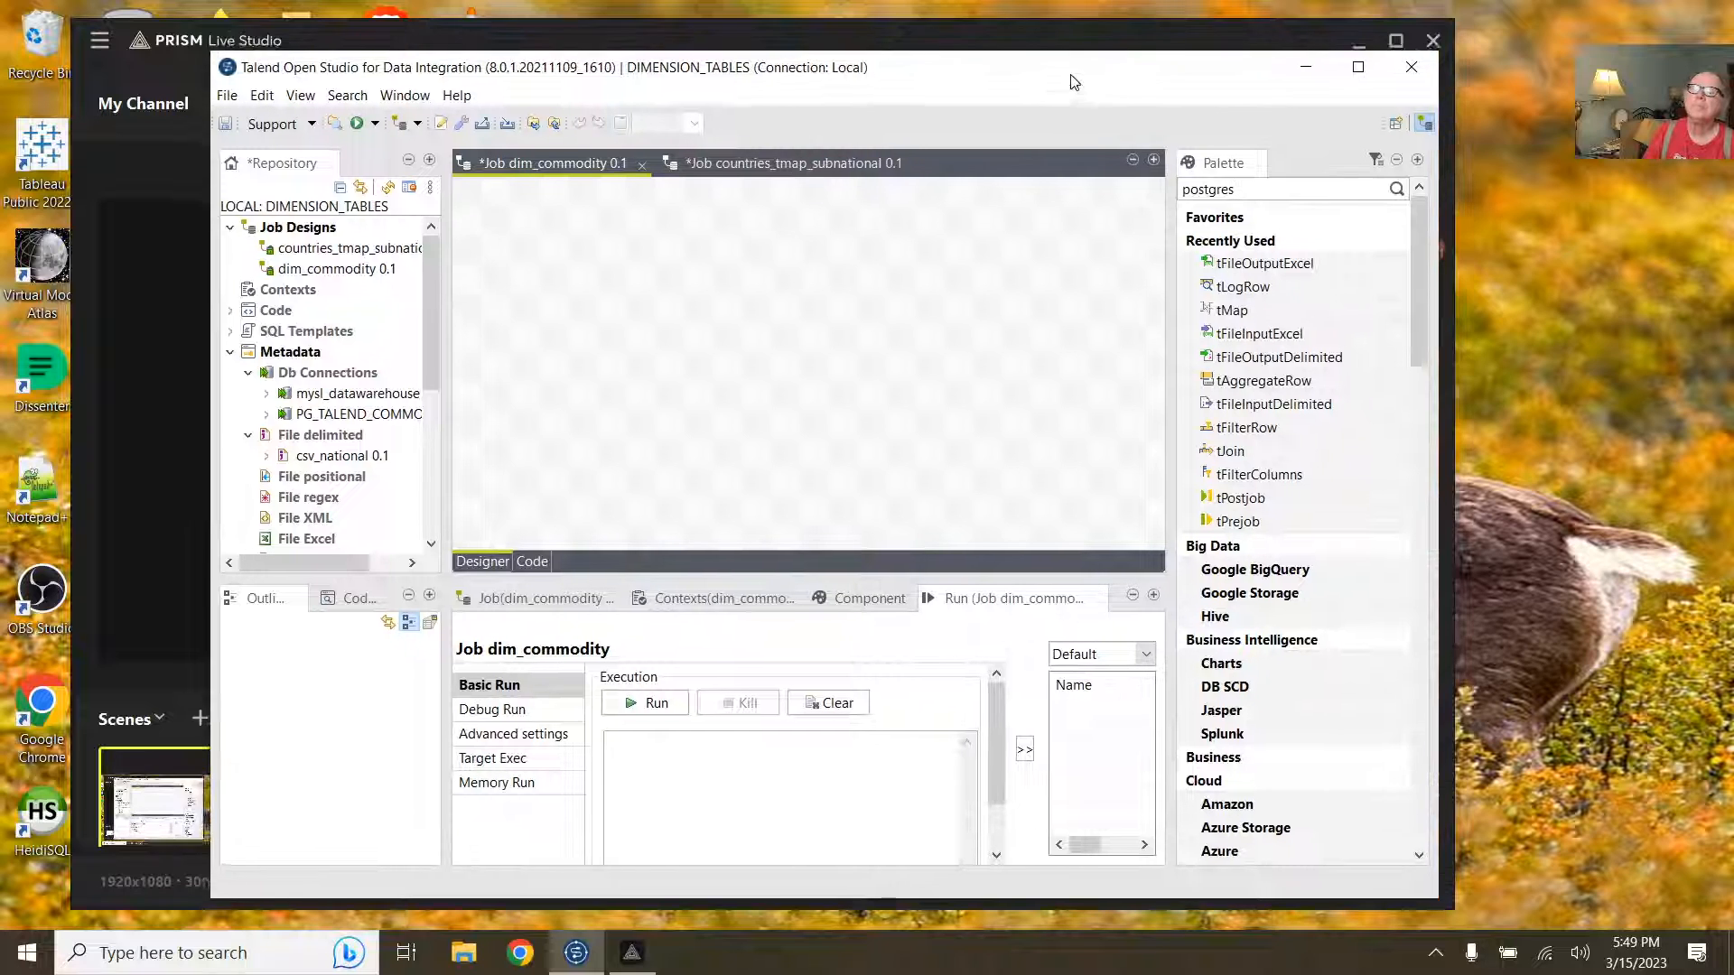
Step: Show the live chat in PRISM Live Studio and minimize the studio
left_click(1442, 133)
left_click(1421, 209)
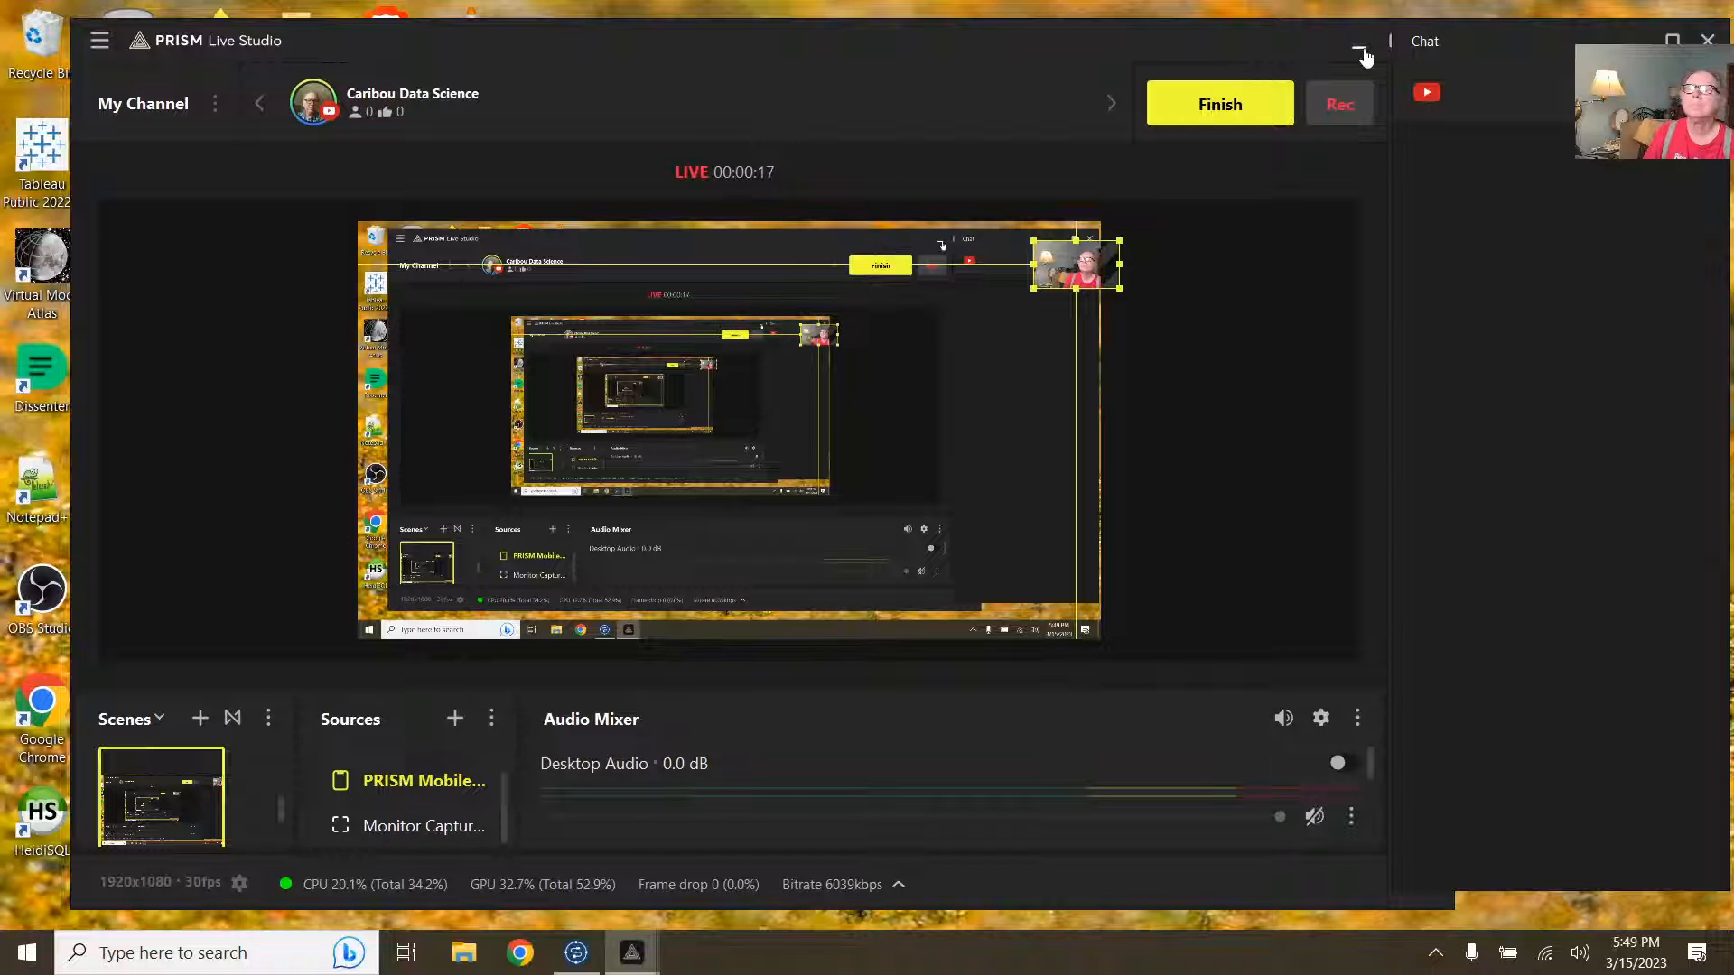
left_click(1360, 51)
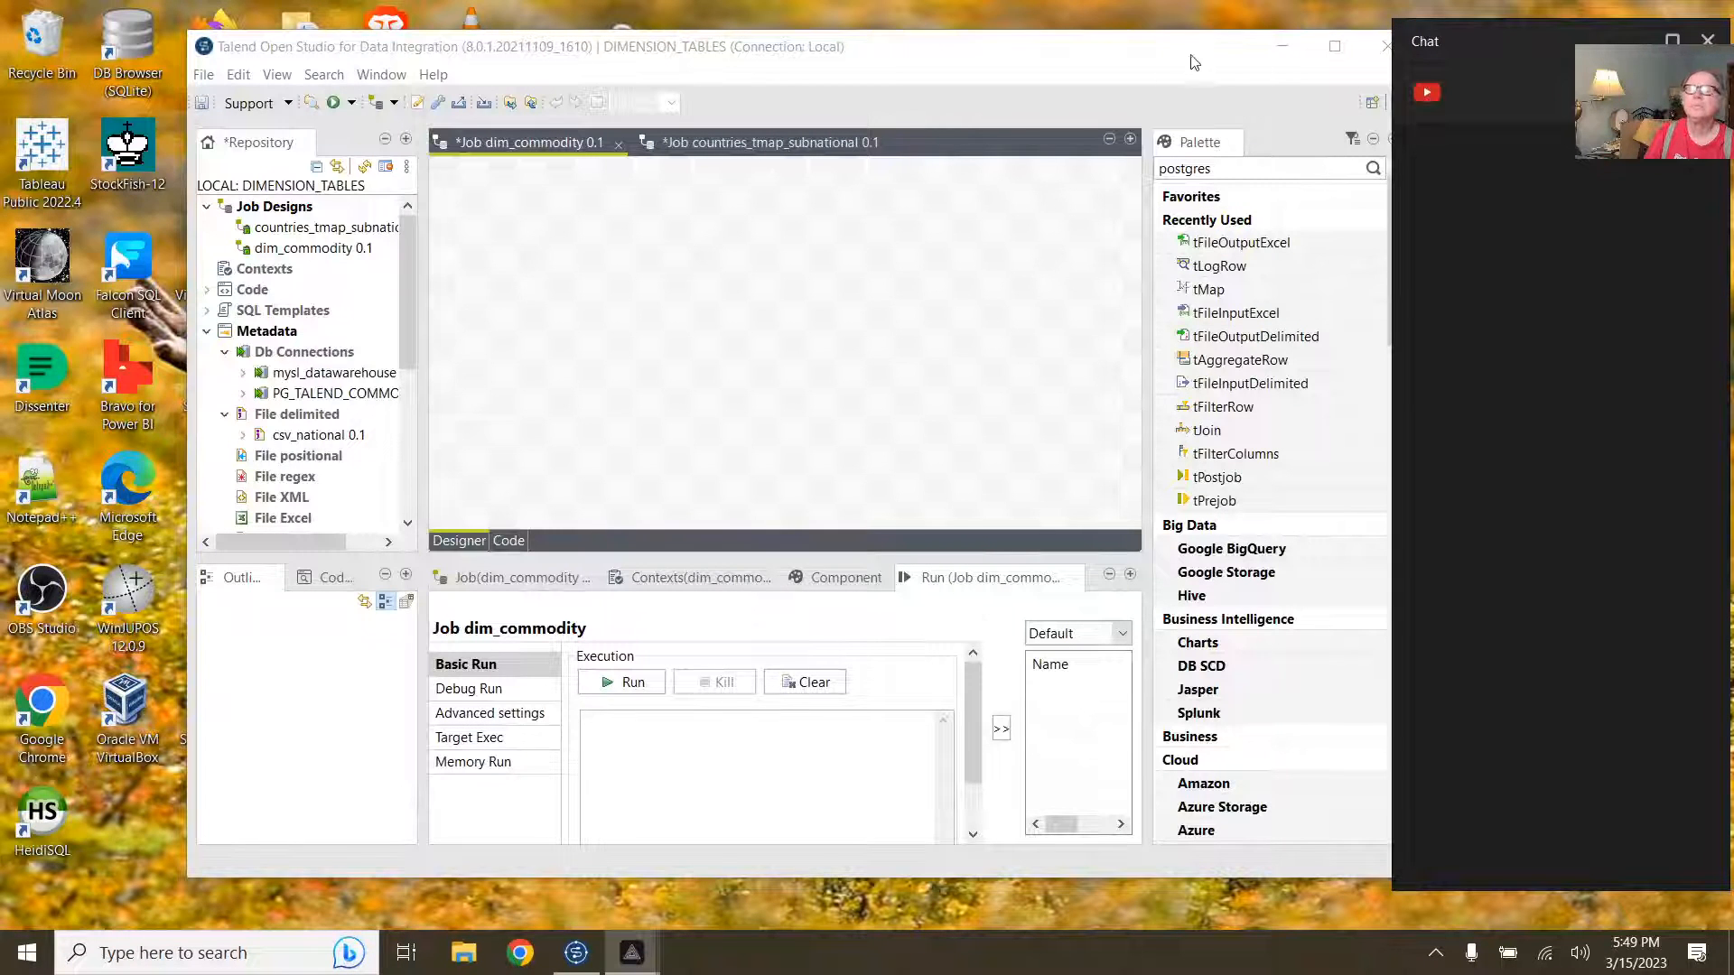
Step: Move the Talend window up-left and enlarge it wider and slightly taller
left_click_drag(1193, 62, 1025, 41)
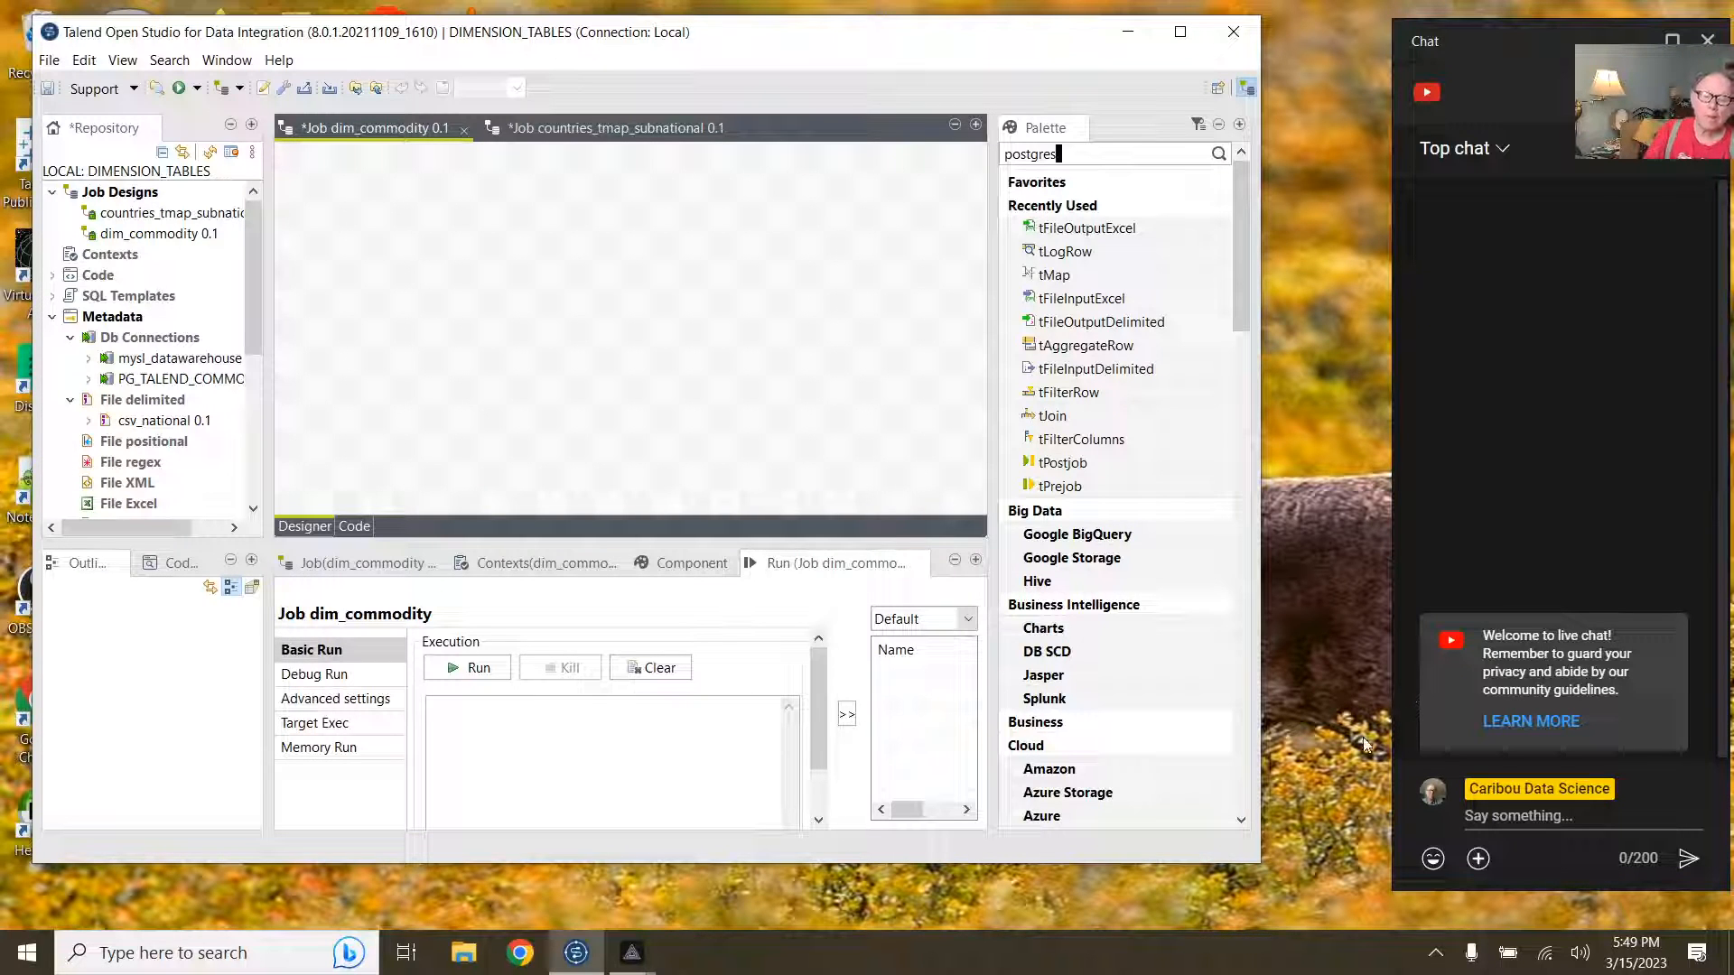
left_click_drag(1272, 715, 1366, 725)
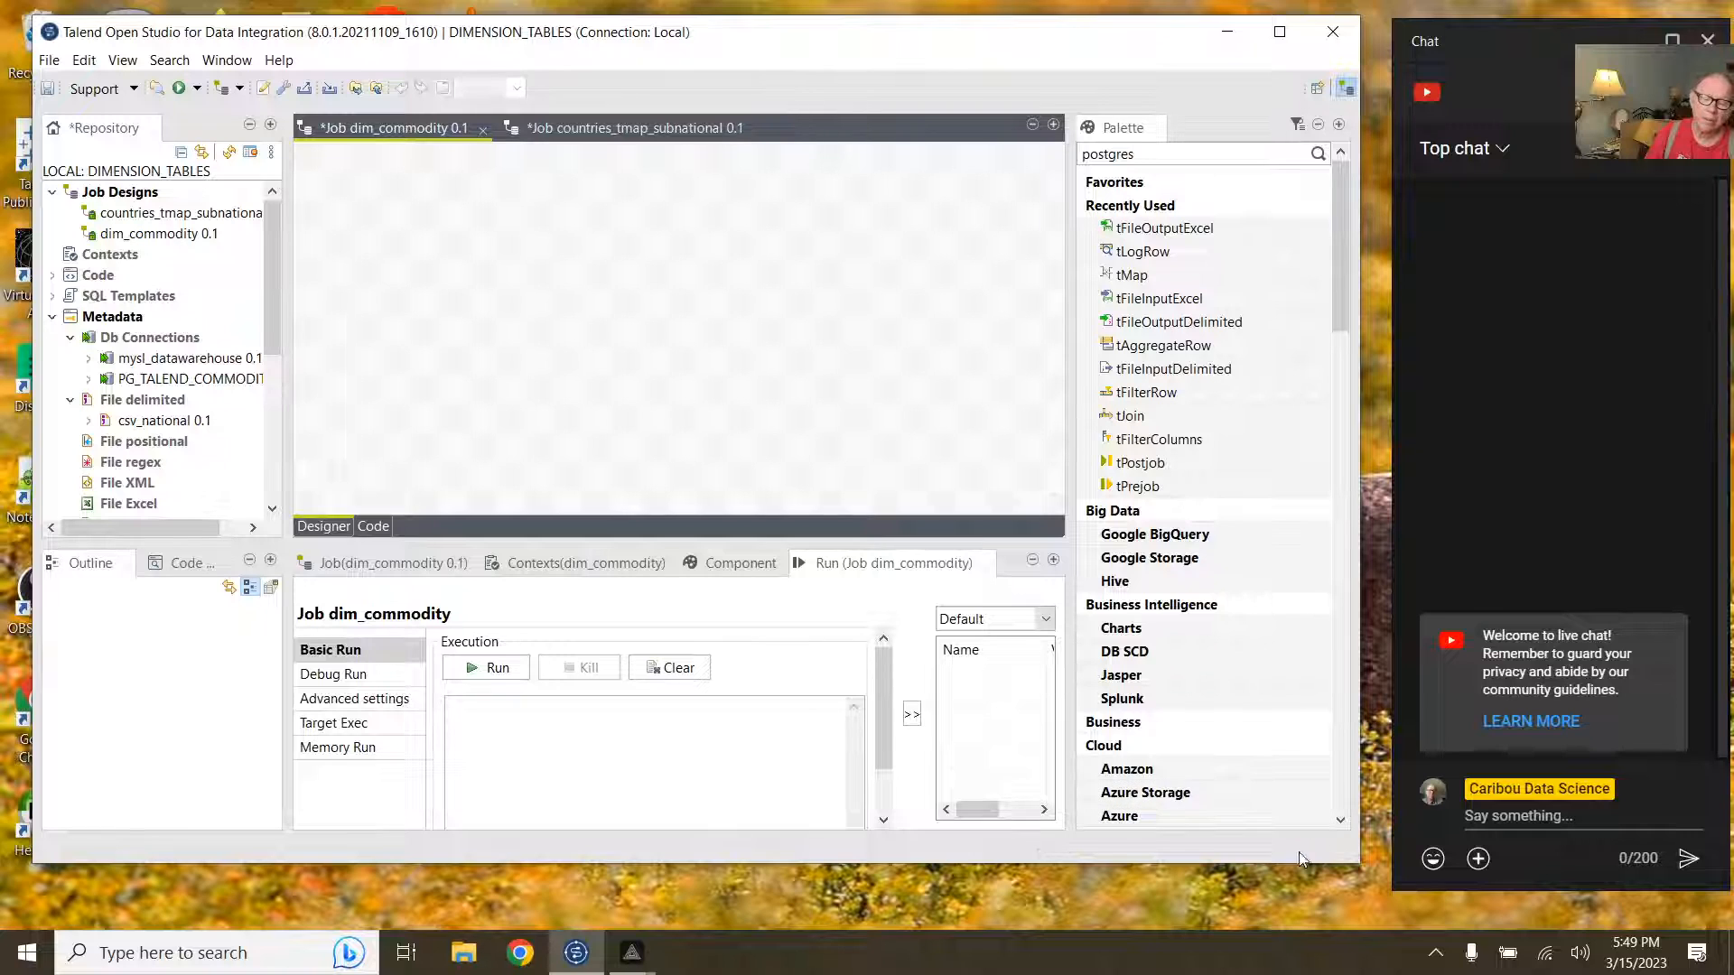
left_click_drag(1298, 858, 1295, 889)
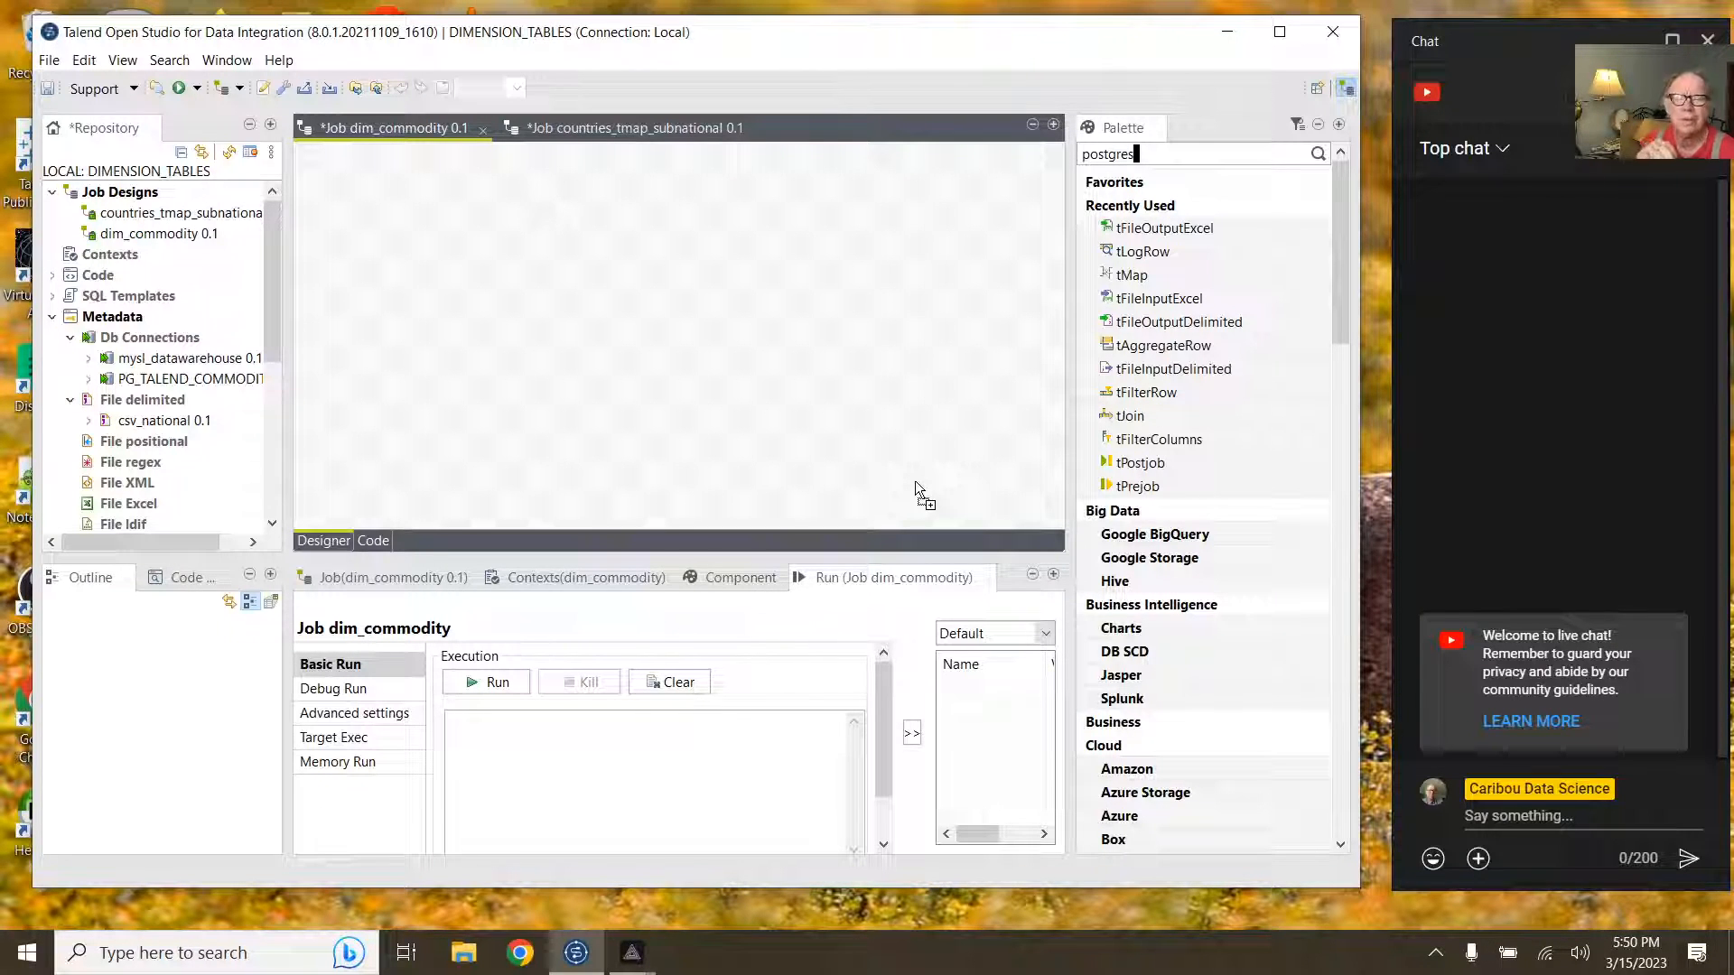
Step: Start creating a new Excel file metadata entry under Metadata > File Excel
left_click(410, 133)
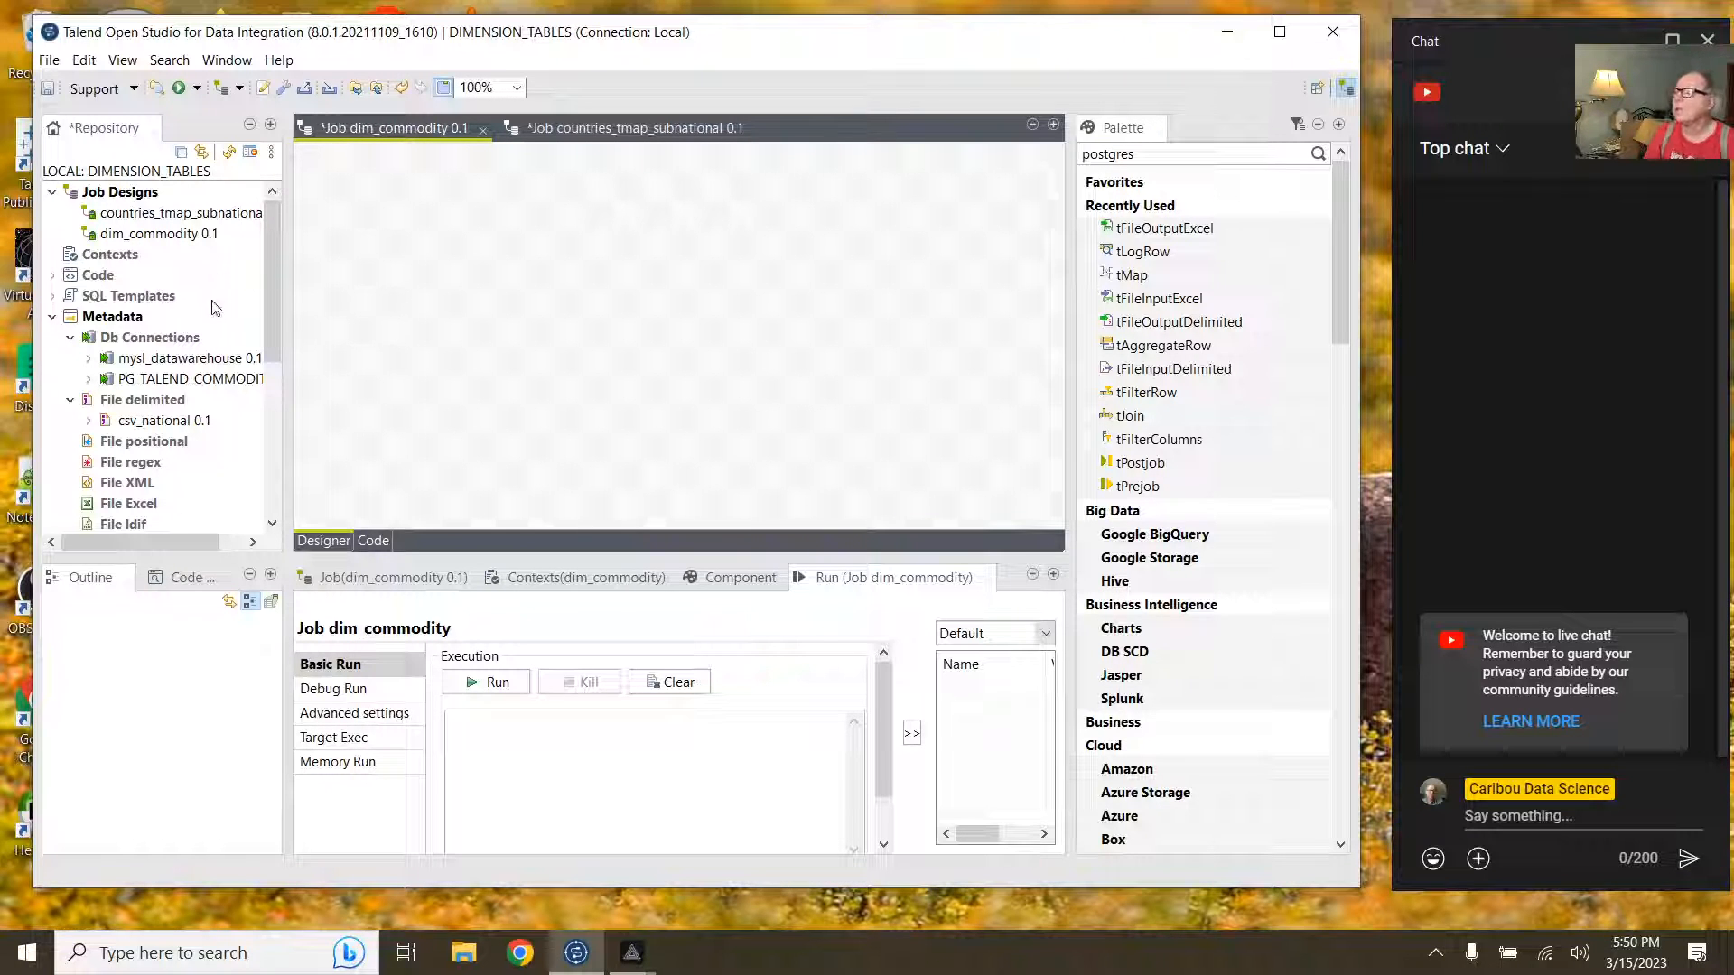
left_click(135, 321)
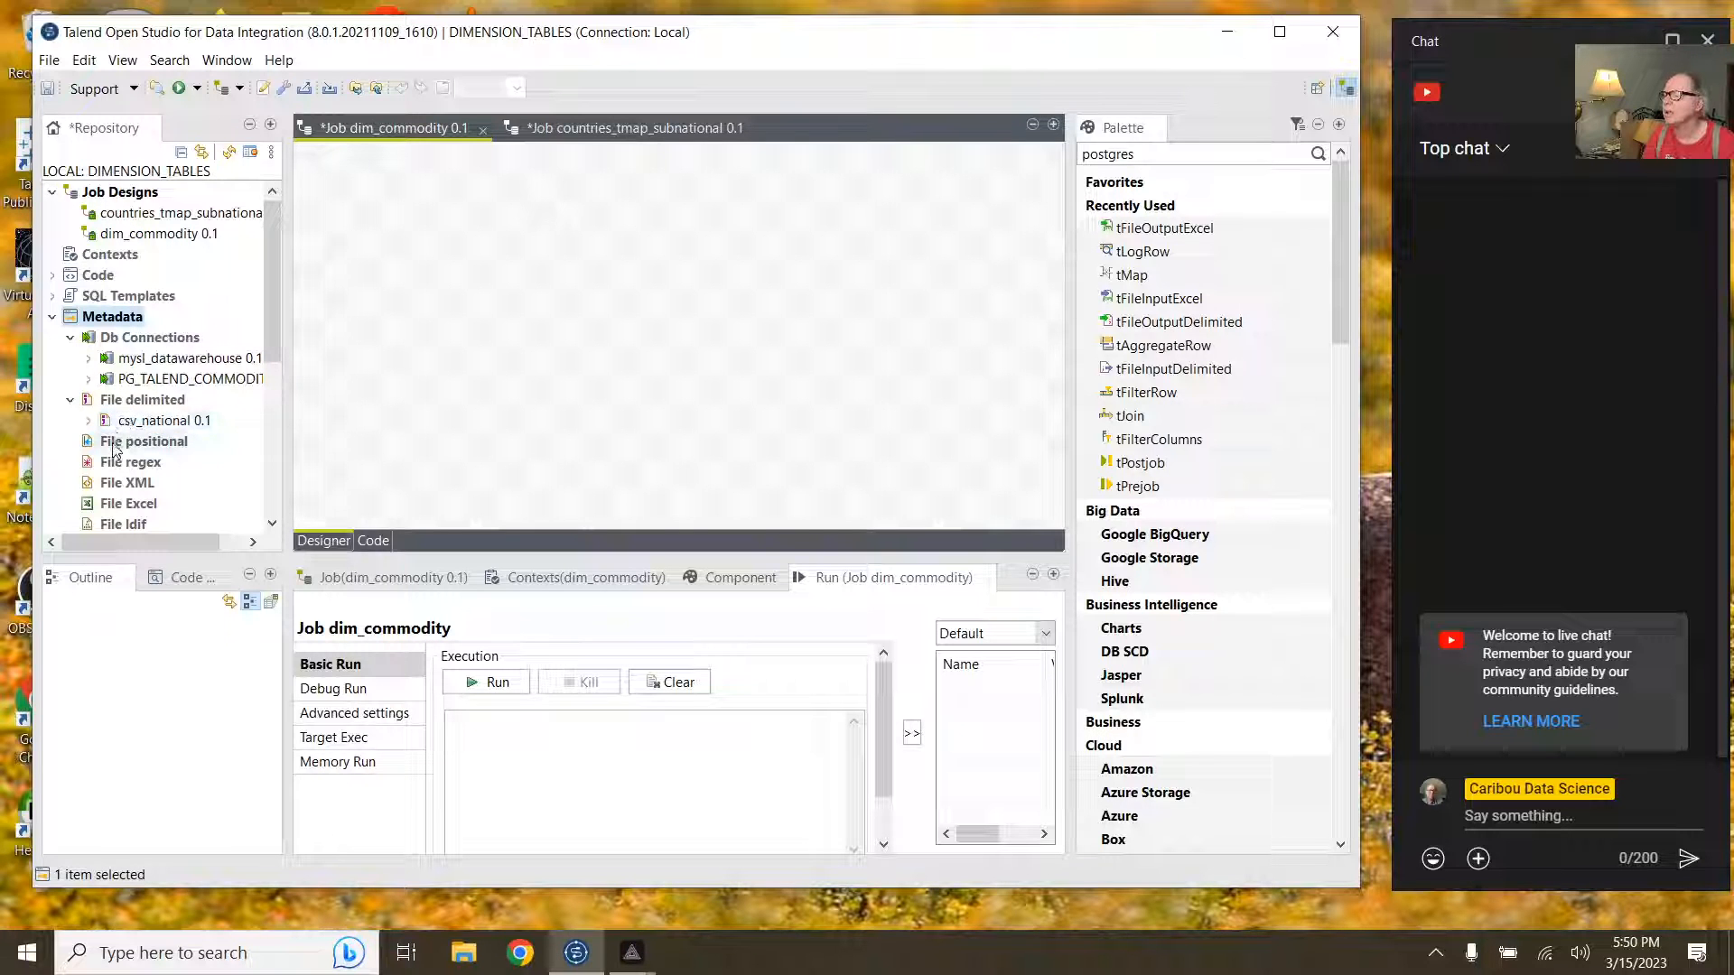
left_click(94, 505)
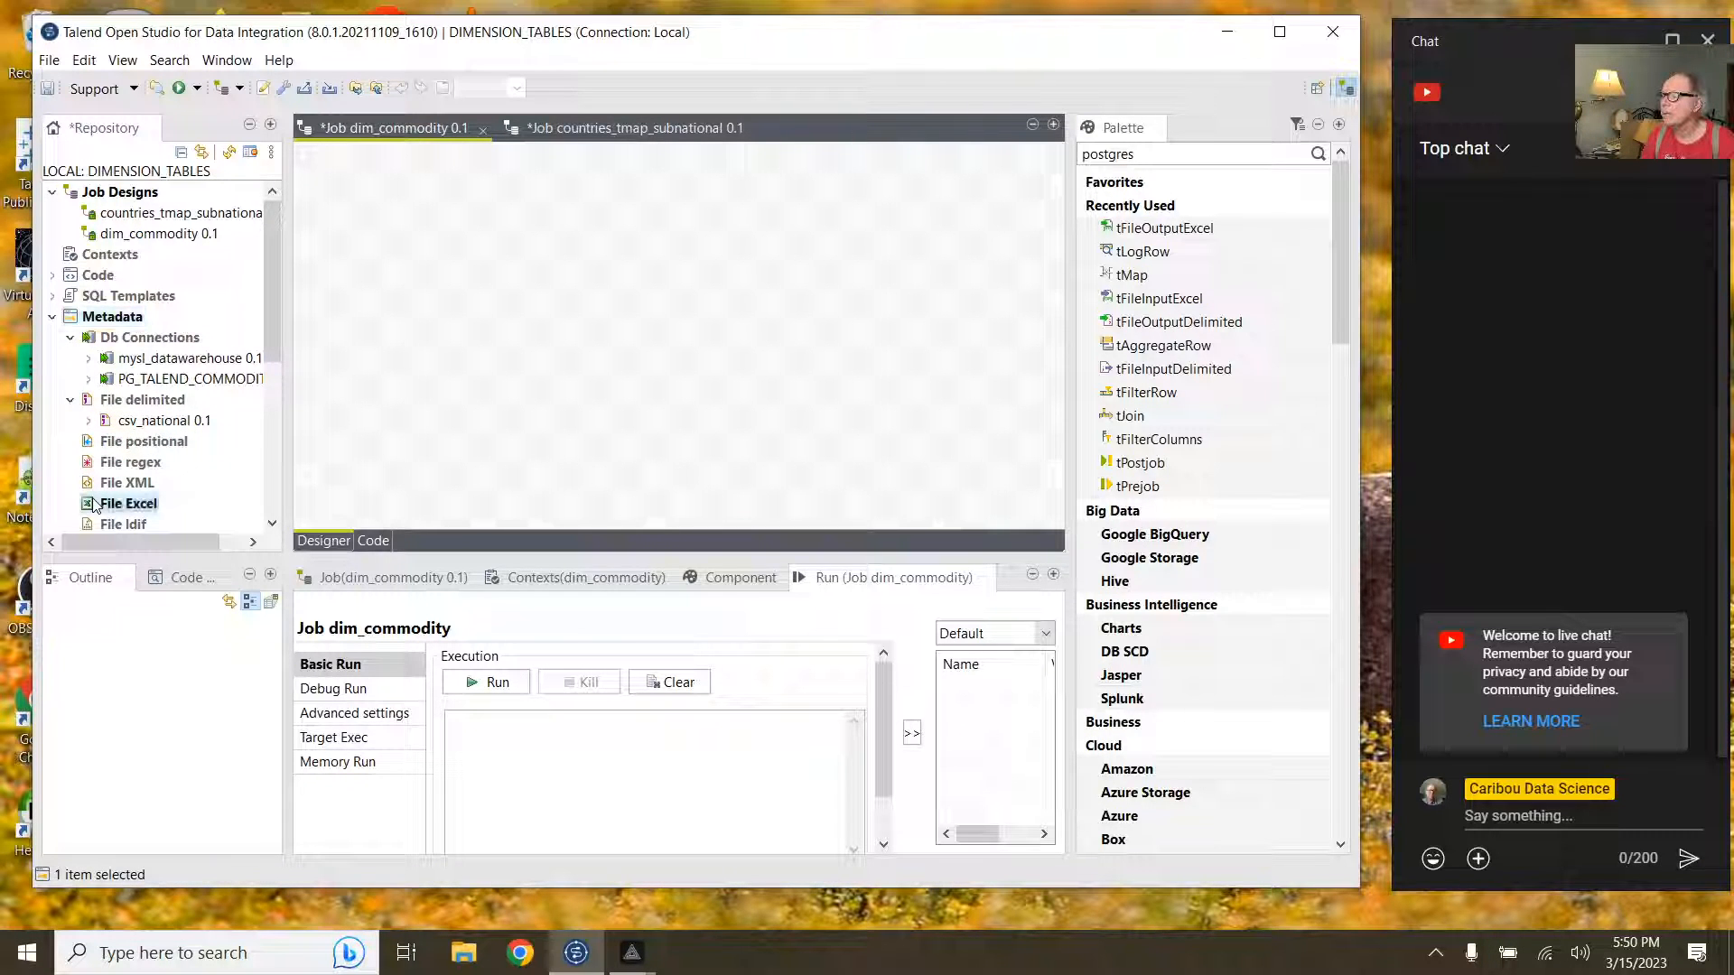
right_click(94, 505)
left_click(206, 512)
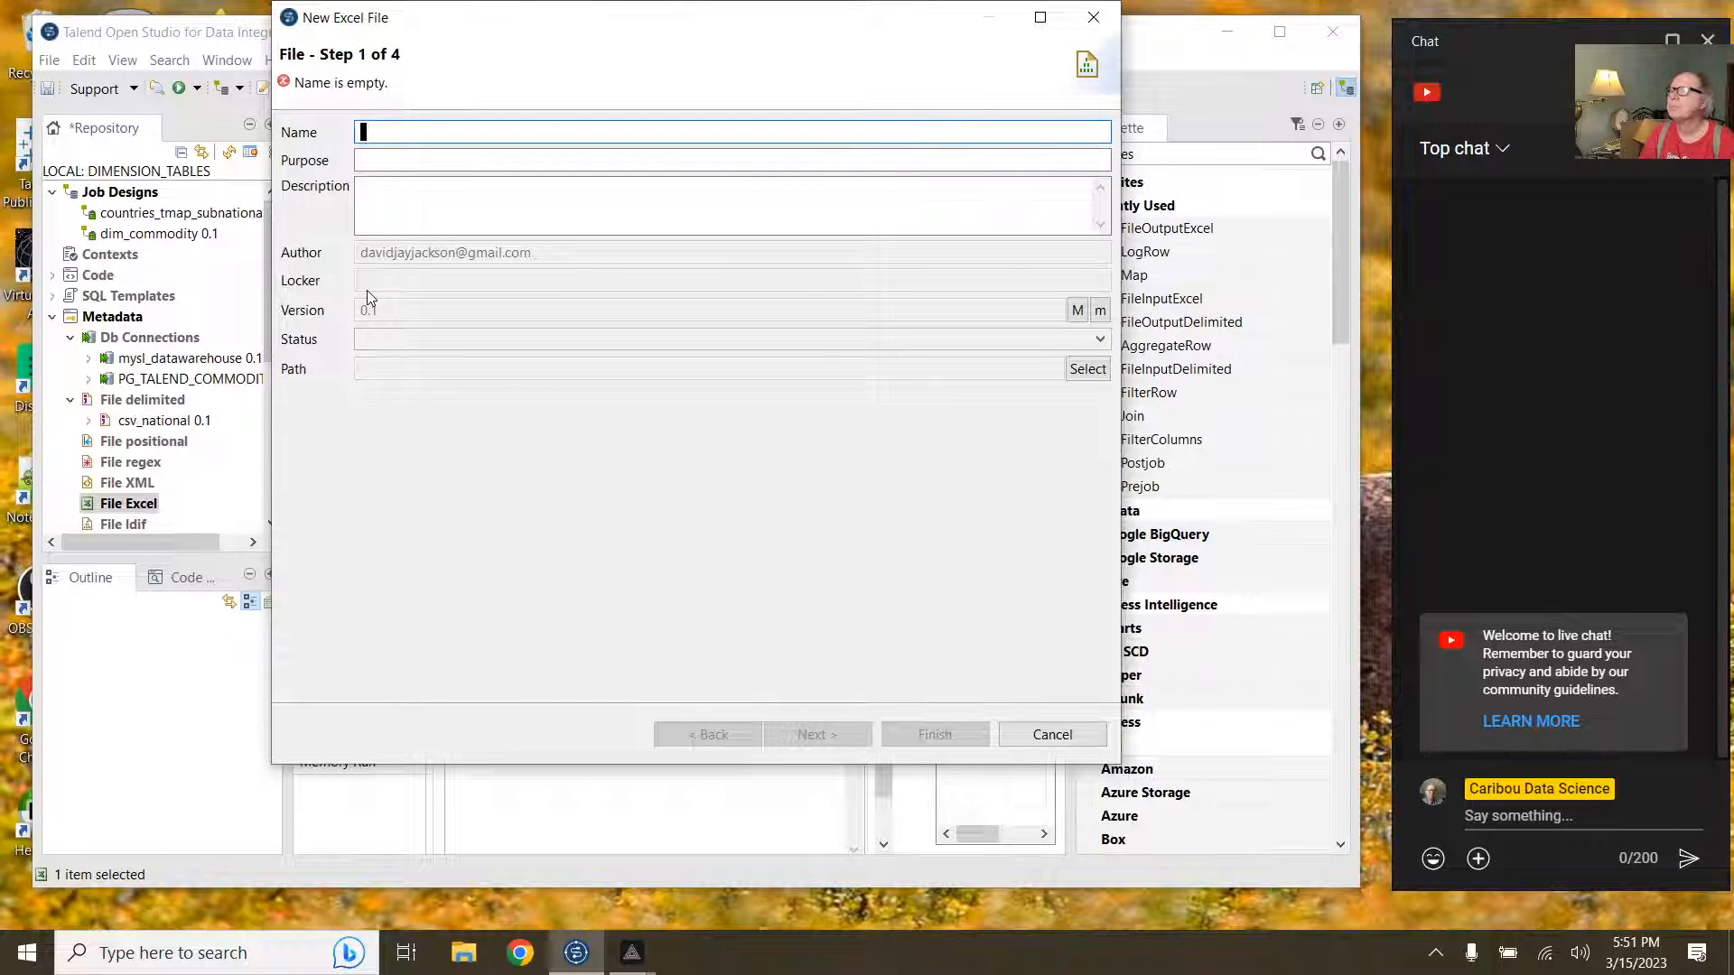
Step: Name the Excel metadata excel_national and advance to the file settings step
type("din")
key("BackSpace")
key("BackSpace")
key("BackSpace")
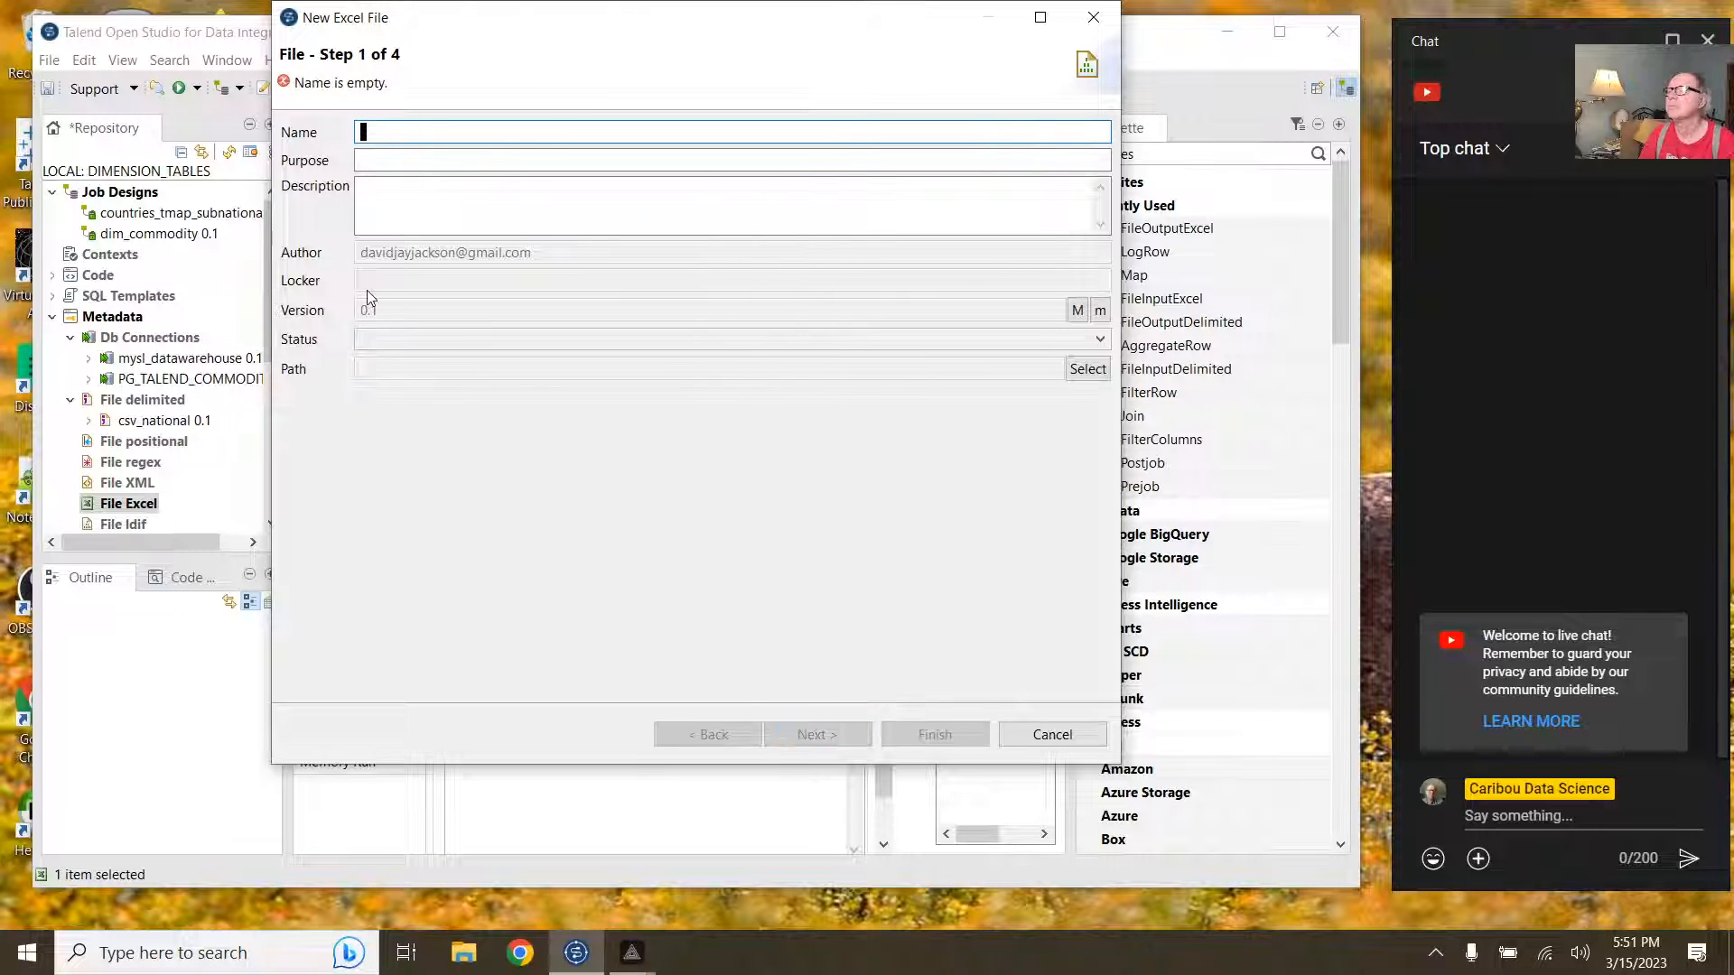
type("read_")
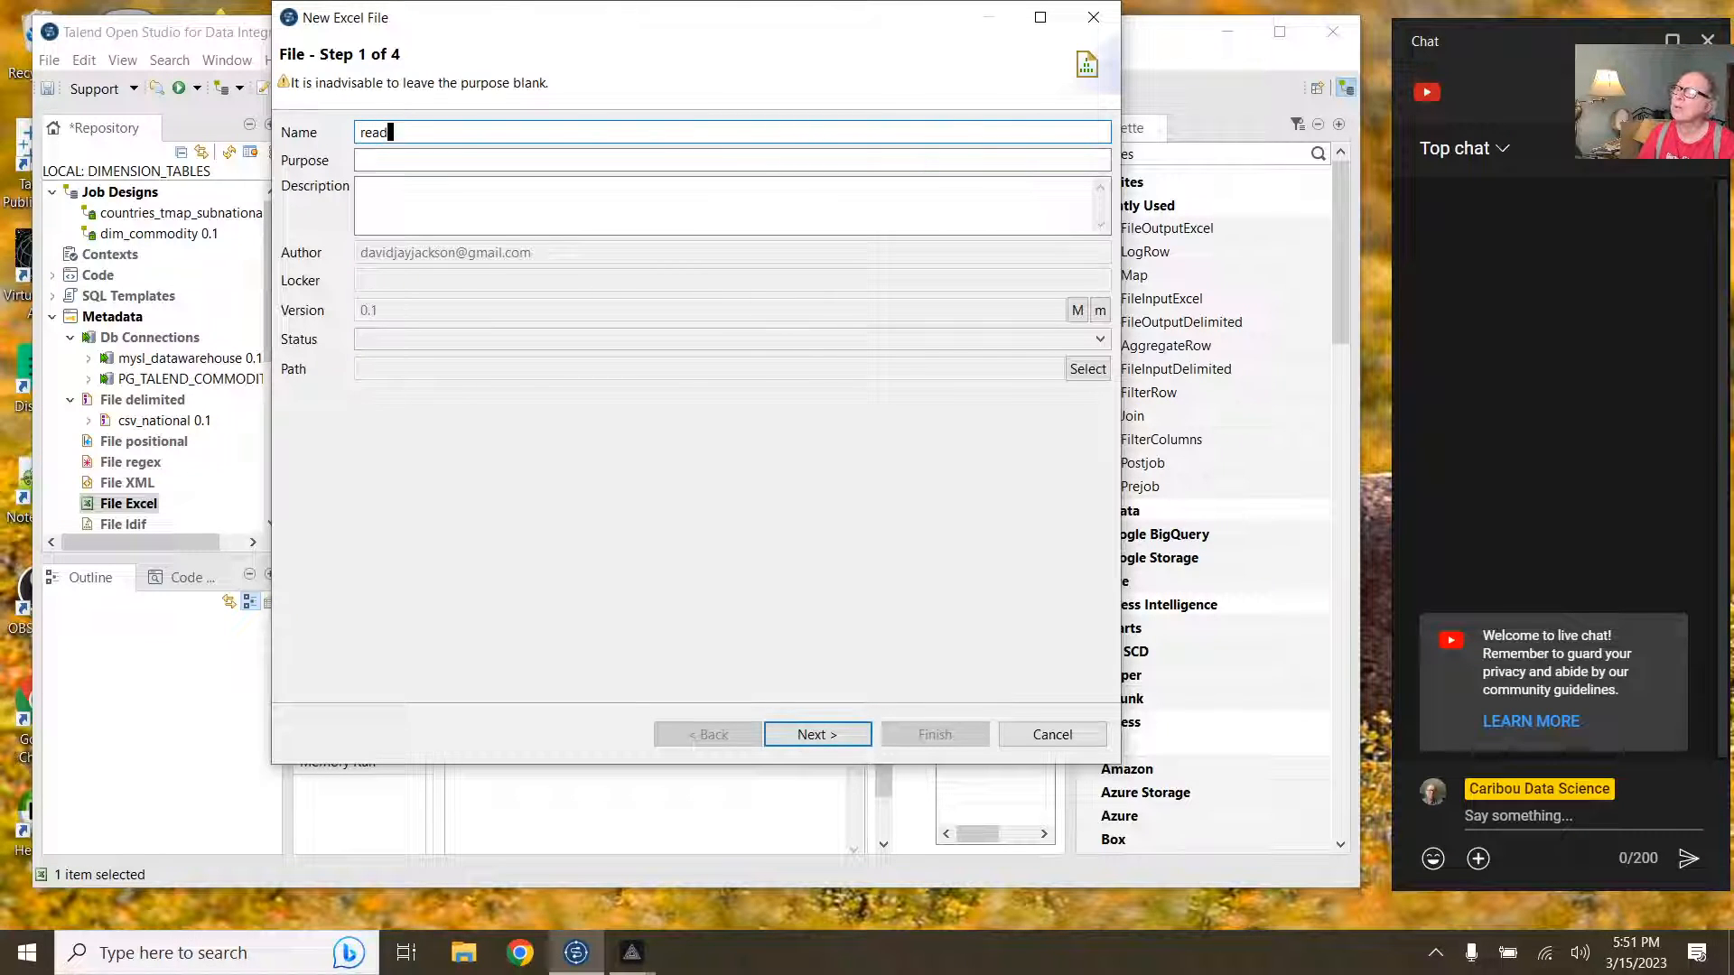
key("BackSpace")
key("BackSpace")
key("BackSpace")
key("BackSpace")
type("excel_")
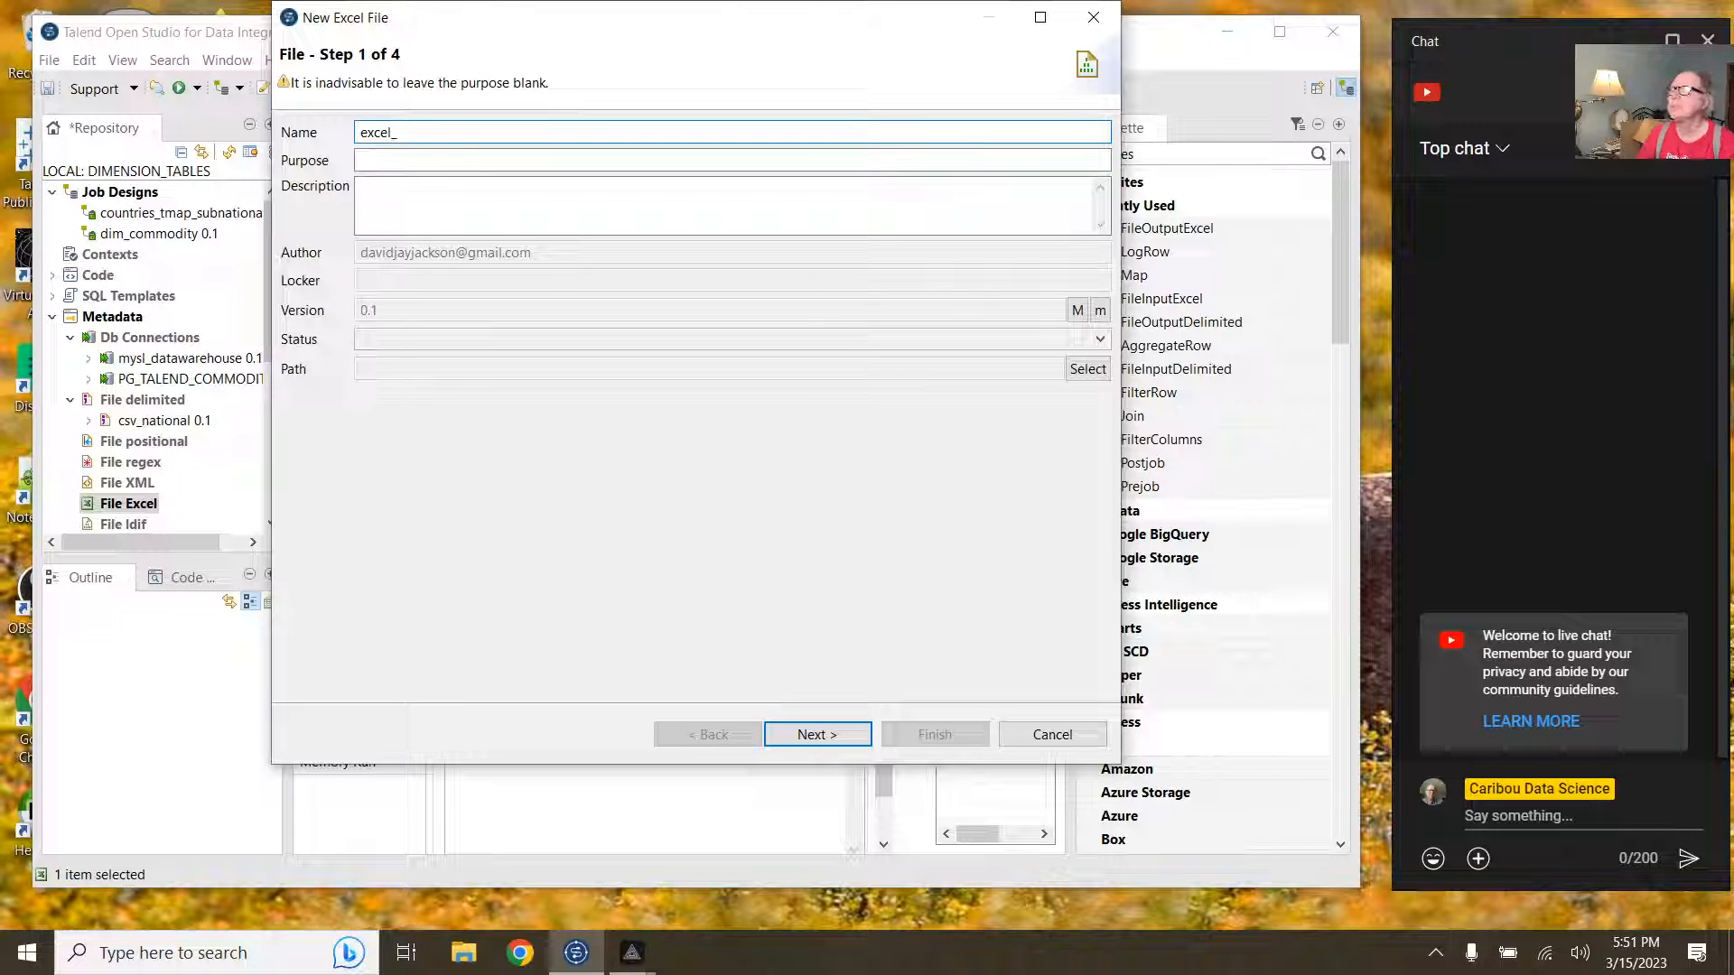
type("national")
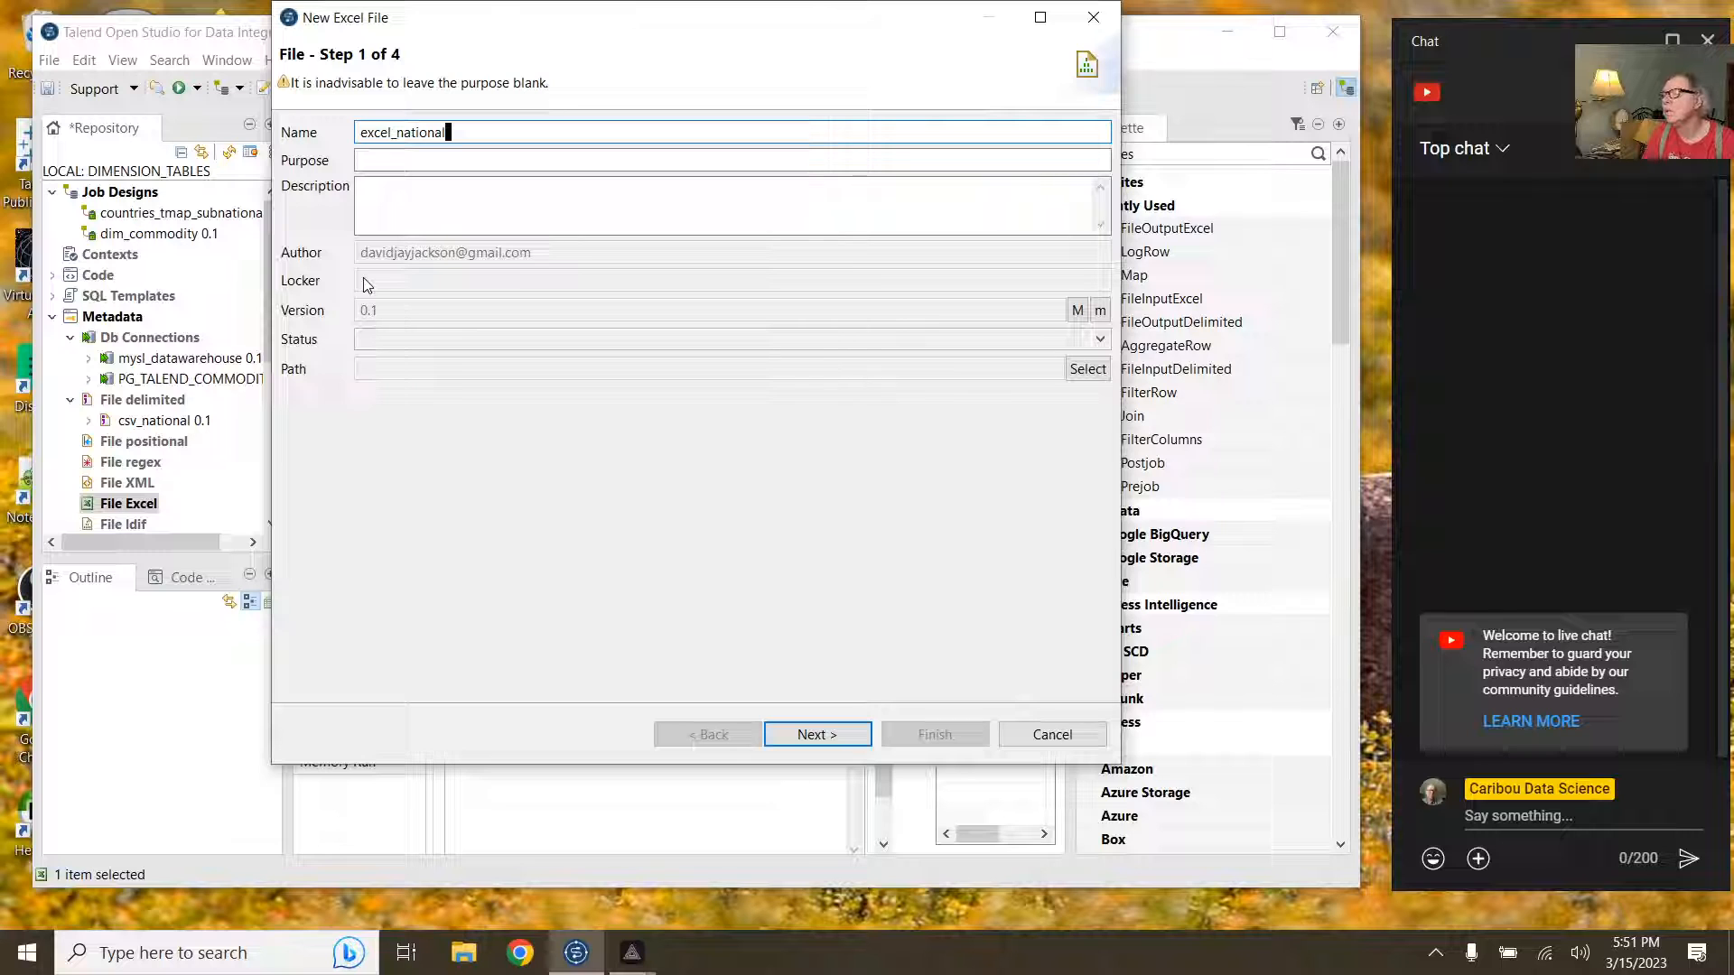
left_click(806, 737)
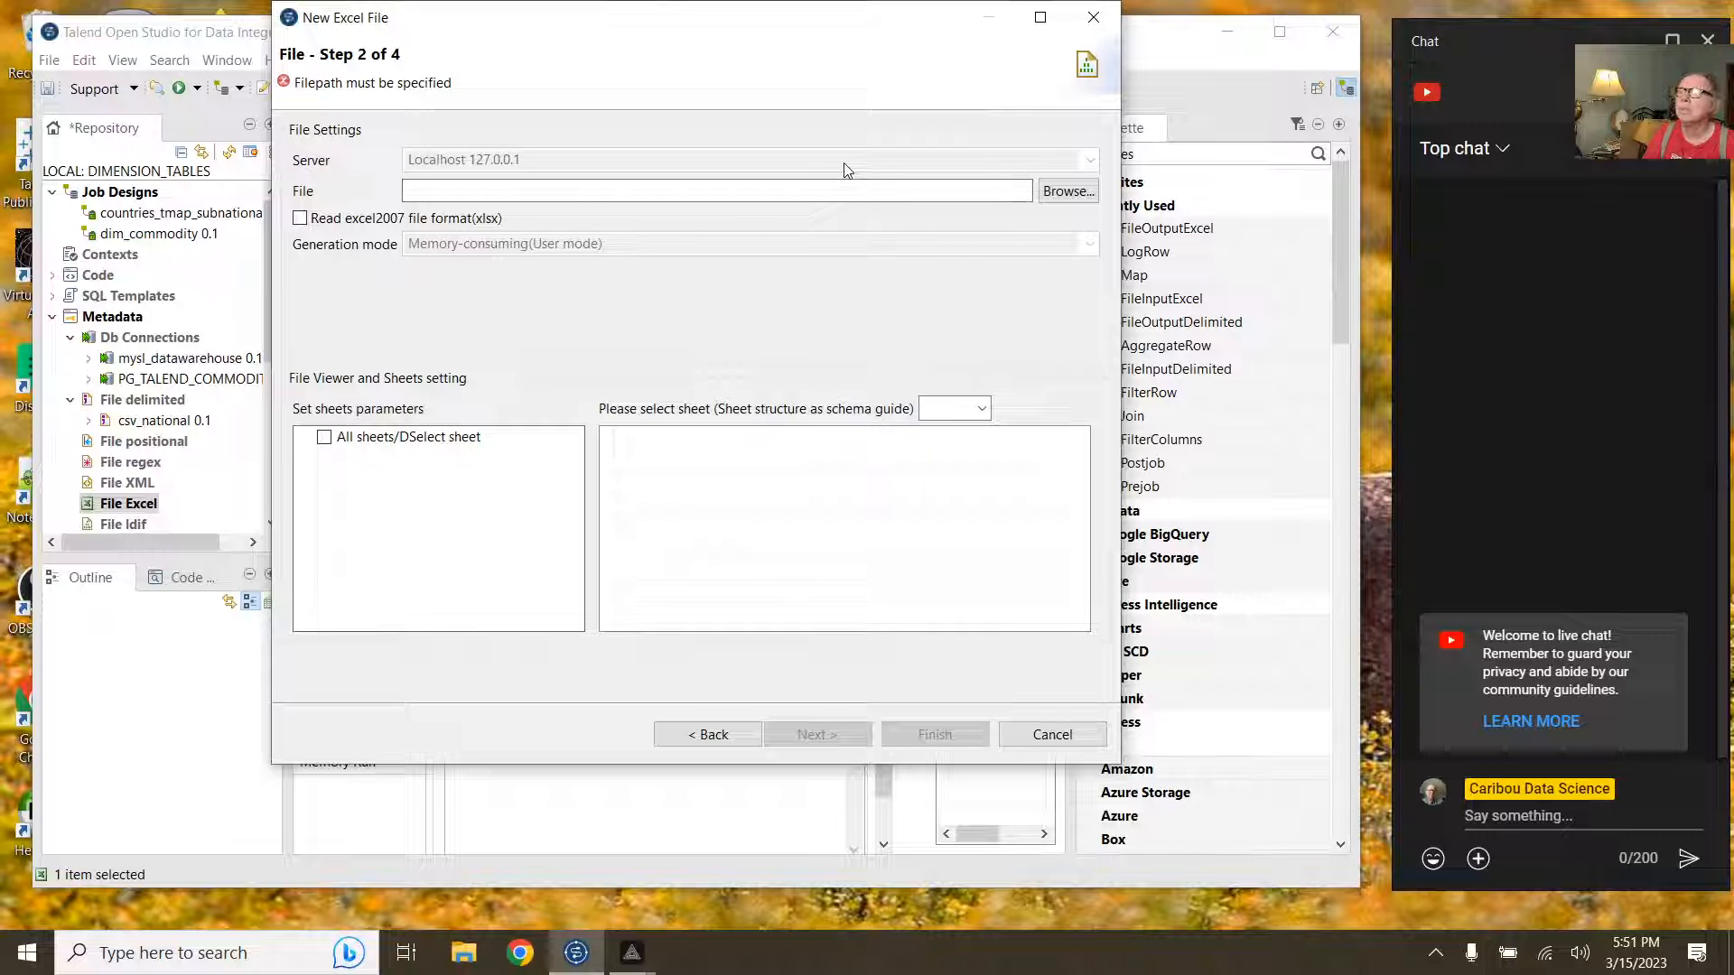
Step: Browse toward national.csv, cancel the file picker, then cancel the excel_national wizard
left_click(1052, 193)
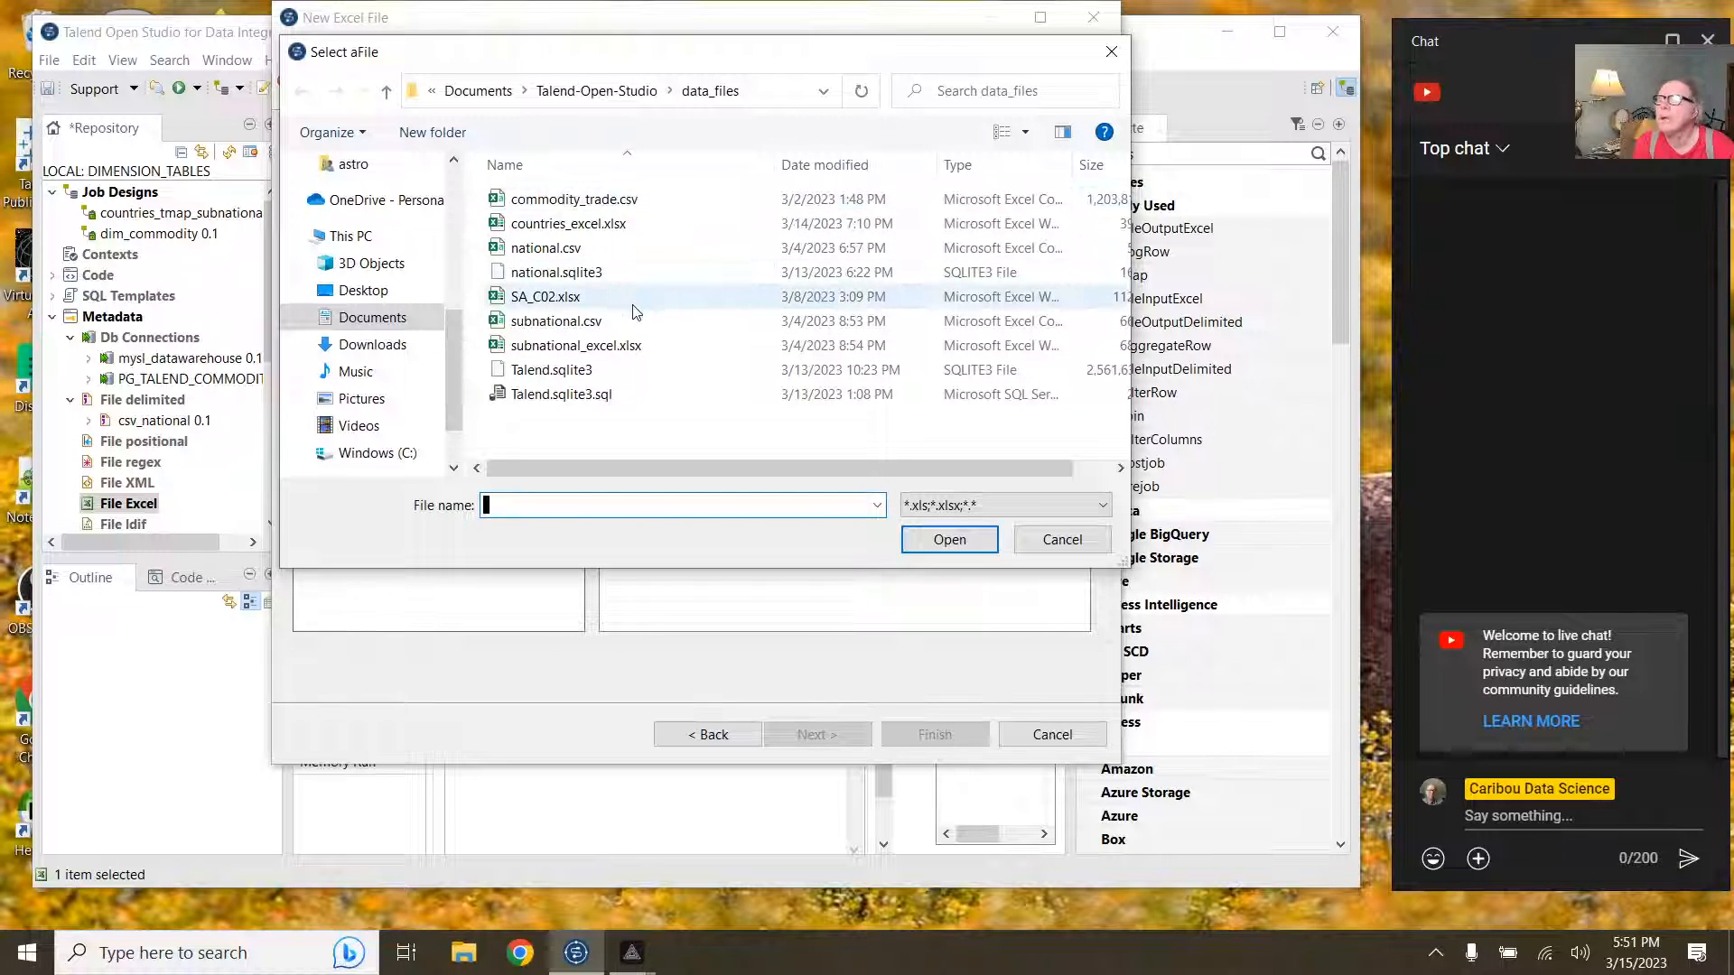
left_click(544, 250)
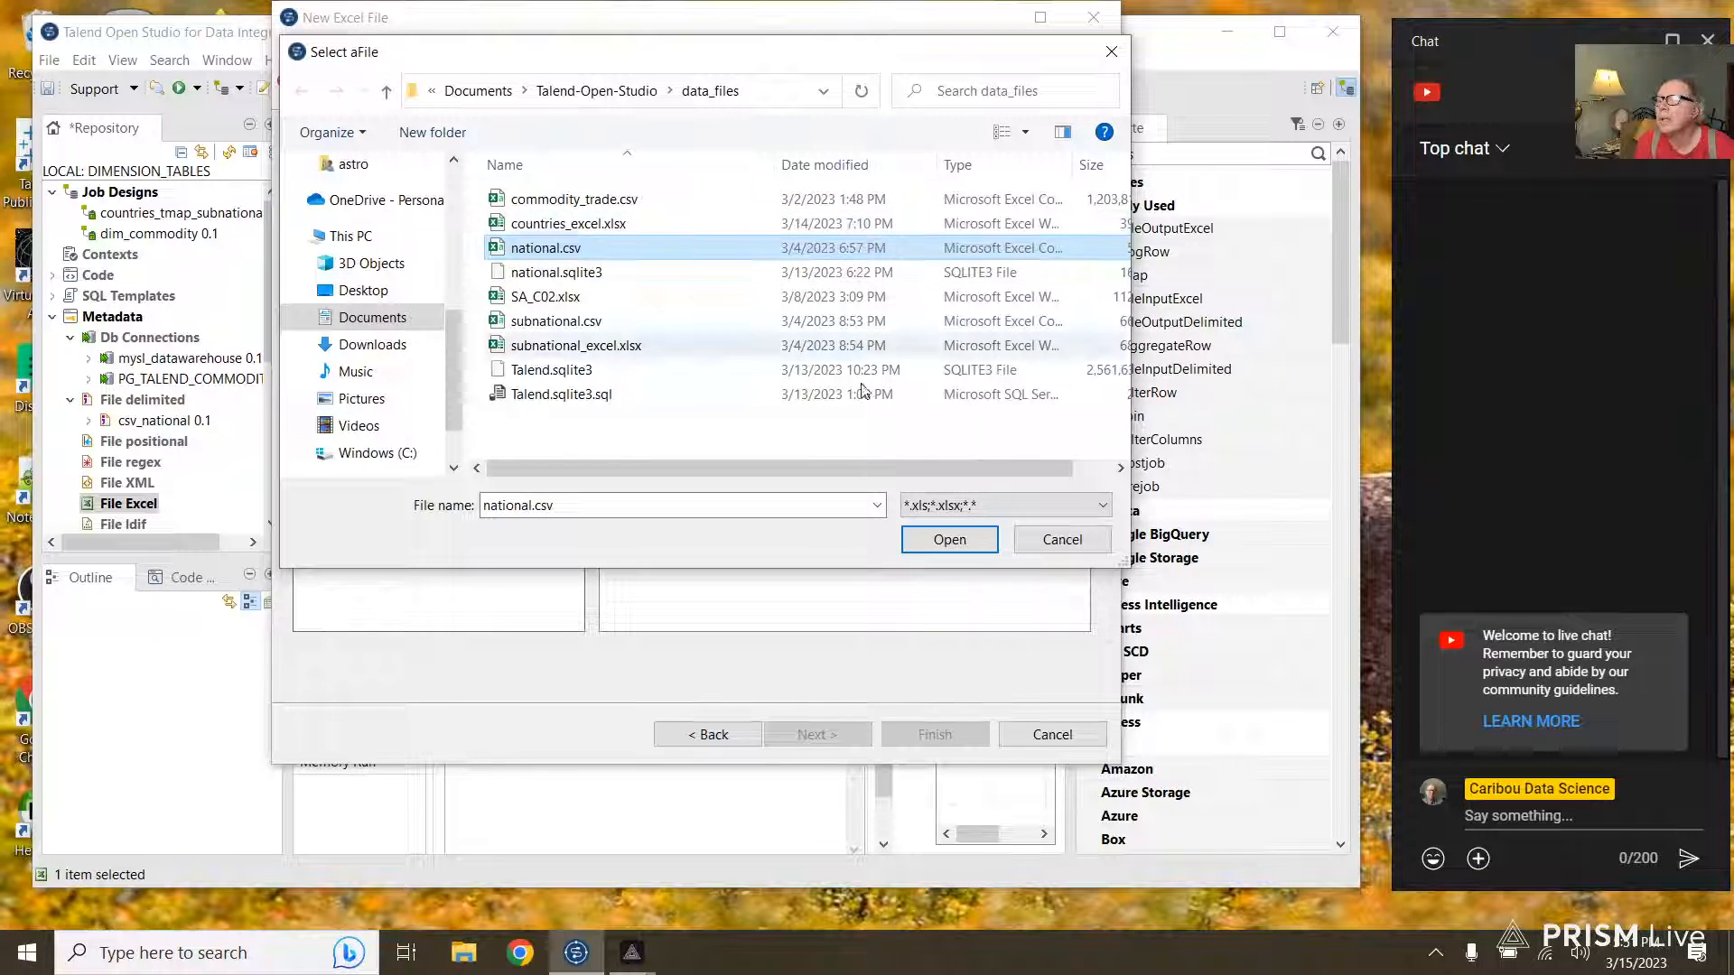
left_click(1059, 539)
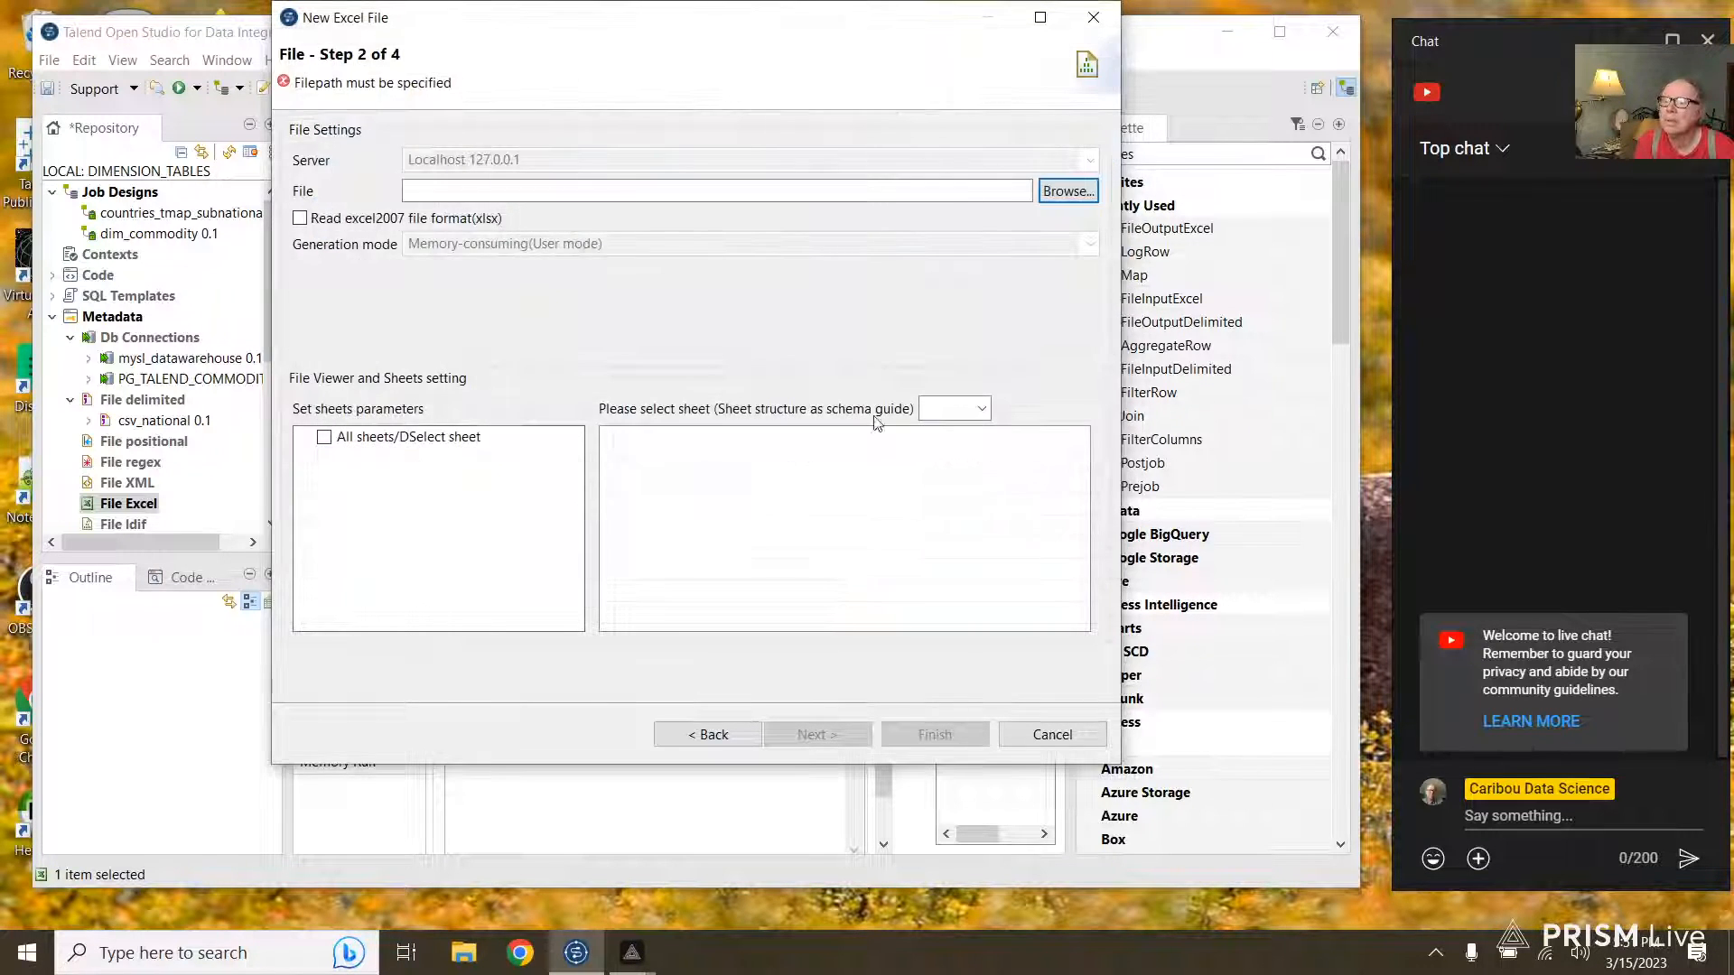
left_click(1052, 734)
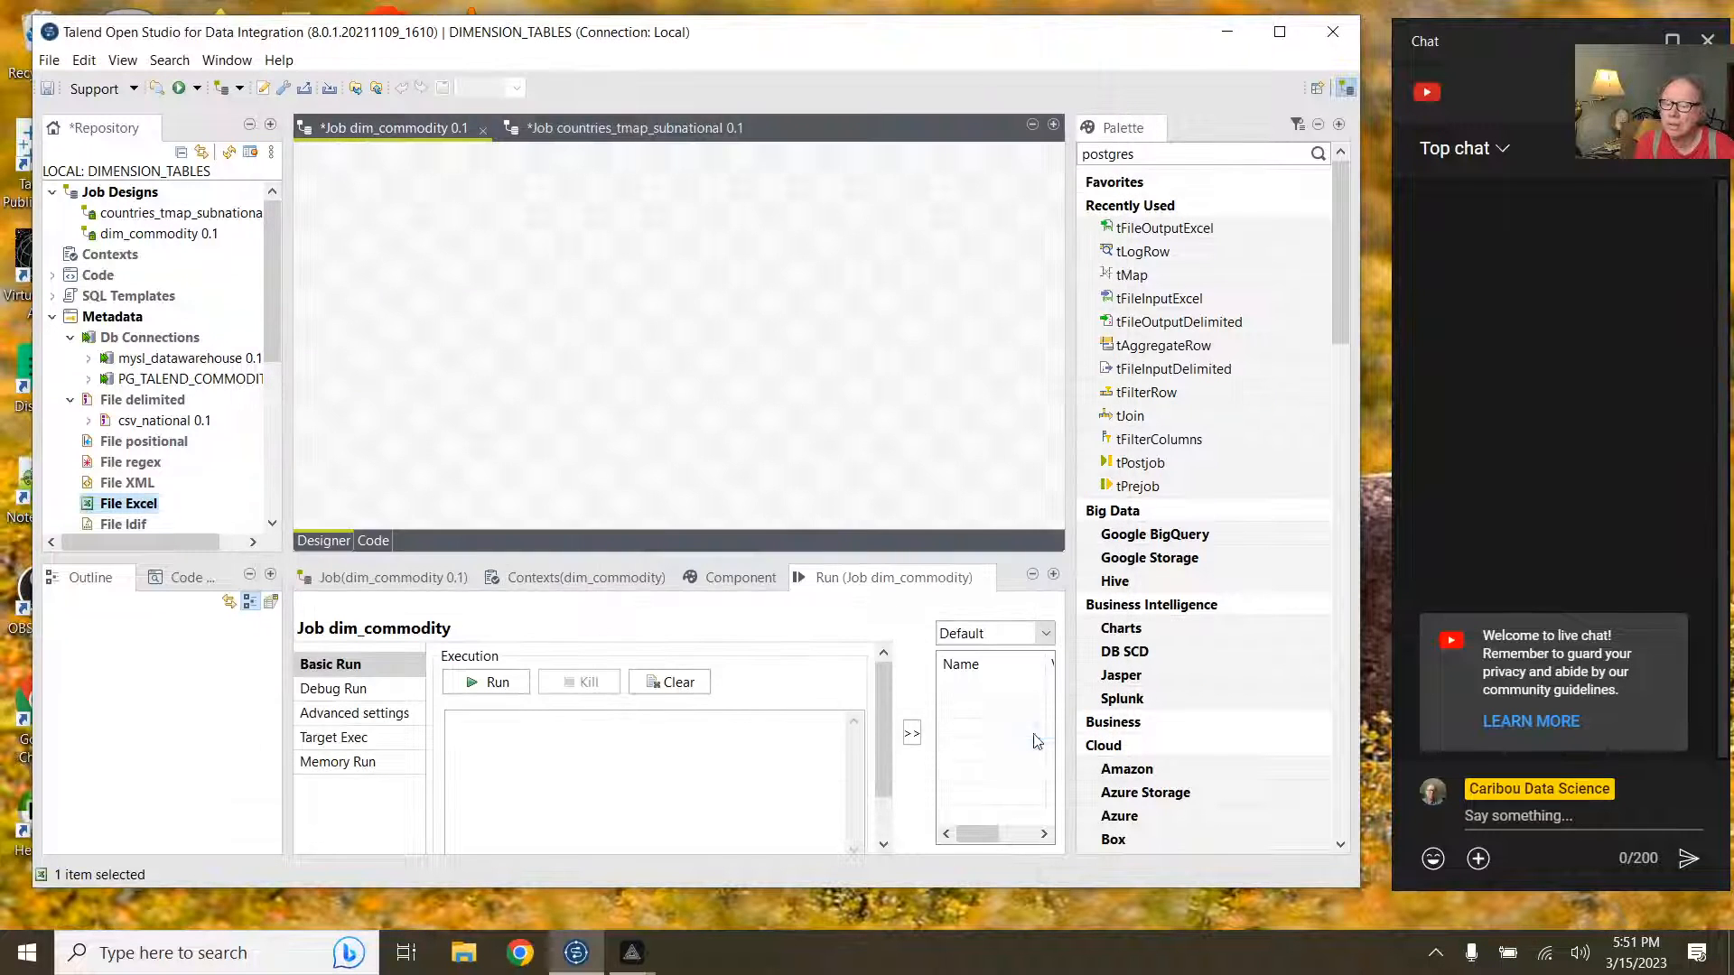
Step: Locate countries_excel.xlsx in File Explorer's data_files folder, then return to Talend
left_click(165, 423)
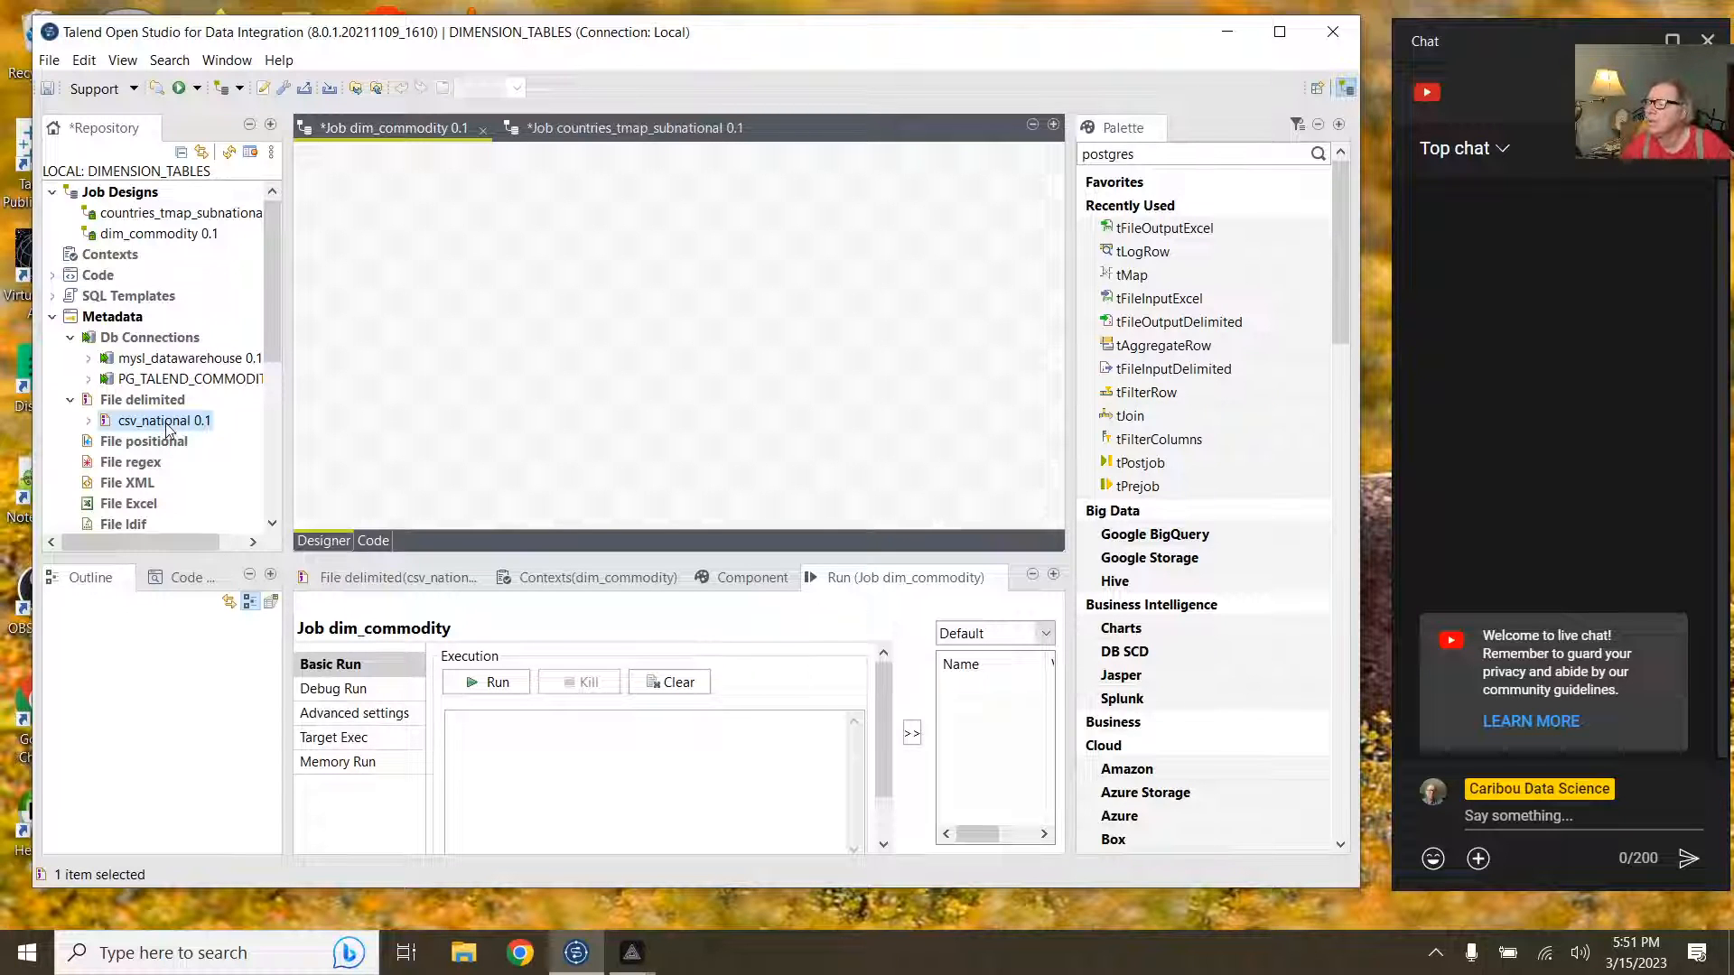
left_click(470, 952)
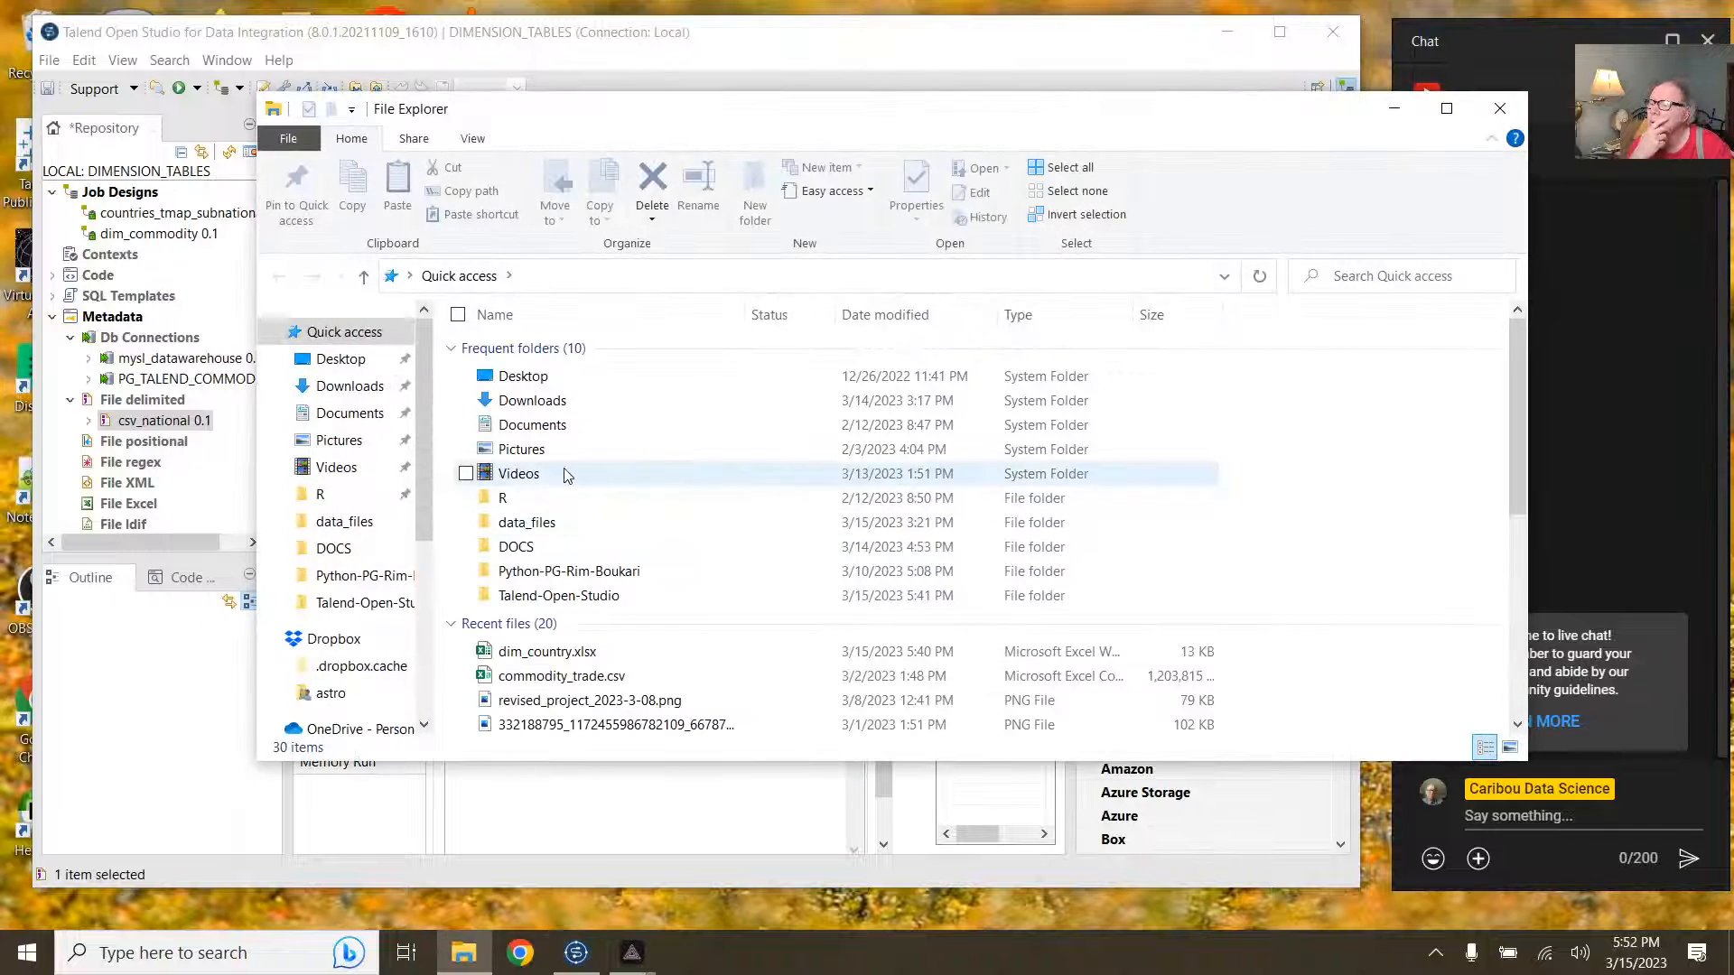
double_click(545, 522)
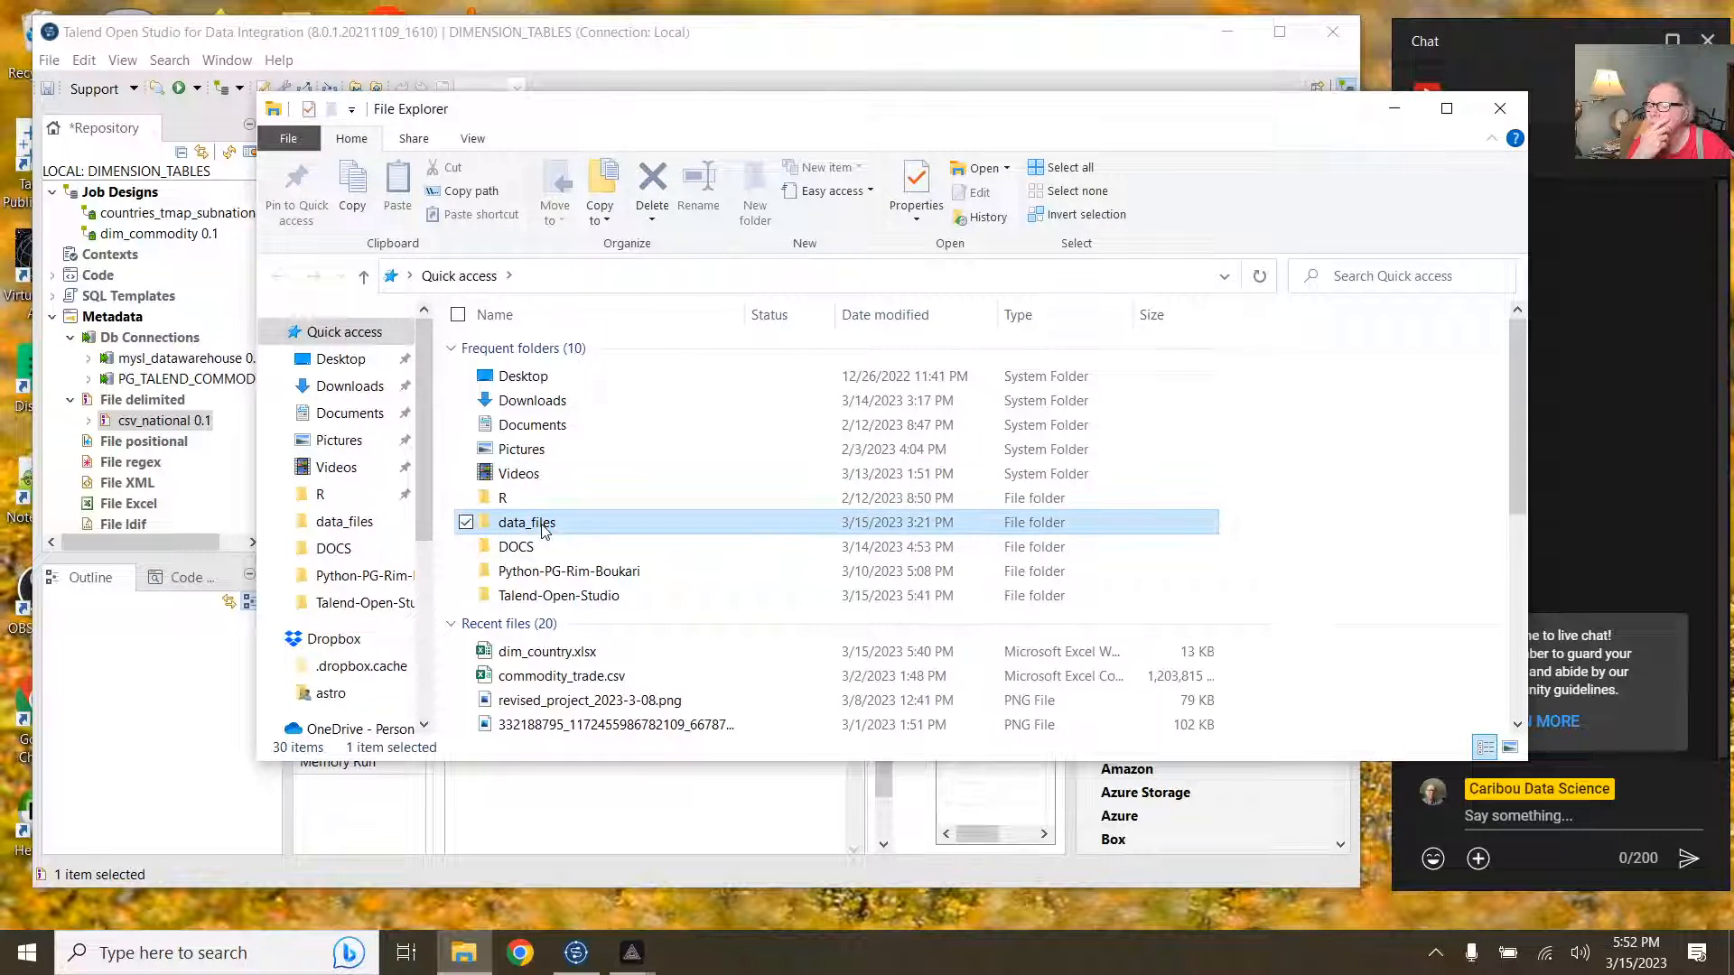
left_click(553, 400)
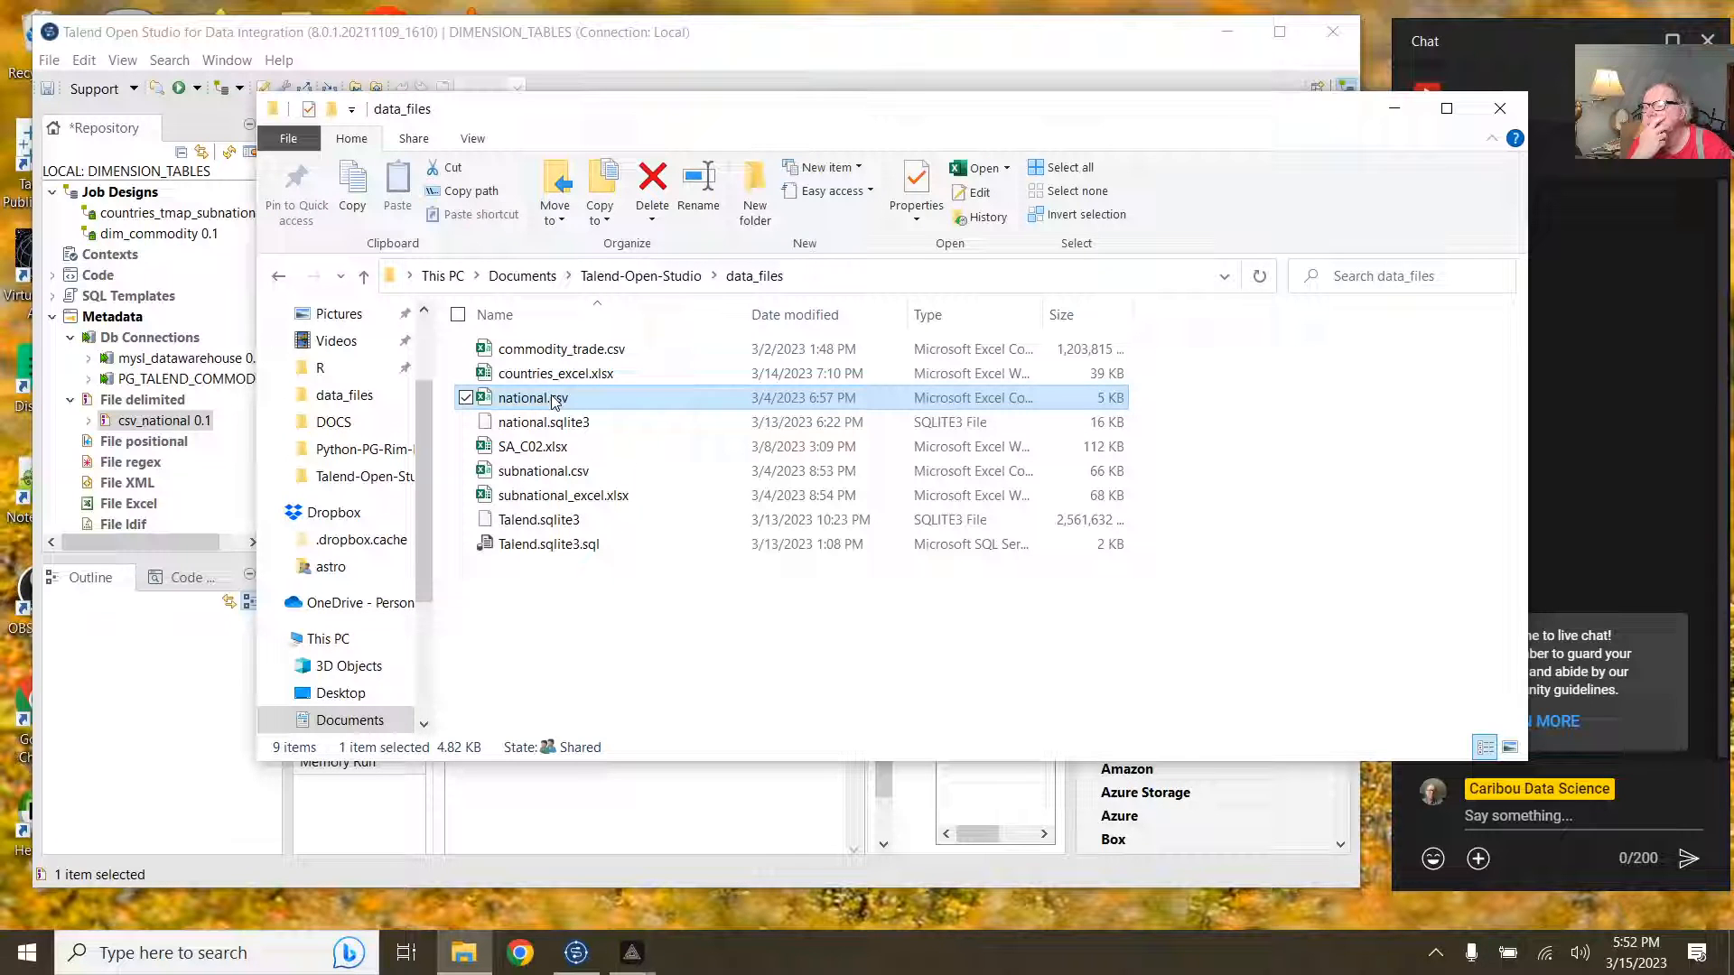
left_click(547, 377)
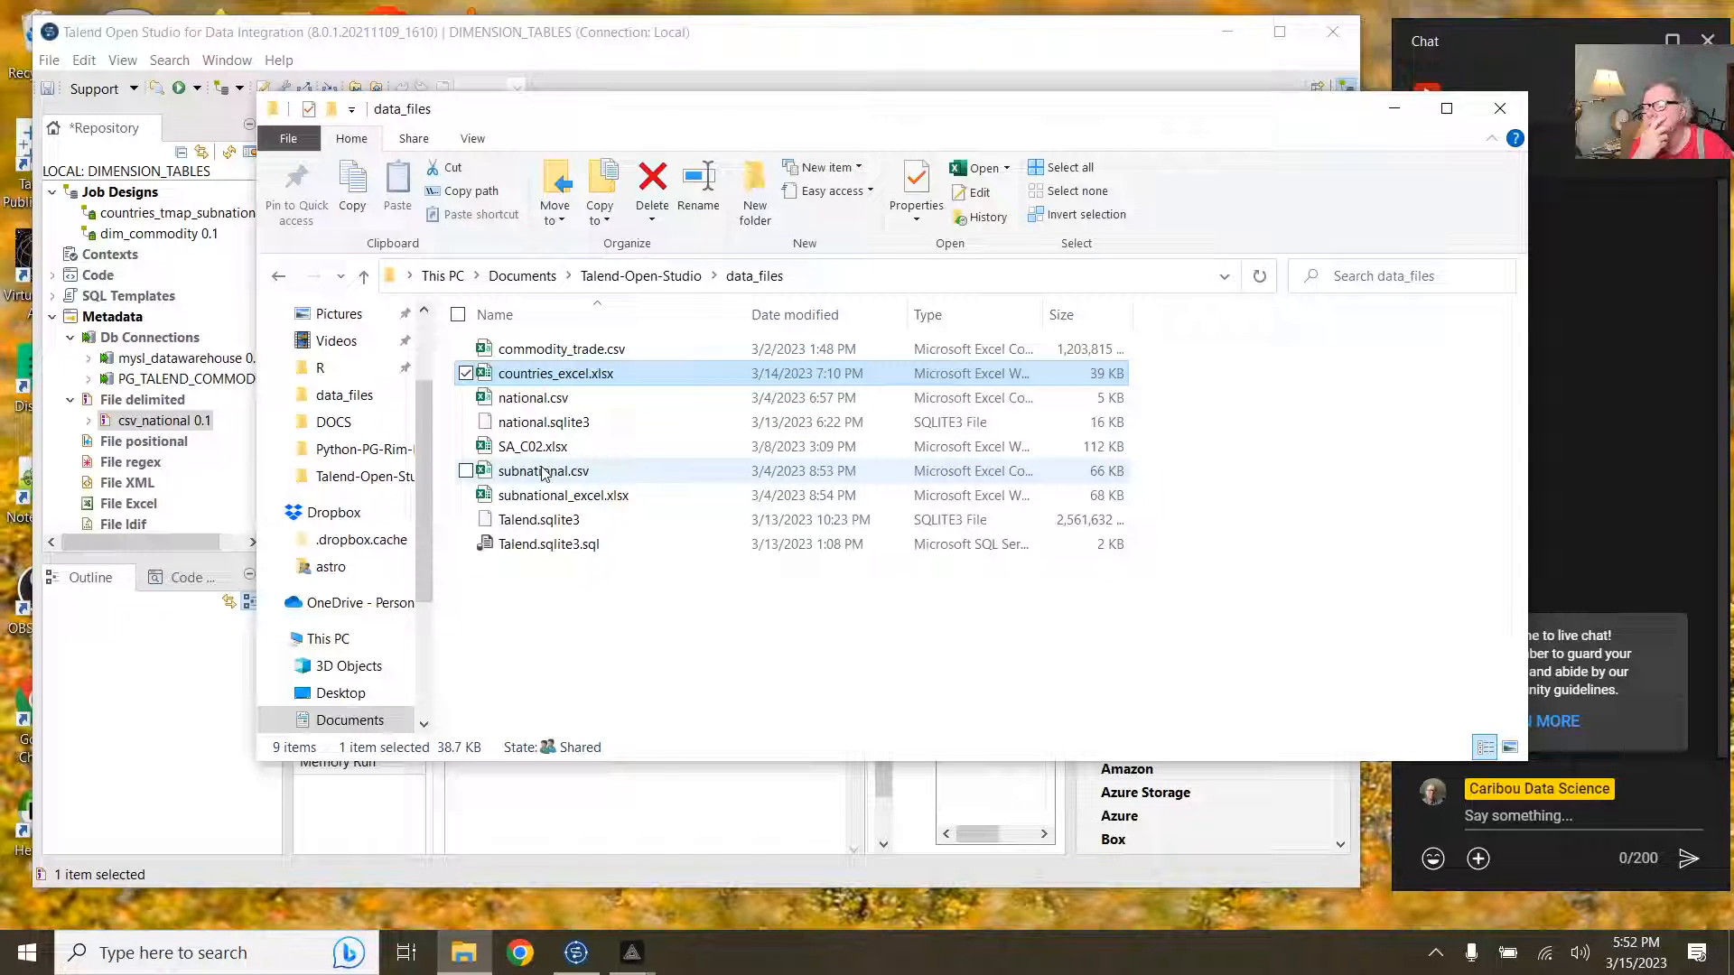
left_click(658, 769)
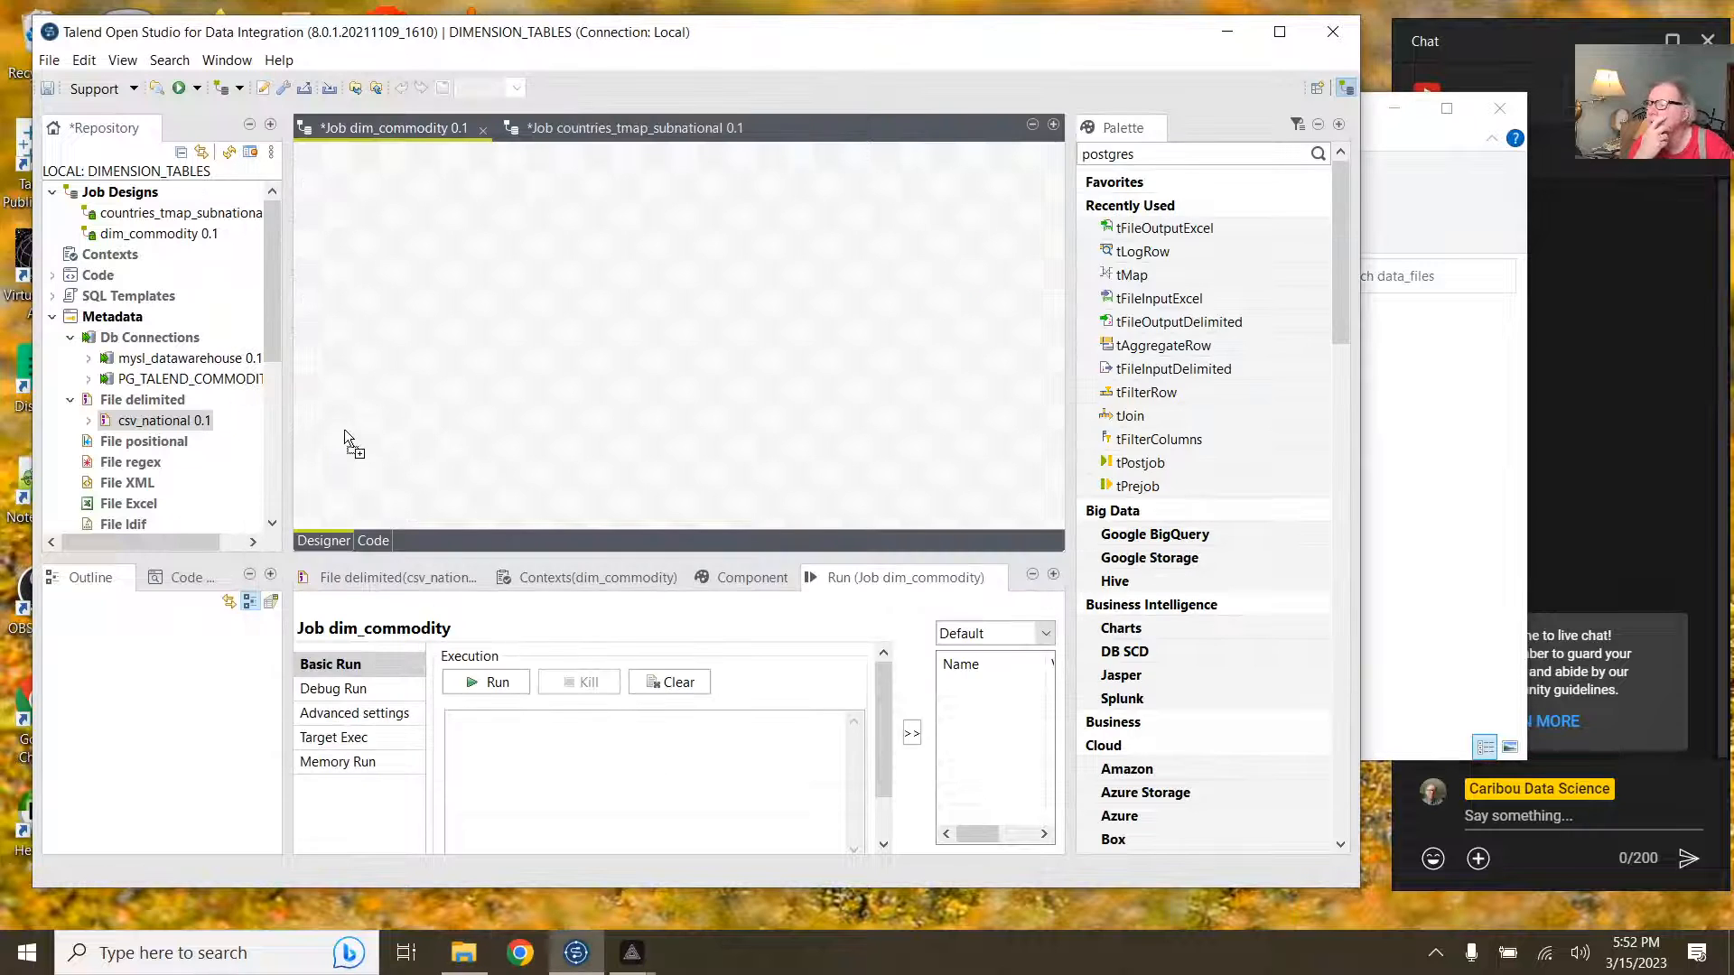
left_click_drag(164, 420, 345, 430)
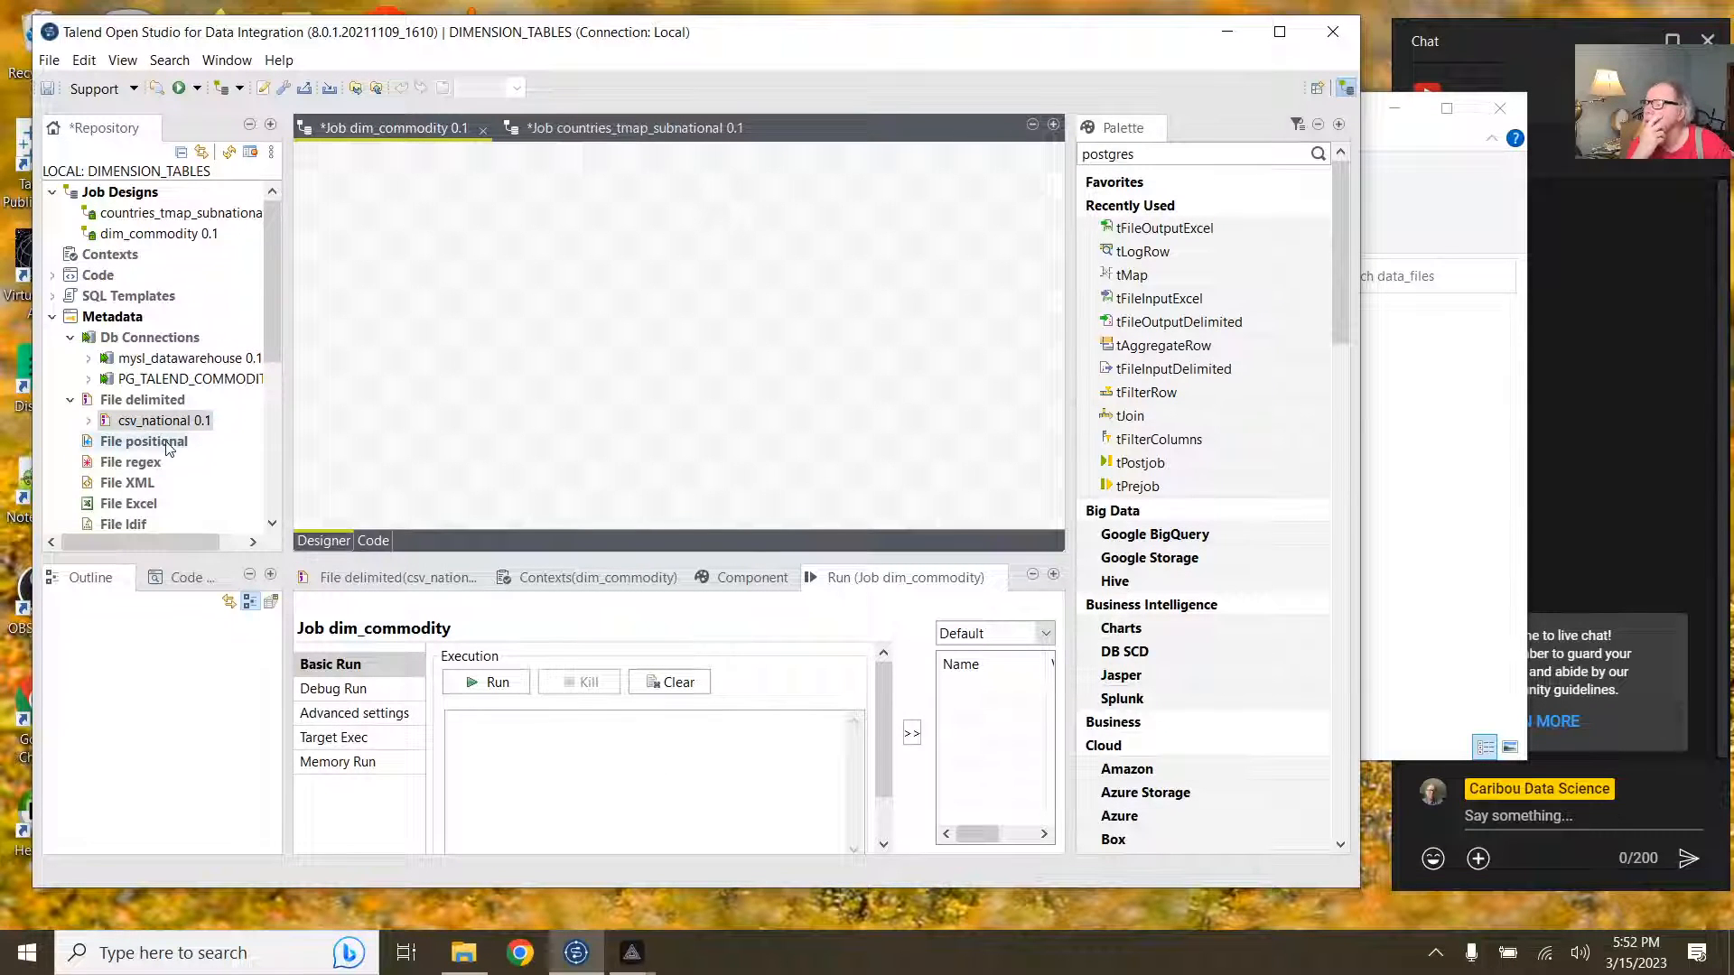
right_click(155, 510)
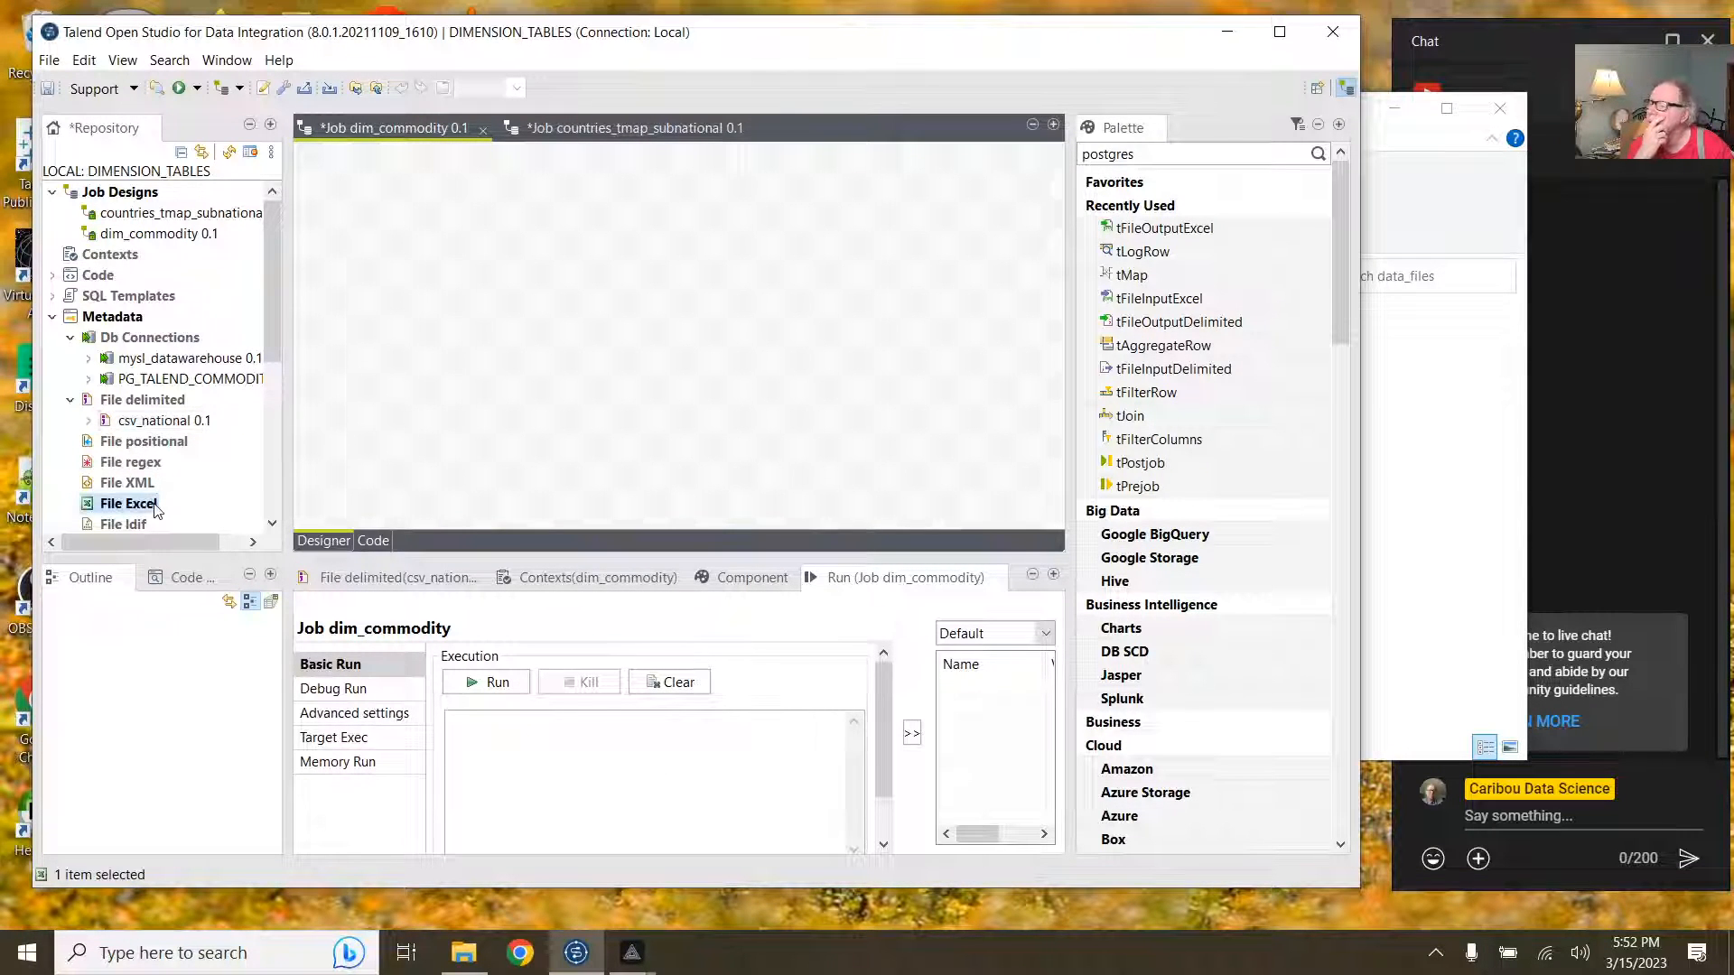
left_click(228, 517)
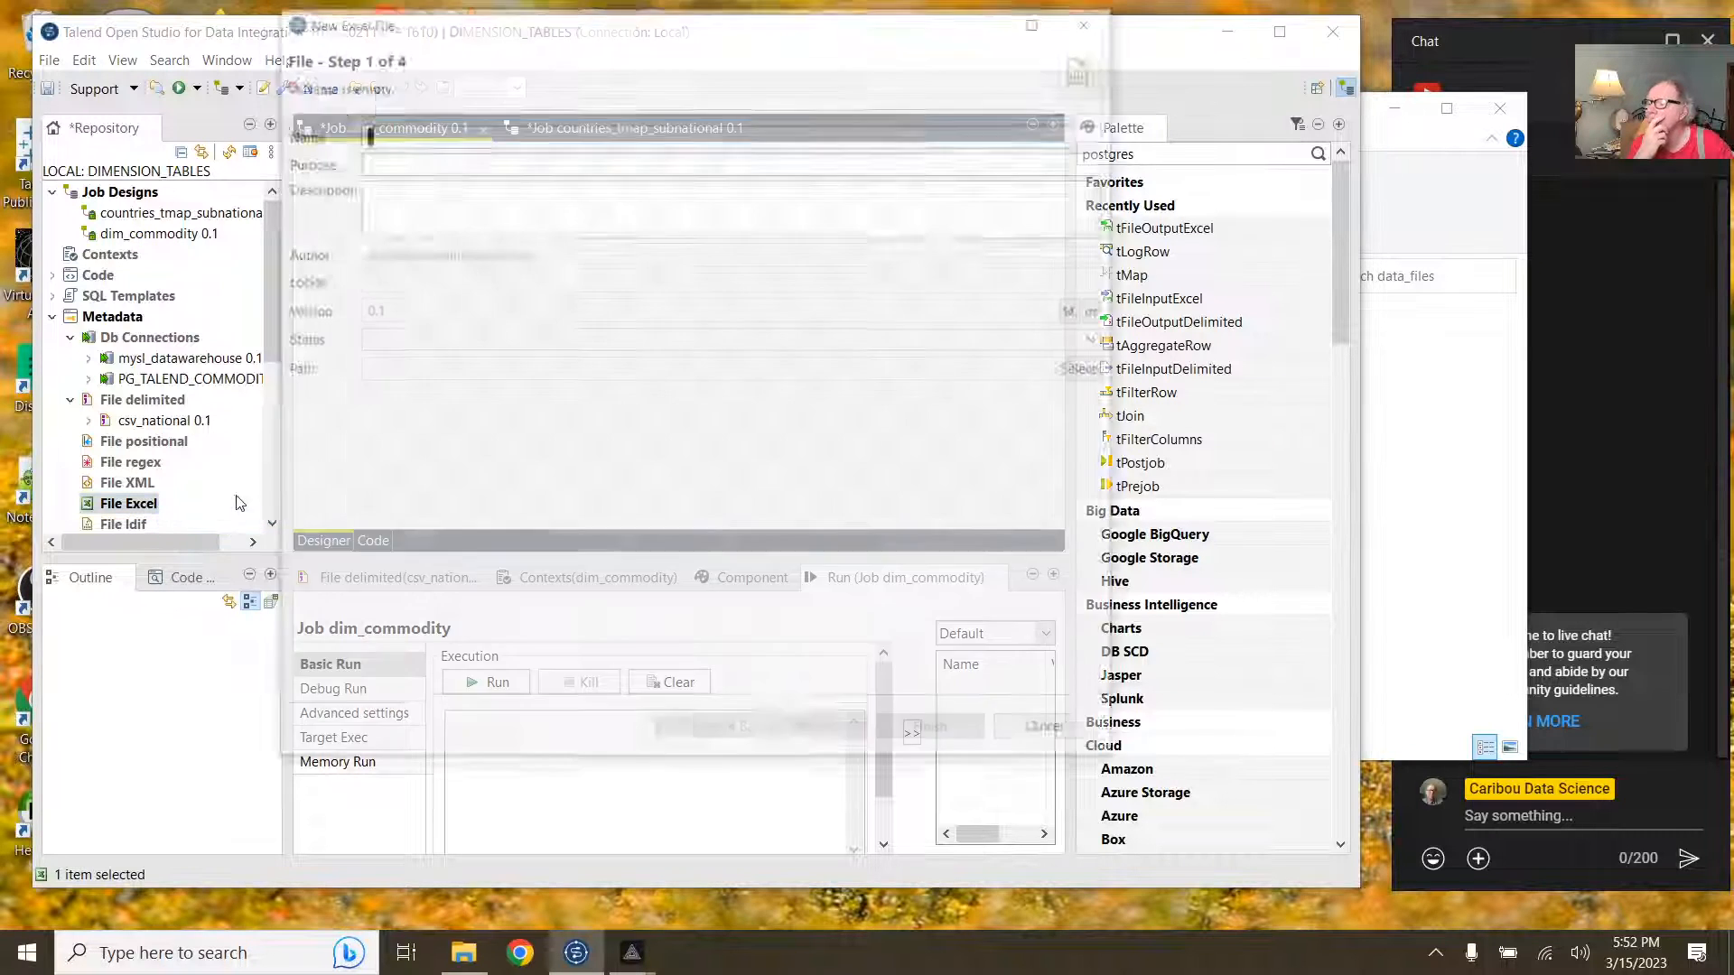
type("excel_")
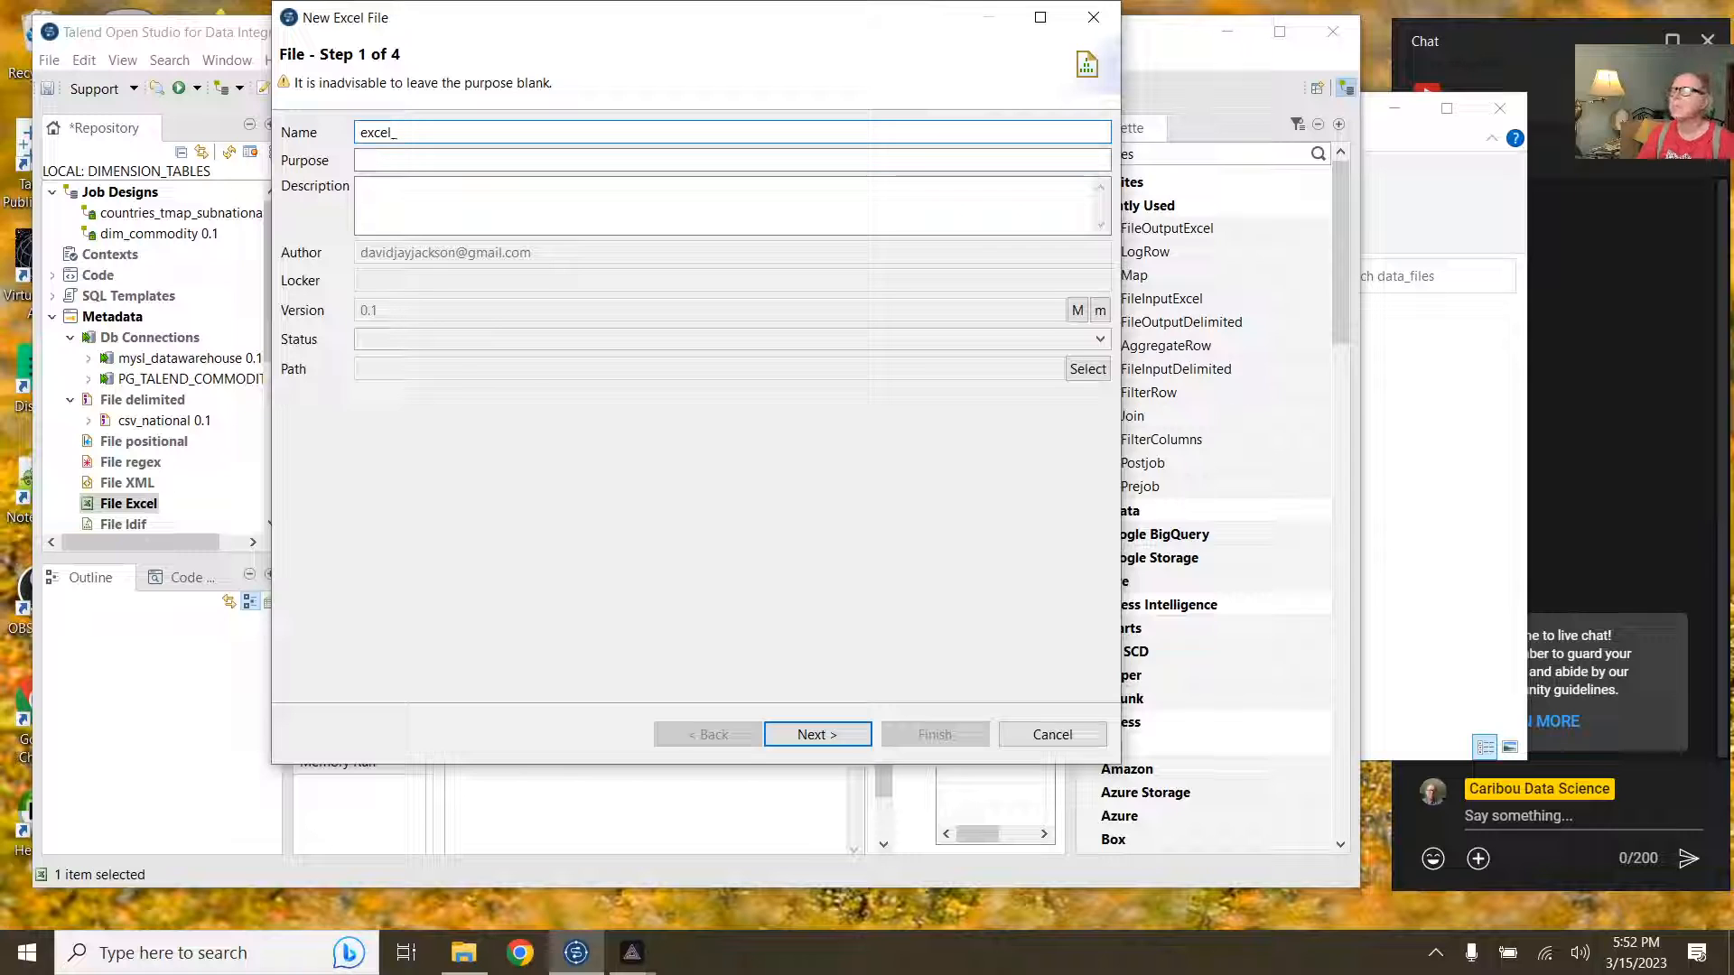
type("countries")
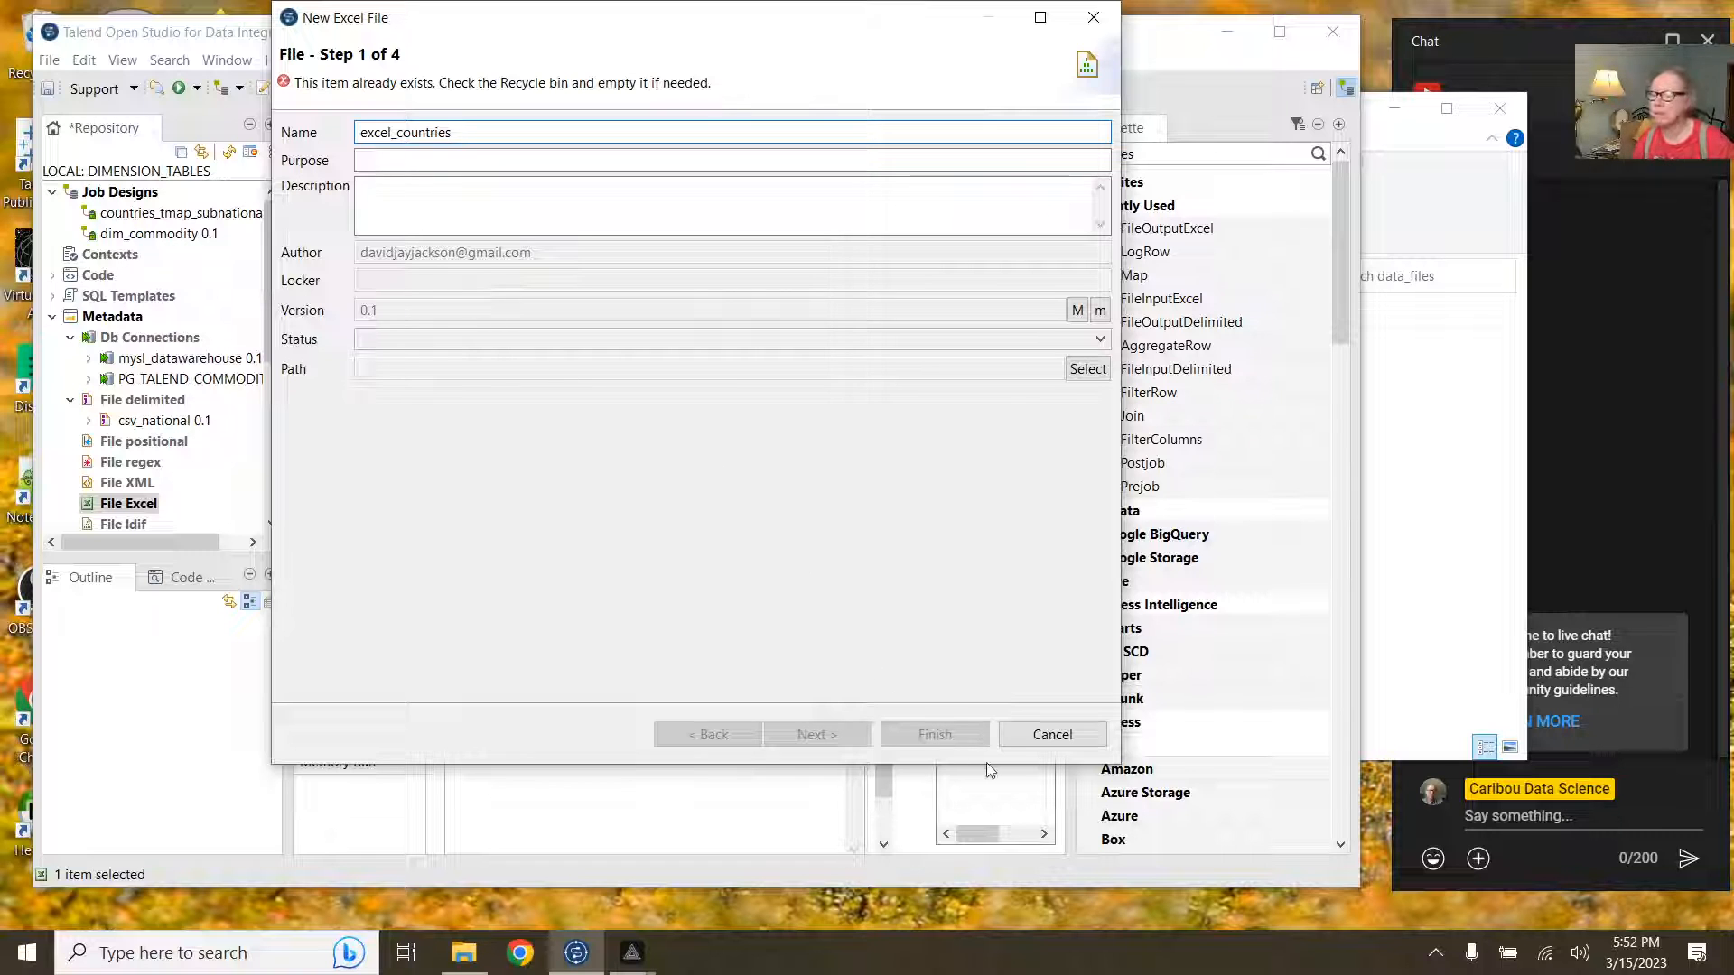
left_click(1021, 734)
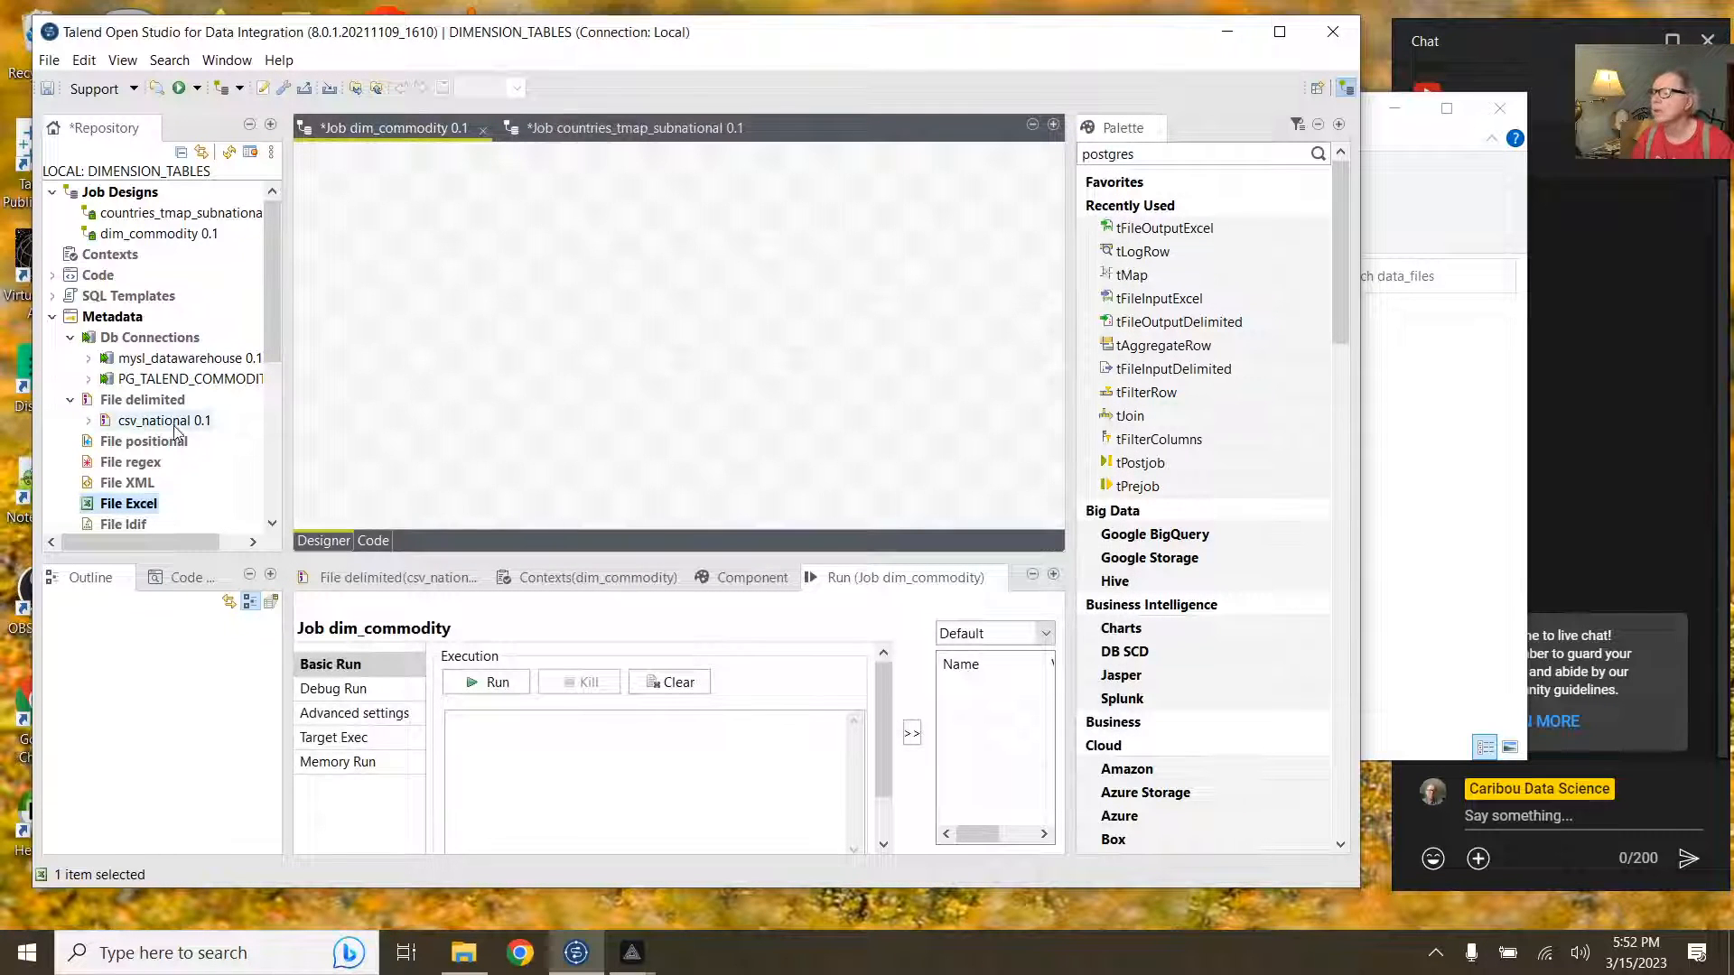
left_click(122, 424)
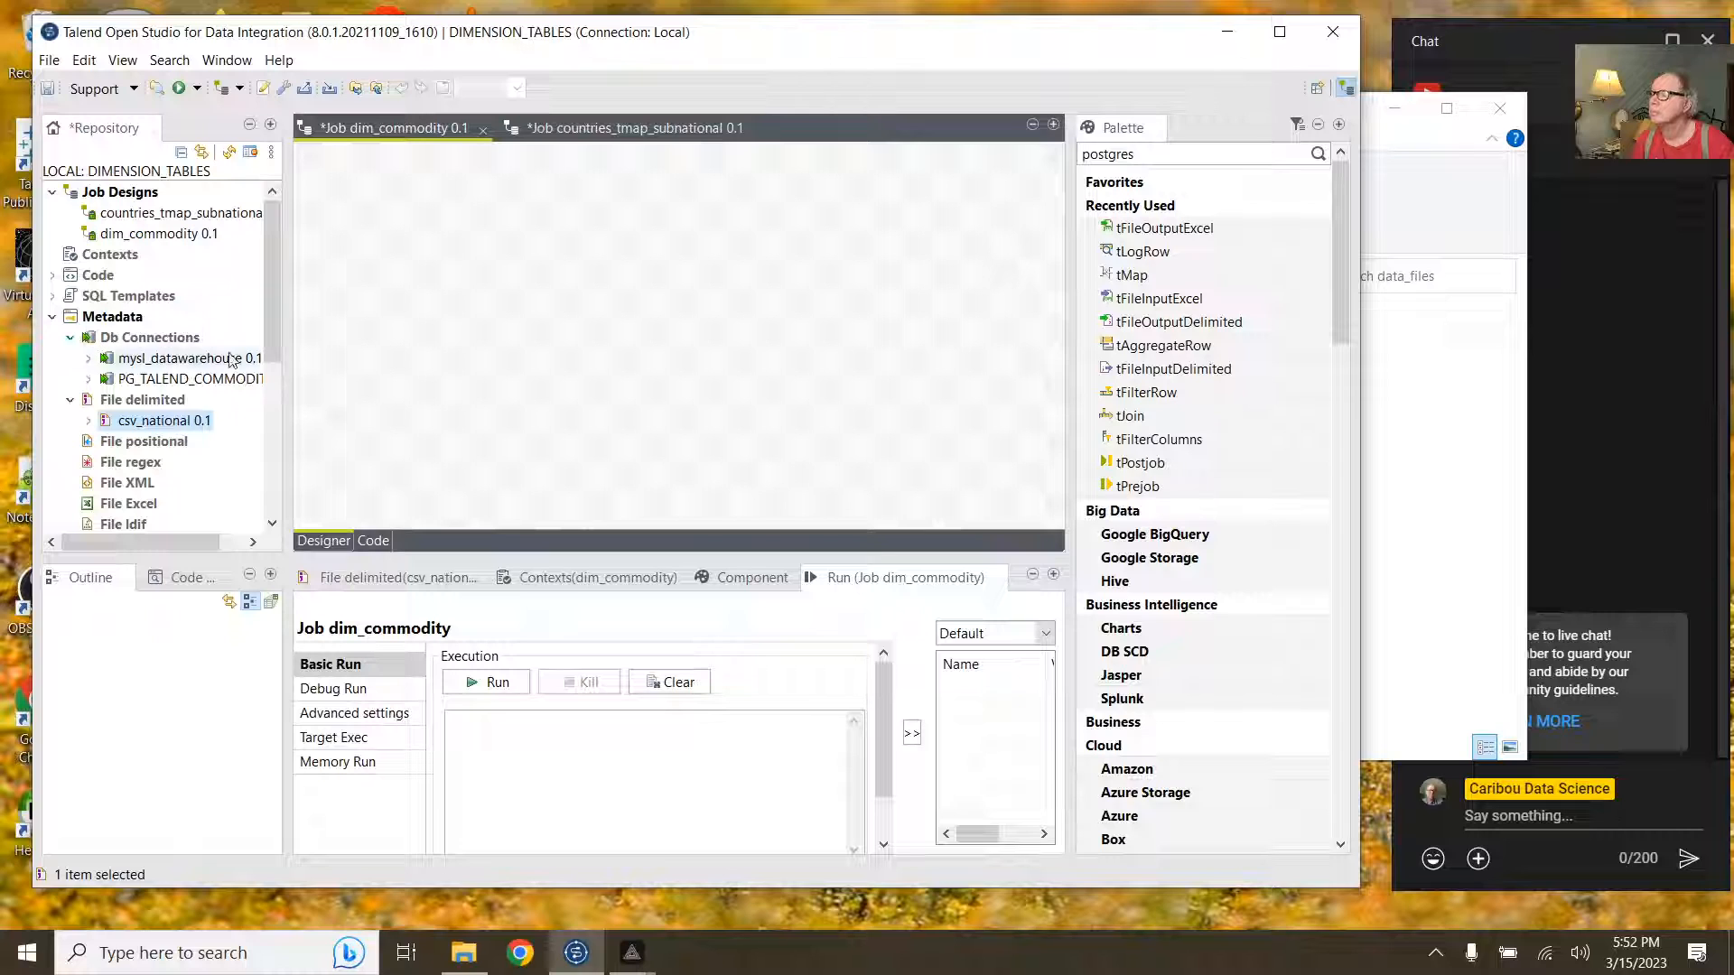
left_click_drag(273, 328, 271, 365)
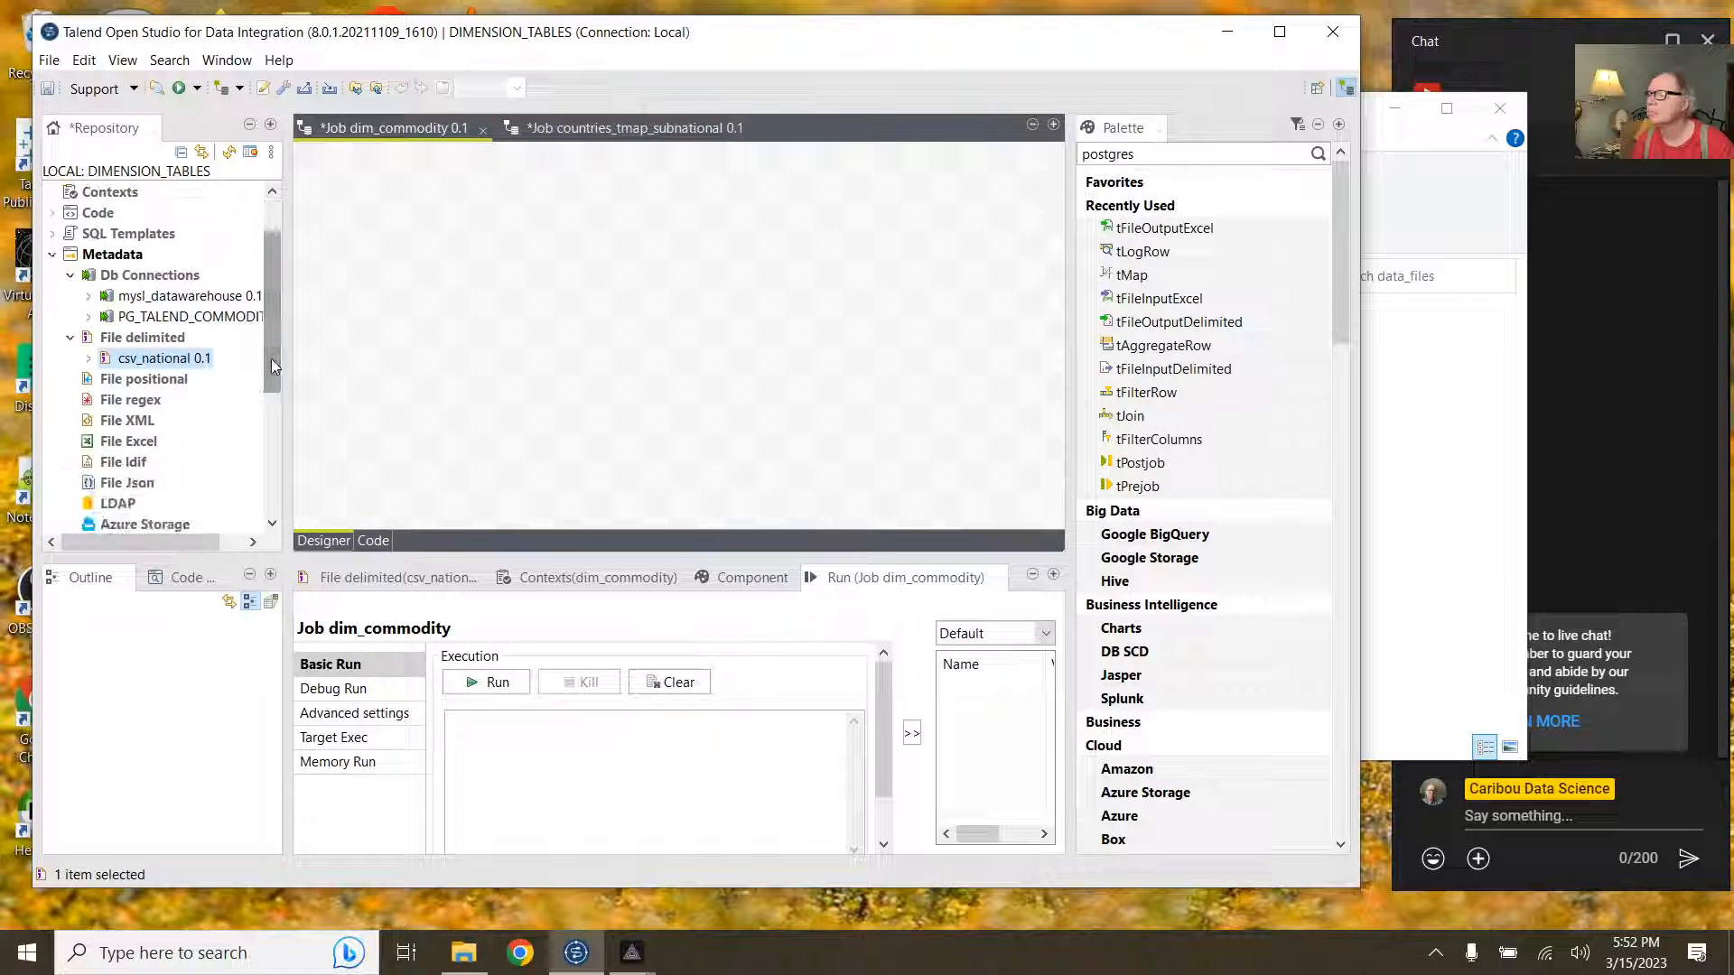
scroll(155, 236, "up", 1)
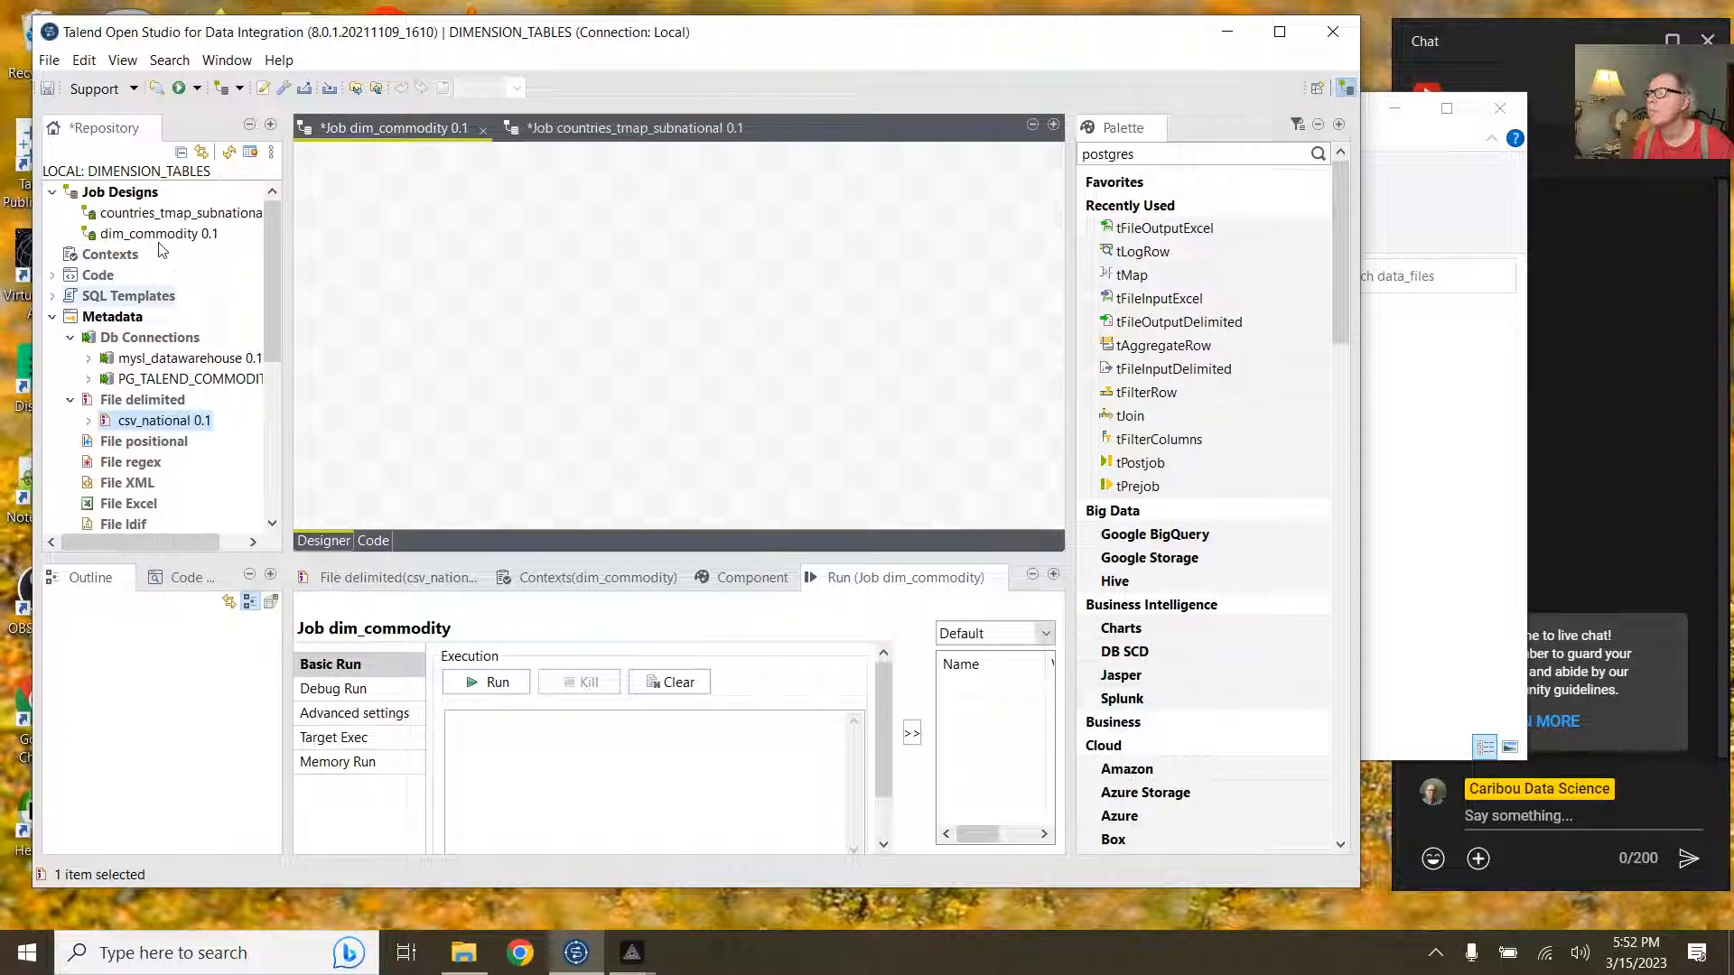
left_click(168, 216)
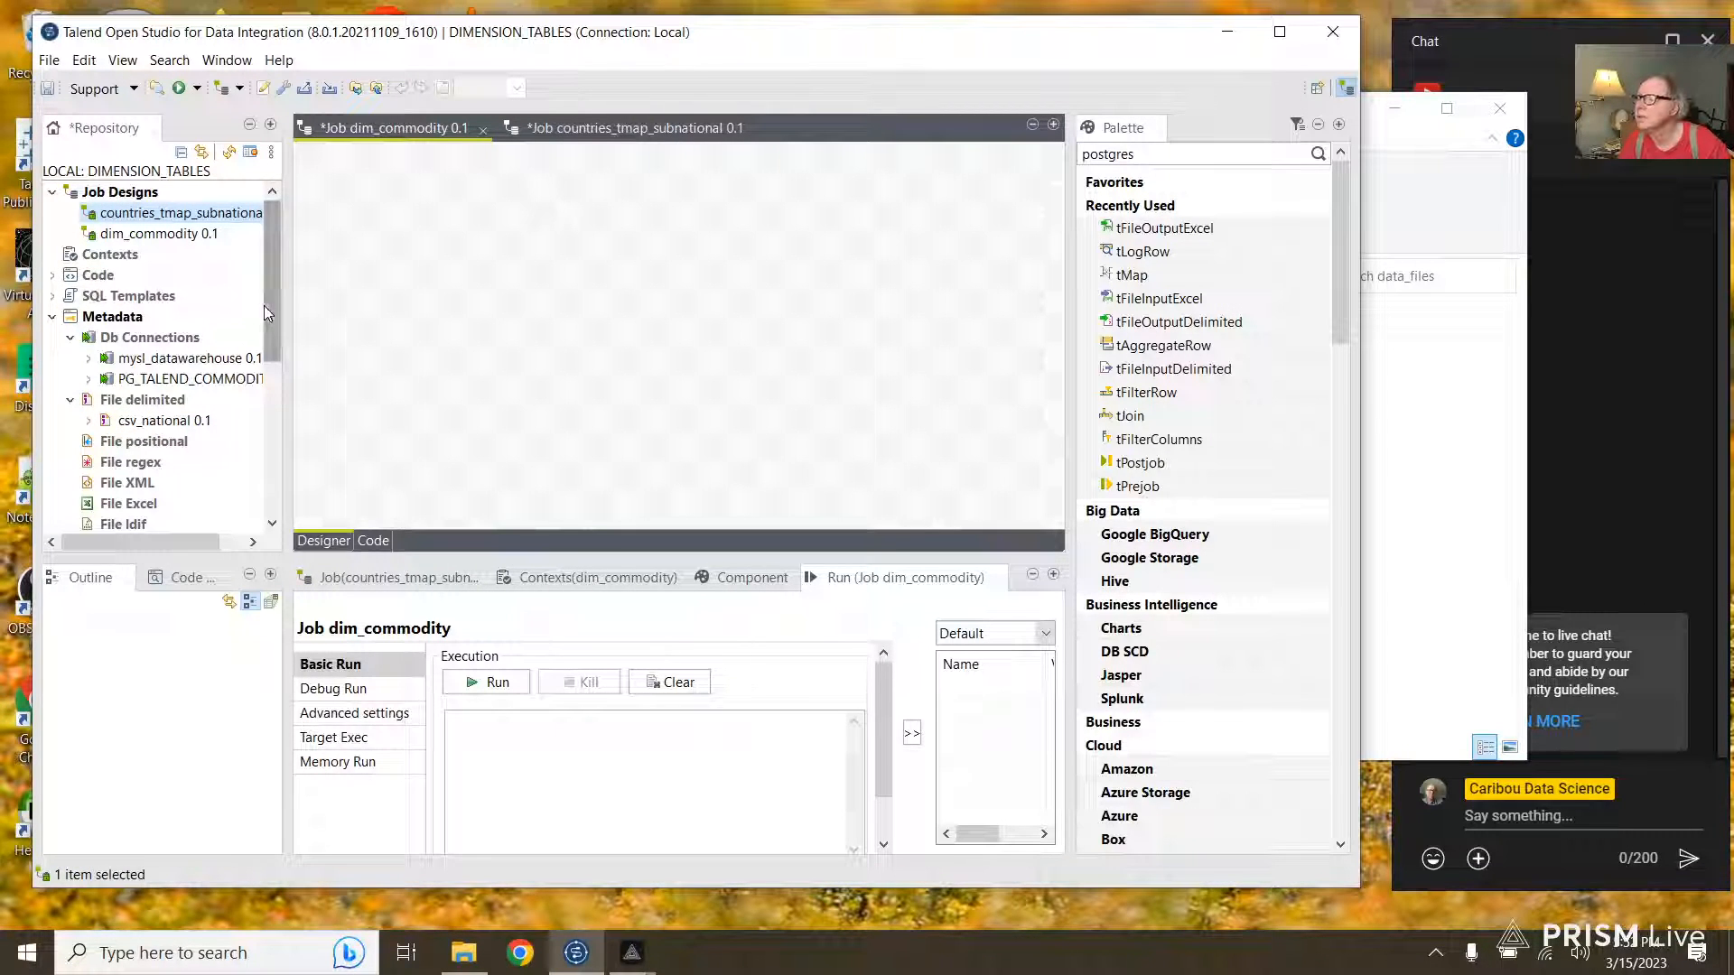
left_click_drag(263, 306, 262, 384)
left_click(115, 359)
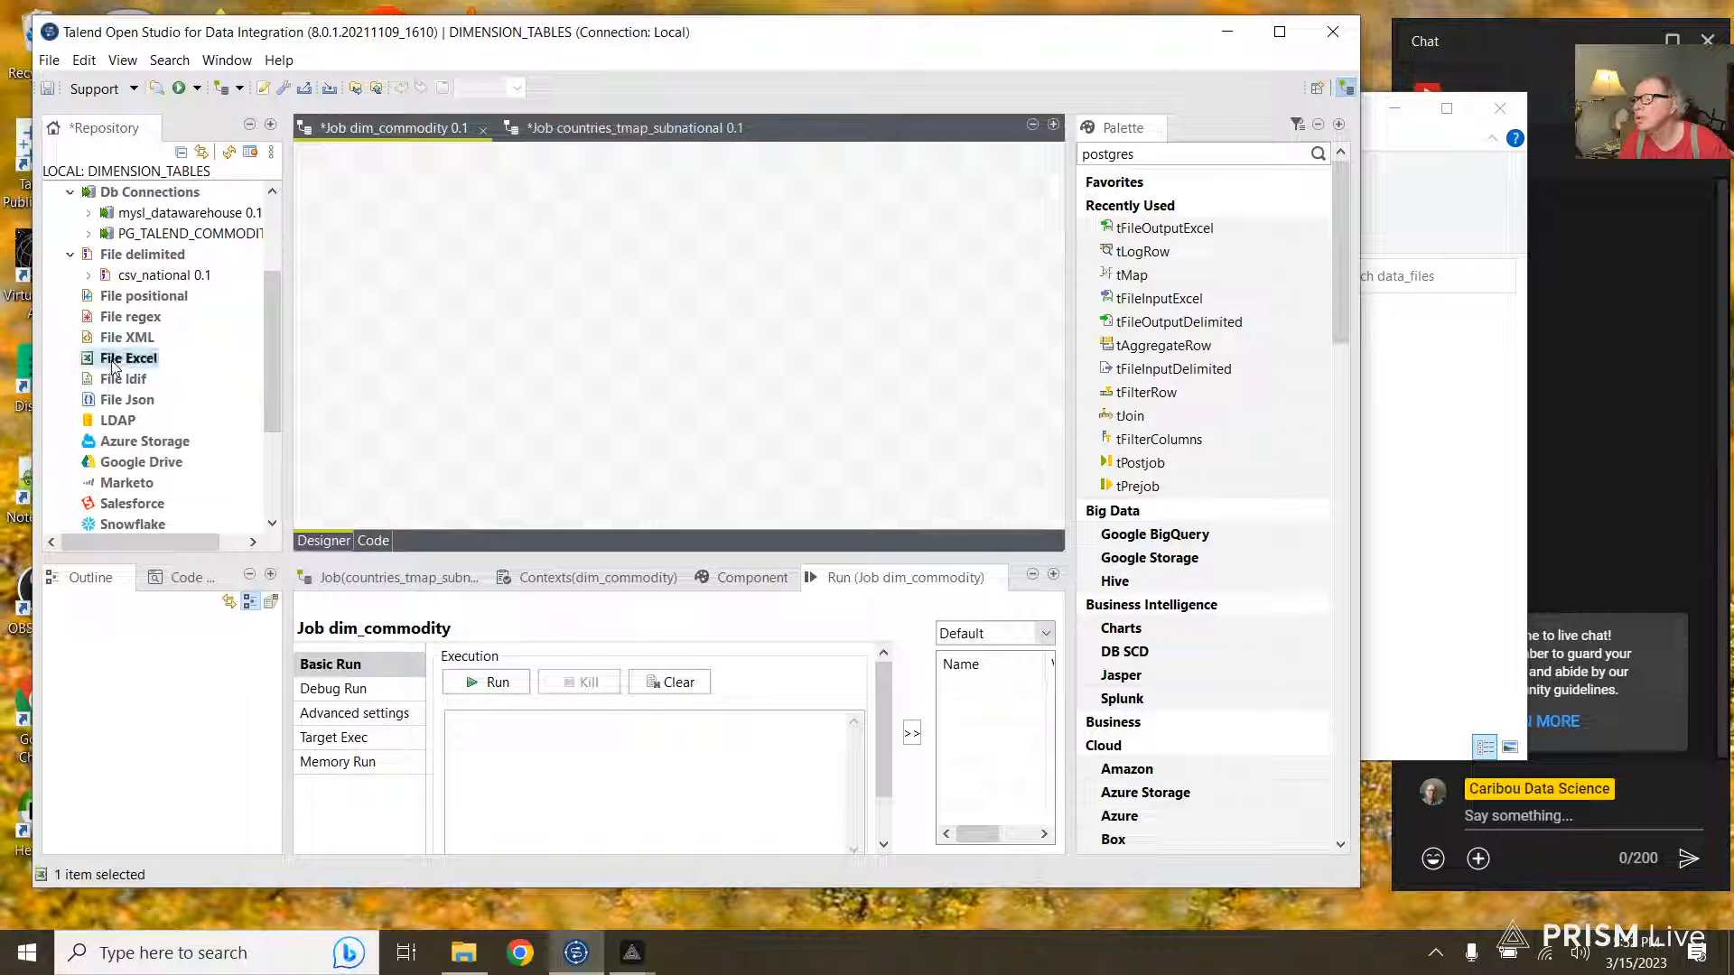
left_click_drag(272, 318, 370, 117)
left_click(371, 119)
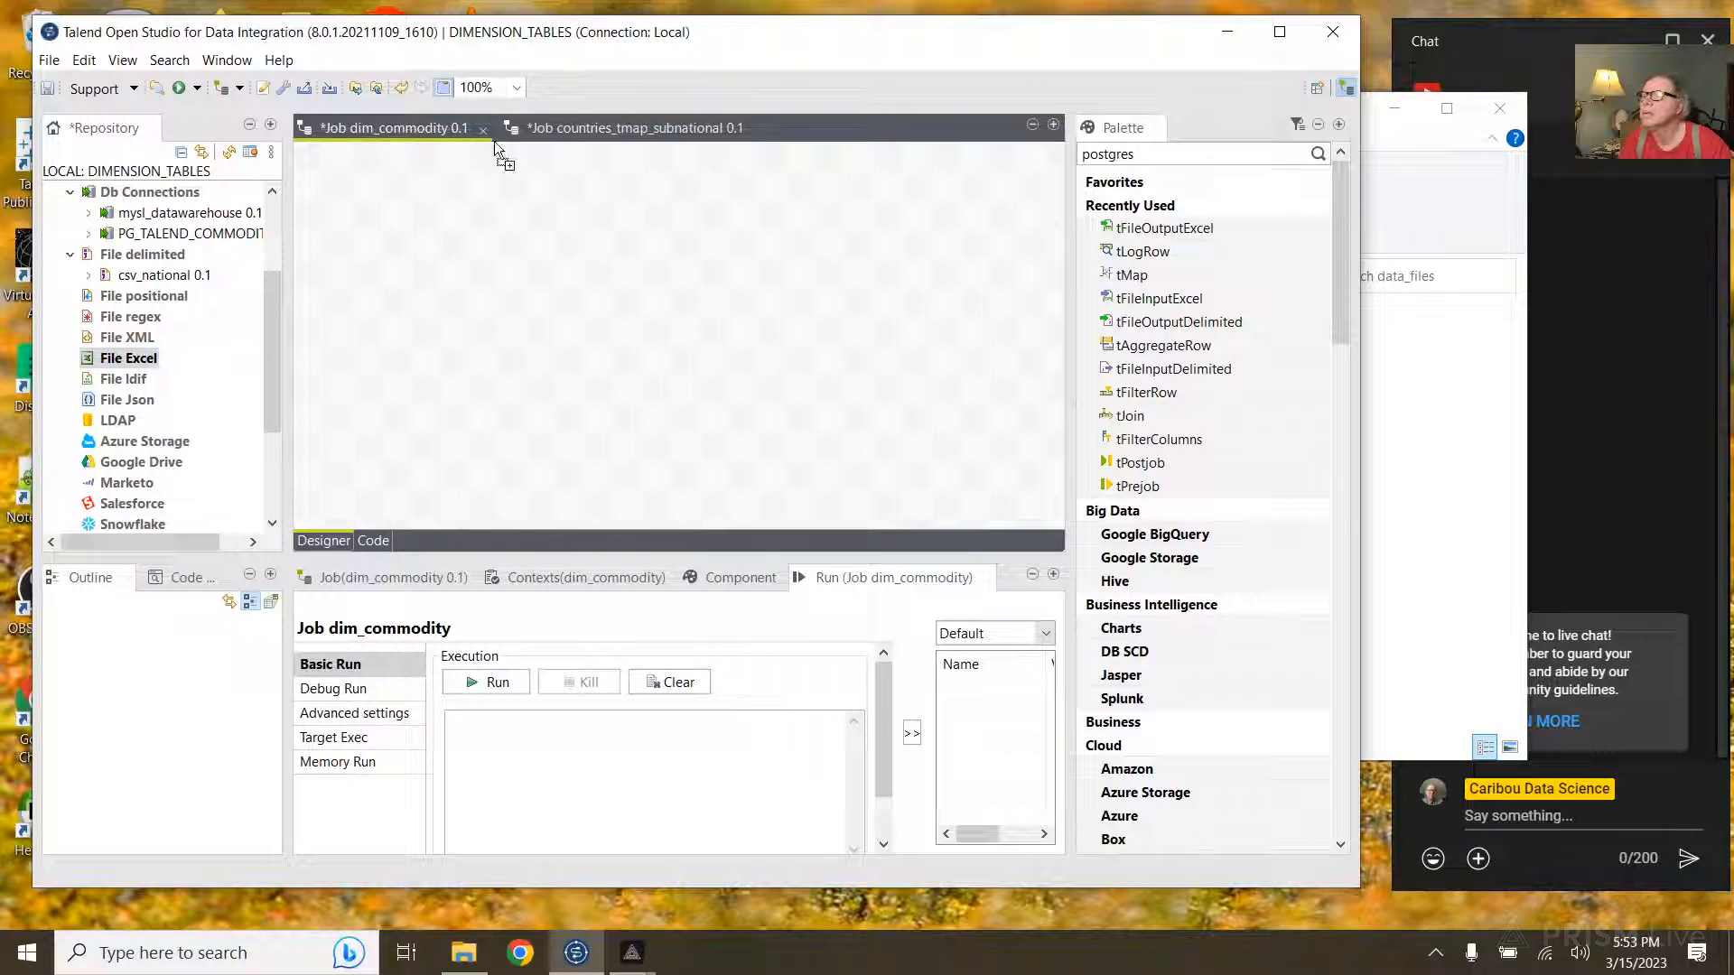
left_click(553, 132)
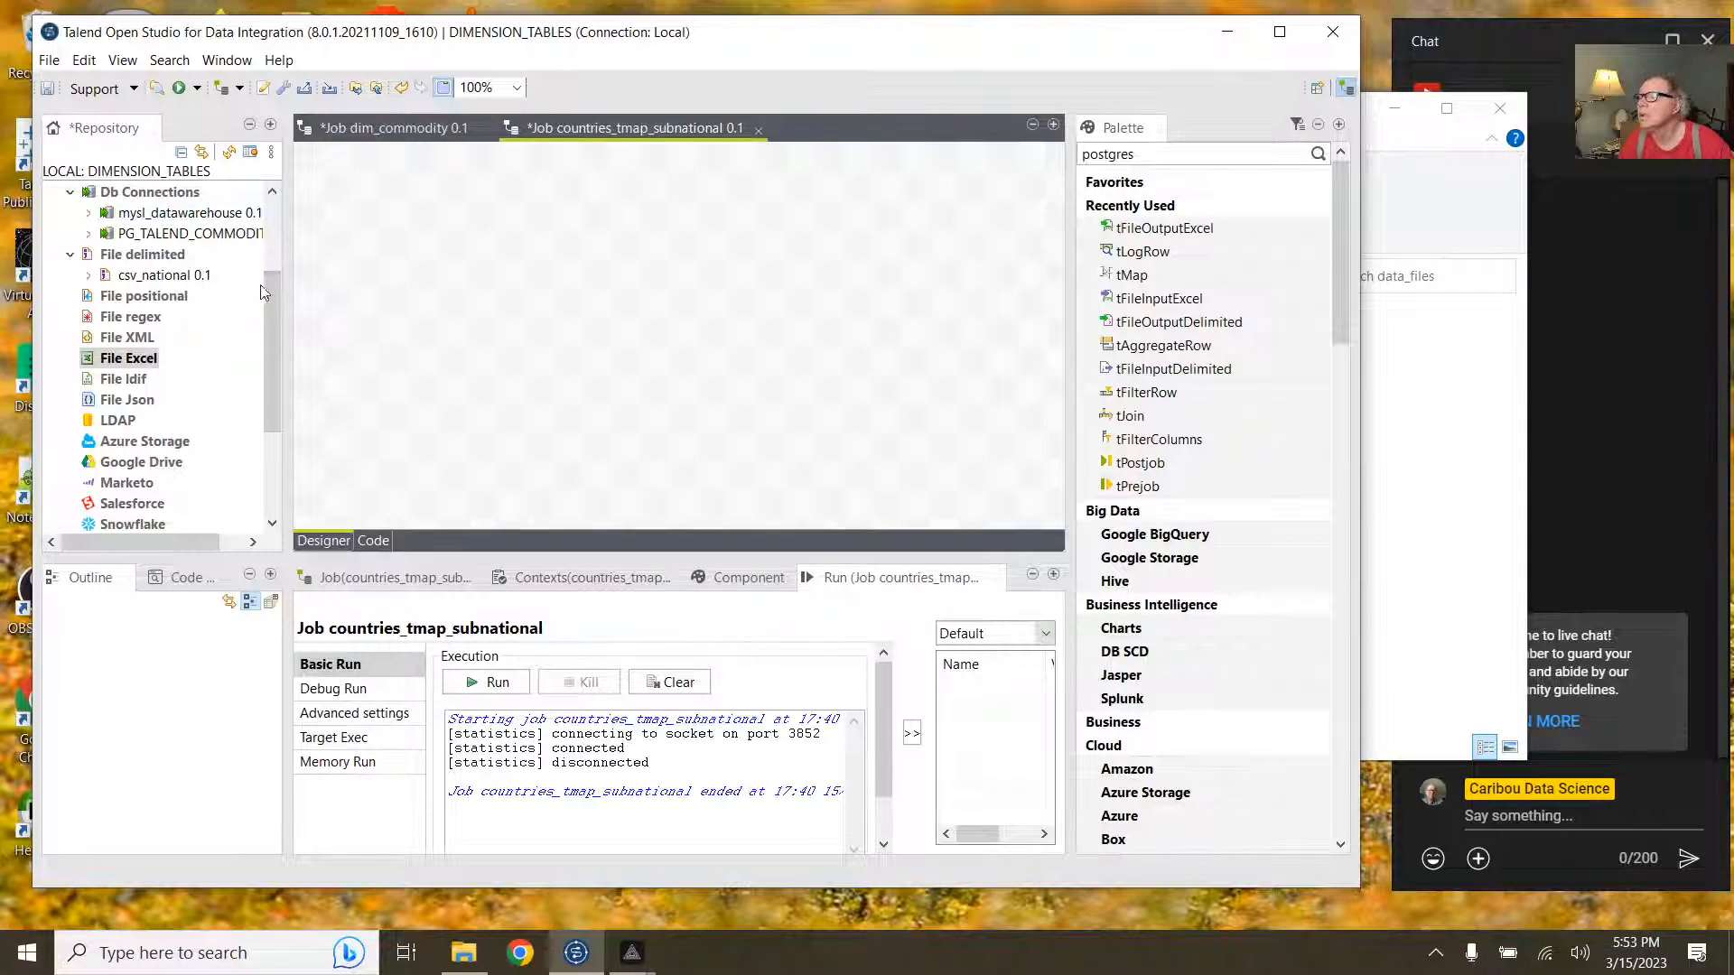
left_click_drag(267, 285, 276, 206)
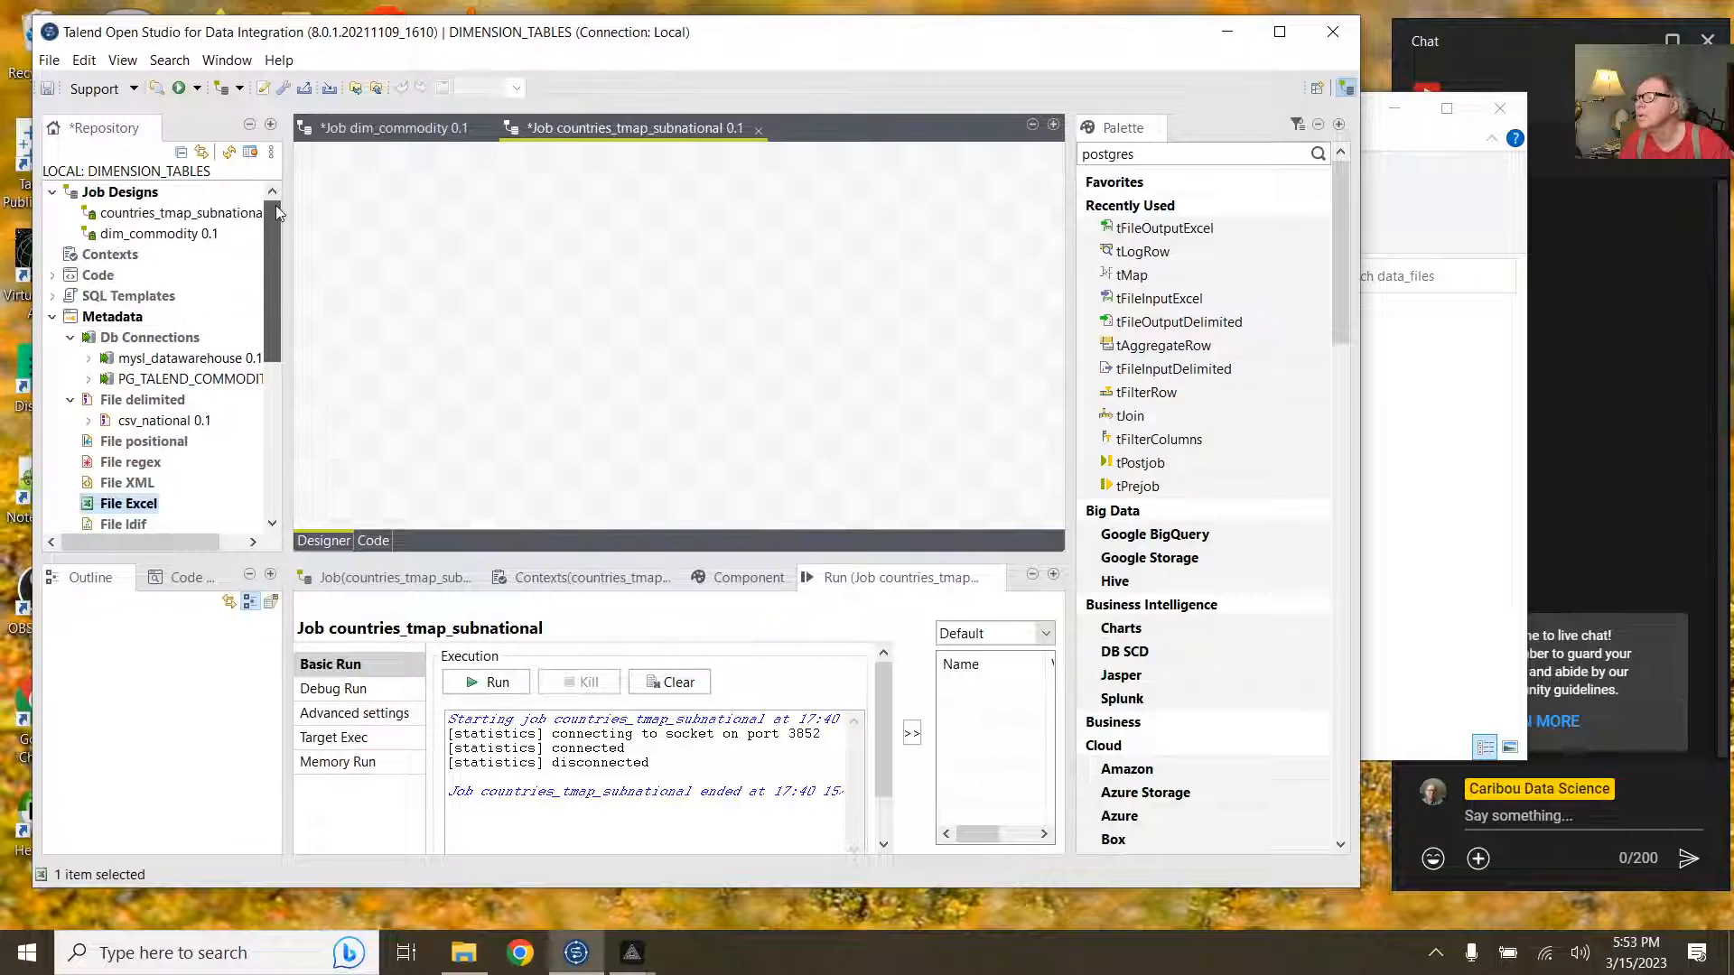
left_click(166, 218)
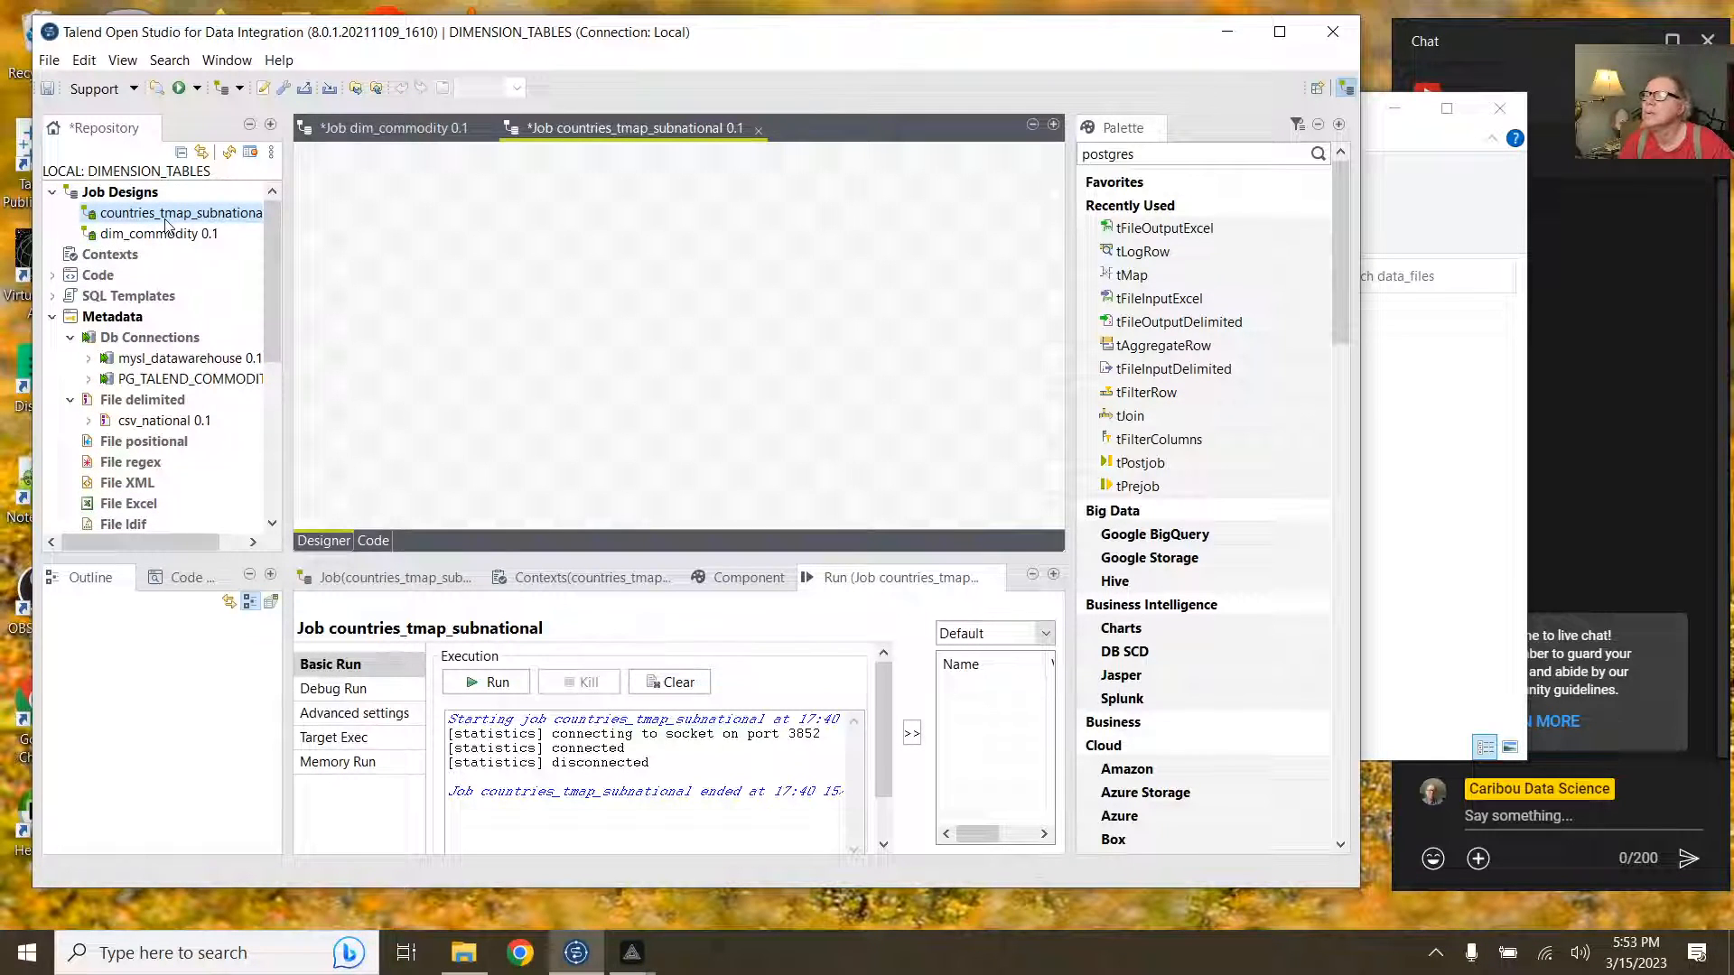
left_click(180, 235)
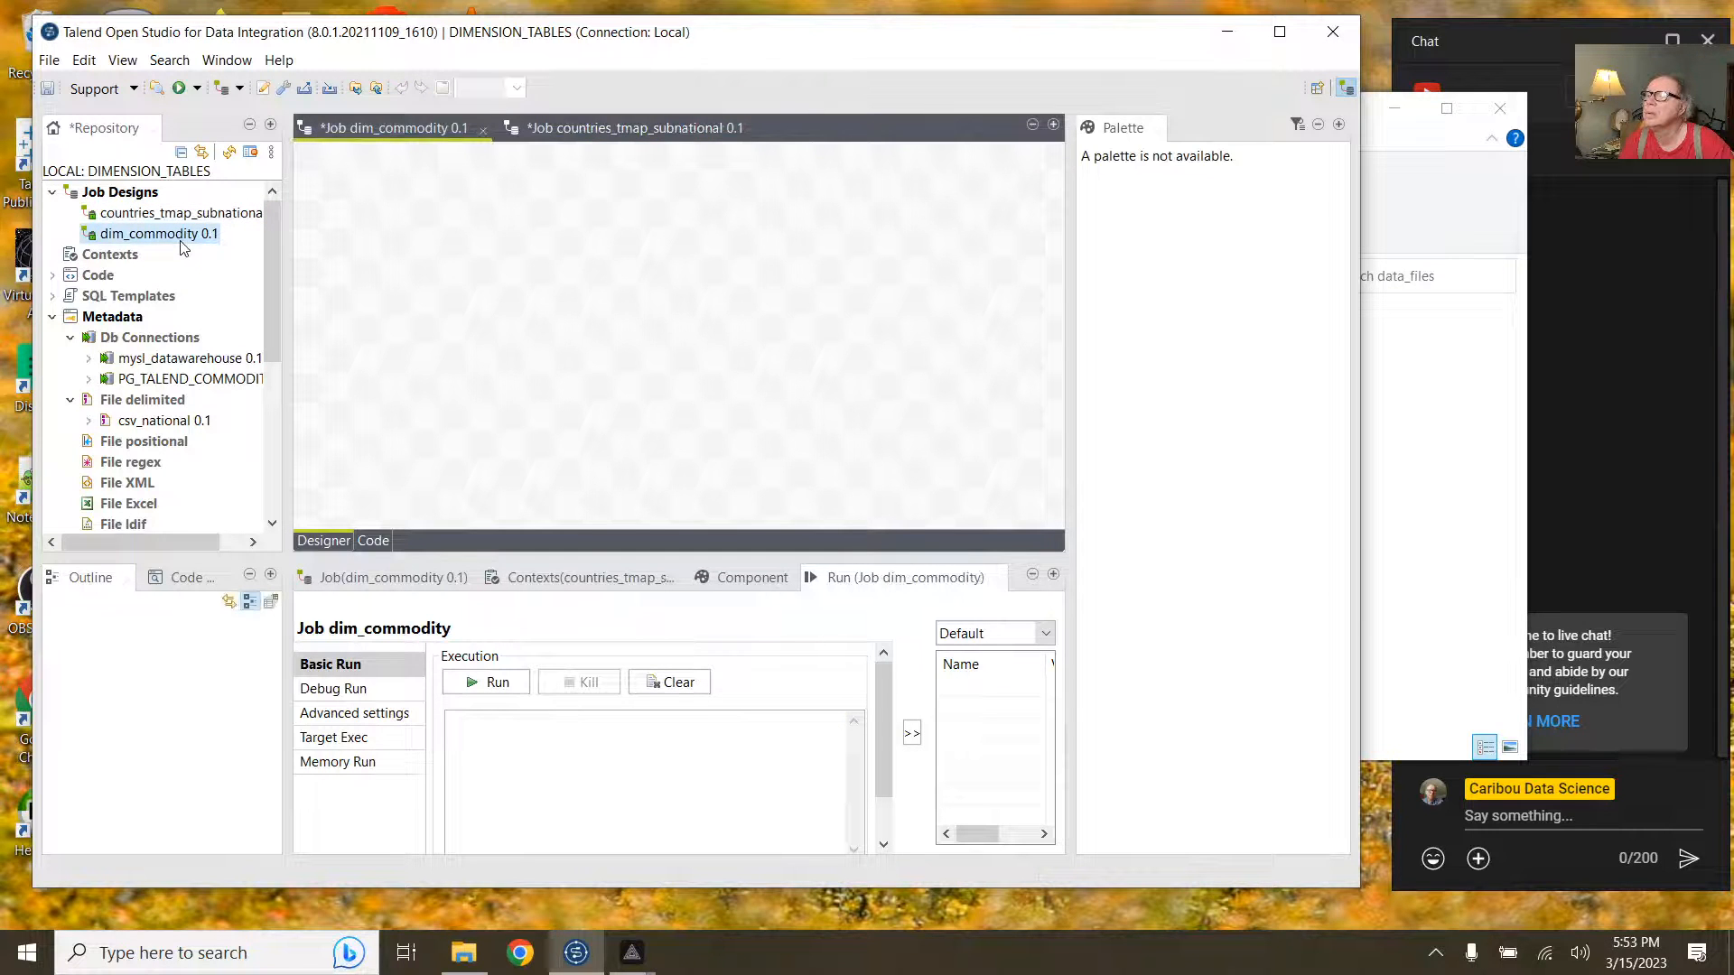
left_click_drag(269, 345, 258, 434)
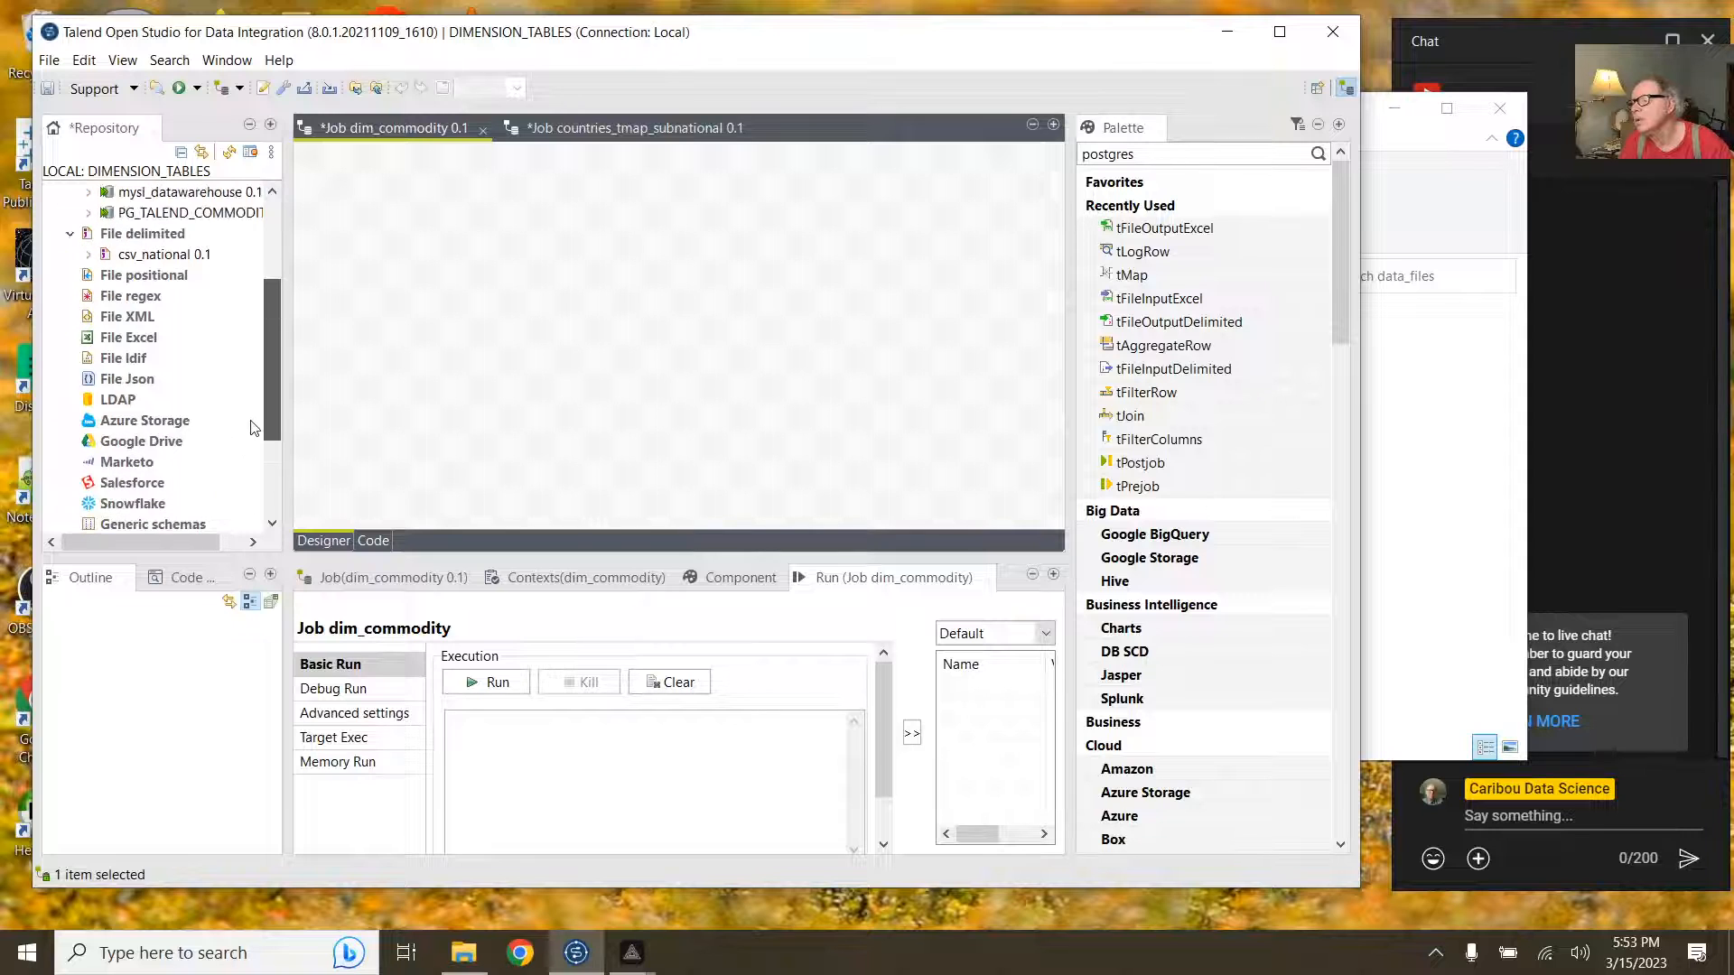
Step: Create a new Excel file metadata named import_countries and advance to file settings
right_click(126, 346)
left_click(199, 352)
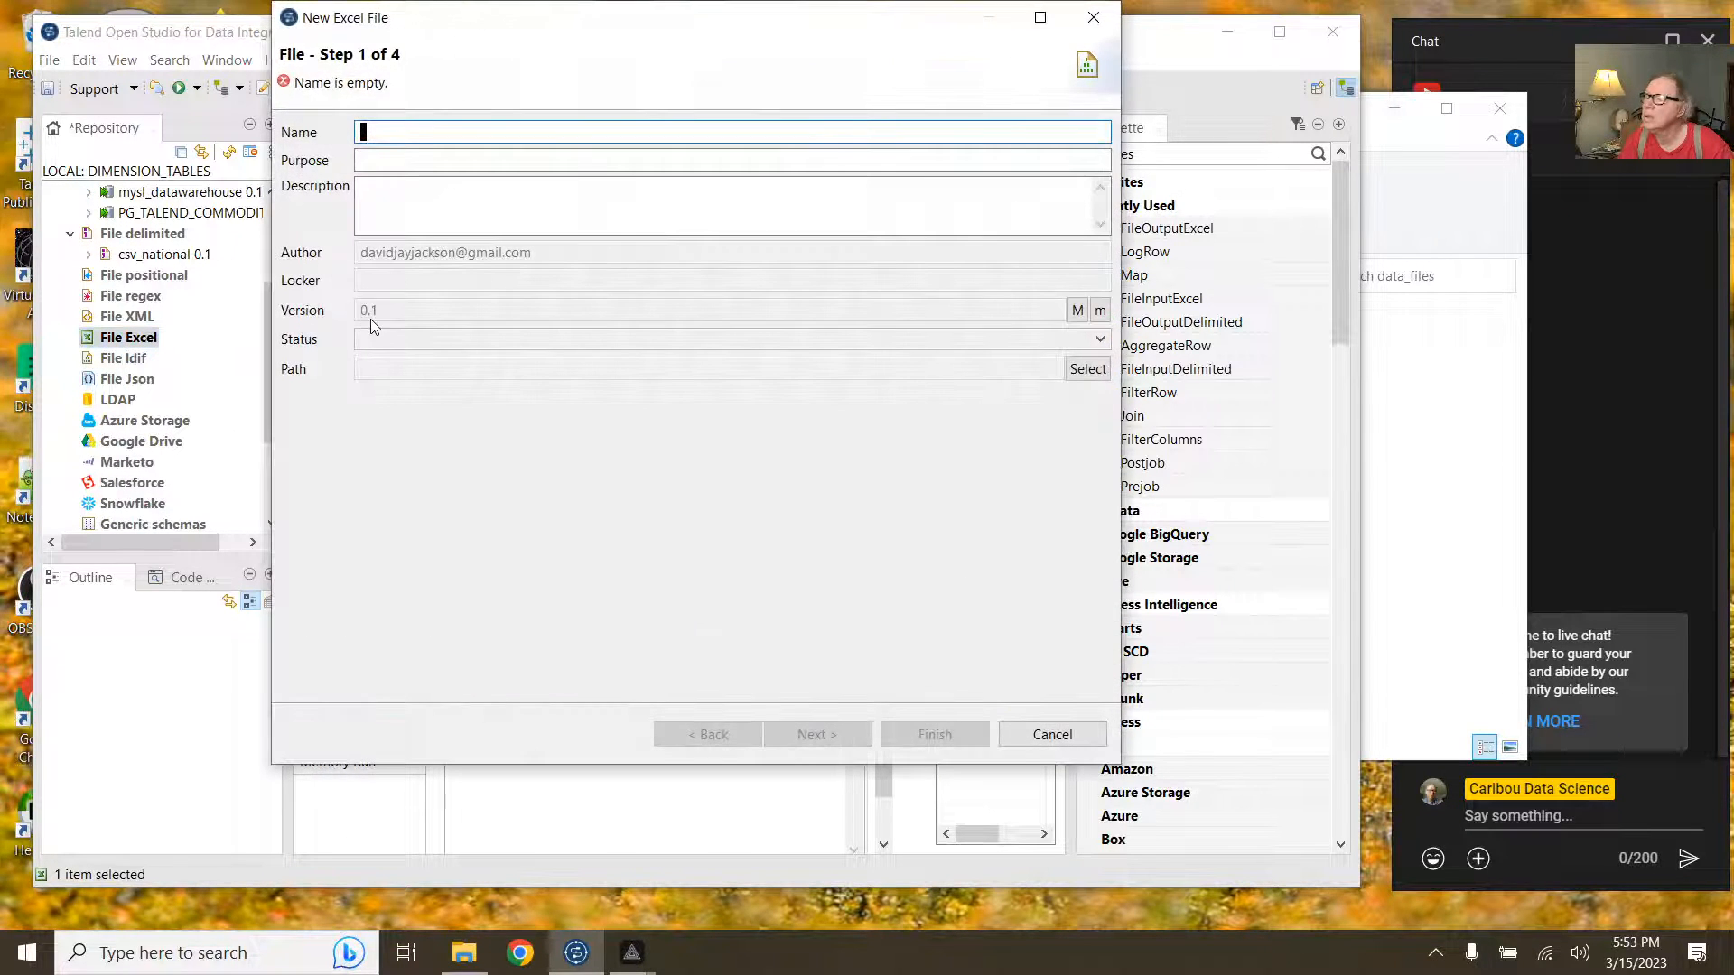
type("u")
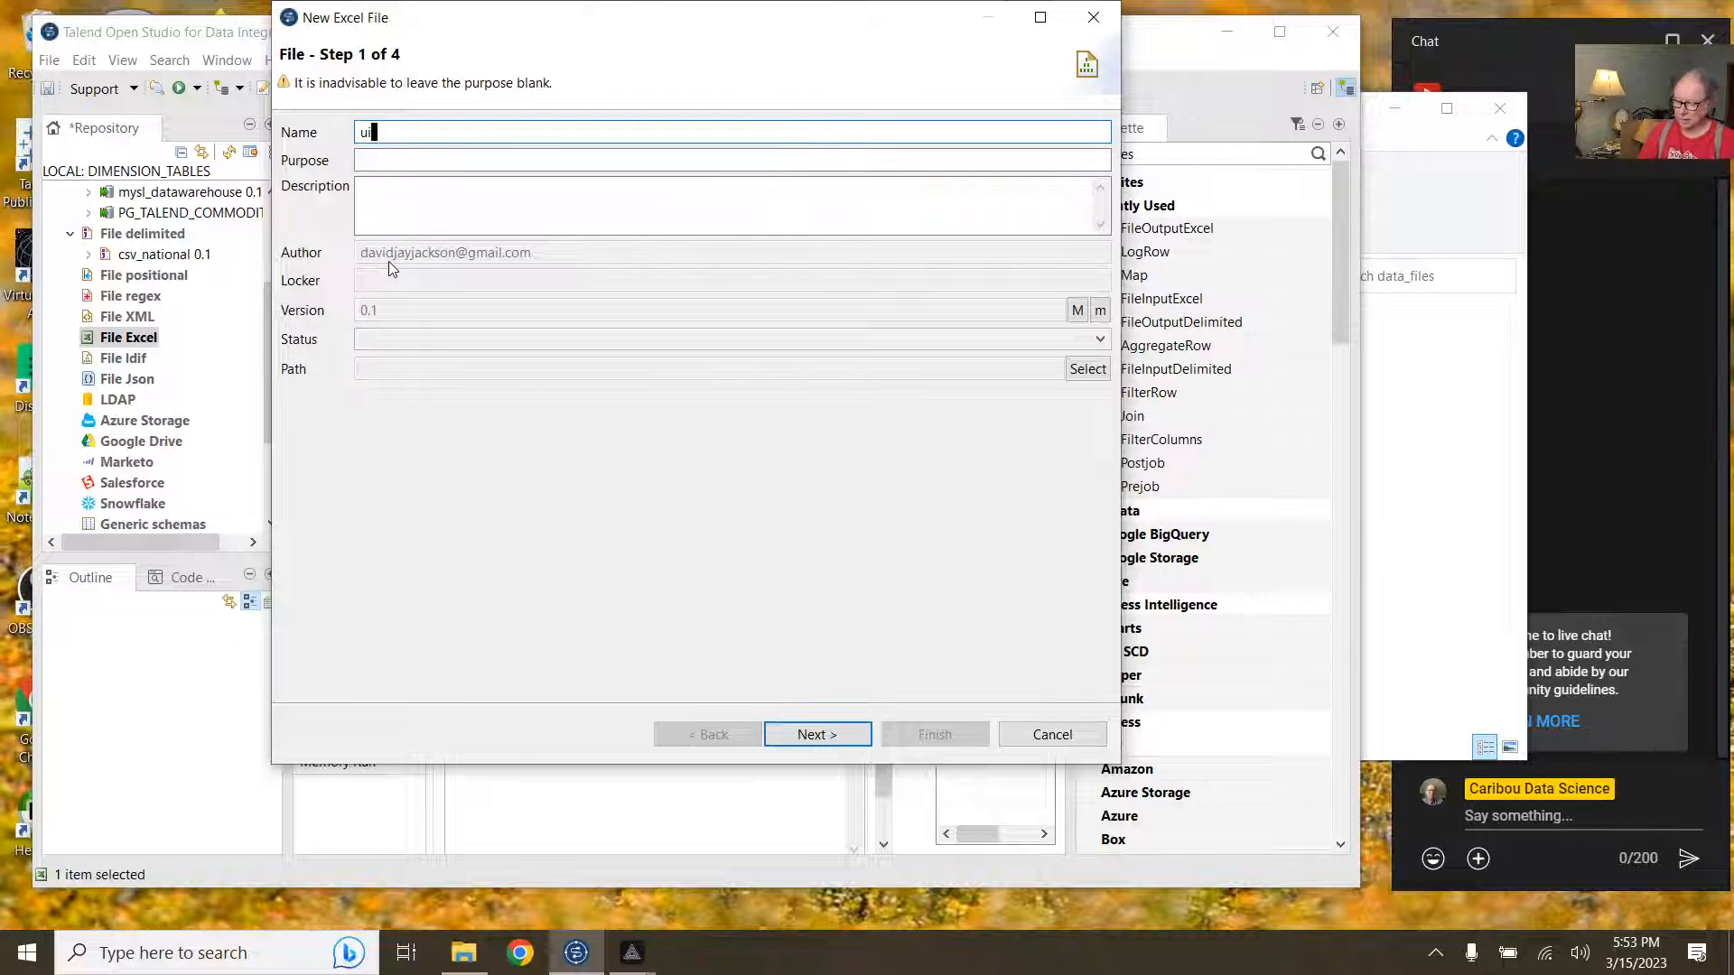
key("BackSpace")
type("im")
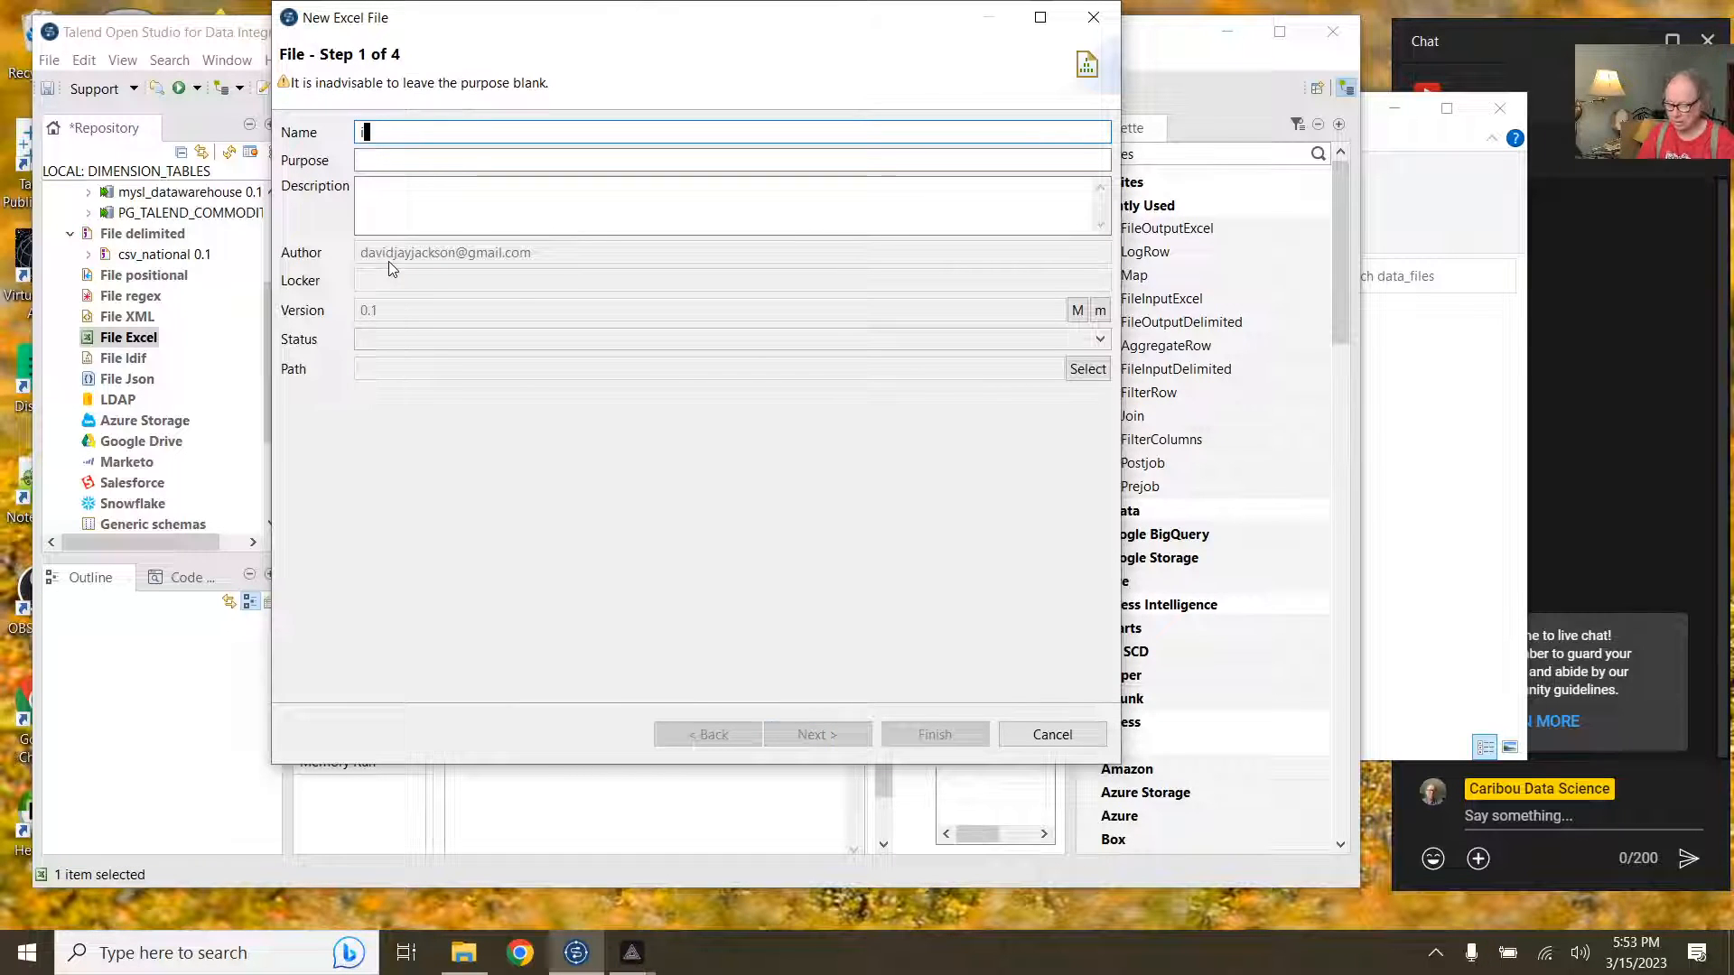
type("port")
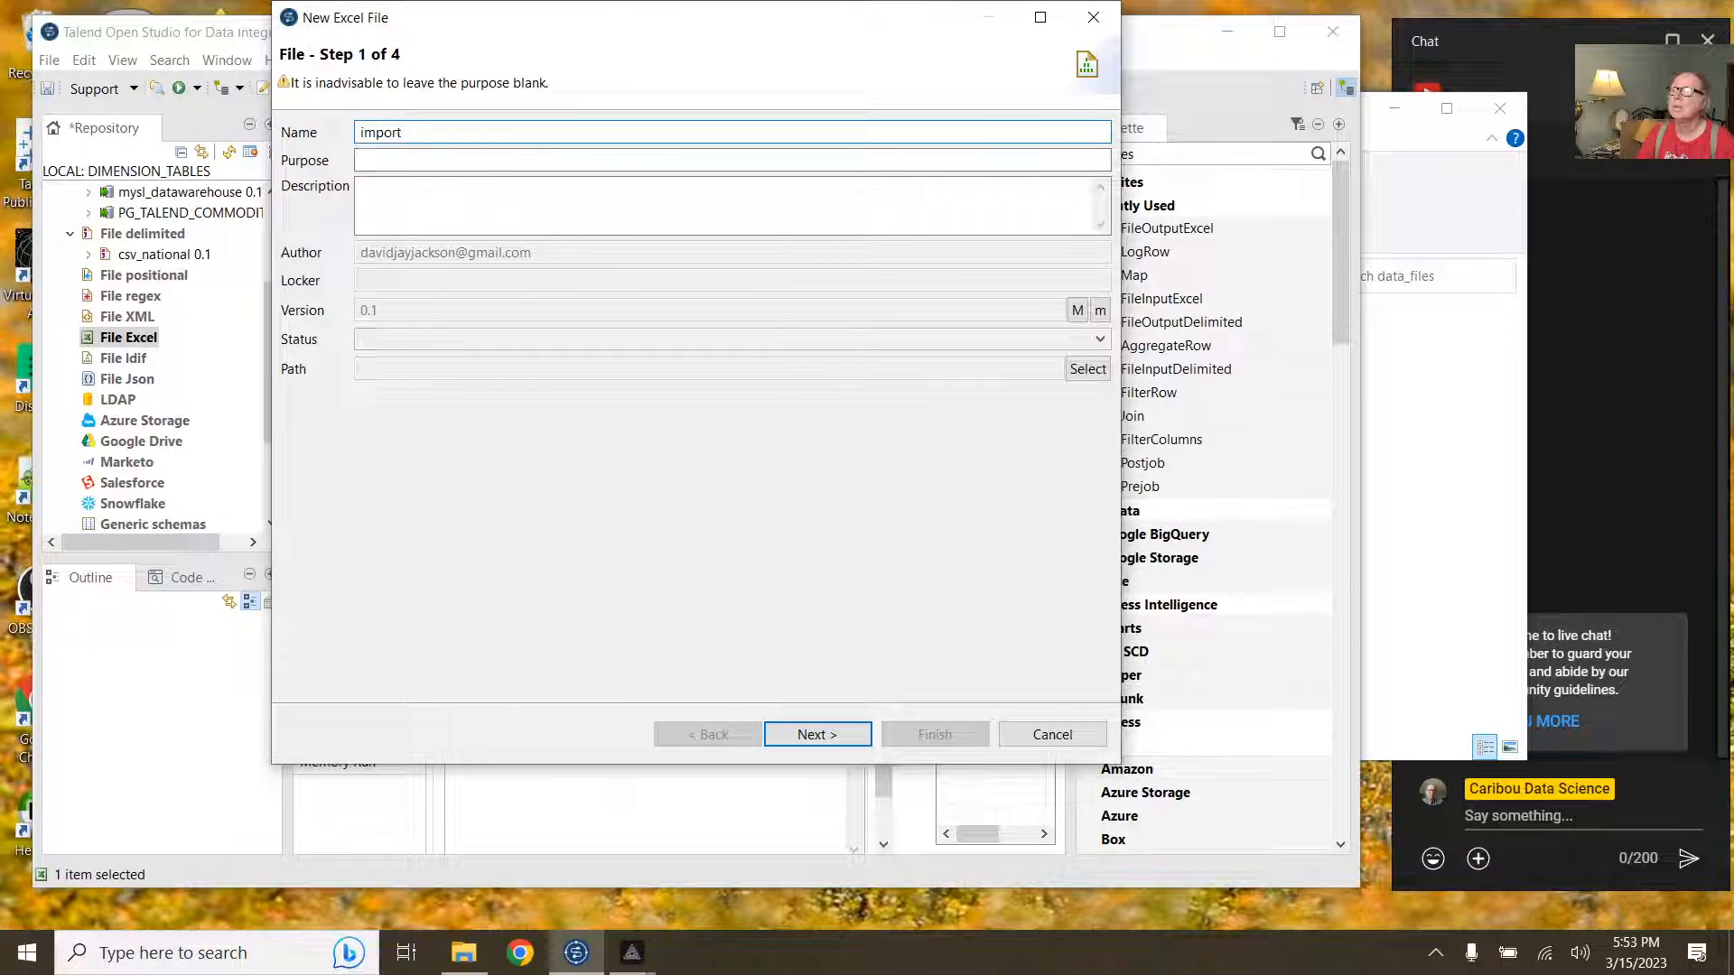
type("_countries")
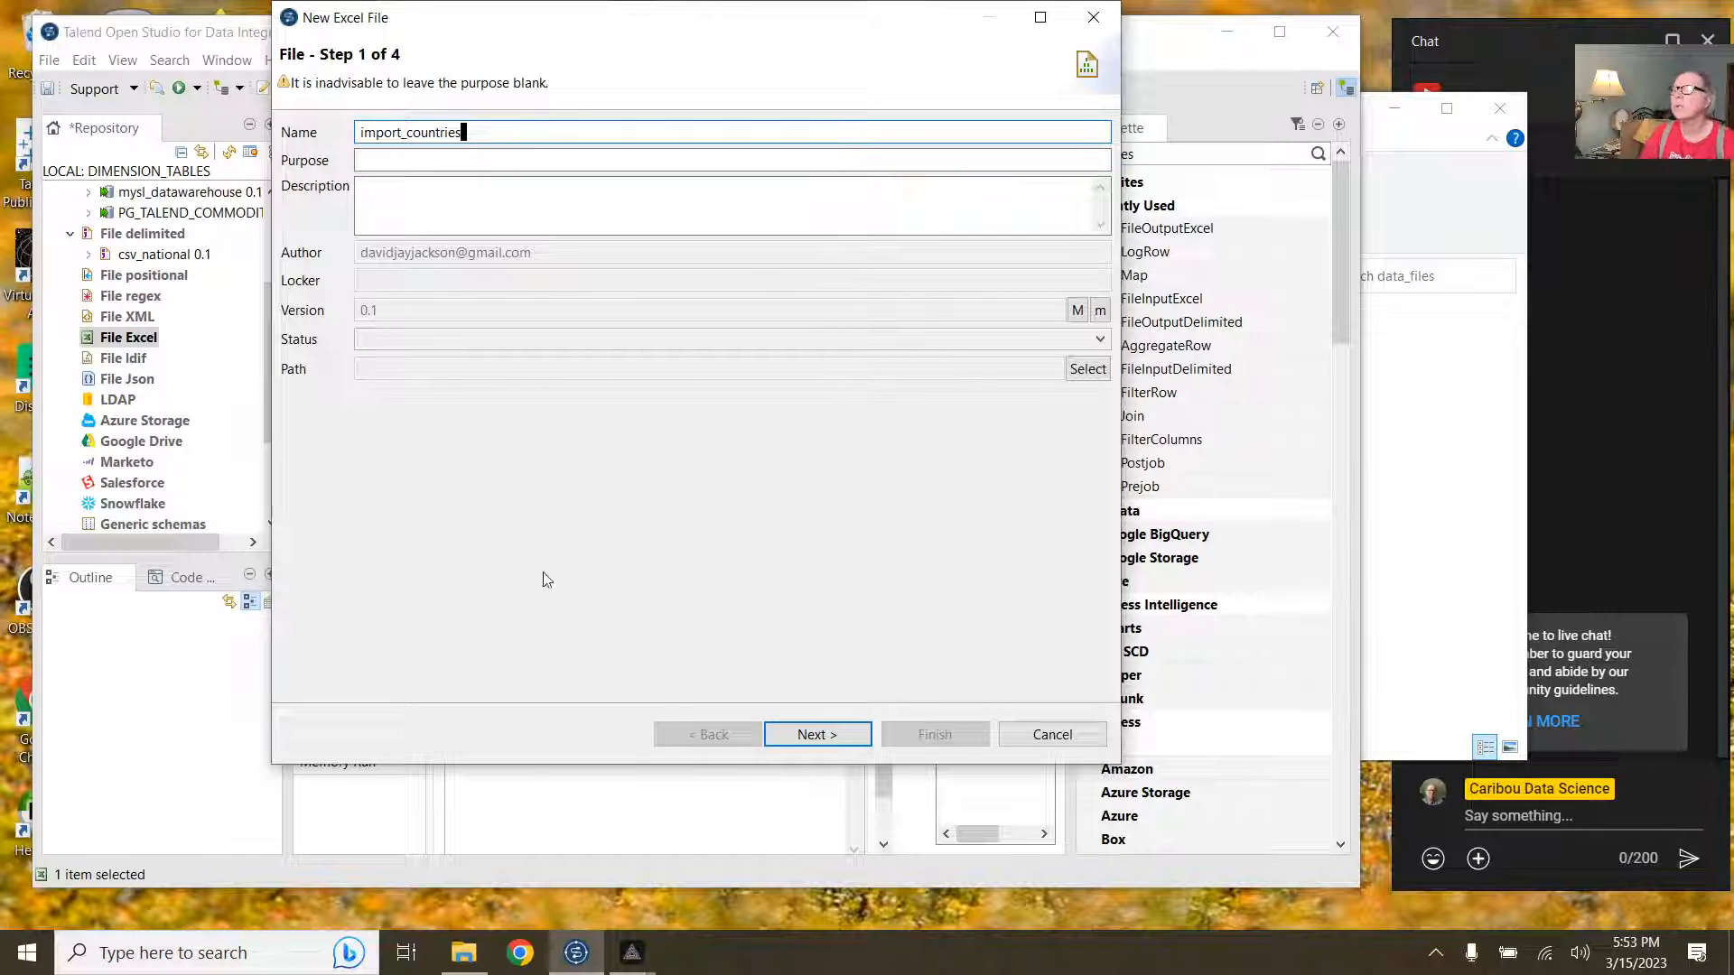
left_click(777, 729)
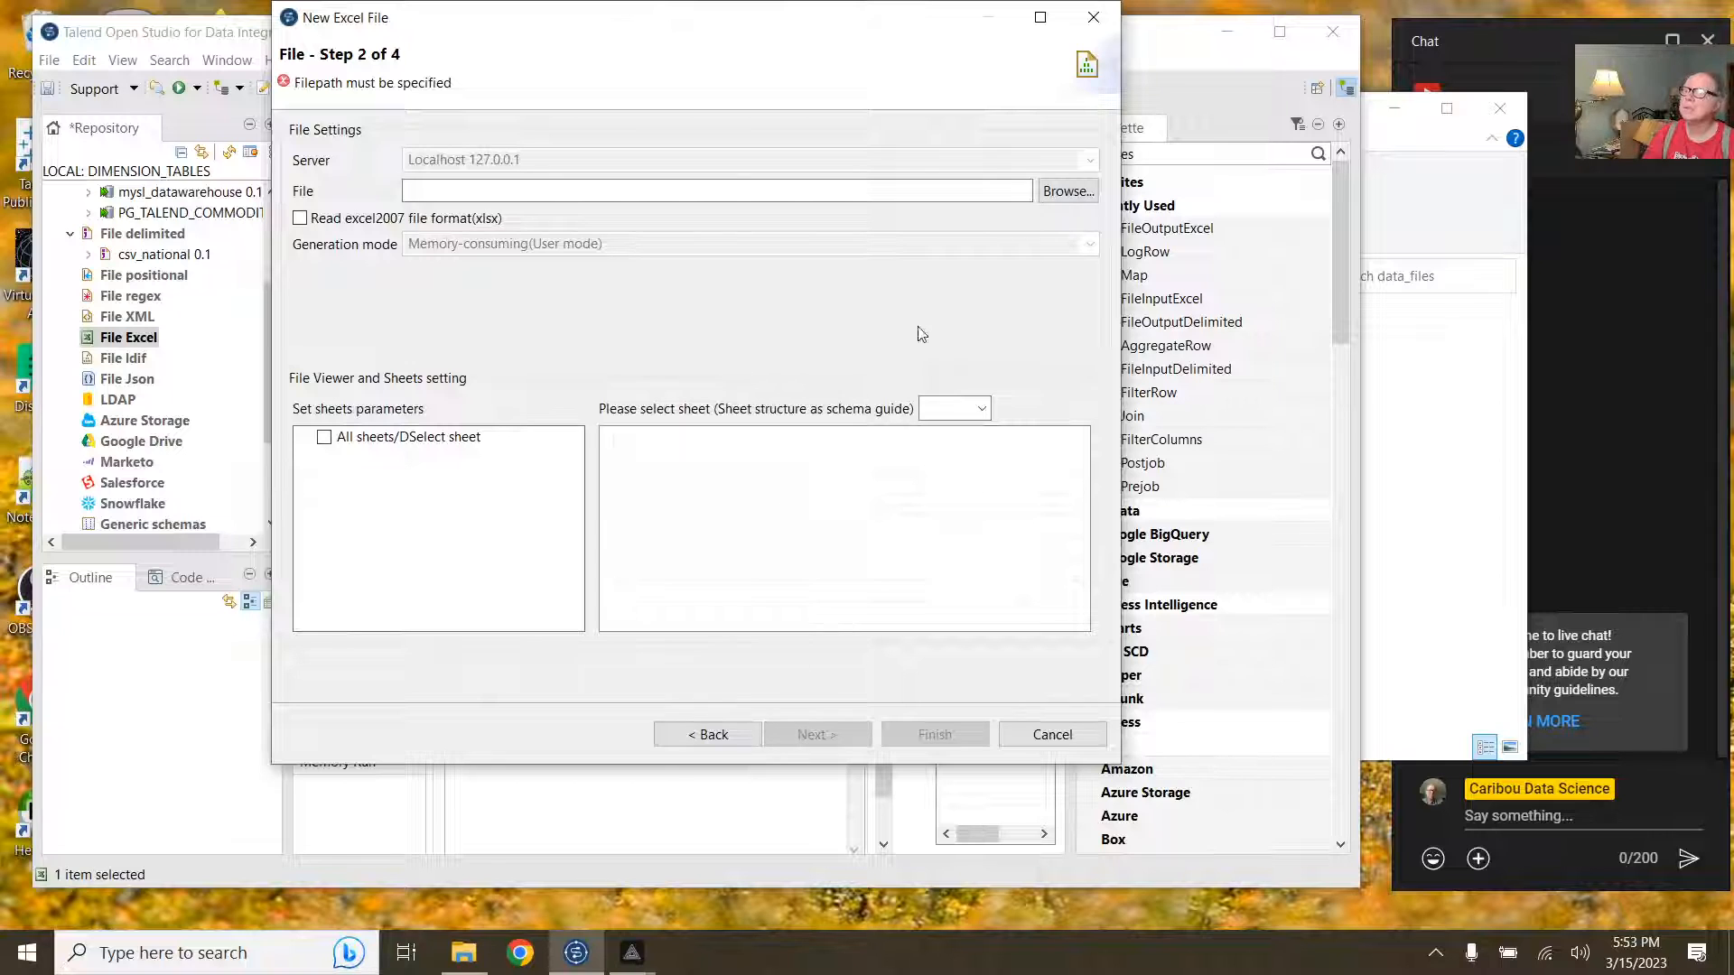
Step: Choose countries_excel.xlsx, include its countries sheet, and advance to parsing settings
left_click(1067, 190)
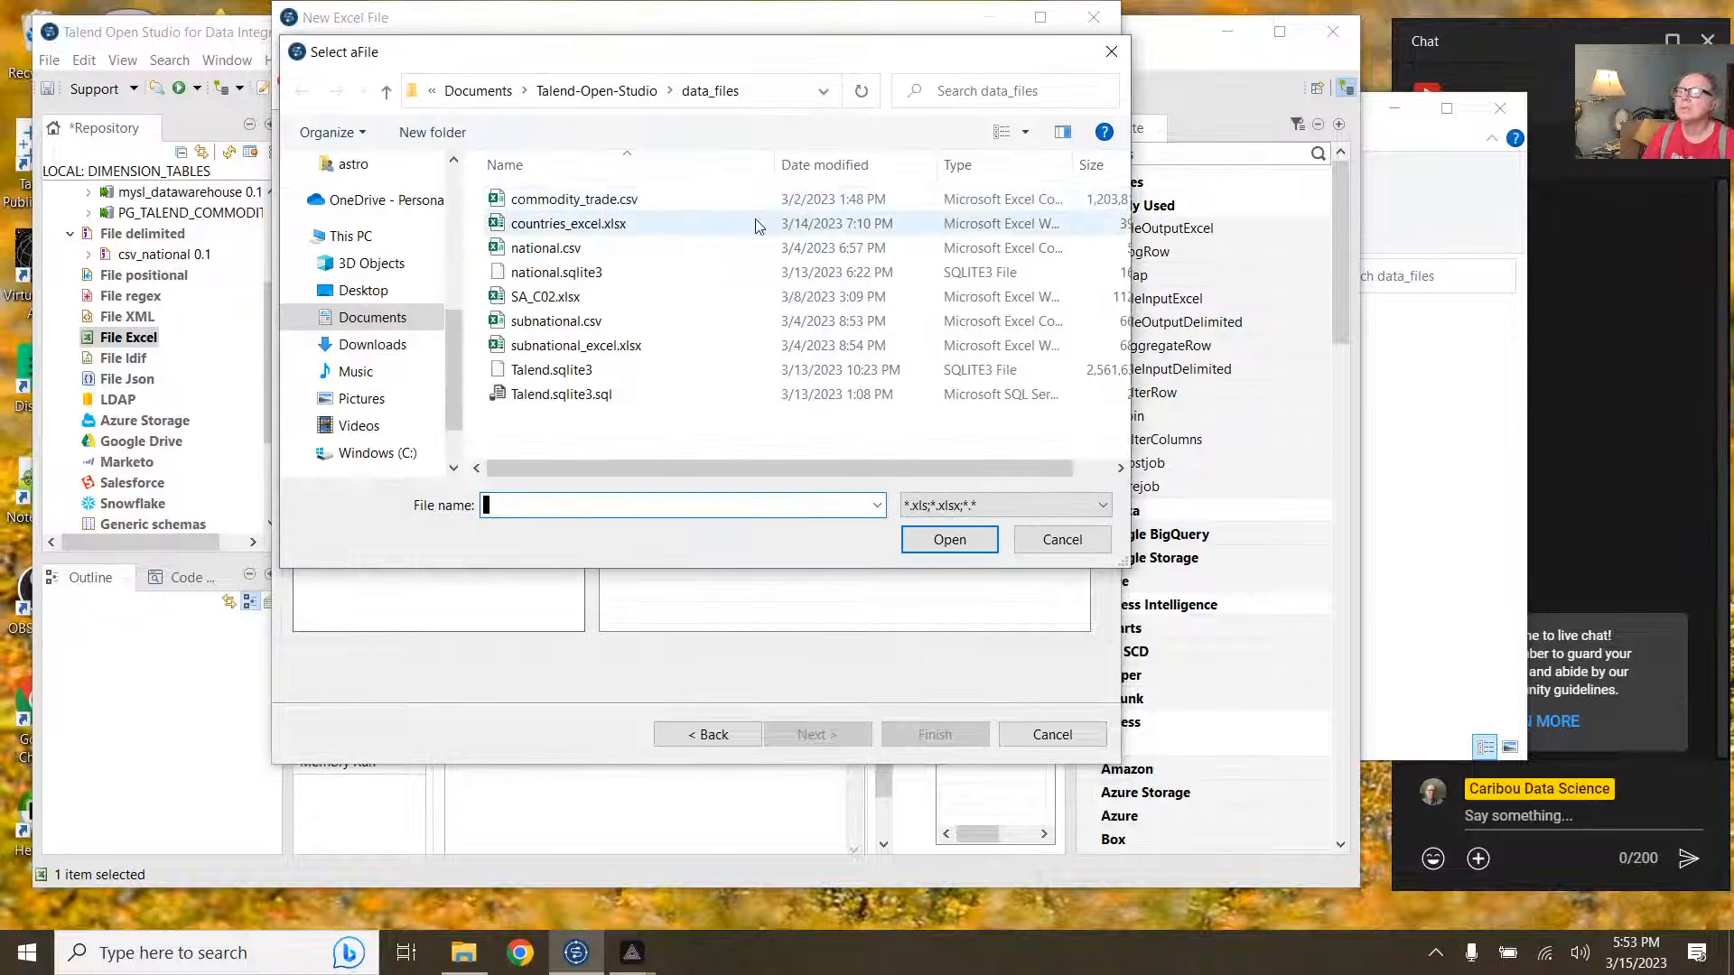
left_click(604, 226)
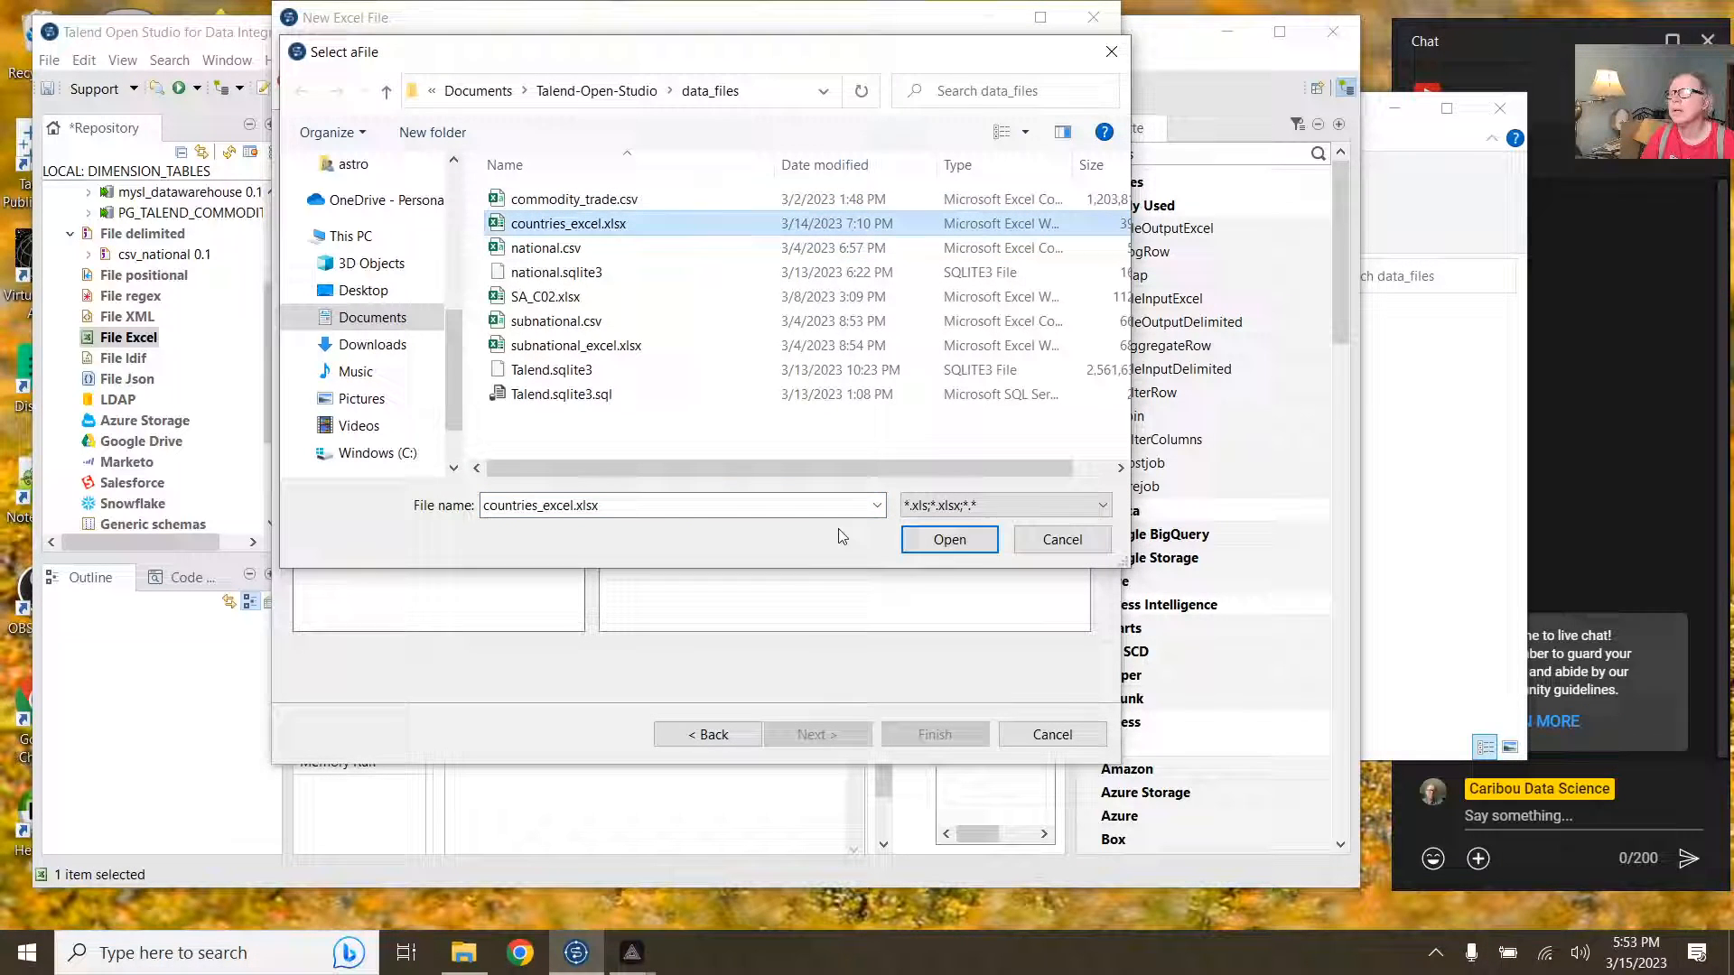
left_click(945, 539)
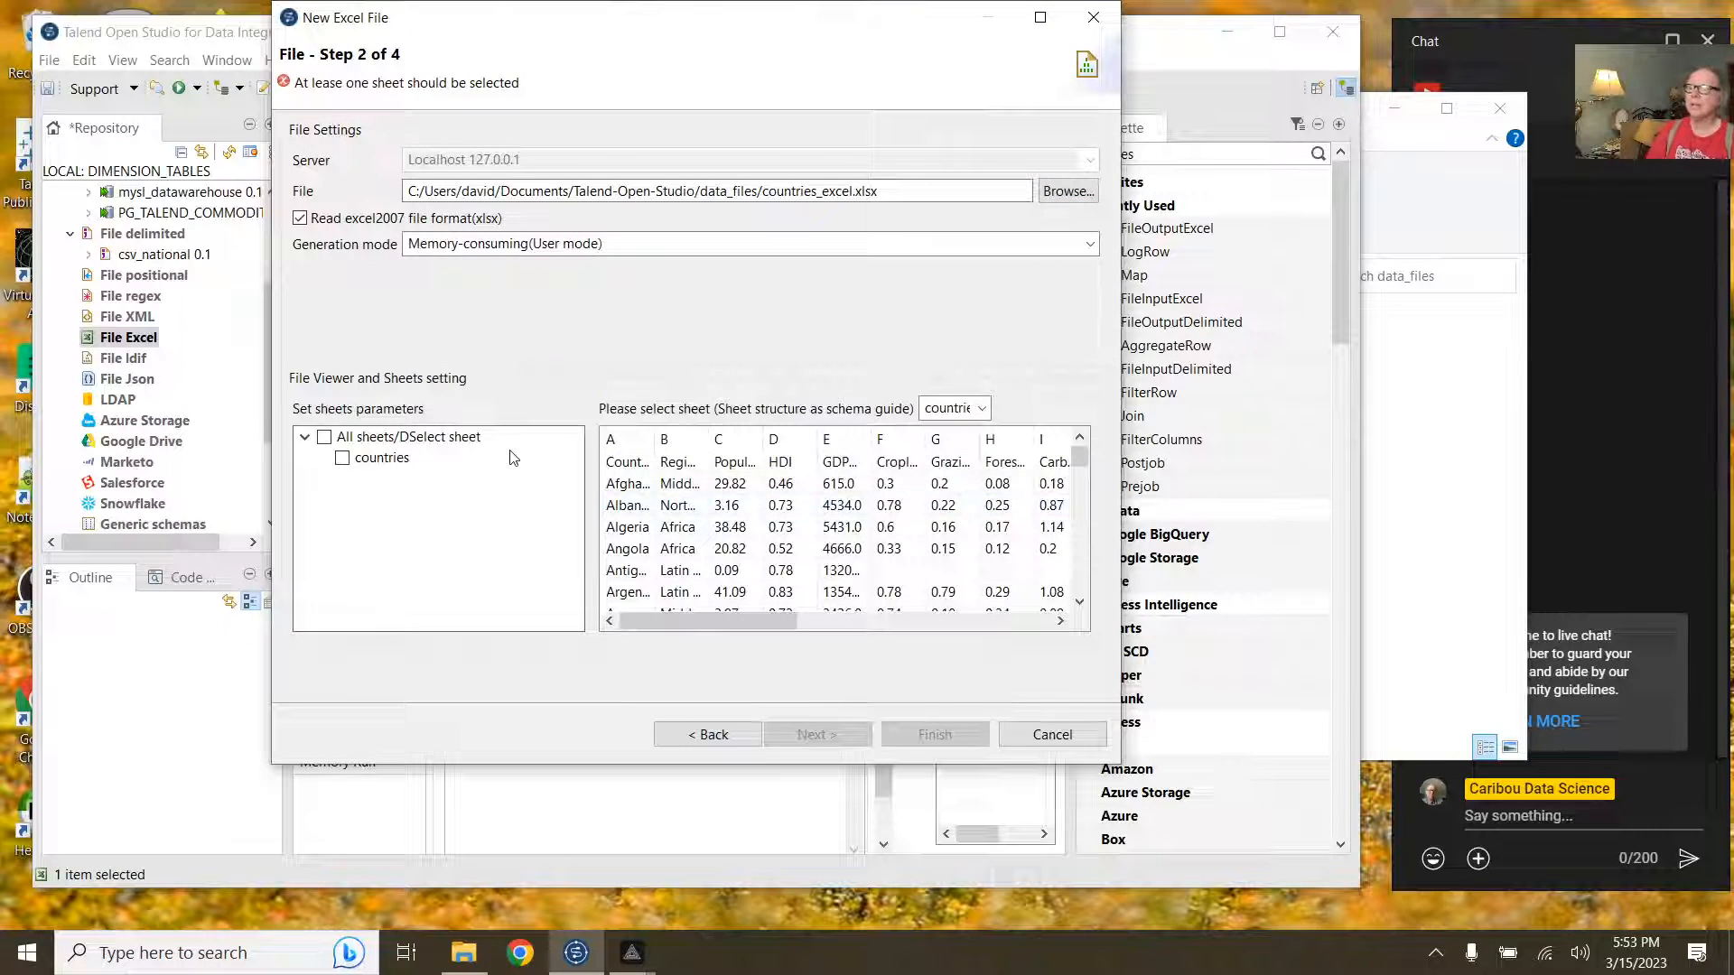
left_click(397, 466)
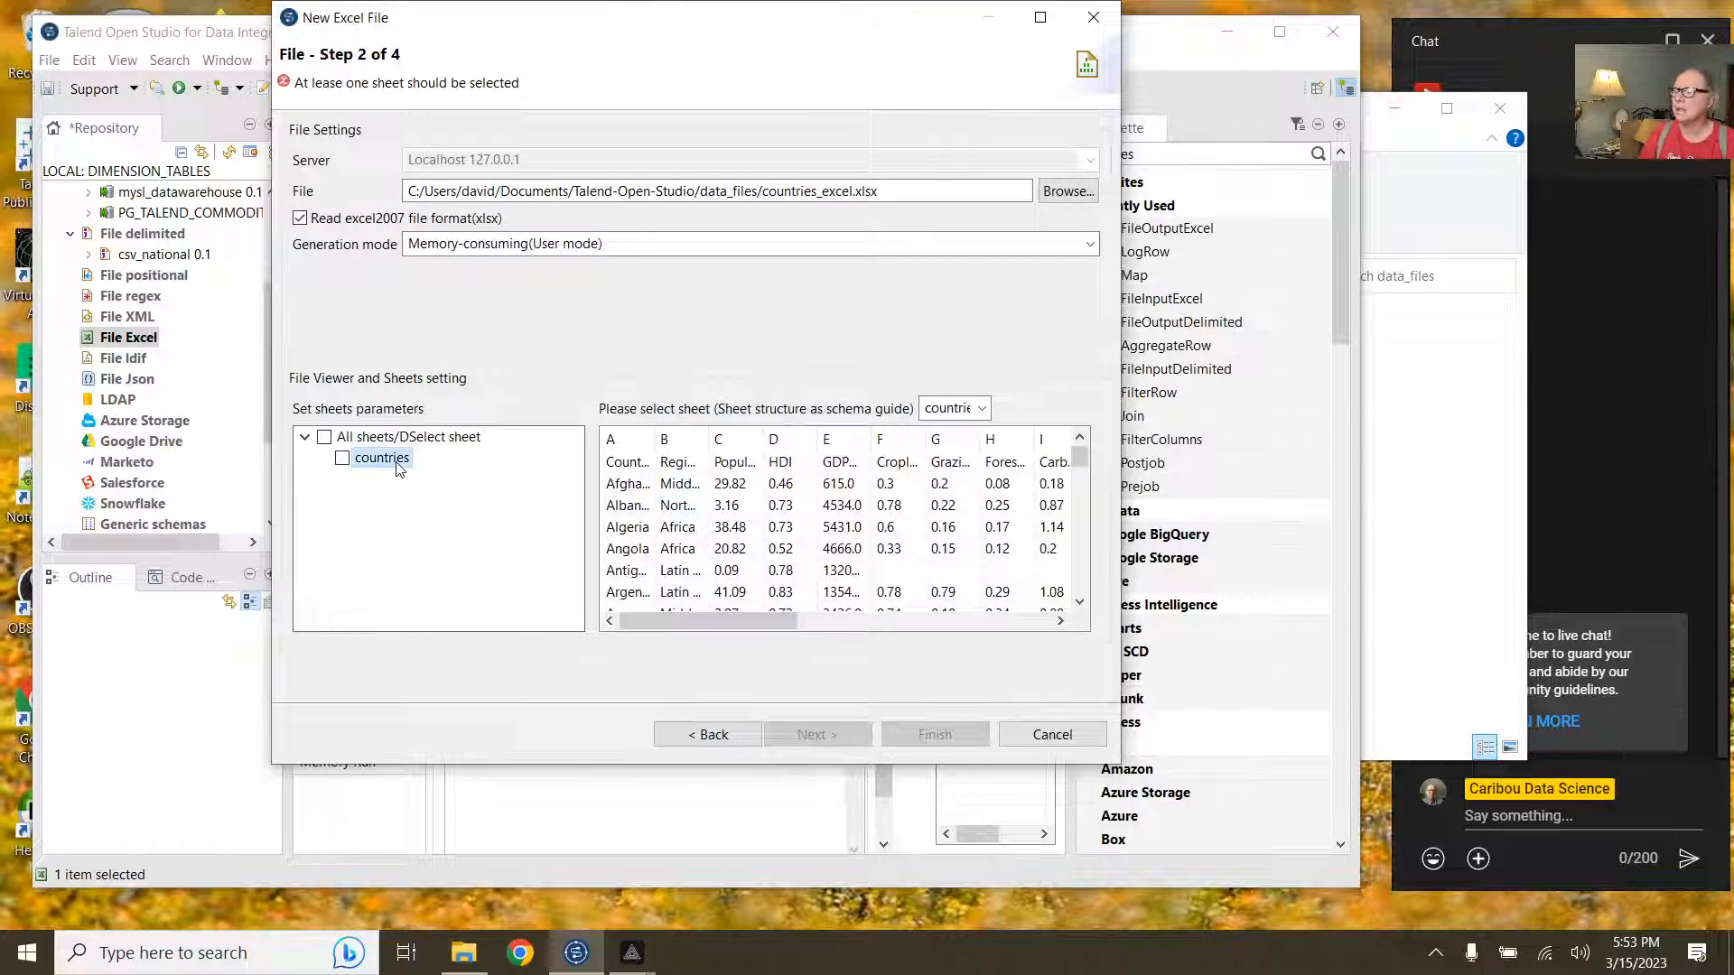
left_click(343, 459)
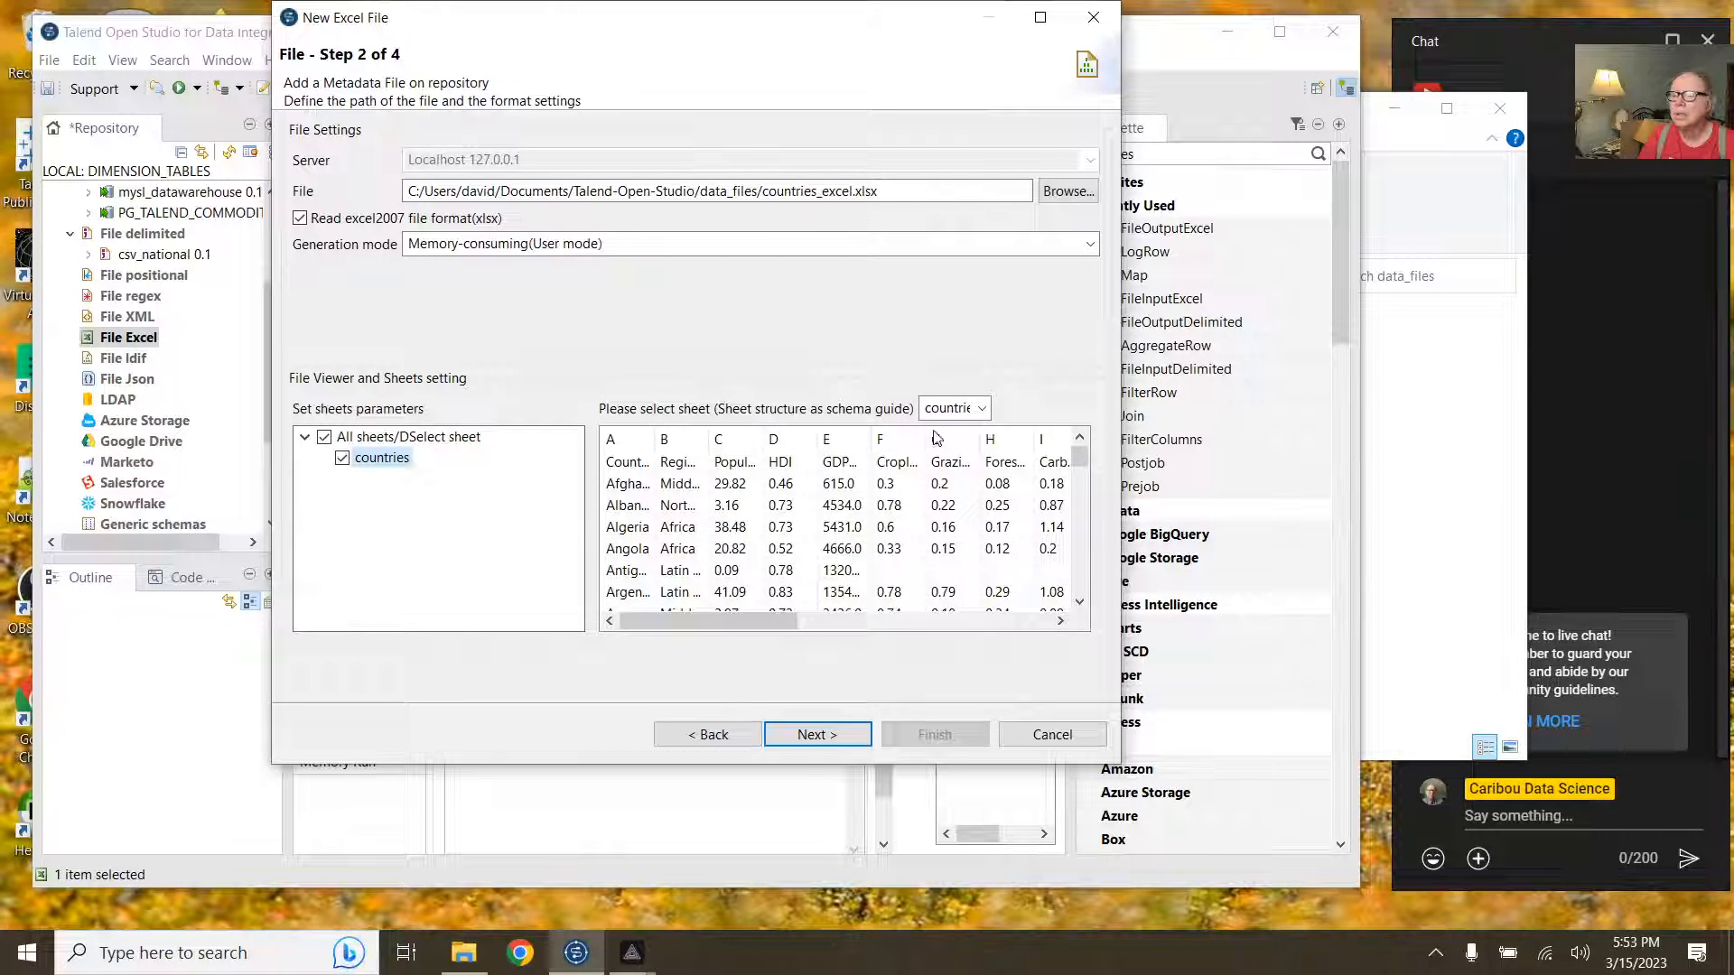
left_click(815, 733)
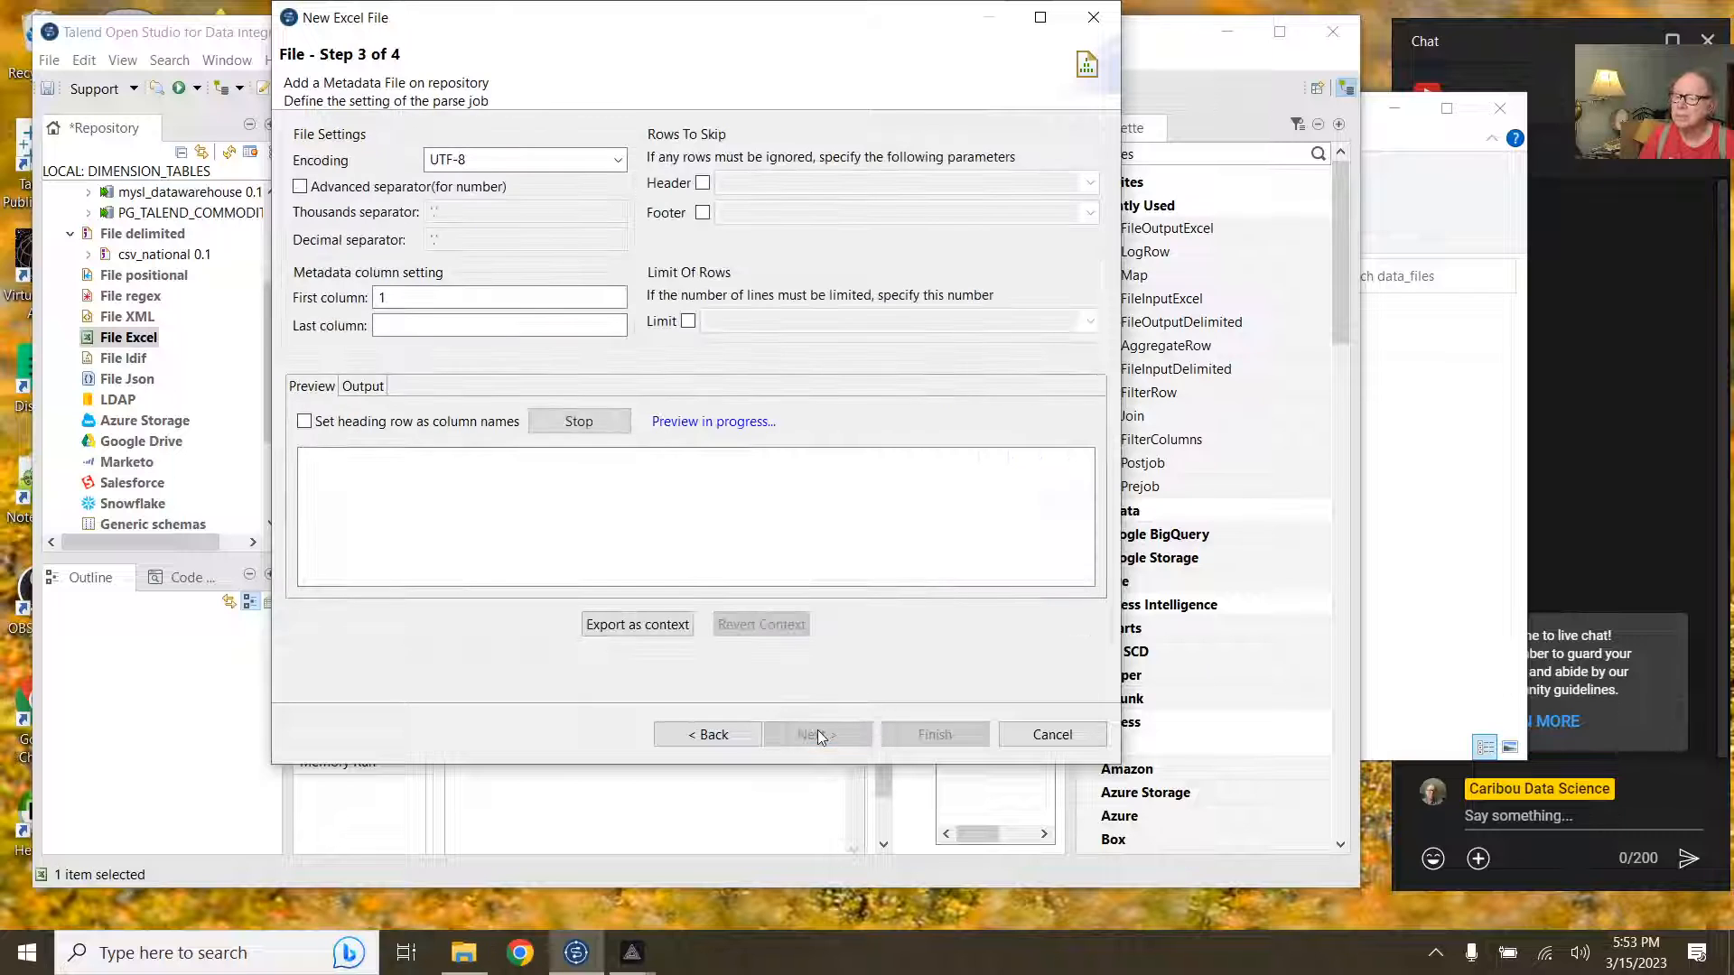
Step: Use the heading row as column names and advance to the schema step
left_click(464, 425)
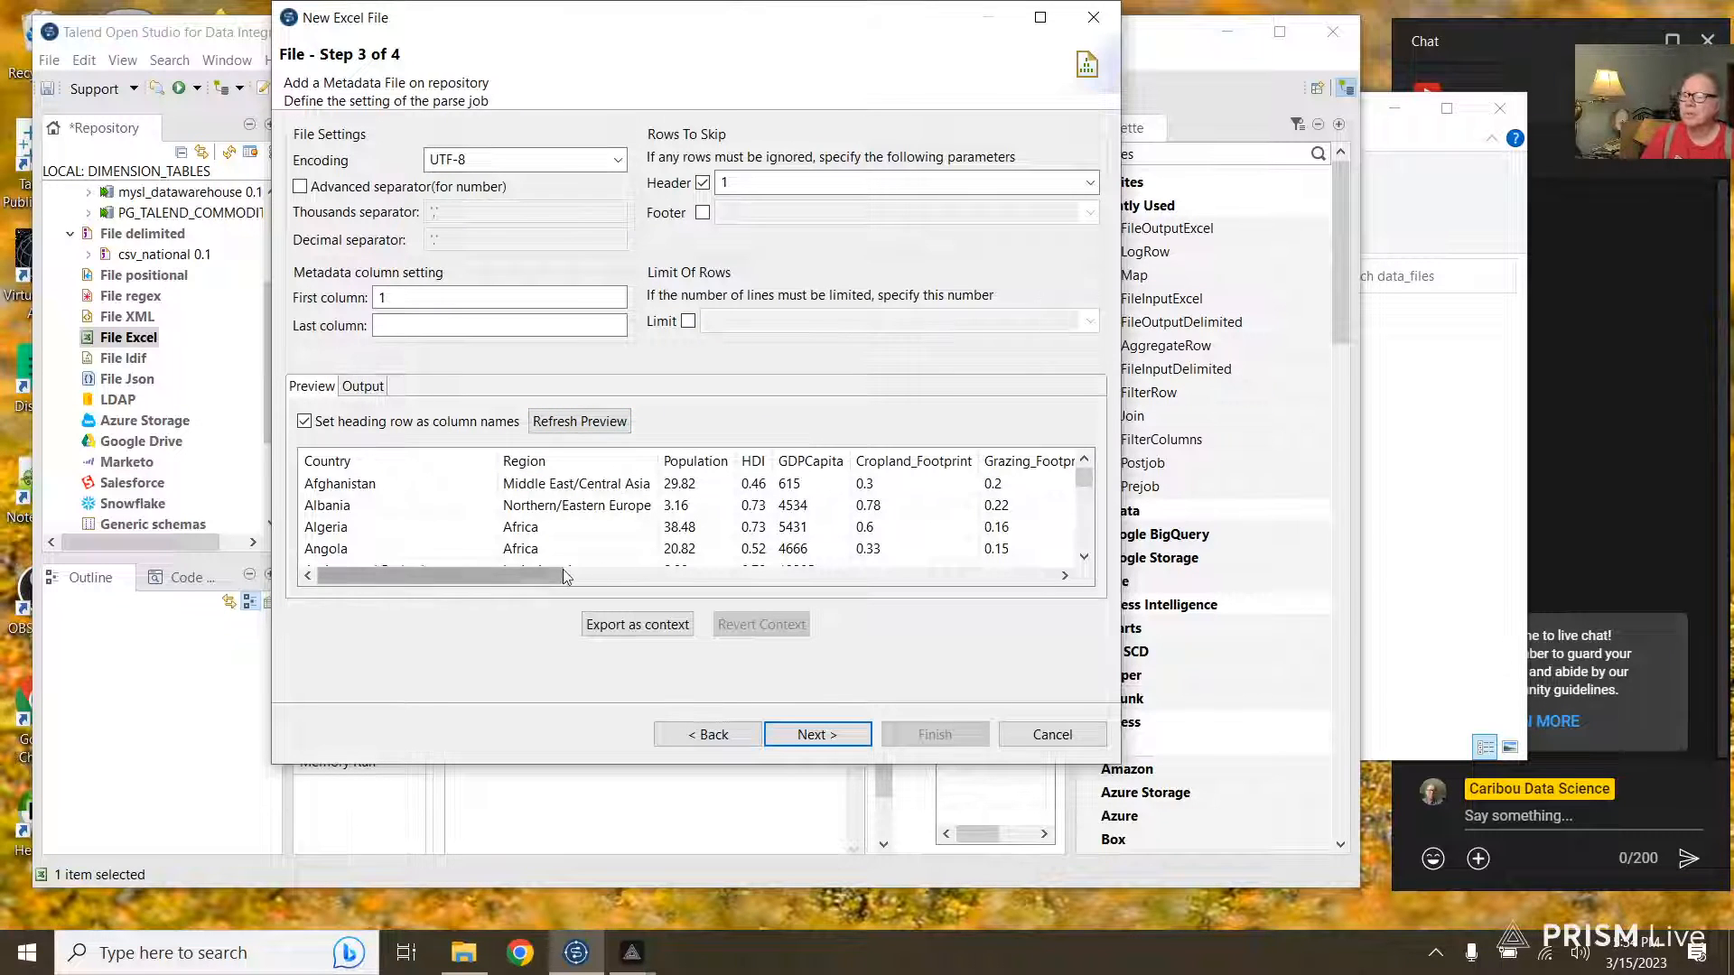
left_click_drag(555, 574, 589, 575)
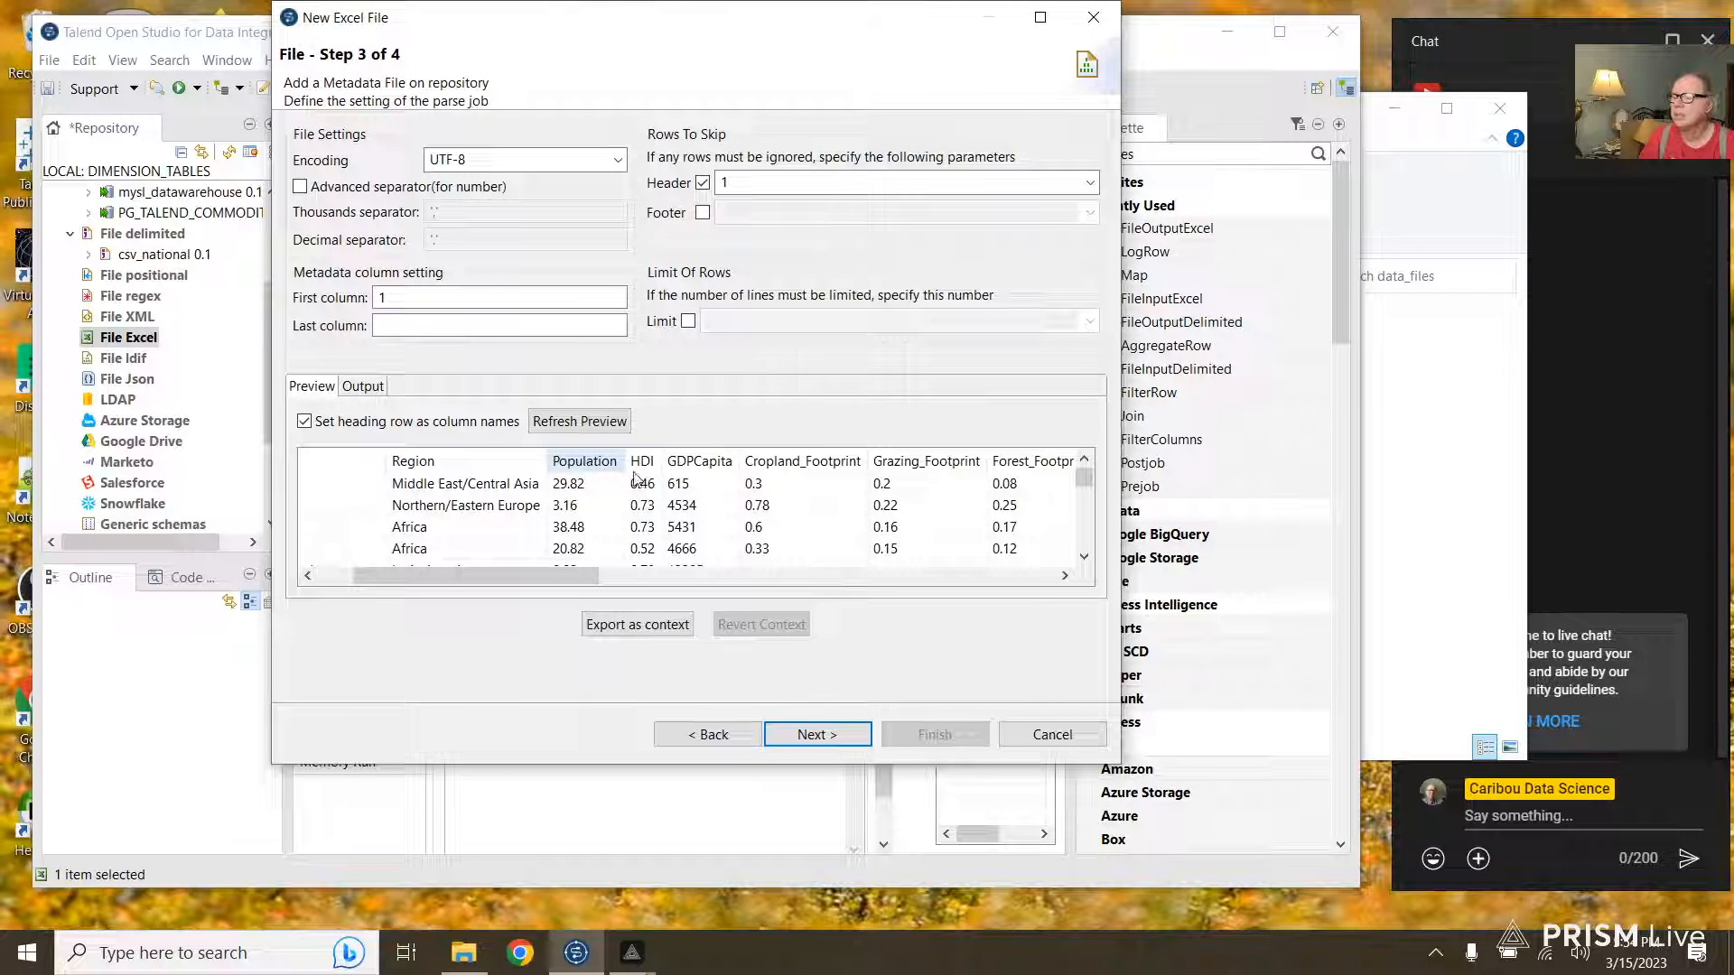
left_click_drag(571, 572, 537, 575)
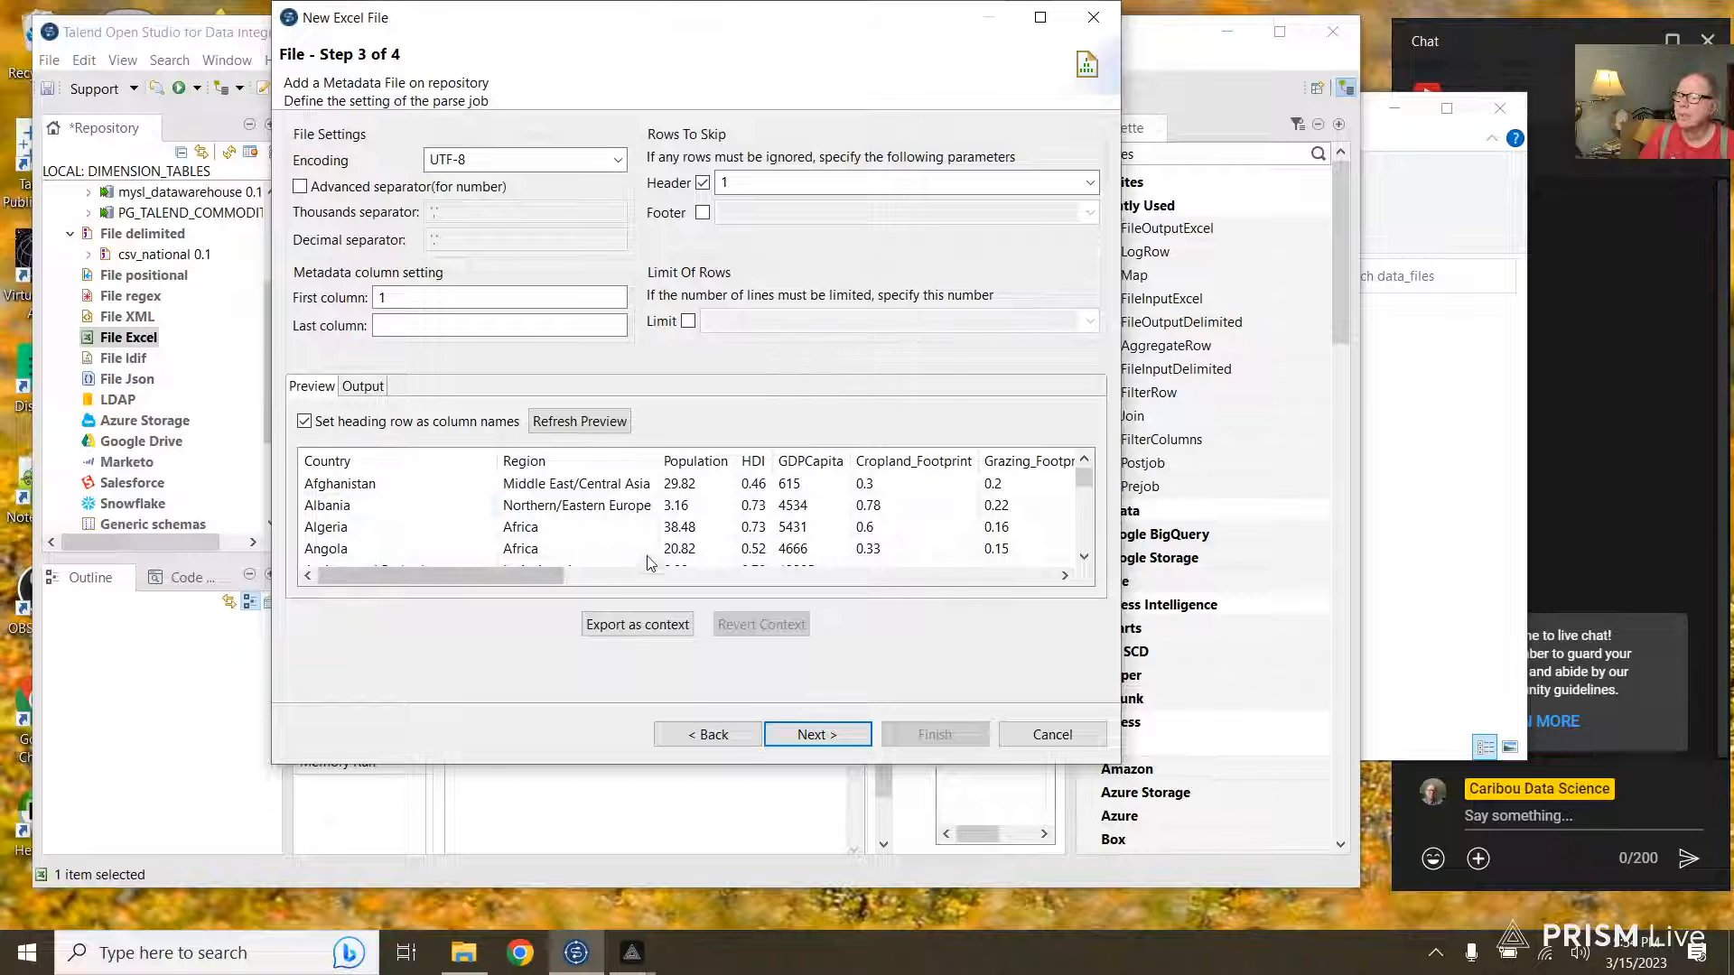
left_click(811, 737)
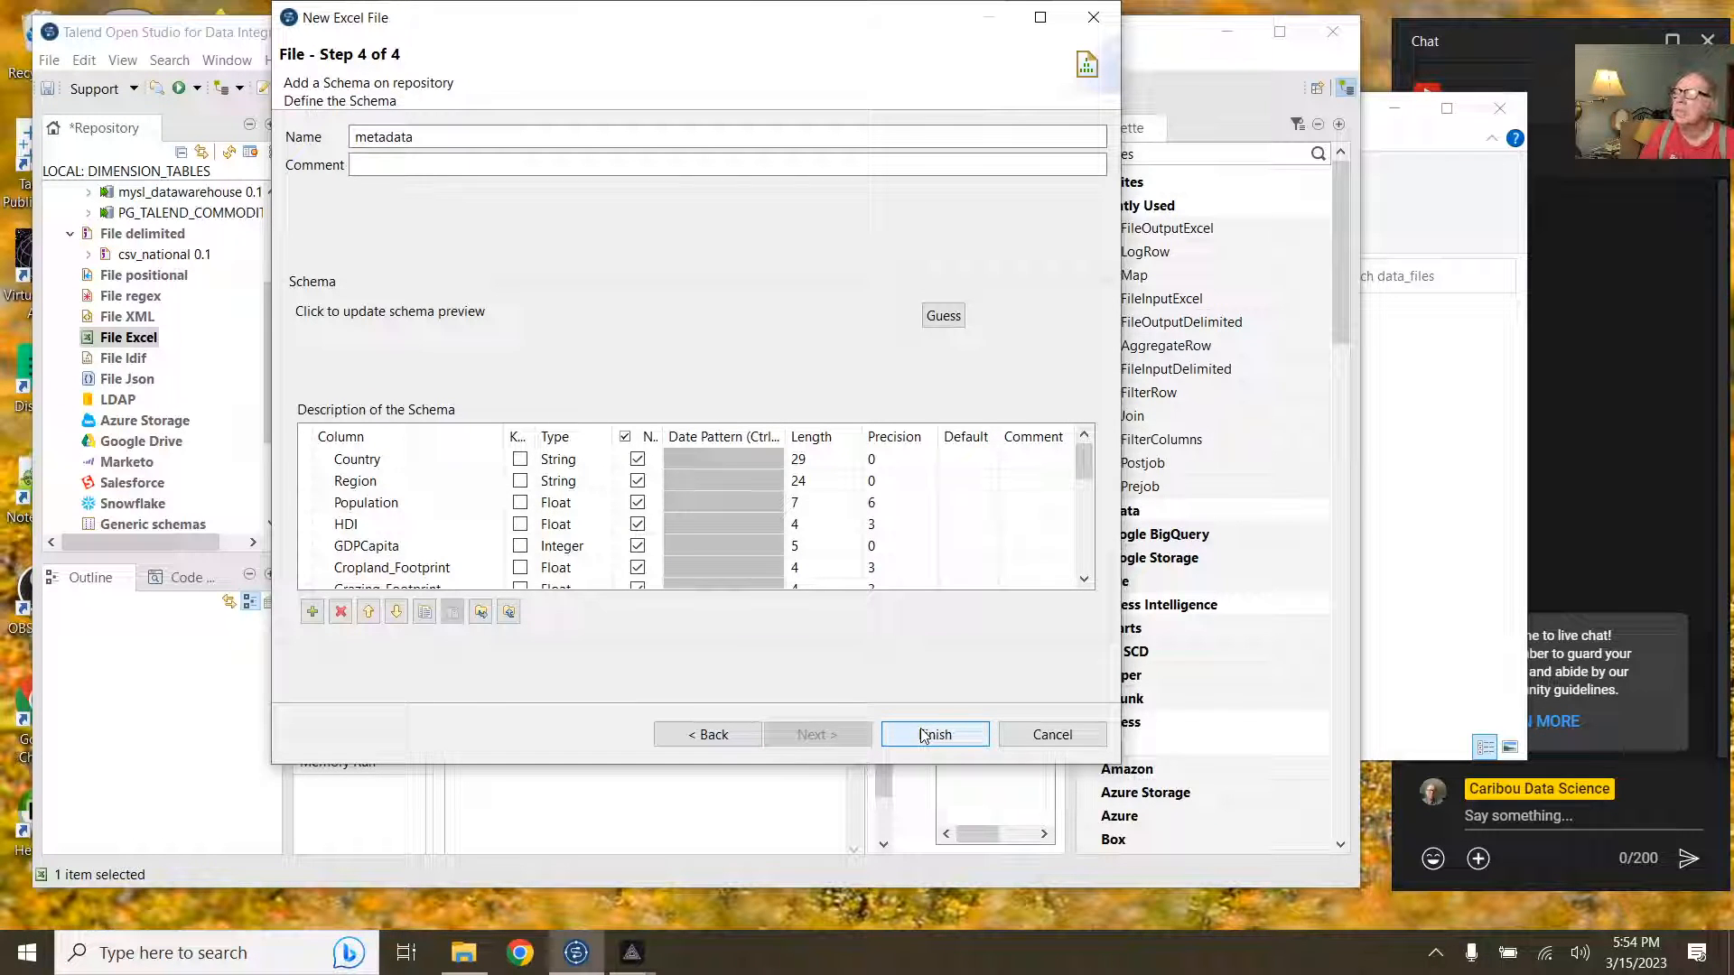
Step: Rename the schema to couintryMetadata and finish the import_countries metadata
left_click(354, 137)
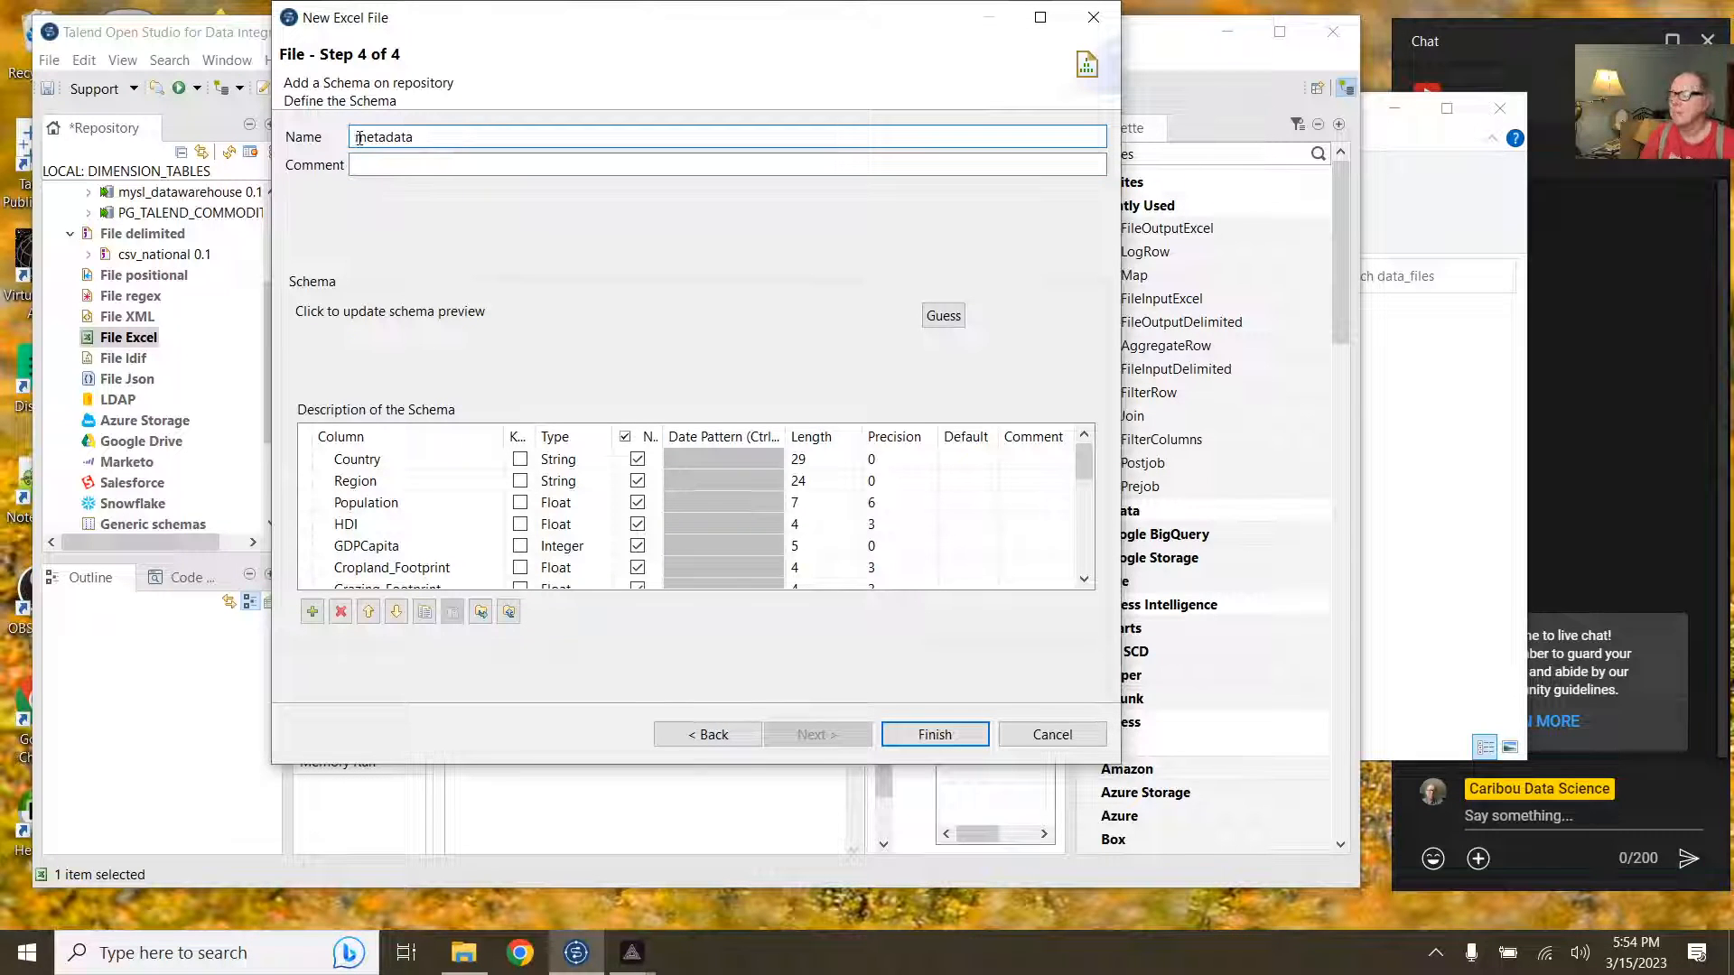
type("countr")
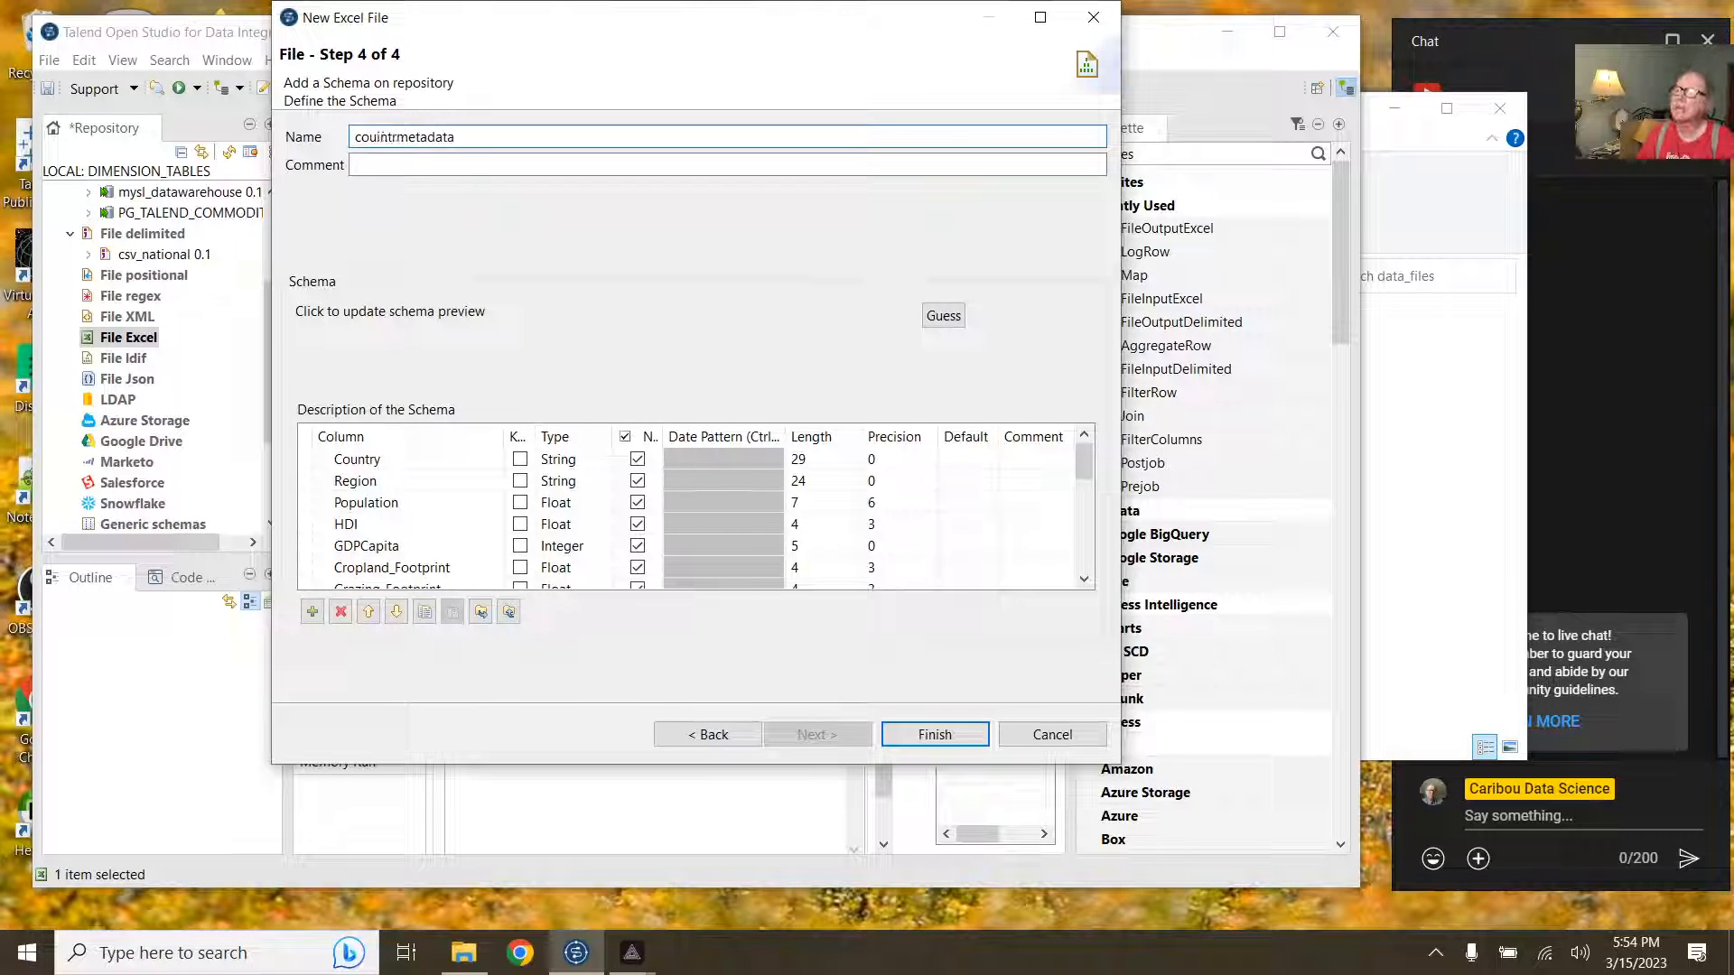
type("y")
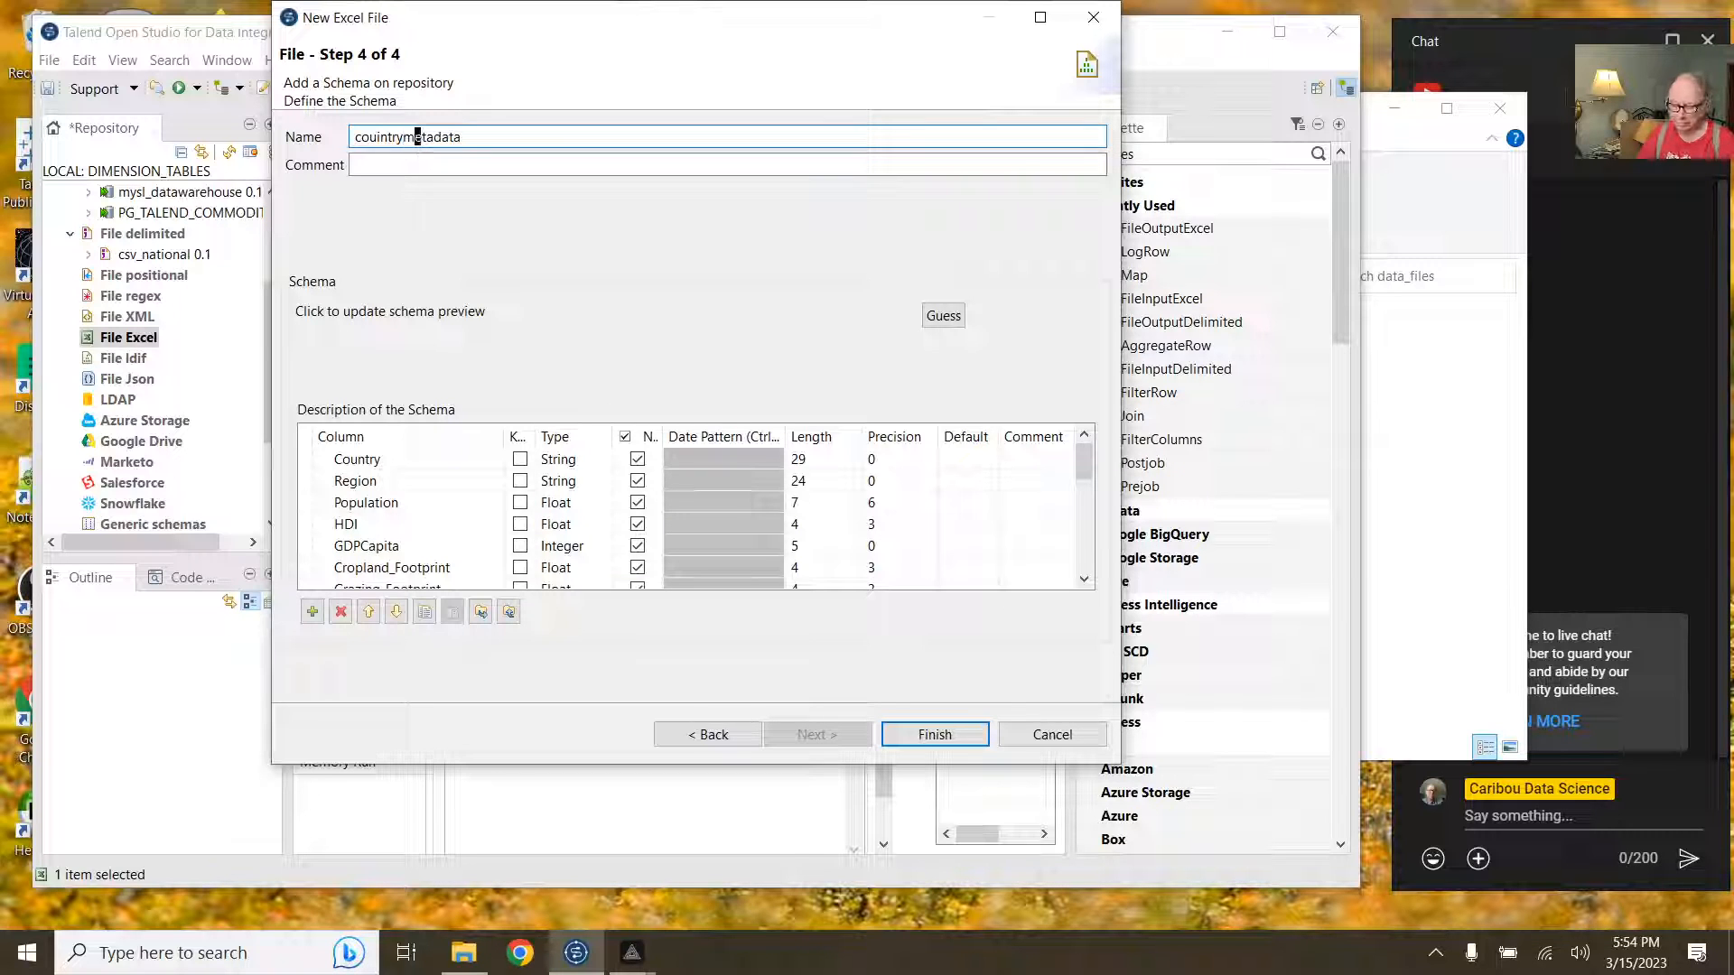
key("Delete")
type("M")
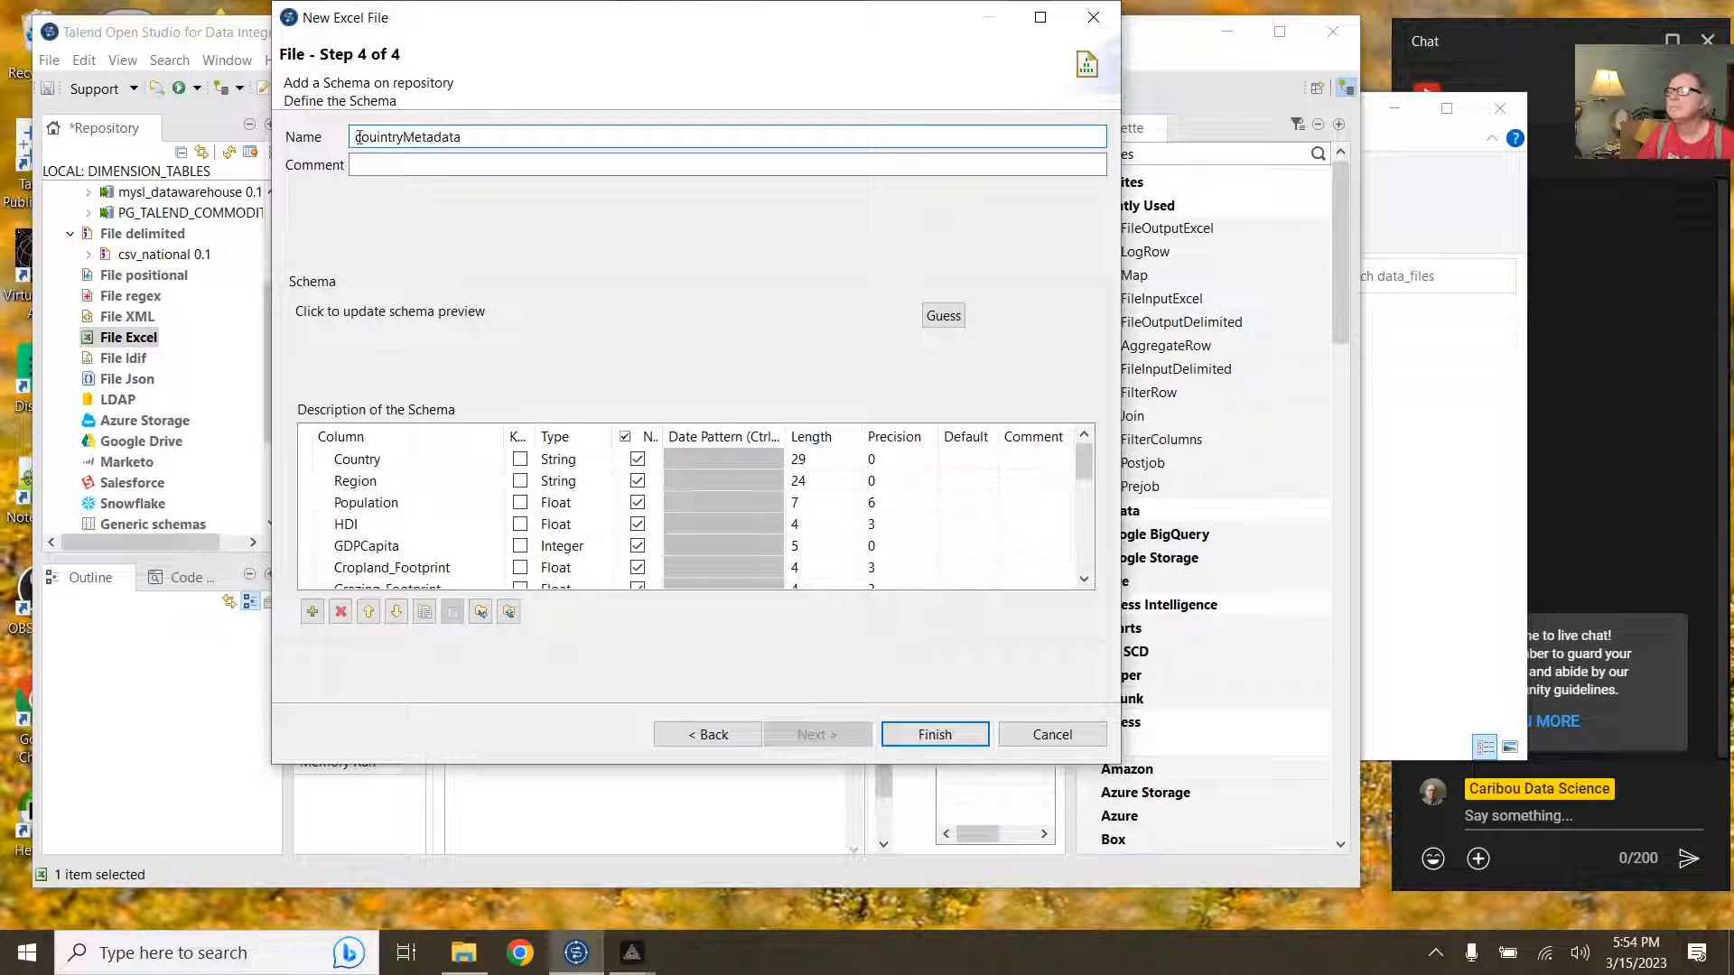
left_click(923, 734)
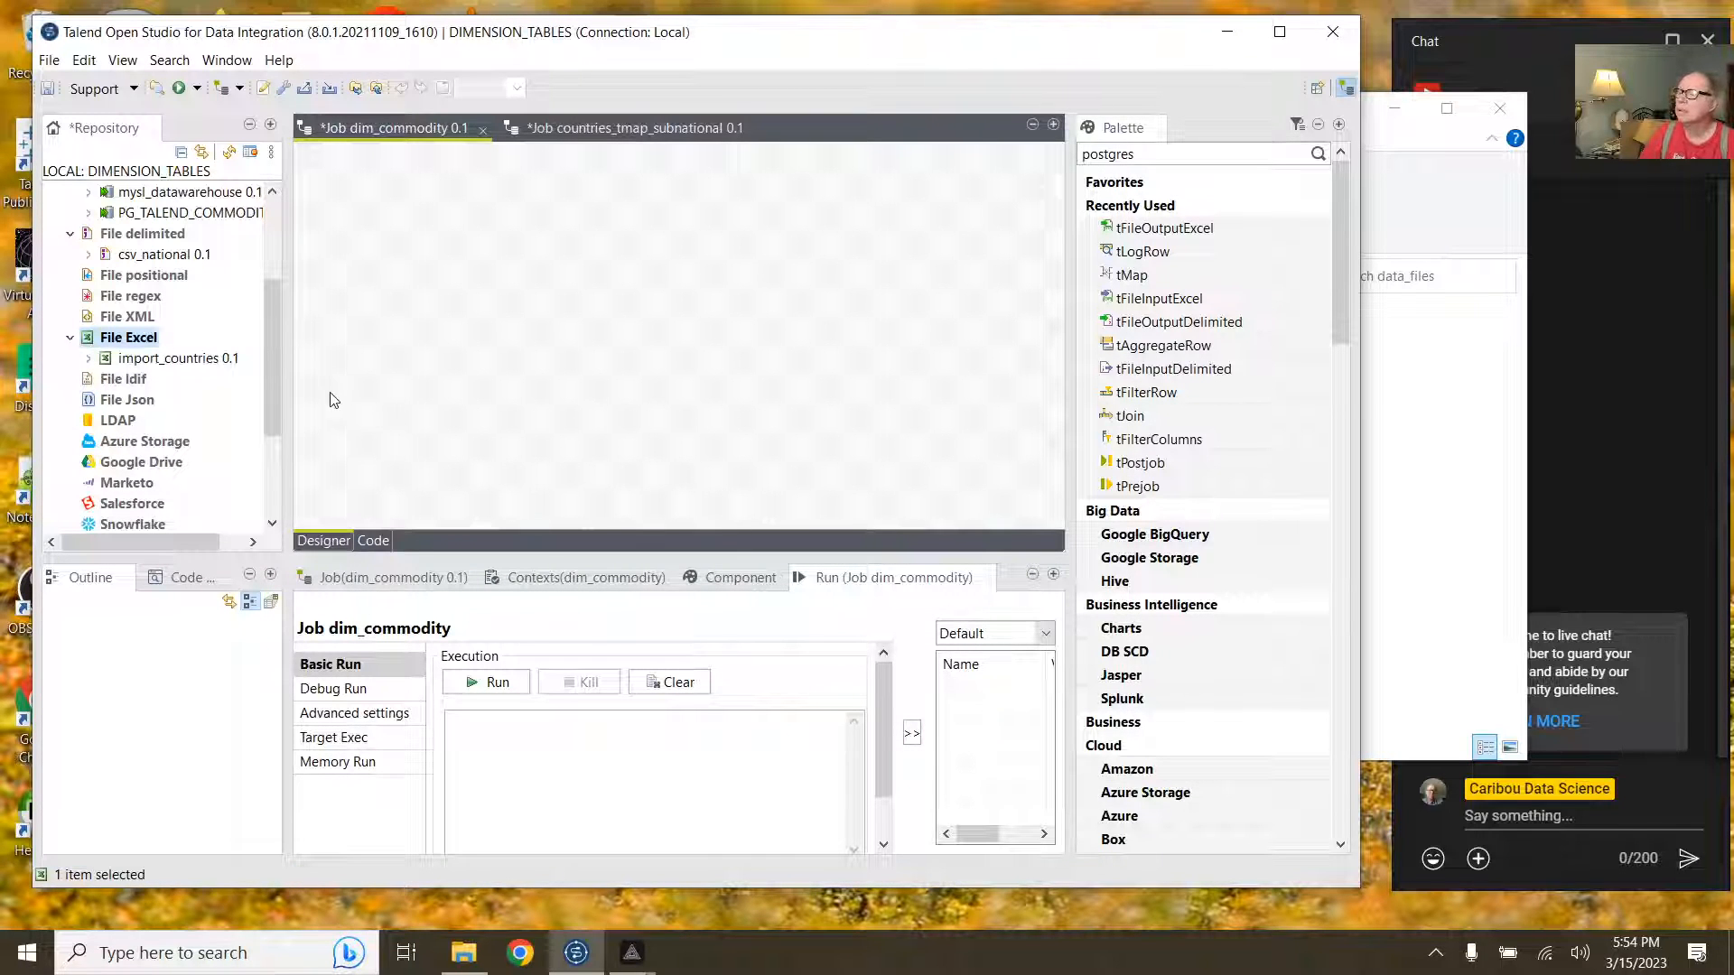
Step: Create a new Excel file metadata named import_subnational and advance to file settings
right_click(158, 343)
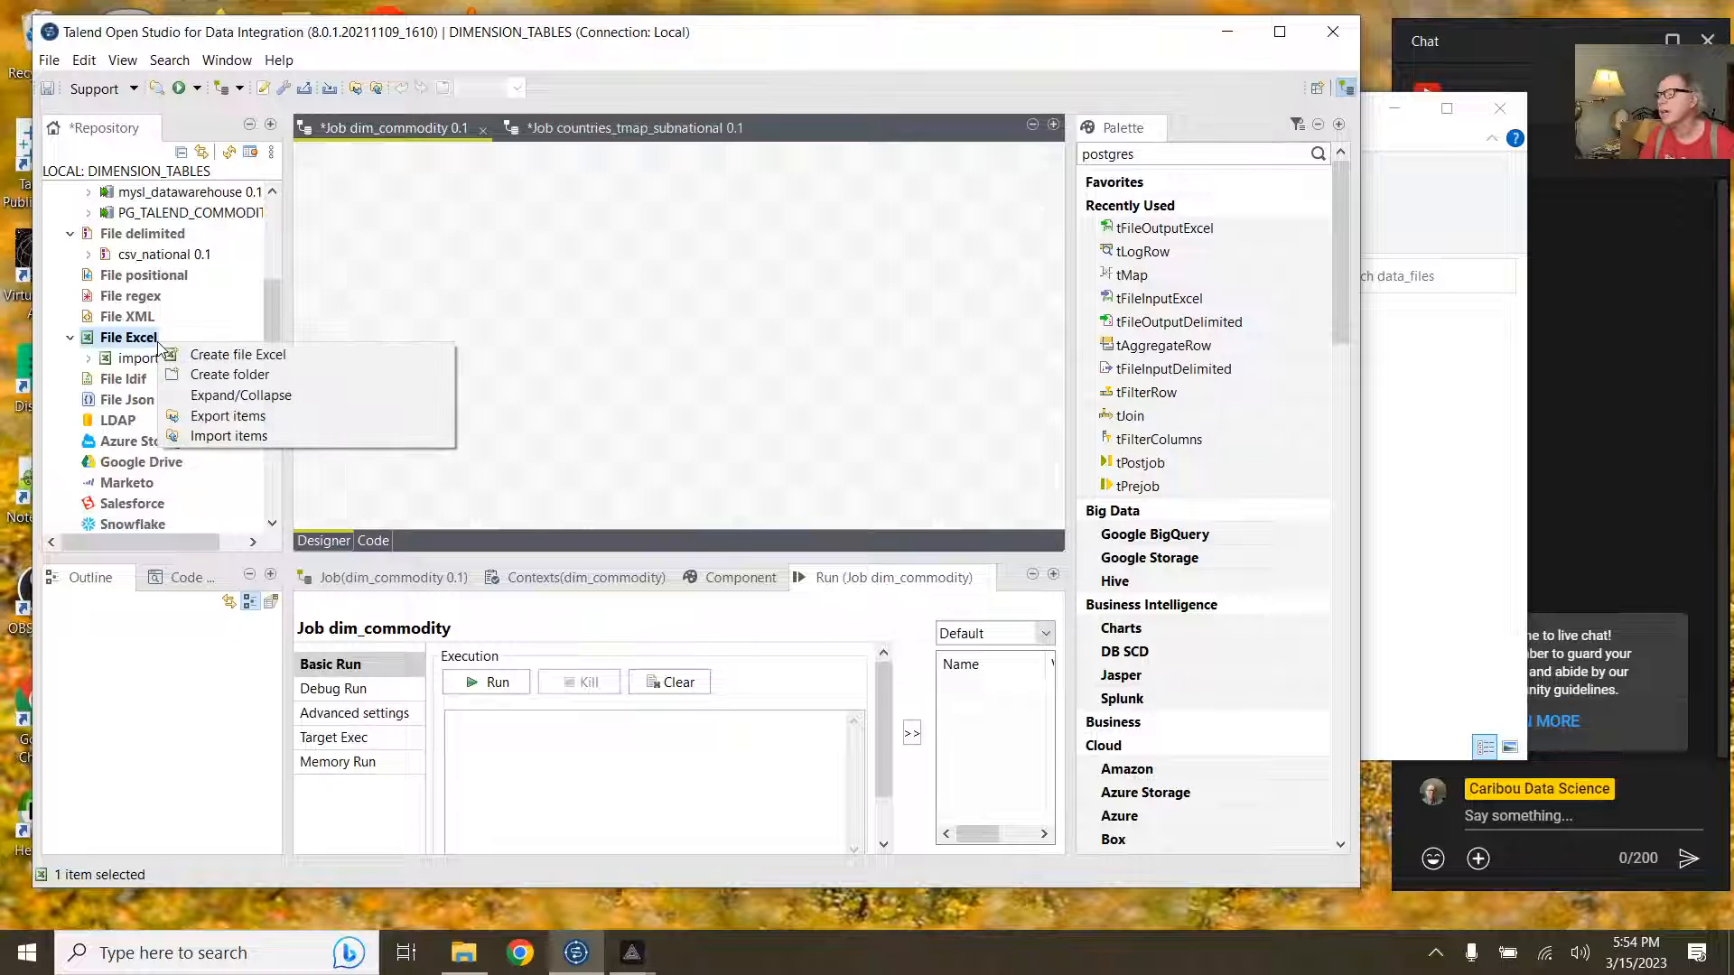
left_click(242, 354)
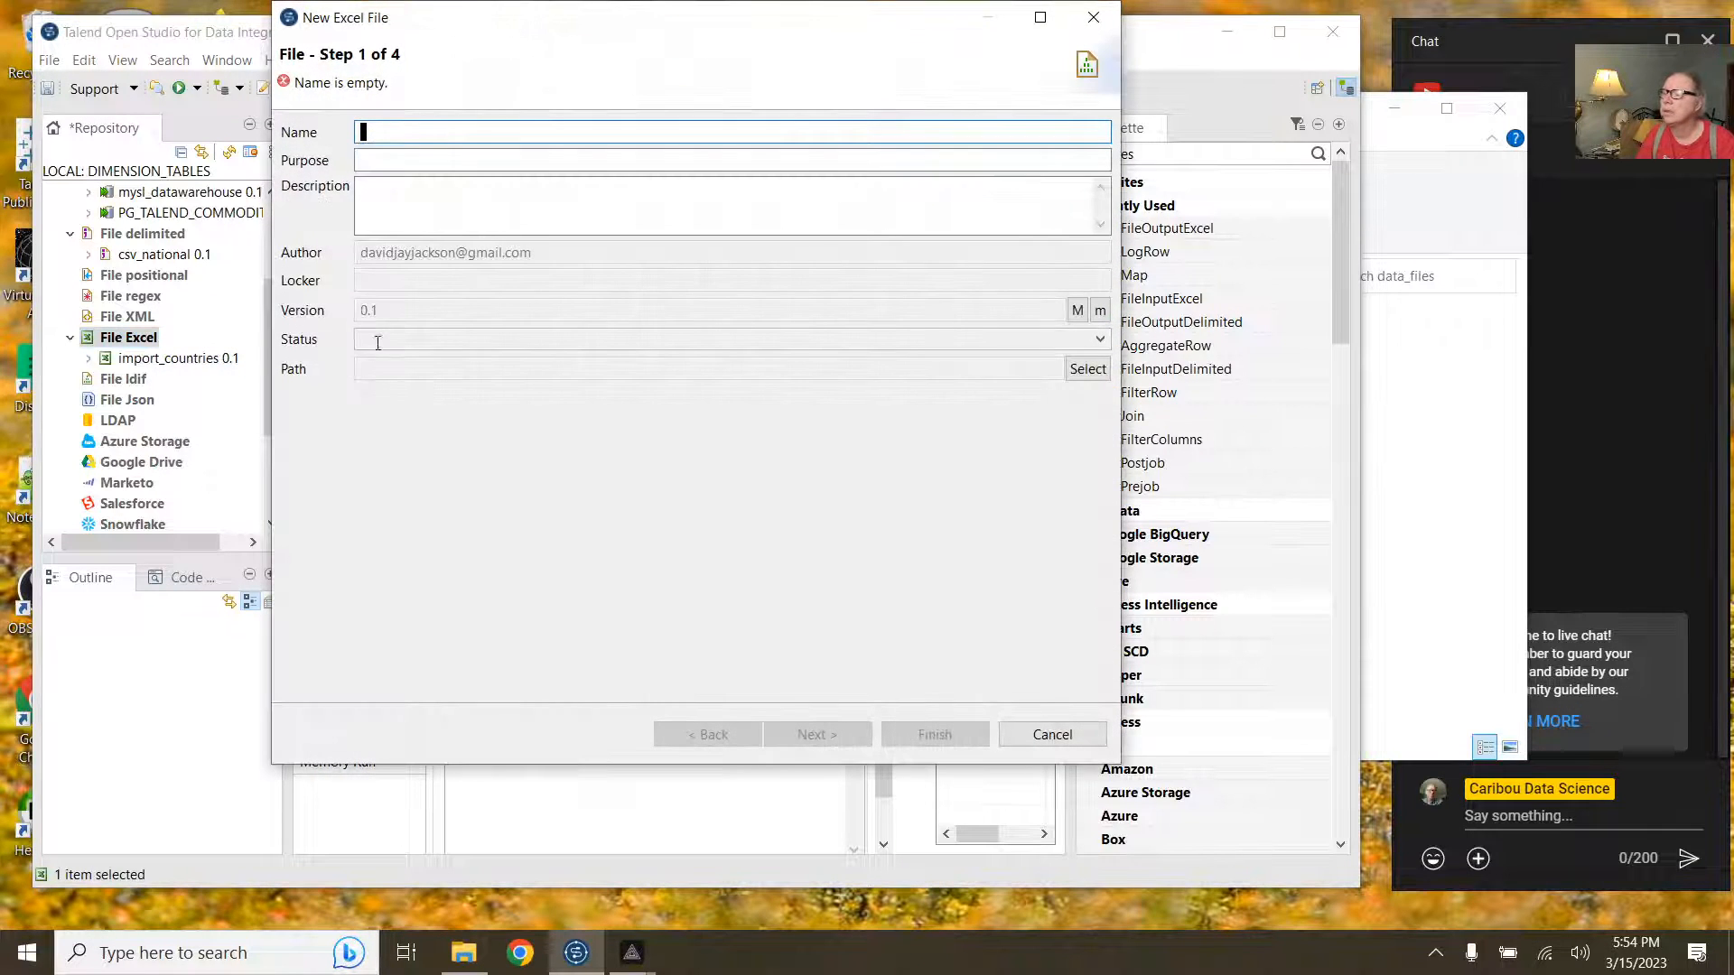
type("import")
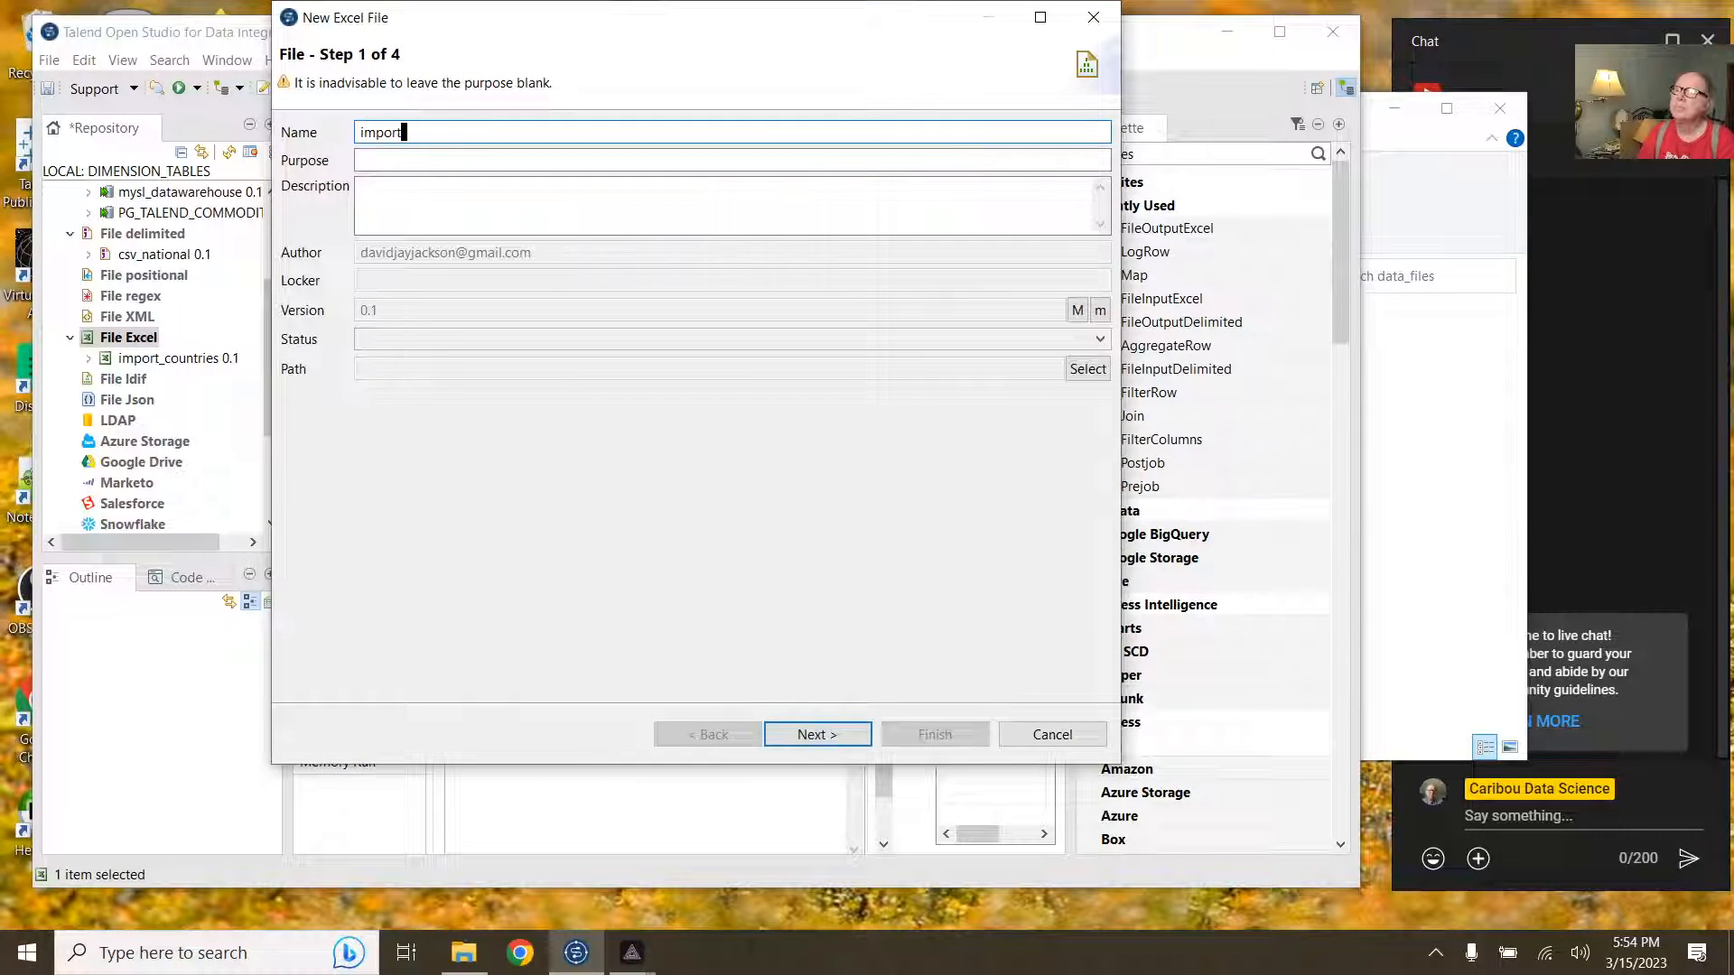
type("_subnational")
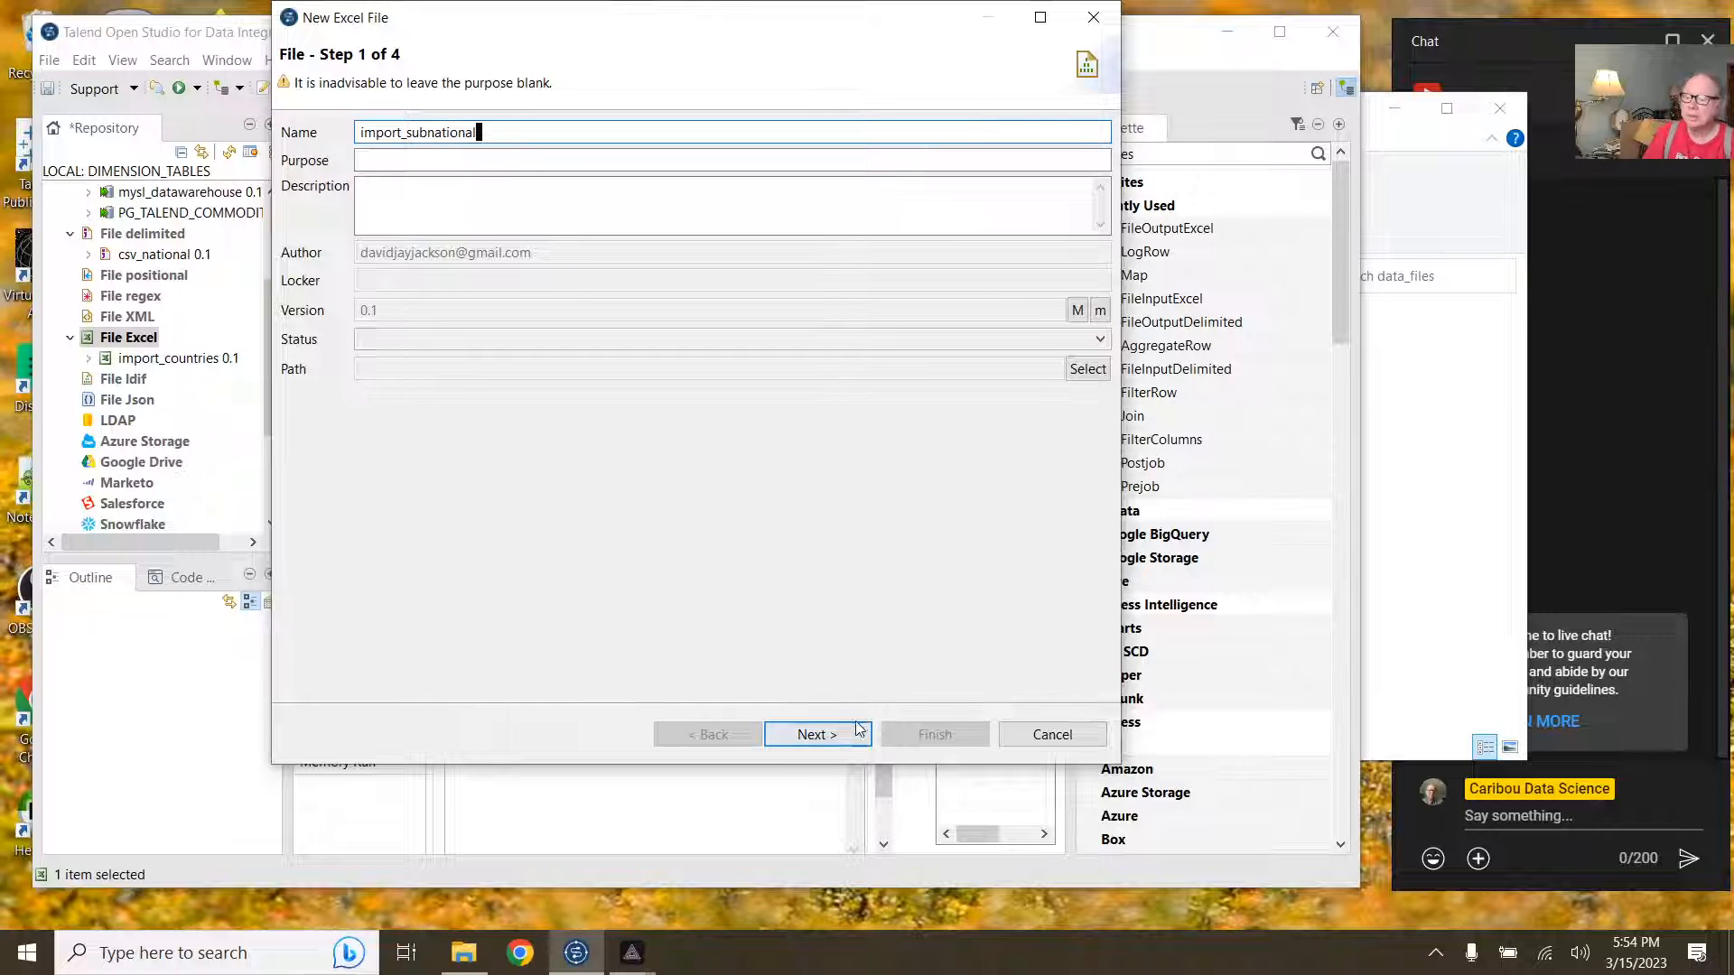
left_click(817, 734)
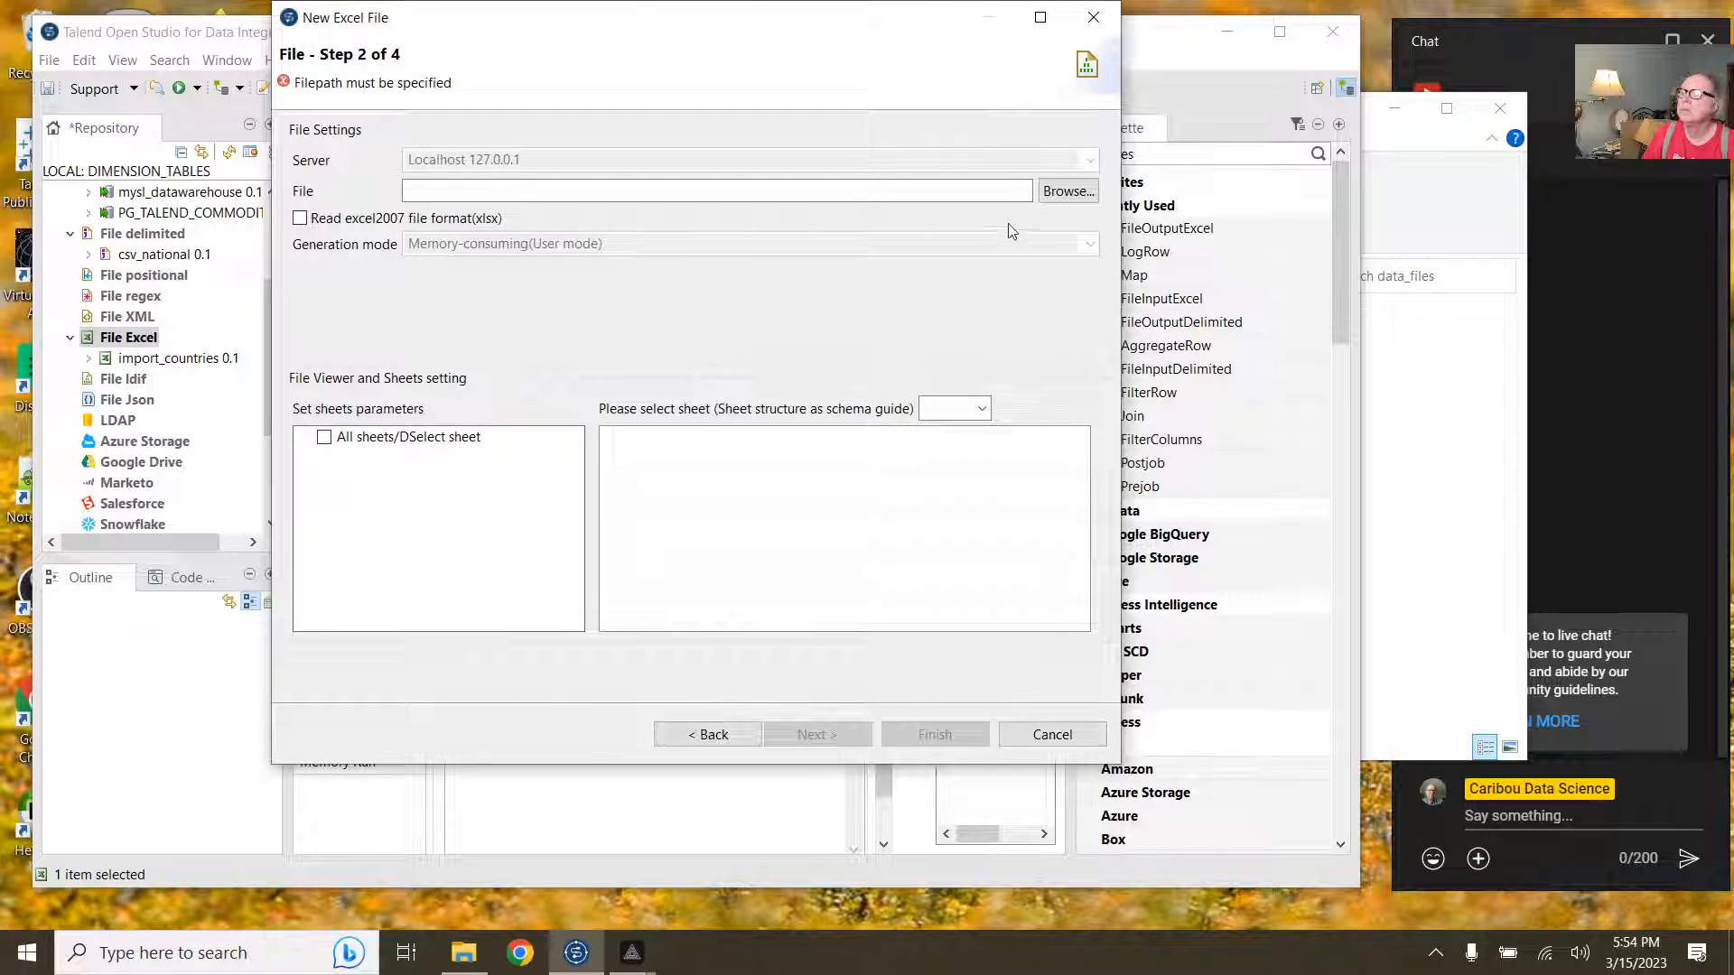
Step: Choose subnational_excel.xlsx, include its subnational sheet, and advance to parse settings
left_click(1068, 191)
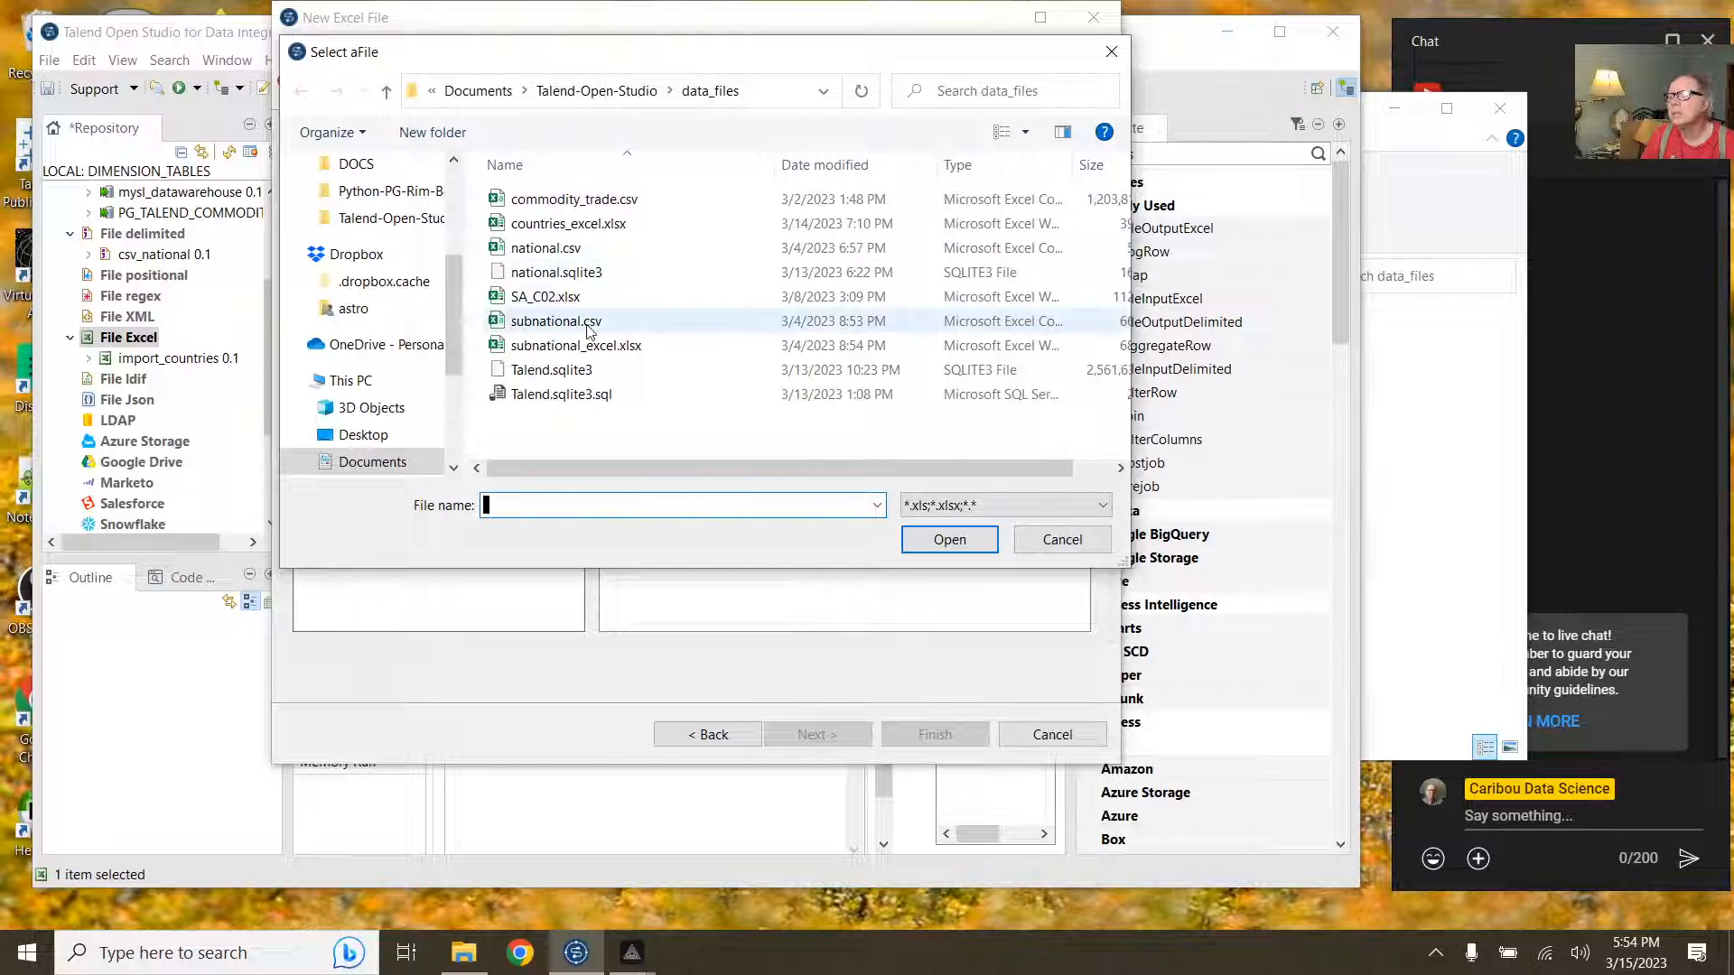
left_click(578, 346)
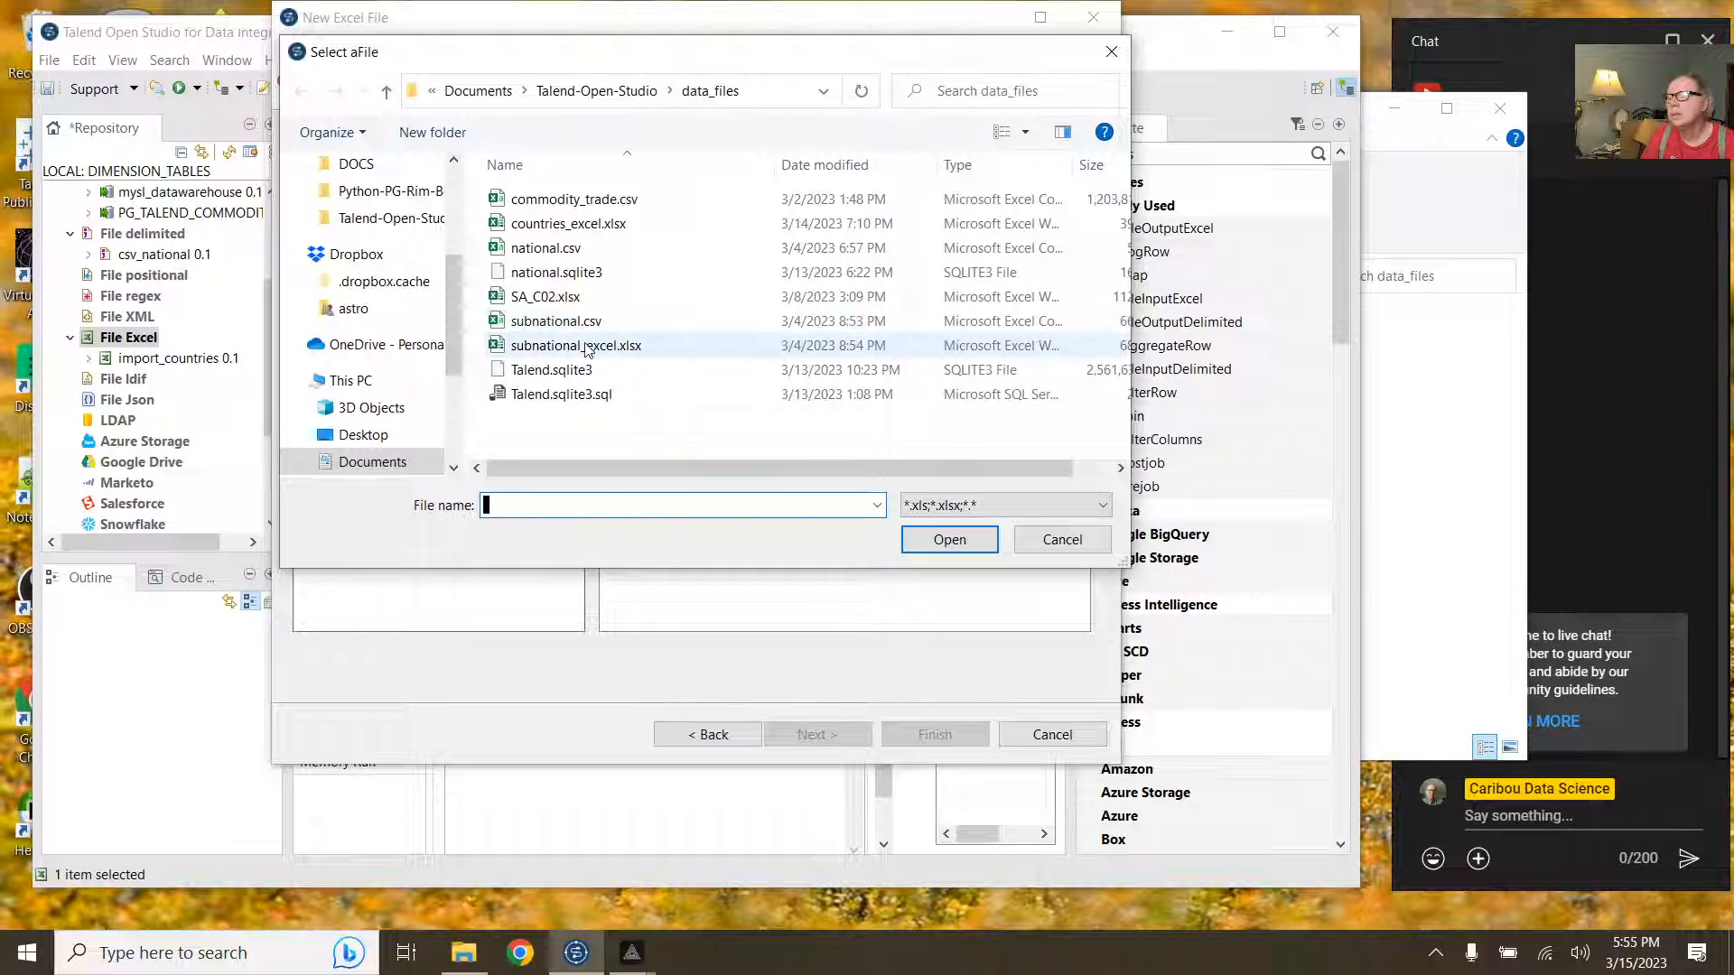
left_click(942, 541)
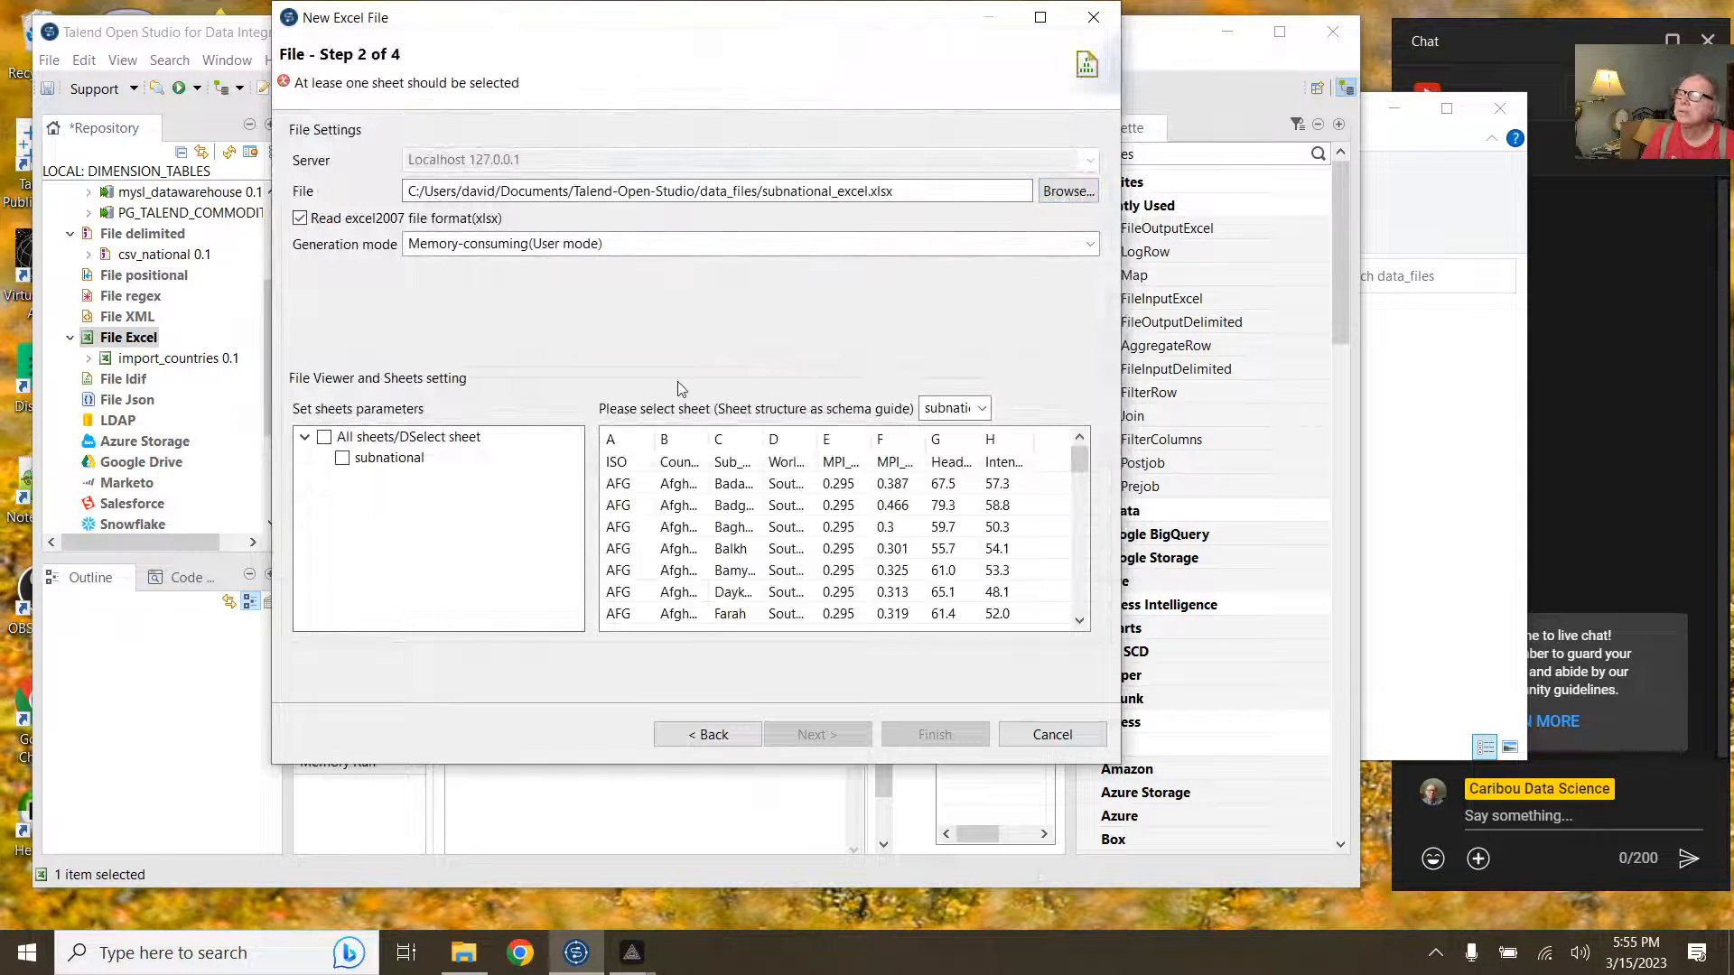
left_click(397, 457)
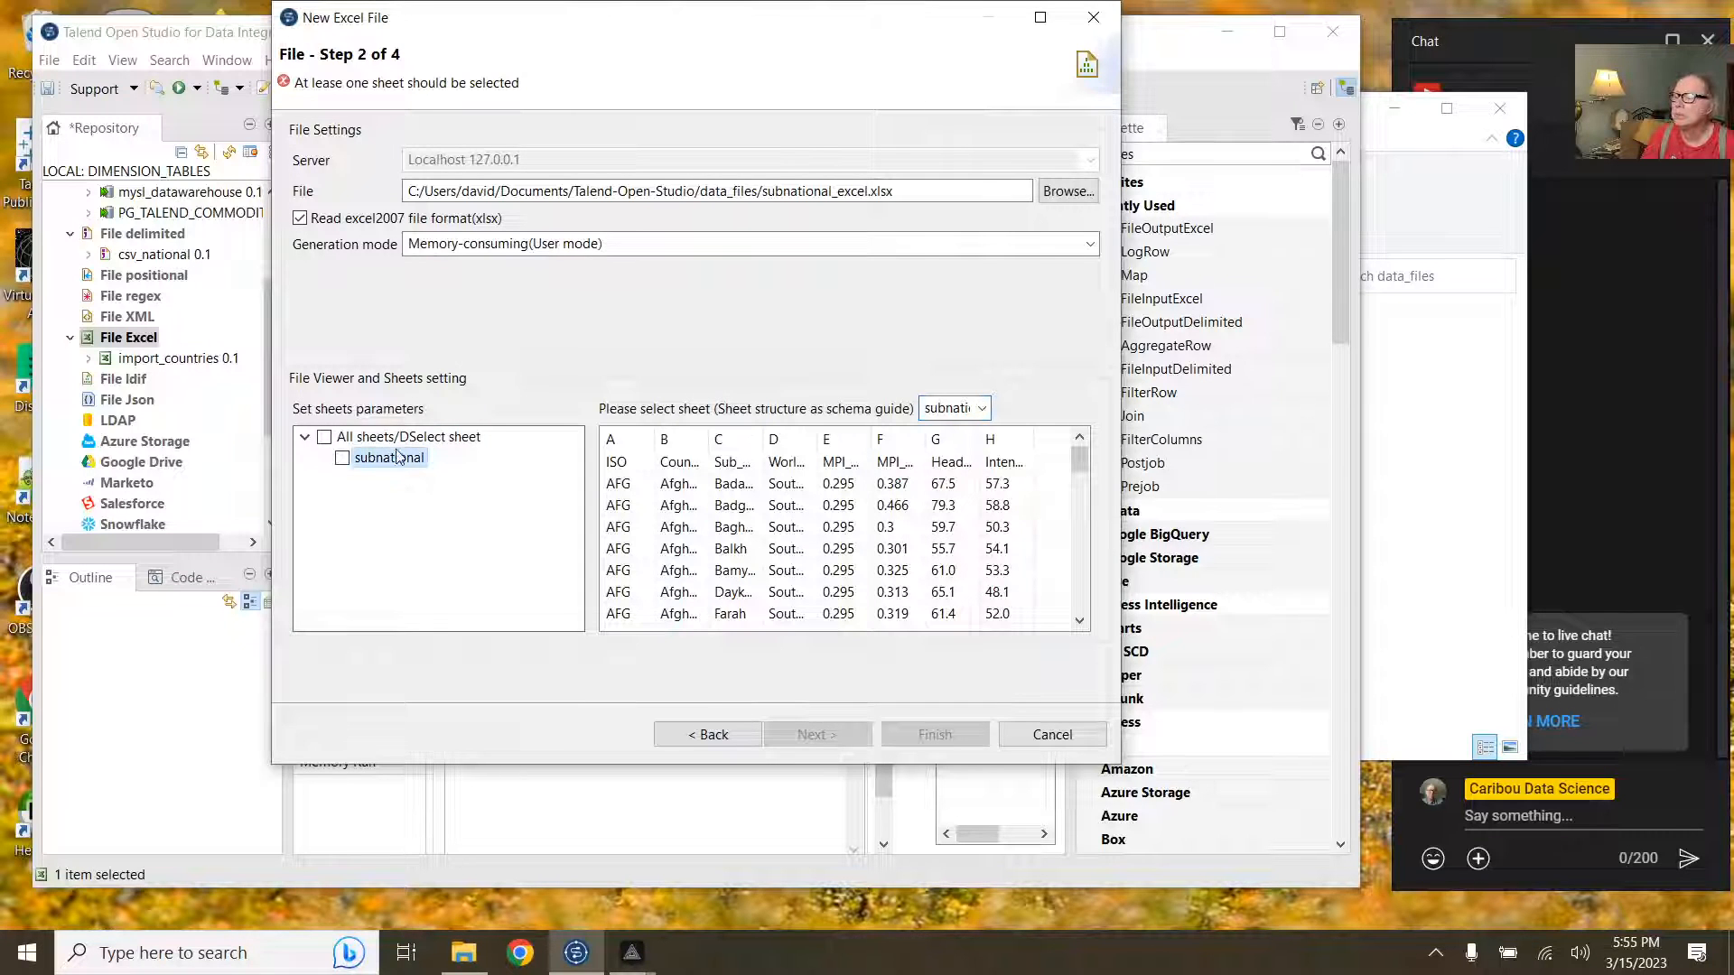
left_click(342, 459)
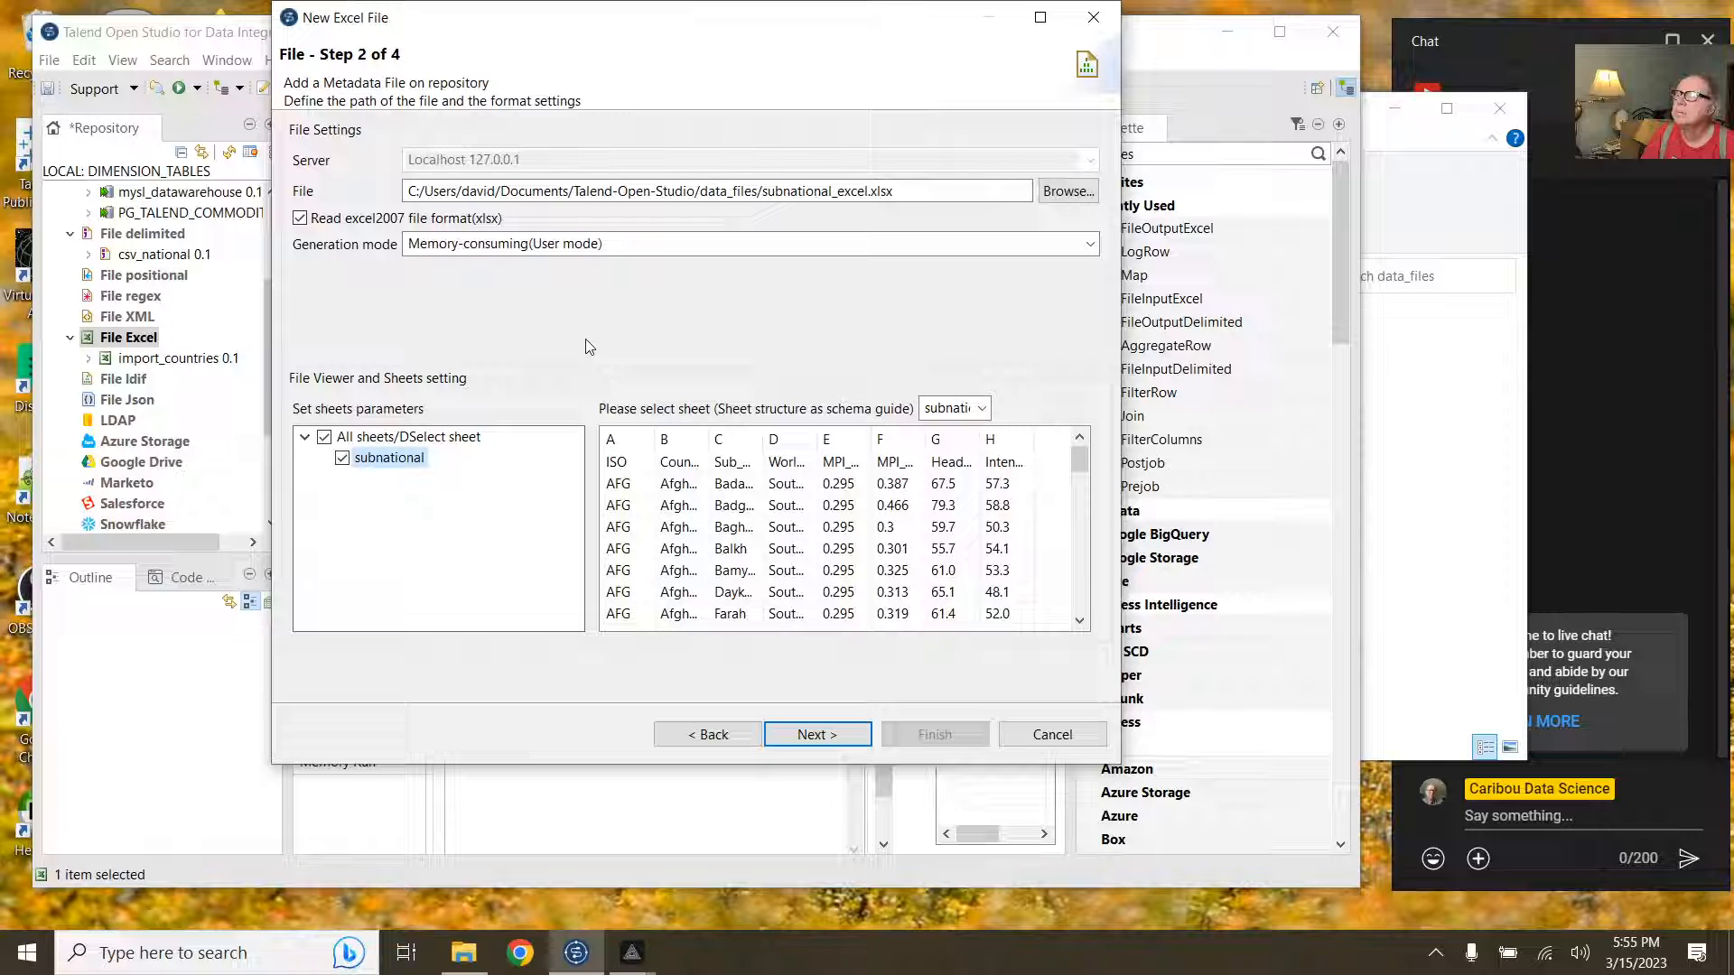
left_click(831, 734)
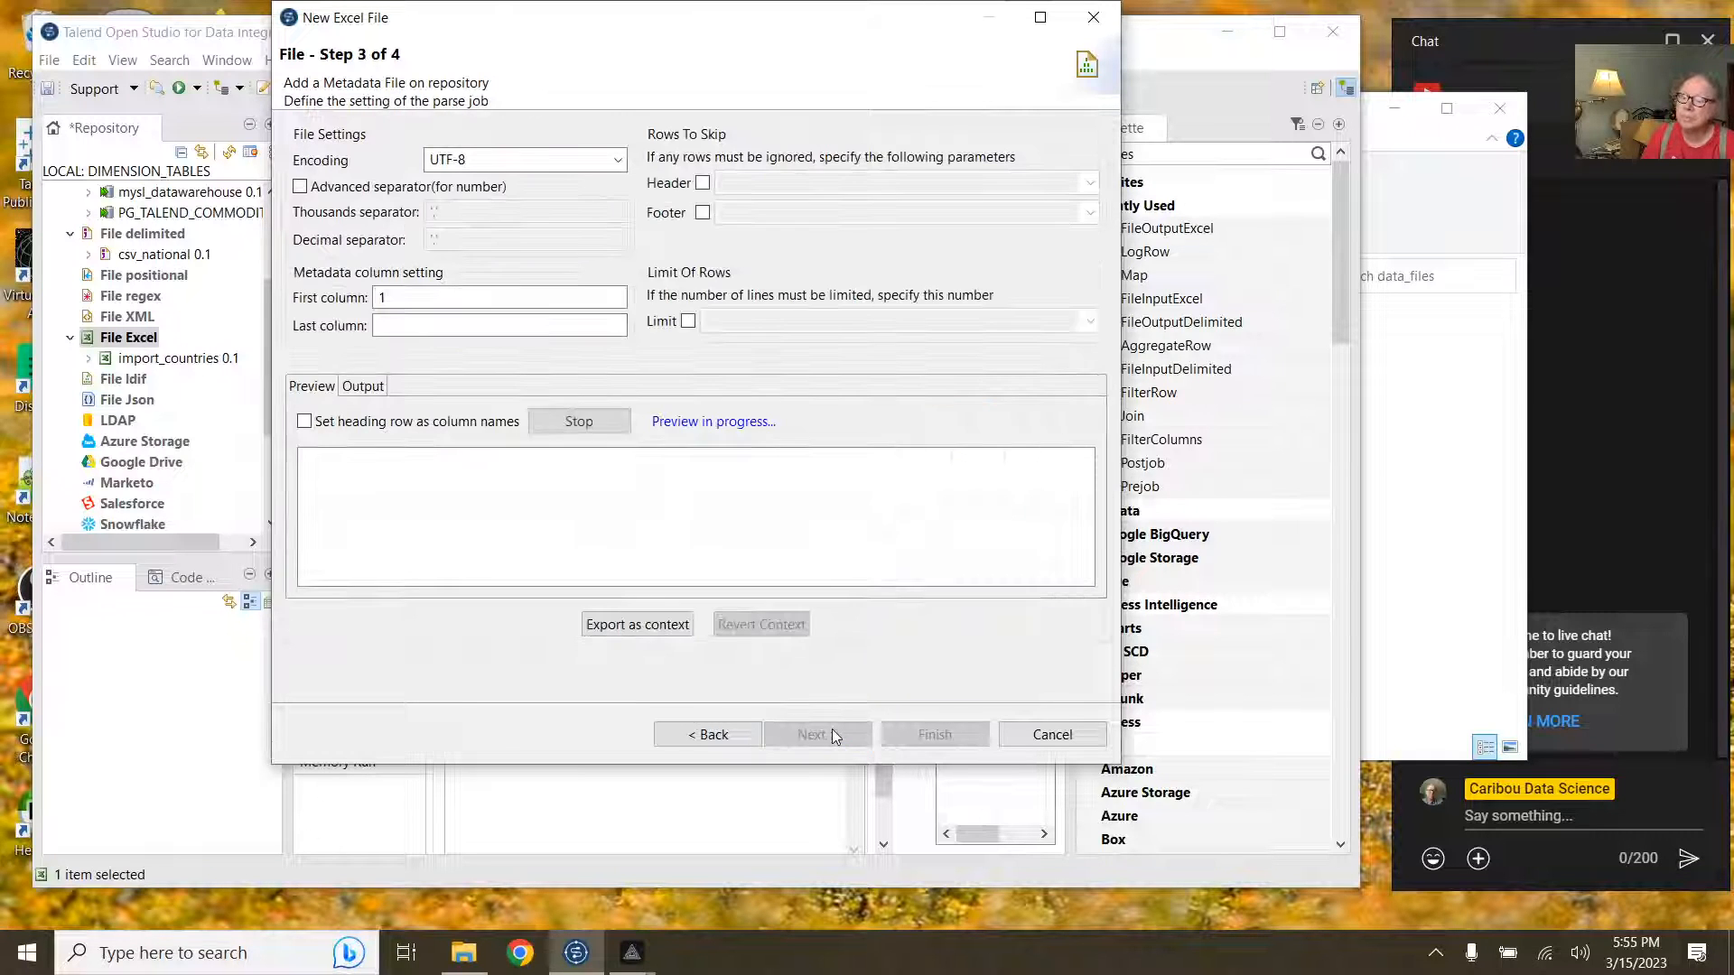
Step: Use the first row as column names, review the schema columns, and finish import_subnational
left_click(456, 423)
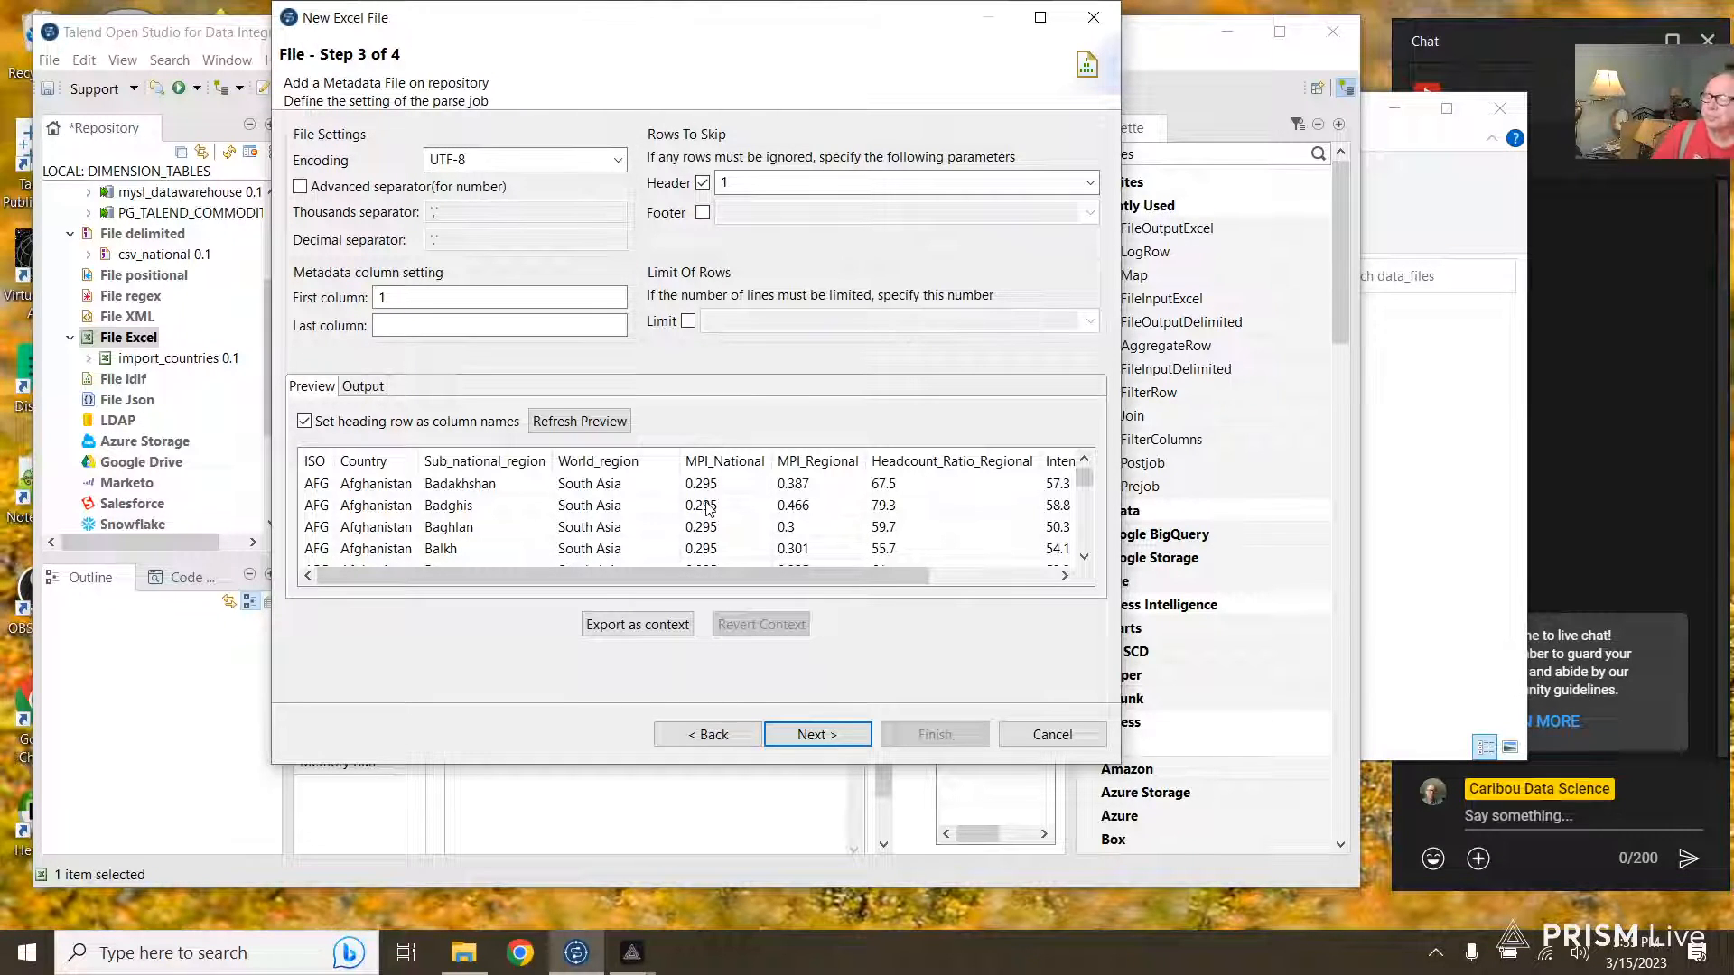
left_click(820, 737)
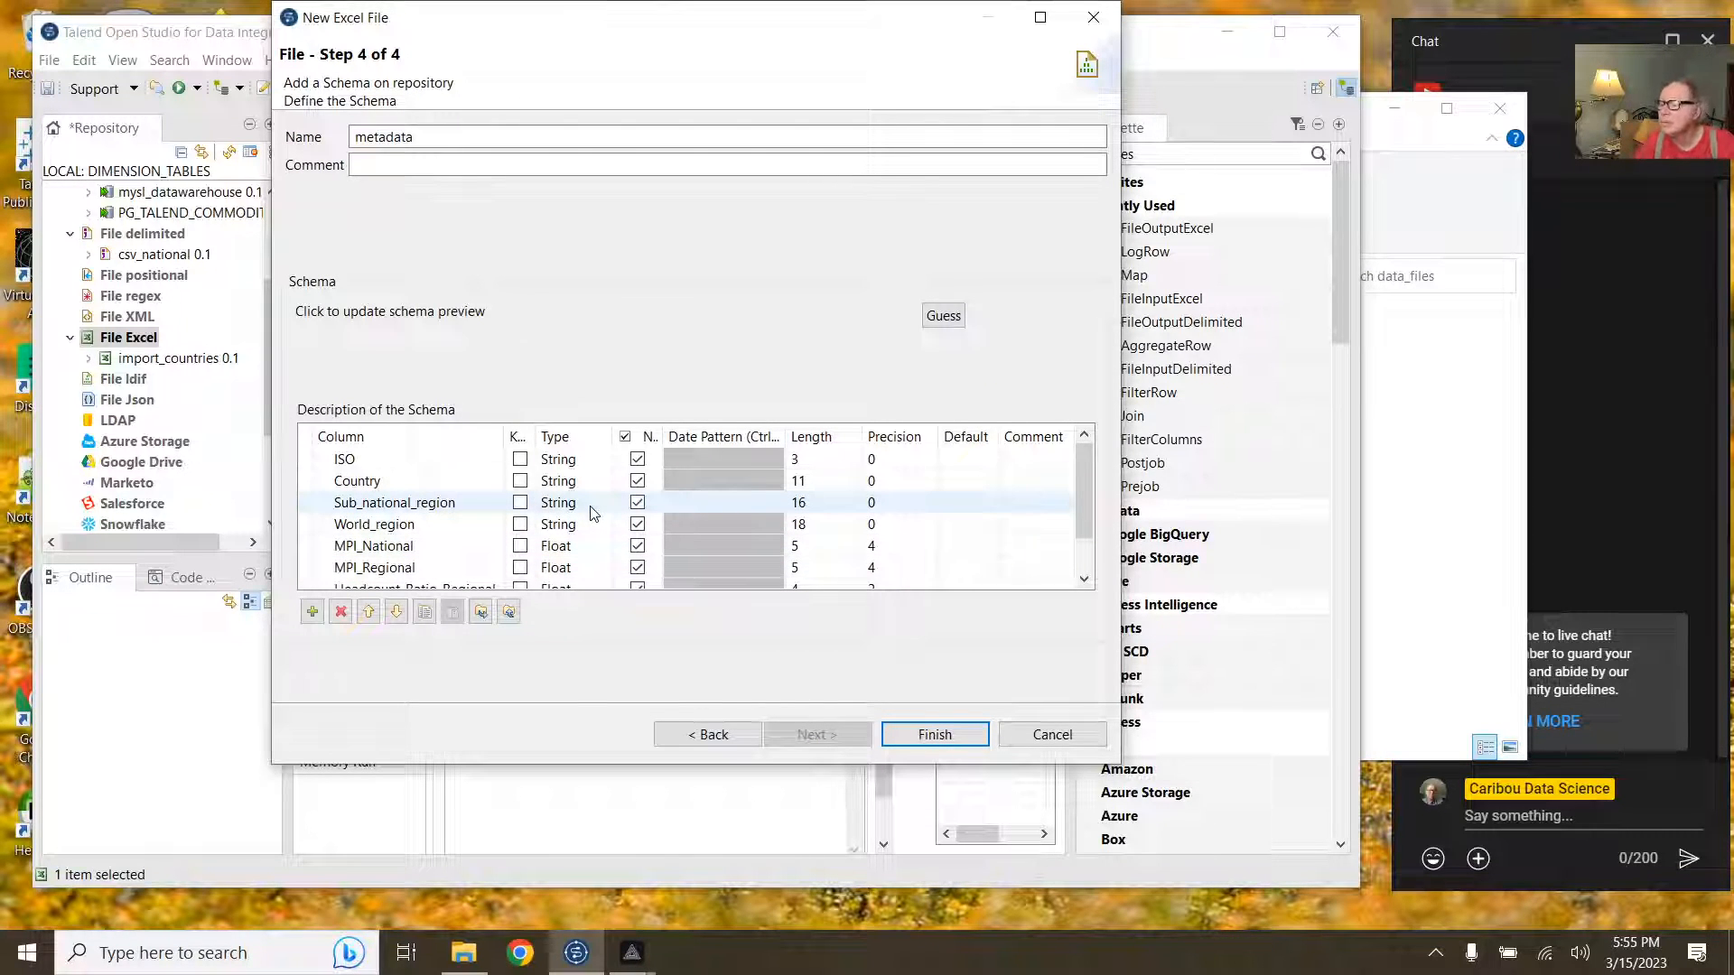
scroll(593, 513, "down", 2)
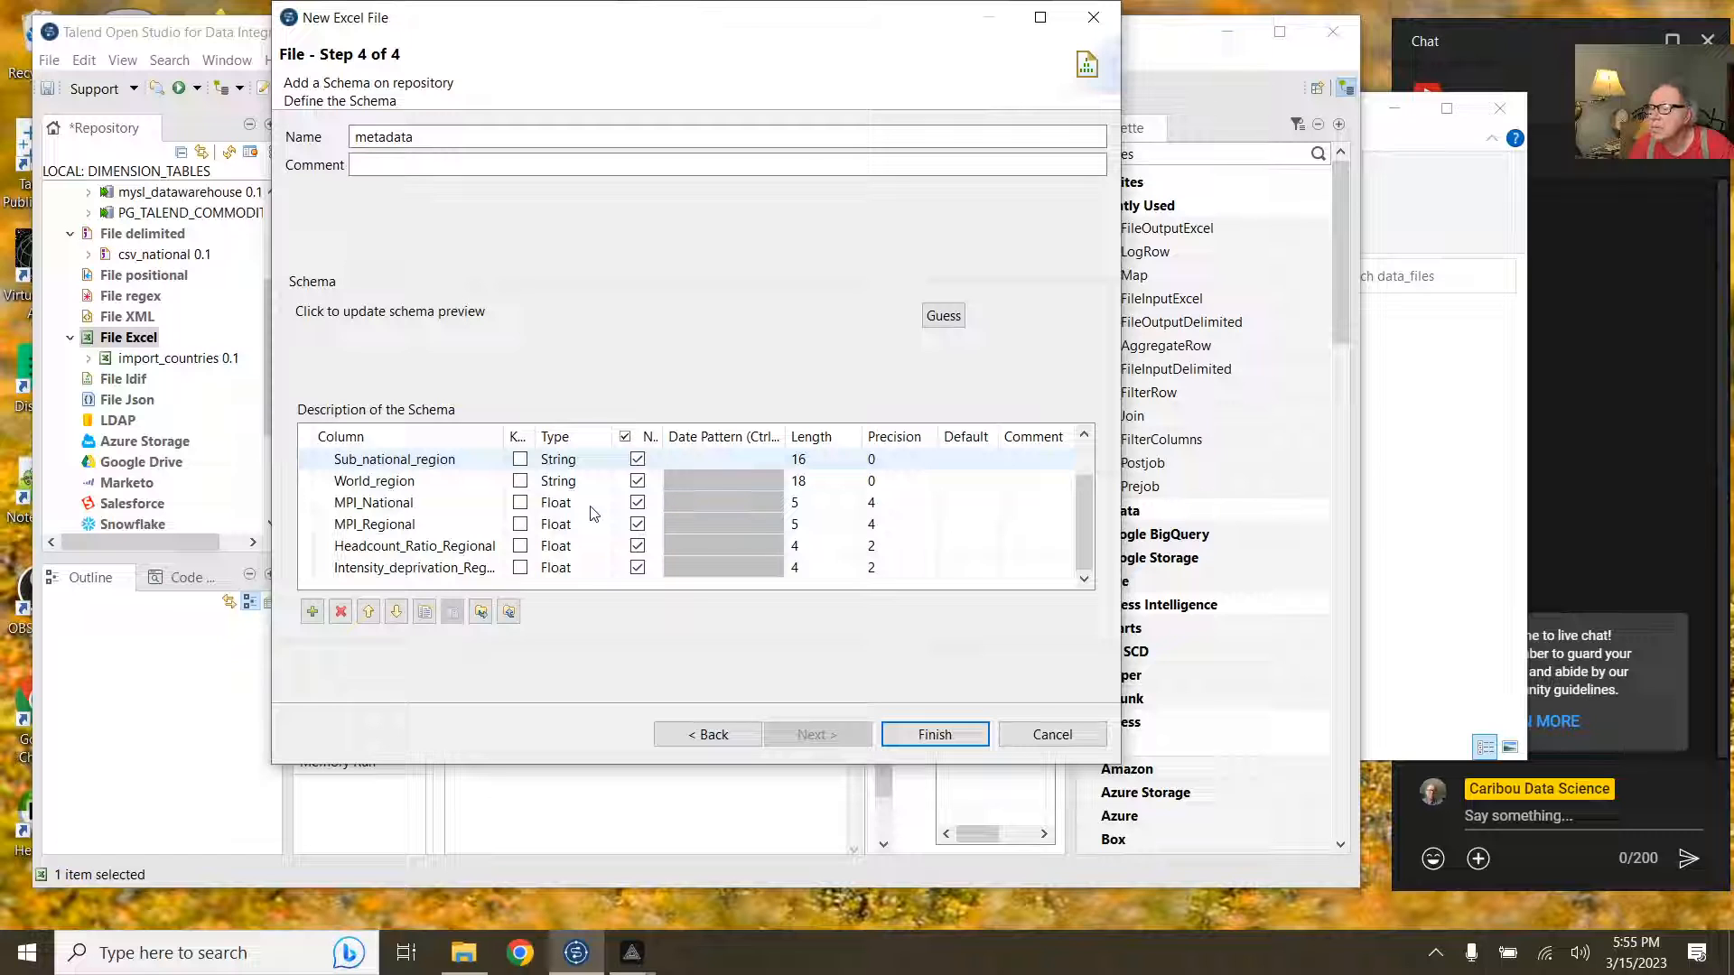
scroll(593, 513, "up", 1)
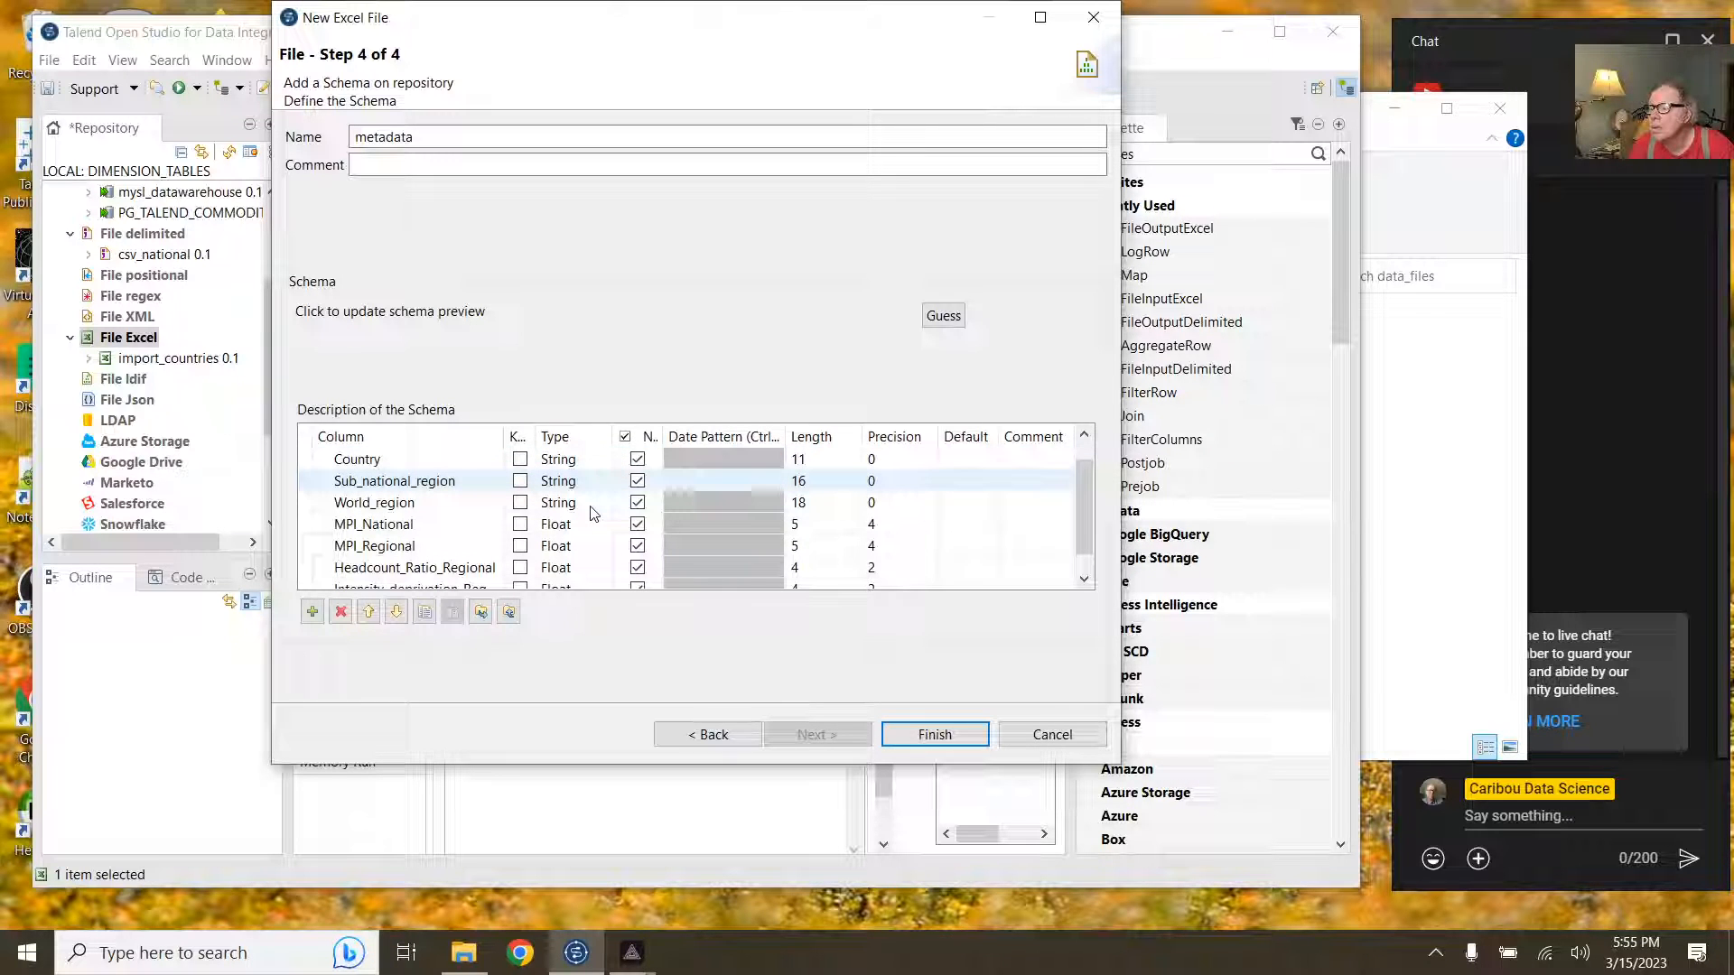
scroll(593, 512, "down", 1)
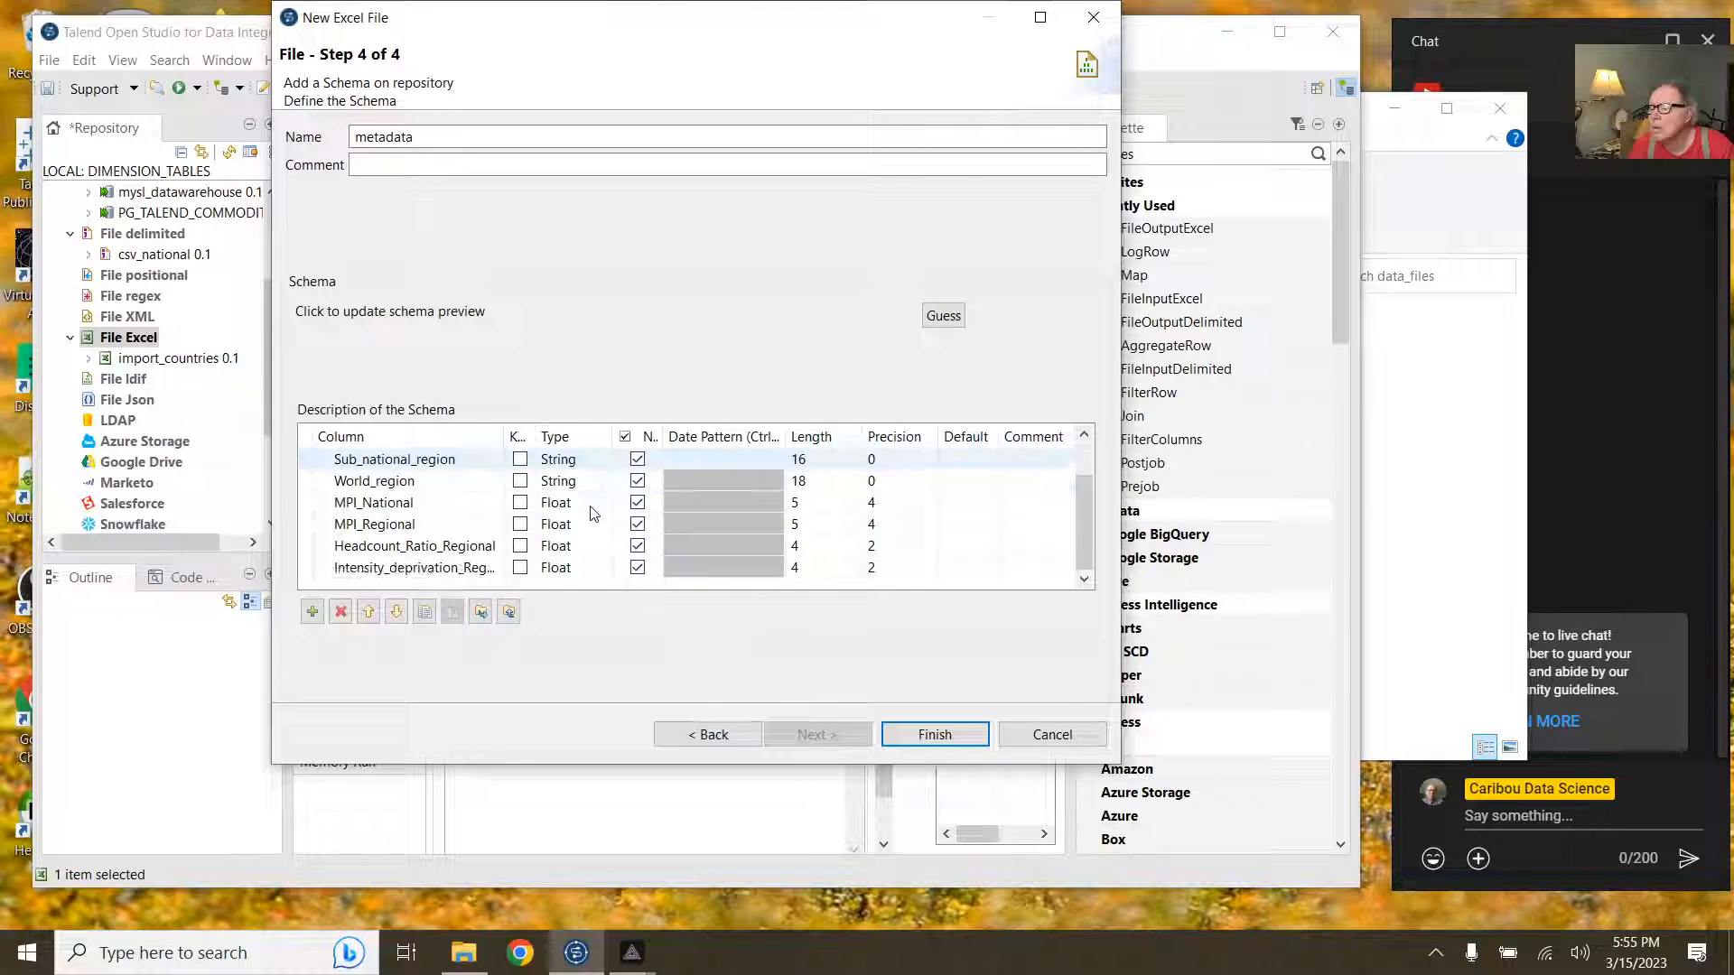
scroll(593, 513, "up", 2)
left_click(934, 734)
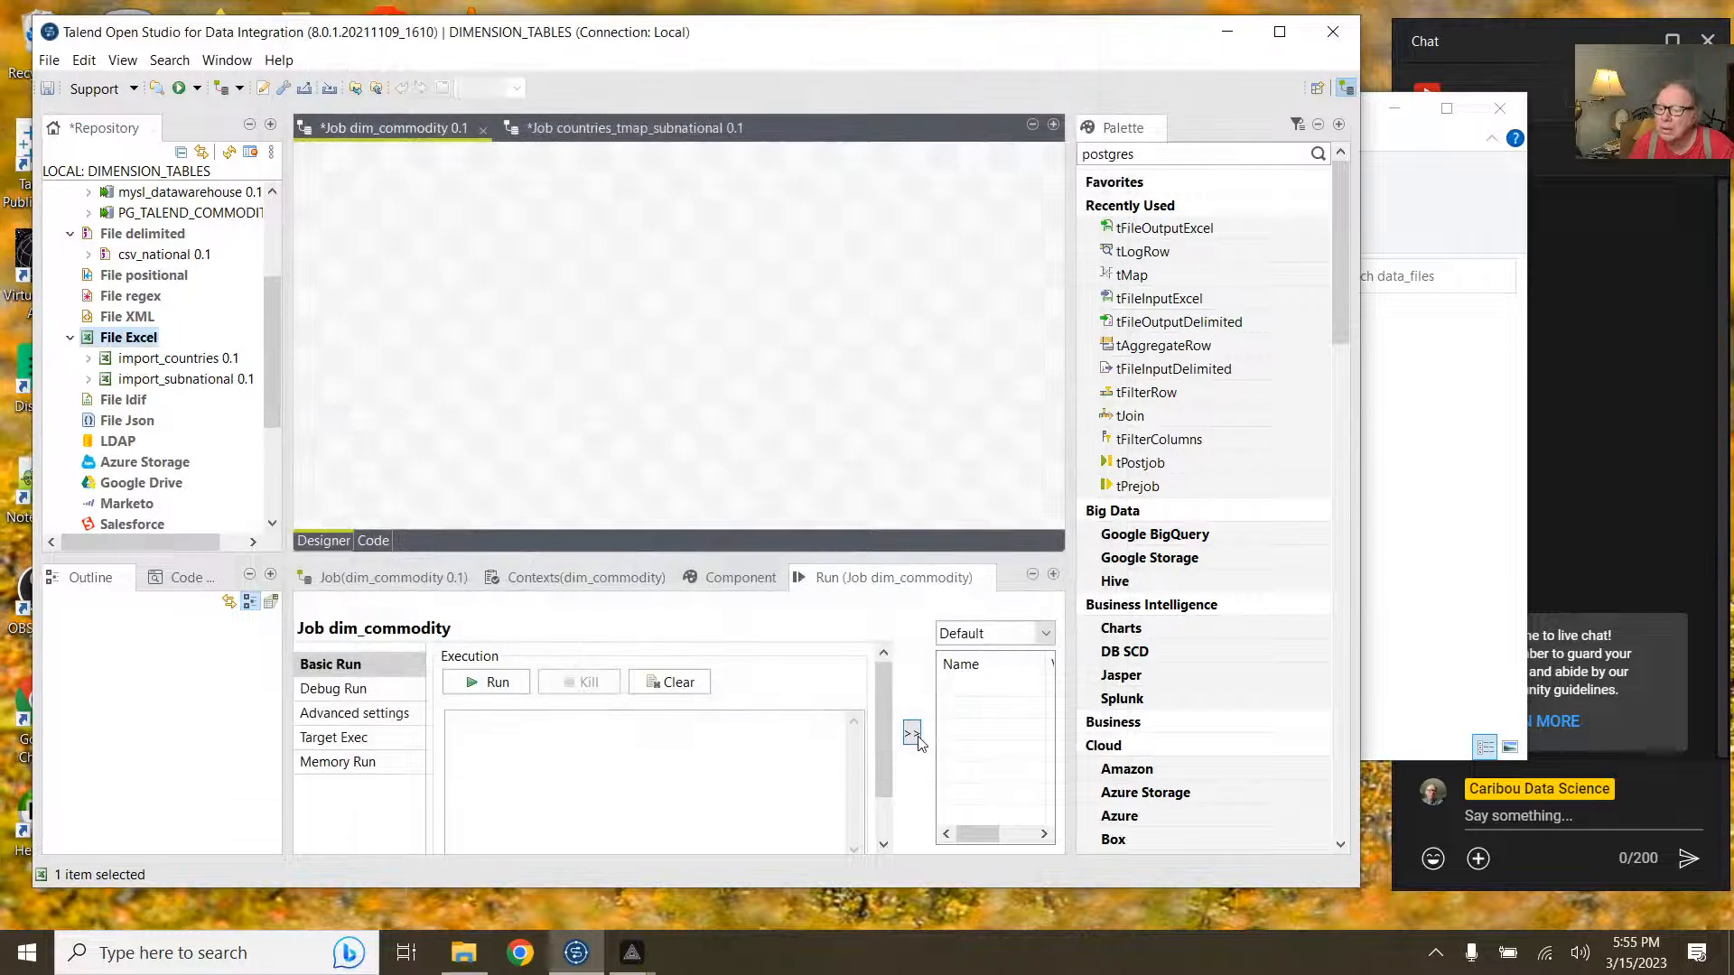
left_click(191, 360)
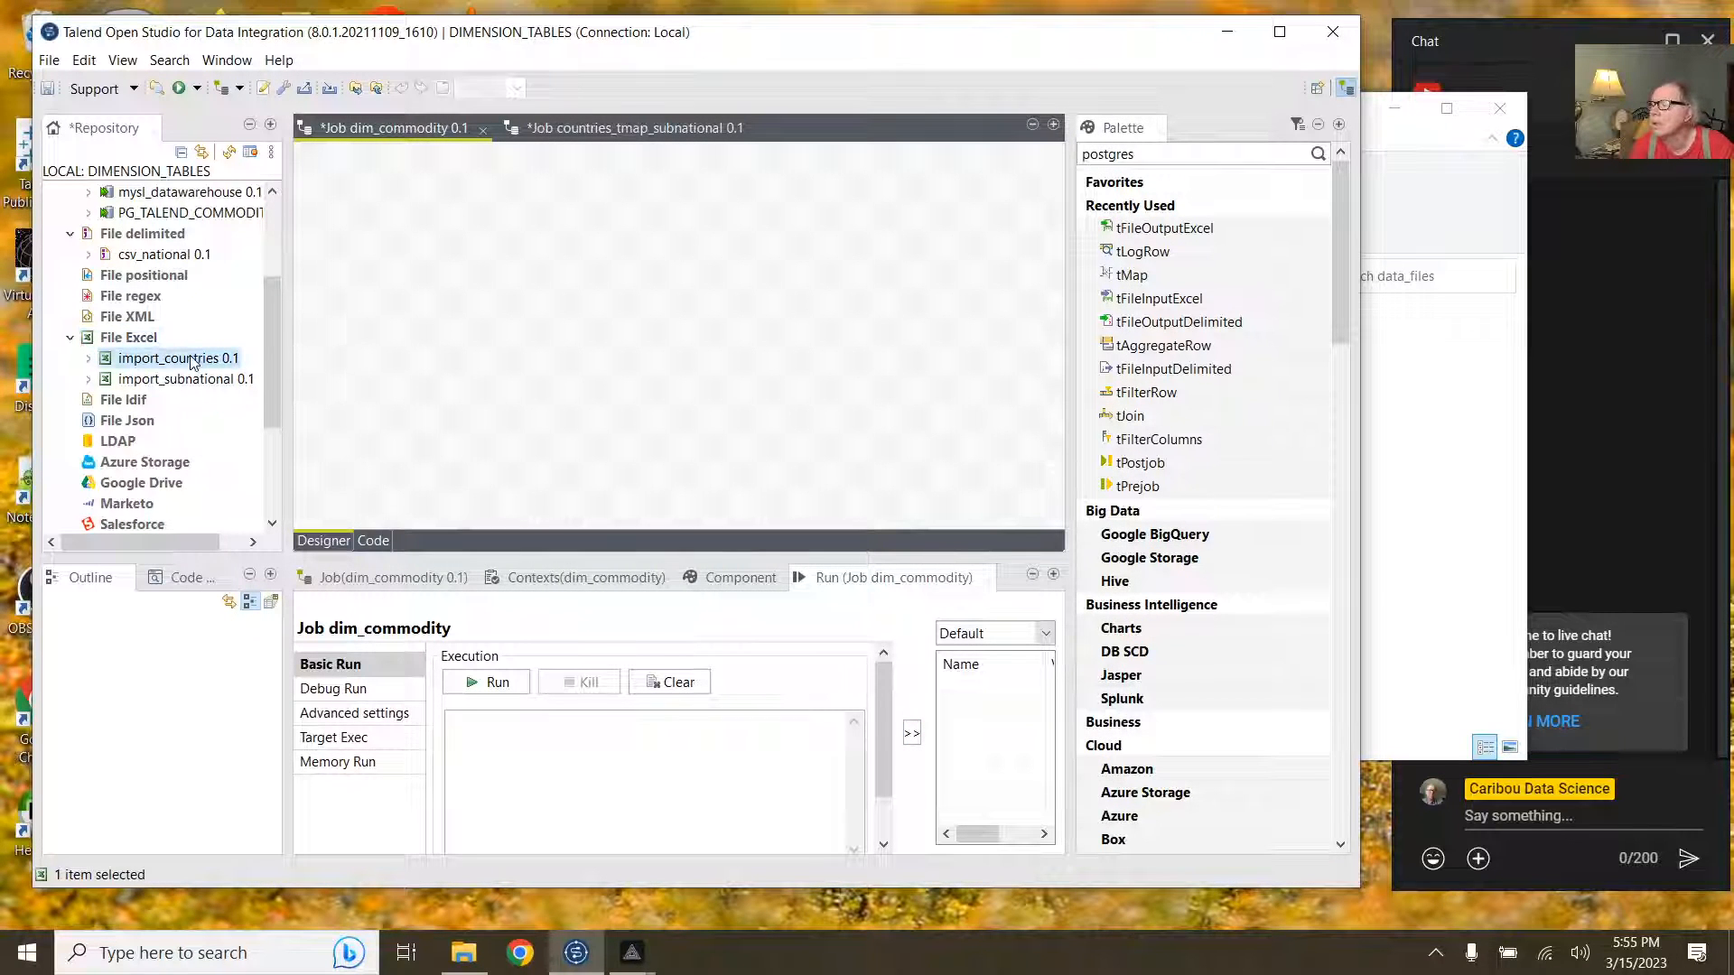
right_click(192, 361)
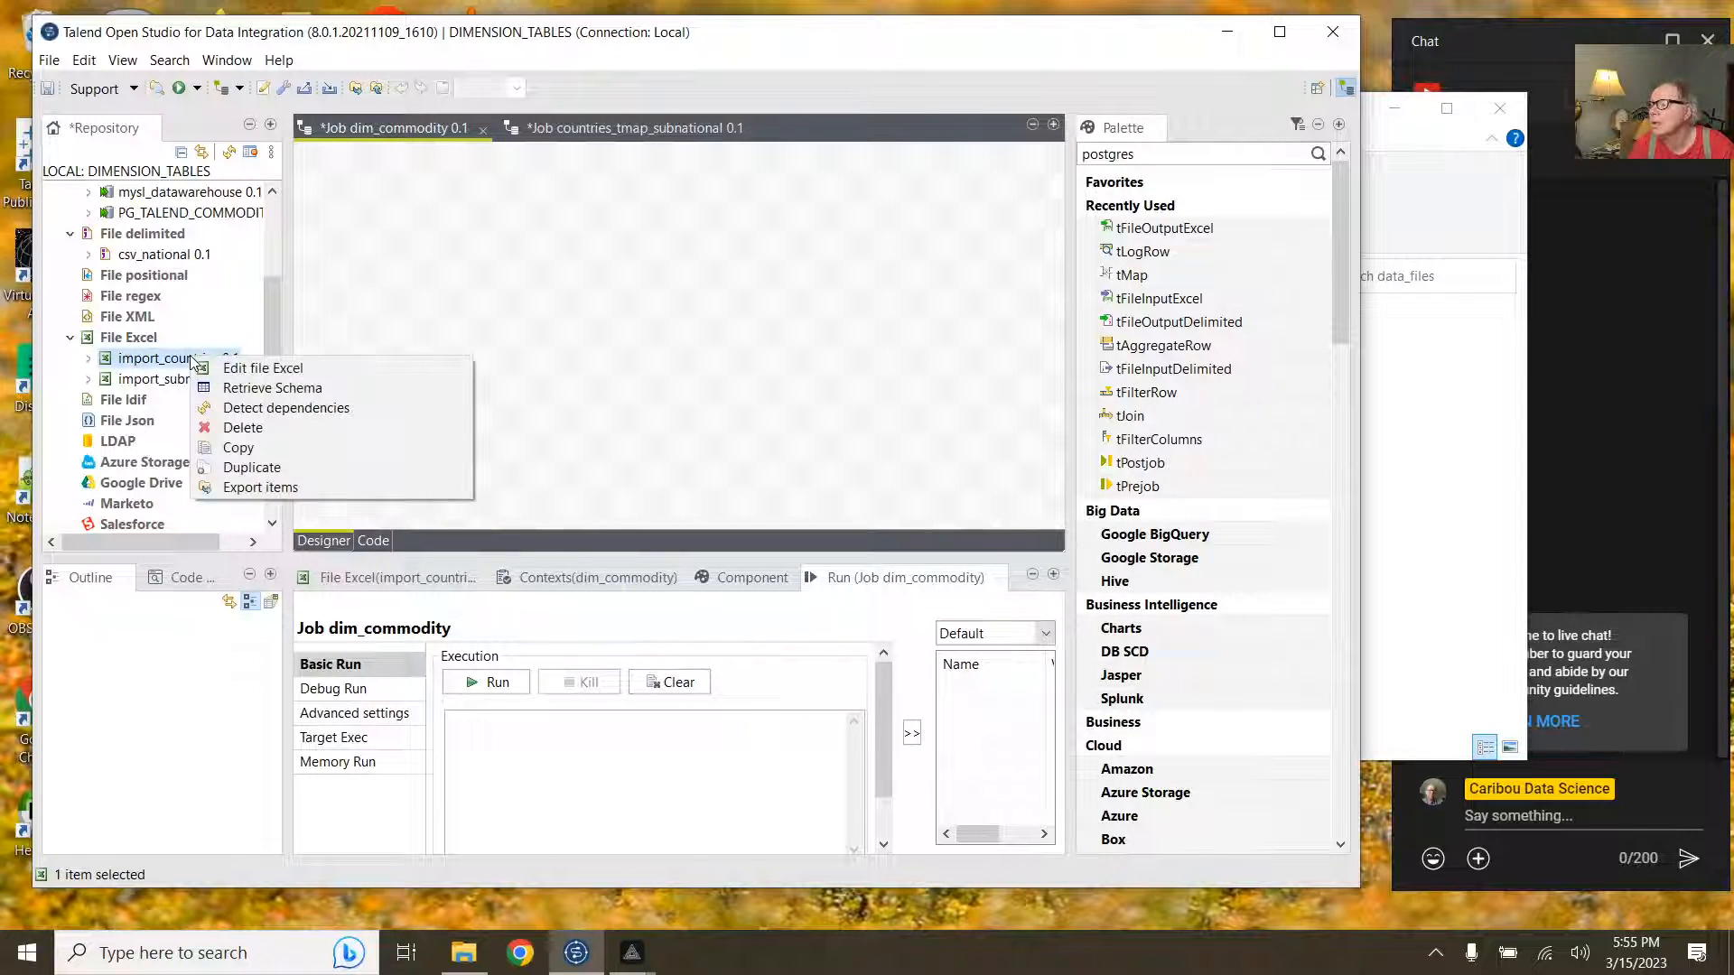
left_click(262, 370)
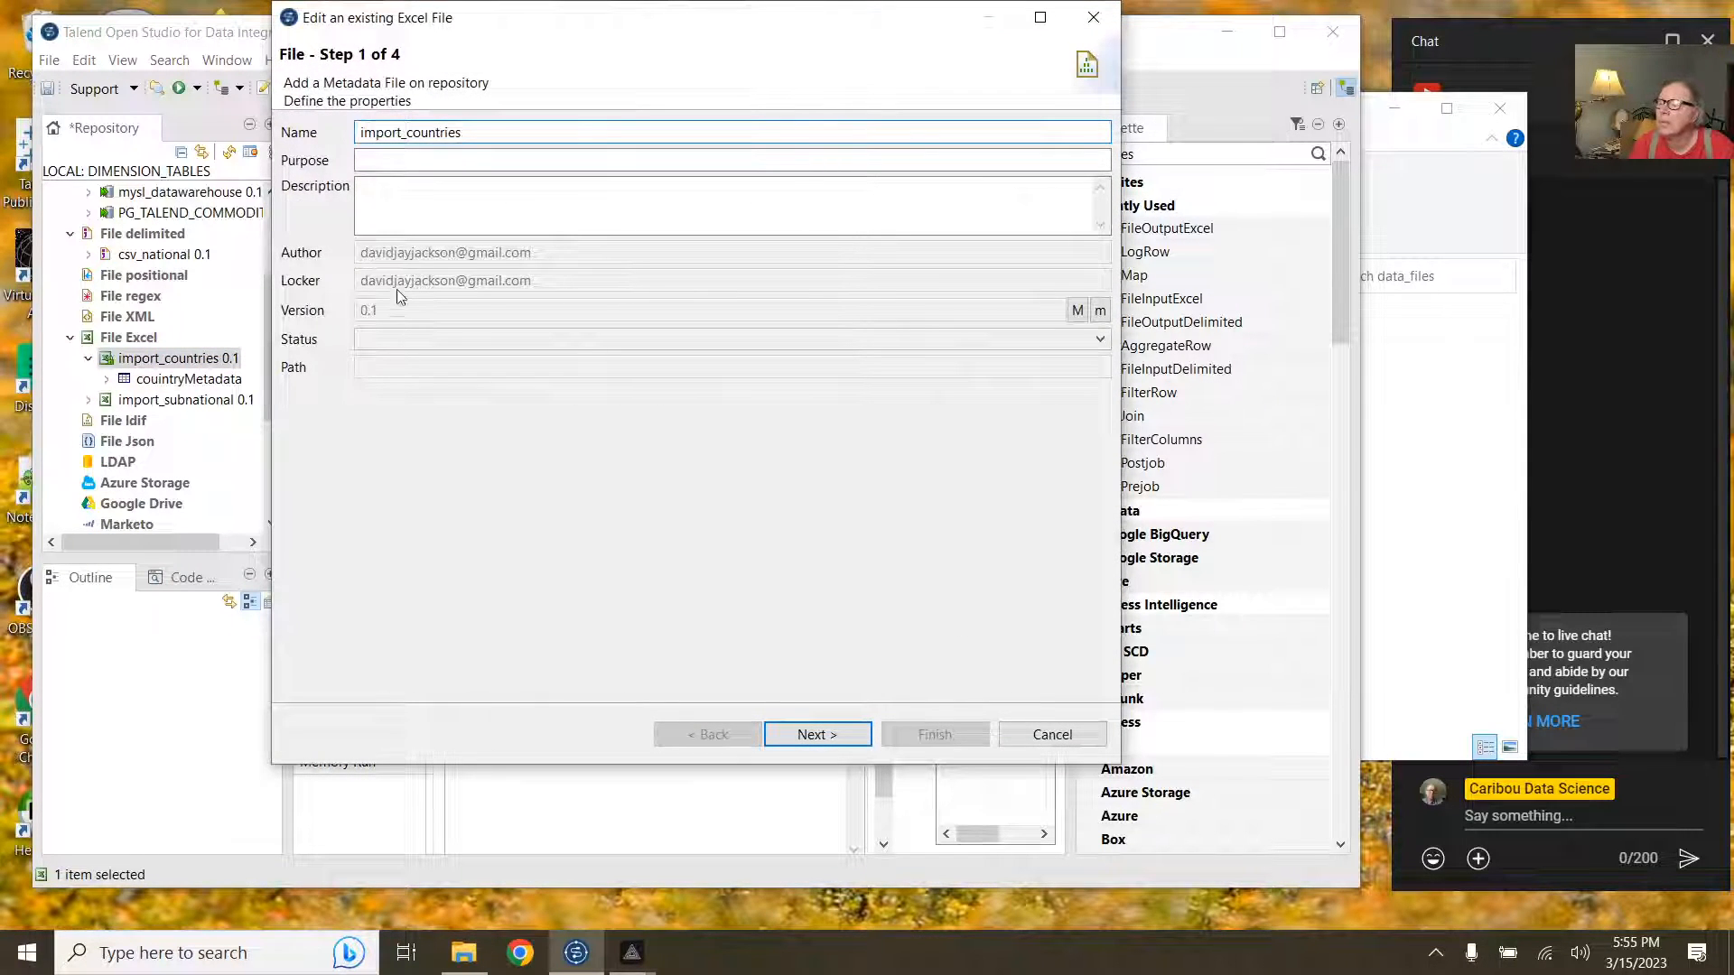
left_click(842, 736)
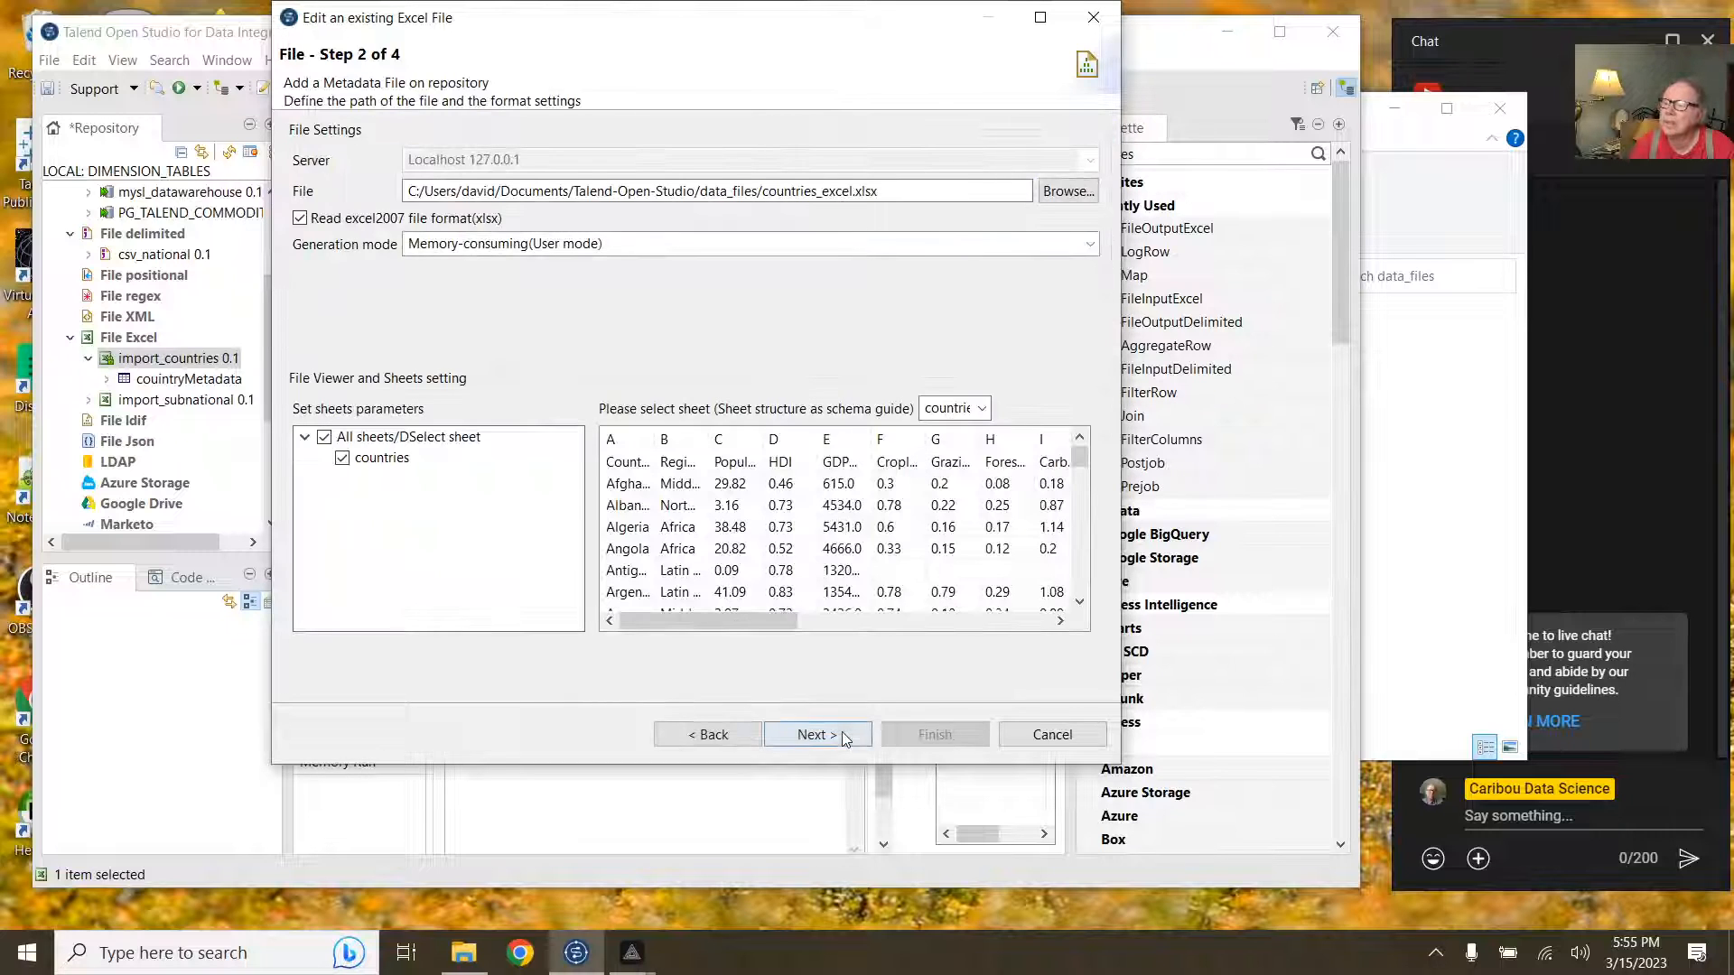
left_click(837, 735)
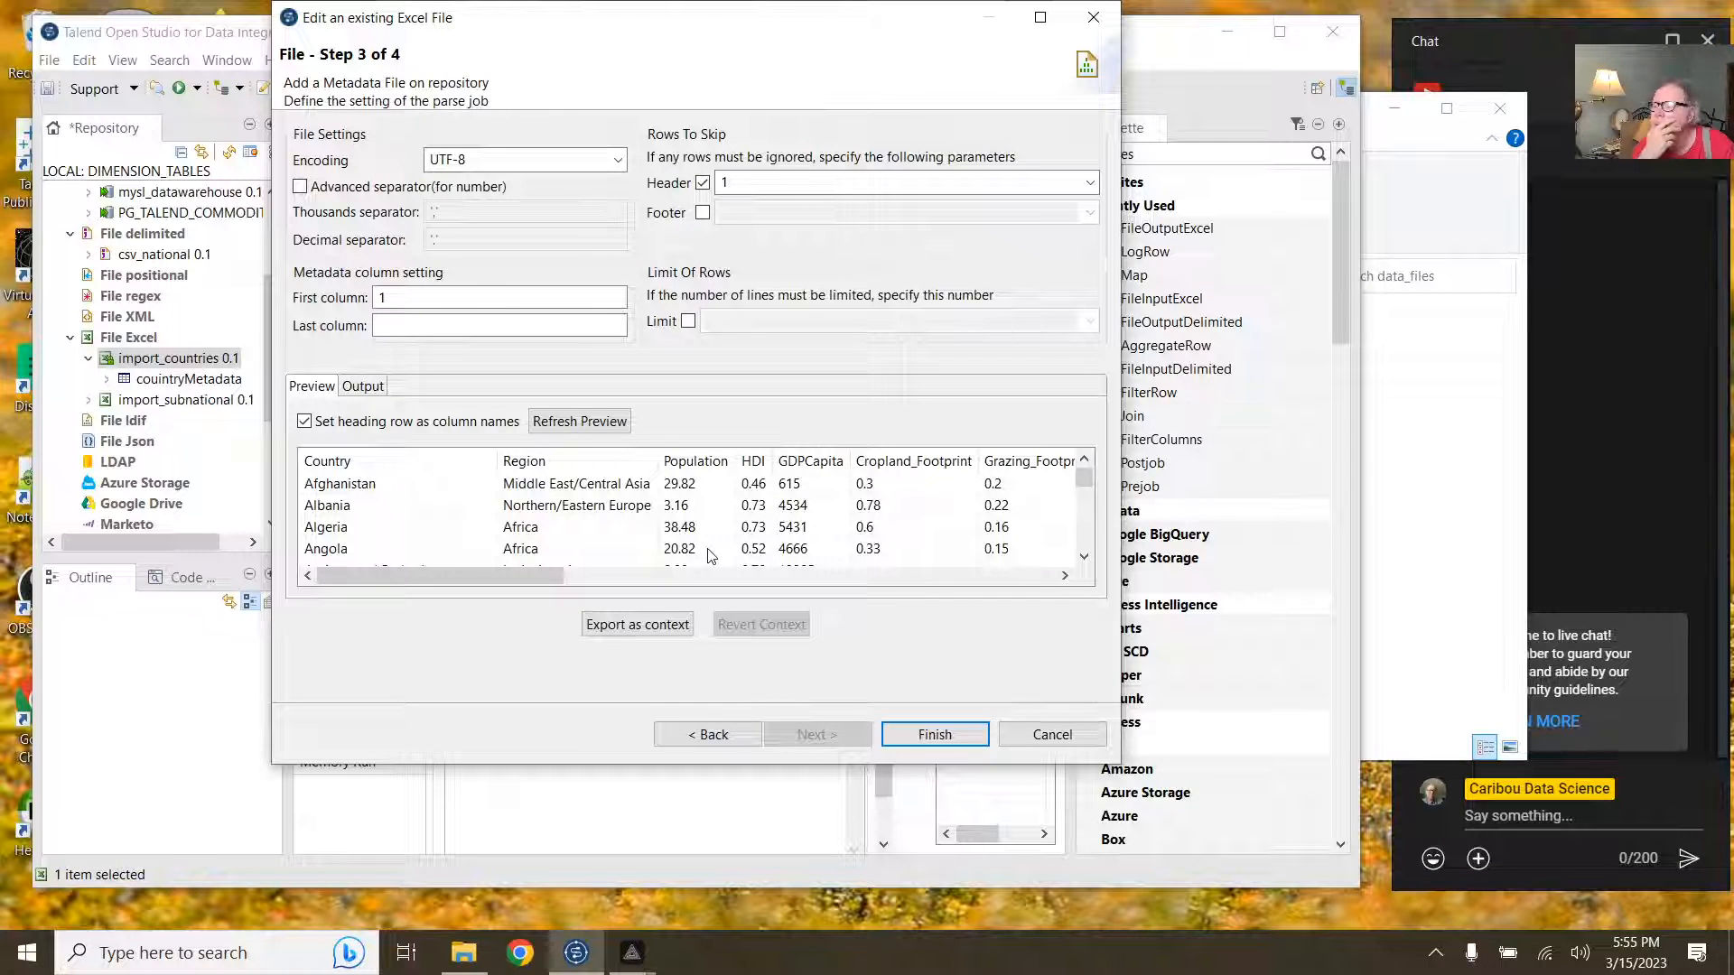
left_click(916, 740)
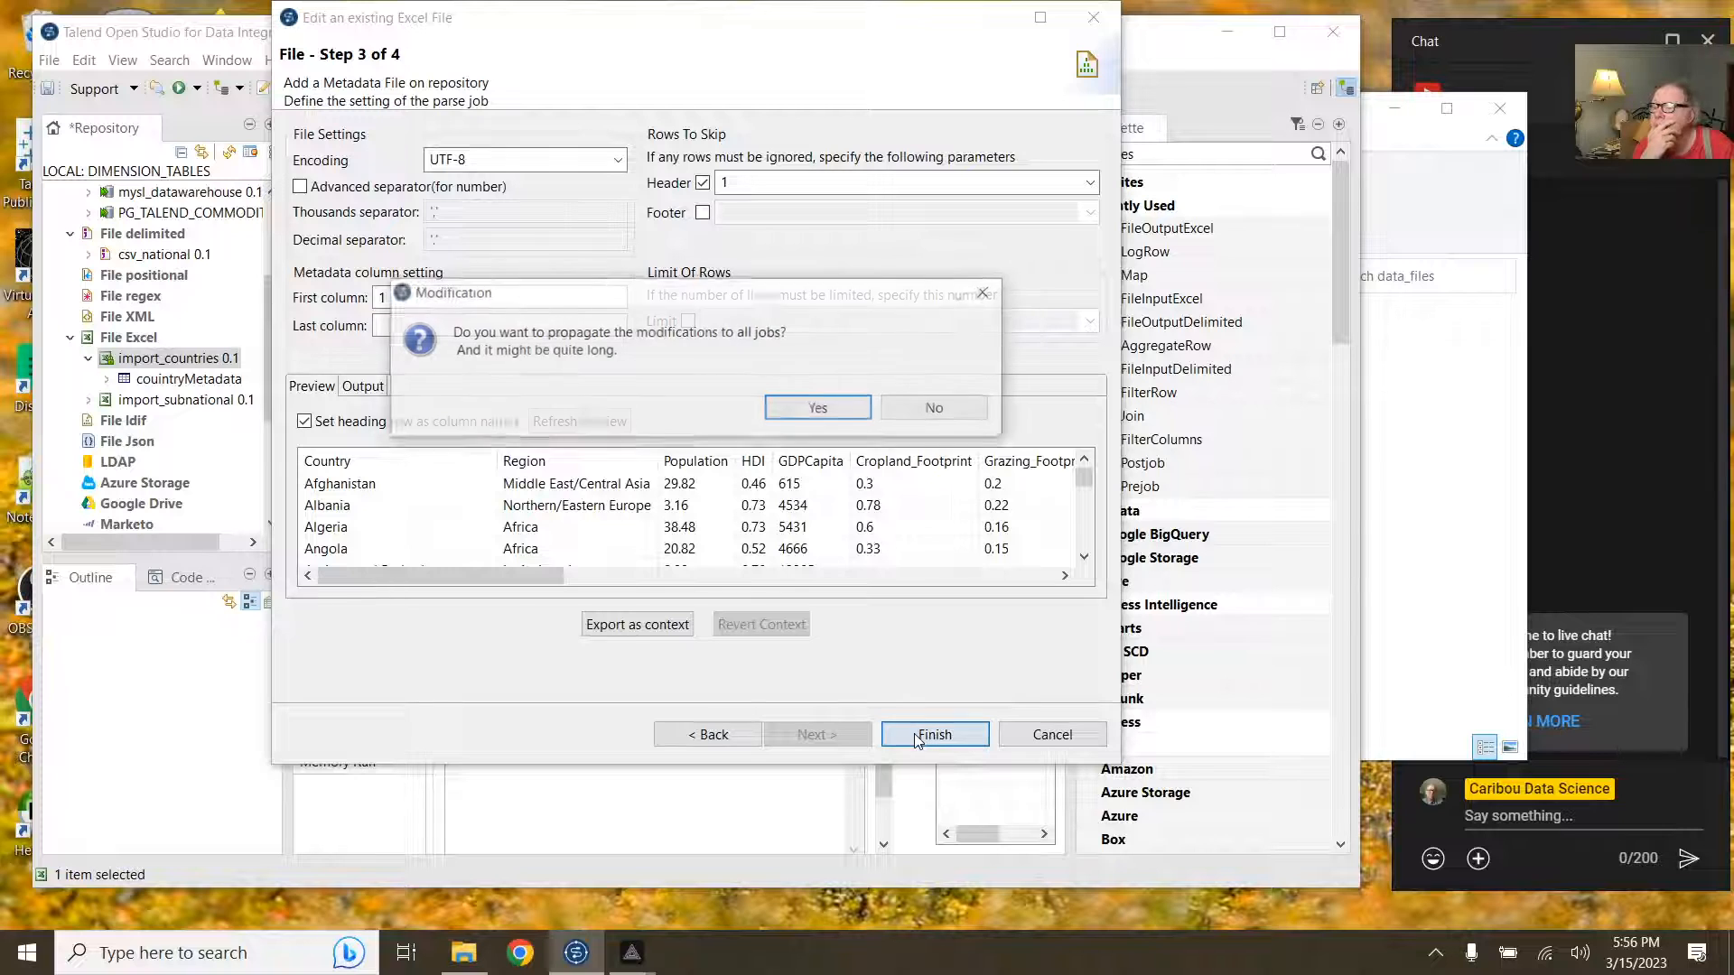
left_click(812, 411)
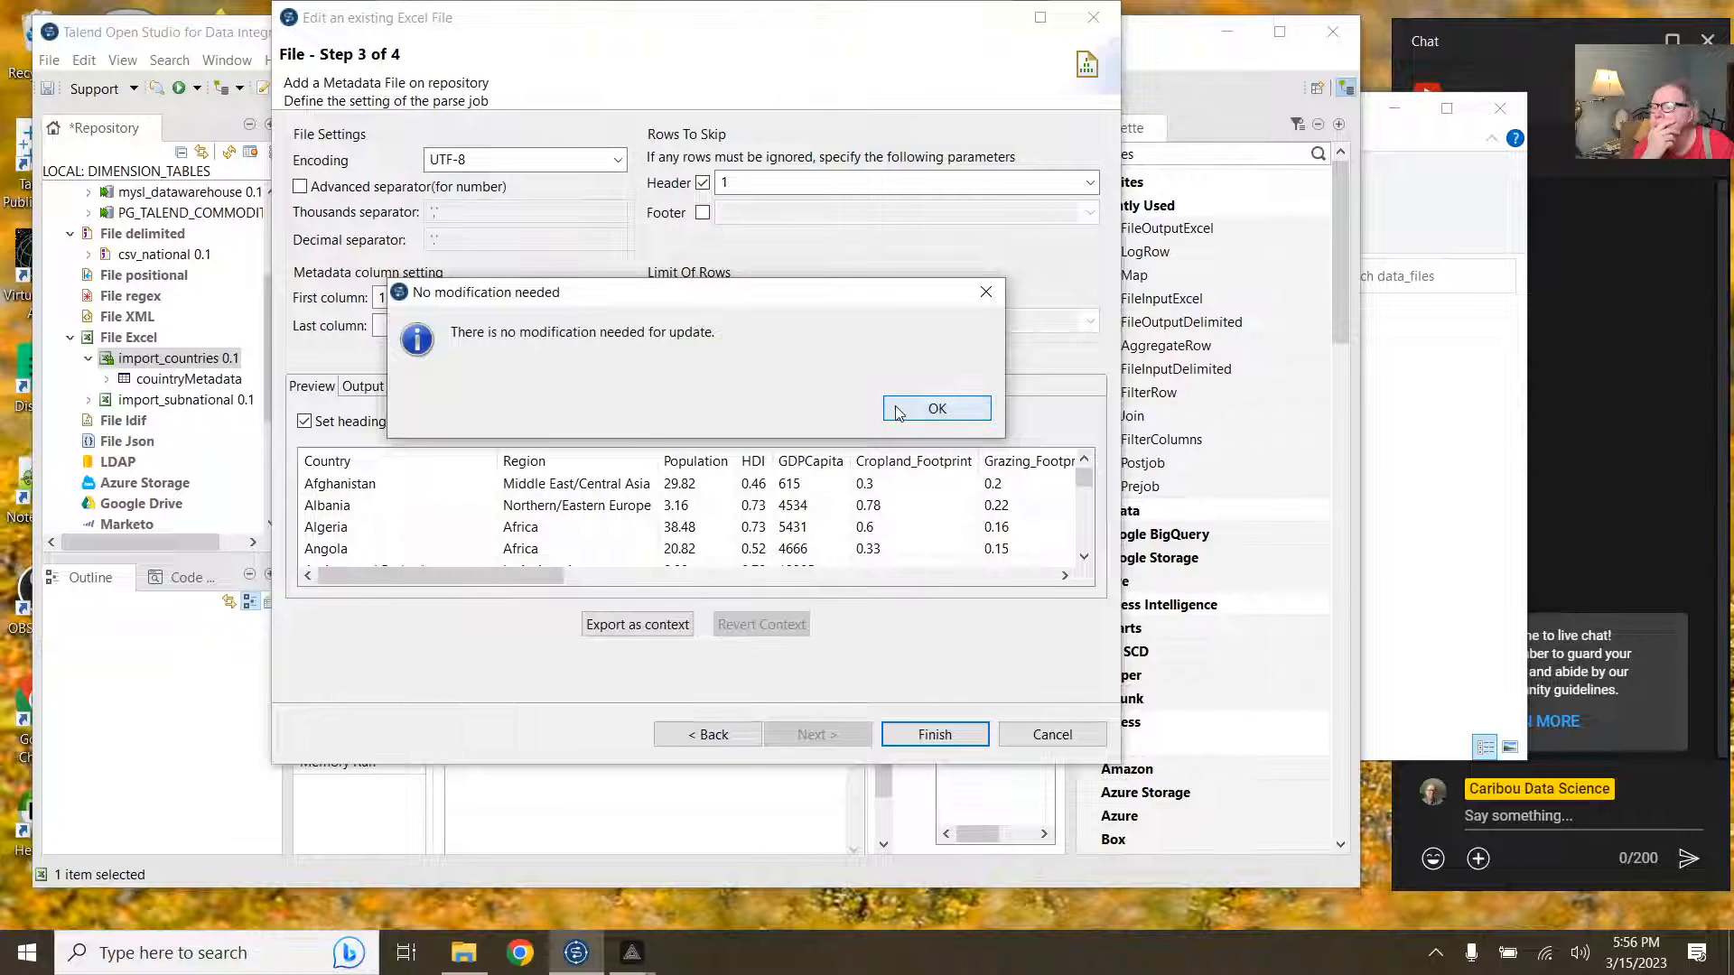
left_click(898, 412)
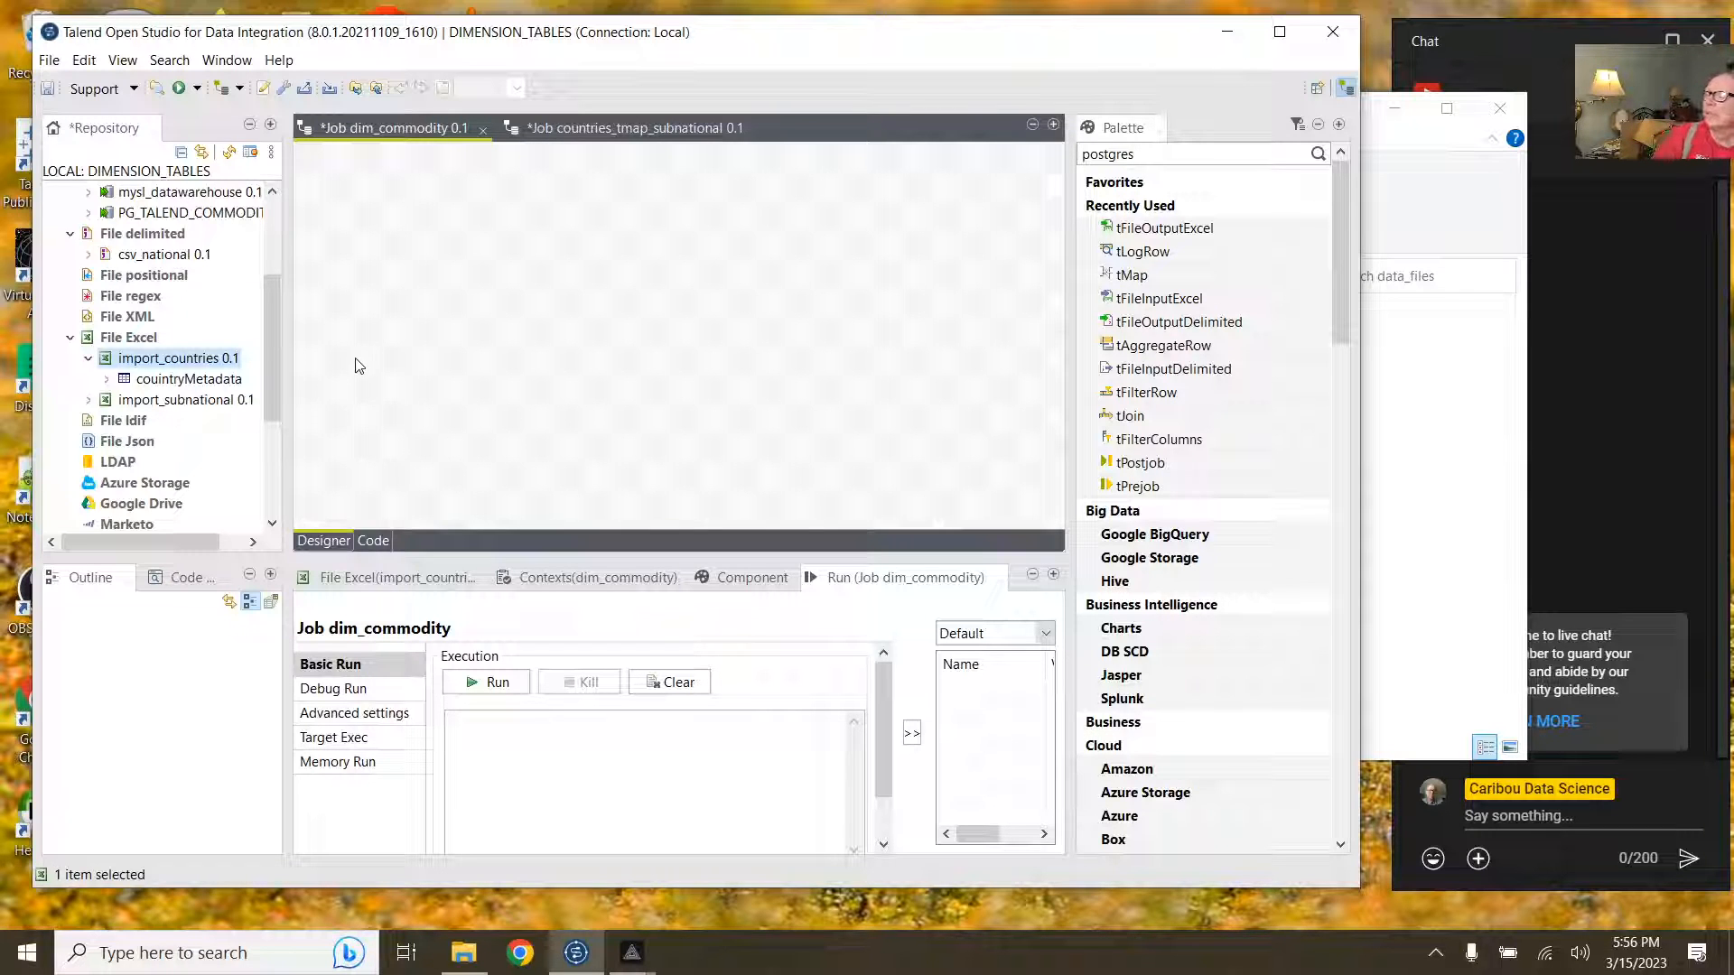
left_click(417, 131)
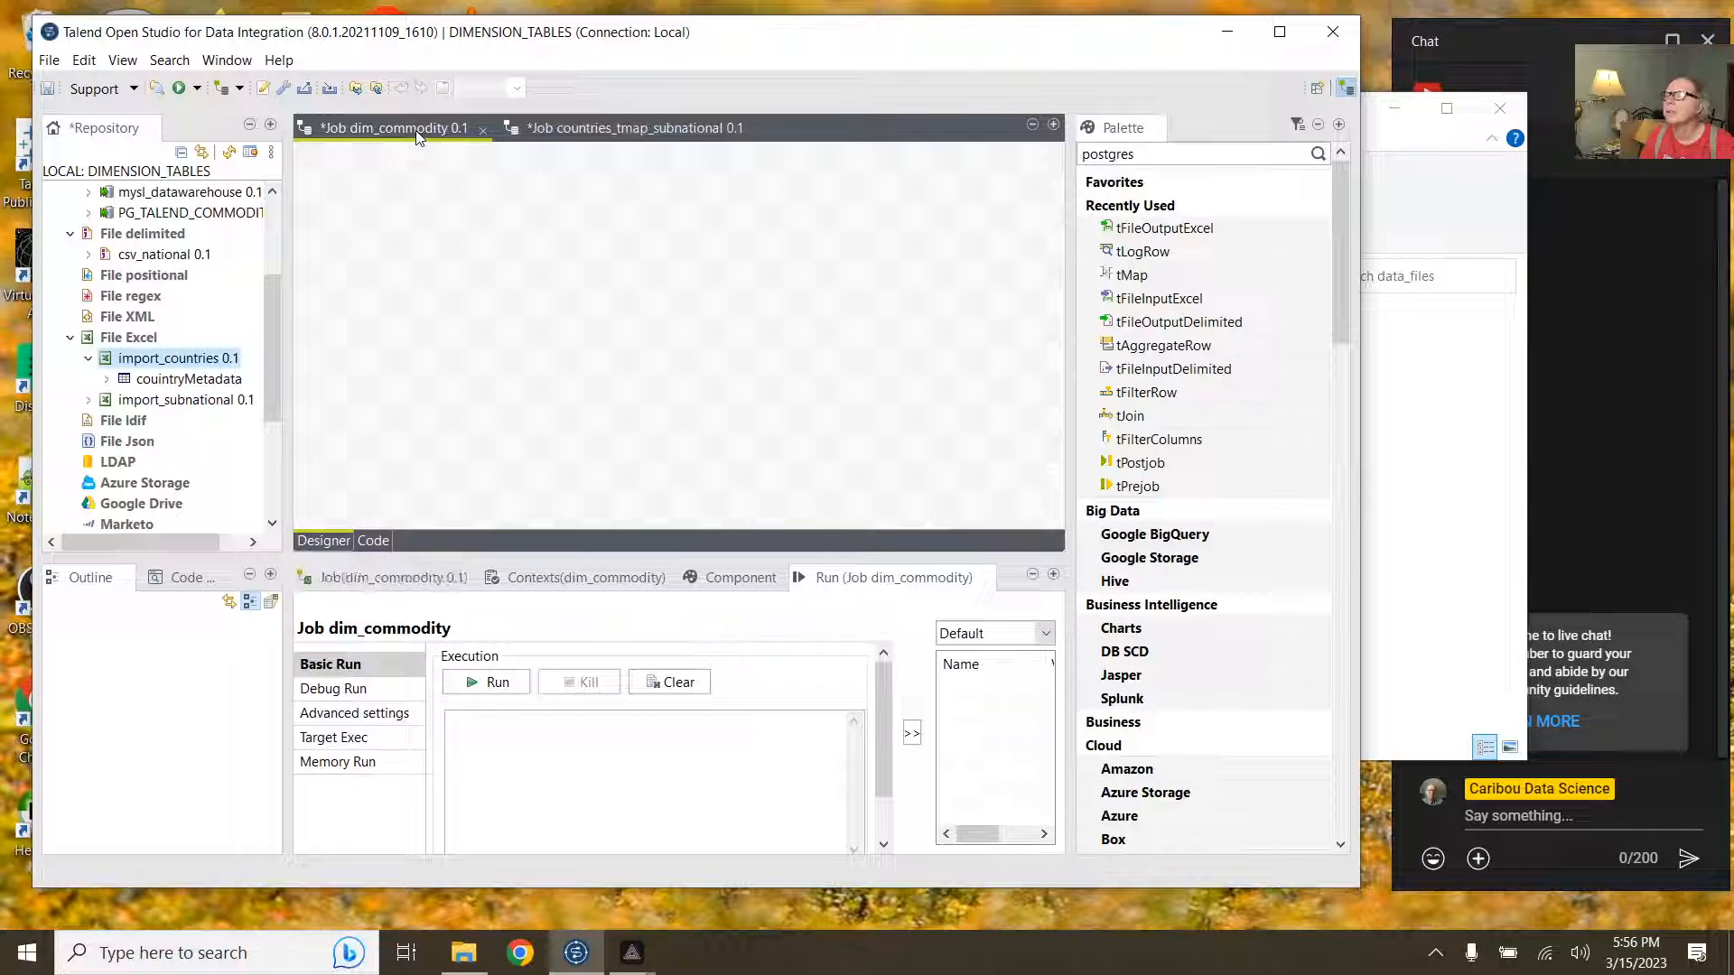
Step: Open the import_subnational schema from the repository to review it, then close it unchanged
left_click(611, 135)
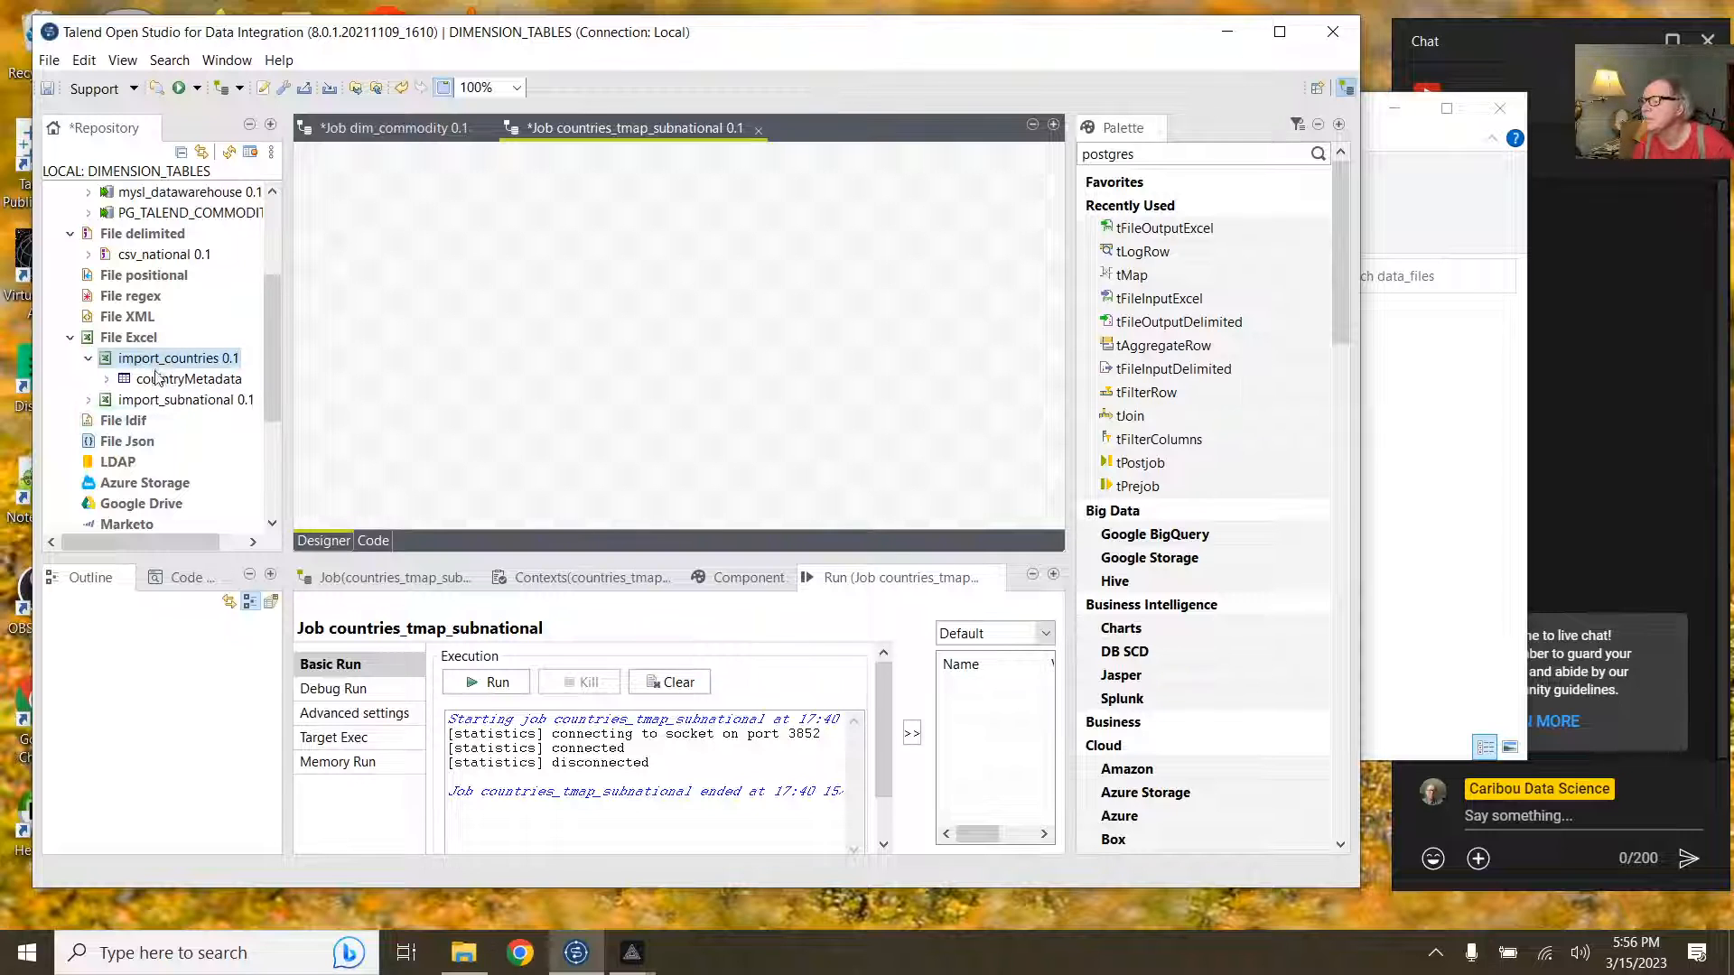
left_click(89, 401)
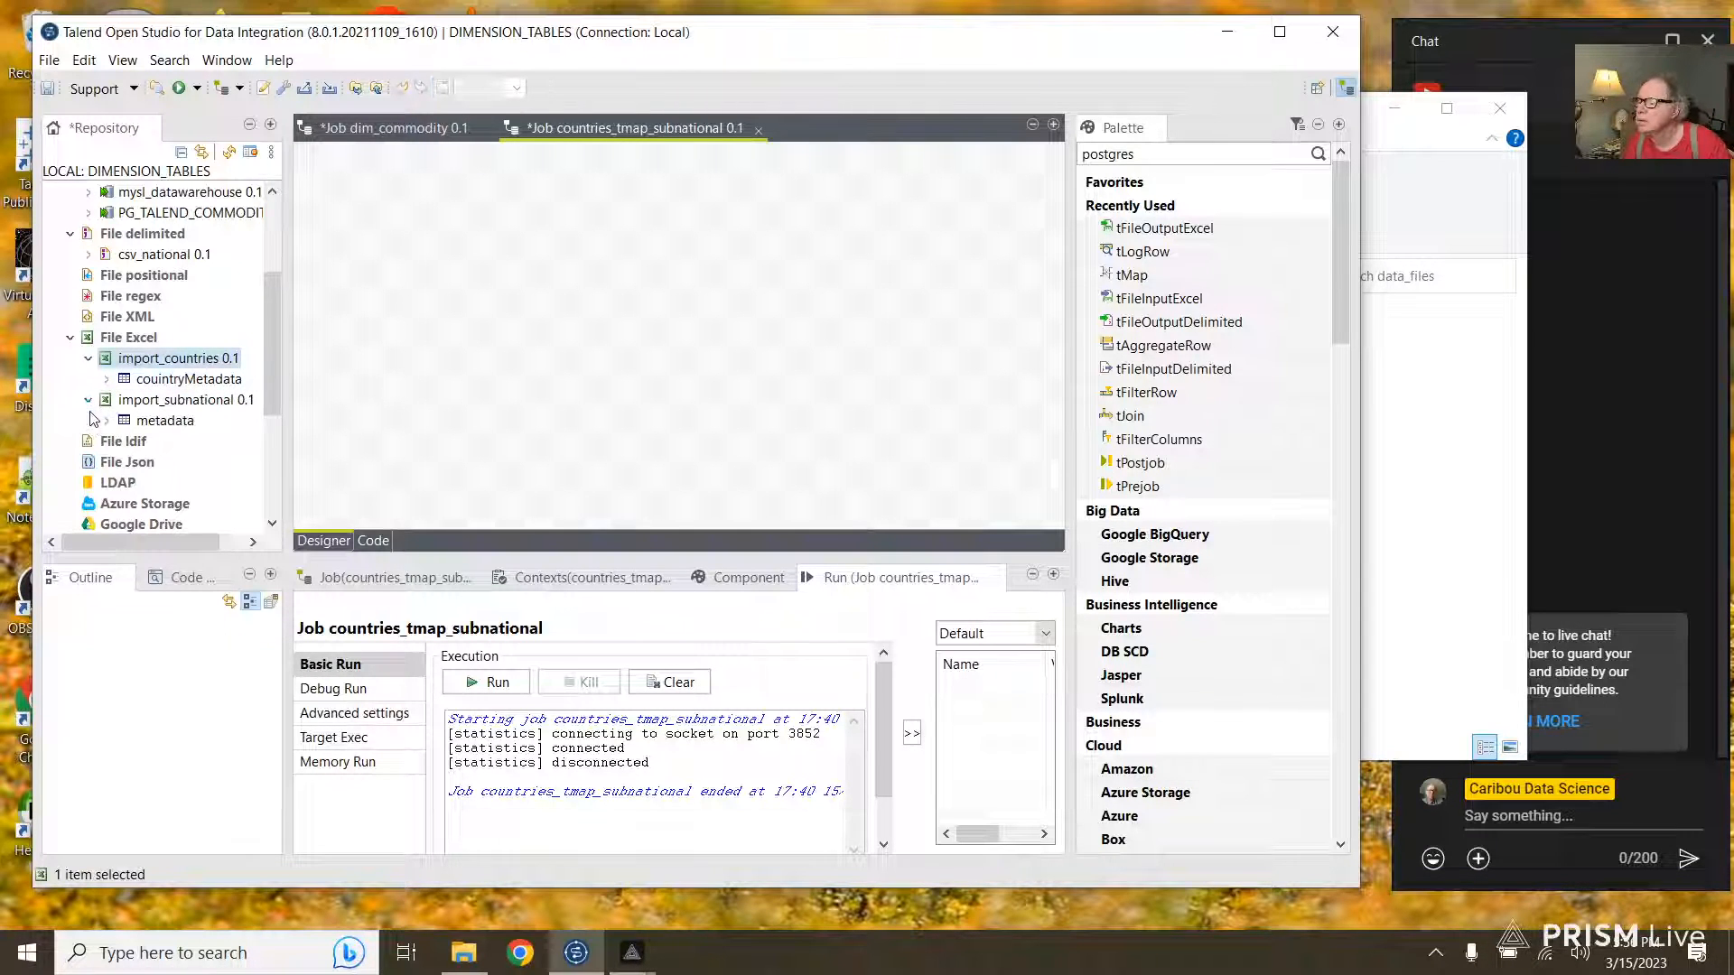
left_click(107, 421)
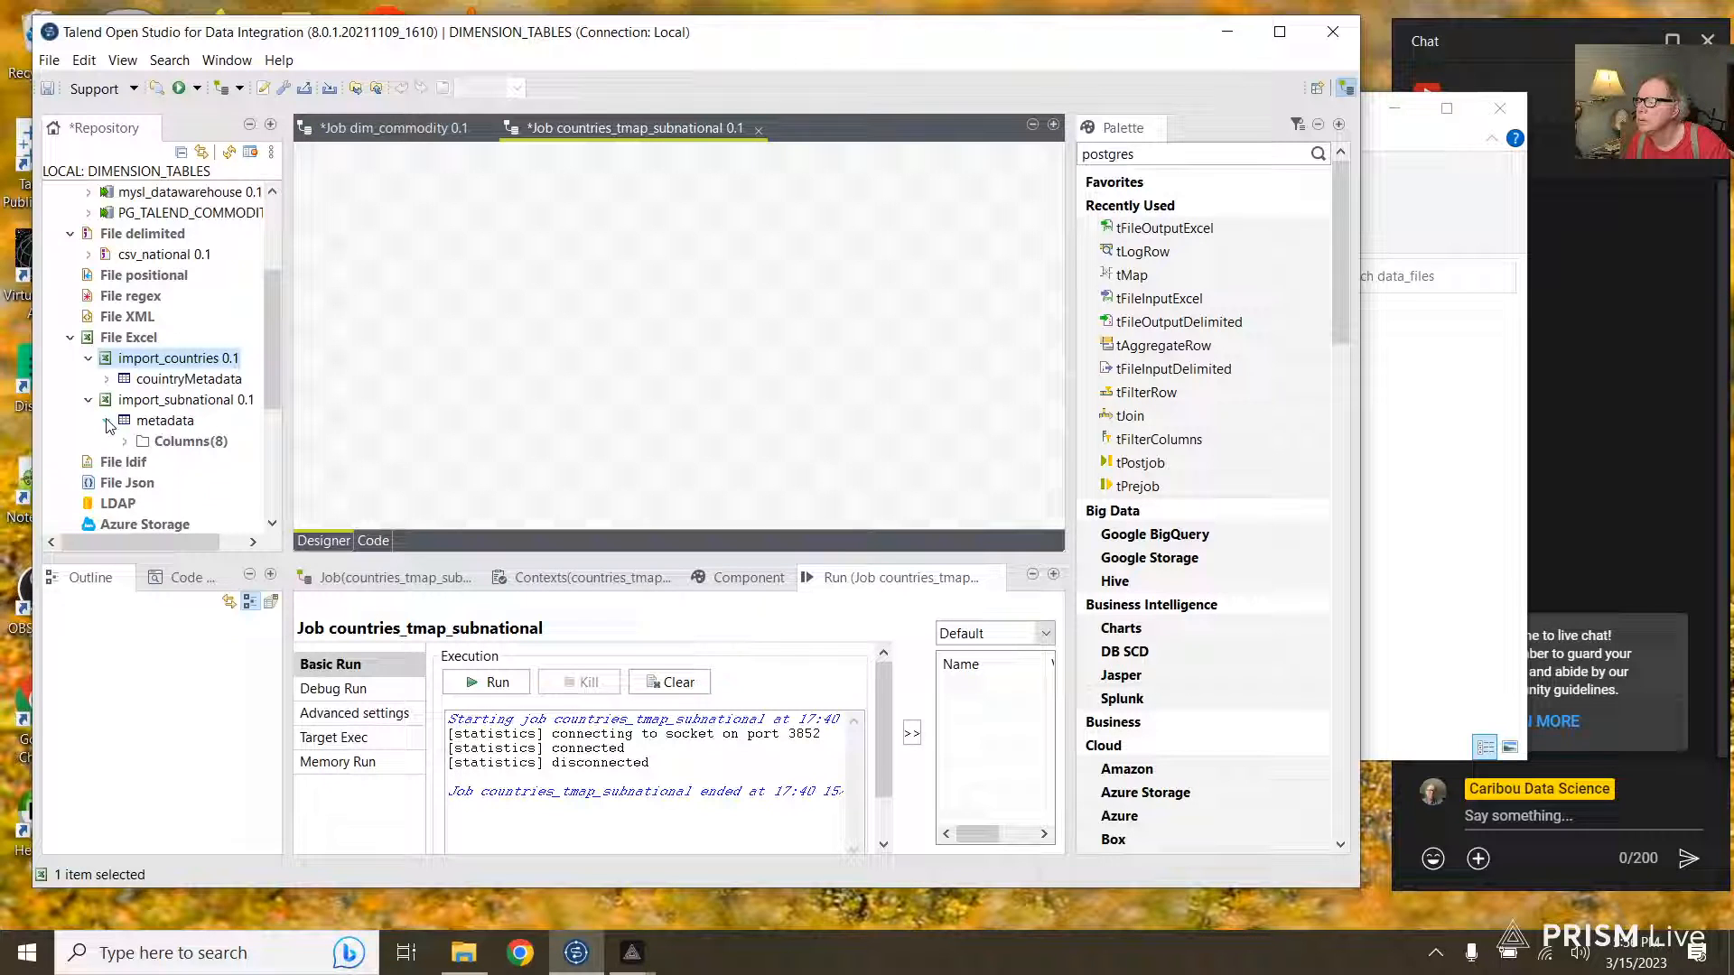
left_click(160, 440)
double_click(163, 421)
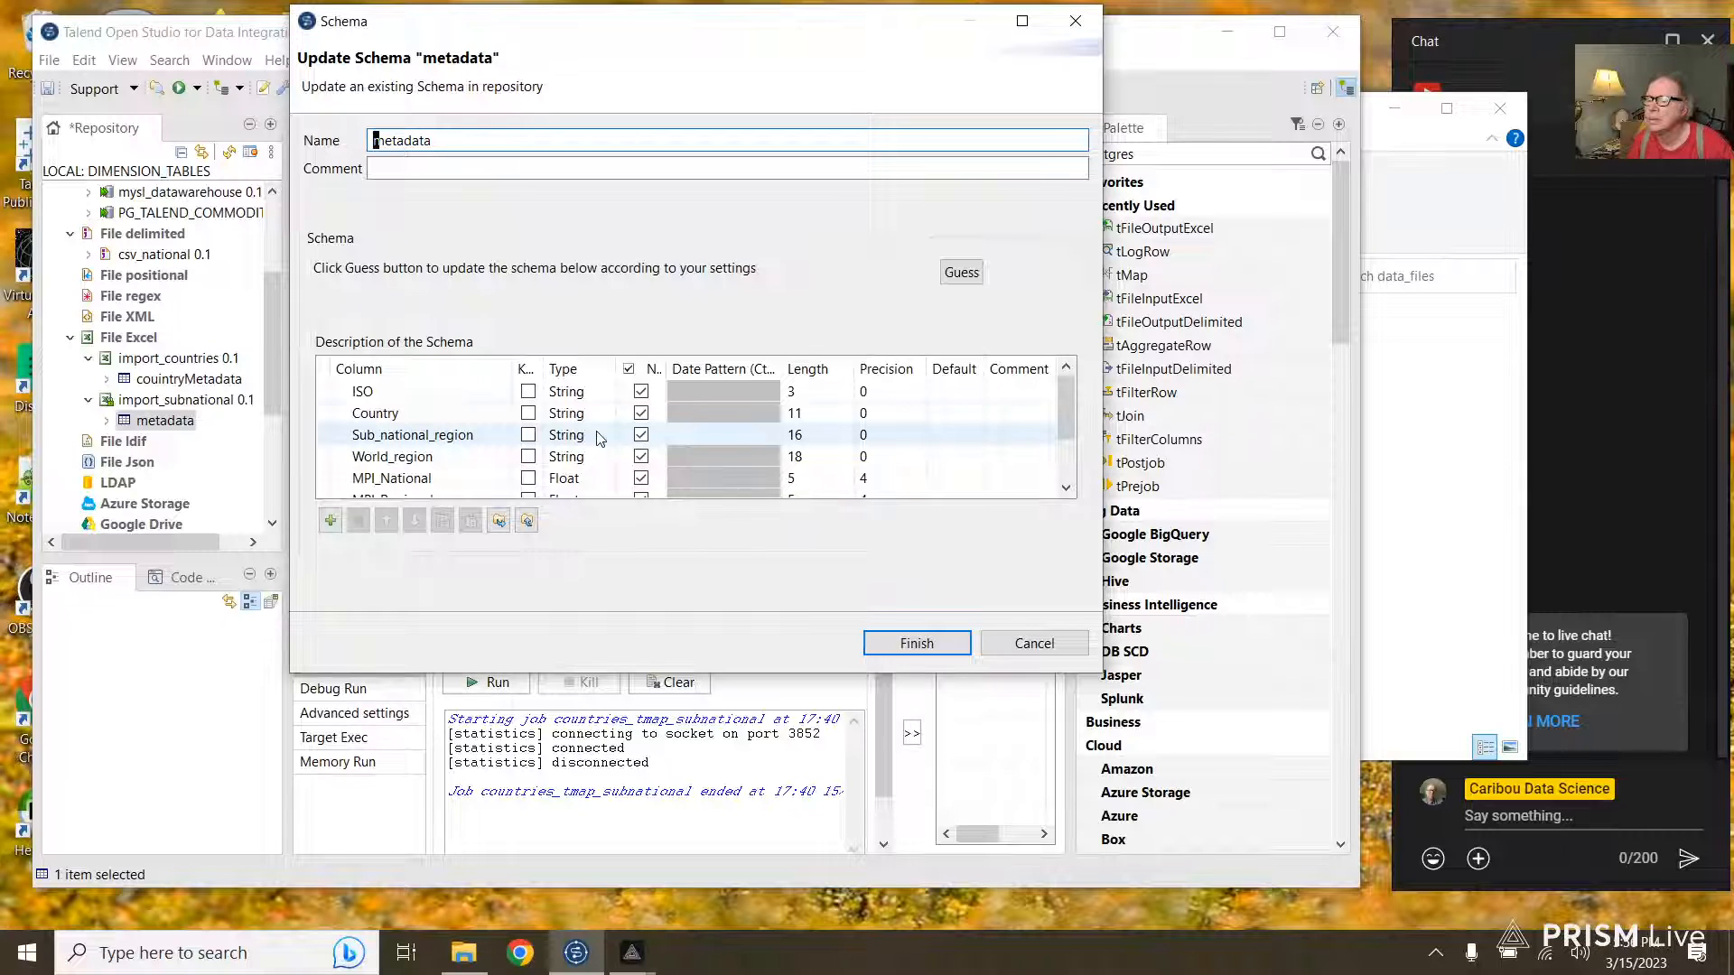
scroll(587, 447, "down", 3)
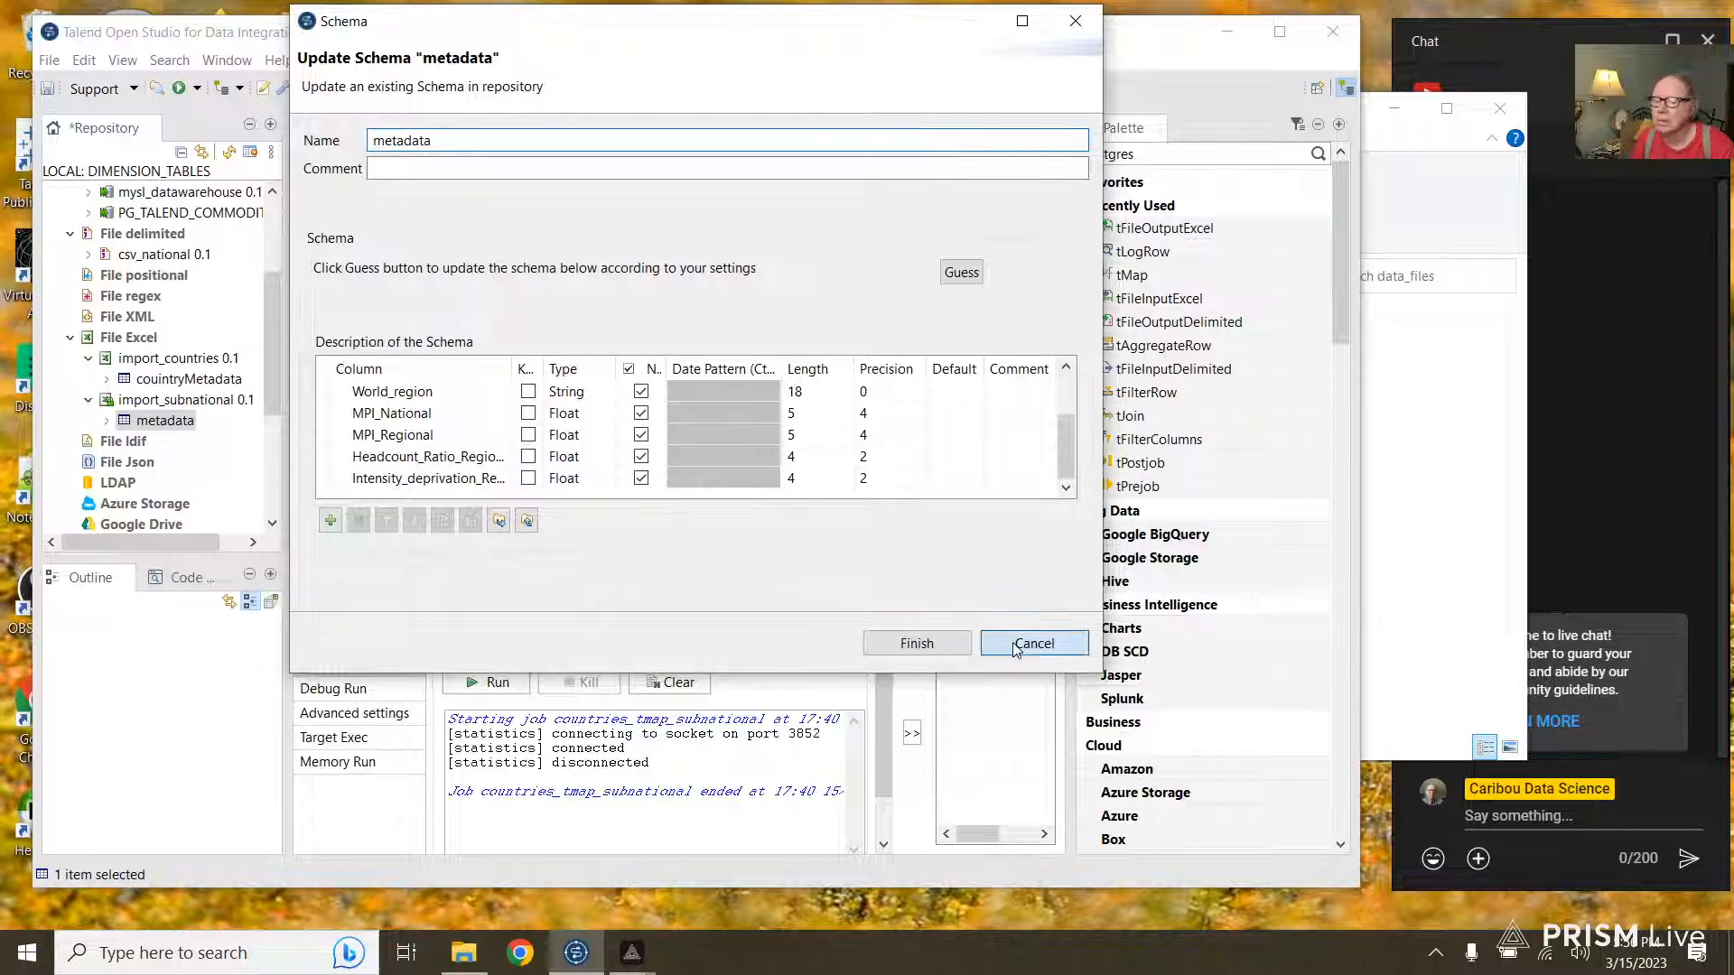
left_click(1030, 642)
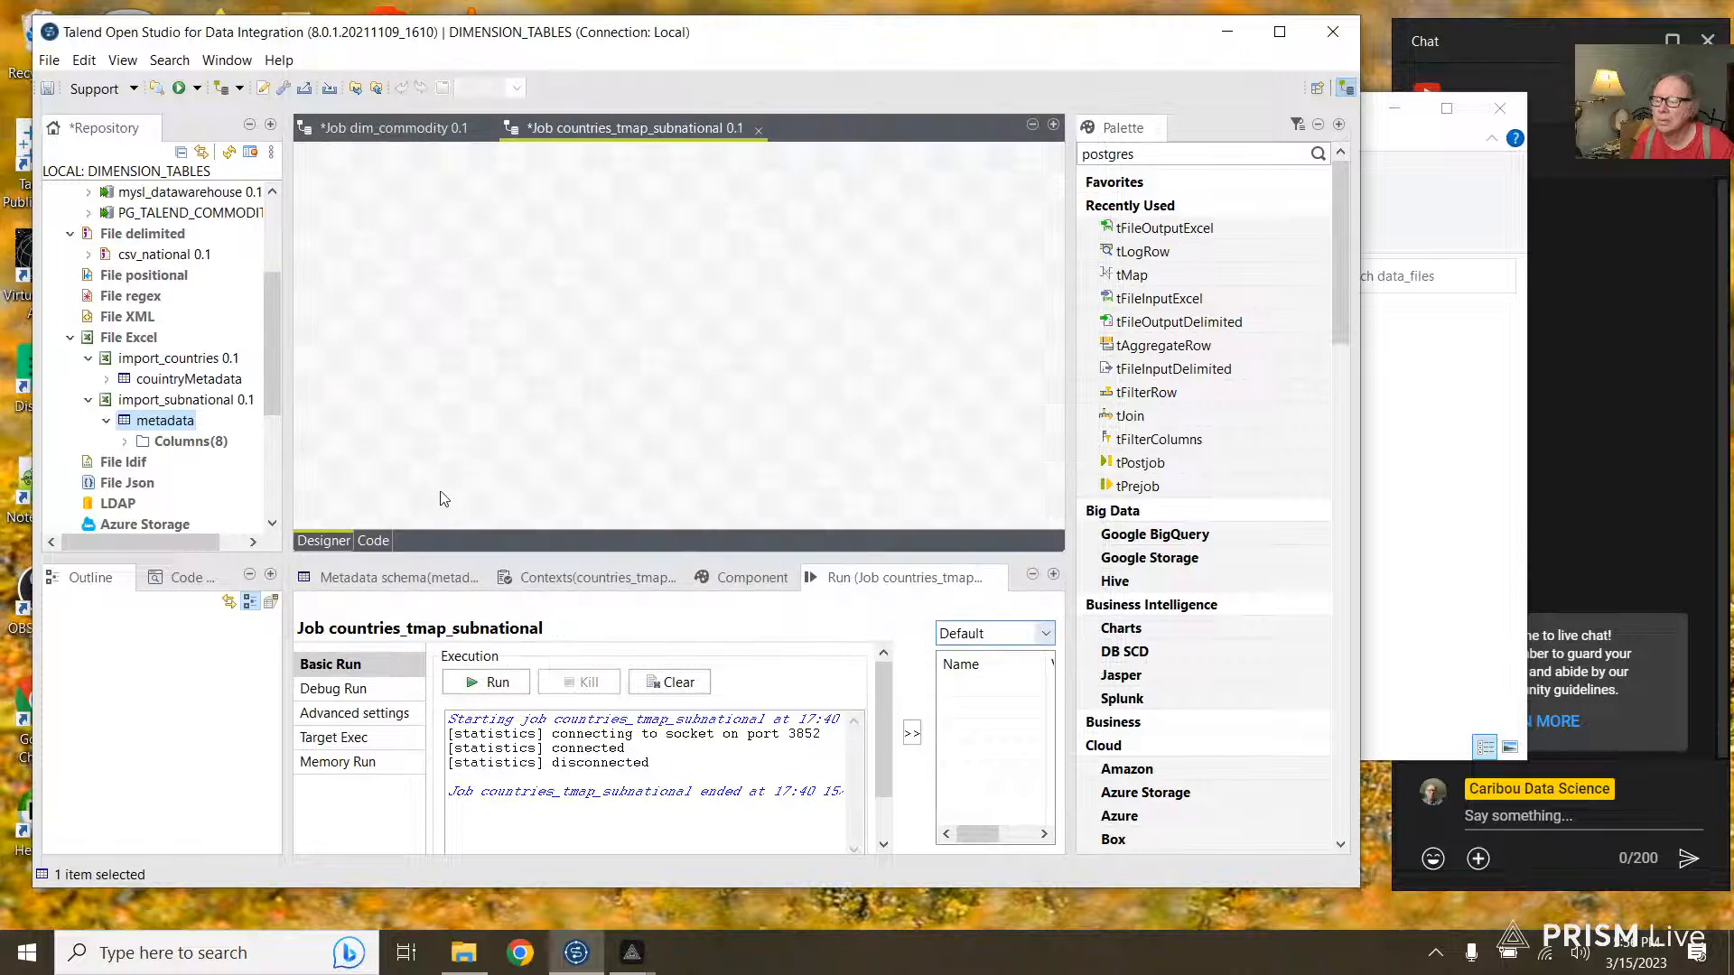
Step: Open the couintryMetadata schema and change GDPCapita and HDI types to Long
double_click(202, 381)
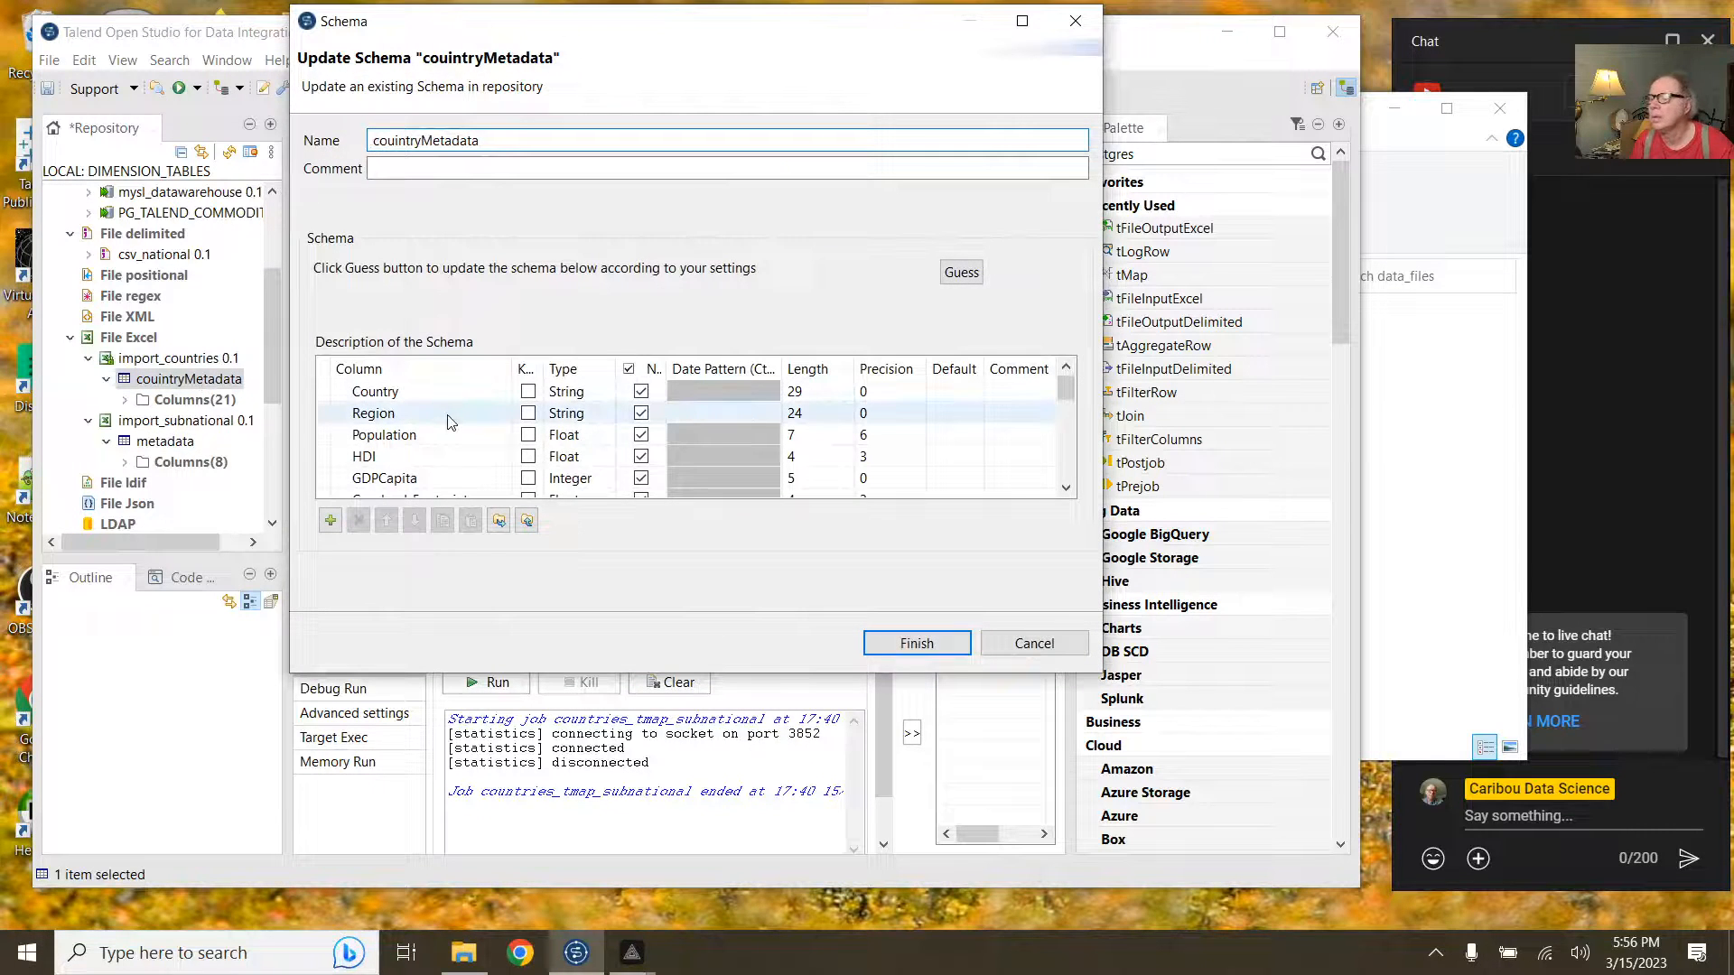
scroll(542, 433, "down", 2)
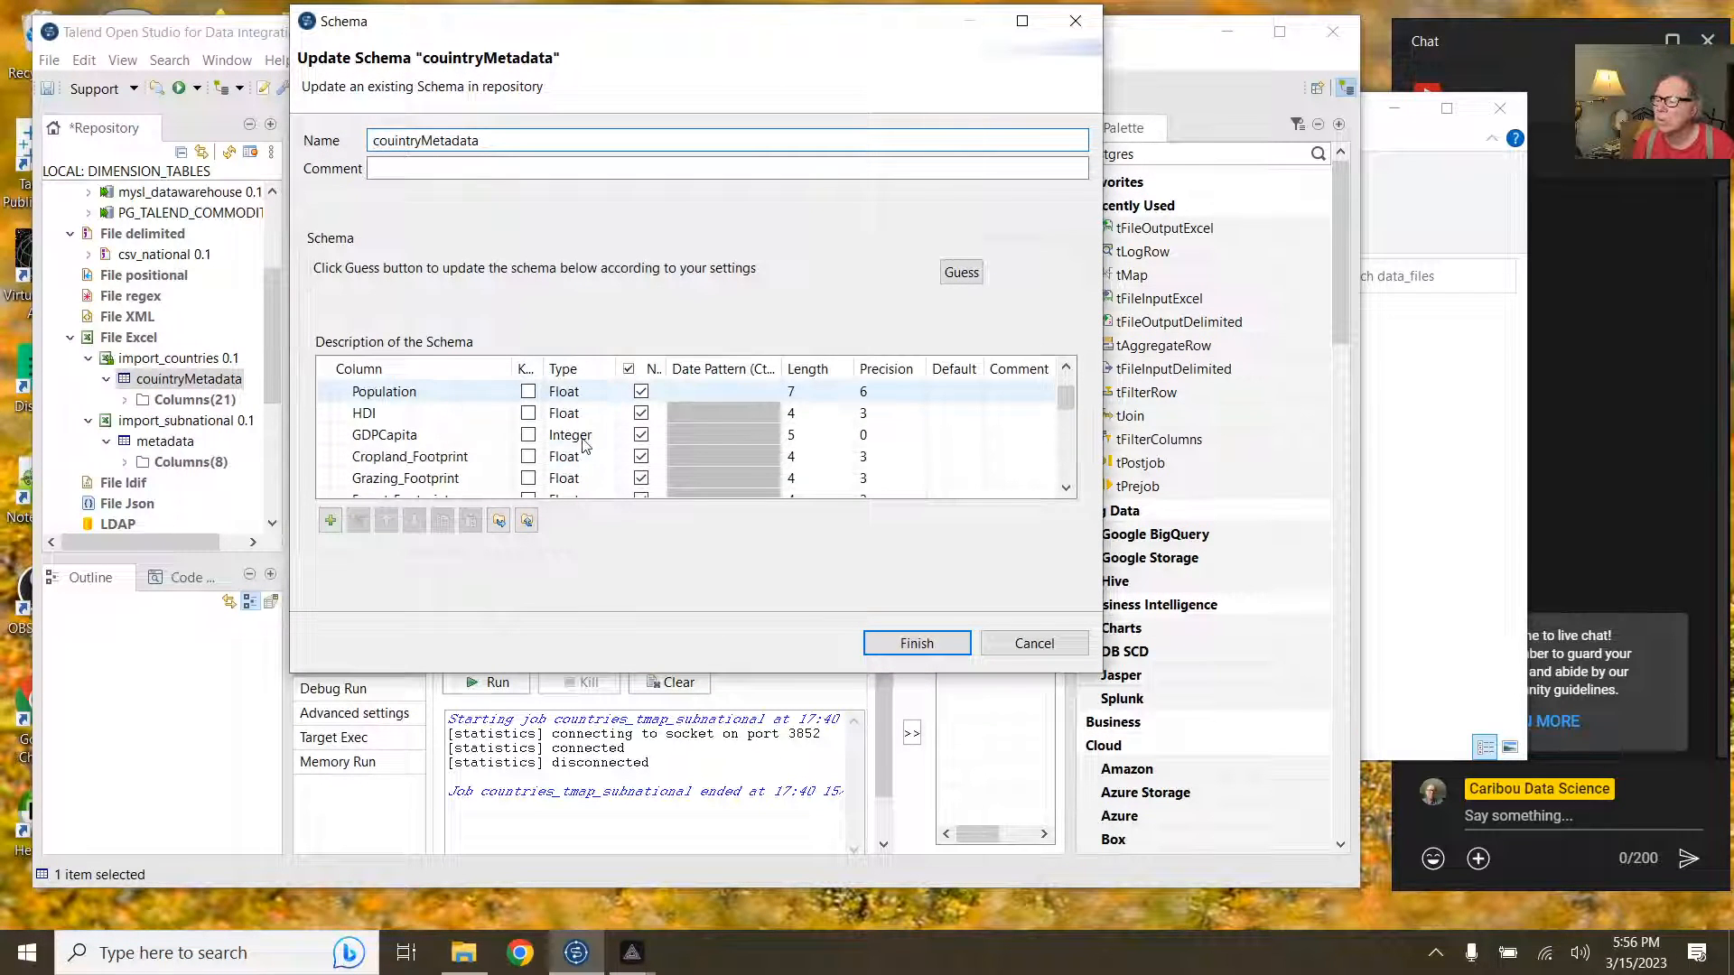
scroll(584, 444, "up", 1)
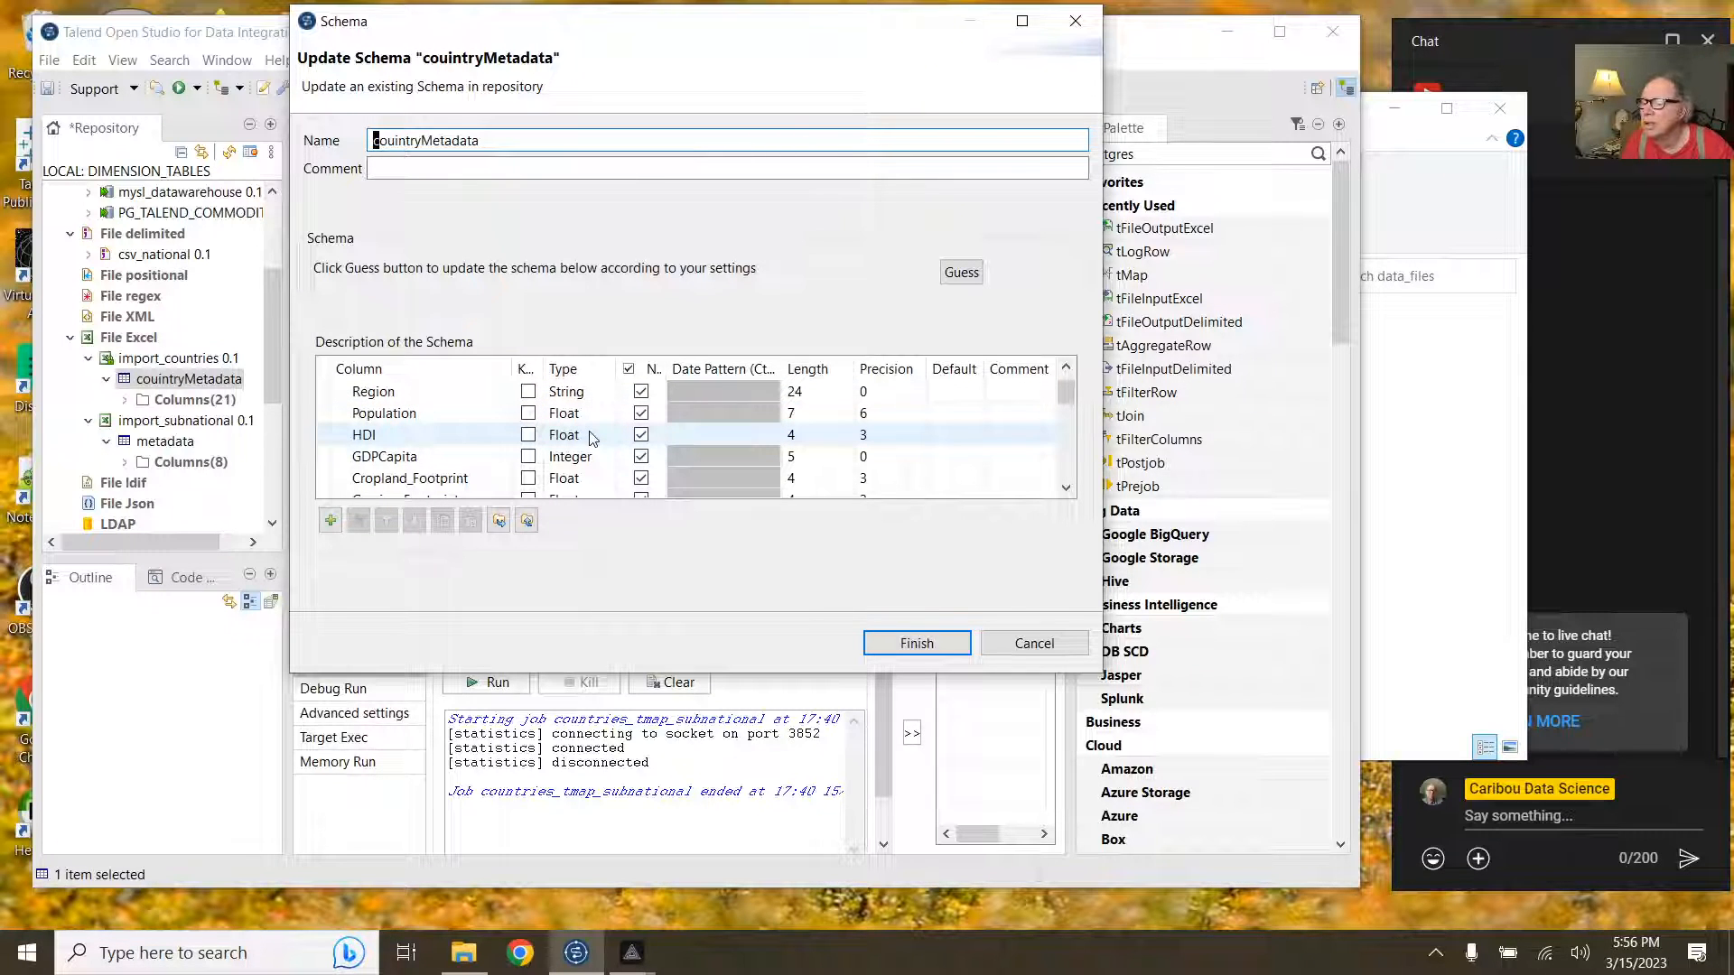
scroll(591, 439, "down", 1)
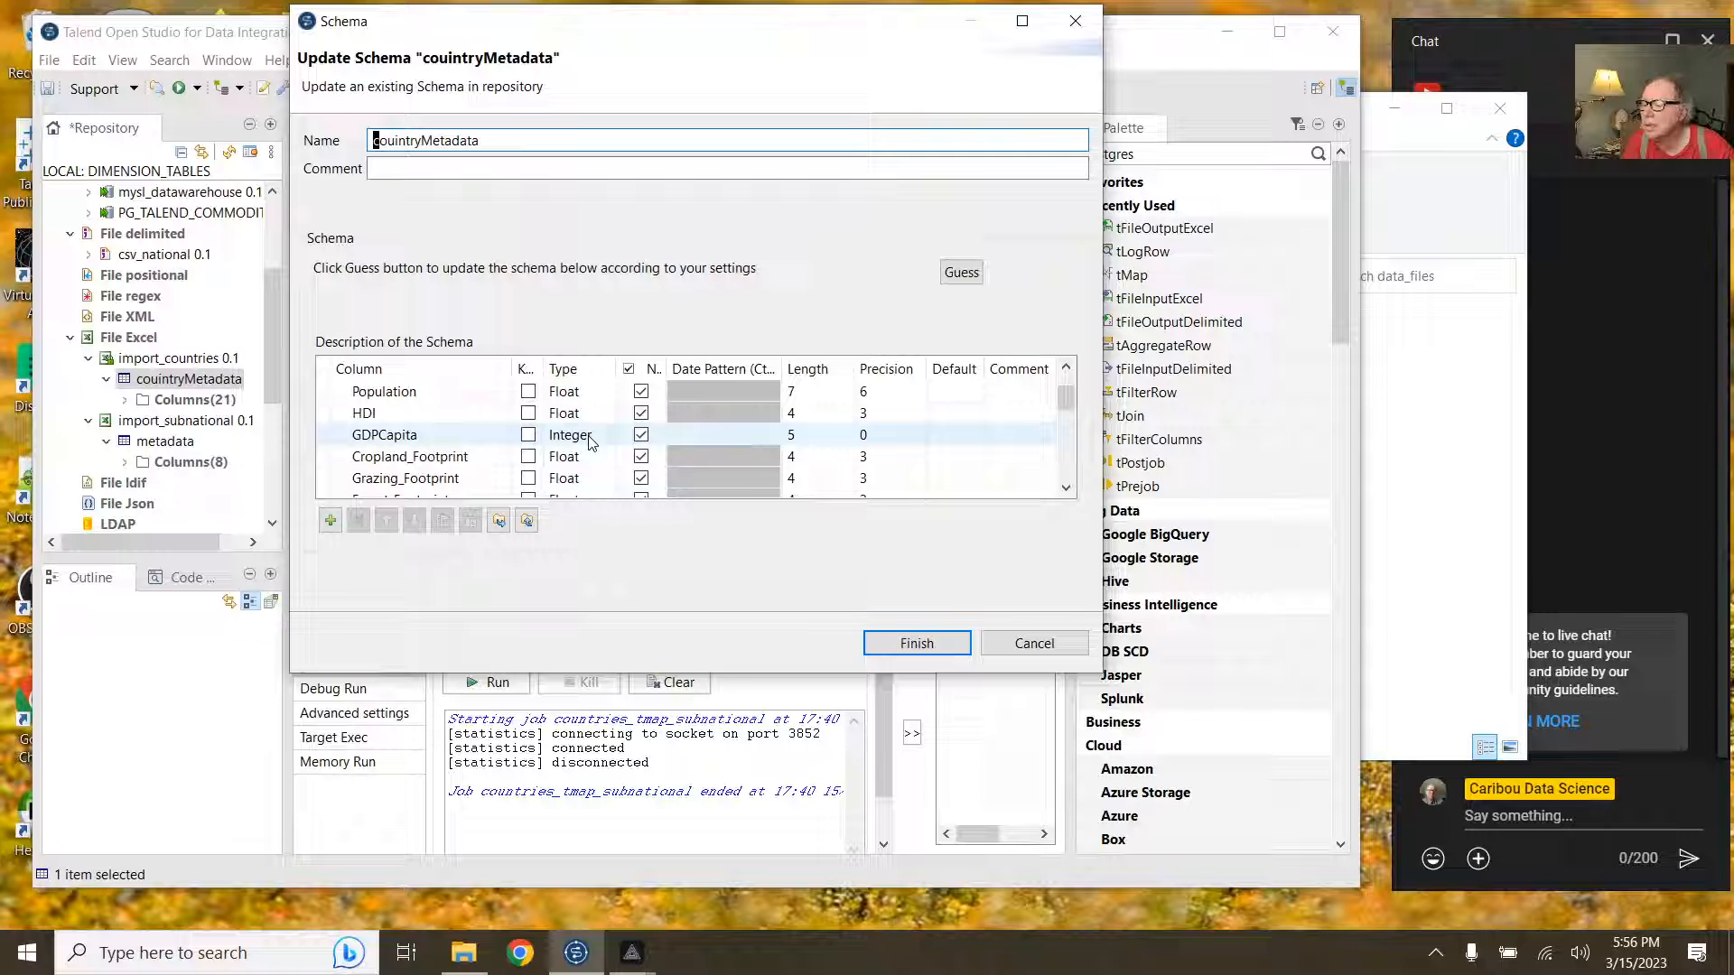
left_click(591, 437)
left_click(591, 437)
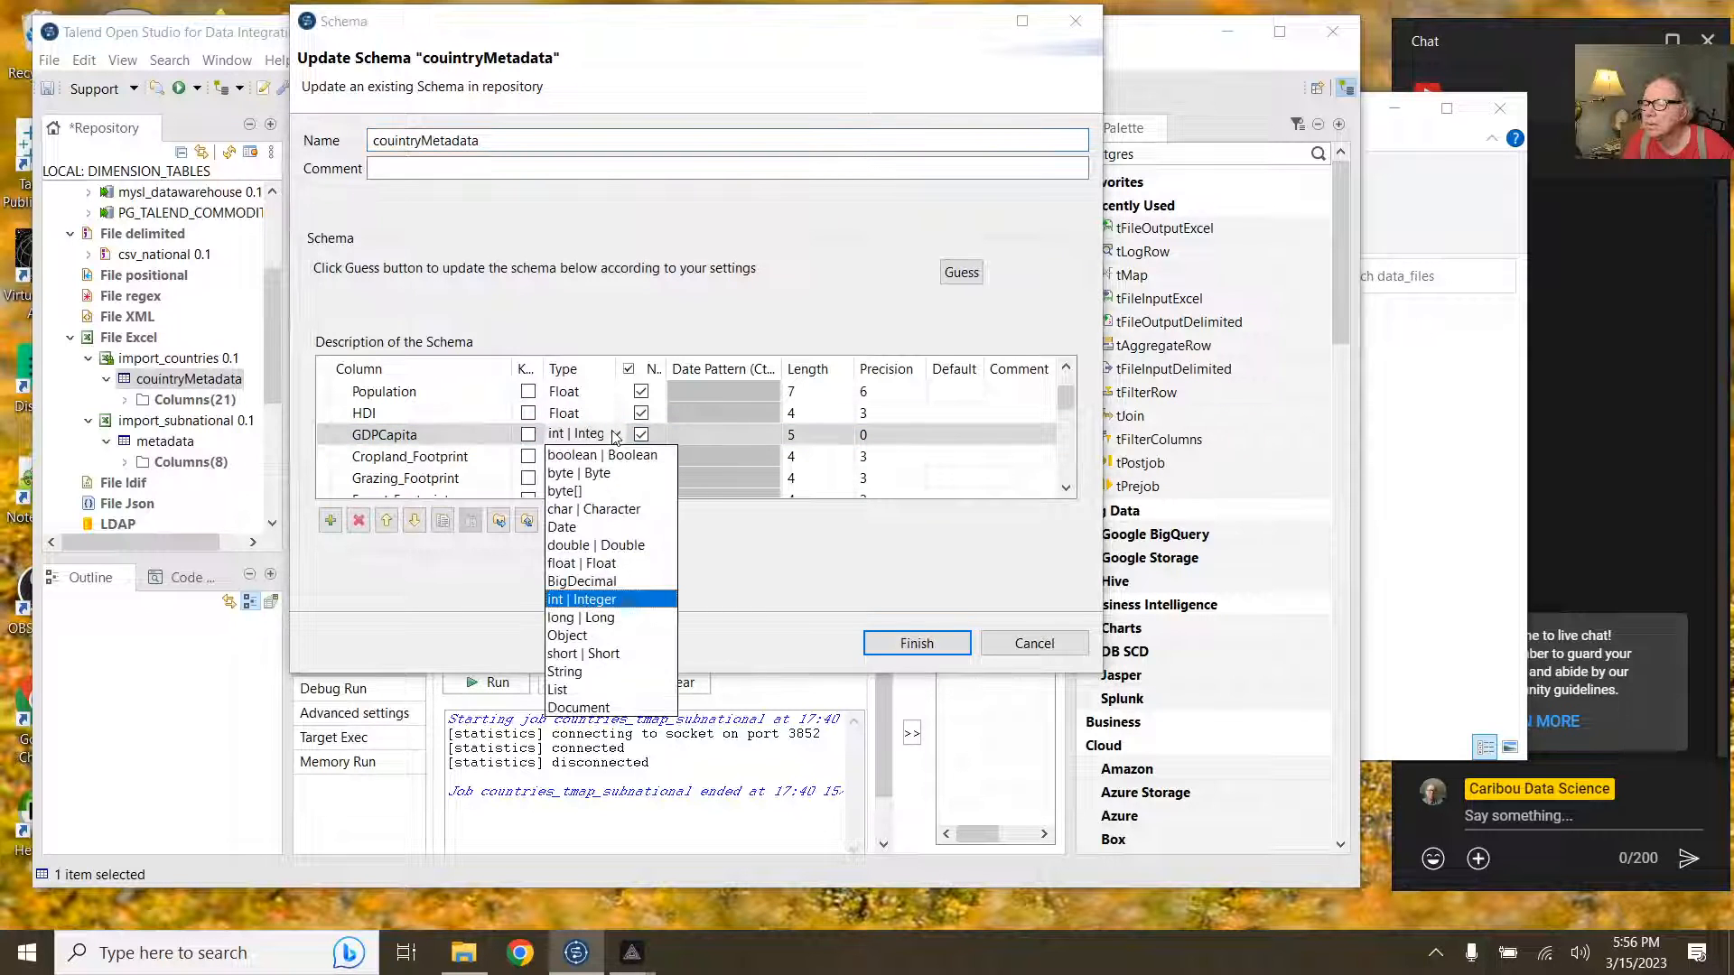
left_click(591, 620)
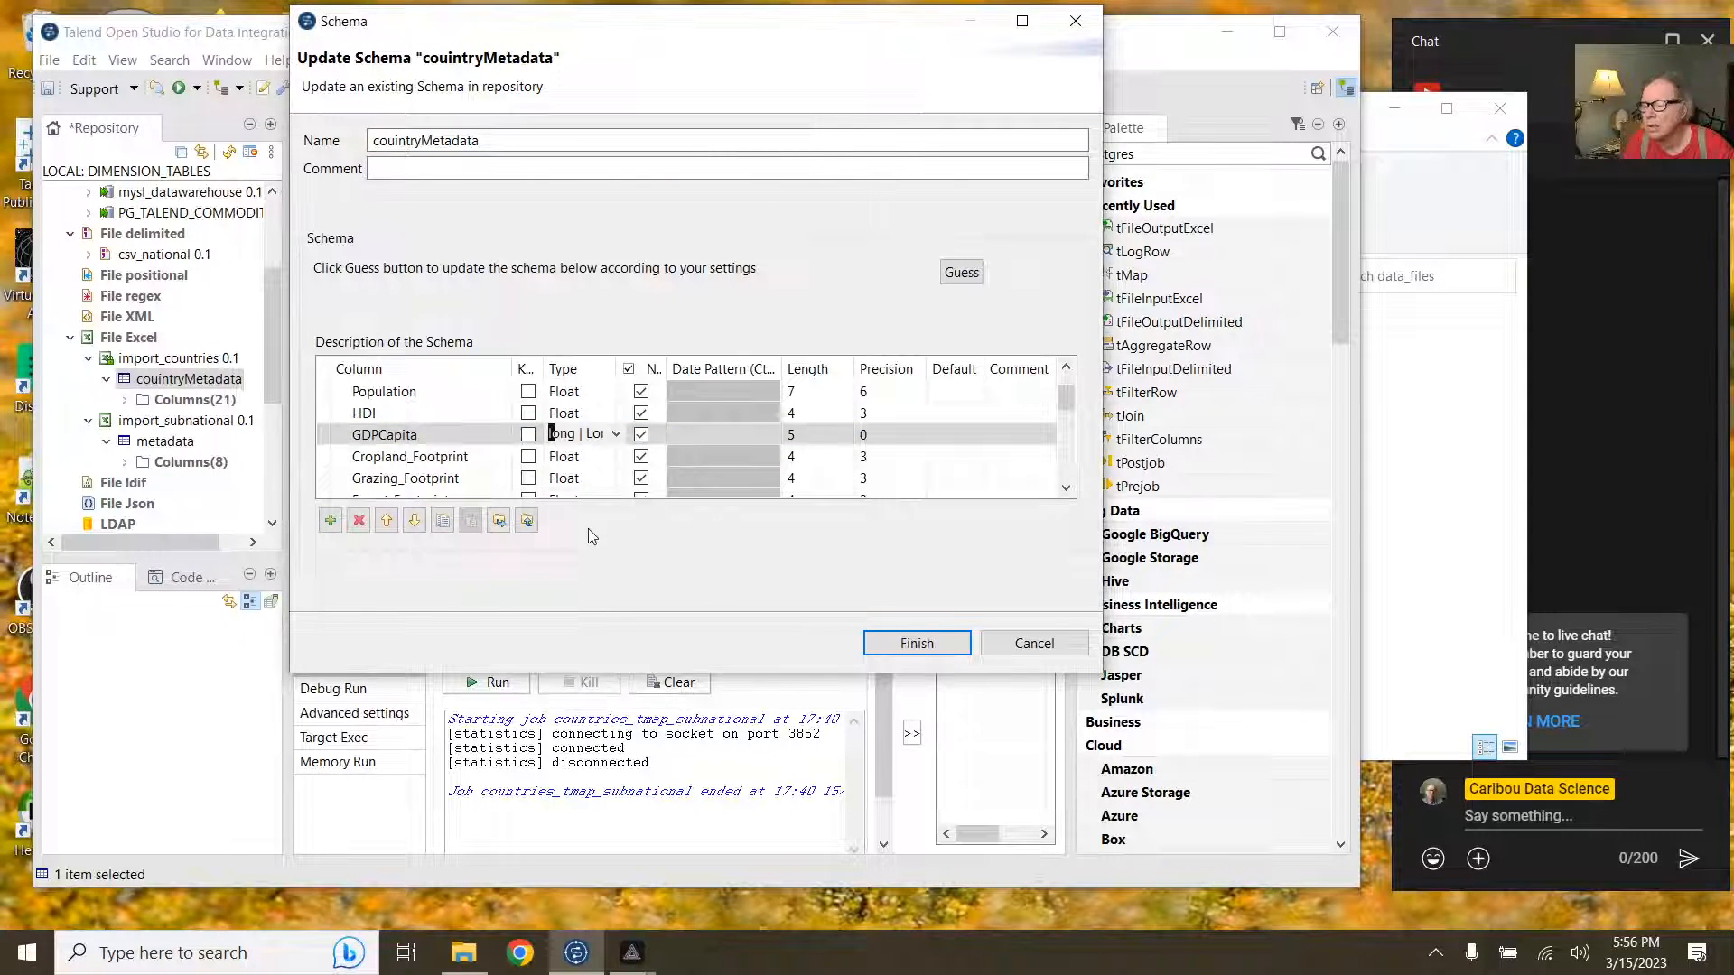
left_click(585, 416)
left_click(617, 413)
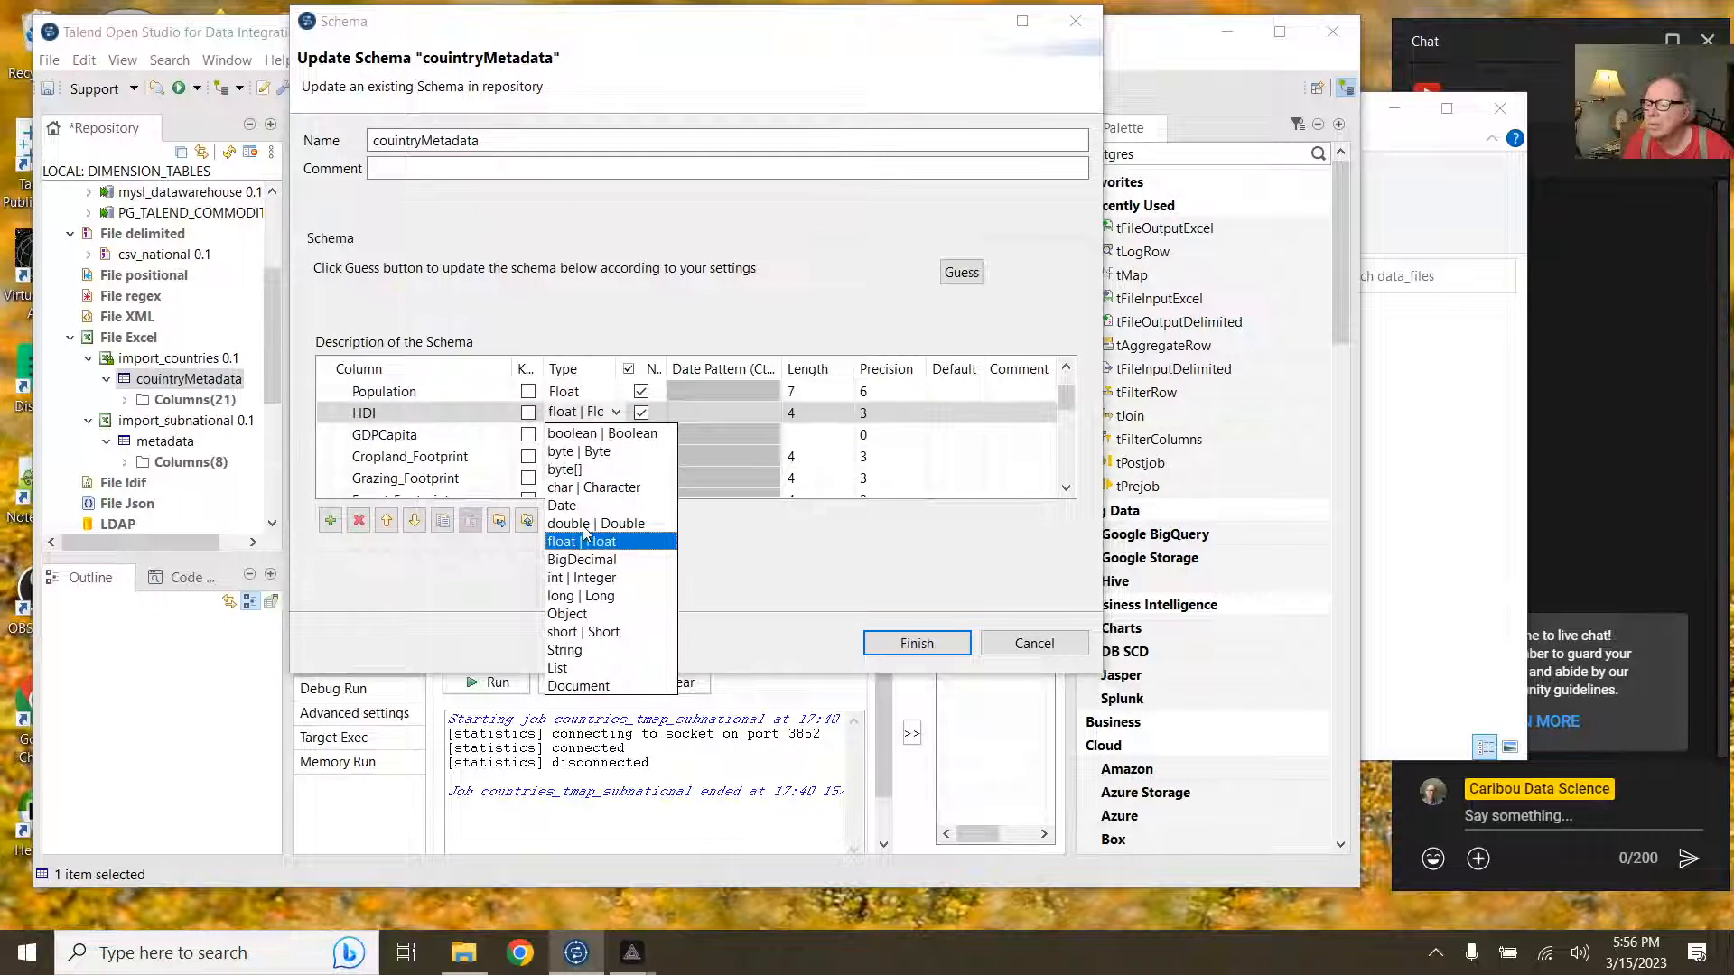
left_click(577, 596)
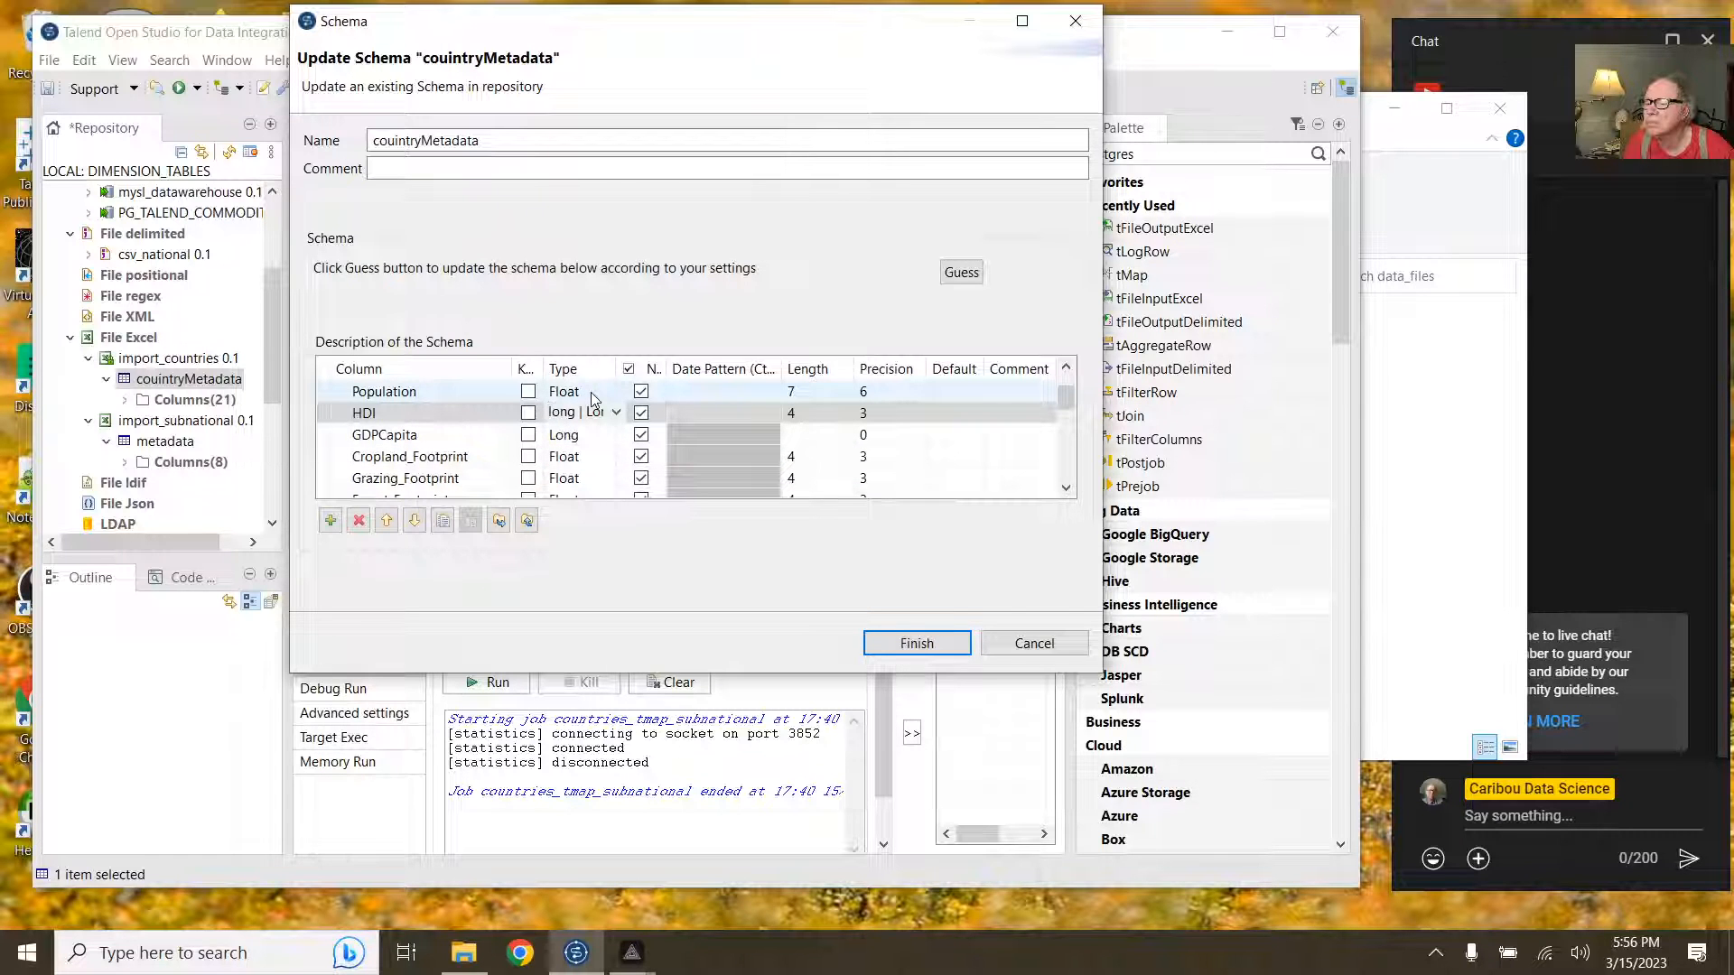
left_click(511, 415)
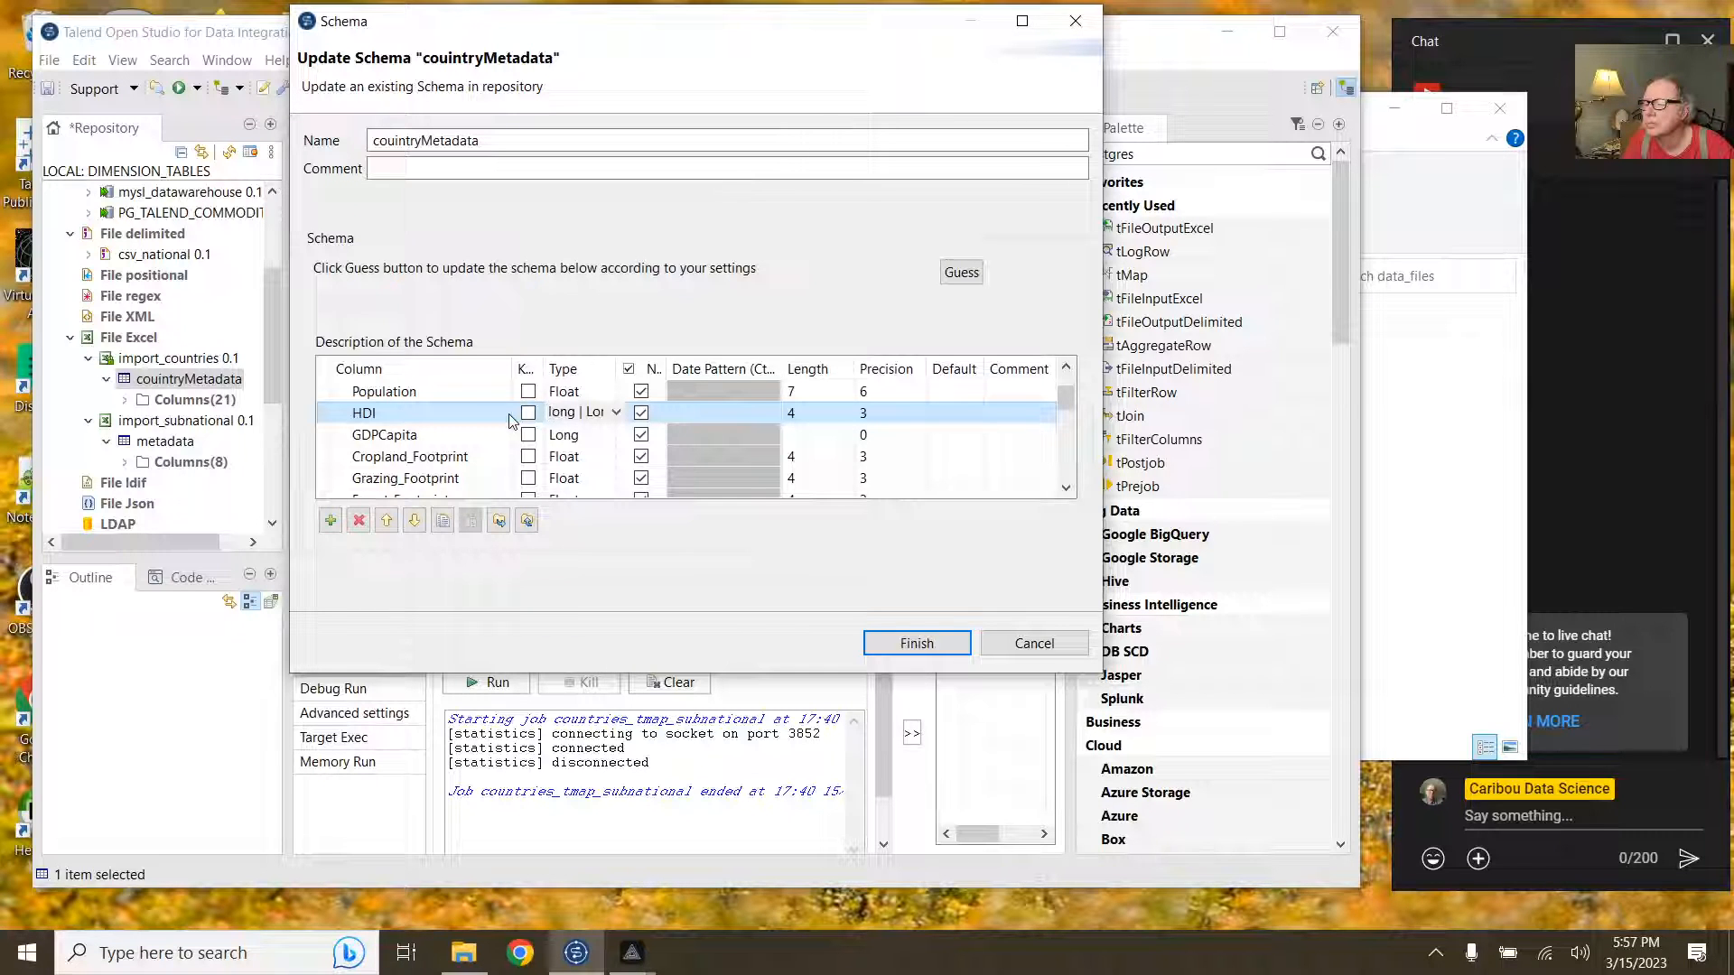
Step: Set HDI and GDPCapita to Float, save the schema, and propagate to jobs
scroll(510, 420, "up", 1)
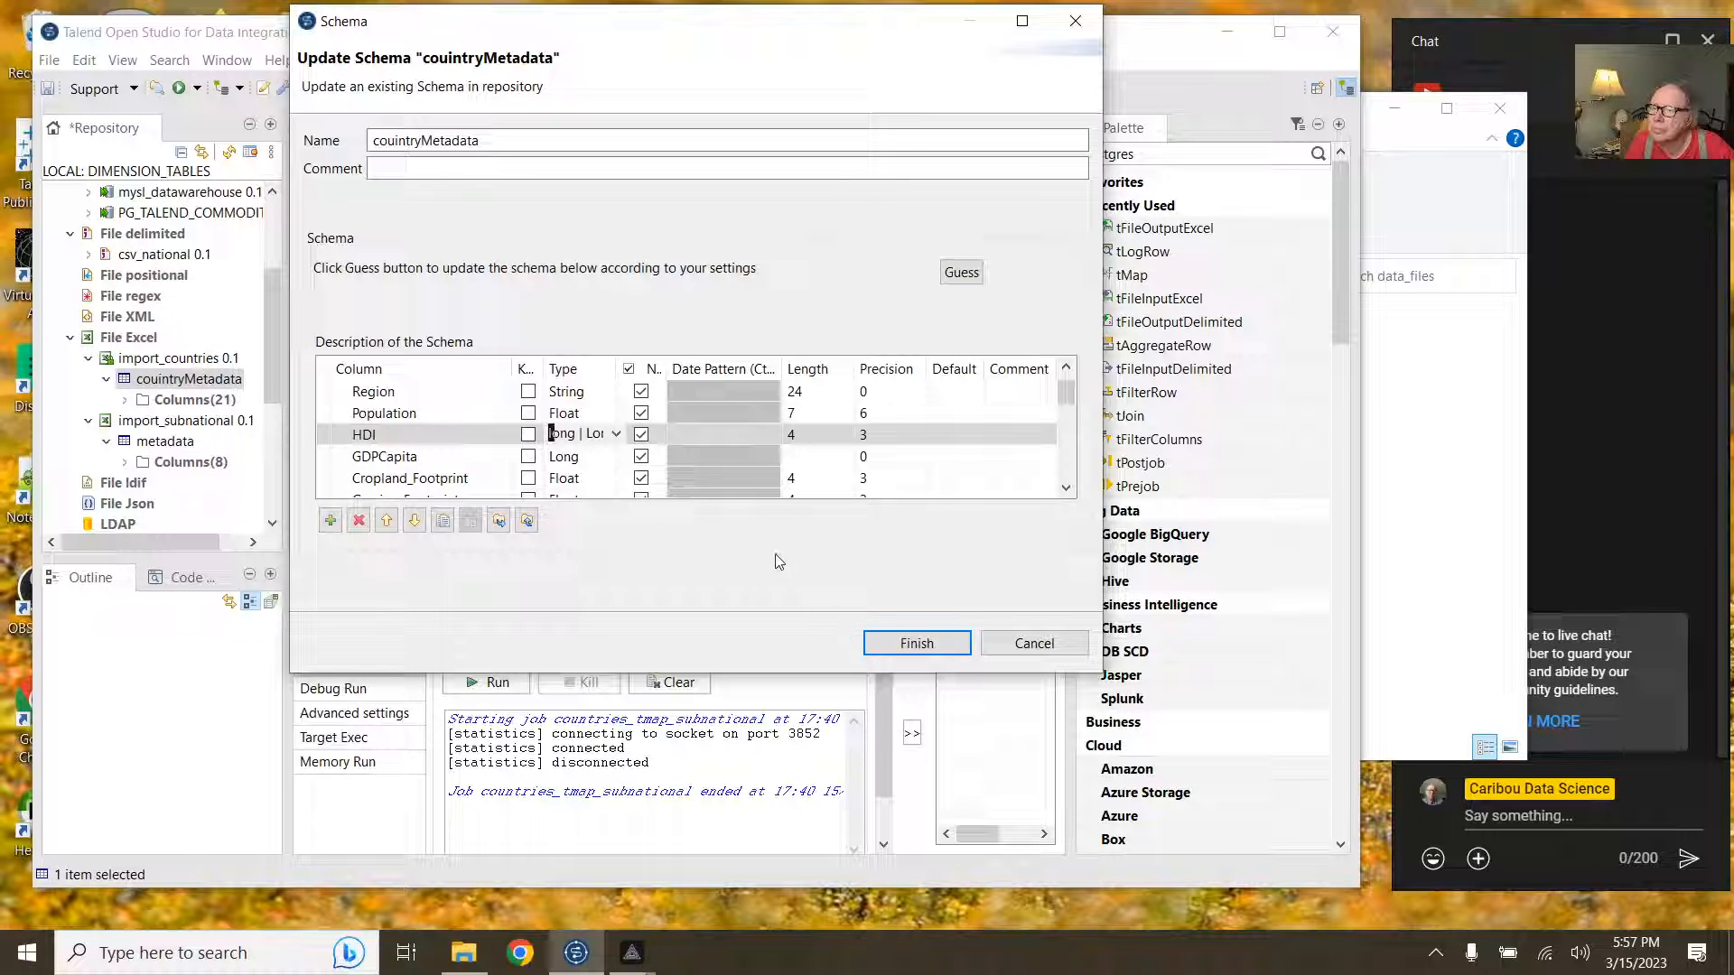
left_click(616, 436)
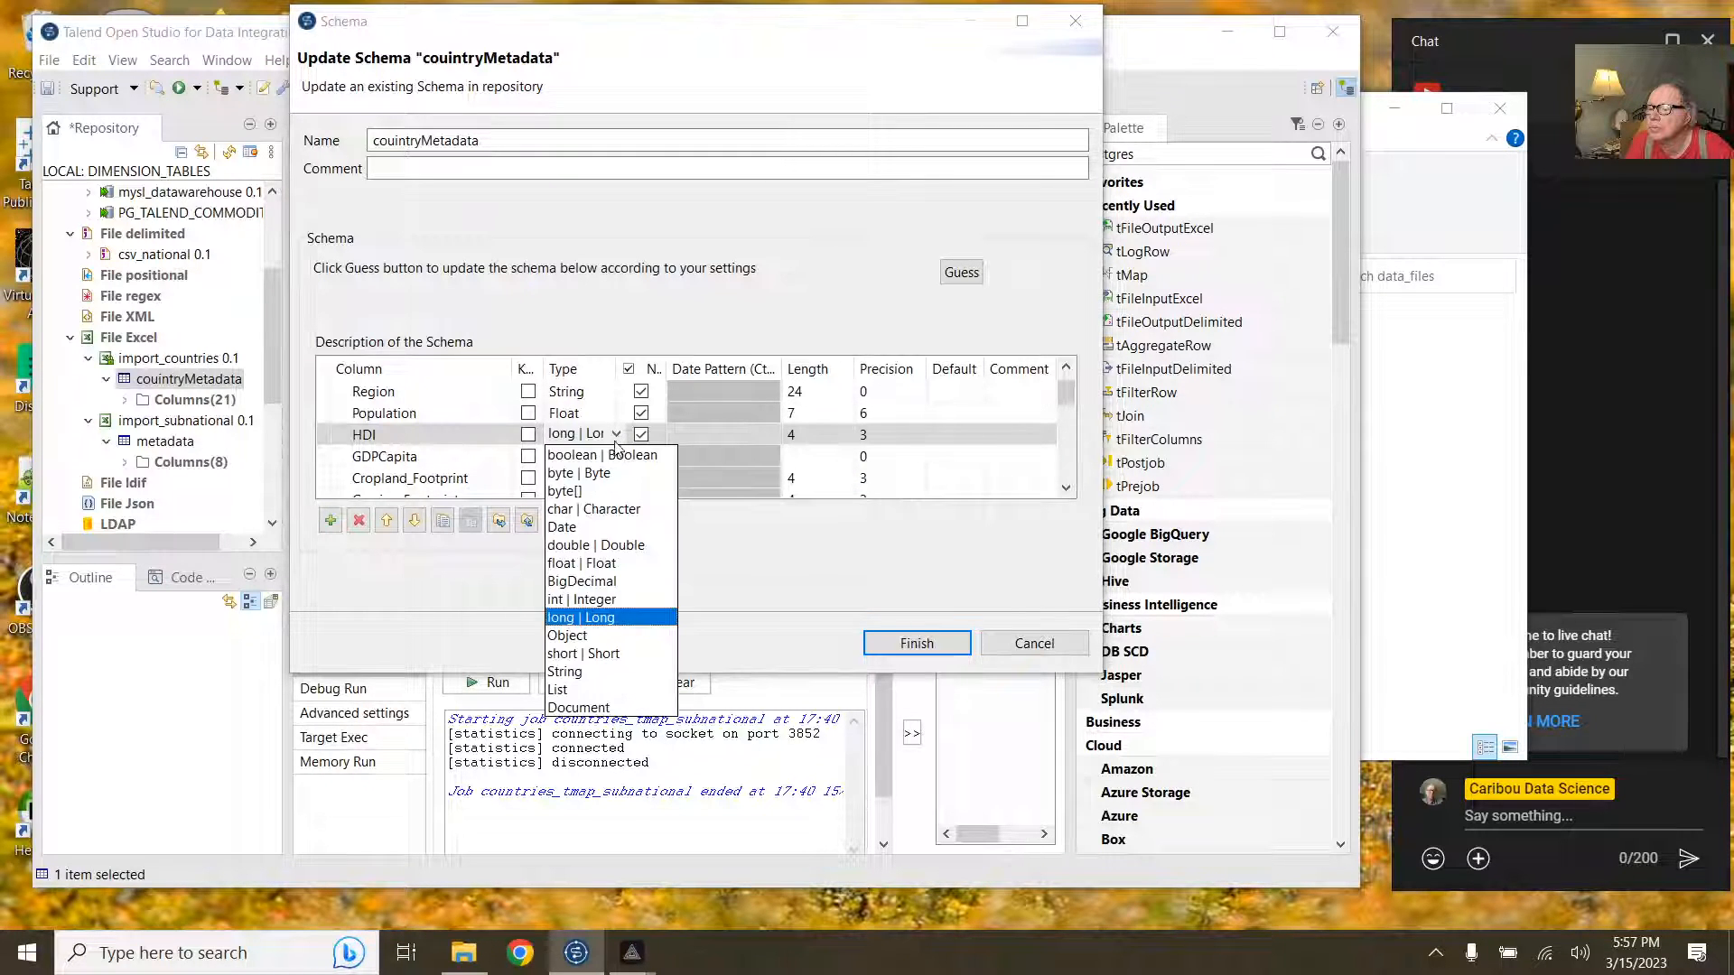
left_click(600, 564)
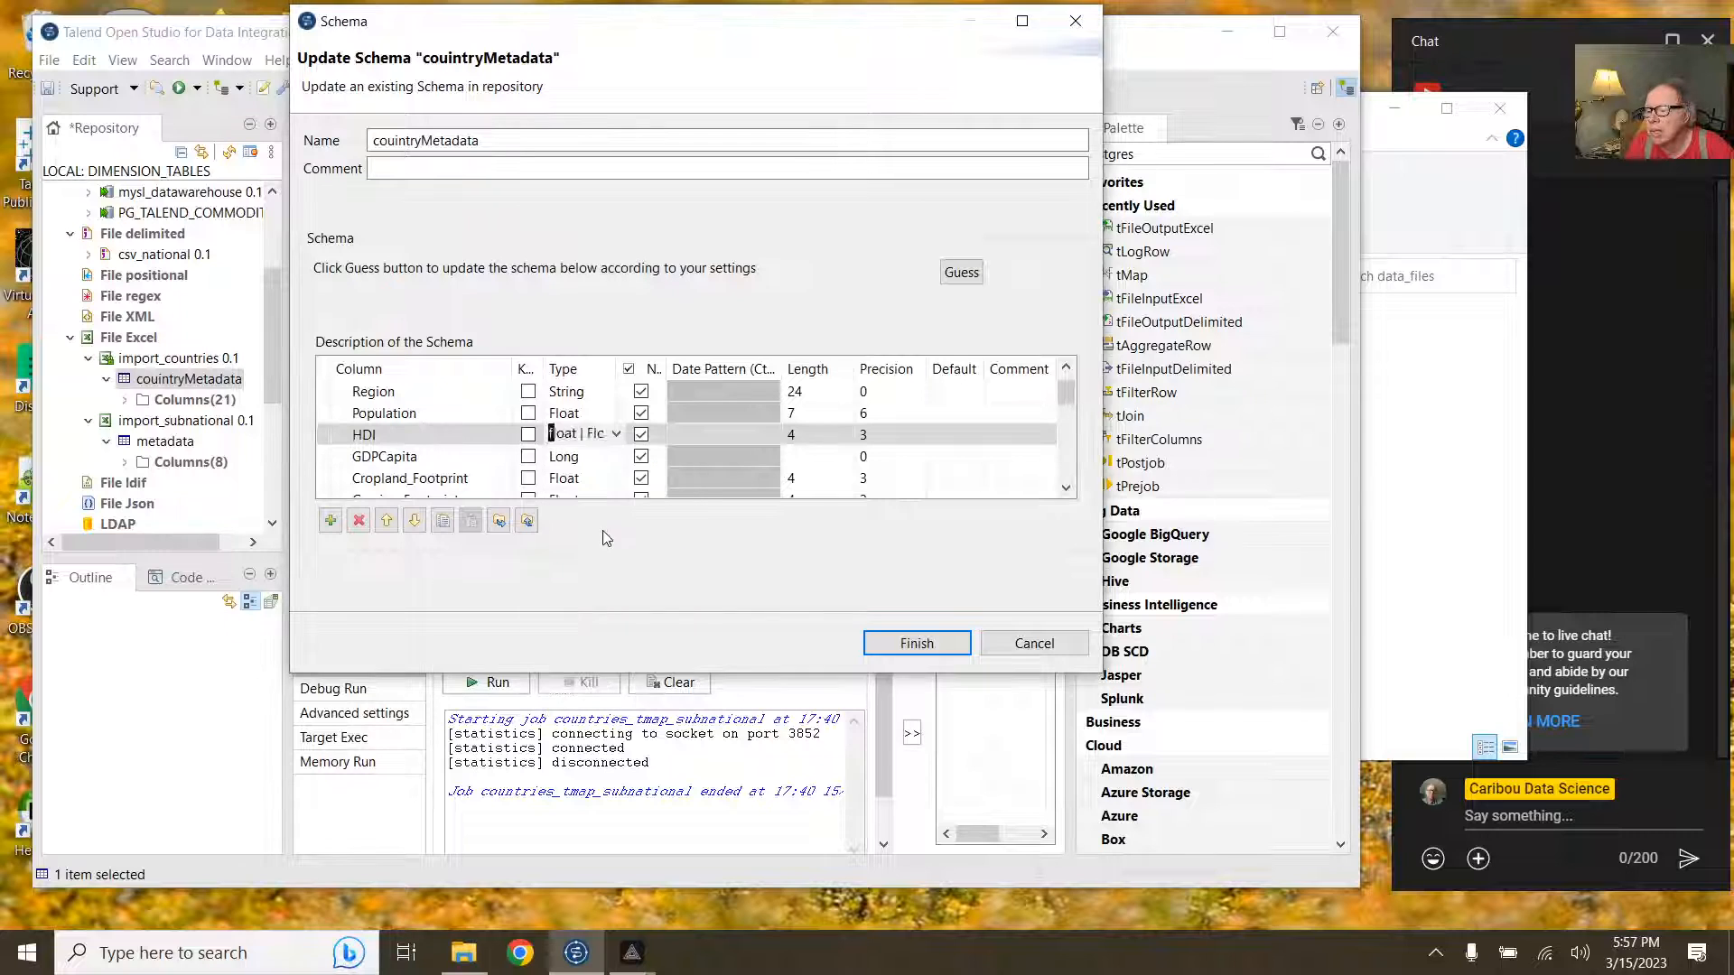
left_click(589, 459)
left_click(616, 456)
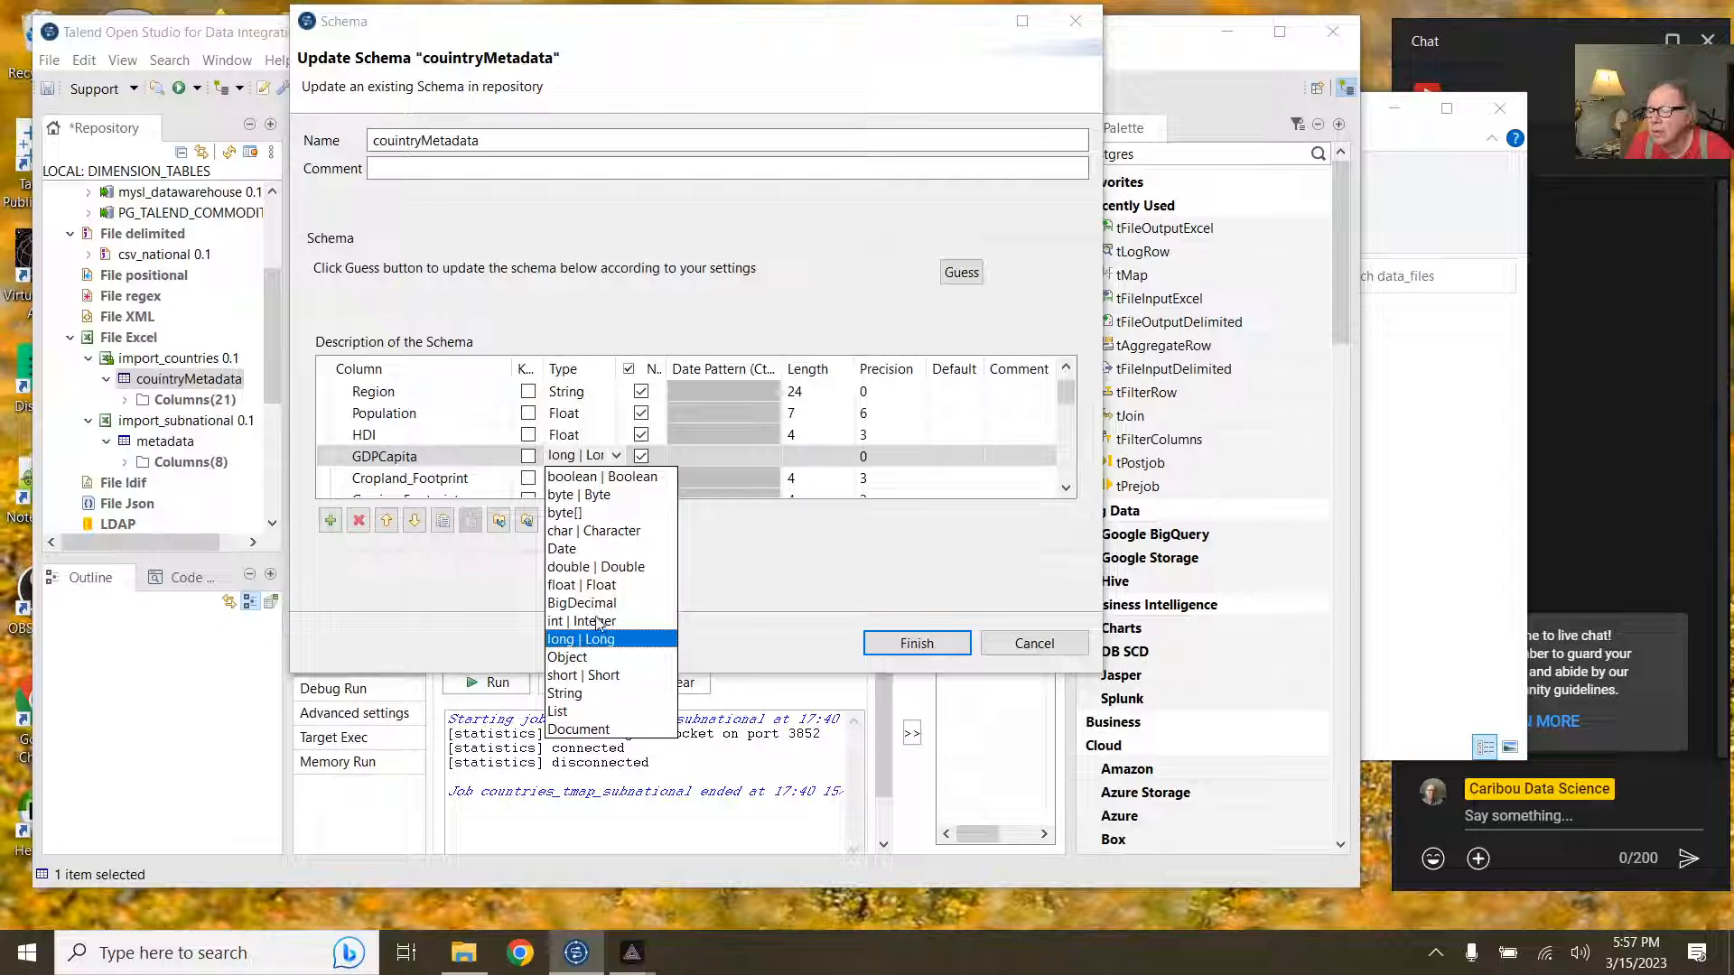
left_click(595, 586)
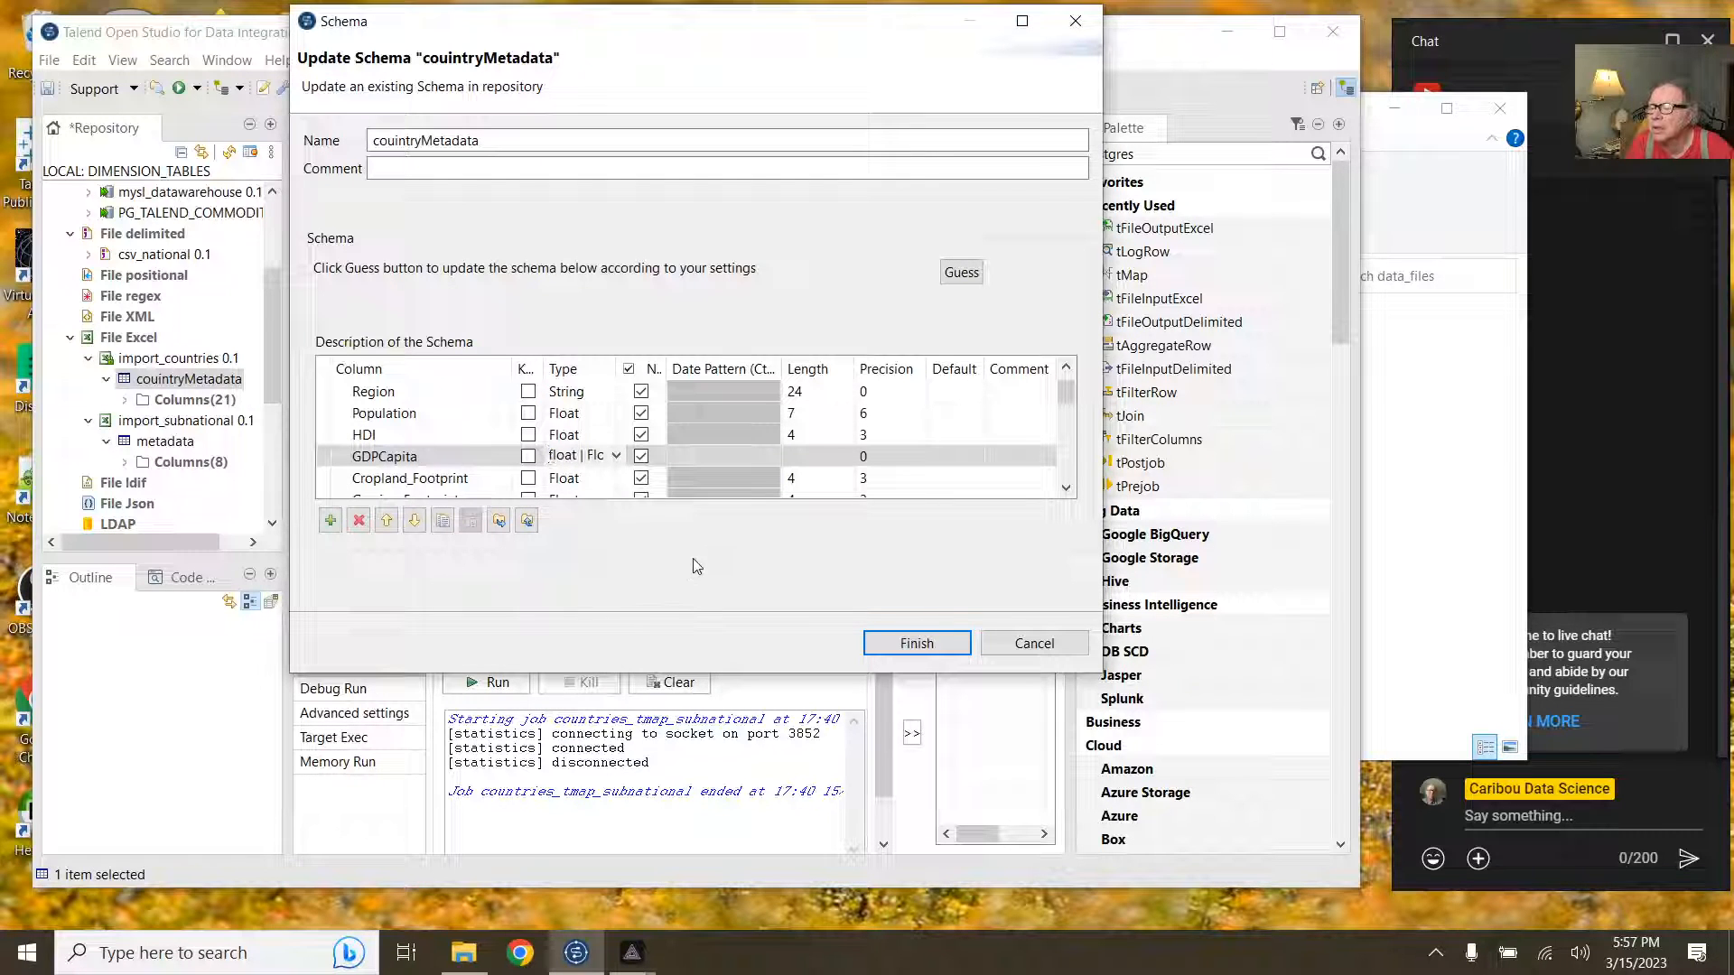
left_click(617, 457)
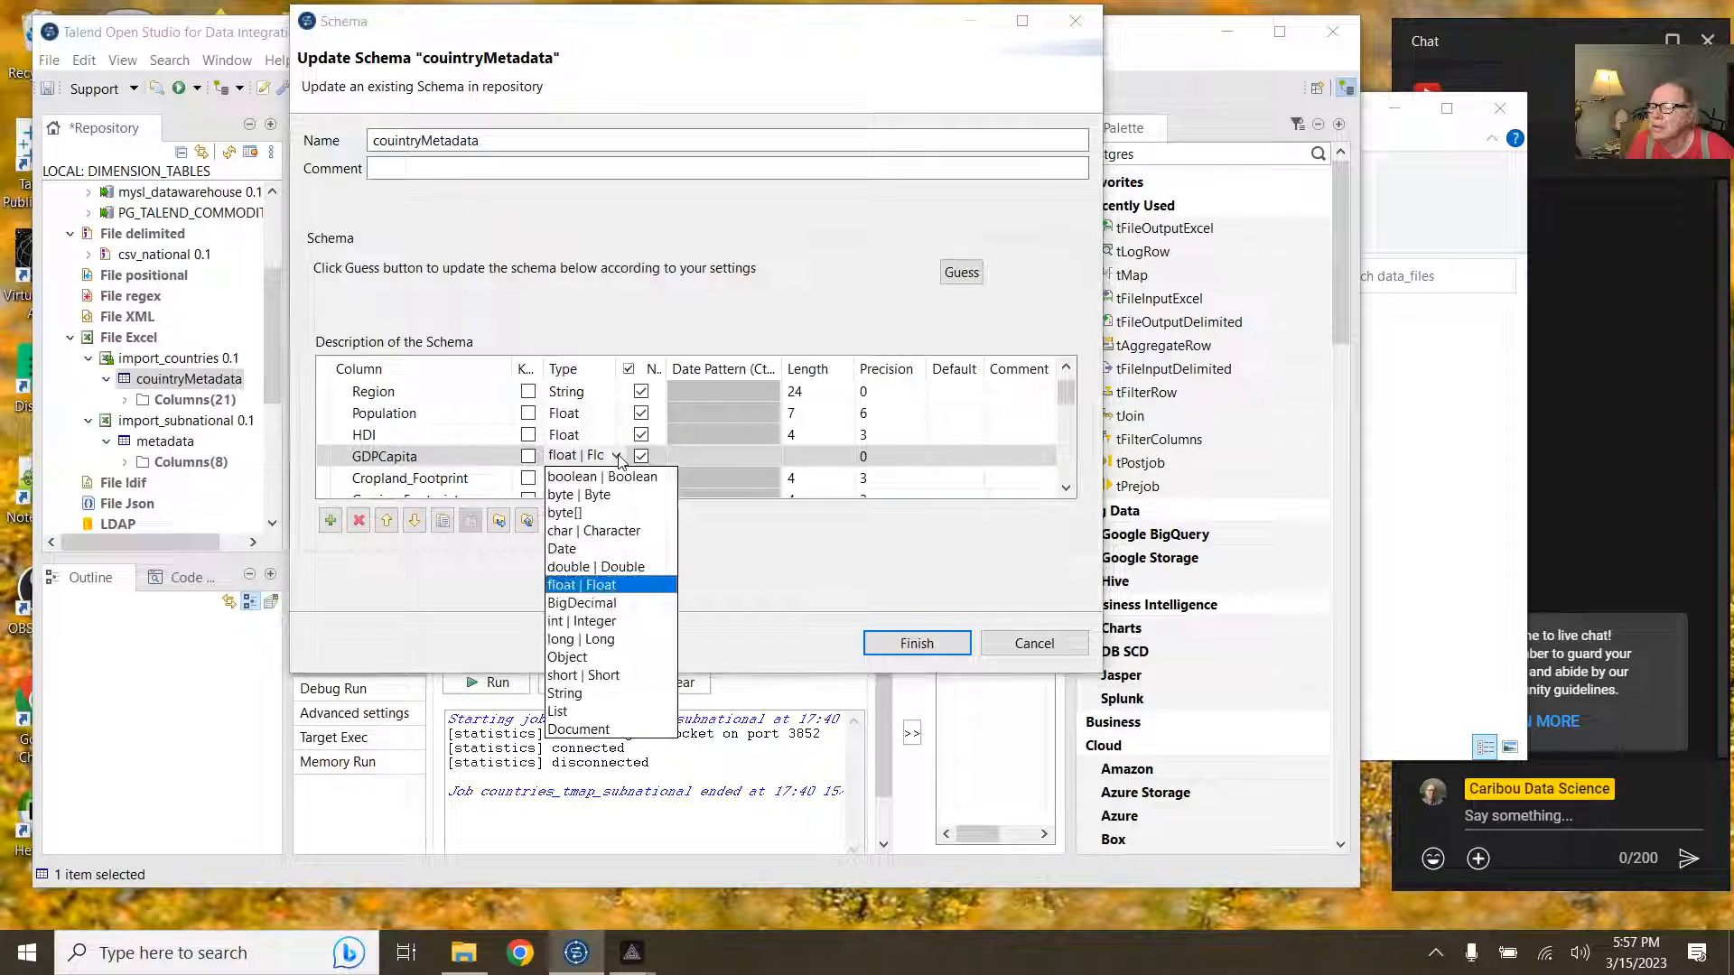
left_click(594, 584)
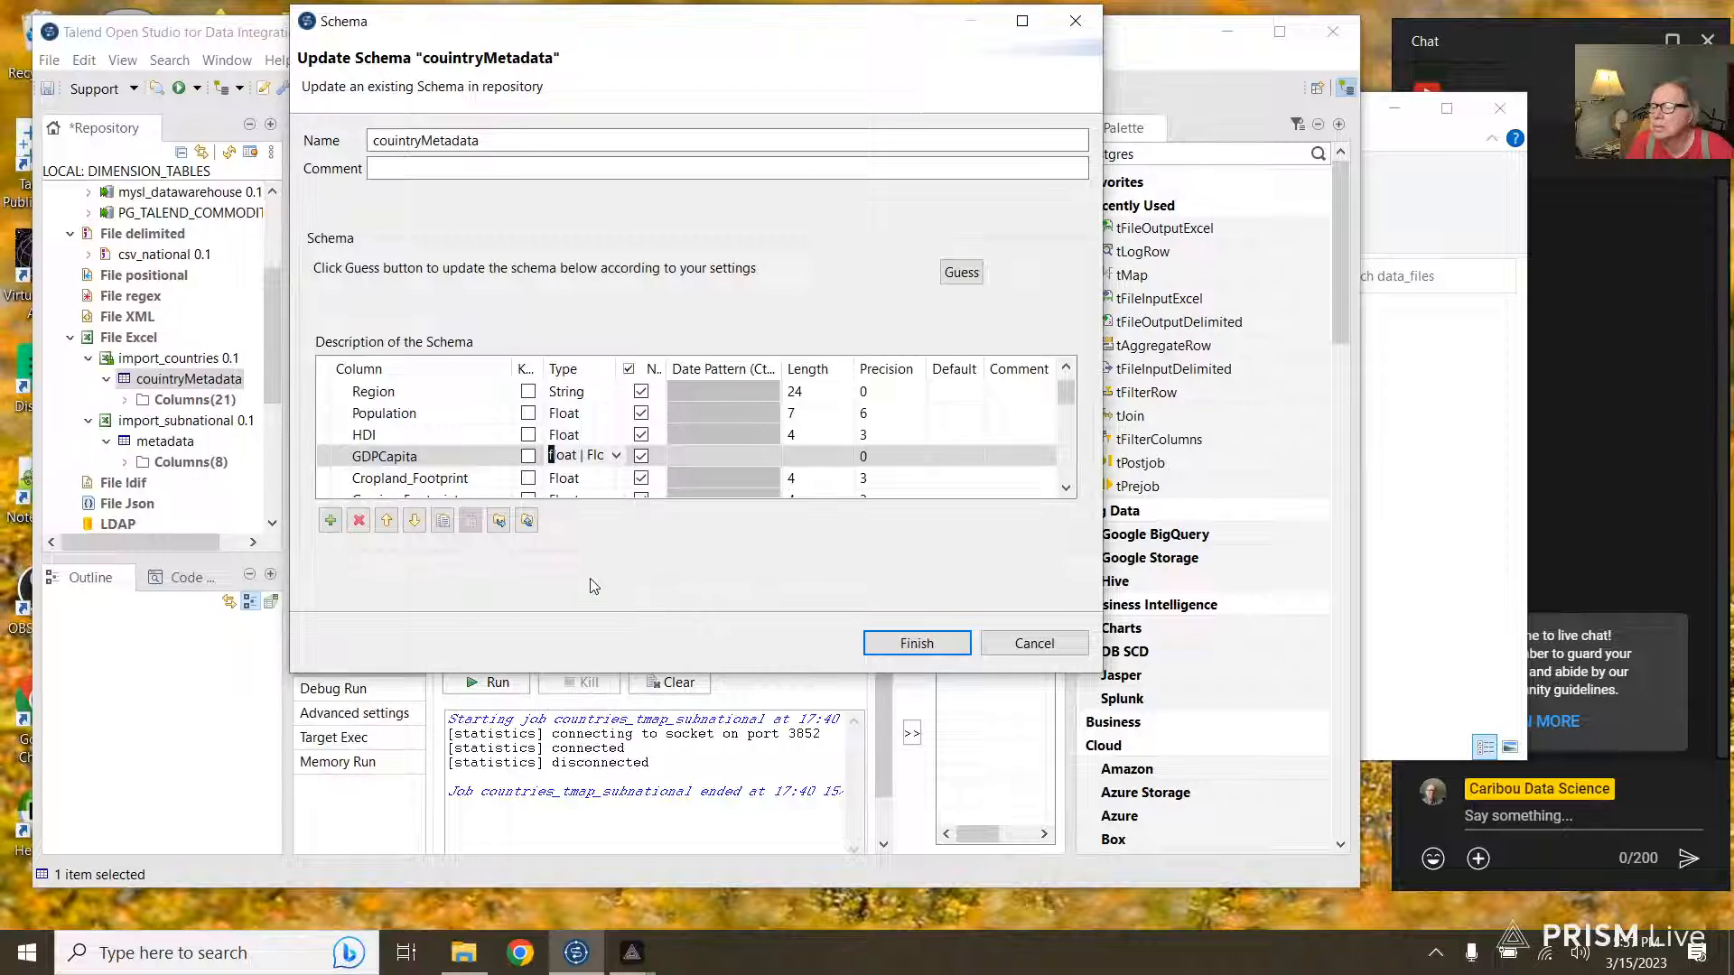
left_click(894, 646)
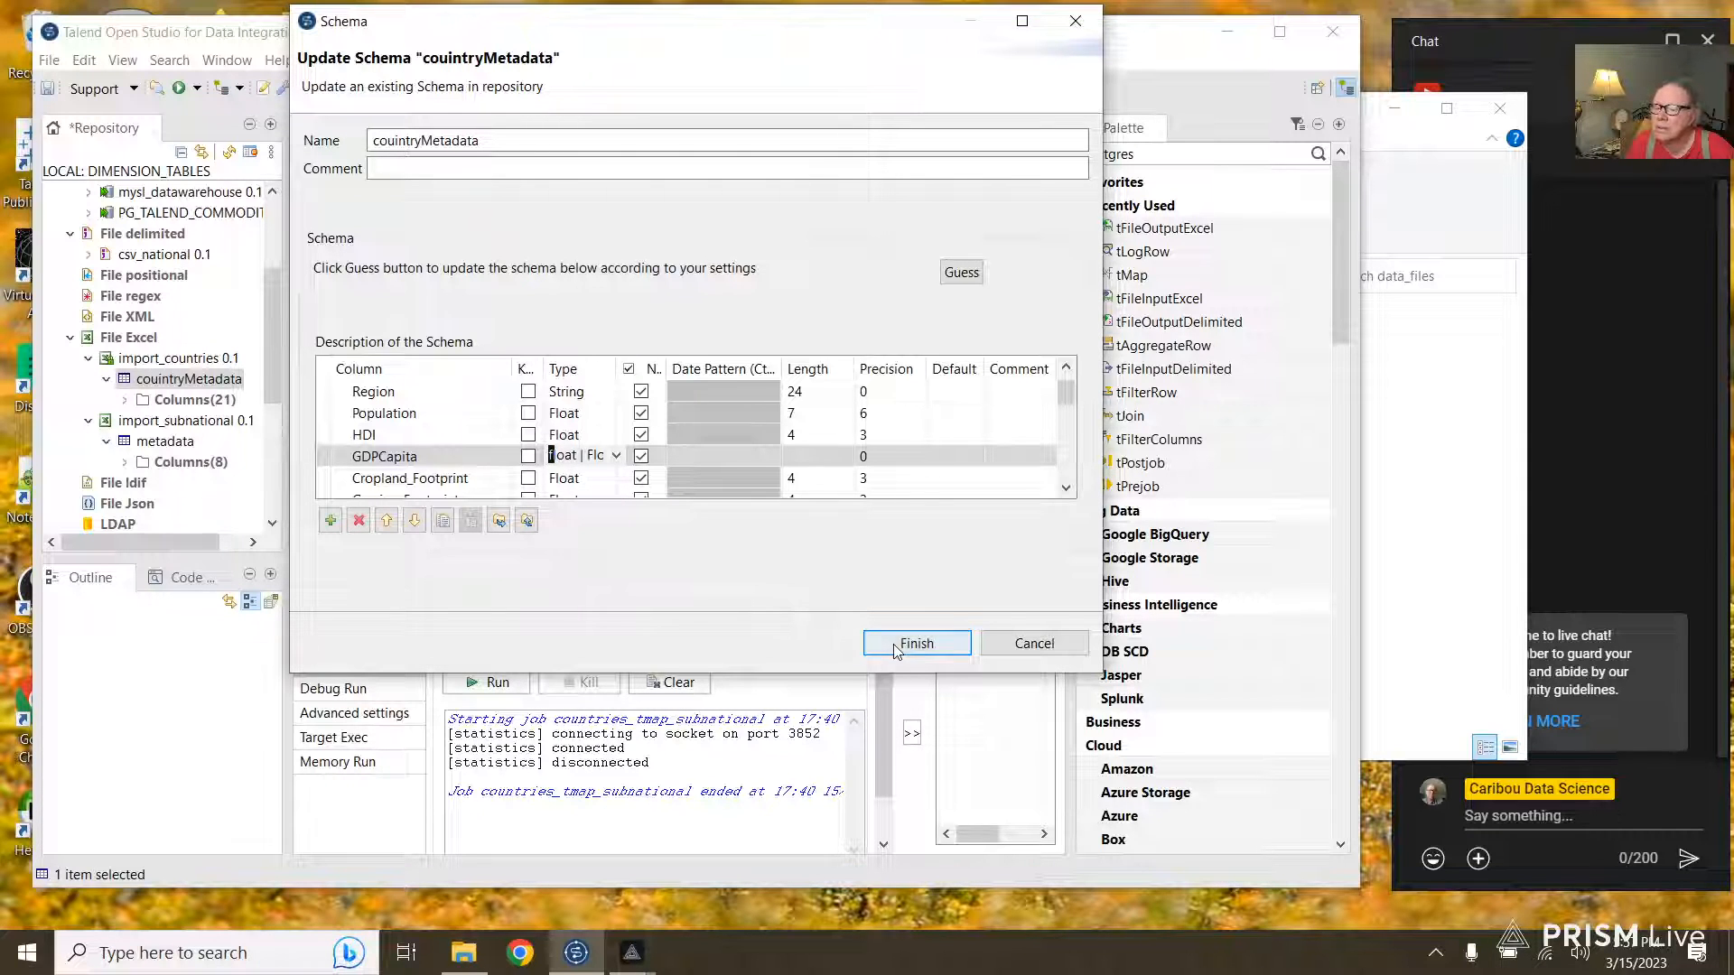
left_click(816, 370)
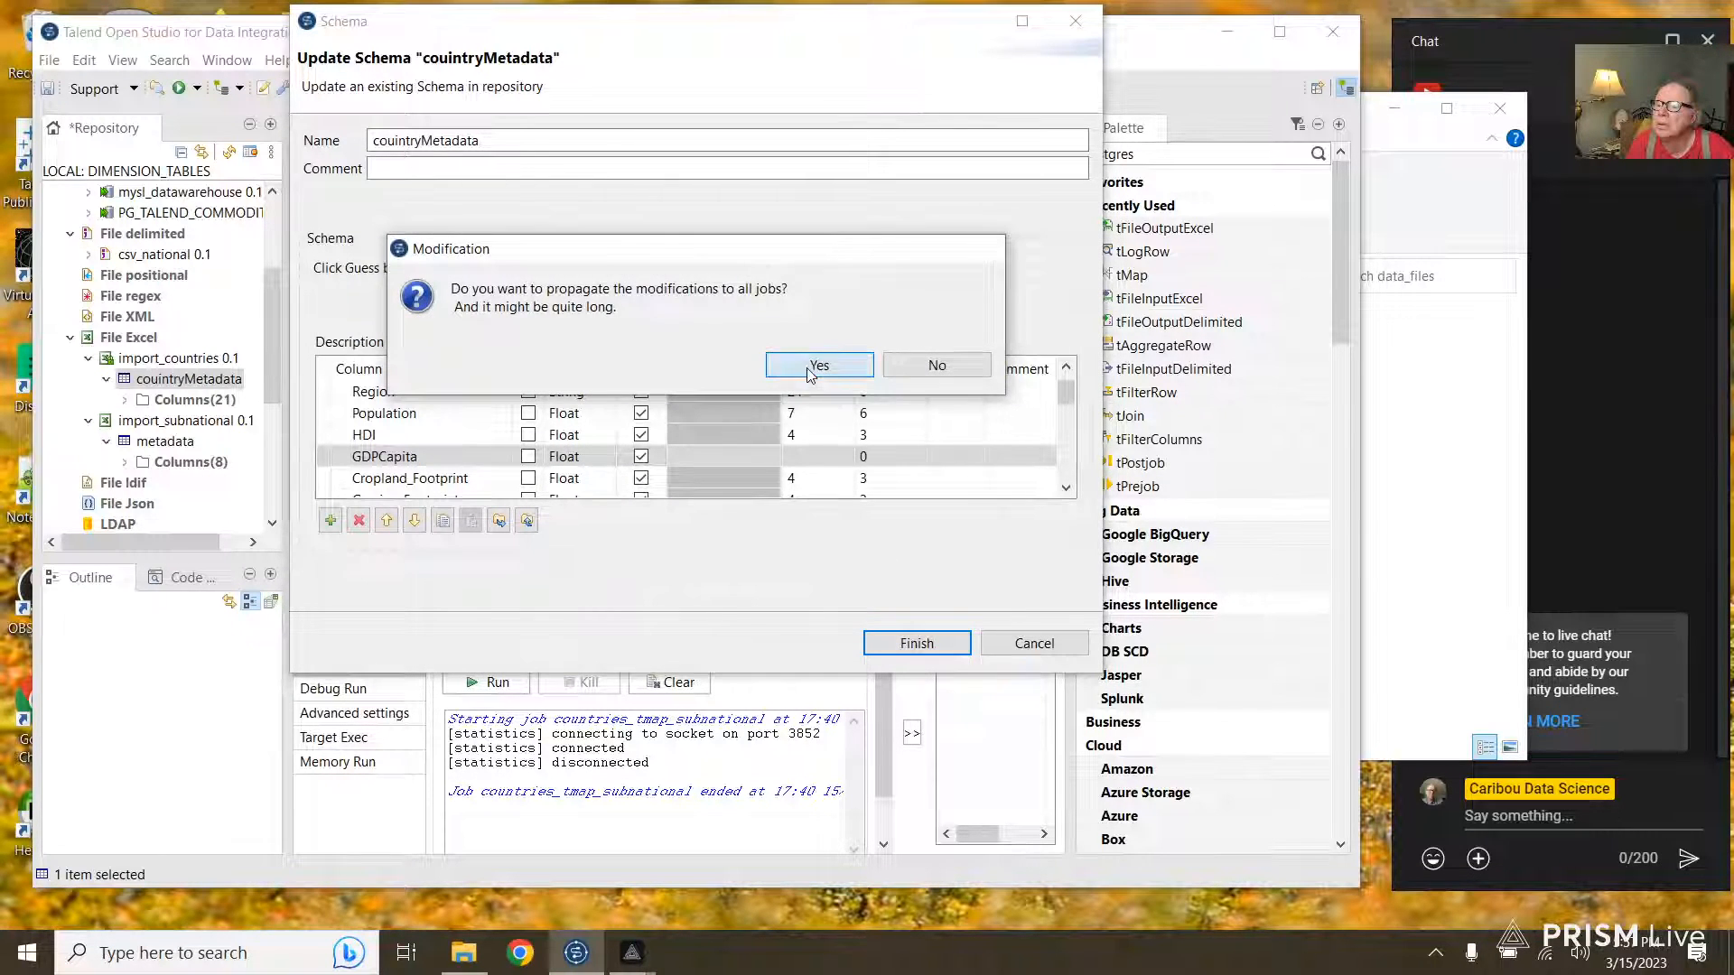
left_click(902, 365)
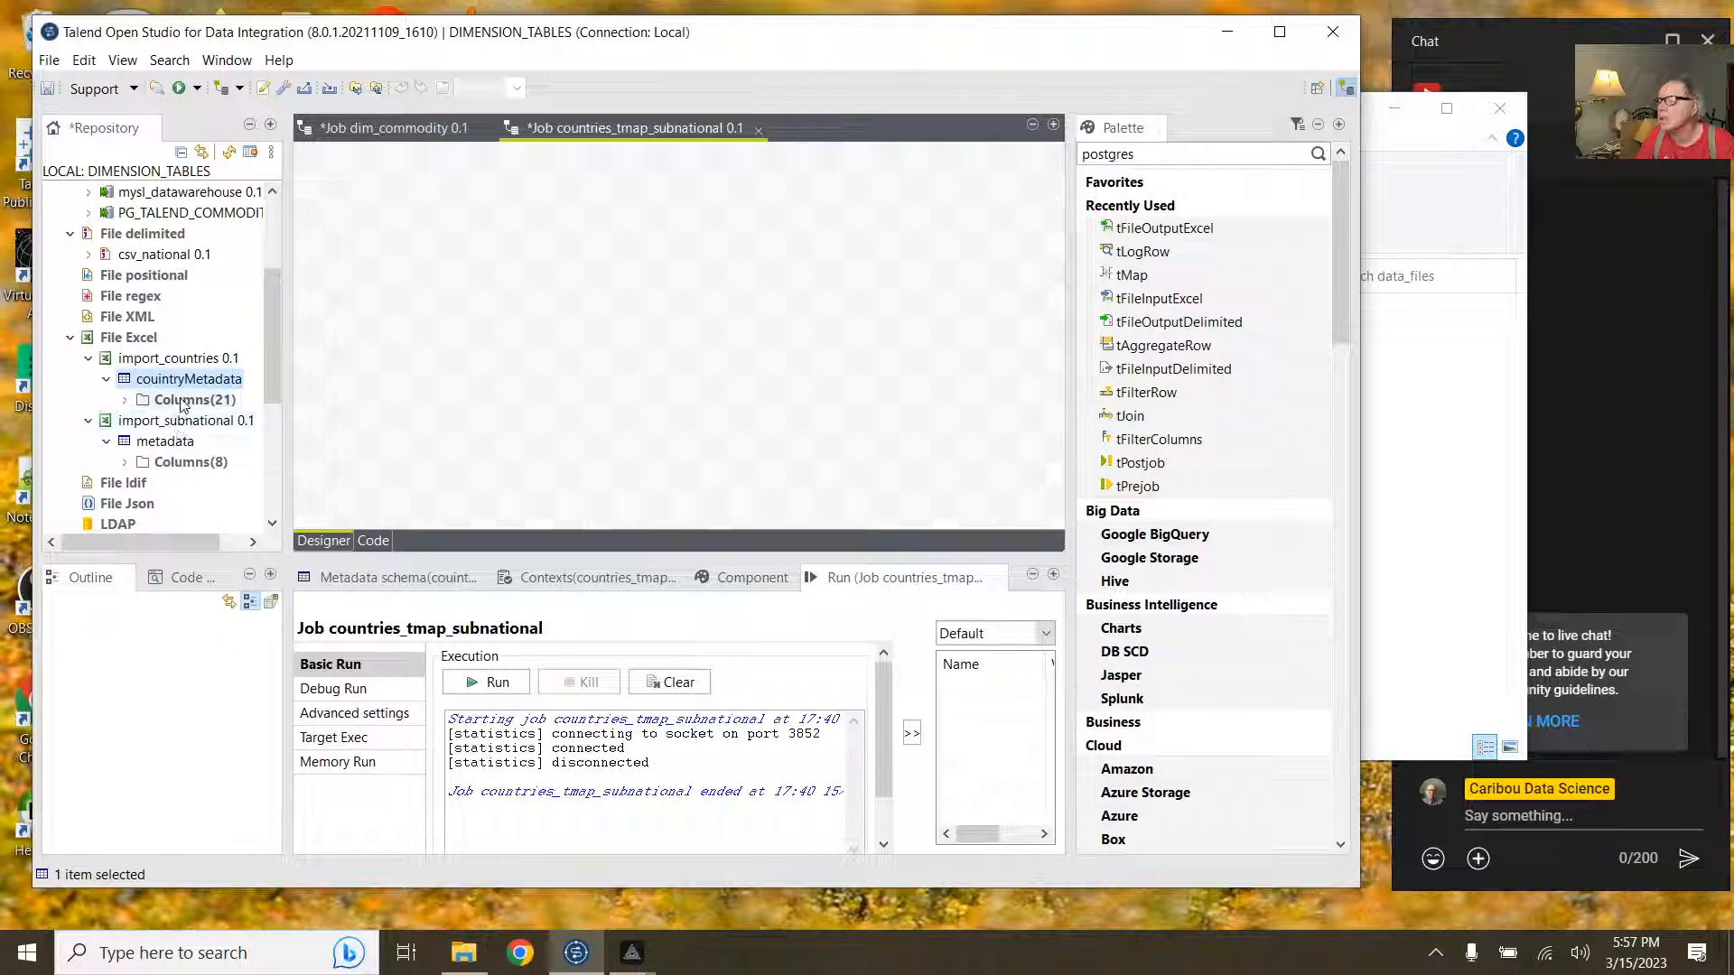
Step: Drop import_countries 0.1 onto the job as a tFileInputExcel component and move it lower
left_click(185, 359)
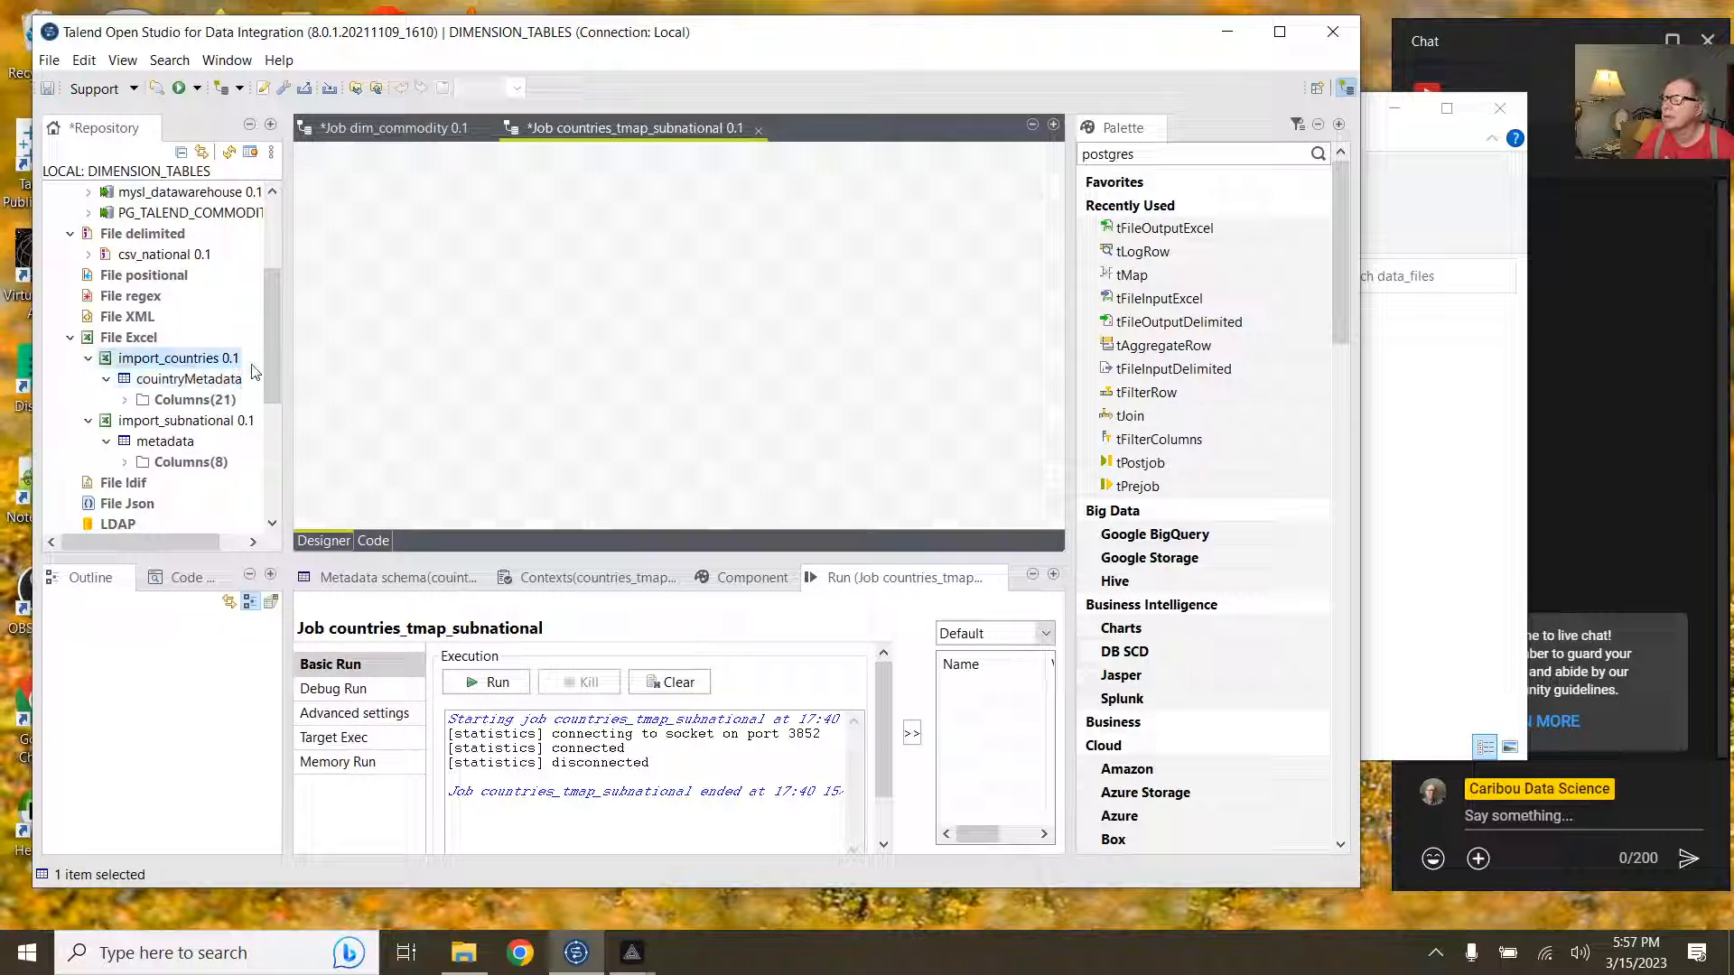
left_click_drag(418, 257, 418, 258)
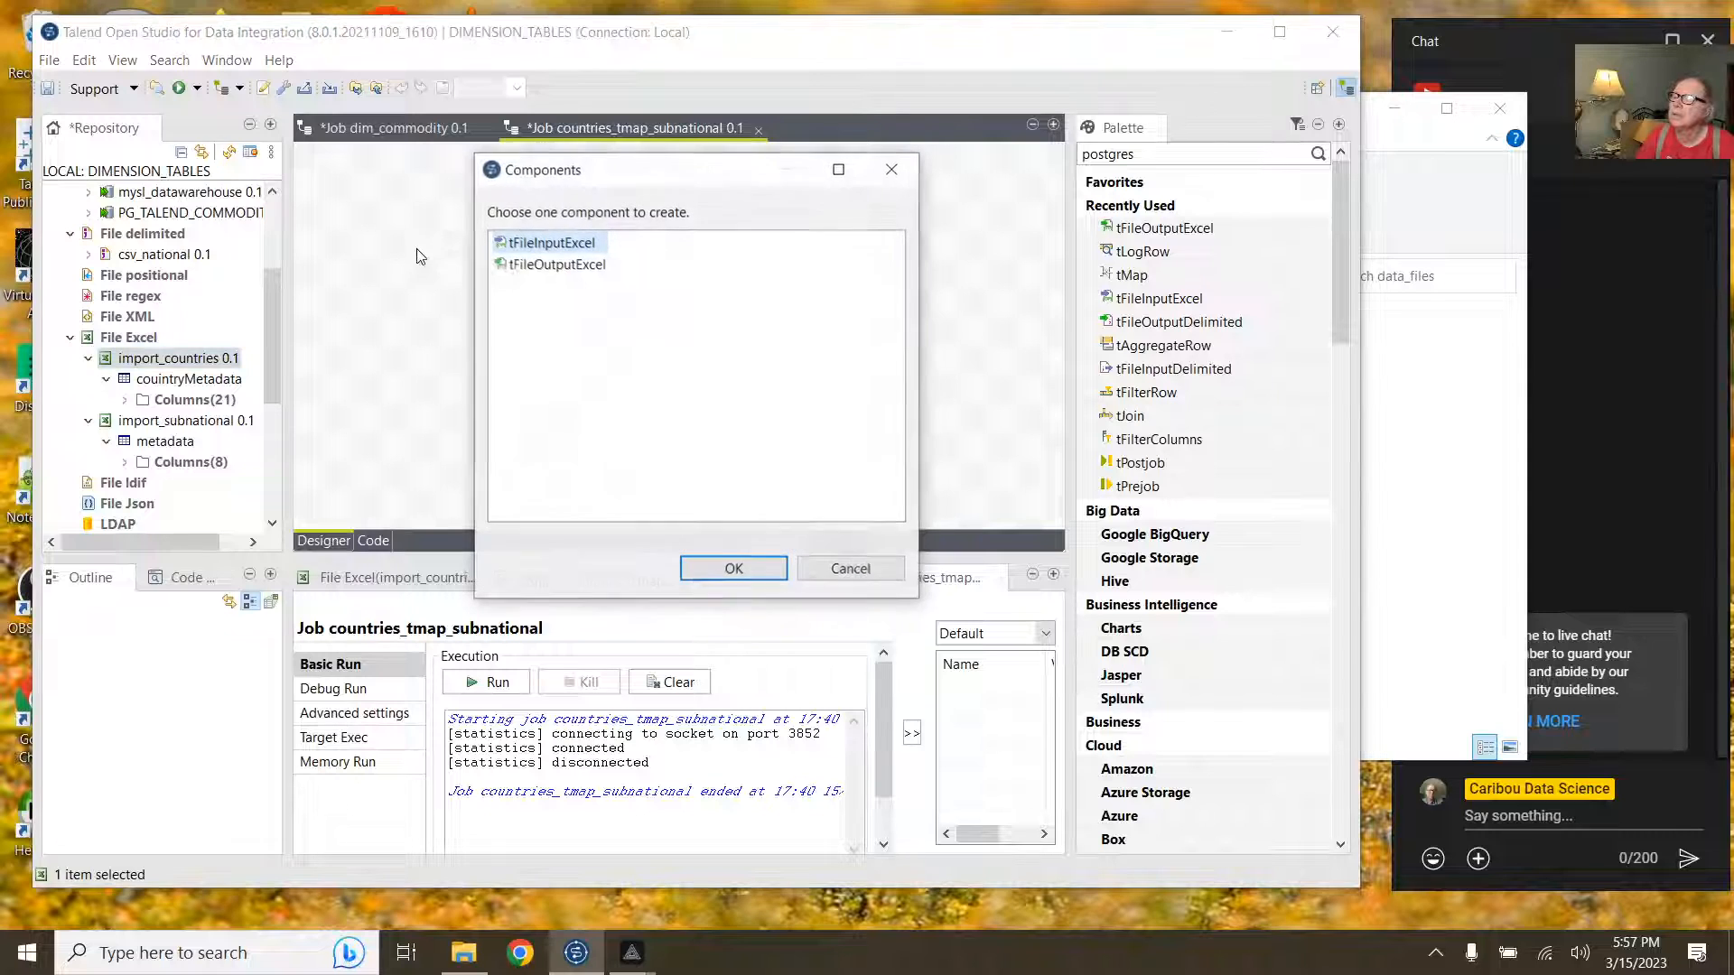
left_click(714, 568)
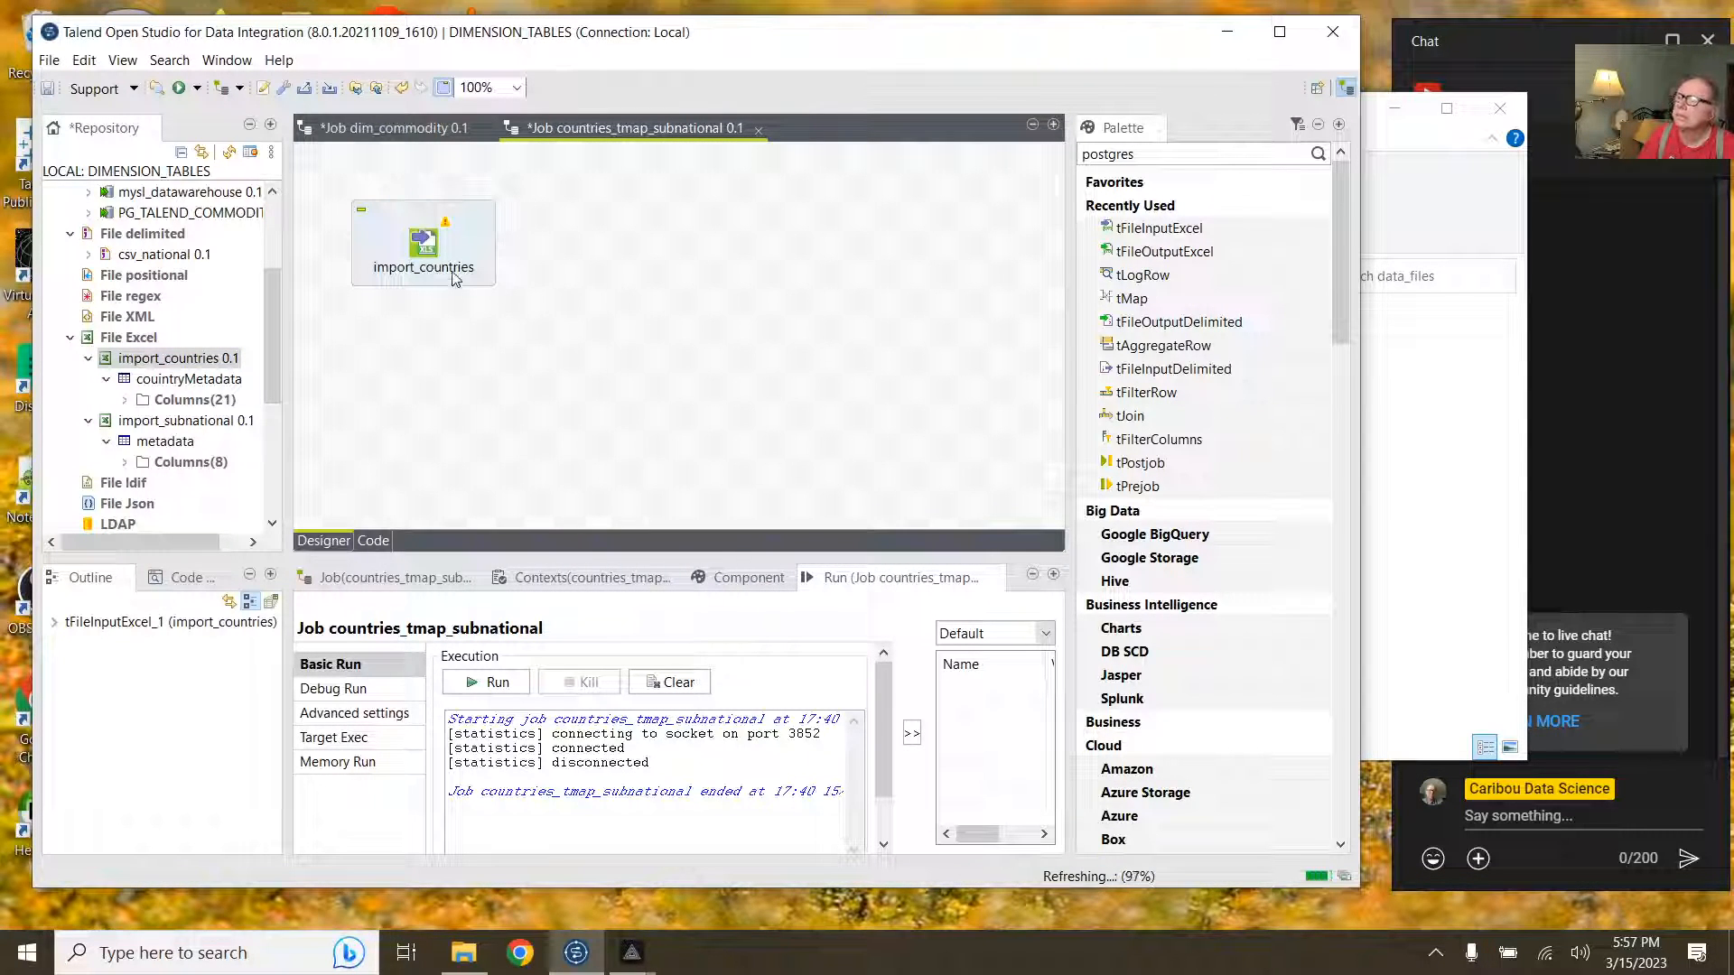
left_click(431, 250)
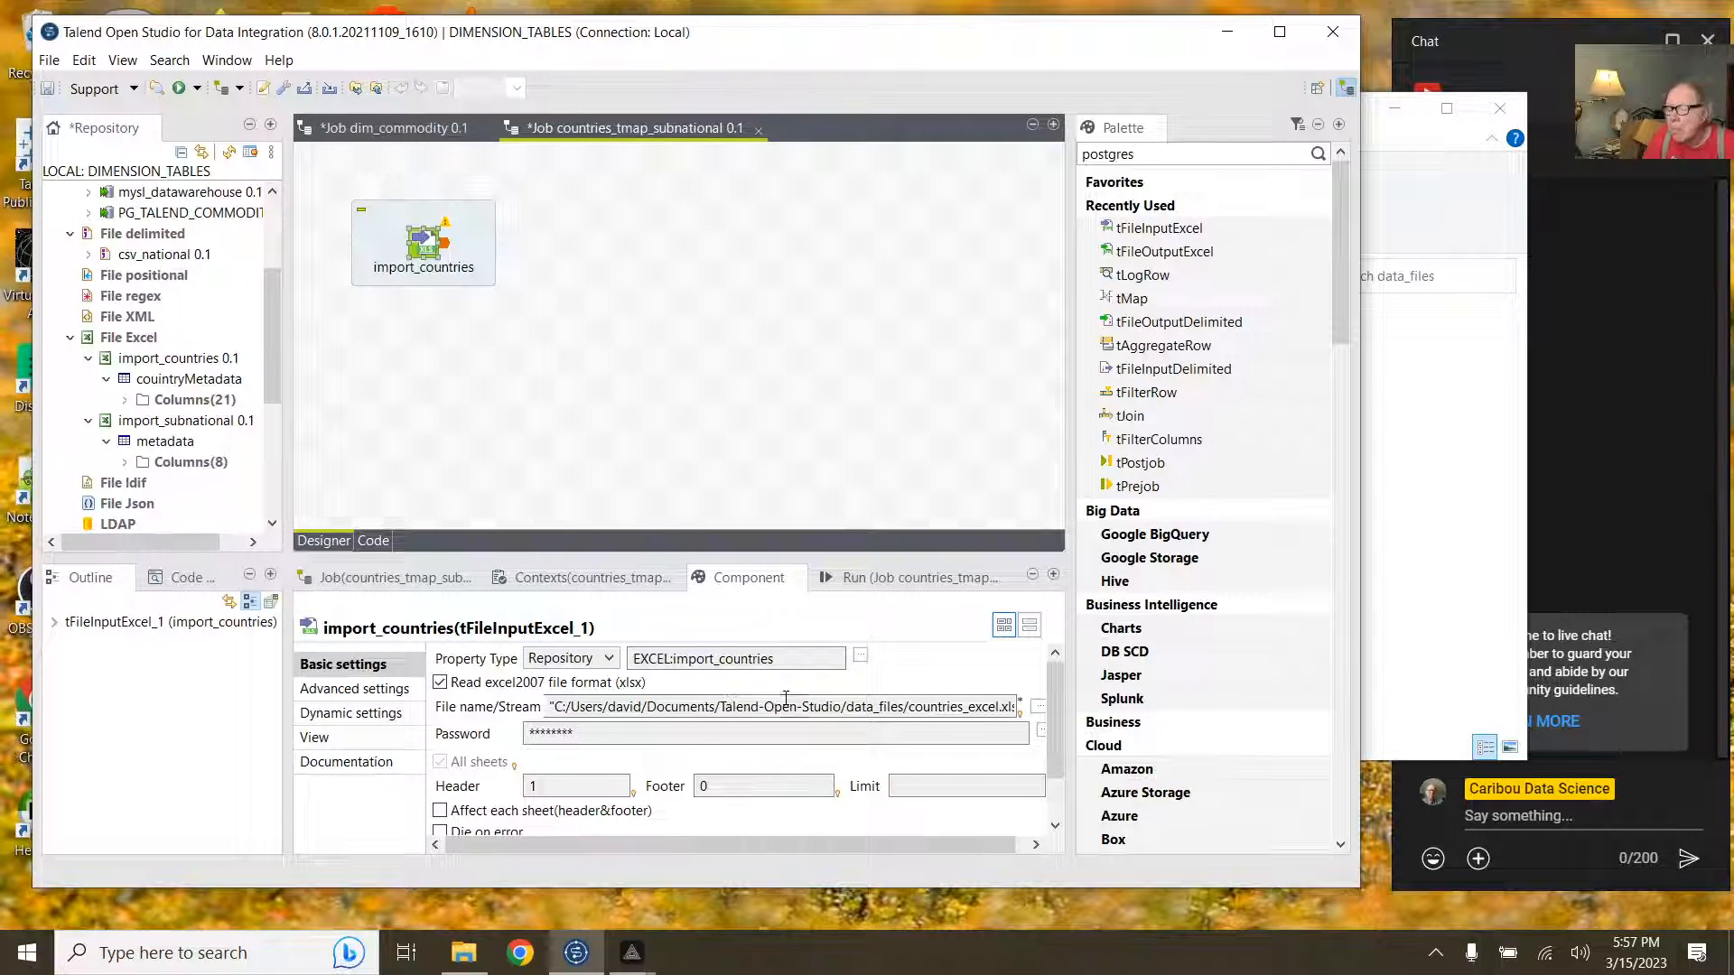
scroll(815, 753, "down", 2)
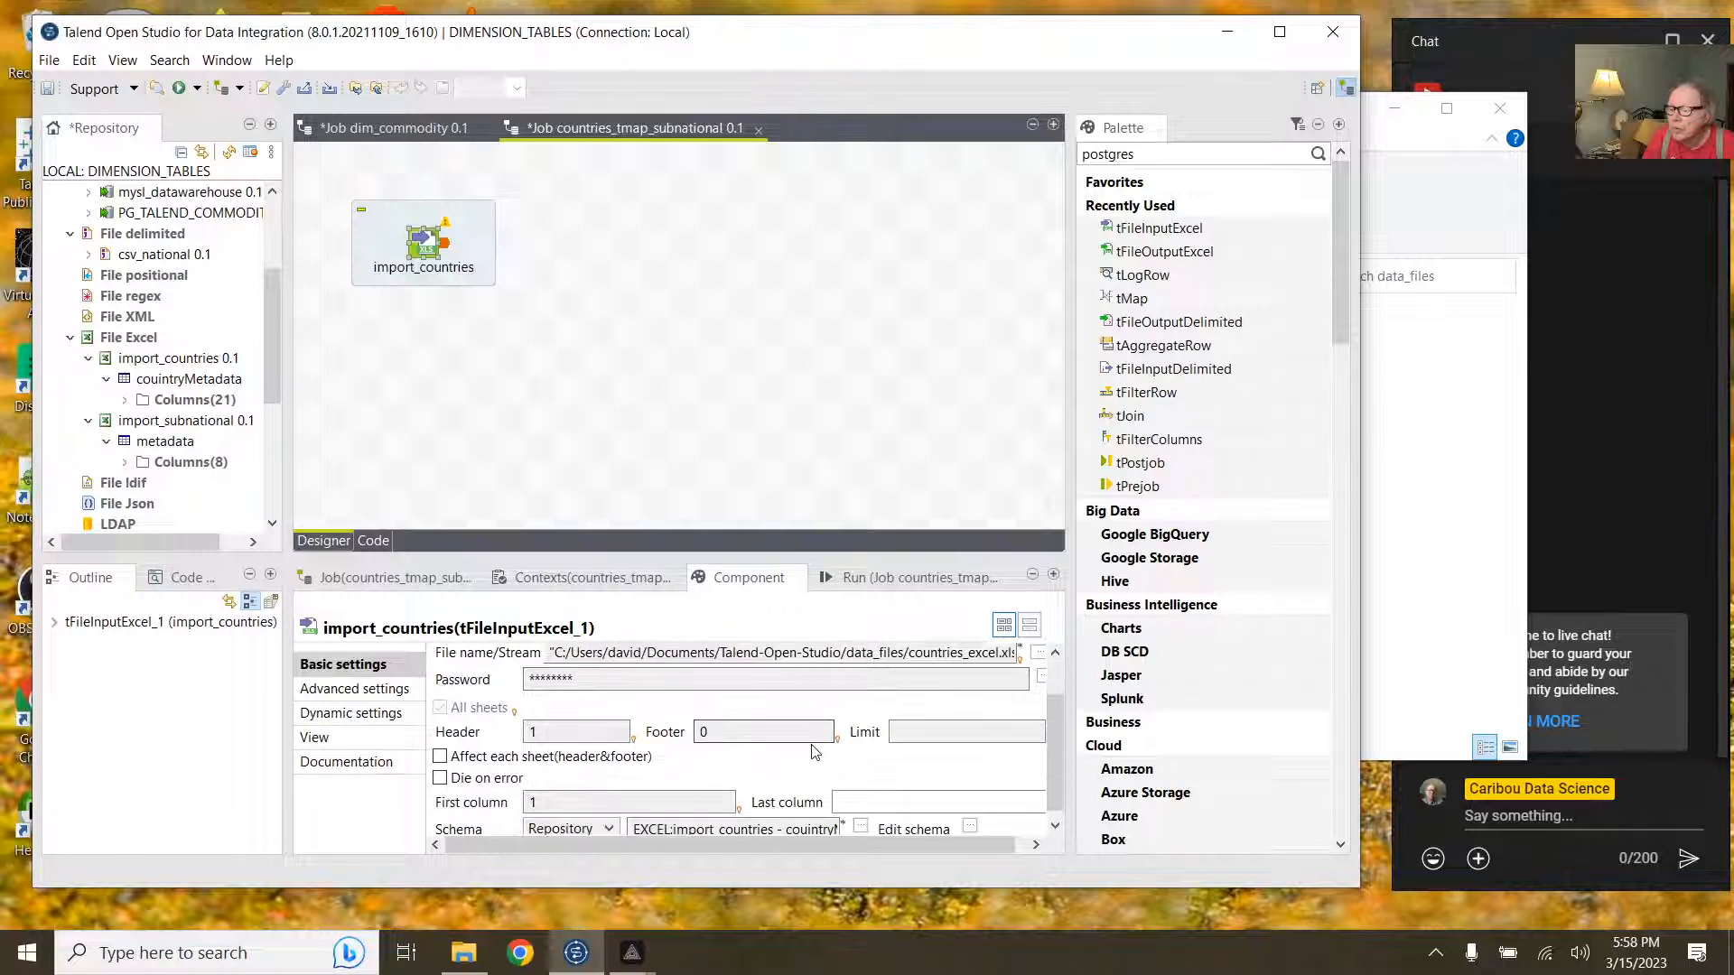
scroll(816, 752, "up", 1)
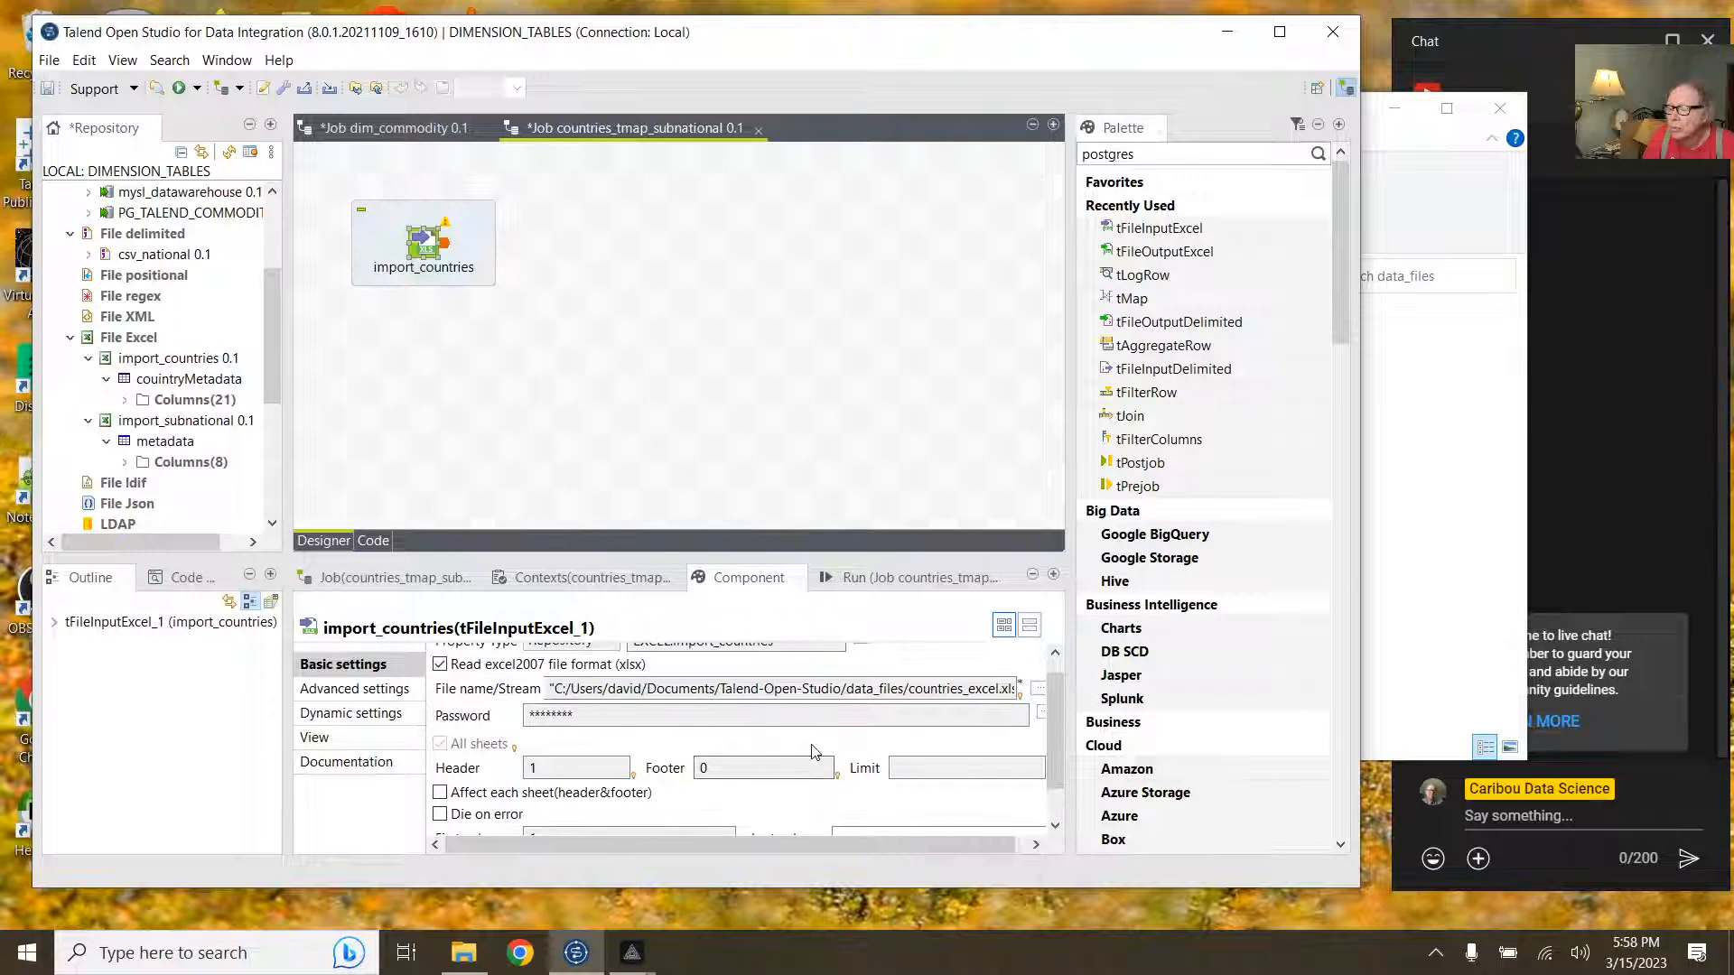
scroll(816, 752, "down", 2)
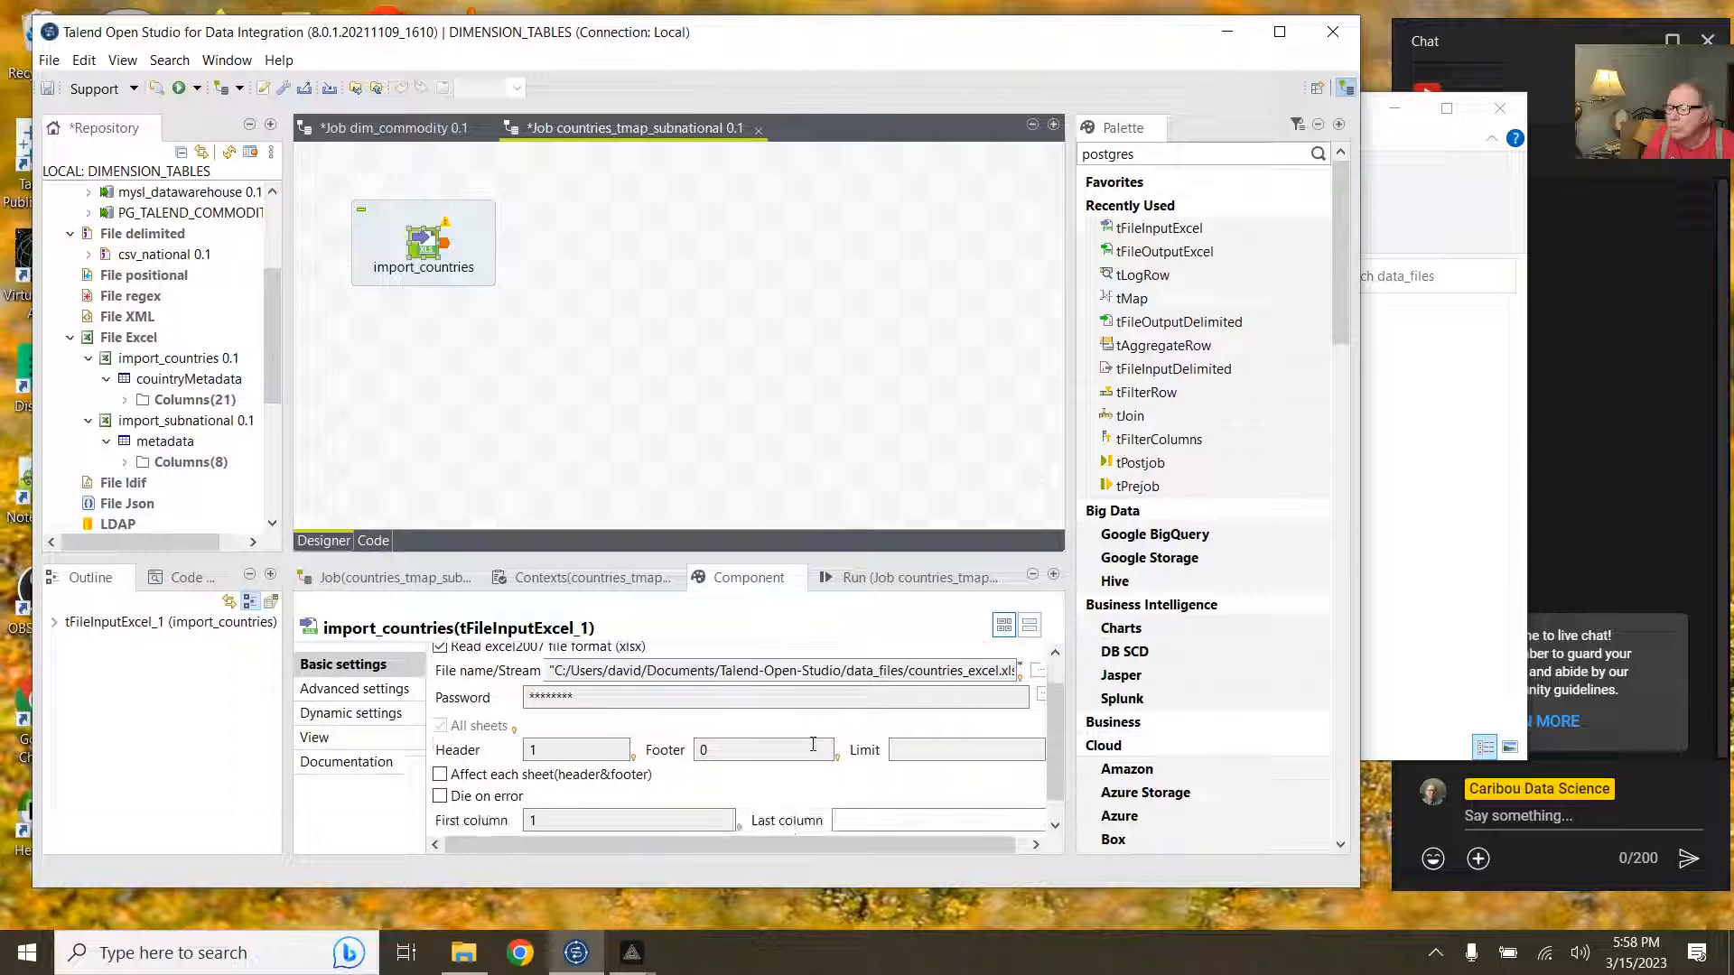
scroll(815, 753, "up", 2)
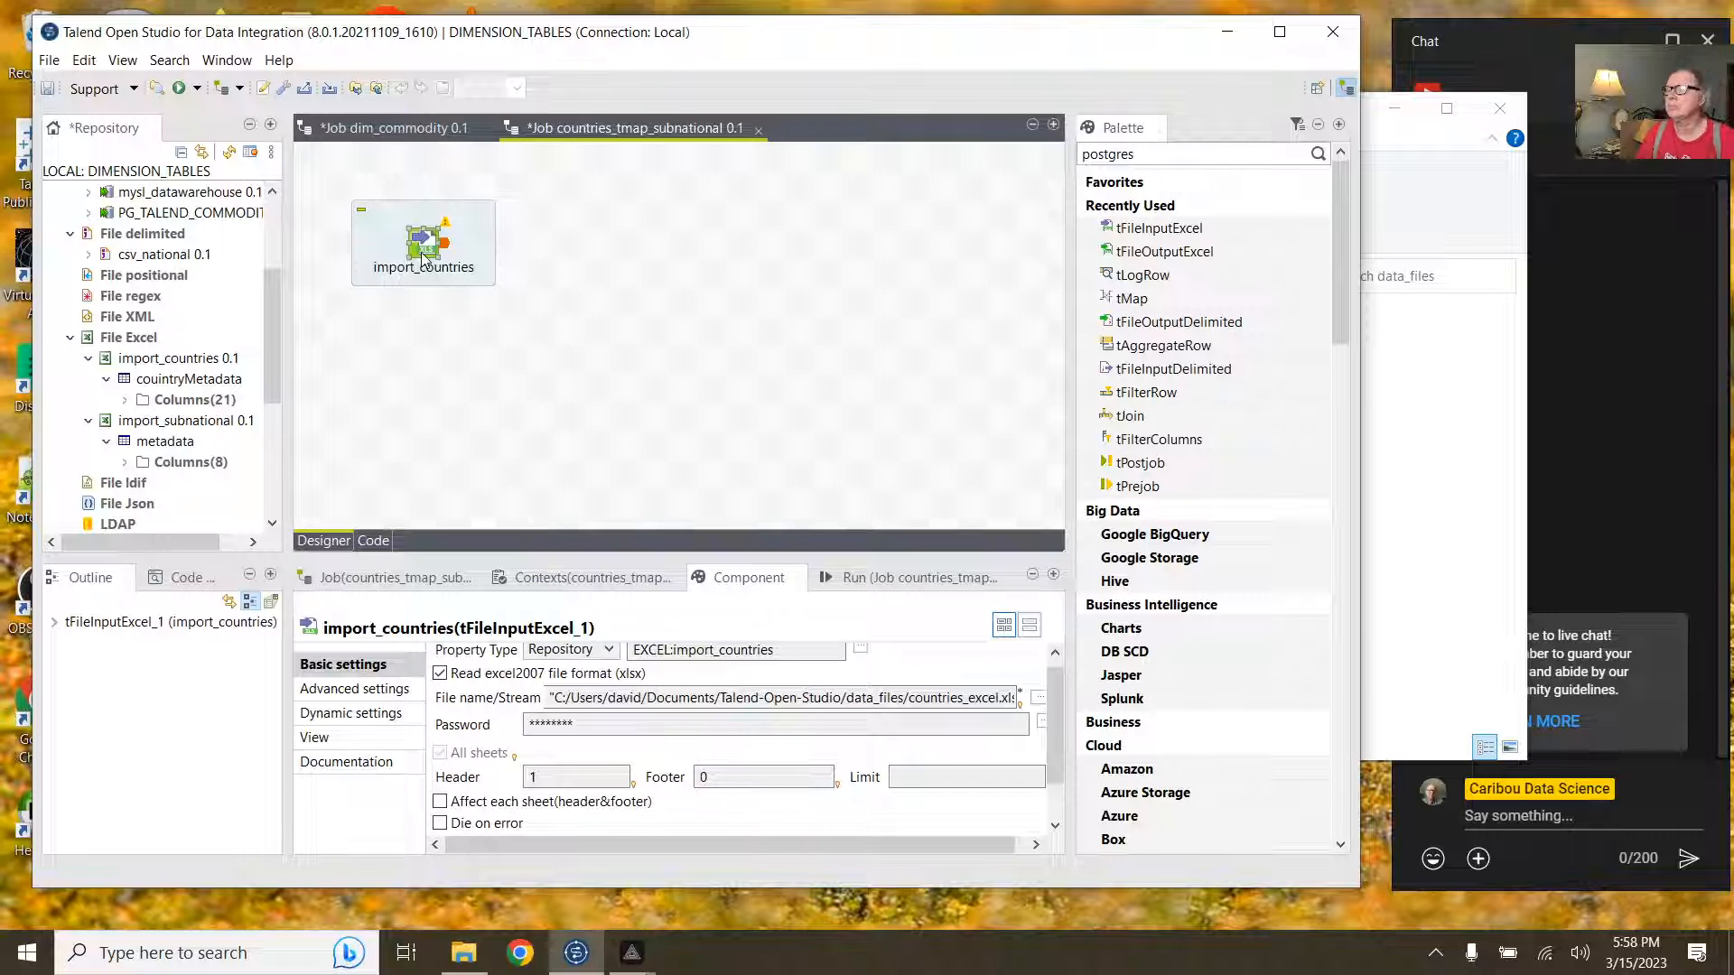
left_click_drag(423, 257, 418, 355)
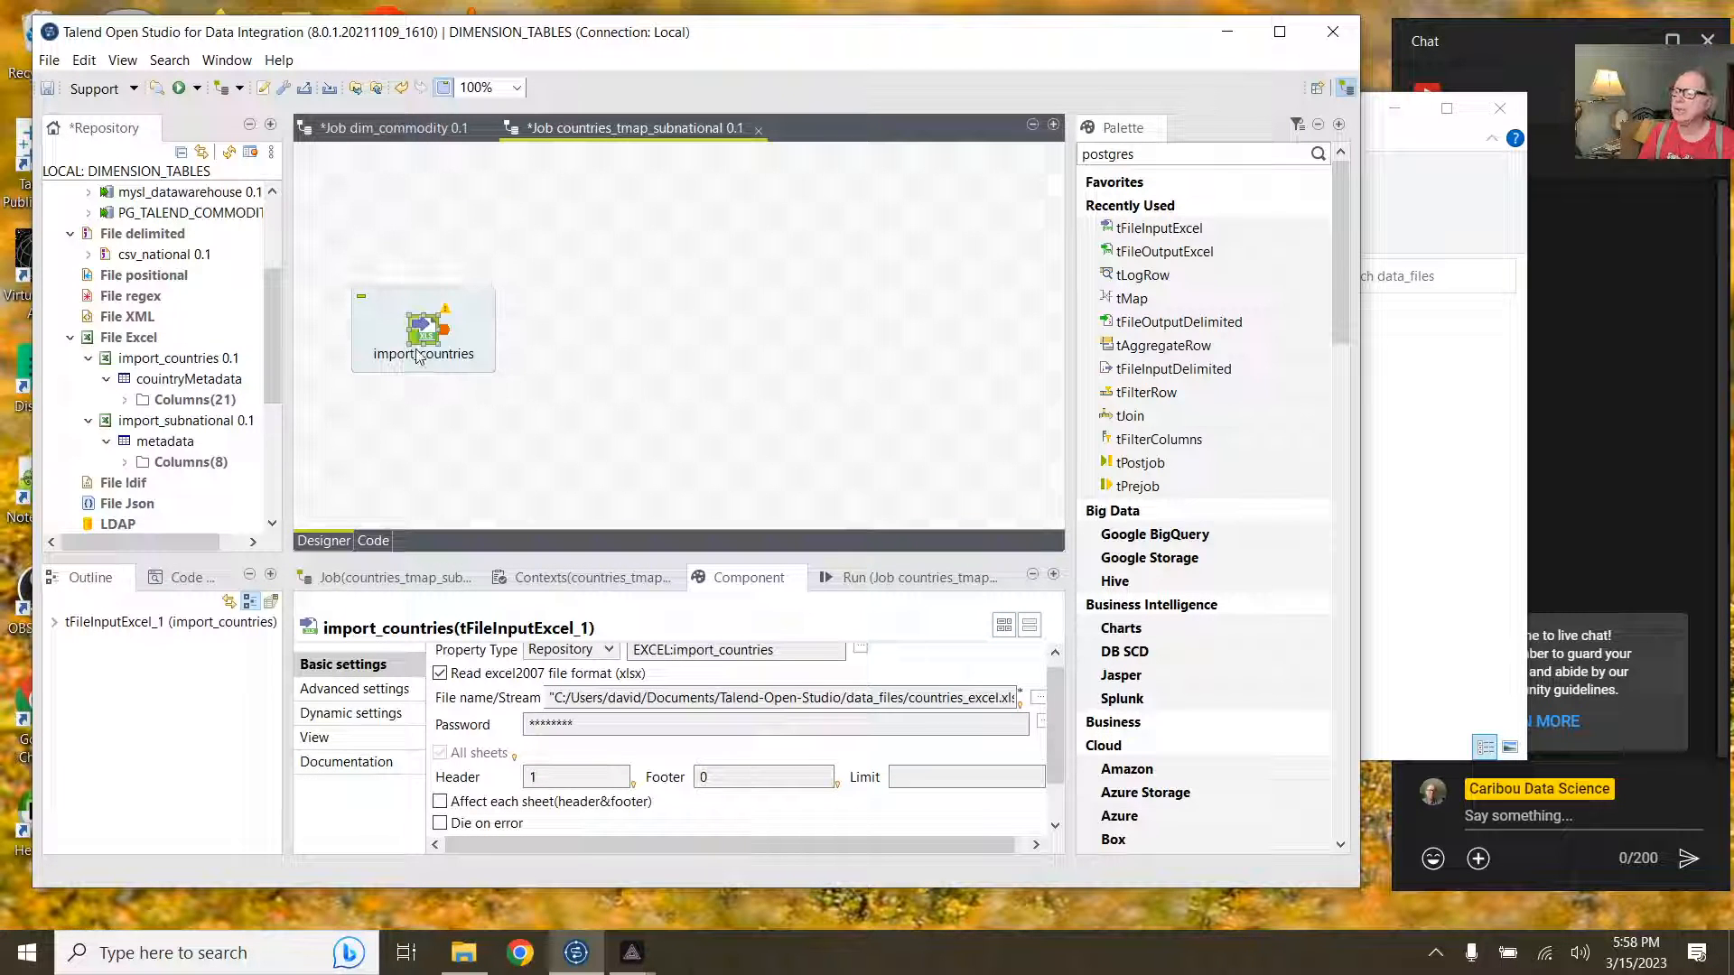
left_click(447, 334)
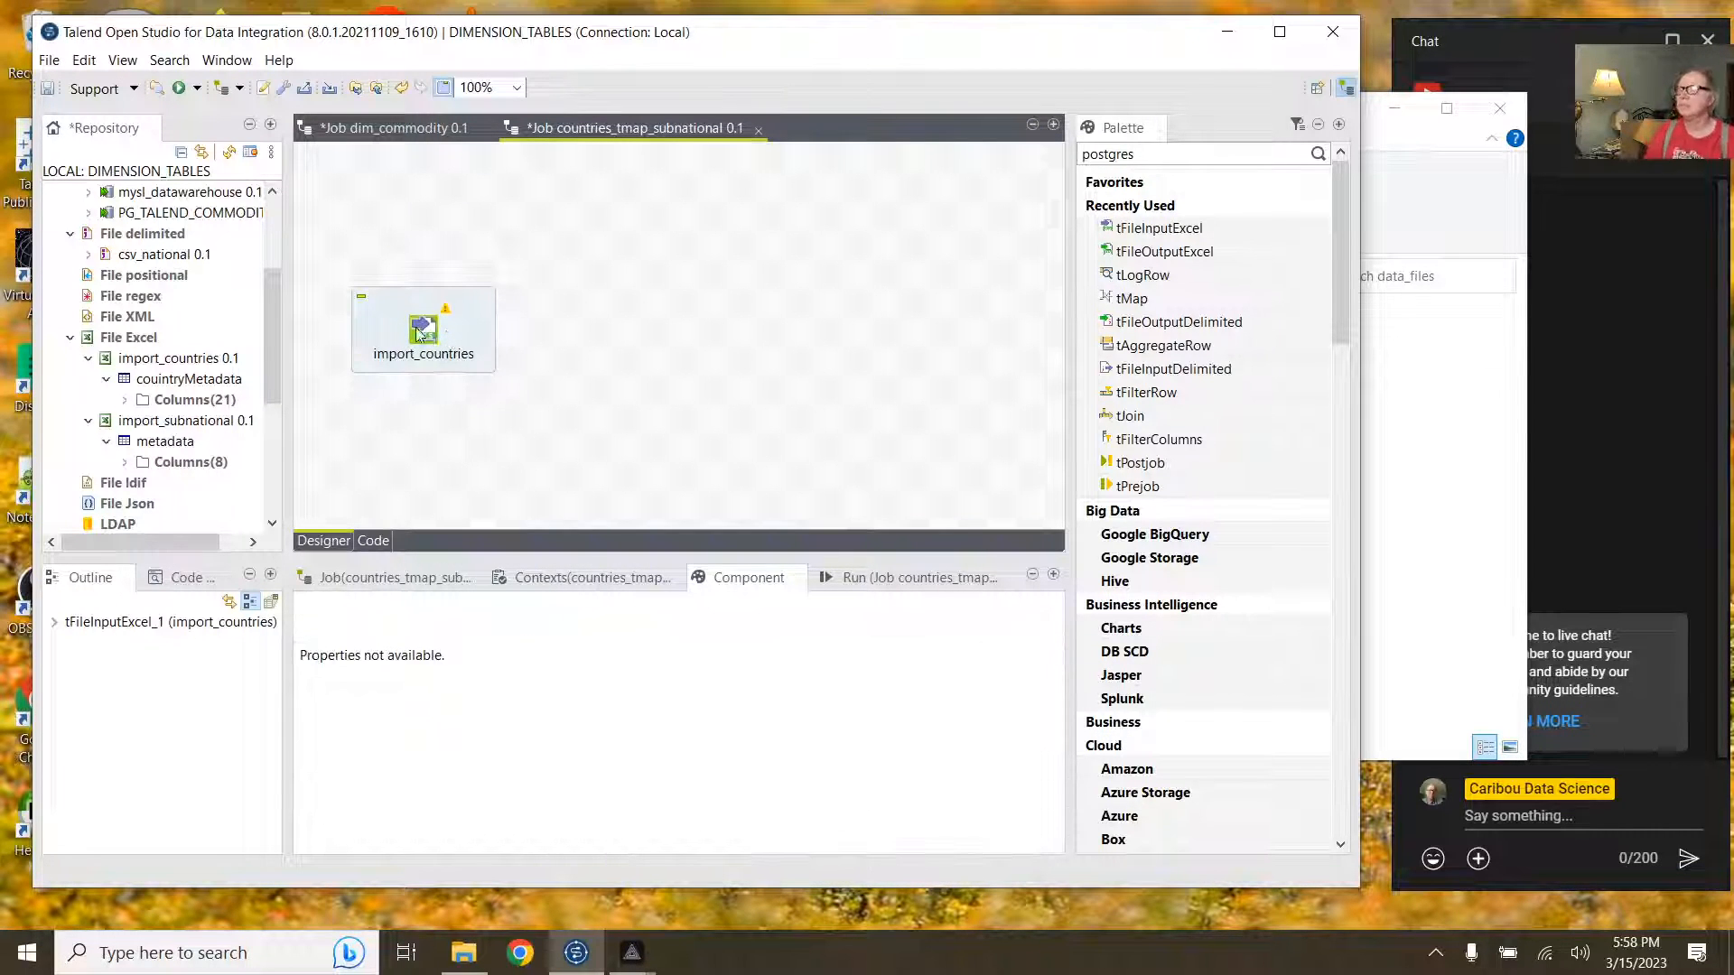
Step: Place the import_subnational Excel metadata on the job canvas as a tFileInputExcel component
left_click(419, 332)
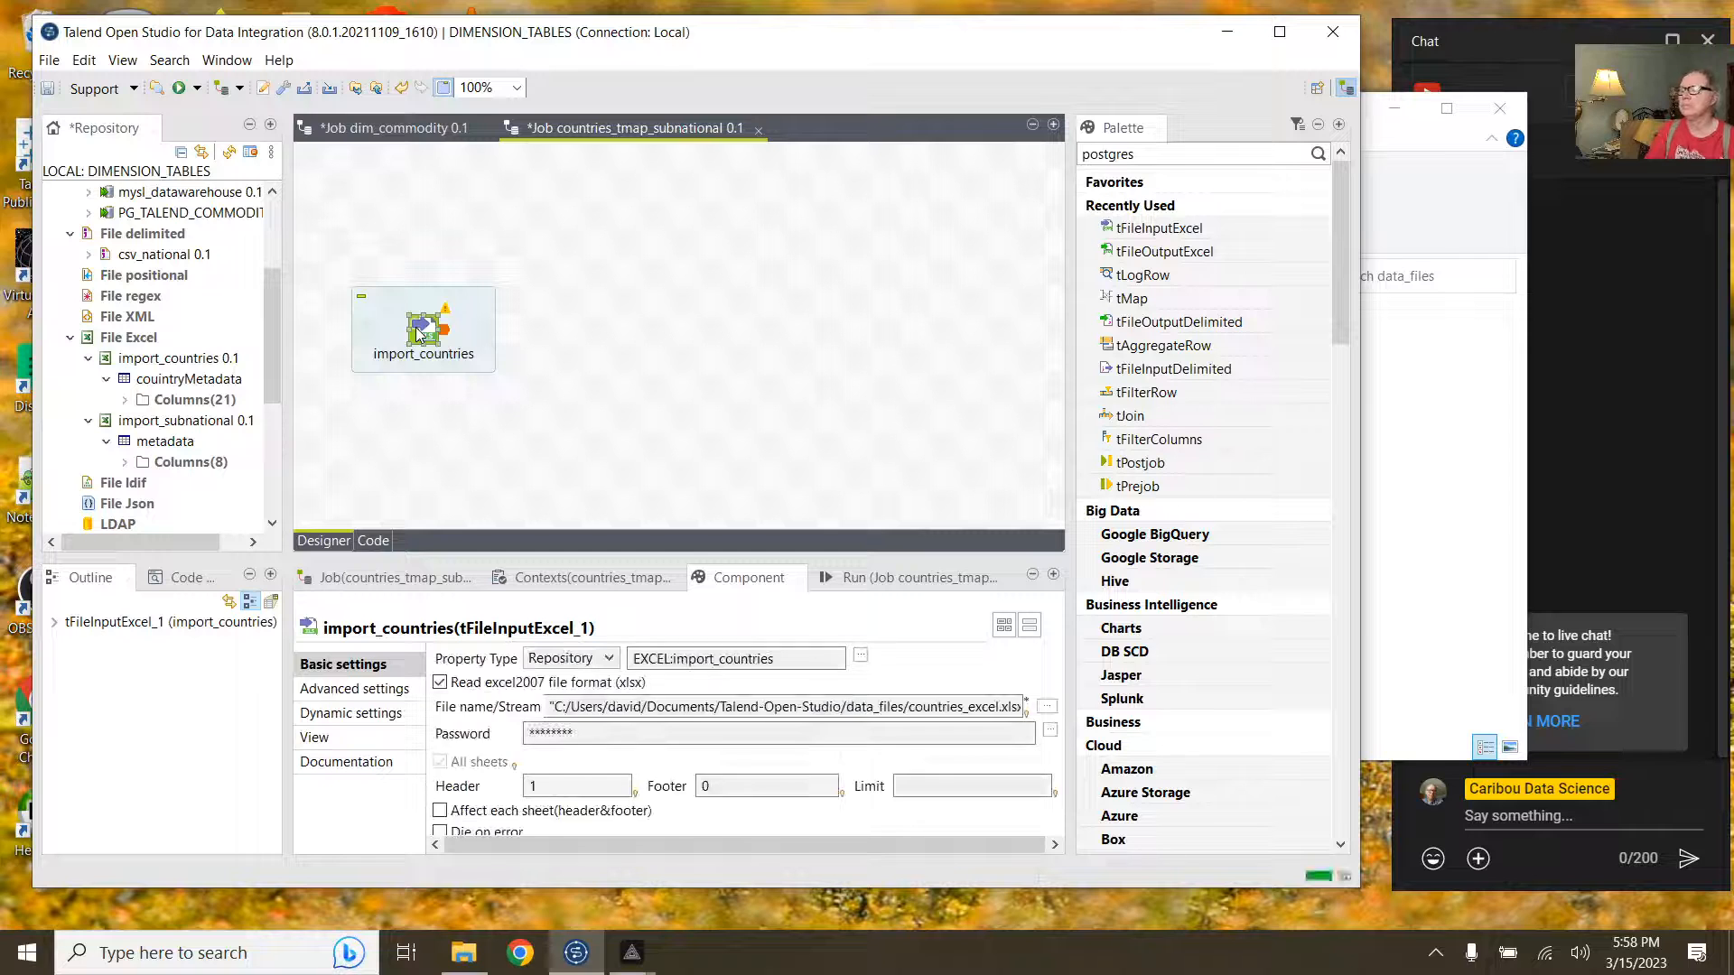
left_click(207, 421)
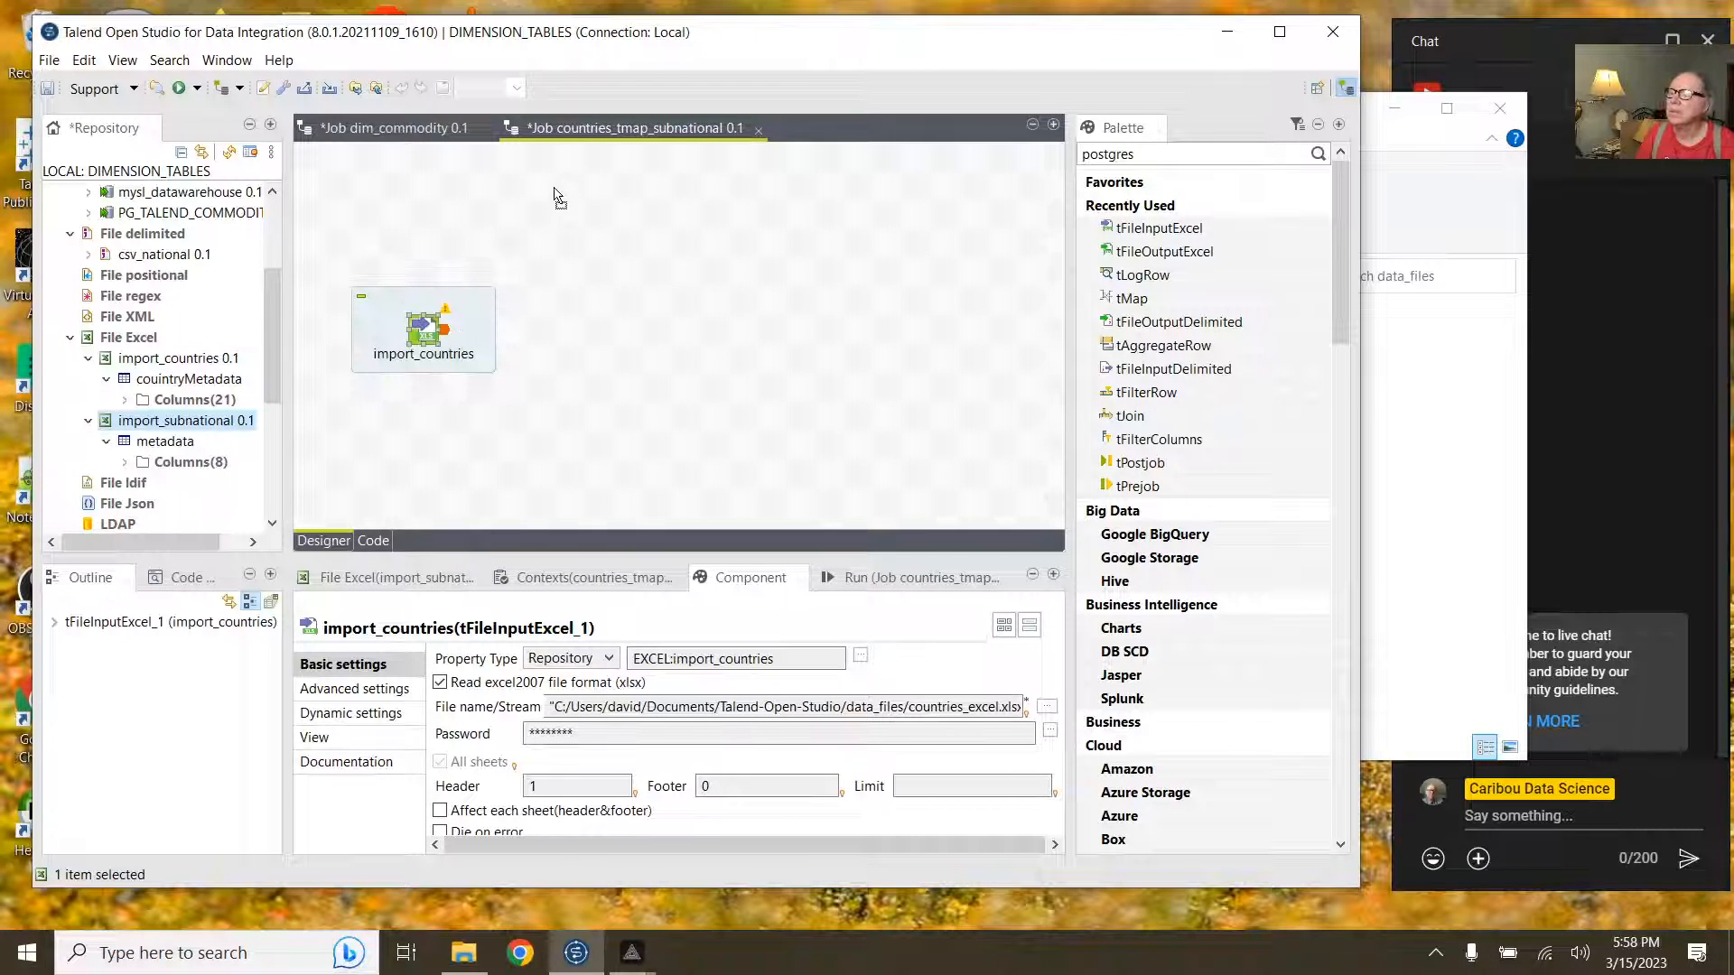
left_click_drag(554, 188, 608, 202)
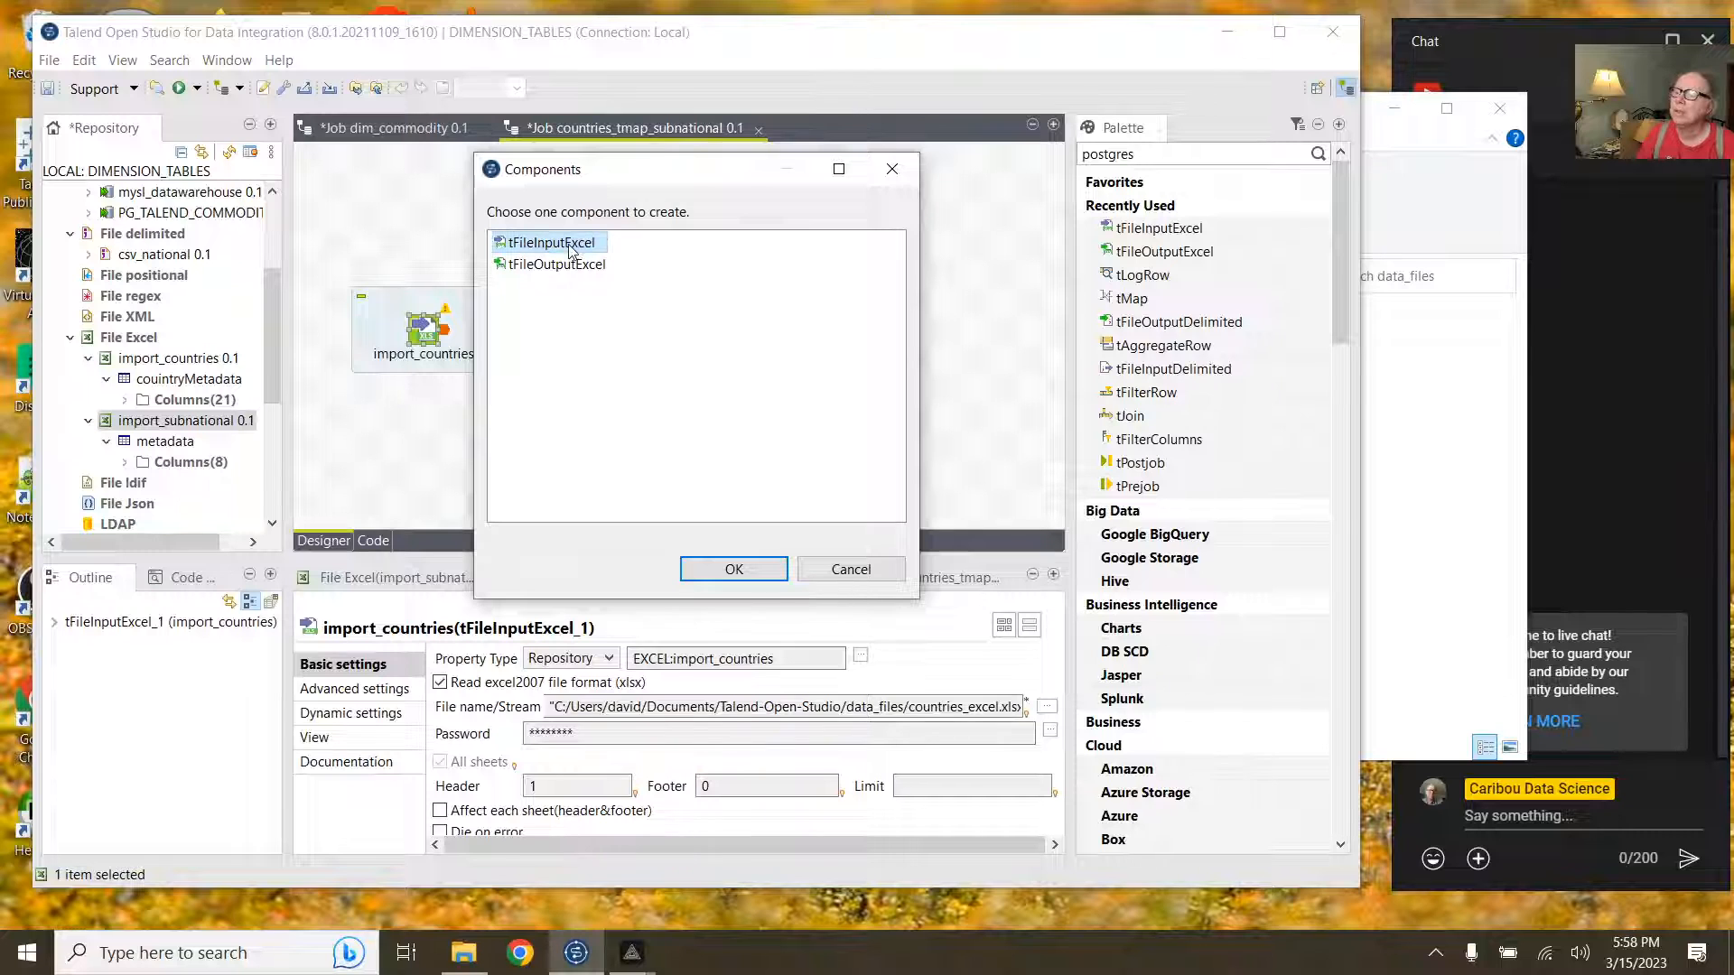
left_click(733, 569)
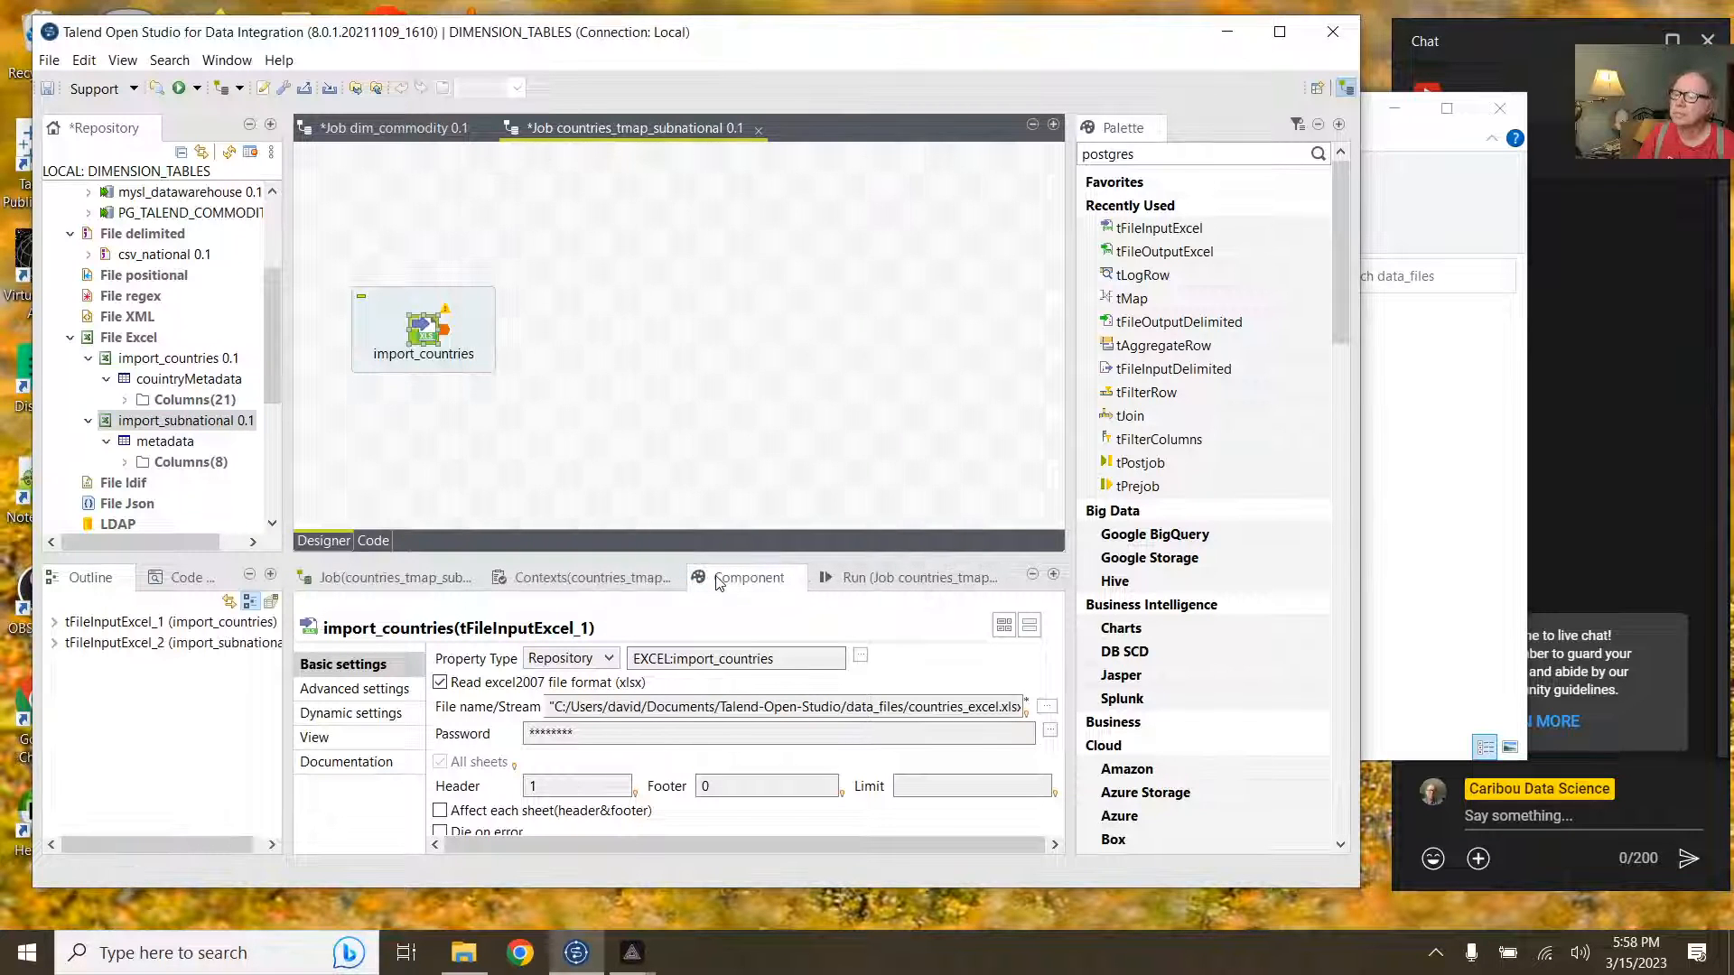
Step: Move import_subnational slightly lower beside import_countries, then select import_countries
left_click(567, 192)
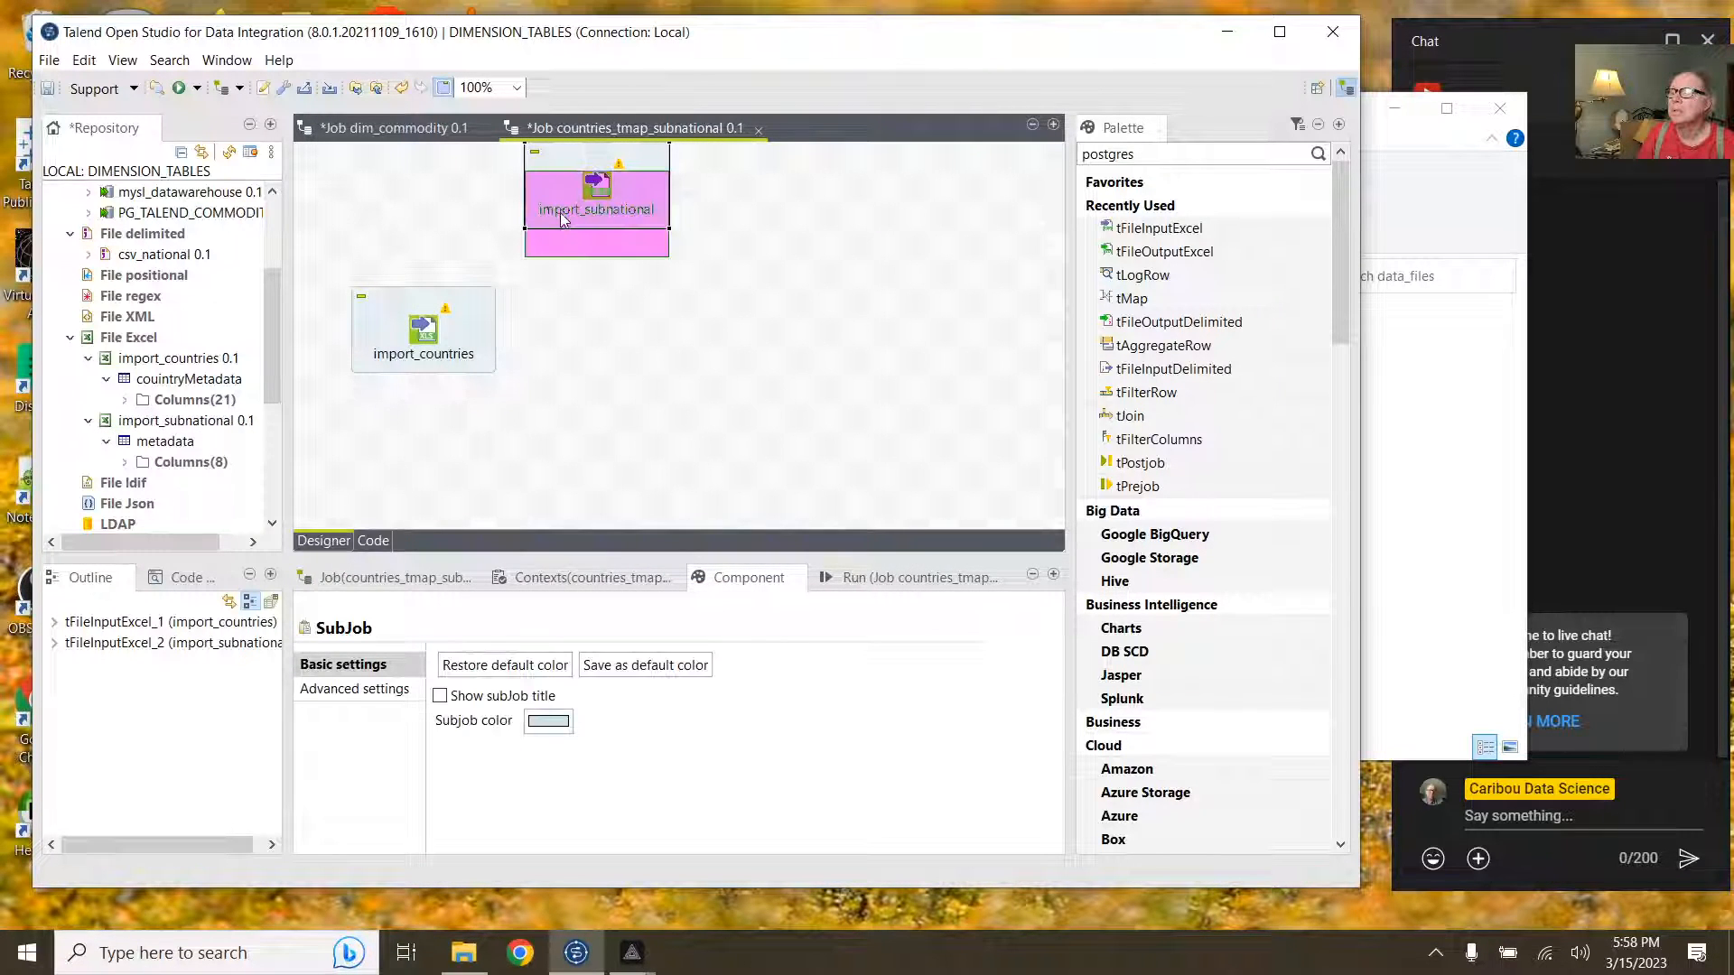
left_click_drag(560, 229, 555, 271)
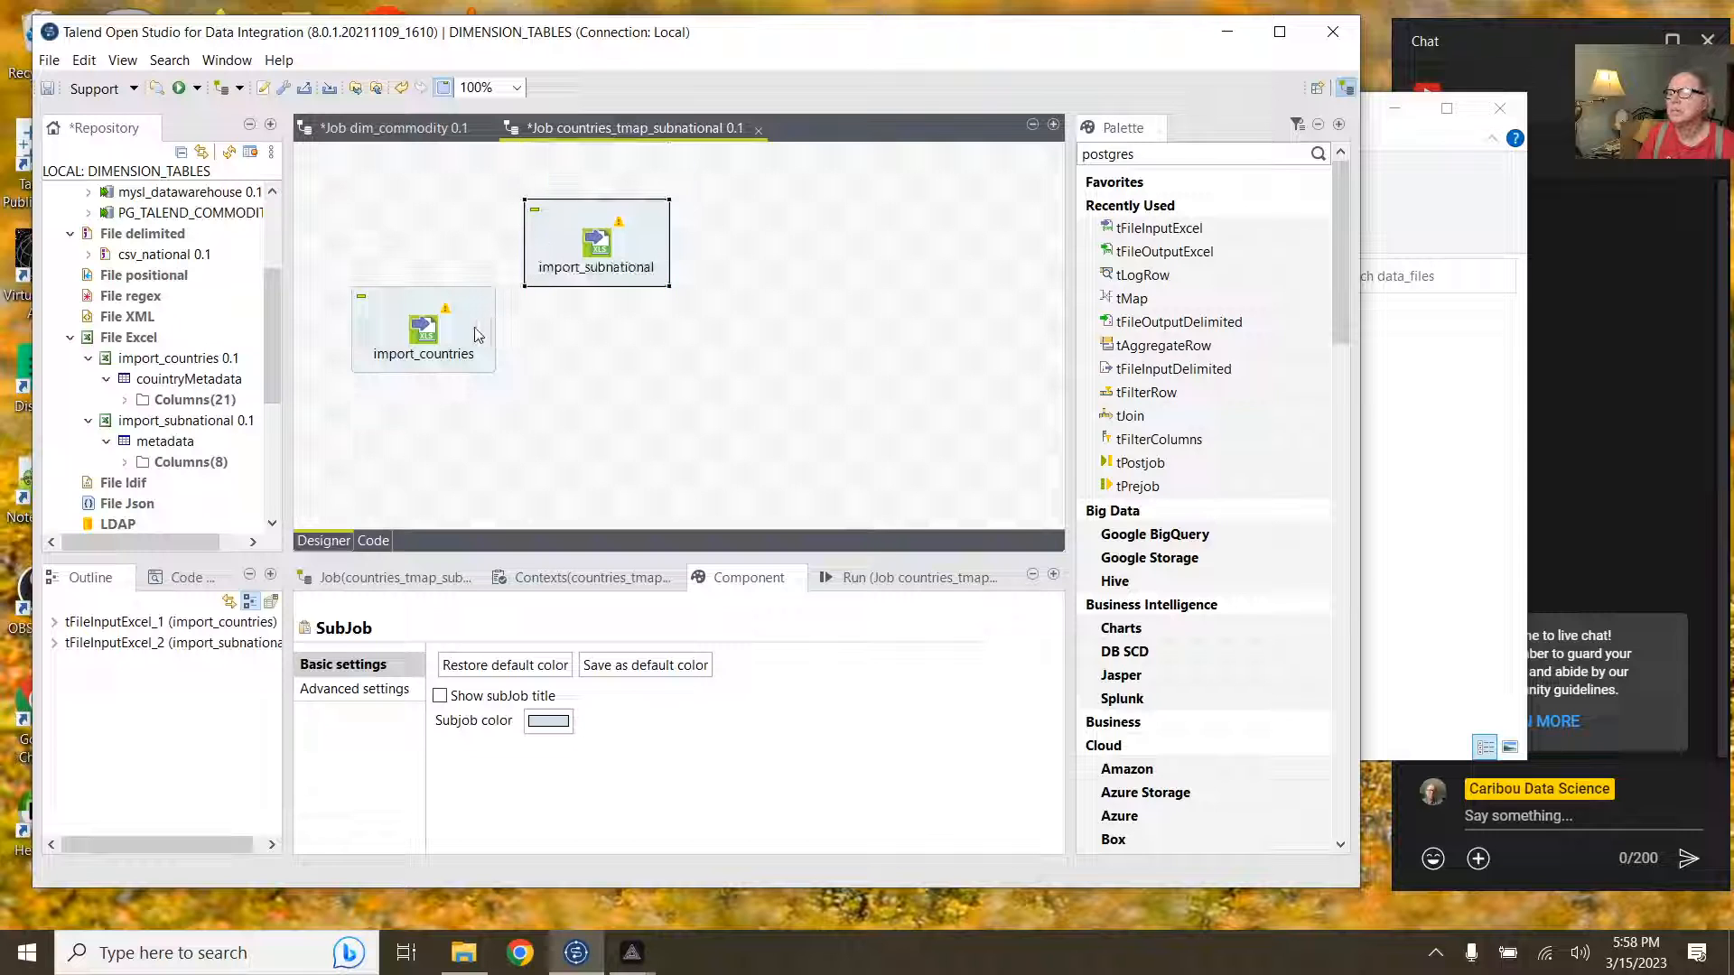
left_click(423, 328)
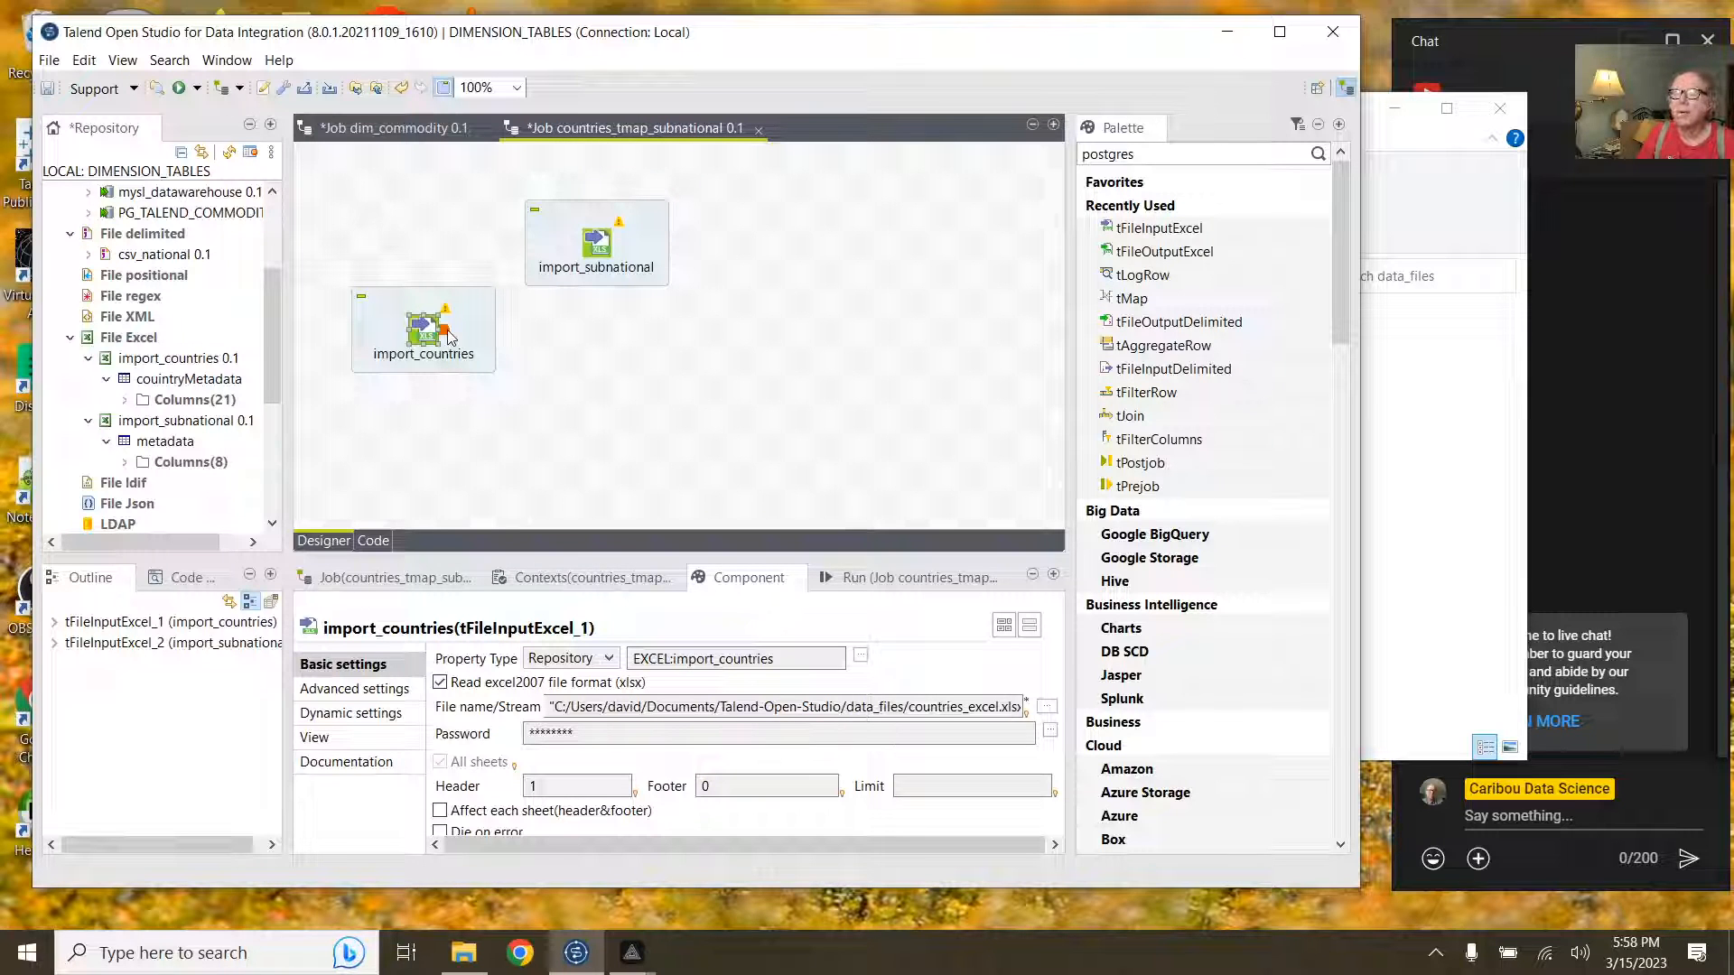
Step: Link import_countries with a Main row to a new tMap_1 component
right_click(449, 334)
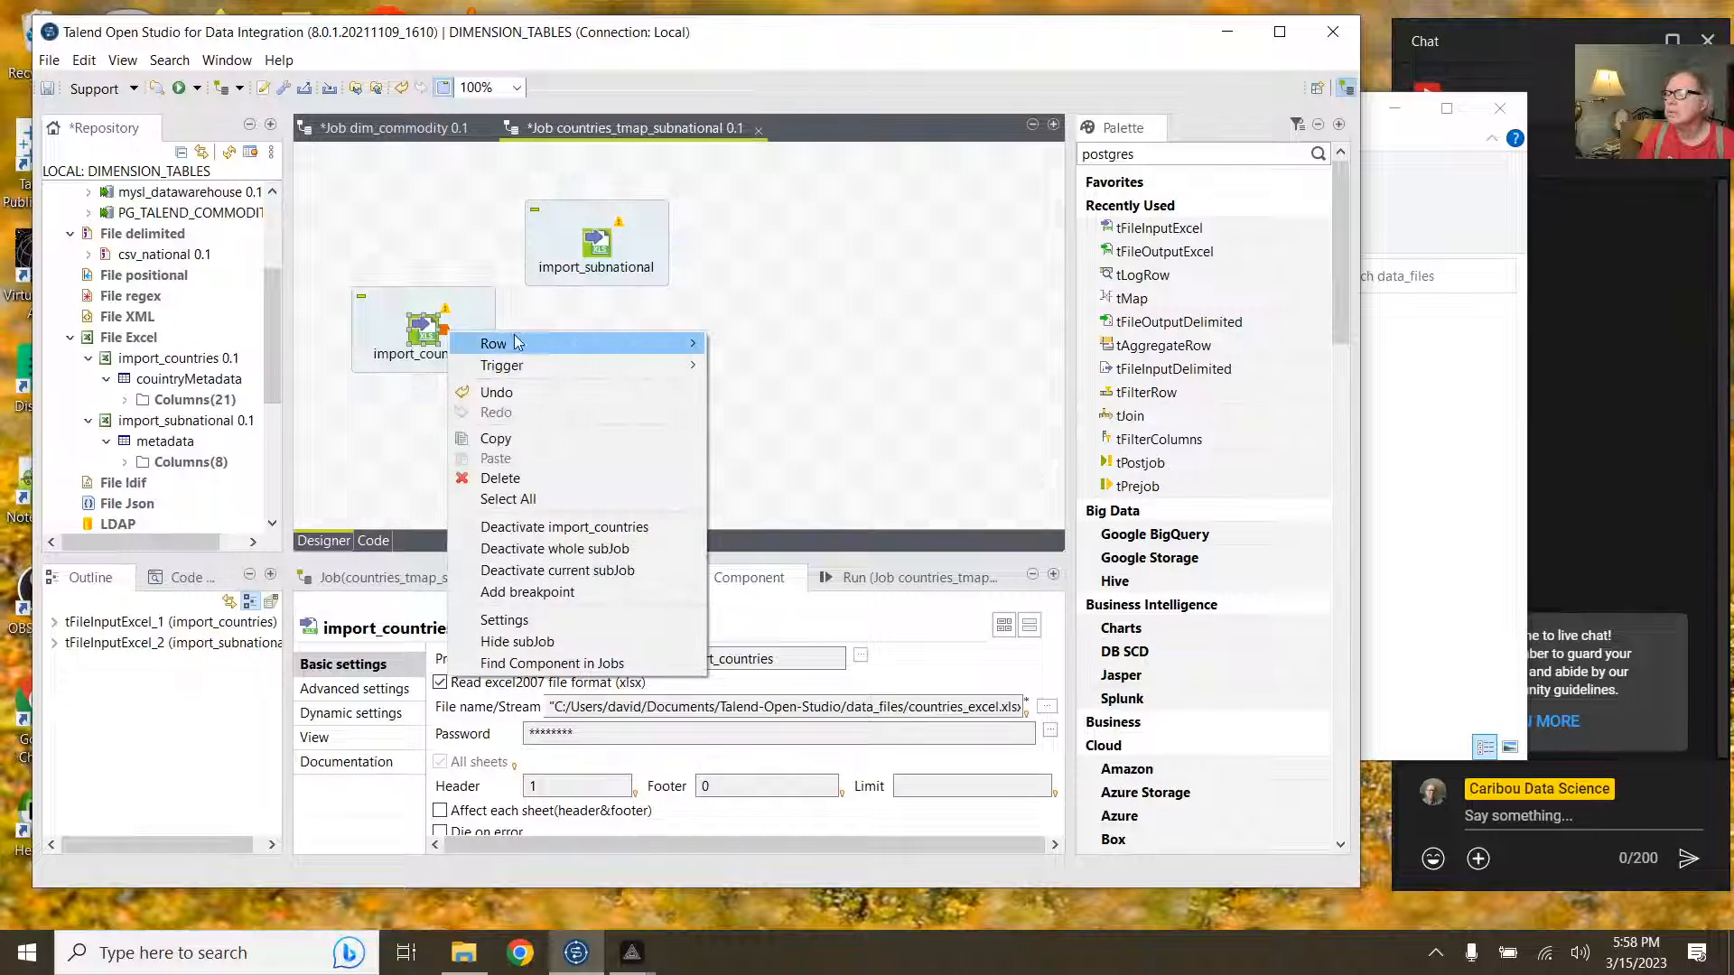
mouse_move(611, 352)
left_click(750, 344)
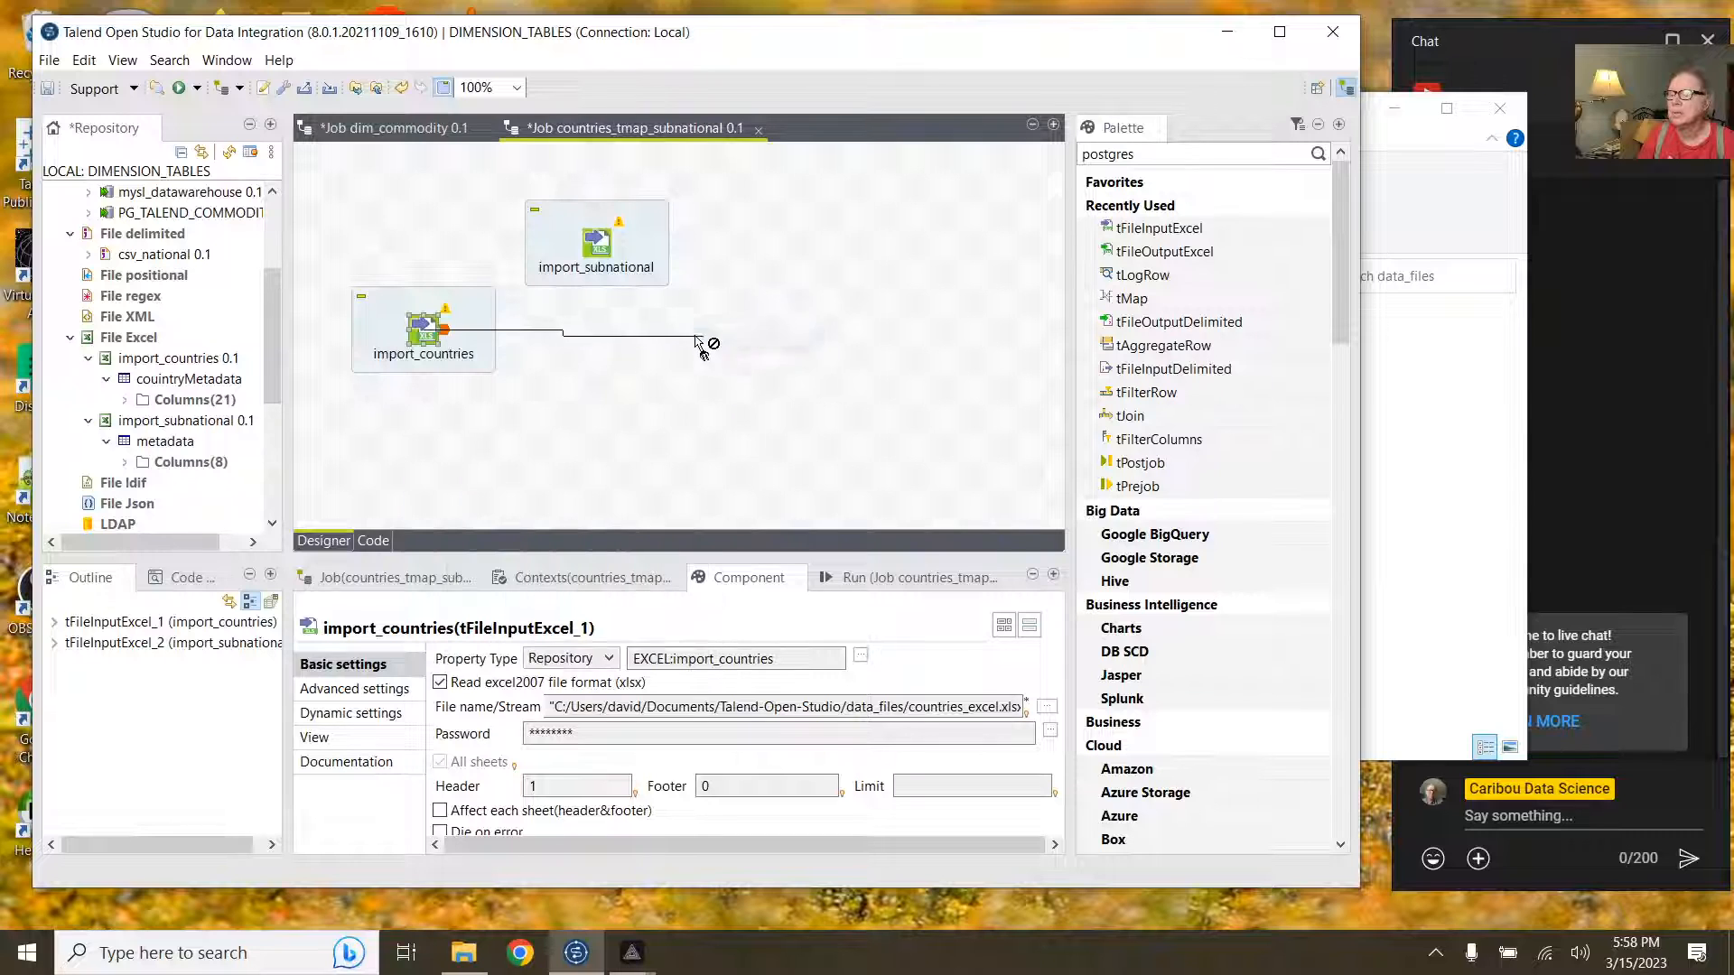
left_click(644, 334)
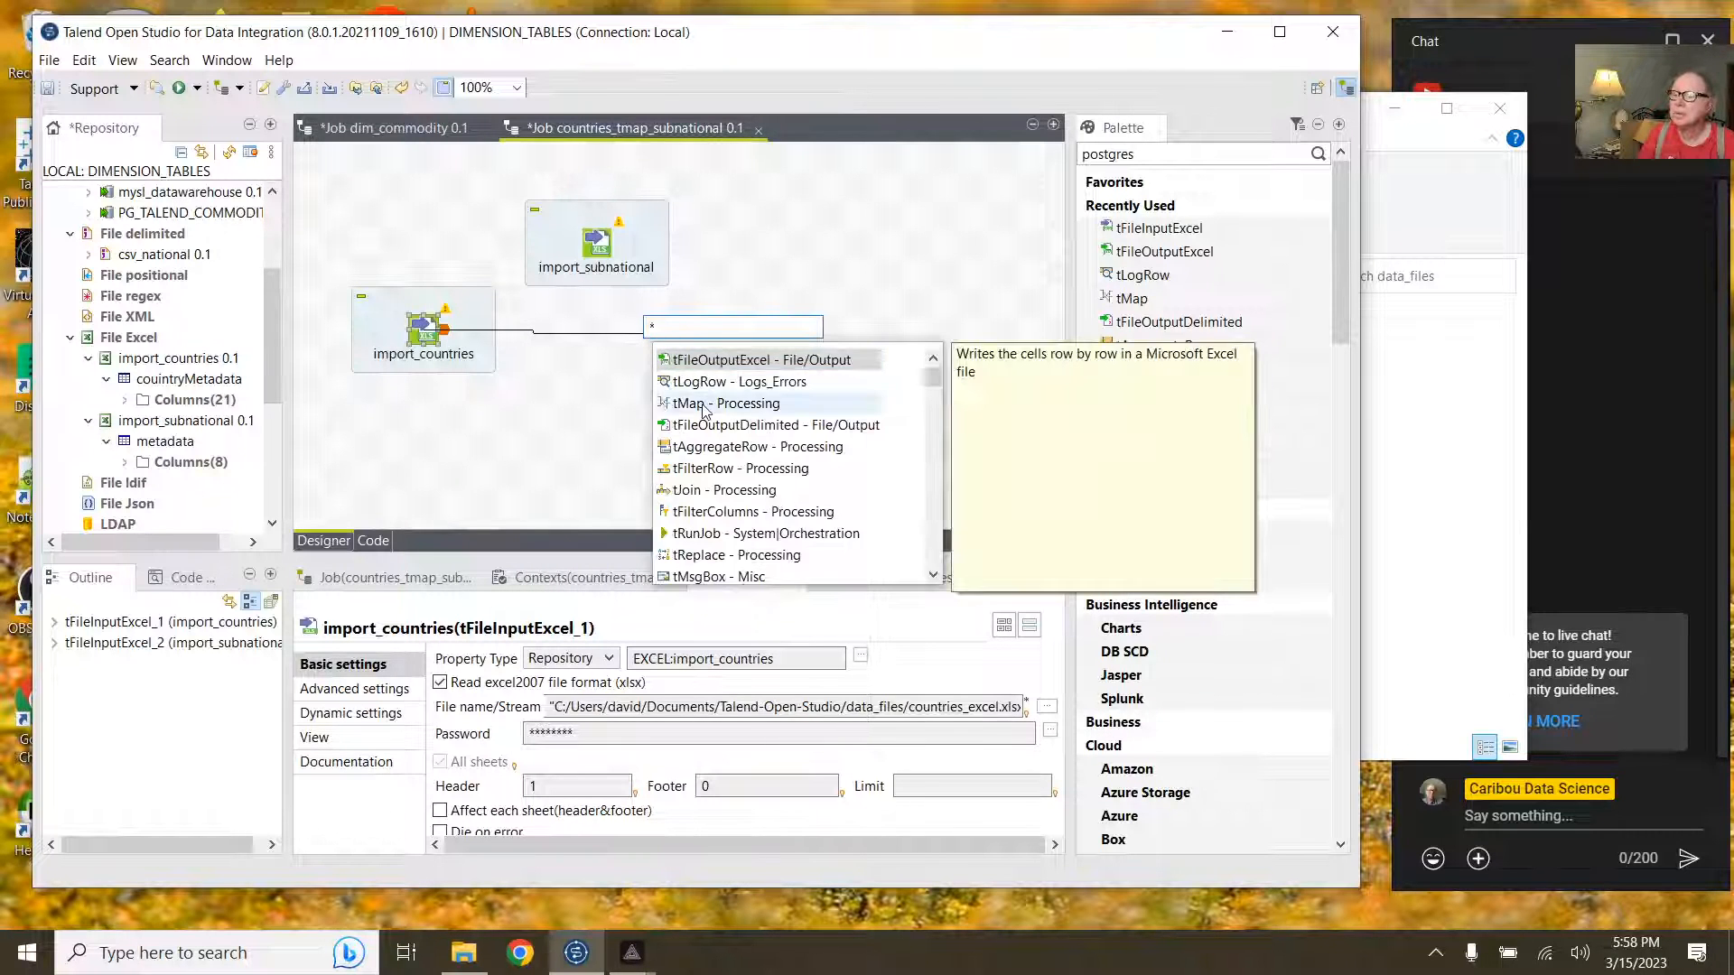
double_click(705, 406)
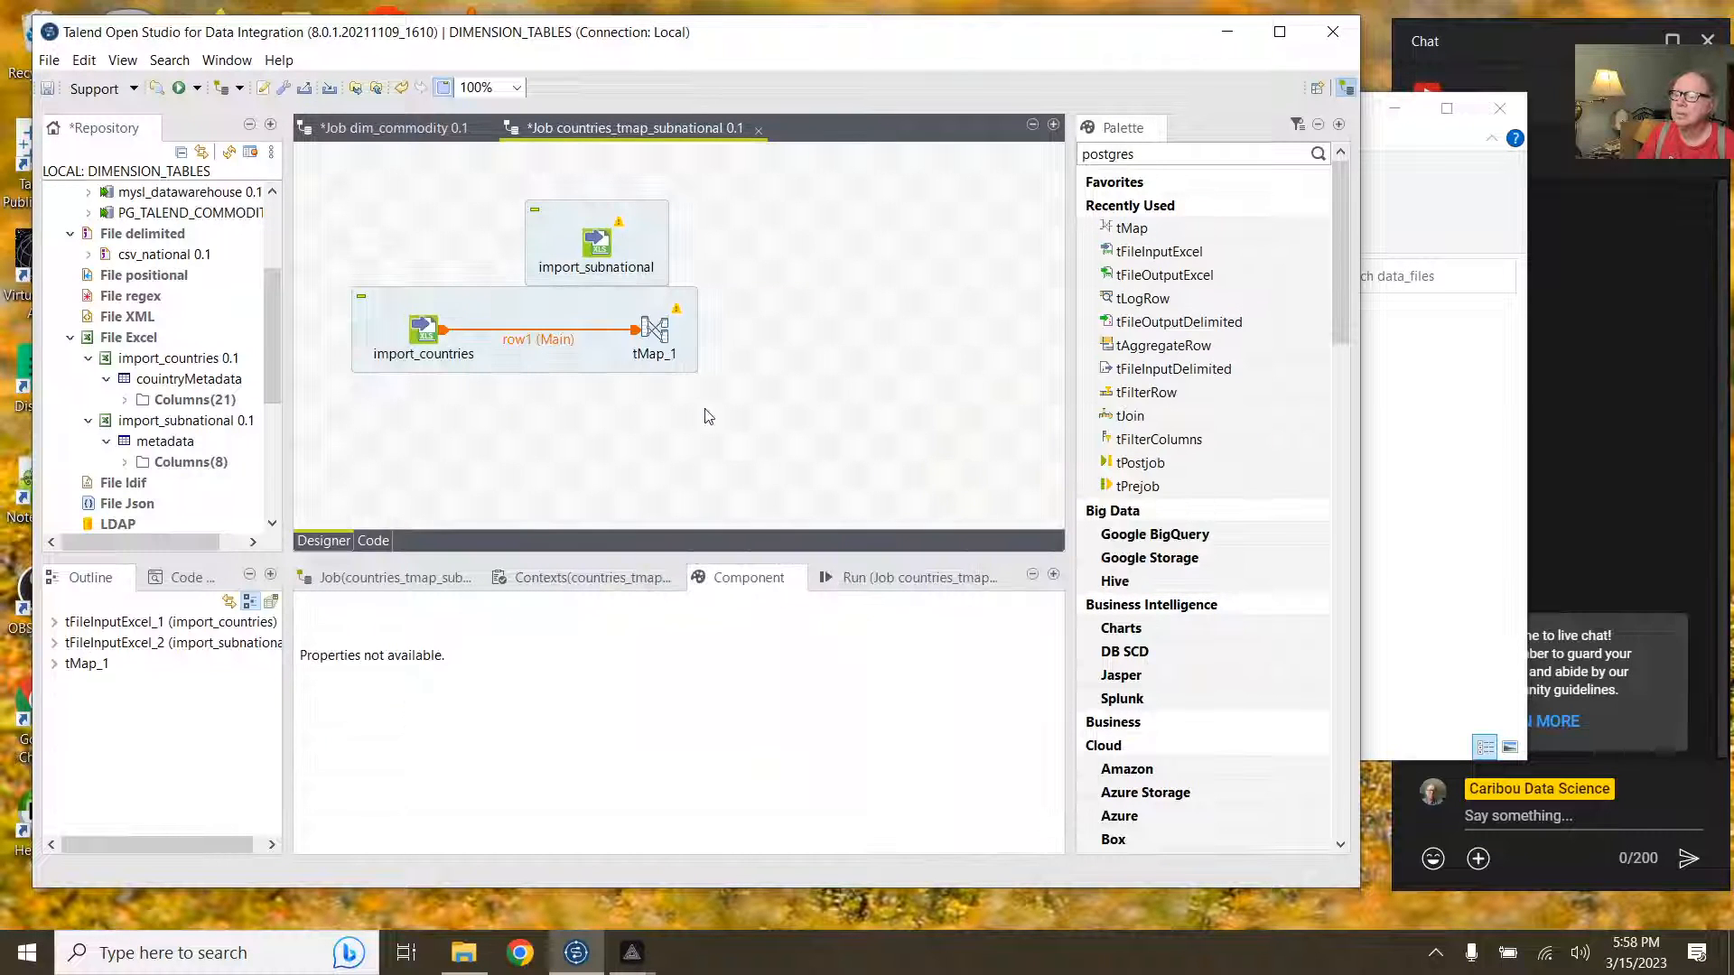
Step: Move the tMap subjob lower, connect import_subnational to tMap_1 as lookup, and open the mapping editor
left_click(632, 242)
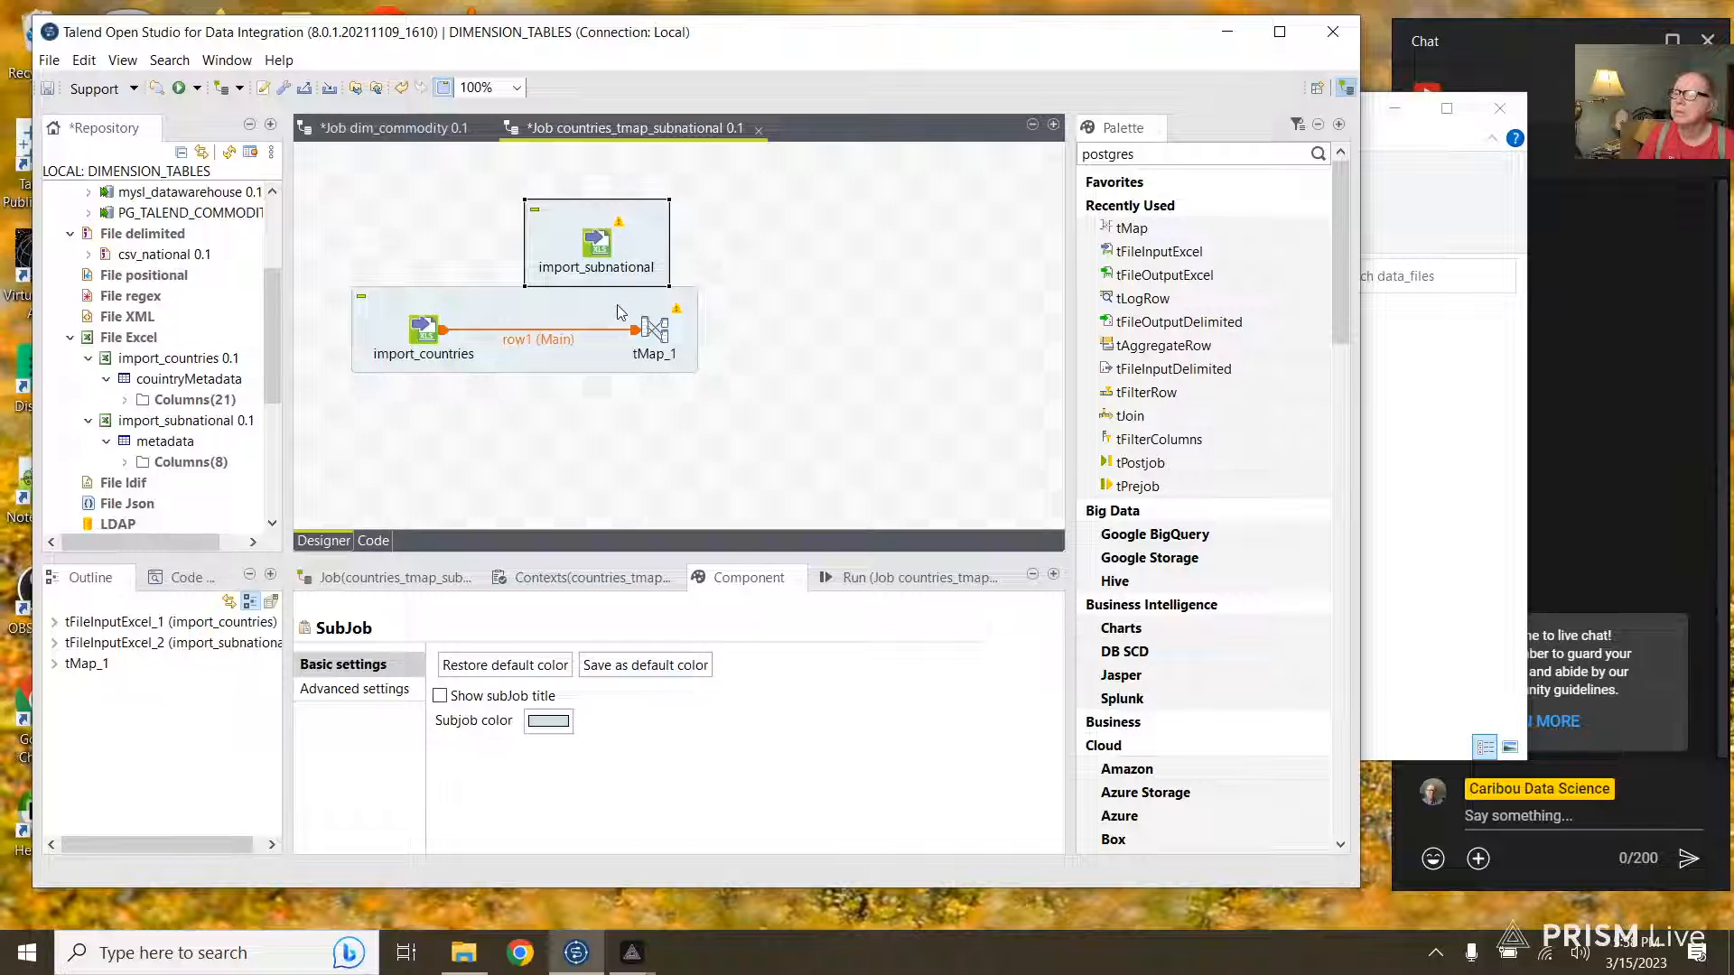
left_click_drag(618, 313, 599, 366)
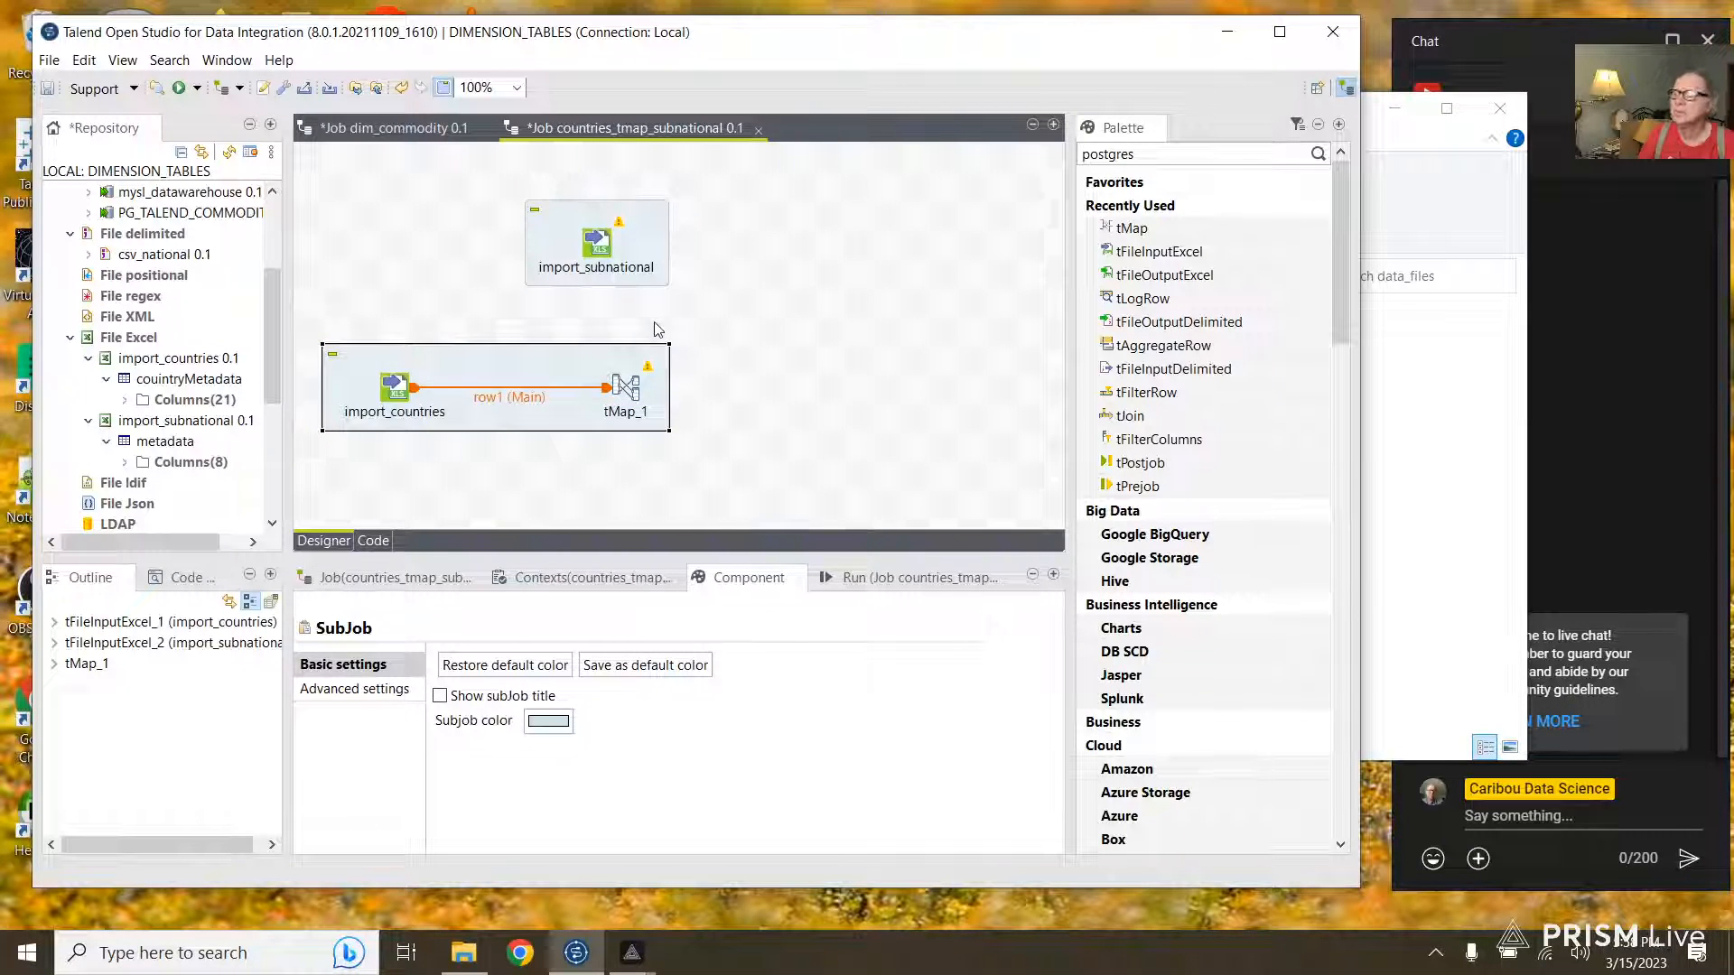
left_click(595, 244)
left_click_drag(617, 242, 629, 387)
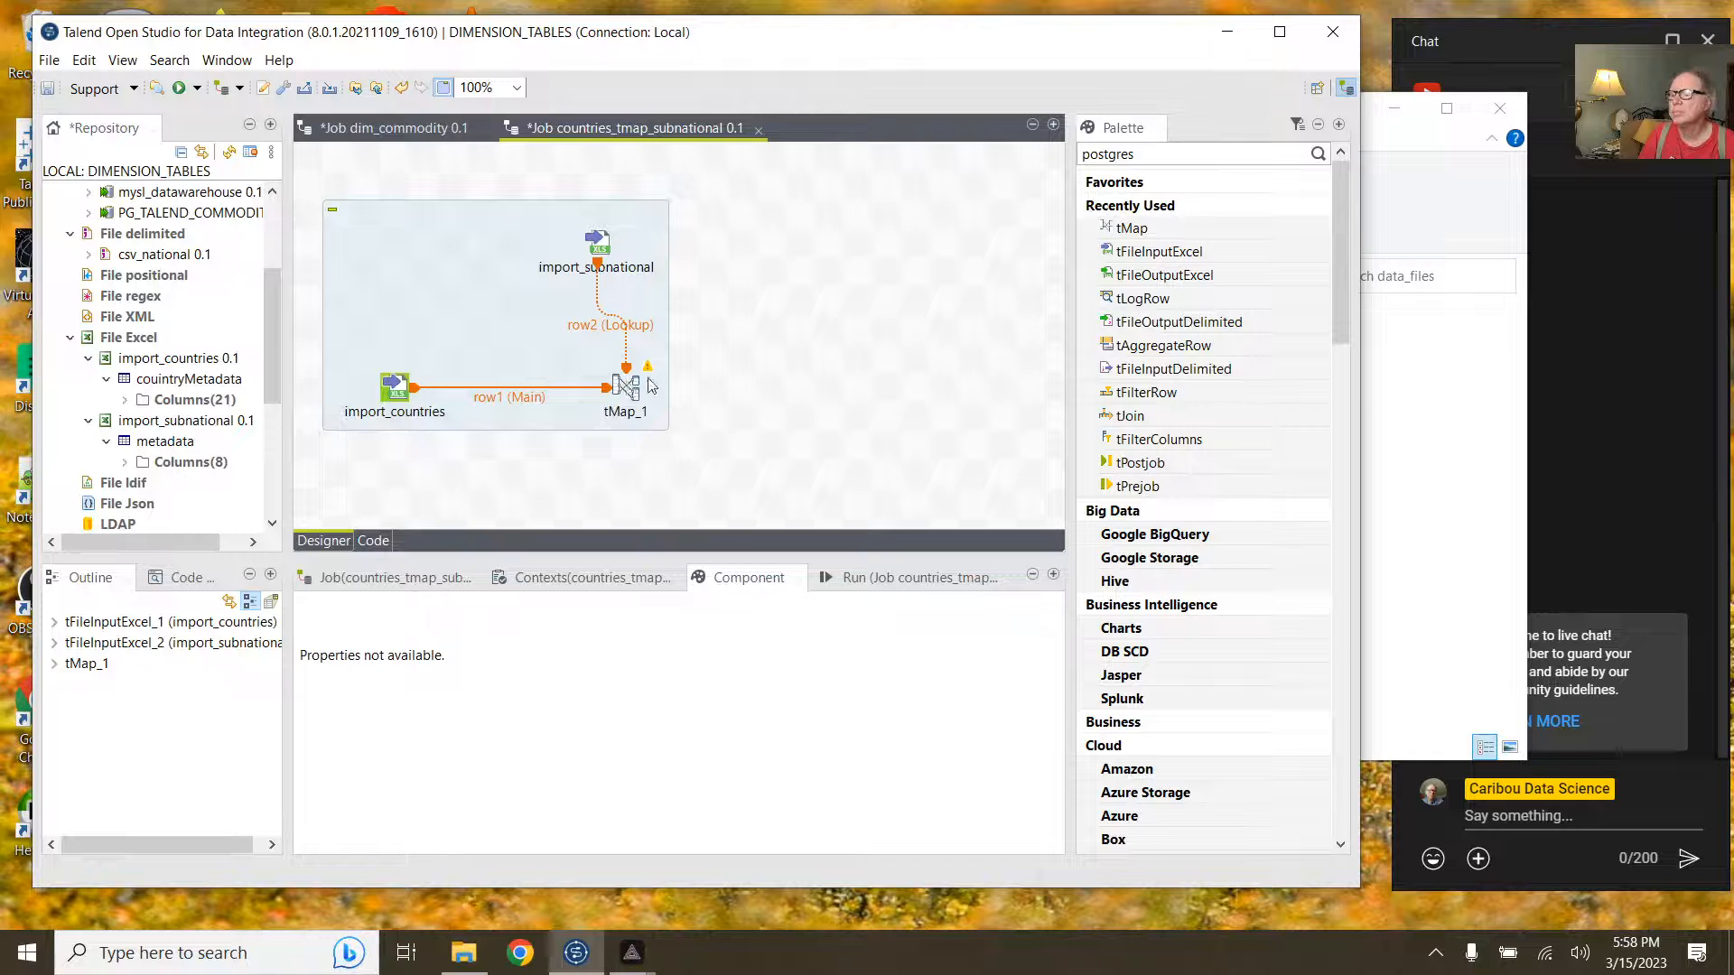
double_click(626, 387)
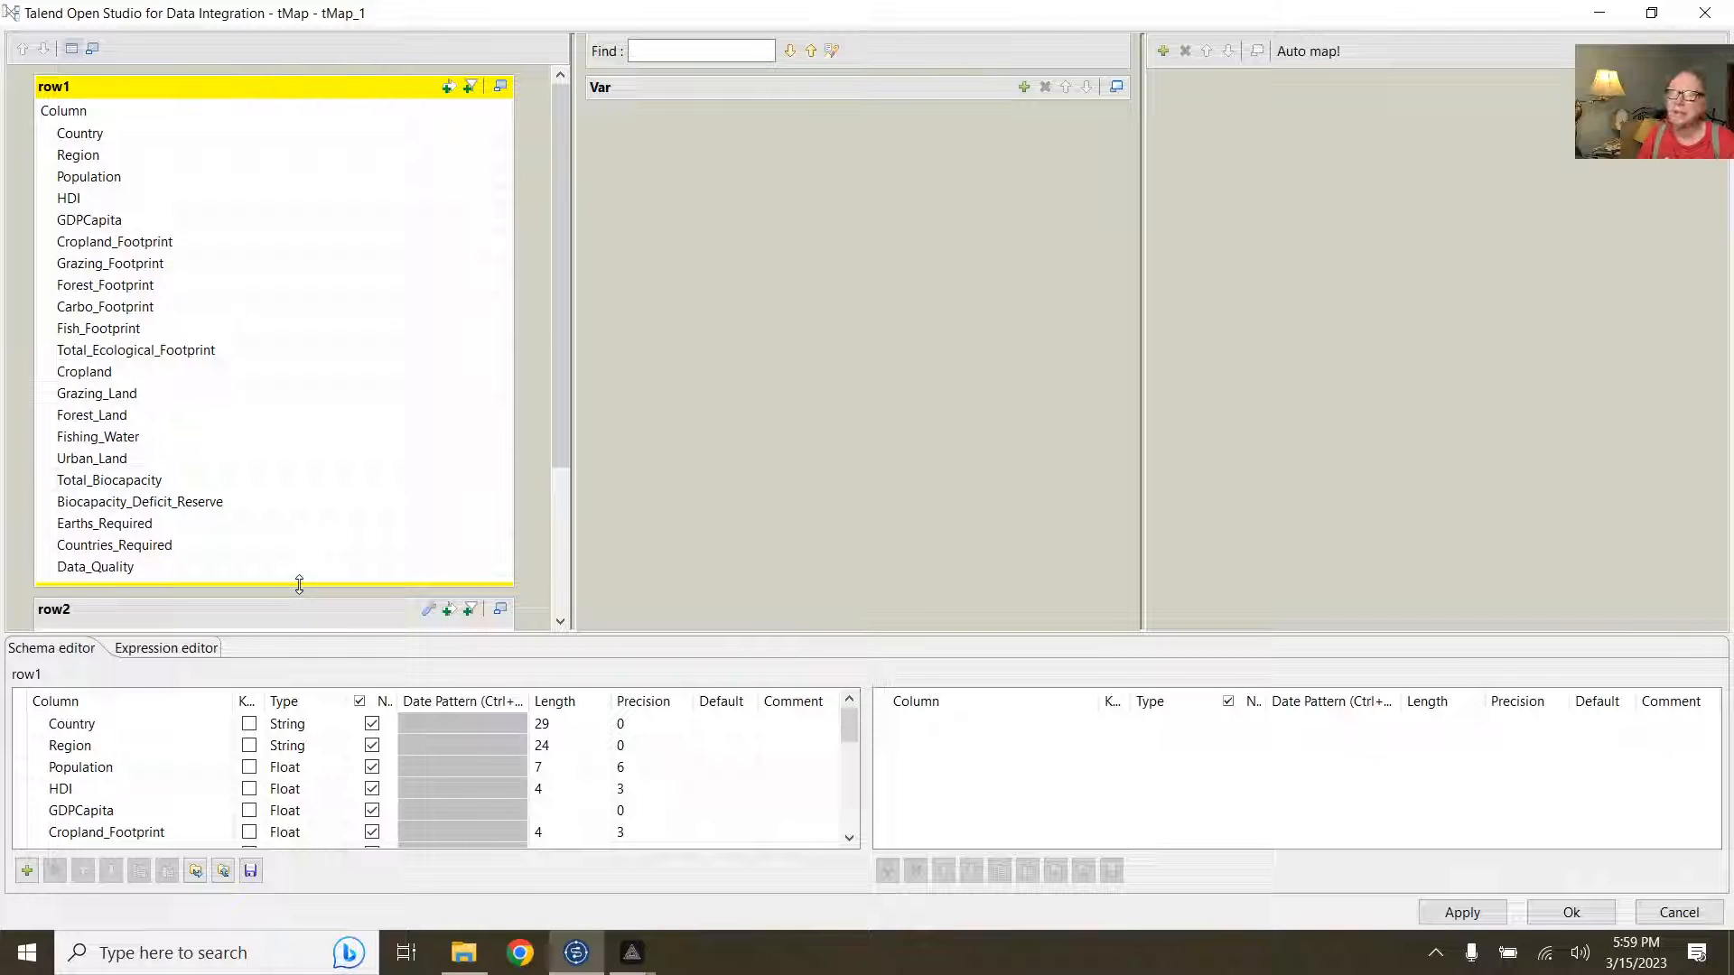
Step: Enlarge the row1 table, select Country through GDPCapita, and add an empty output table out1
left_click_drag(299, 584, 327, 247)
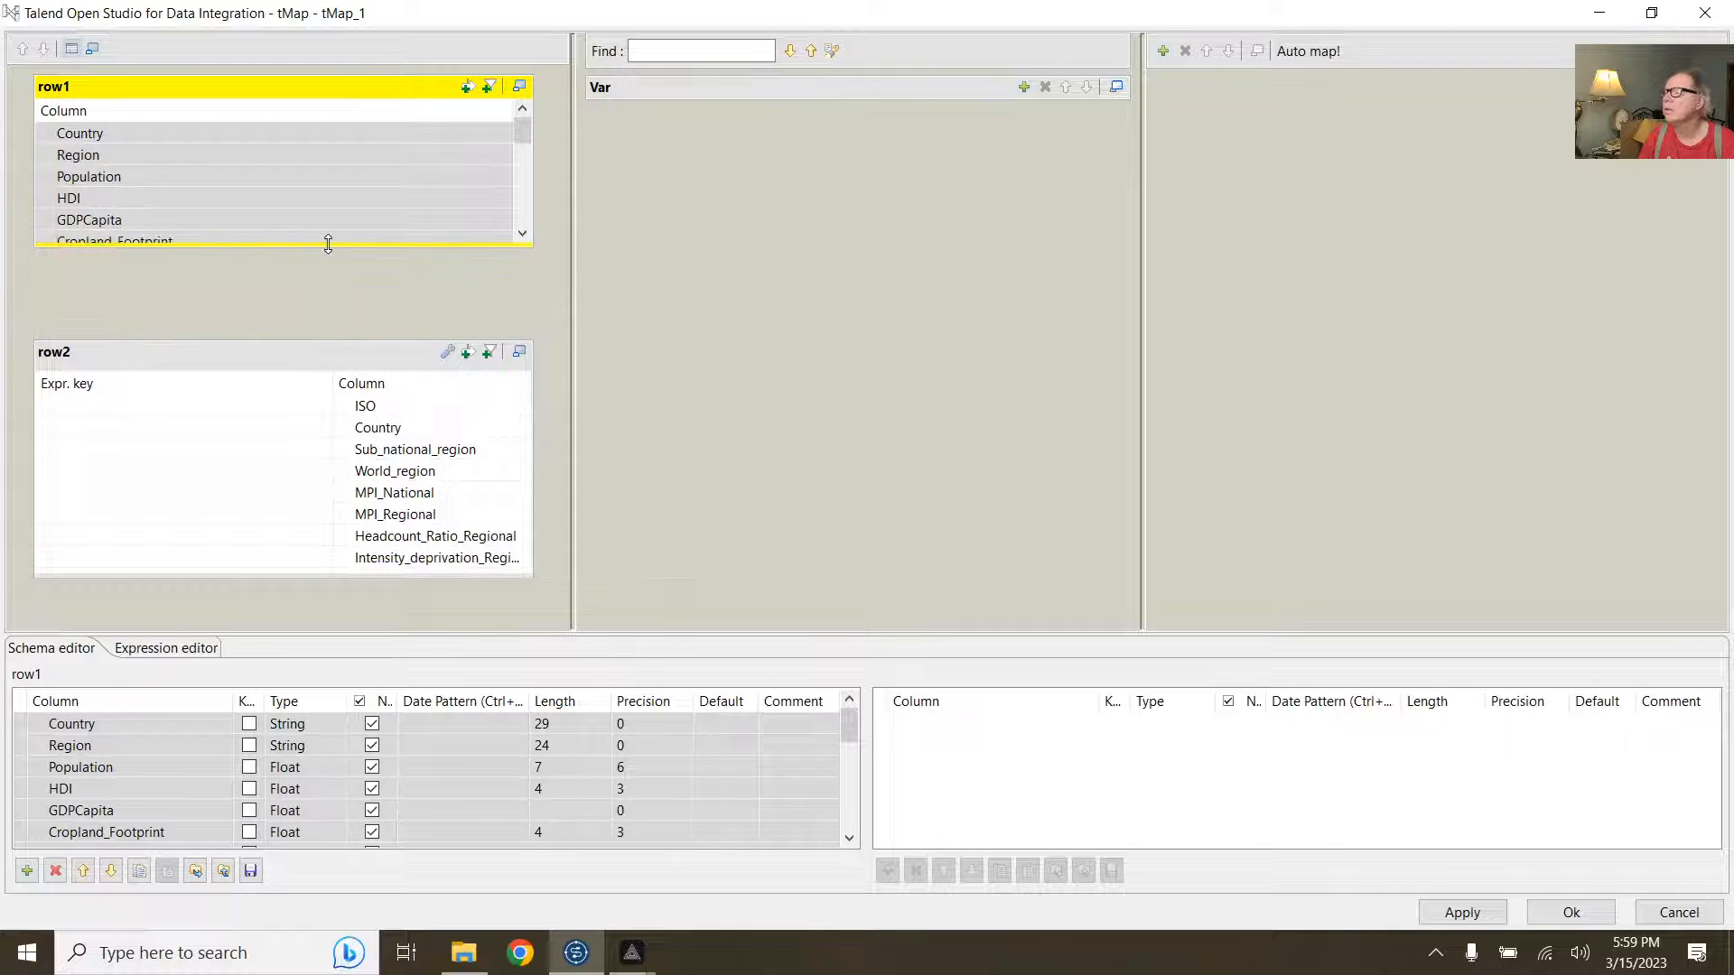
left_click(105, 133)
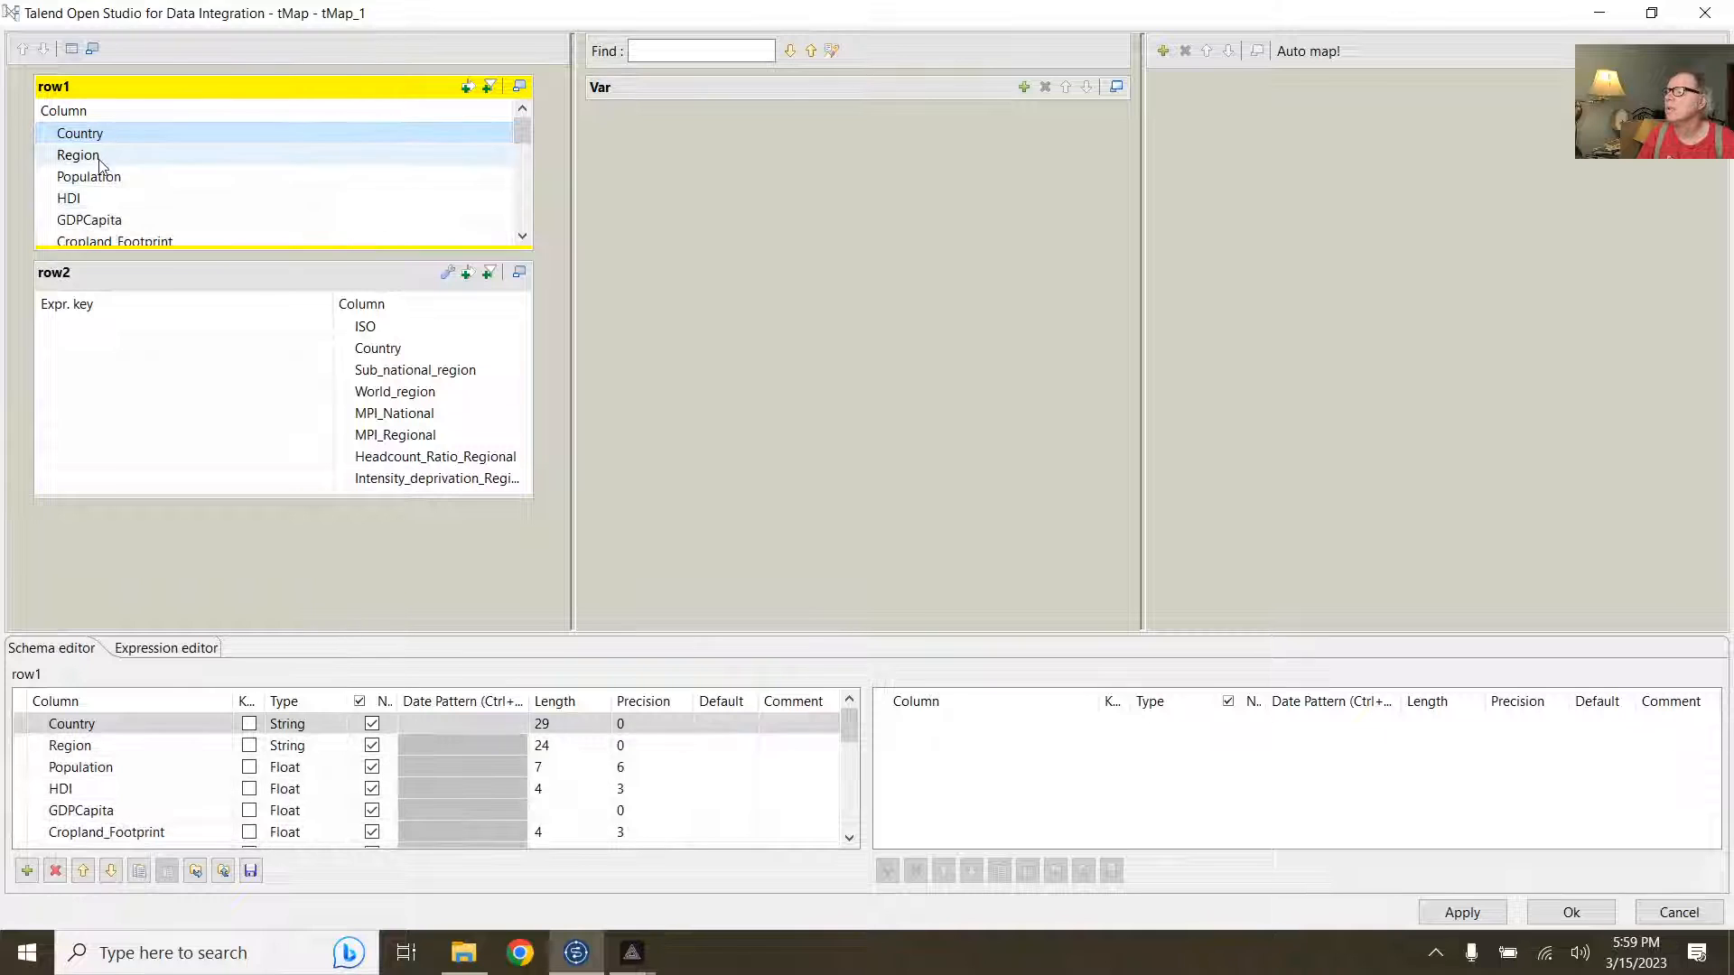
left_click(97, 221, "shift")
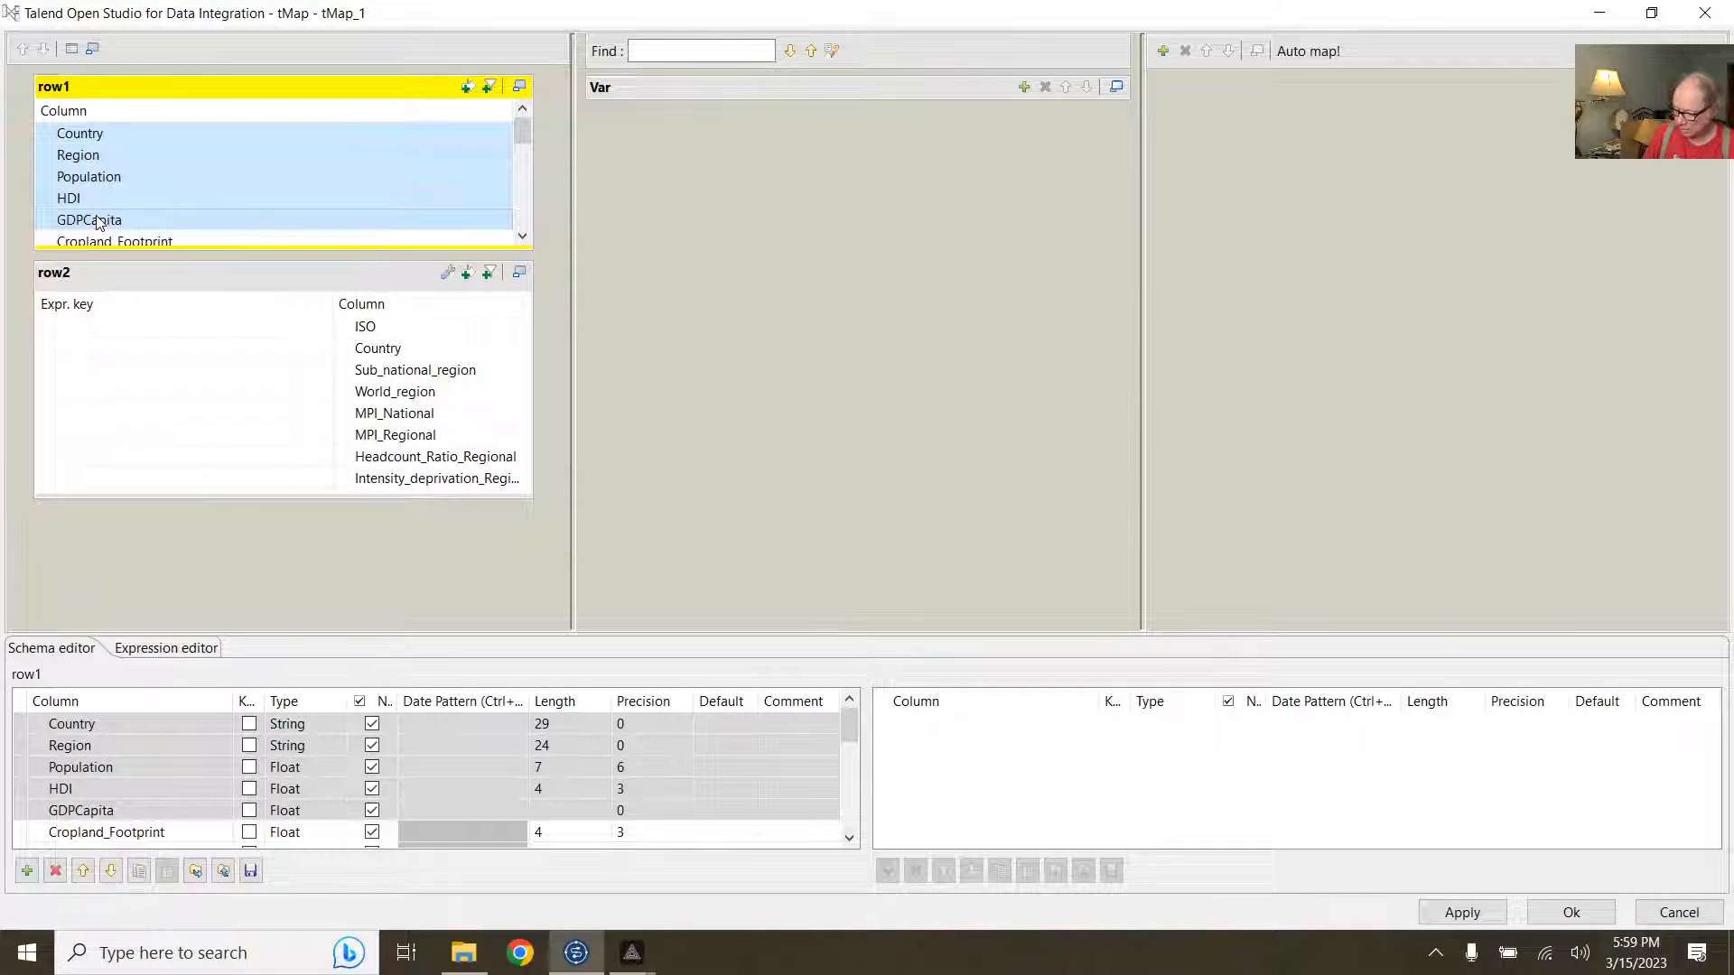
left_click(1163, 51)
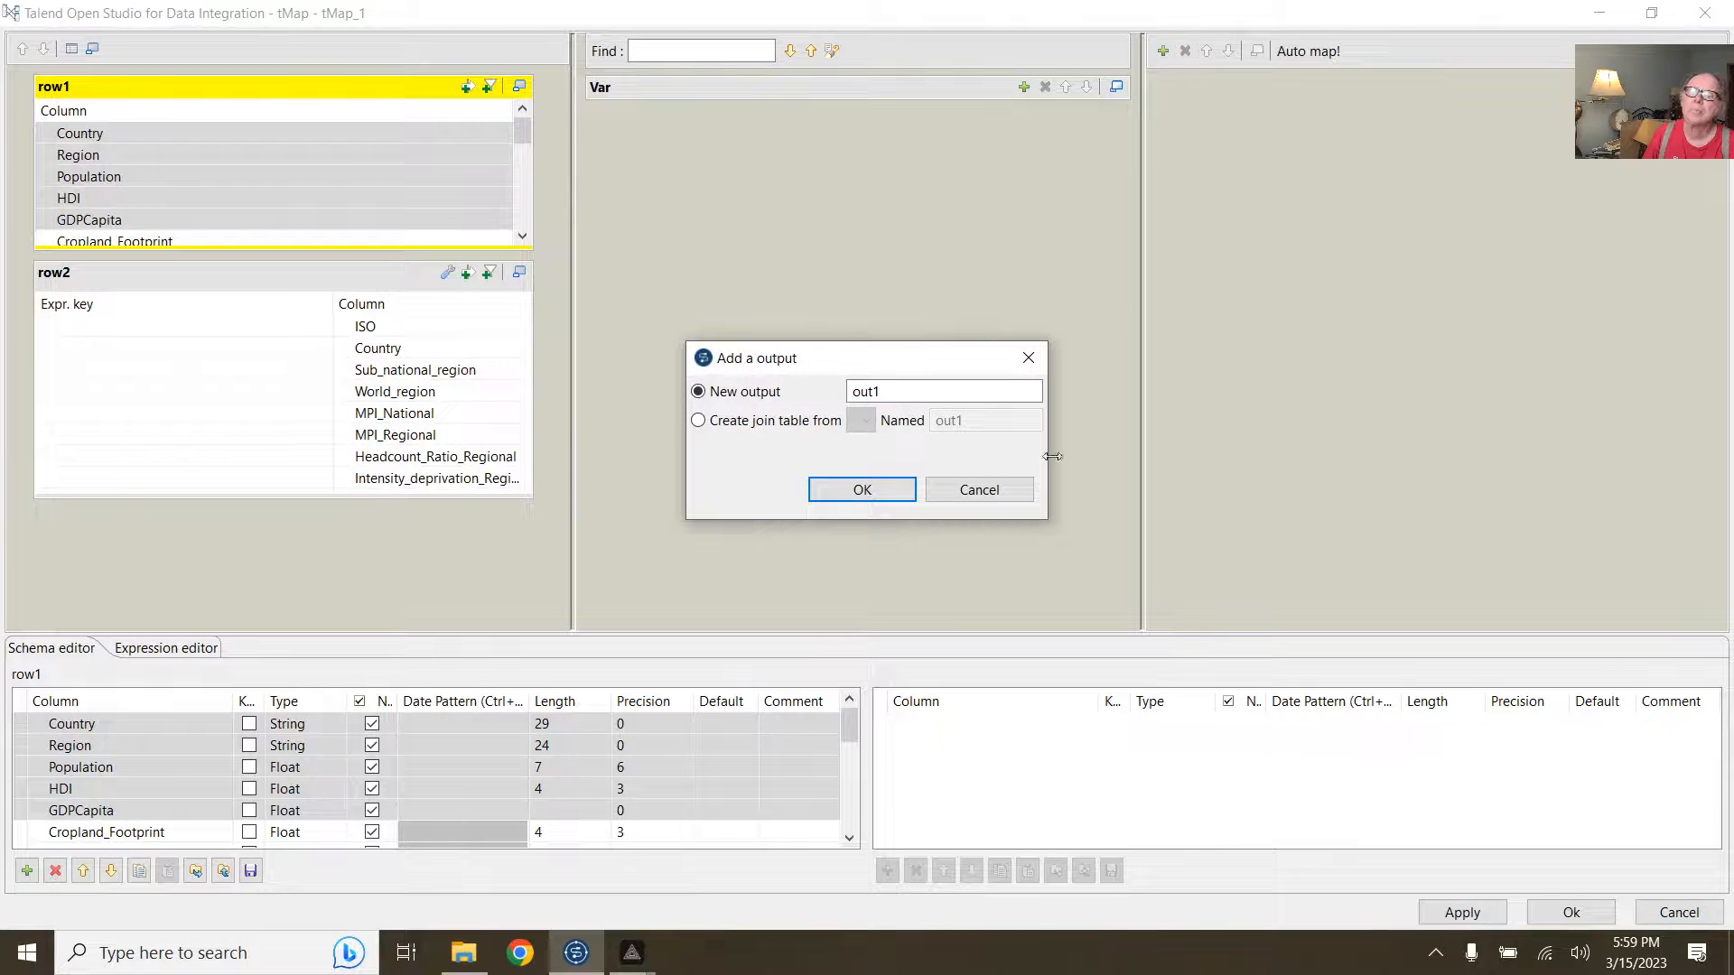
left_click(883, 490)
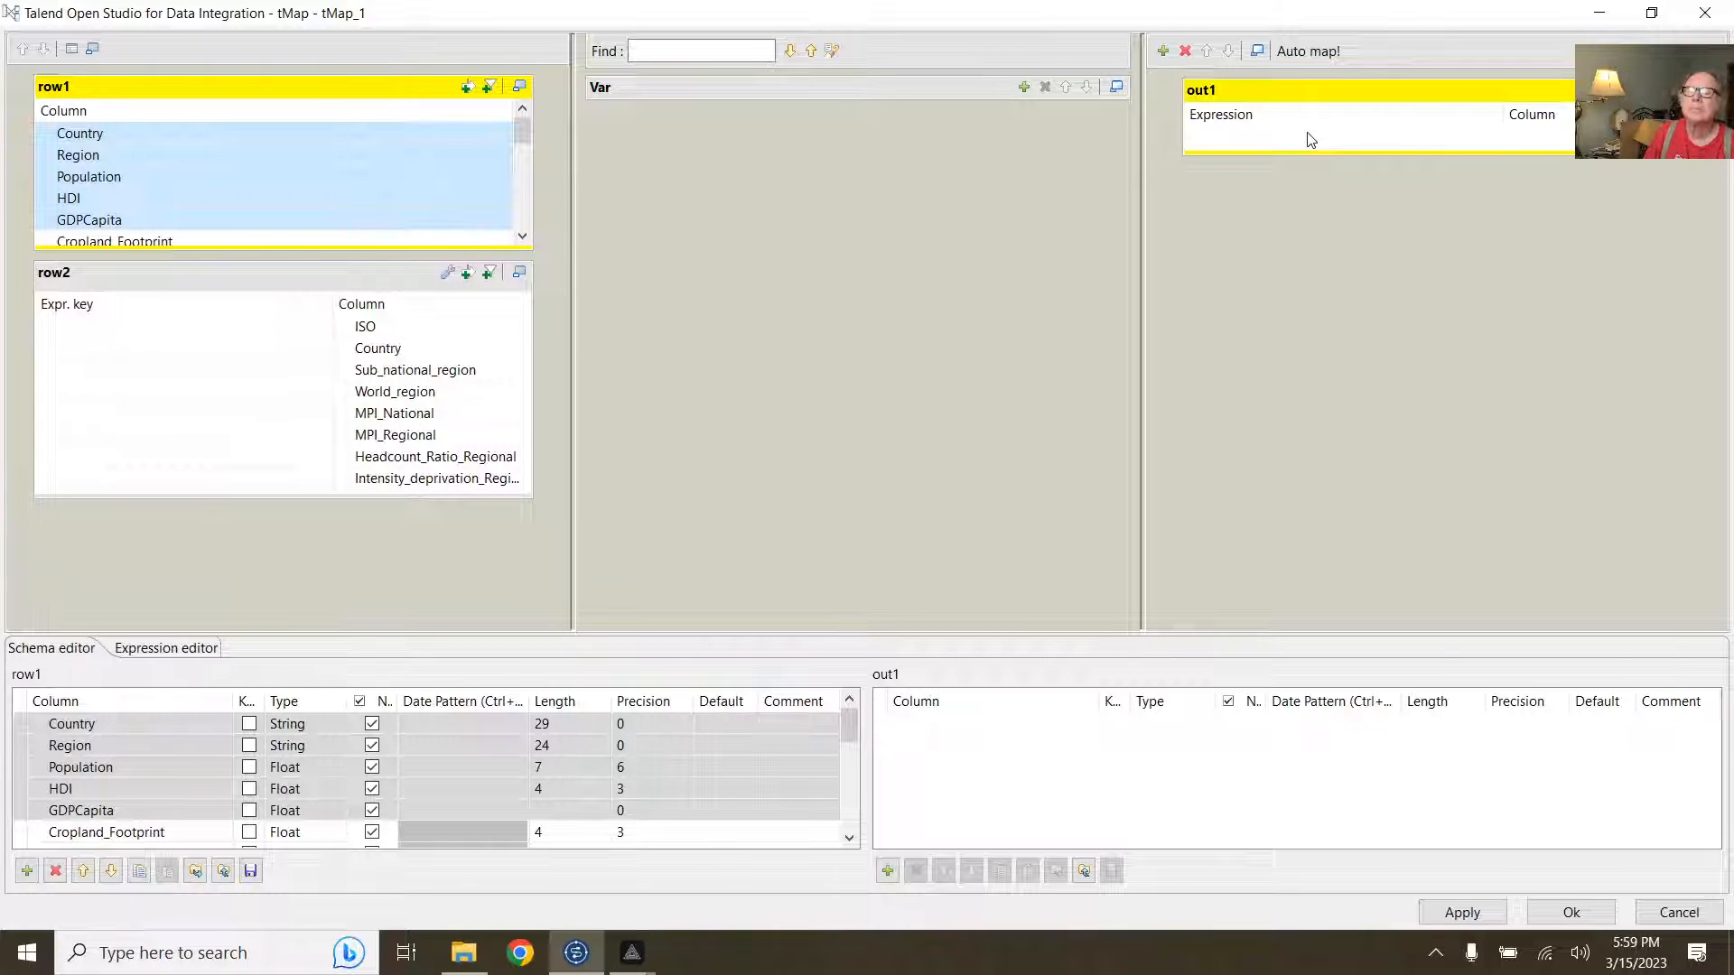
left_click(1312, 140)
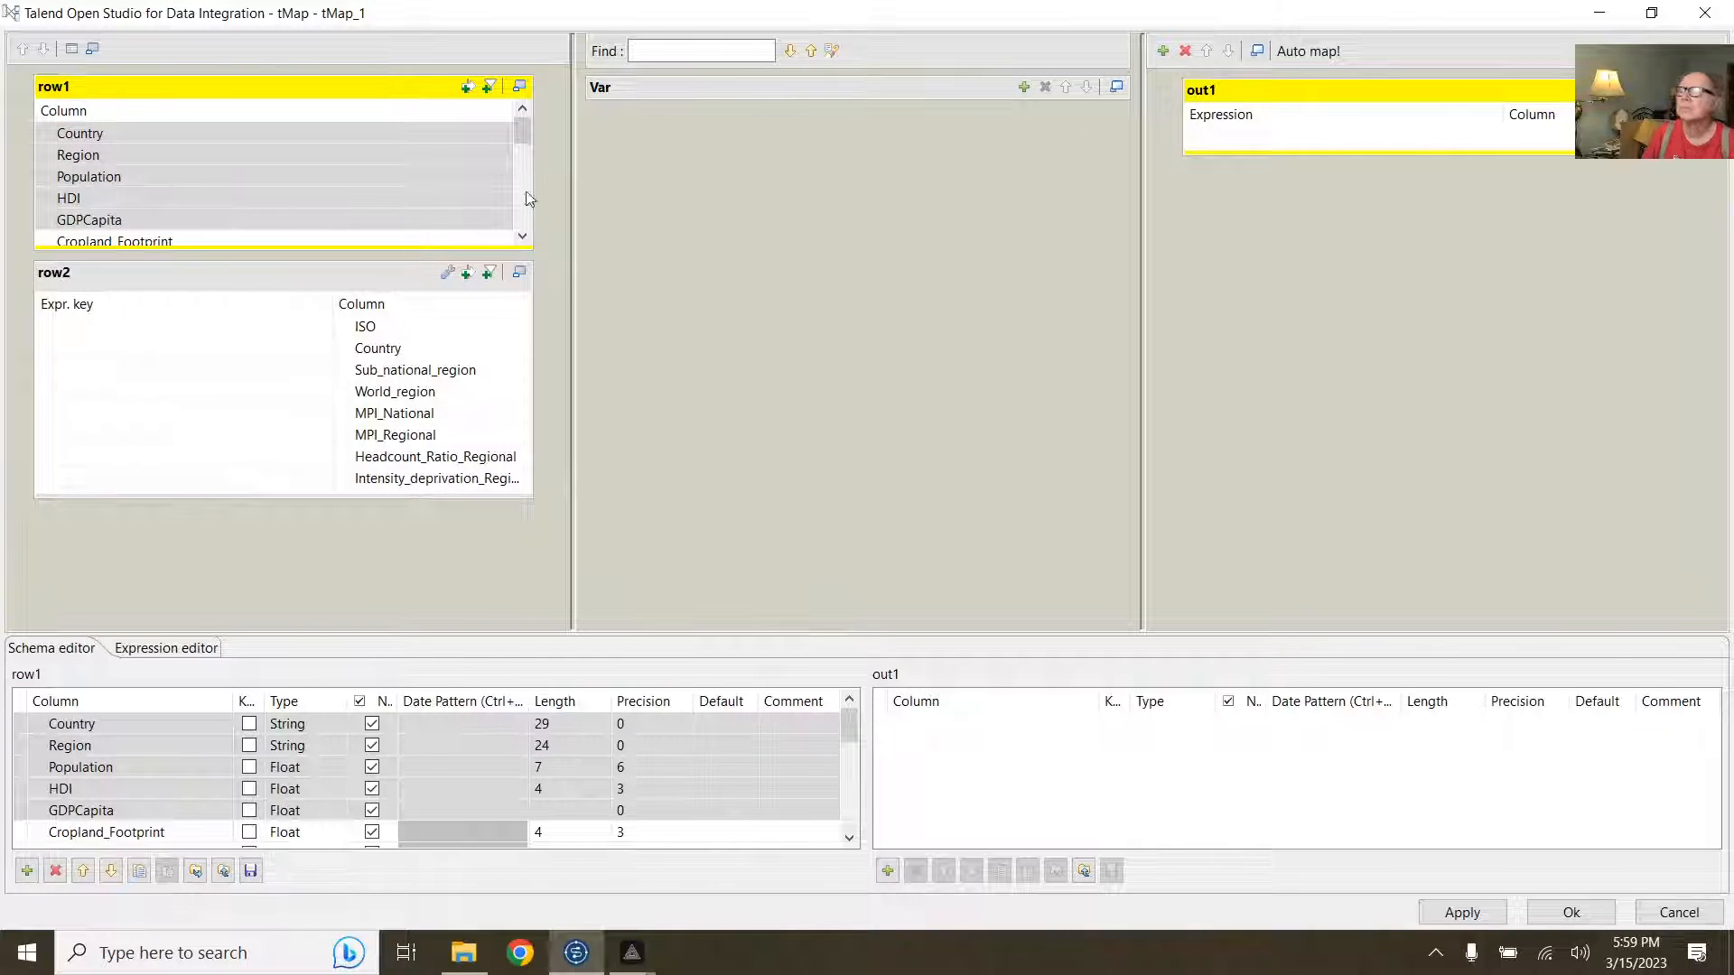
Step: Map row1's Country, Region, Population, HDI, GDPCapita and row2's ISO, Sub_national_region, World_region into out1
left_click_drag(469, 159, 1292, 145)
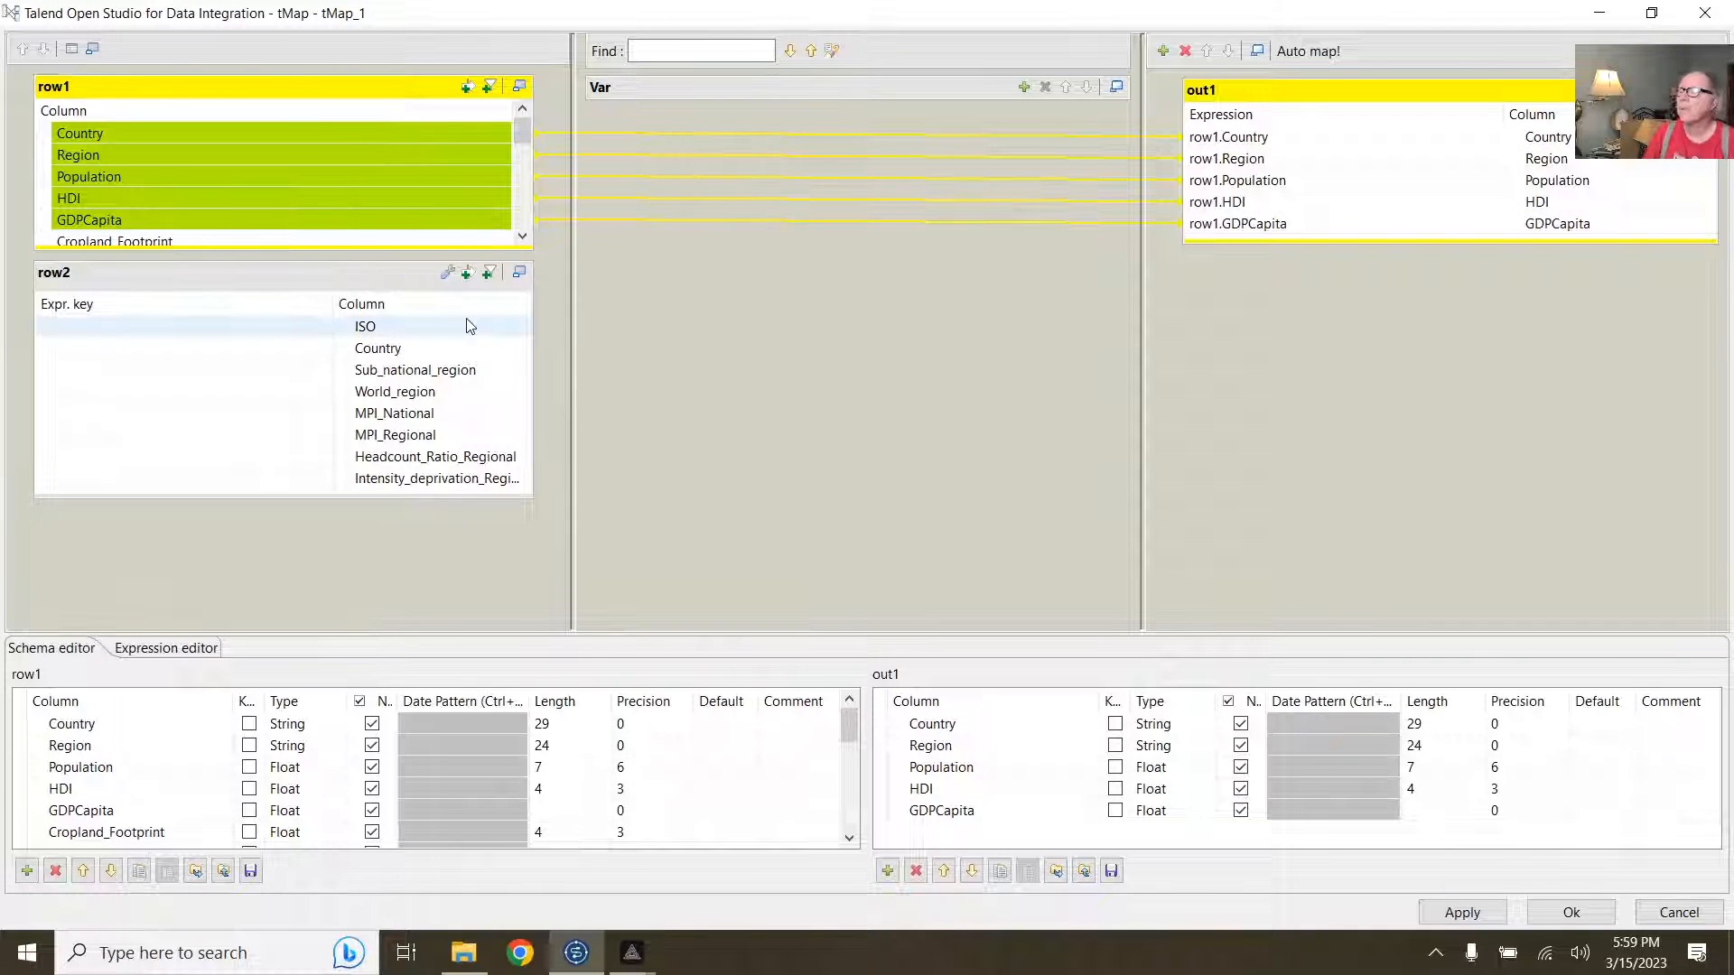
left_click(366, 332)
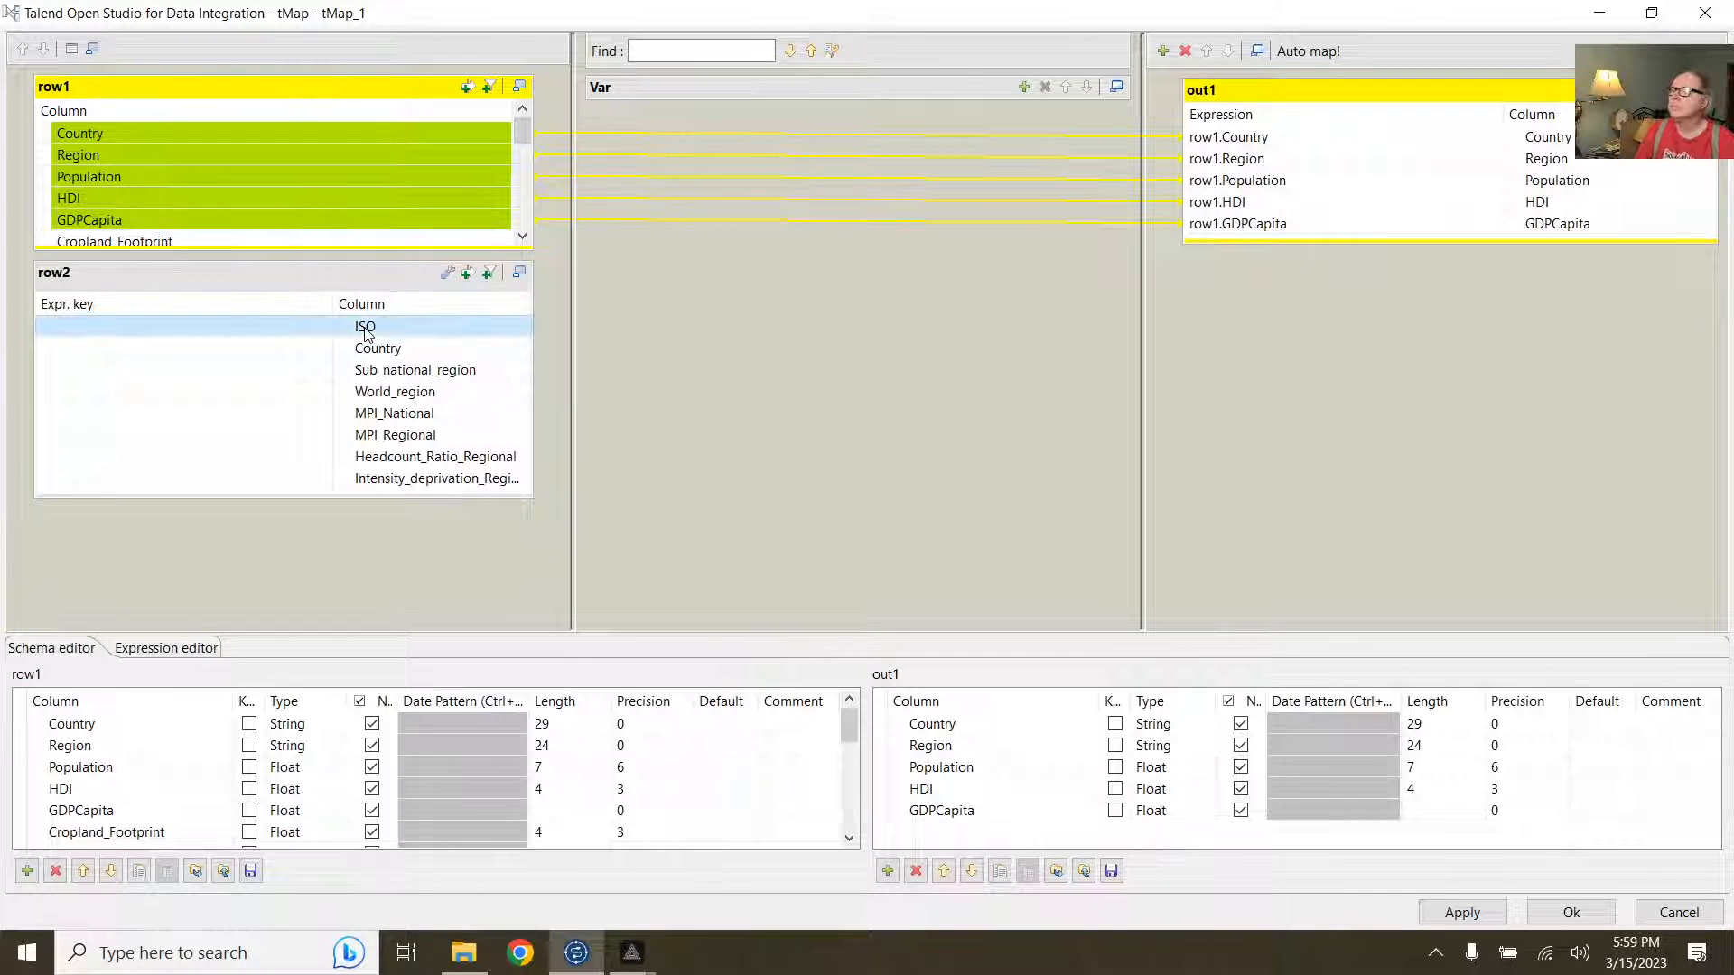
left_click(375, 372, "ctrl")
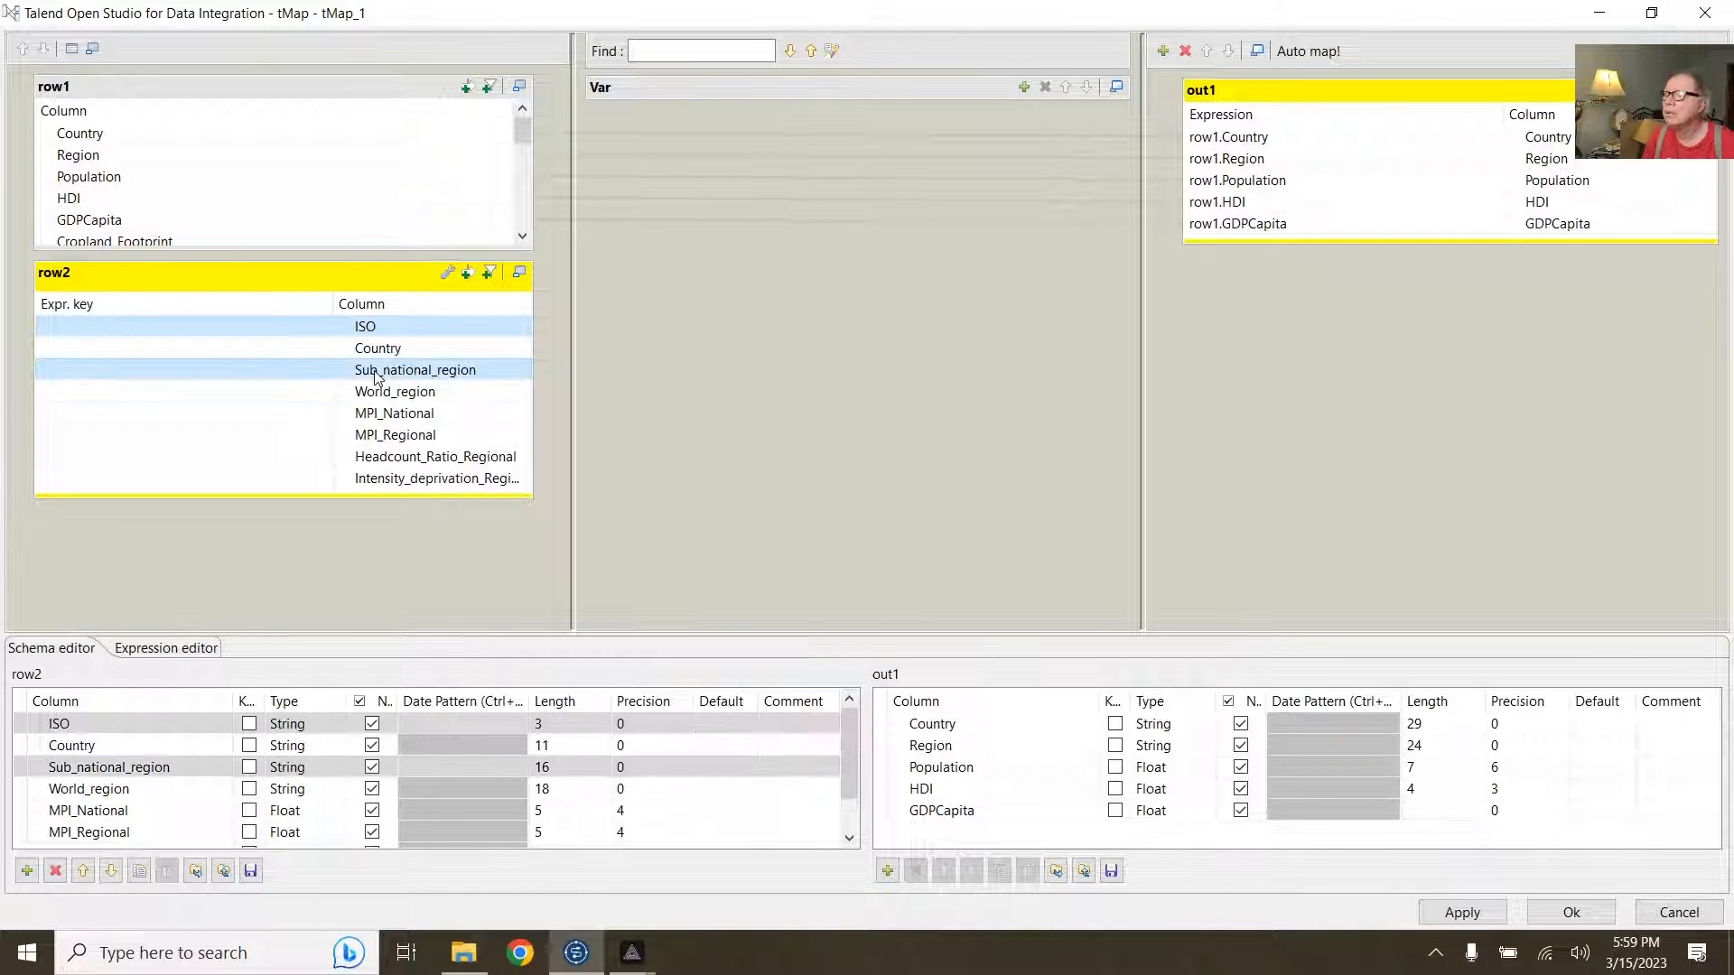
left_click(376, 394, "ctrl")
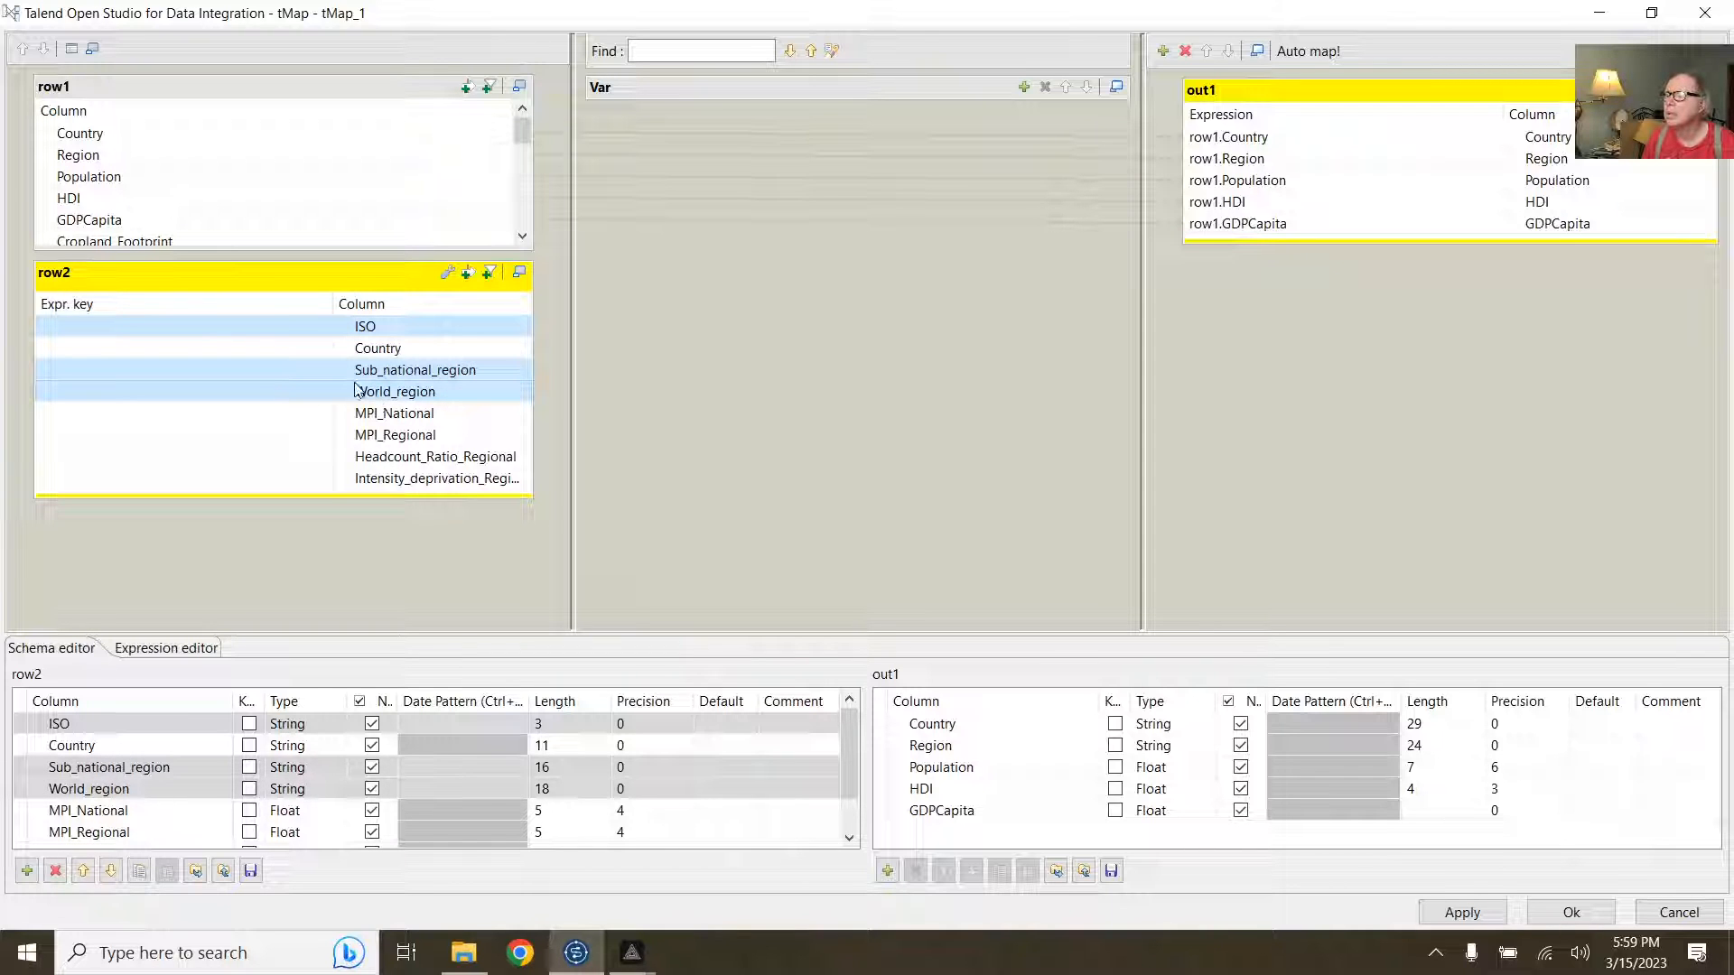
left_click_drag(357, 390, 1313, 350)
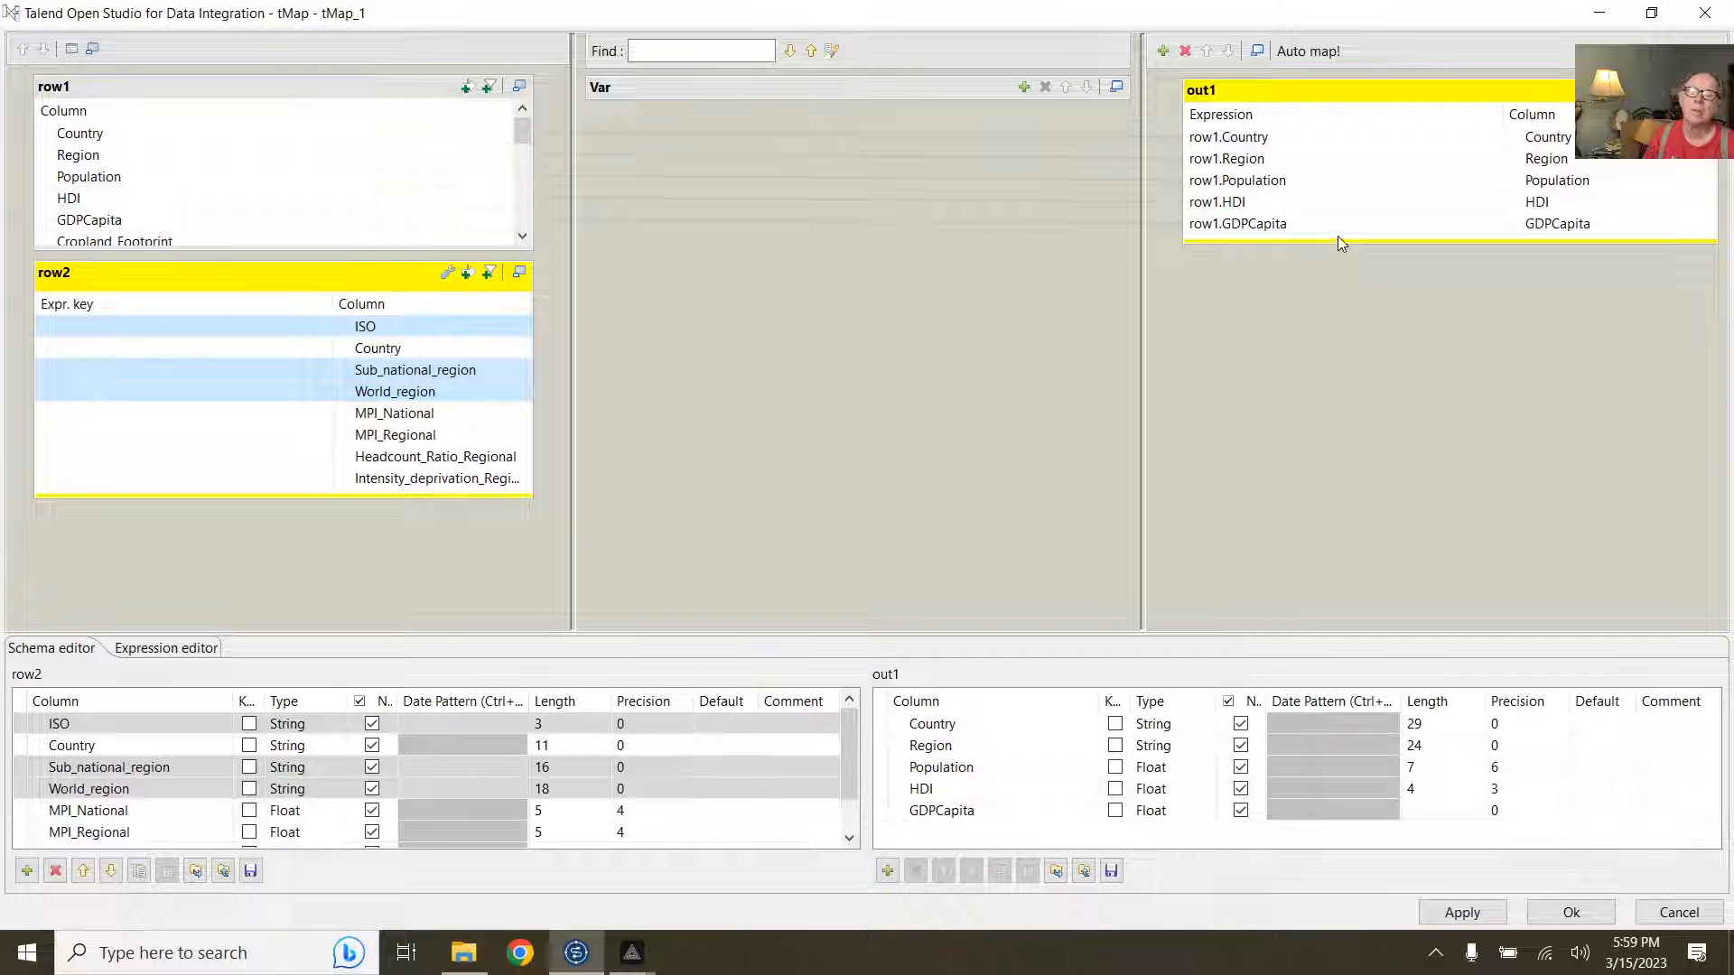
Step: Enlarge out1 and map row2's ISO, Sub_national_region and World_region into it again
left_click_drag(1339, 242, 1304, 480)
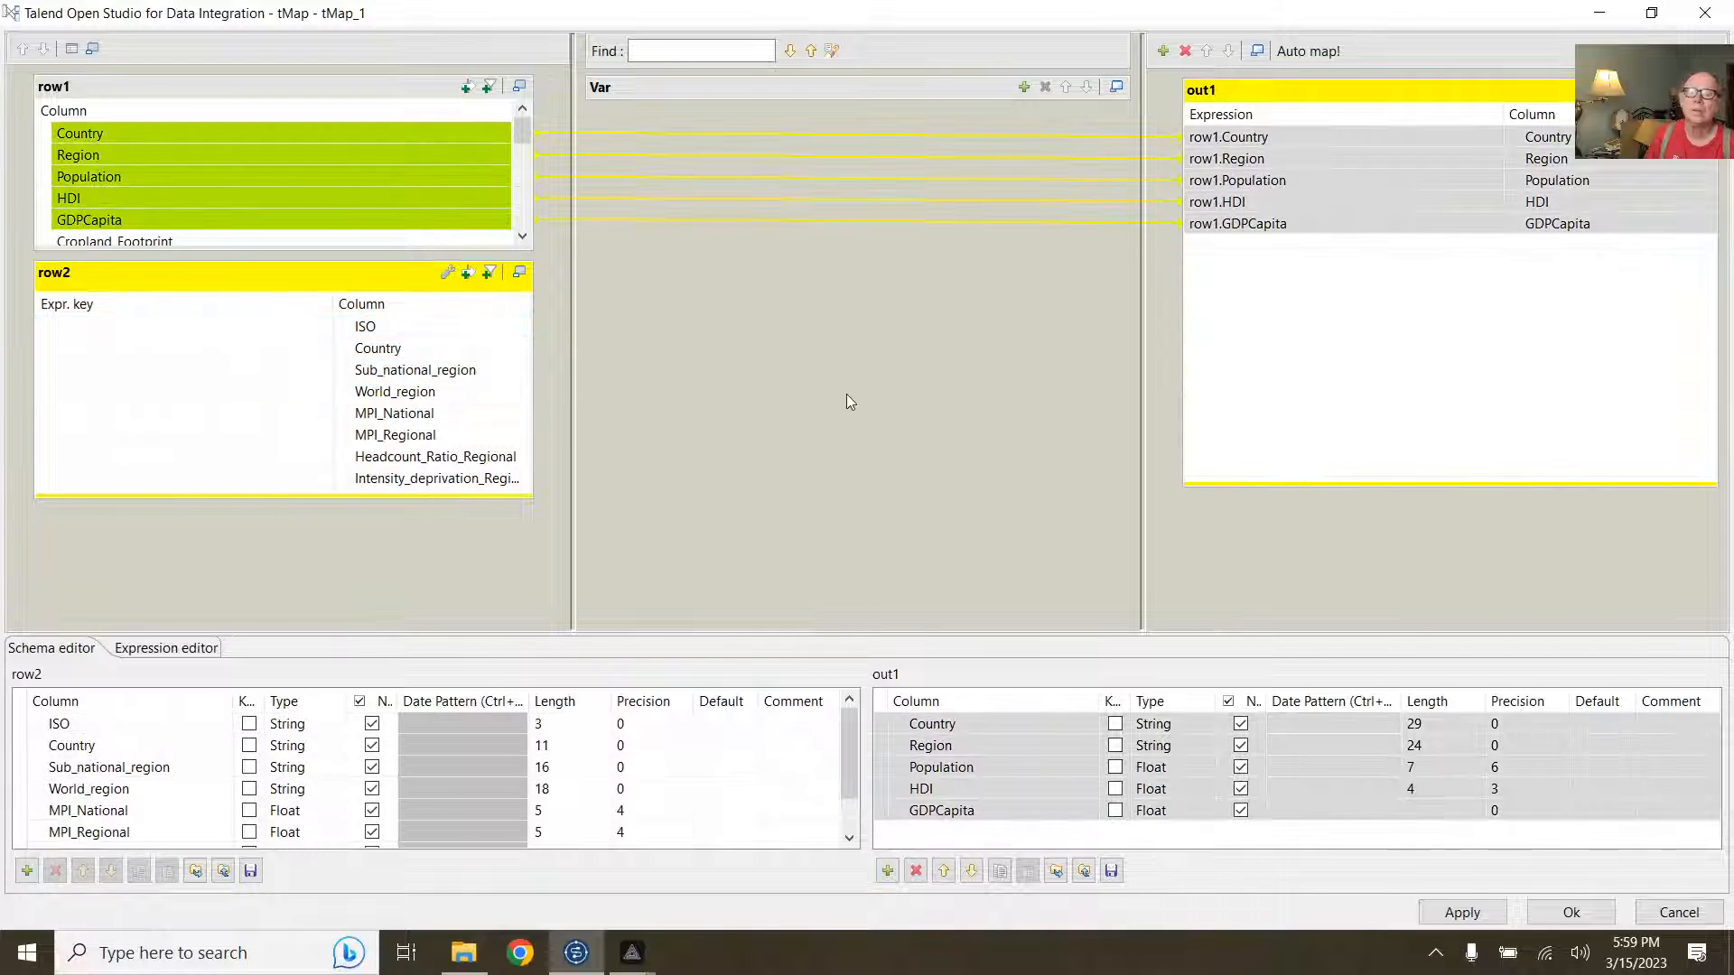
left_click(368, 330)
key("Down")
key("Down")
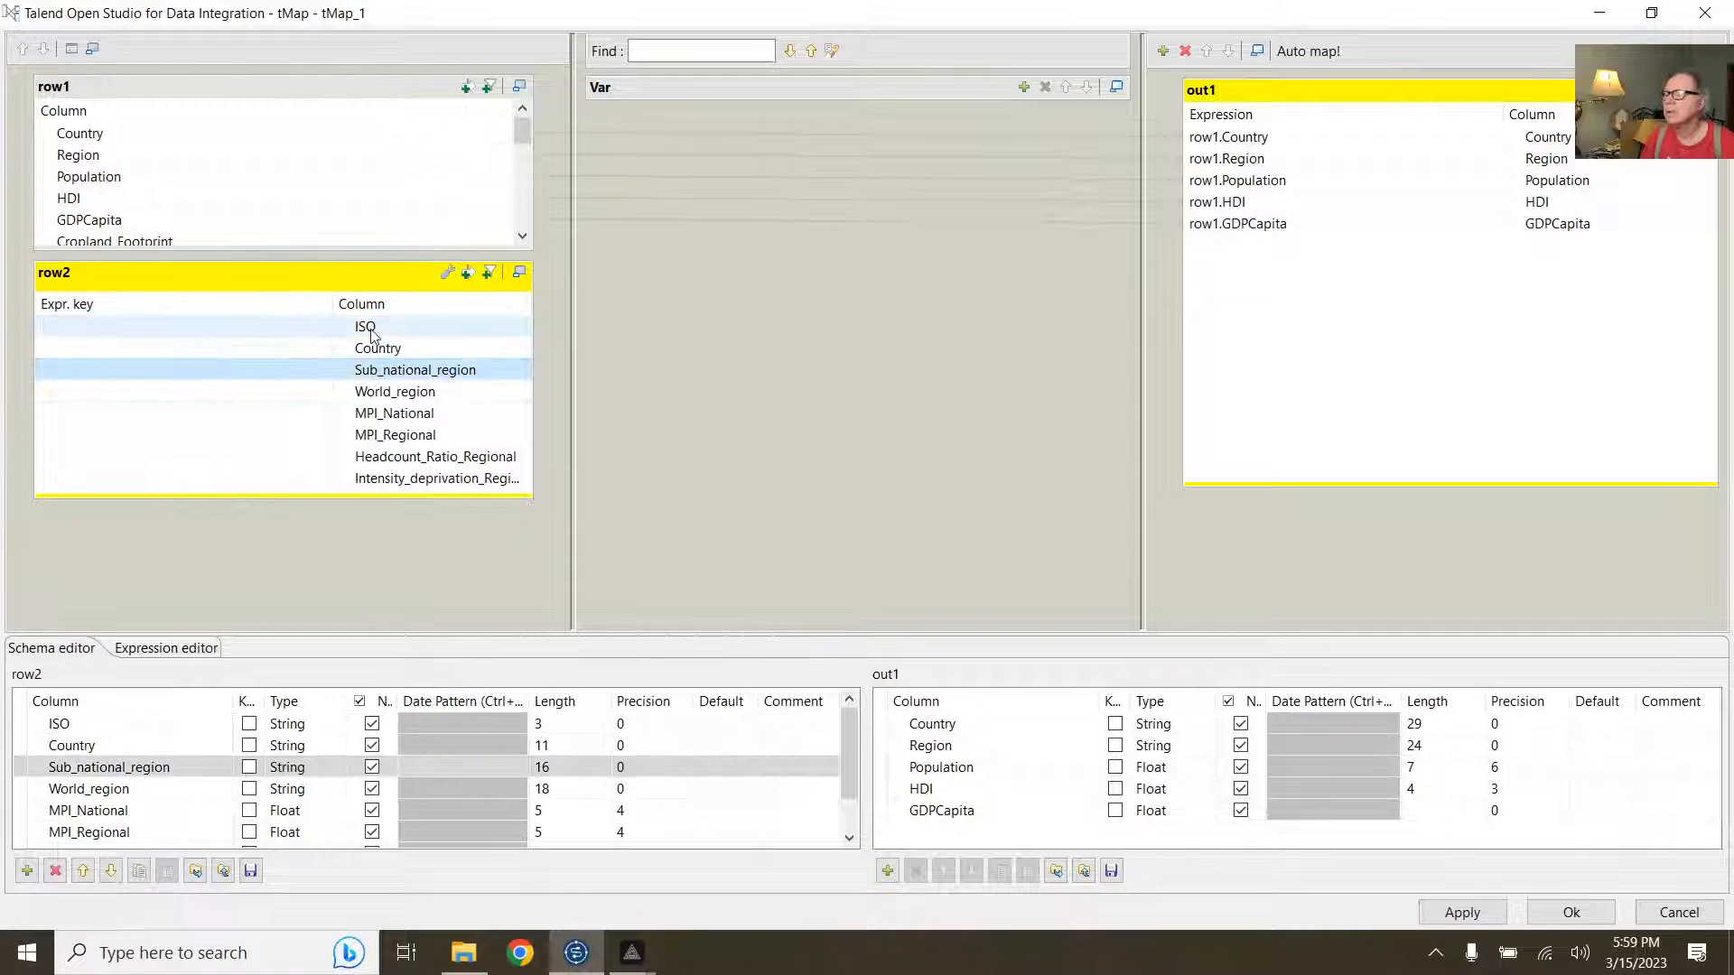
left_click(371, 331)
left_click(372, 373, "ctrl")
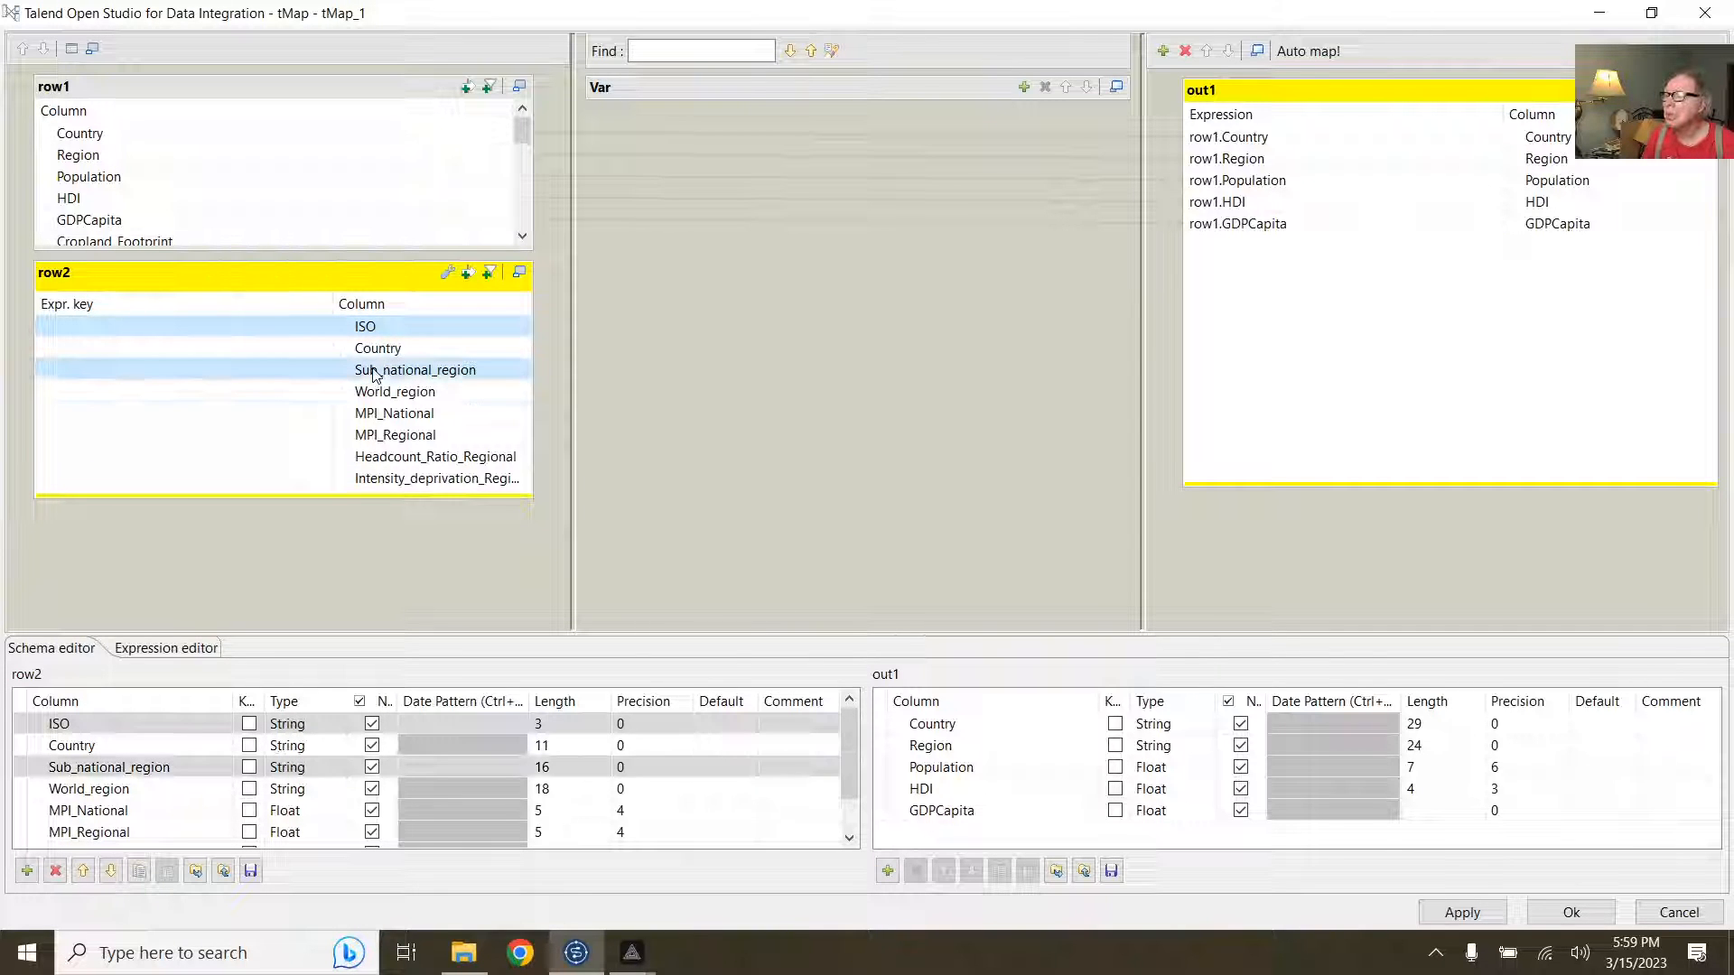
left_click(383, 394, "ctrl")
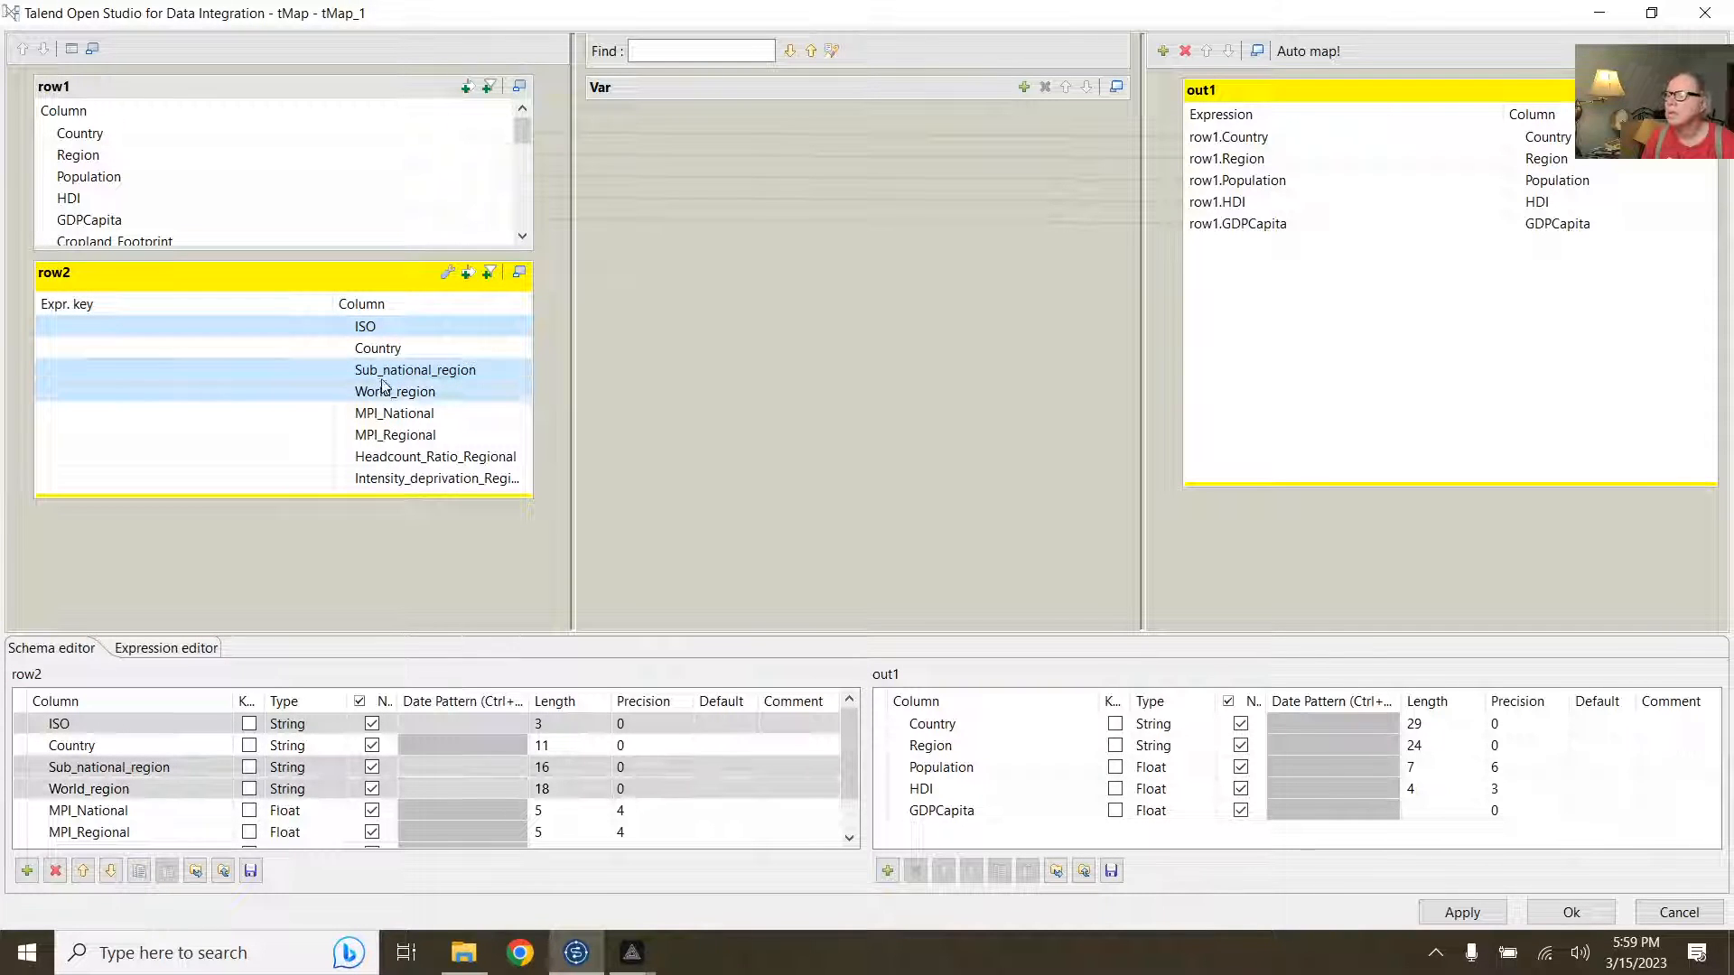
left_click_drag(383, 394, 1400, 353)
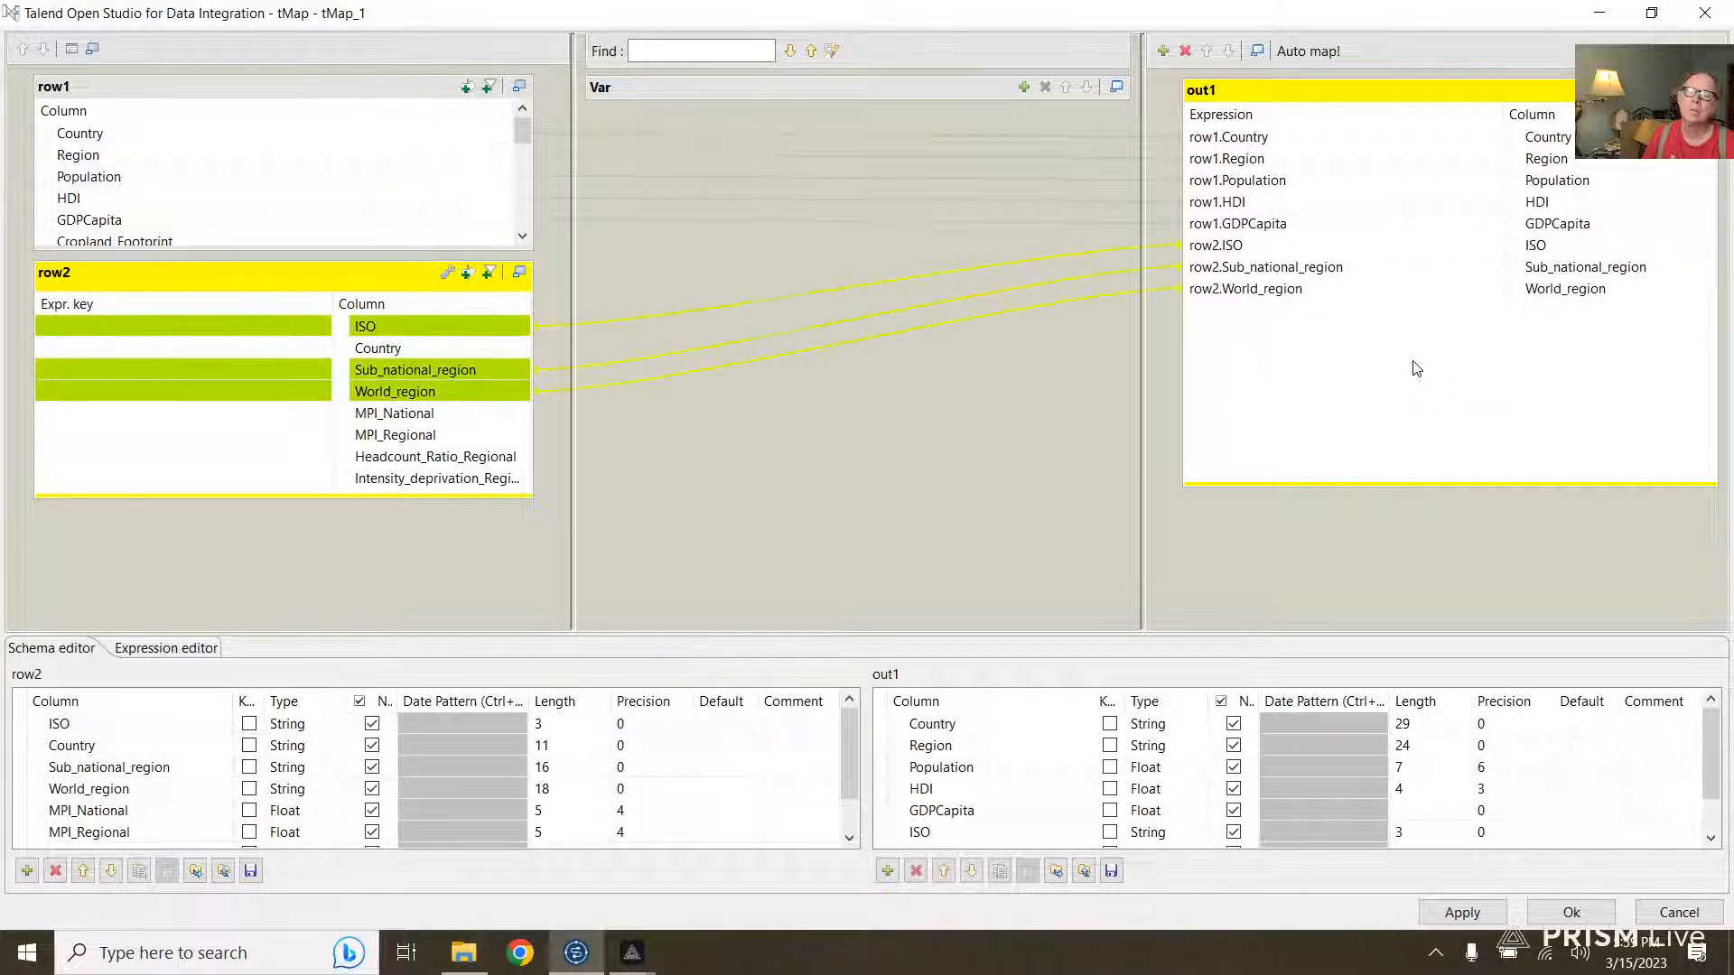
Step: In out1, move ISO up to follow Country and Sub_national_region up to follow ISO
left_click(1210, 245)
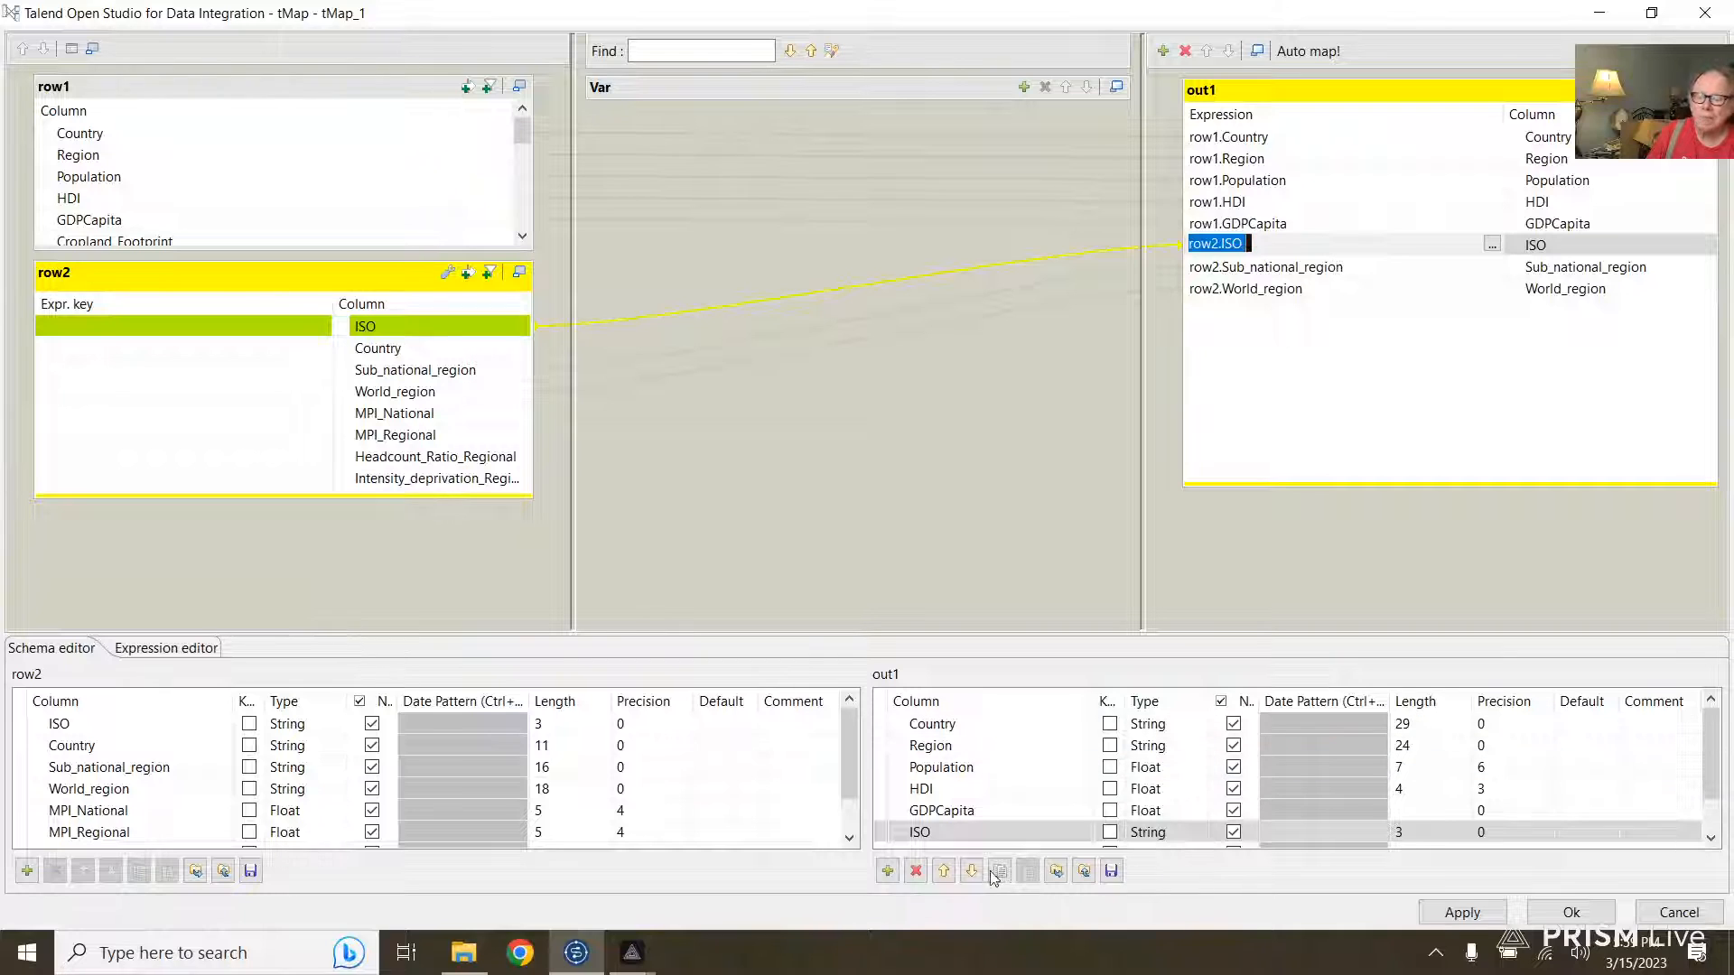
left_click(943, 871)
left_click(943, 870)
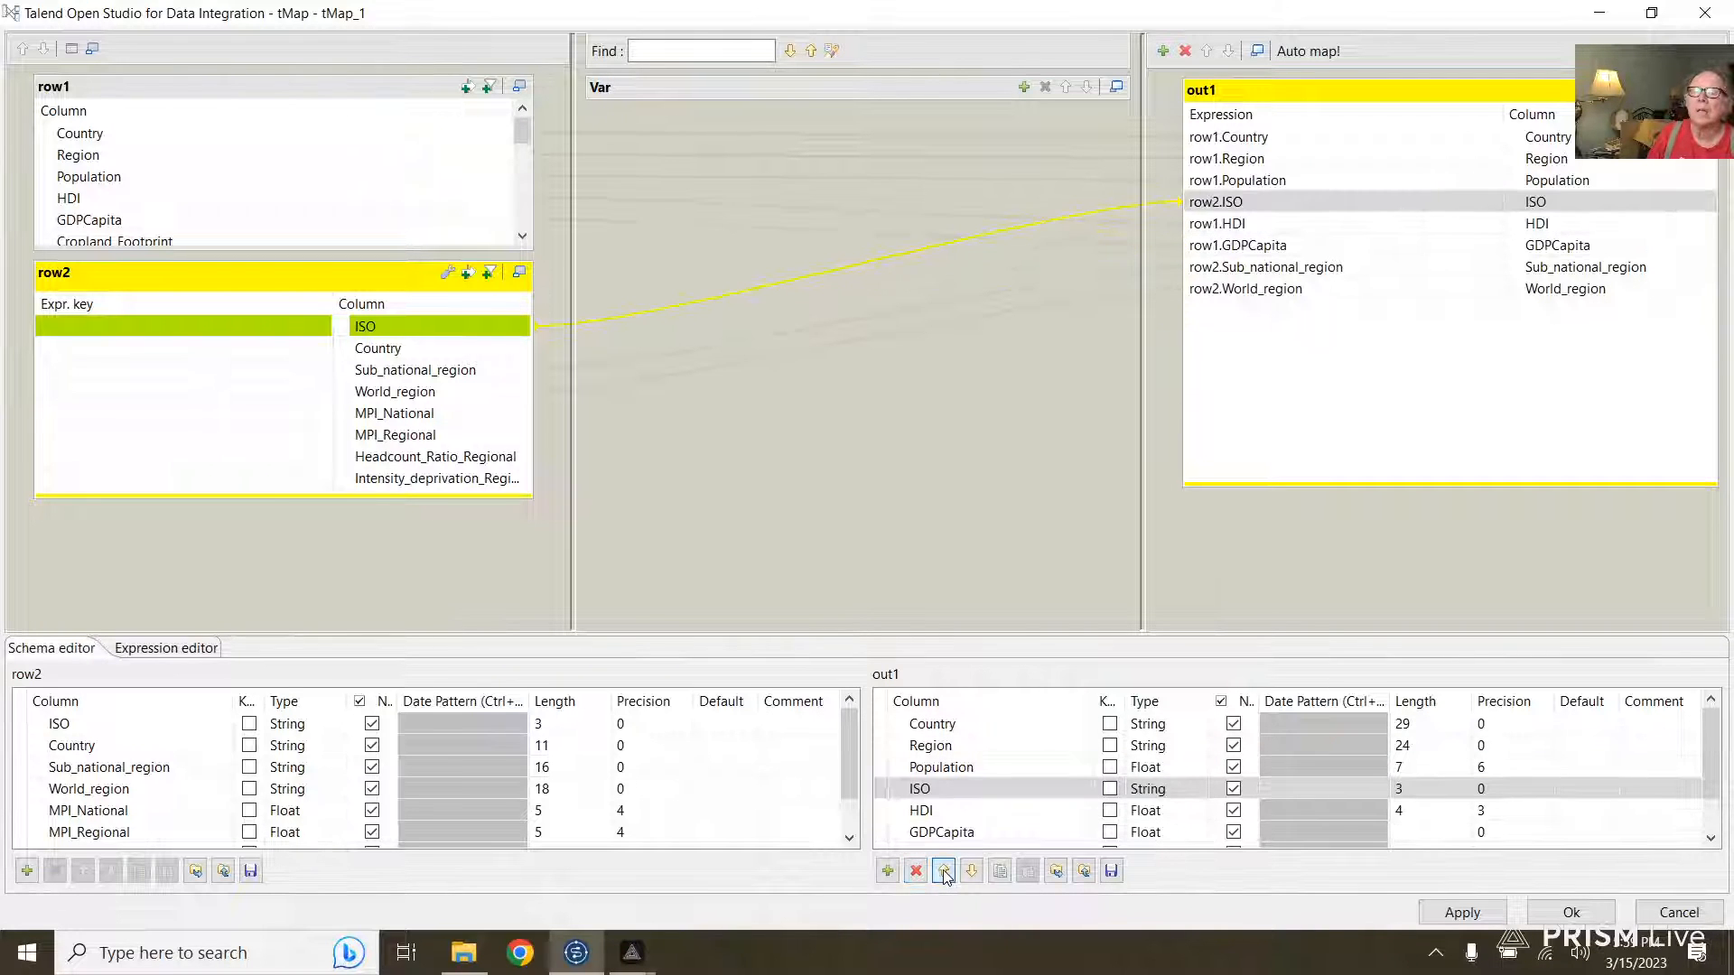
left_click(944, 870)
left_click(943, 871)
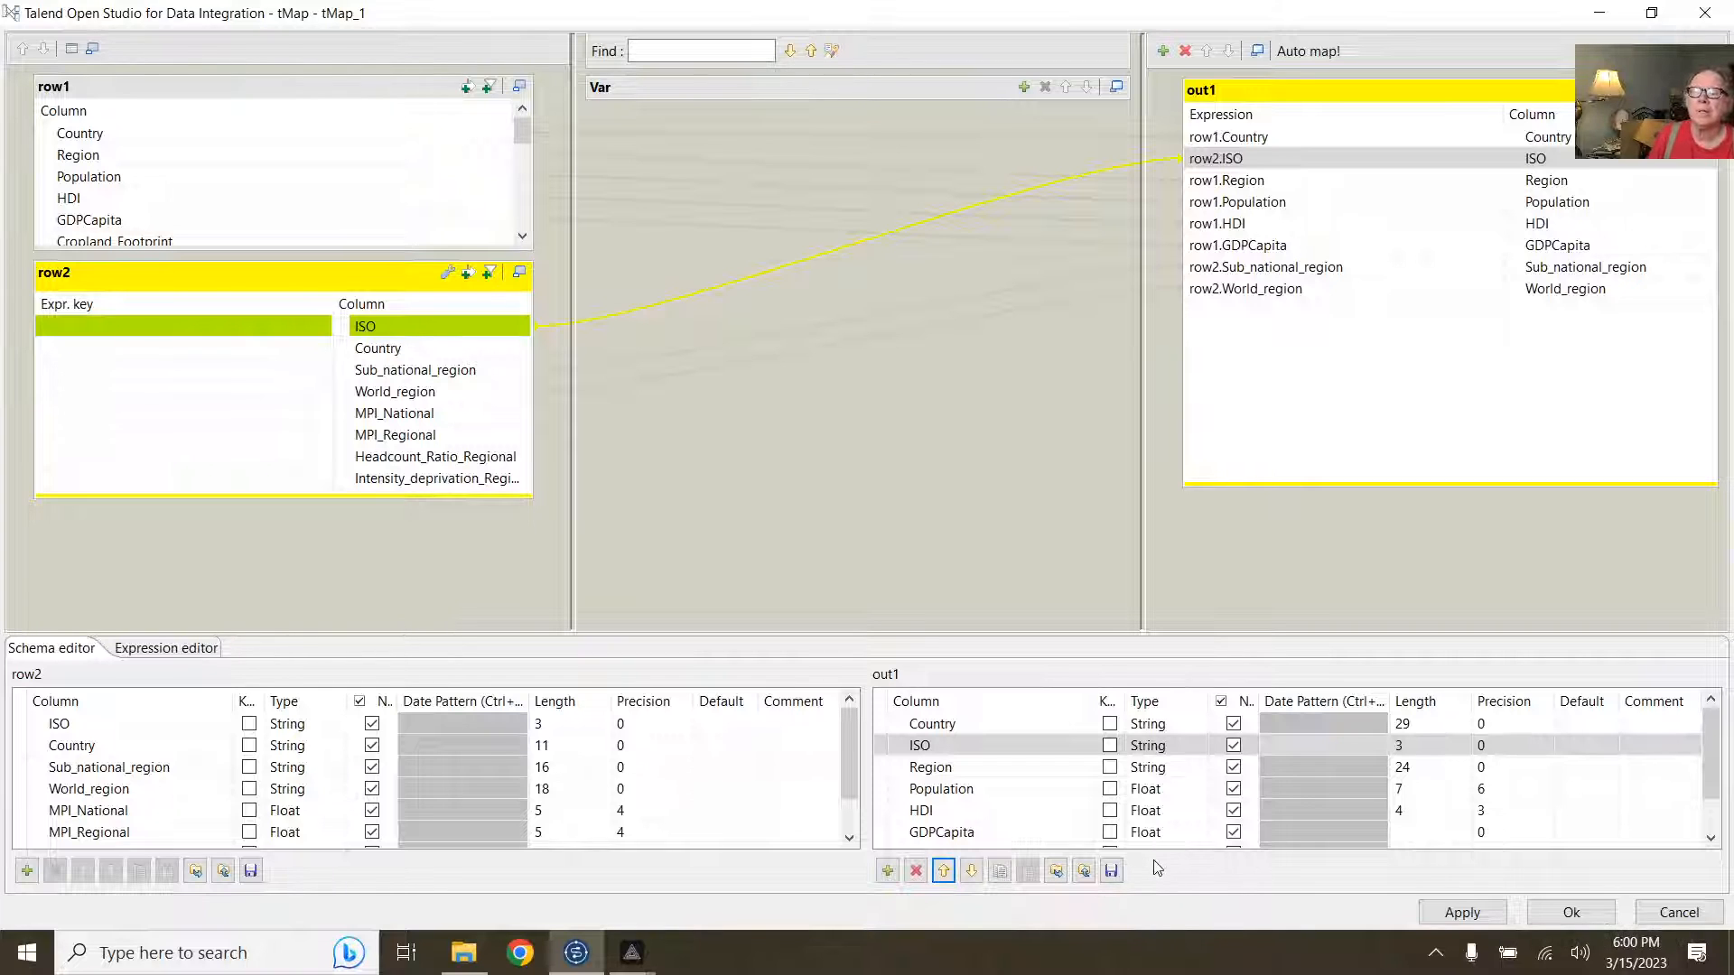
left_click(1240, 267)
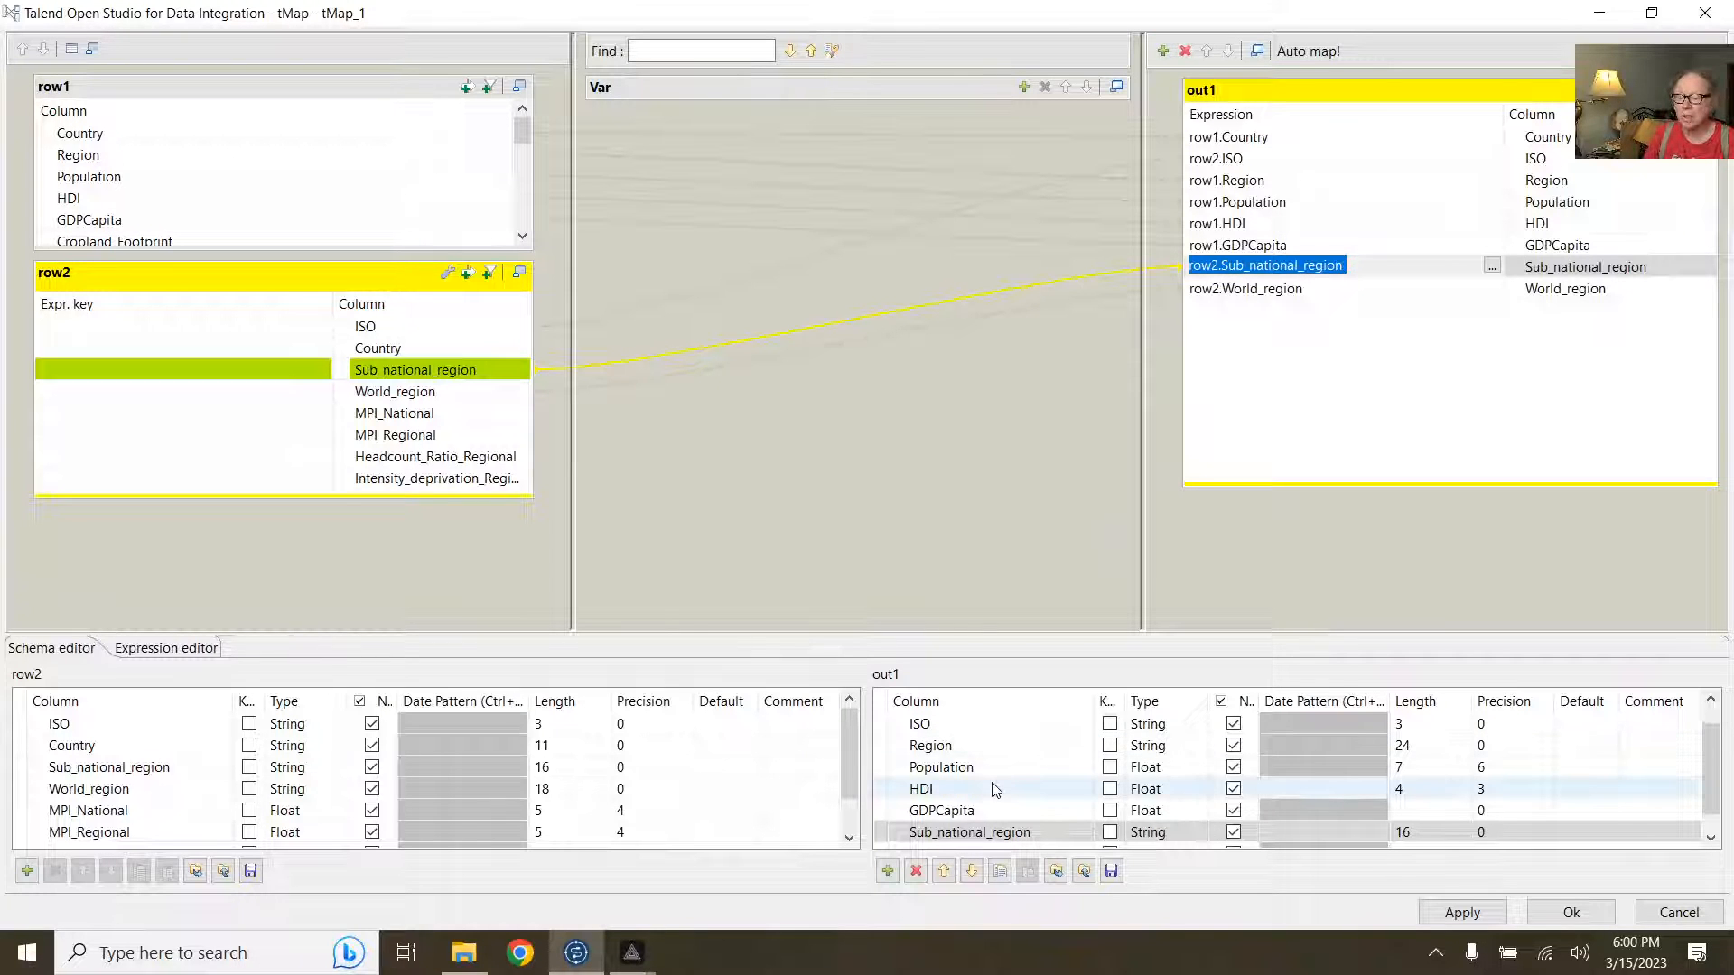
left_click(944, 871)
left_click(944, 871)
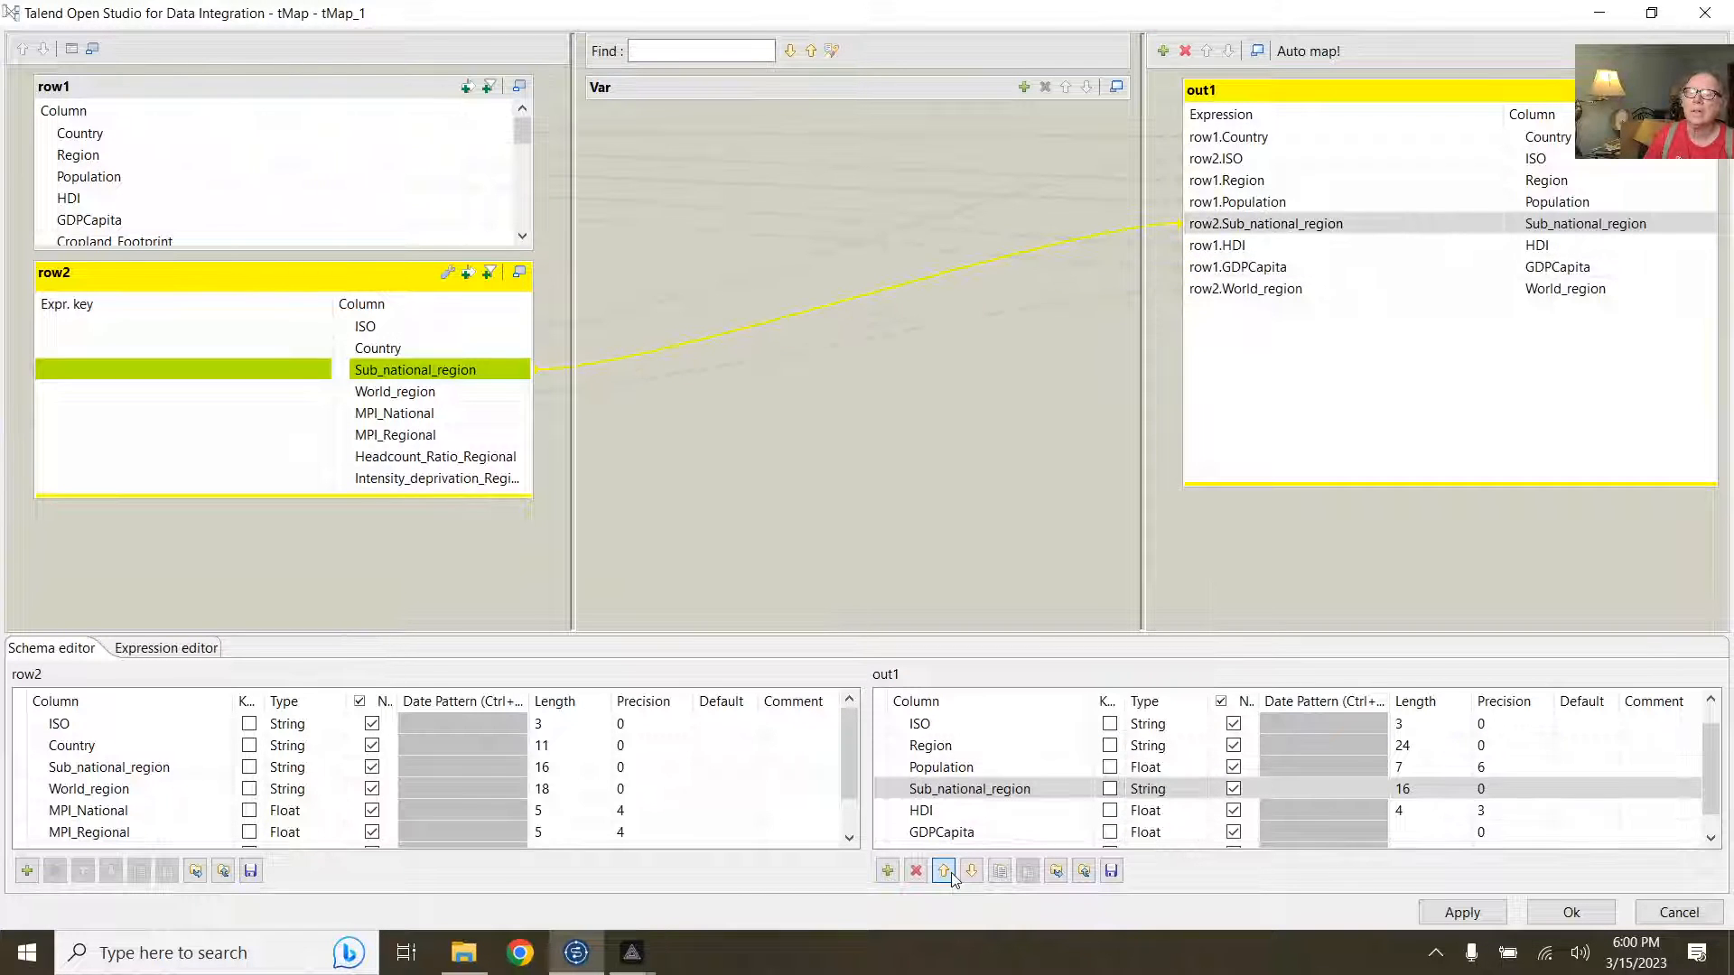
left_click(944, 871)
left_click(944, 870)
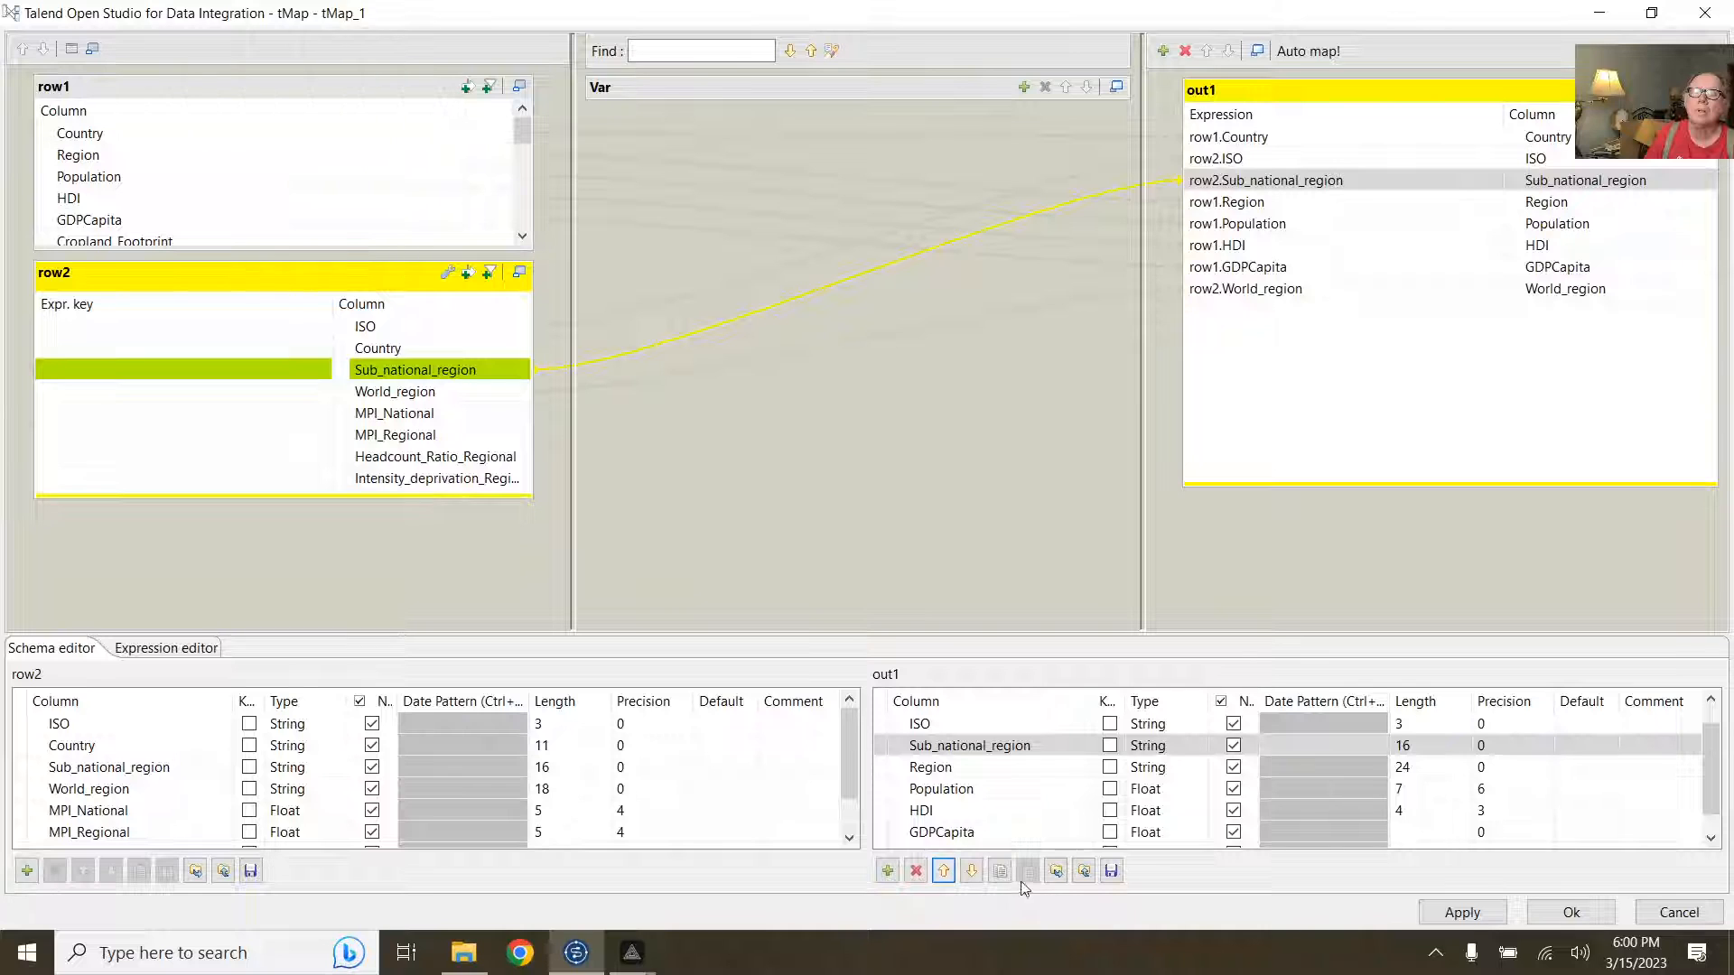
Step: Move Region up to follow ISO and World_region up to follow Sub_national_region in out1
left_click(1264, 202)
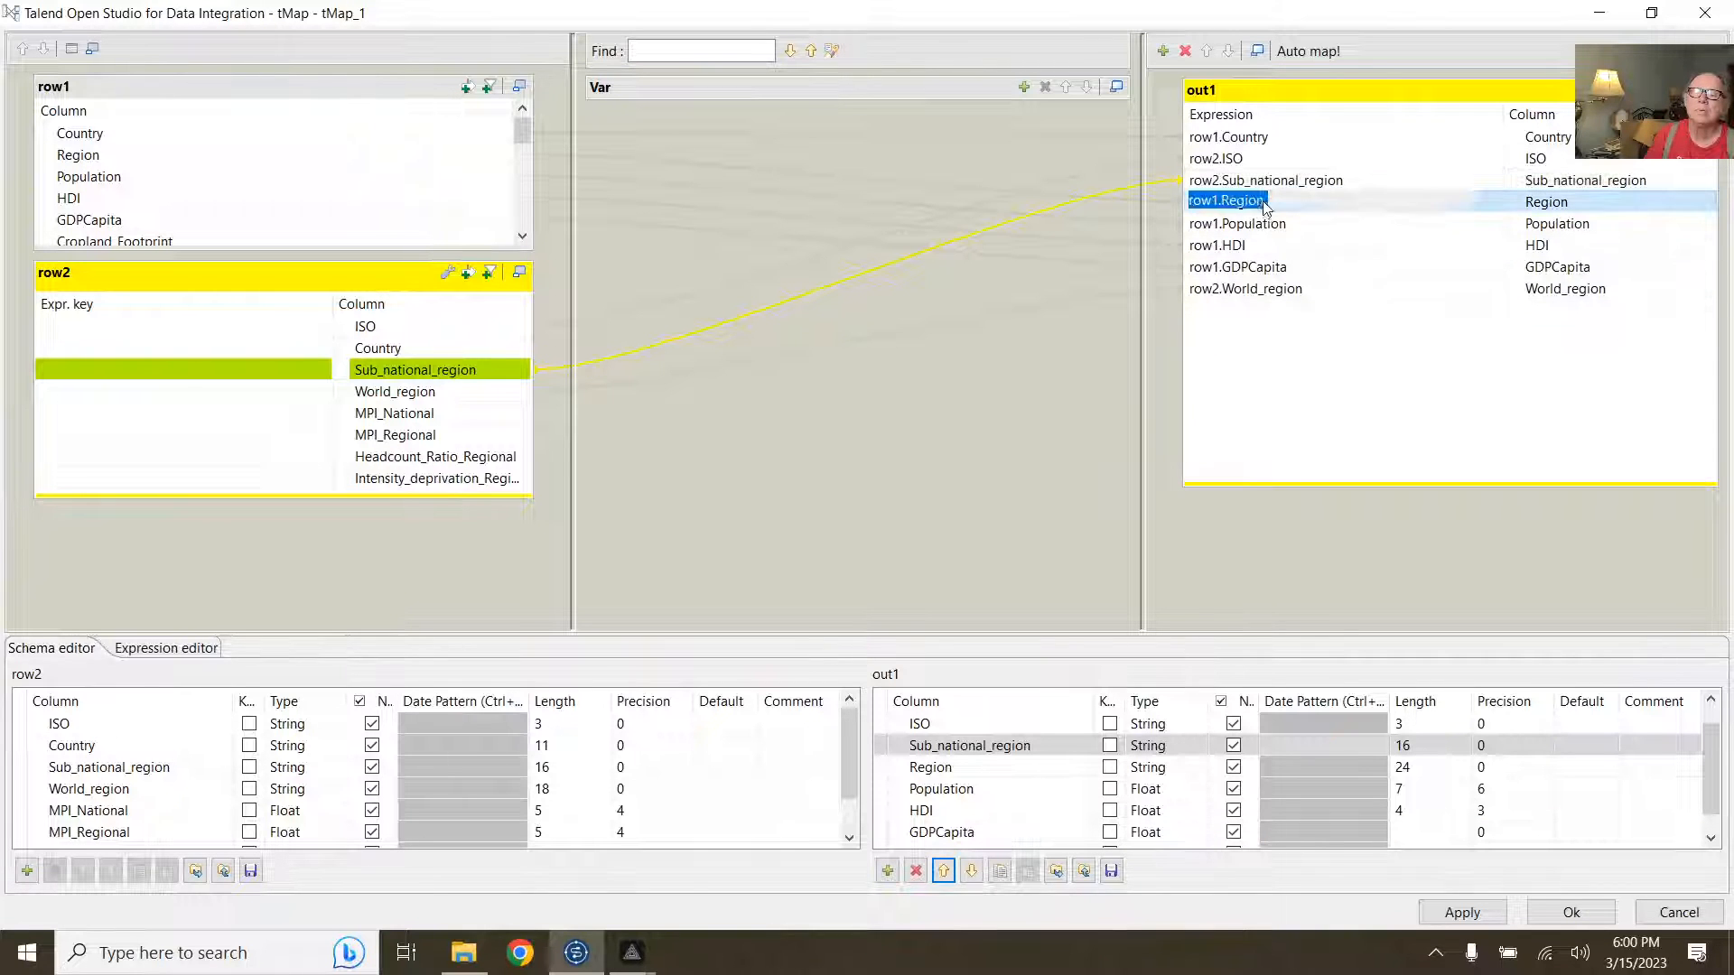
left_click(944, 871)
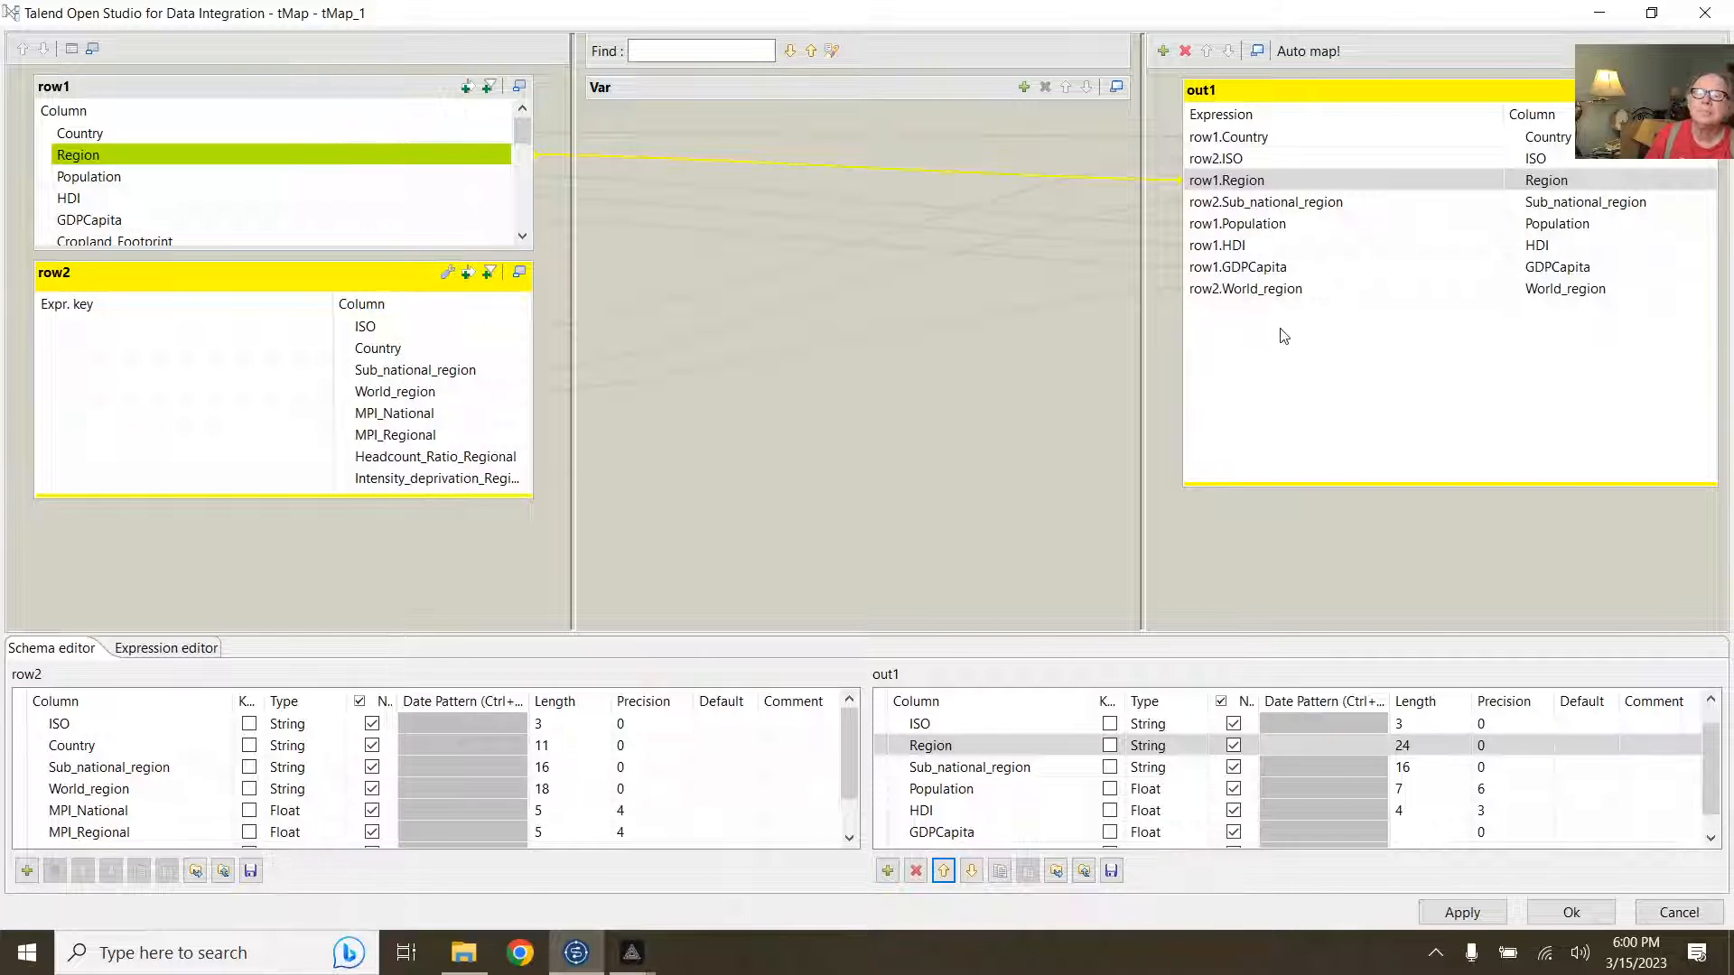
left_click(1277, 289)
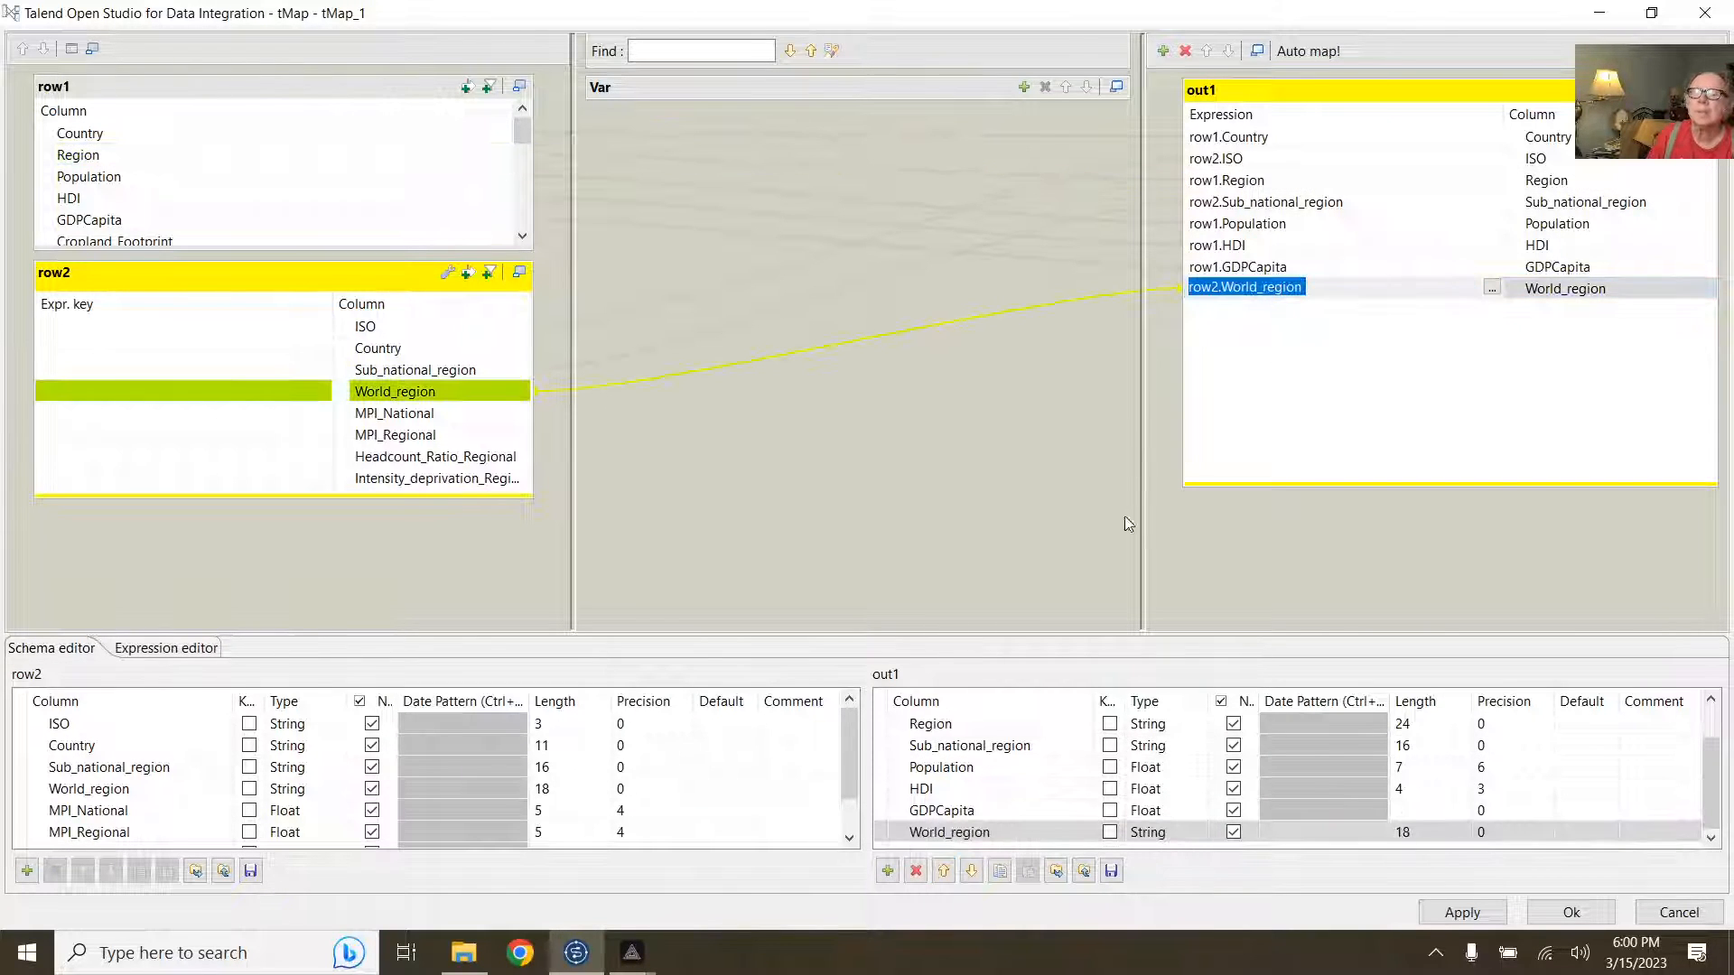
left_click(943, 871)
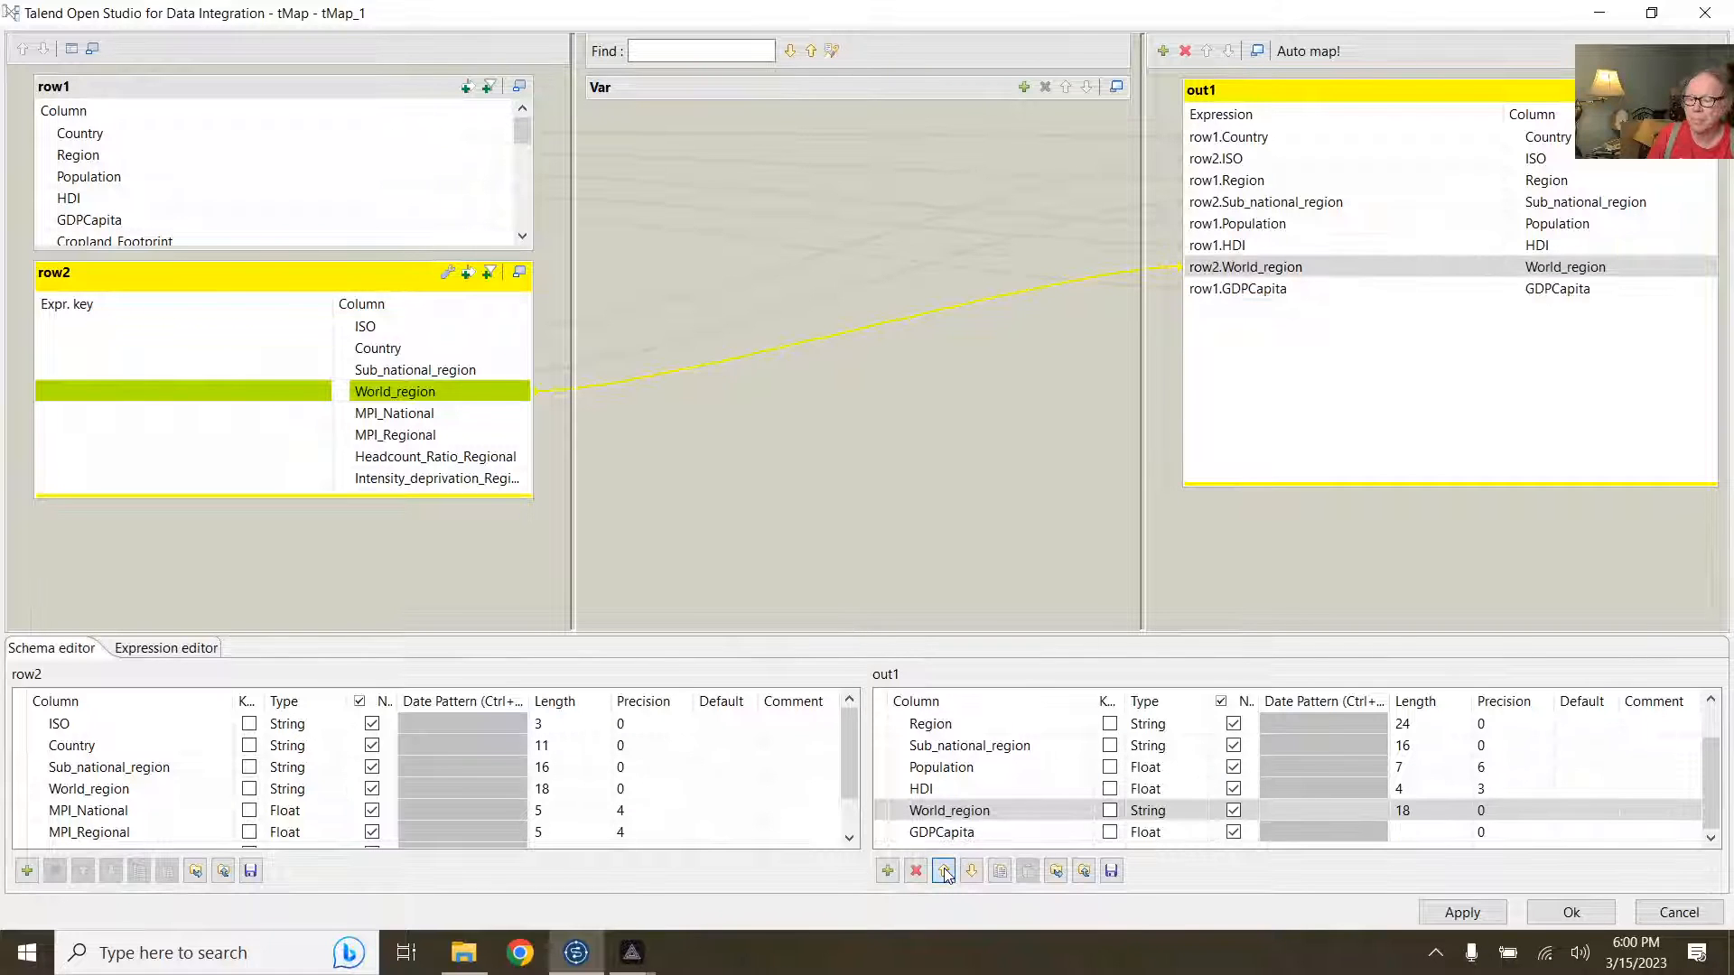
left_click(944, 872)
left_click(944, 872)
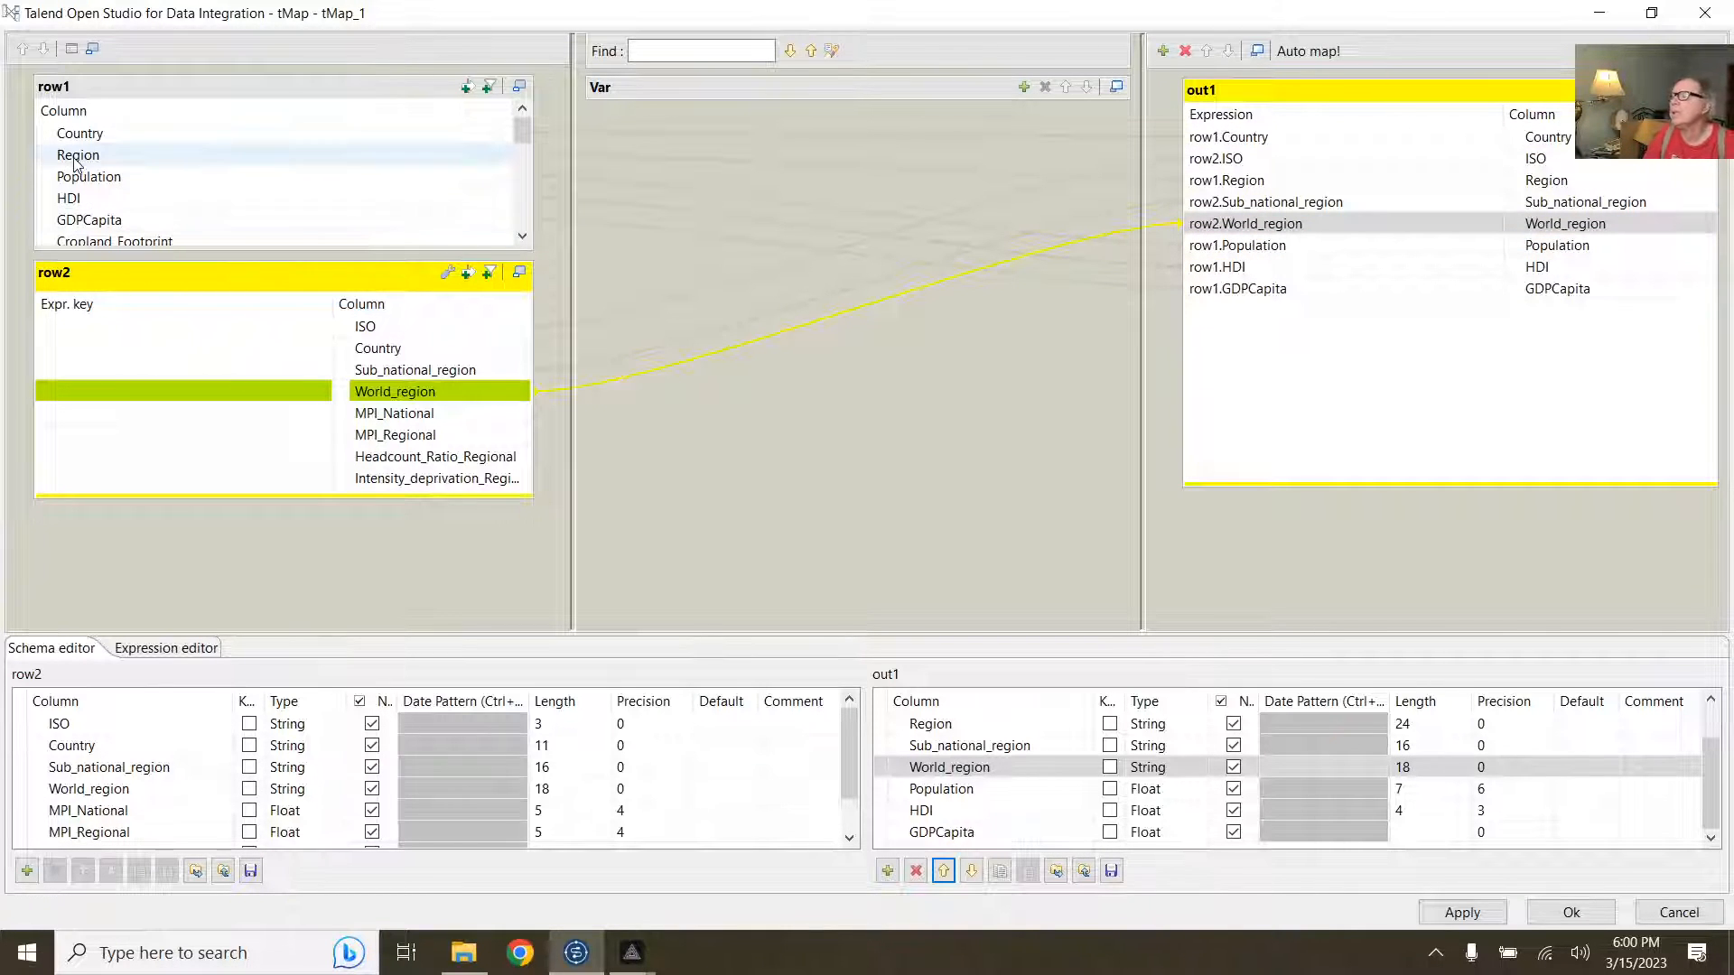
Step: Use row1.Country as row2's Country join key, then apply and close the tMap editor
left_click_drag(80, 136, 92, 354)
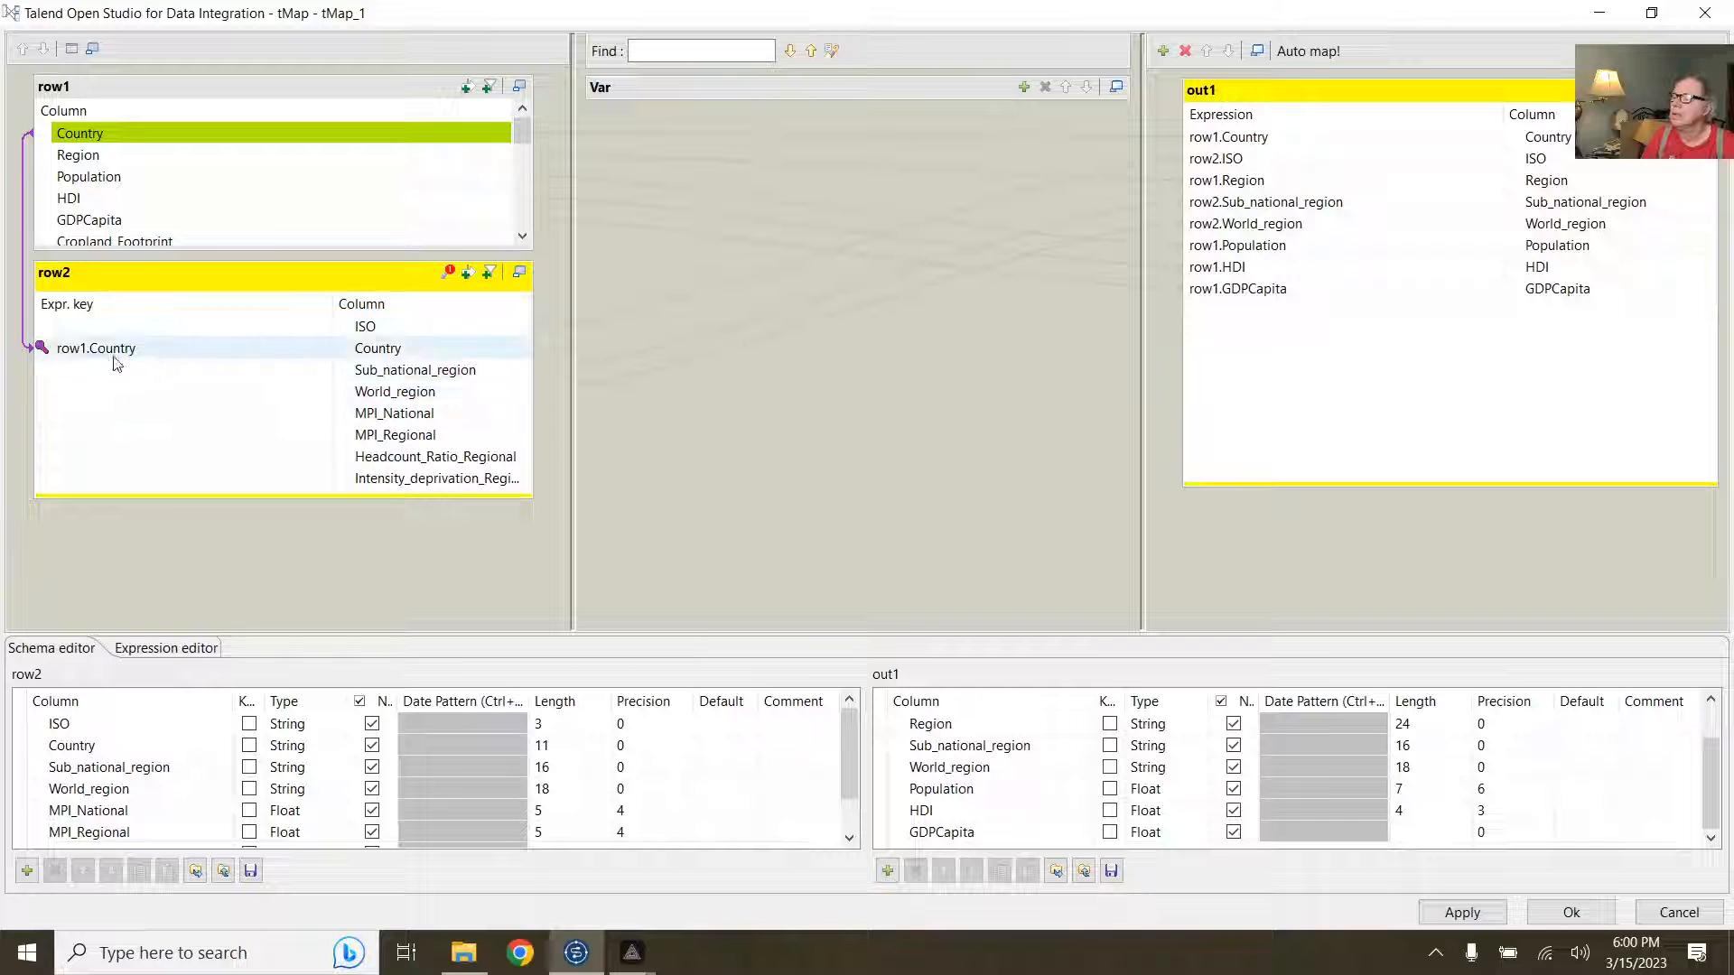
left_click(115, 350)
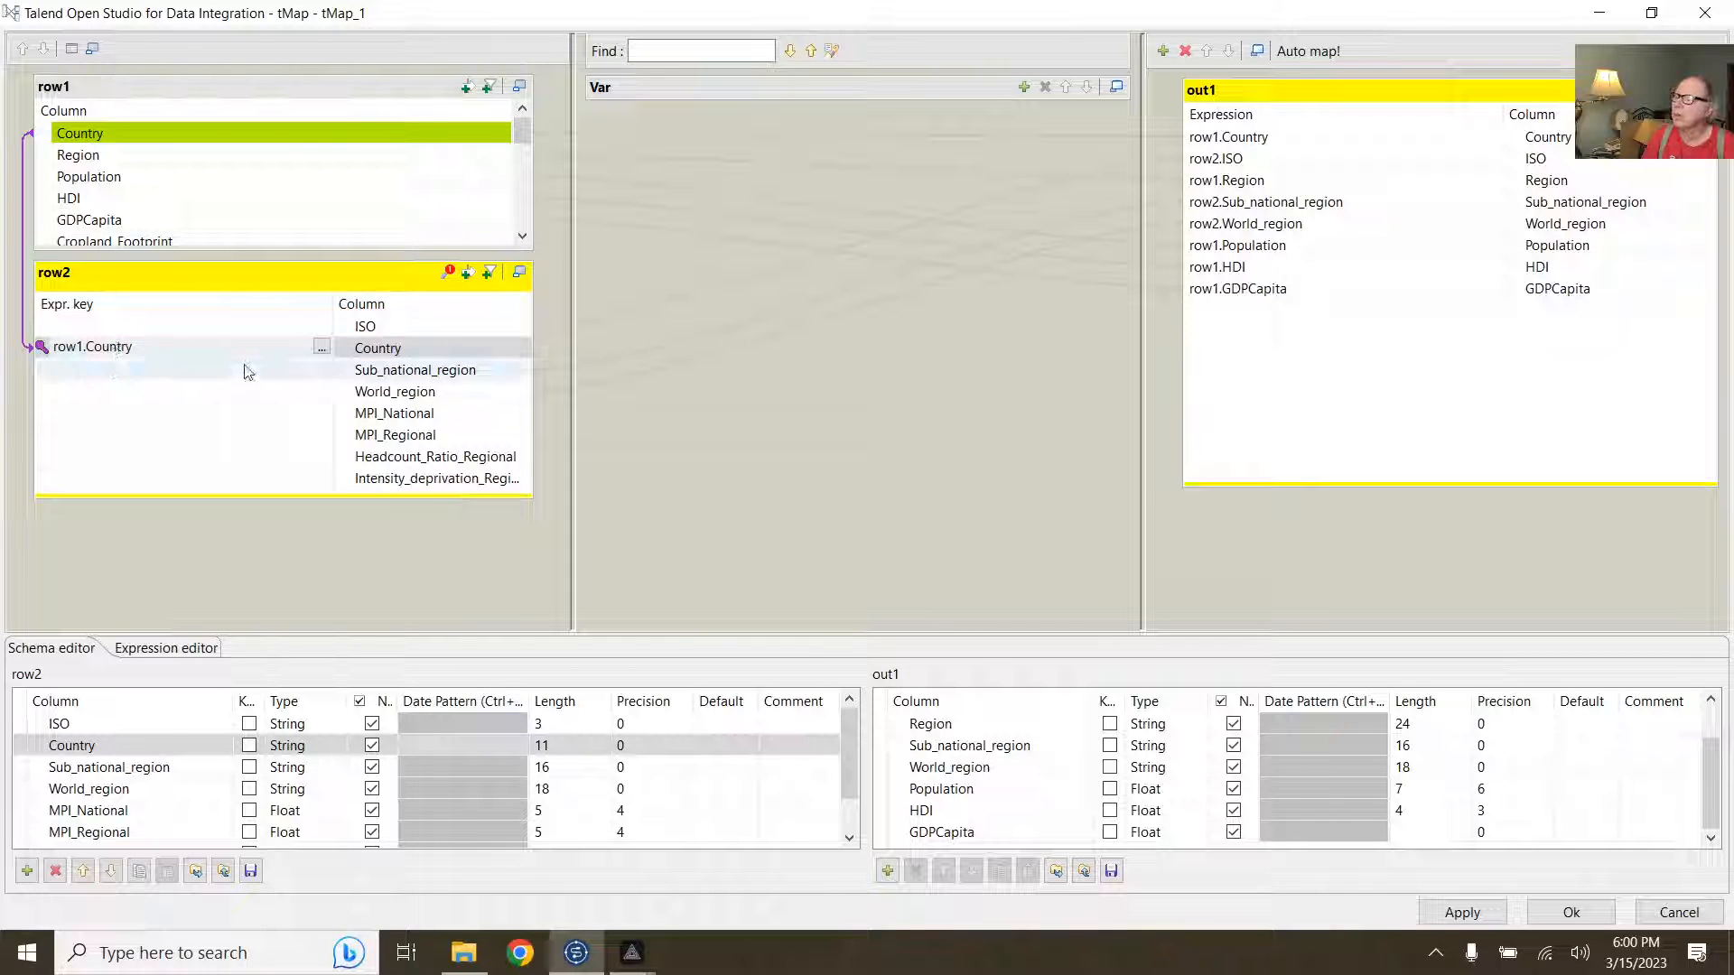
left_click(388, 353)
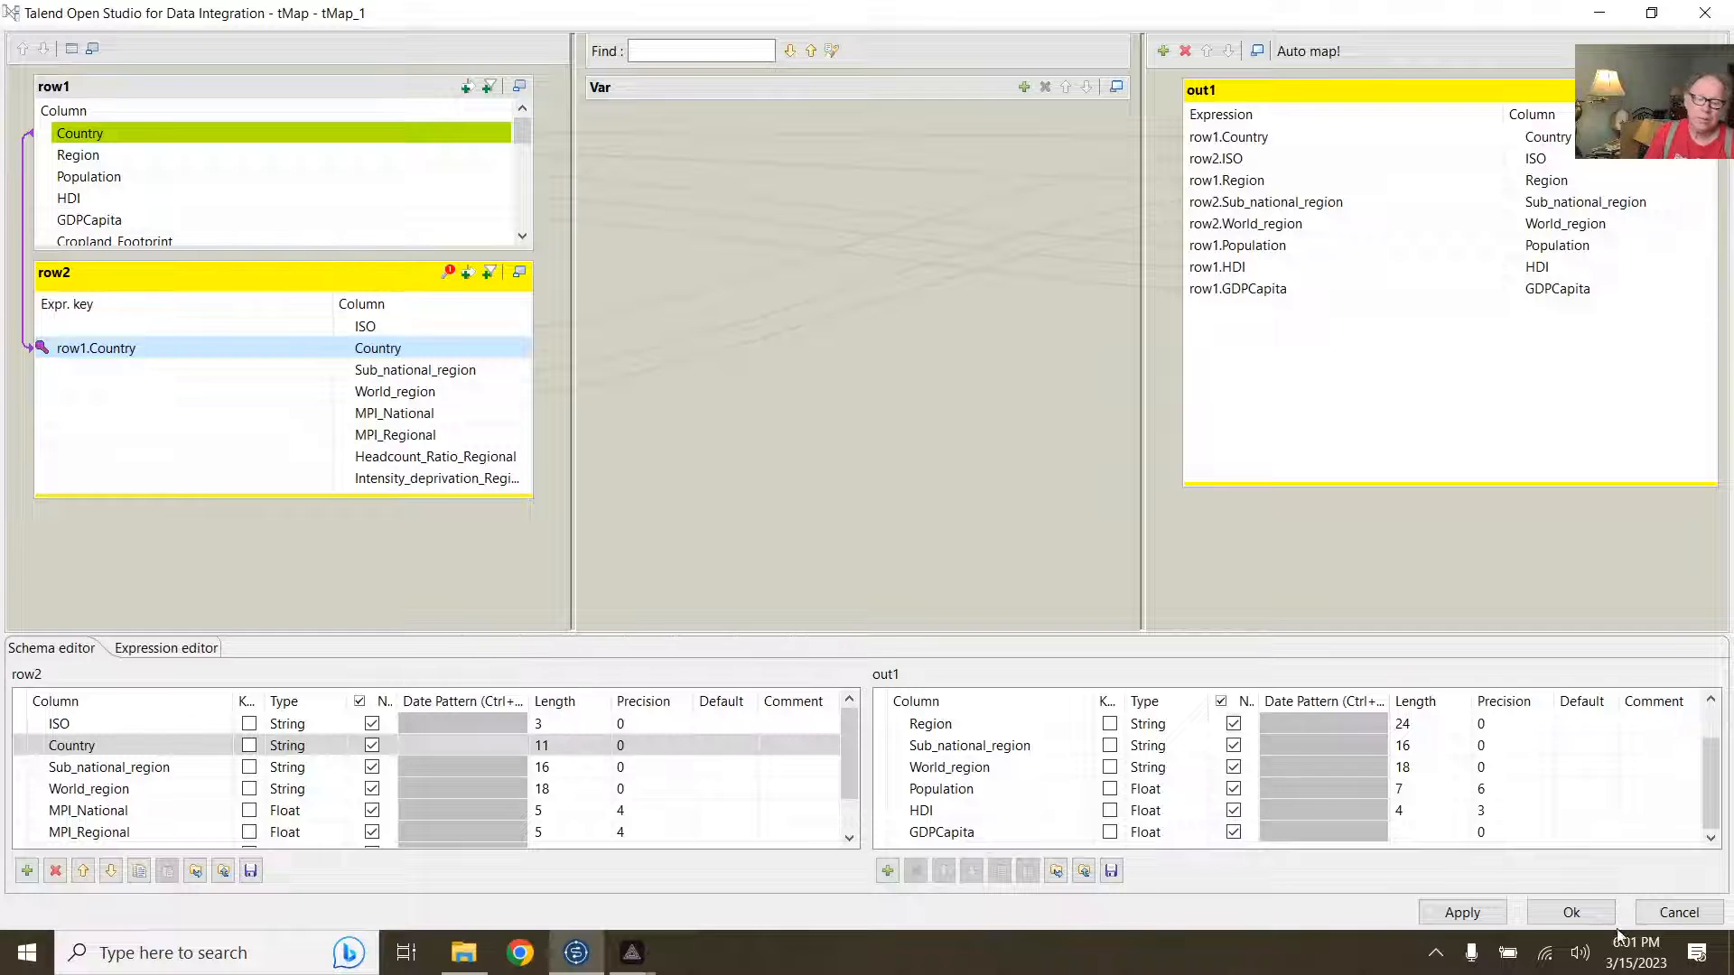
left_click(1565, 913)
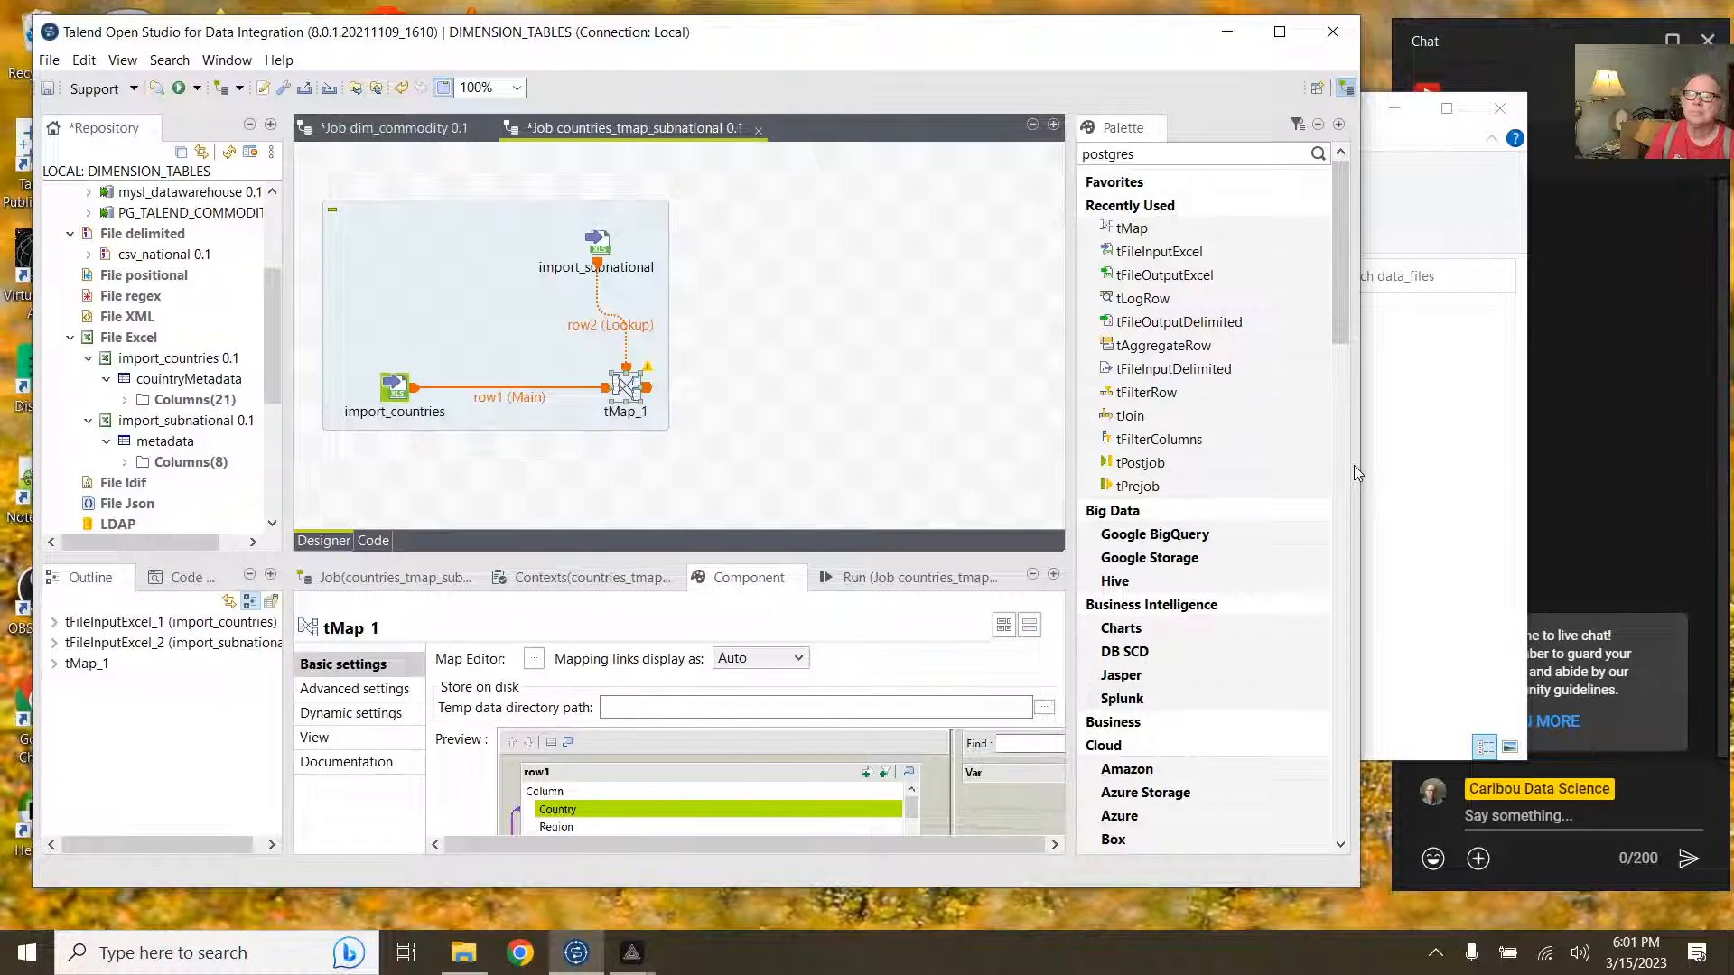
Step: Close the data_files folder window and widen the Talend window slightly
left_click(1409, 474)
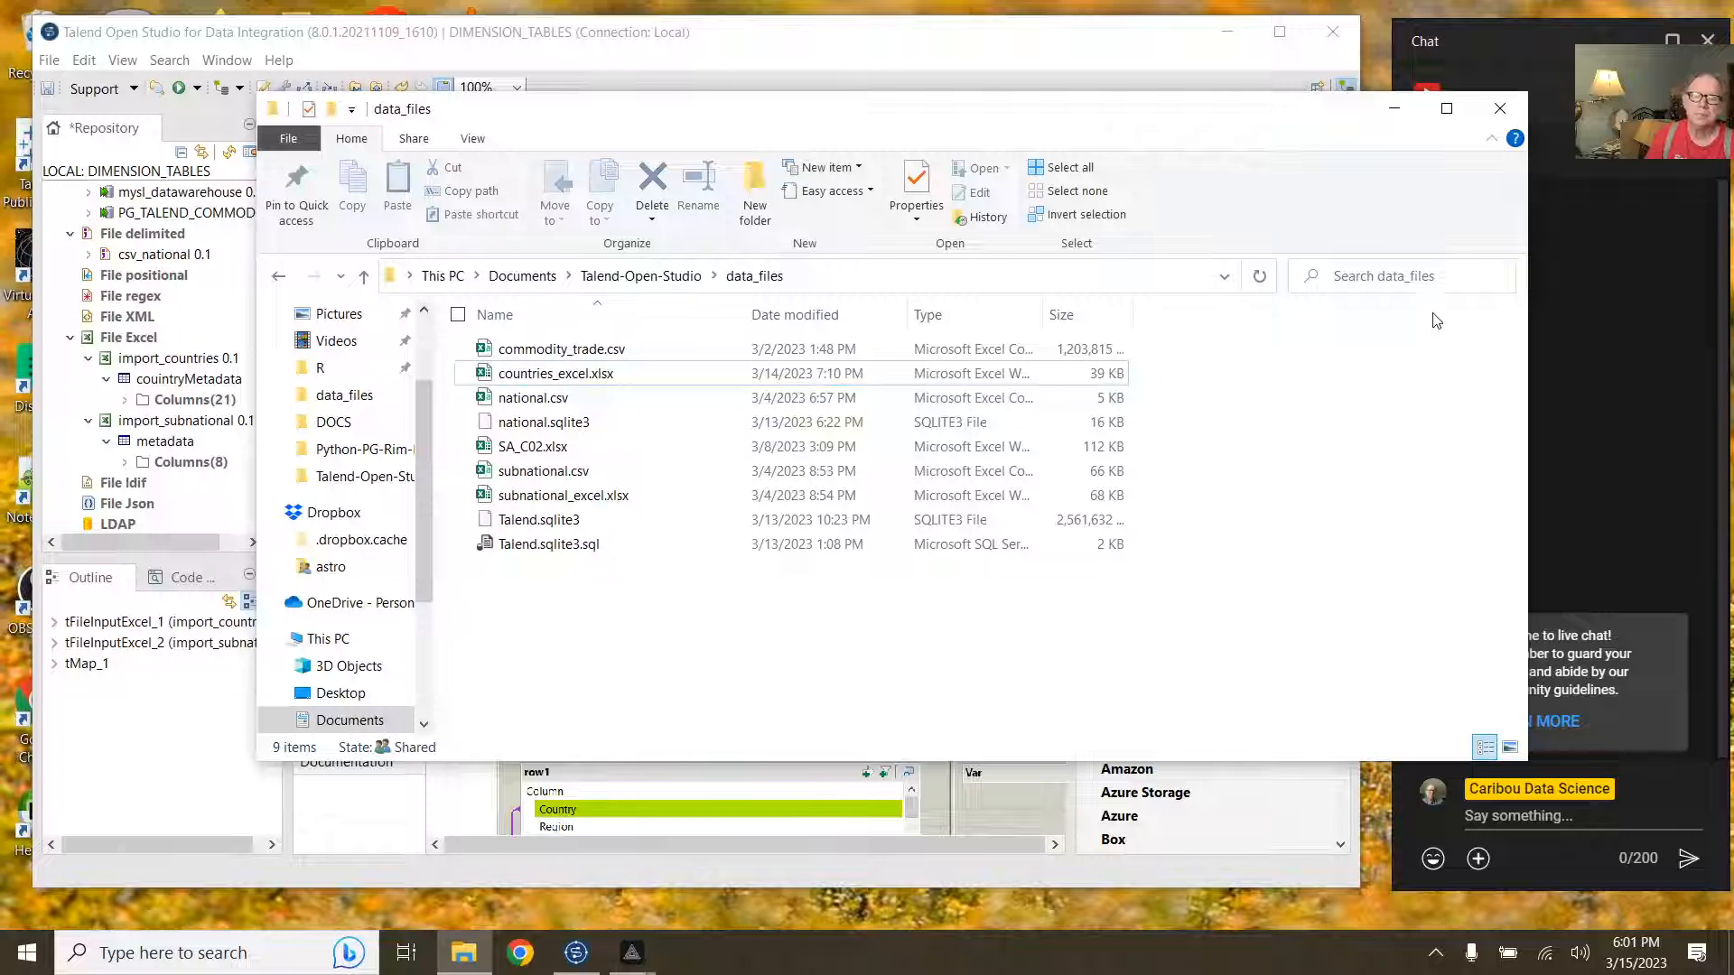
left_click(1499, 107)
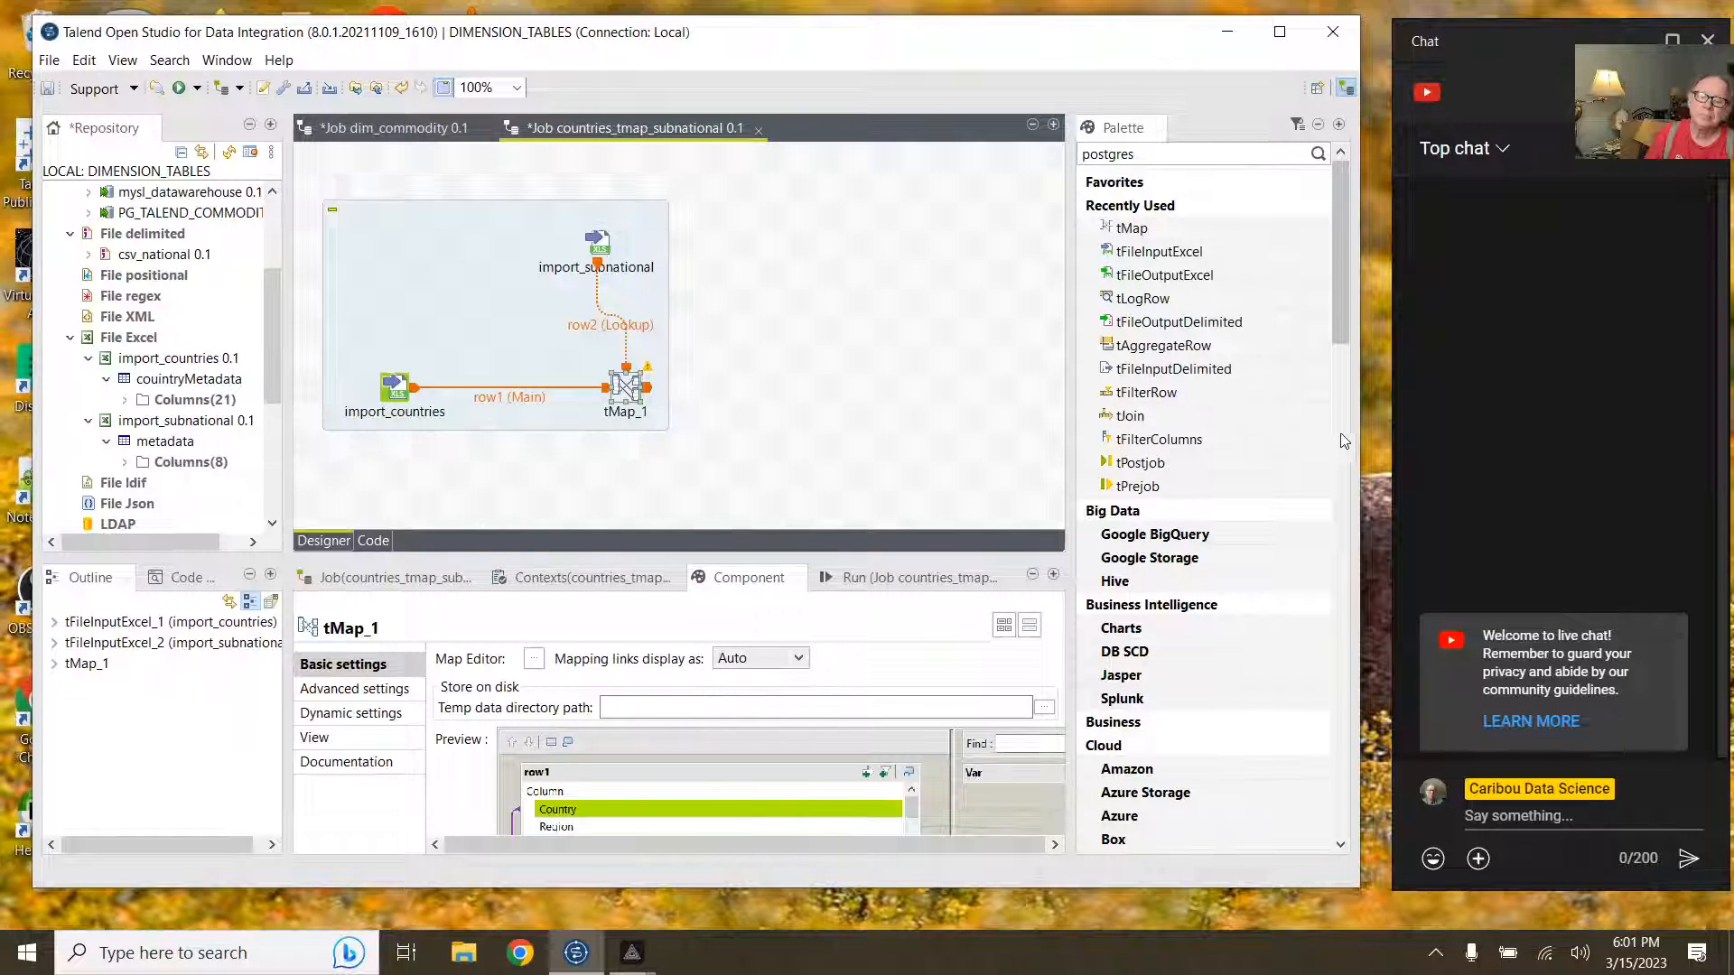
left_click_drag(1366, 438, 1388, 438)
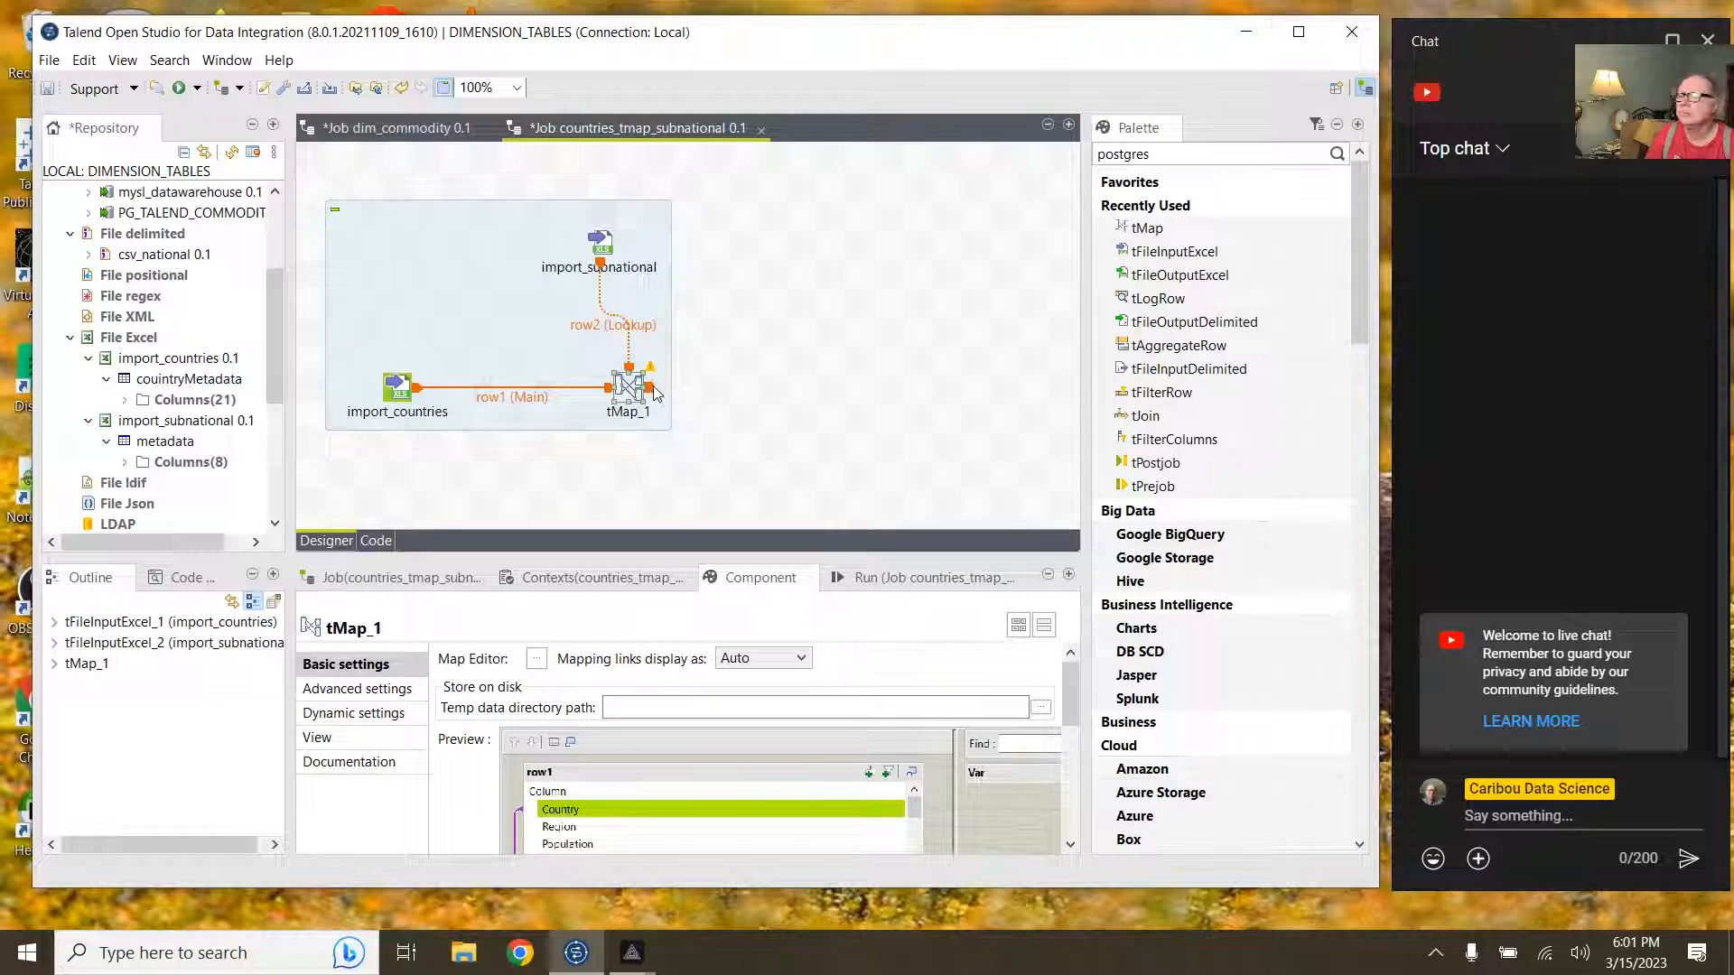
Step: Connect tMap_1's out1 output to a new tLogRow_1 component
left_click(653, 387)
left_click(633, 388)
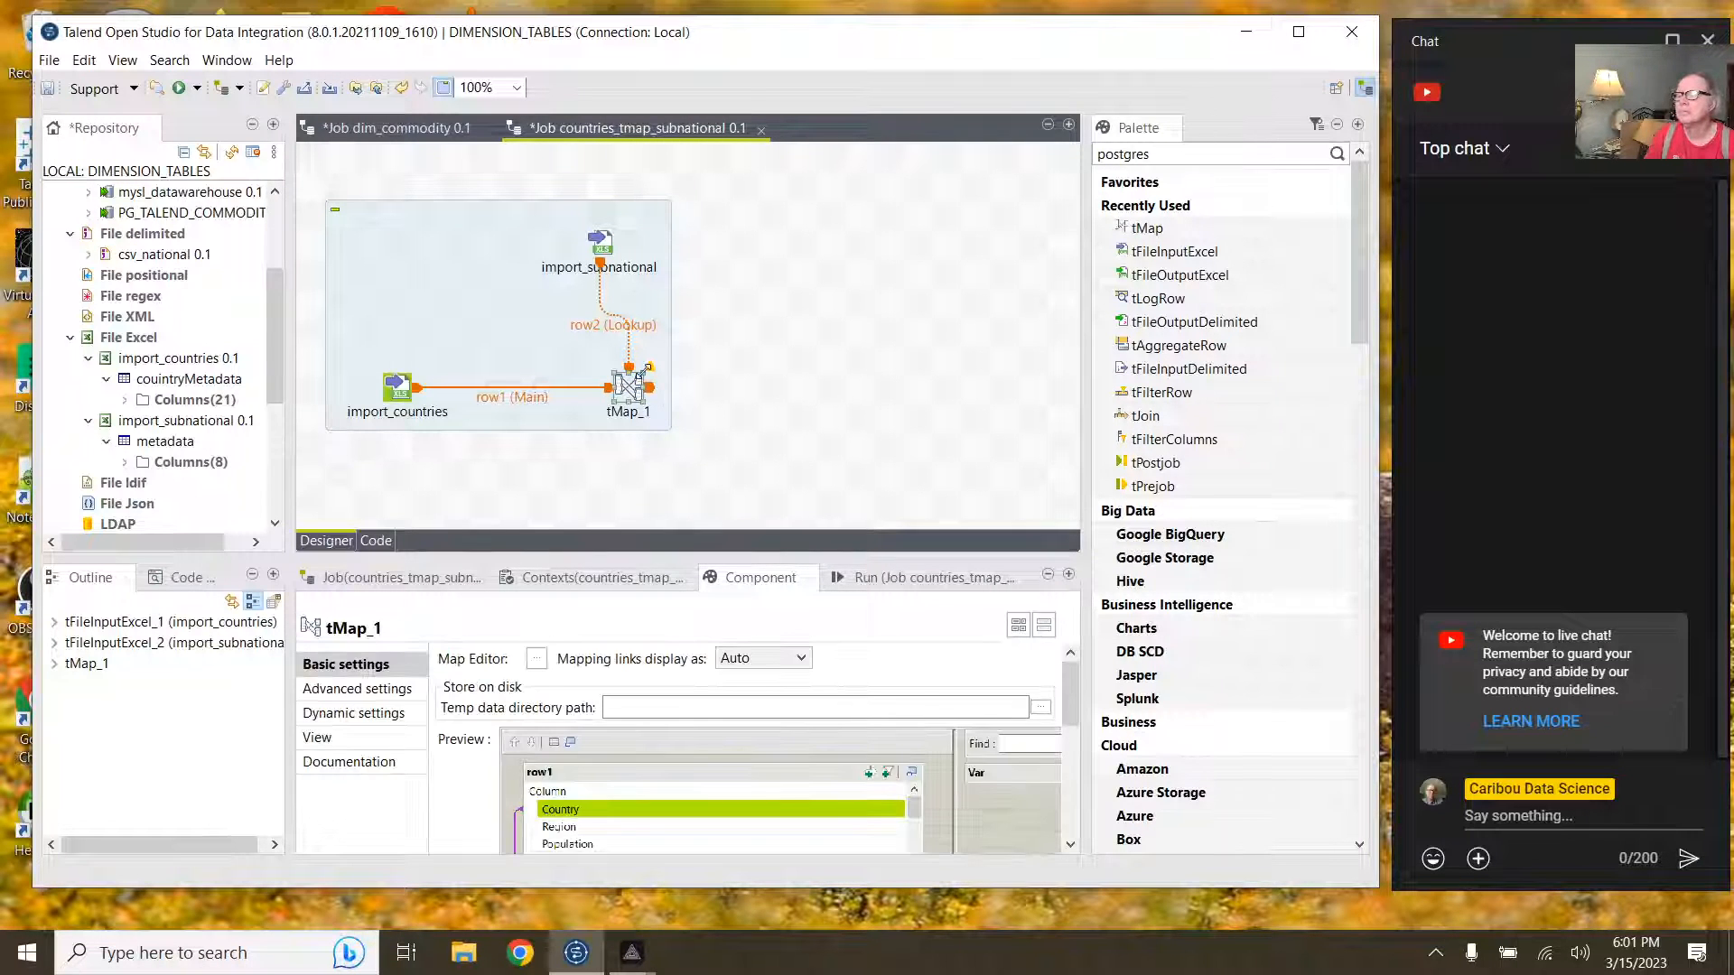
right_click(649, 387)
mouse_move(885, 404)
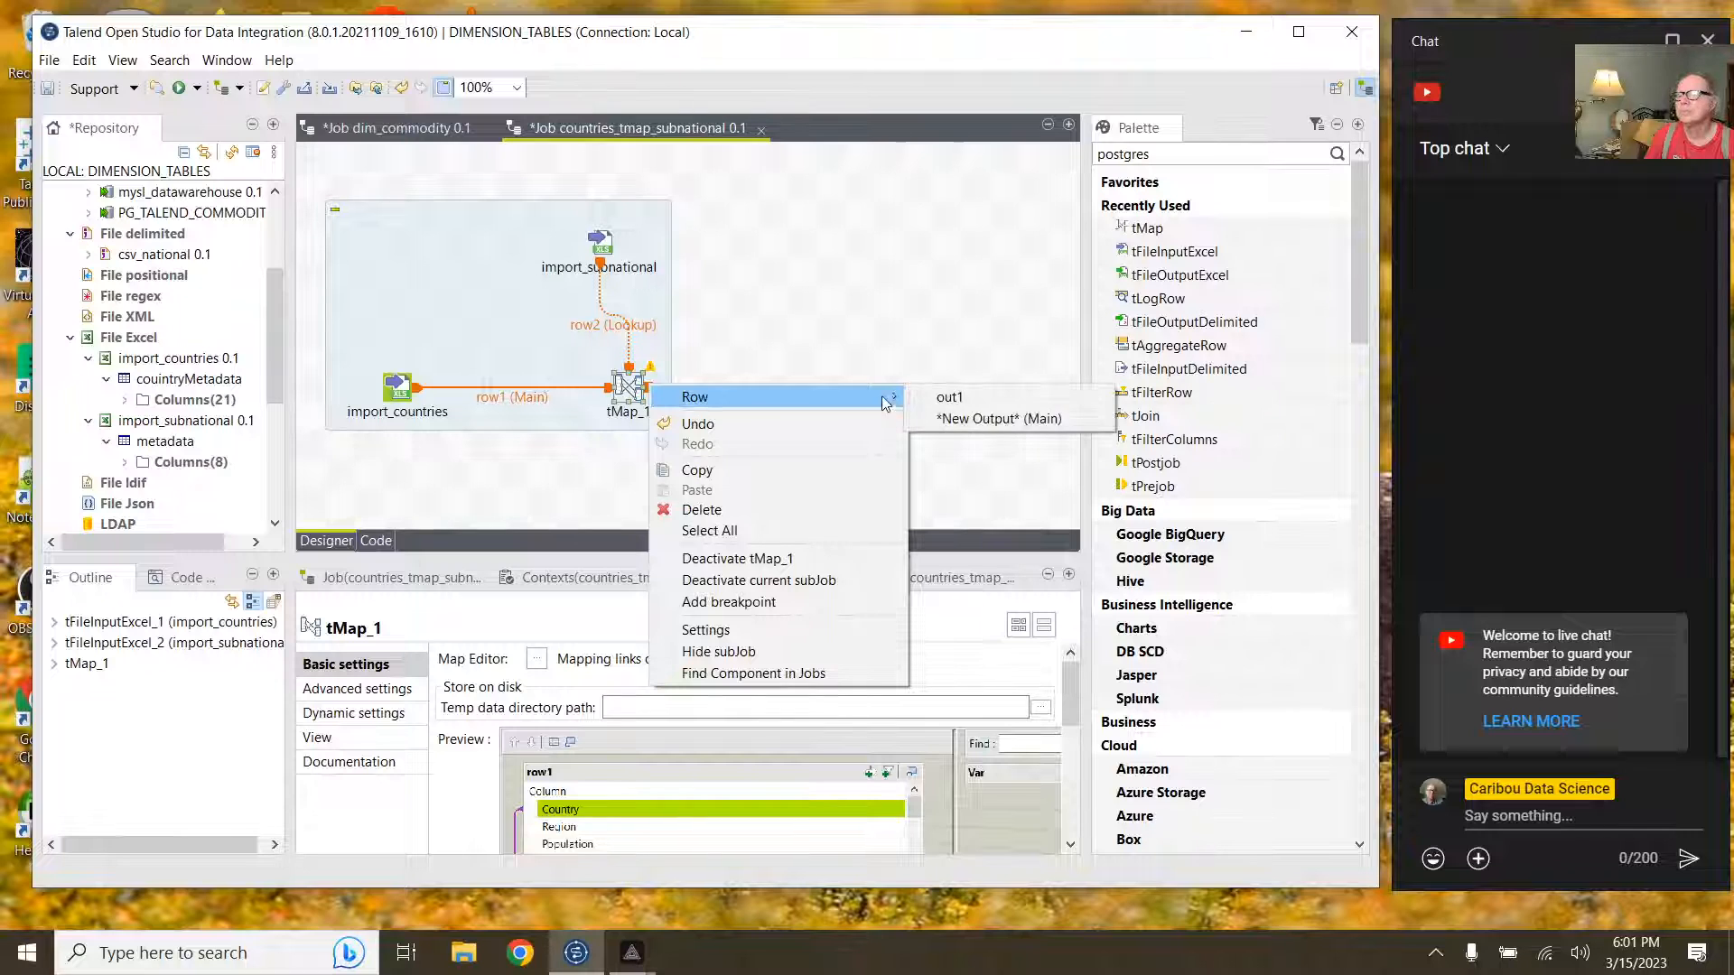
left_click(949, 398)
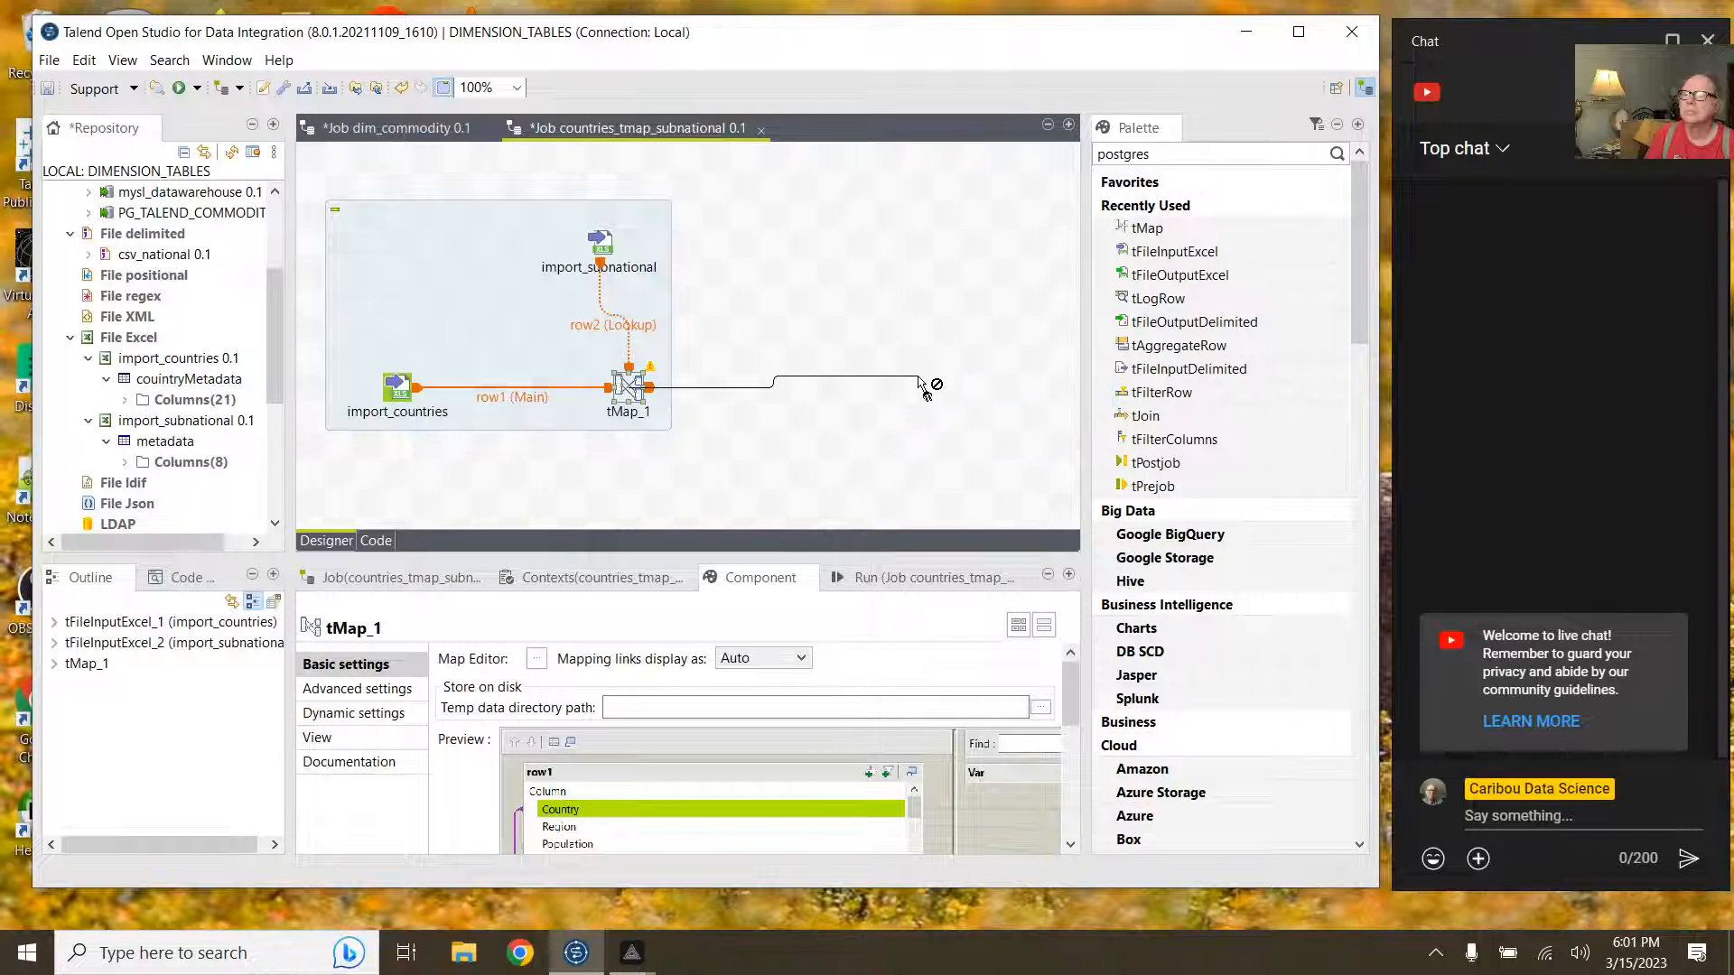
left_click(921, 381)
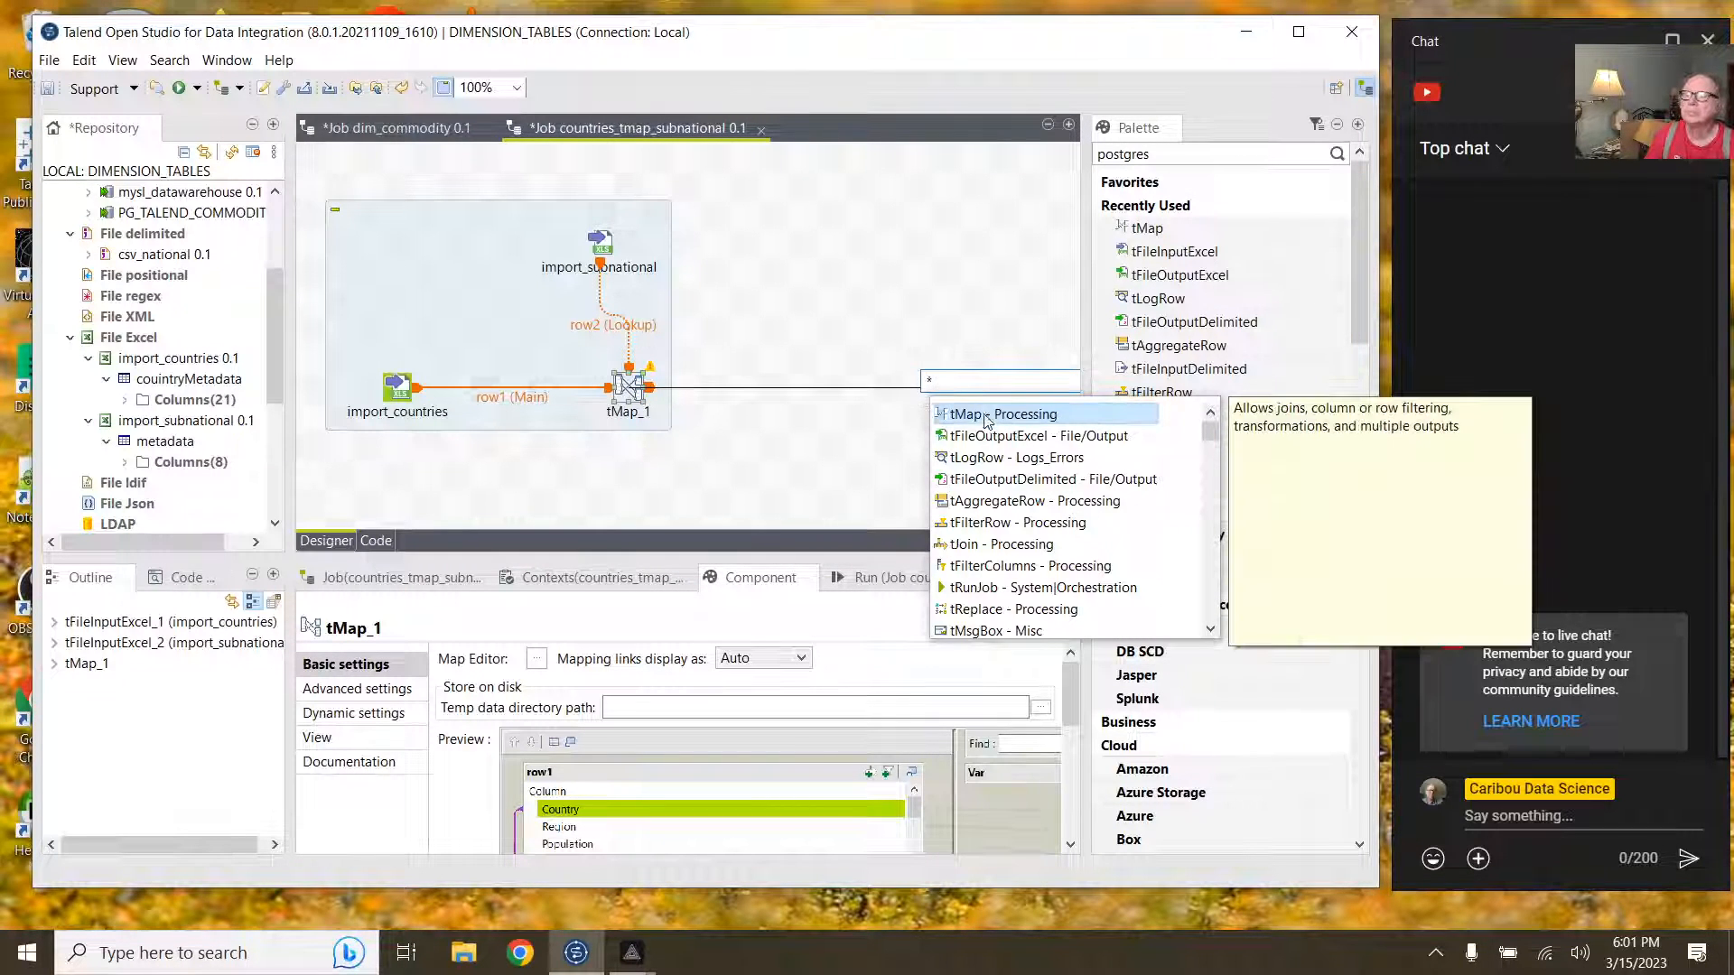
left_click(984, 457)
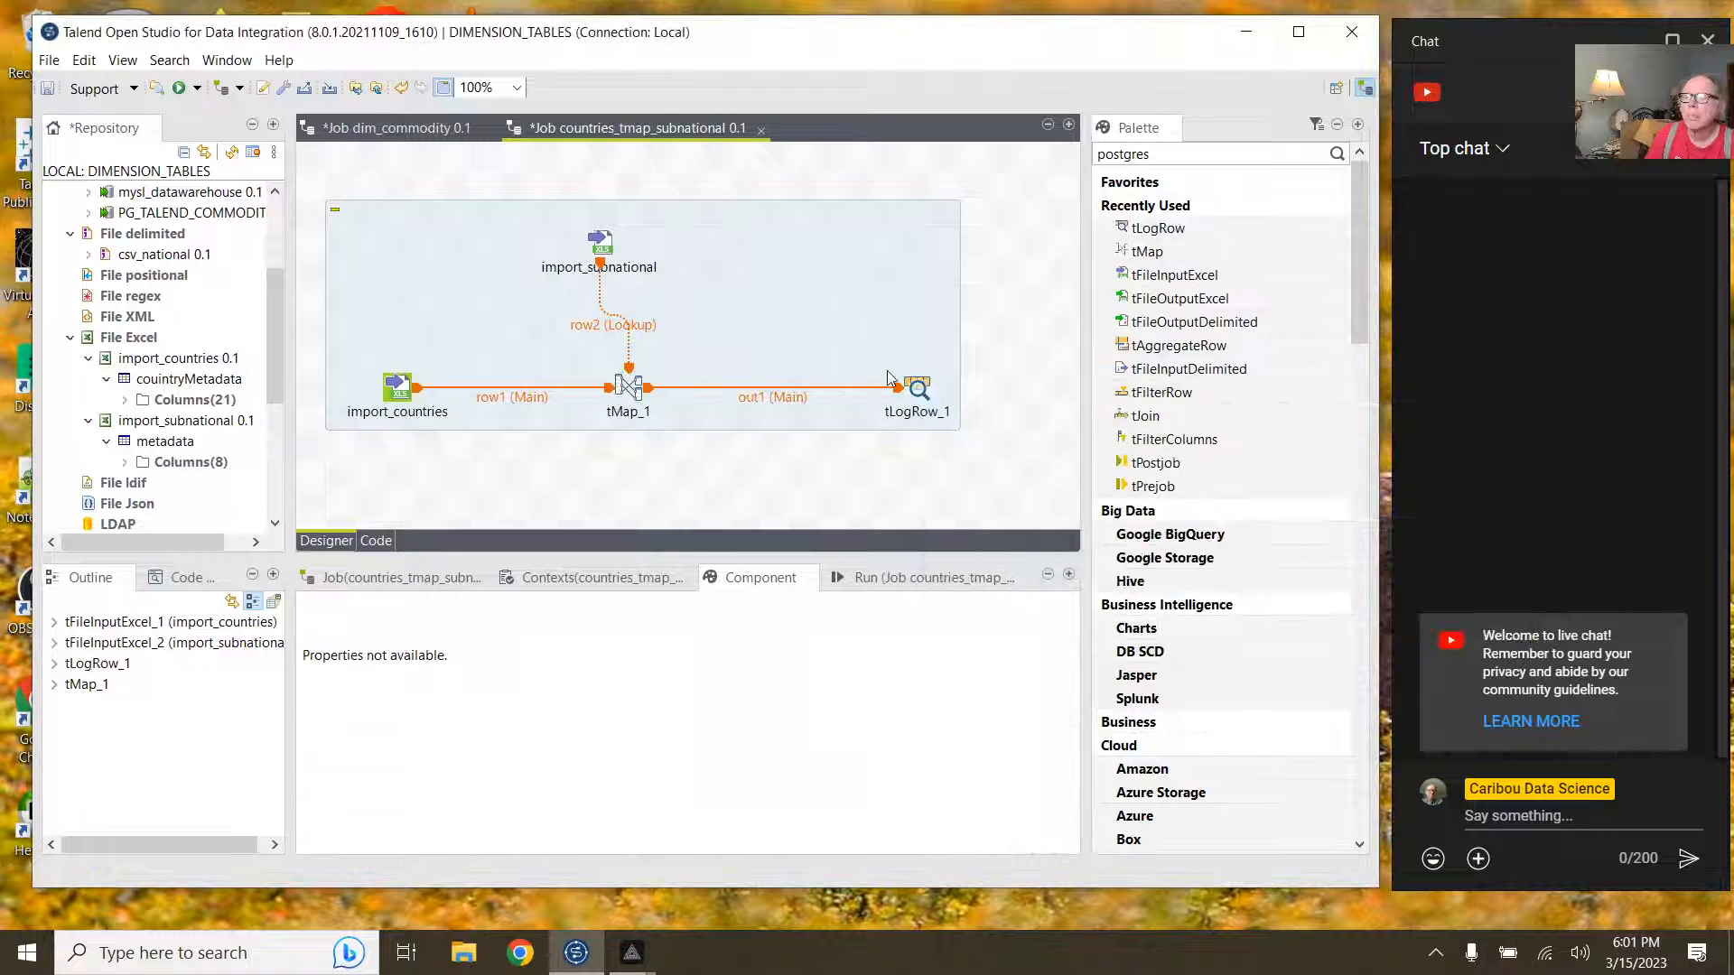
Step: Sync tLogRow_1's columns with out1, enable Print header, and run the job
left_click(917, 390)
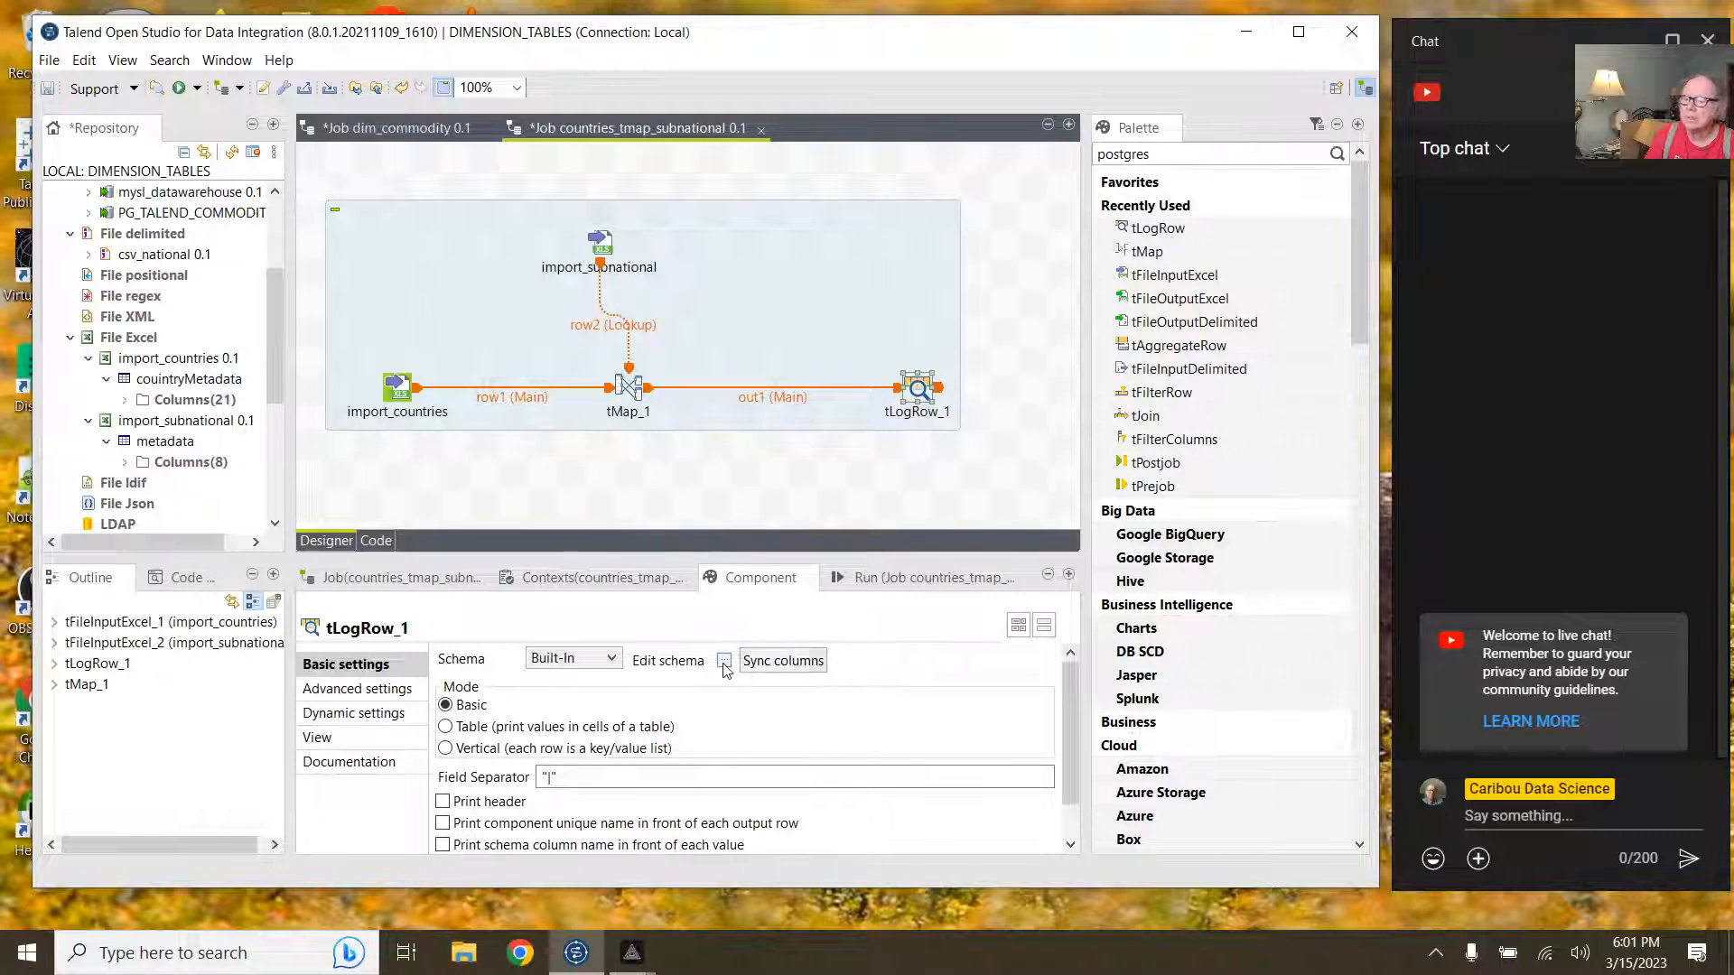
left_click(725, 661)
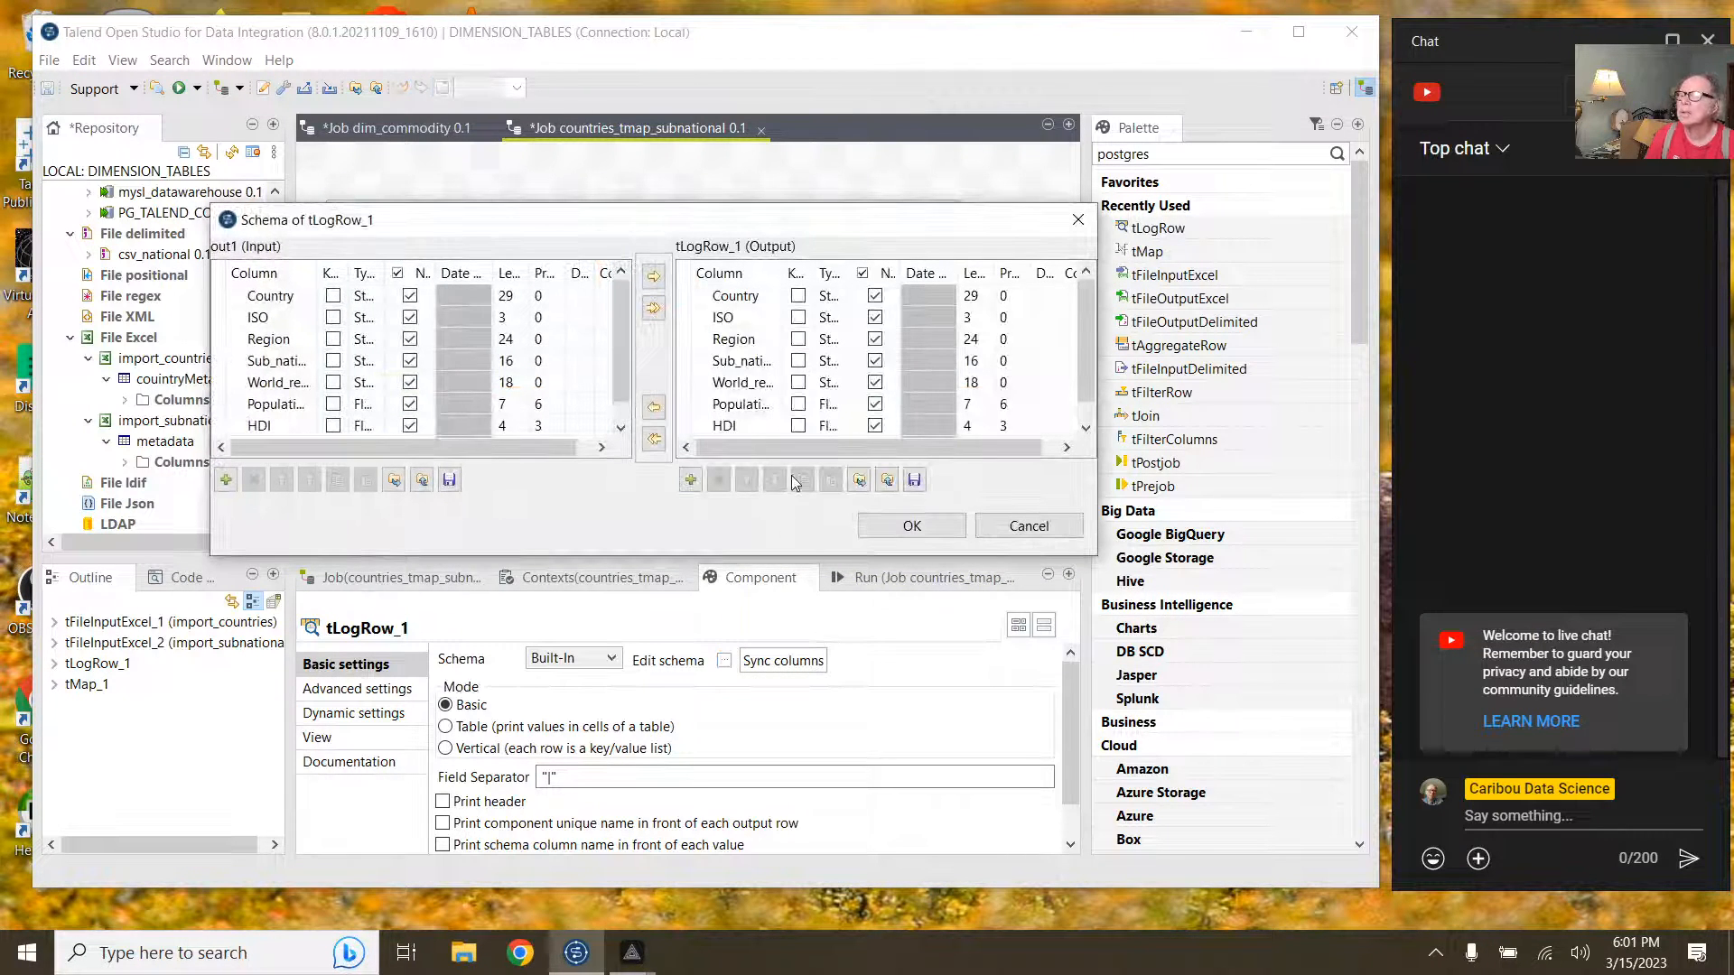
left_click(869, 530)
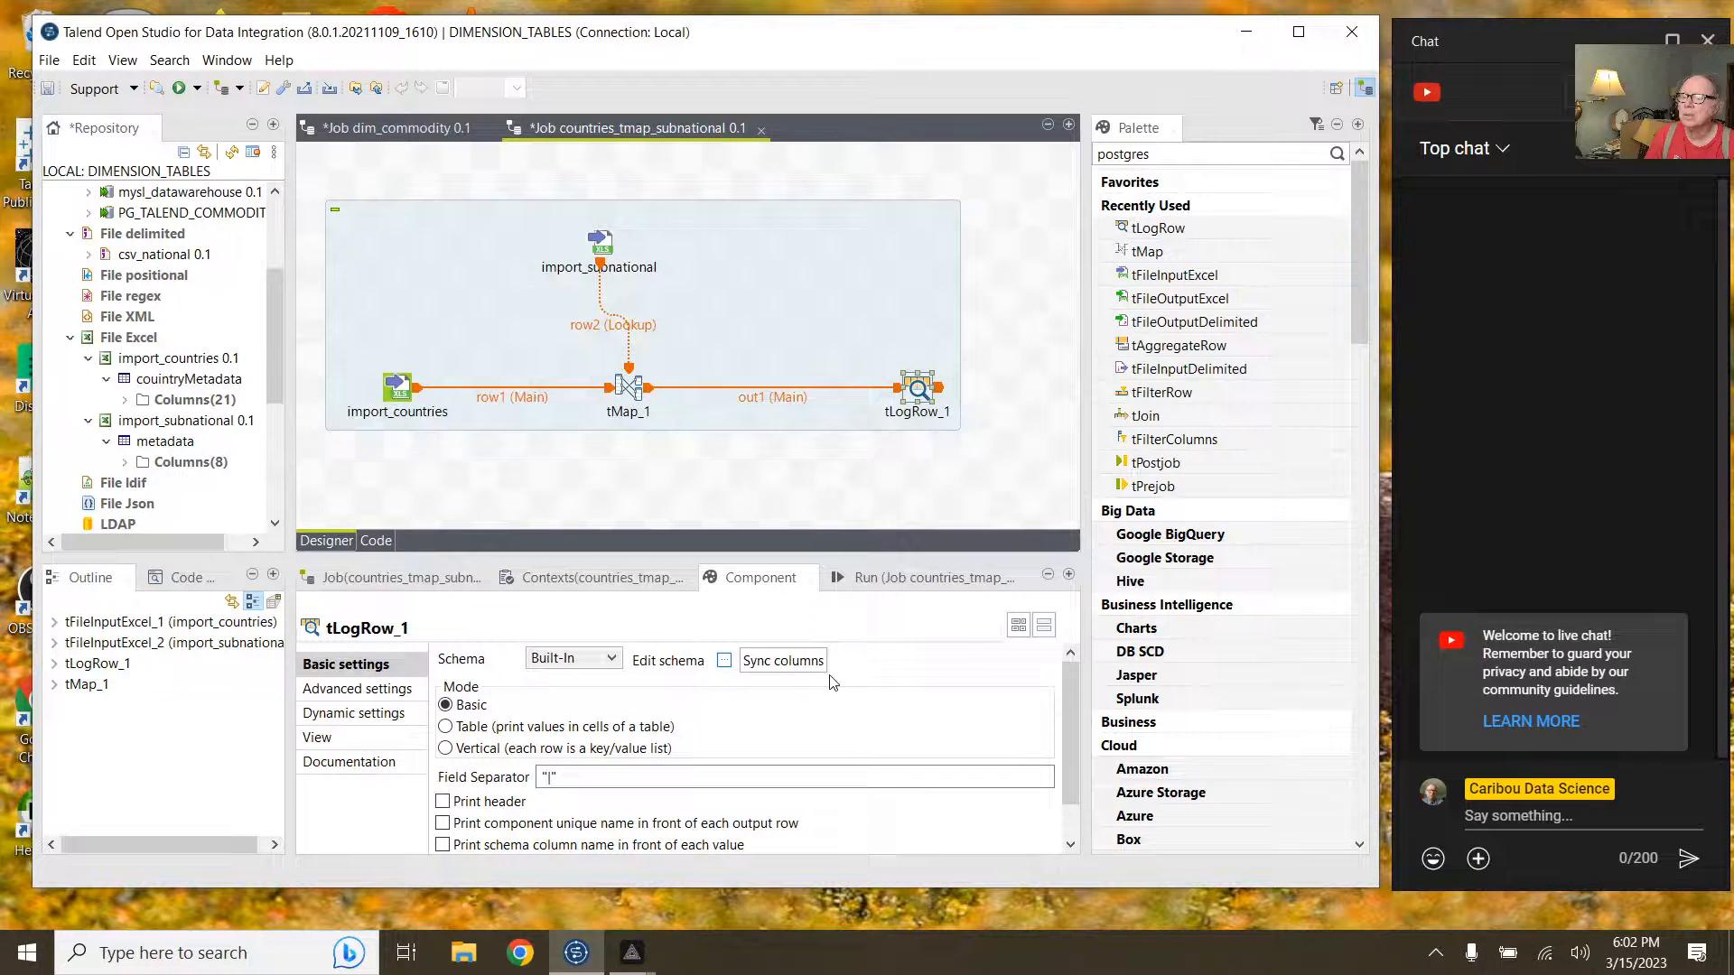
left_click(784, 662)
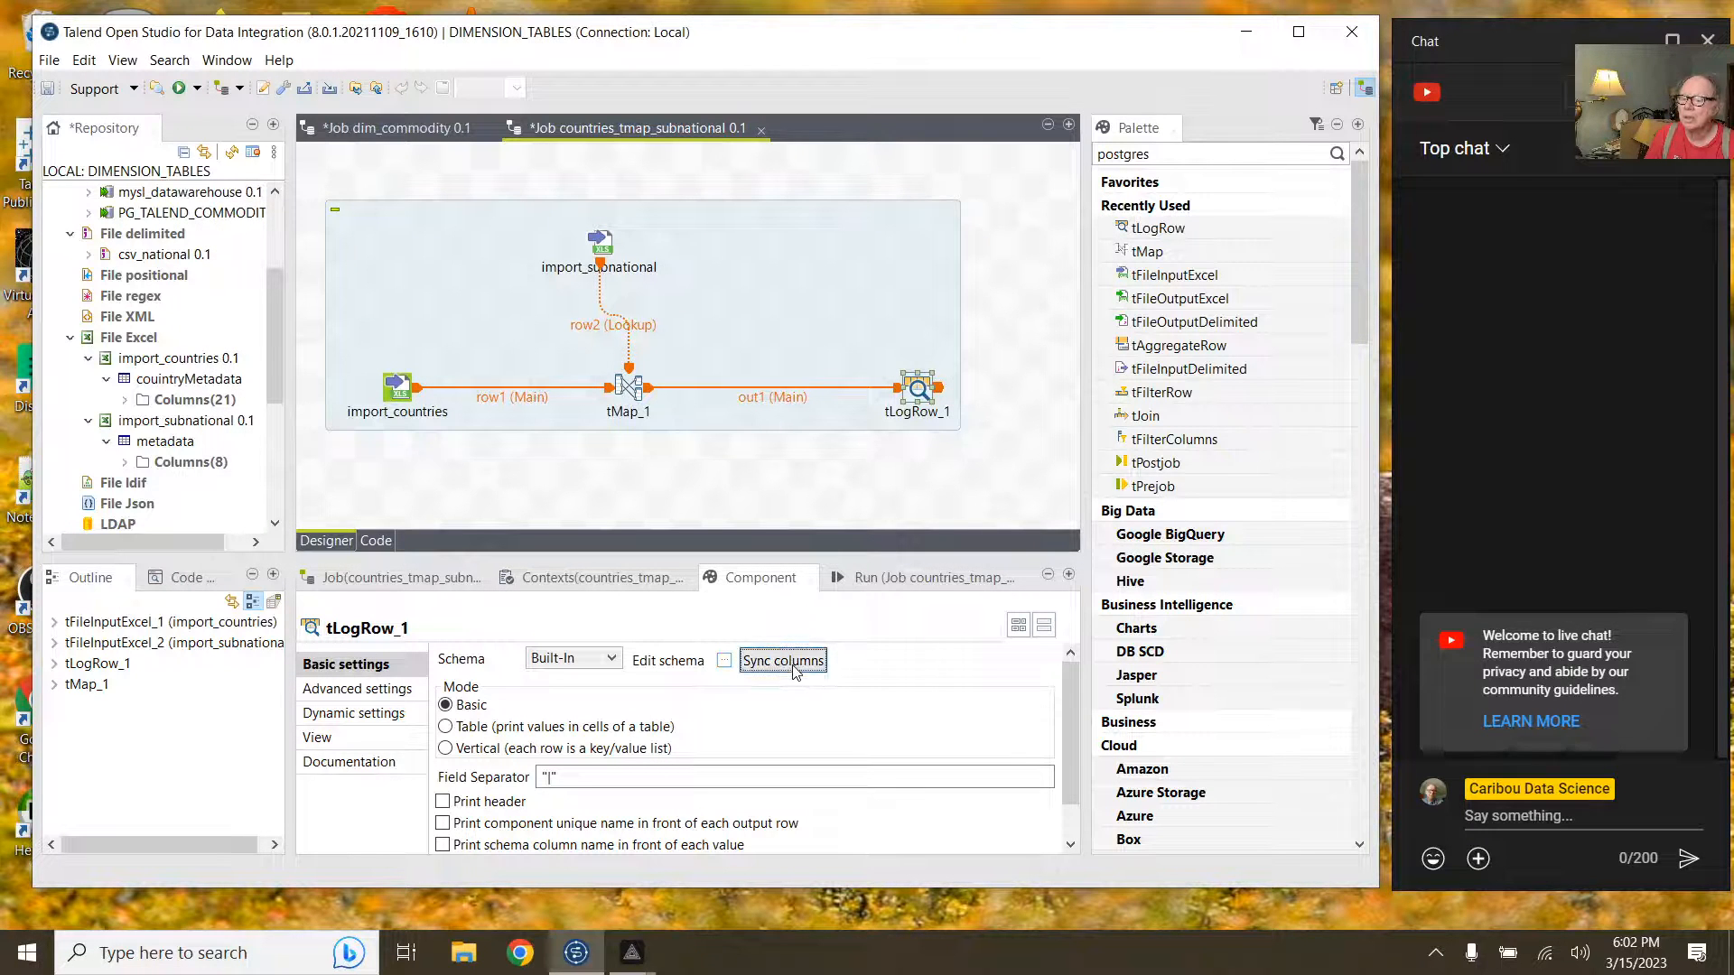
left_click(725, 661)
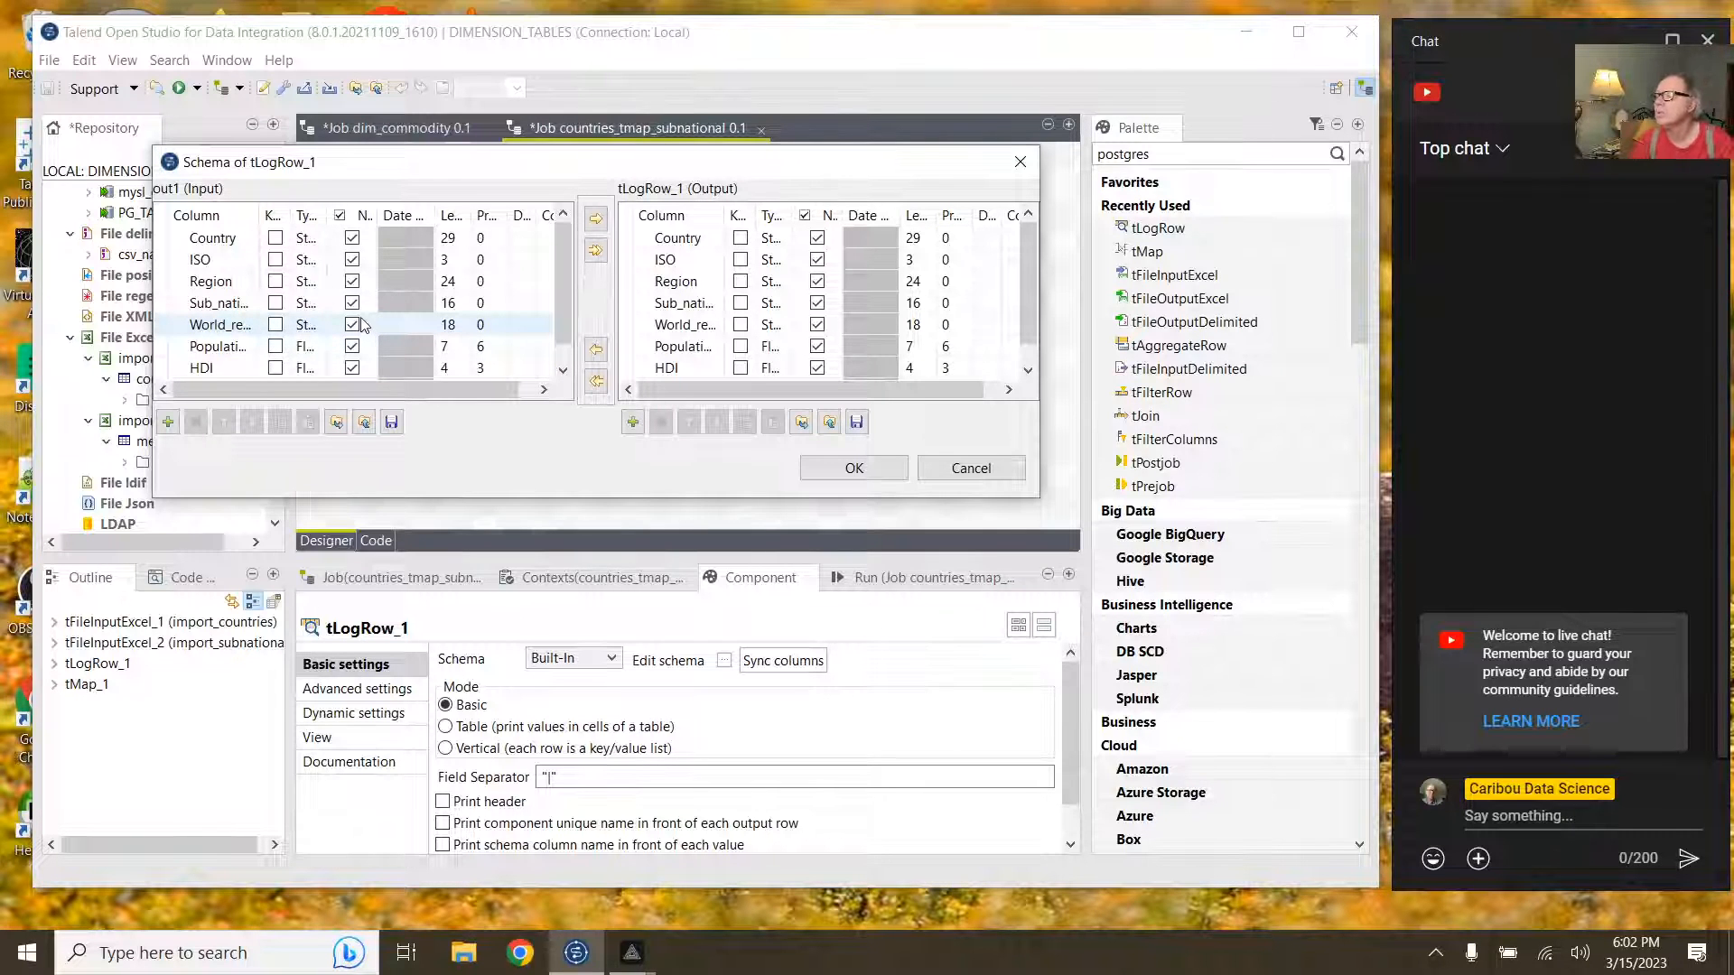
left_click(836, 469)
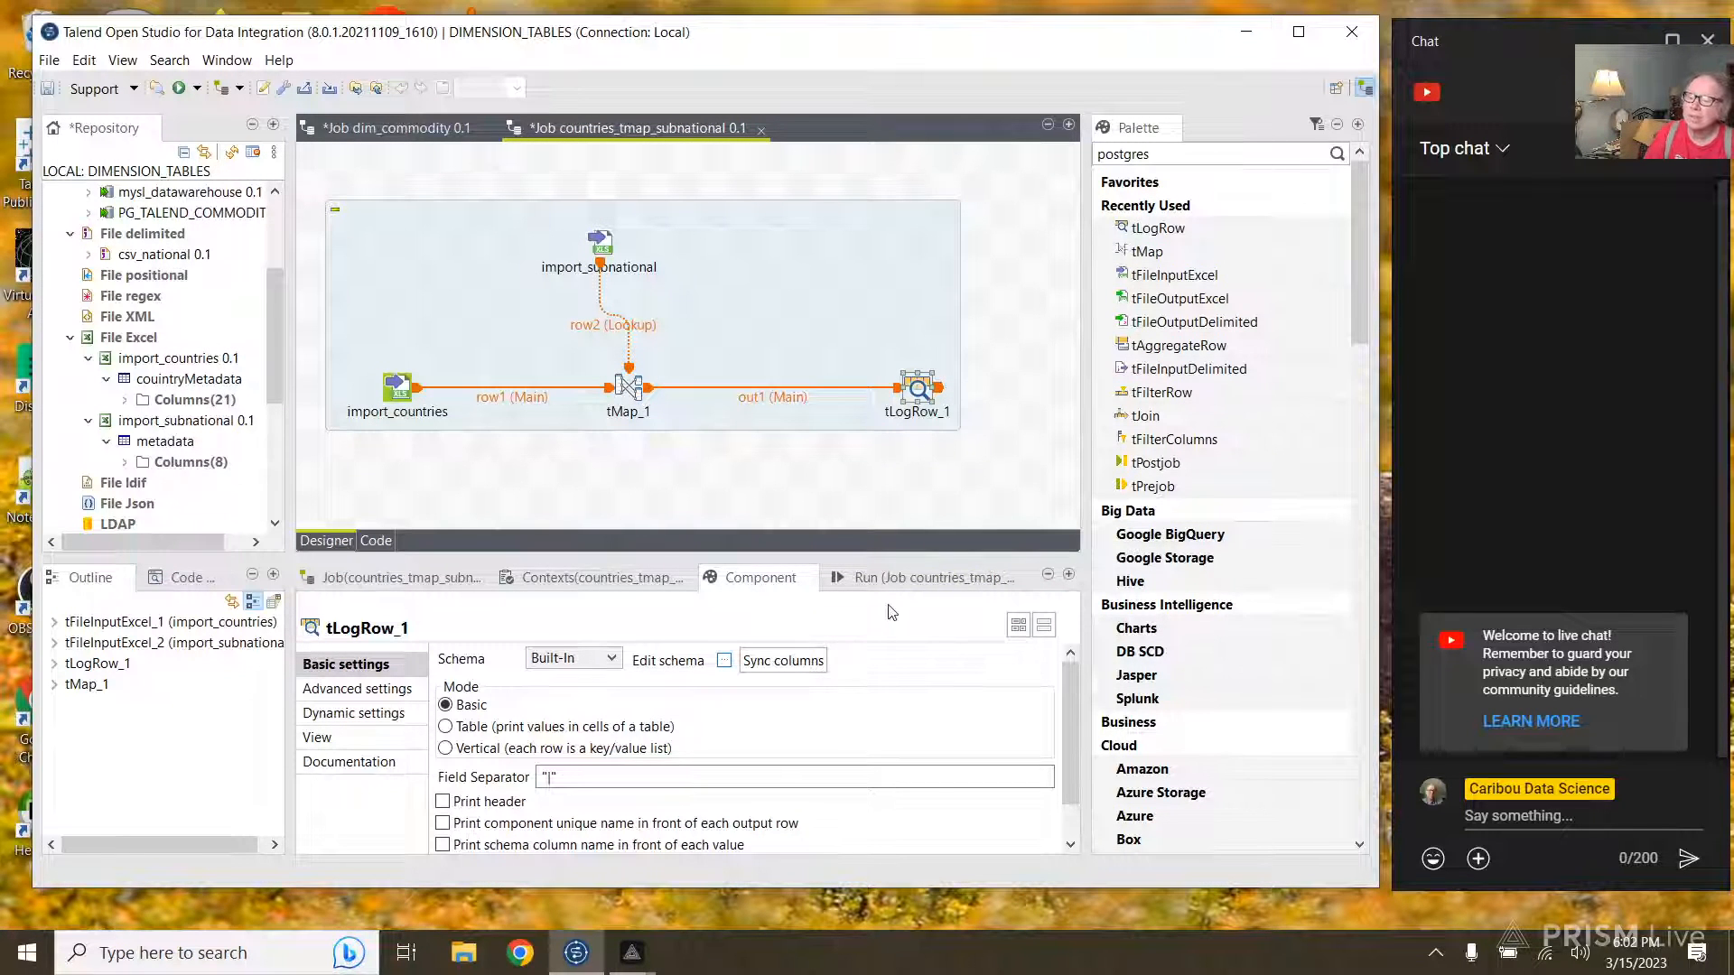
left_click(782, 660)
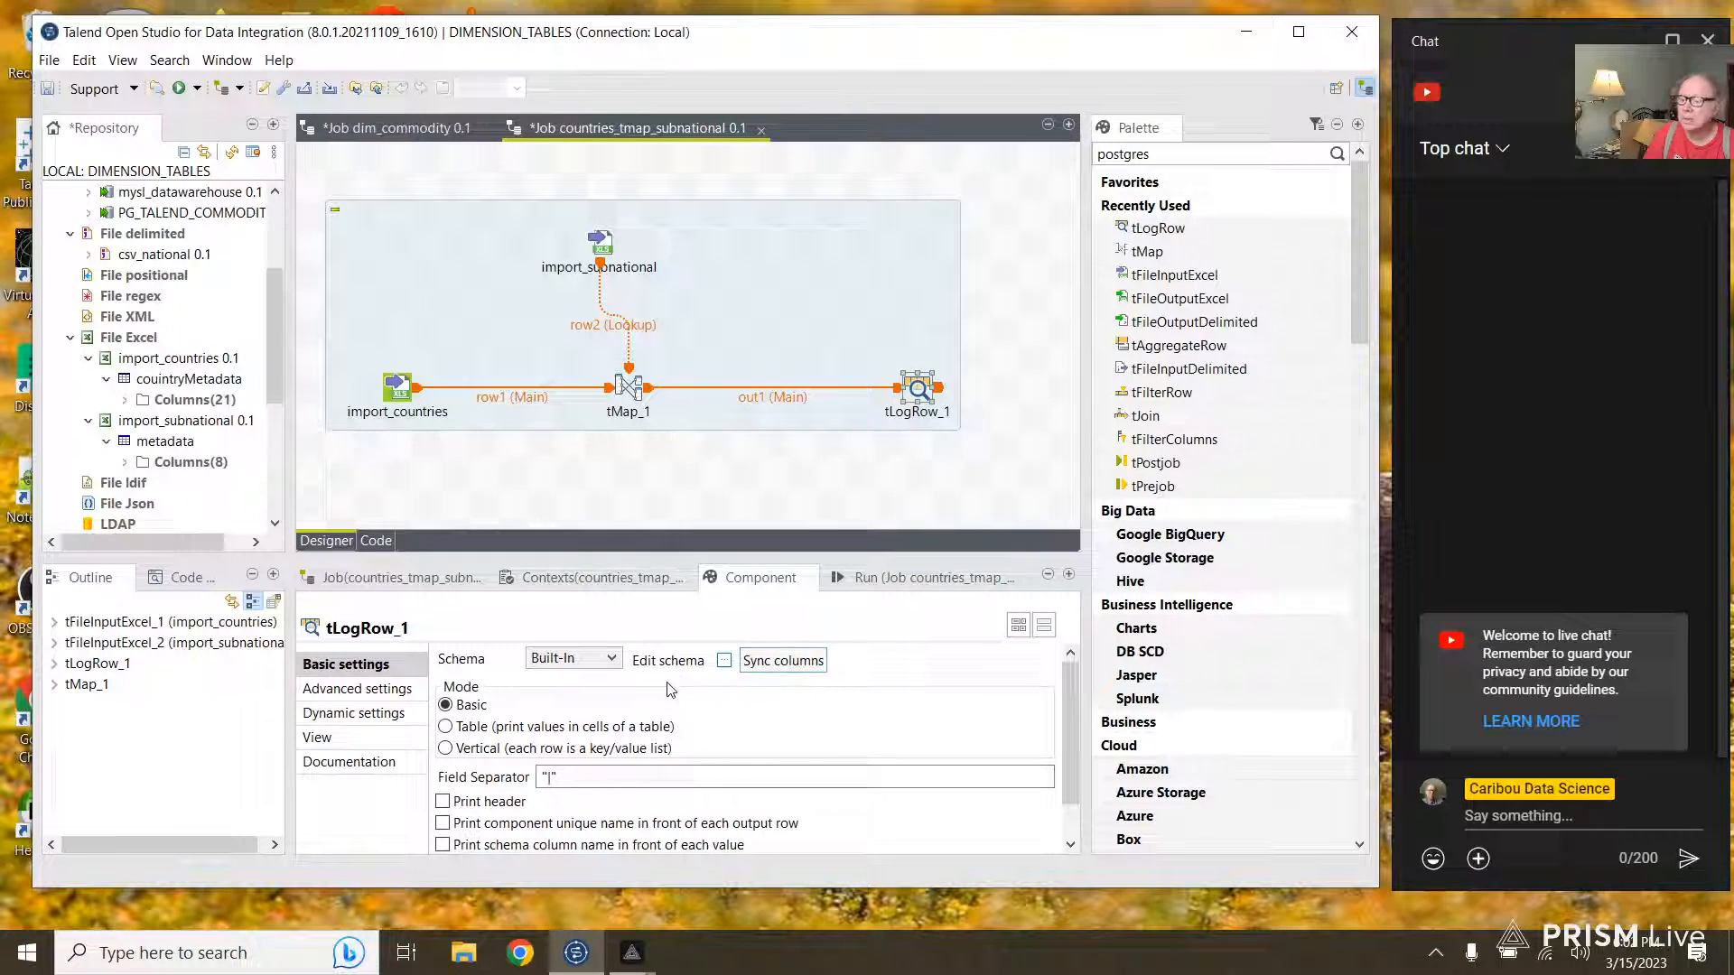
left_click(444, 801)
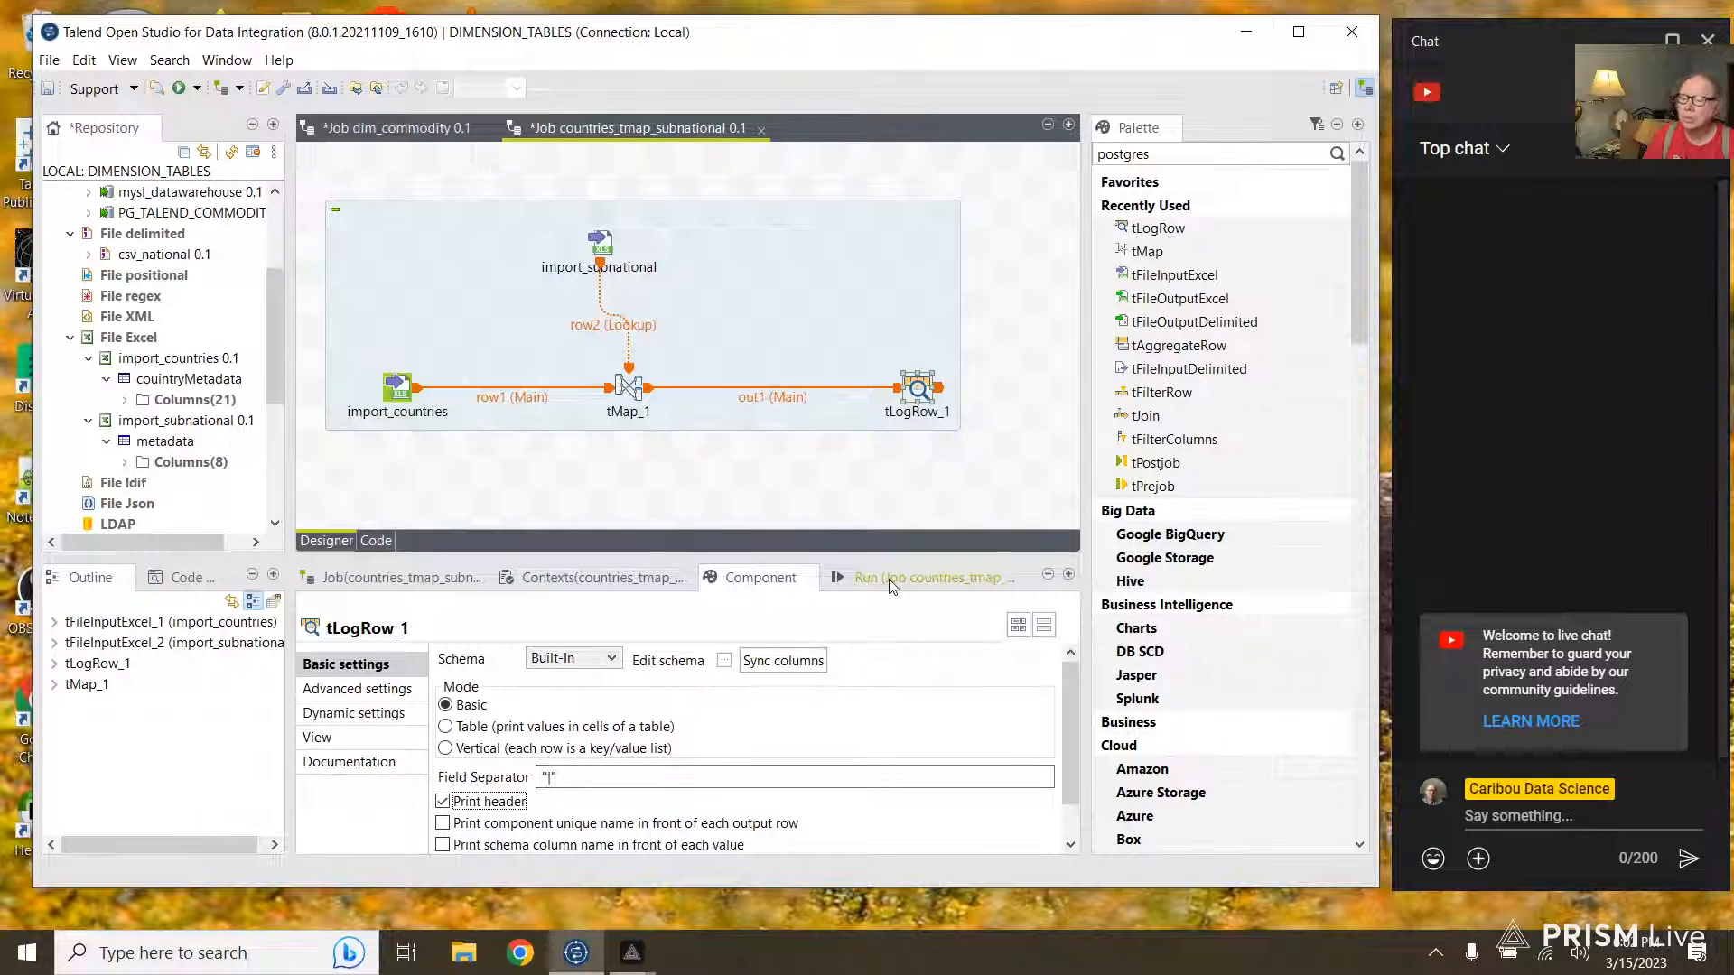
key("F6")
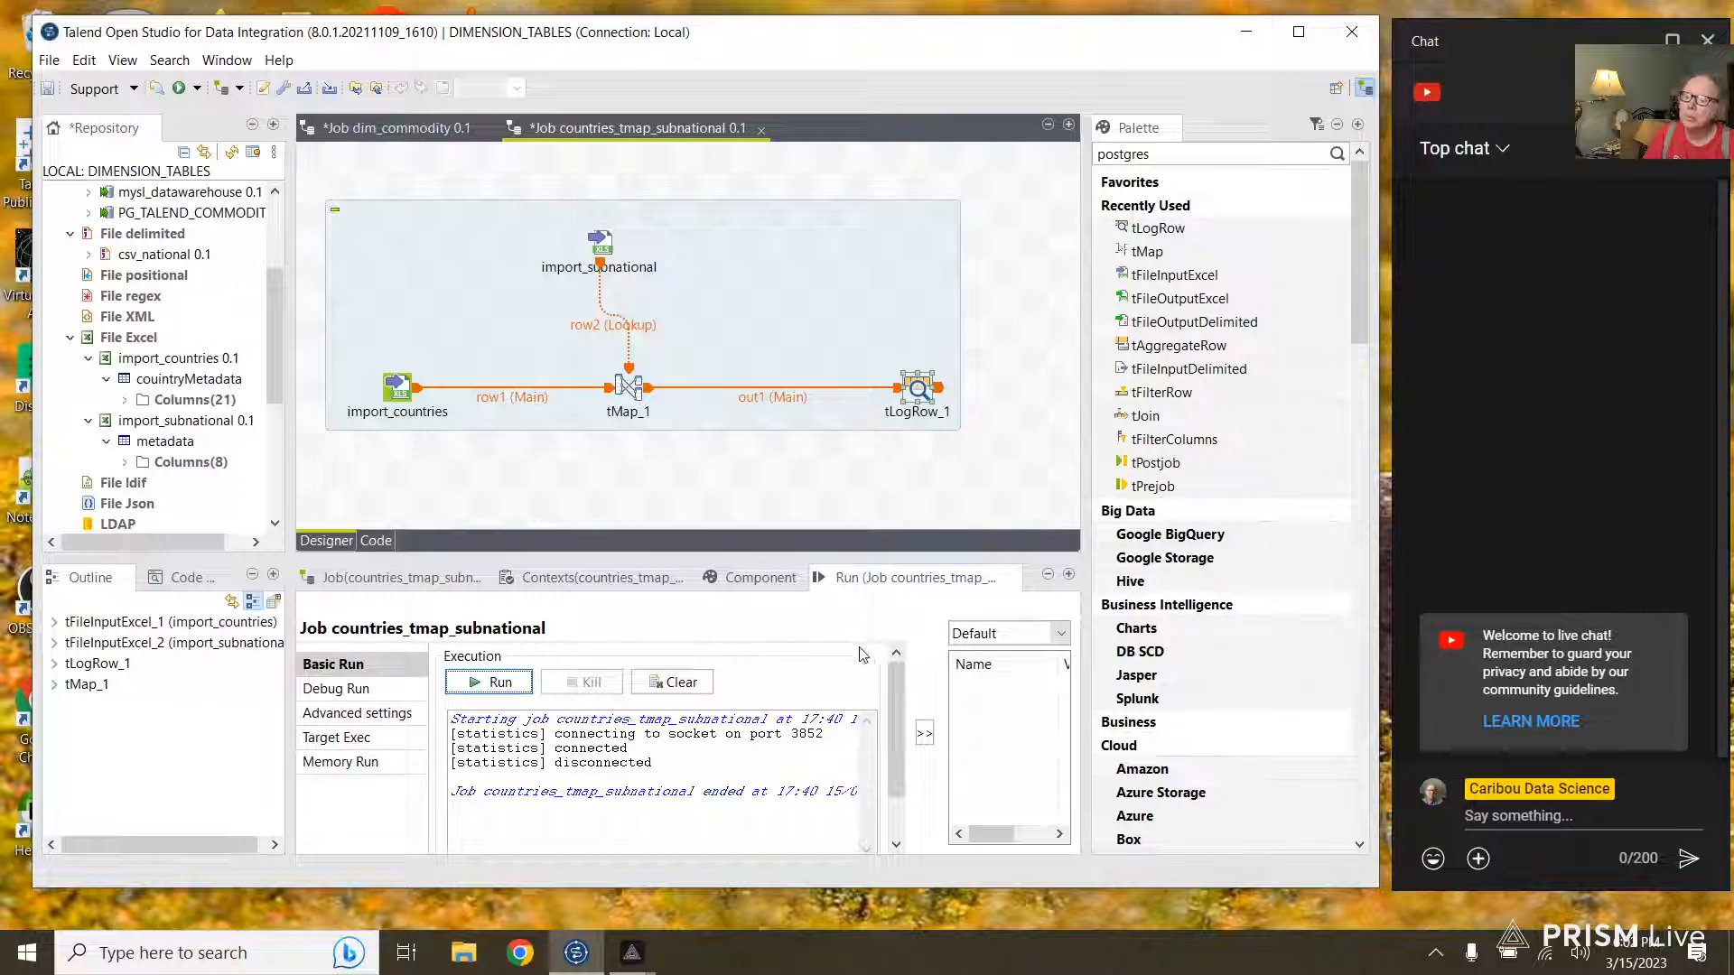
Step: Clear the console, rerun the job to check the 188 joined rows, then delete tLogRow_1
left_click(672, 683)
left_click(498, 684)
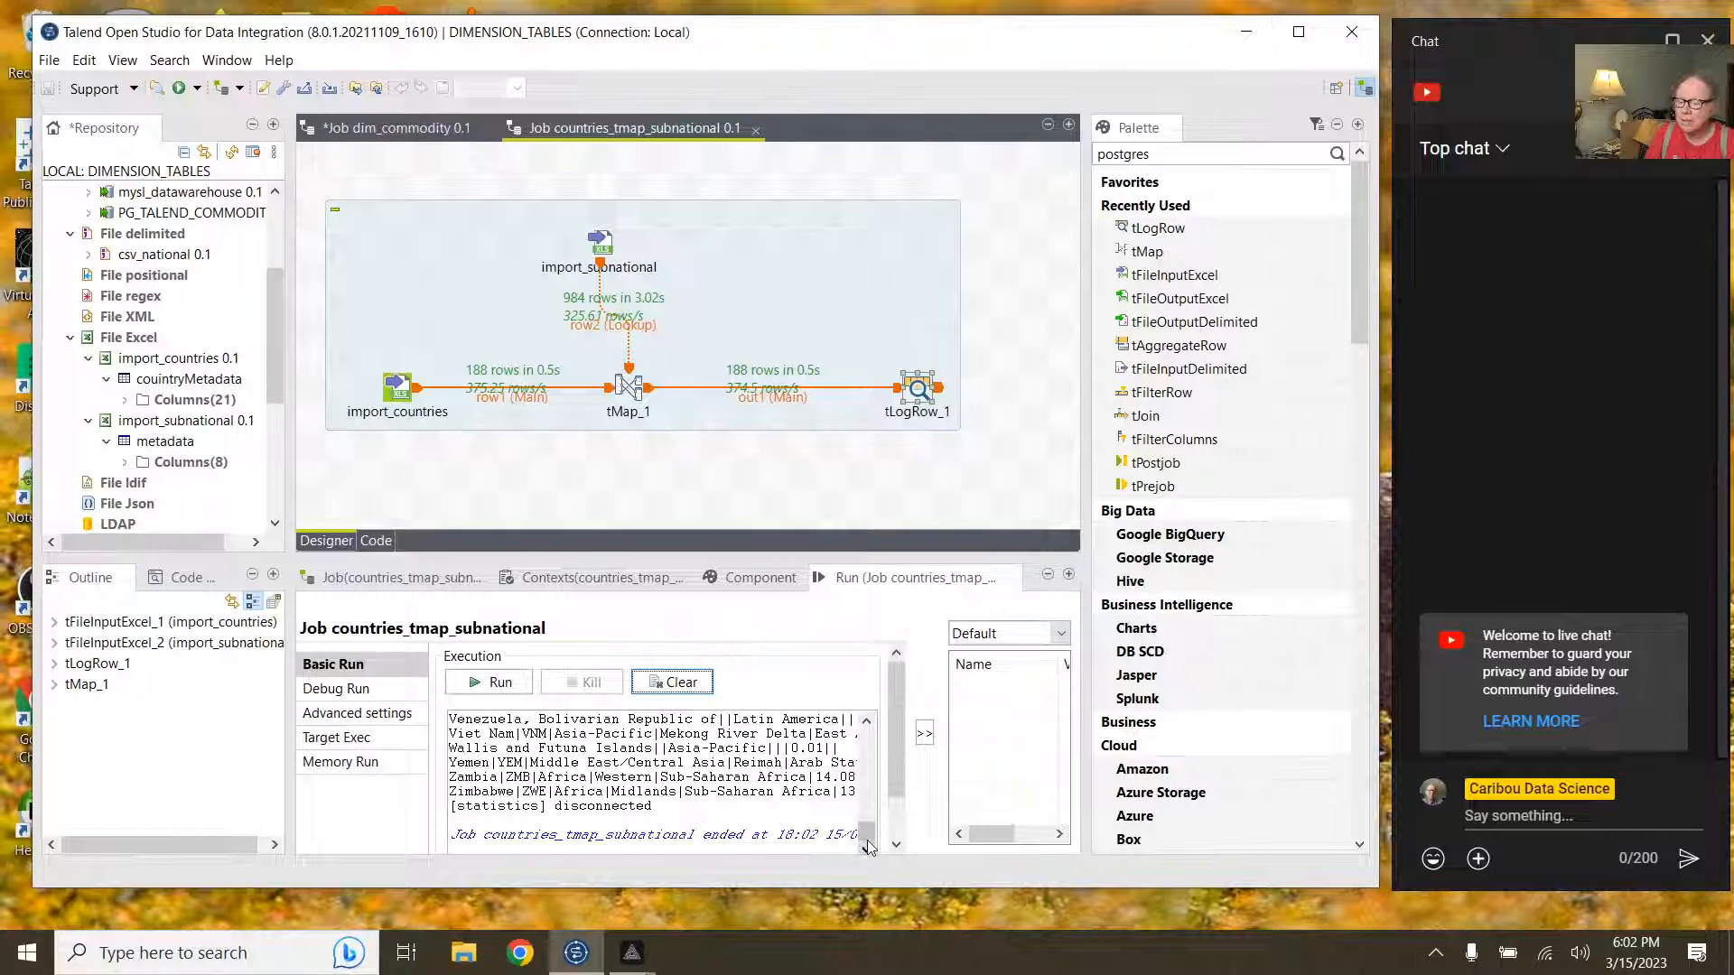
scroll(862, 797, "up", 5)
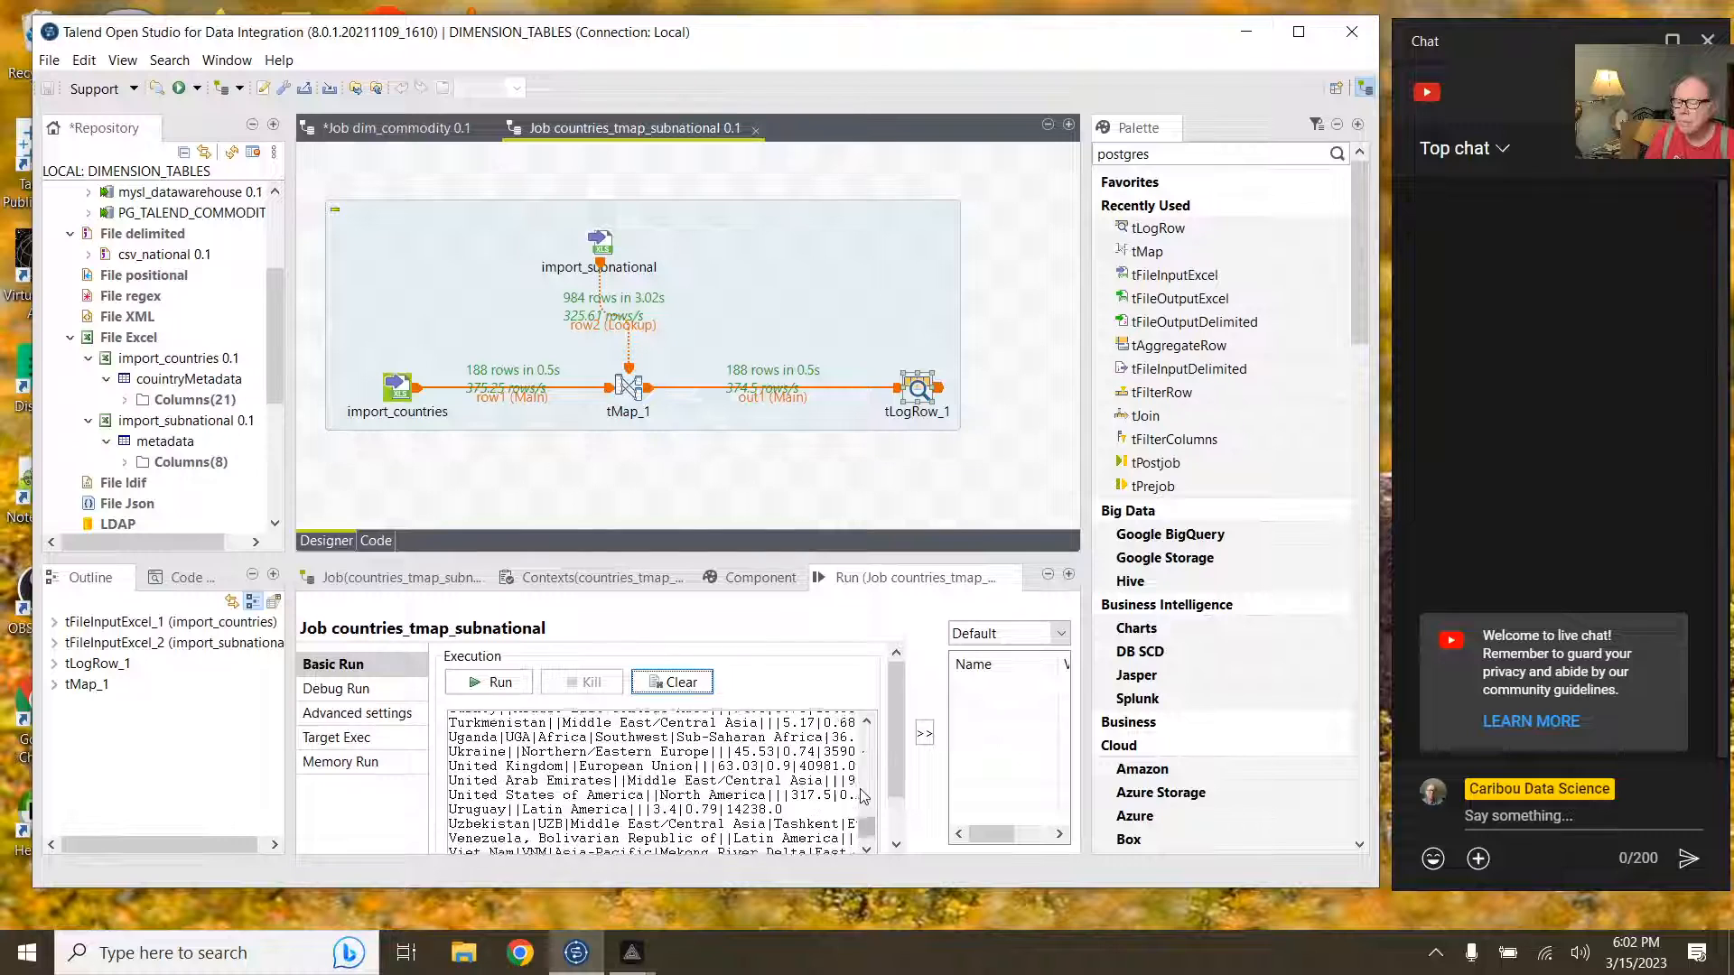
left_click_drag(867, 836, 867, 736)
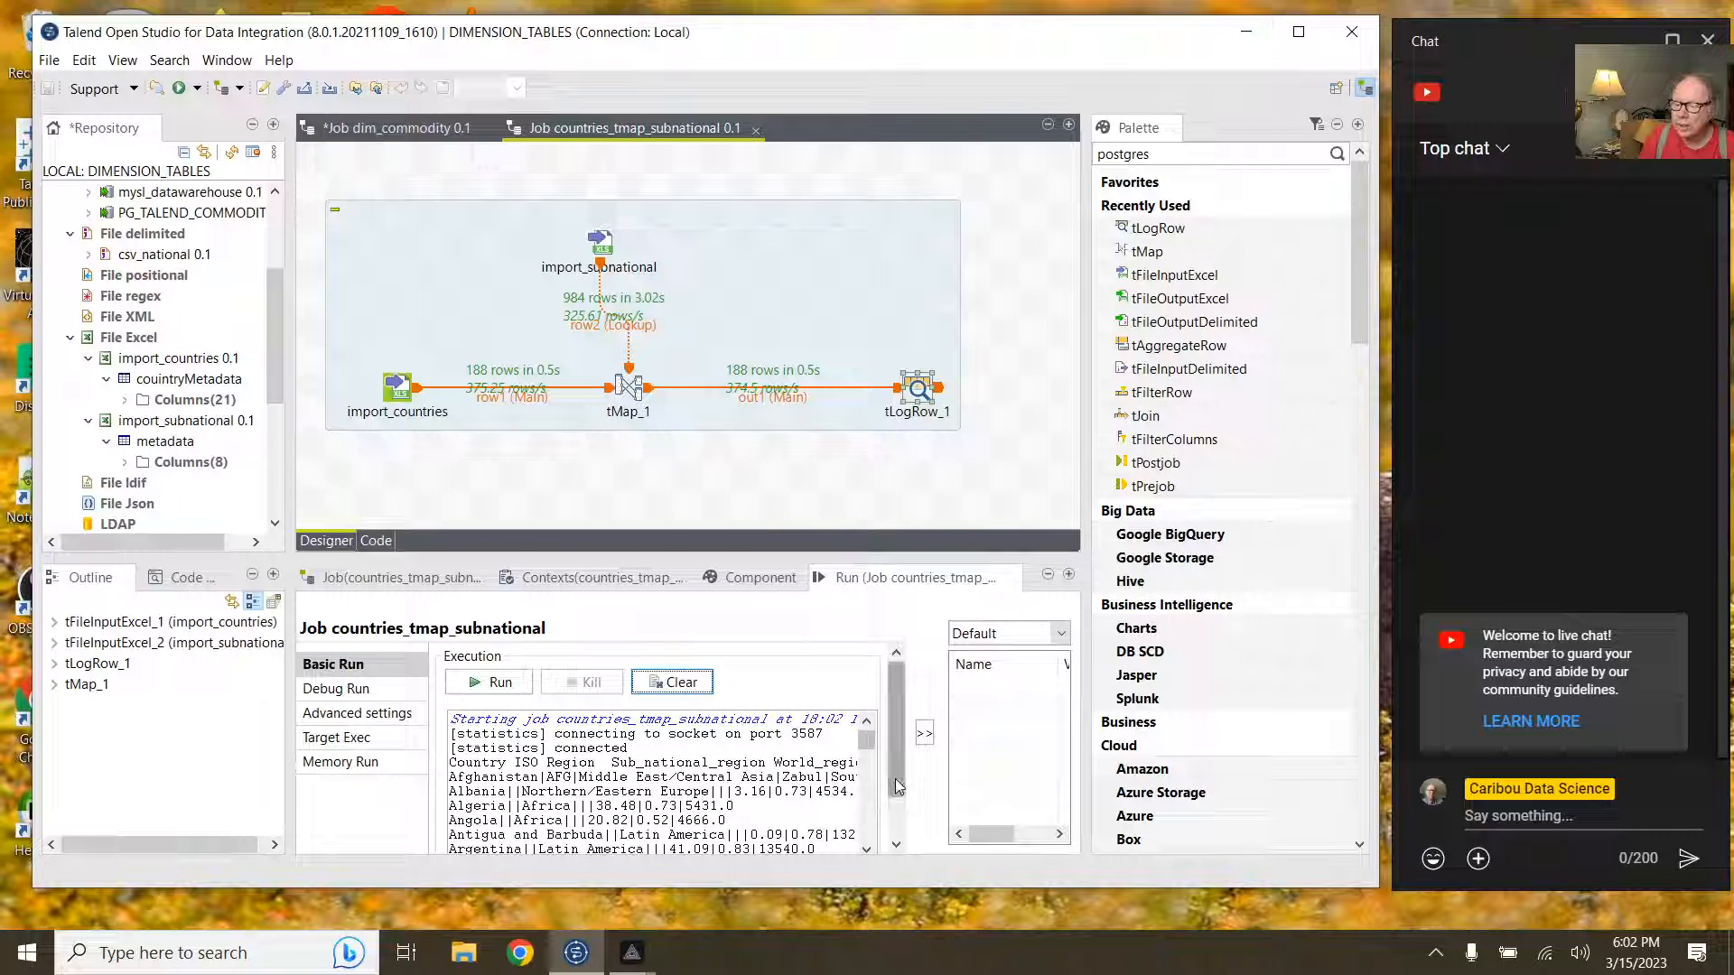
left_click_drag(896, 782, 895, 803)
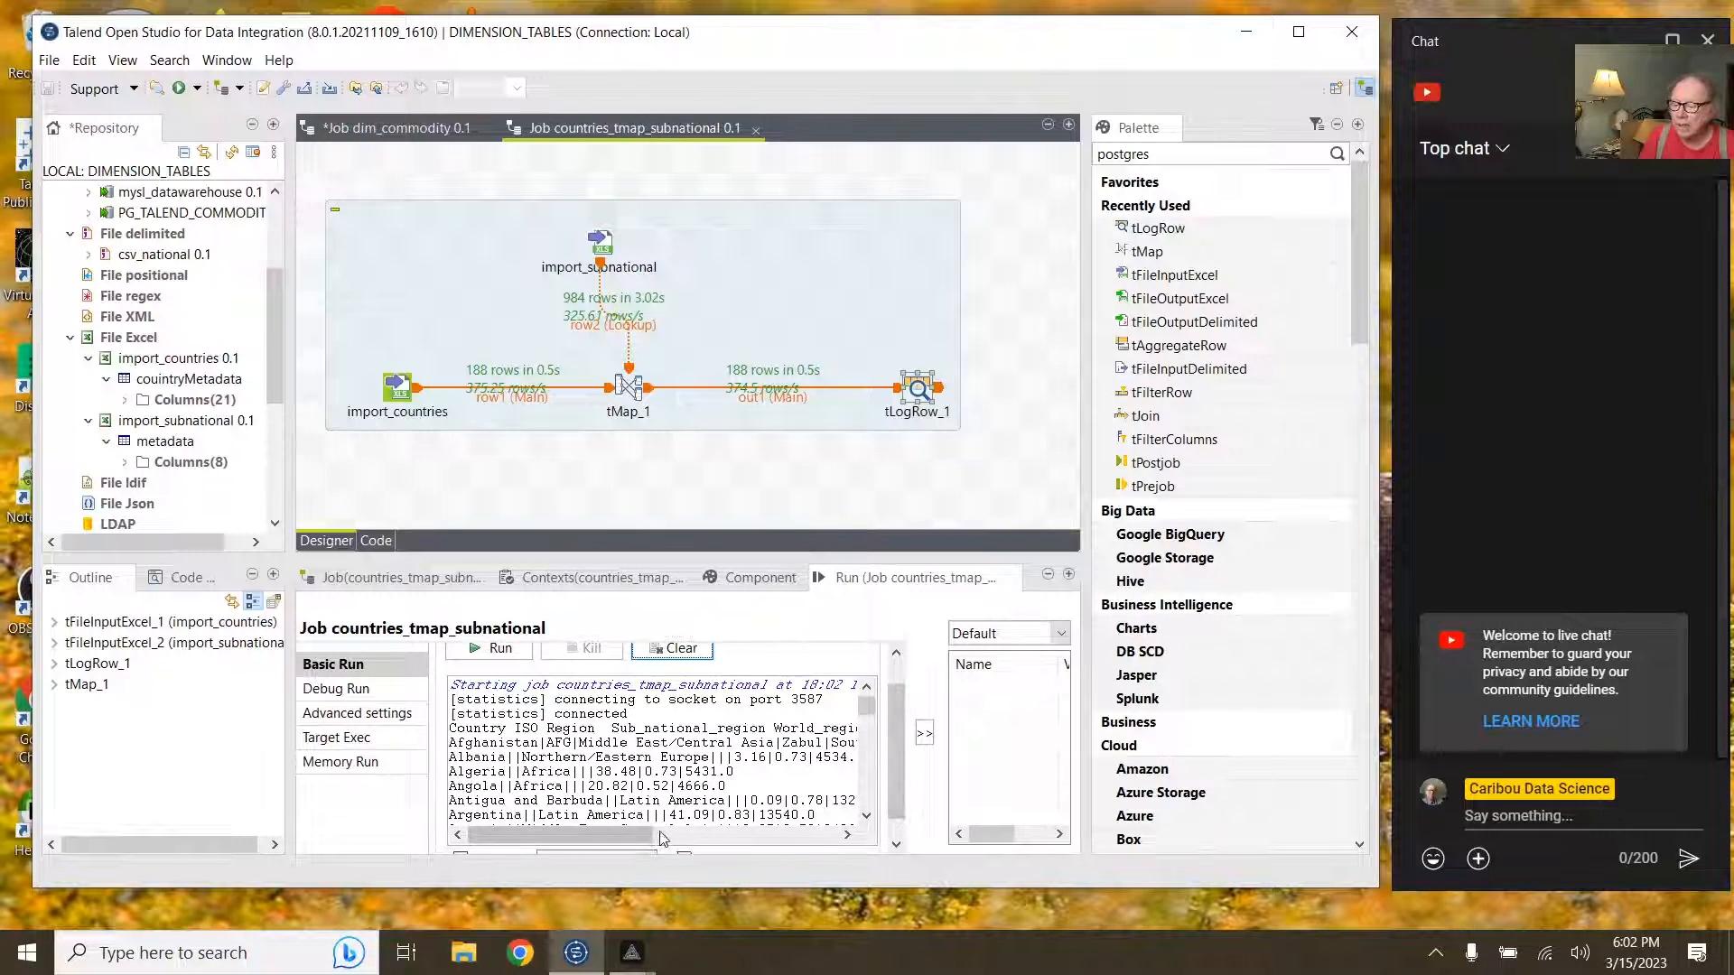
left_click_drag(639, 835, 730, 856)
left_click_drag(726, 853, 751, 855)
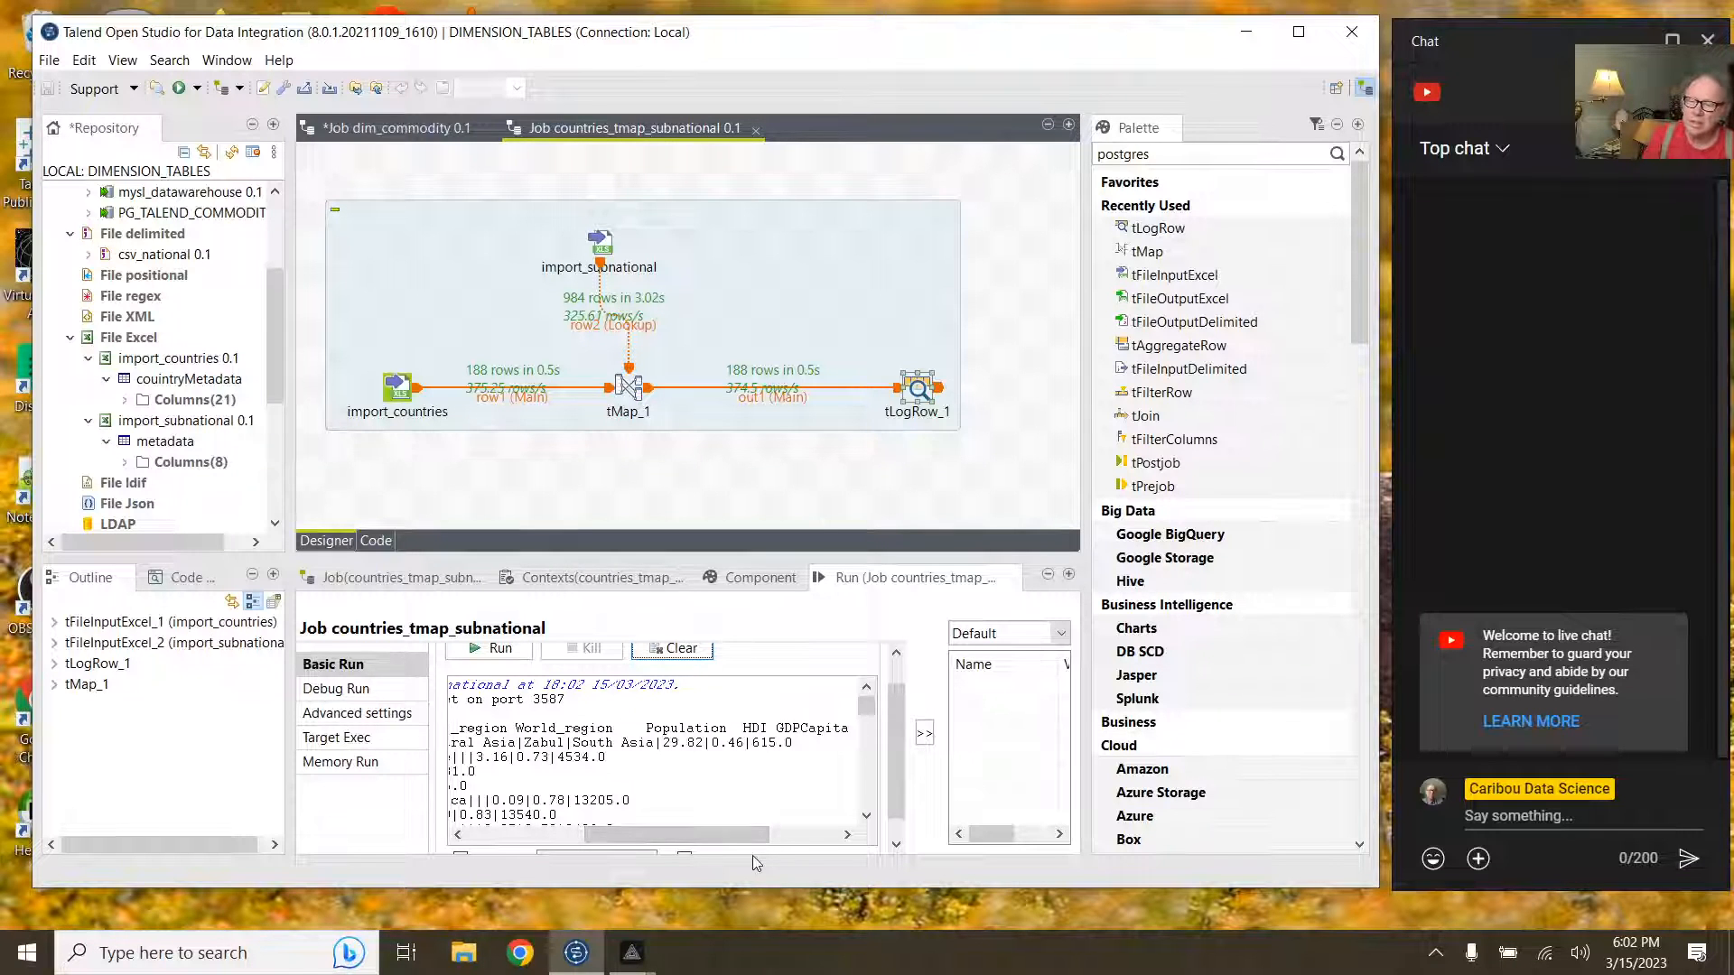
left_click(921, 390)
key("Delete")
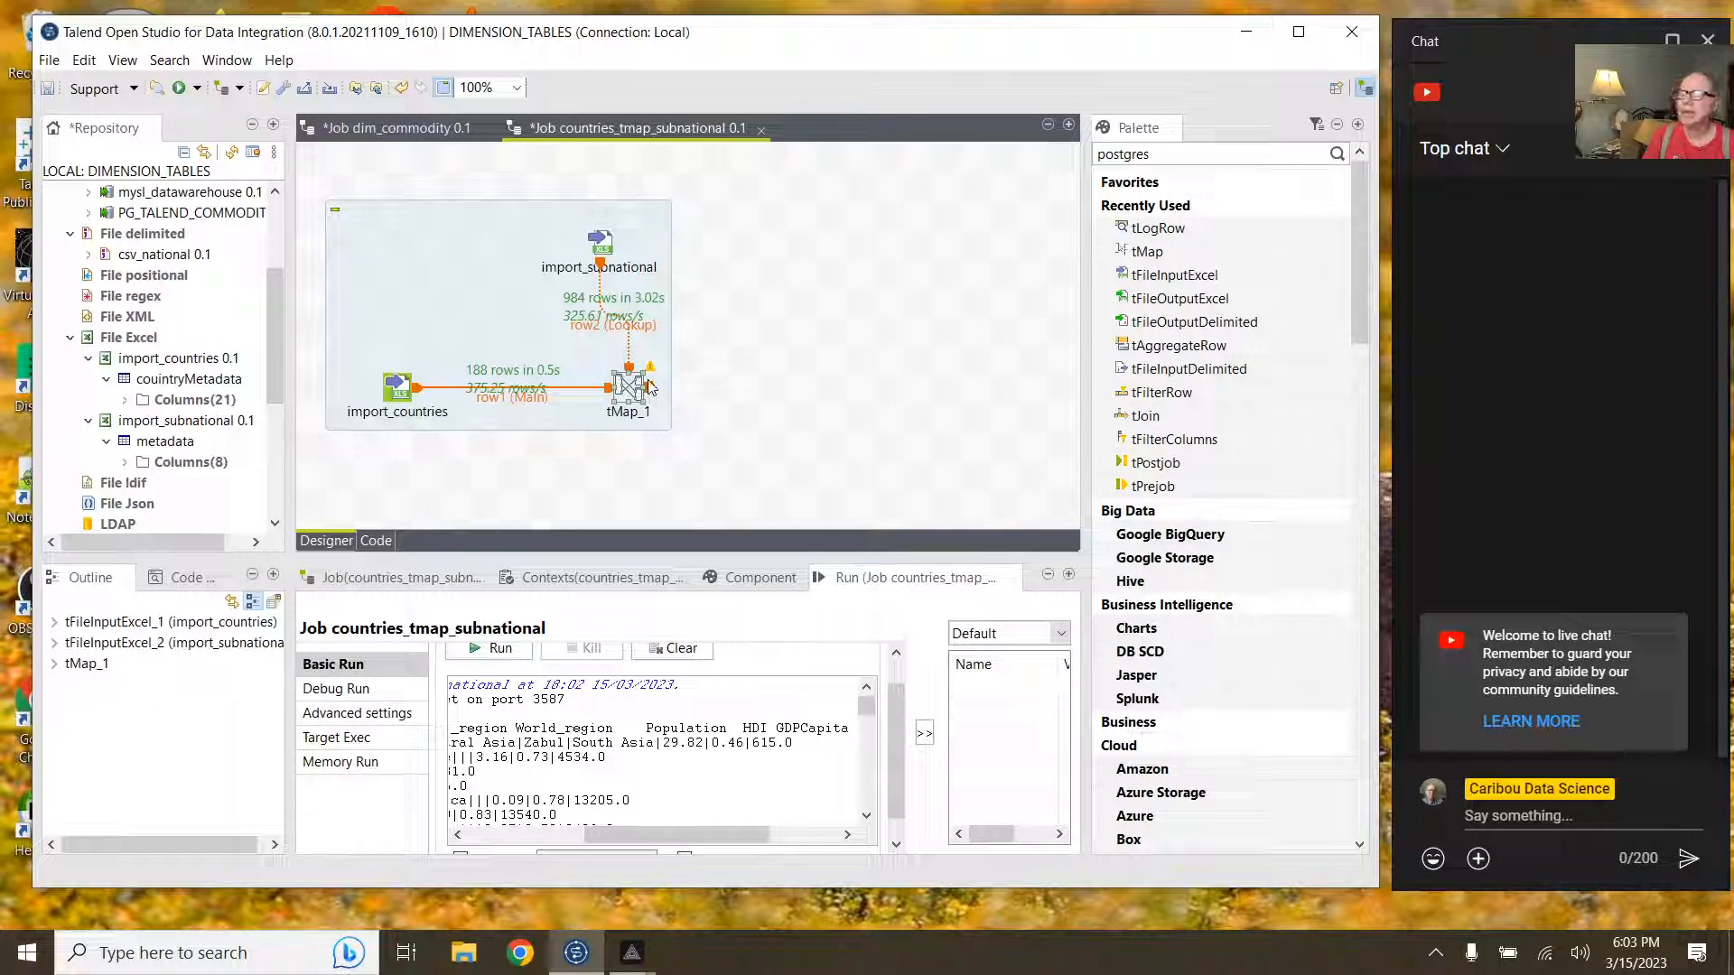
Step: Route a new main output out1 from tMap_1 into a tFileOutputExcel_1, then clear the console
right_click(650, 391)
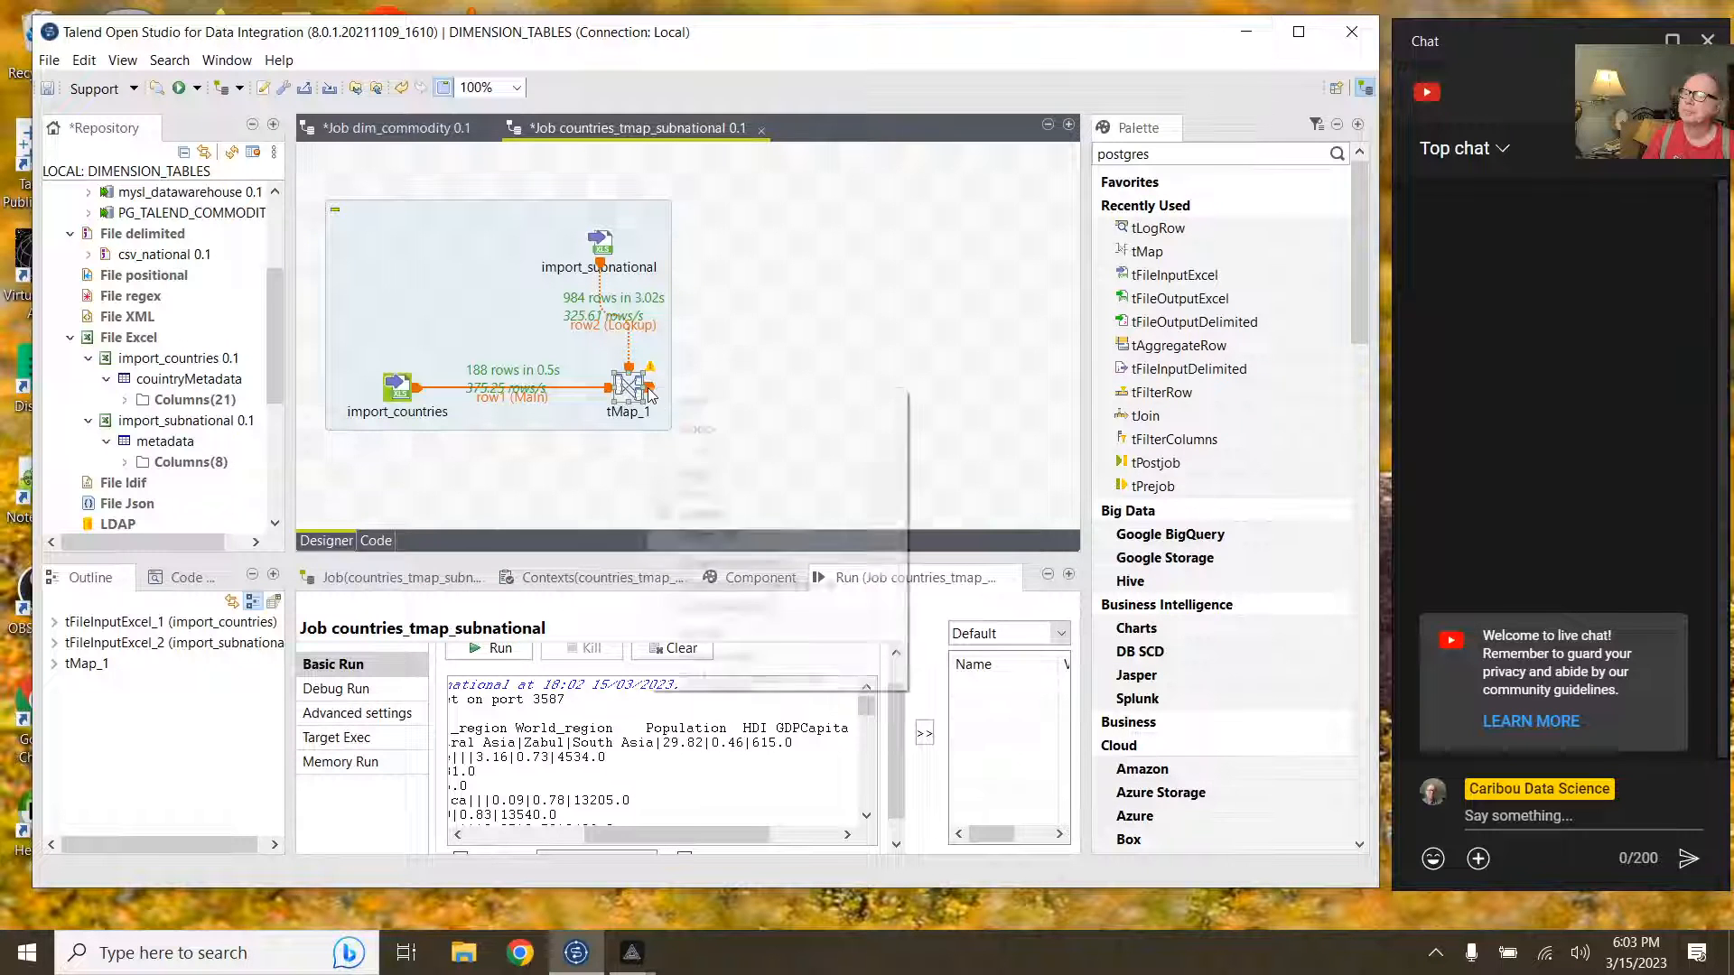
mouse_move(892, 409)
left_click(993, 422)
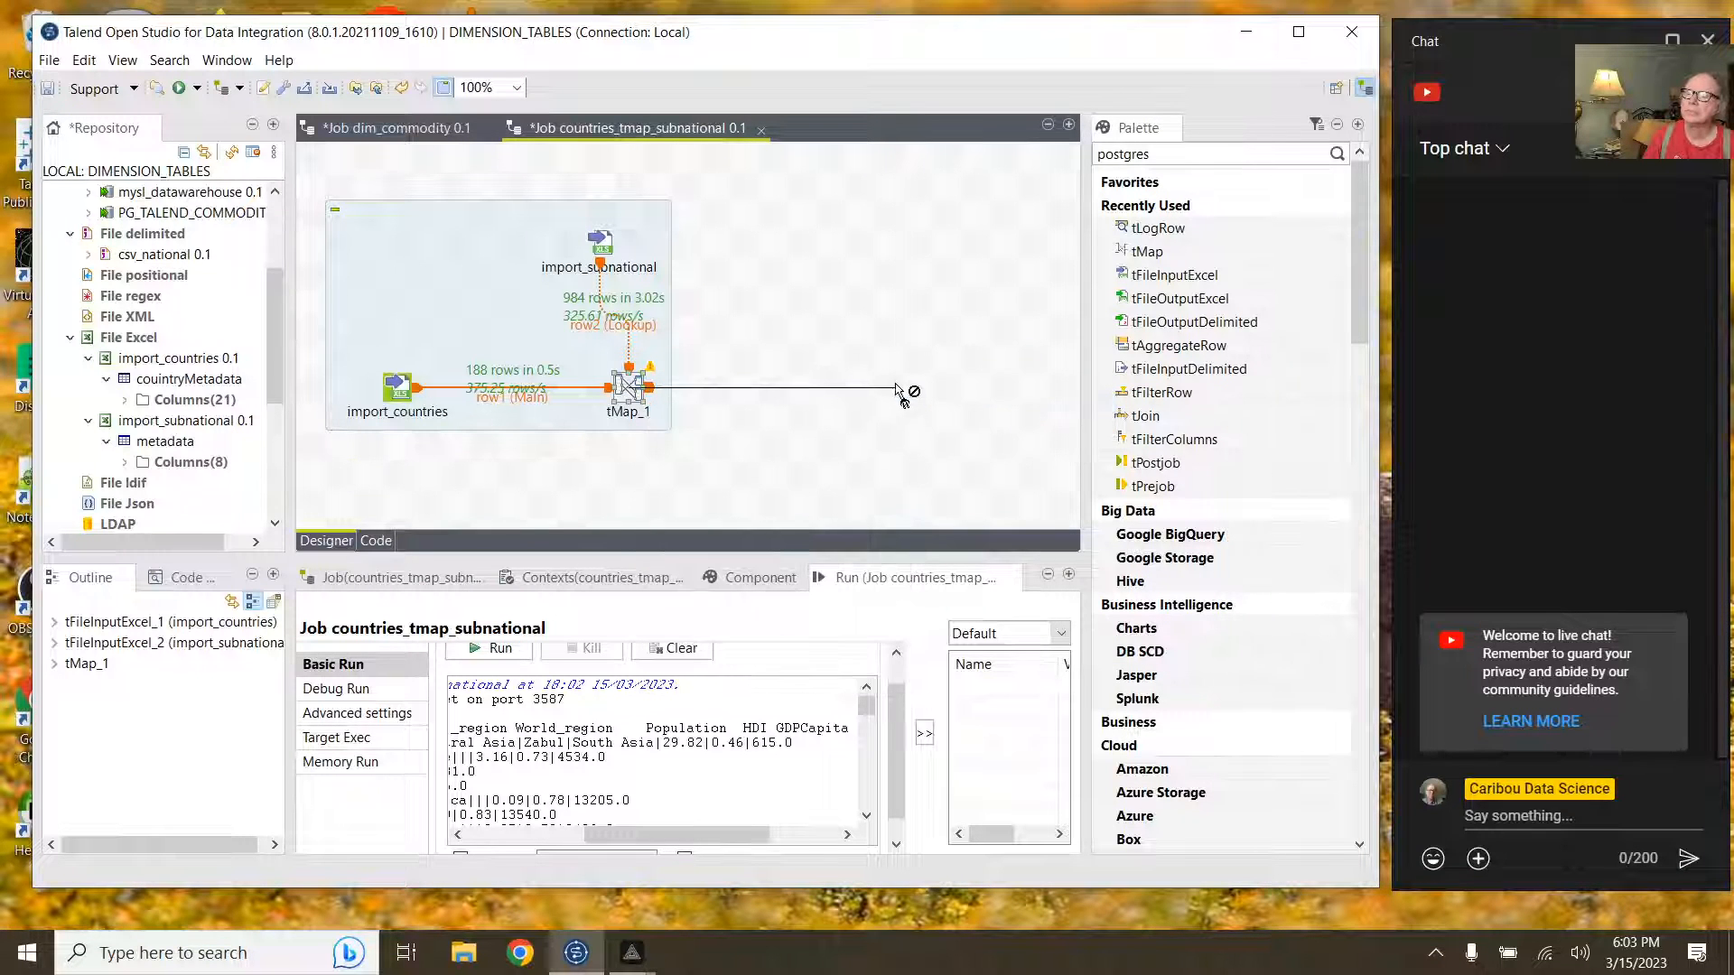
left_click(899, 383)
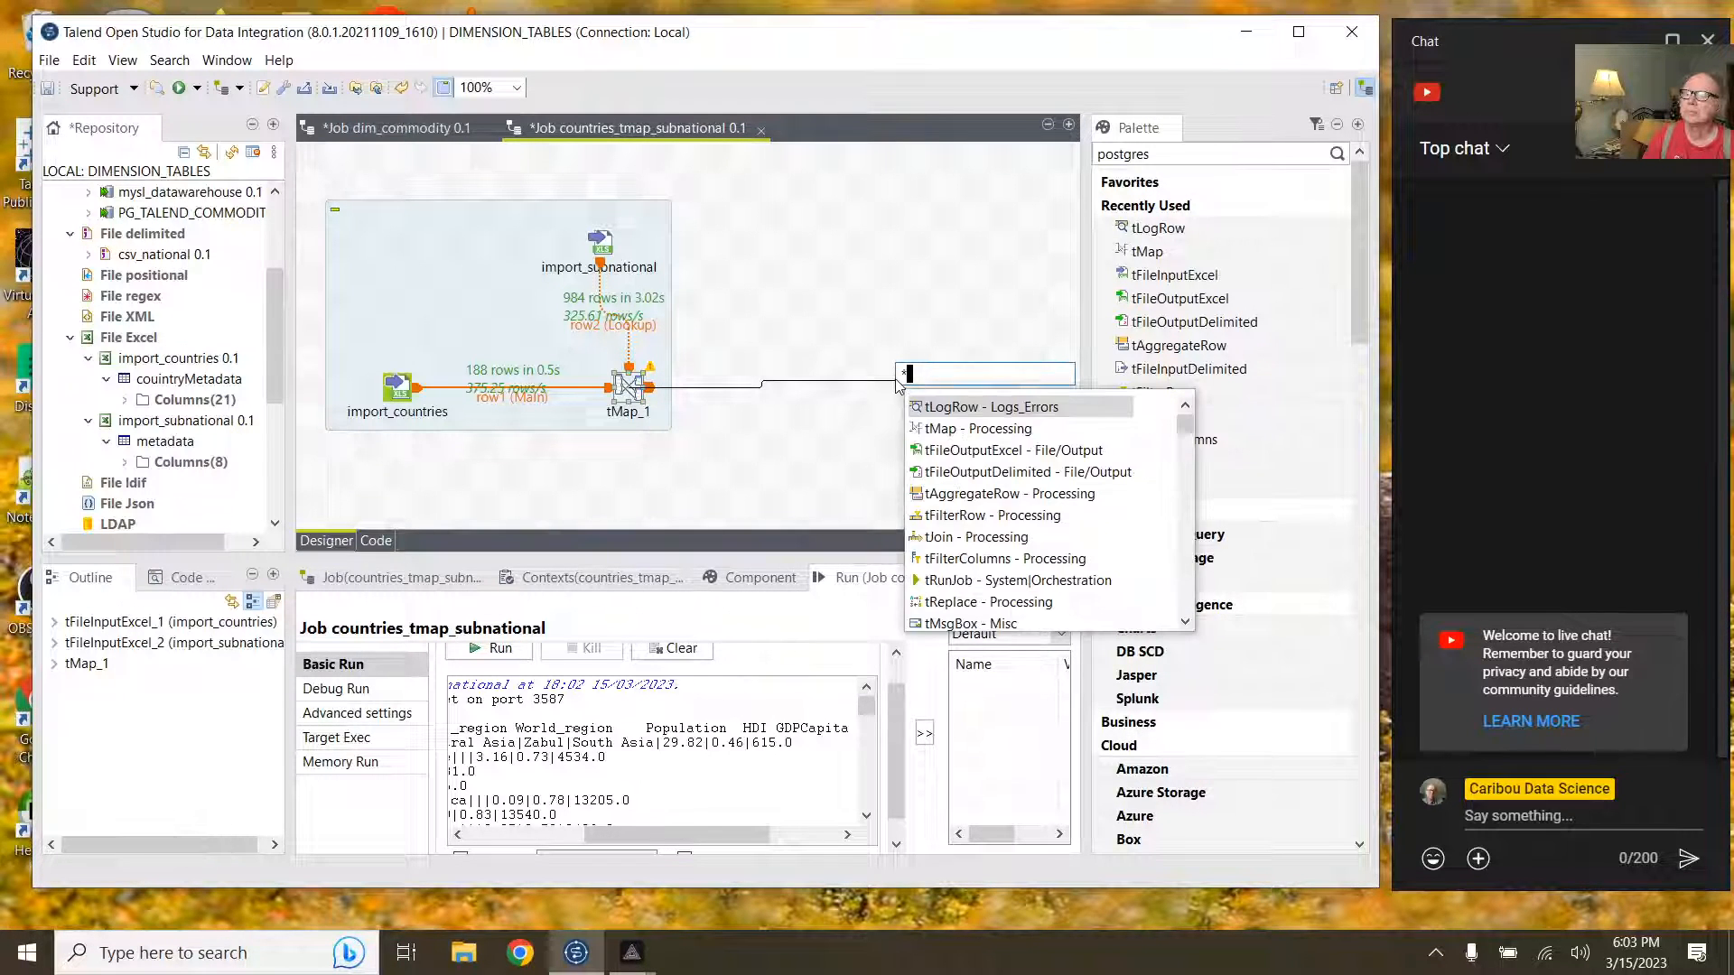
double_click(973, 451)
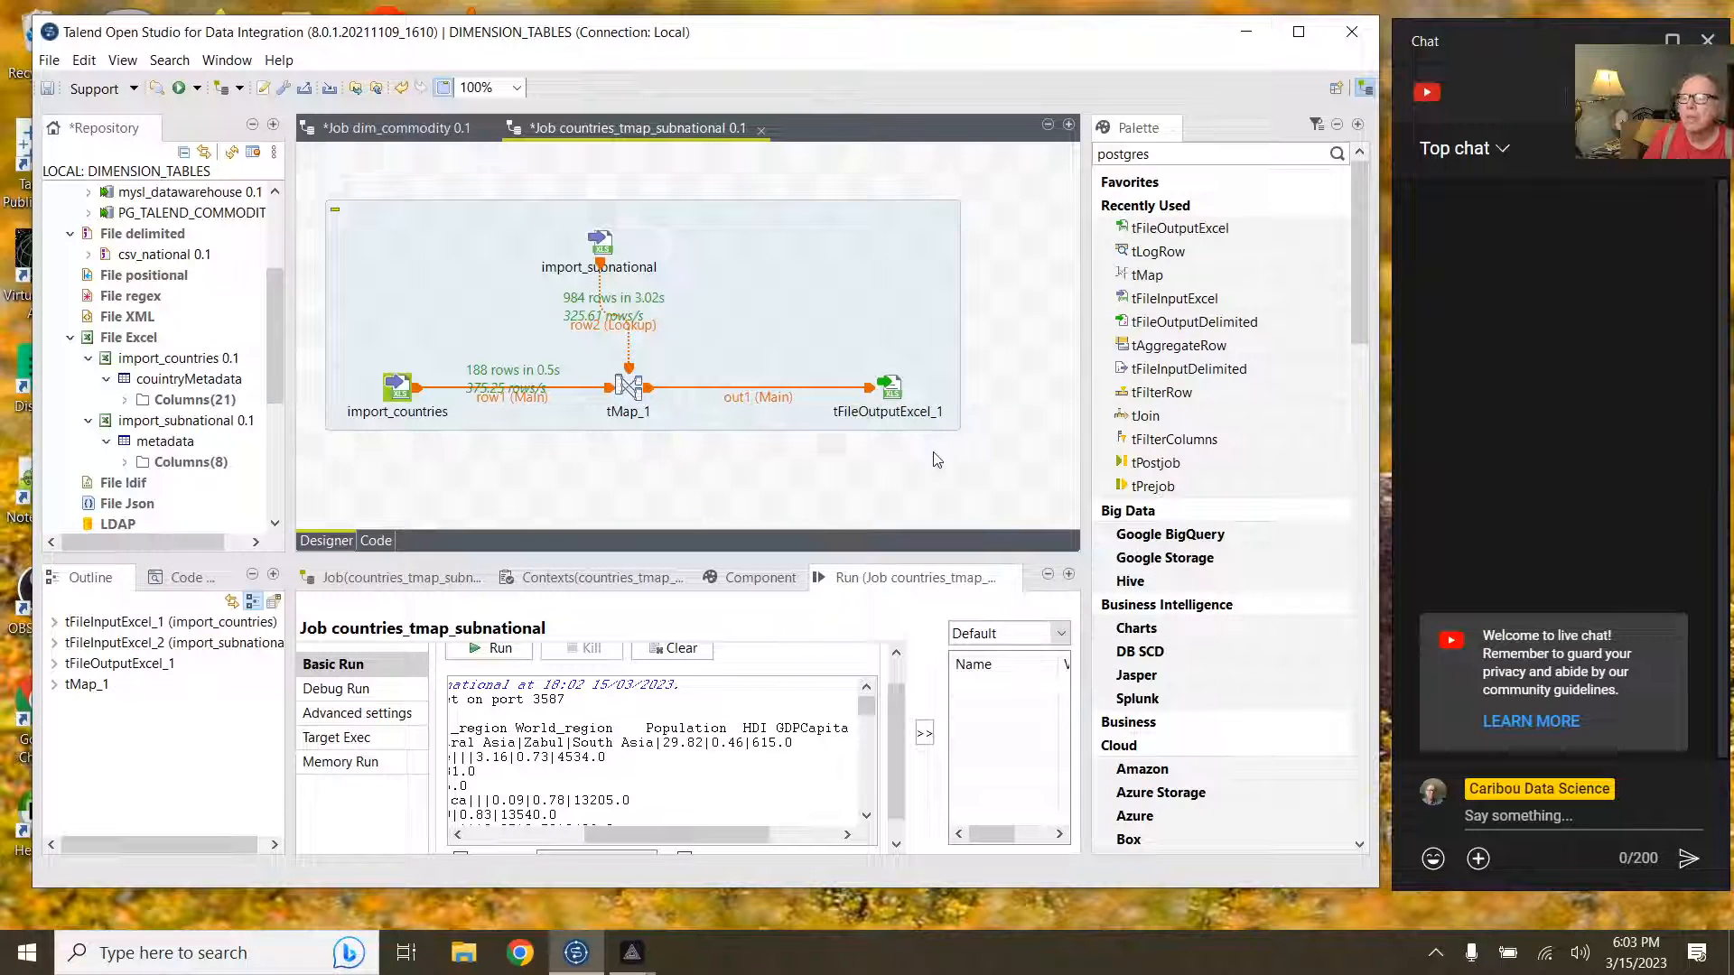
left_click(891, 386)
left_click(673, 648)
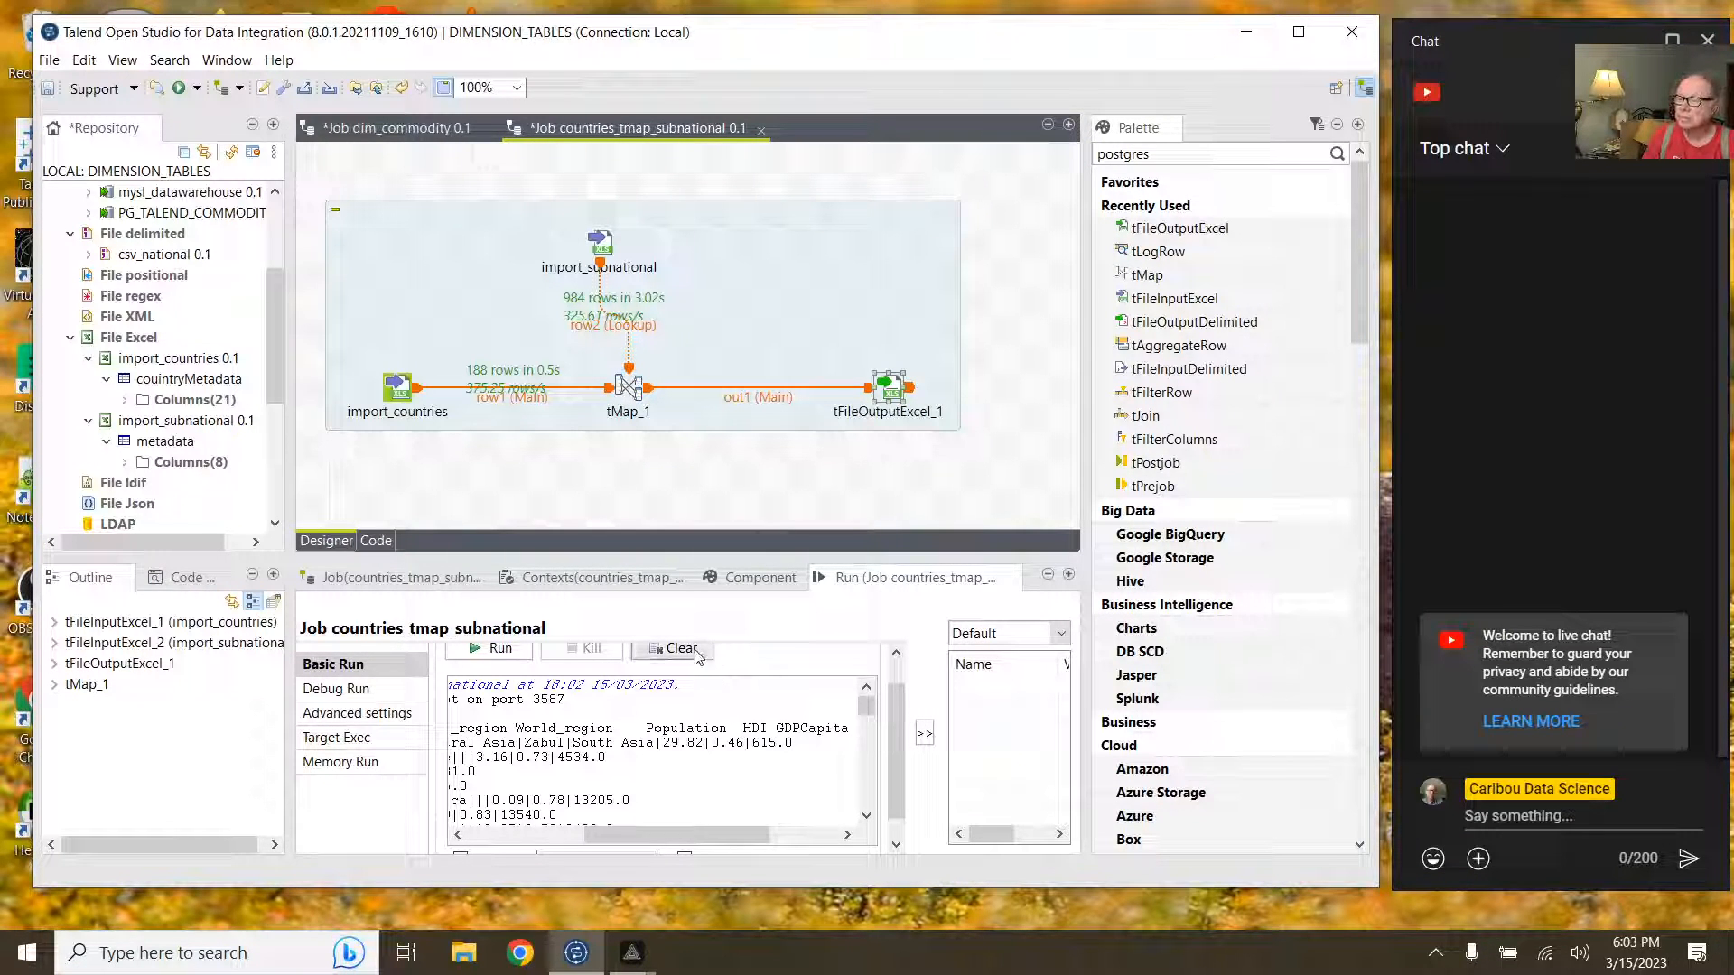
Step: Set tFileOutputExcel_1 to Excel 2007 format, file dim_countries.xls, with Include header ticked
left_click(759, 579)
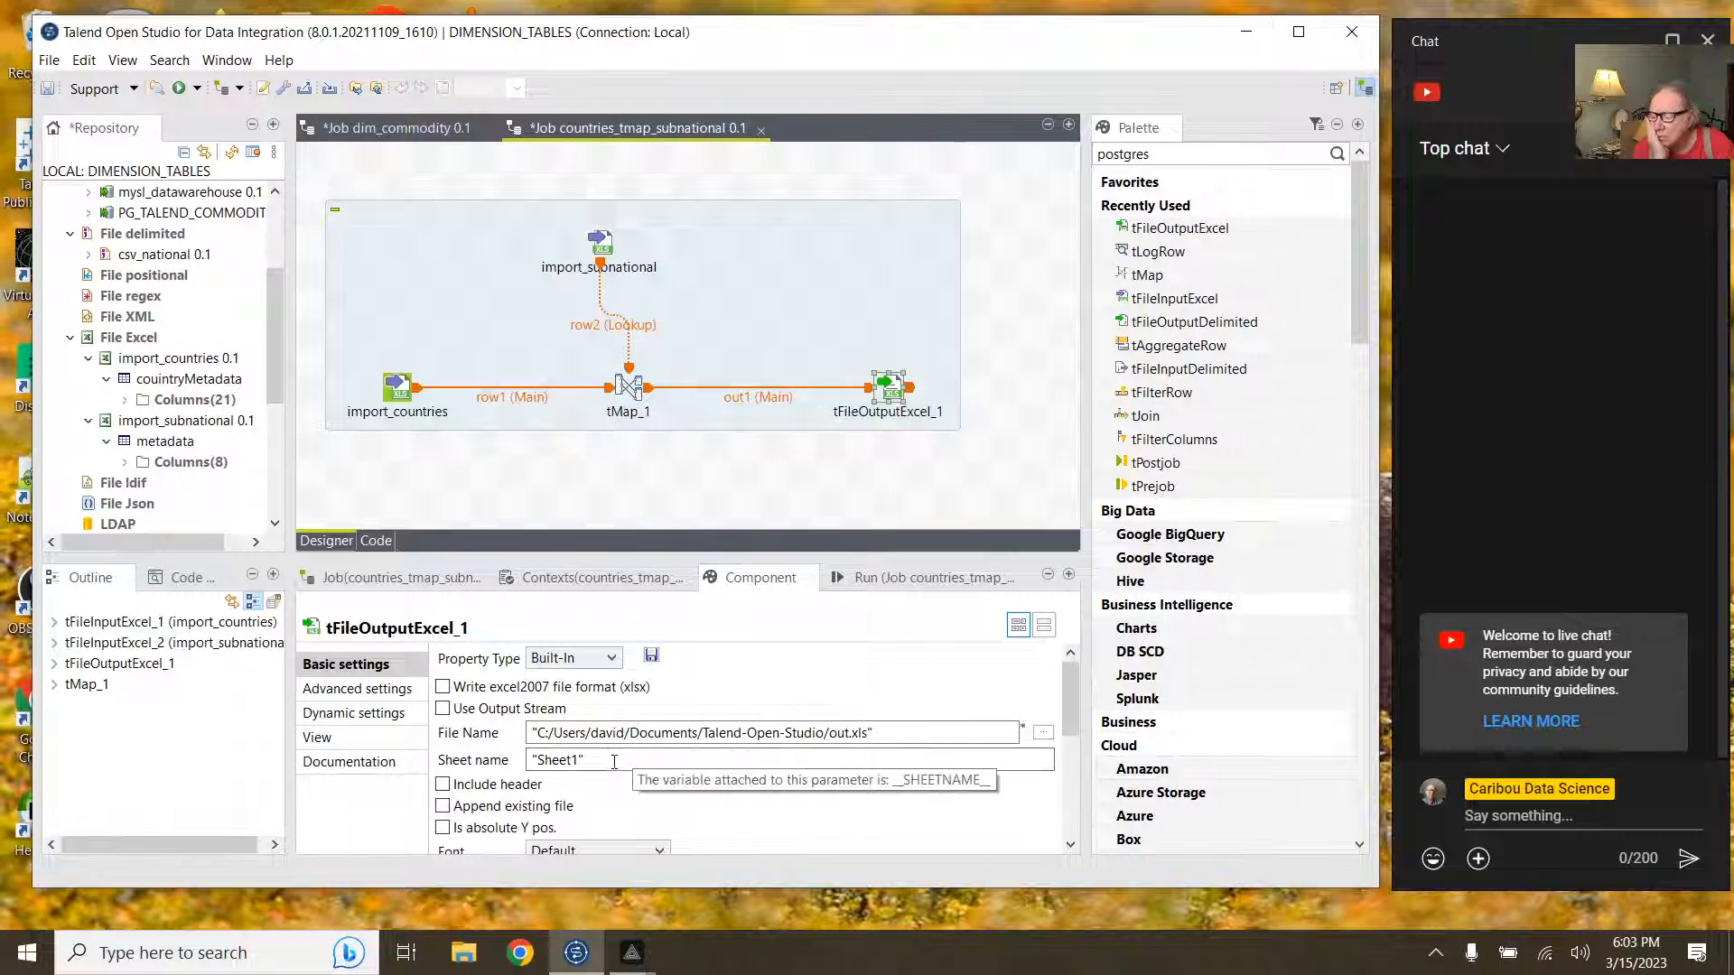
left_click(579, 759)
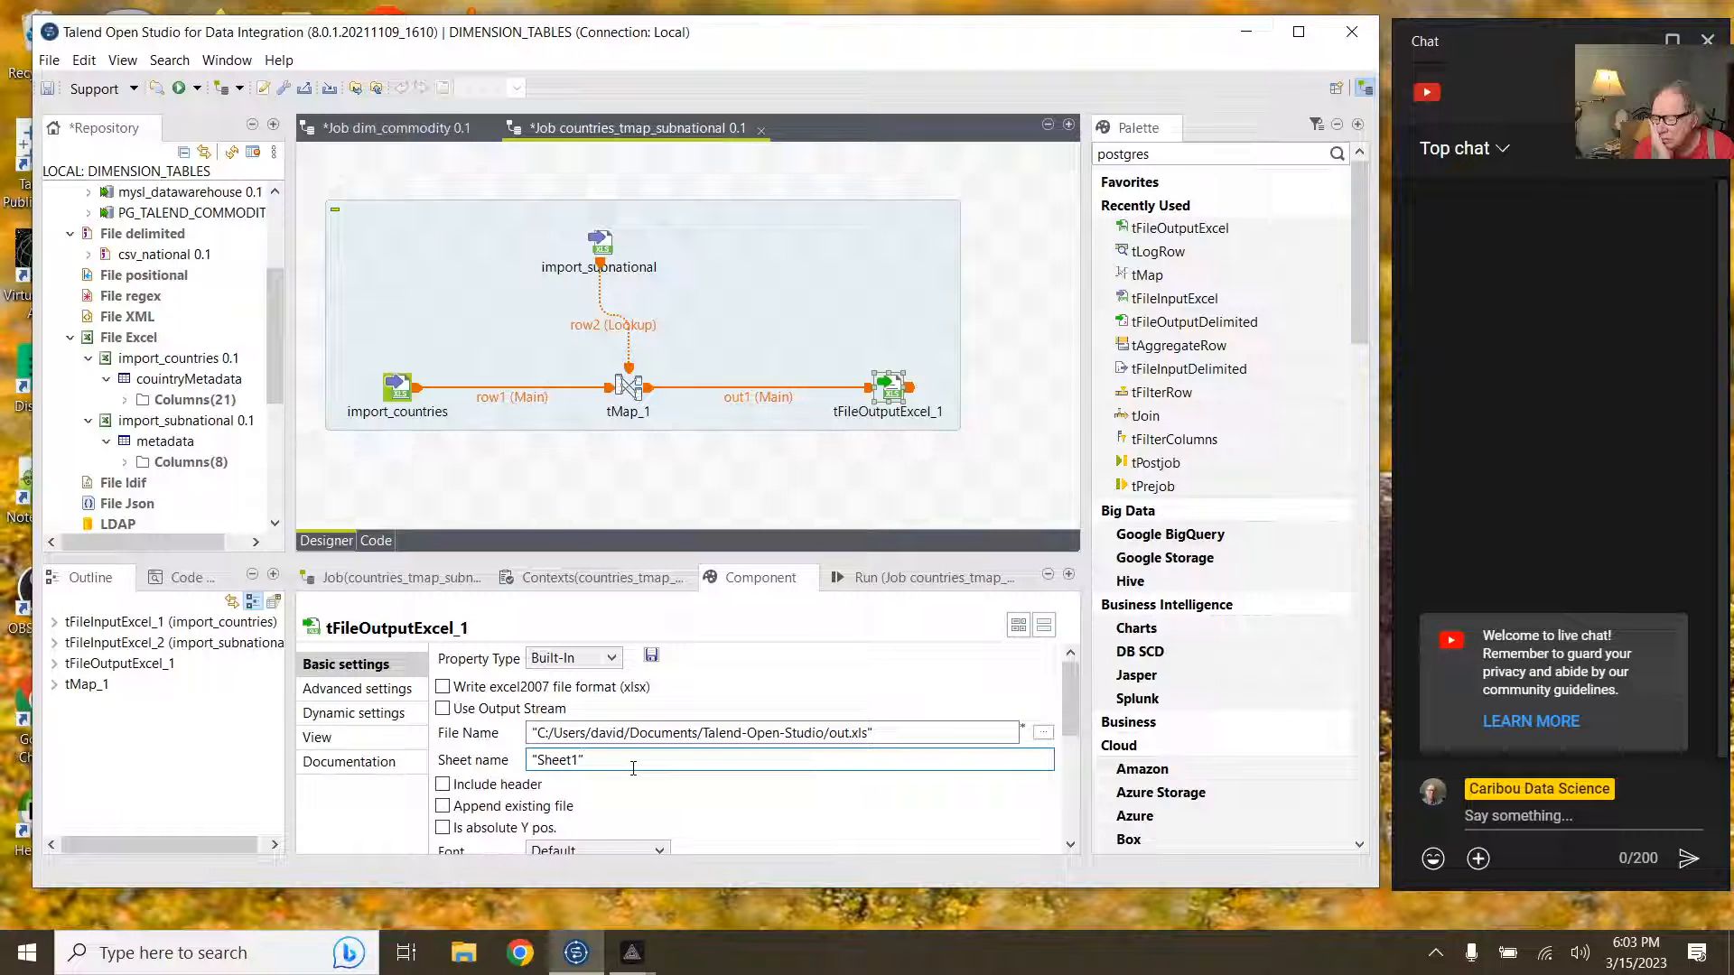
scroll(643, 768, "down", 1)
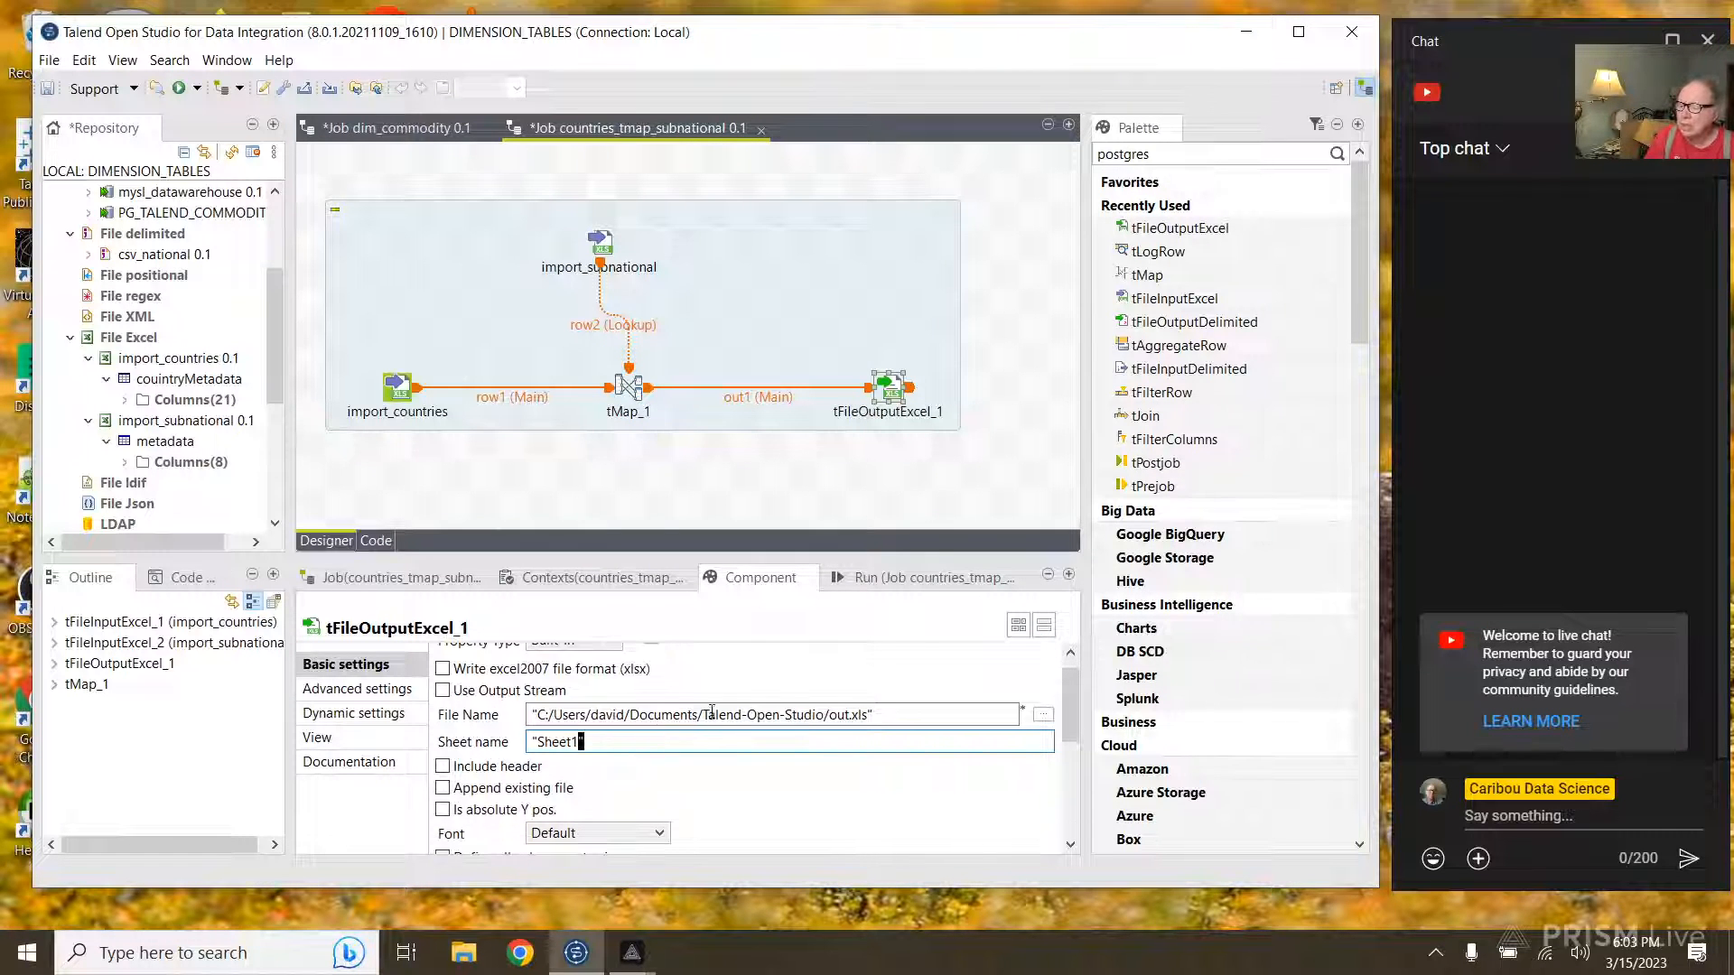
left_click(441, 670)
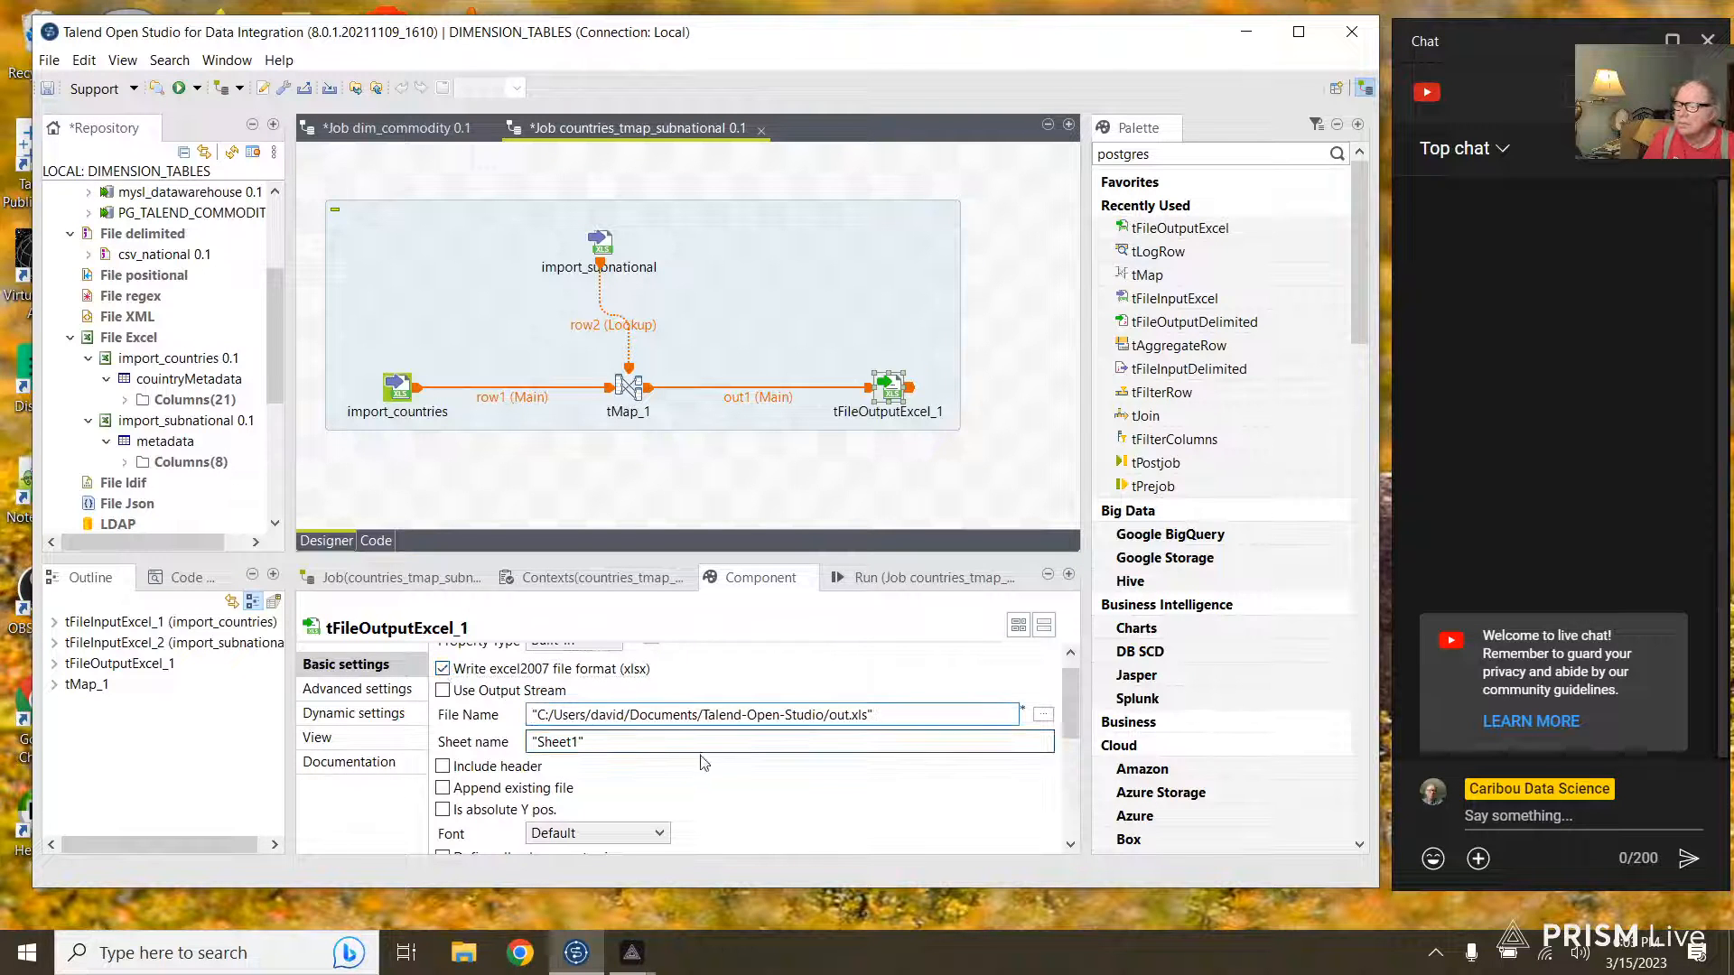
left_click(853, 718)
key("BackSpace")
key("BackSpace")
key("BackSpace")
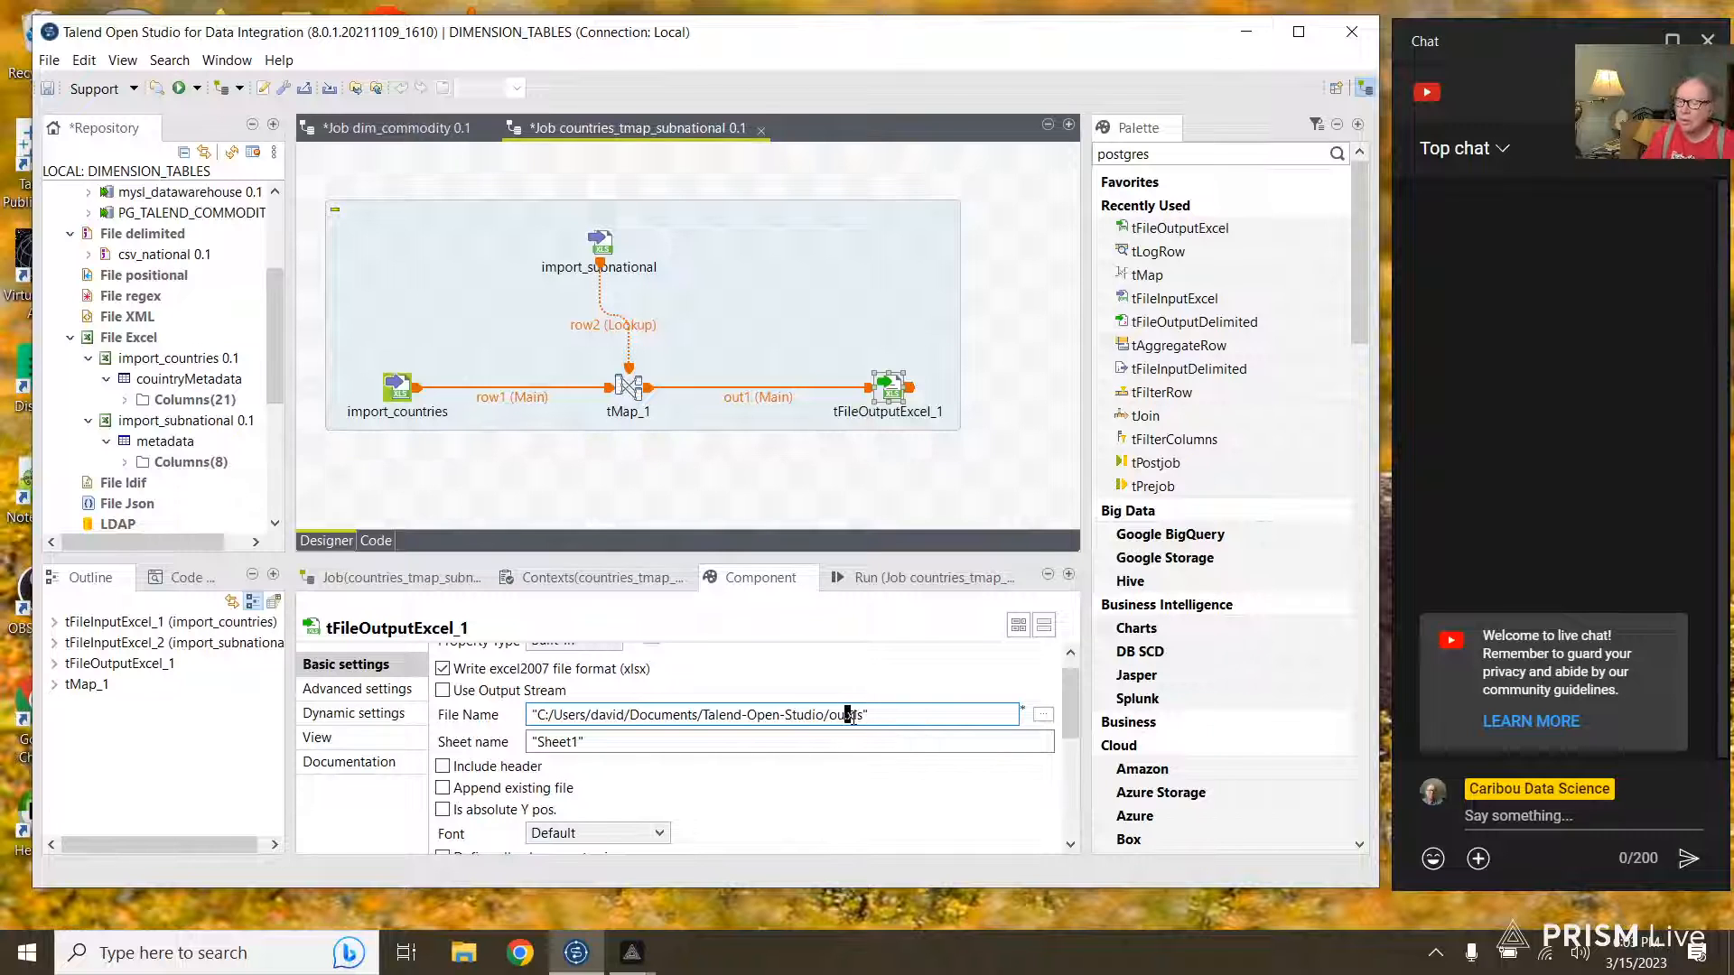
key("BackSpace")
type("dim_")
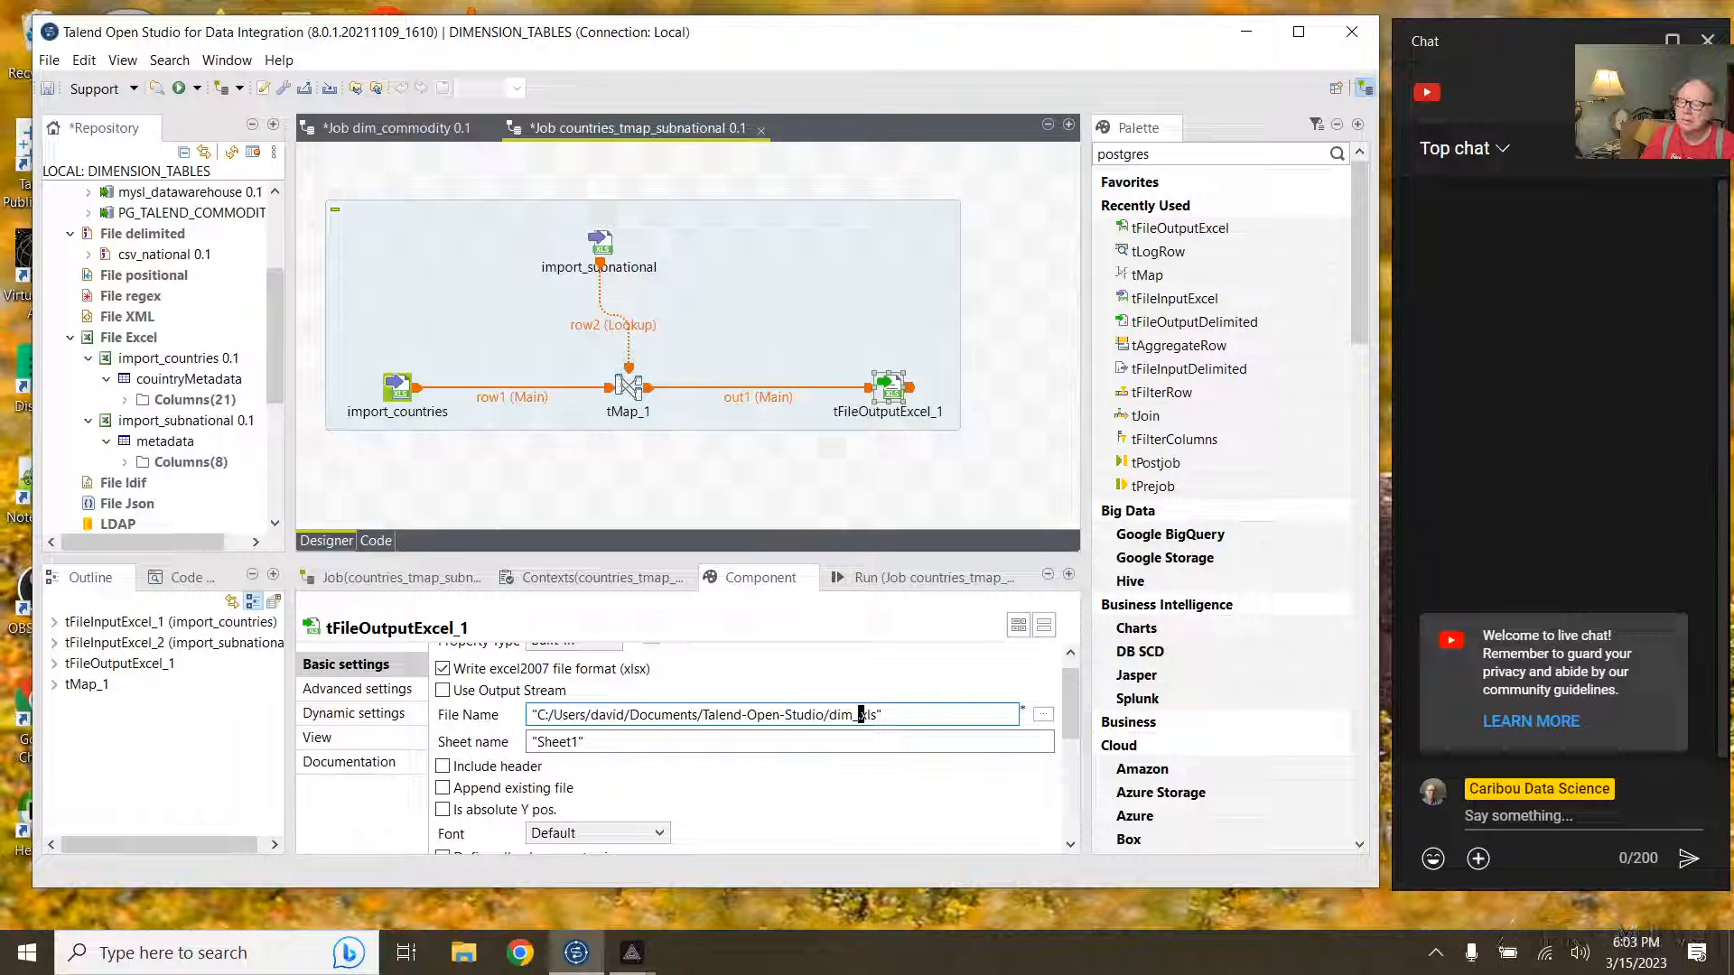
type("countries.")
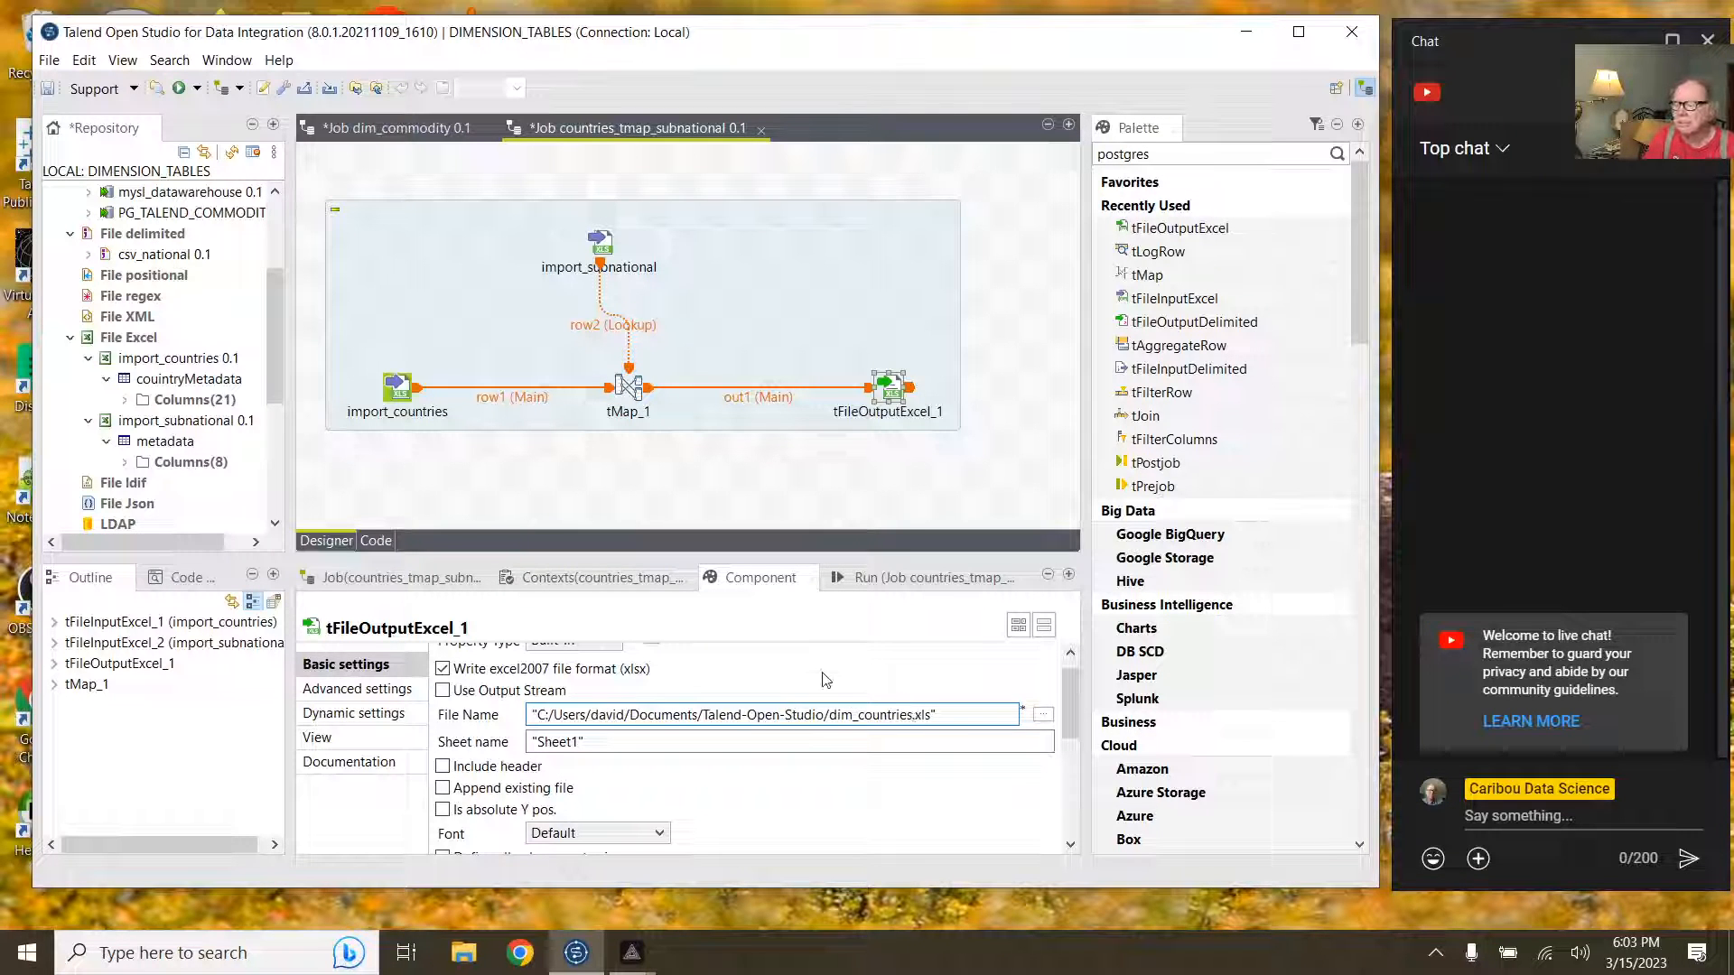
left_click(456, 768)
key("F6")
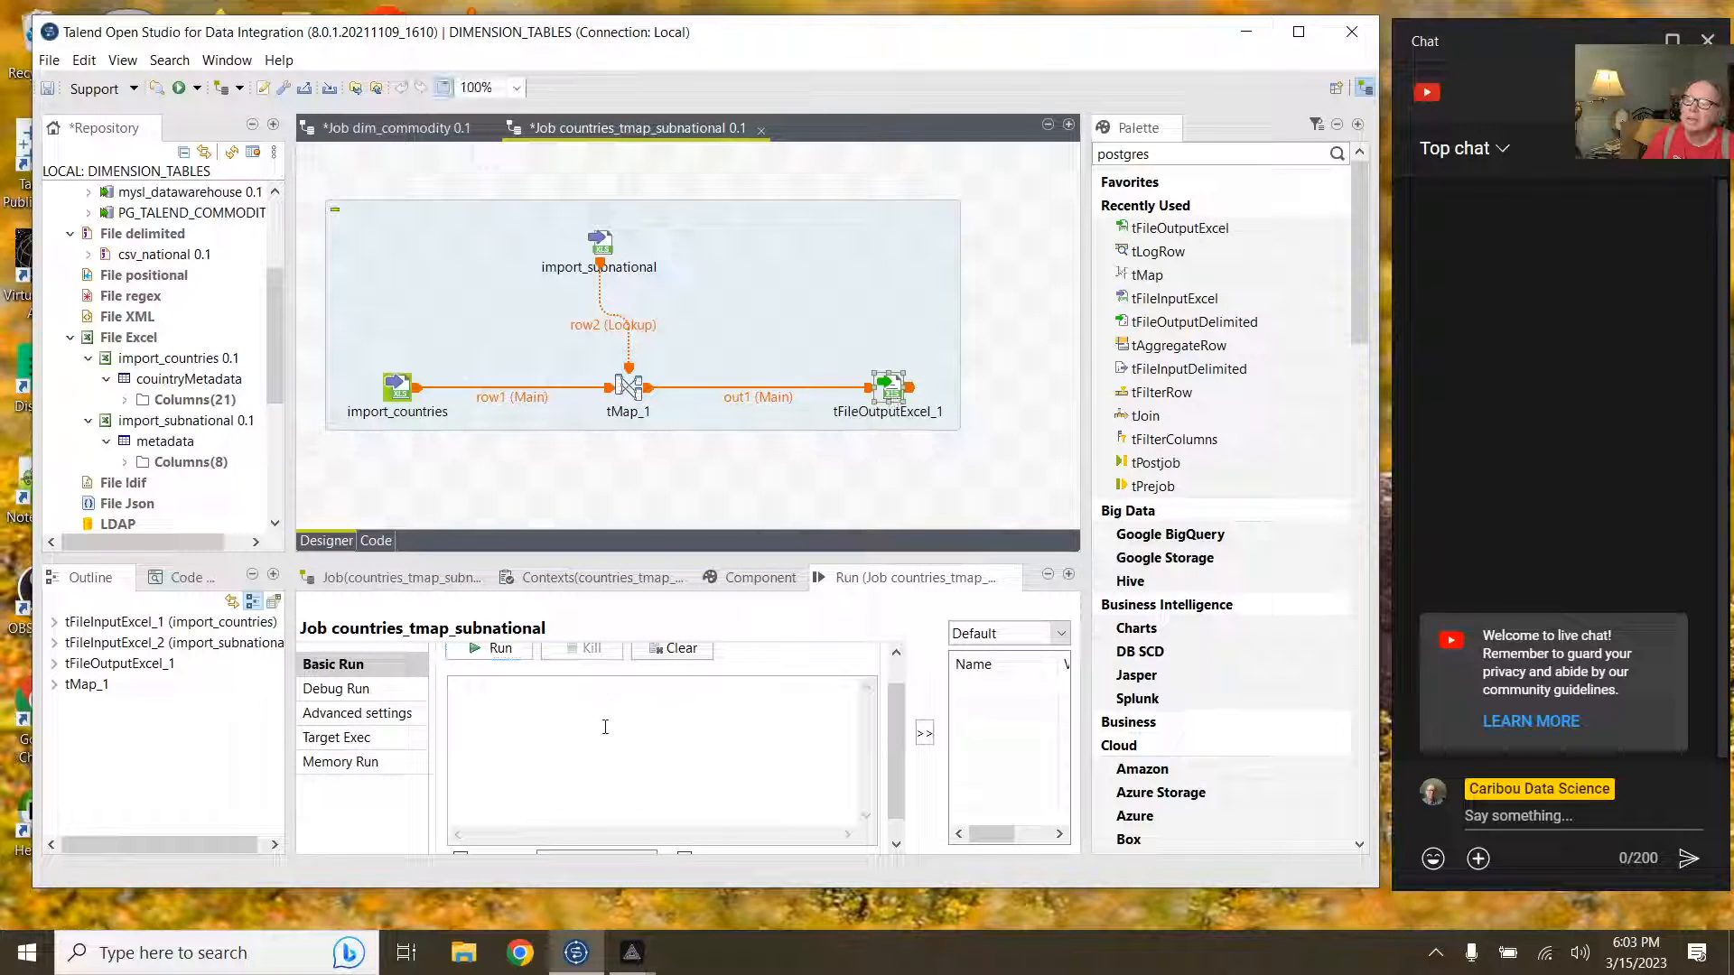
Step: Run the job to push 188 joined rows into the Excel output, then bring up File Explorer
left_click(520, 652)
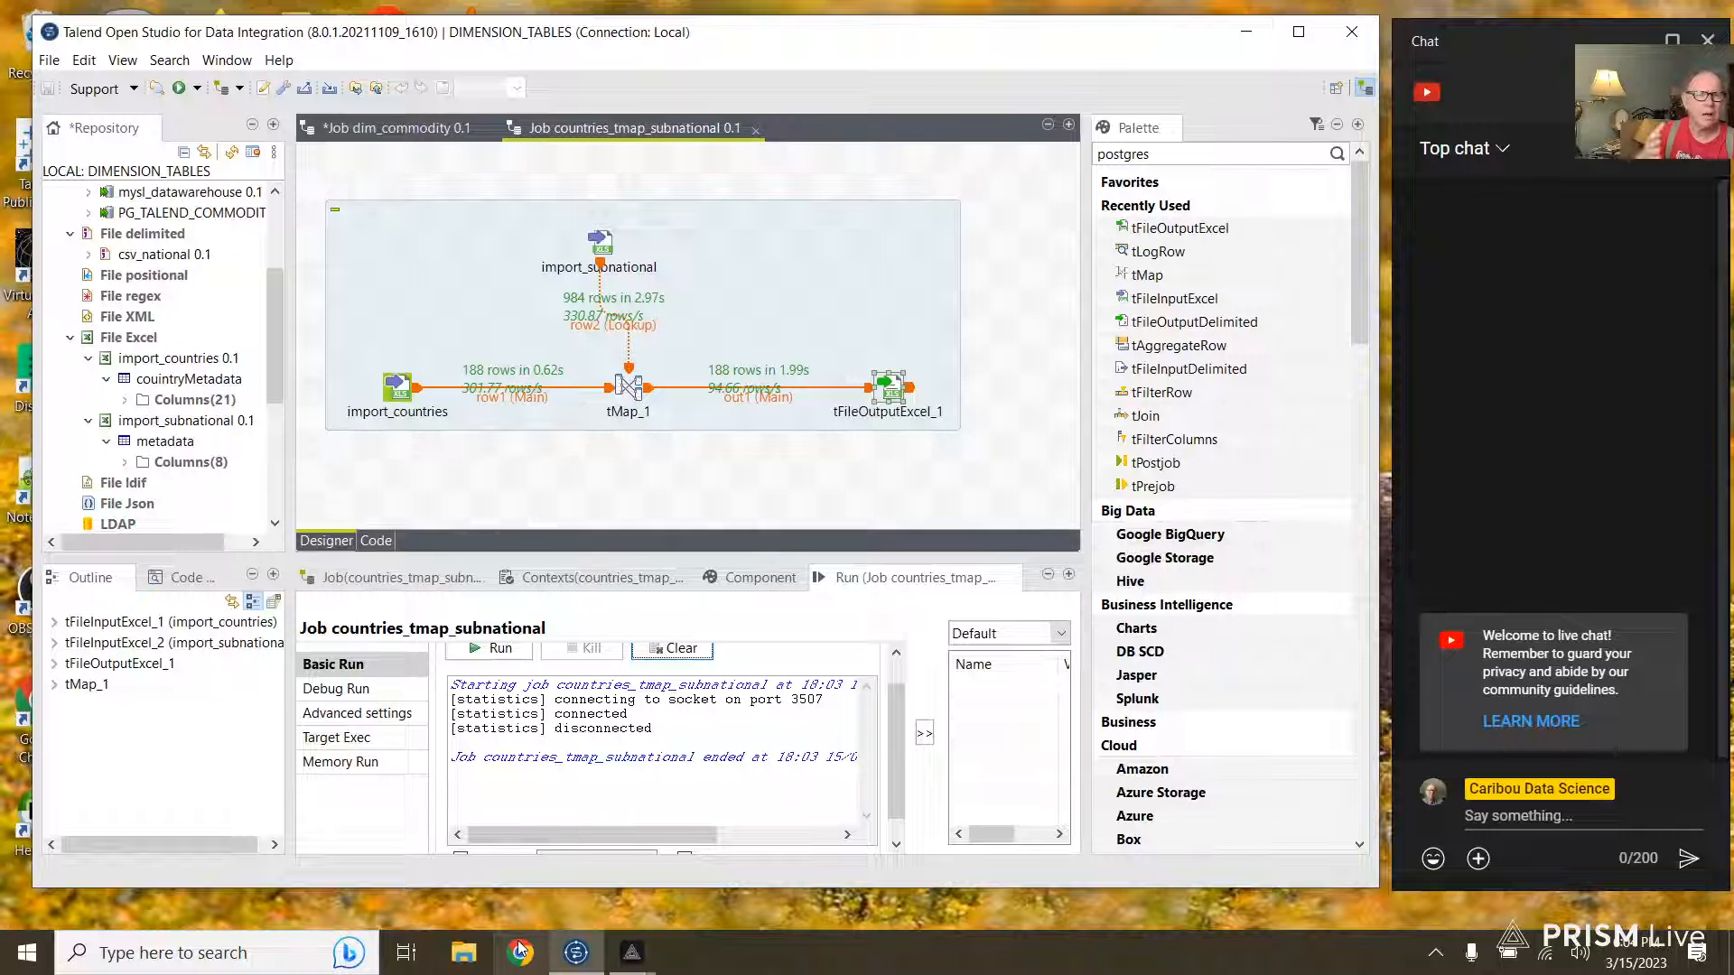
left_click(465, 958)
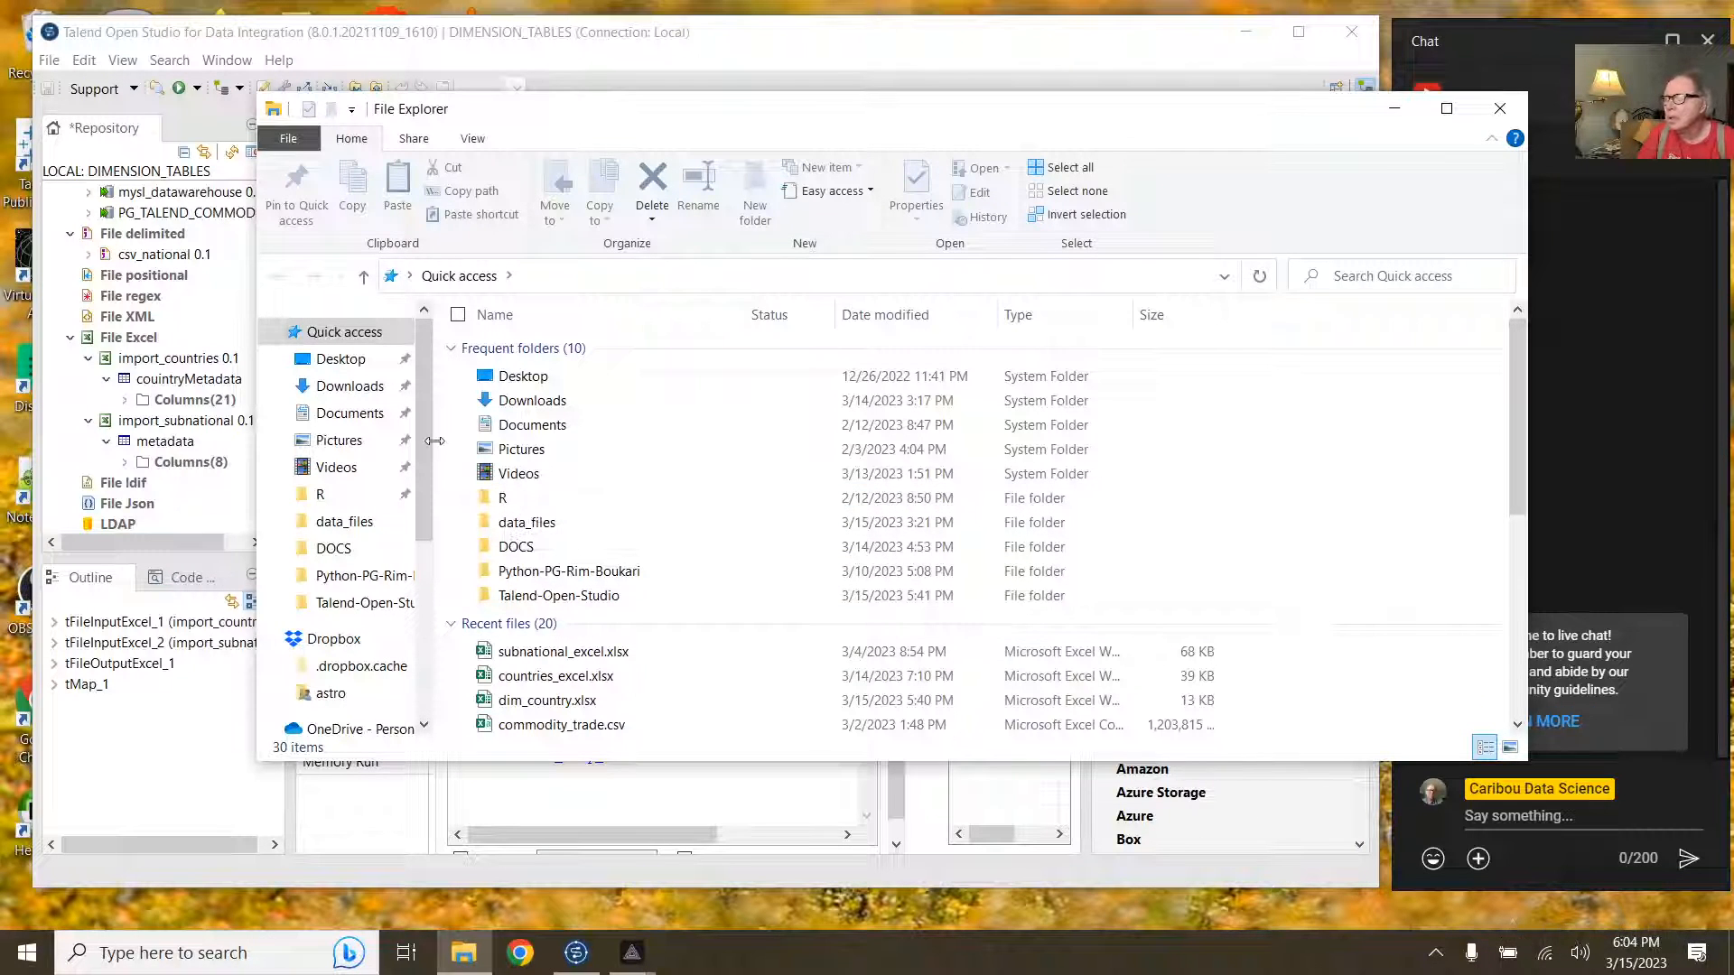
Step: Open dim_countries.xls from the Talend-Open-Studio folder in Excel
double_click(540, 596)
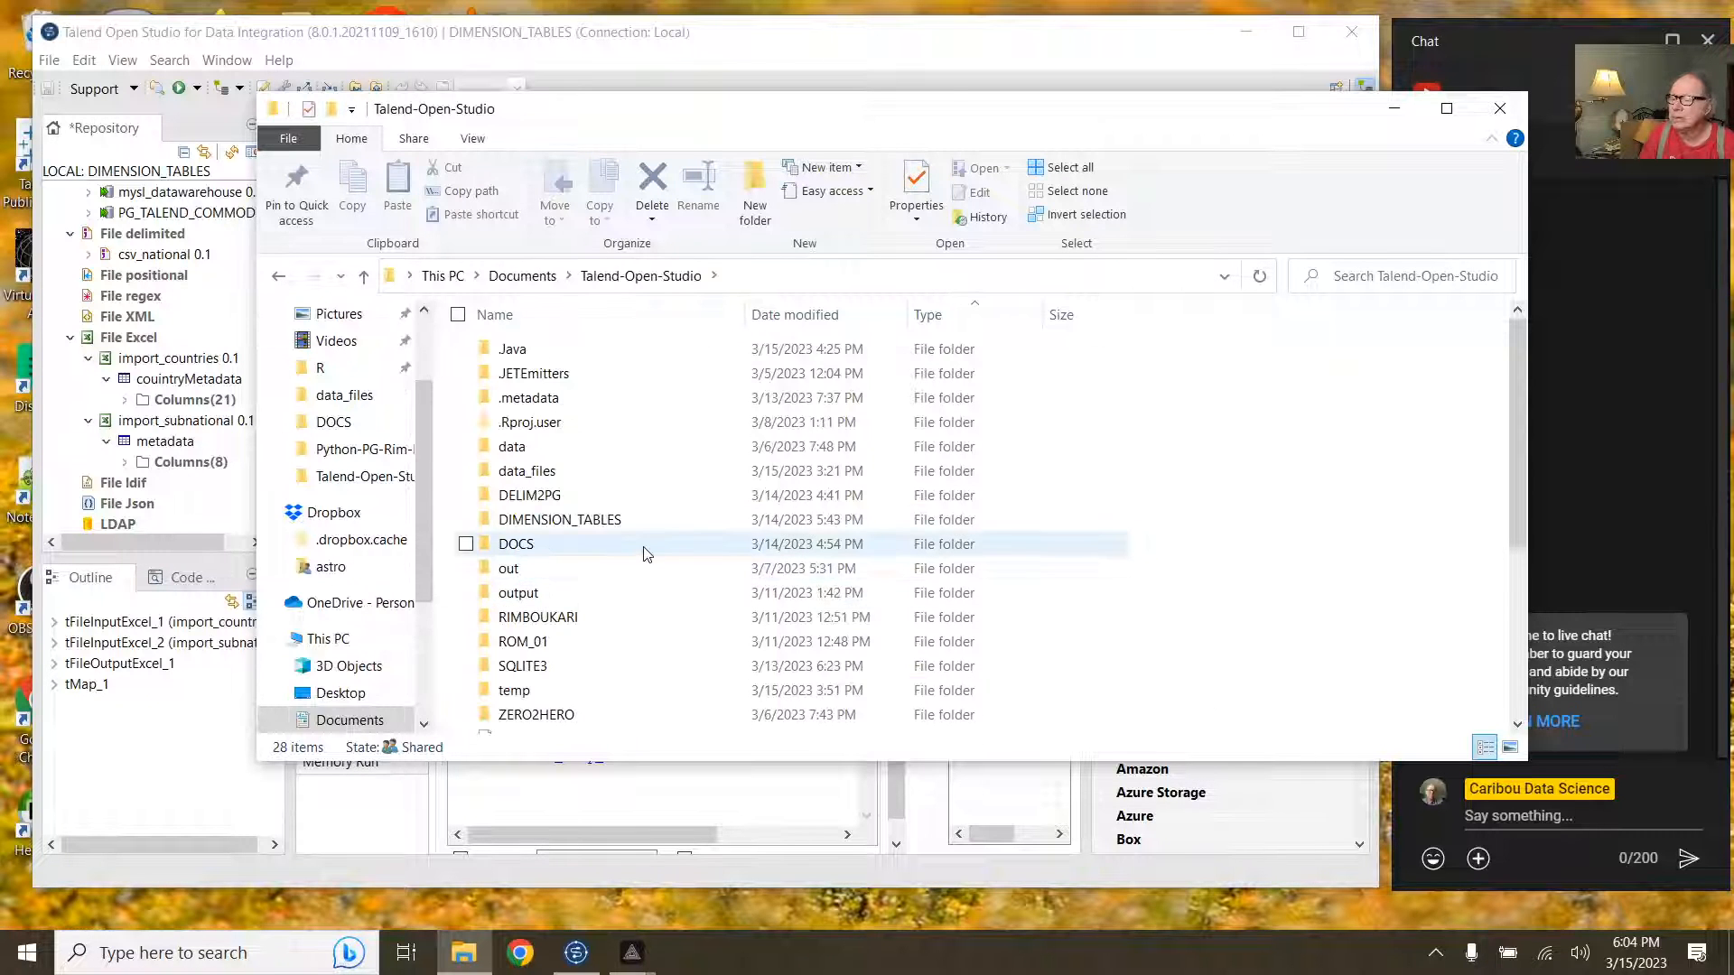
scroll(645, 578, "down", 3)
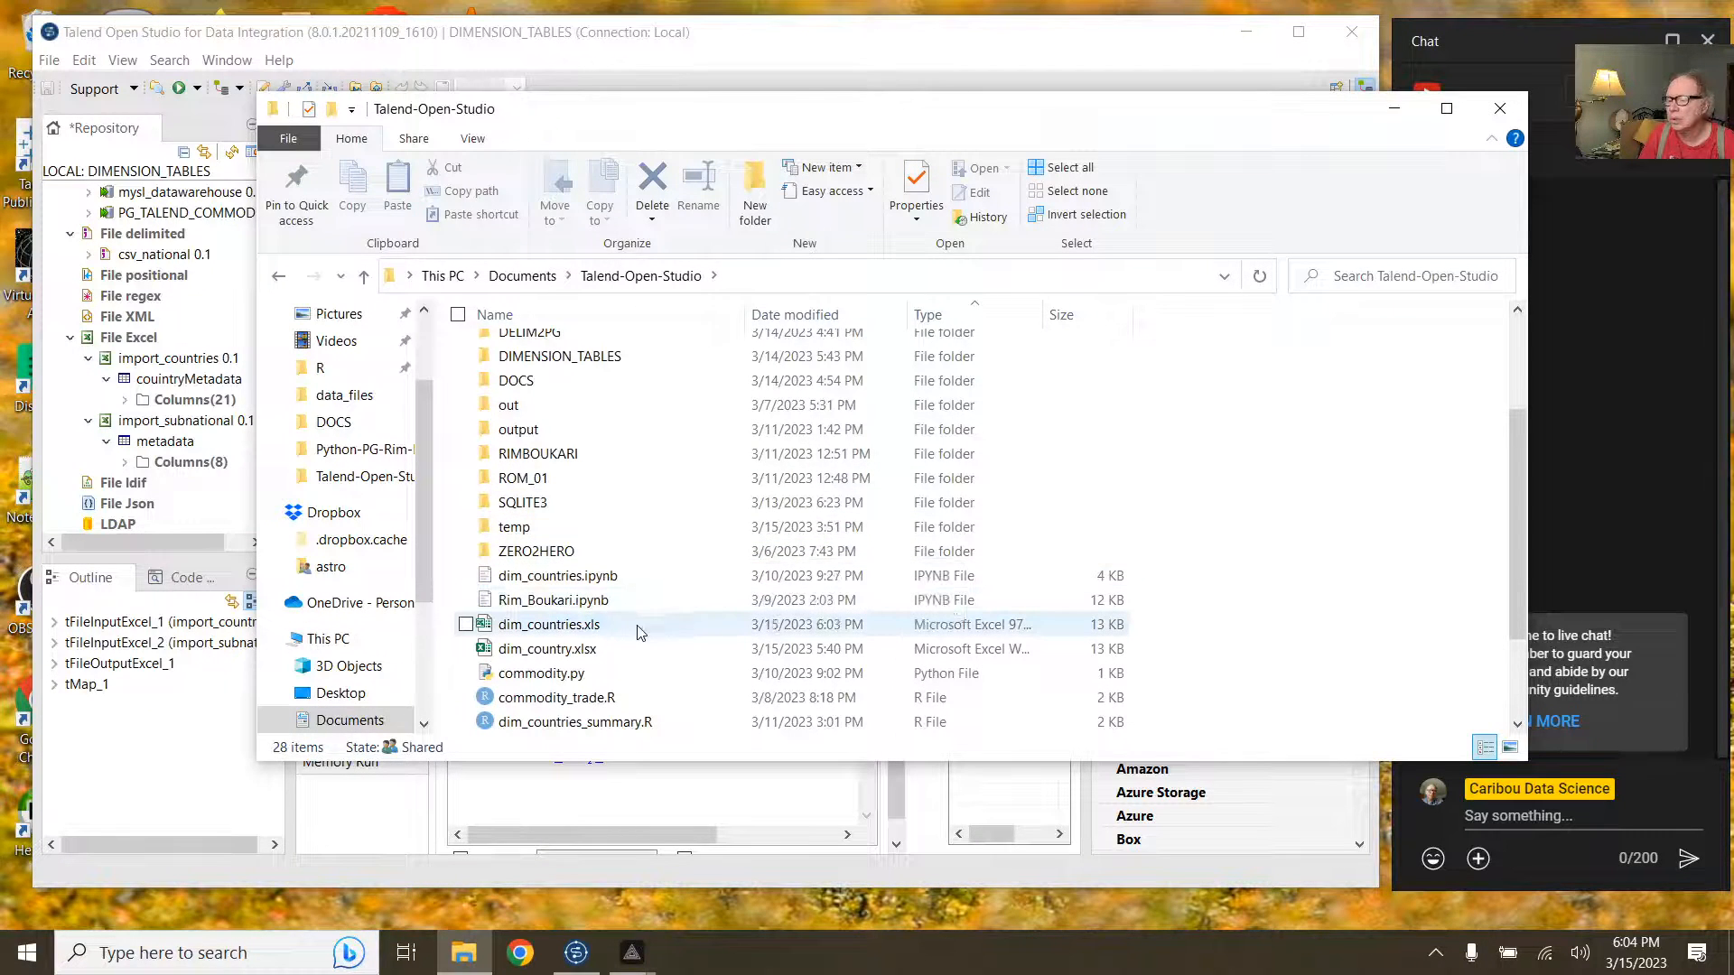
left_click(582, 625)
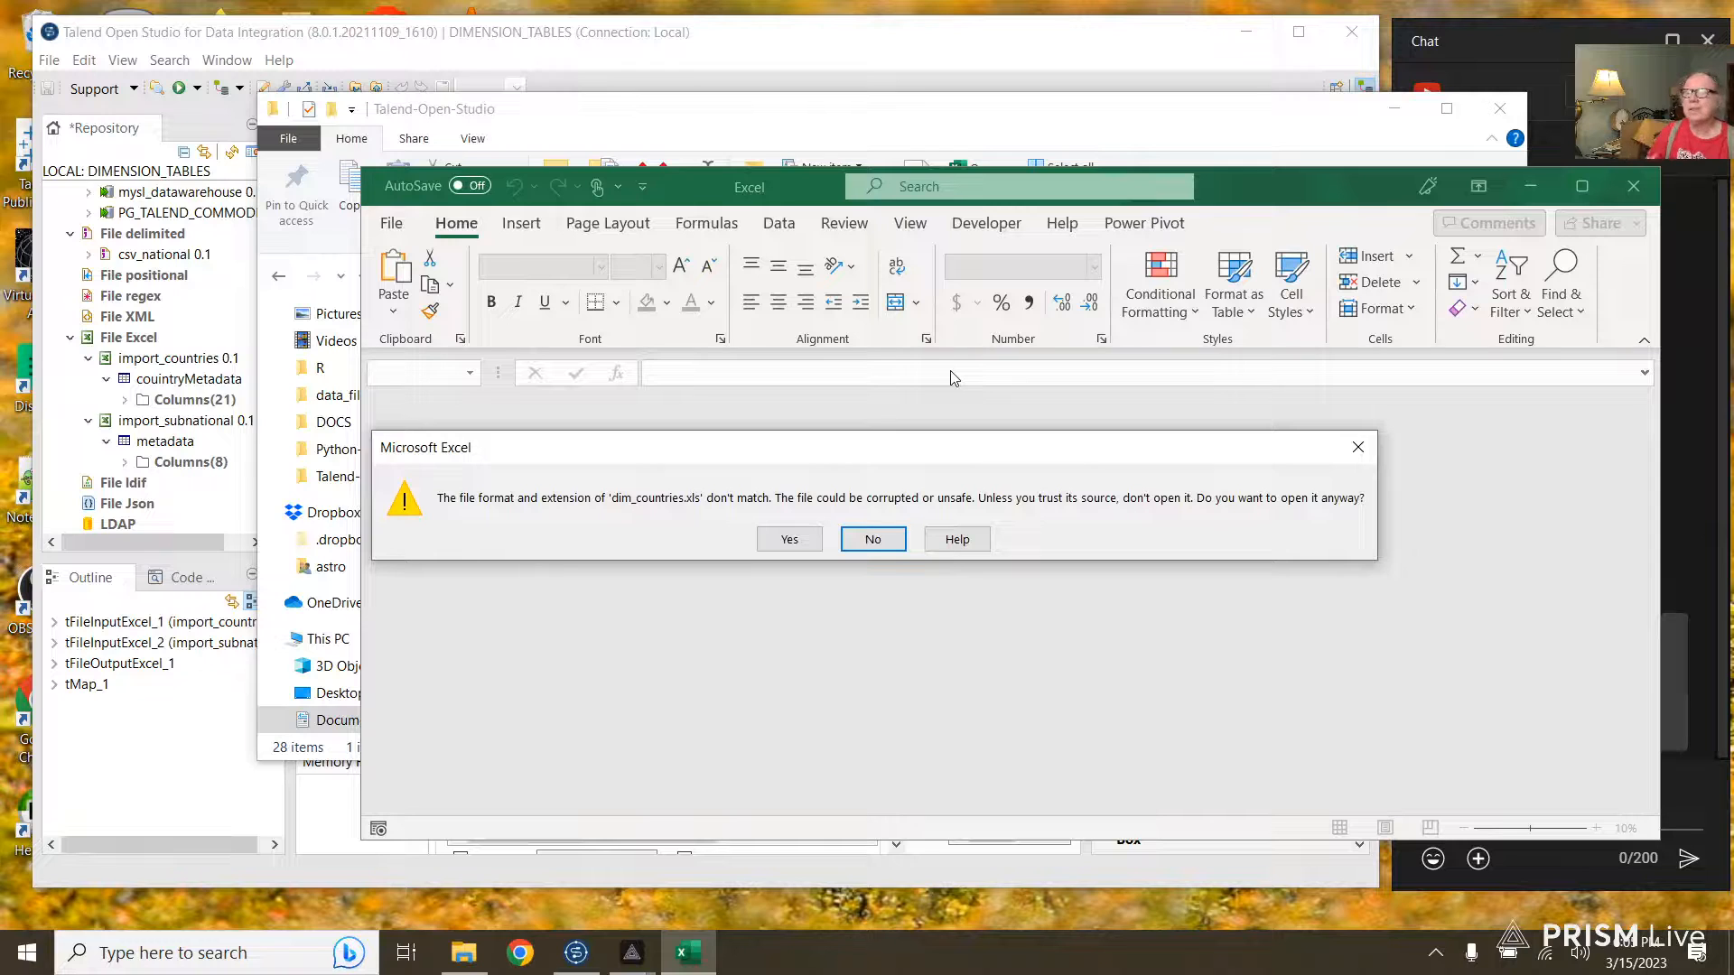
Step: Open dim_countries.xls despite the warning, widen columns A–H to inspect it, then close without saving
left_click(784, 546)
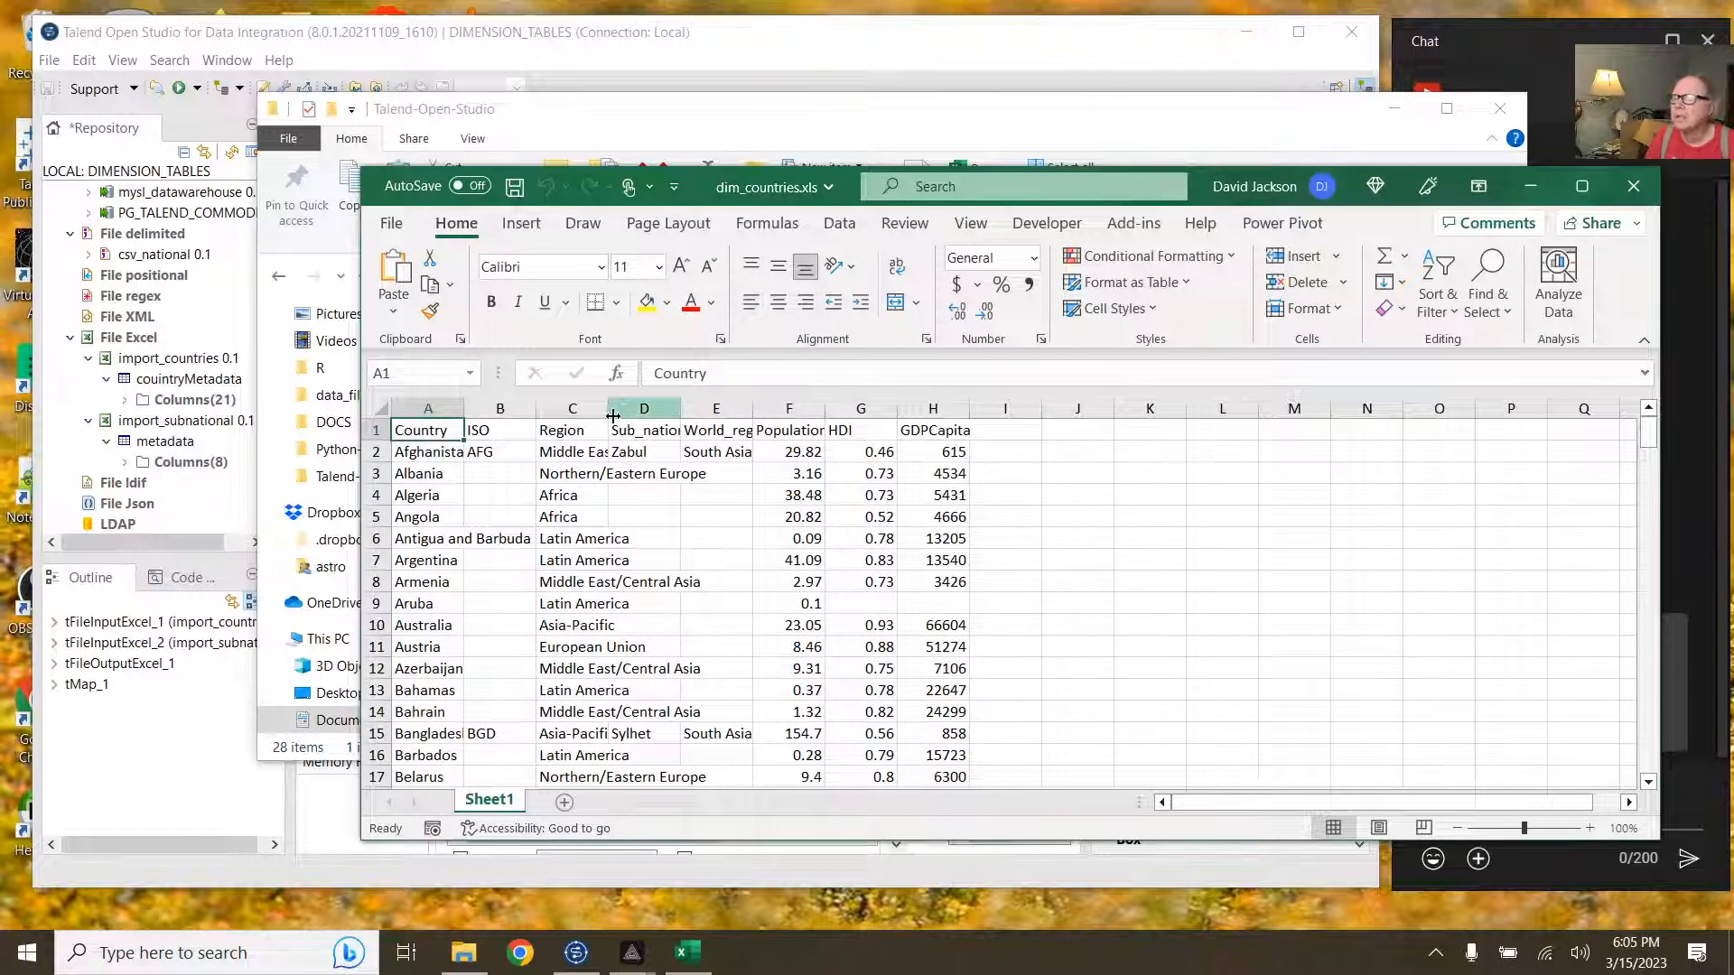
left_click(431, 408)
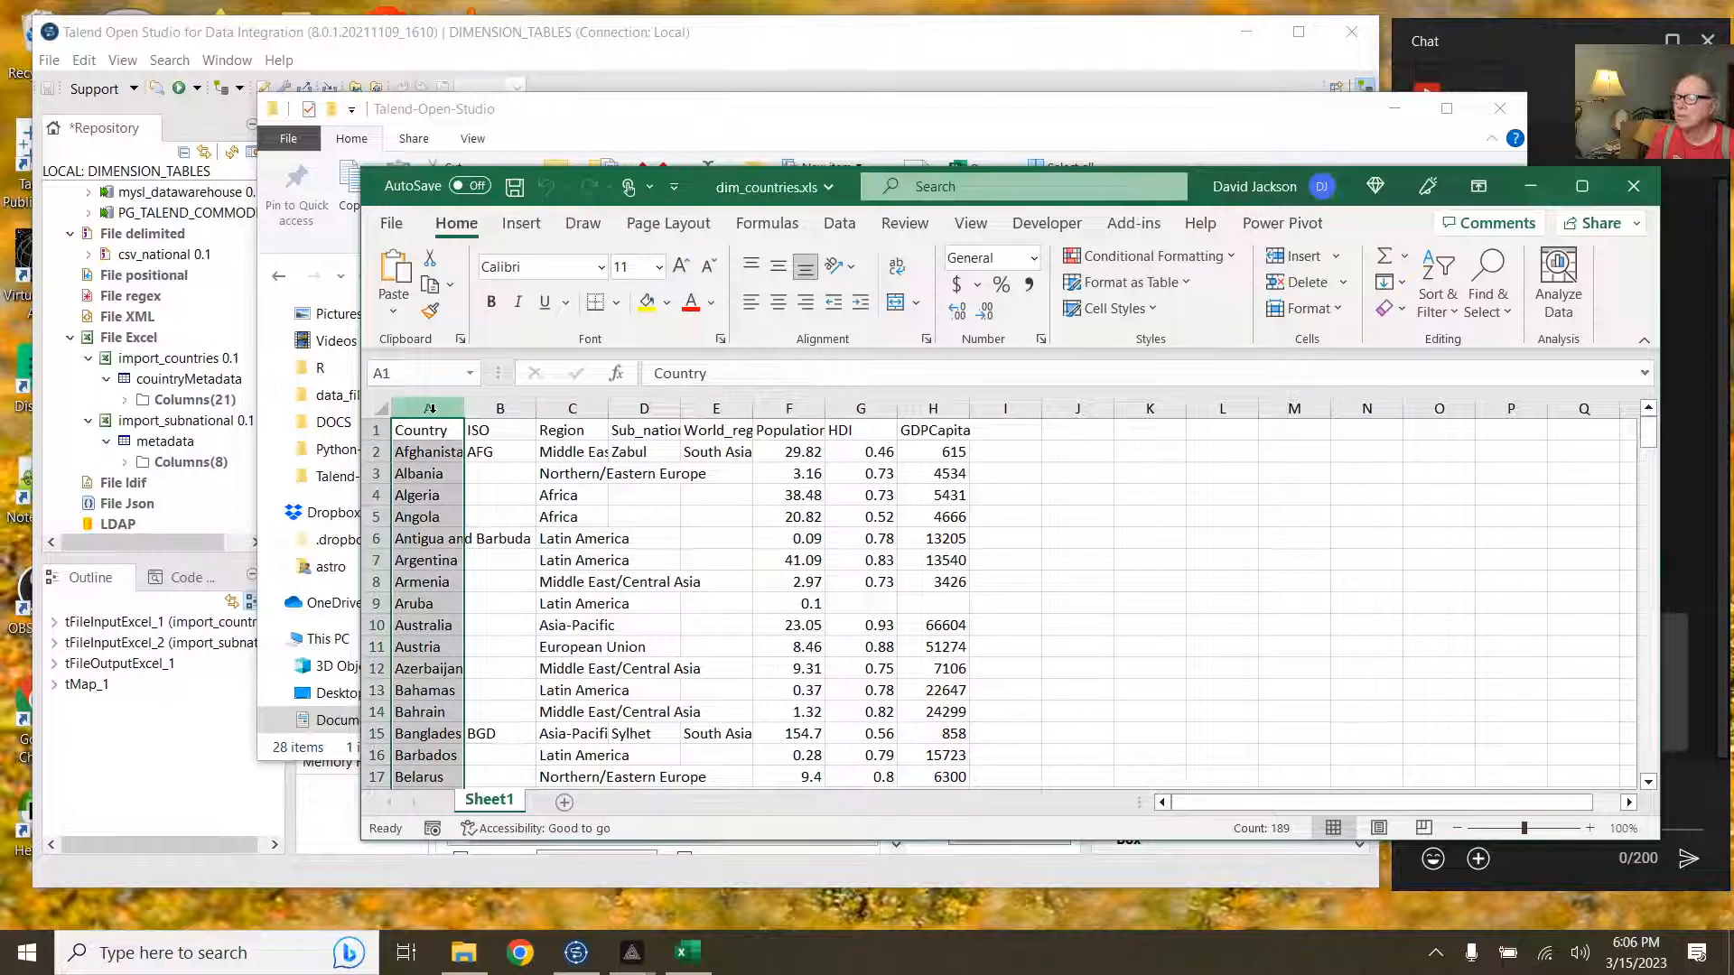
double_click(536, 408)
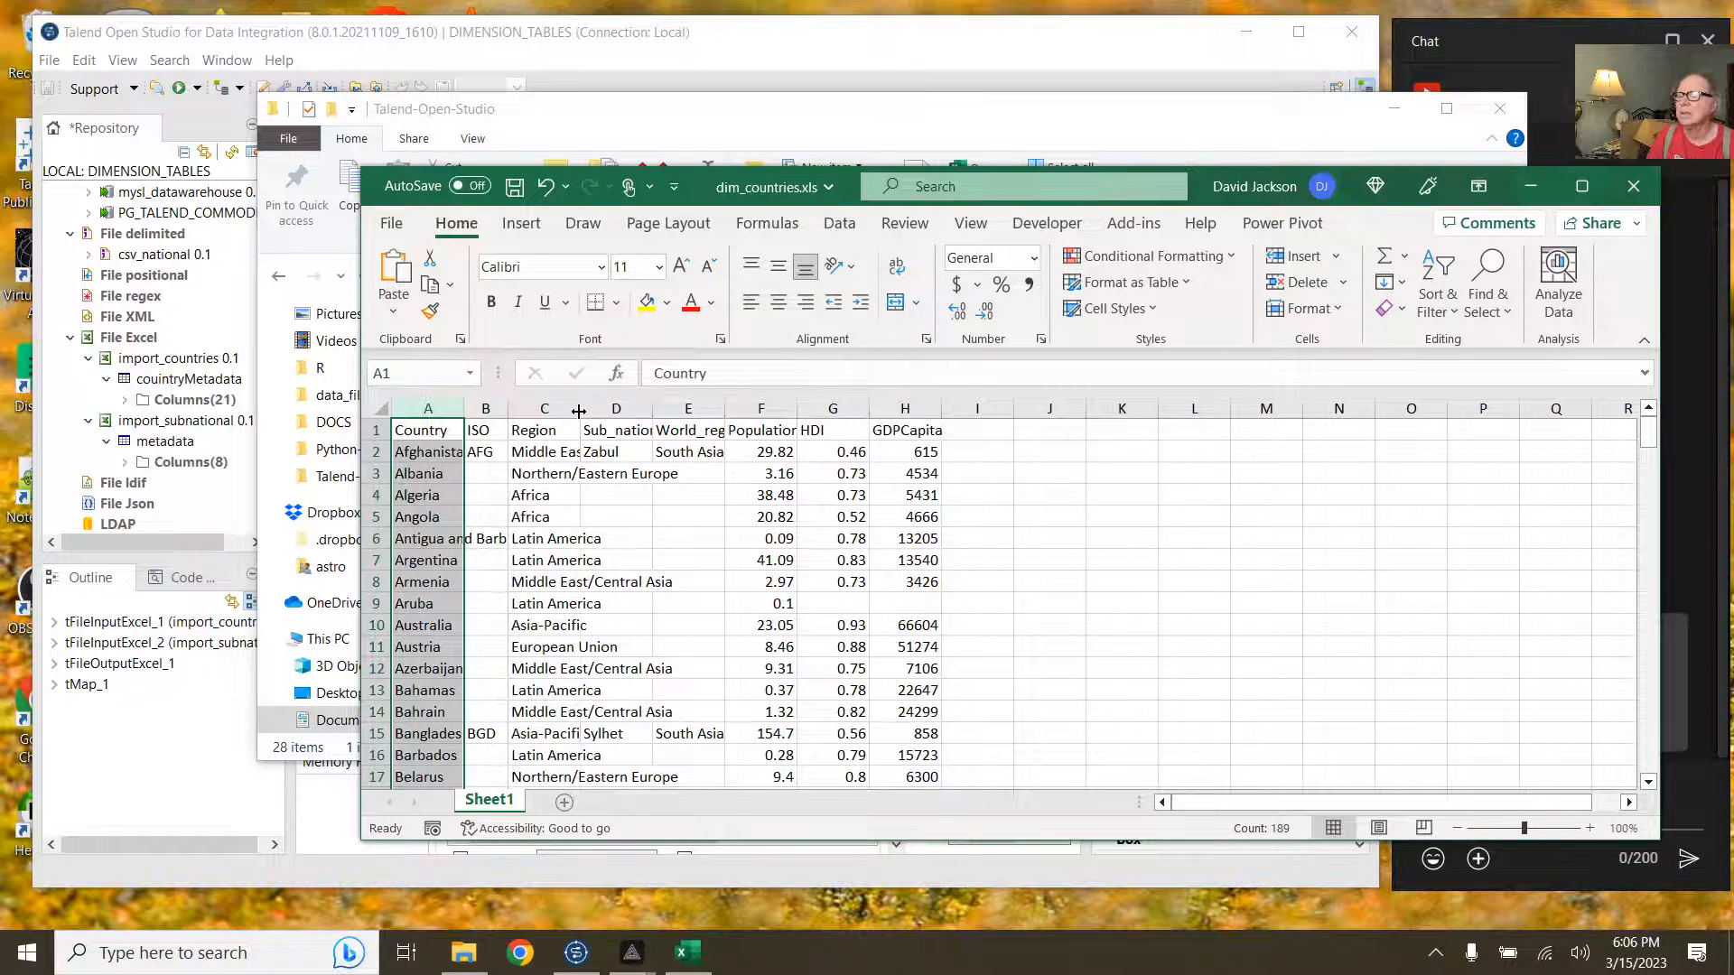
double_click(579, 408)
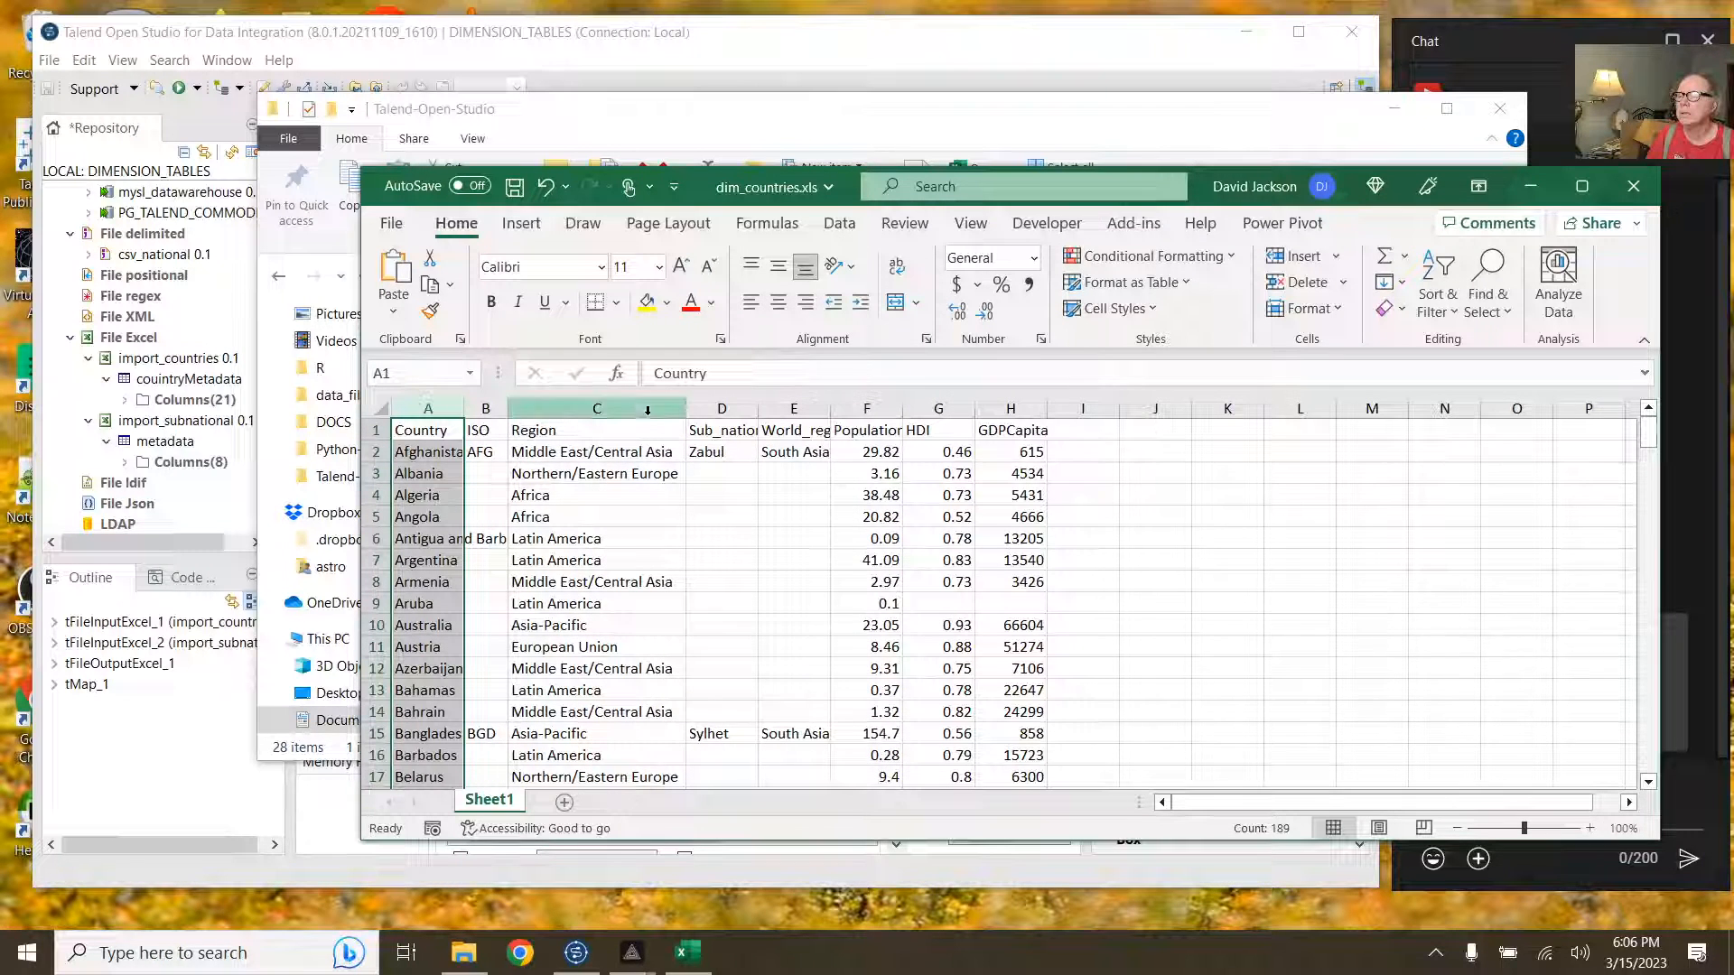
double_click(755, 408)
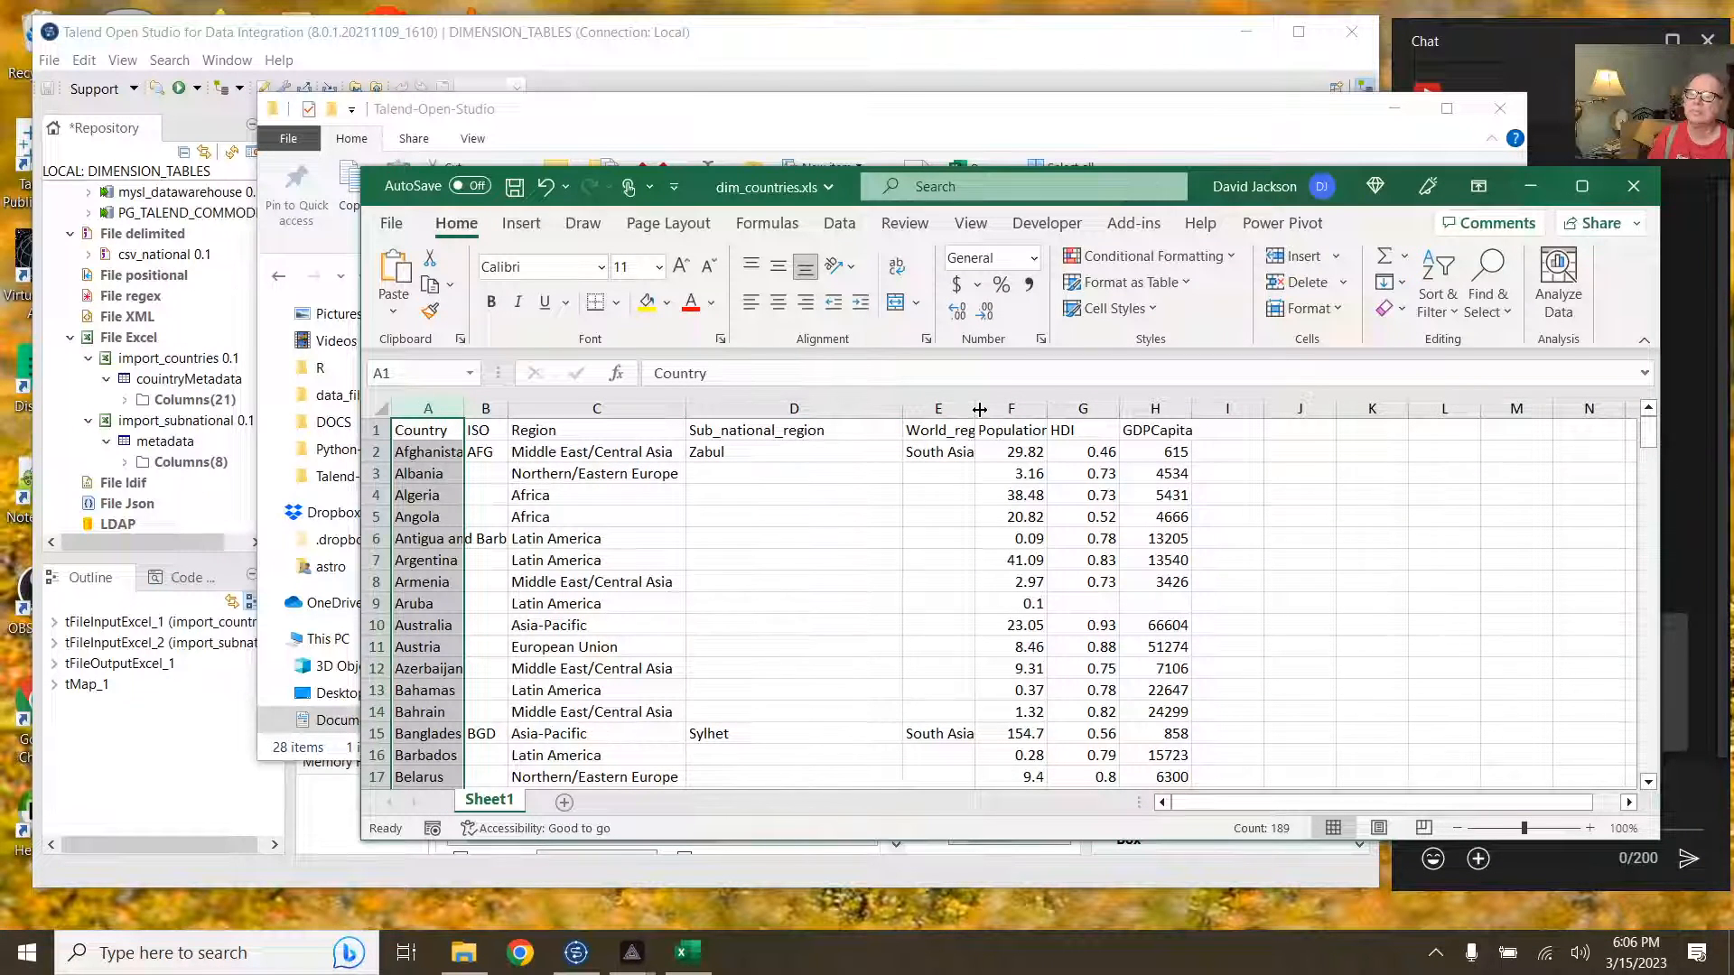
left_click_drag(979, 409, 1102, 409)
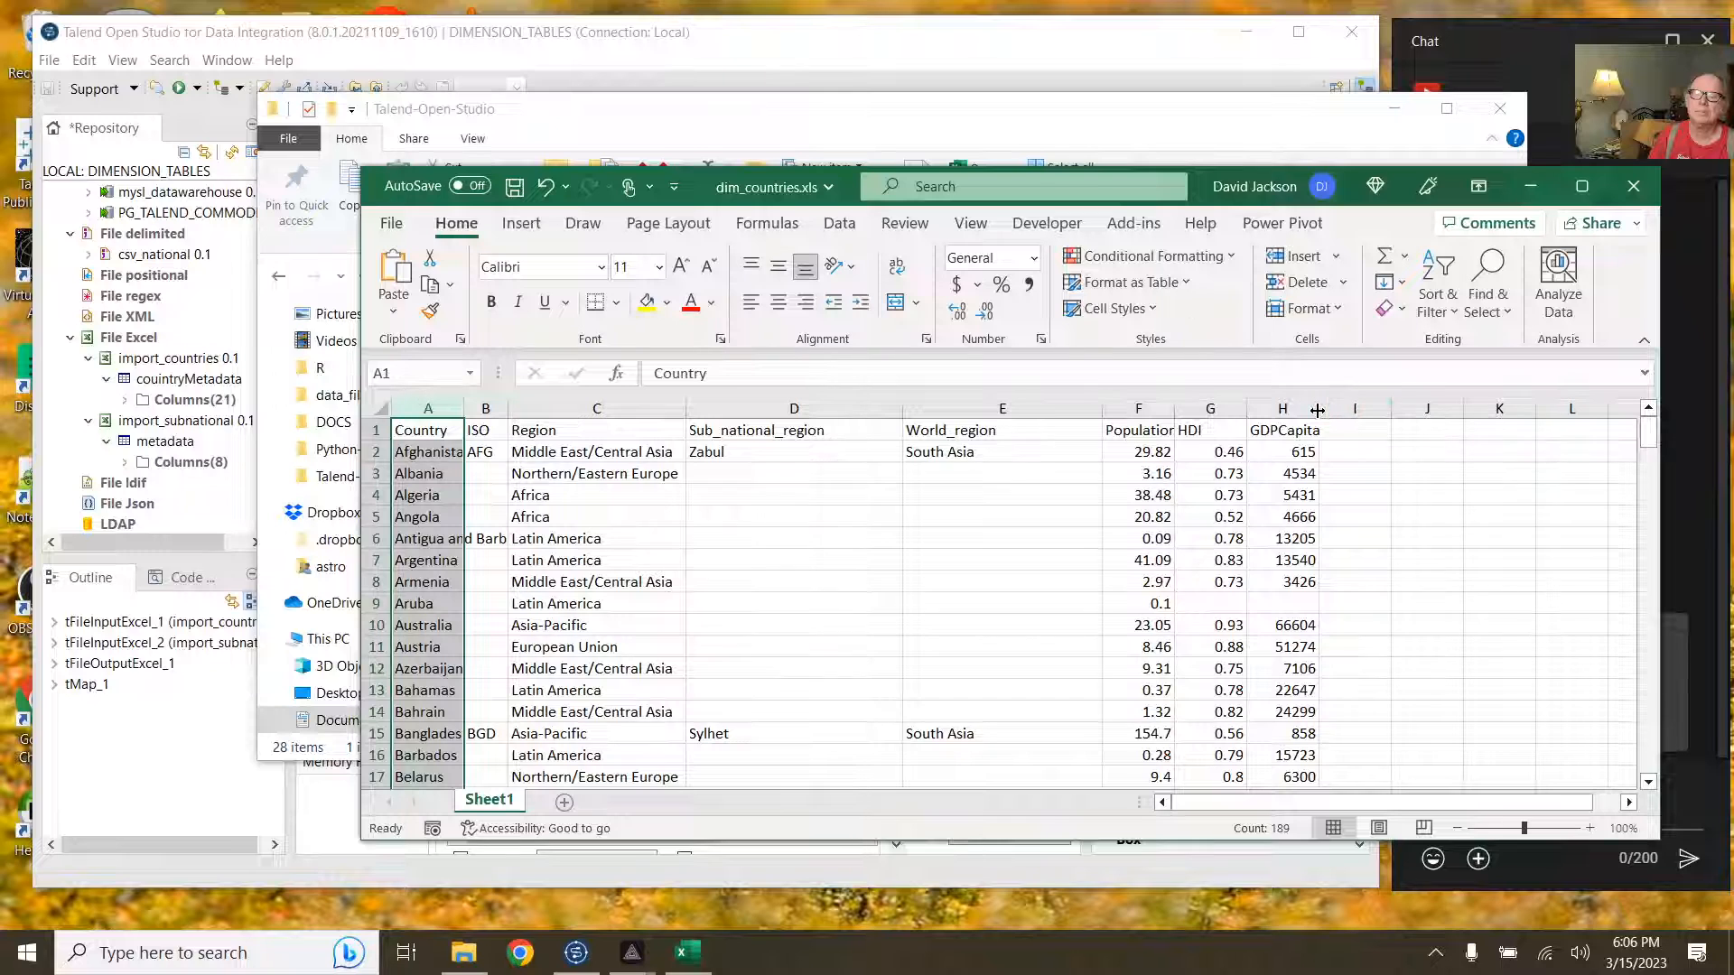
left_click_drag(1318, 409, 1325, 410)
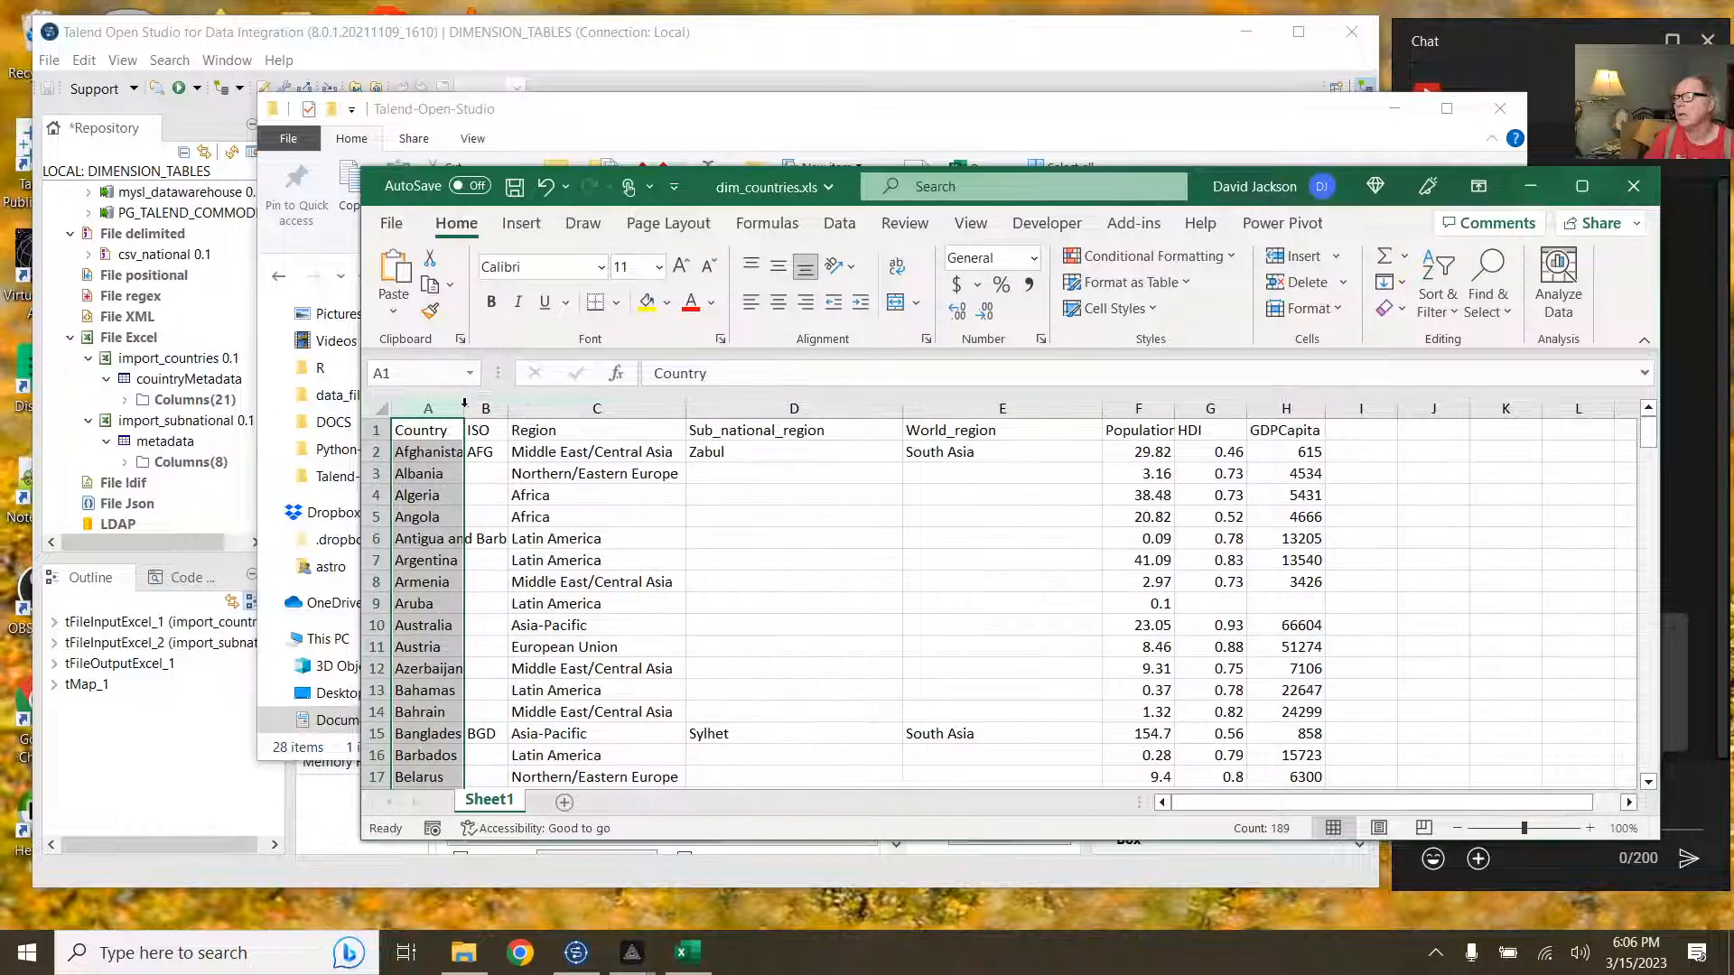
left_click_drag(464, 404, 664, 407)
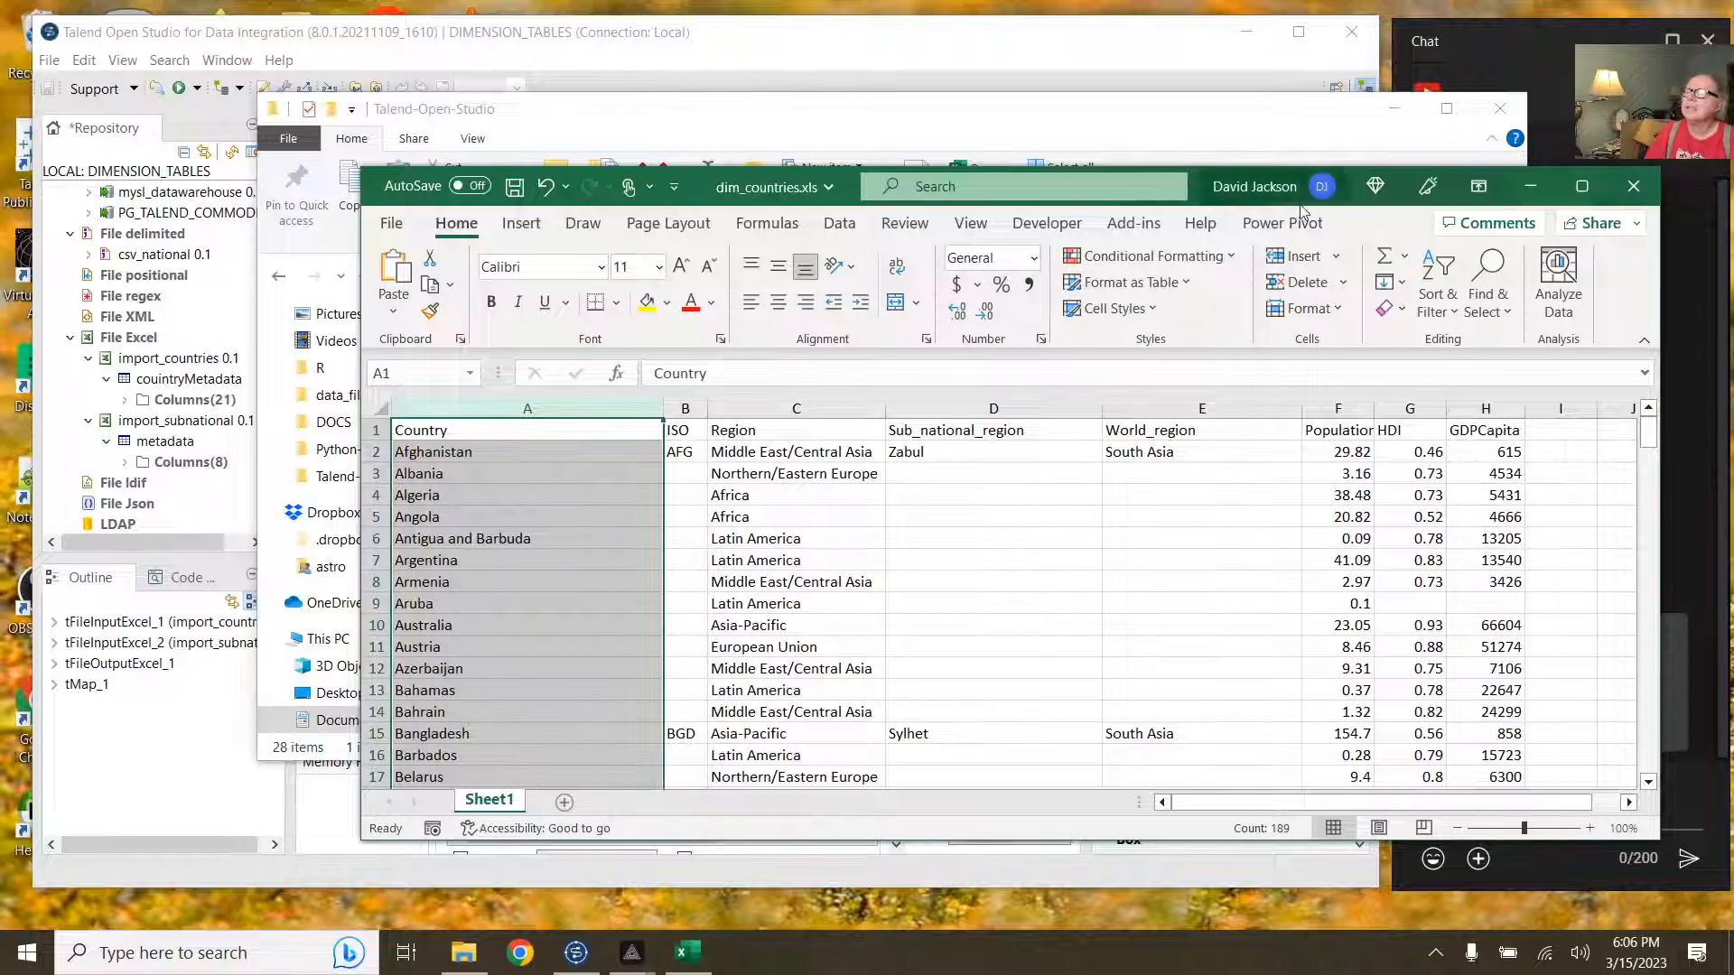
left_click(1633, 186)
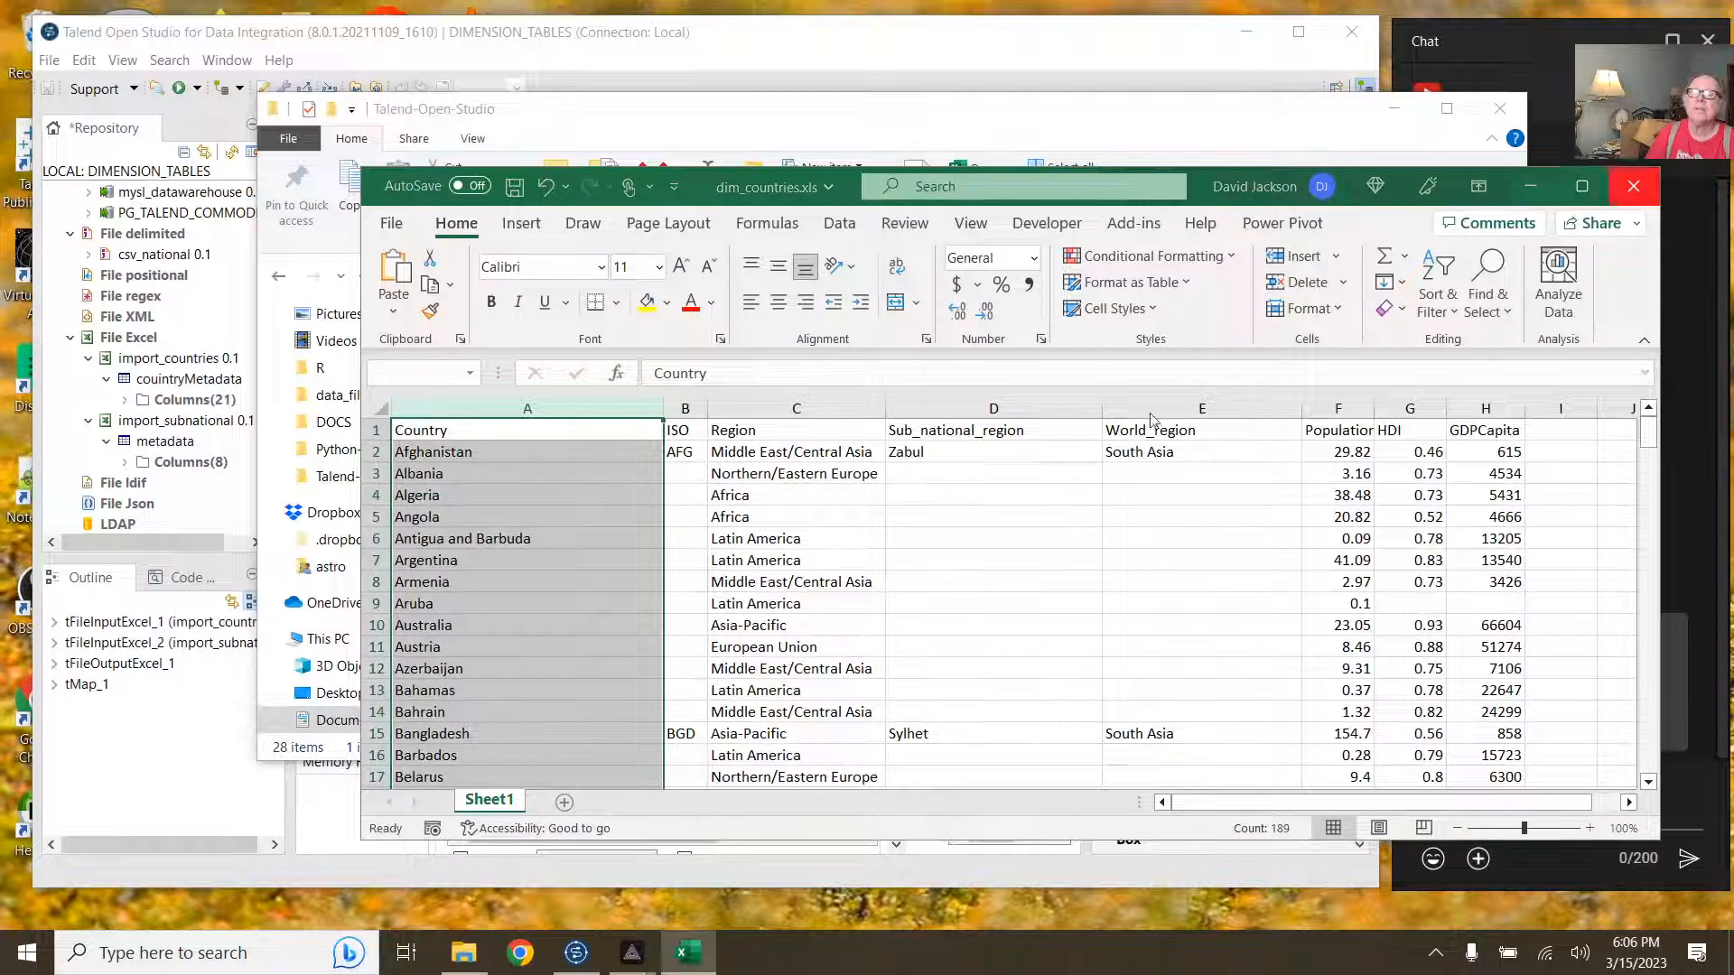
left_click(896, 505)
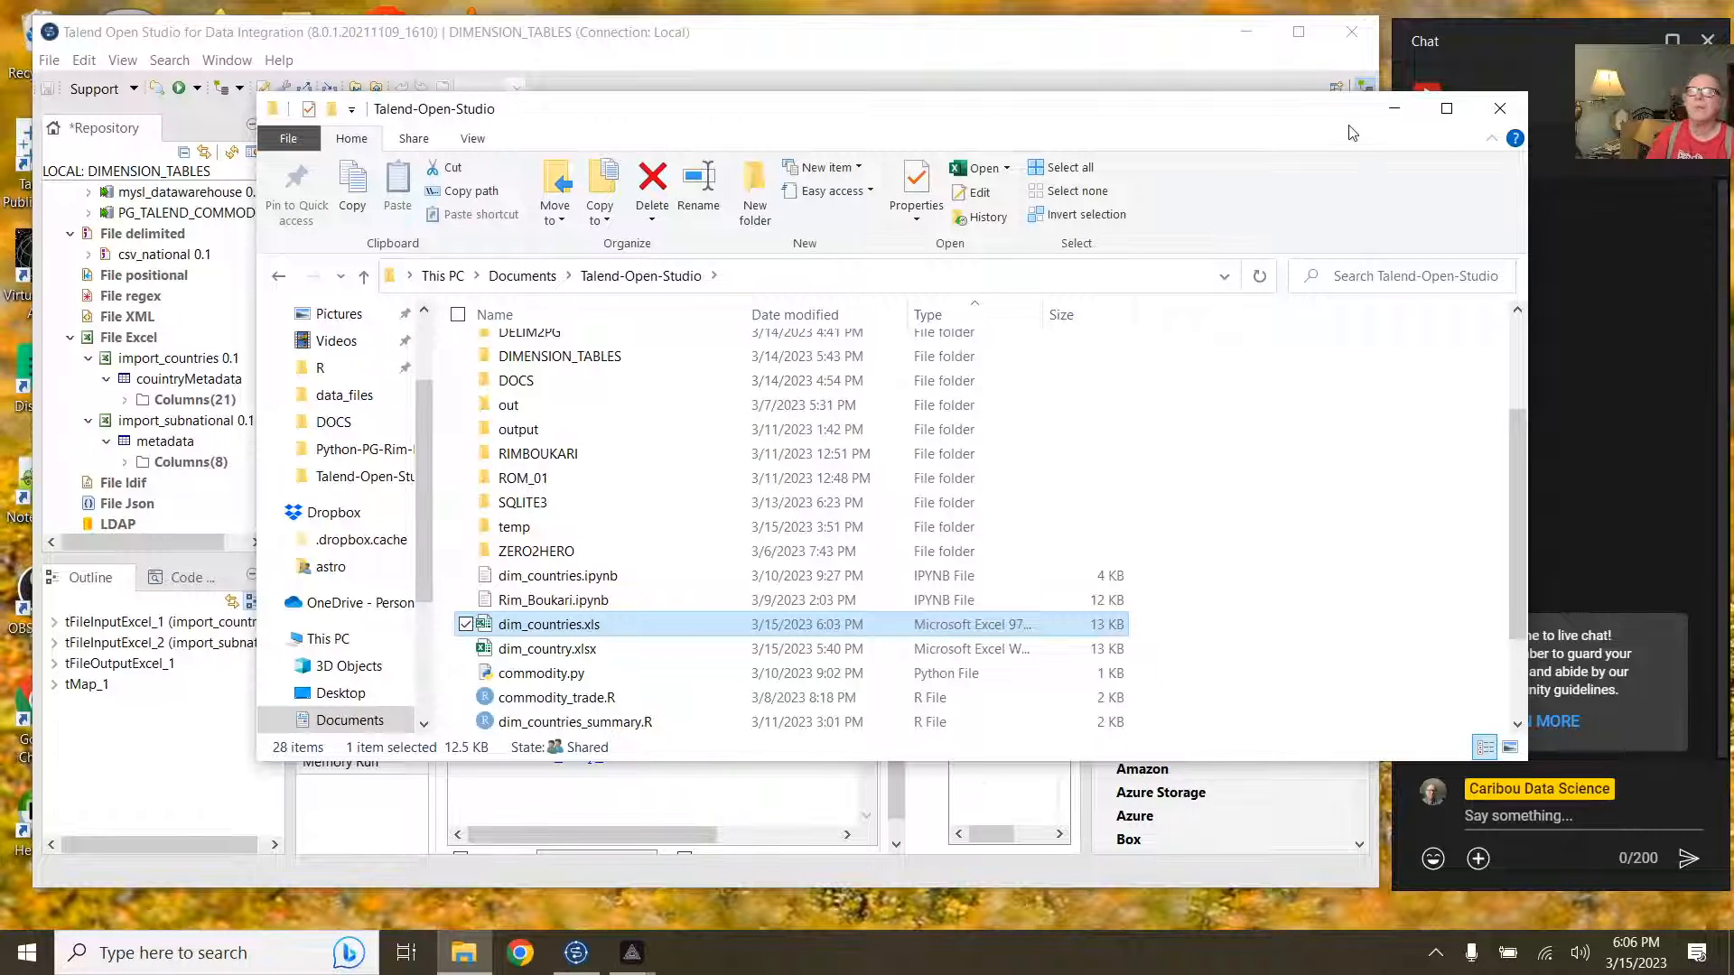
Step: Close File Explorer and delete tFileOutputExcel_1 from the job canvas
left_click(1499, 107)
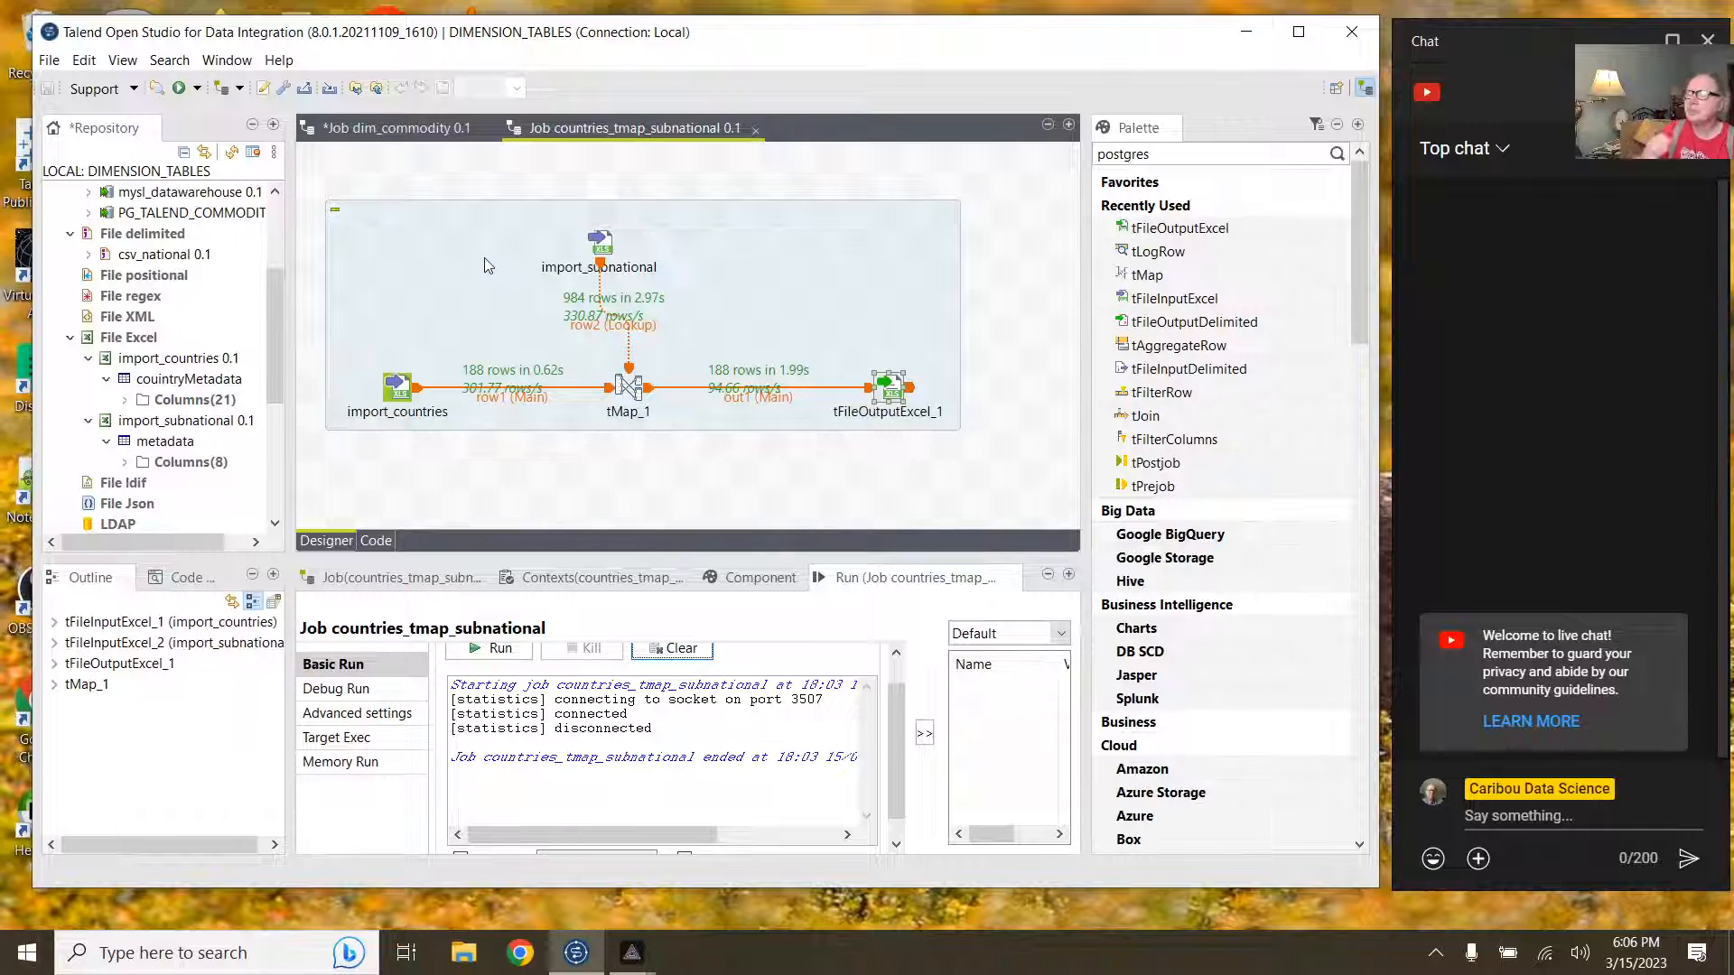
left_click(893, 387)
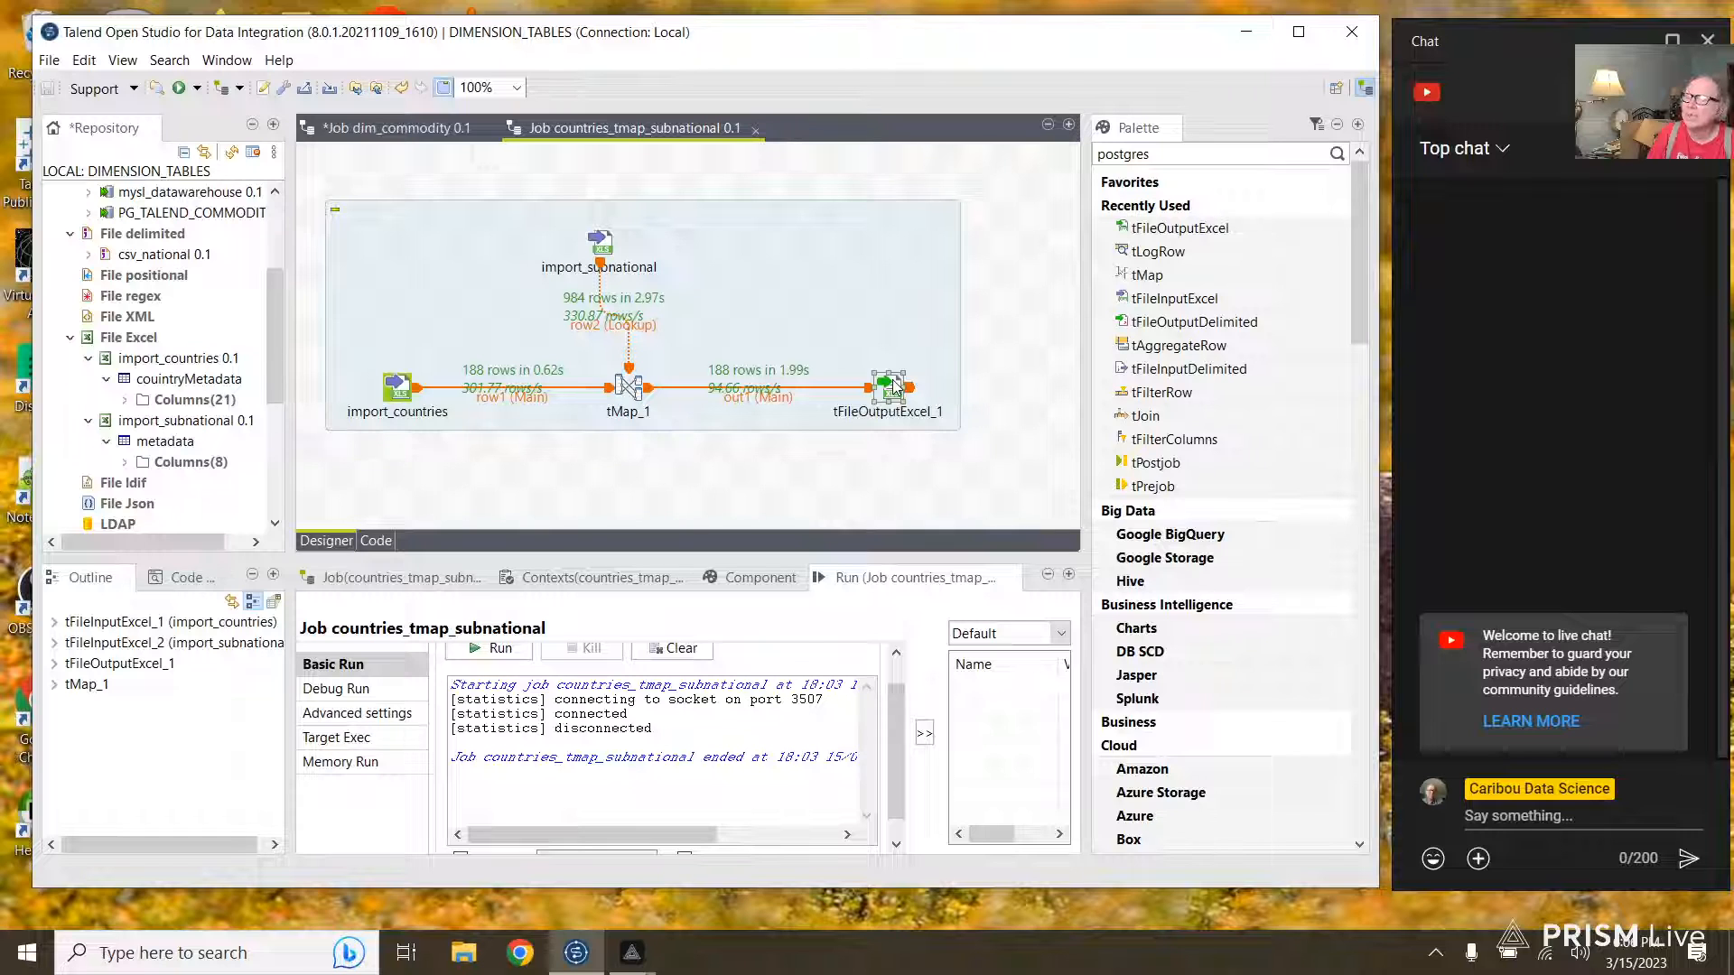
key("Delete")
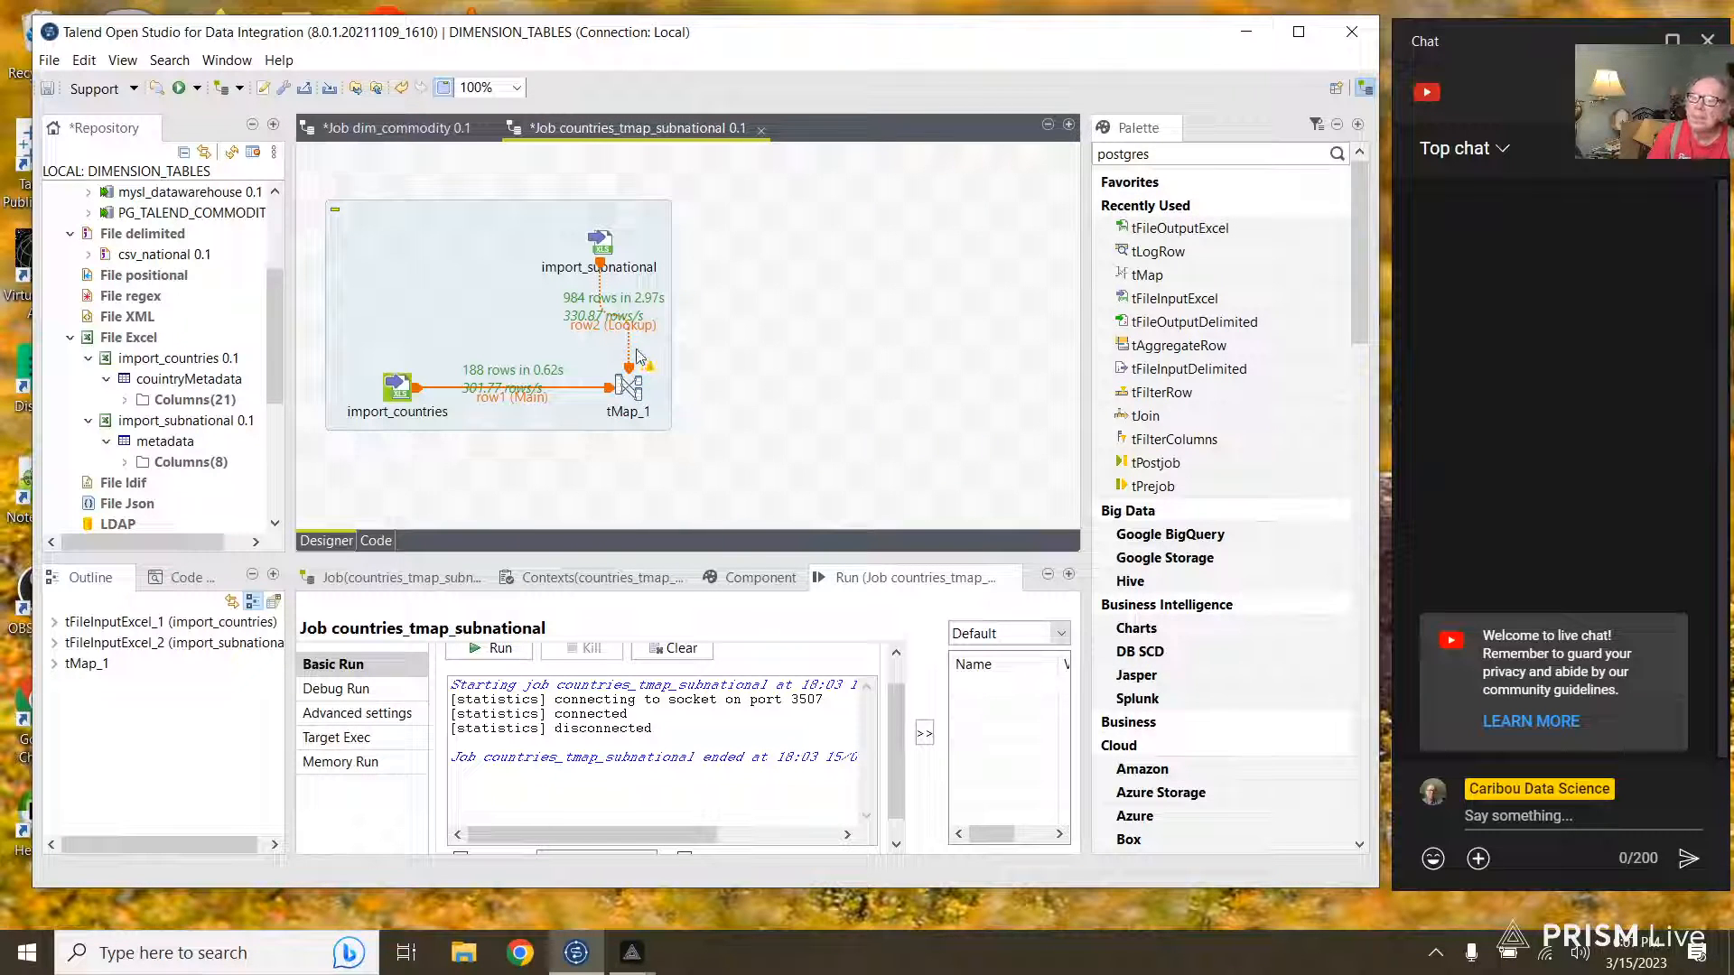
Step: Draw a new main output link from tMap_1 onto empty canvas
left_click(635, 386)
right_click(650, 390)
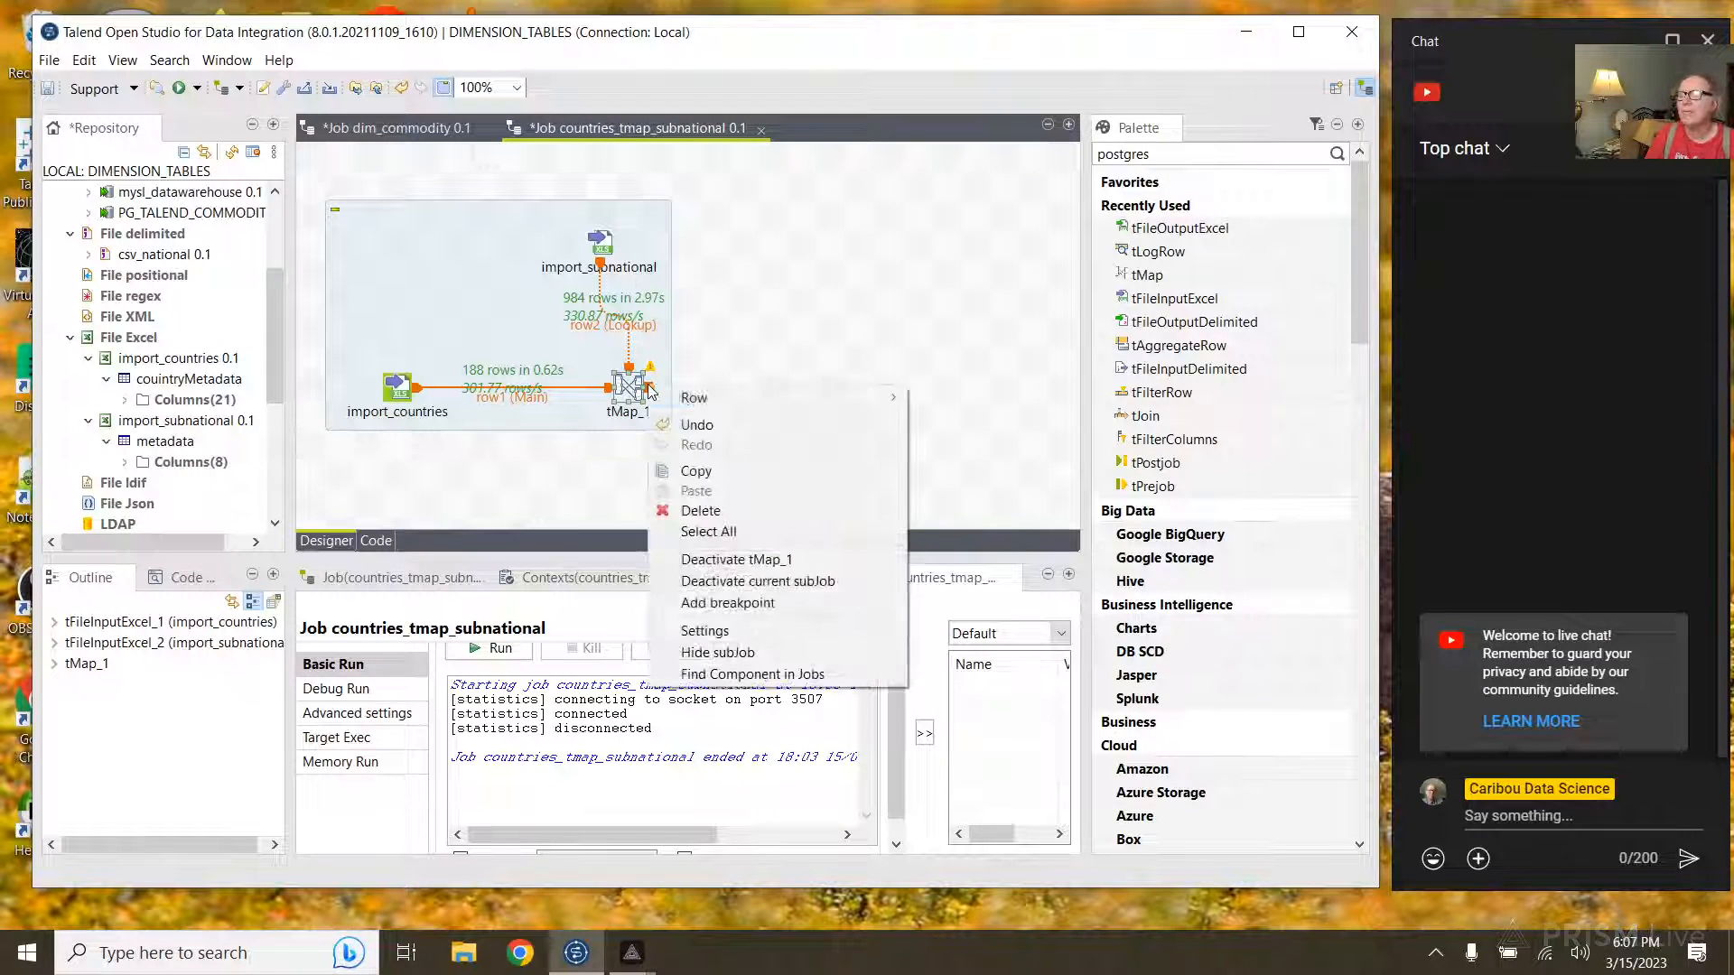
mouse_move(700, 391)
left_click(998, 417)
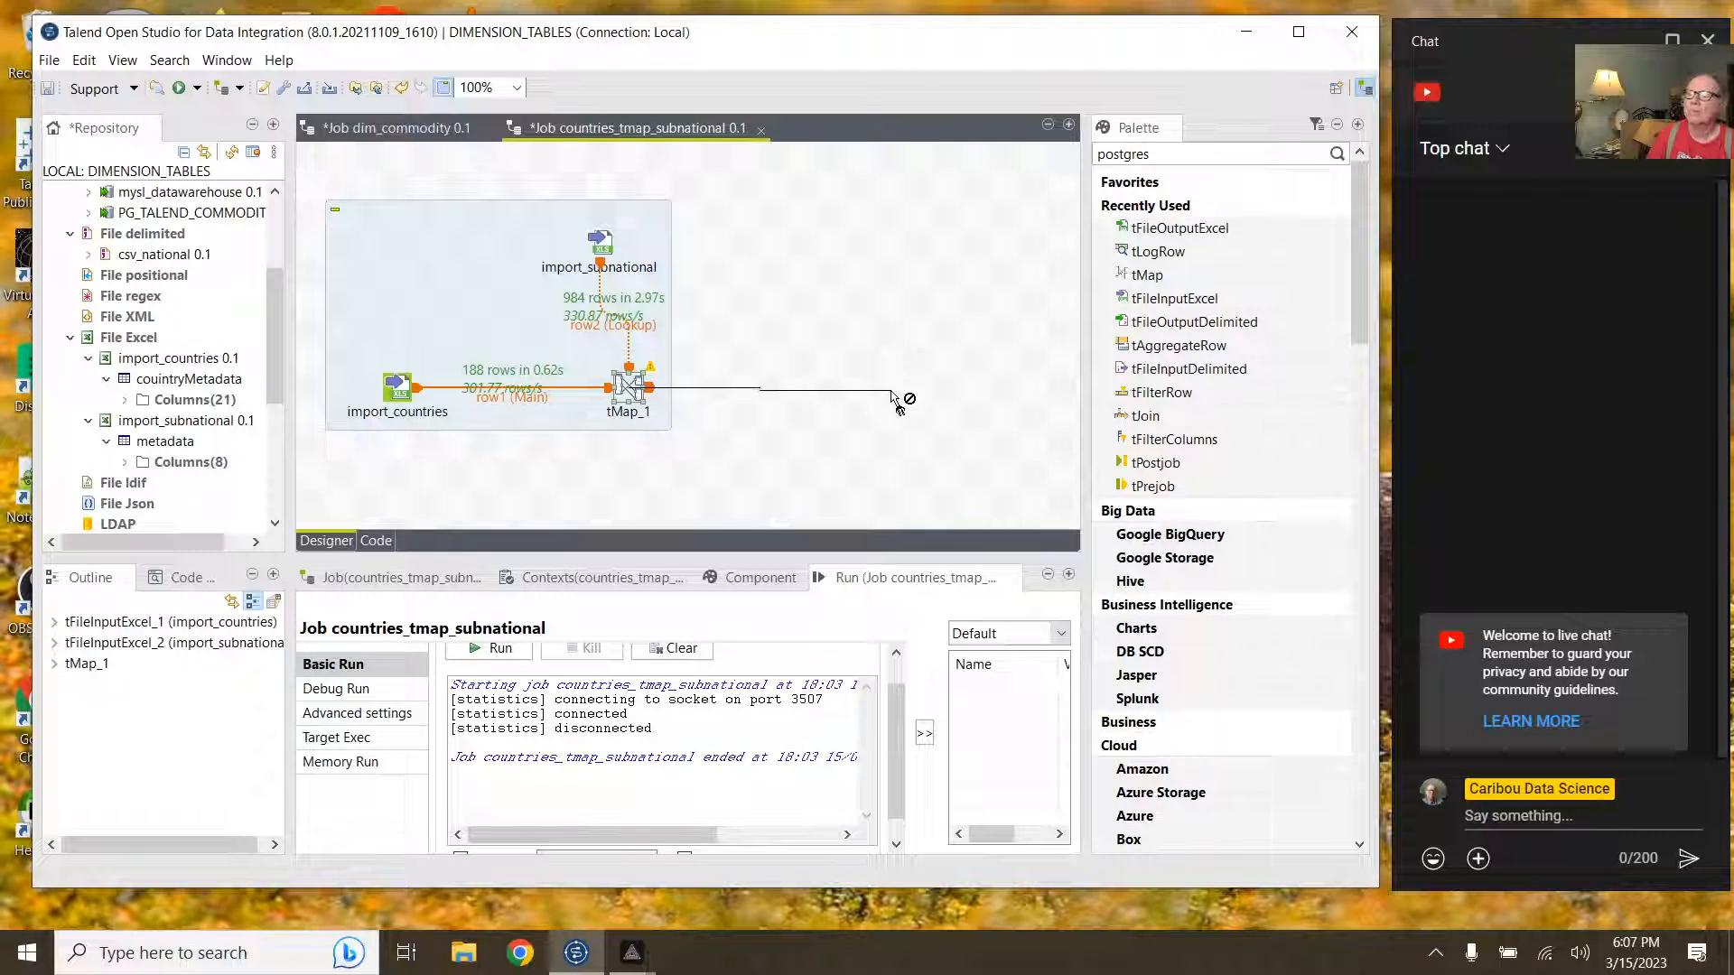
left_click(891, 388)
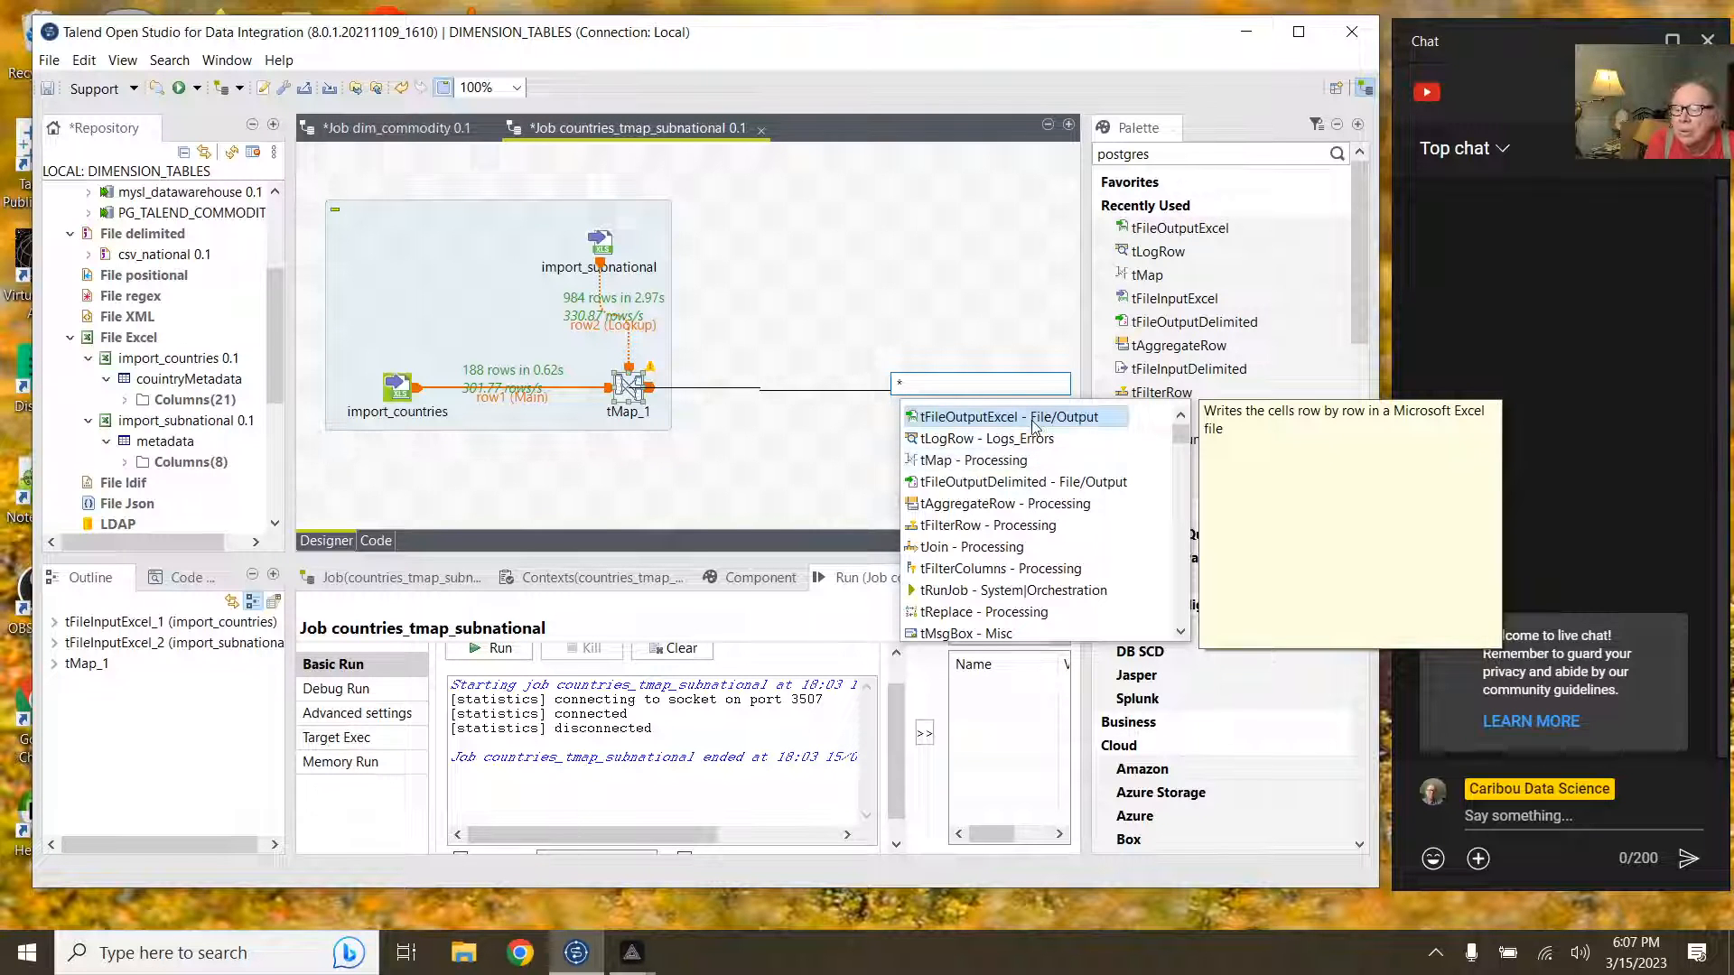
Step: Search 'postgreSQL' and add tPostgresqlOutput as the link's target component
scroll(1075, 474, "down", 2)
scroll(1098, 478, "down", 9)
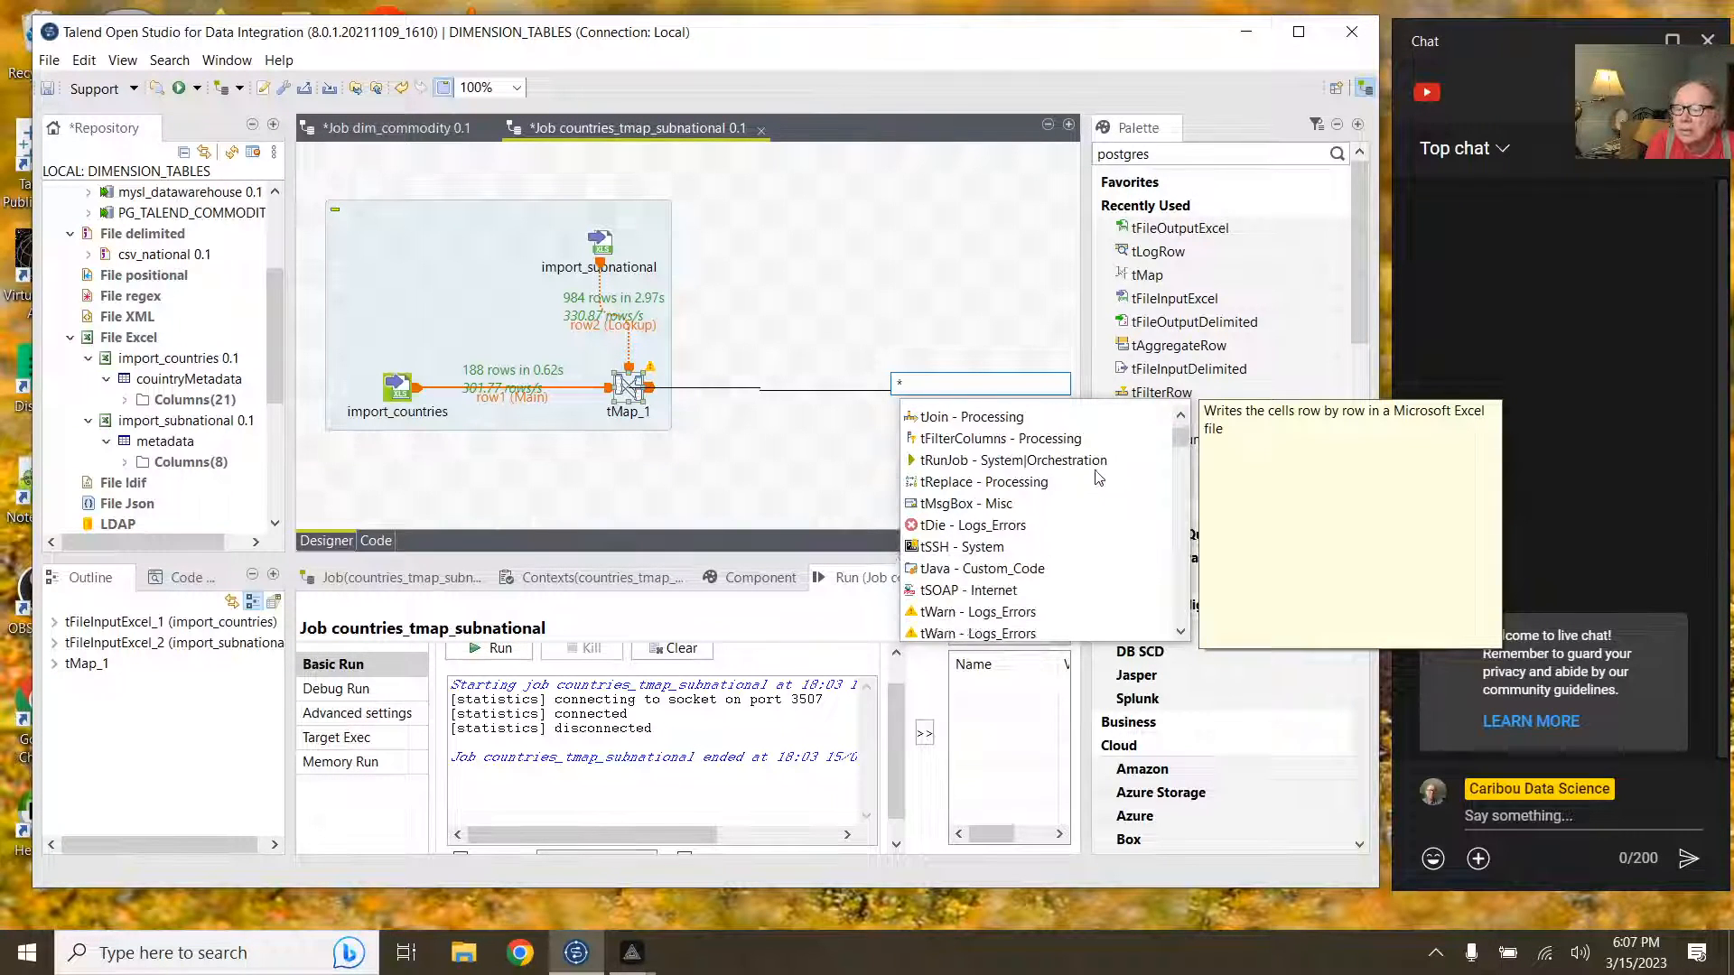
scroll(1098, 478, "down", 3)
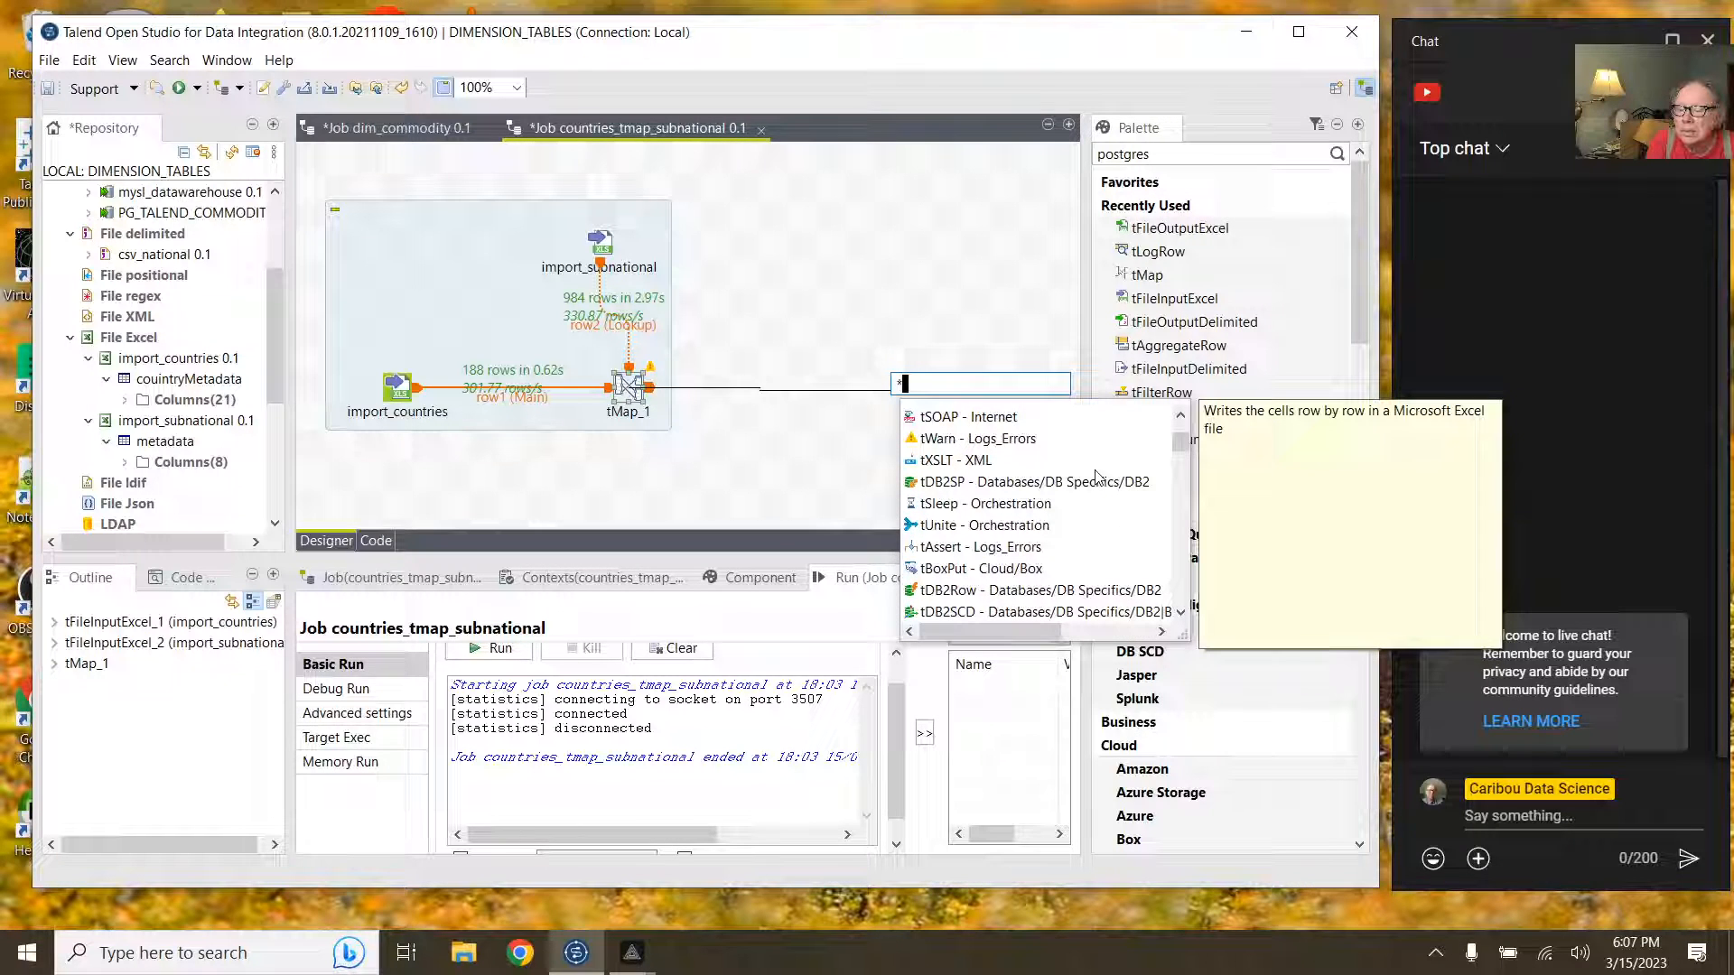
scroll(1098, 477, "down", 9)
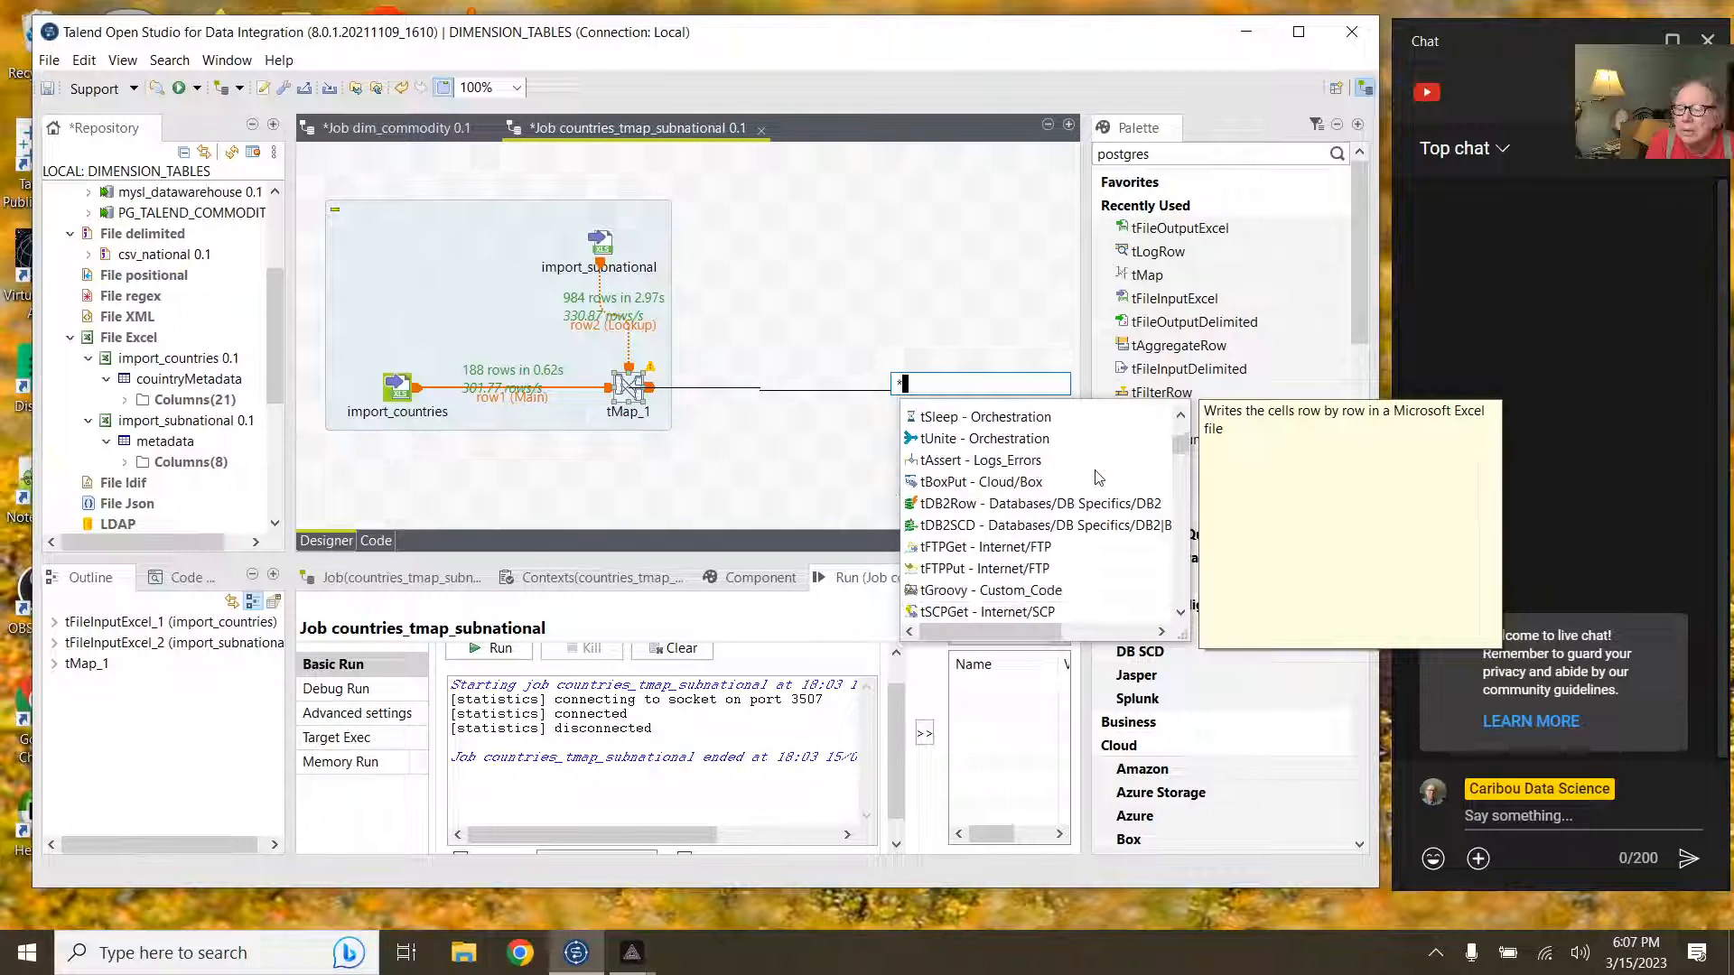
scroll(1098, 478, "down", 8)
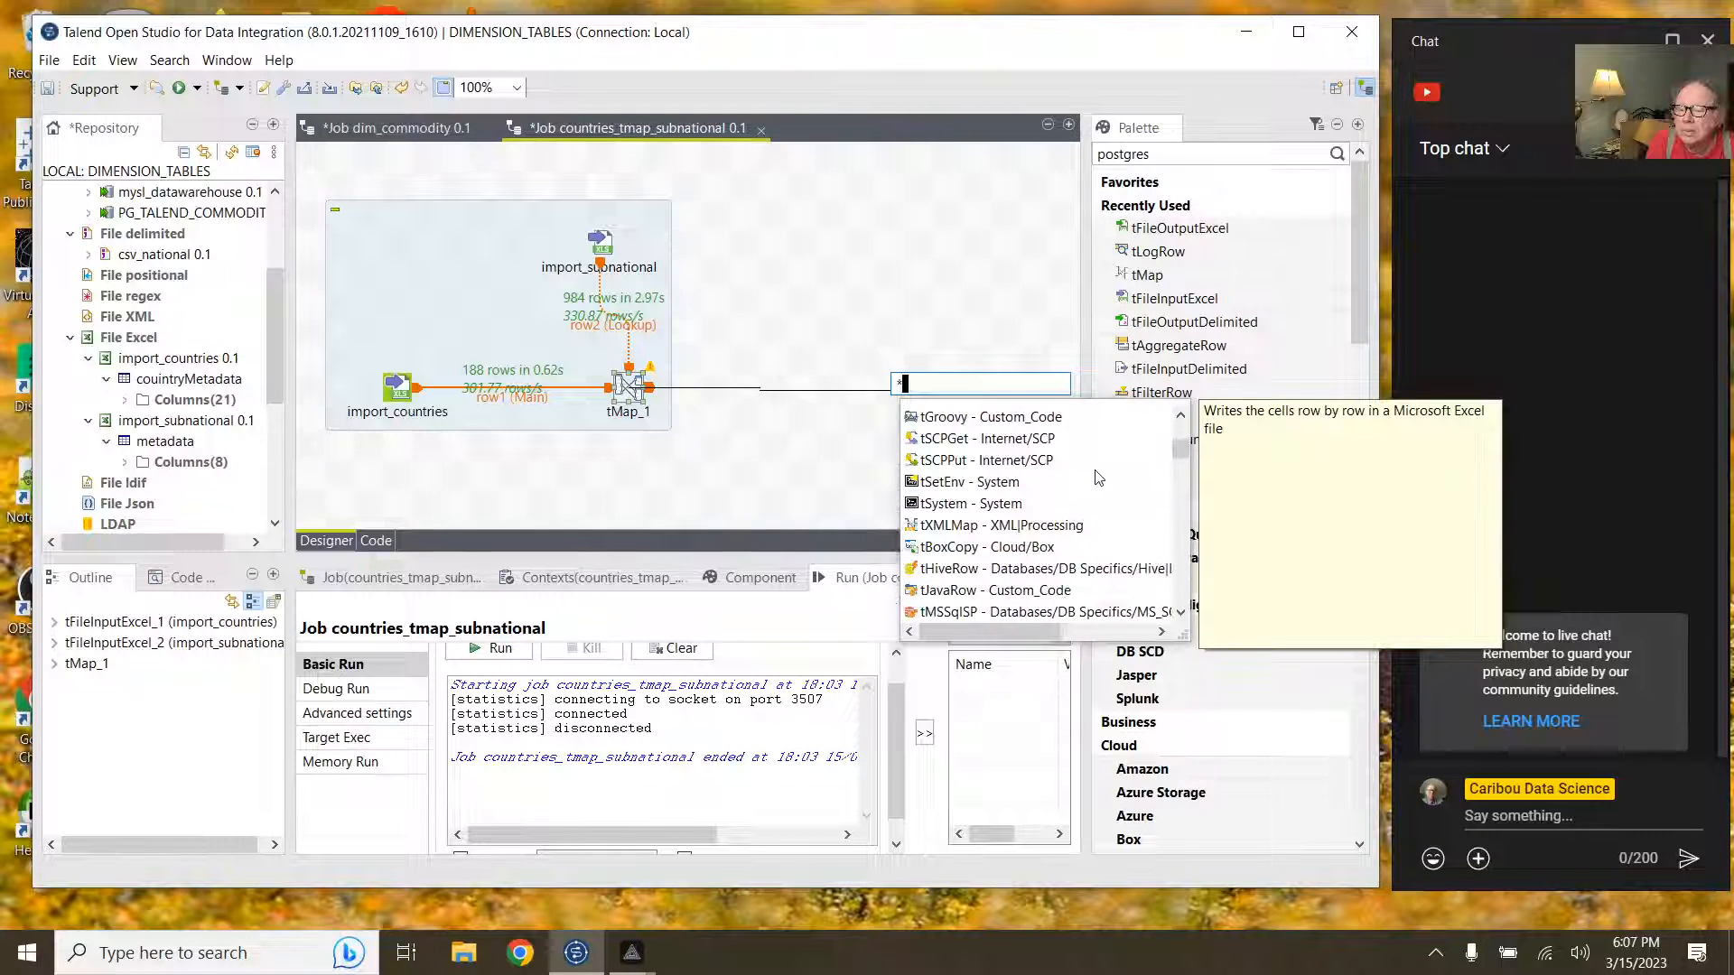
scroll(1098, 478, "down", 9)
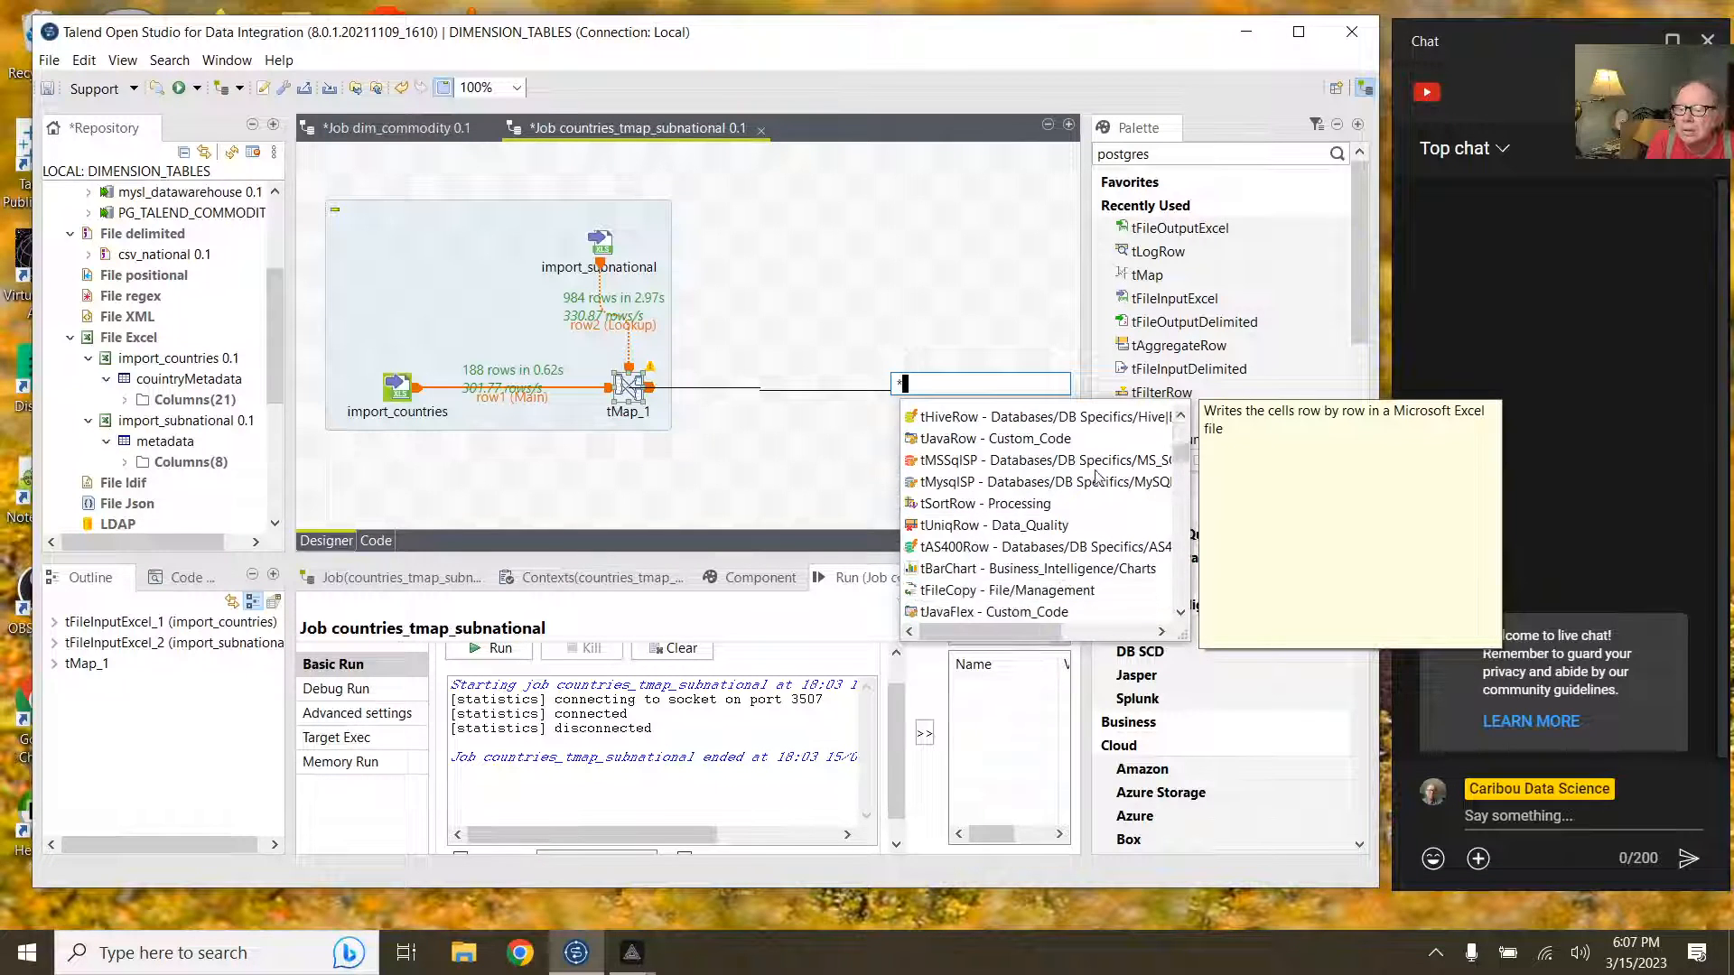
scroll(1098, 477, "down", 9)
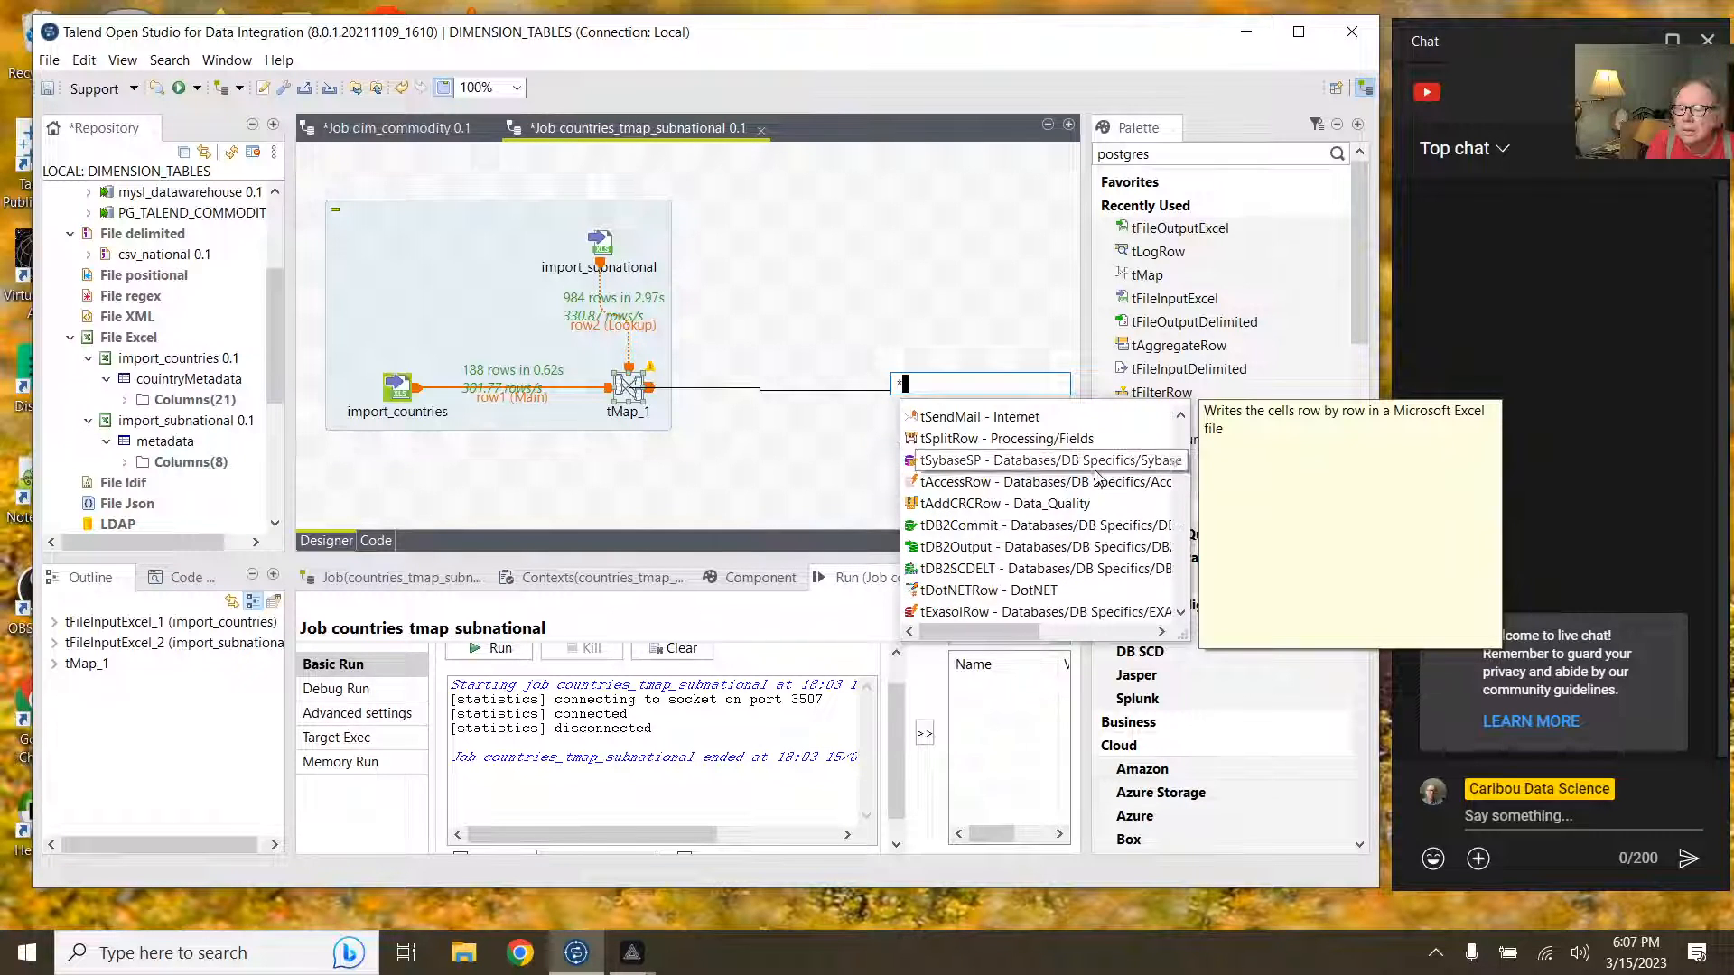
scroll(1098, 478, "down", 2)
scroll(1098, 478, "down", 18)
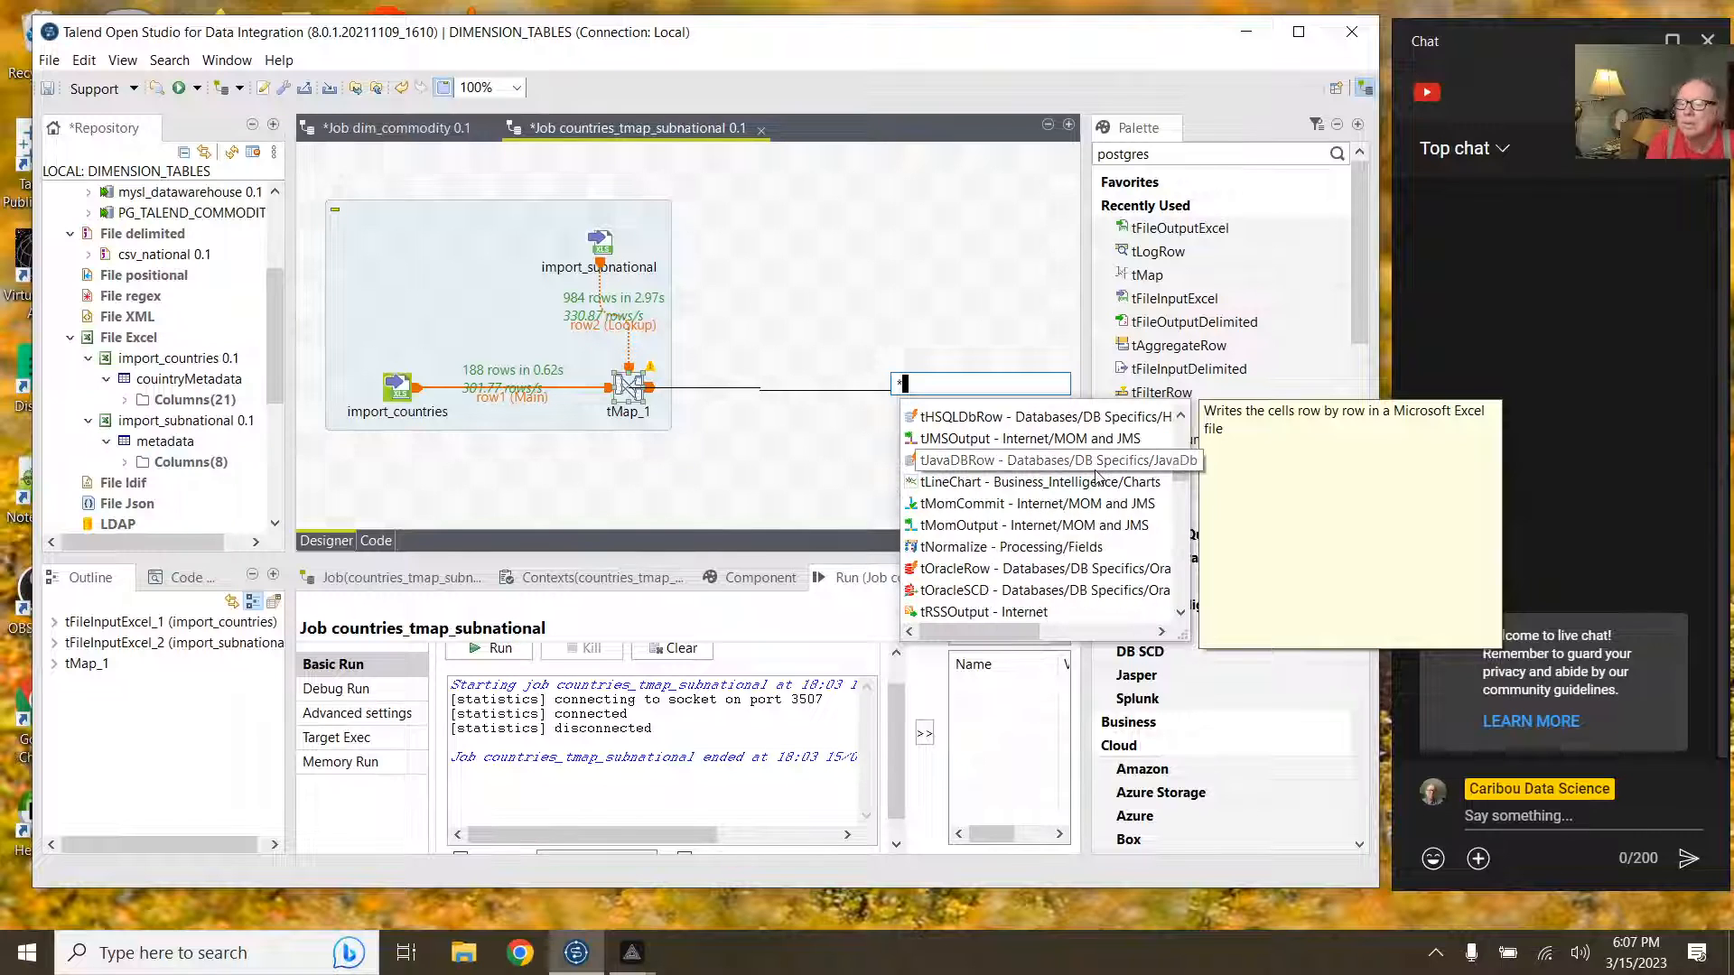
type("oi")
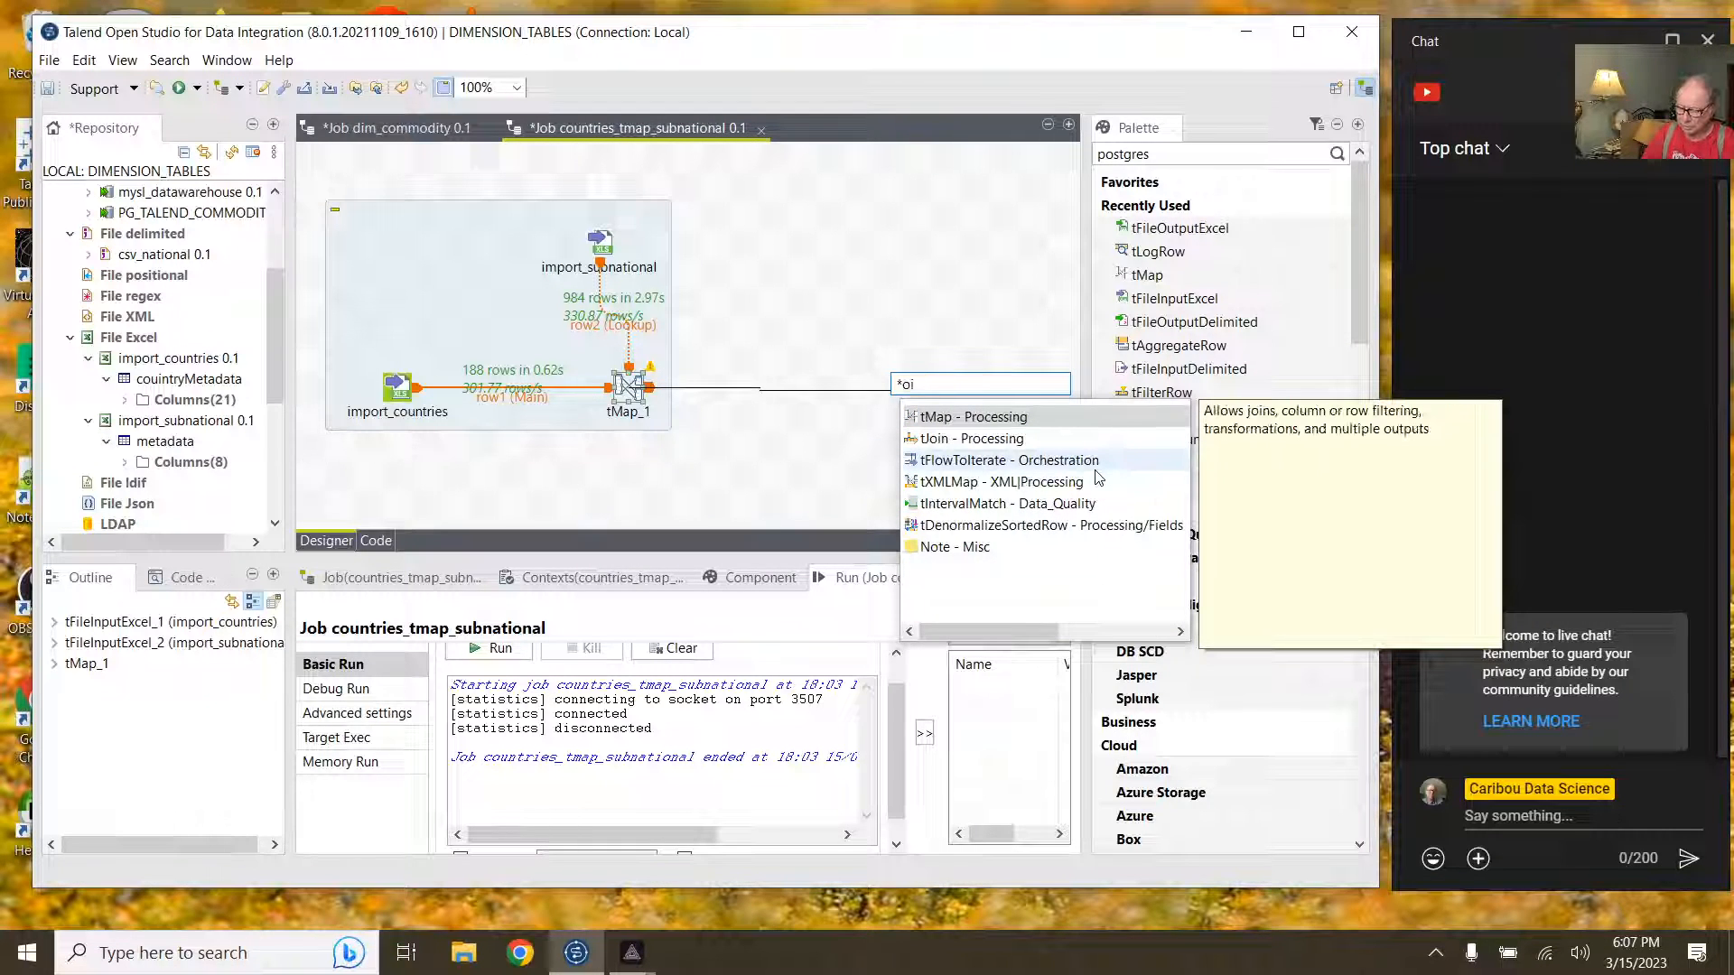
key("BackSpace")
key("BackSpace")
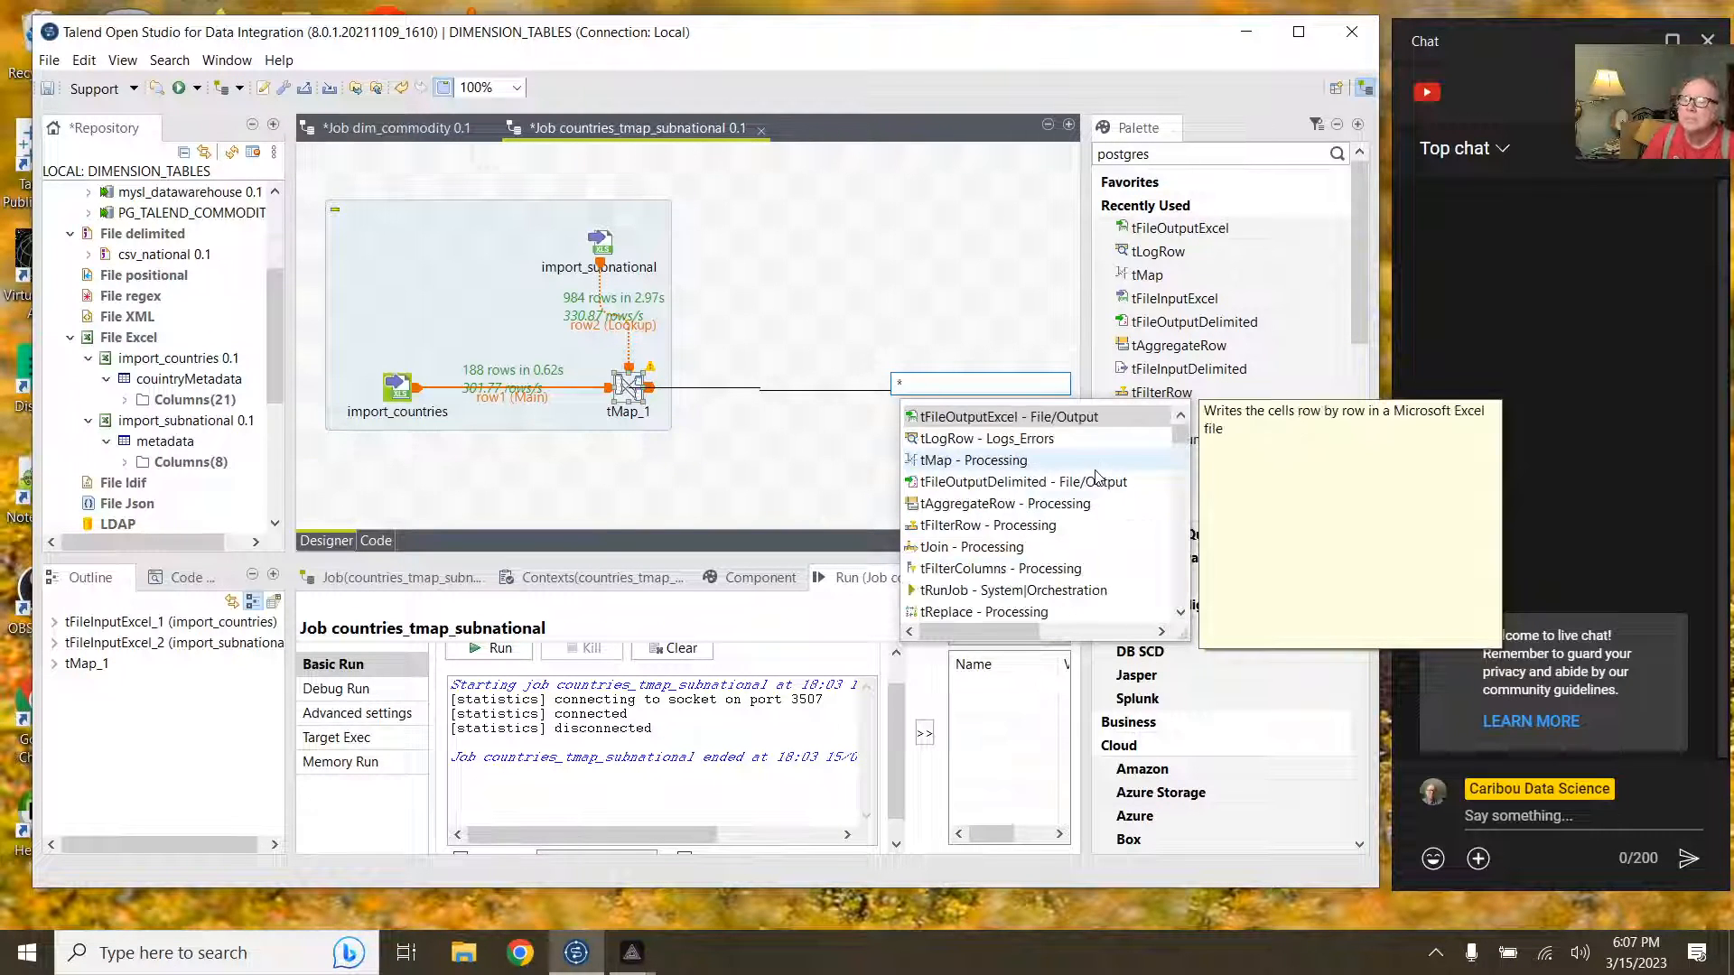
type("poa")
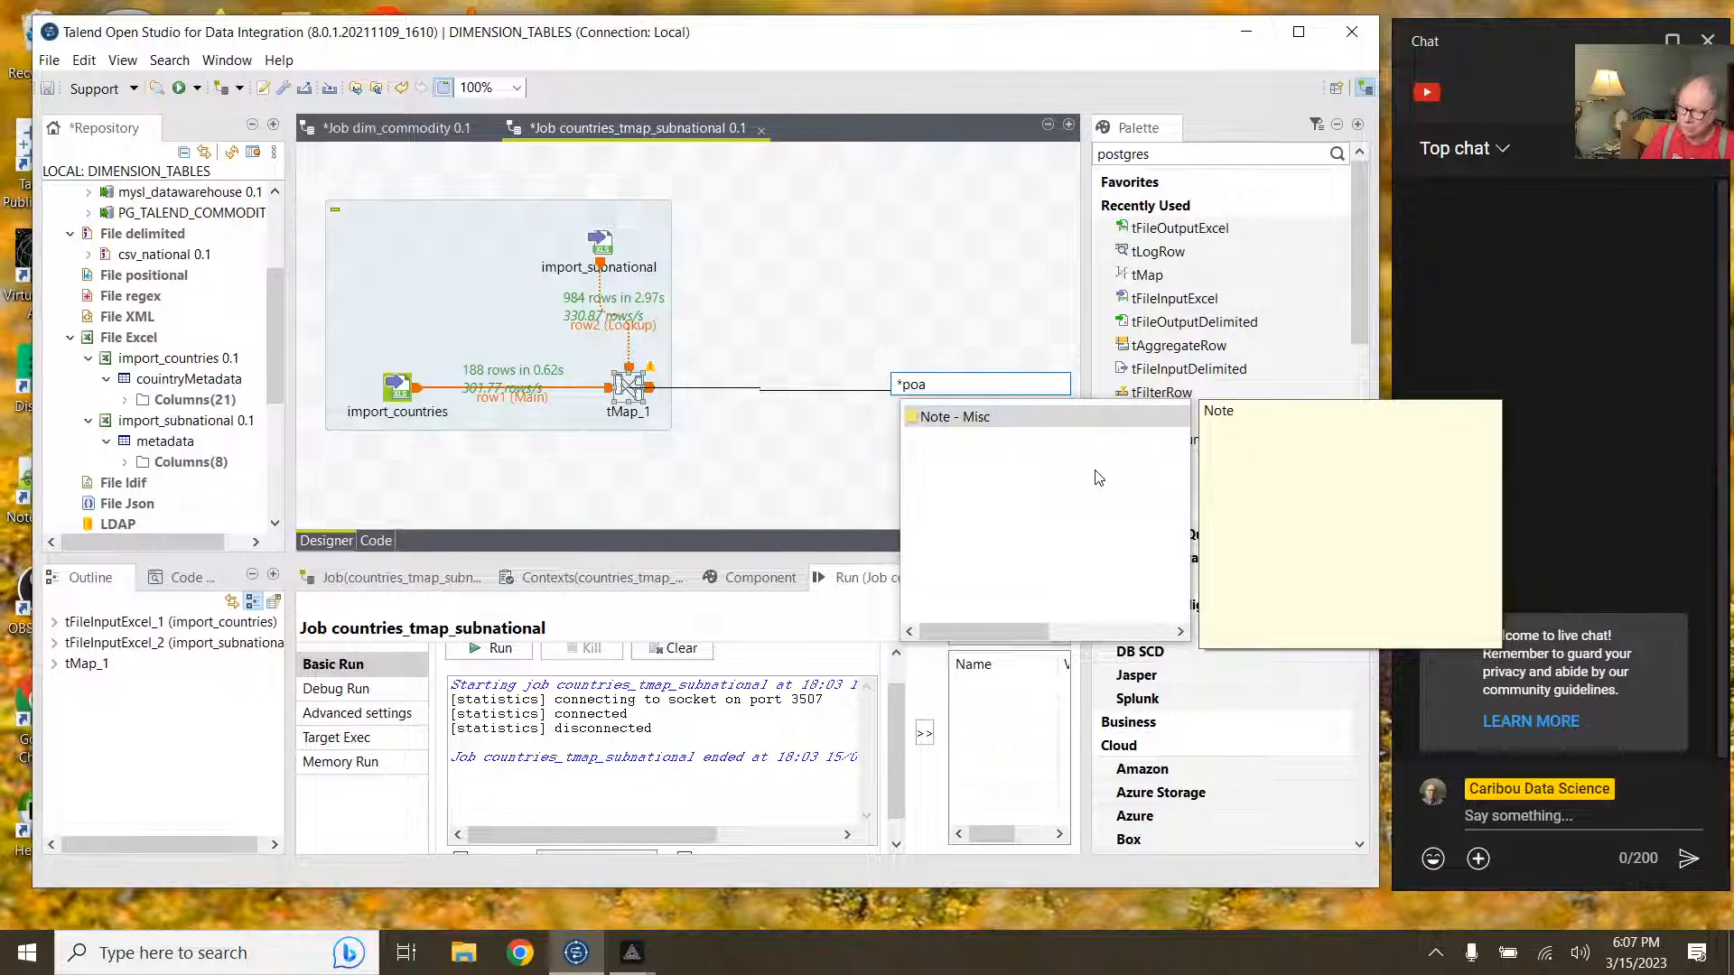
key("BackSpace")
type("st")
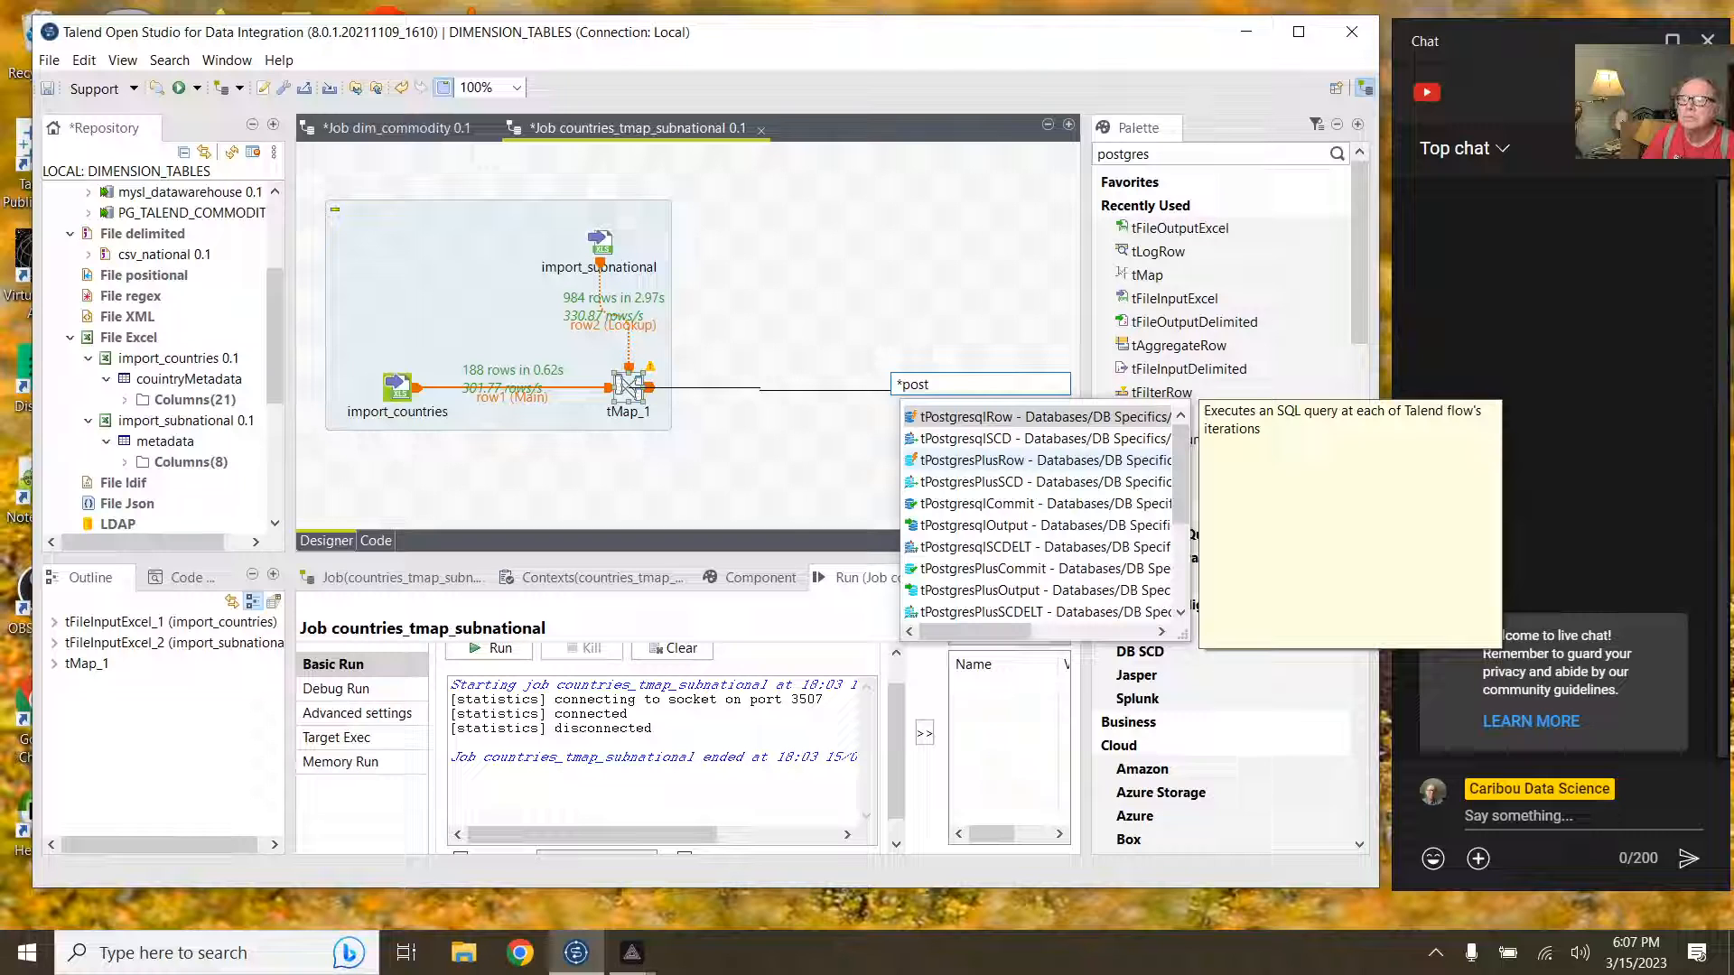
type("re")
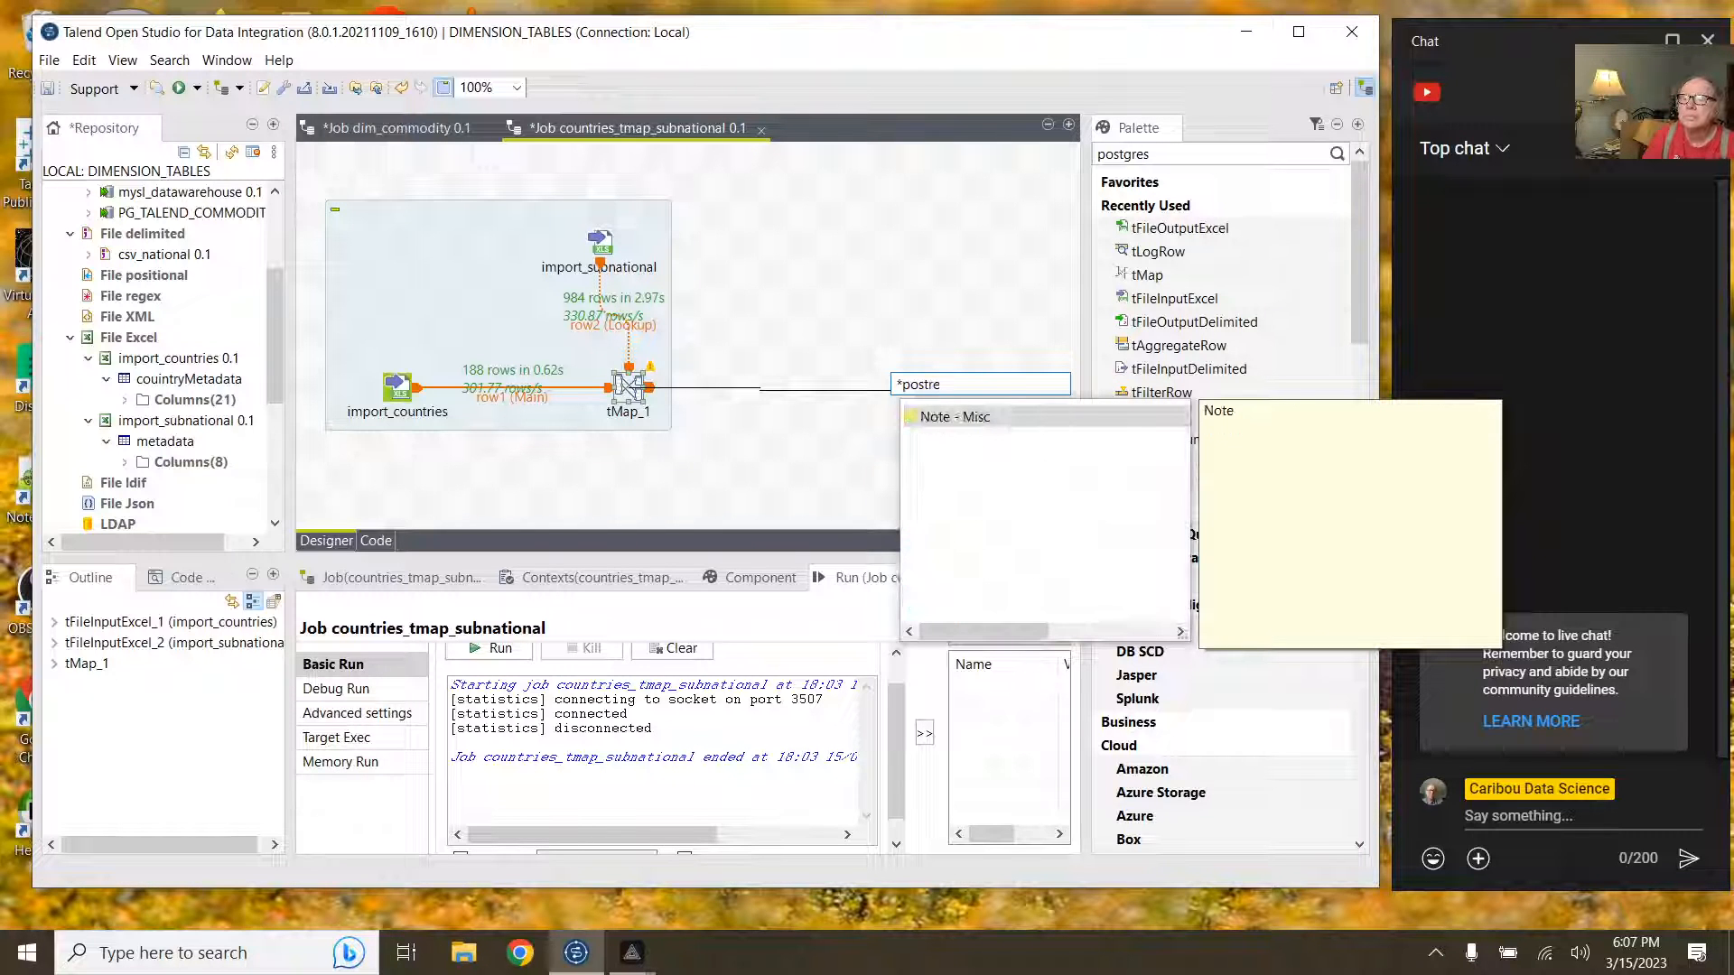
key("BackSpace")
key("BackSpace")
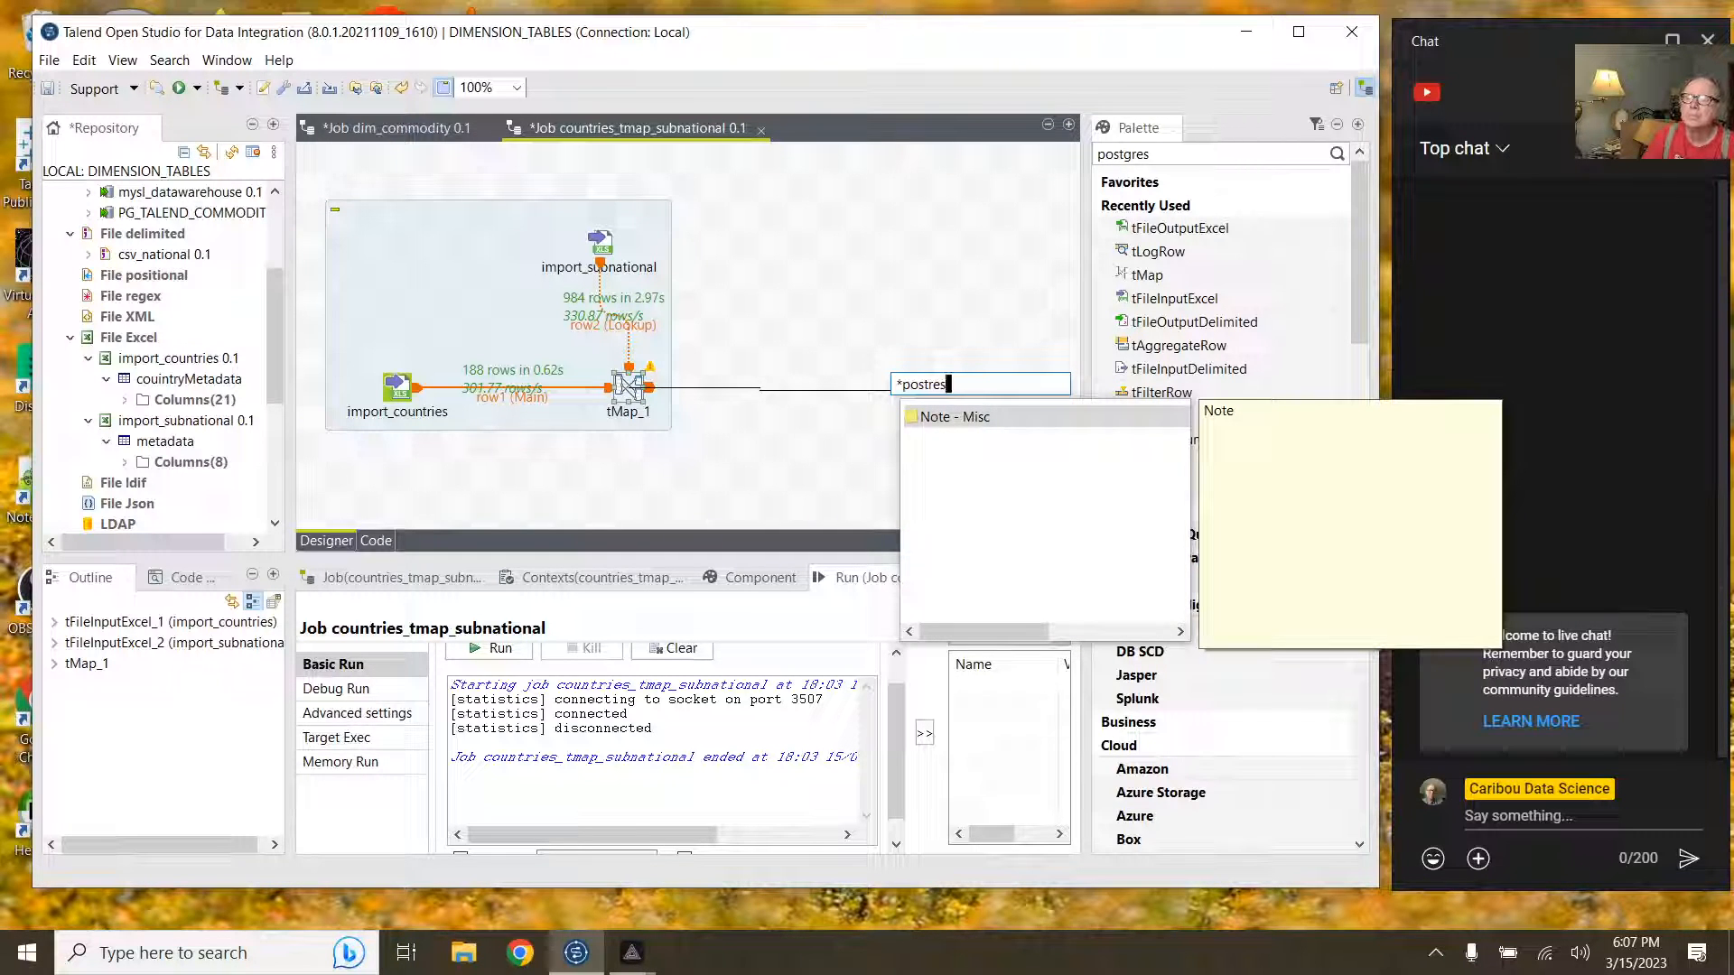
type("e")
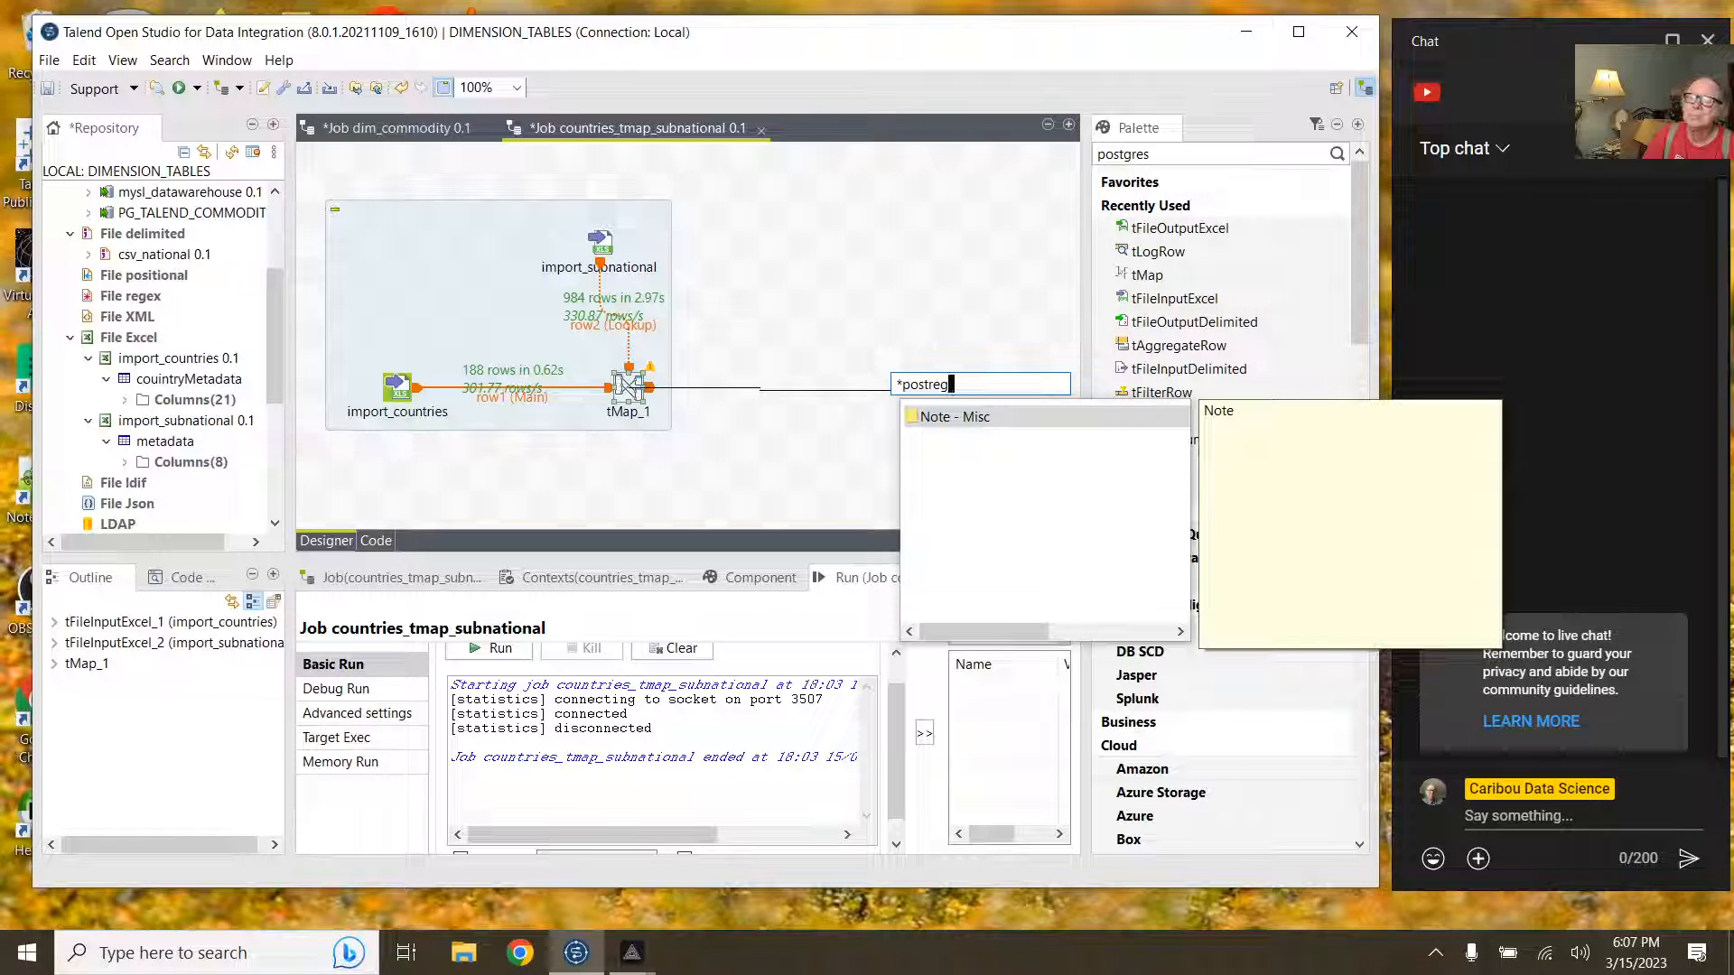
key("BackSpace")
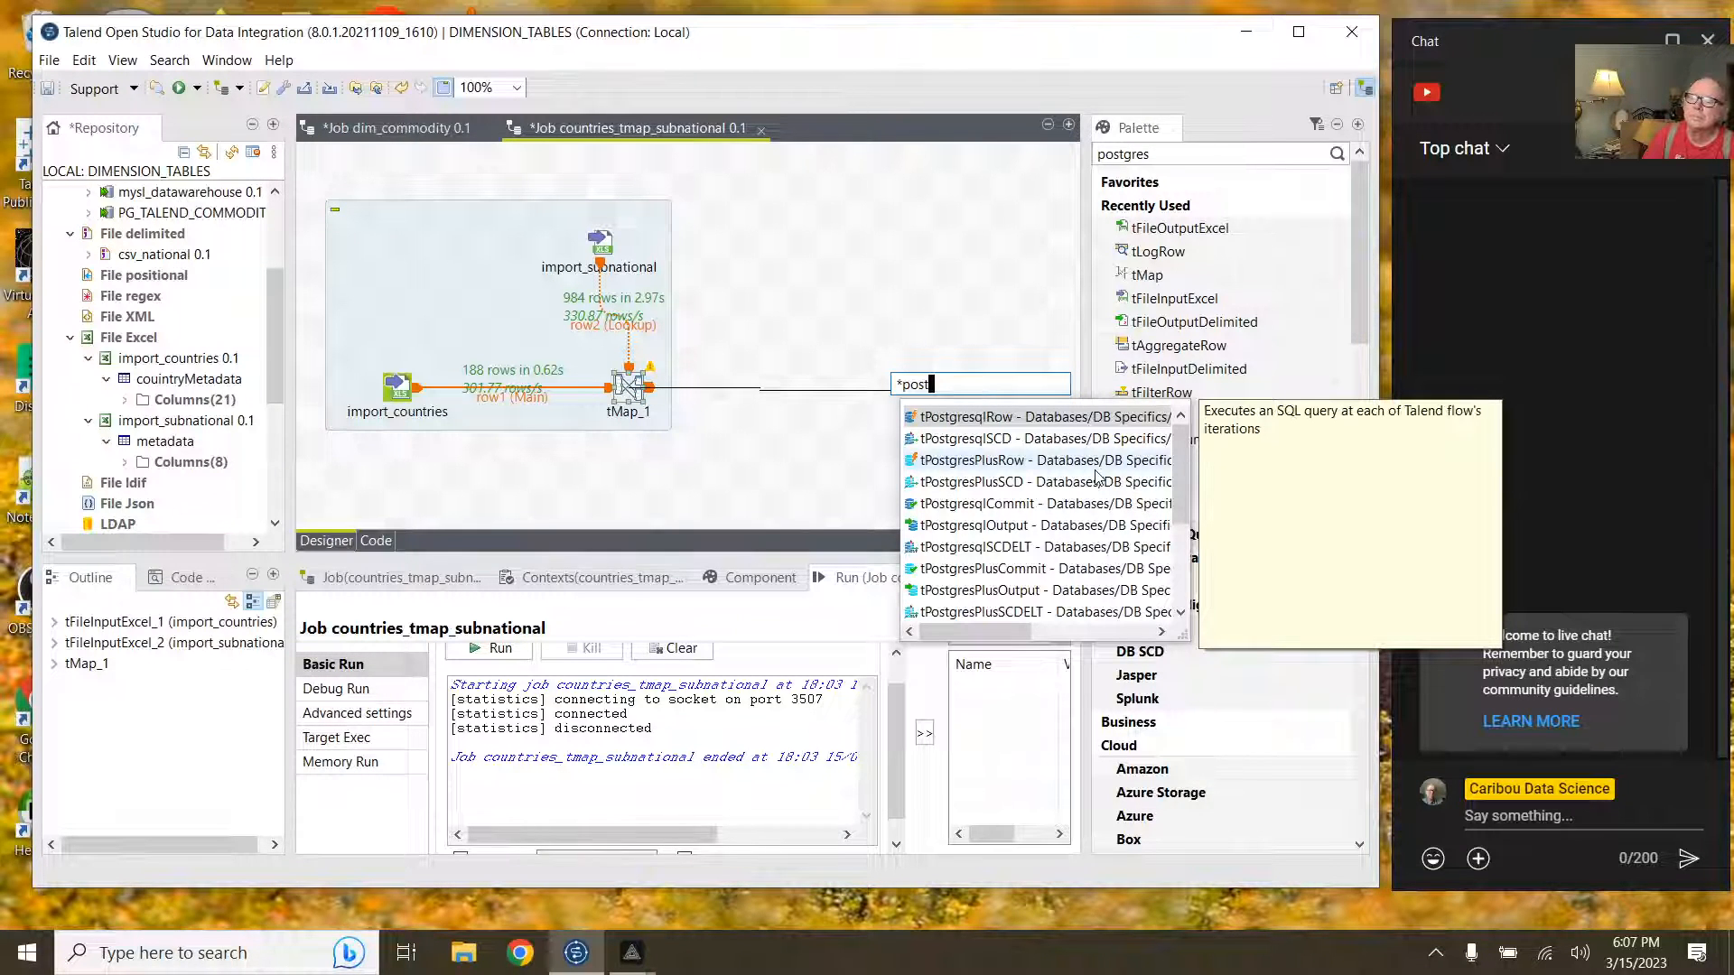
type("greSQL")
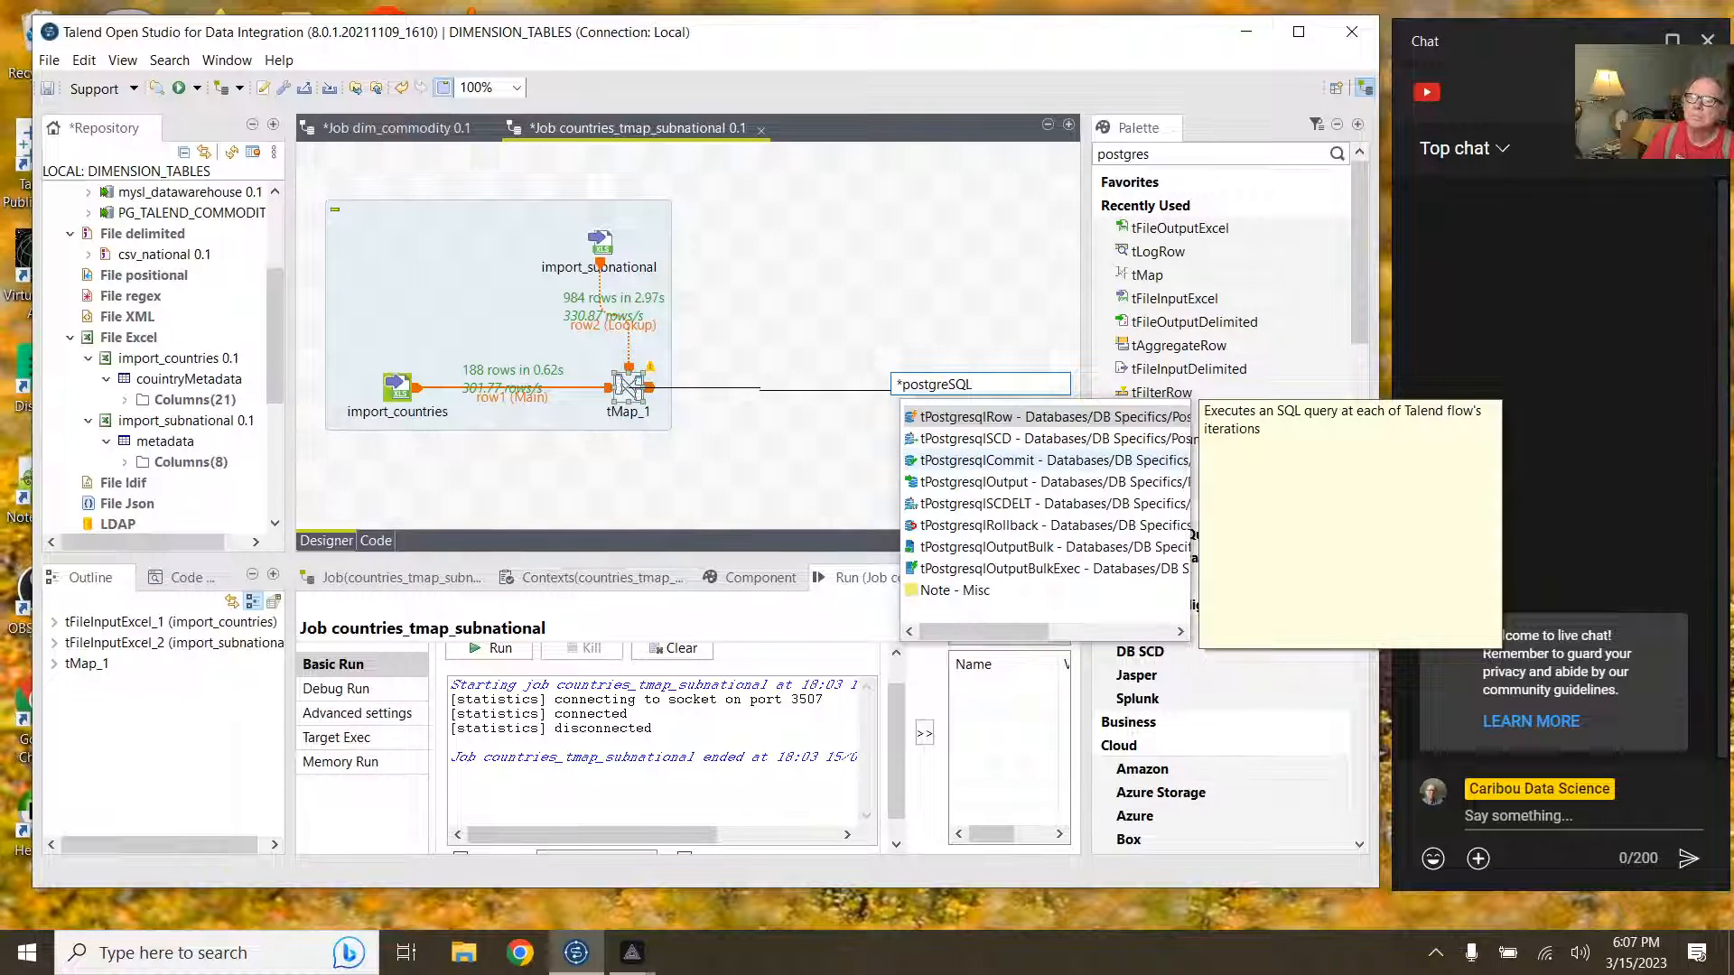
left_click(1059, 420)
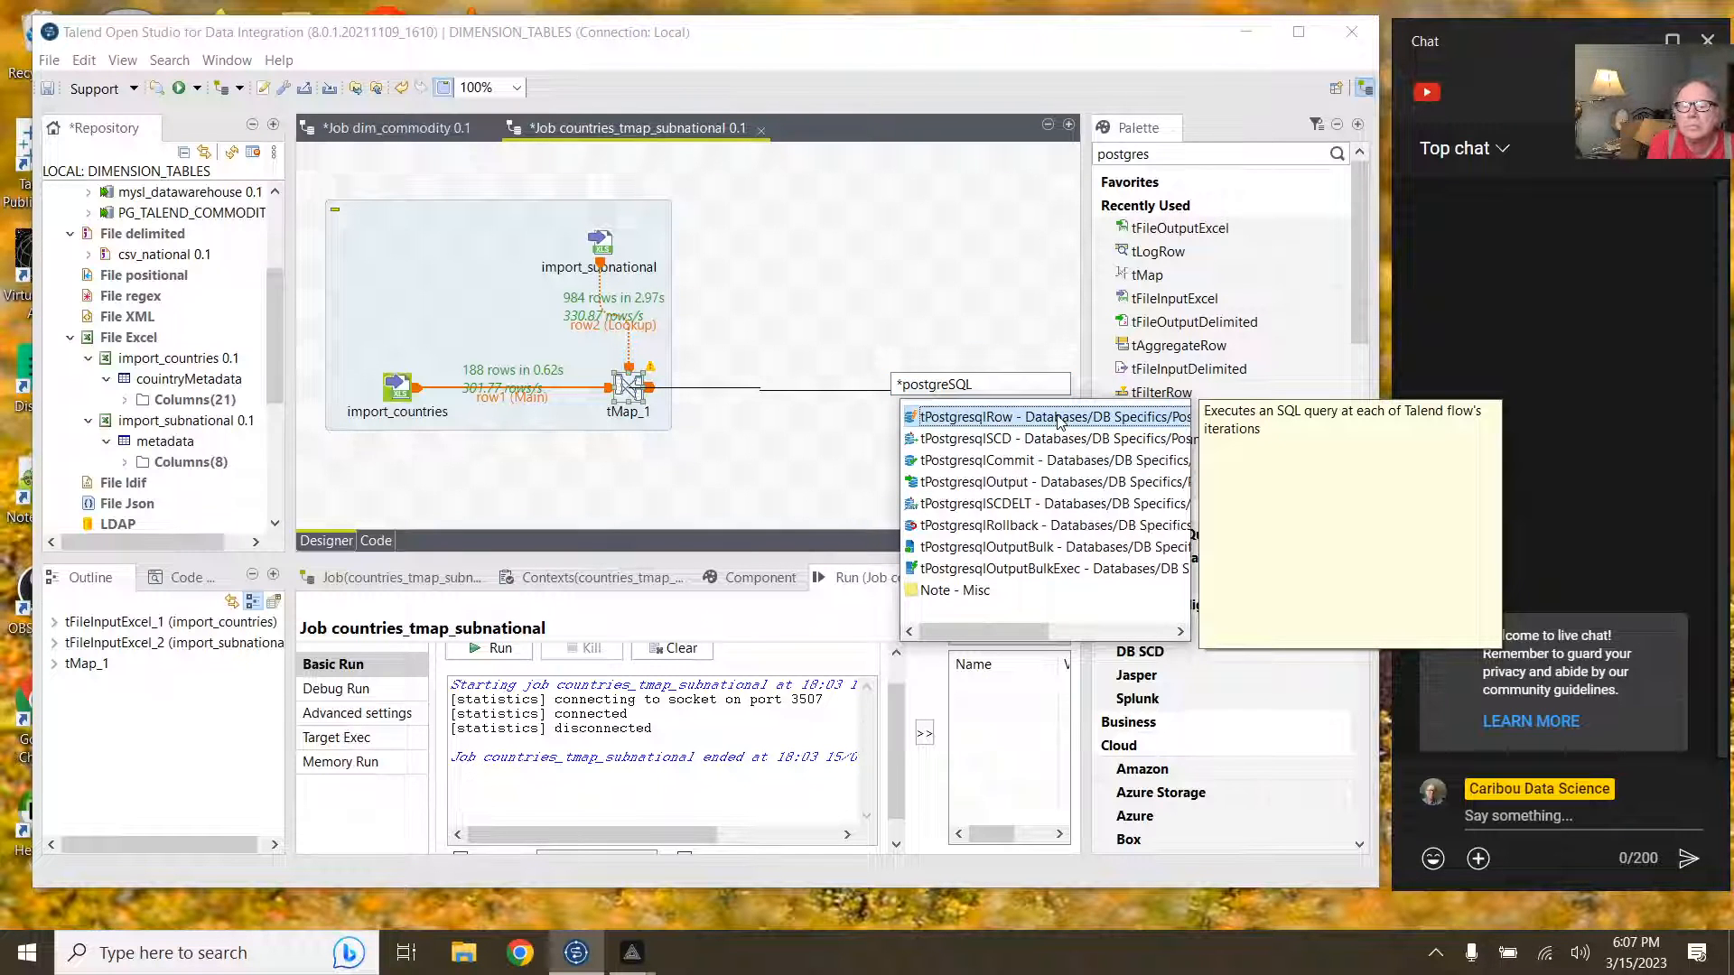
left_click(1017, 483)
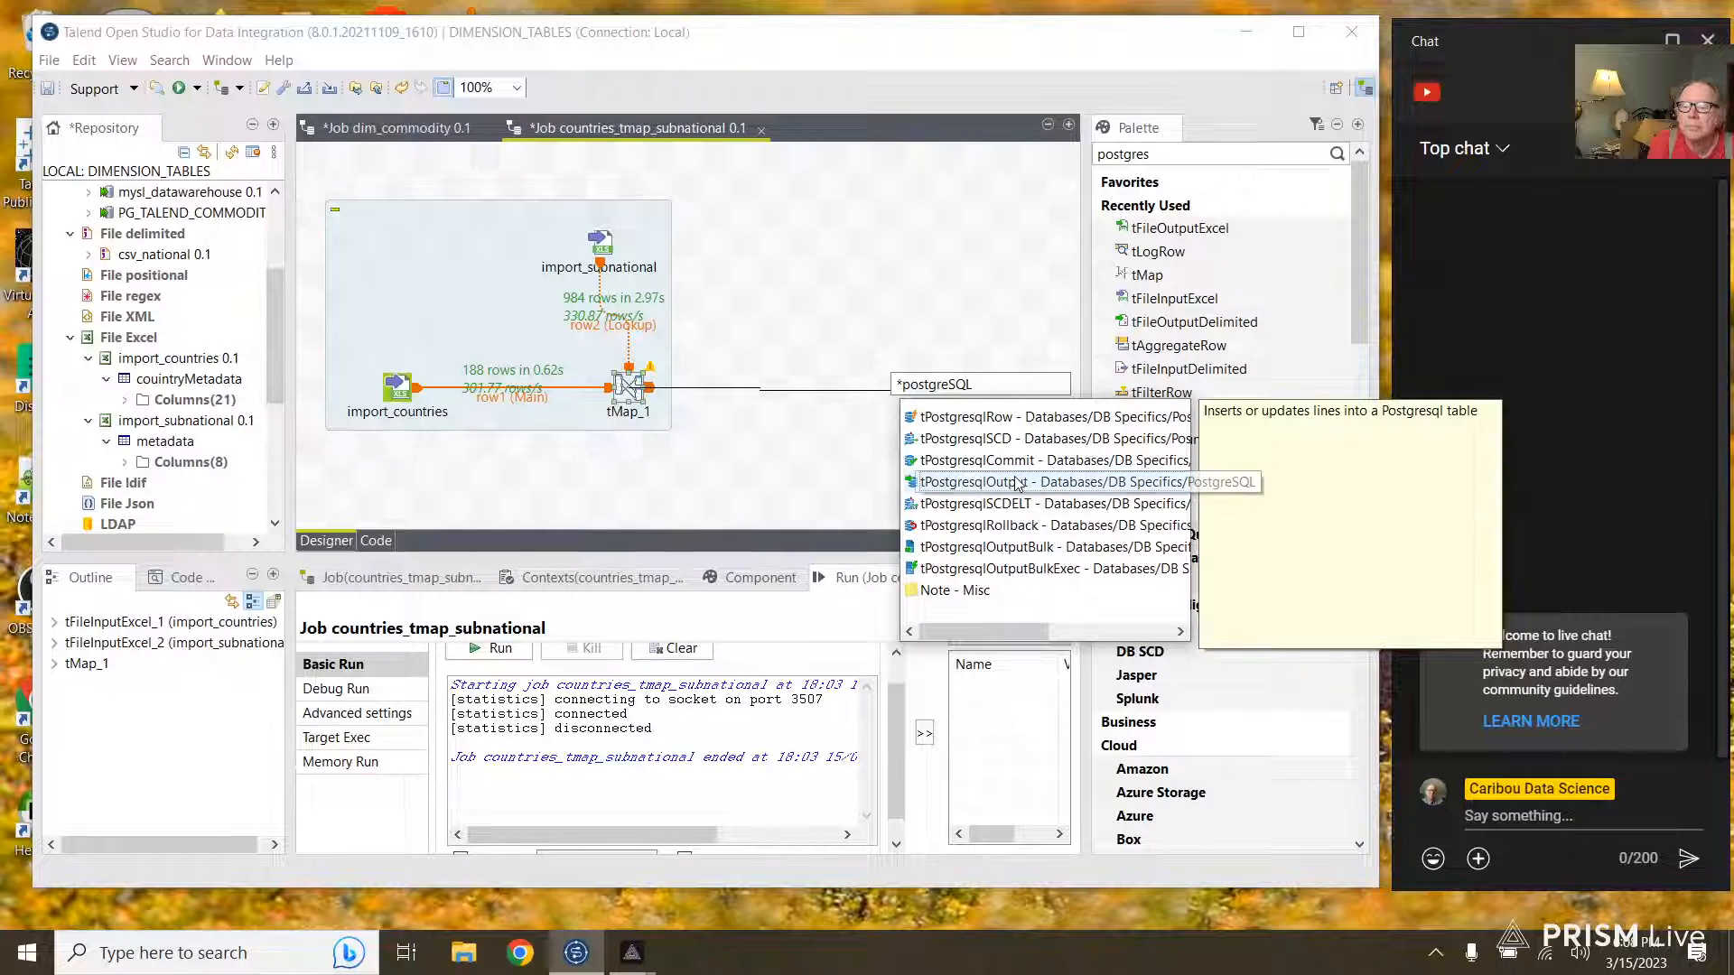
double_click(1018, 483)
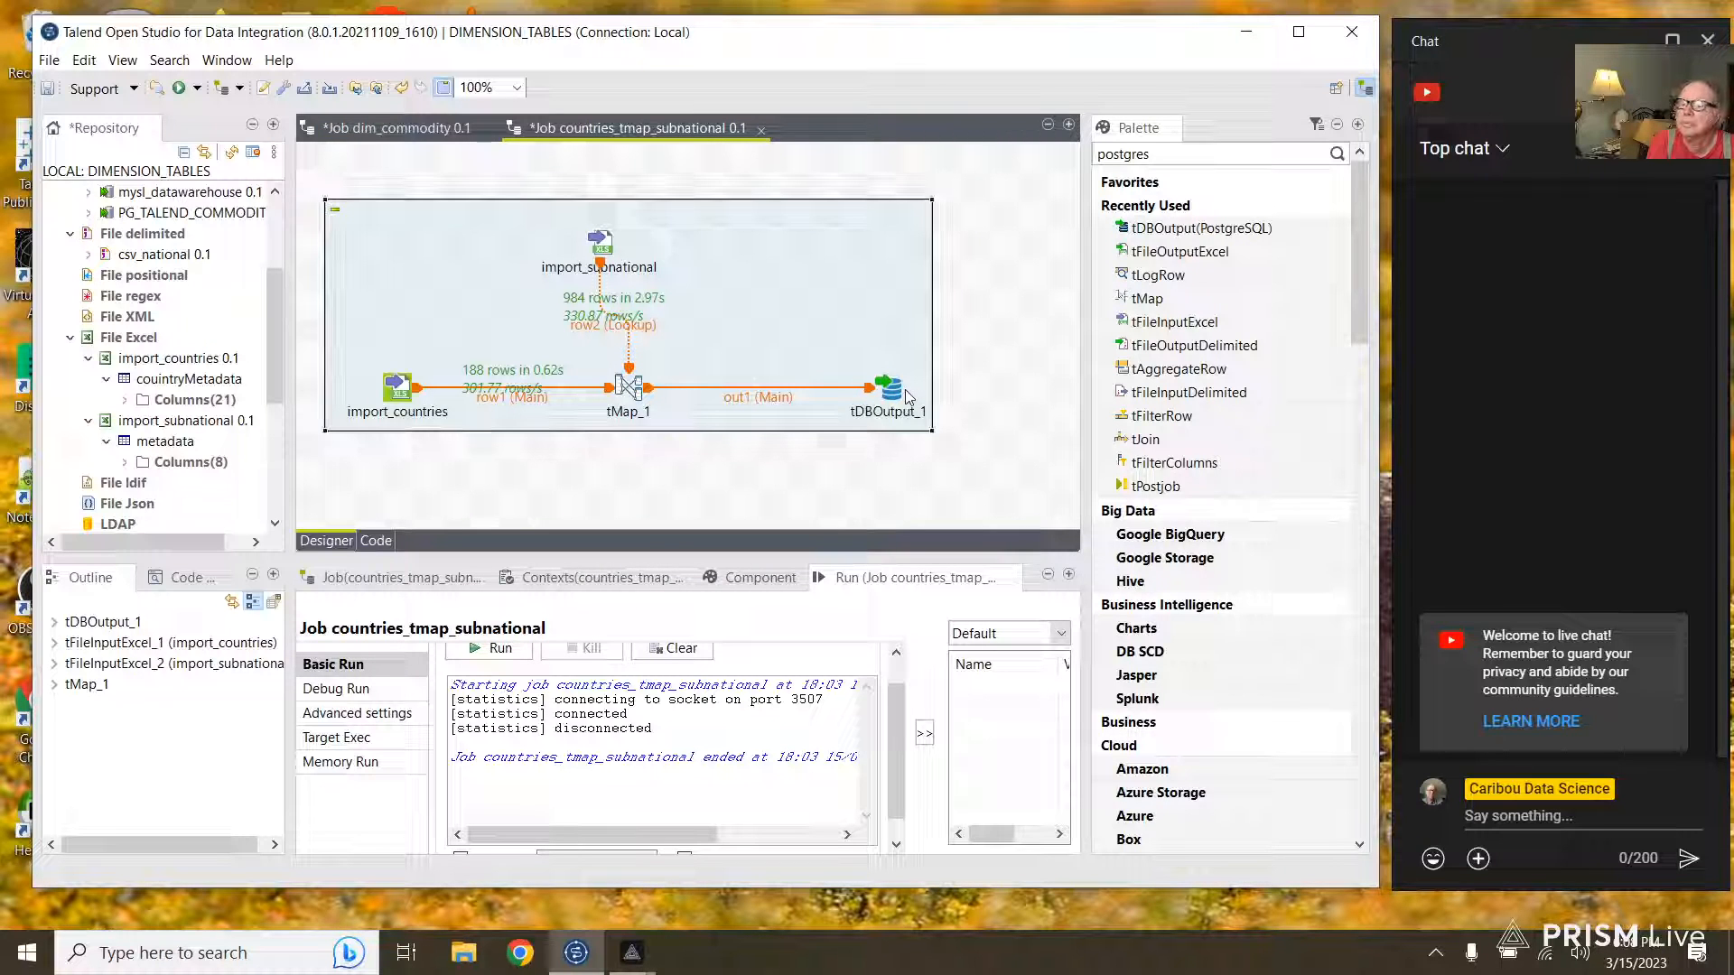
Step: In tDBOutput_1 settings, set host to localhost and database to sa_c02
left_click(892, 394)
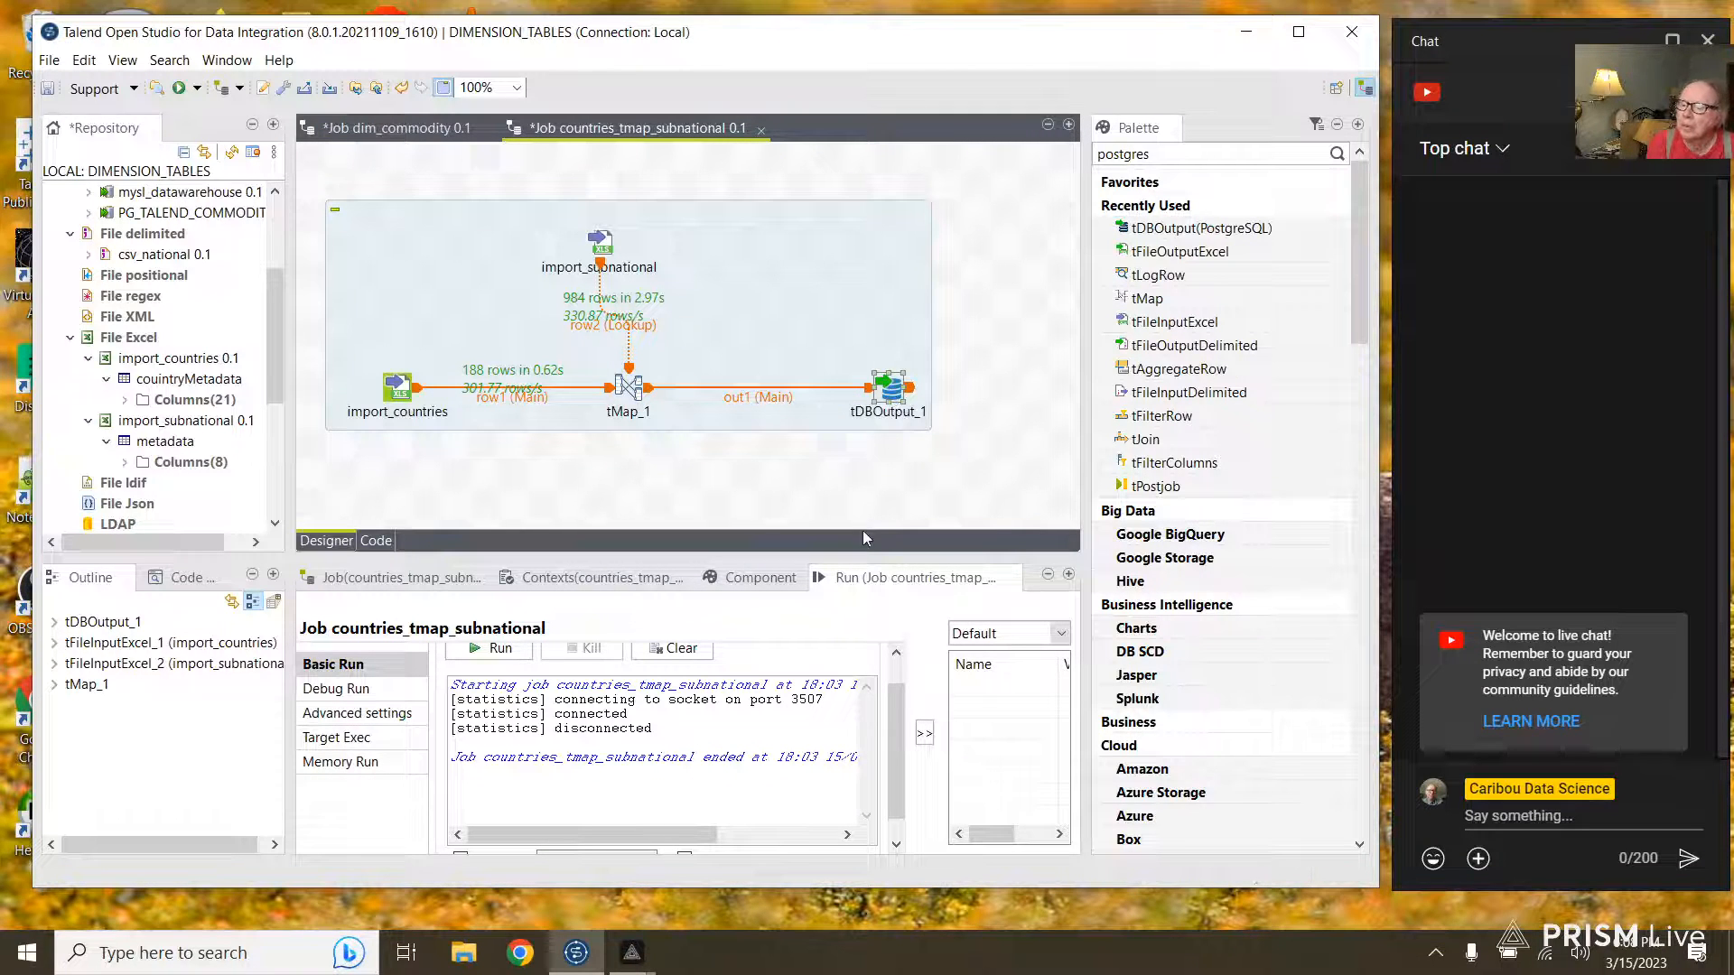
left_click(684, 649)
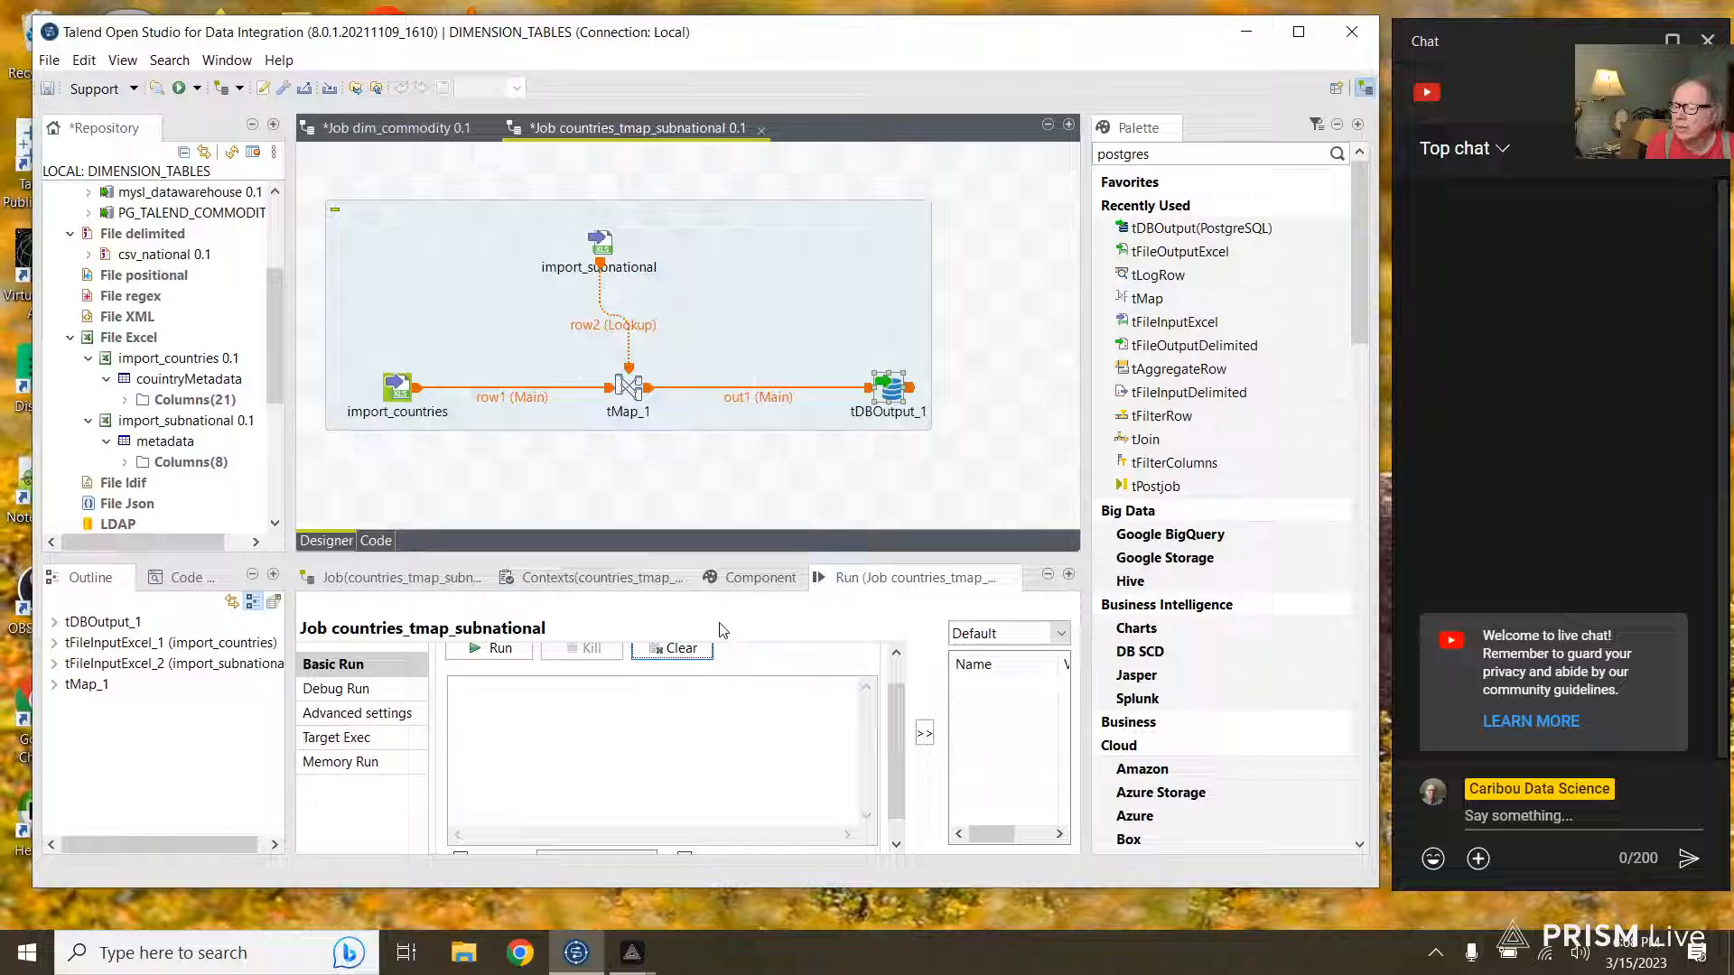
left_click(763, 583)
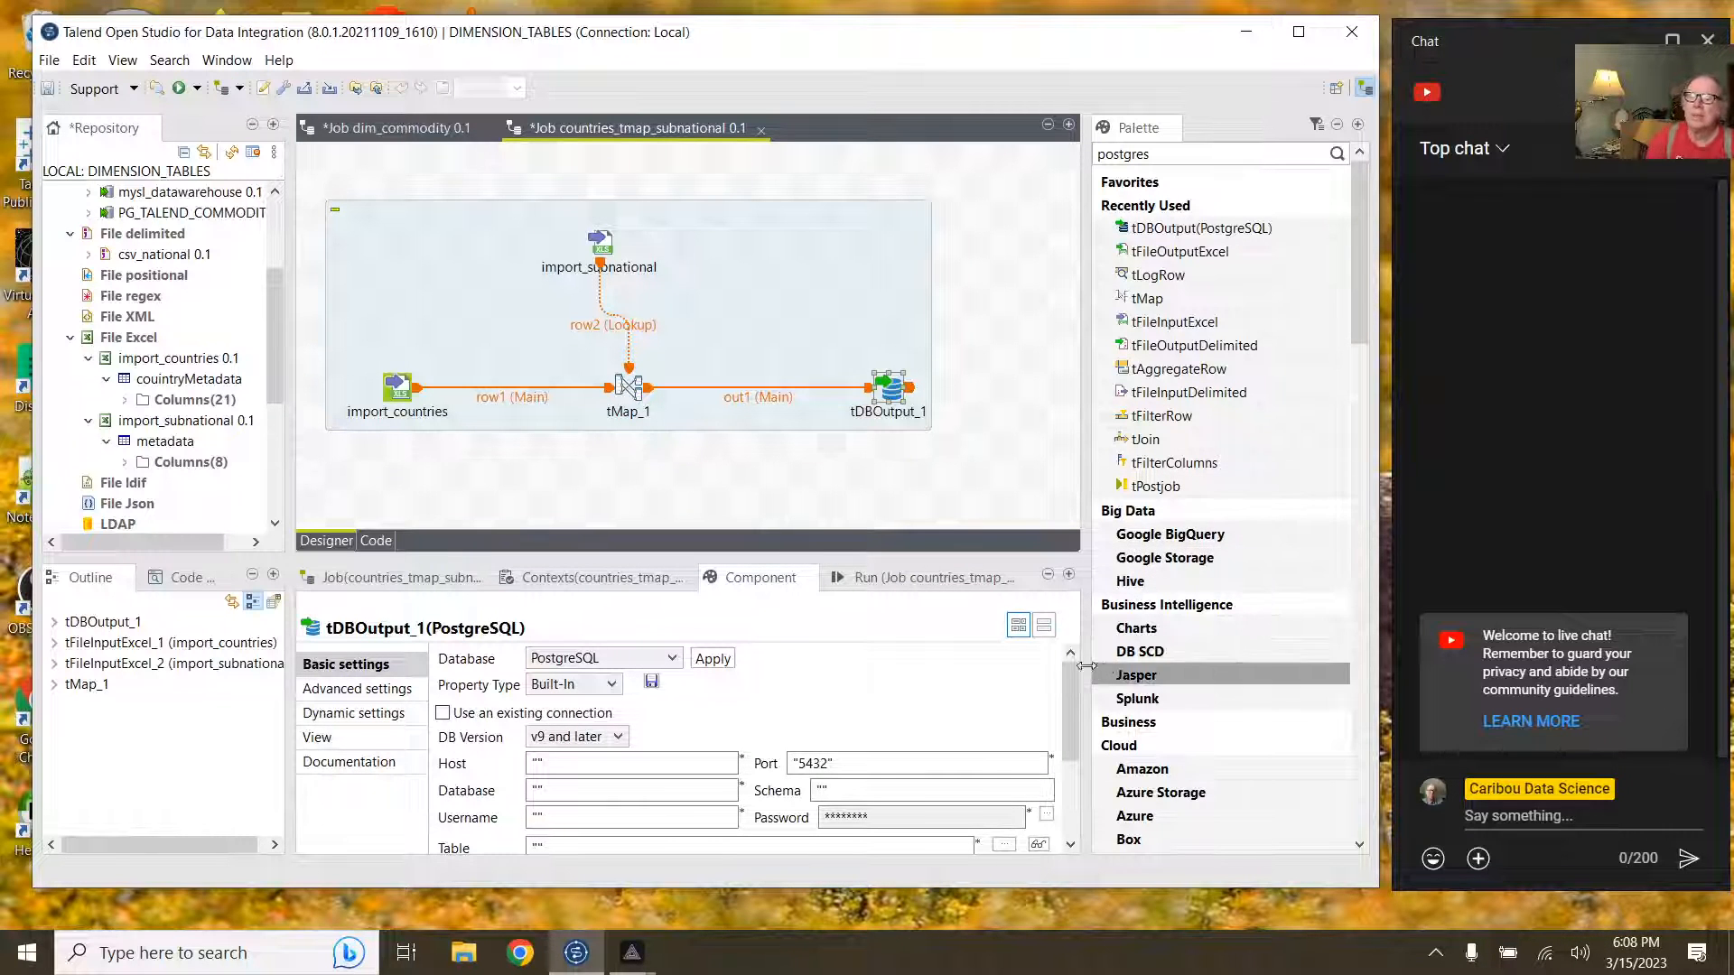
scroll(942, 672, "down", 3)
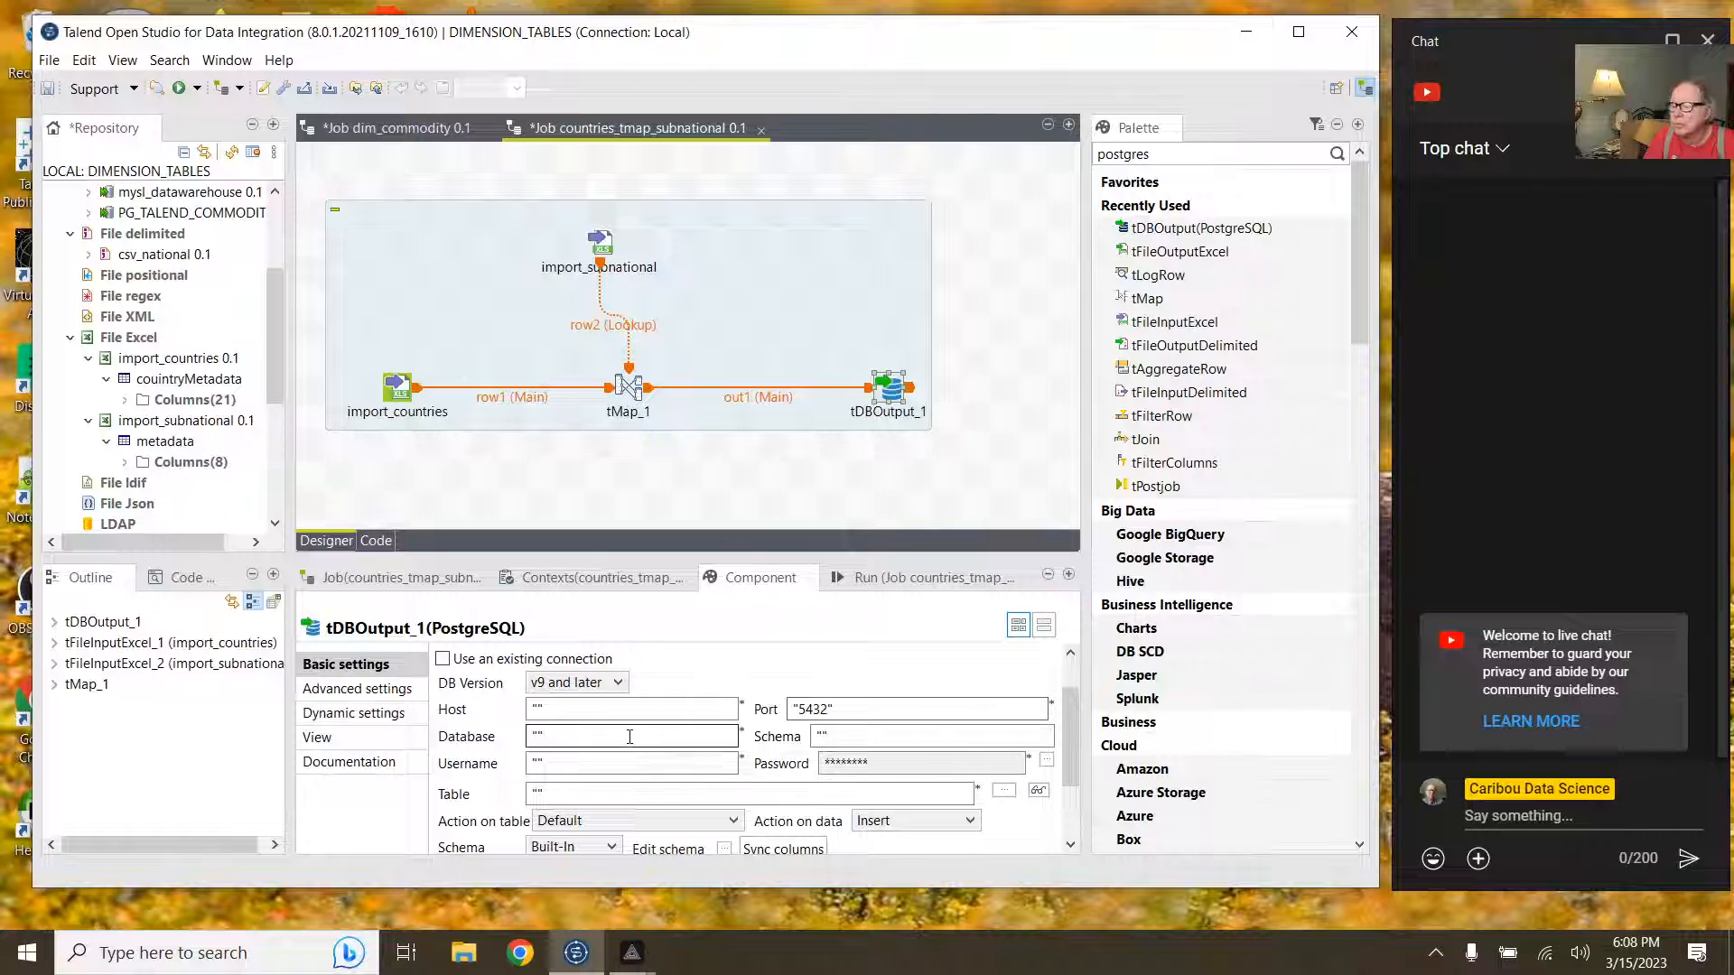
left_click(544, 711)
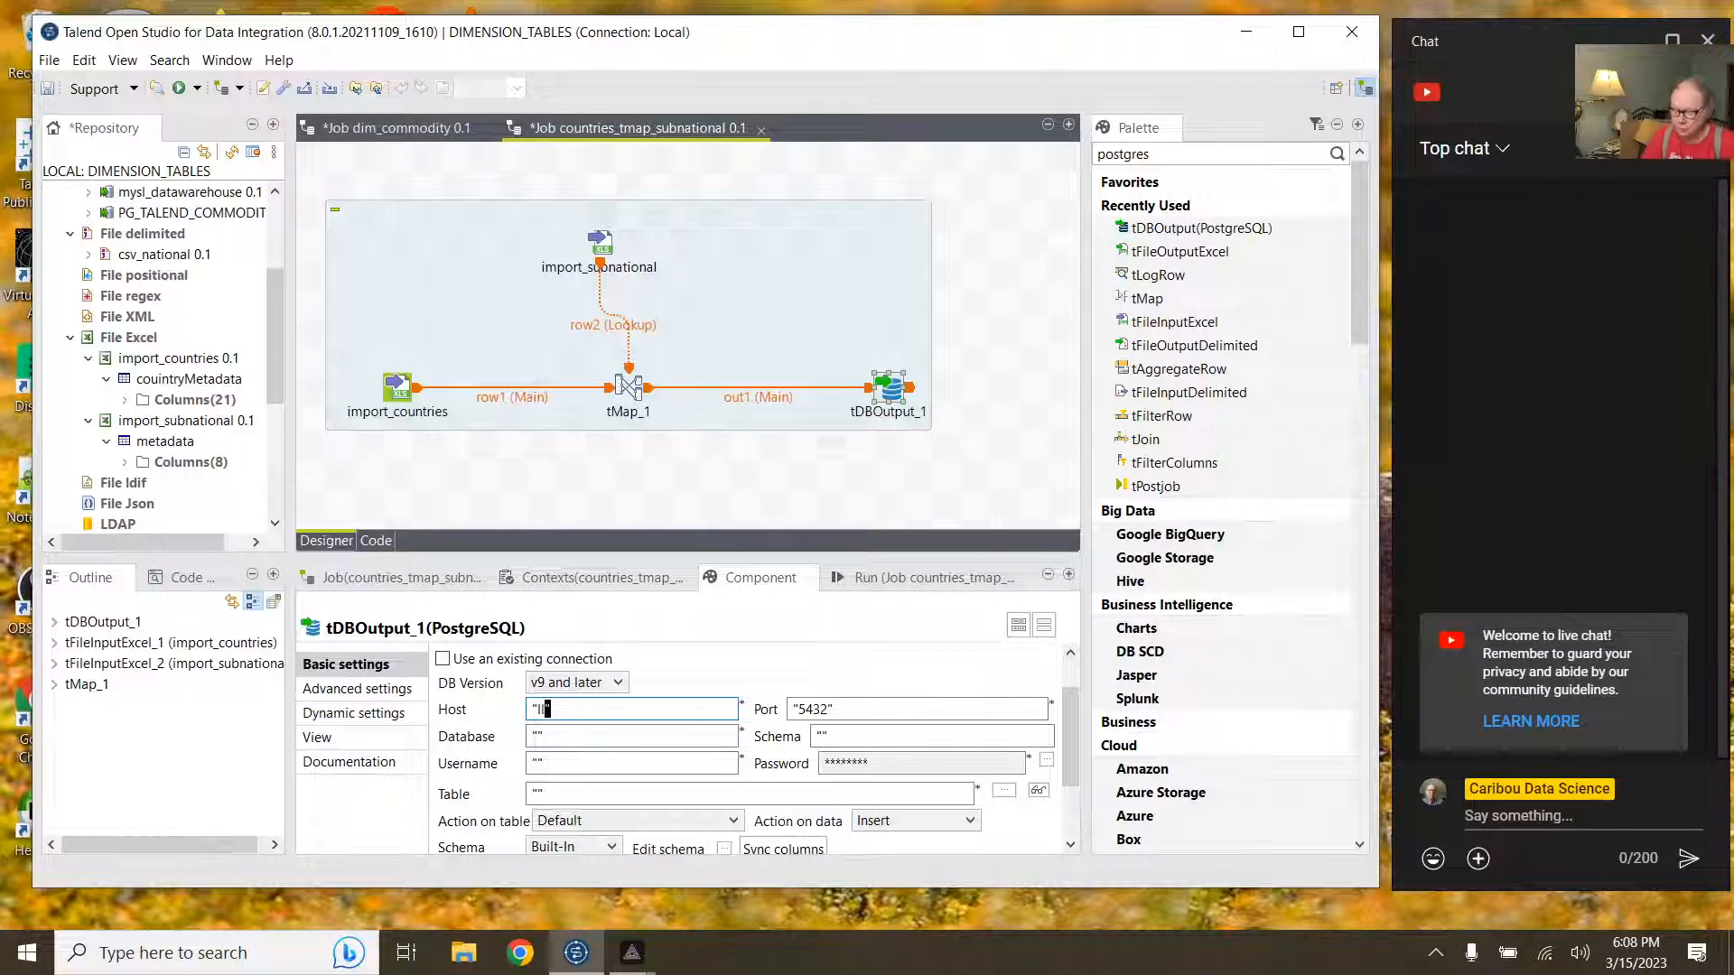
type("local")
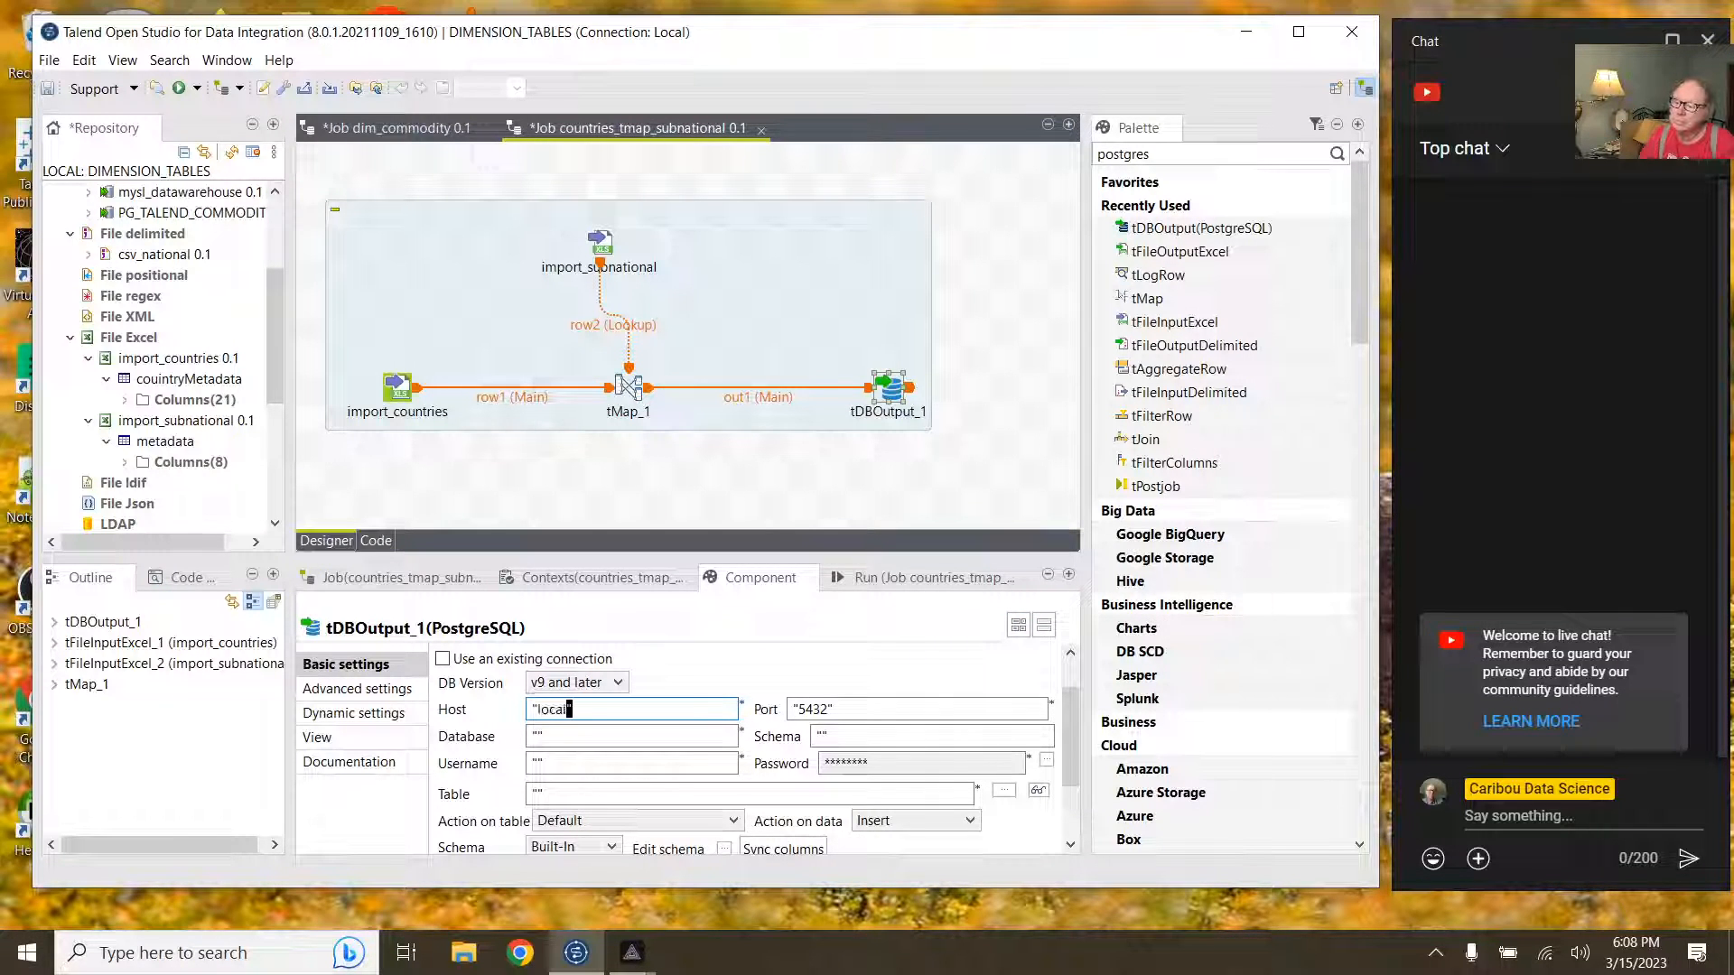
type("host")
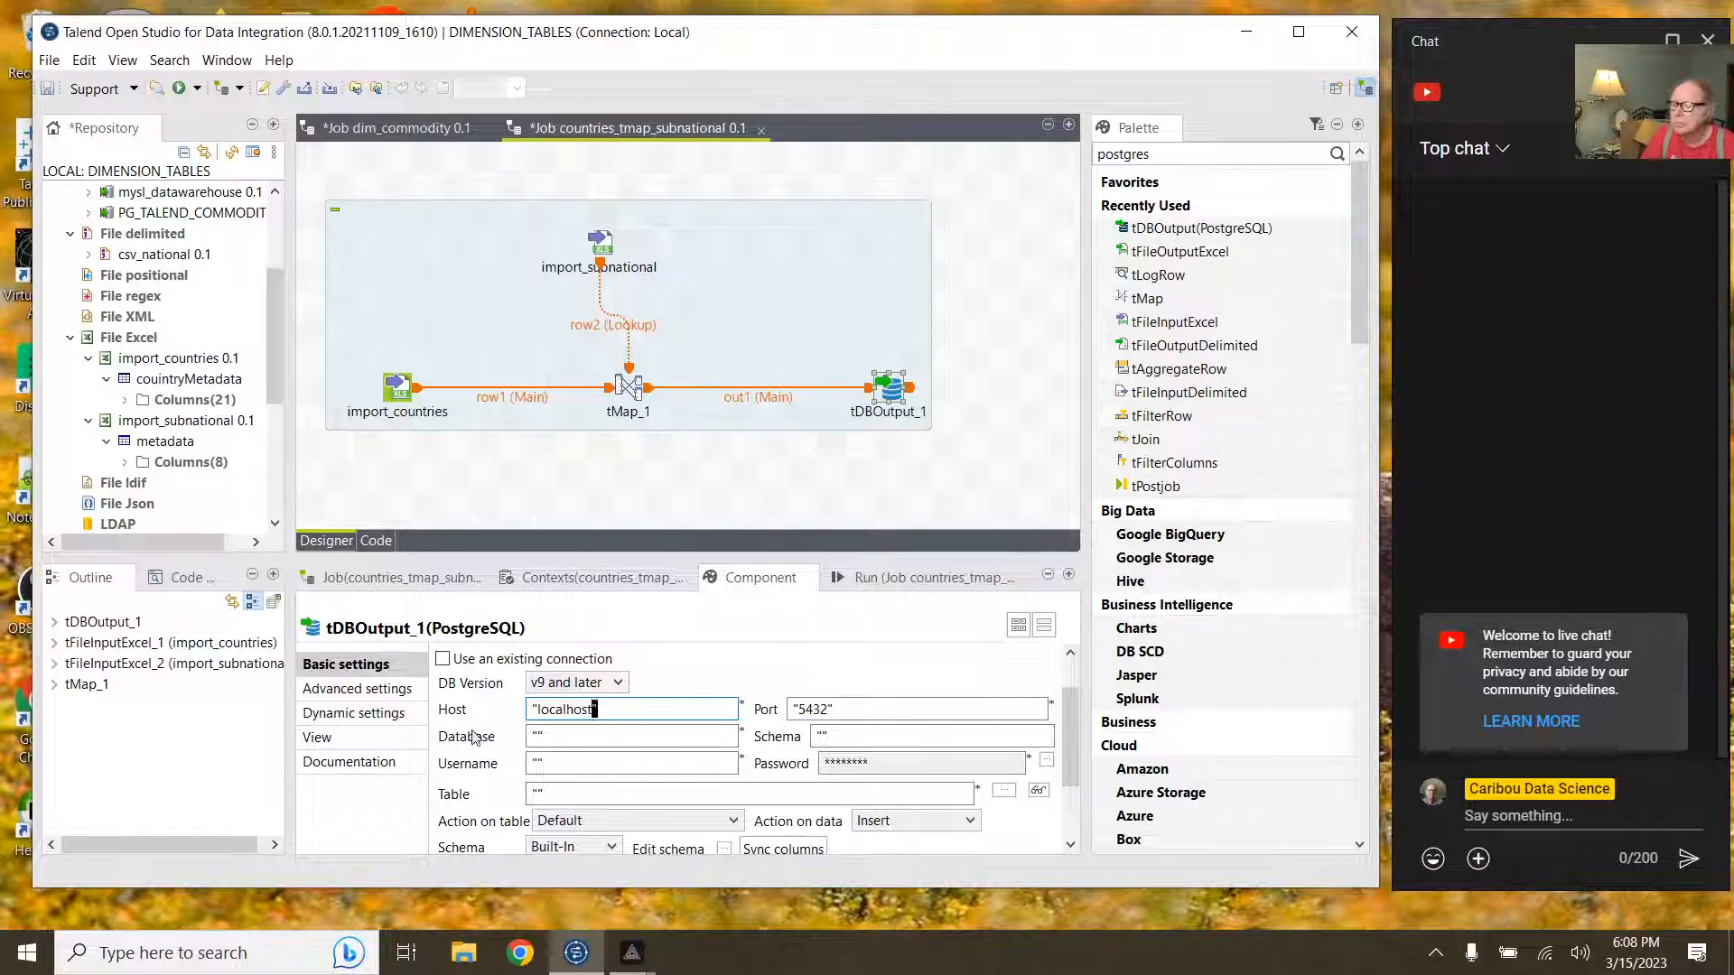
left_click(534, 736)
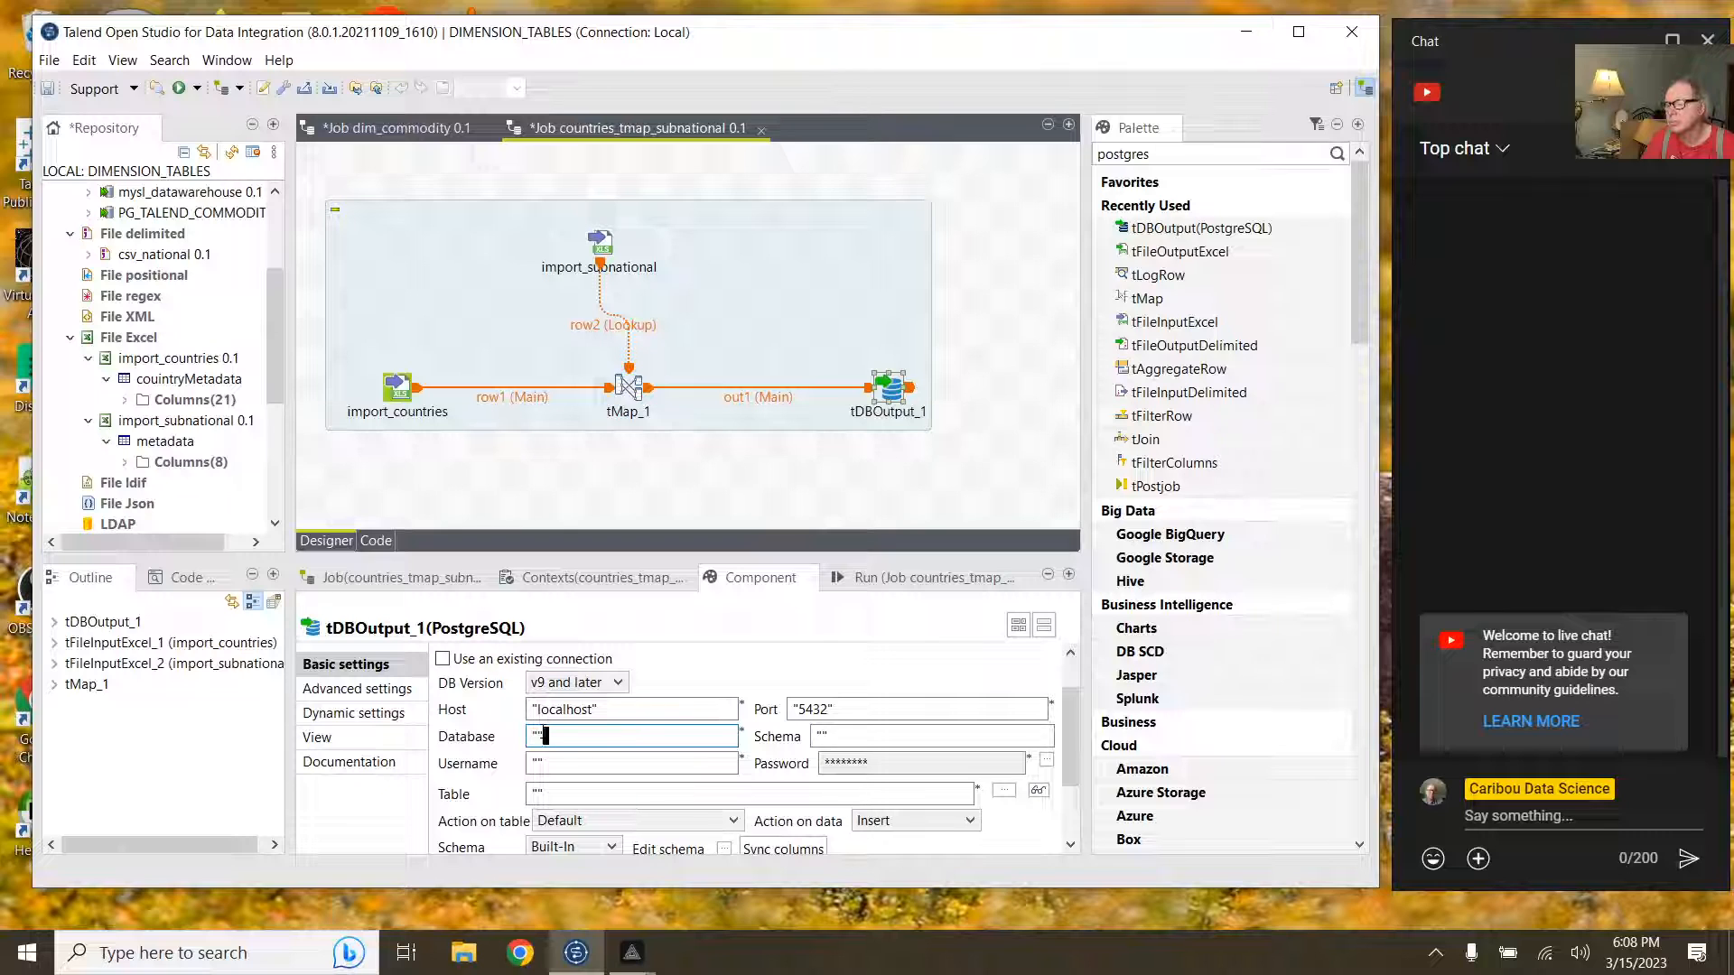
double_click(568, 745)
type("sa")
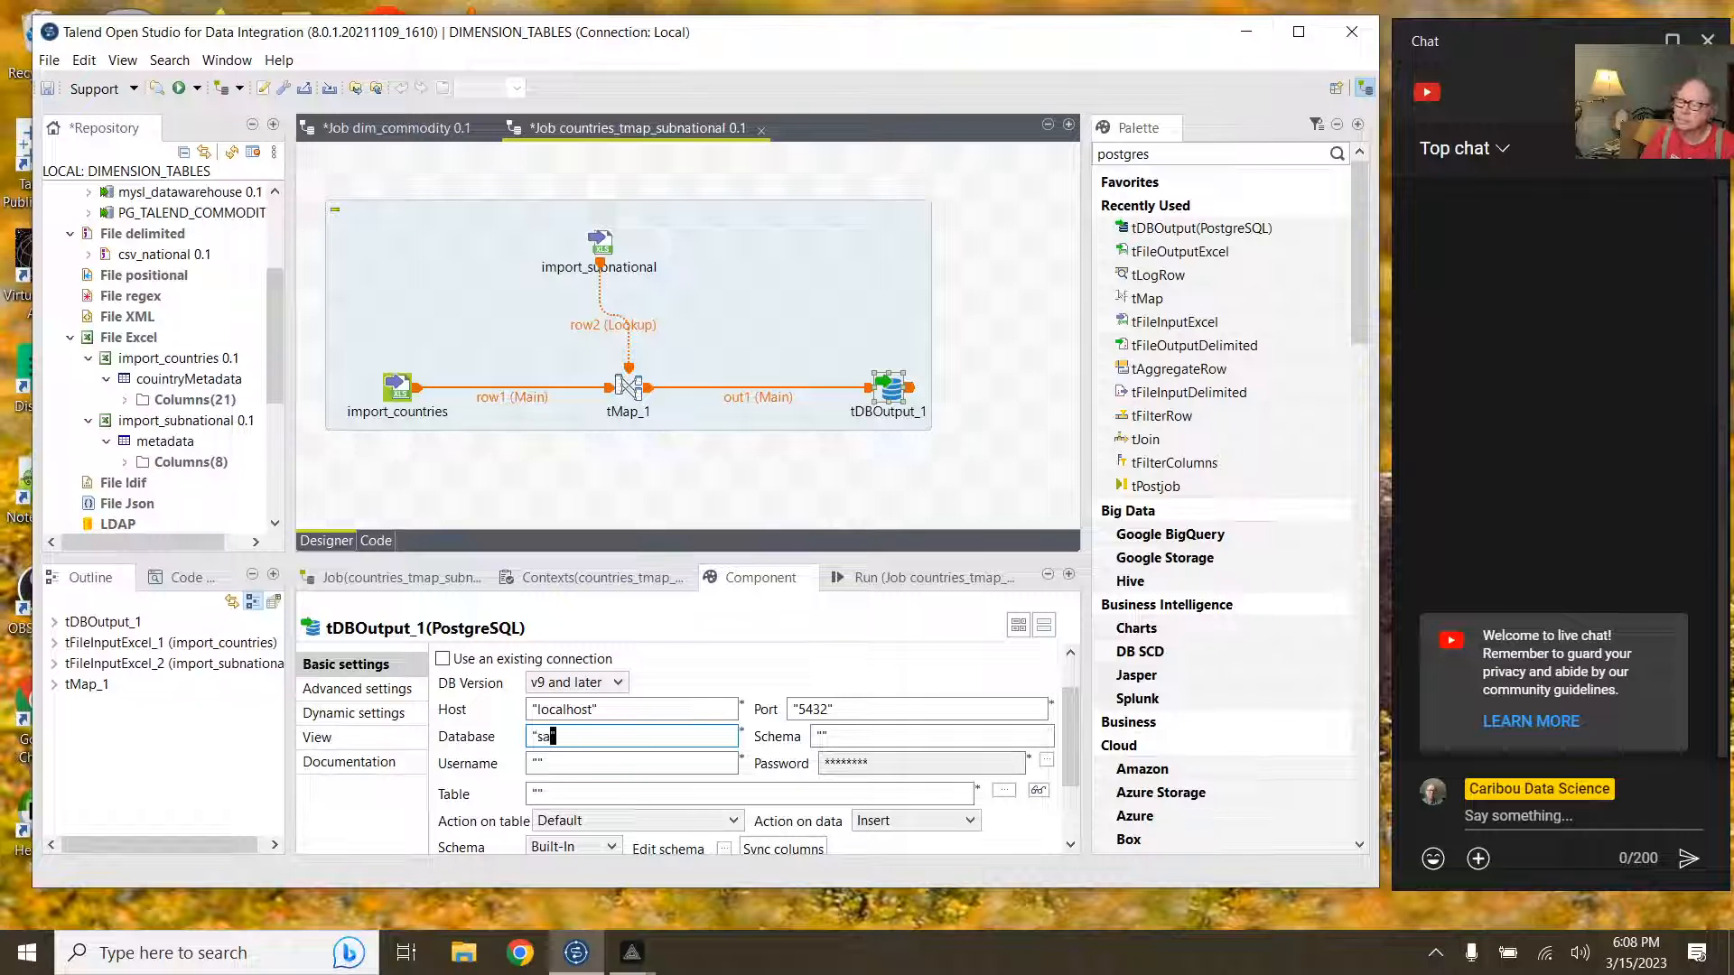
type("+")
type("_c02")
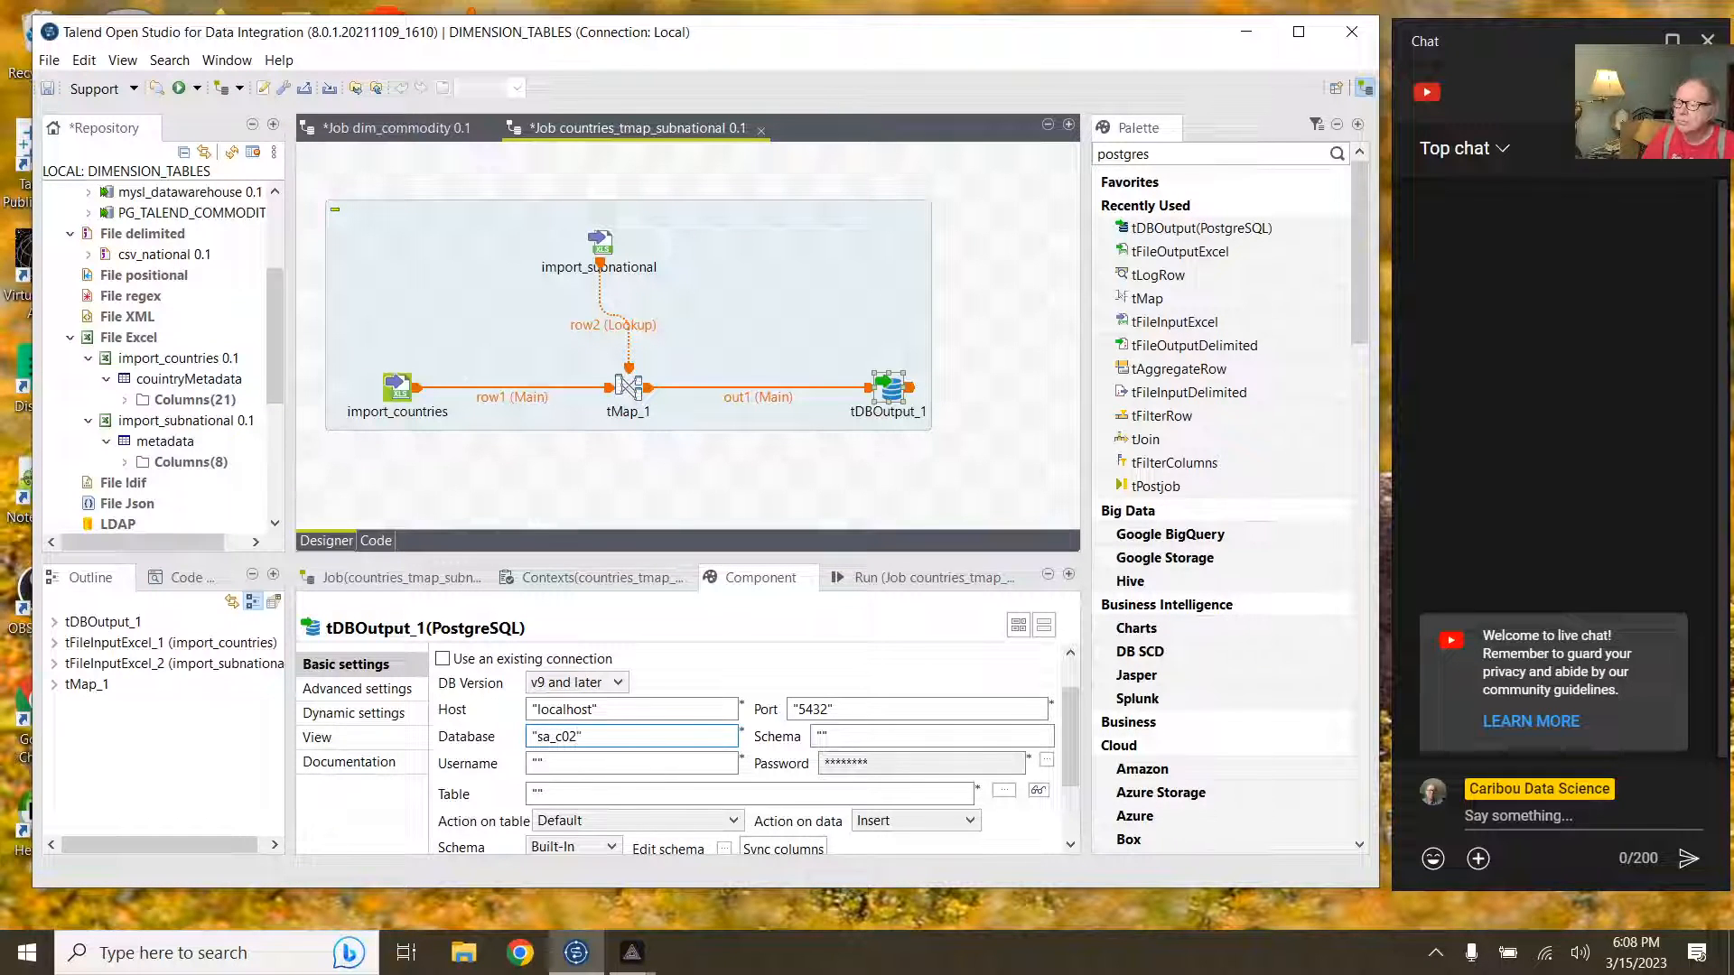
Step: Set the schema to 'public' and the username to 'postgres'
left_click(820, 734)
type("p")
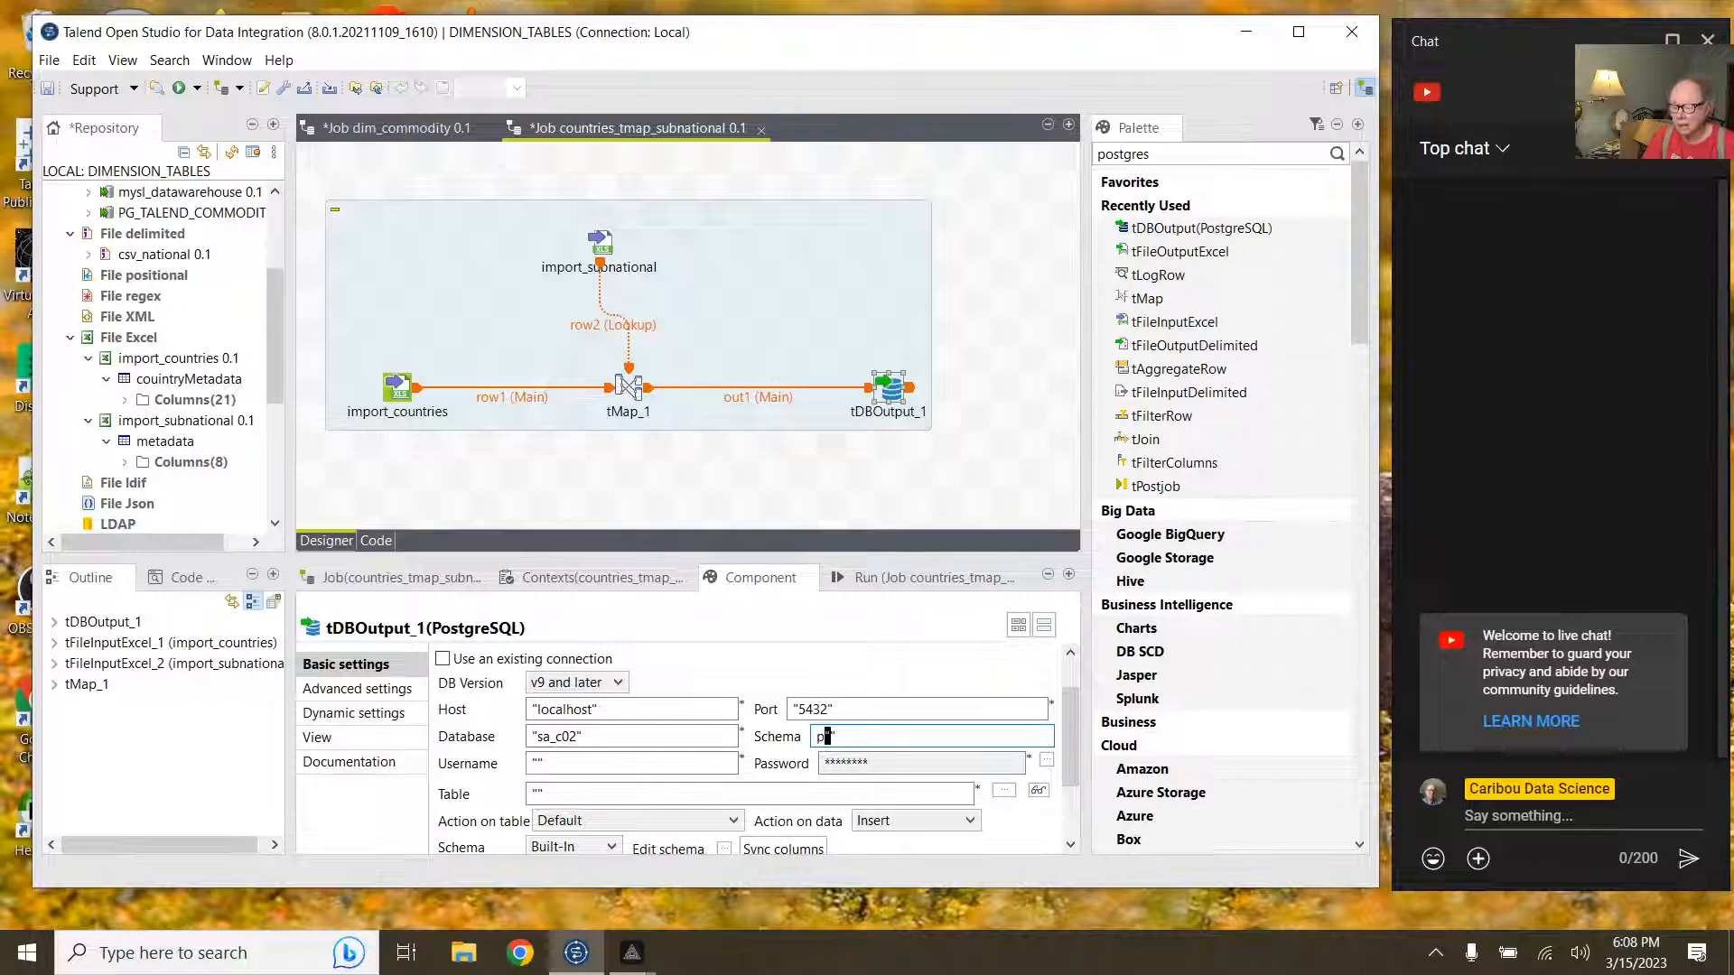
type("ublic")
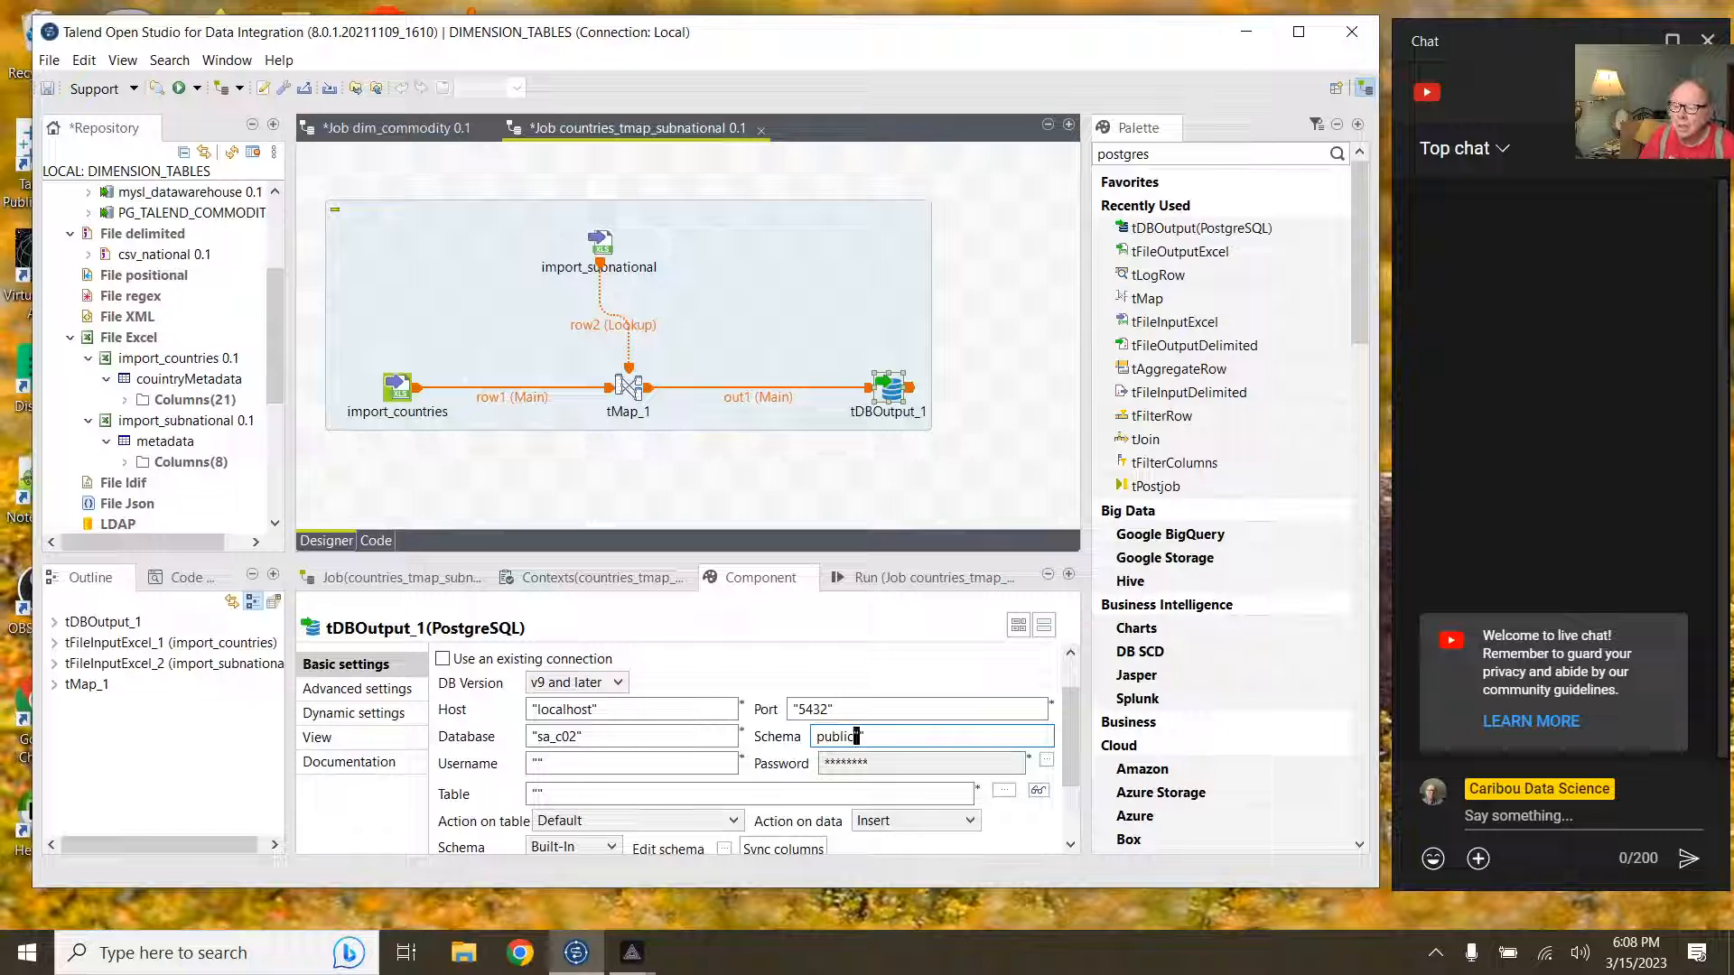
key("BackSpace")
key("BackSpace")
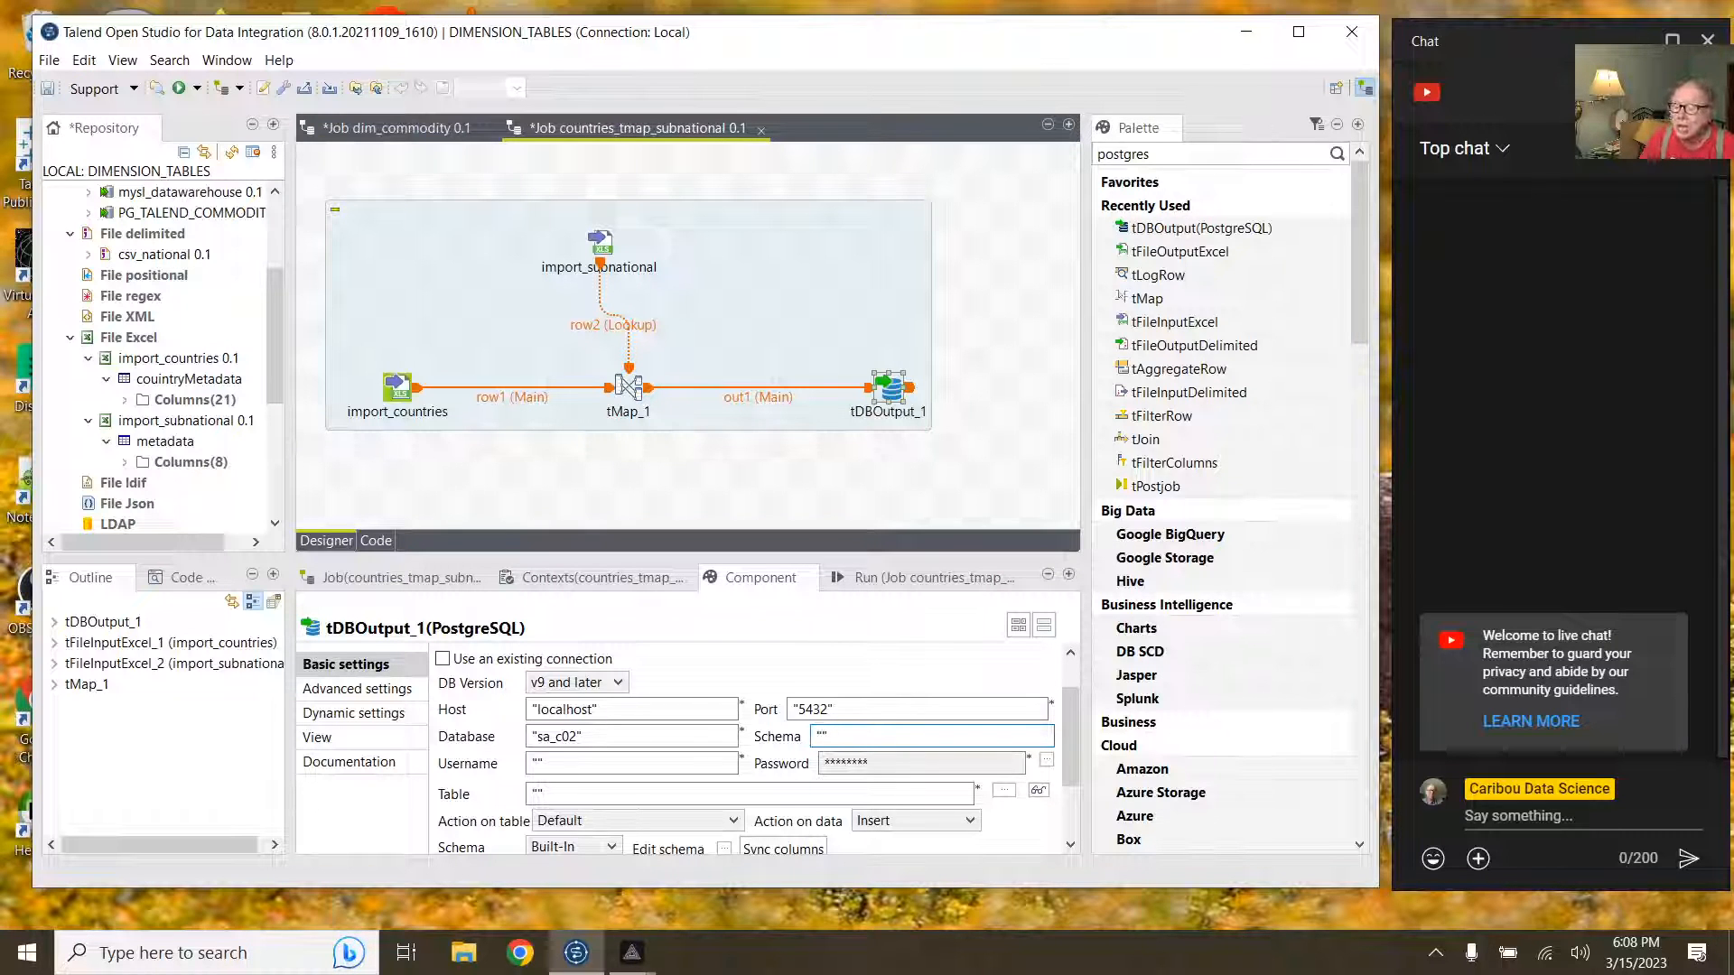
key("Right")
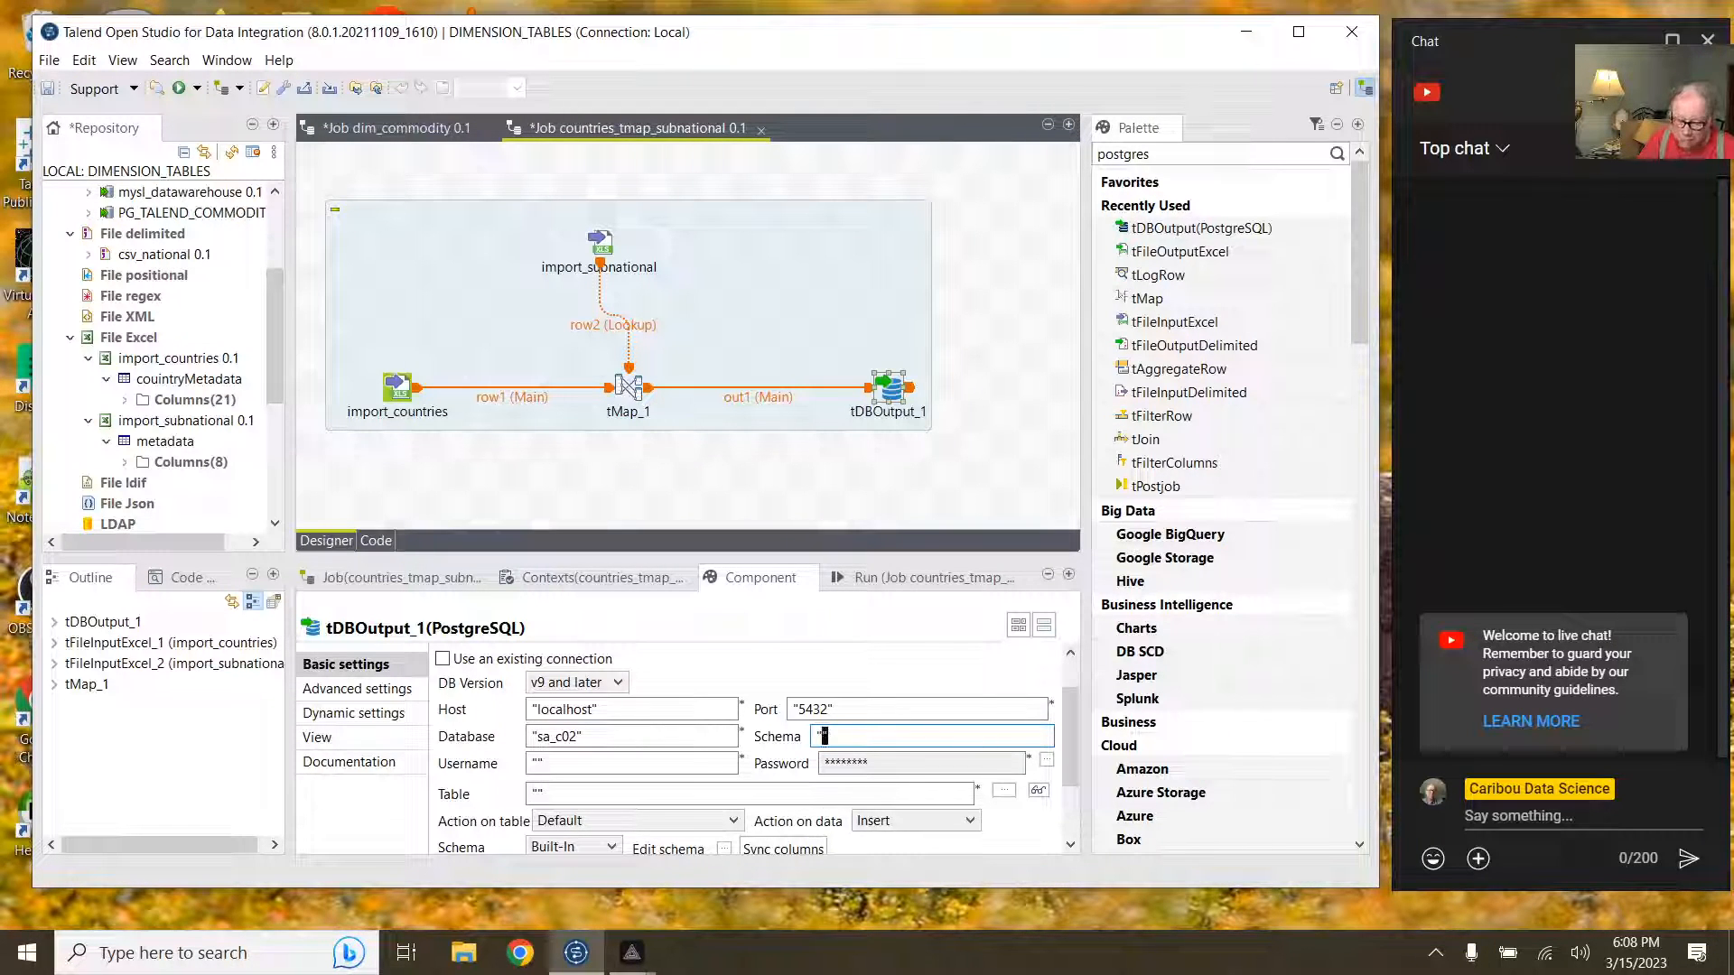
type("publ")
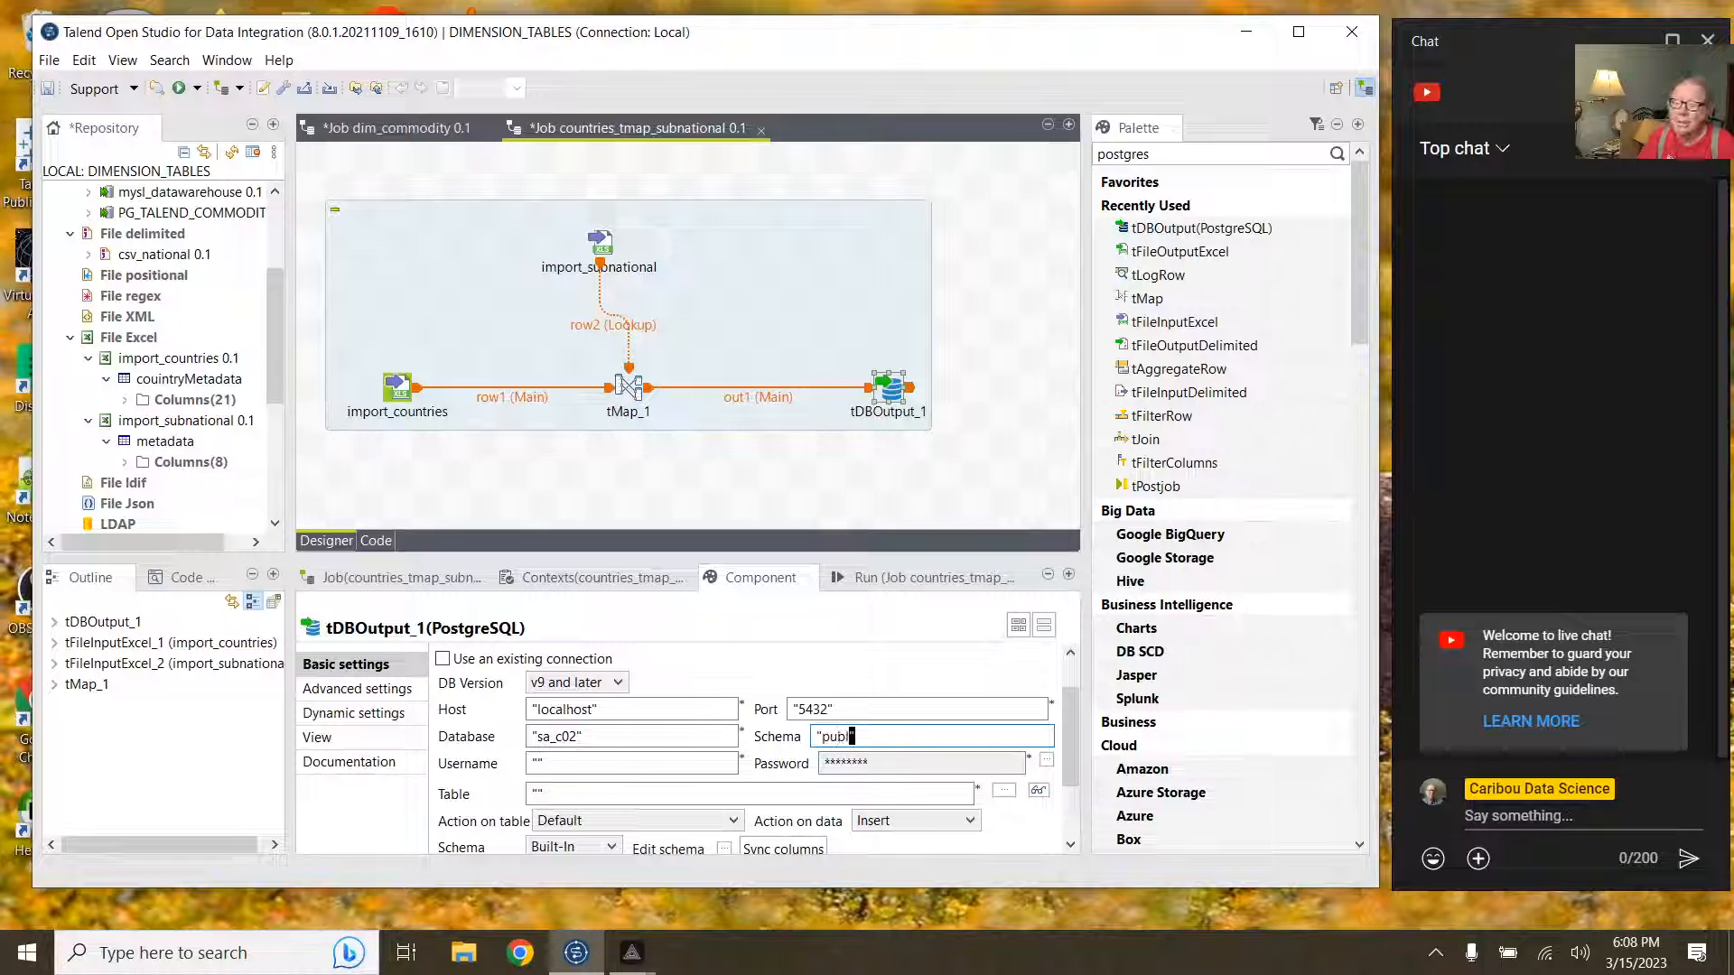
type("ic")
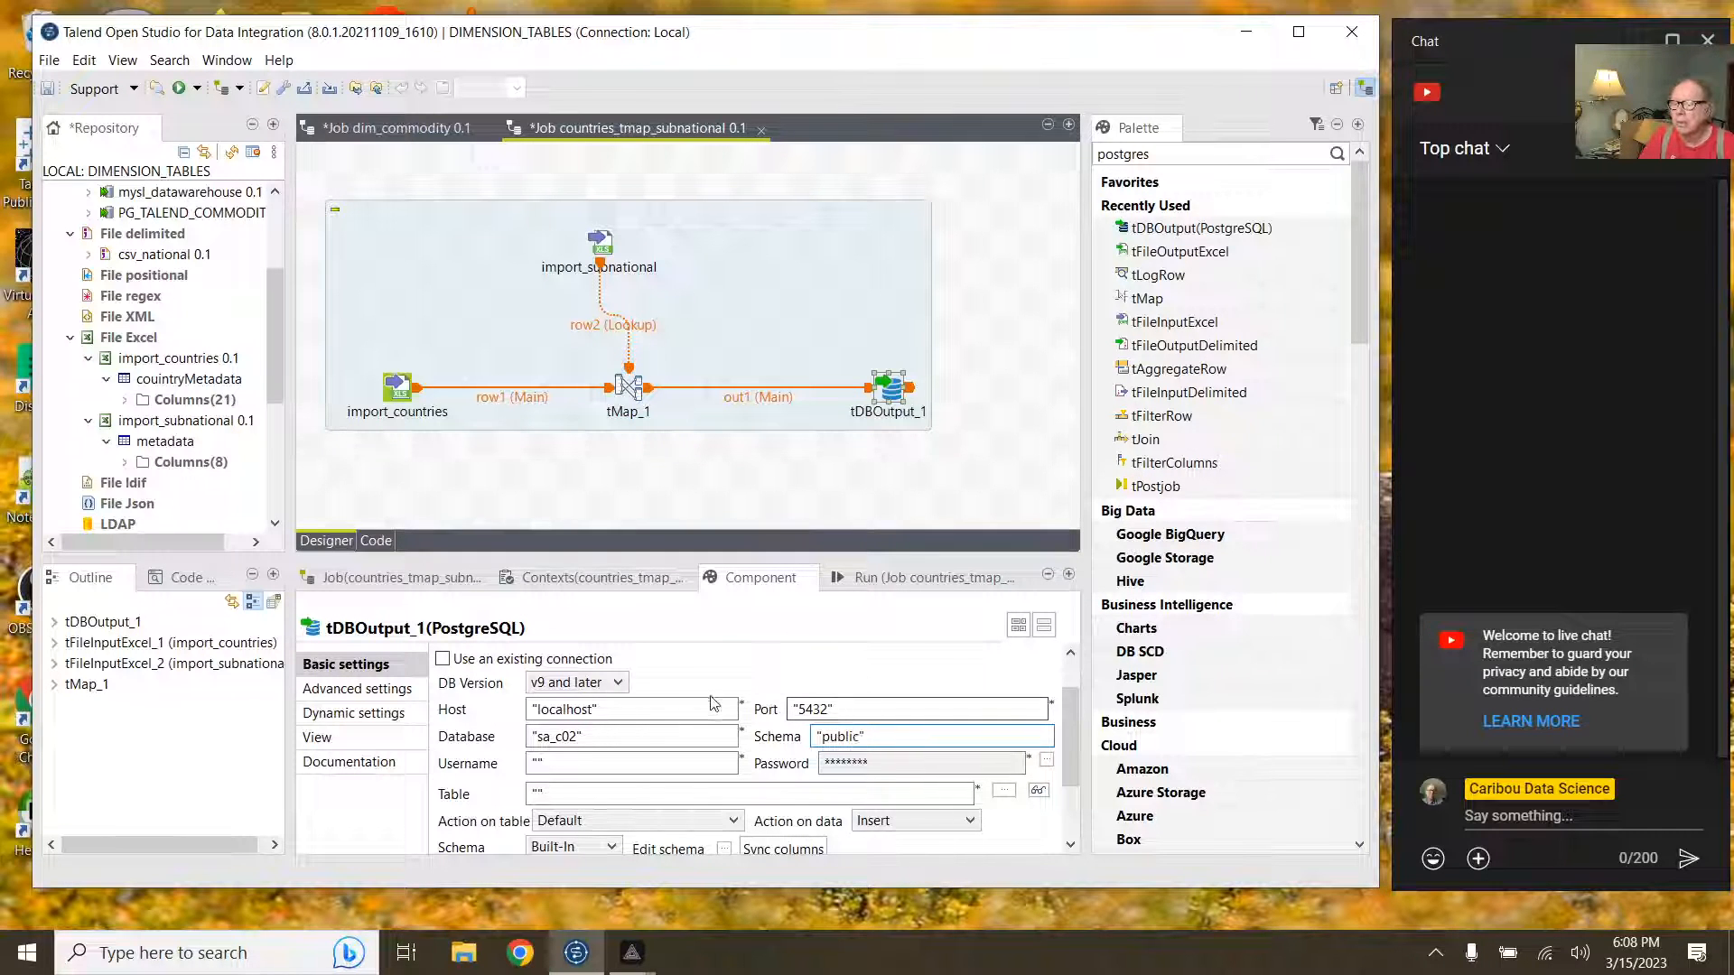
left_click(540, 763)
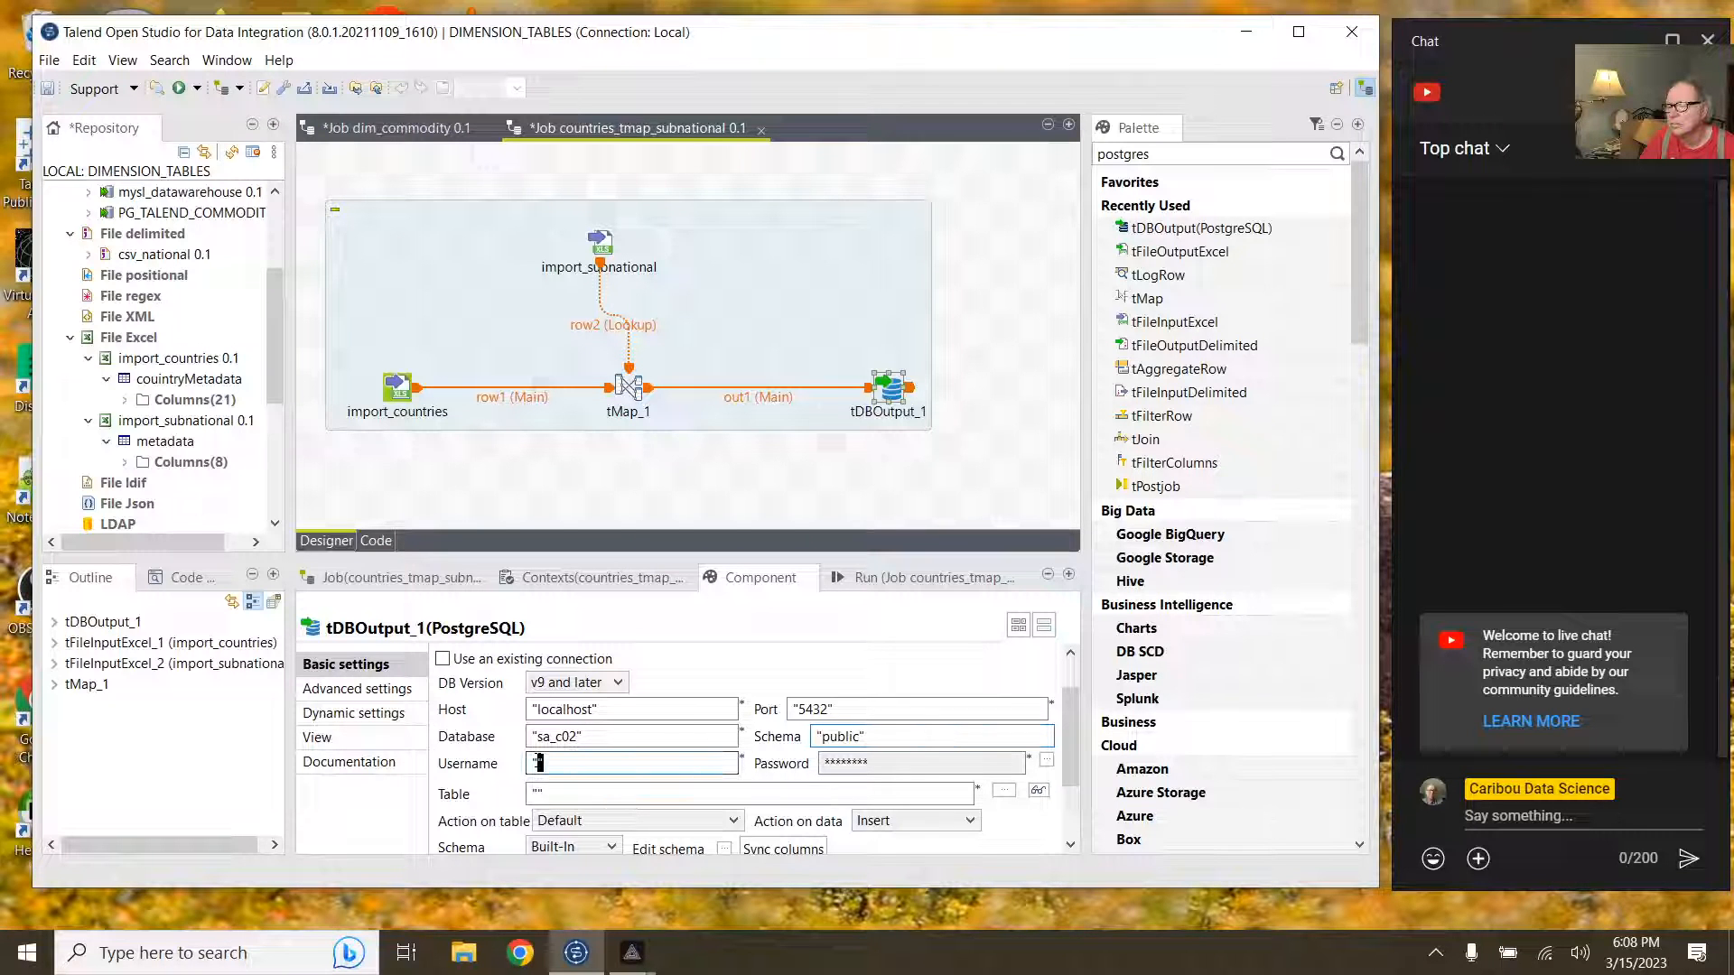
type("pos")
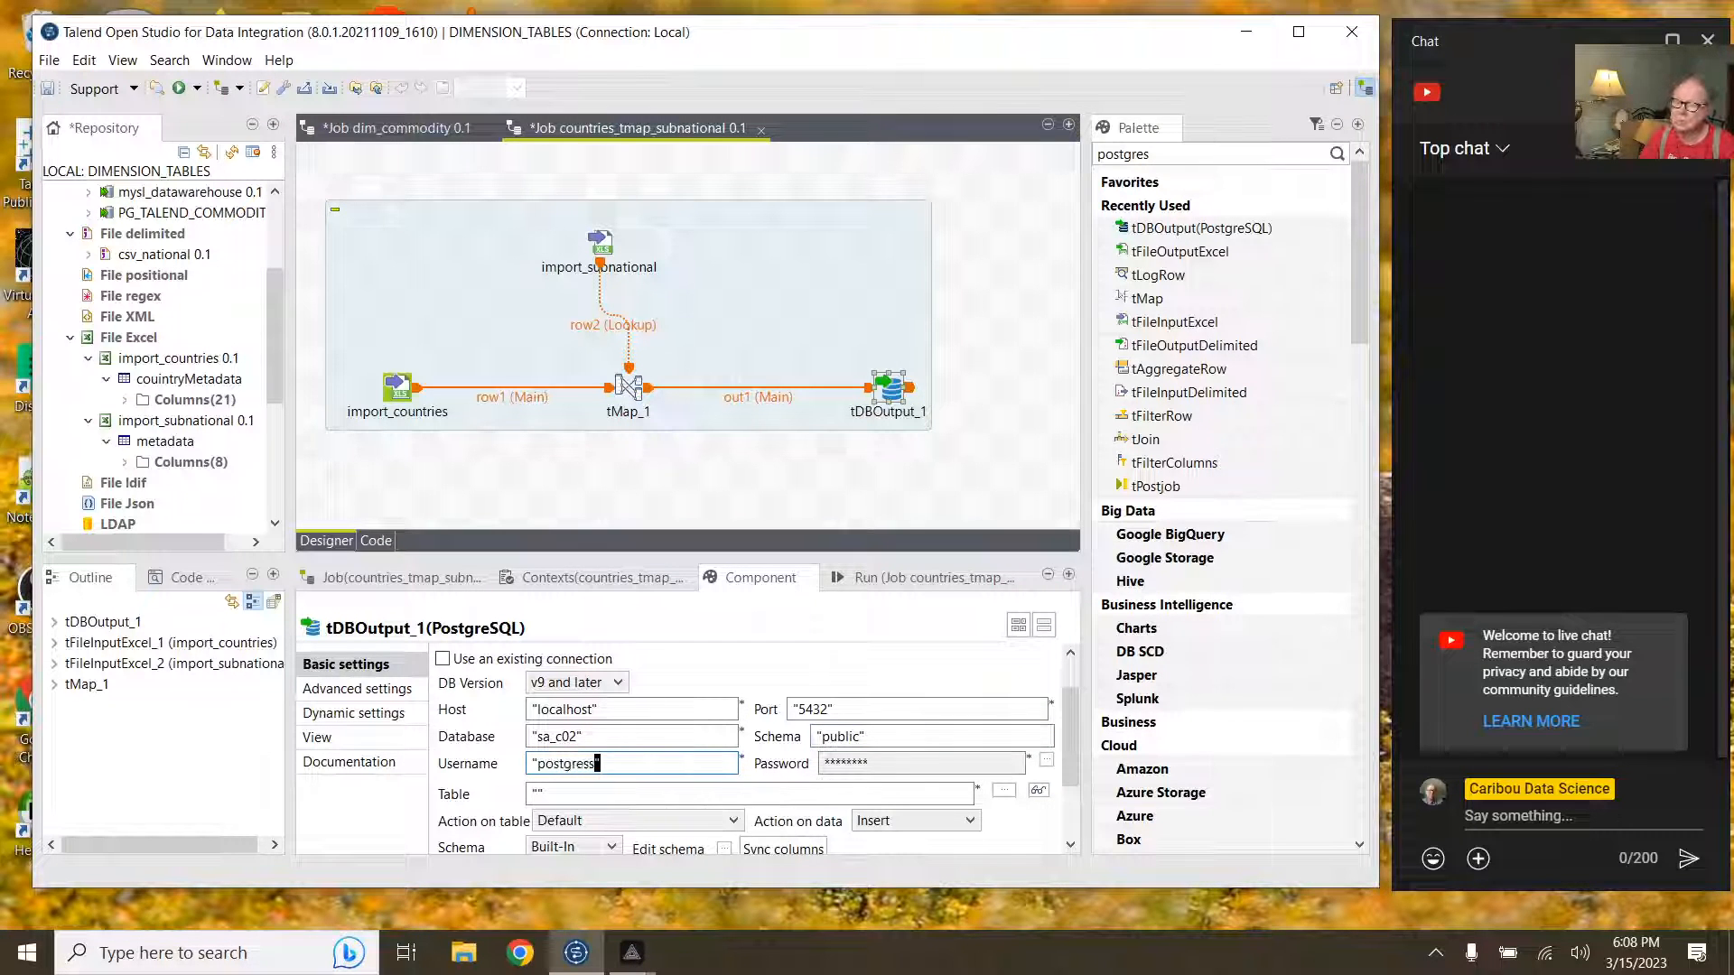
type("tgress")
key("BackSpace")
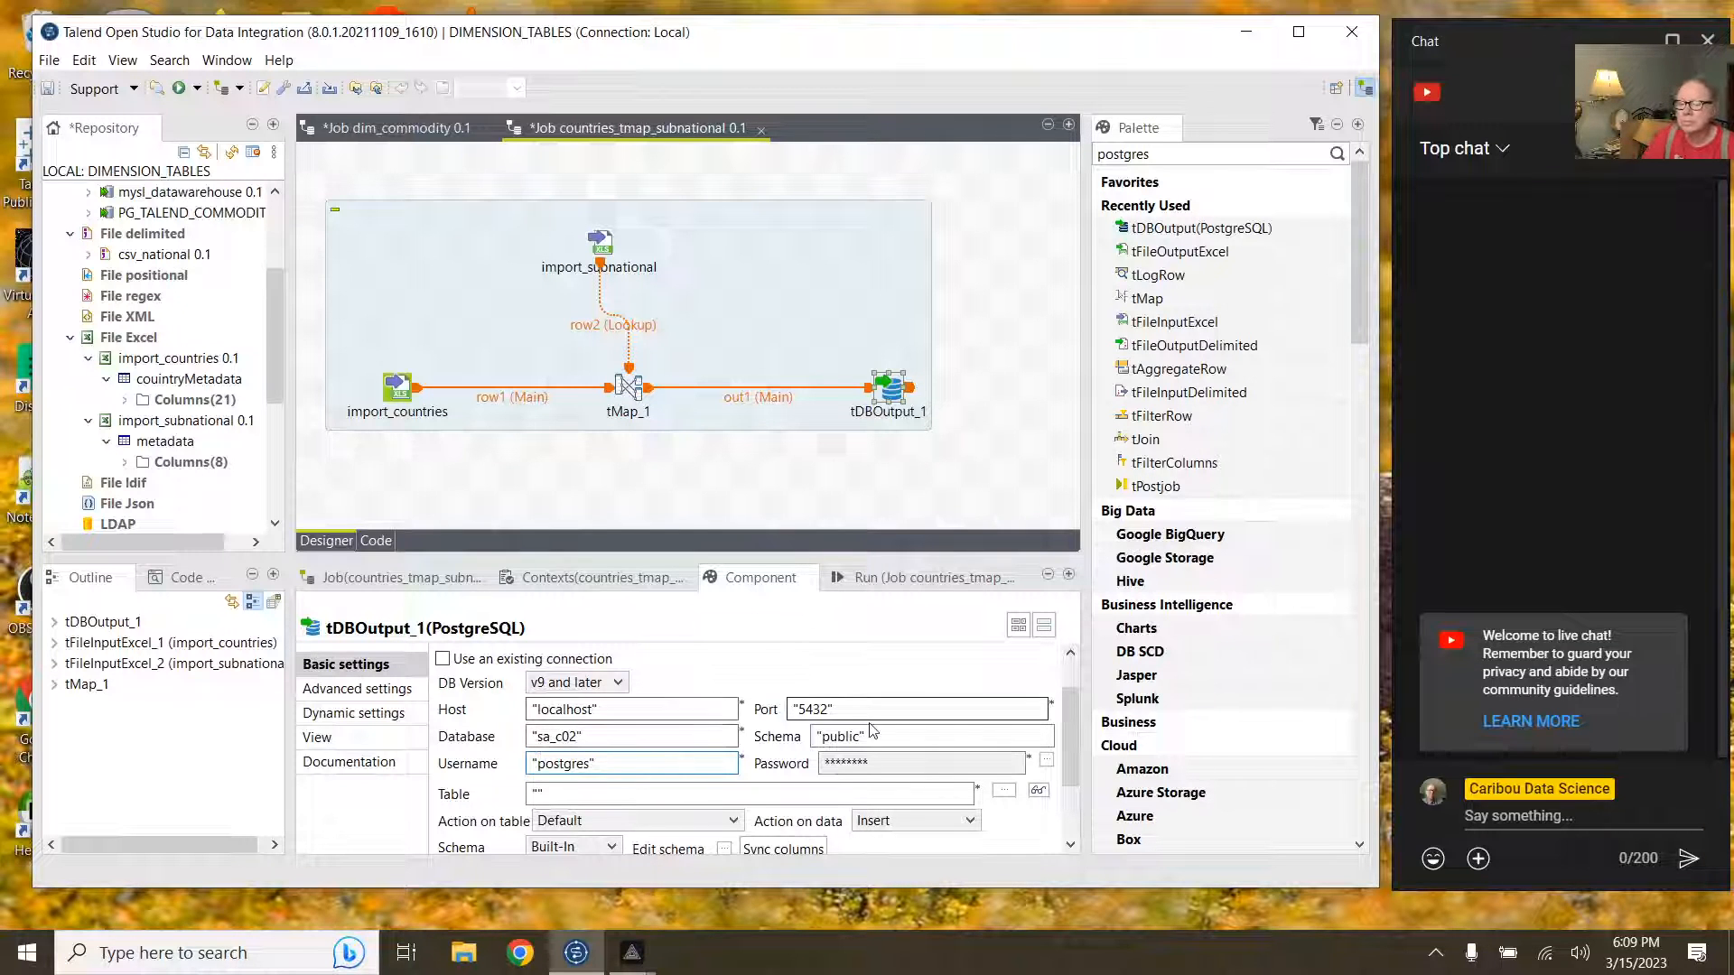
Step: Enter the database account password for tDBOutput_1 in the password dialog
left_click(1046, 763)
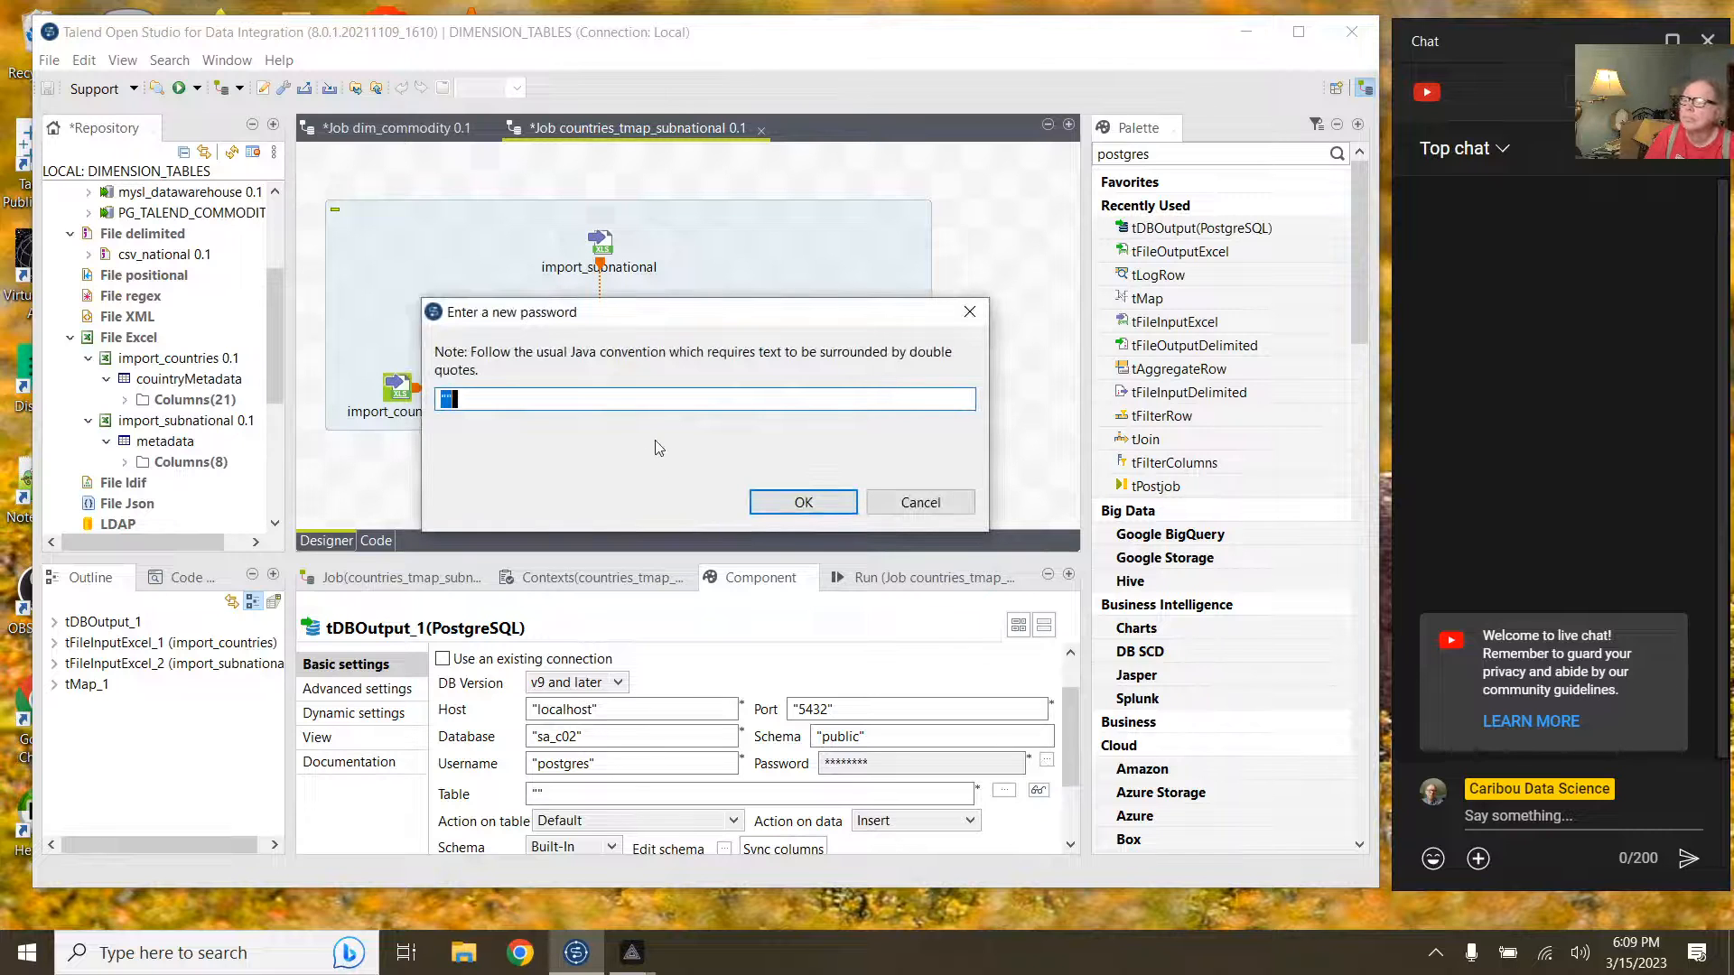
left_click(453, 398)
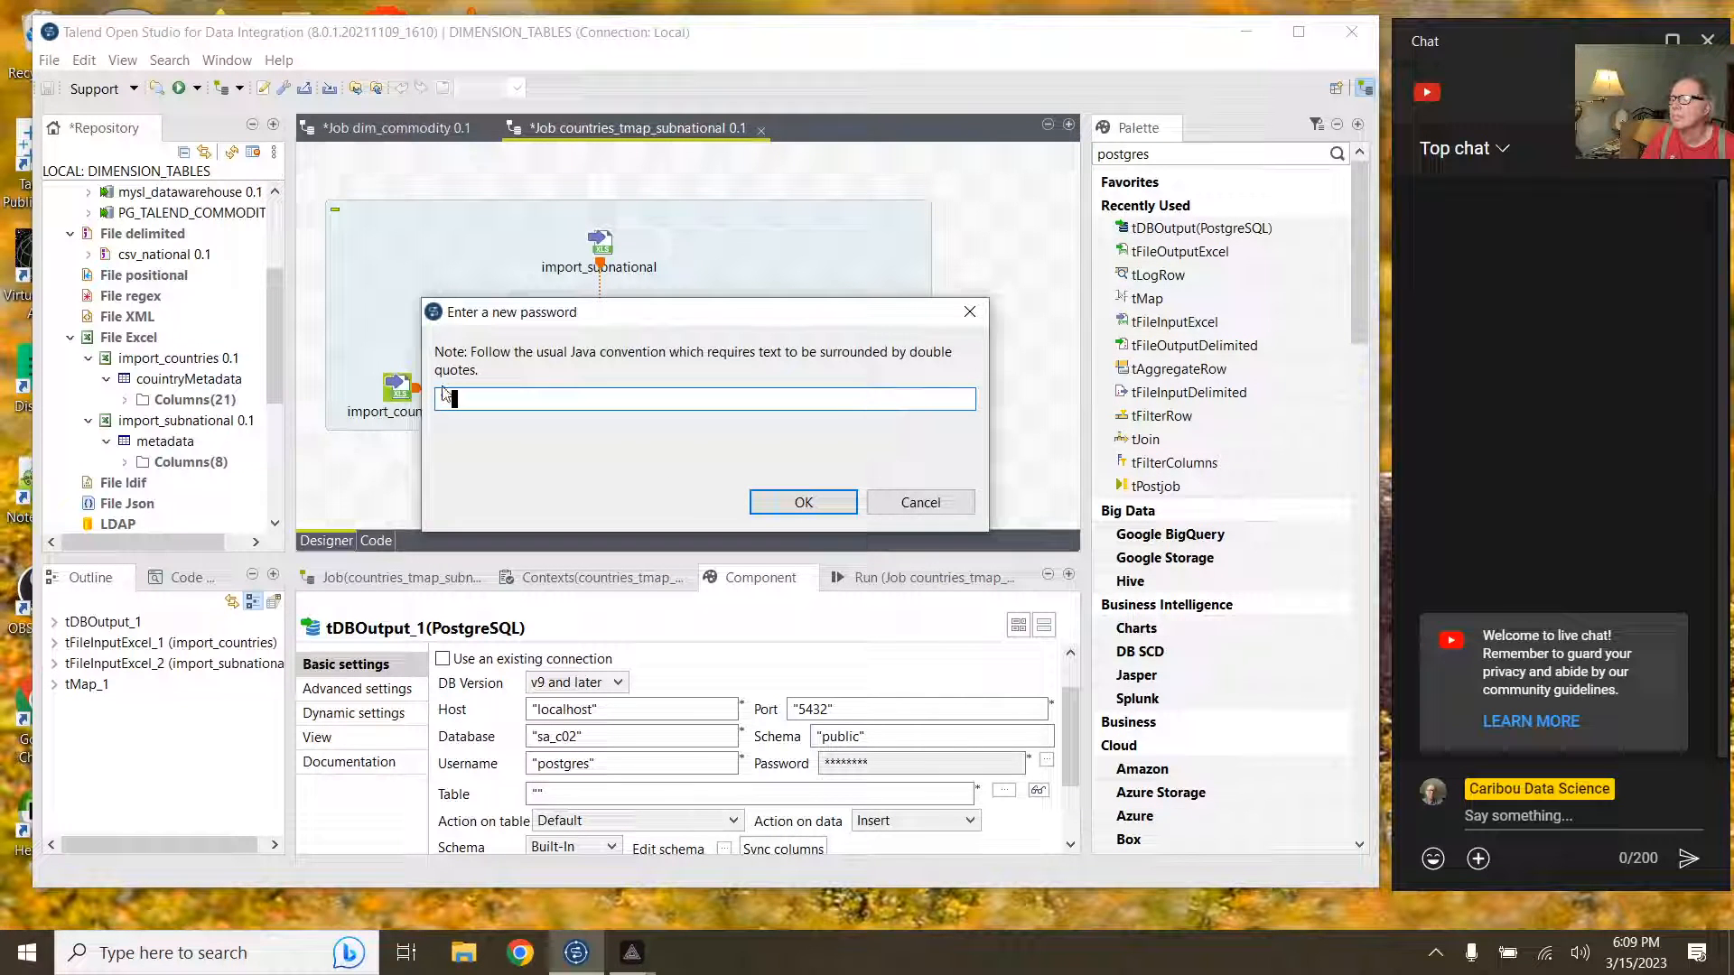
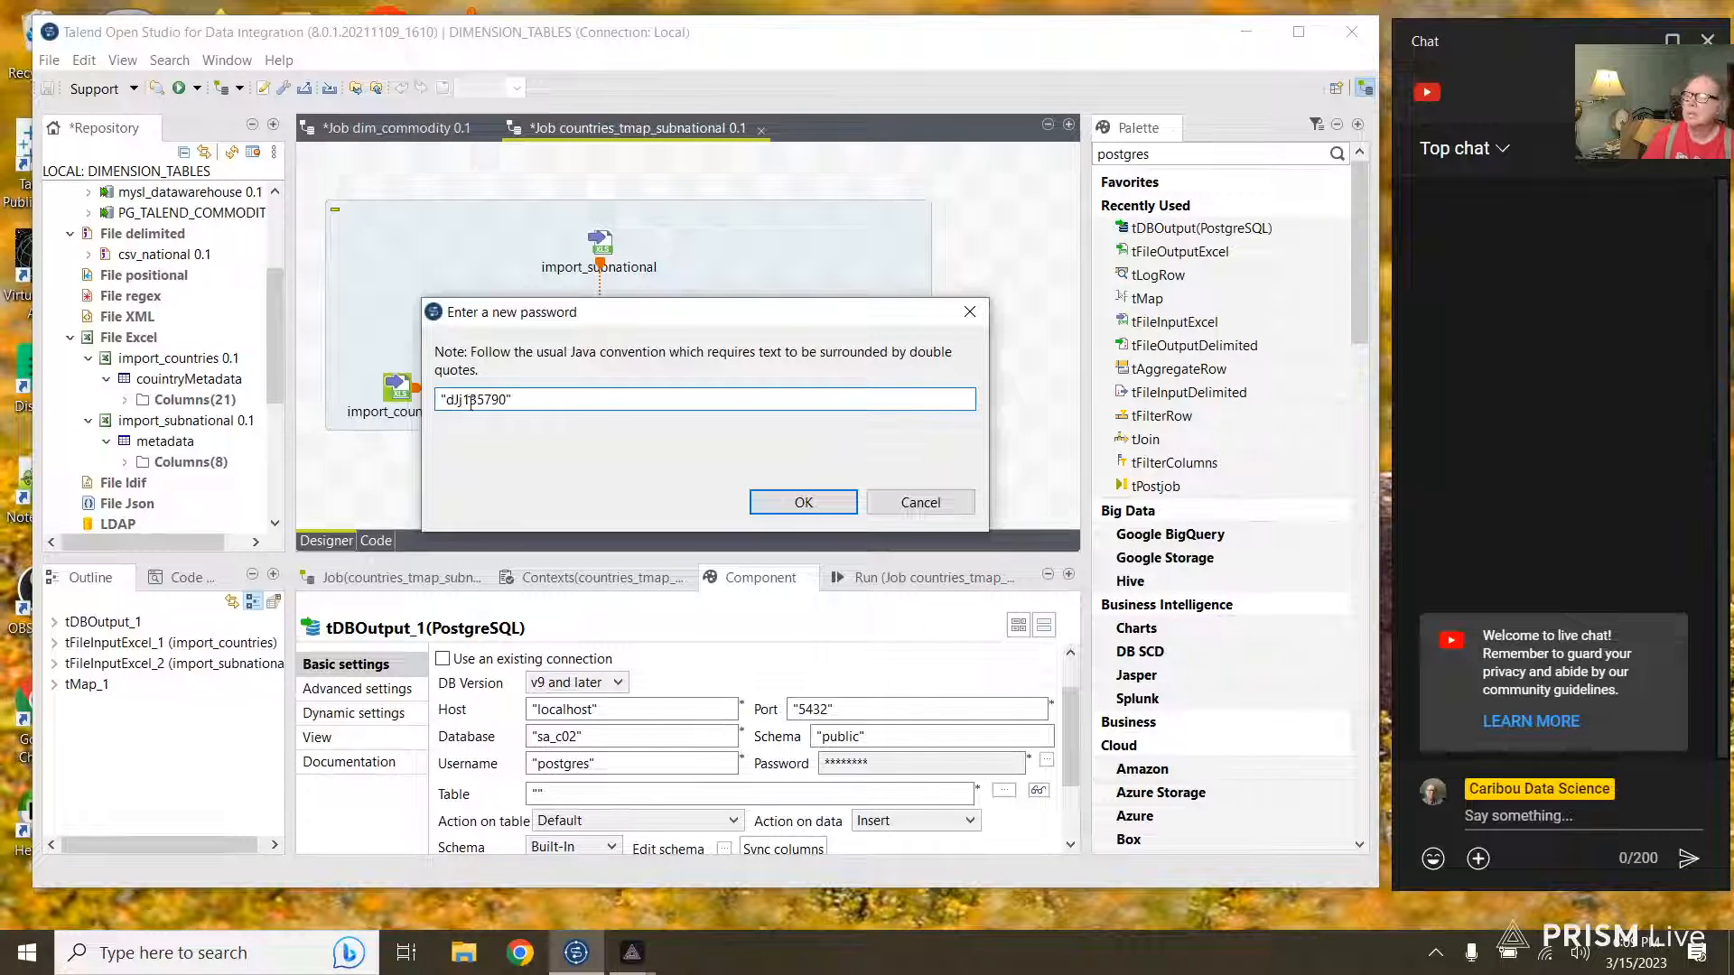
left_click(802, 503)
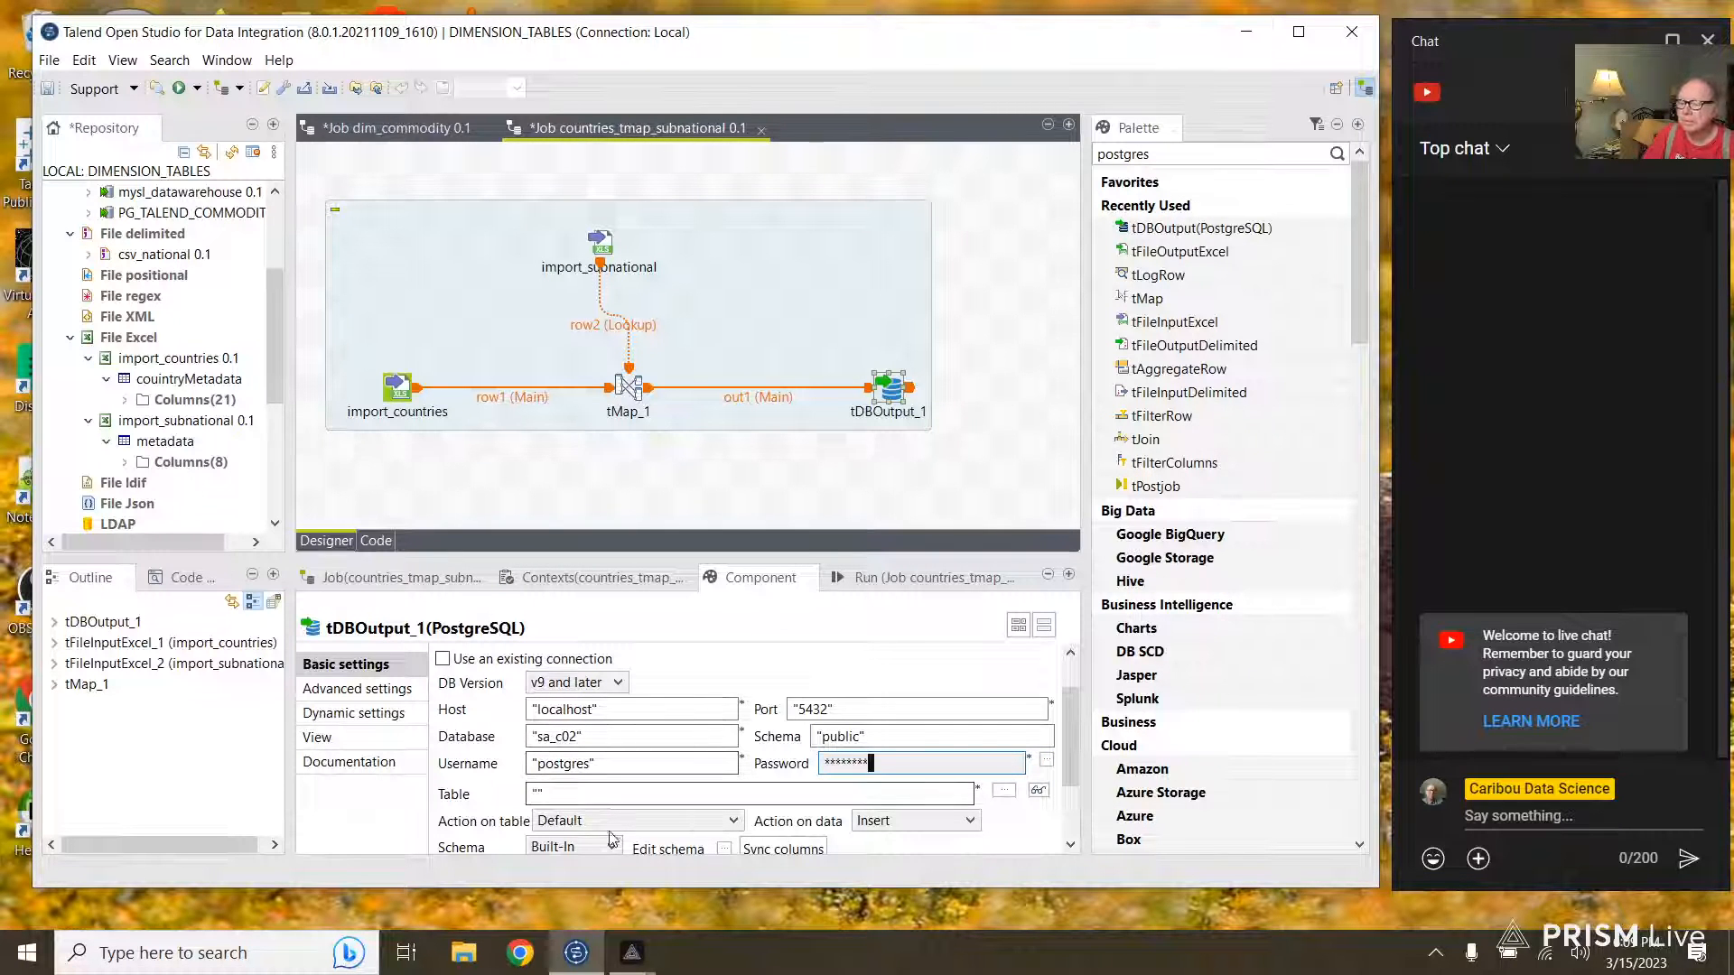
Step: Set table to 'dim_countries' with action 'Drop table if exists and create'
left_click(539, 793)
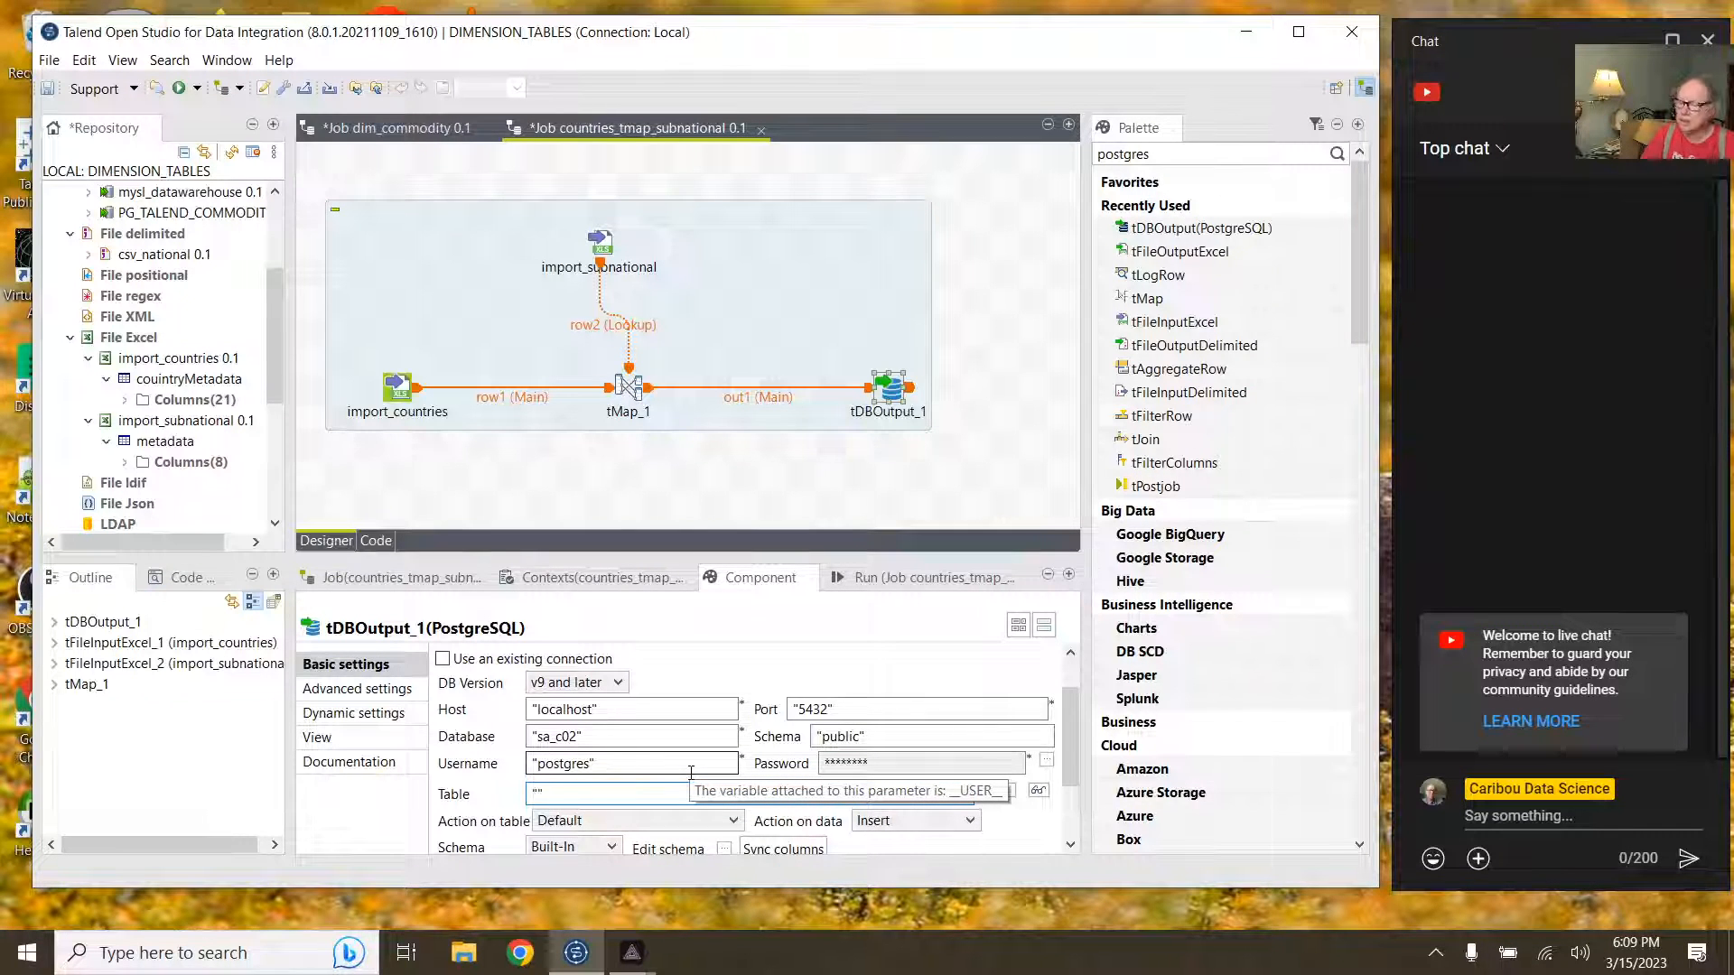
type("dim_")
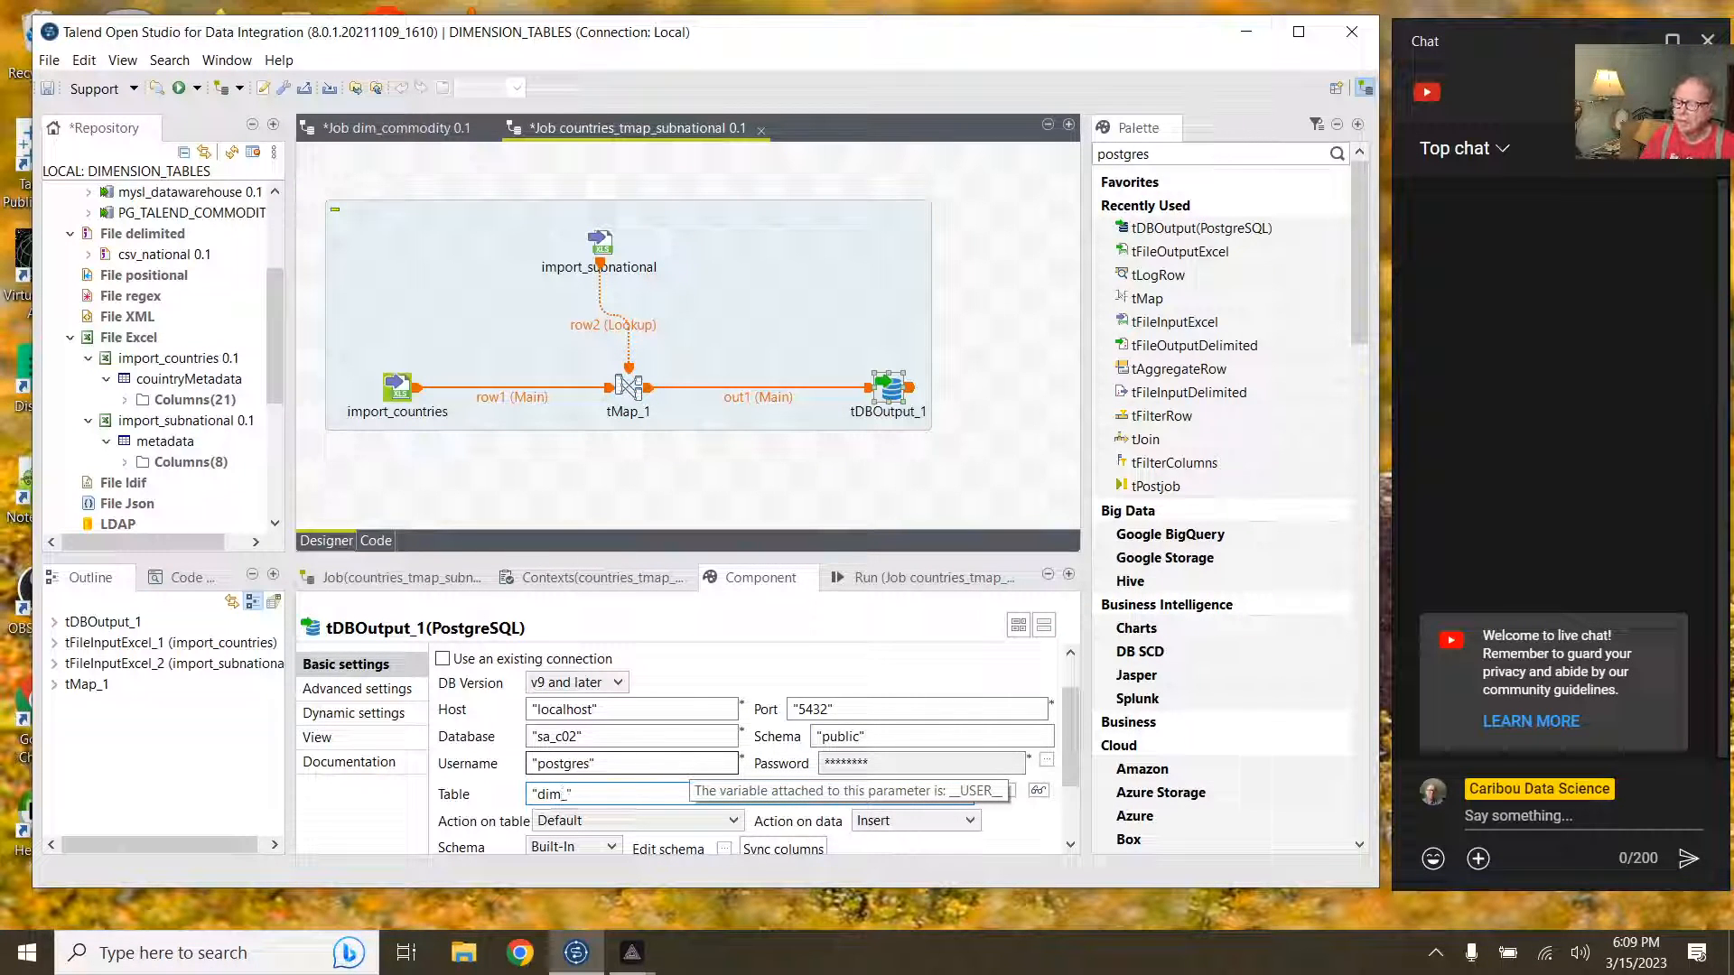
type("countries")
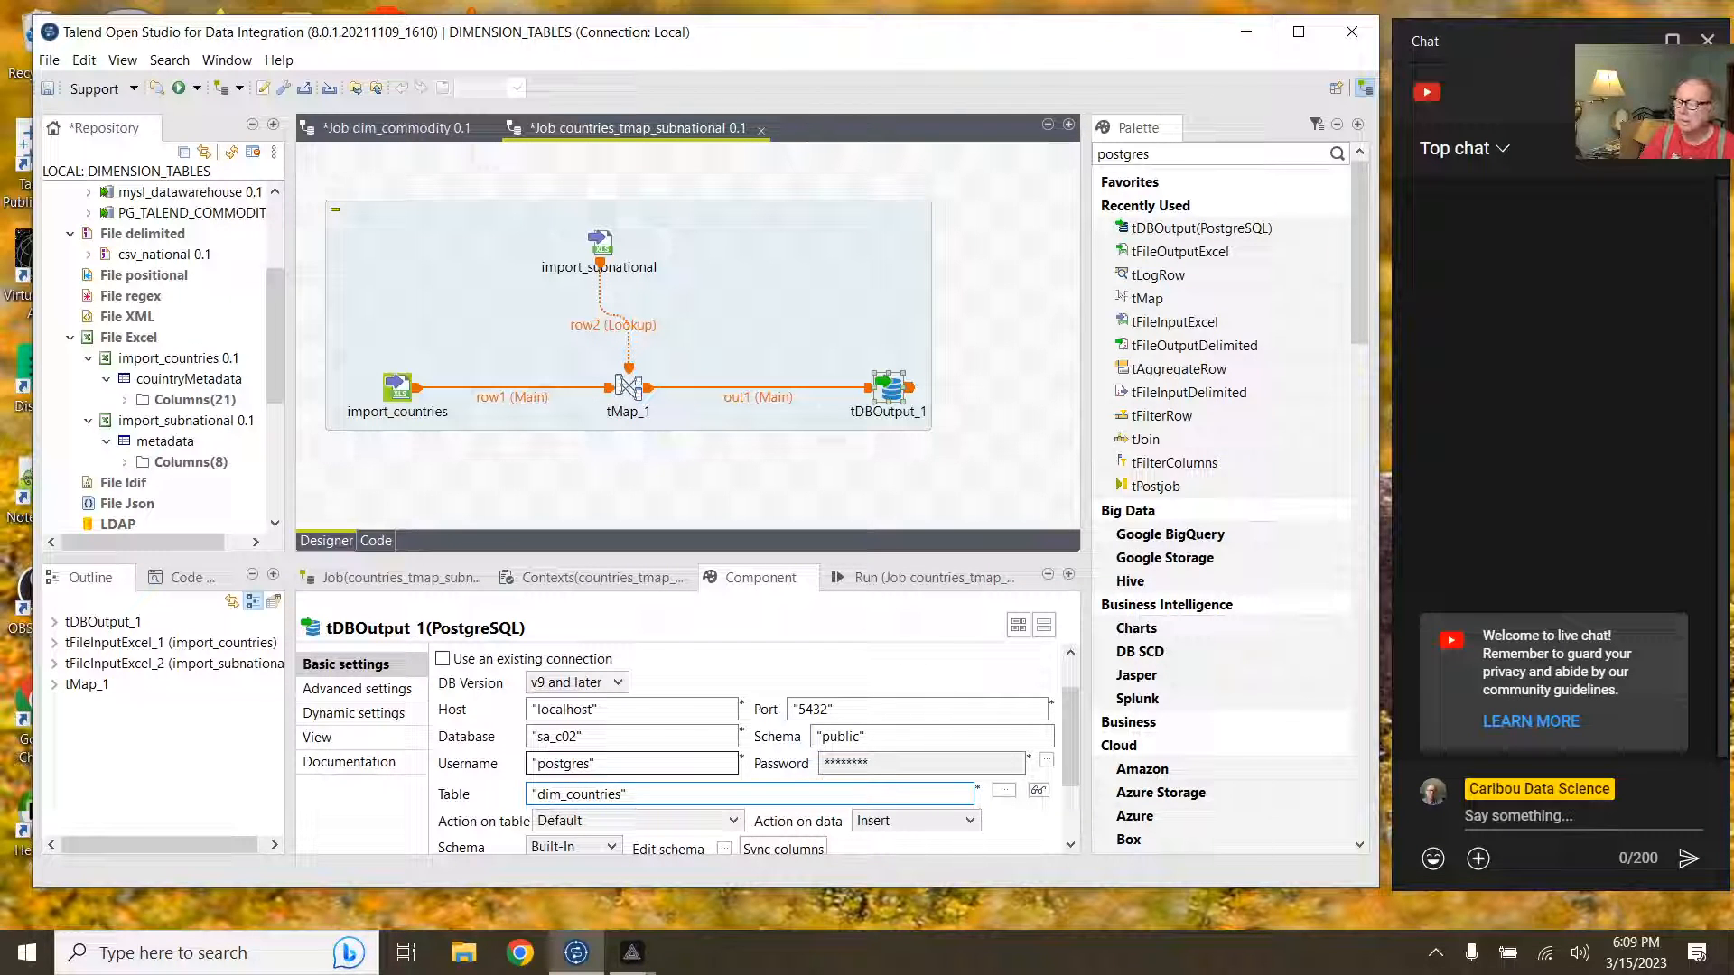
scroll(724, 720, "down", 1)
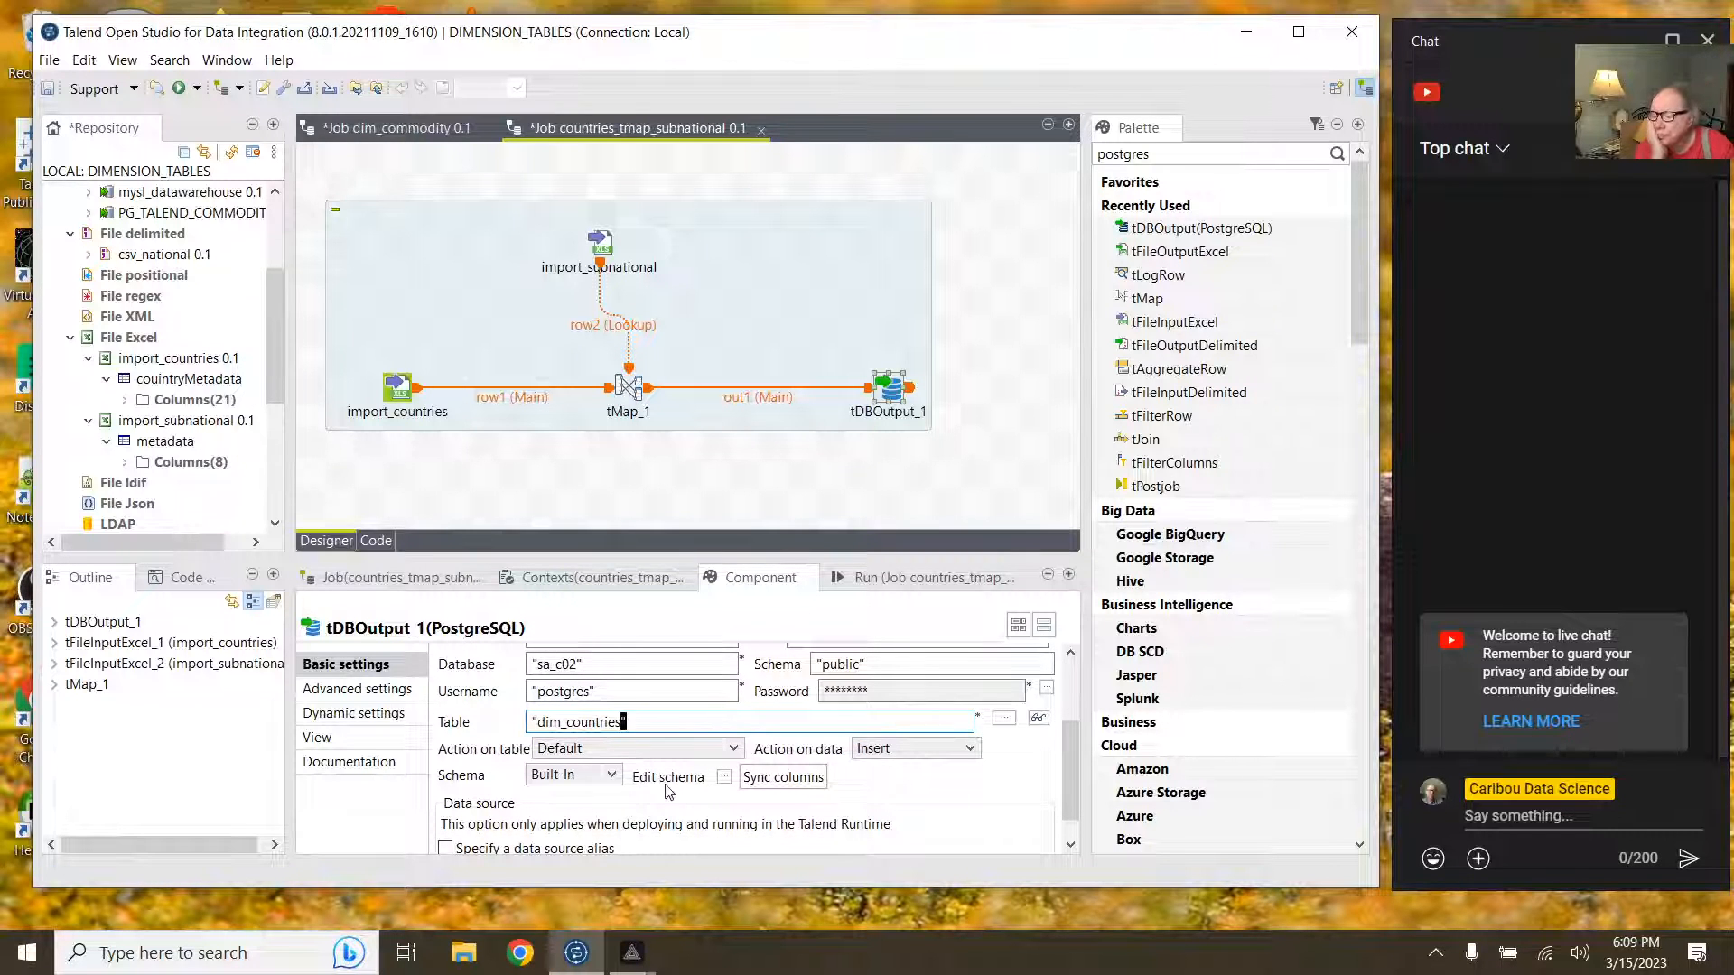
left_click(645, 748)
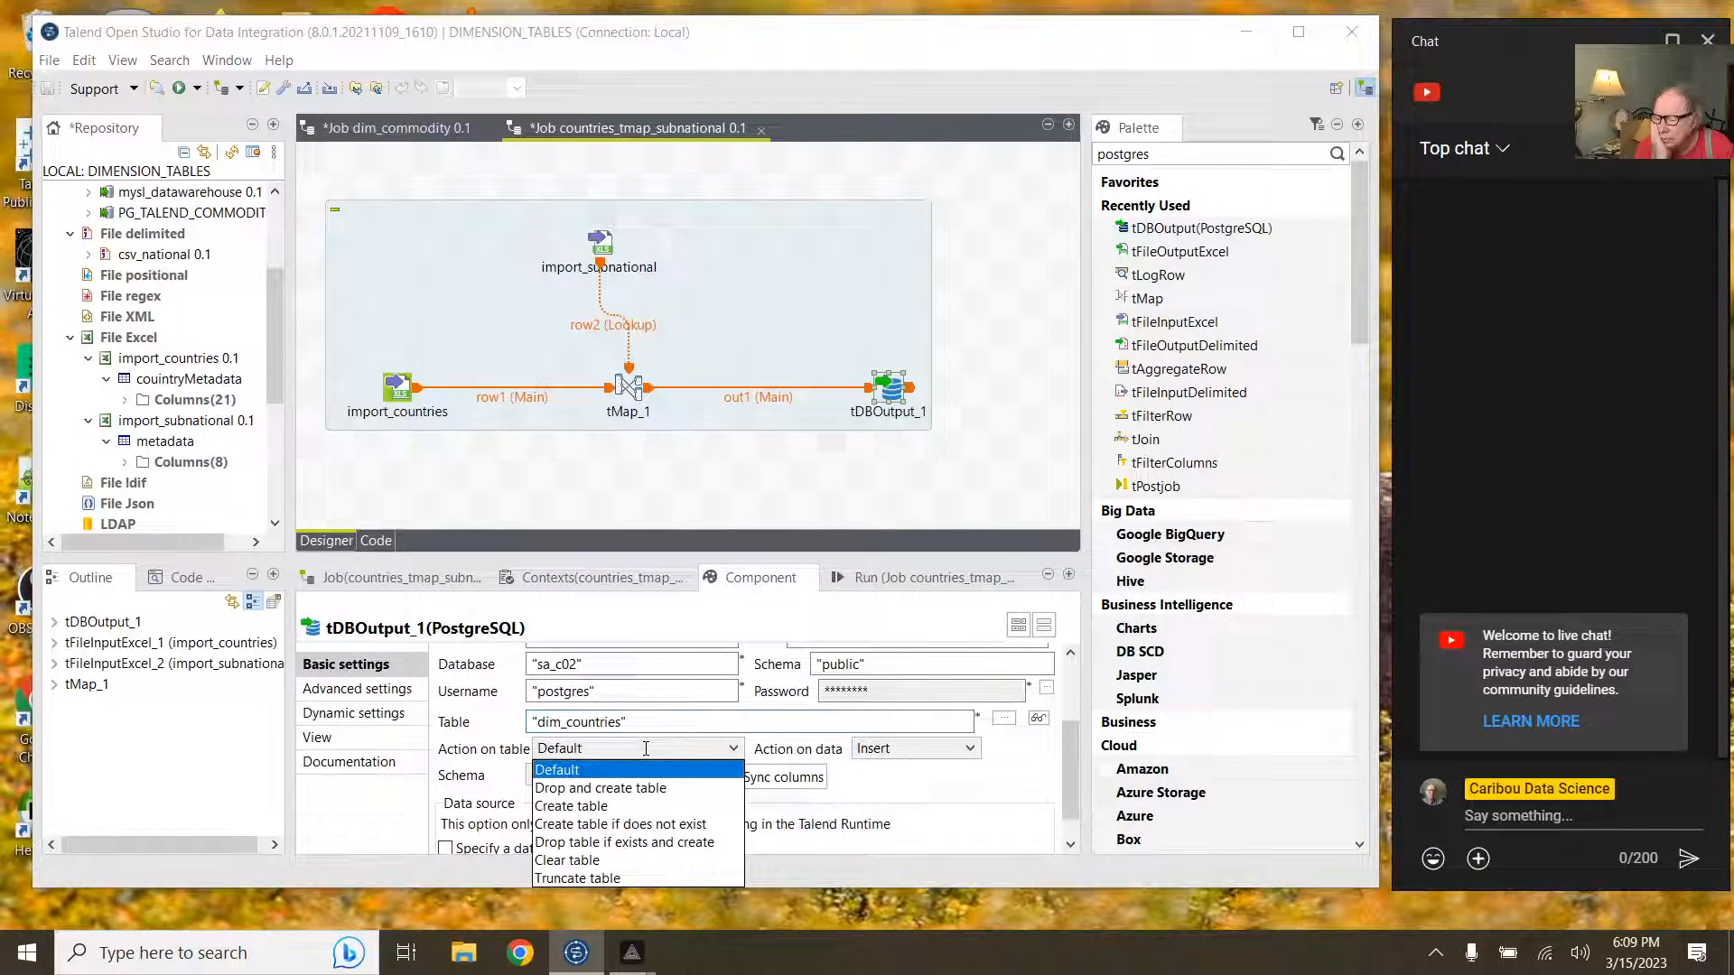
left_click(630, 842)
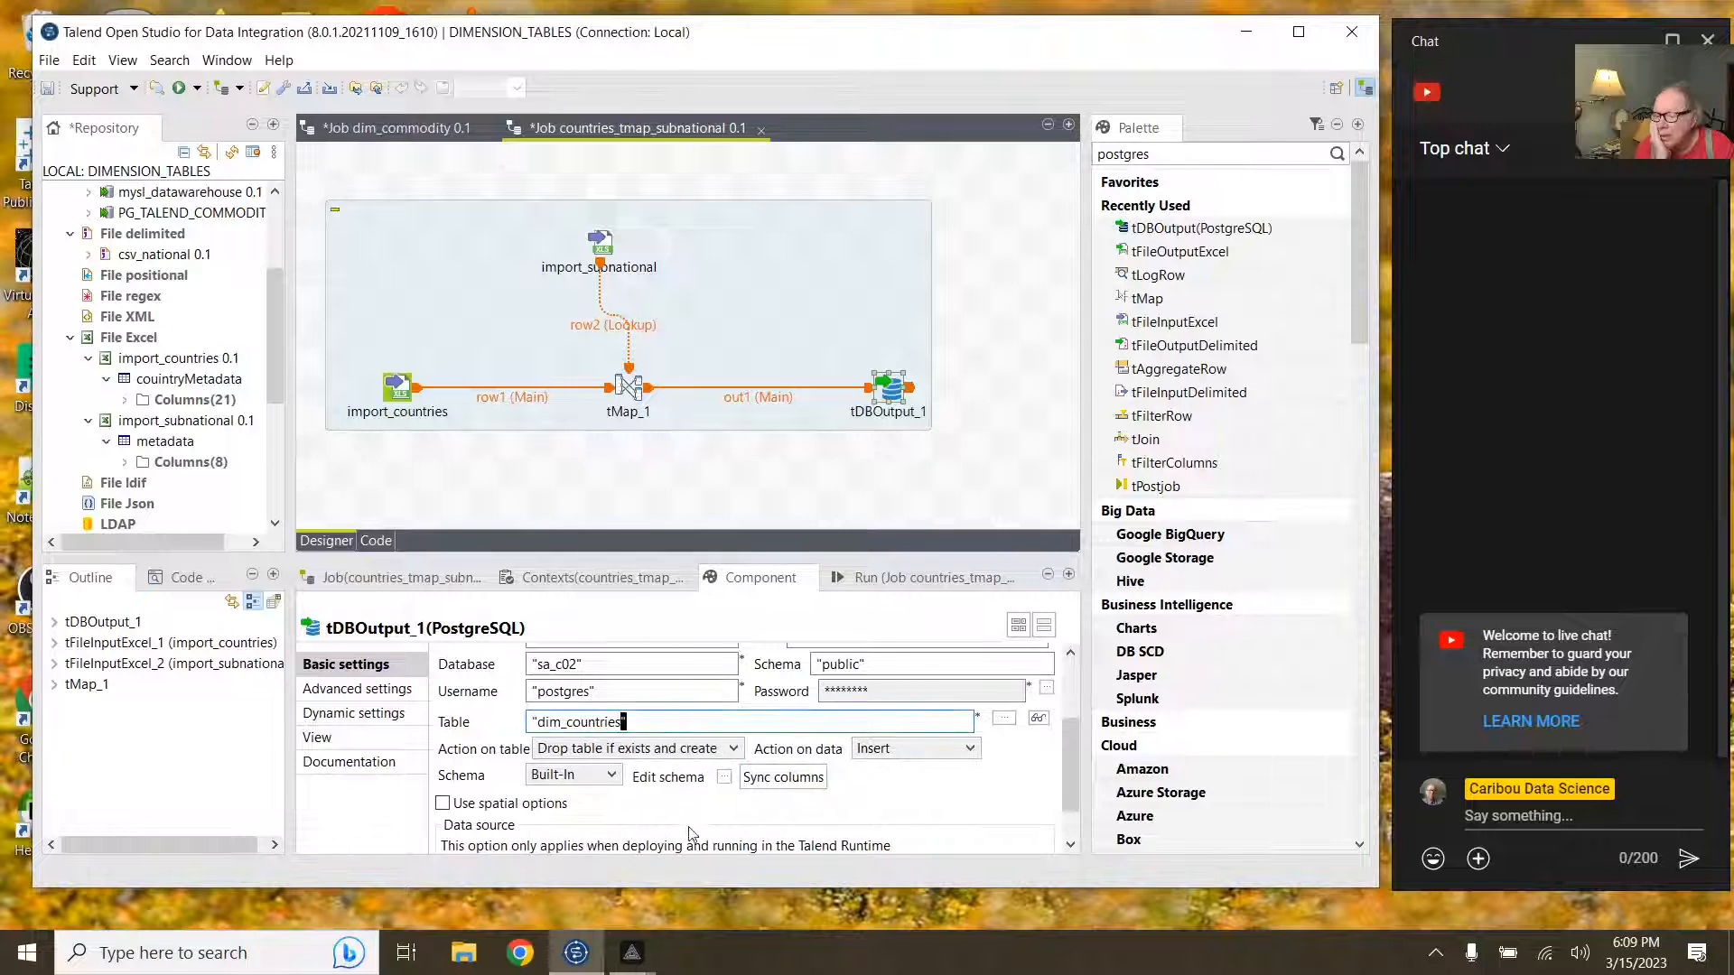
Step: Accept the output schema and sync its columns with out1
left_click(724, 777)
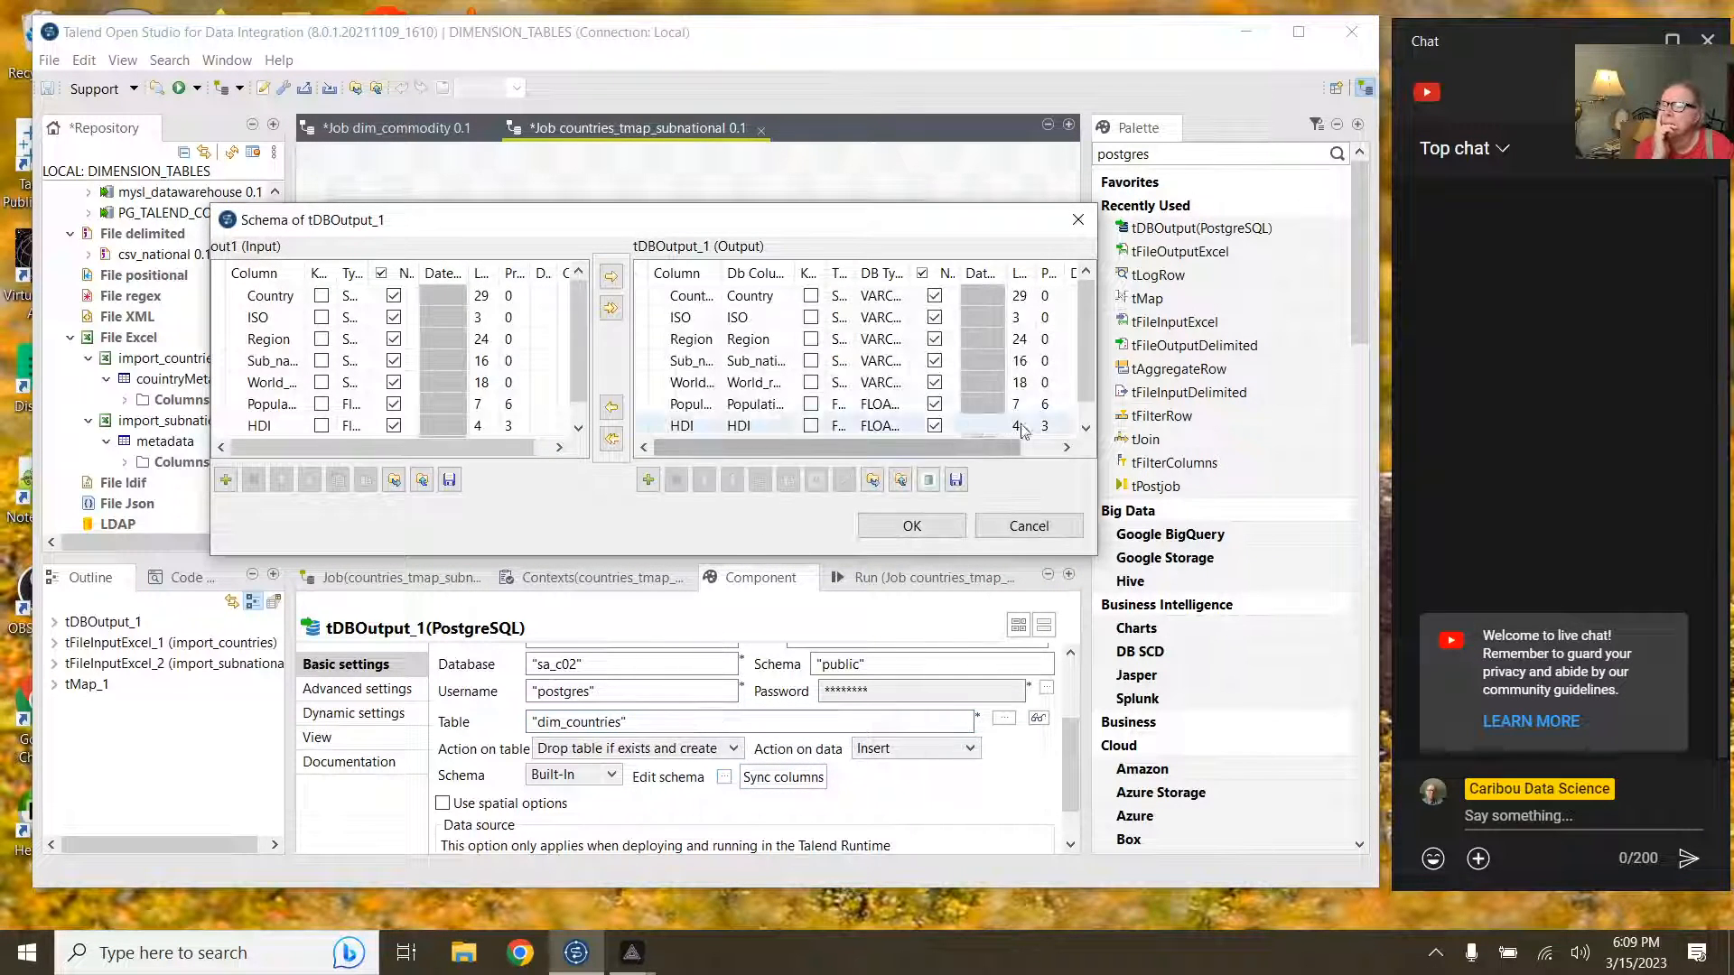
scroll(1083, 374, "down", 1)
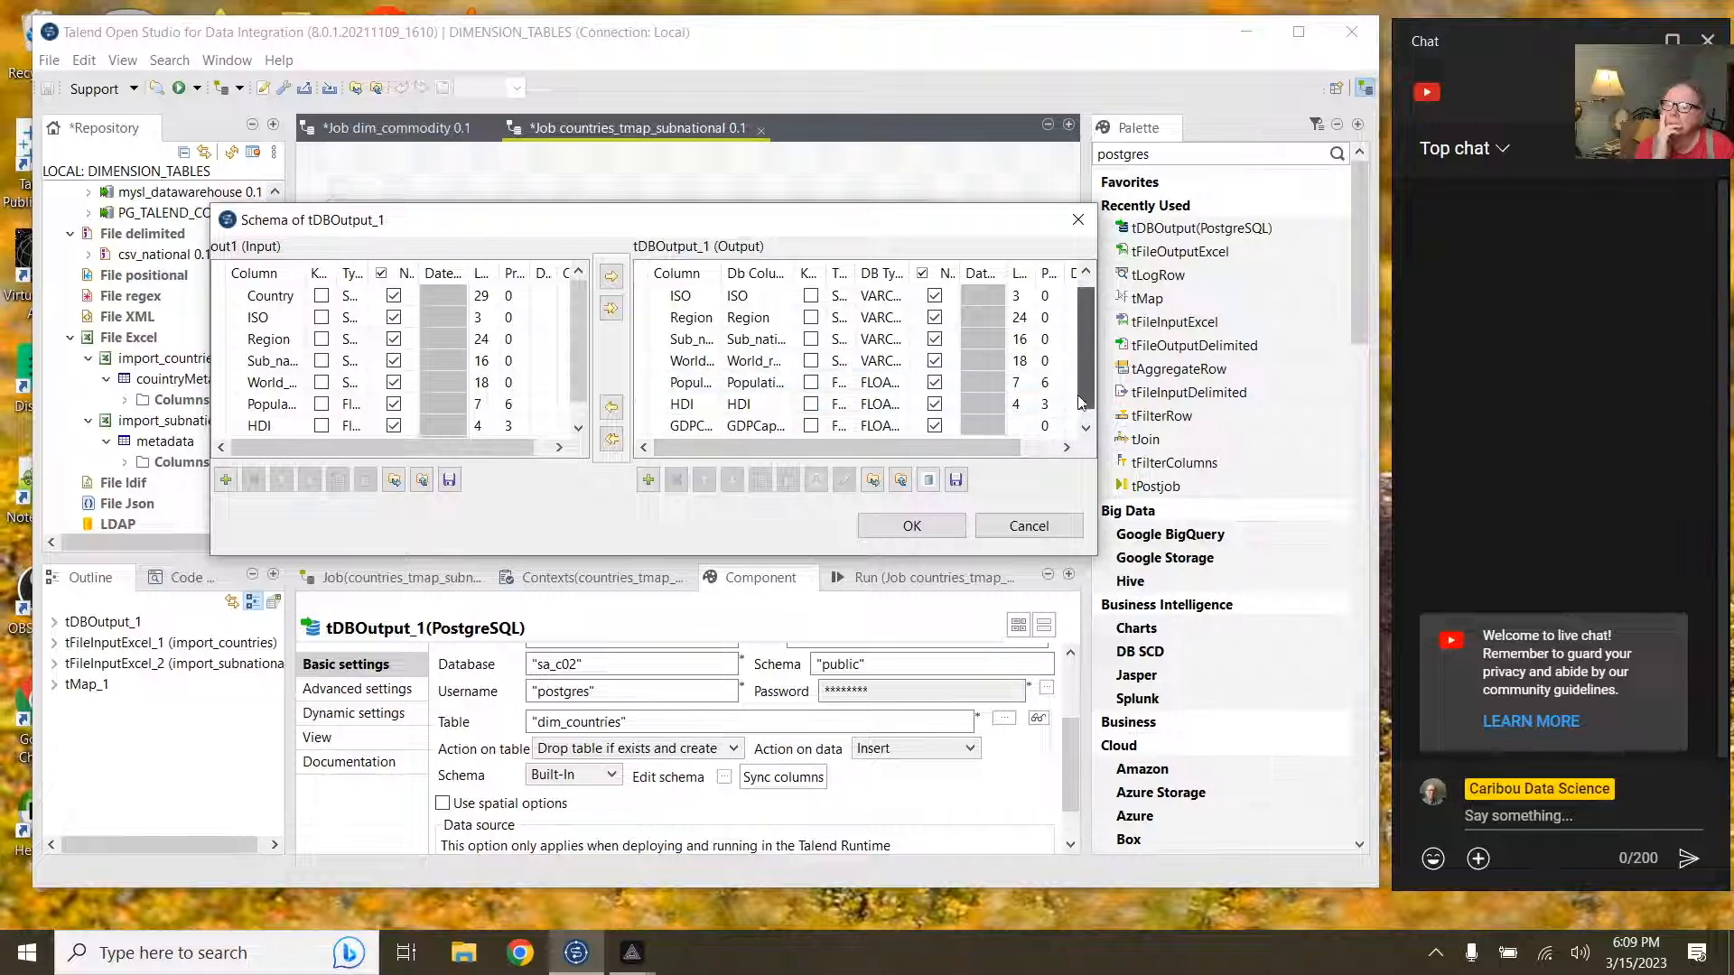
left_click(911, 525)
left_click(801, 782)
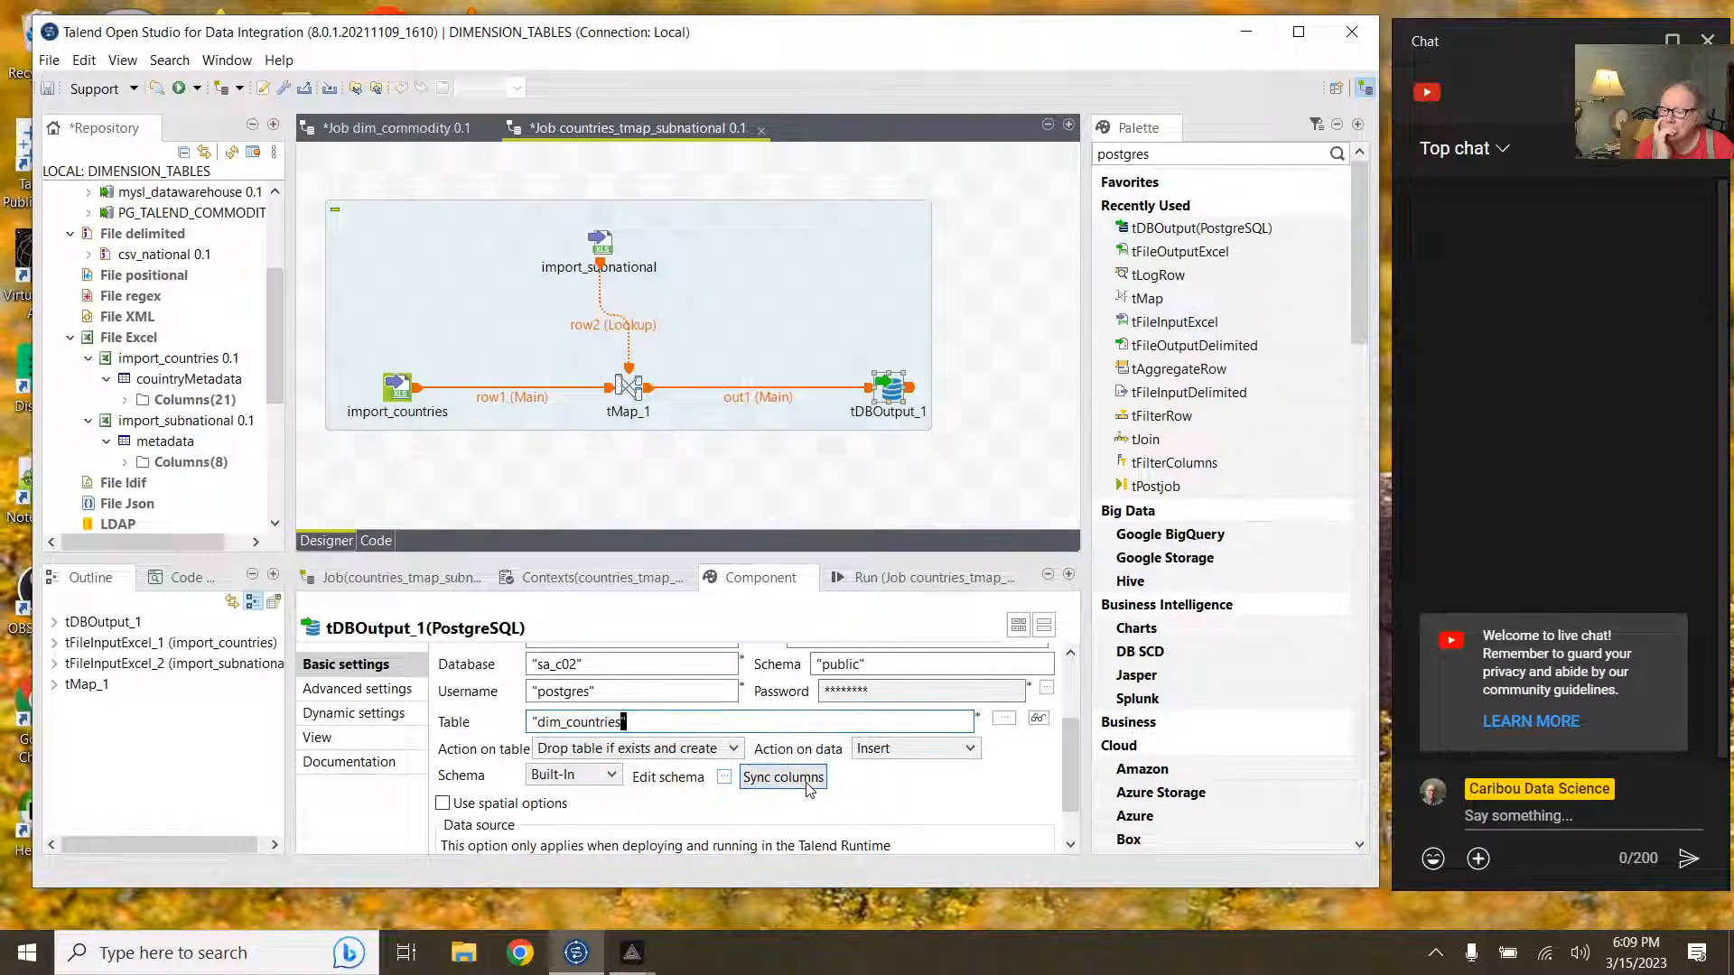
scroll(808, 786, "down", 1)
scroll(808, 785, "down", 1)
scroll(809, 785, "up", 1)
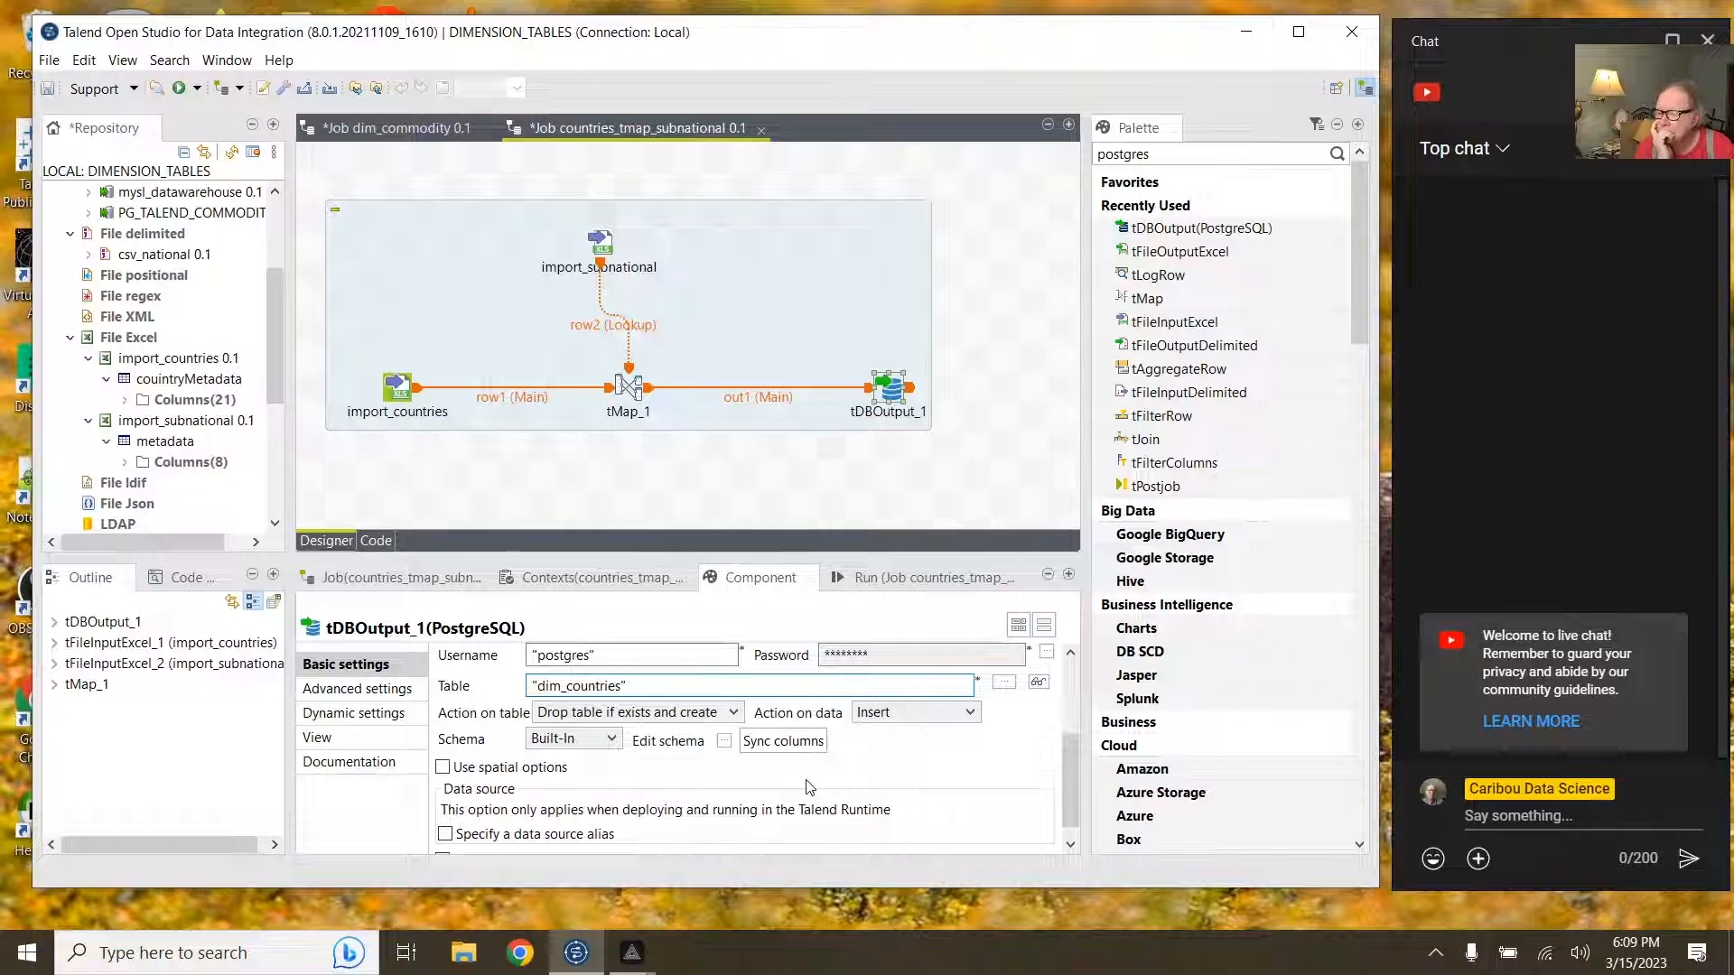
scroll(808, 786, "down", 1)
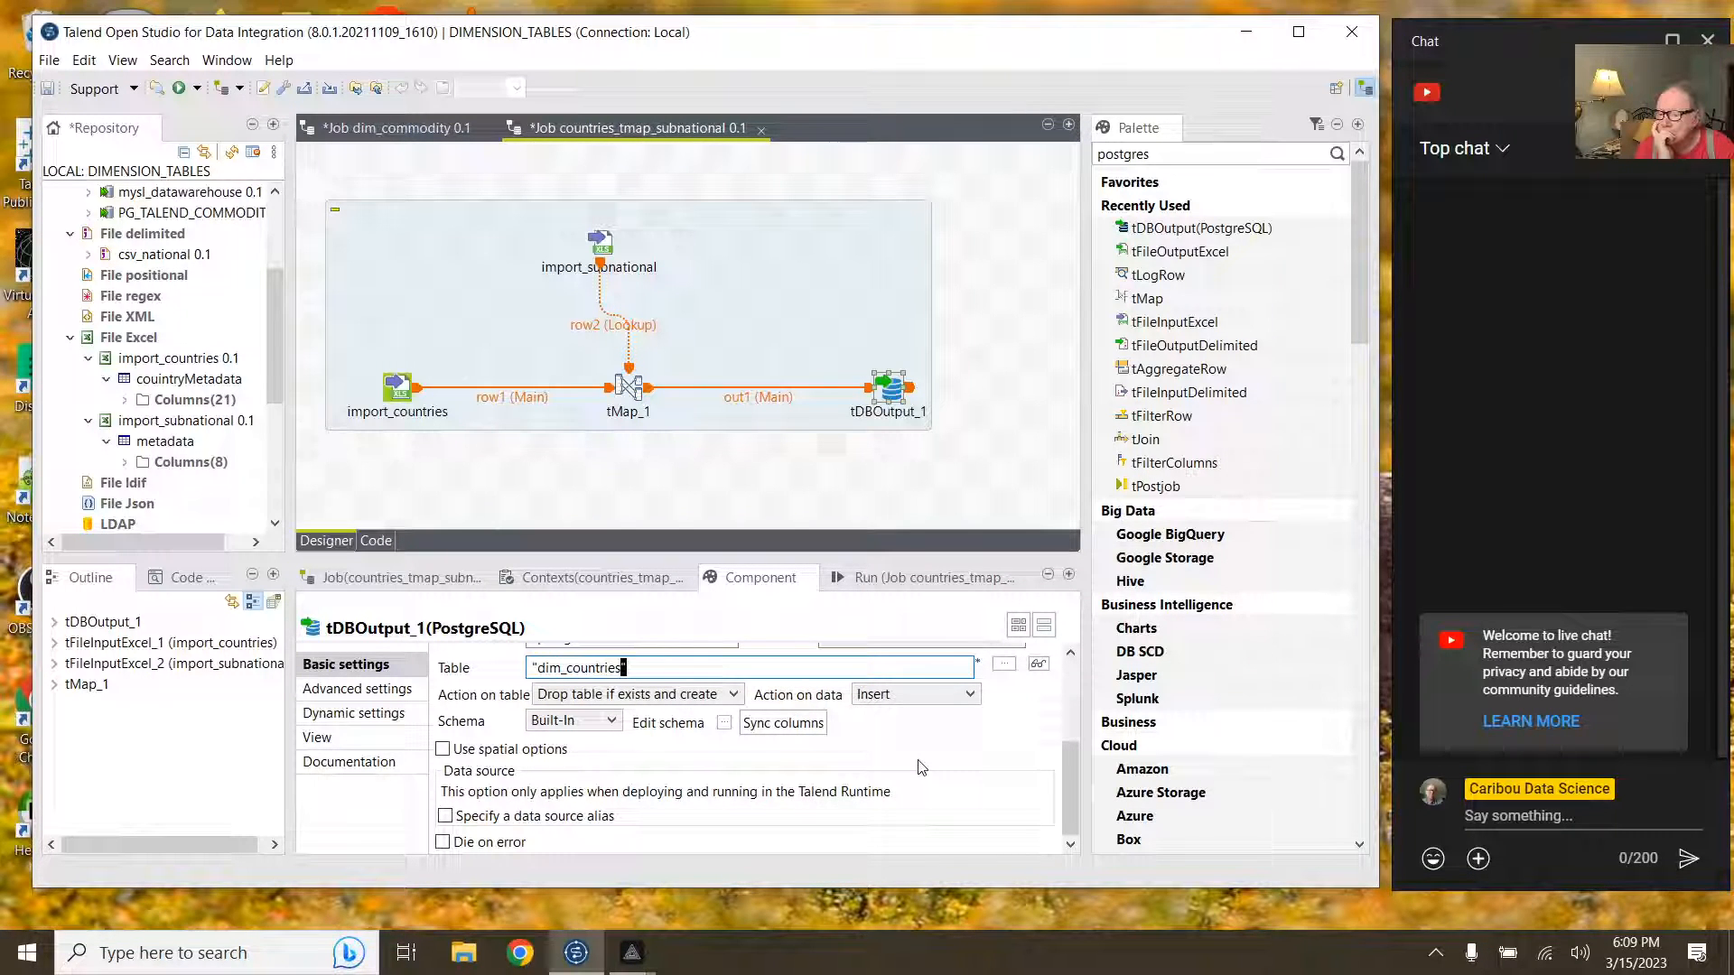
scroll(921, 770, "up", 3)
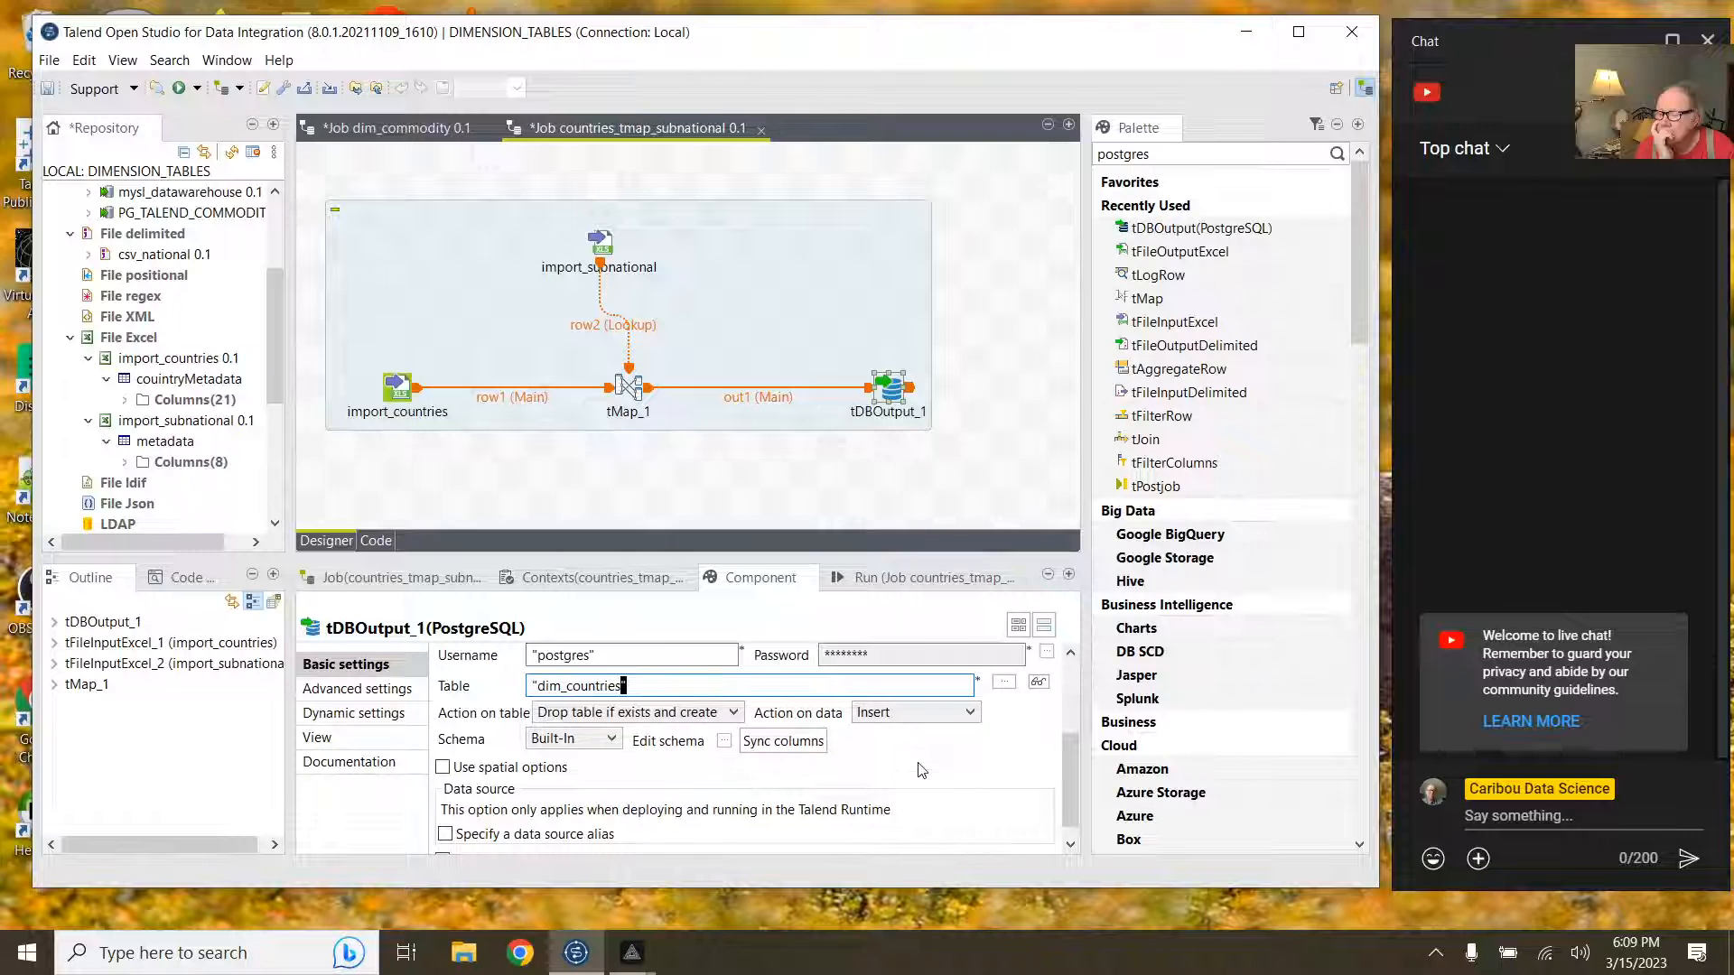
Step: Search Windows for 'pg' to launch pgAdmin 4
left_click(280, 955)
type("pg")
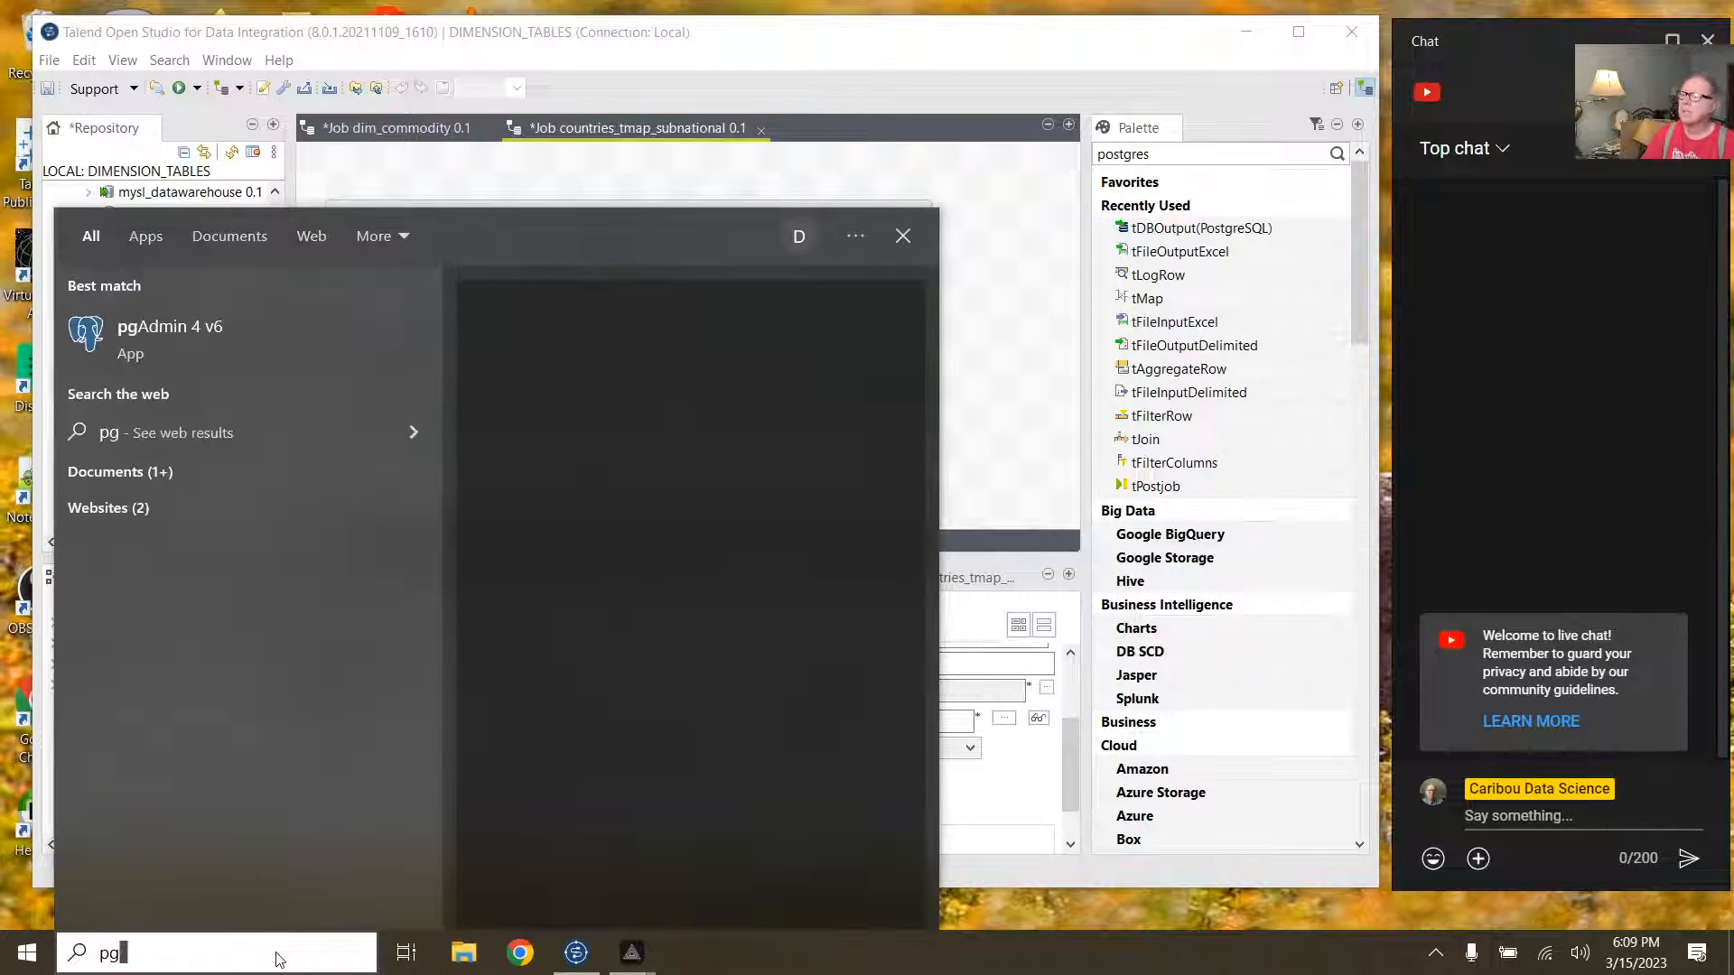
key("Escape")
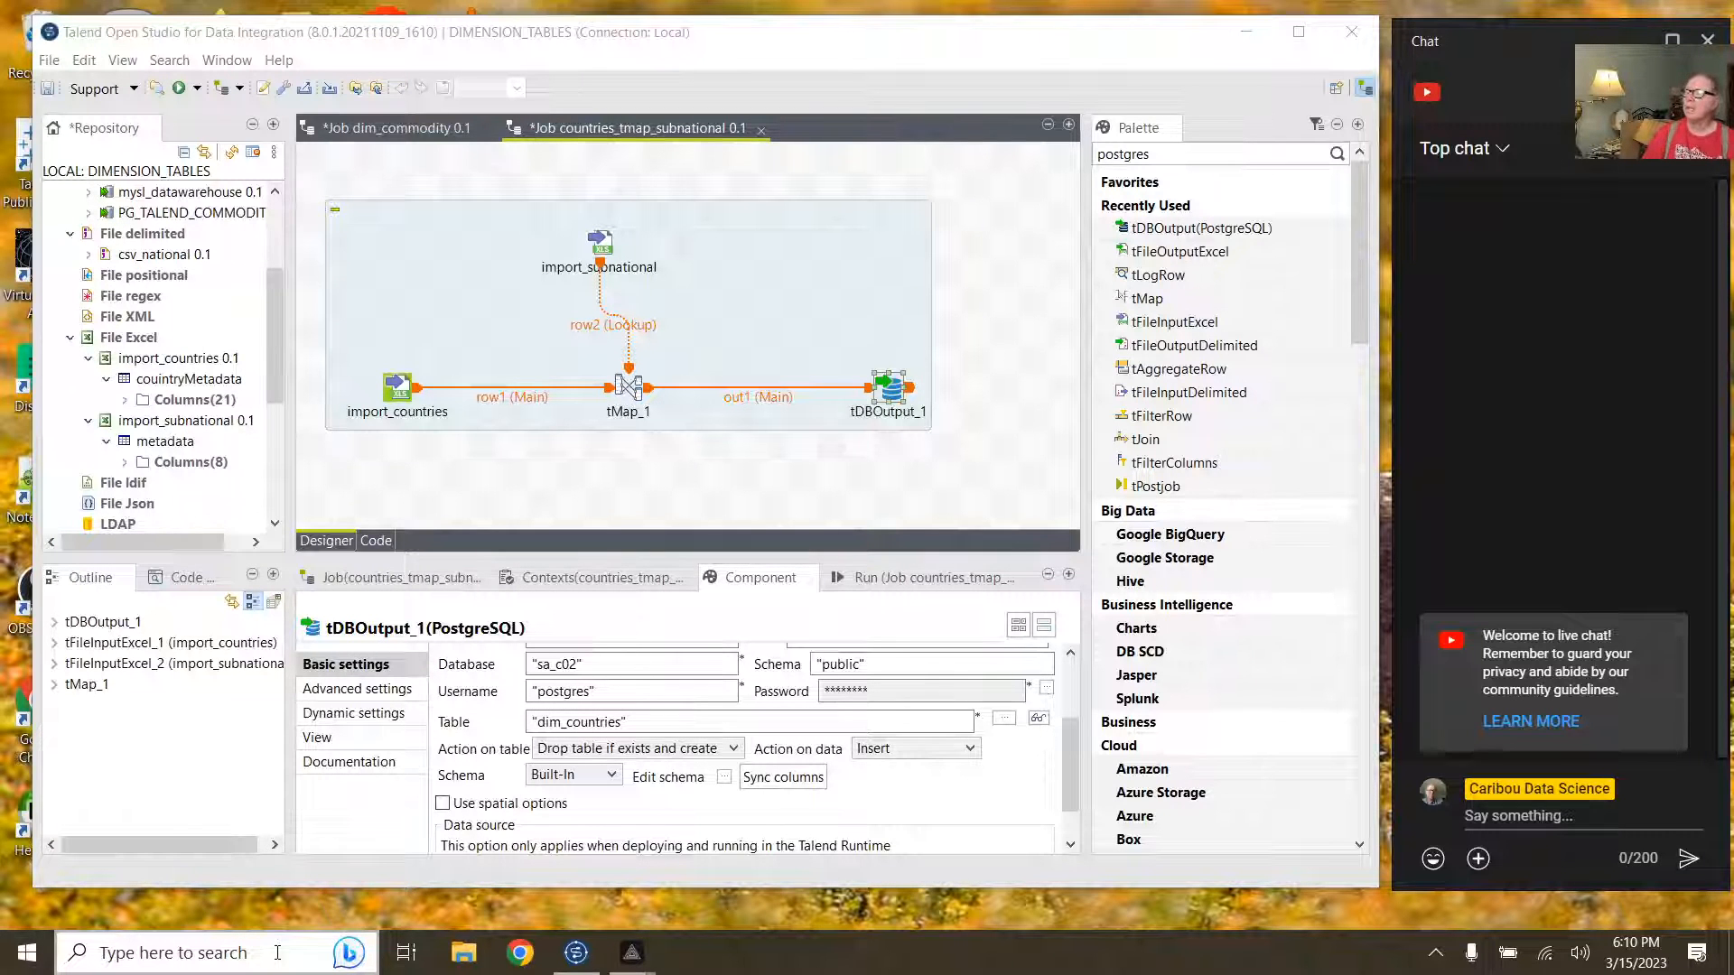
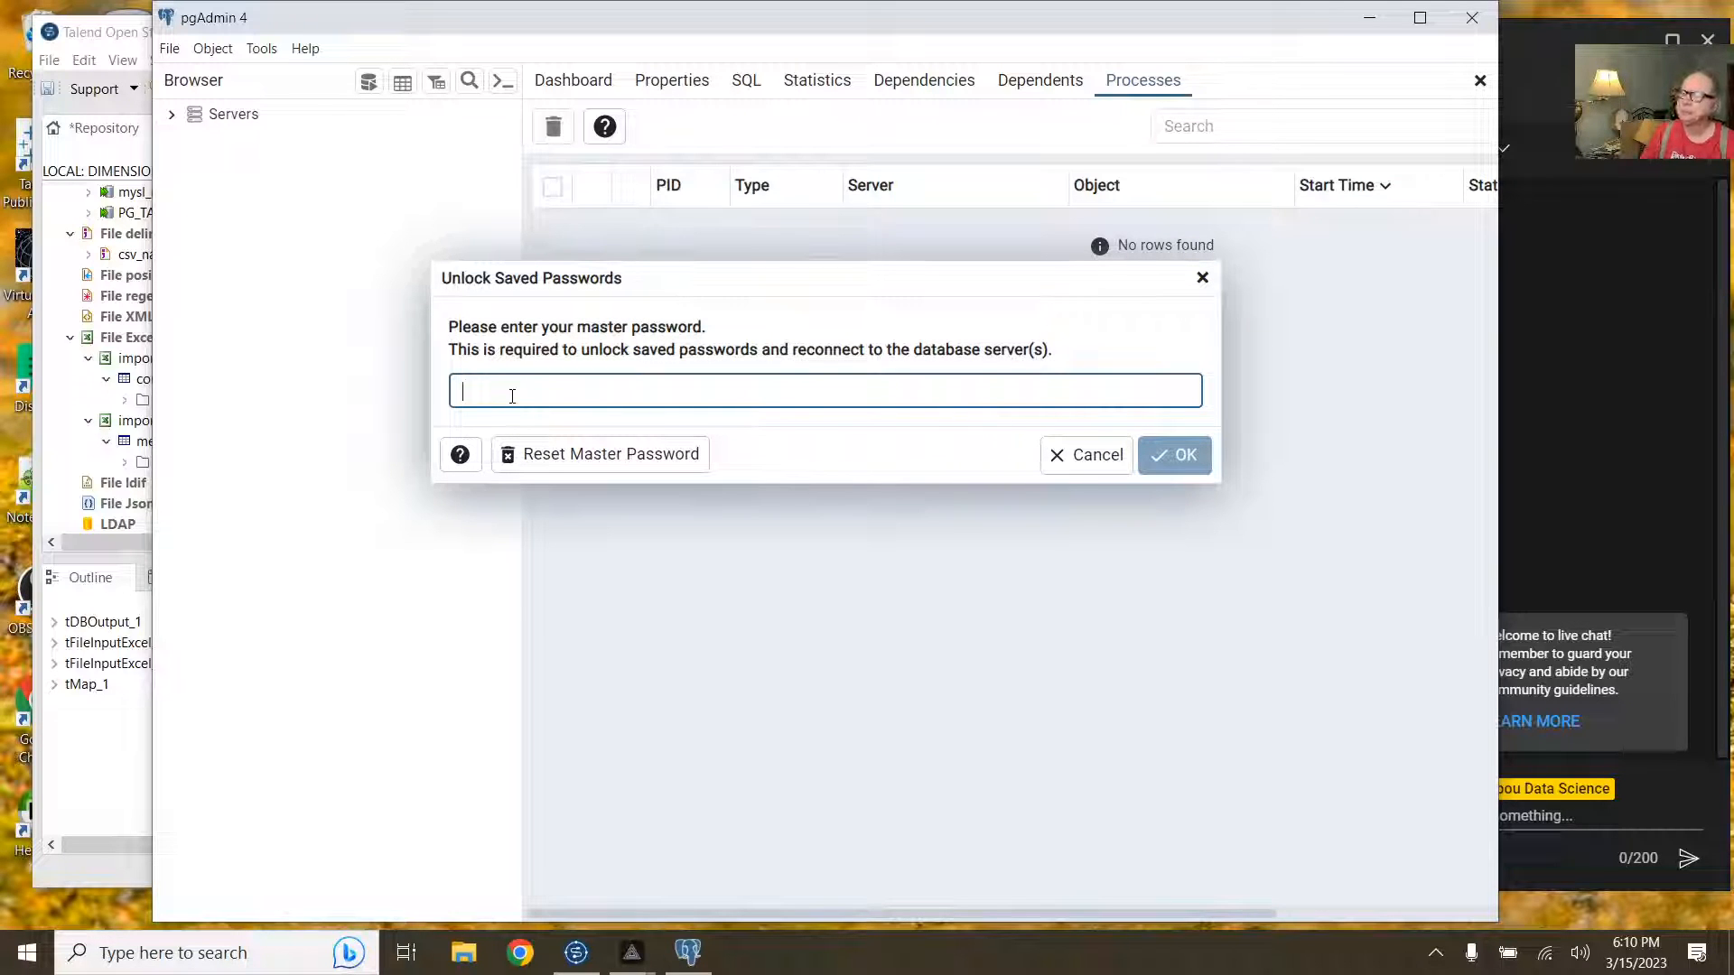
Step: Unlock pgAdmin with the master password, then connect to PostgreSQL 14 using the postgres password
type("*")
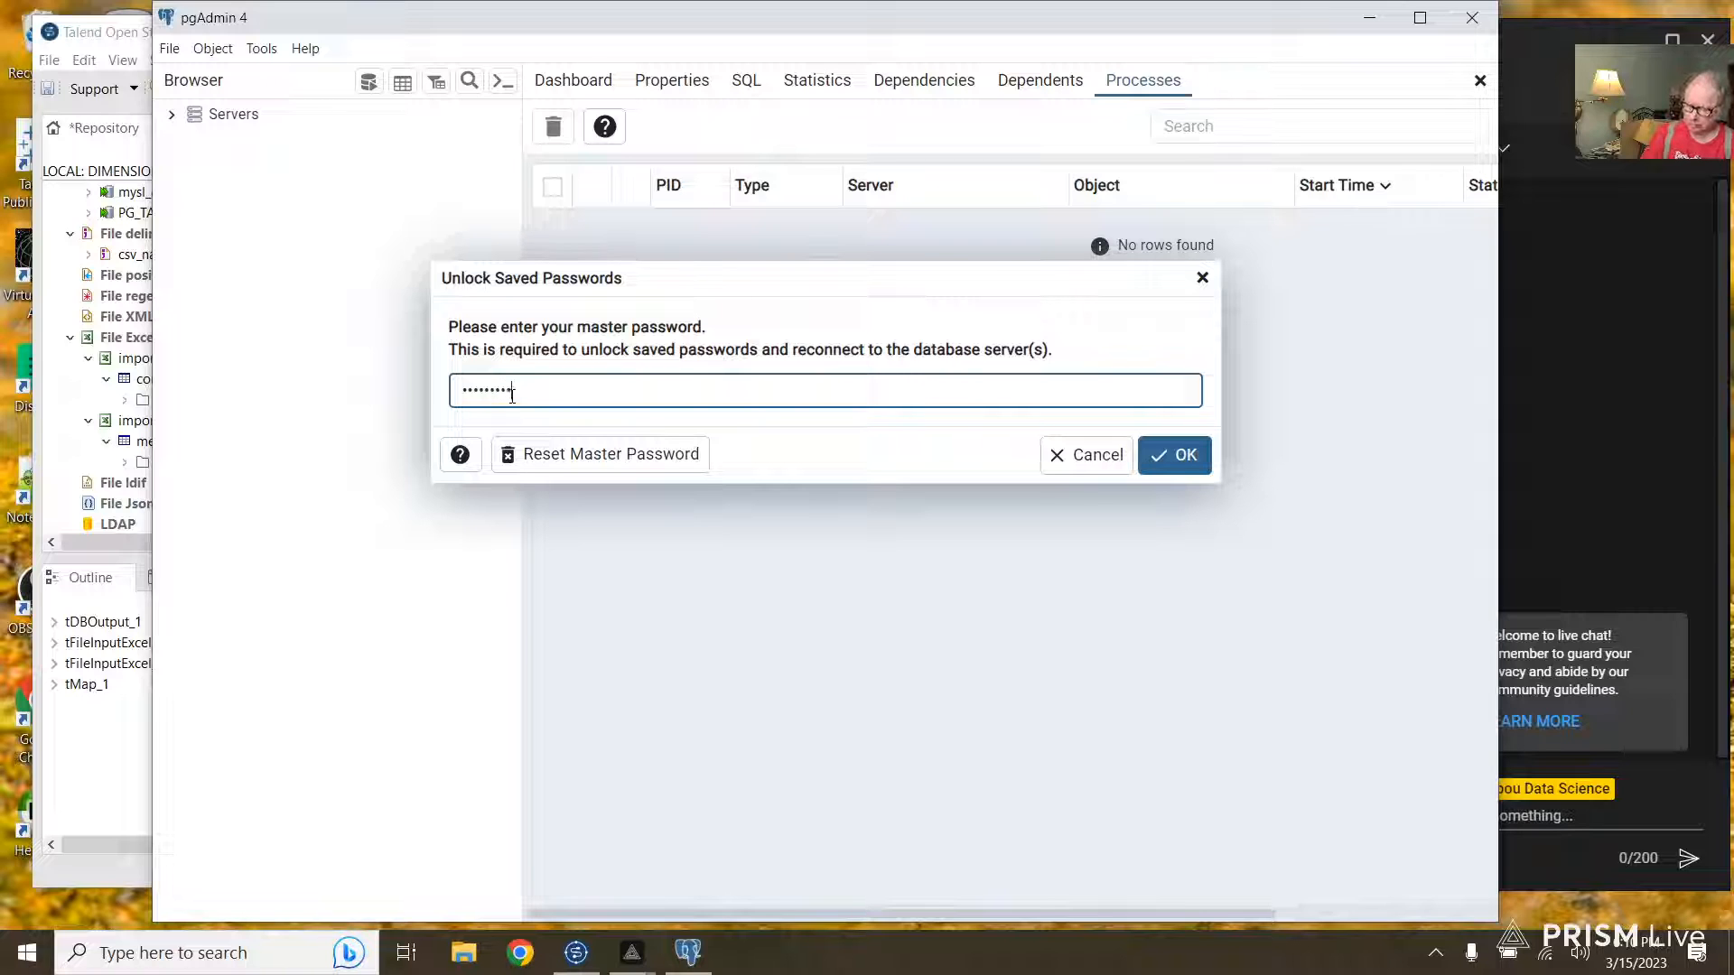
left_click(1187, 454)
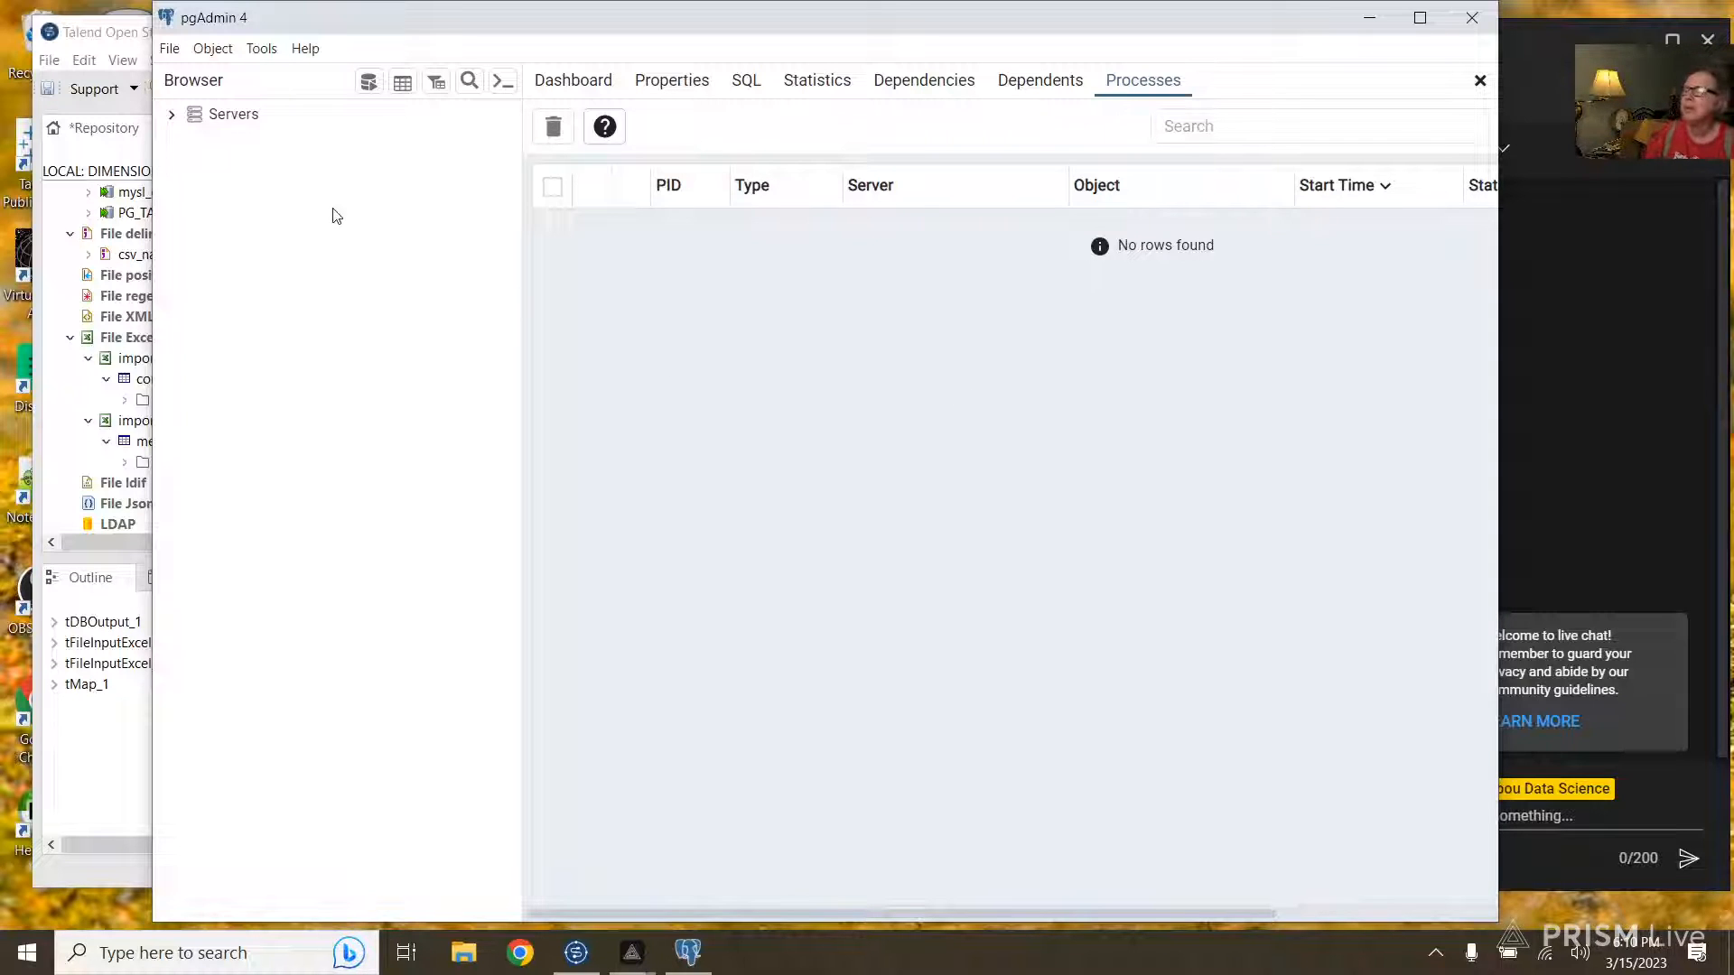
left_click(172, 118)
left_click(185, 141)
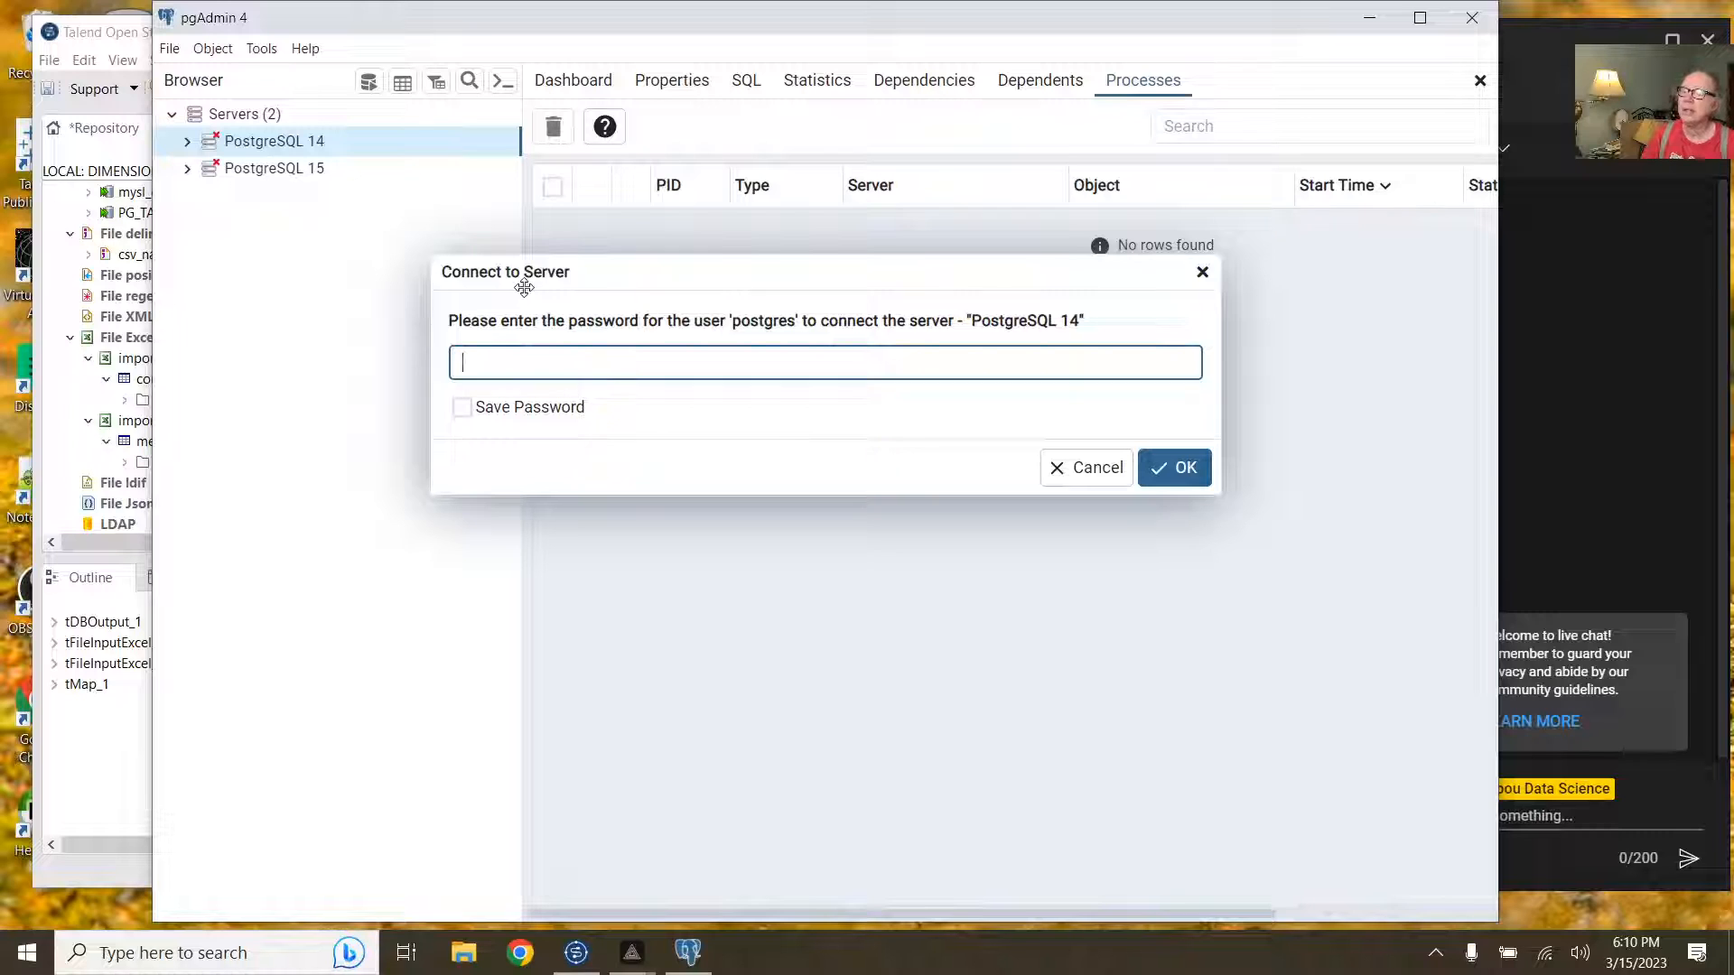
type("••••")
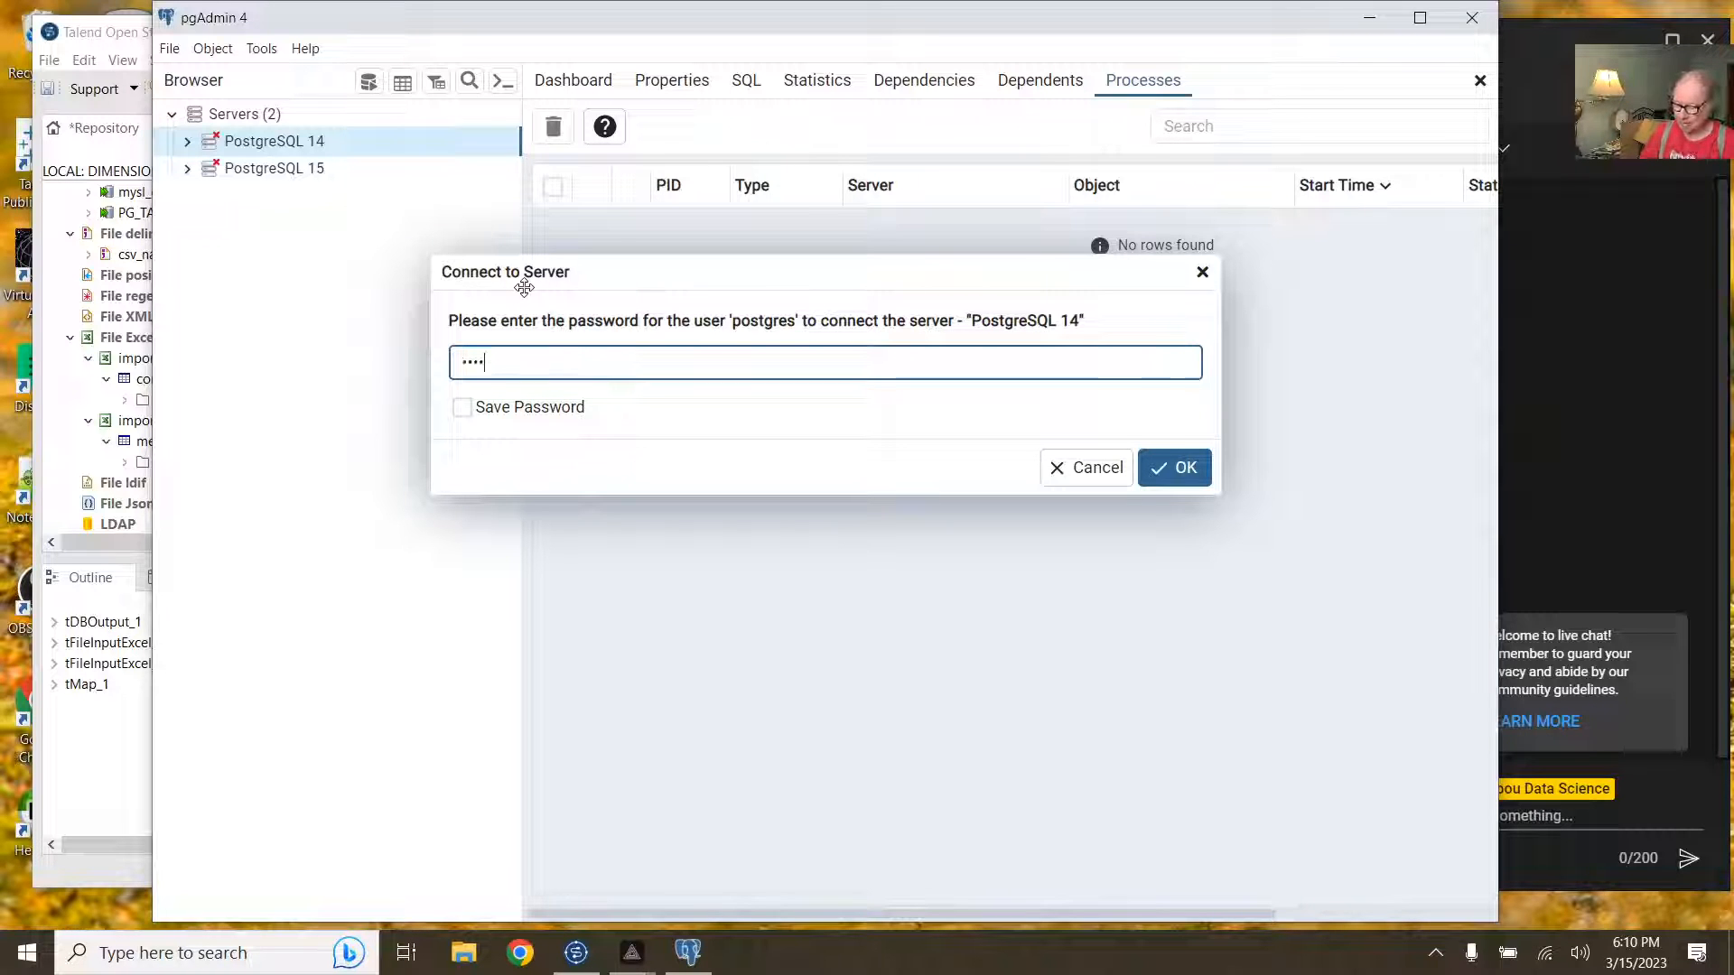
type("•")
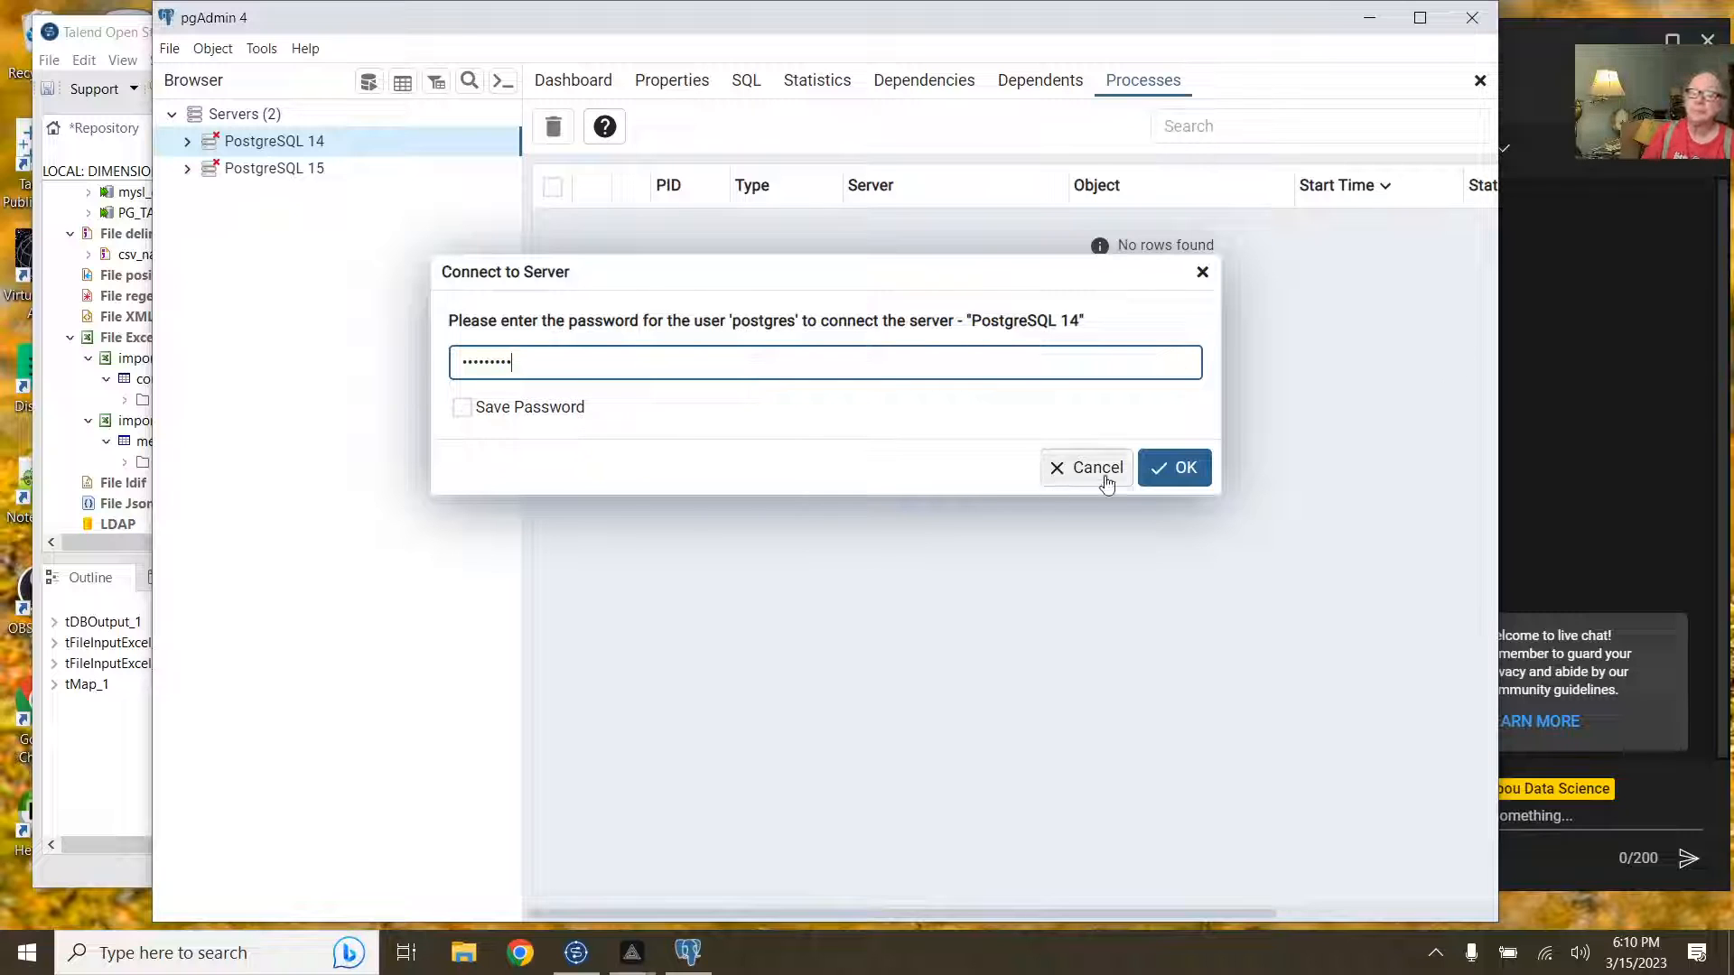
left_click(1183, 467)
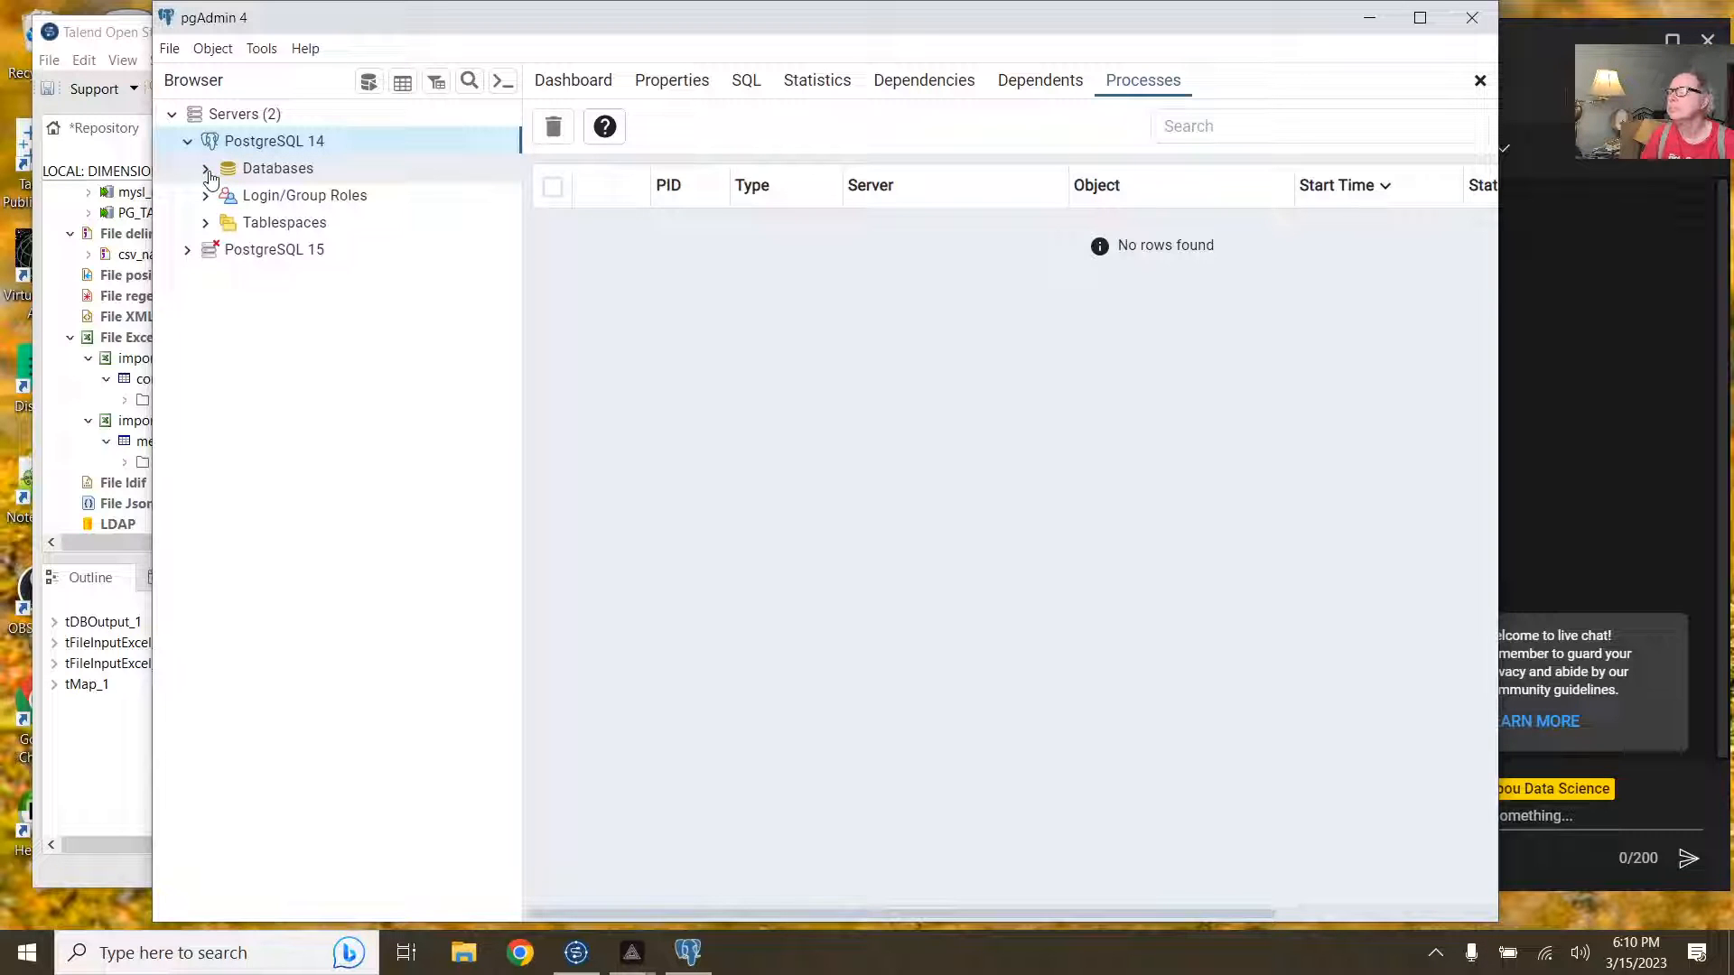
Step: Browse sa_c02's public tables down to the product table's columns, then minimize pgAdmin
left_click(208, 176)
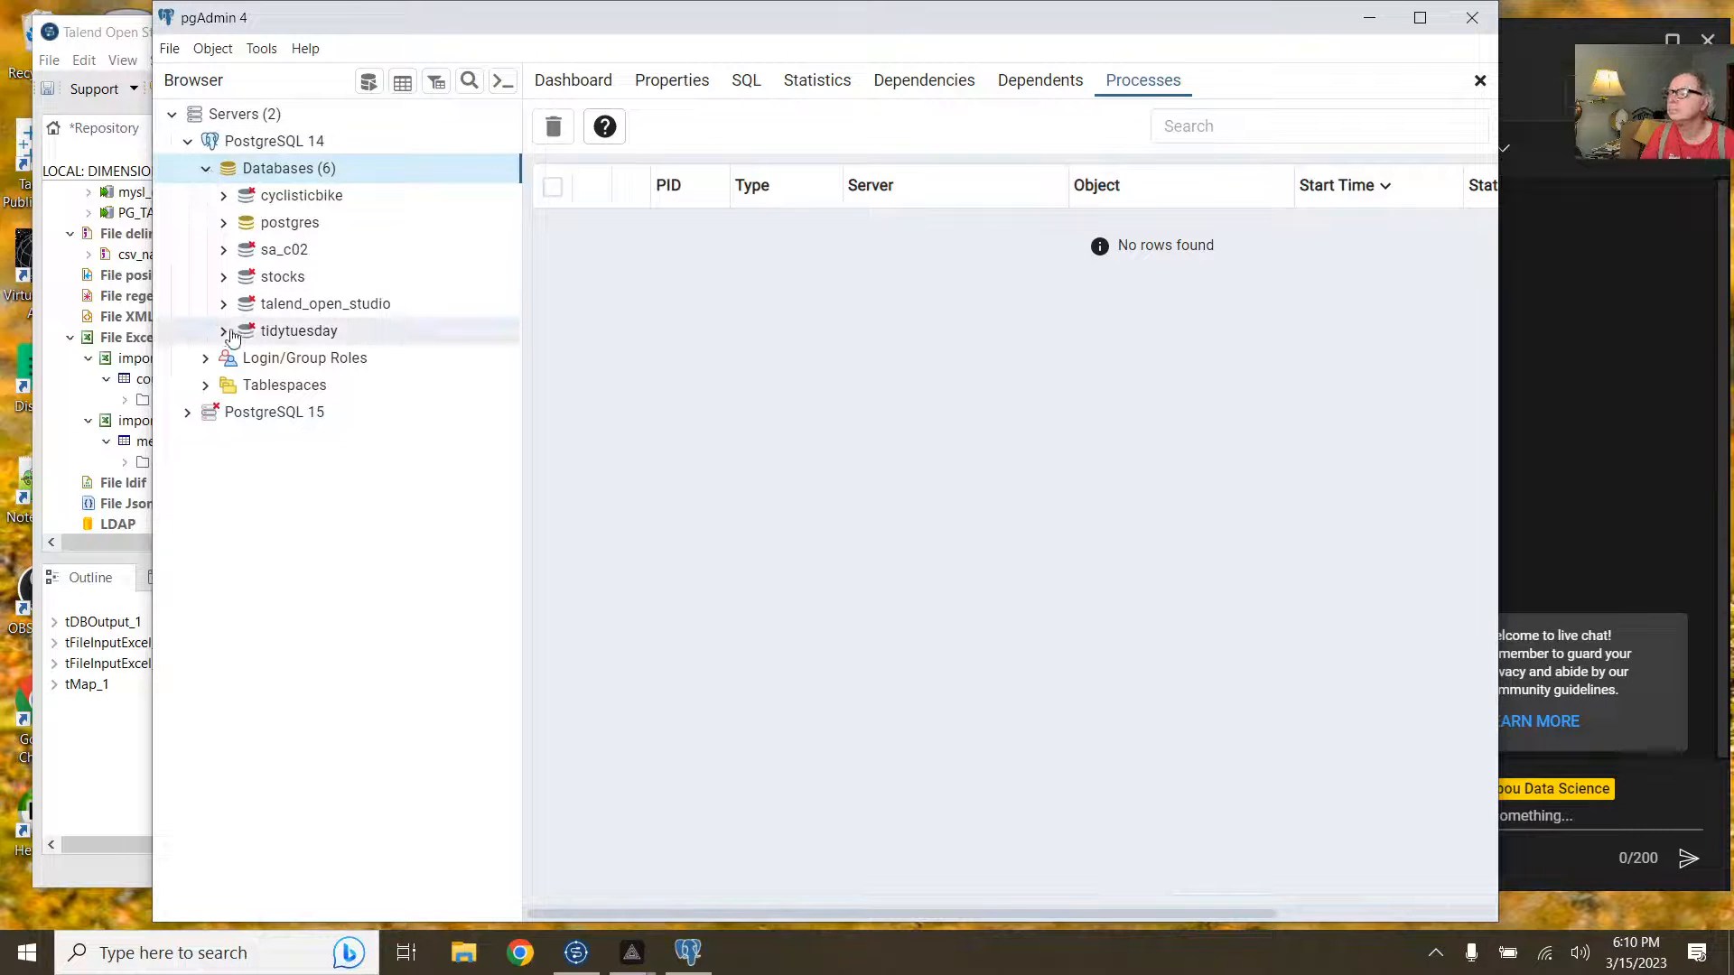
left_click(226, 252)
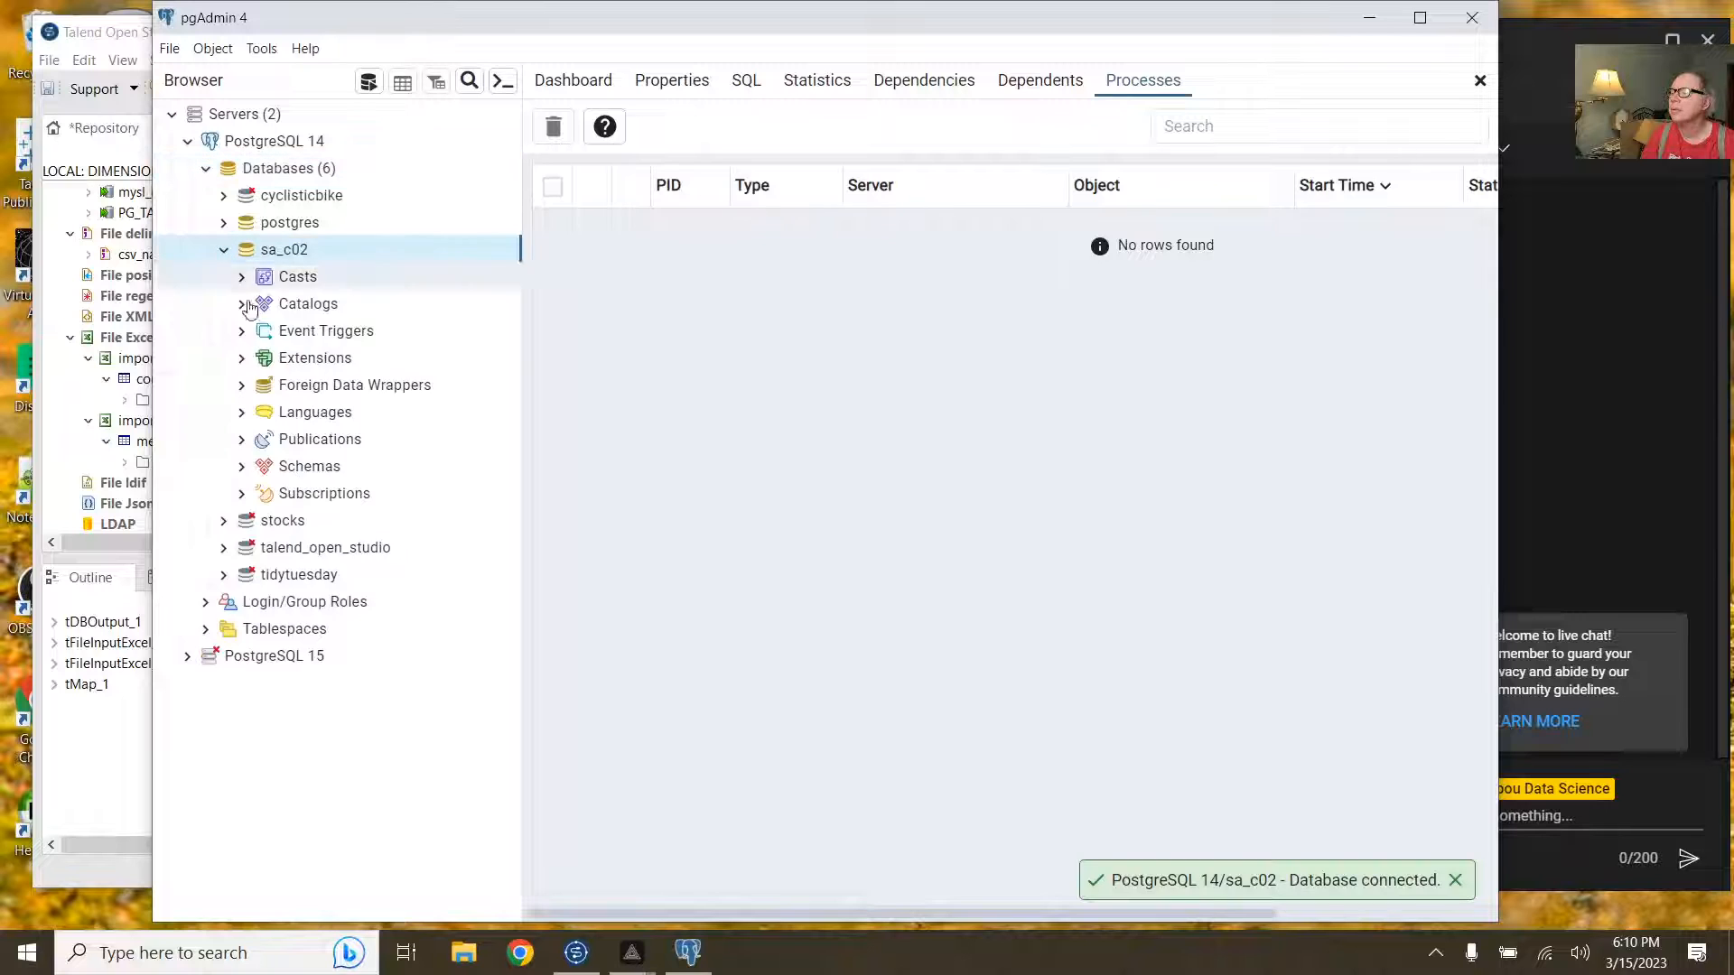
left_click(240, 467)
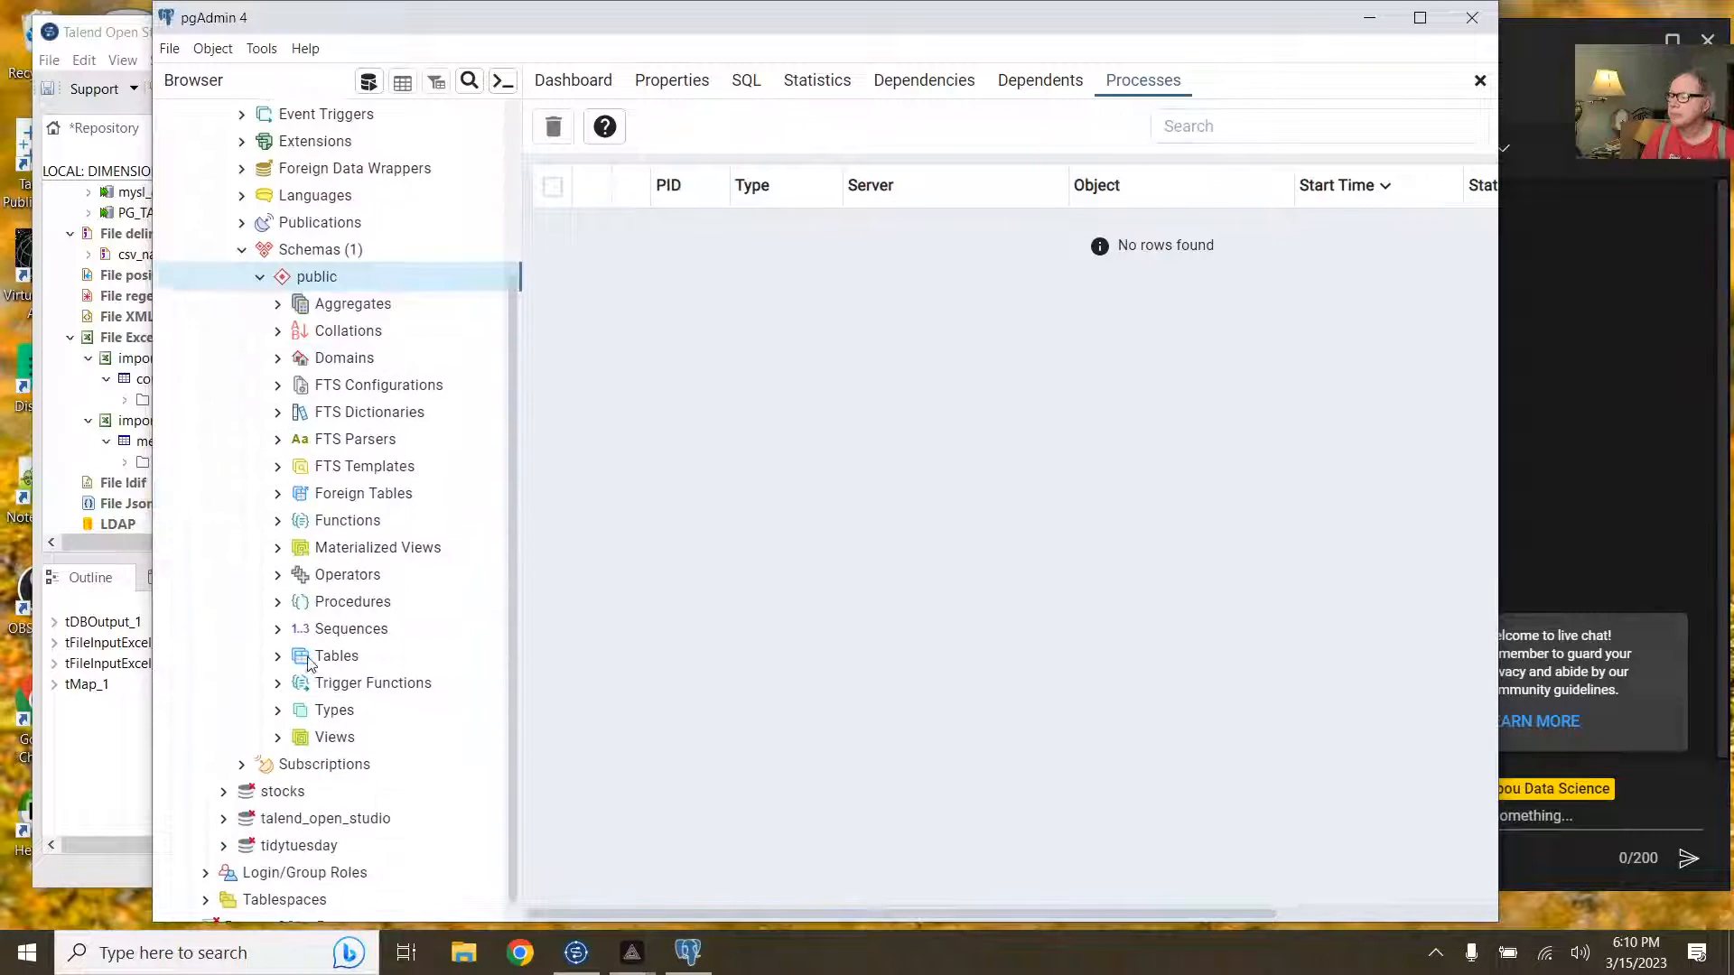
left_click(278, 640)
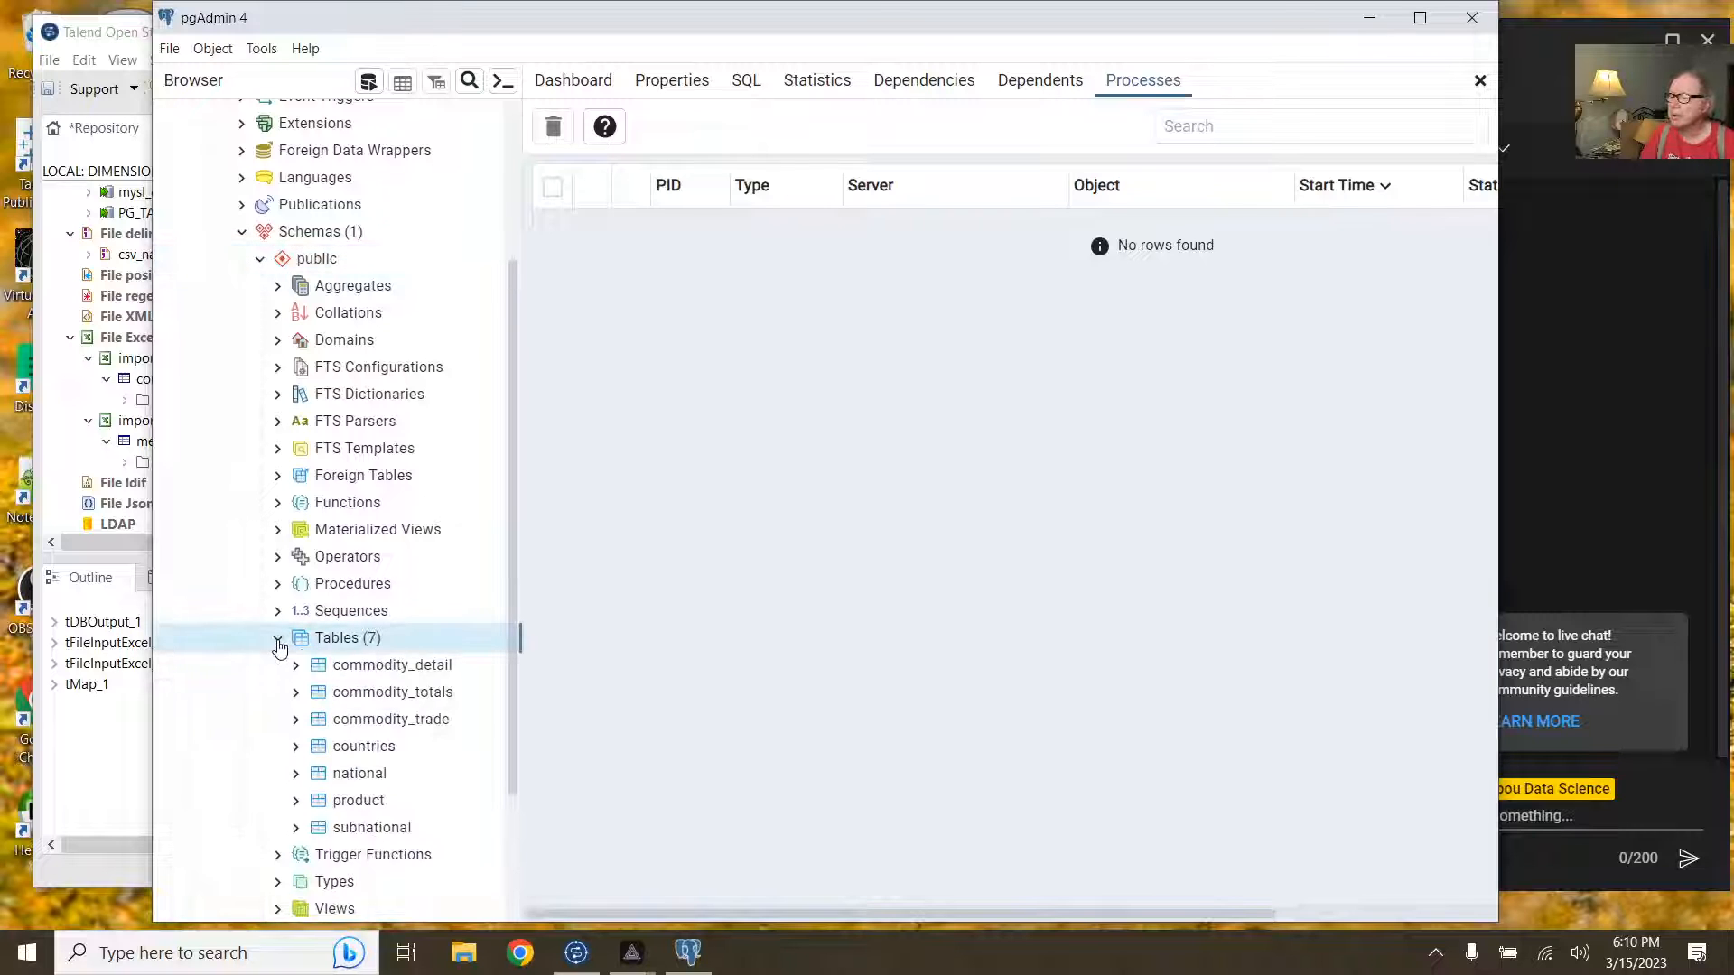
scroll(452, 647, "down", 2)
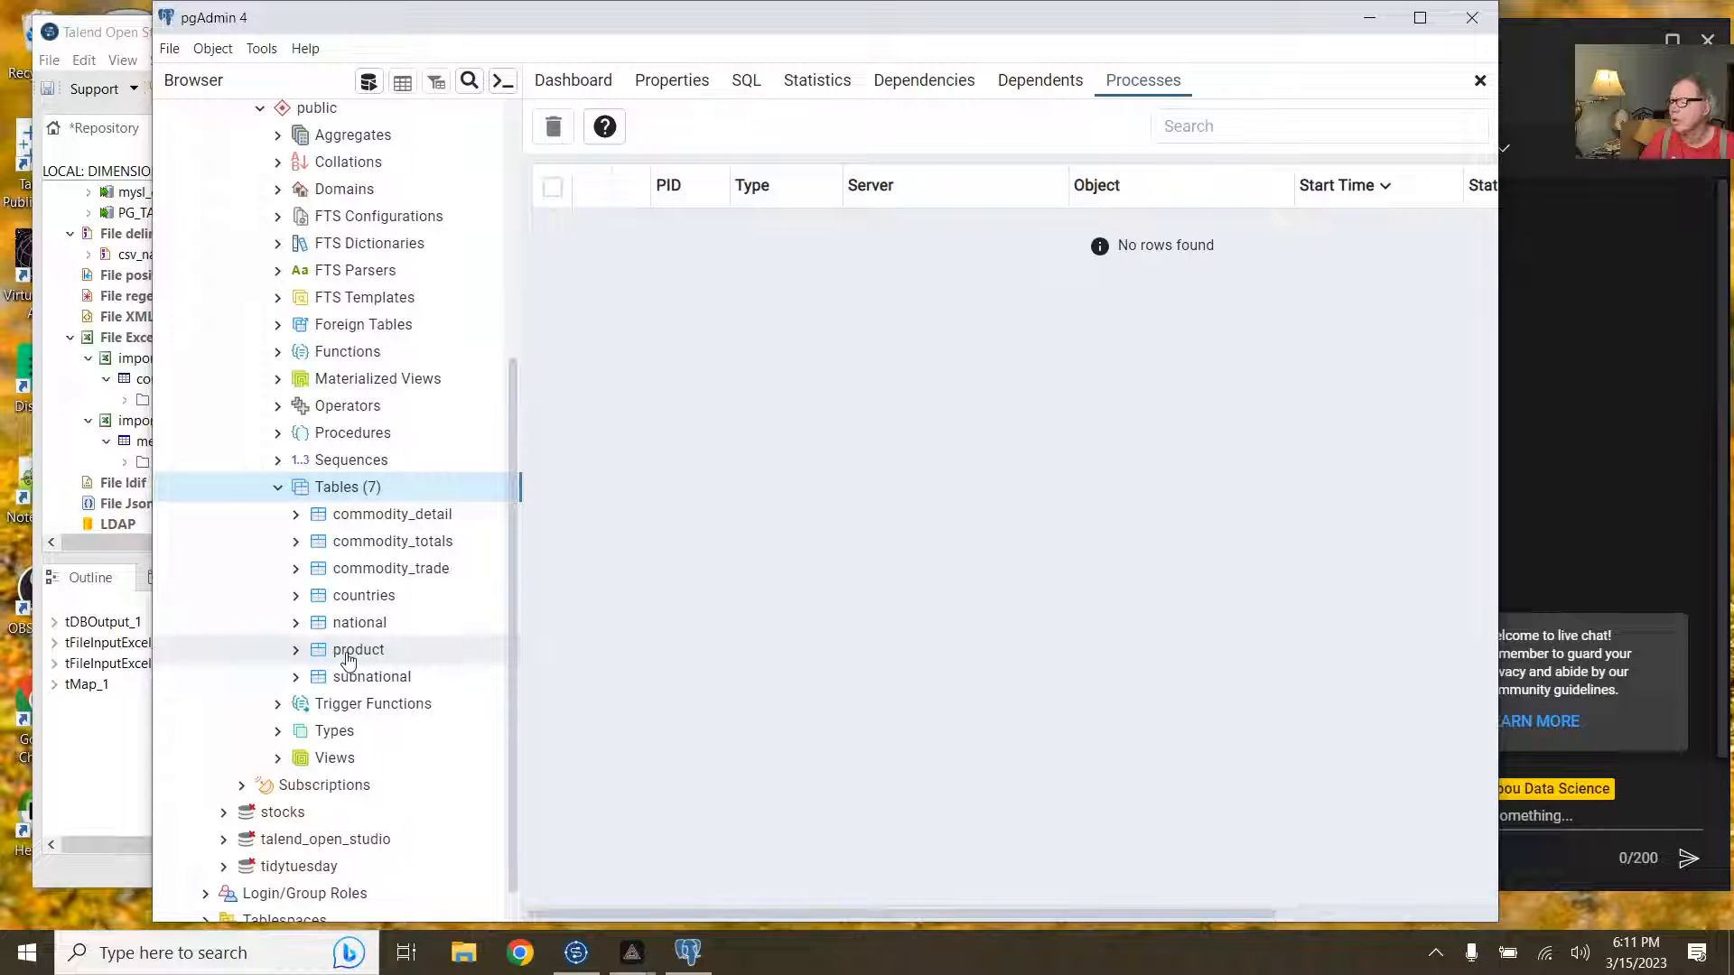
left_click(296, 654)
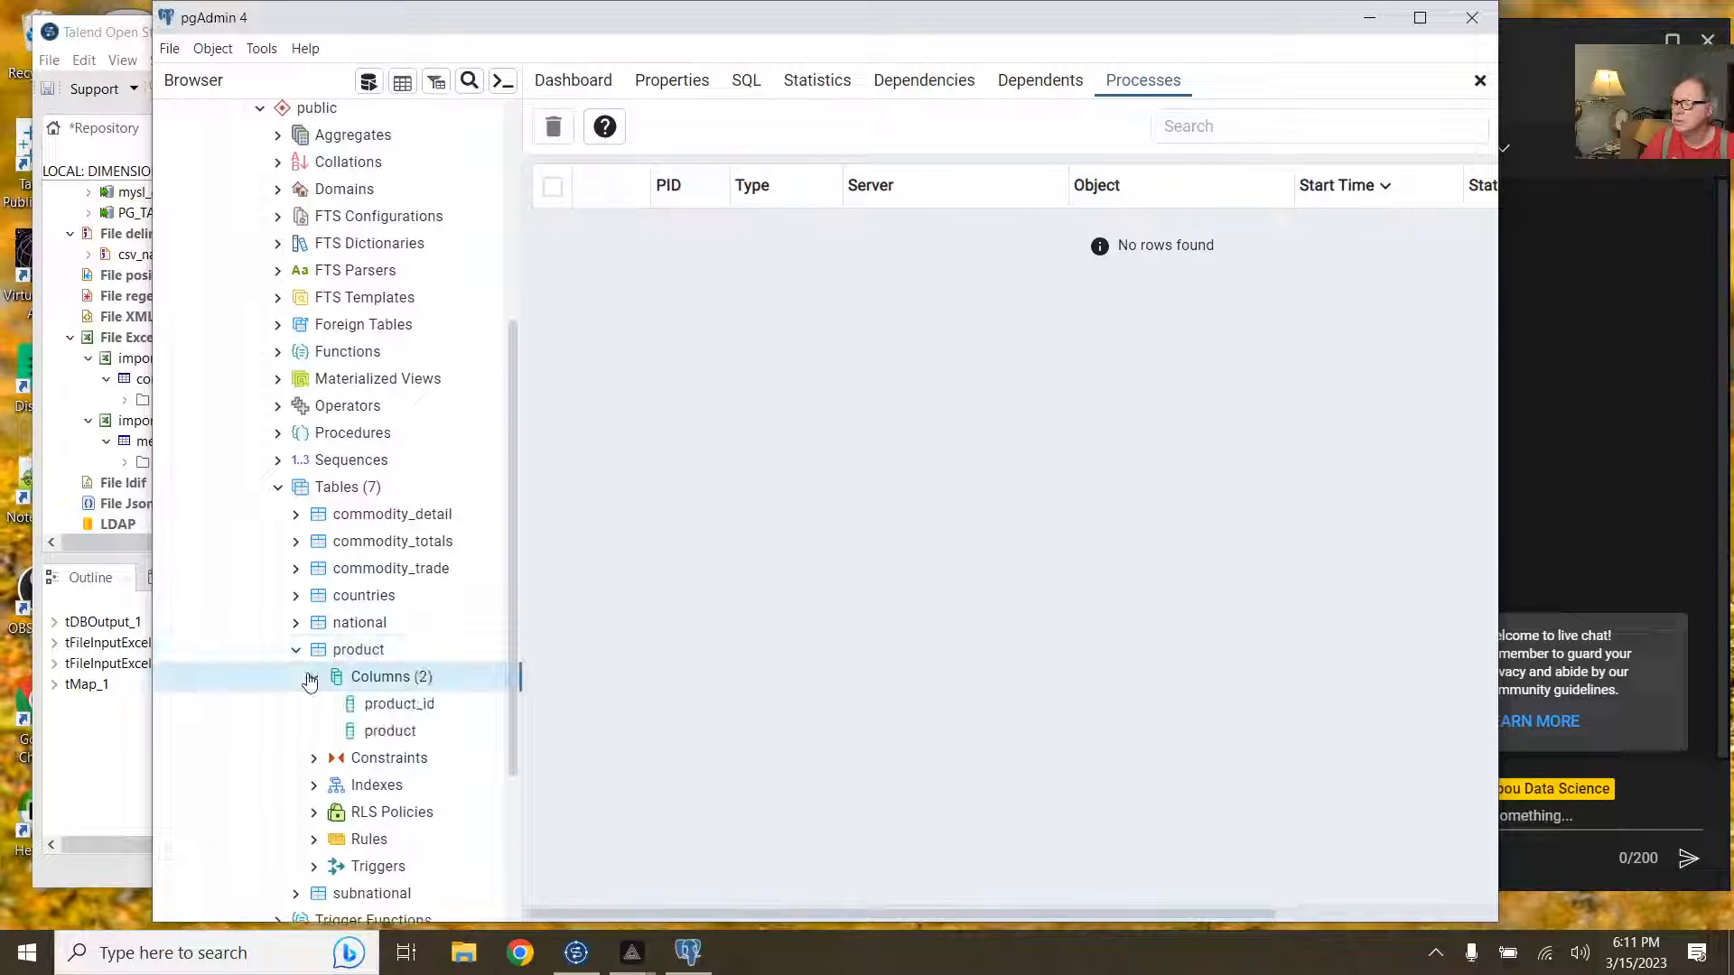
left_click(296, 652)
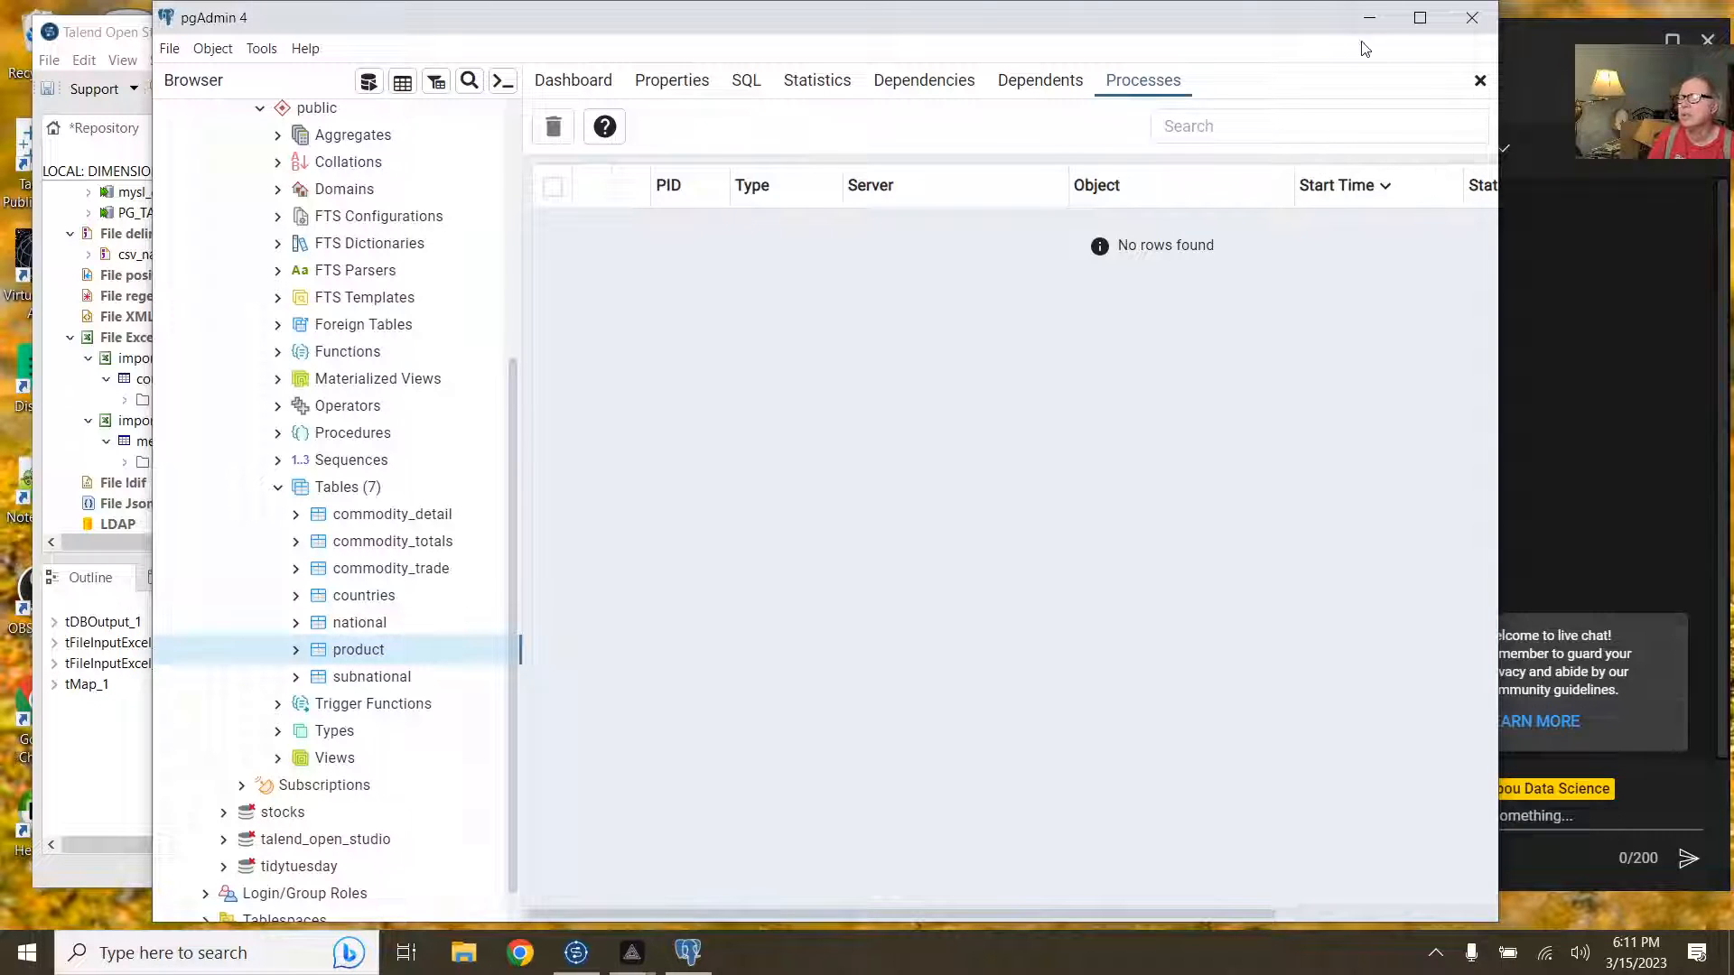
left_click(1369, 19)
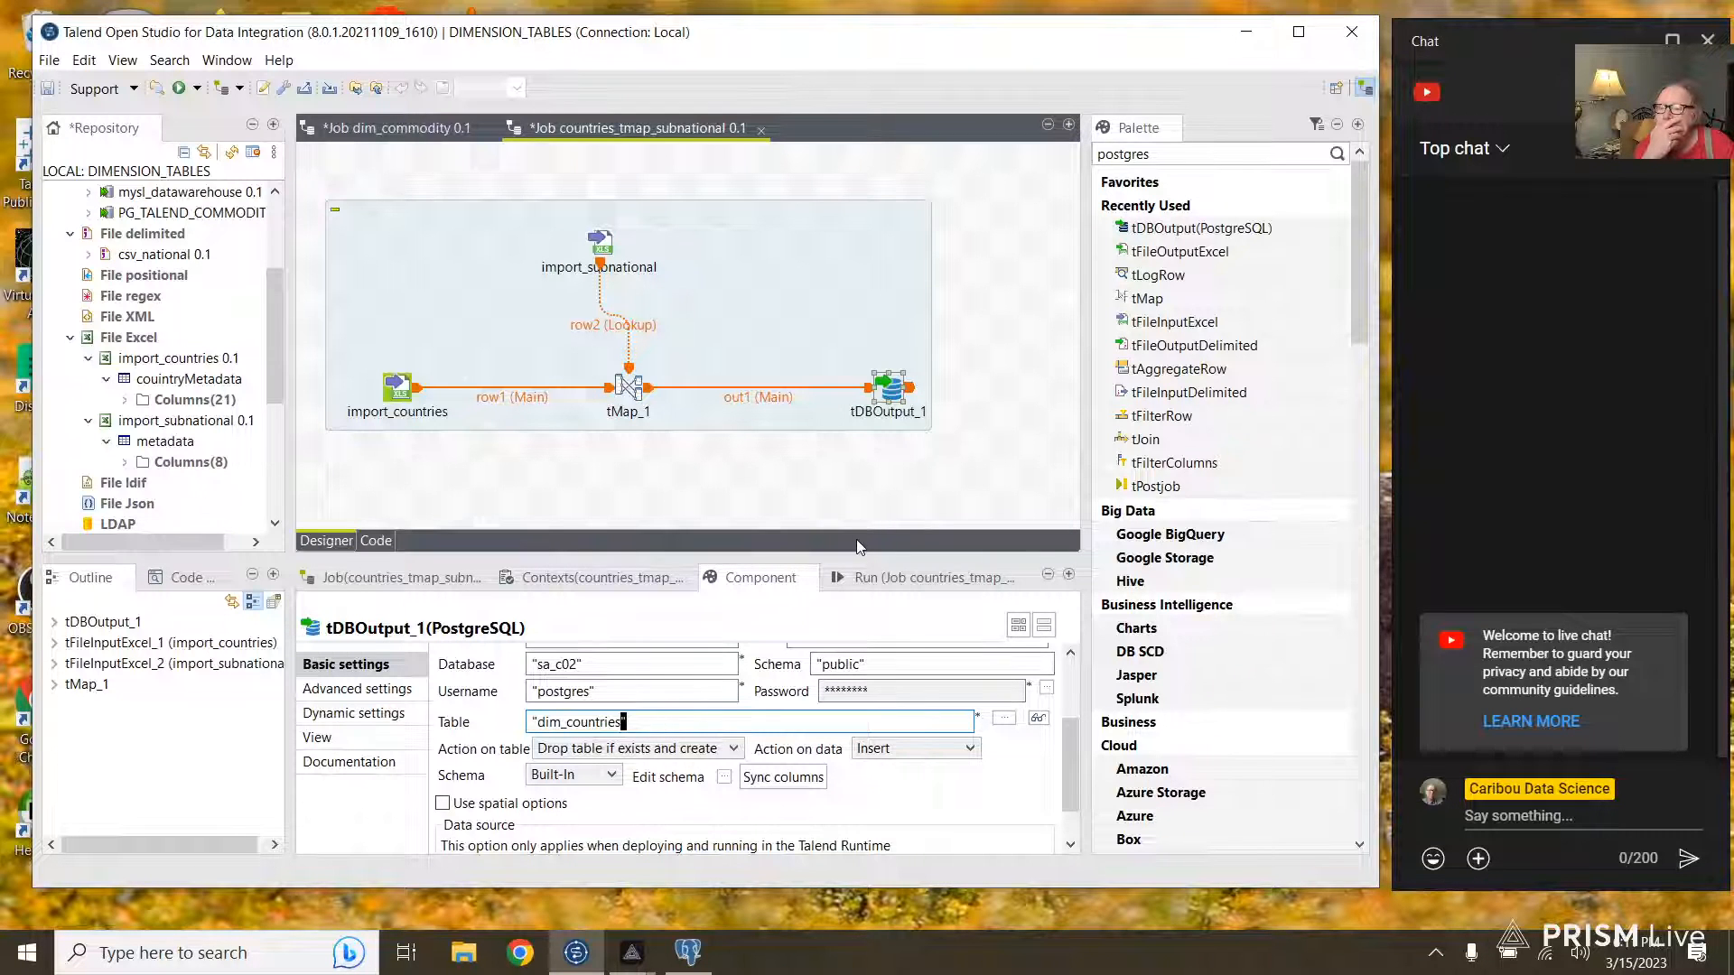
Step: Enlarge the bottom panel and run the countries_tmap_subnational job
left_click_drag(854, 557, 836, 484)
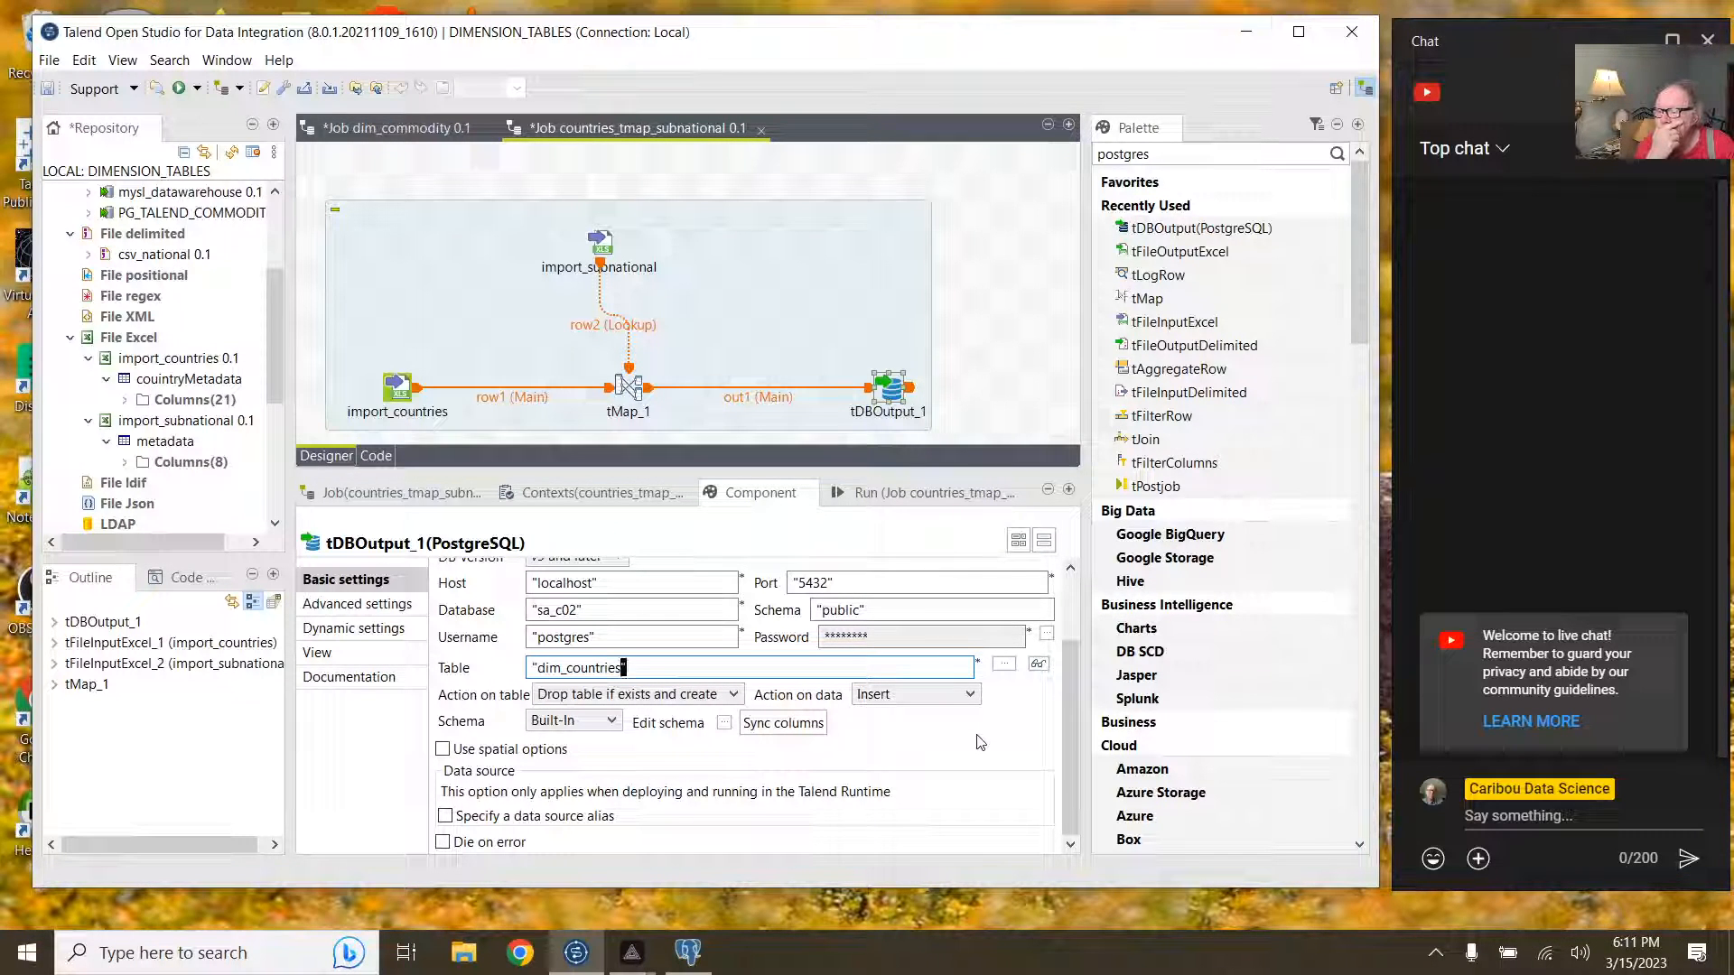
scroll(979, 742, "up", 1)
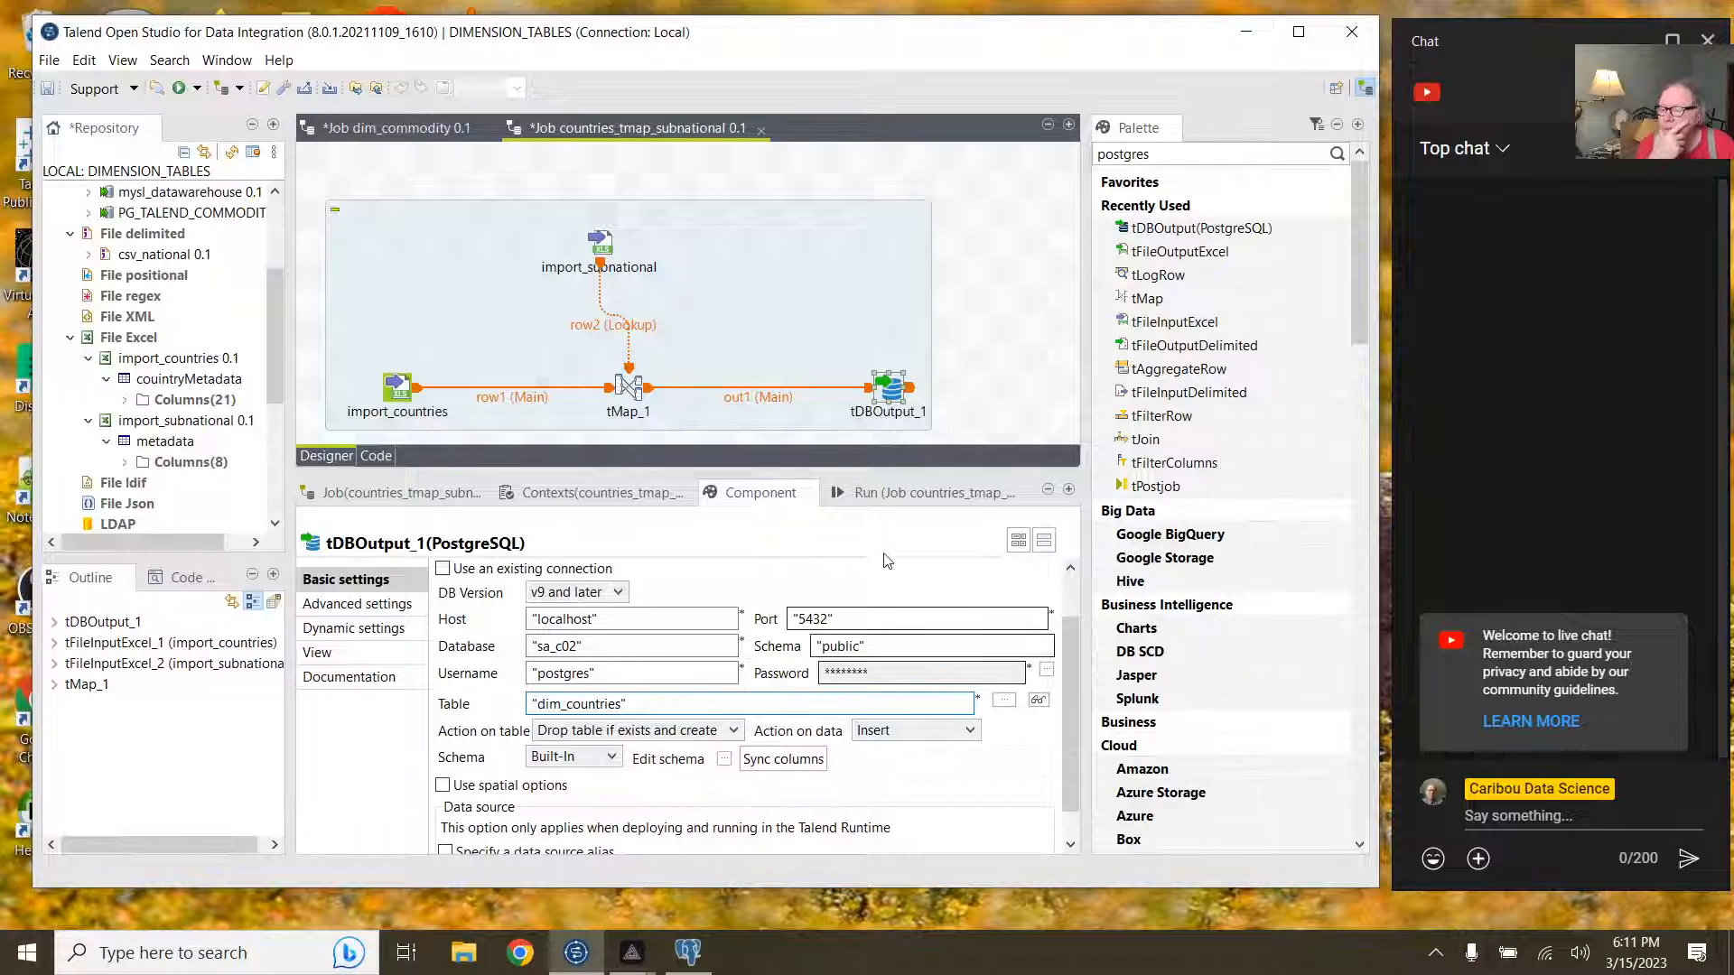
left_click(878, 494)
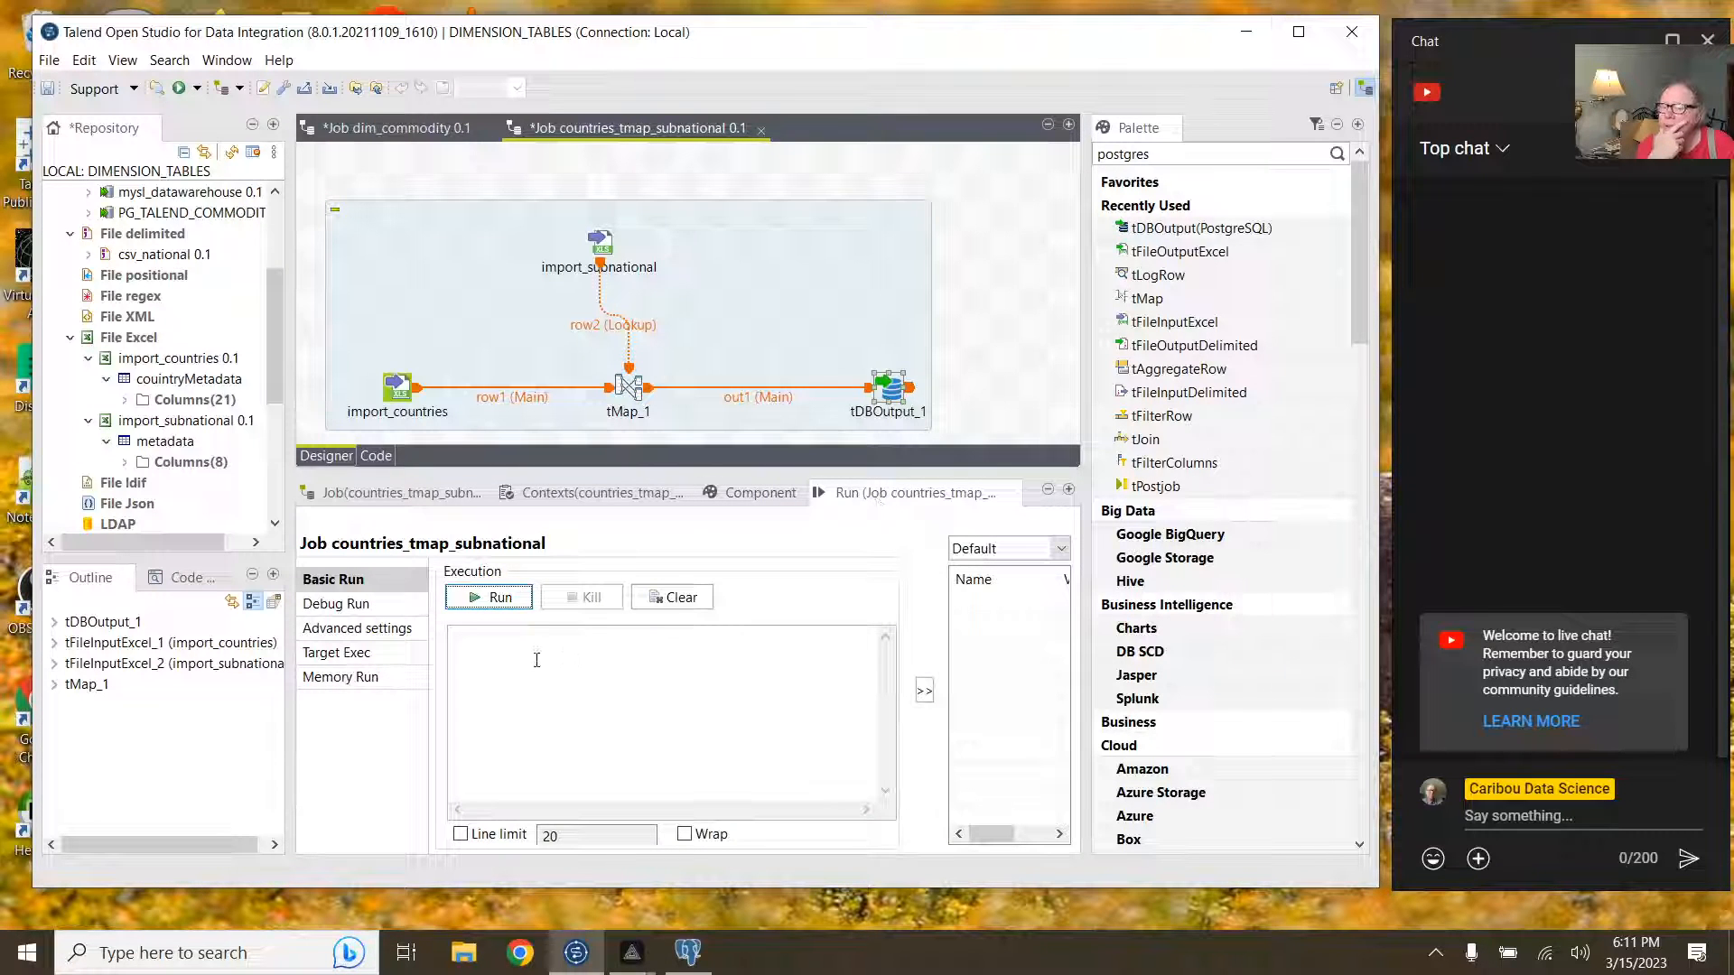
left_click(492, 597)
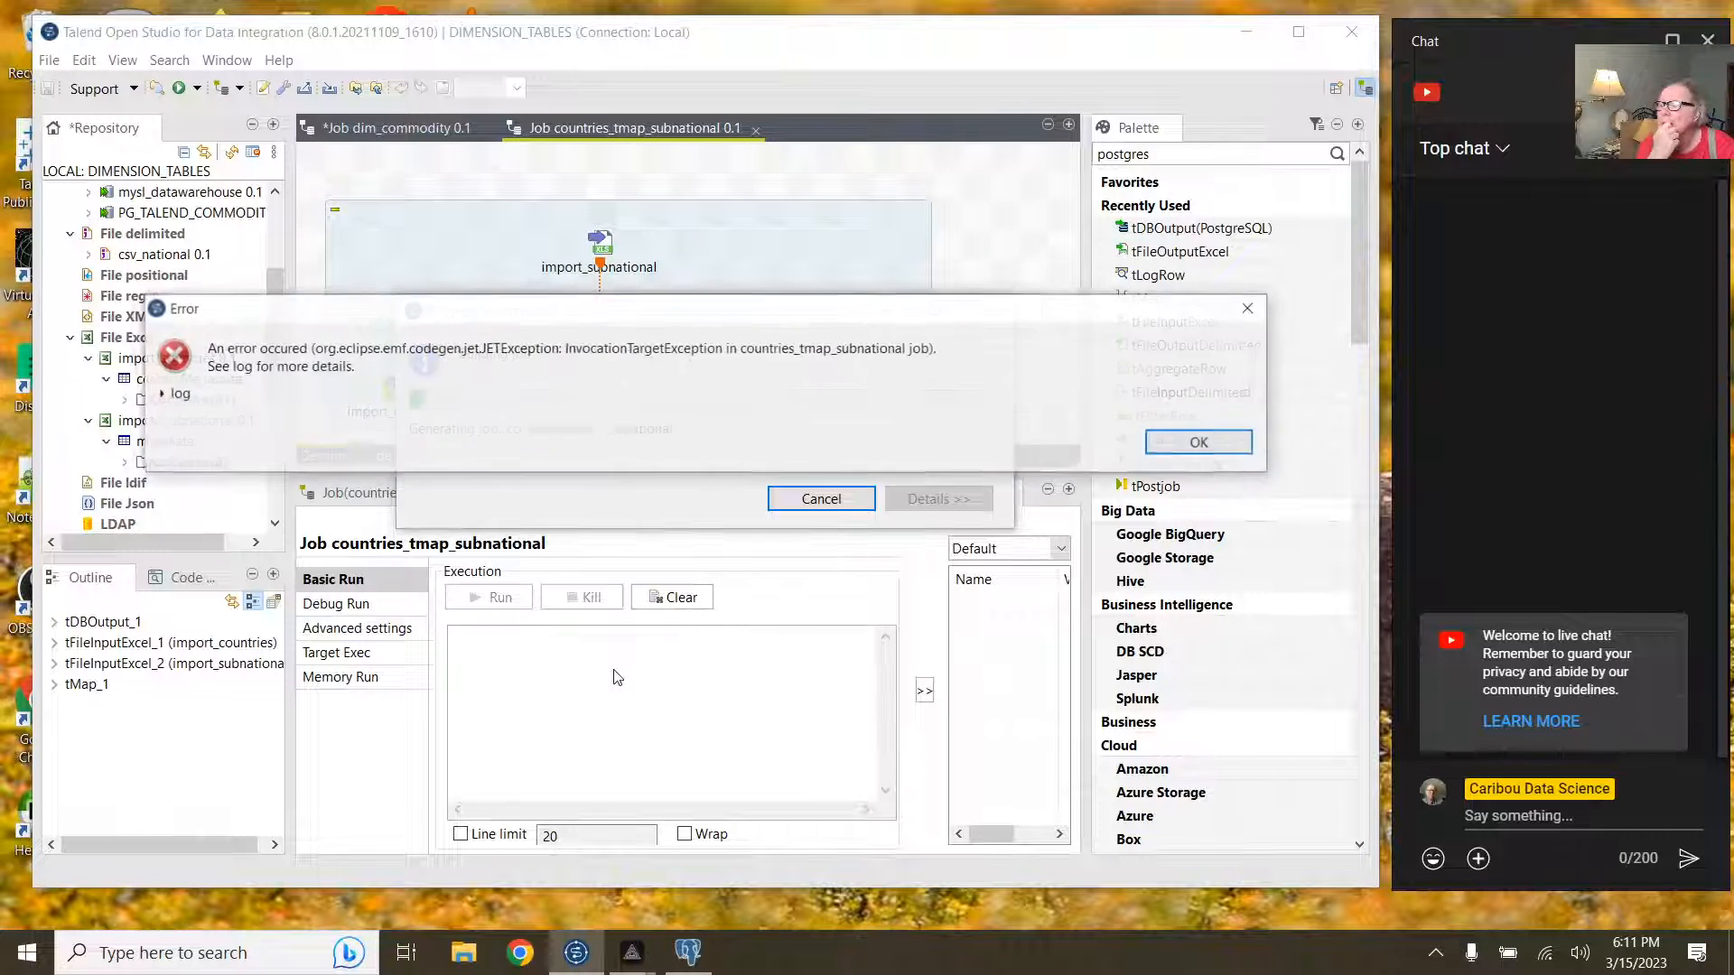
Step: Expand the error's stack trace, scroll through it to the null dbType cause, and dismiss it
left_click(173, 395)
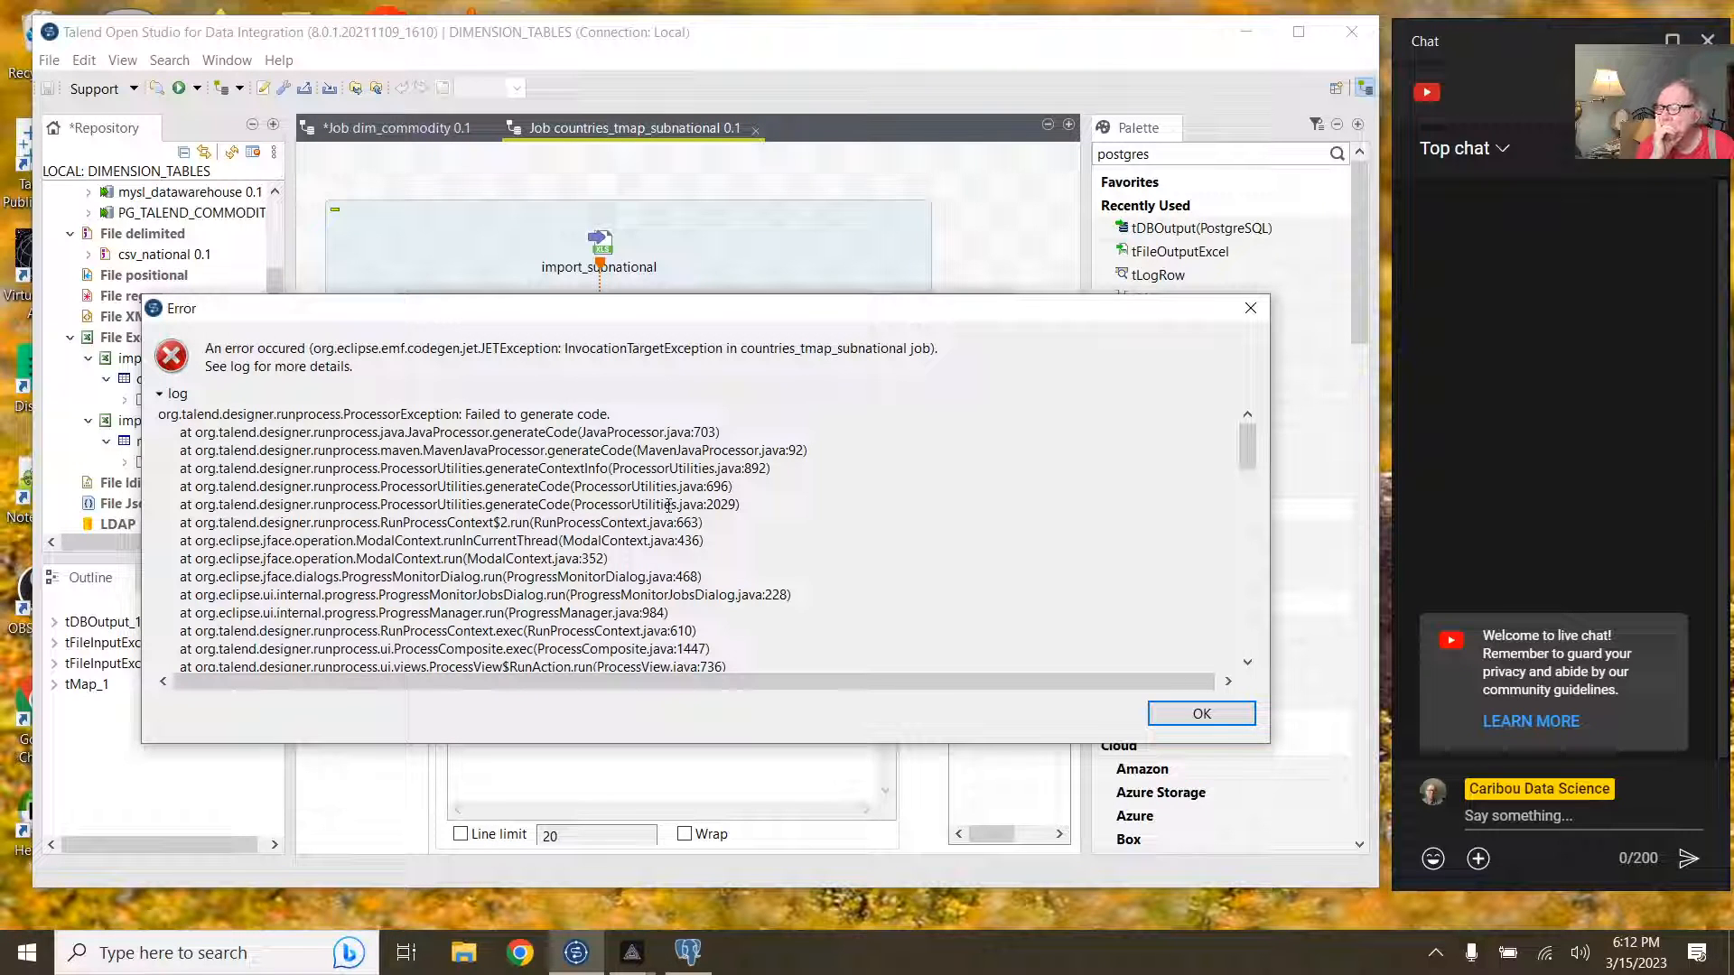
scroll(682, 515, "down", 5)
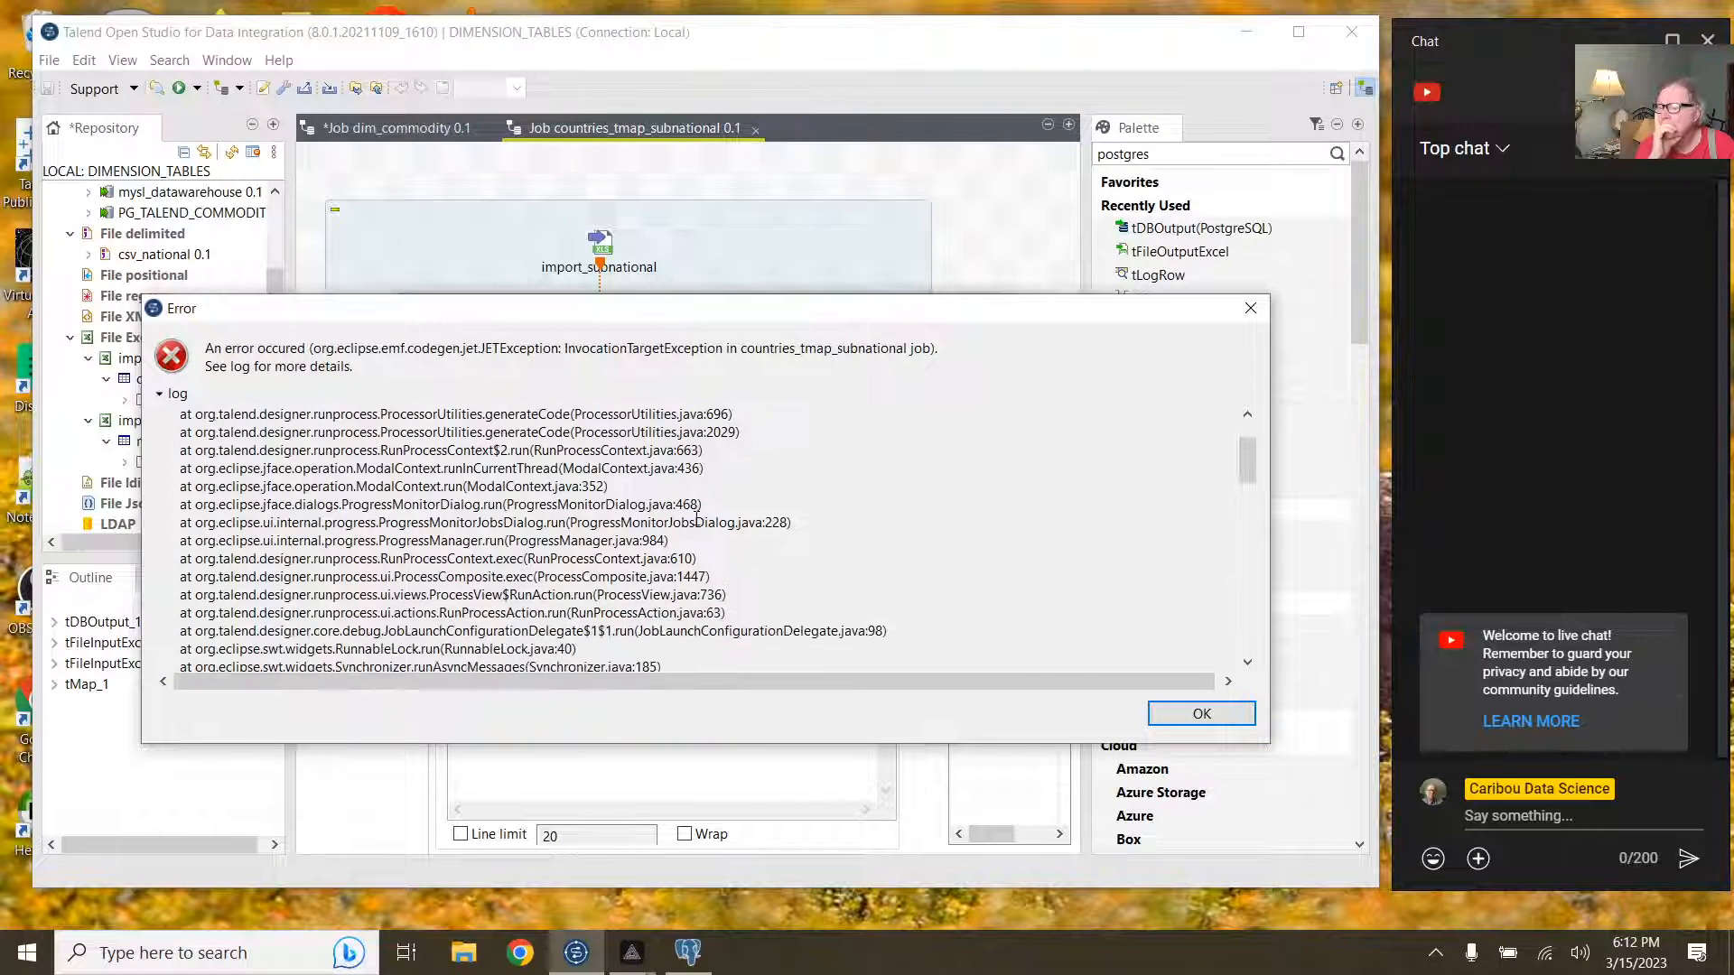
scroll(696, 520, "down", 6)
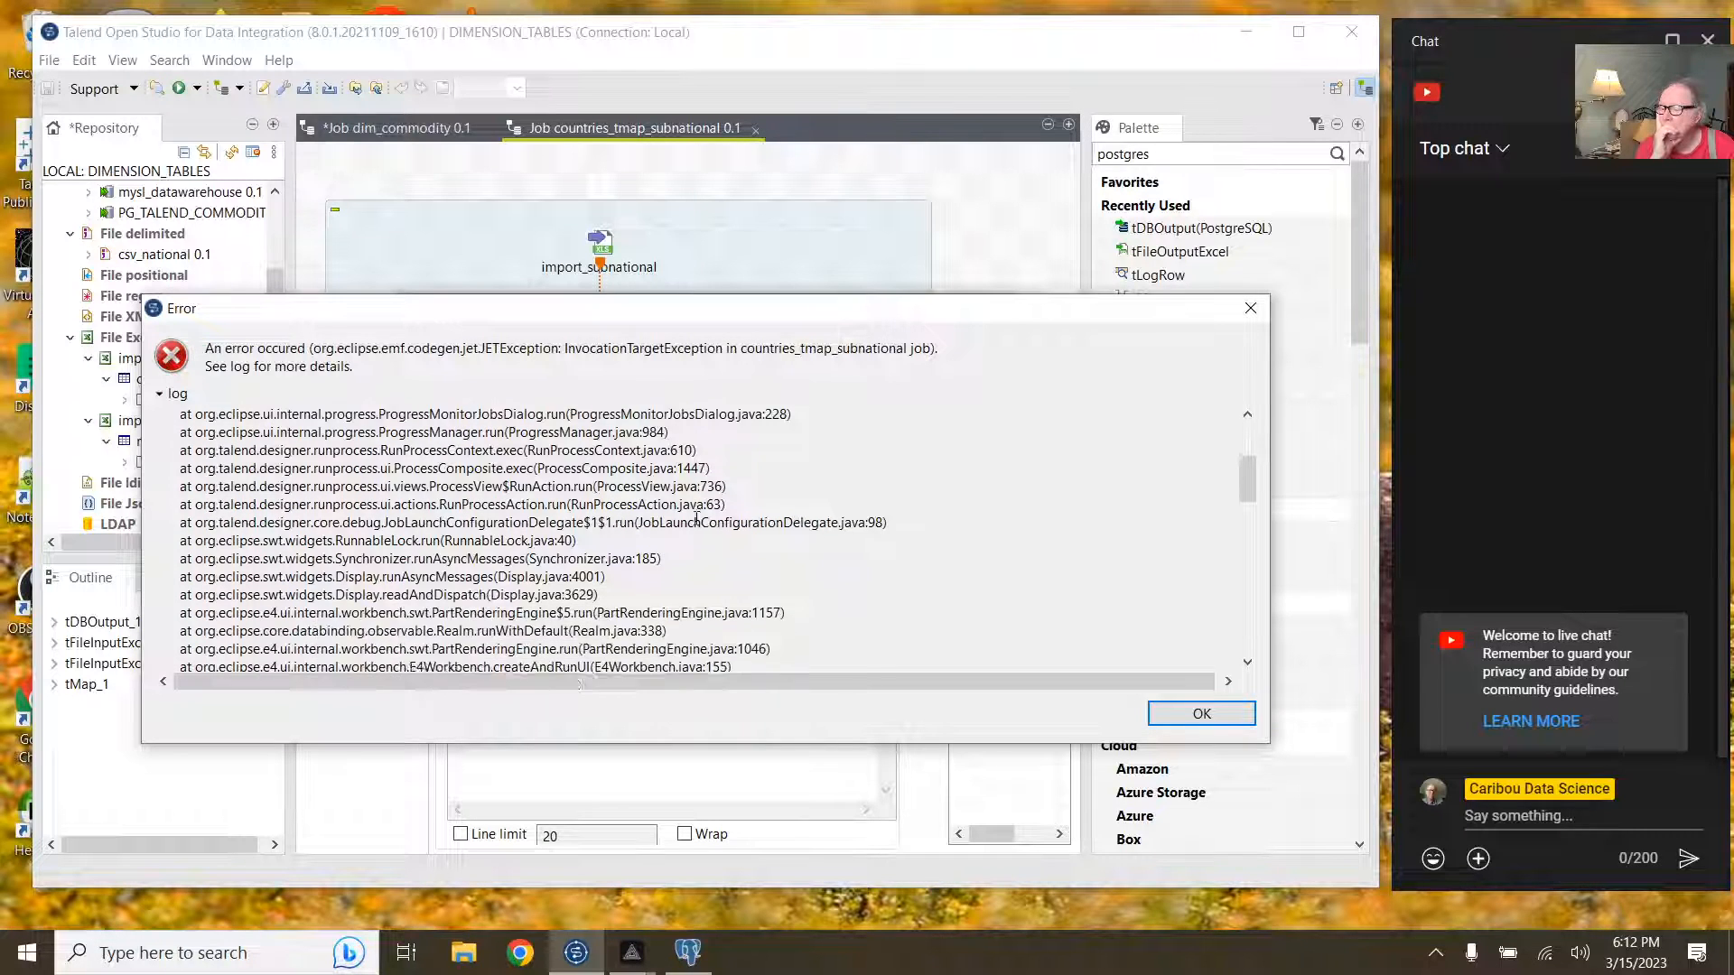
scroll(696, 519, "down", 4)
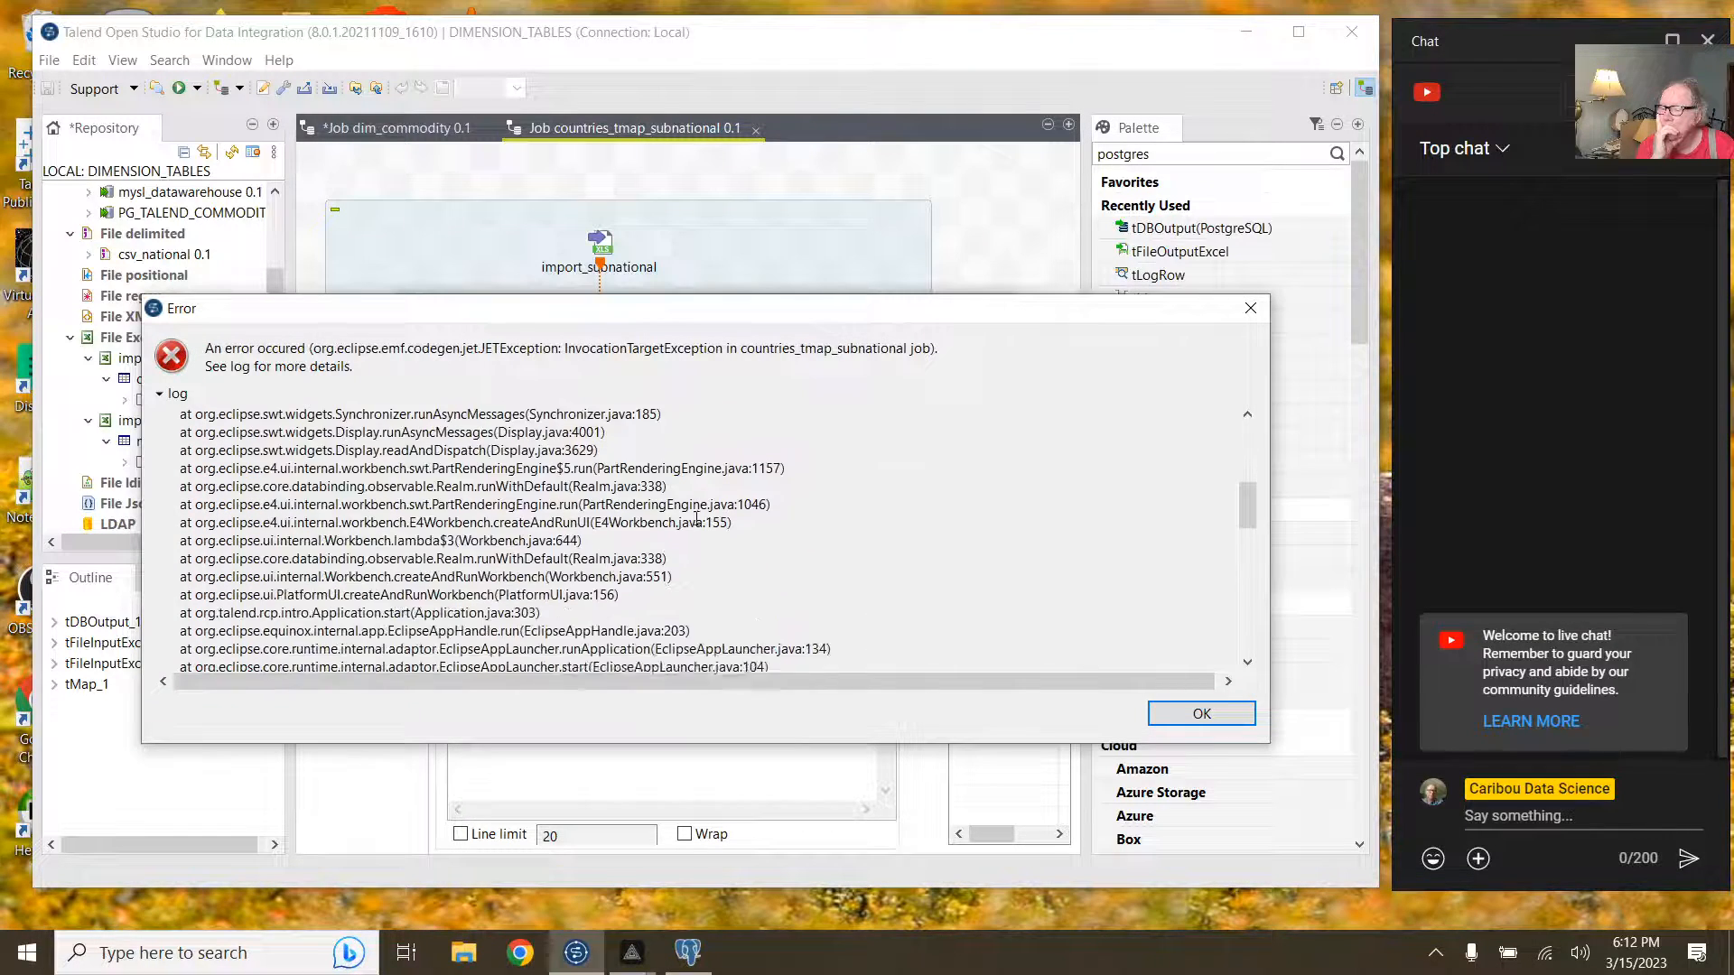
scroll(696, 521, "down", 3)
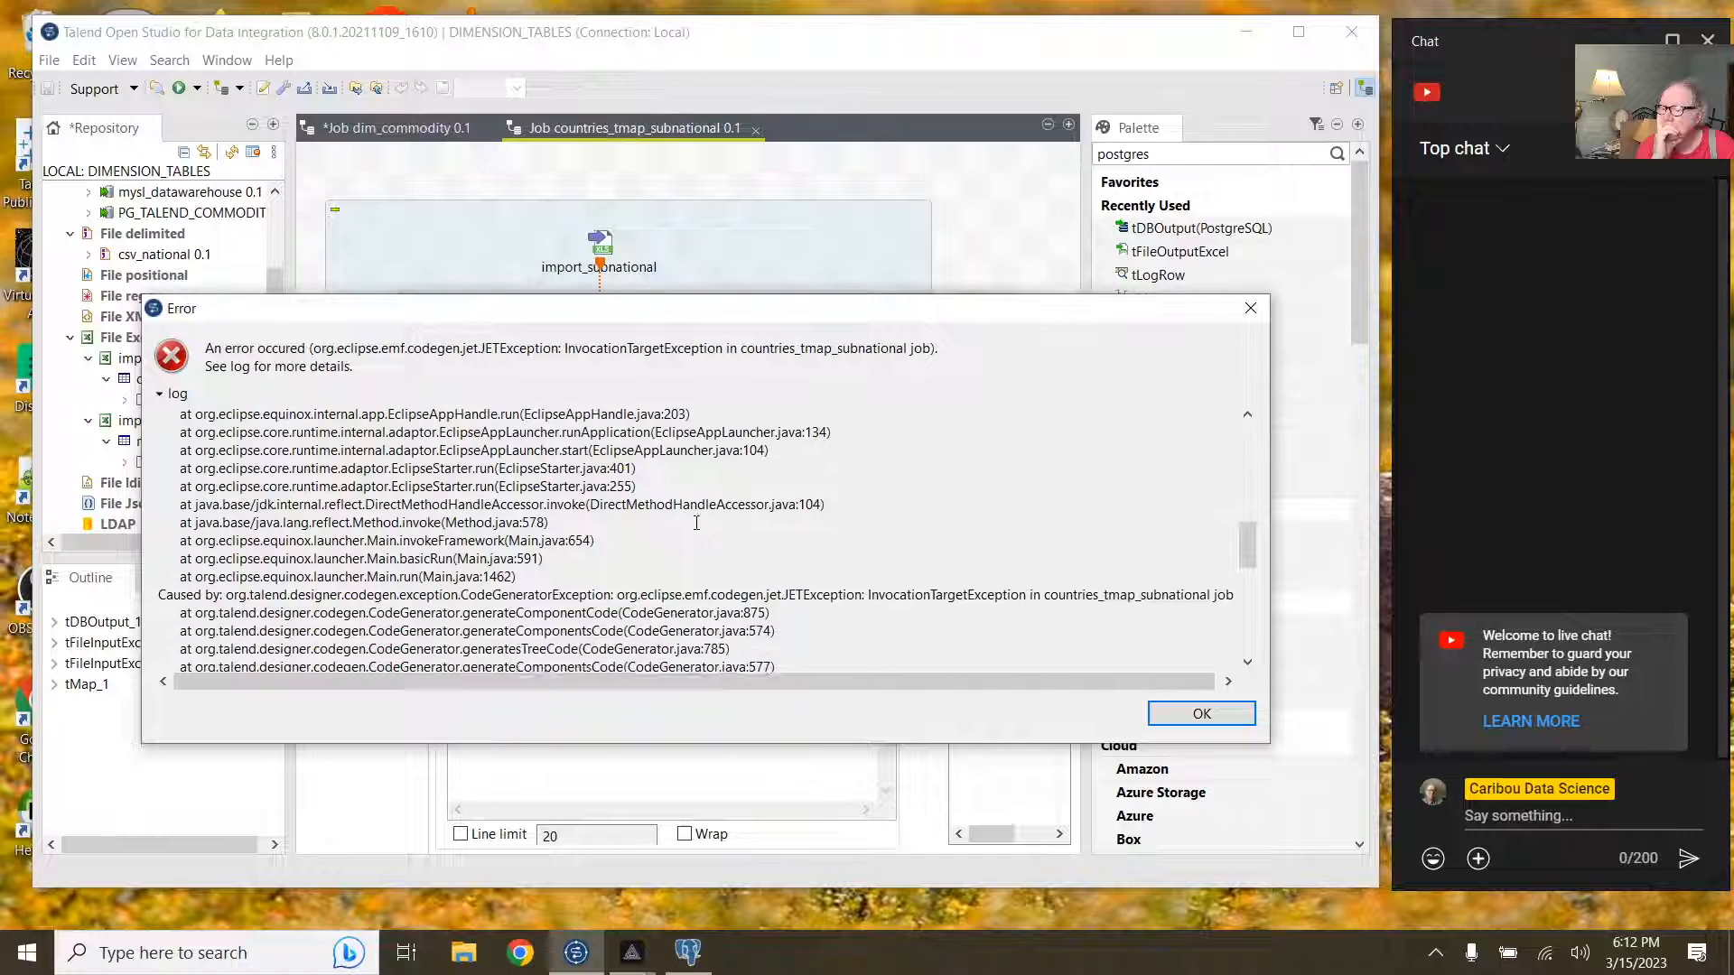
scroll(696, 523, "down", 5)
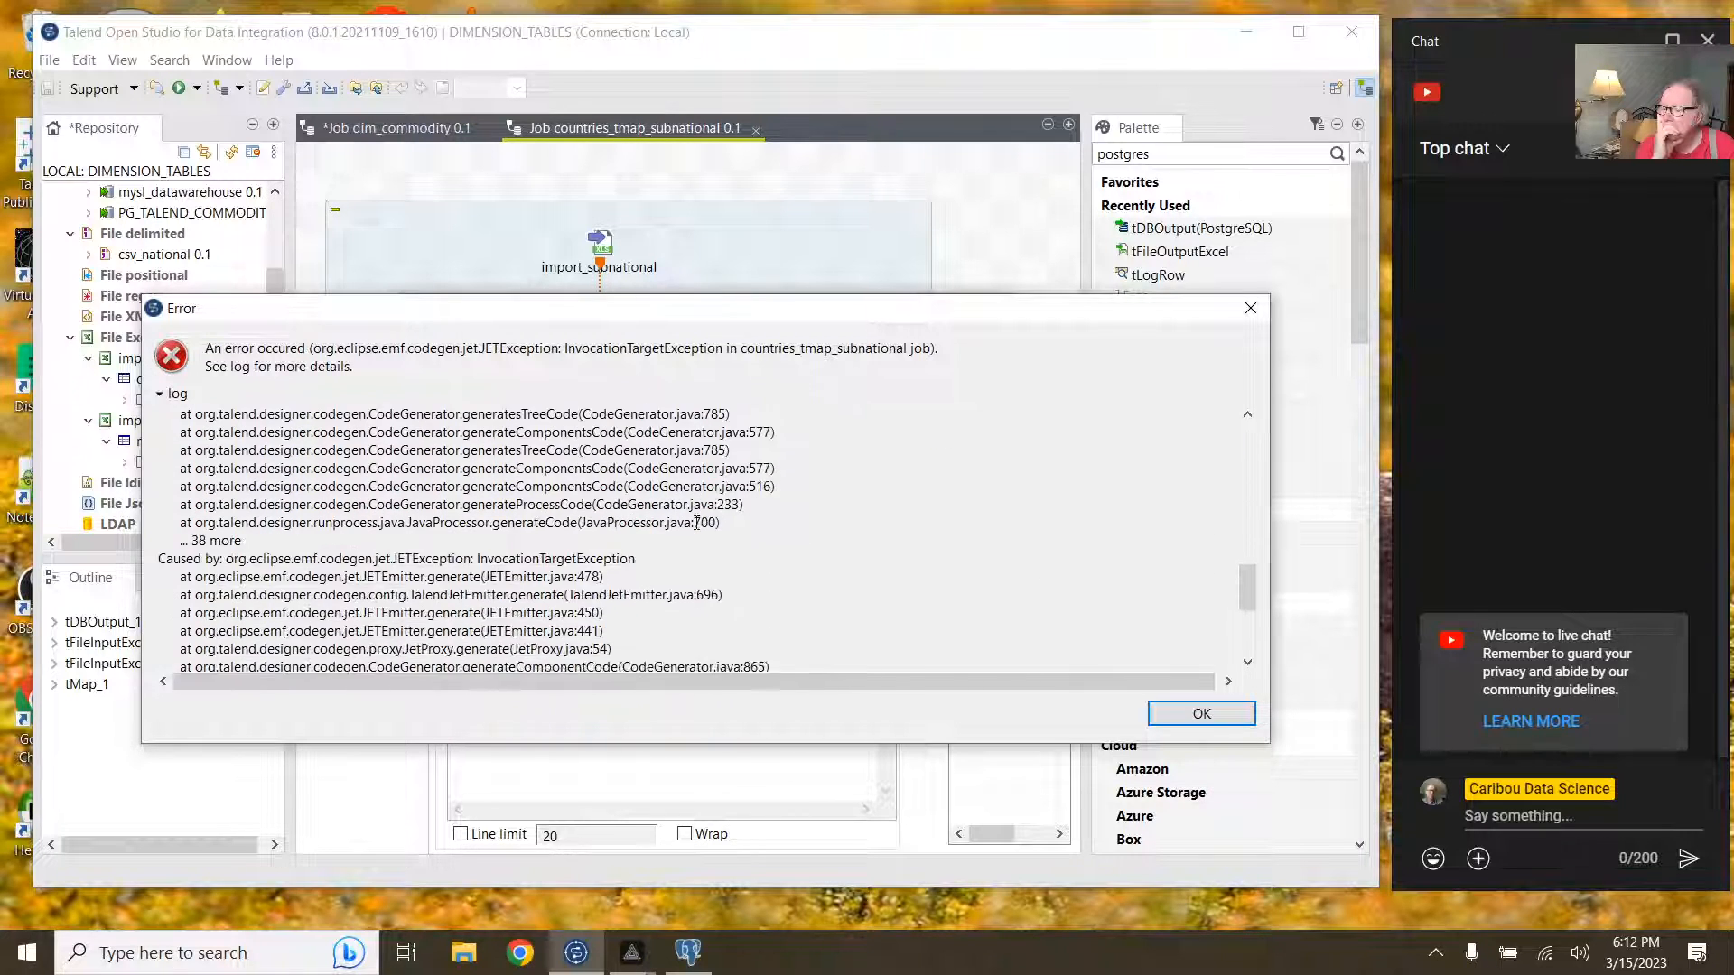
scroll(696, 523, "down", 3)
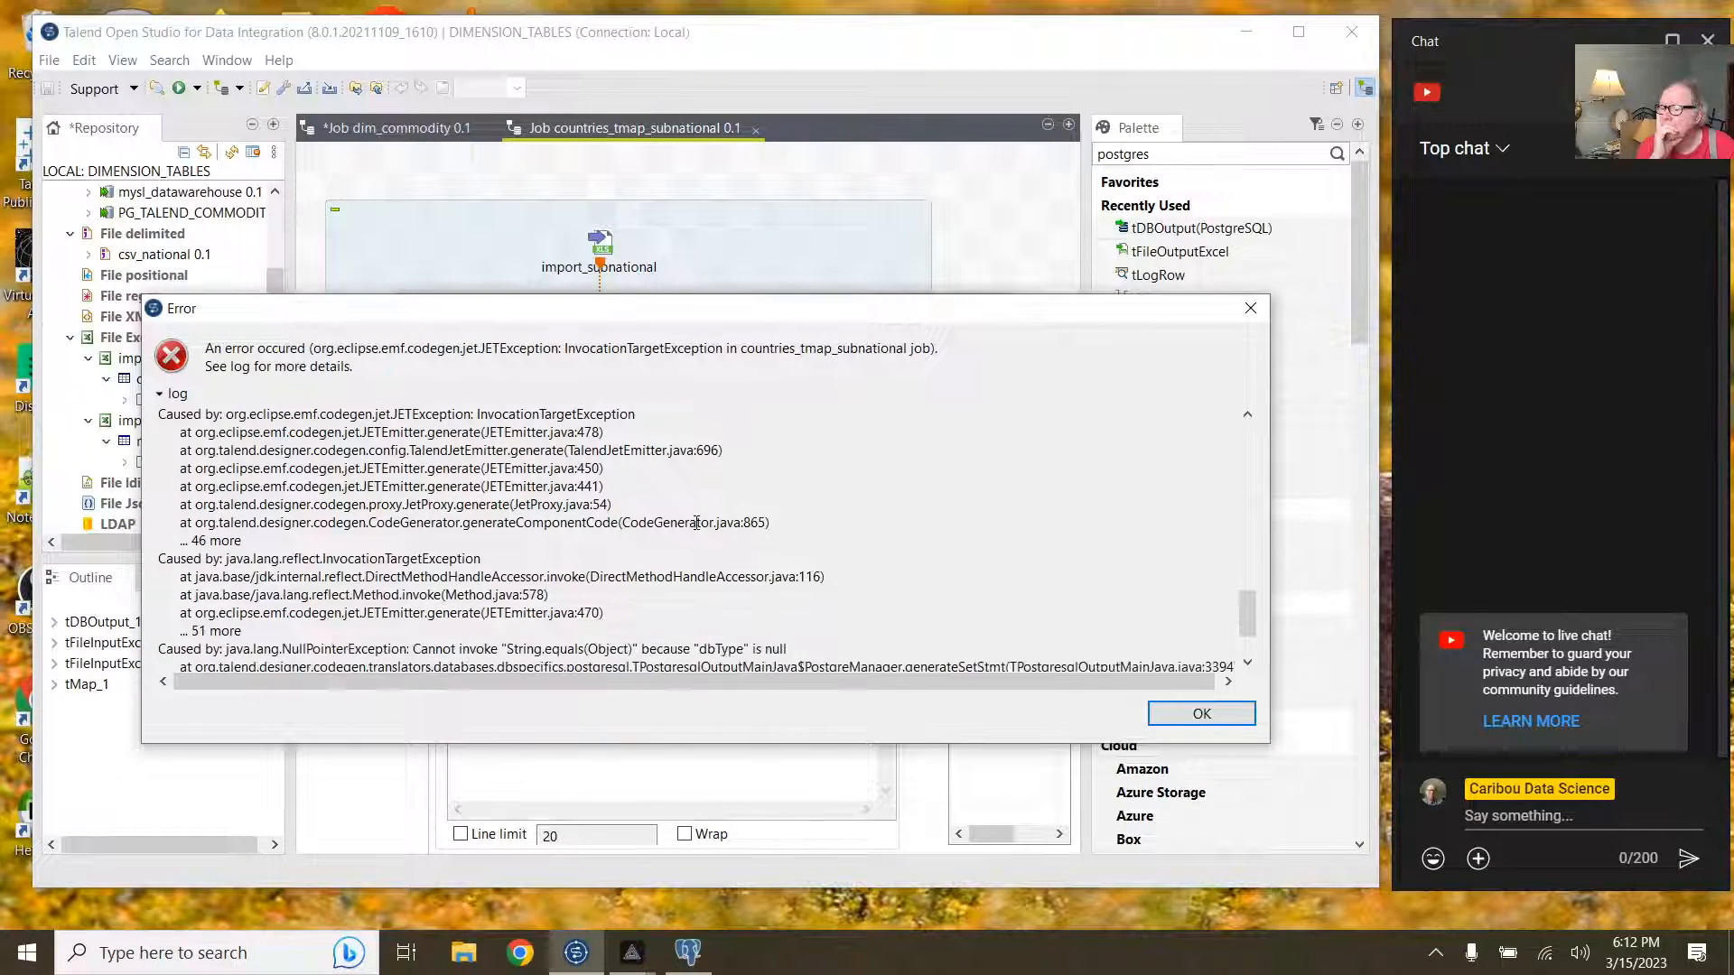
scroll(696, 522, "up", 9)
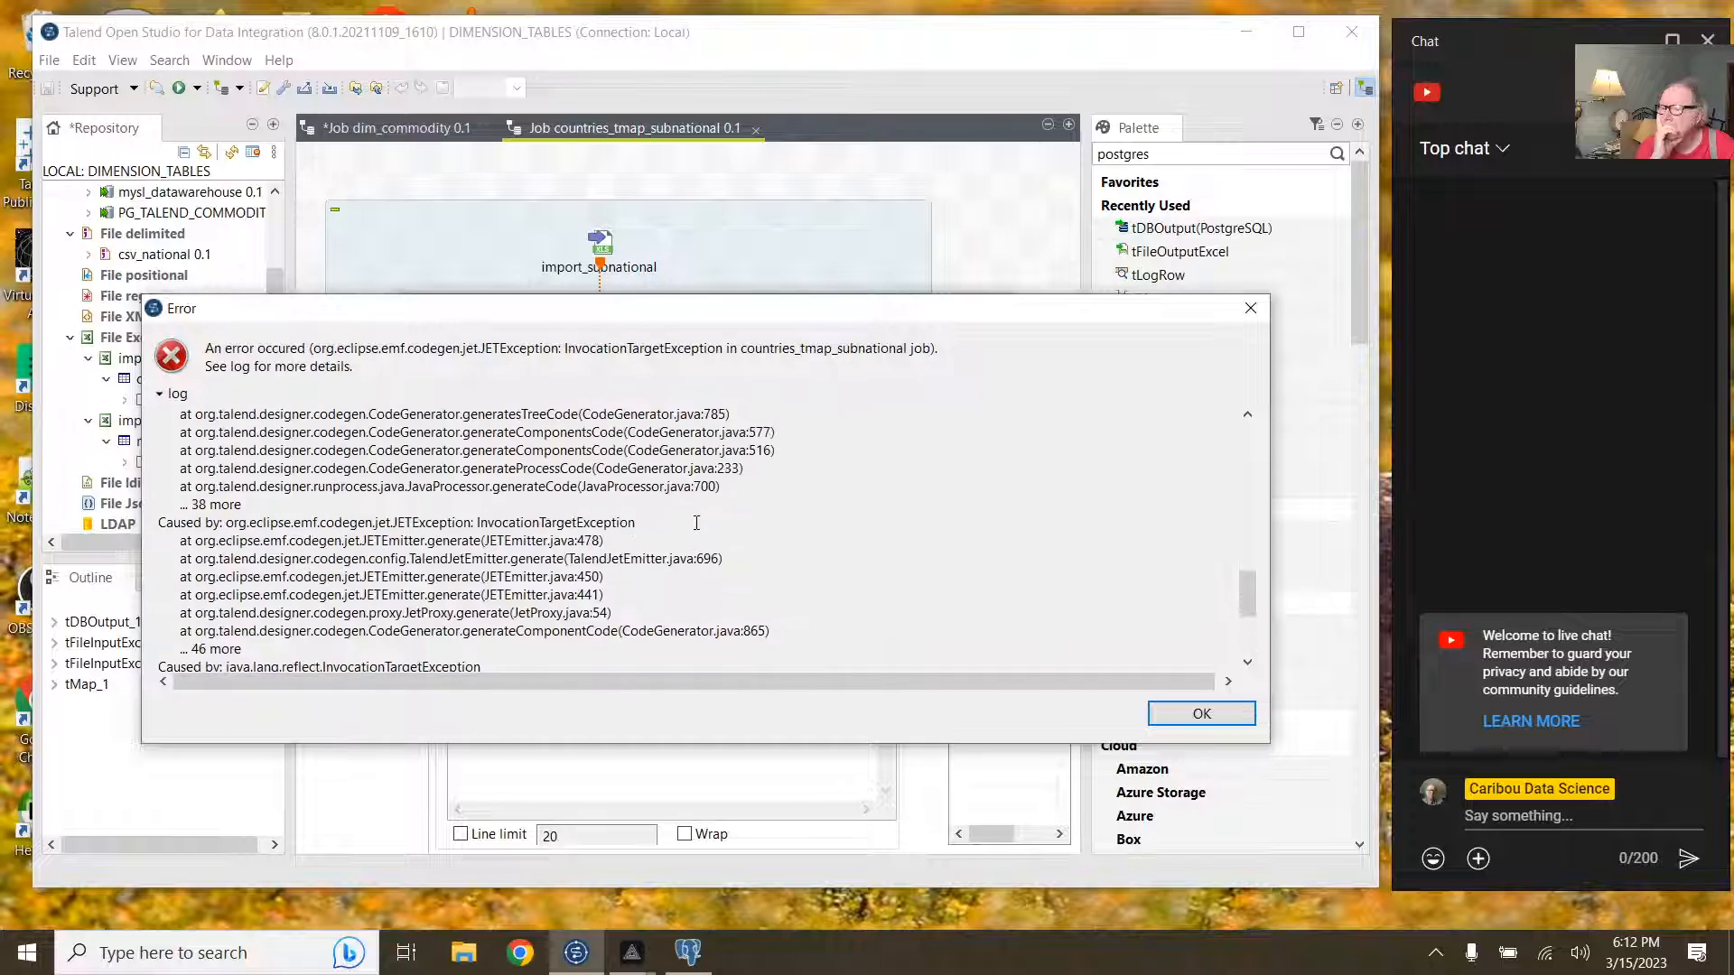
scroll(696, 522, "up", 12)
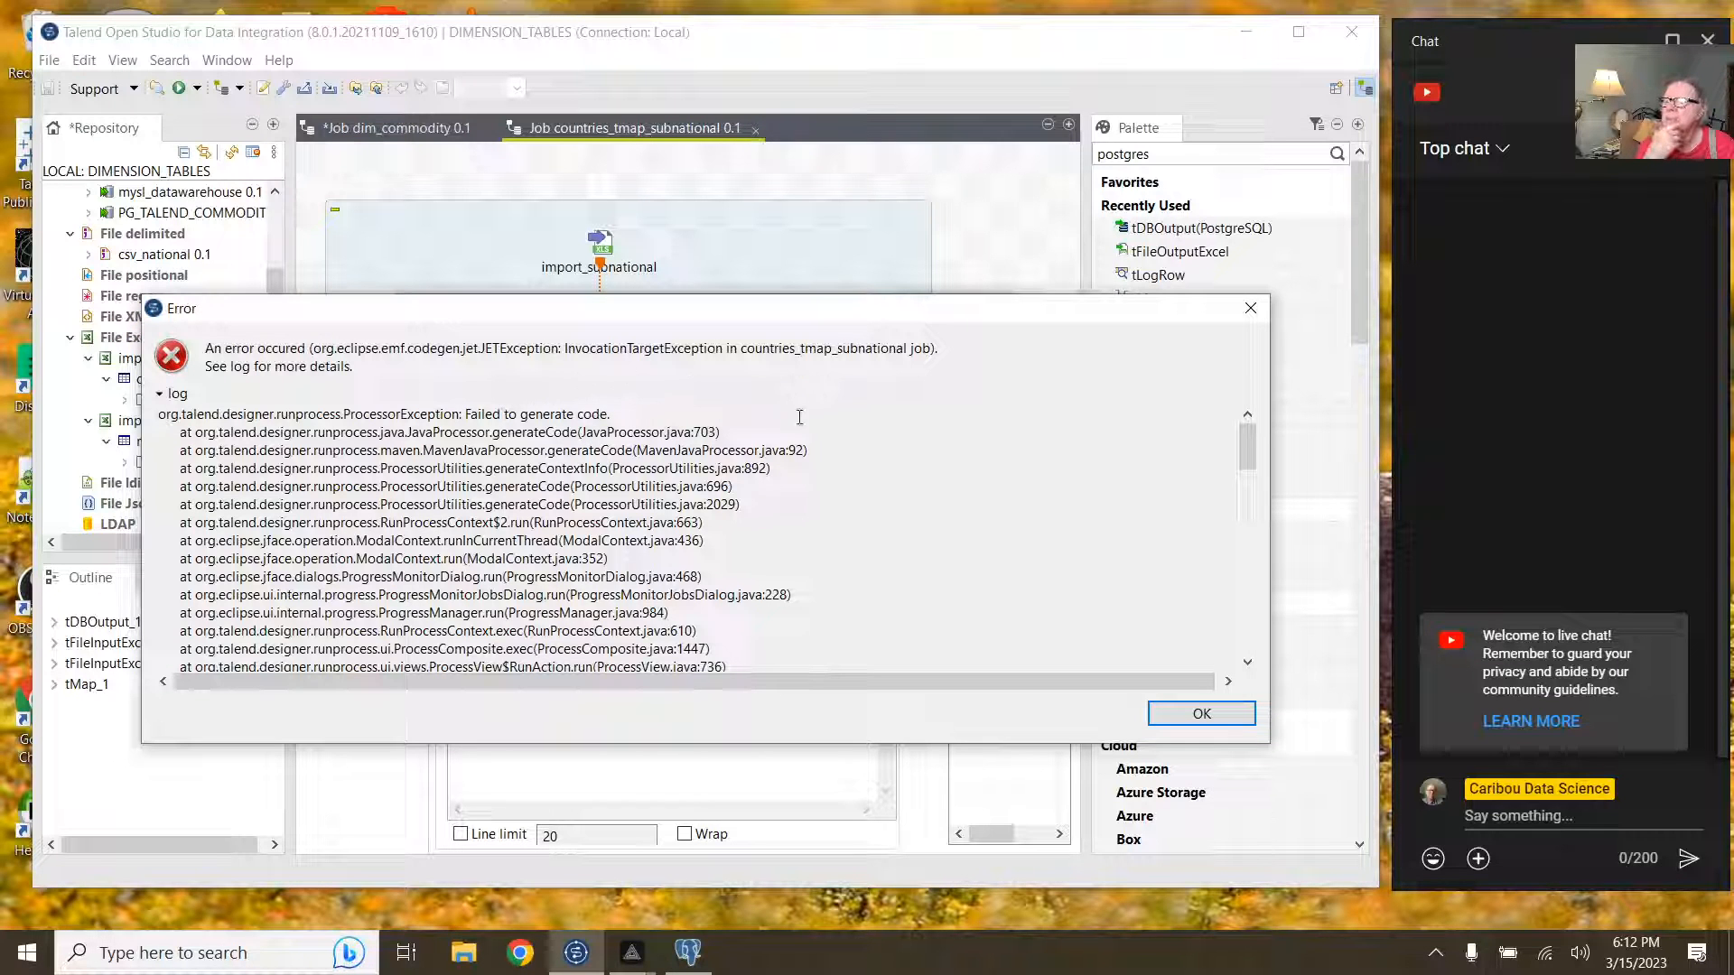
left_click(1201, 714)
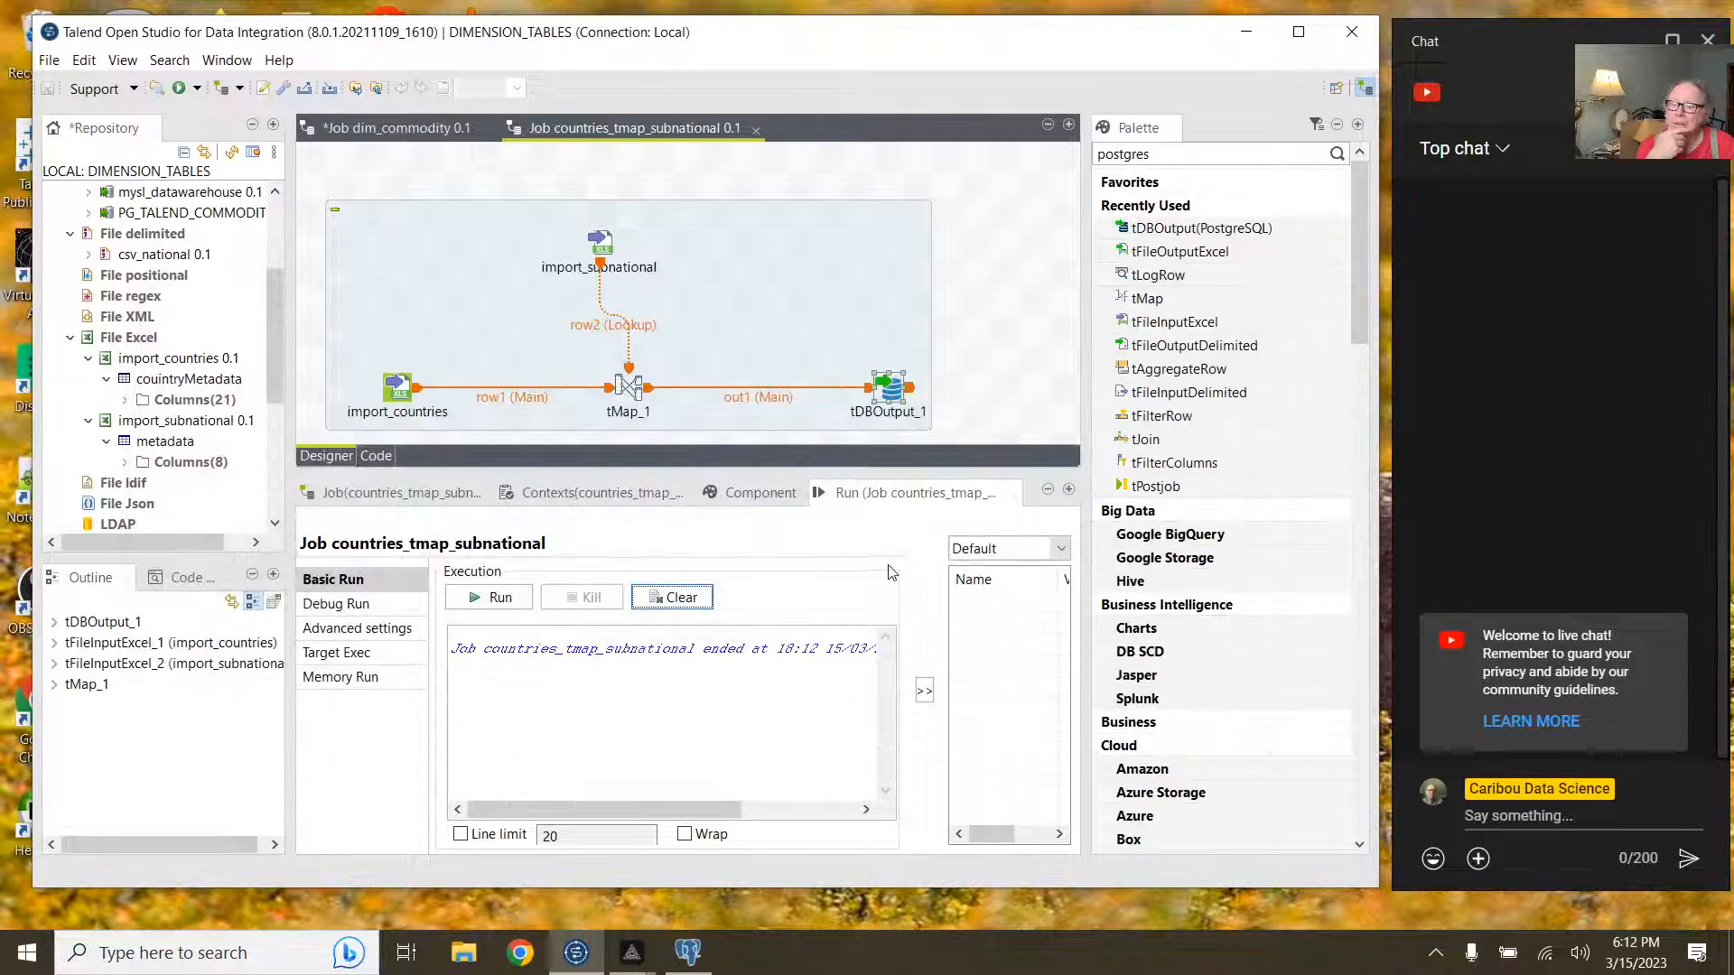
left_click(637, 392)
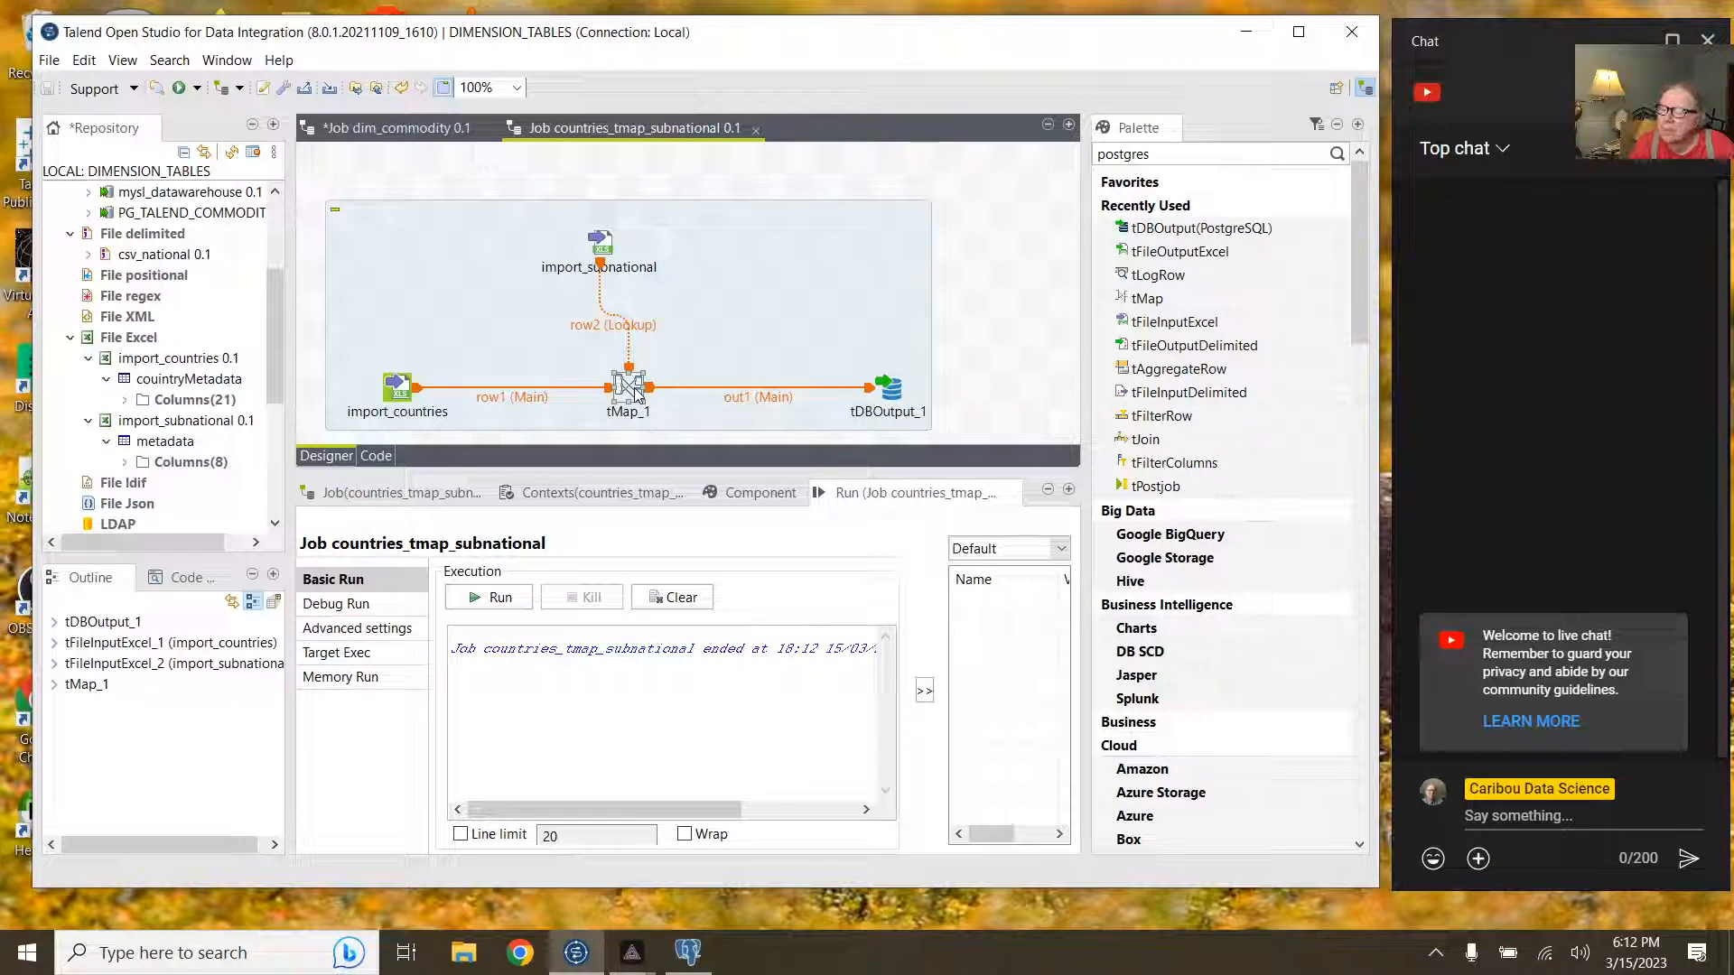
double_click(632, 388)
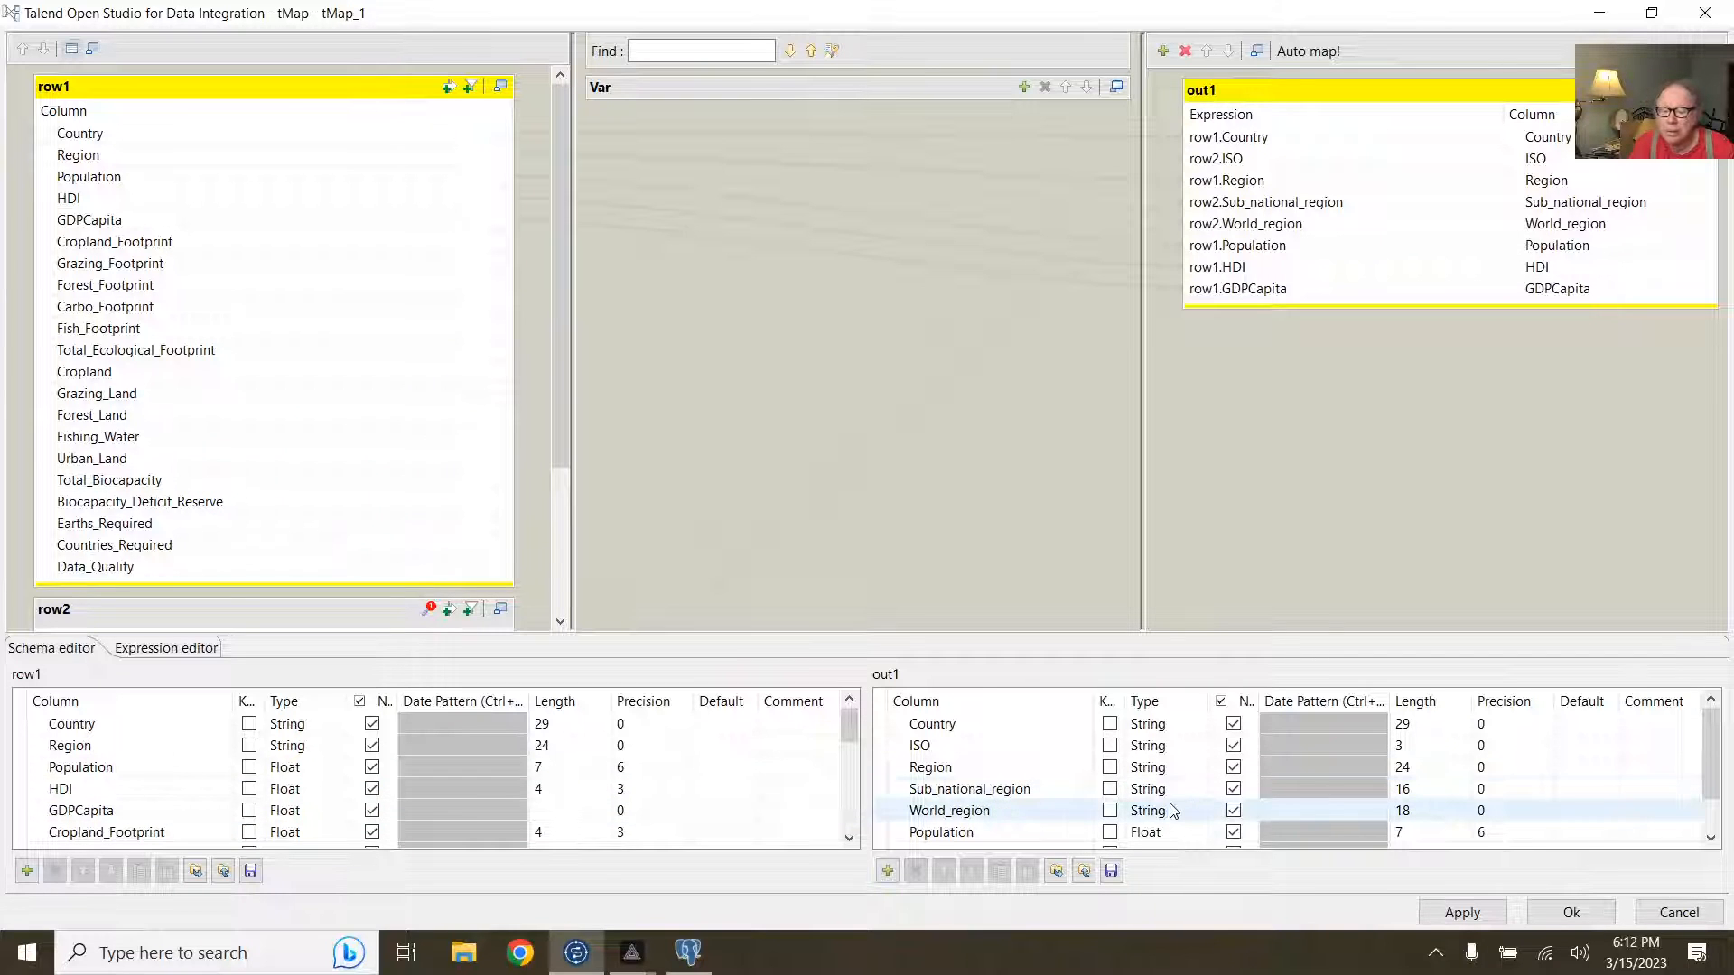
scroll(1172, 810, "down", 1)
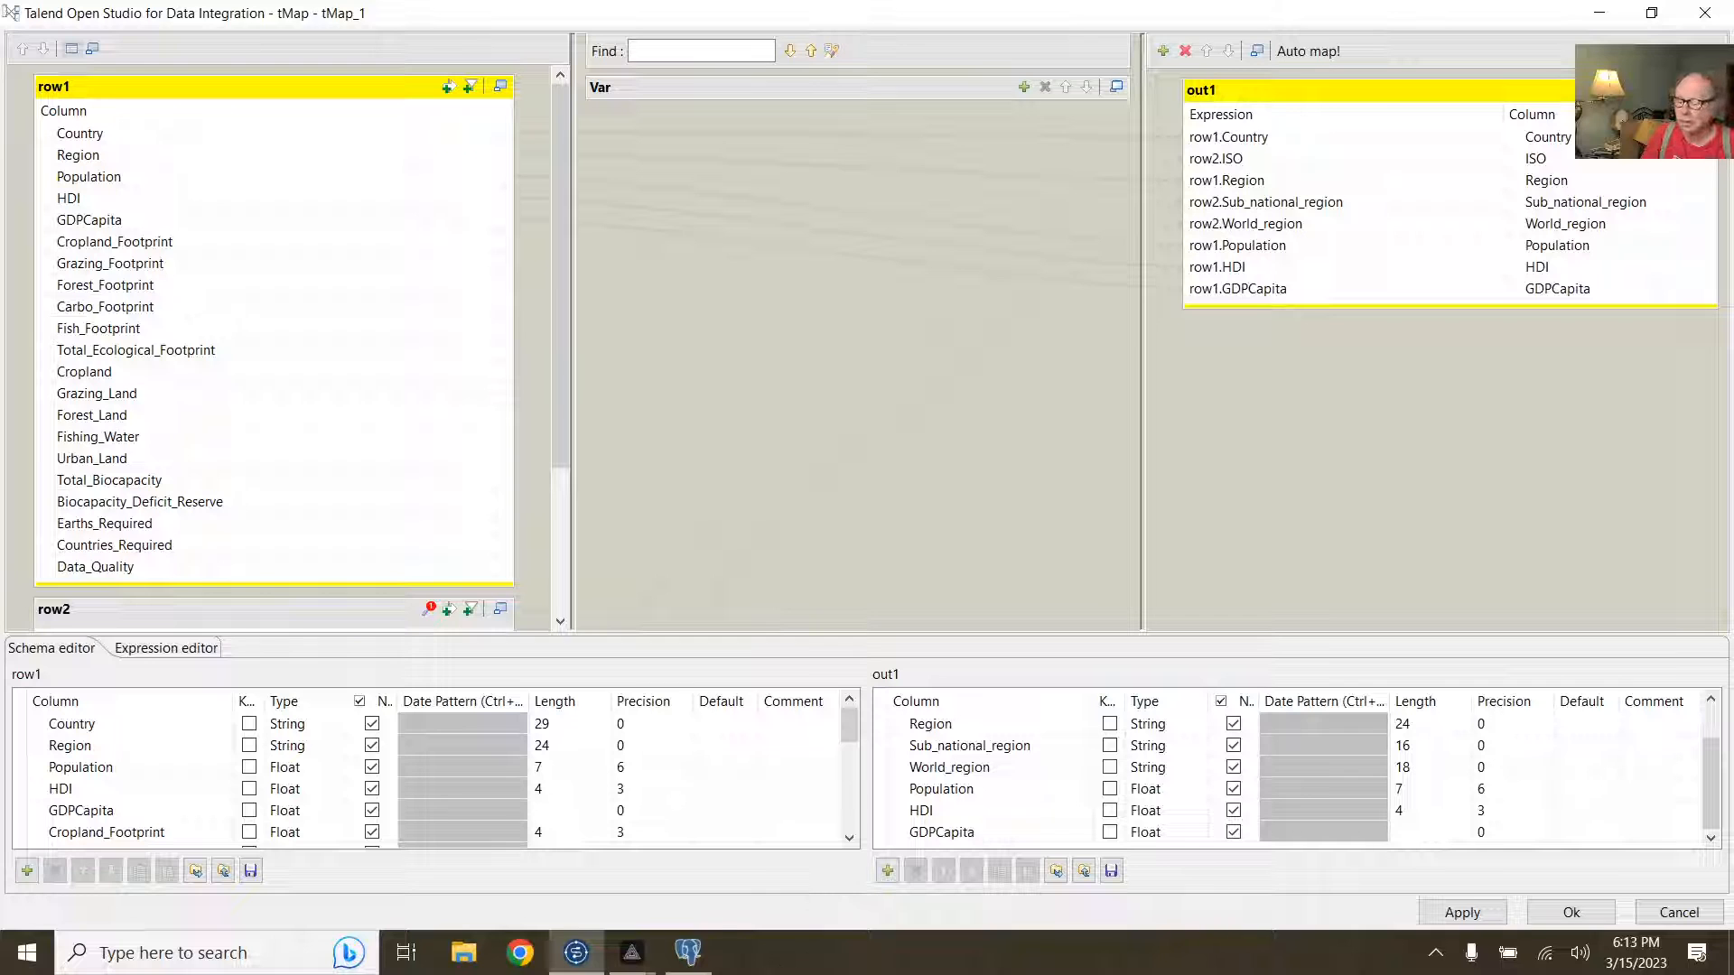
mouse_move(571, 959)
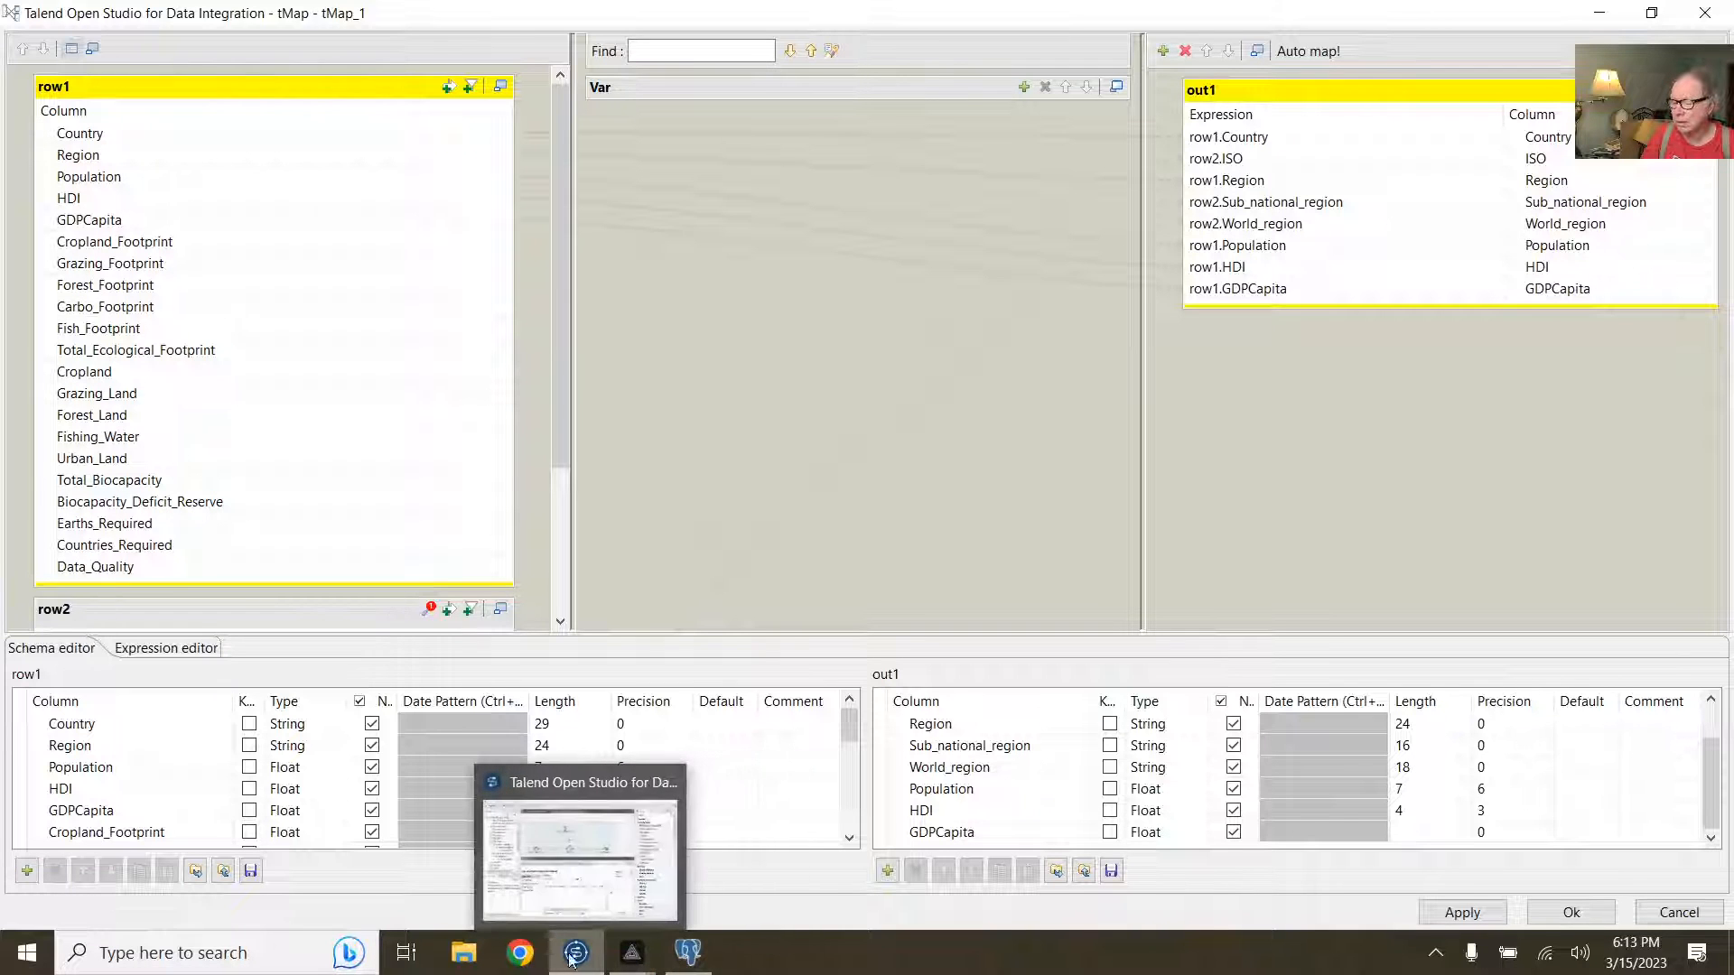
left_click(1572, 913)
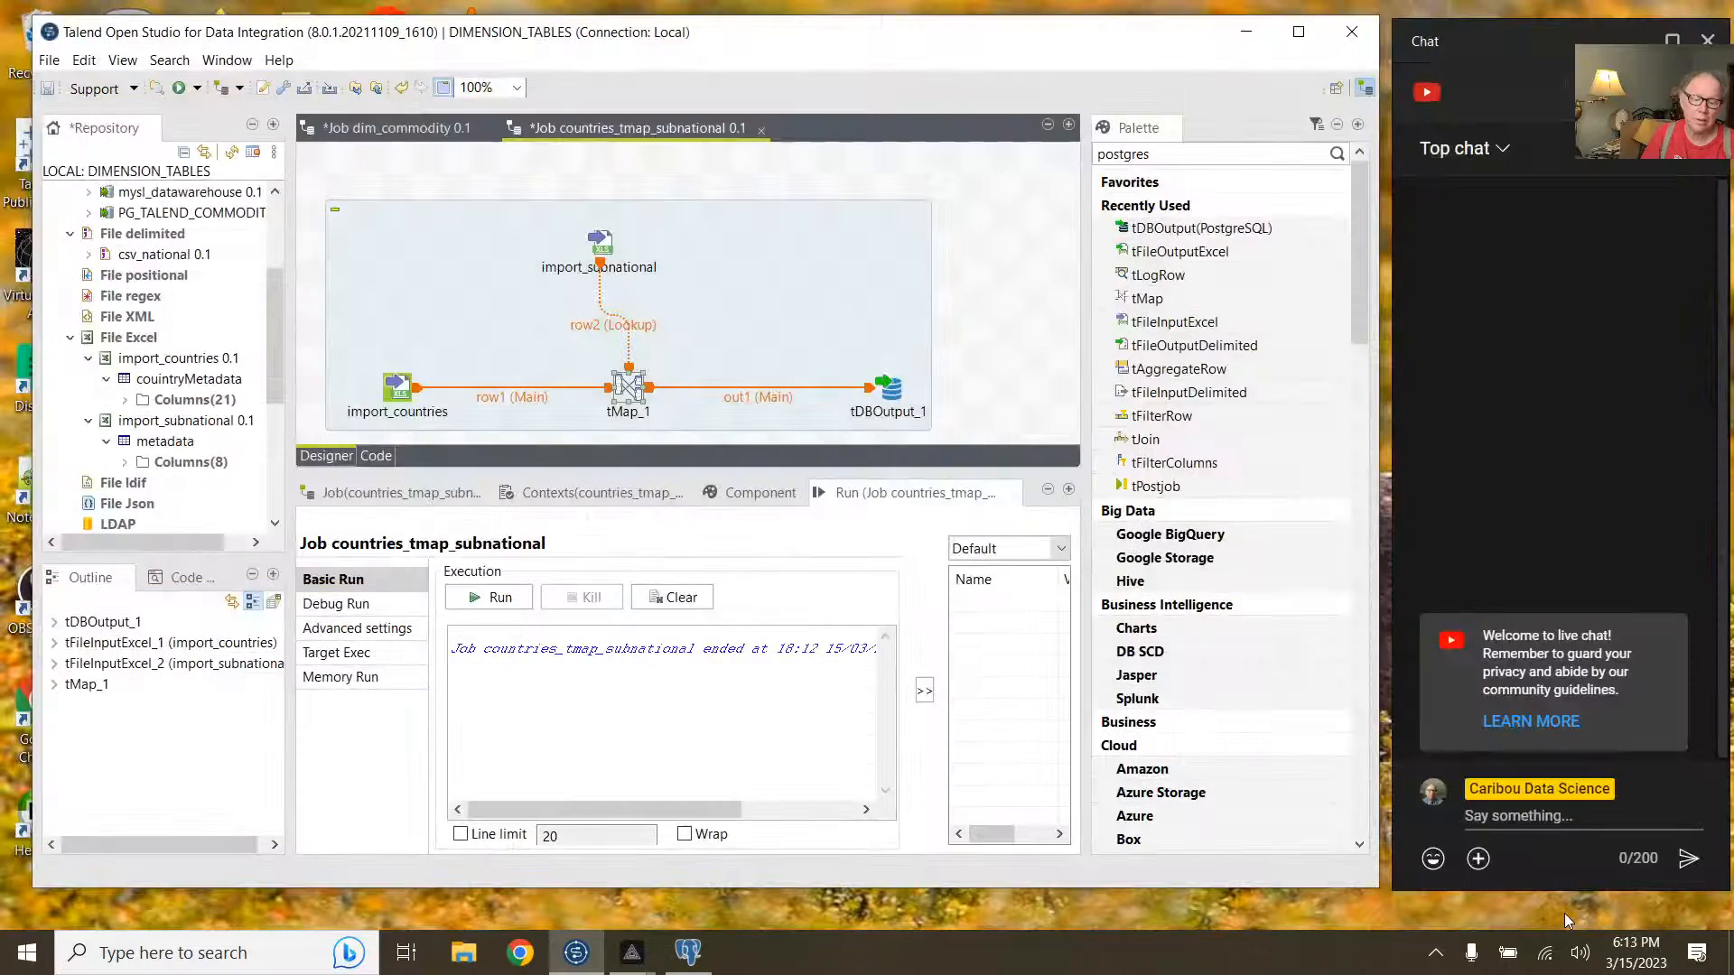
left_click(888, 391)
Step: Apply tDBOutput_1's database settings and enter a new quoted connection password
double_click(888, 393)
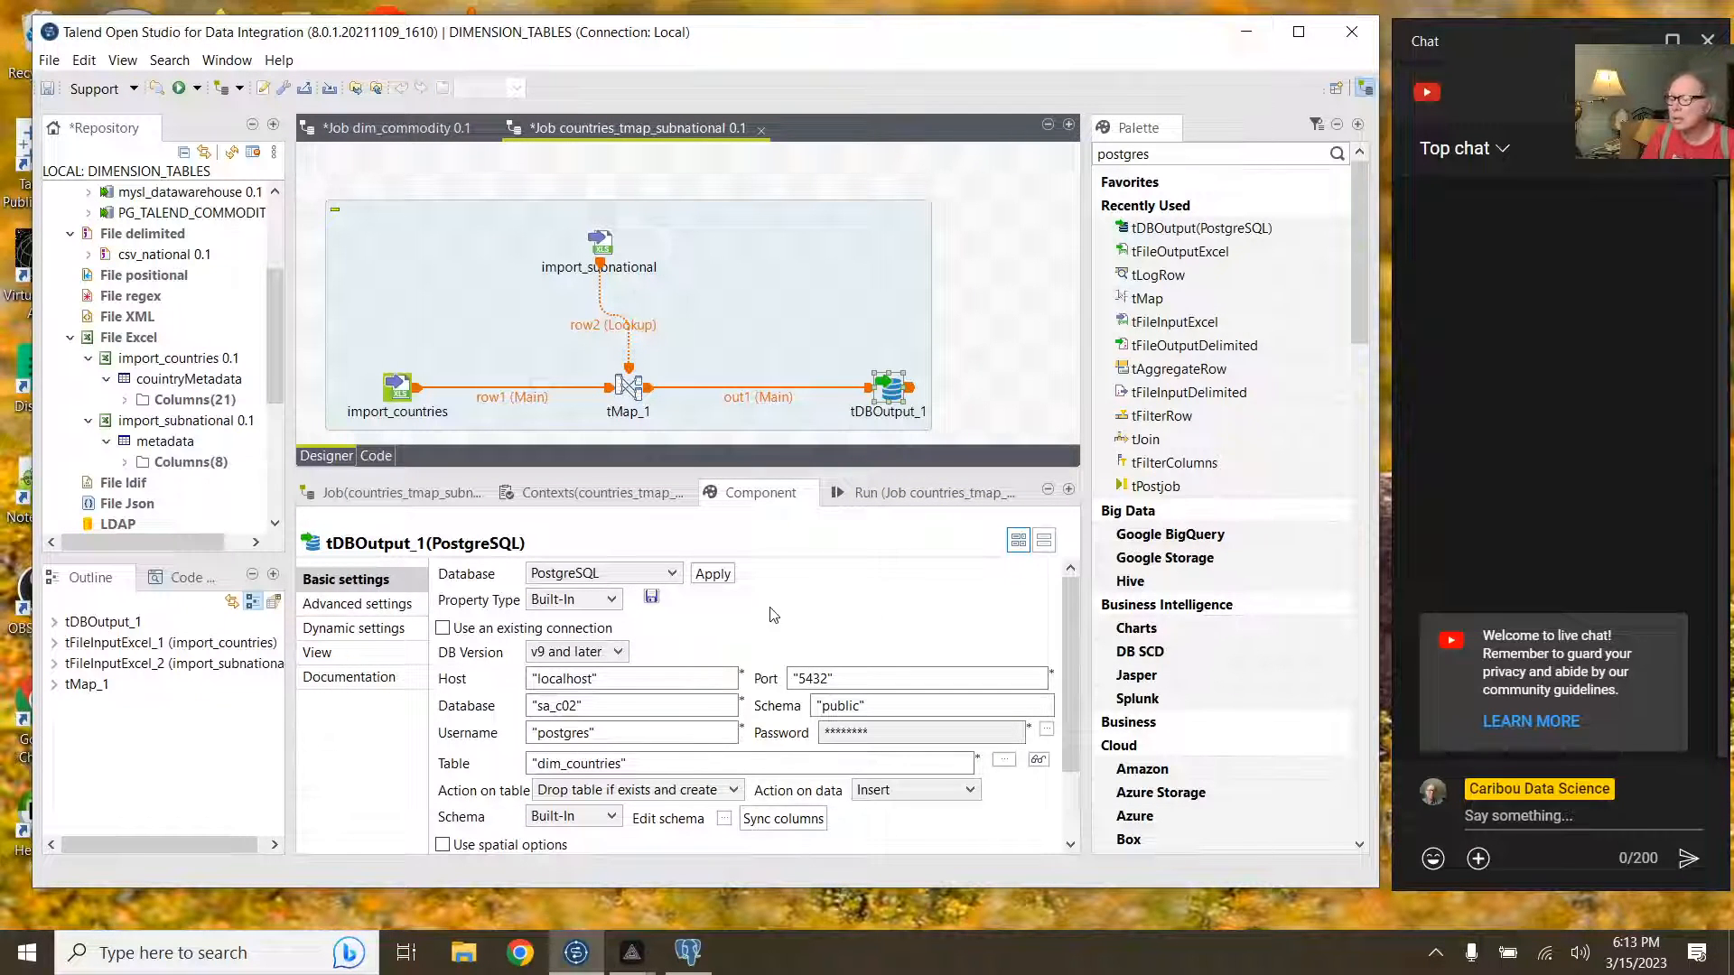
left_click(713, 578)
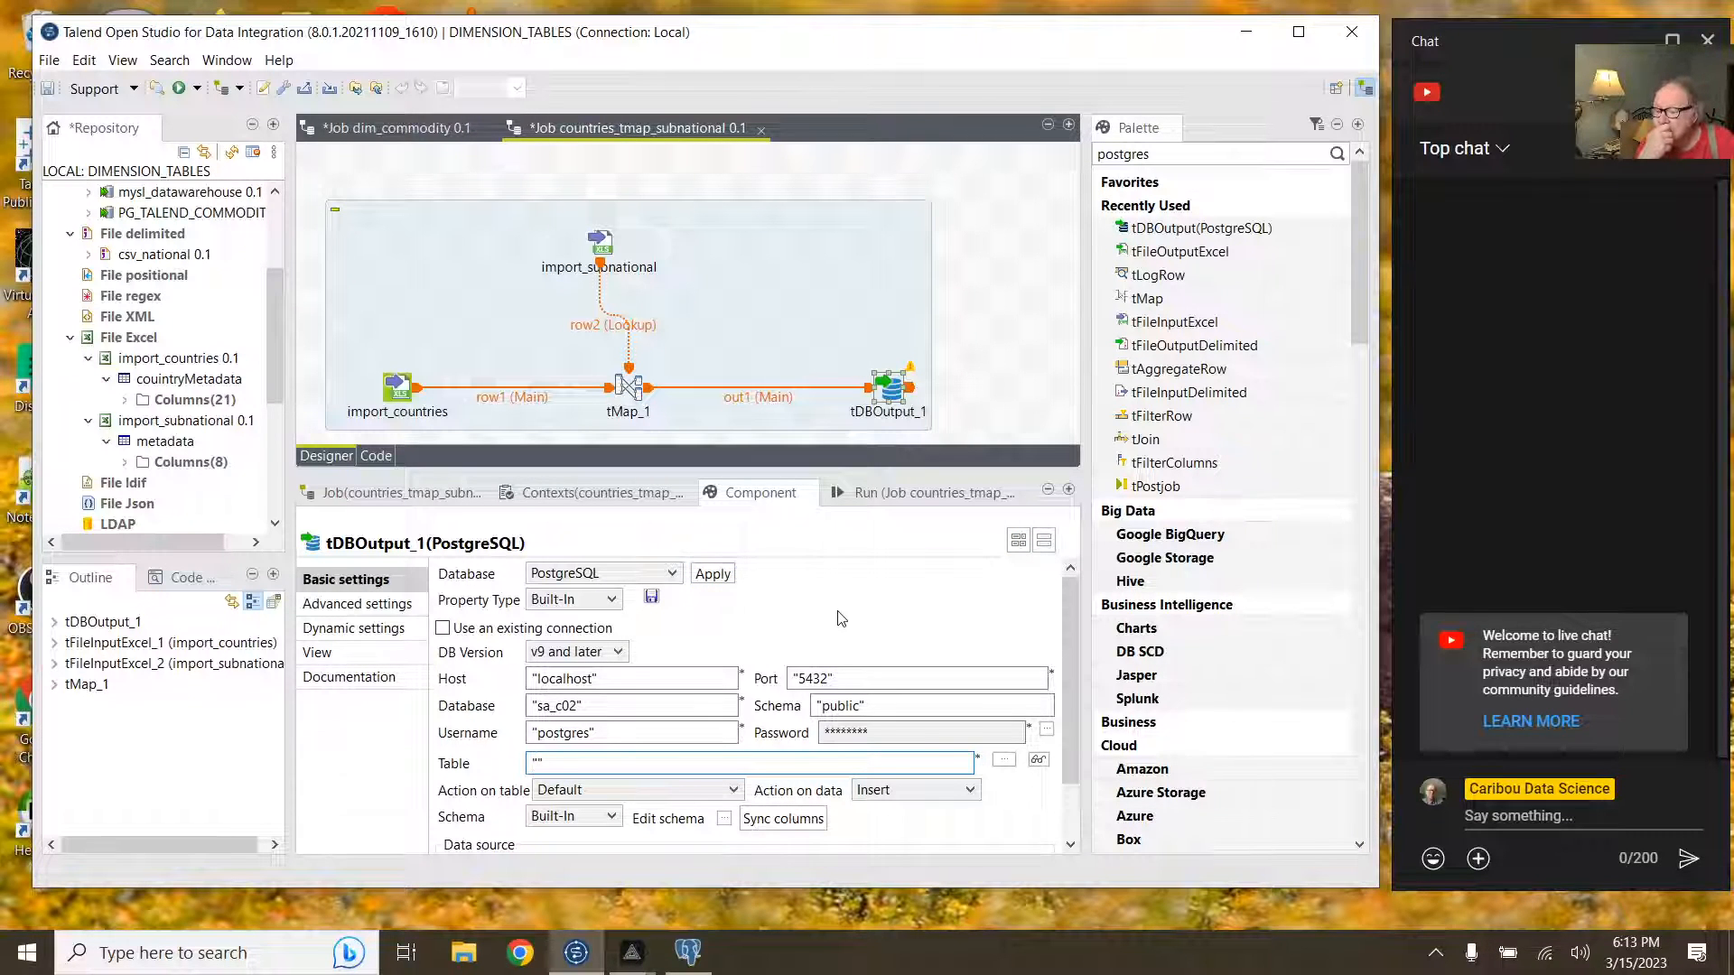
scroll(846, 621, "down", 2)
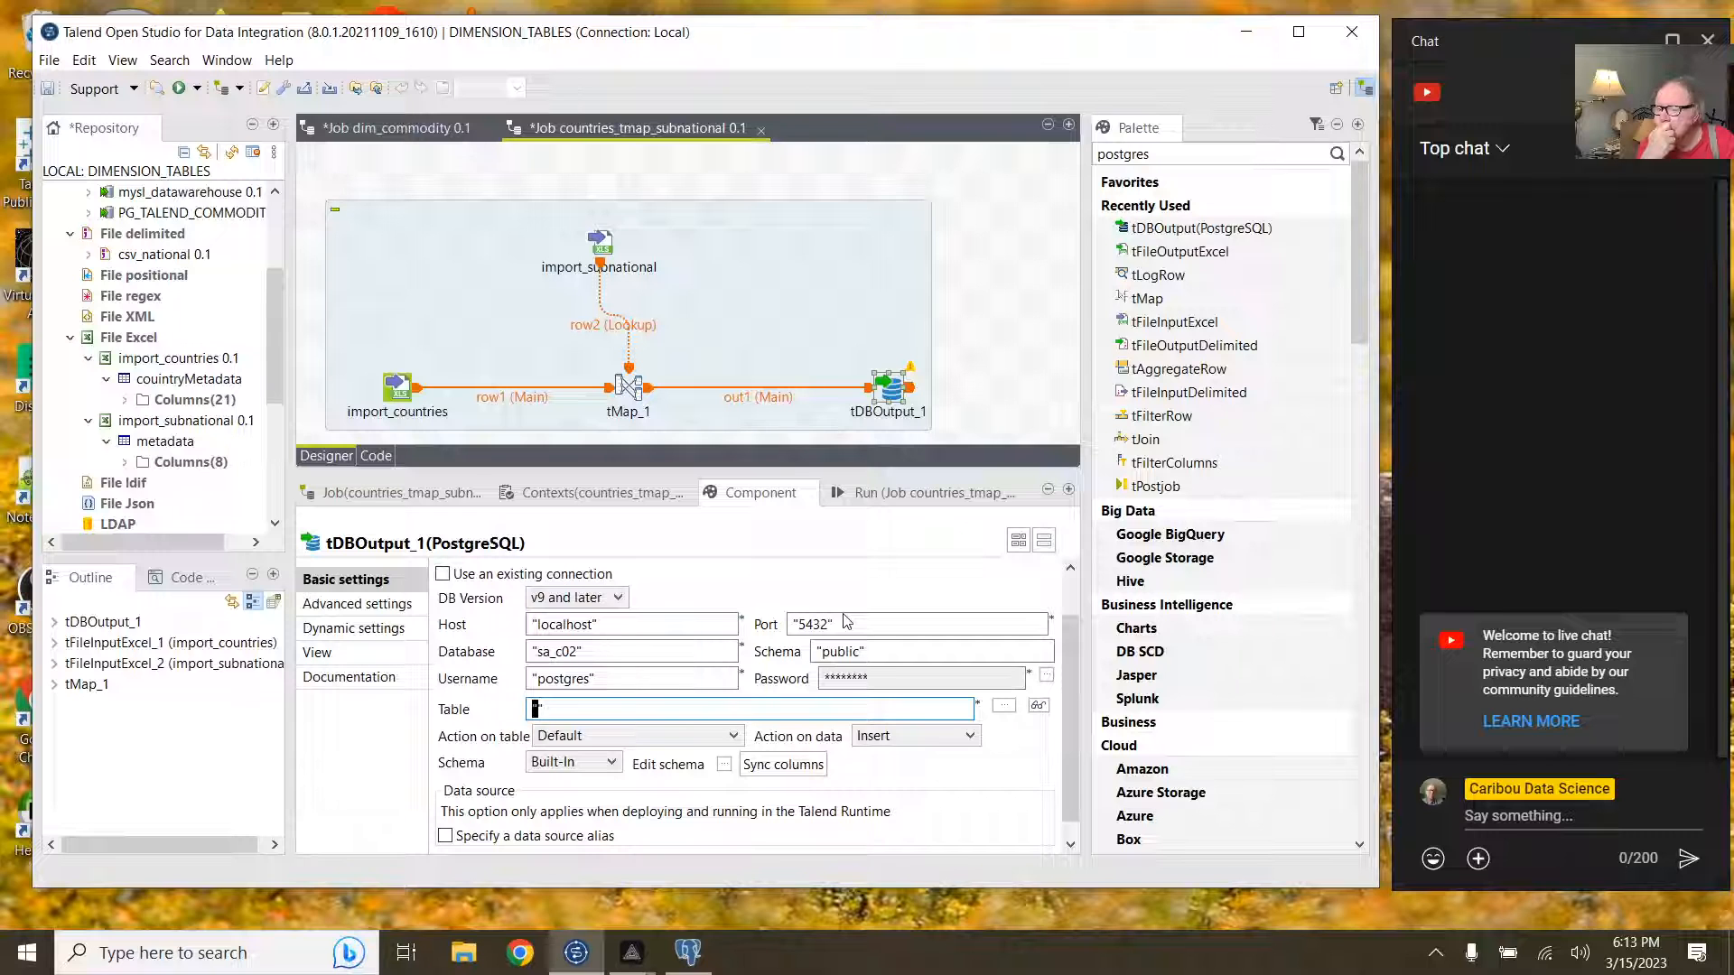
left_click(1045, 676)
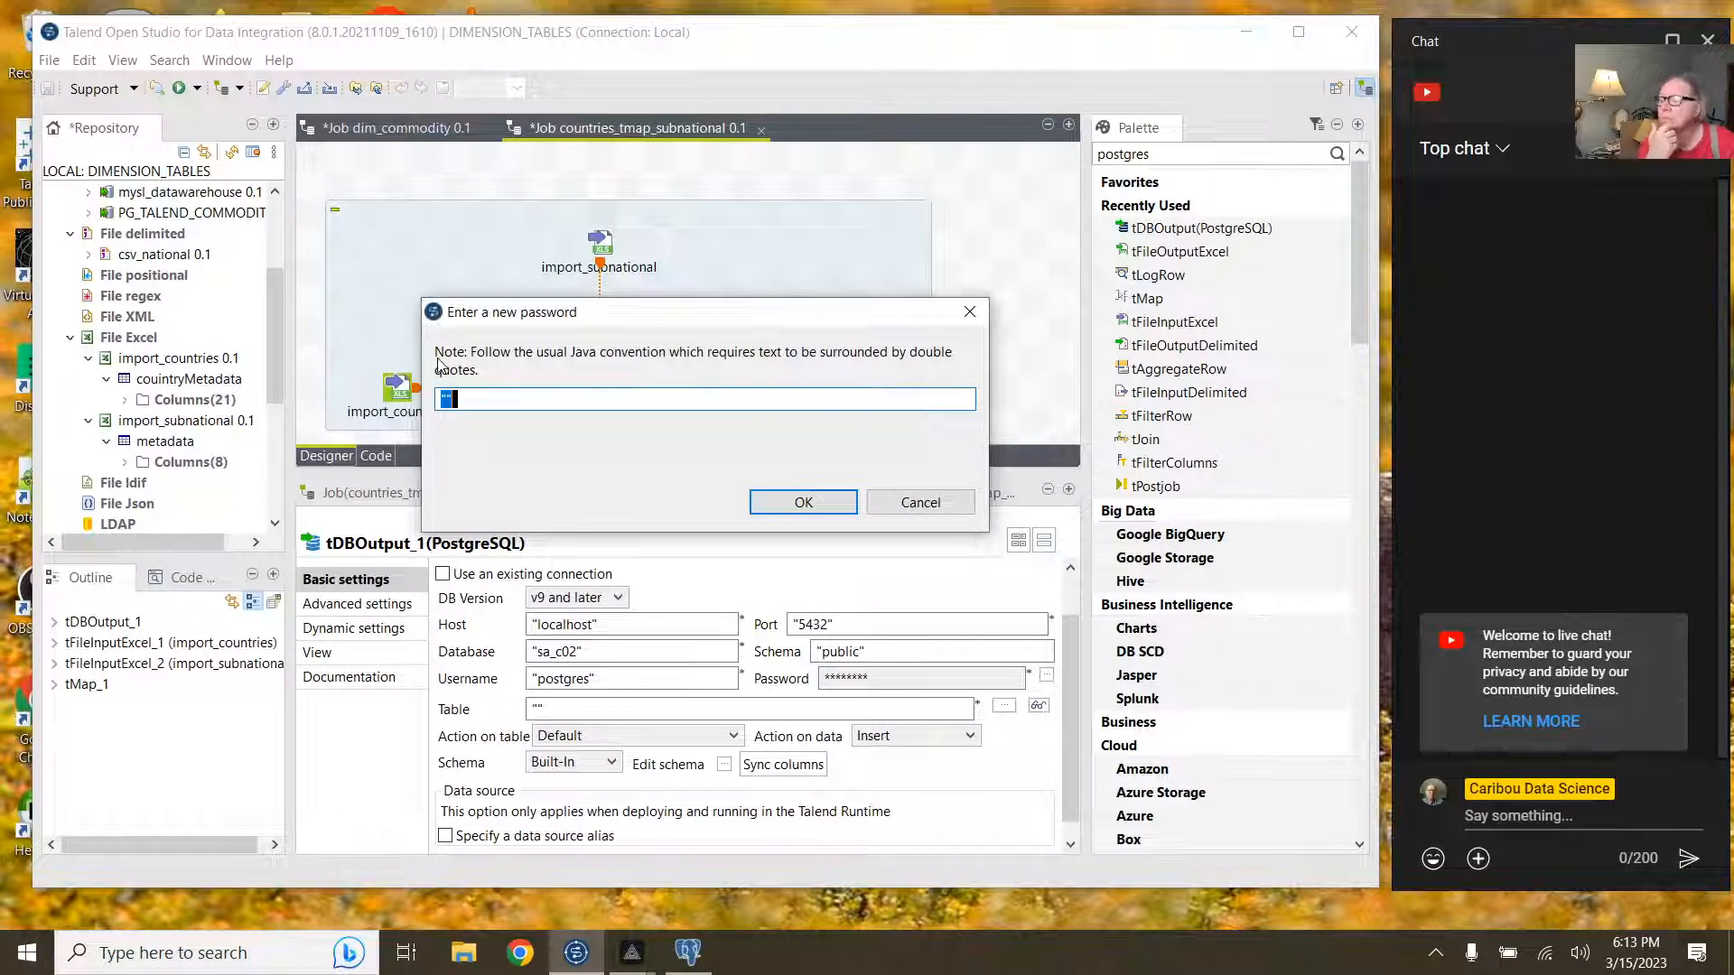
left_click(448, 398)
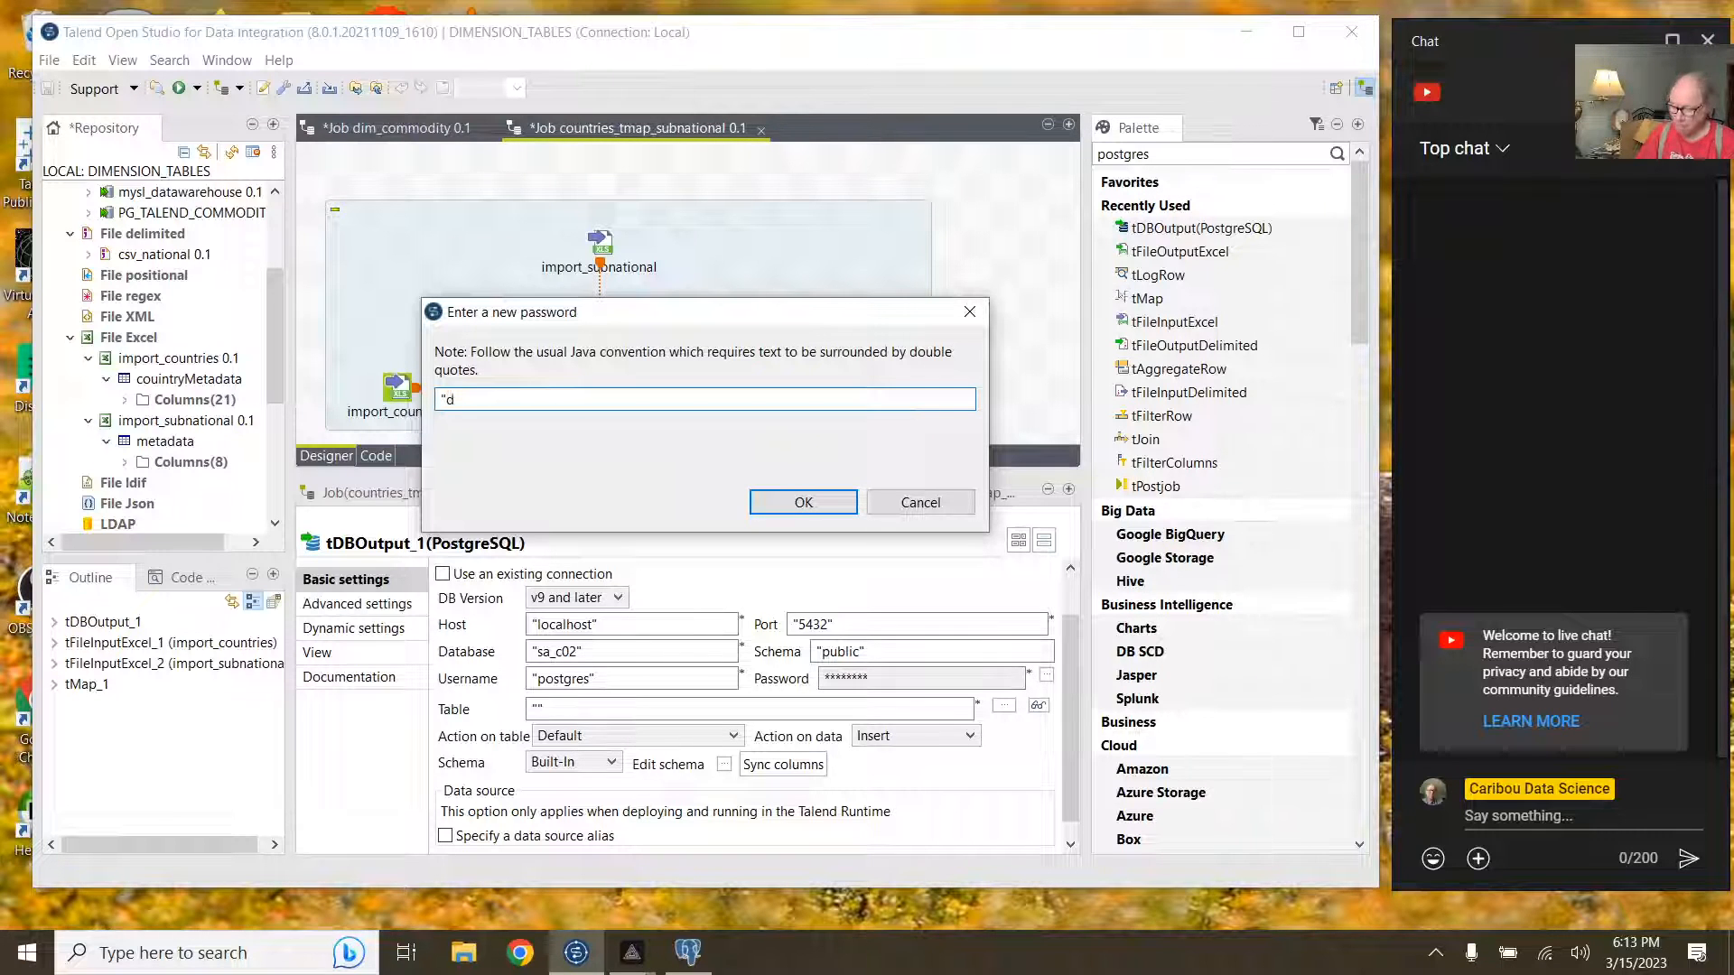
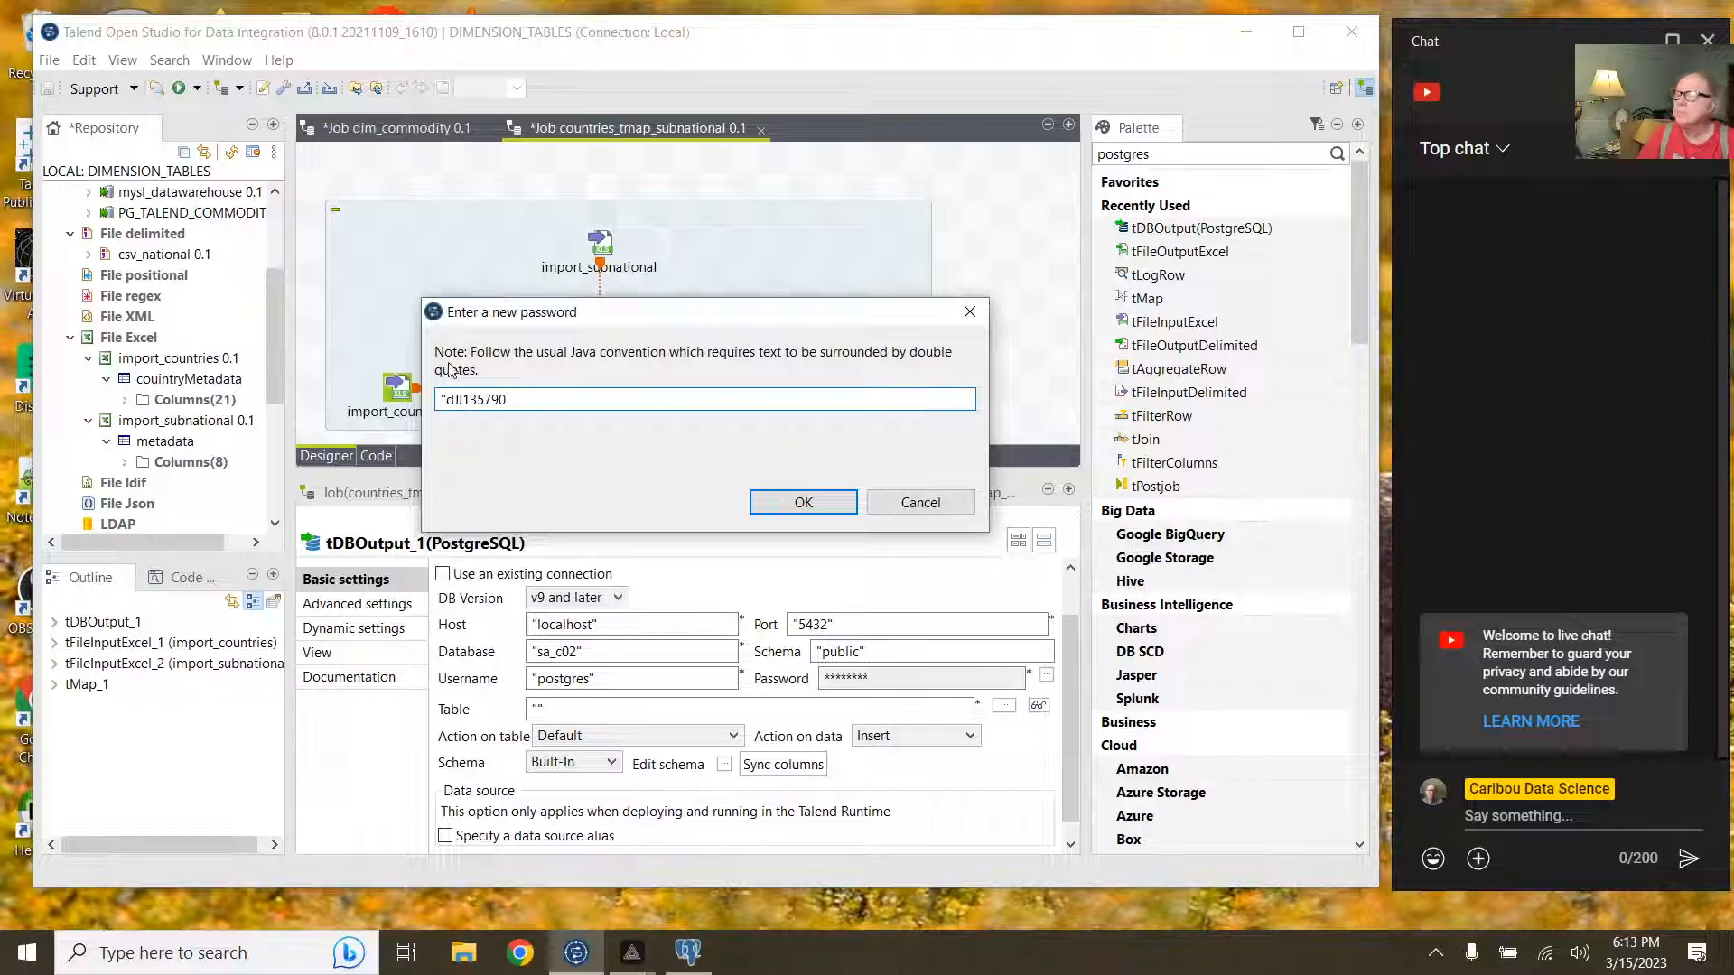
type("\"")
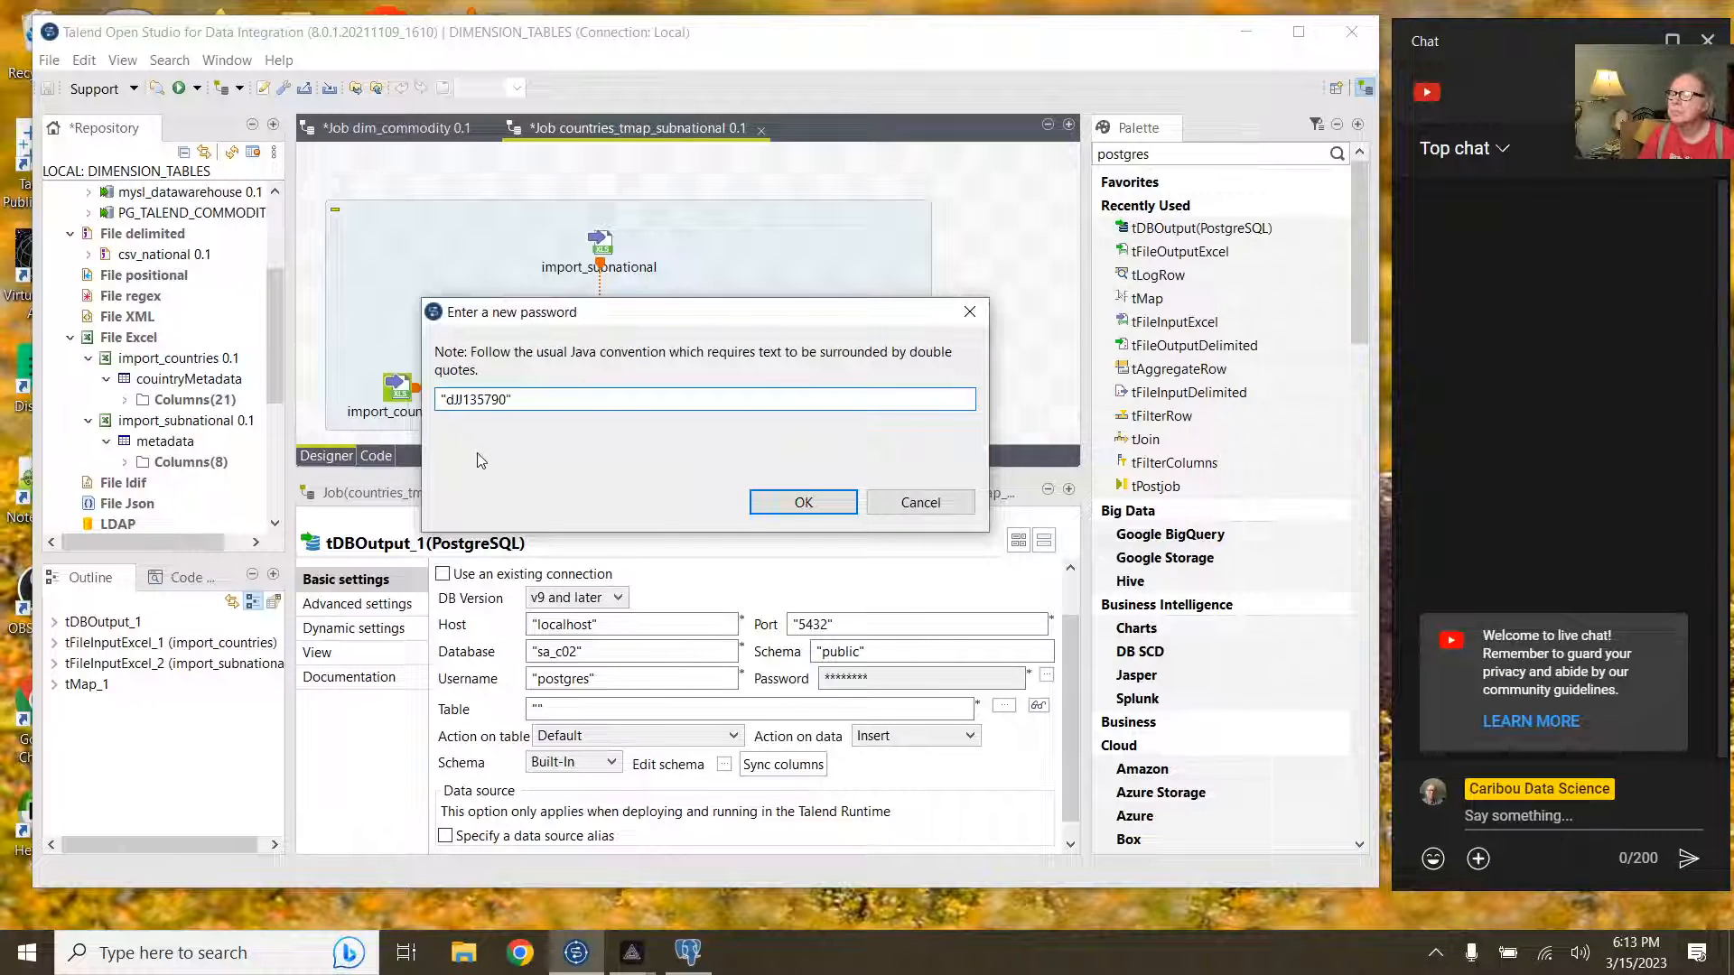
left_click(803, 502)
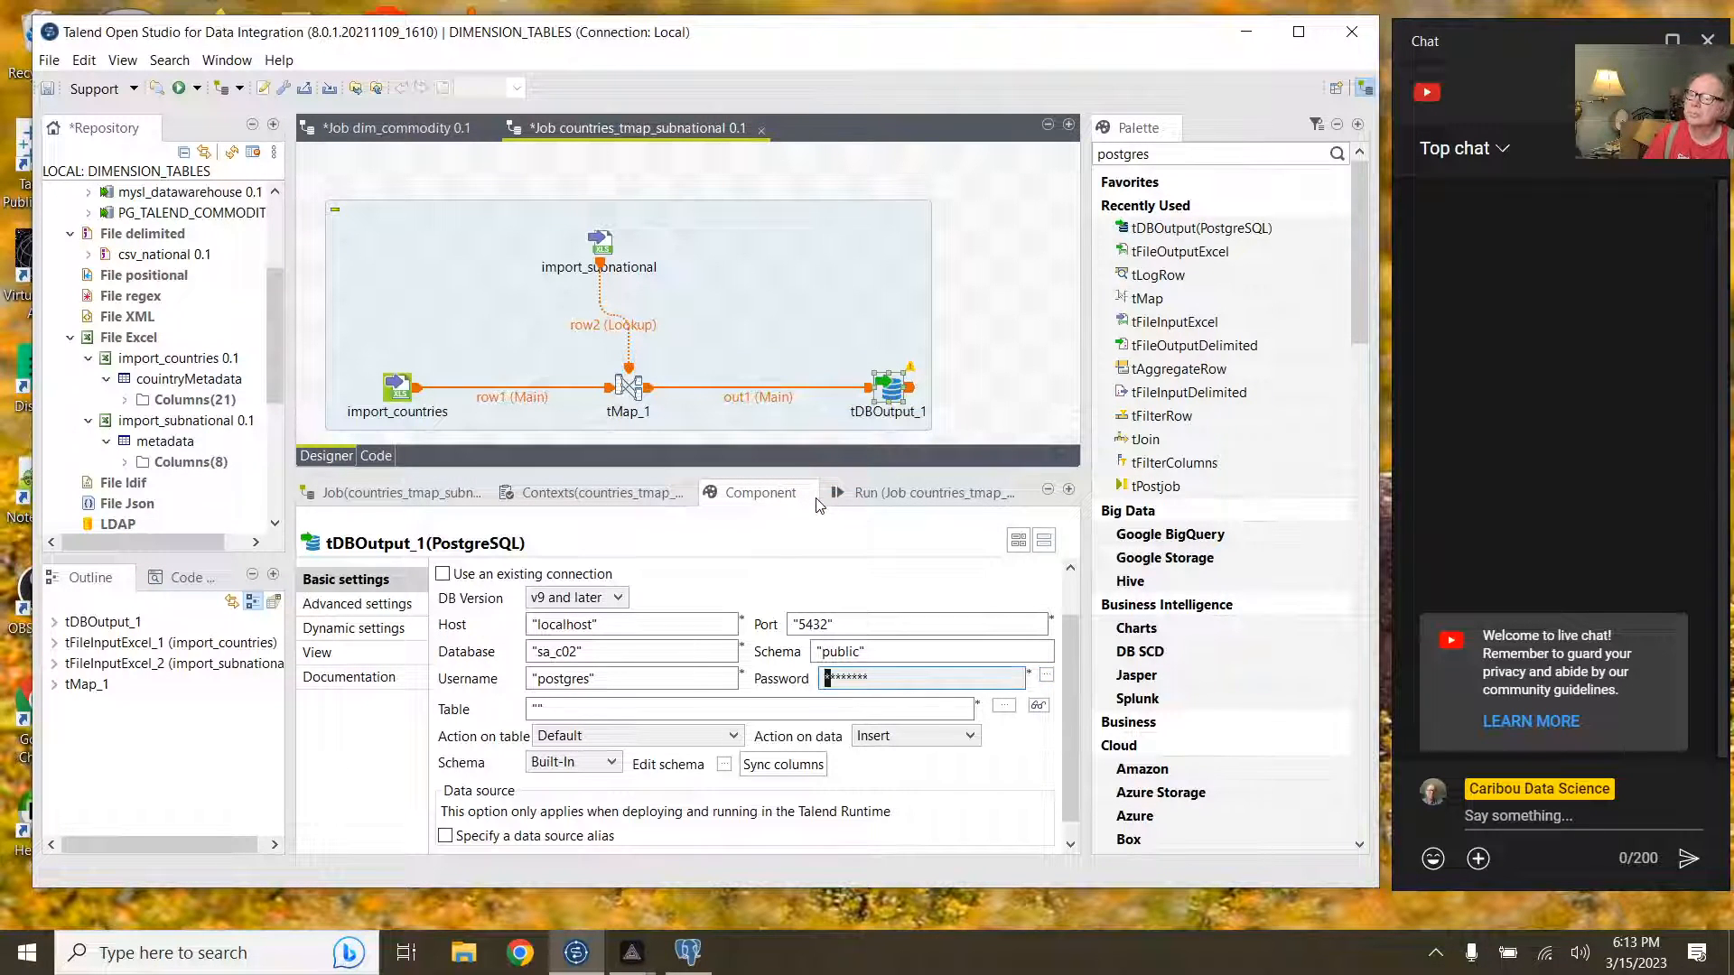
left_click(1044, 676)
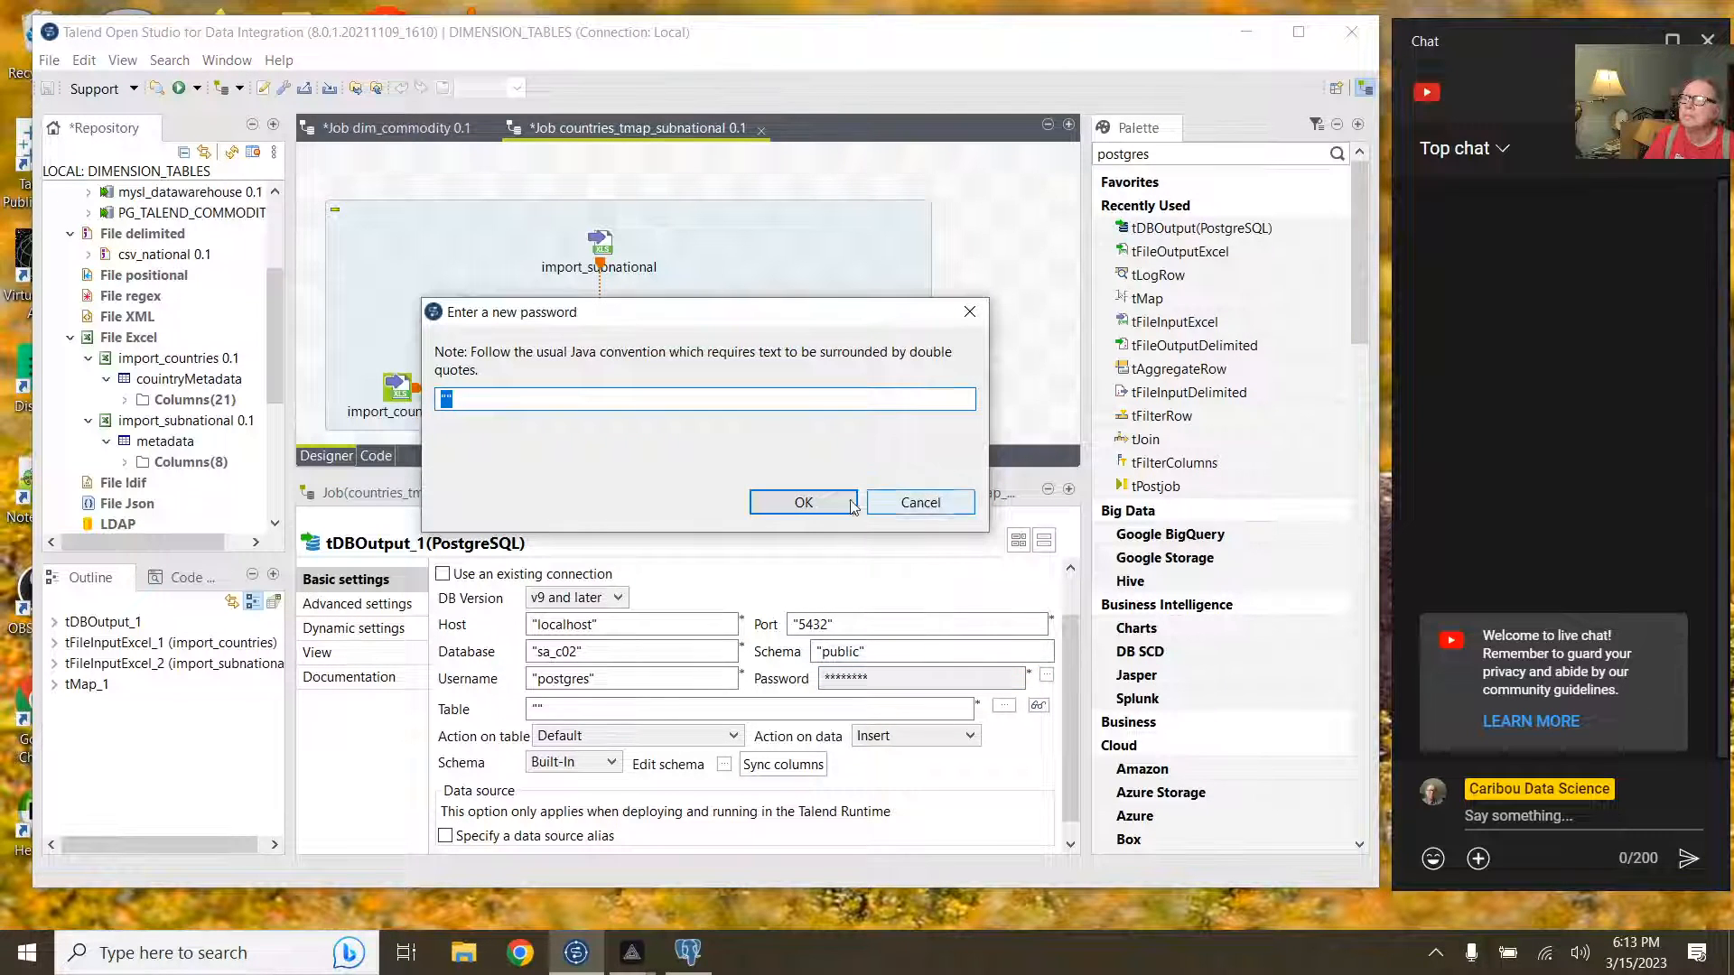
left_click(851, 504)
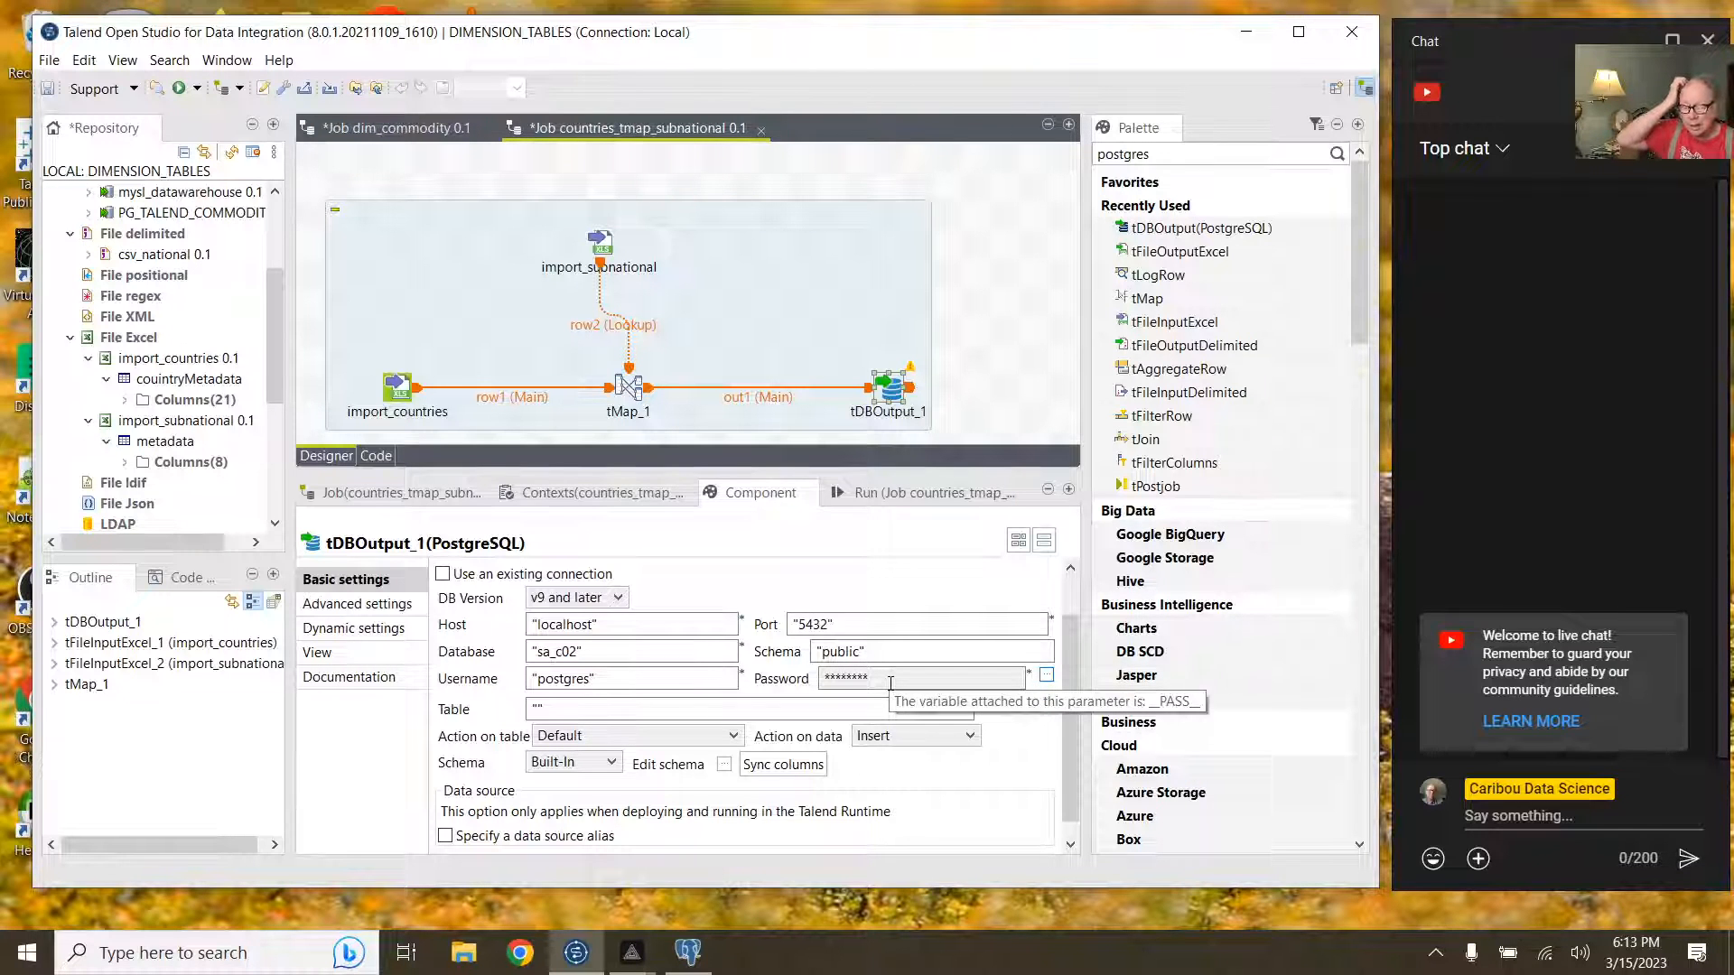
Step: Clear the console and rerun countries_tmap_subnational, dismiss its error, then switch to dim_commodity
left_click(907, 493)
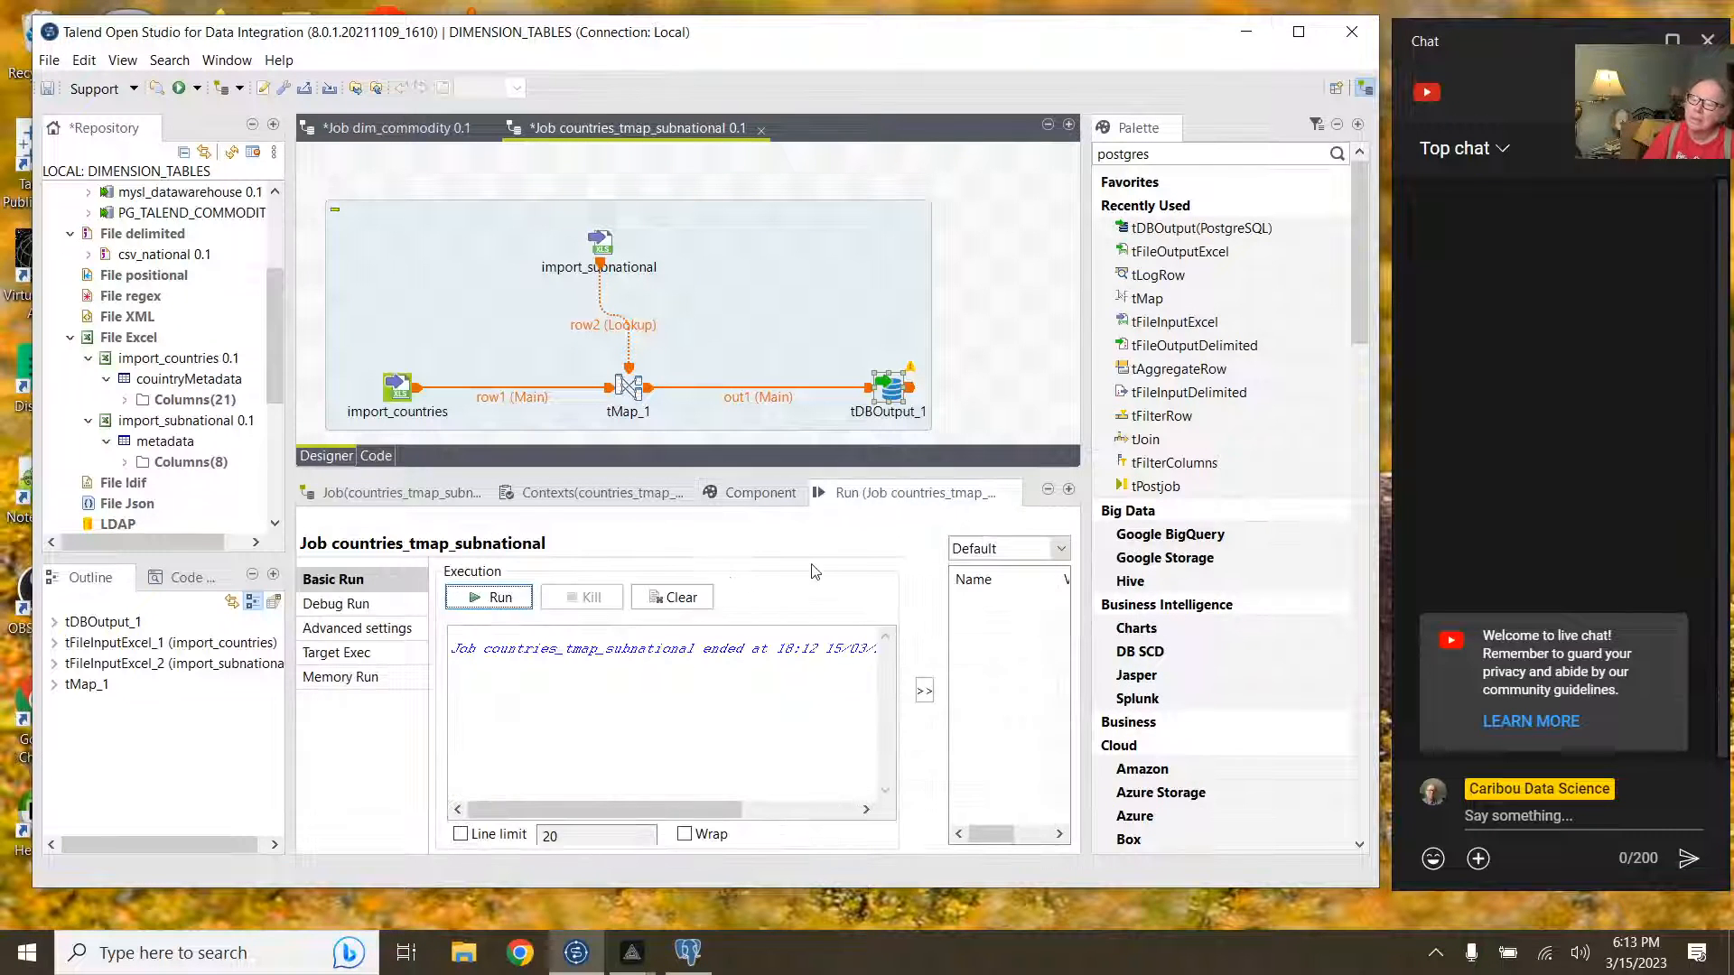
left_click(673, 597)
left_click(507, 598)
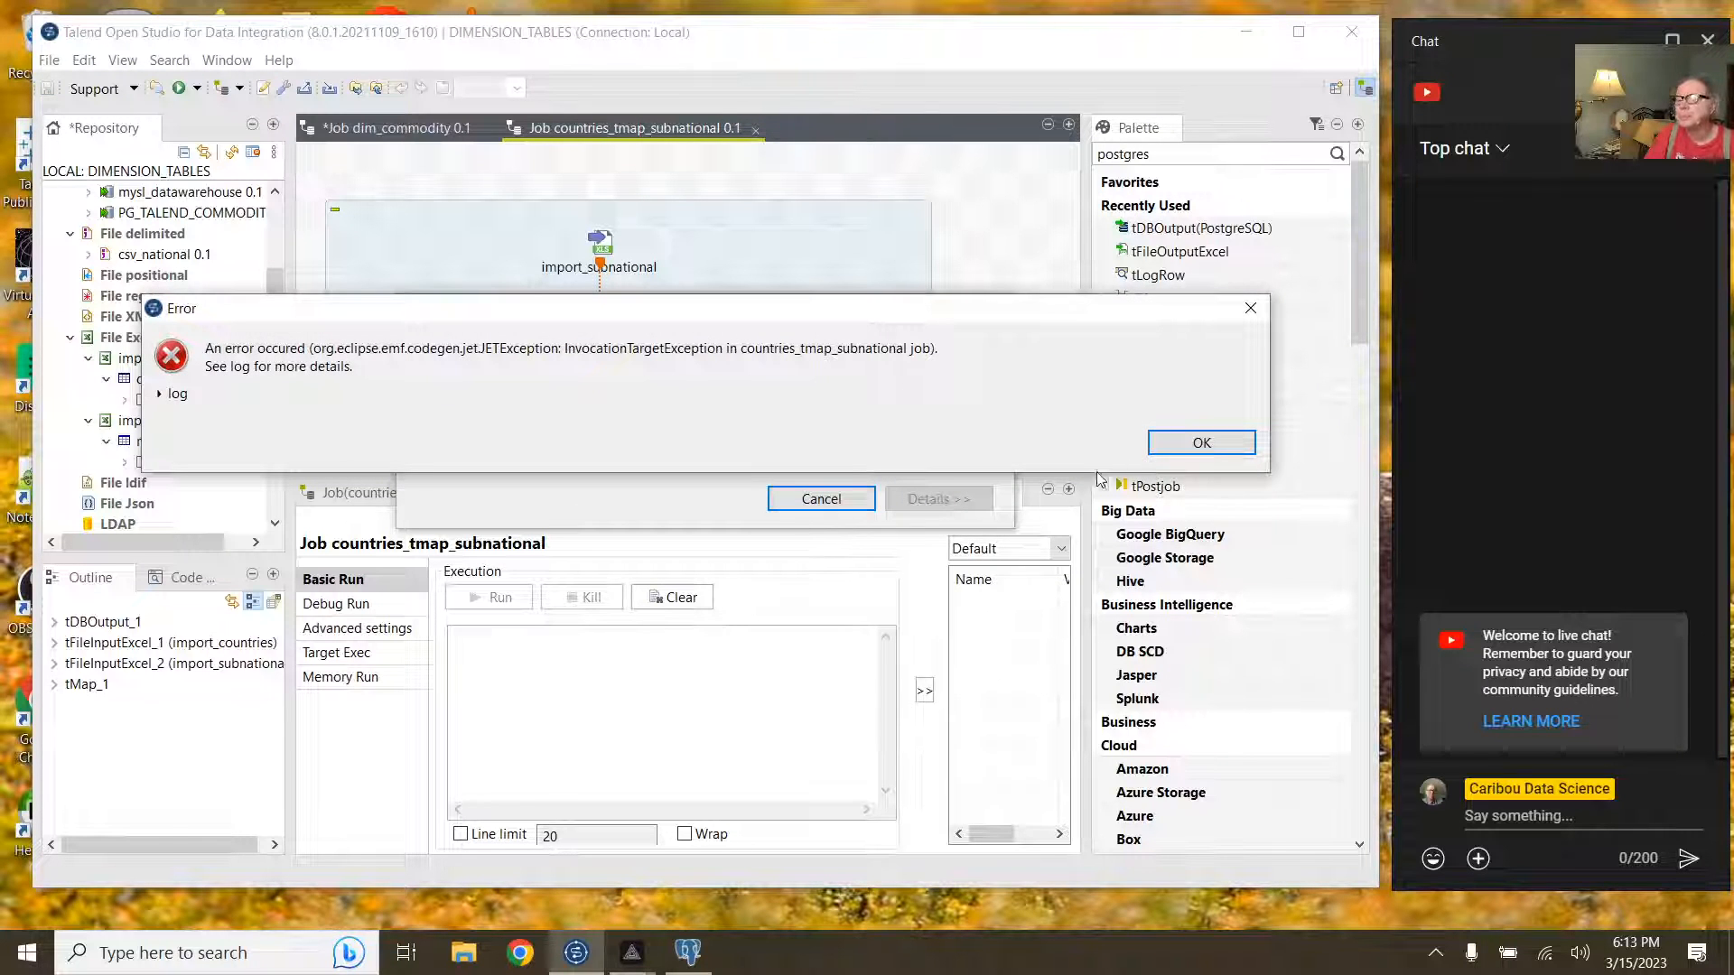
left_click(1201, 442)
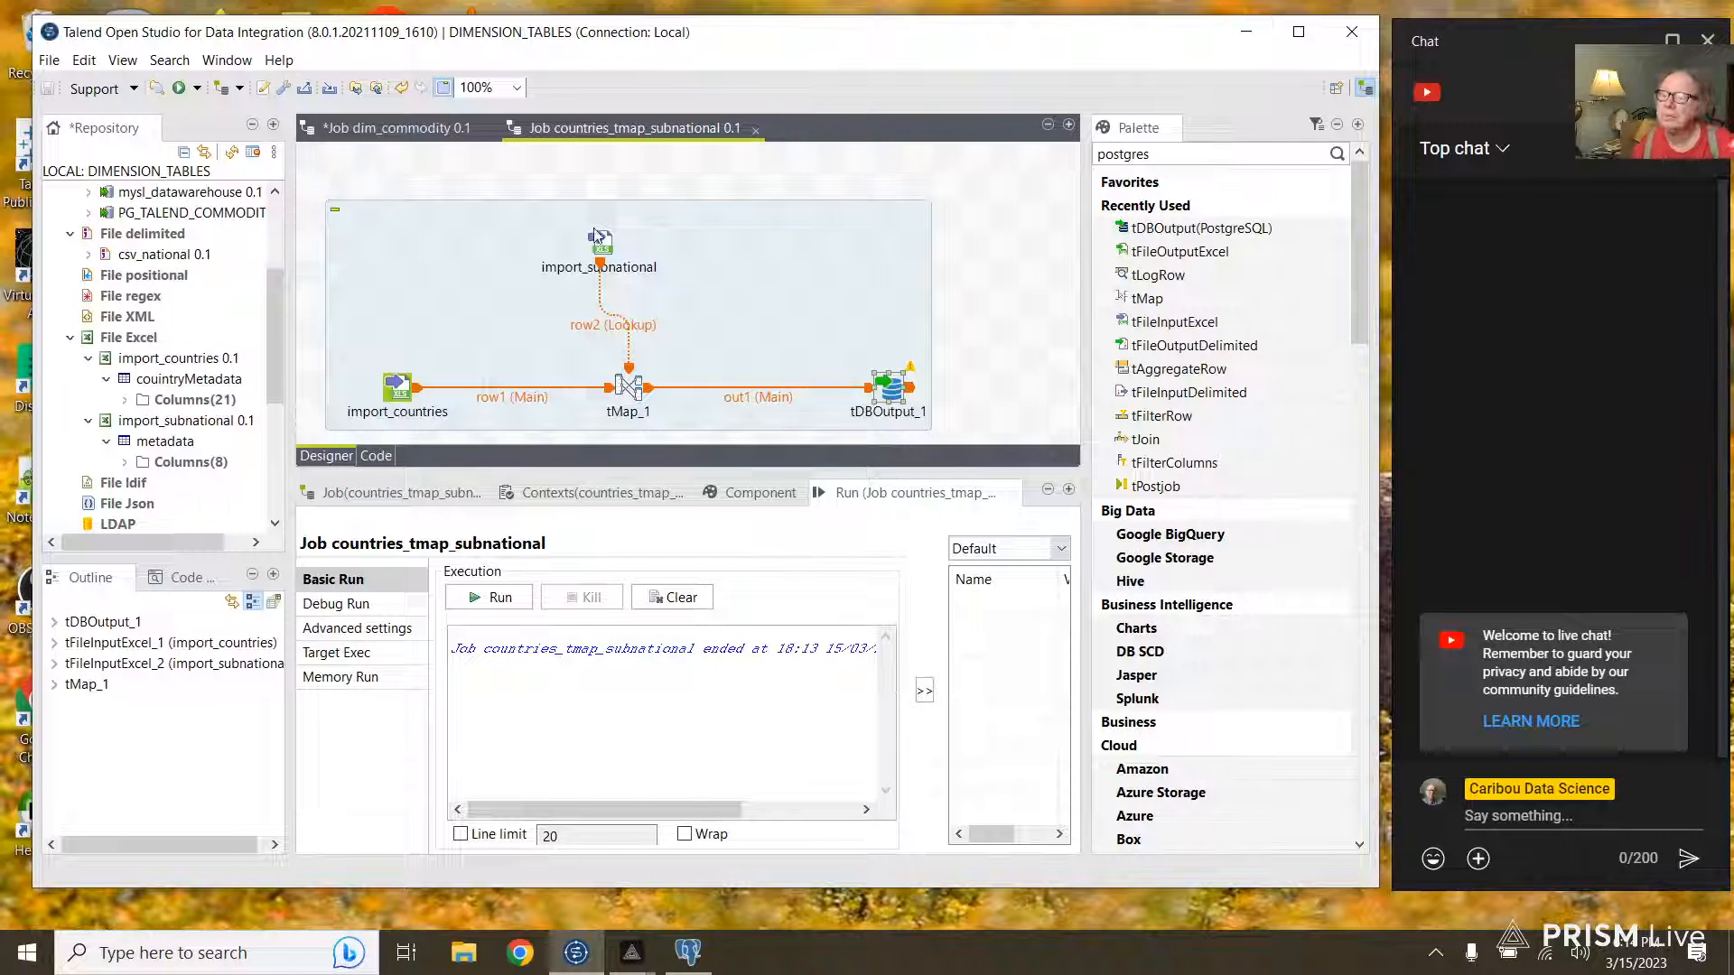
left_click(426, 127)
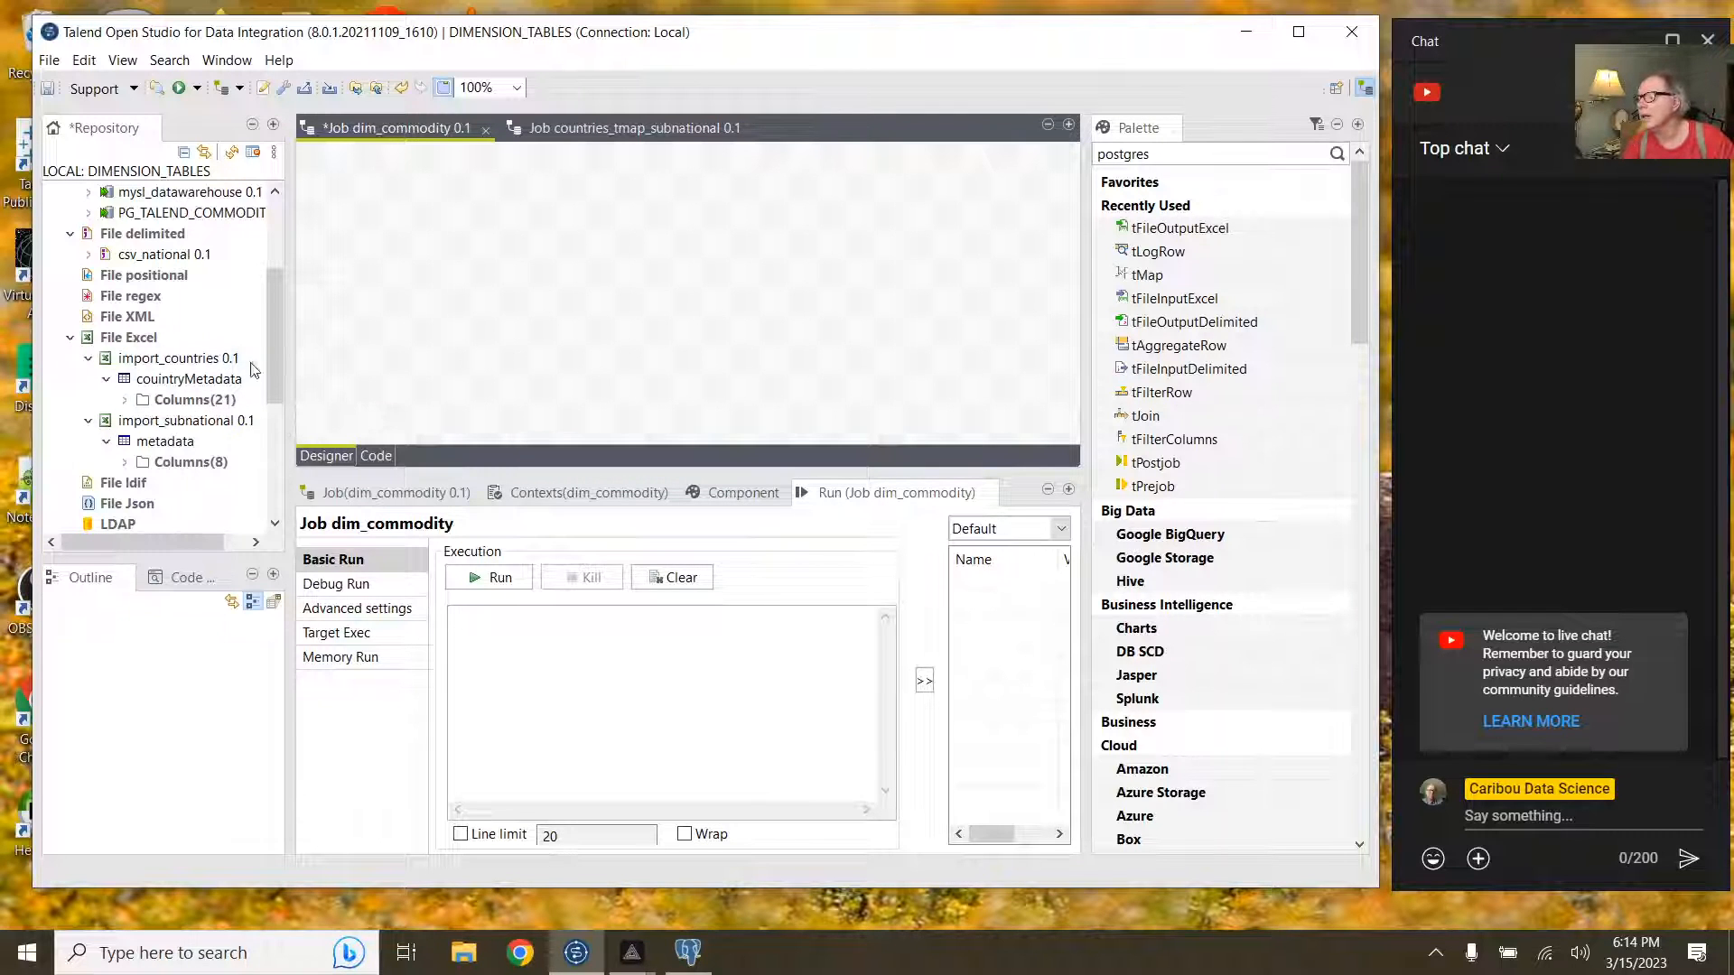
Step: Collapse the File Excel group in the Repository and select File delimited
mouse_move(269, 359)
left_mouse_down()
mouse_move(274, 320)
mouse_move(270, 357)
left_mouse_up()
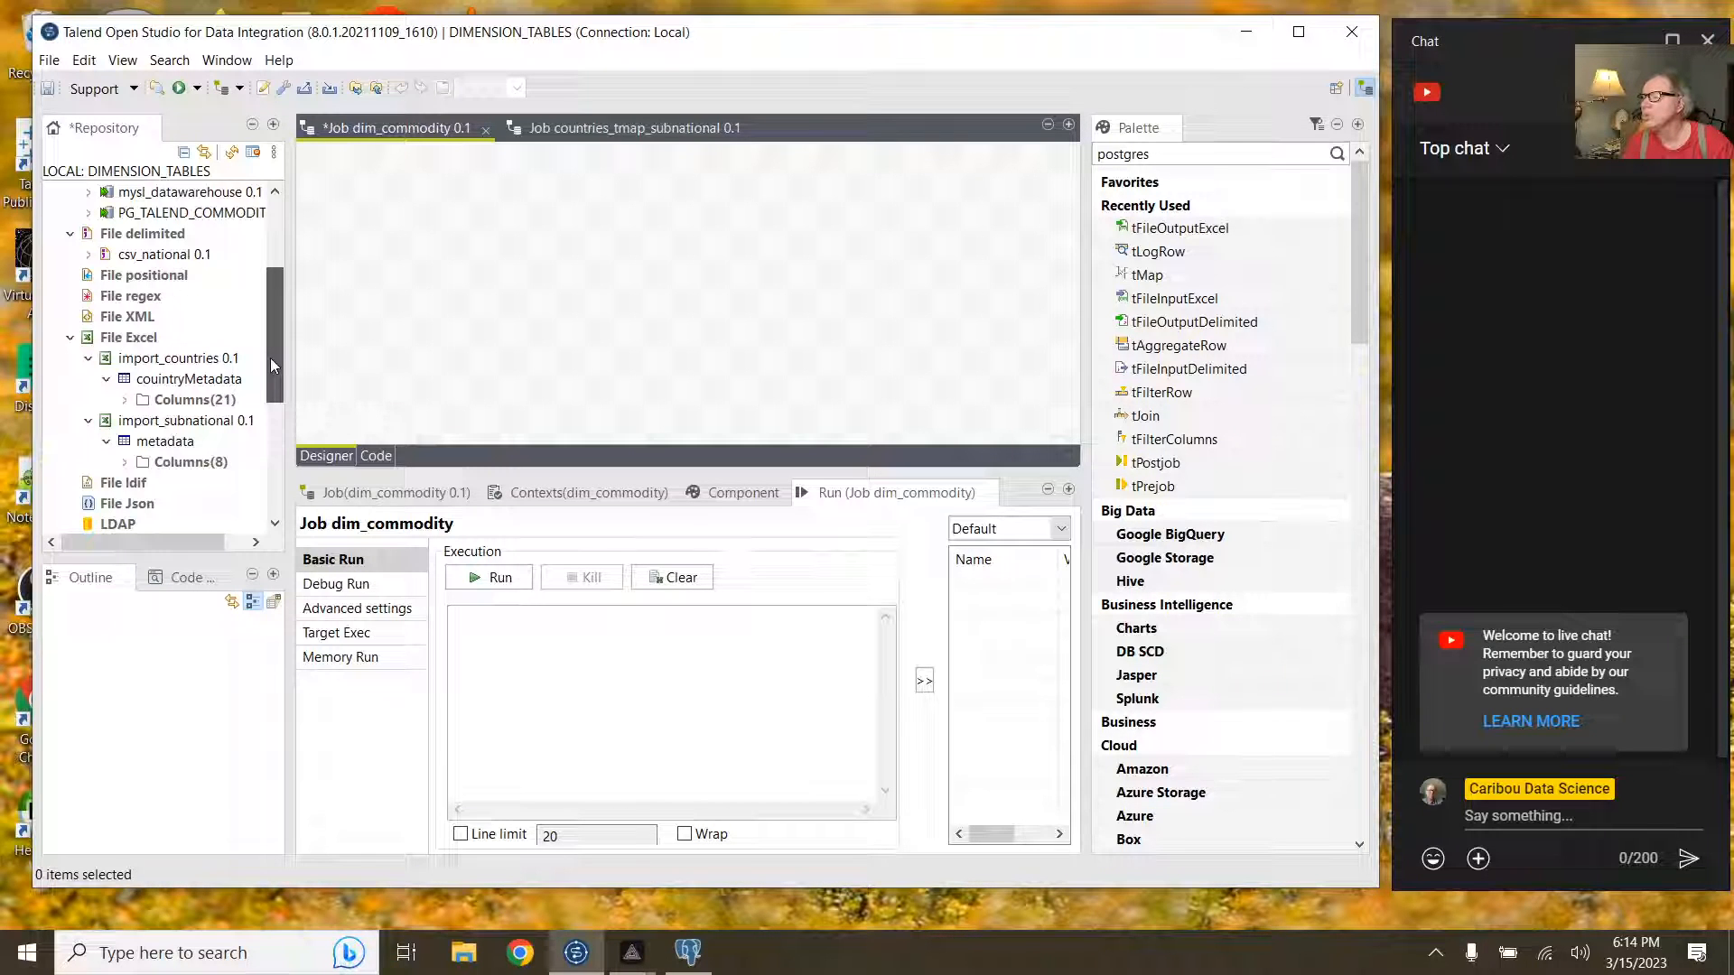
left_click(69, 341)
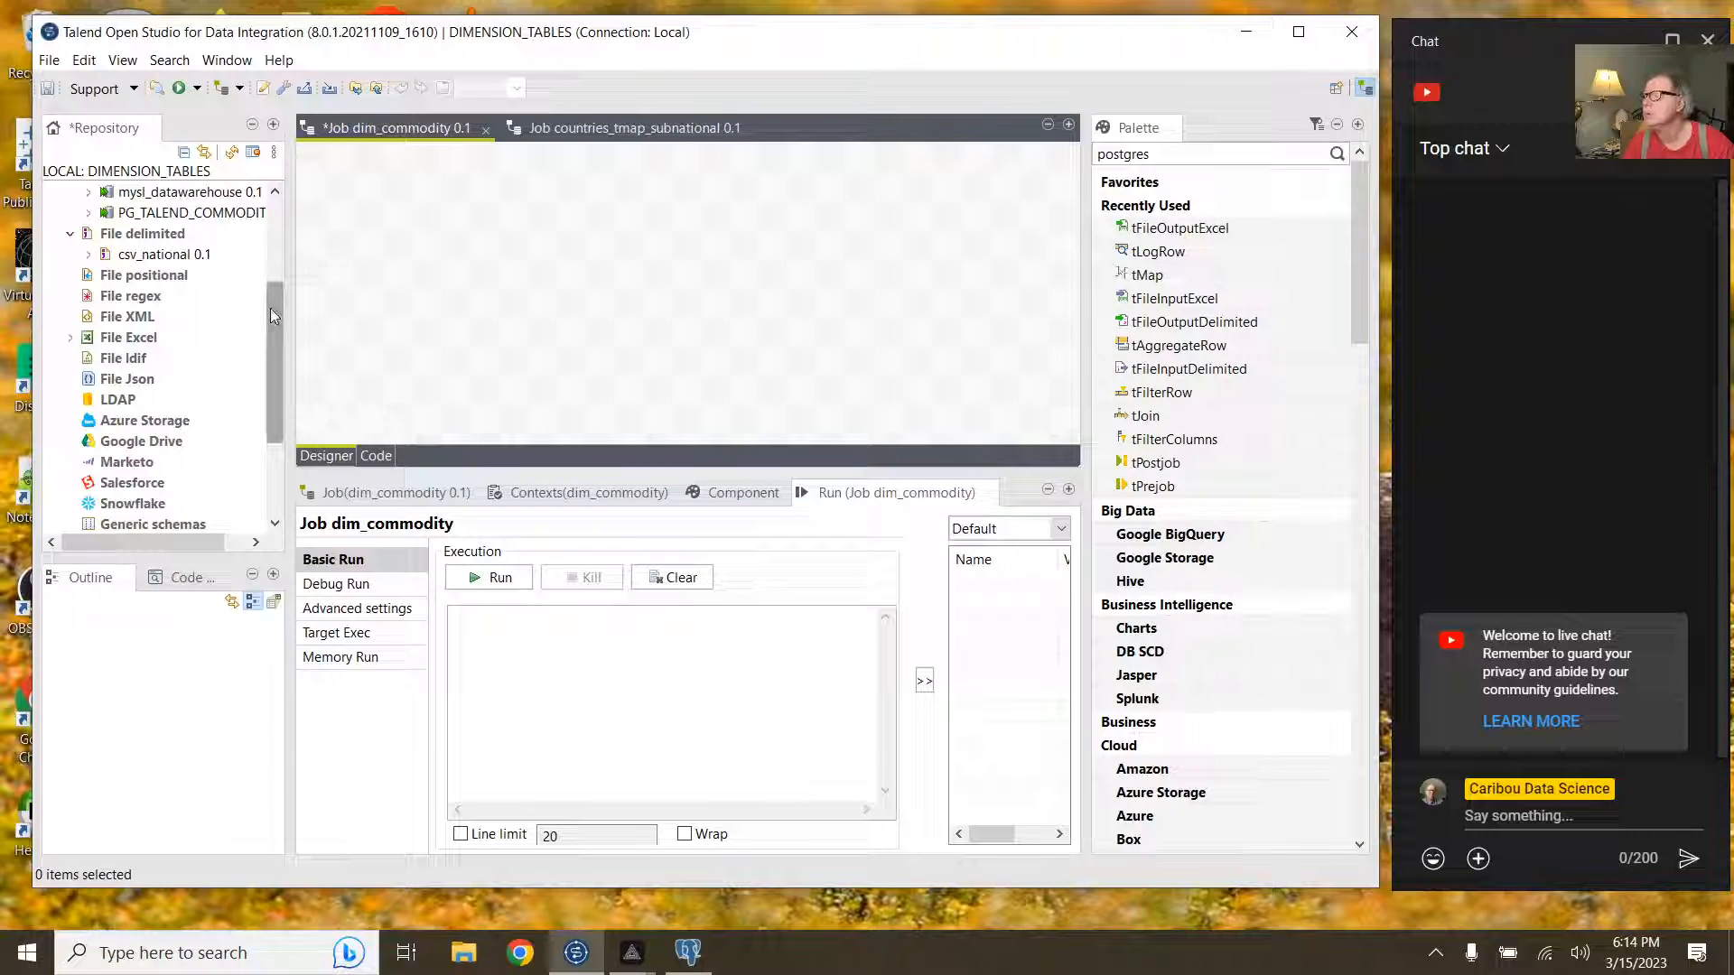
left_click_drag(269, 307, 280, 262)
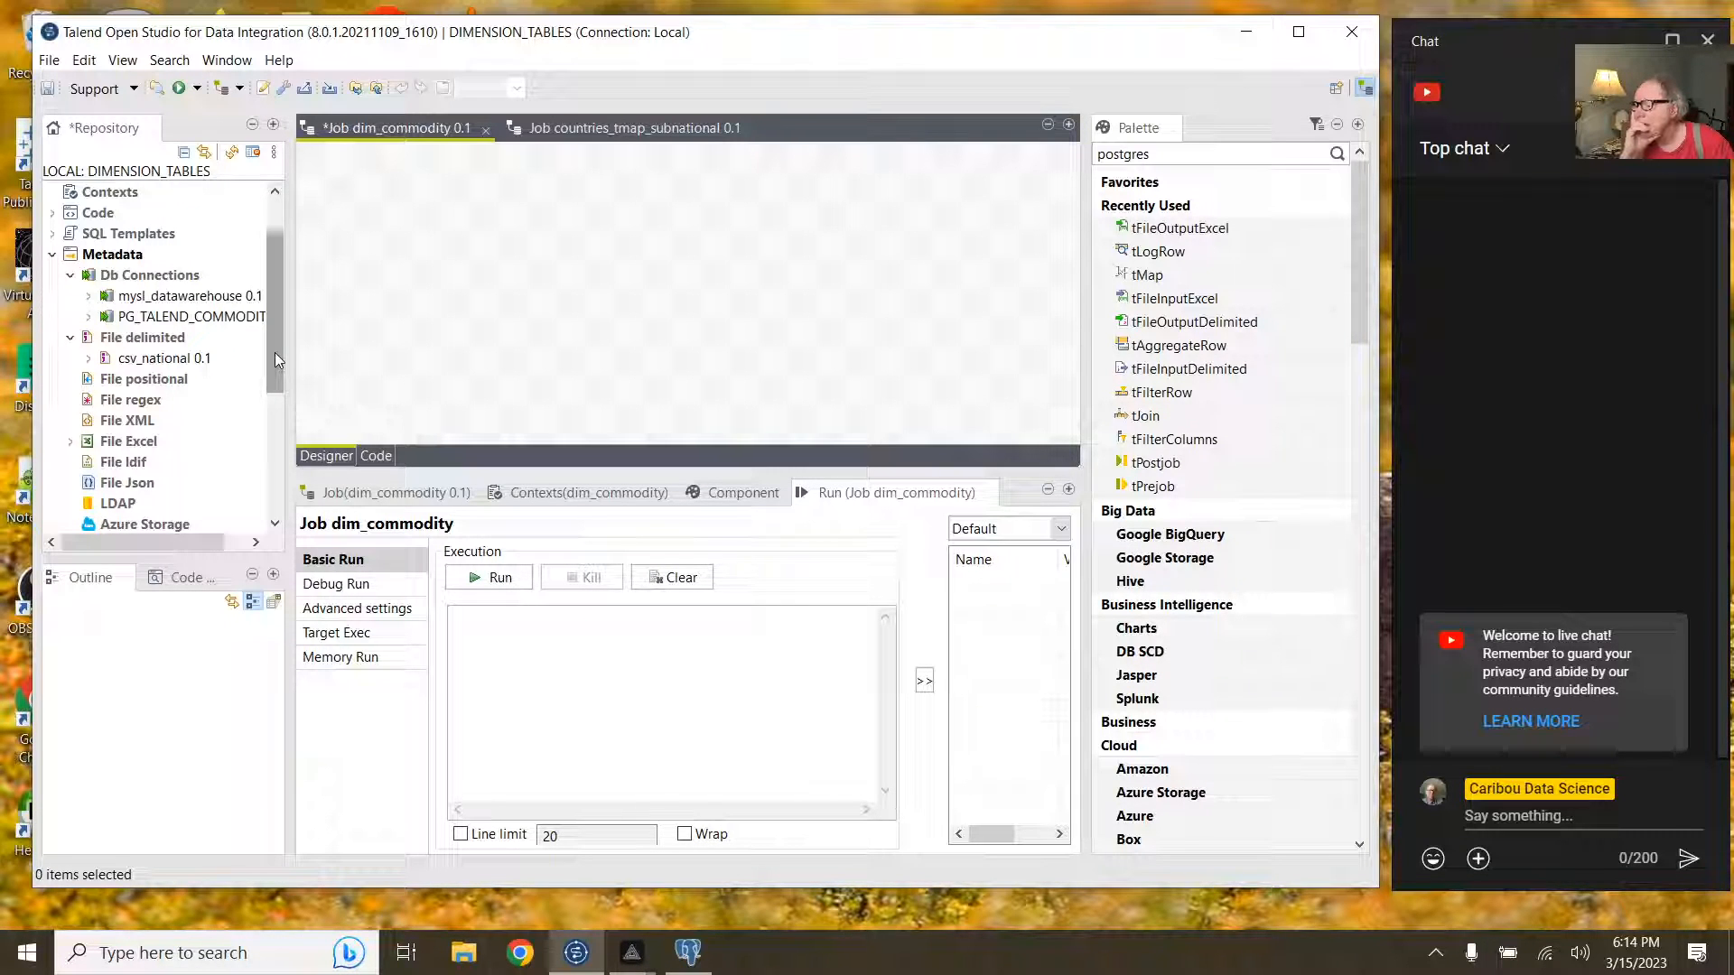
left_click_drag(274, 353, 266, 389)
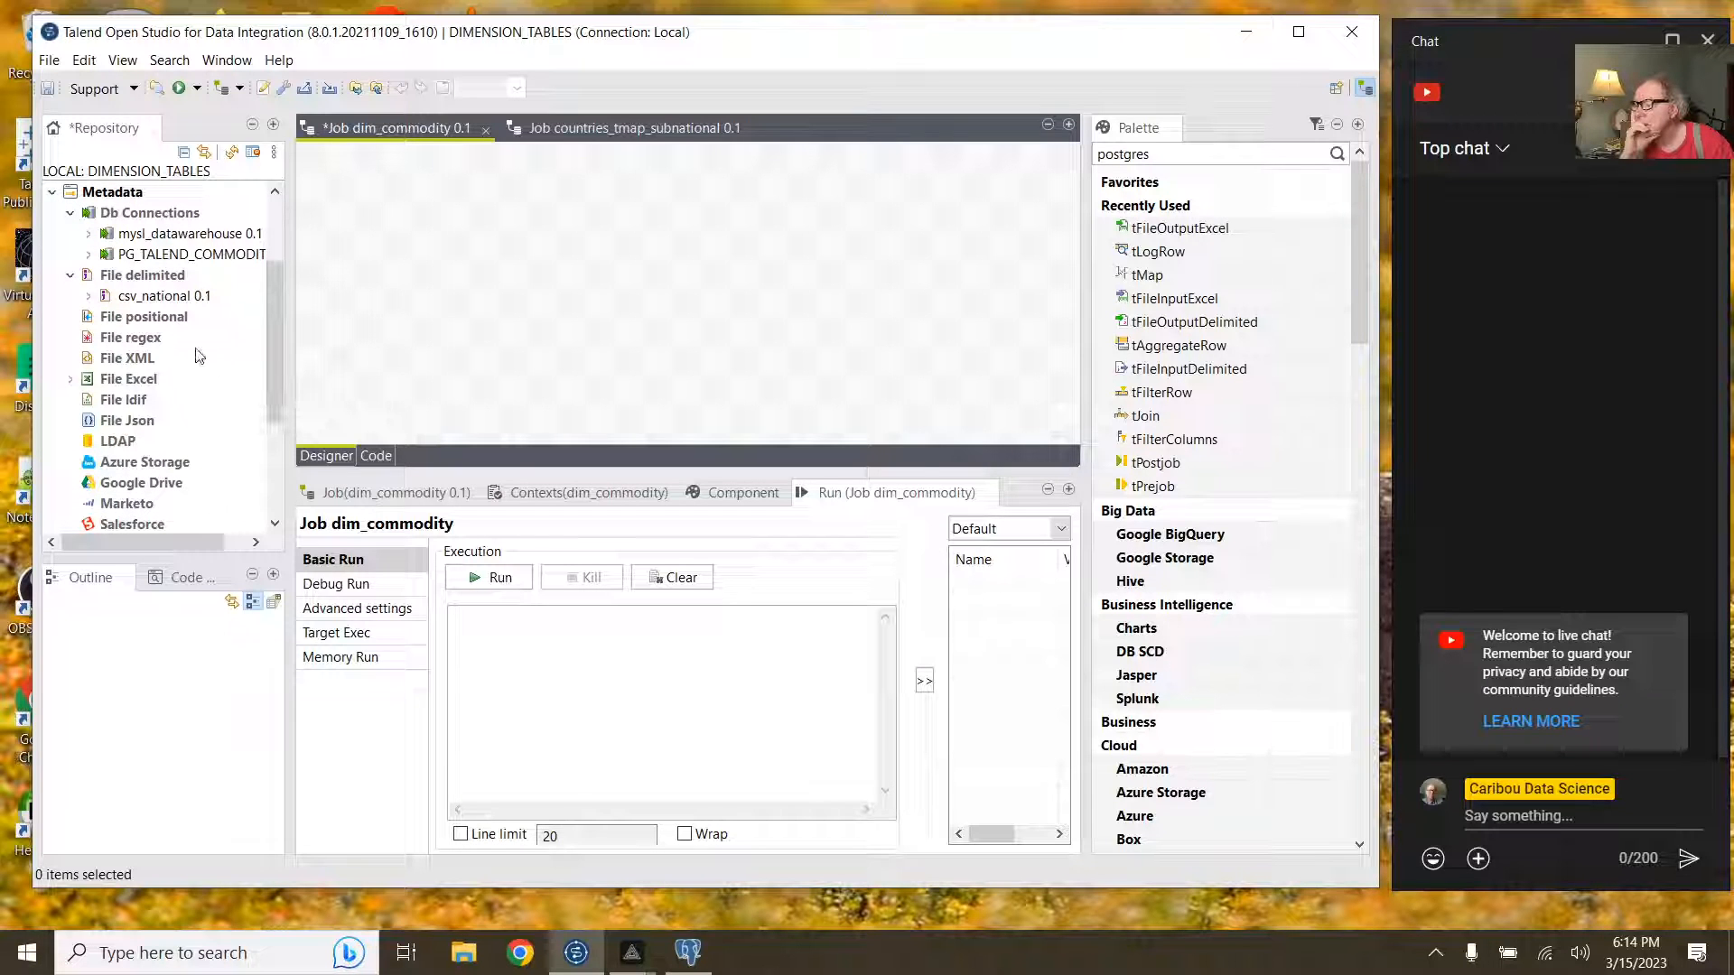
left_click(167, 278)
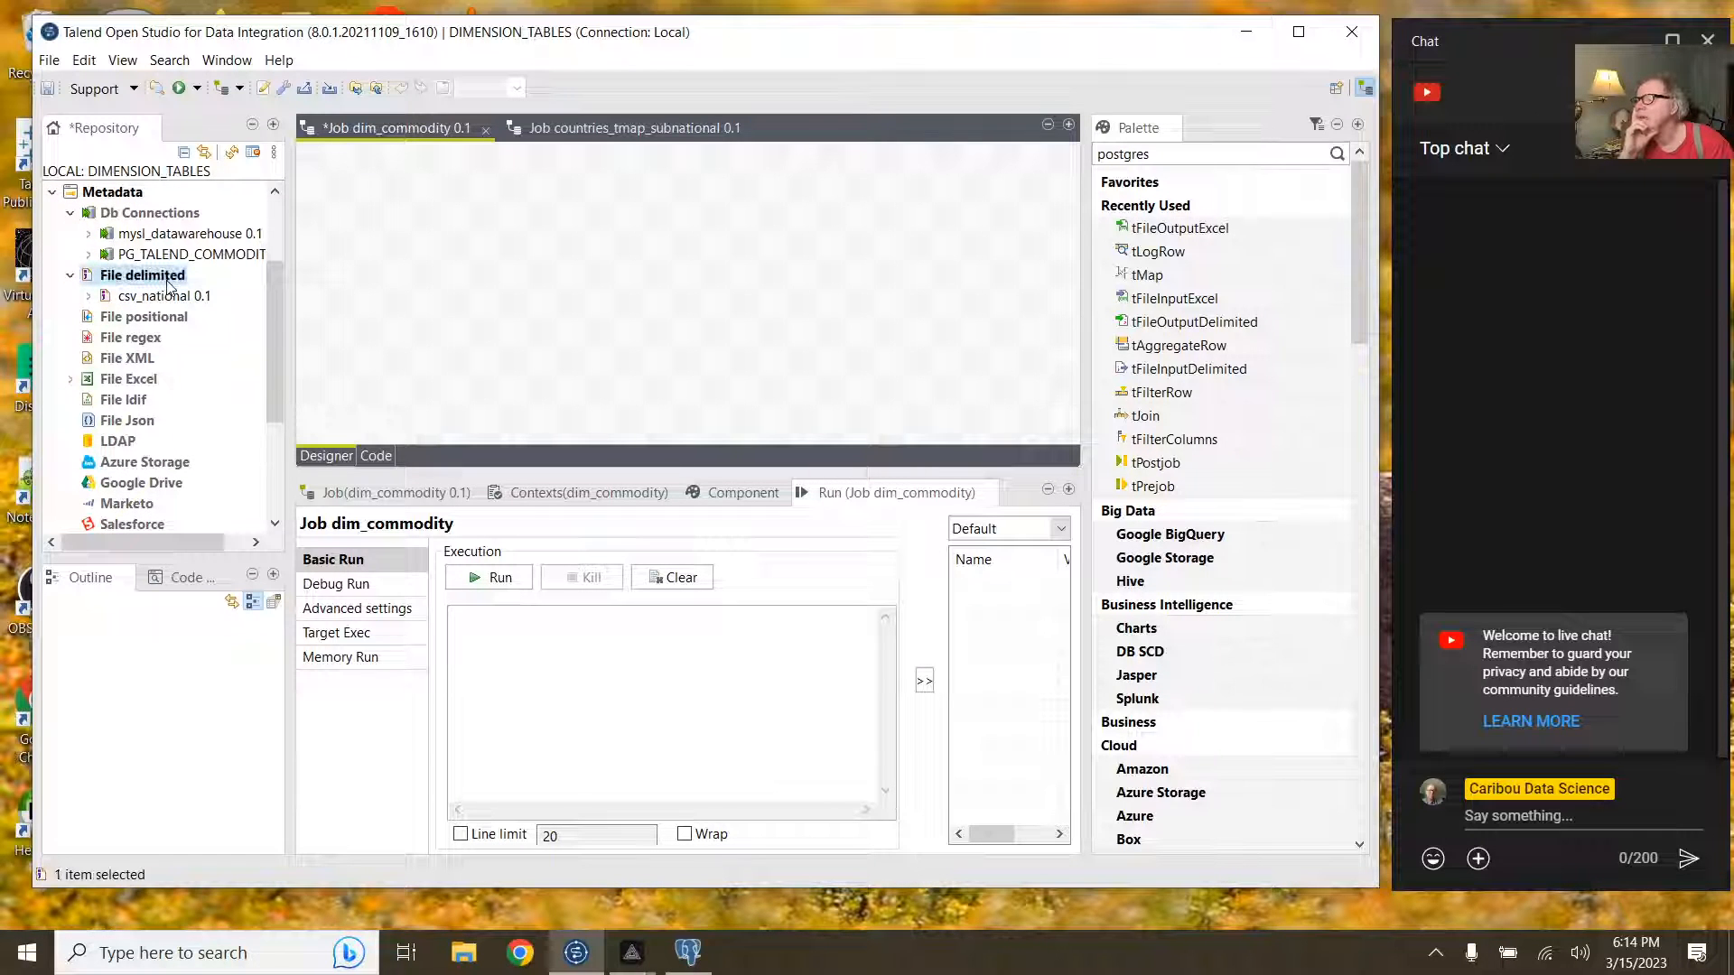
Step: Start a new delimited file metadata entry named csv_commodity
right_click(167, 285)
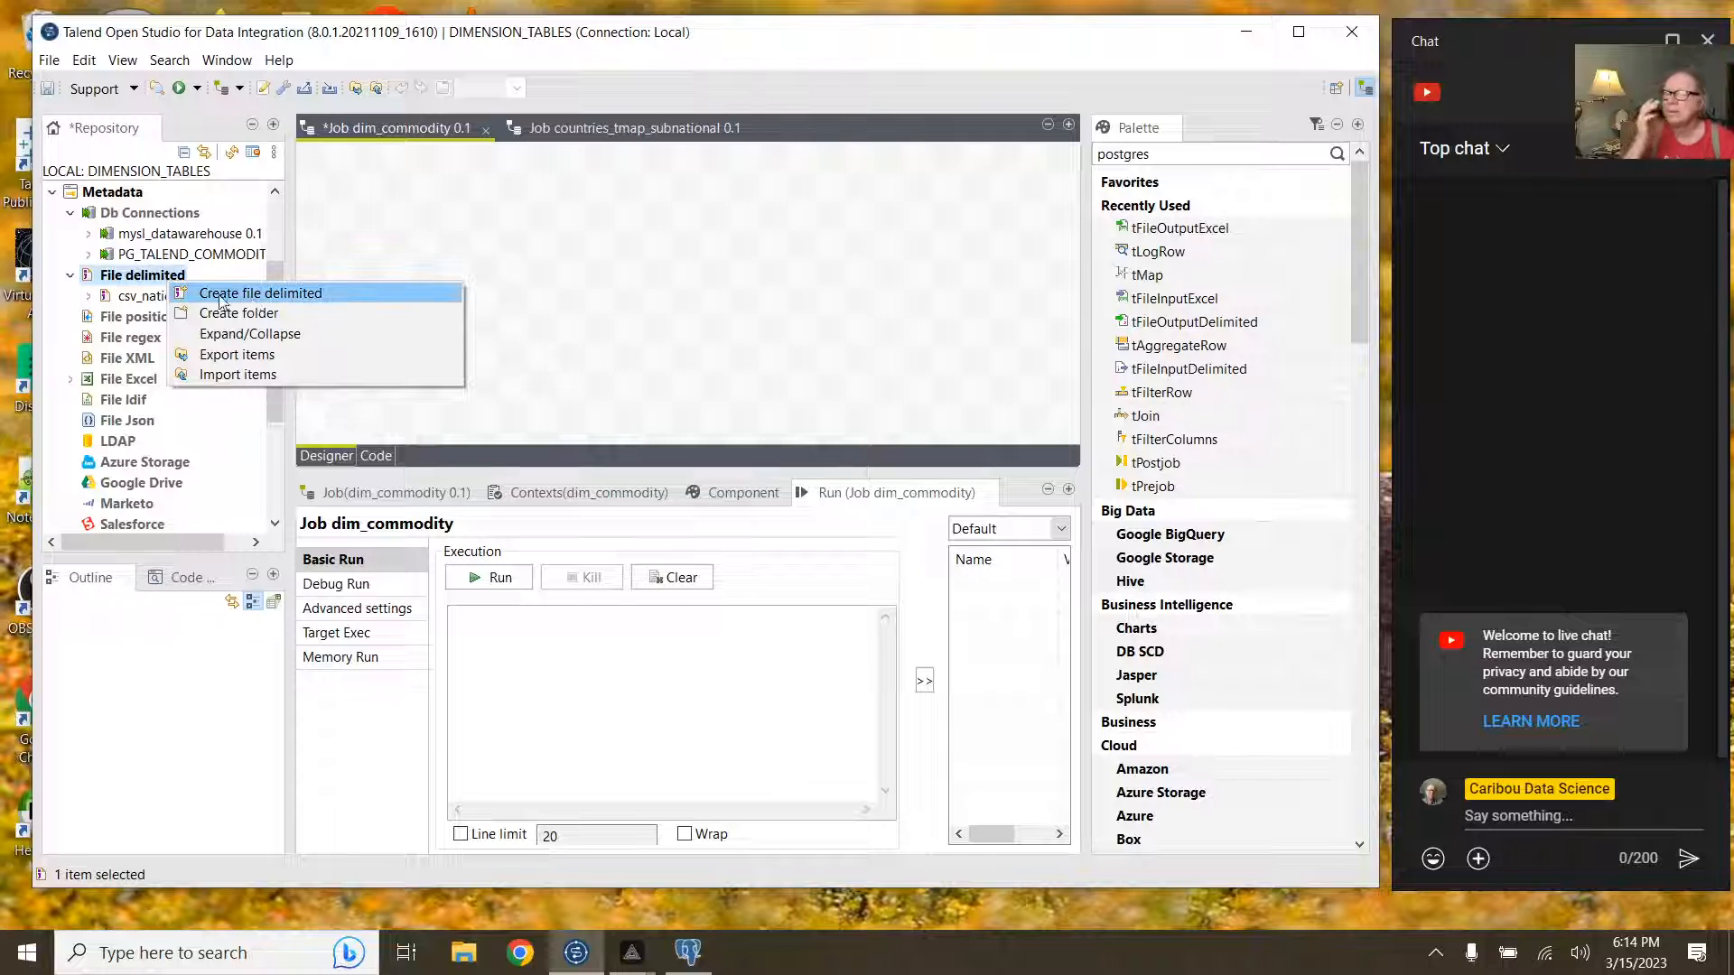
left_click(260, 295)
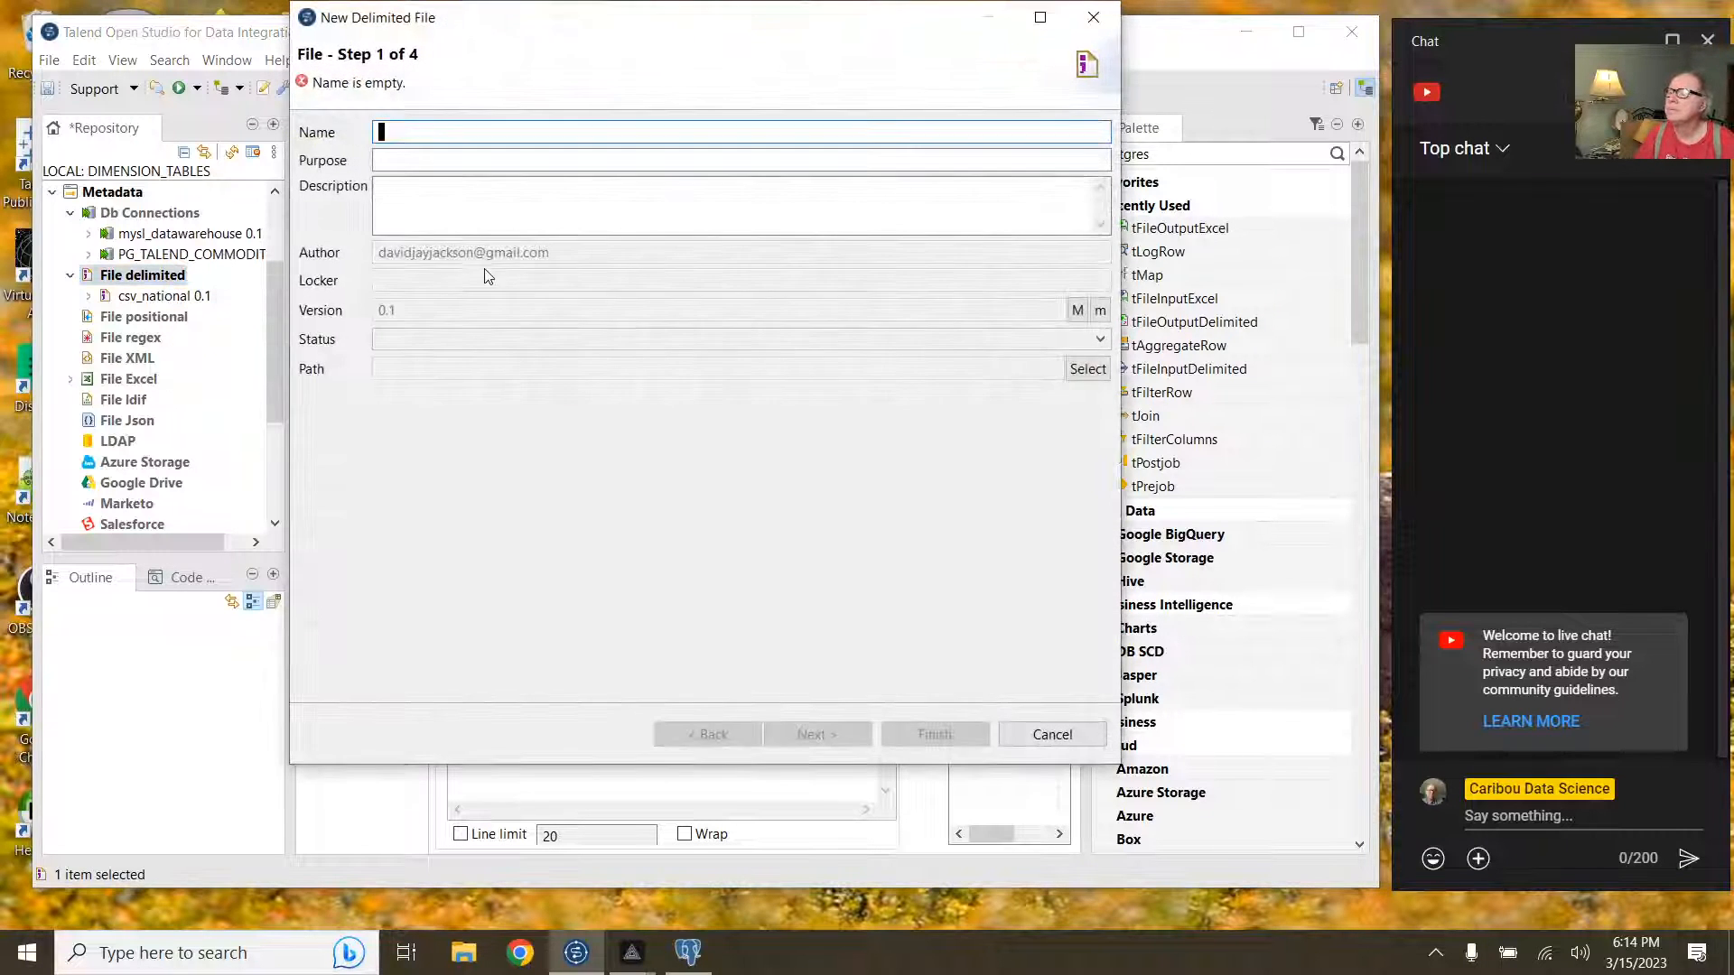
type("csv")
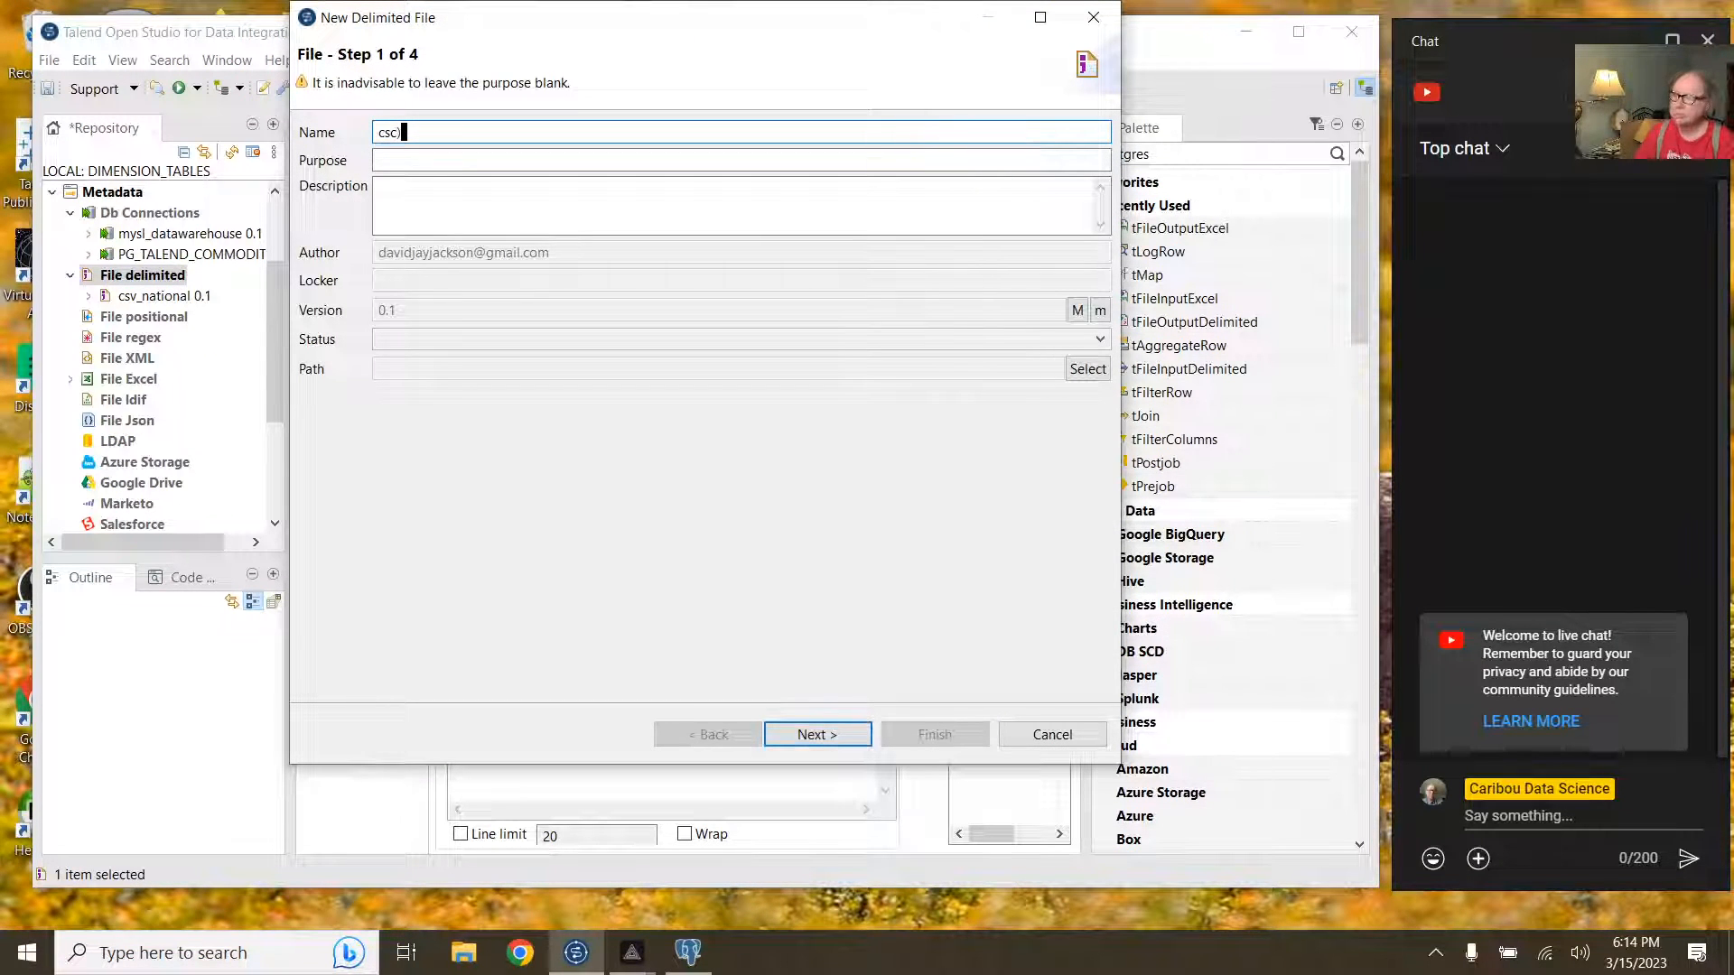
key("BackSpace")
type("_")
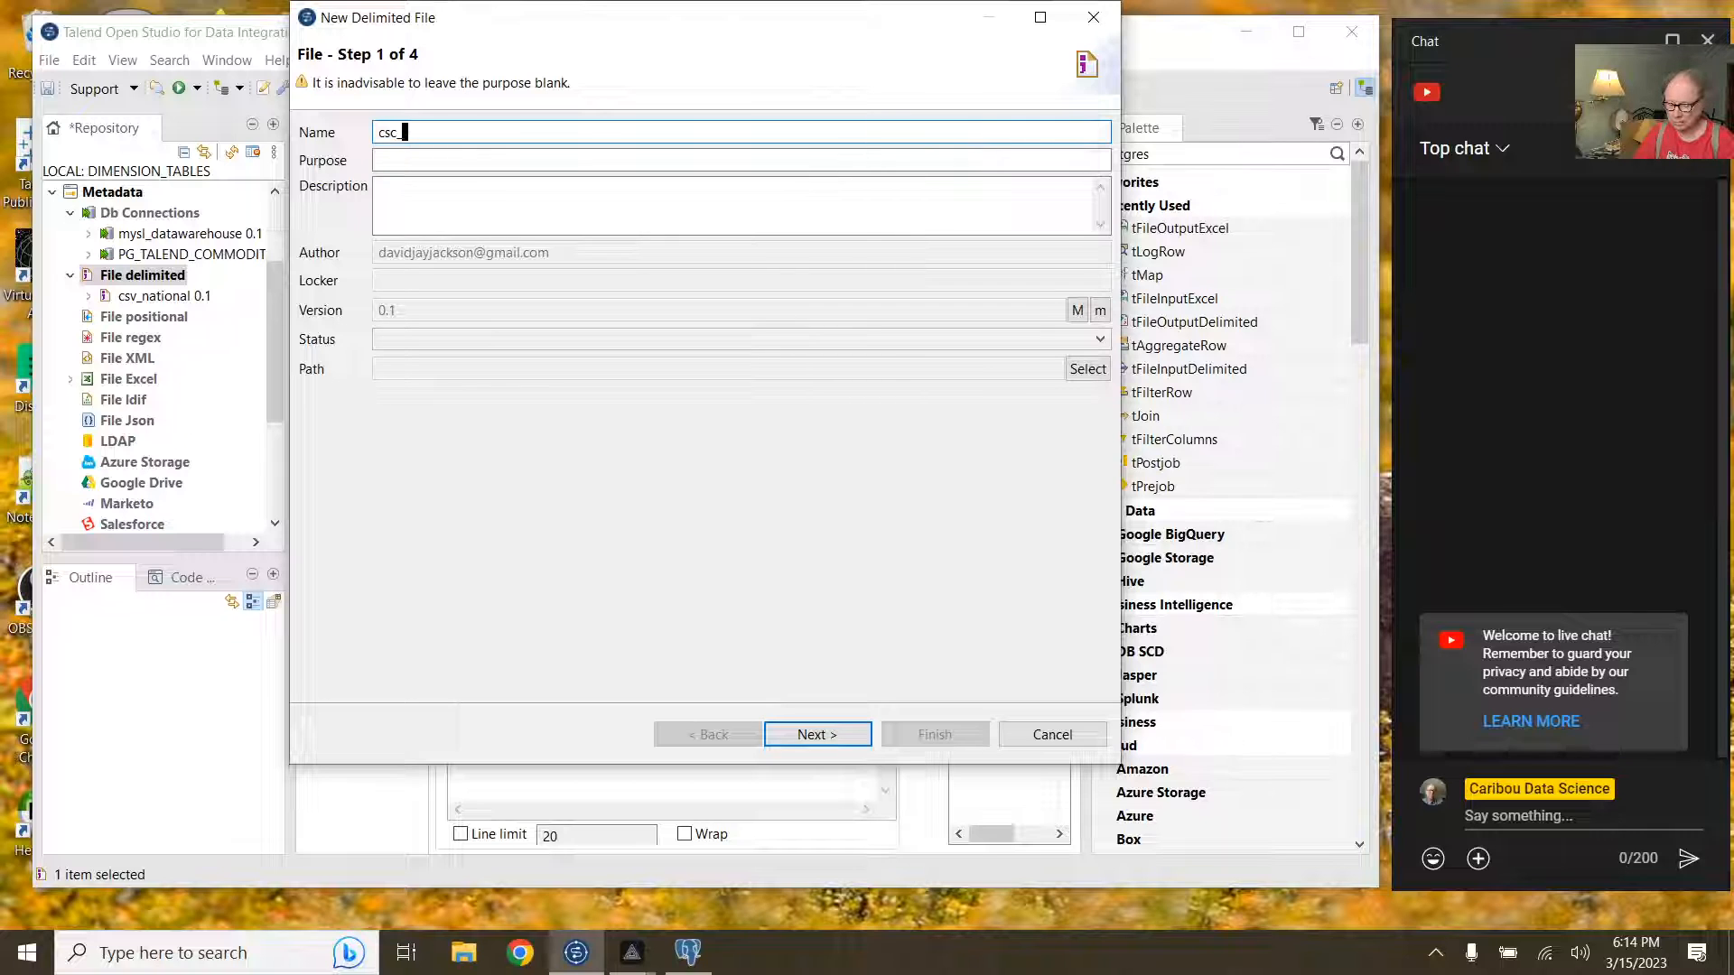
type("commodity")
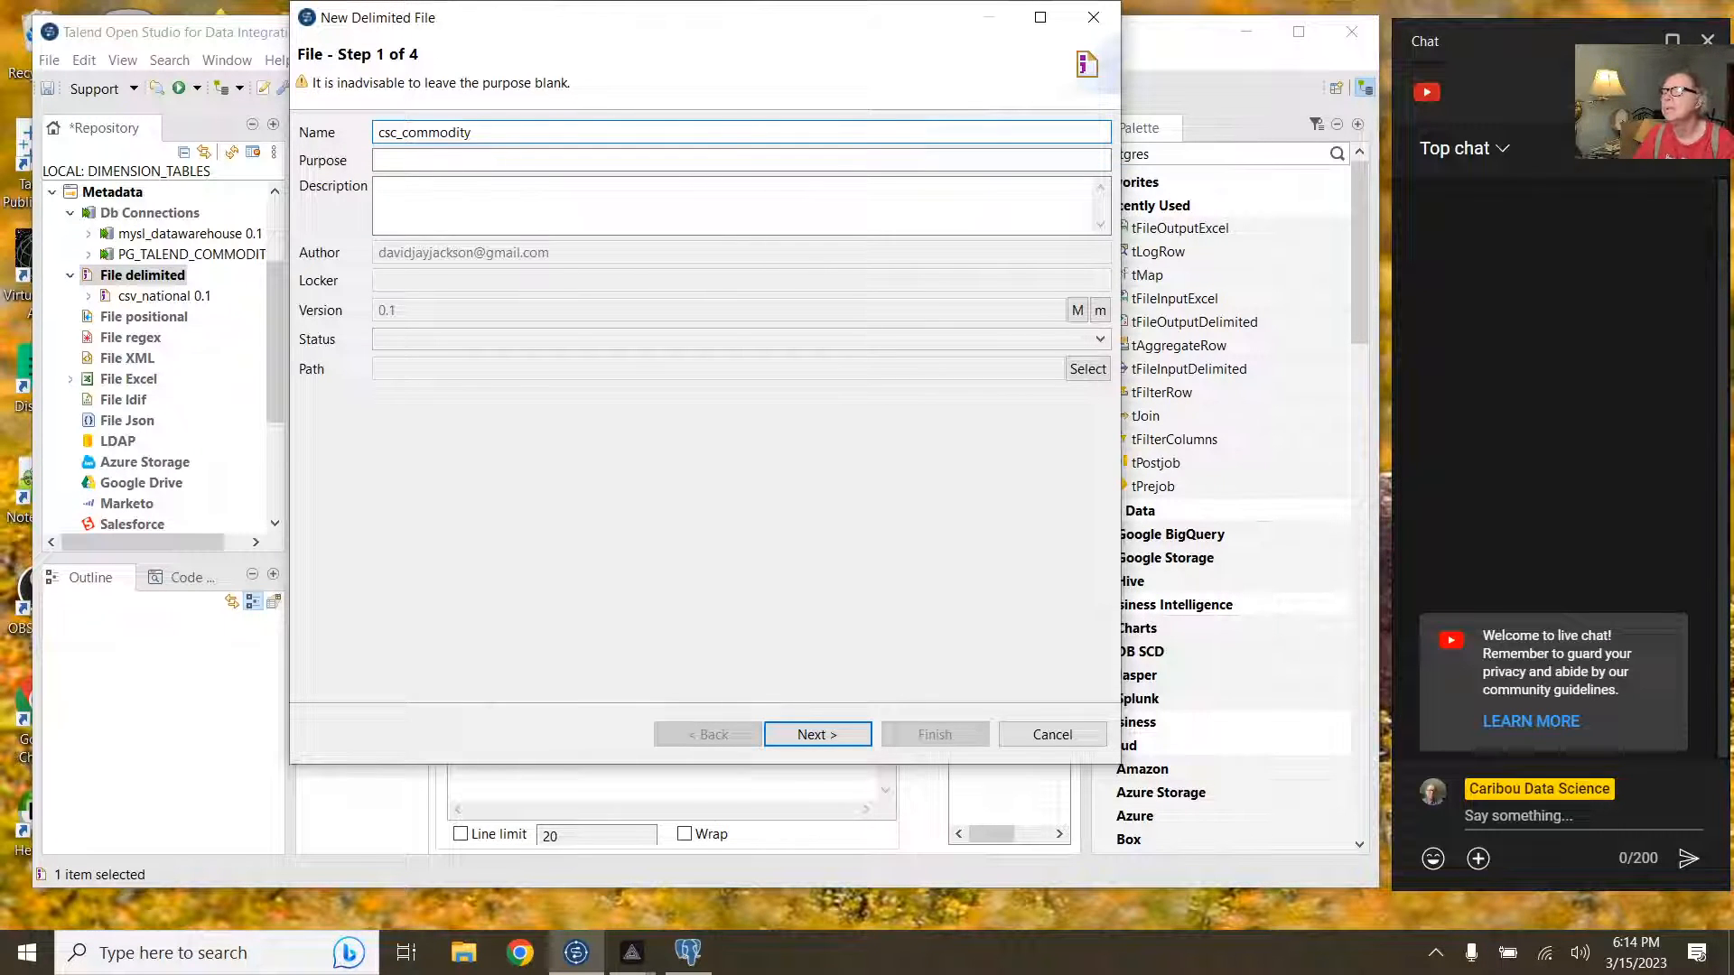
key("BackSpace")
key("BackSpace")
key("BackSpace")
key("BackSpace")
key("BackSpace")
key("BackSpace")
key("BackSpace")
key("BackSpace")
key("BackSpace")
key("BackSpace")
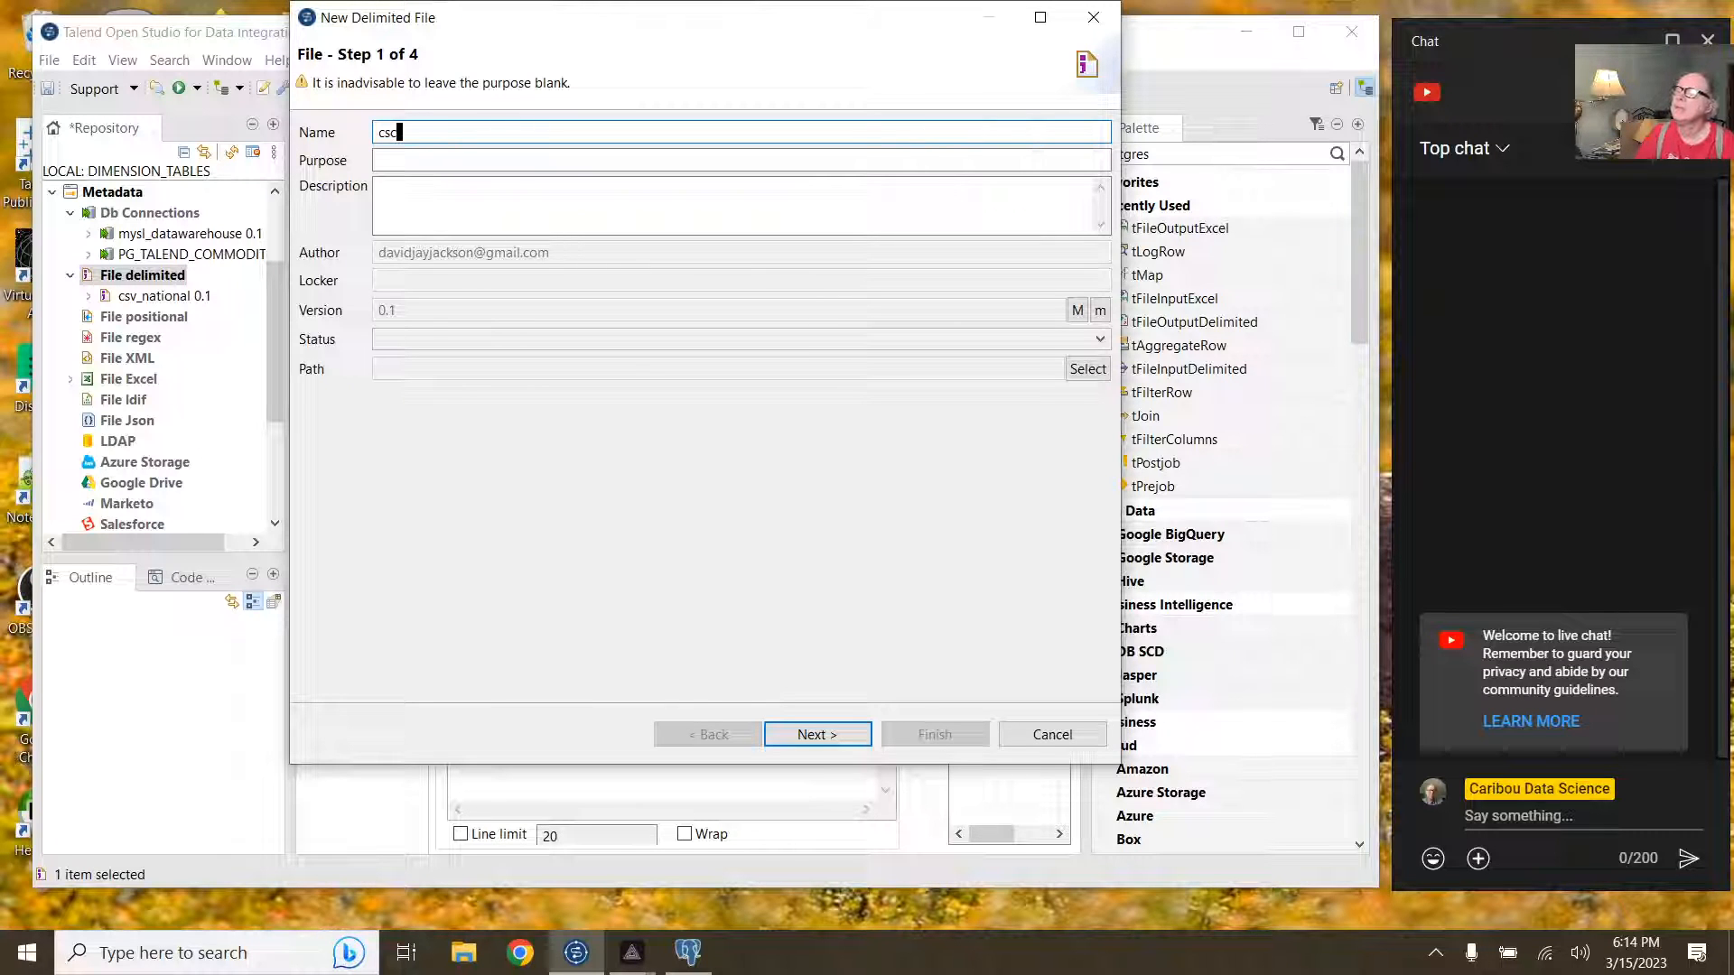
key("BackSpace")
type("c")
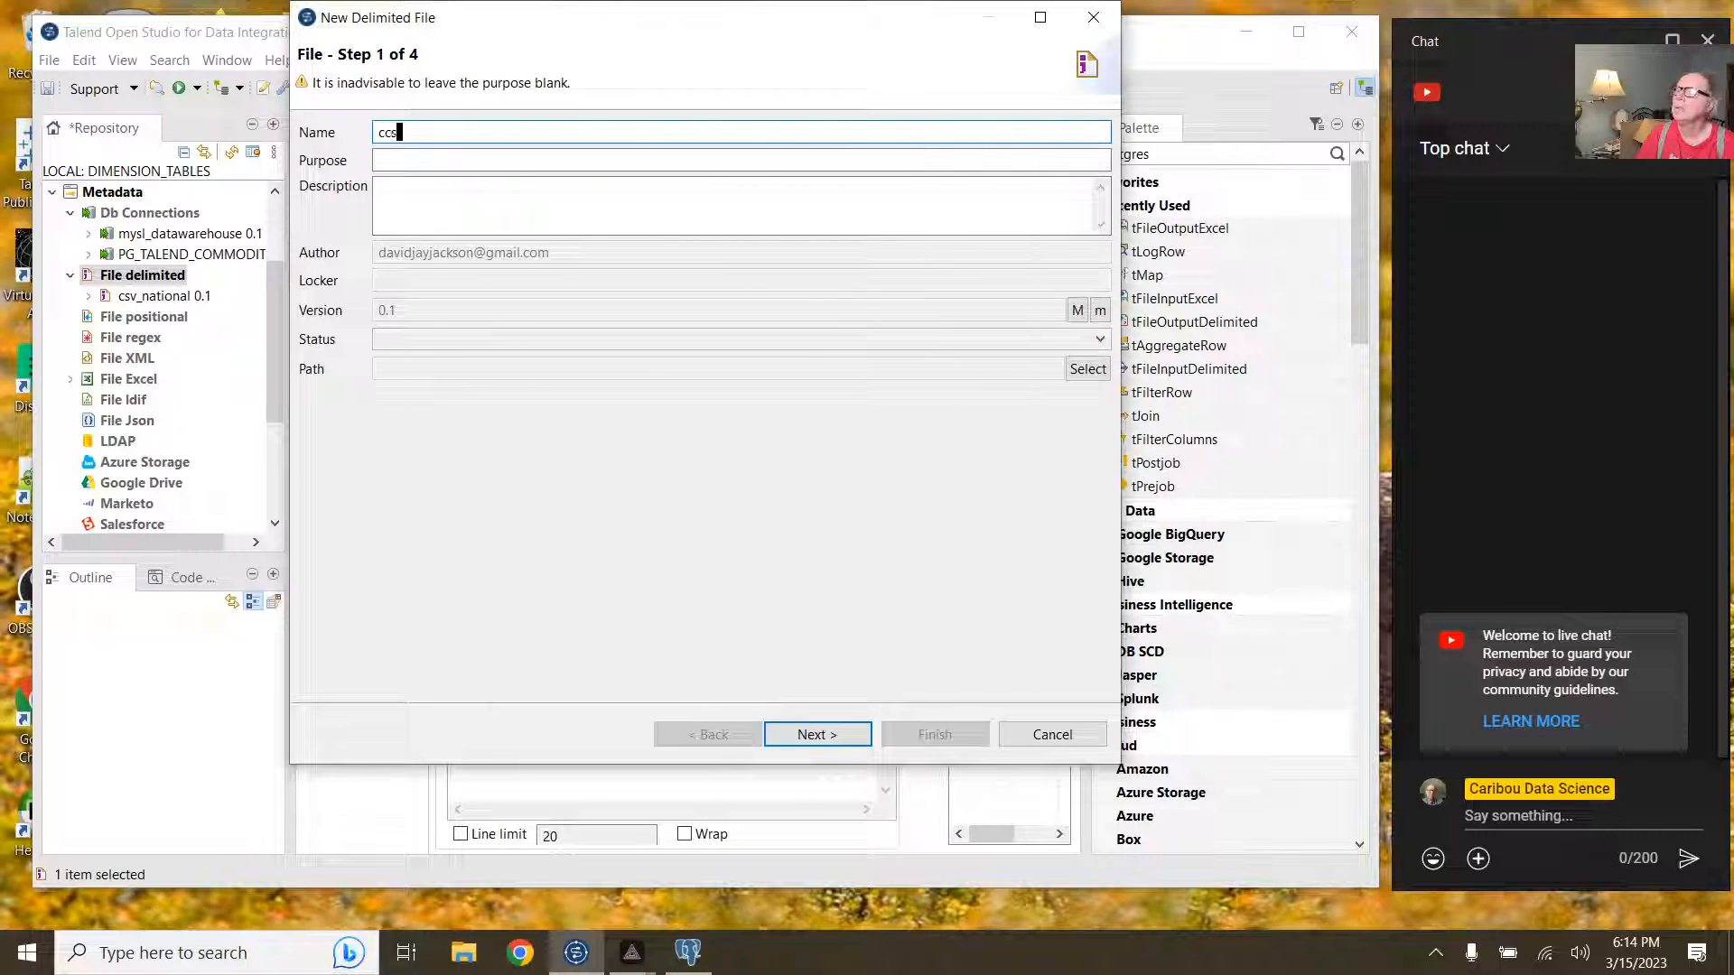
type("s")
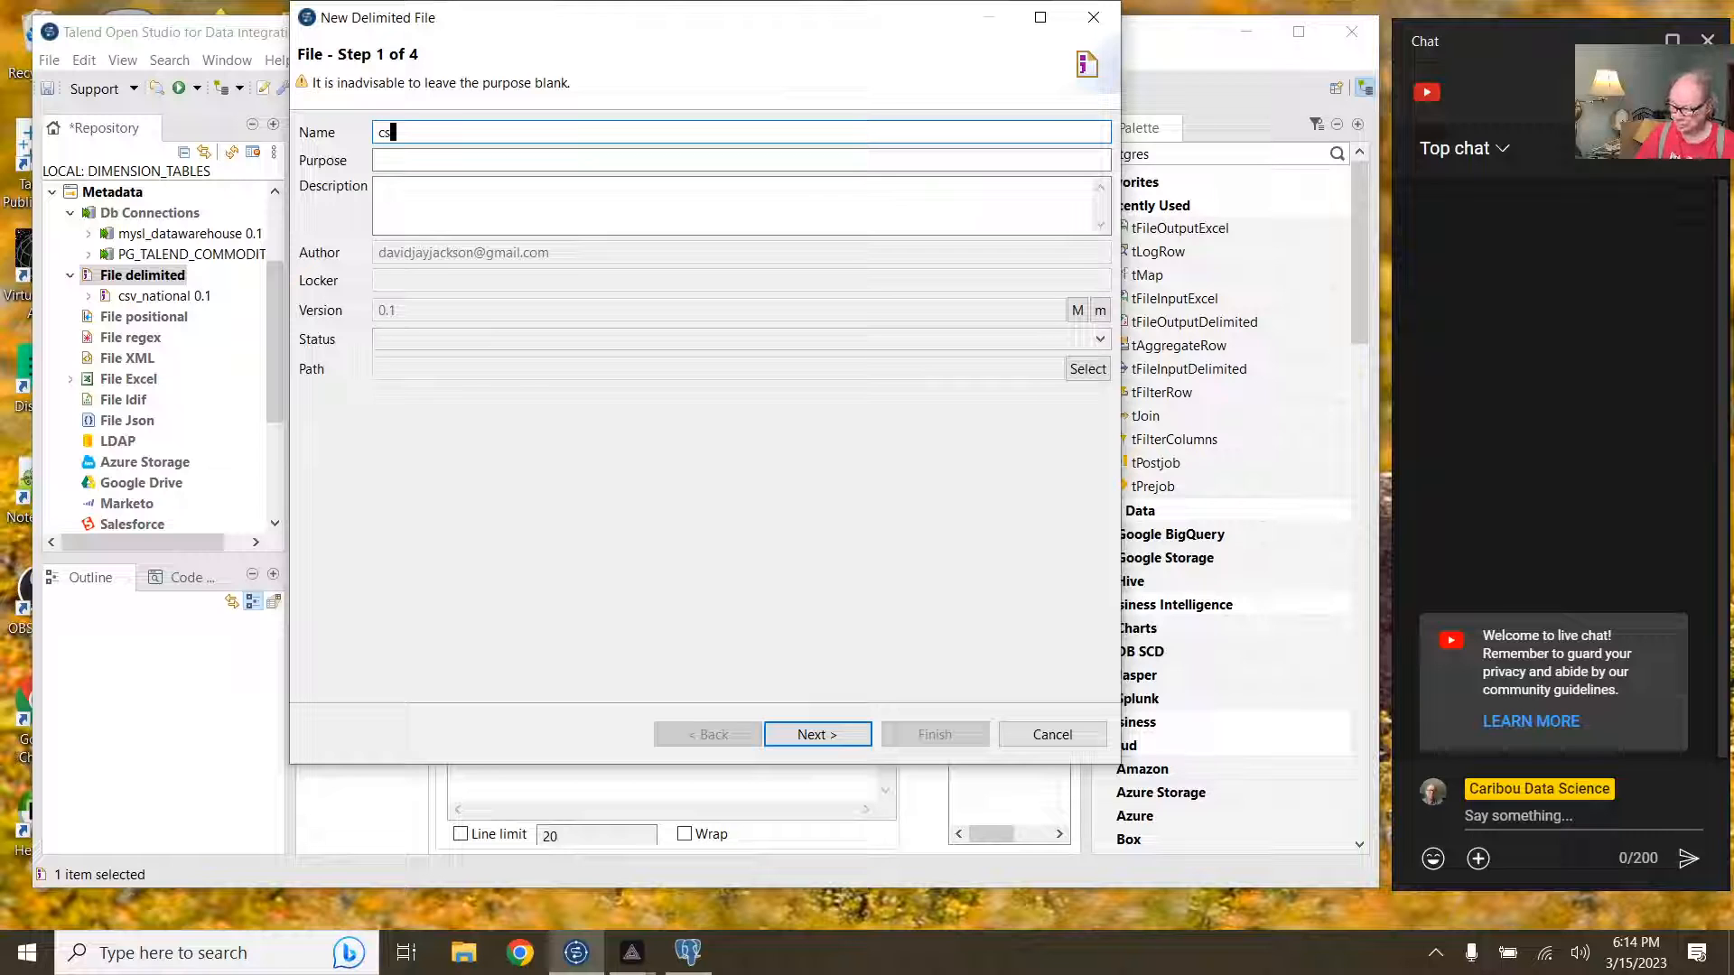
type("v_commo")
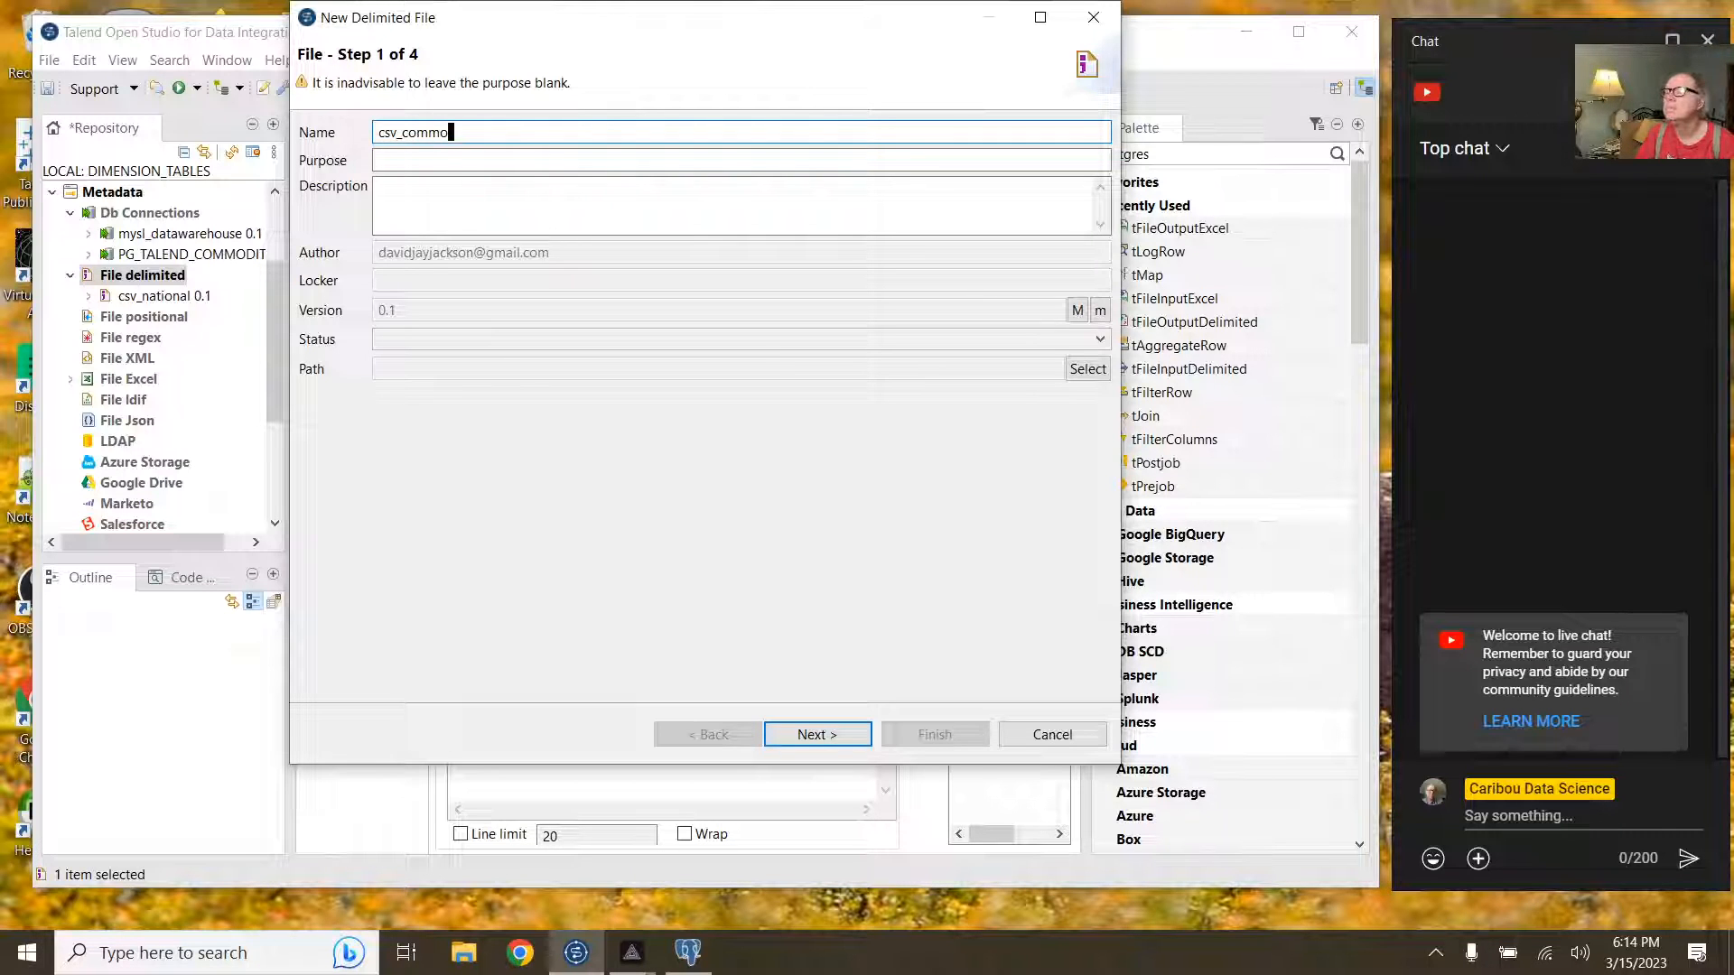
type("dity")
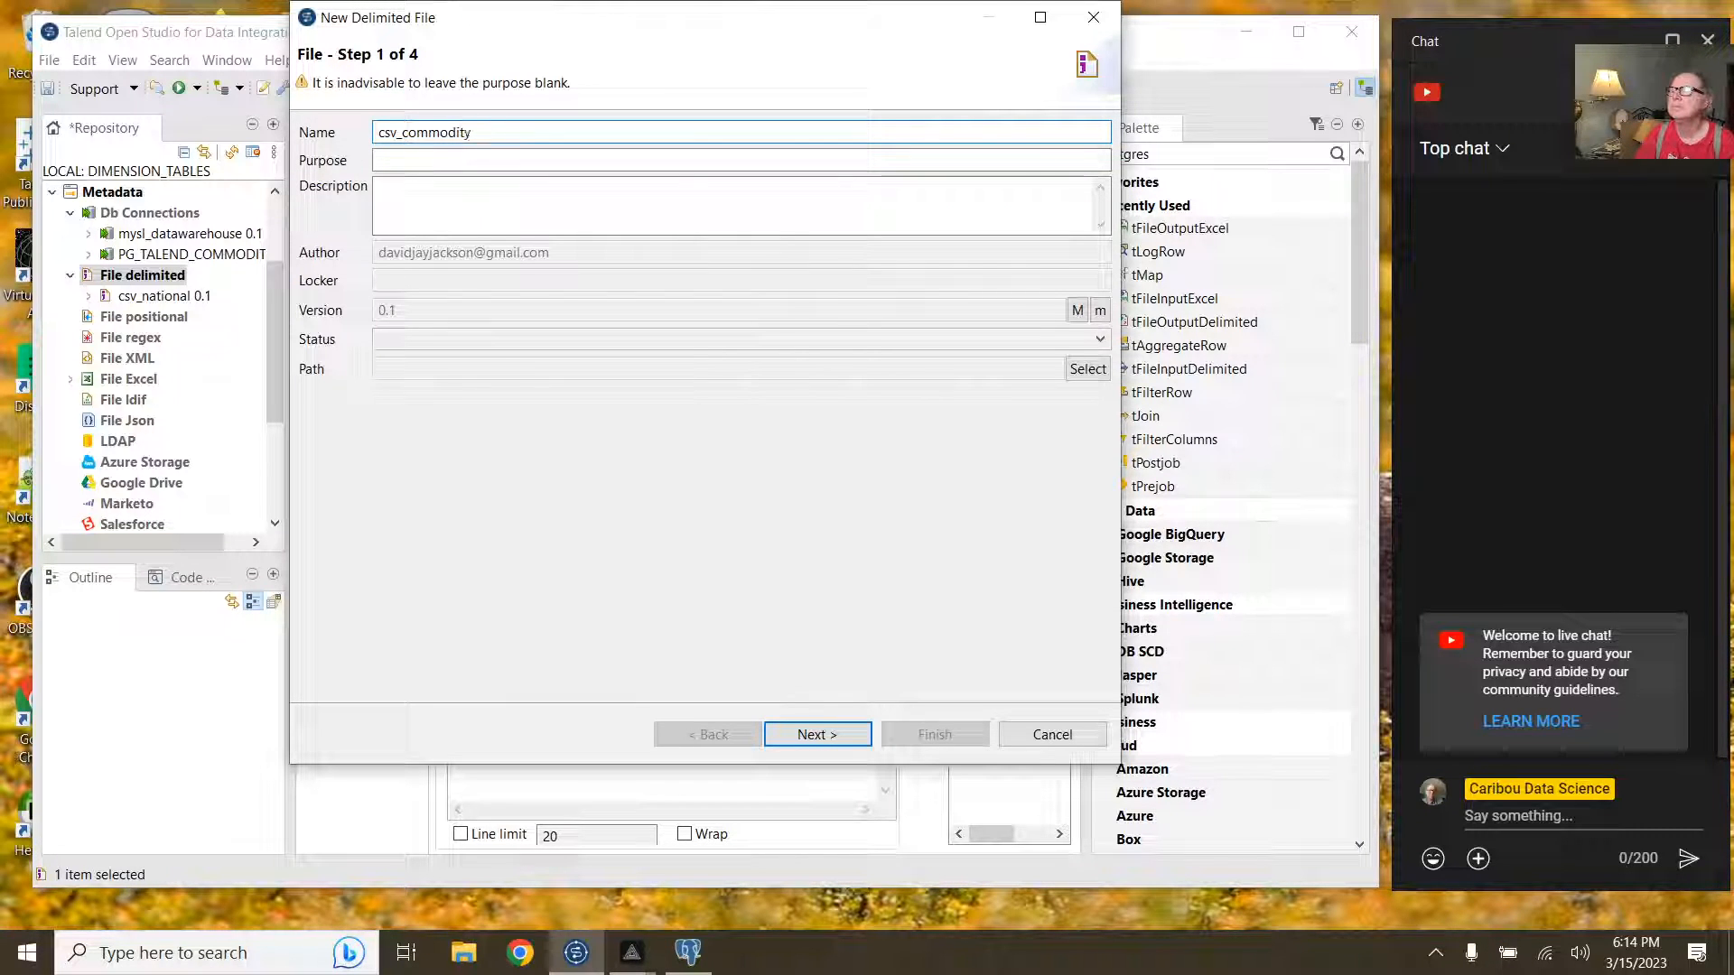
Step: Load commodity_trade.csv as the source file with WINDOWS format
left_click(807, 733)
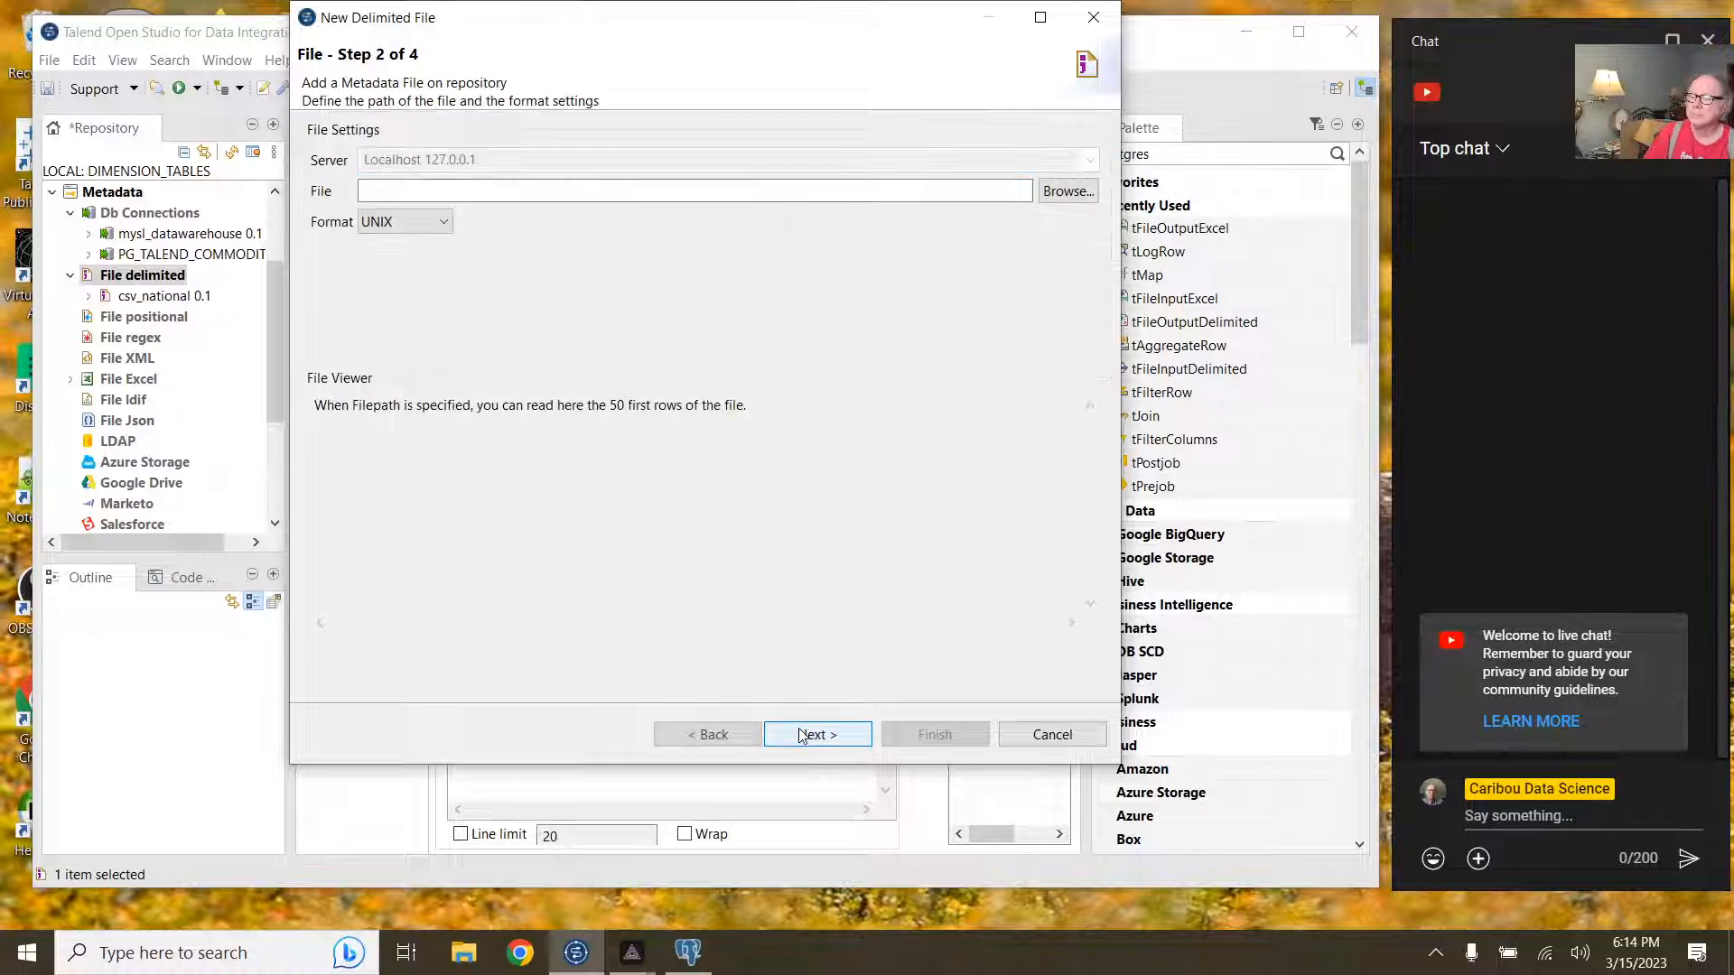
left_click(1052, 192)
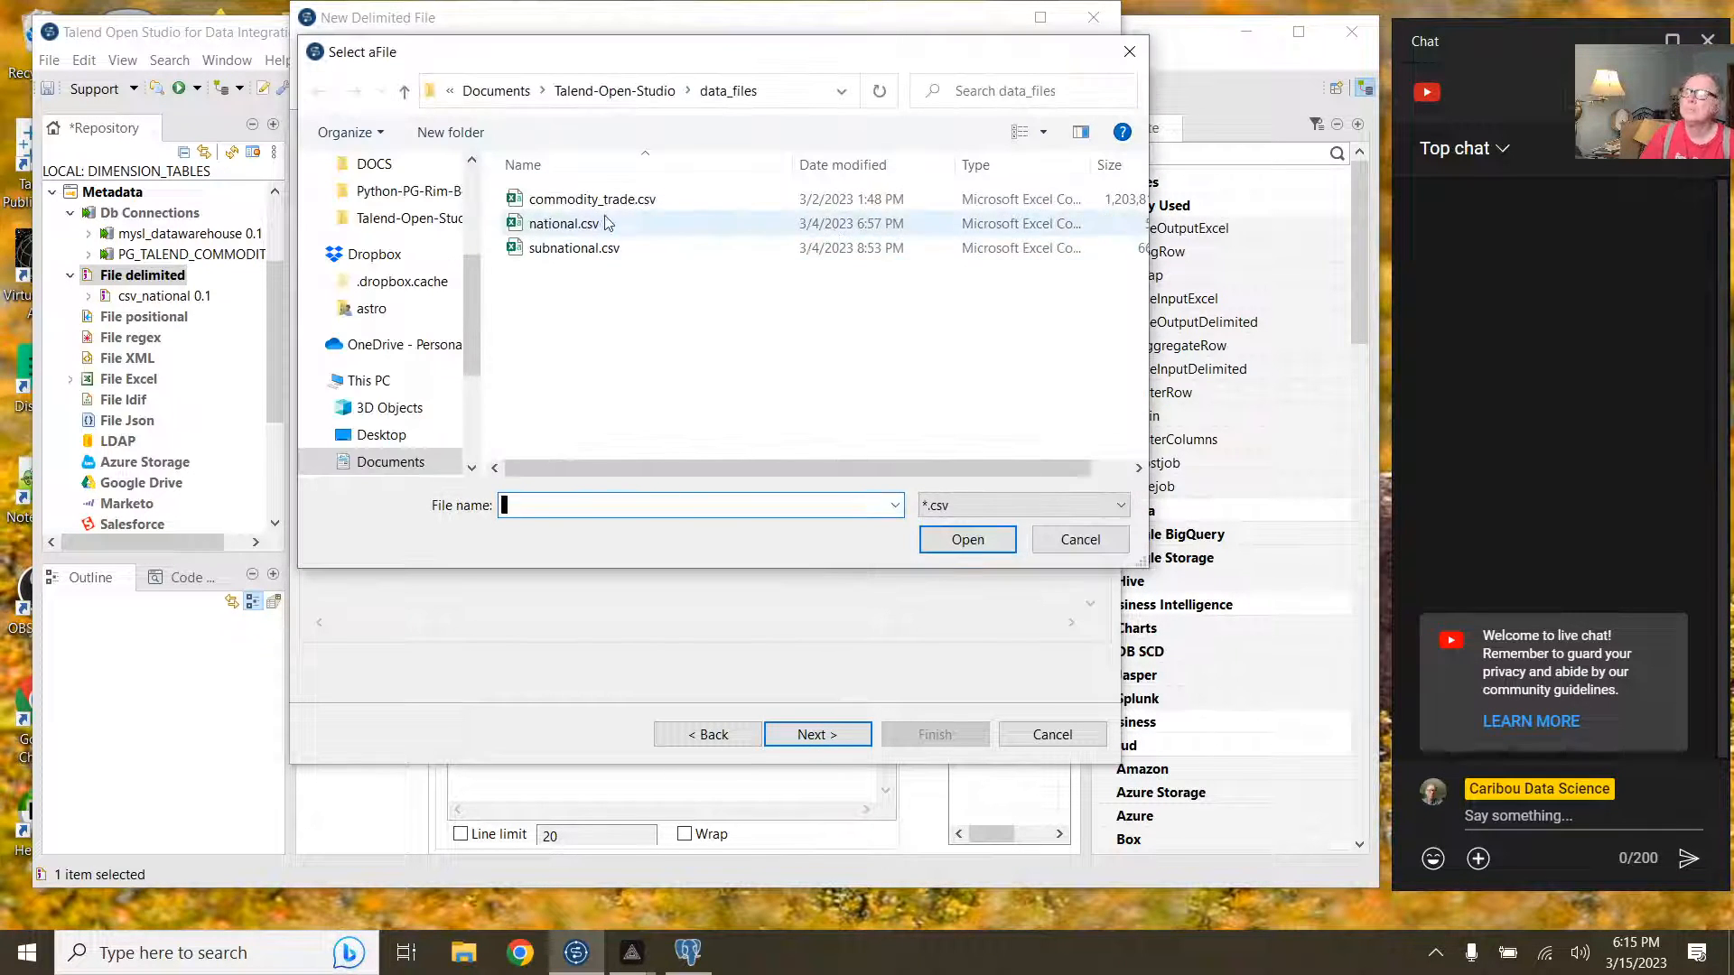
left_click(603, 201)
left_click(967, 539)
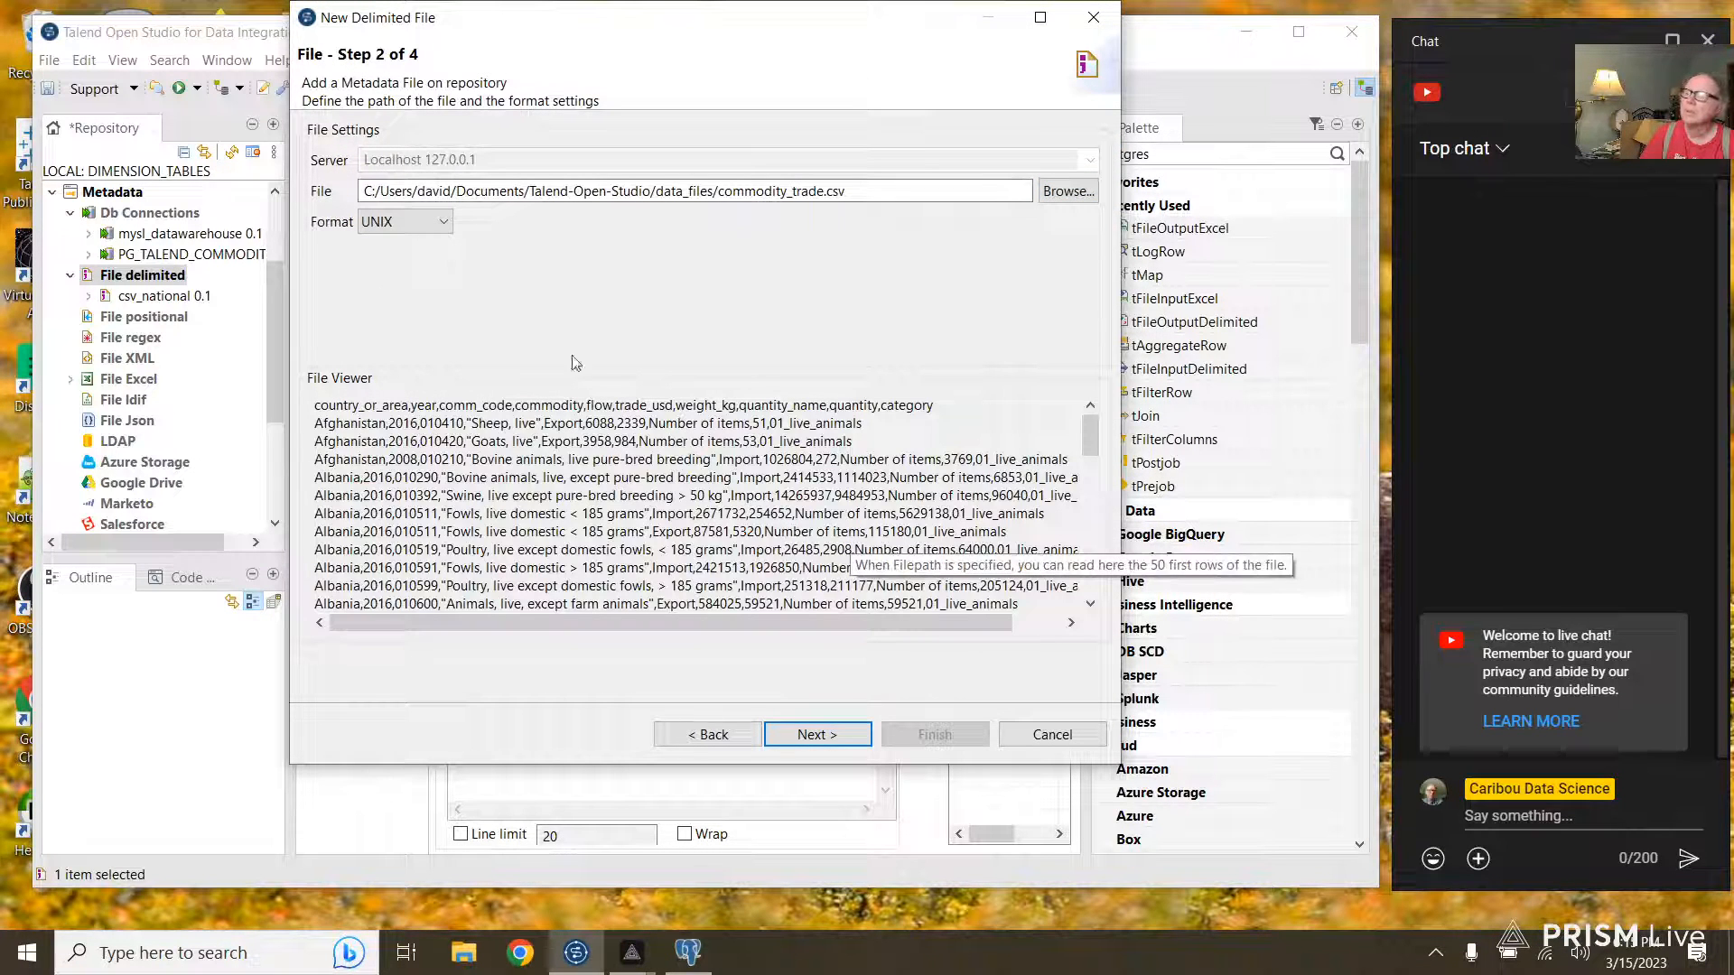
left_click(414, 220)
left_click(423, 247)
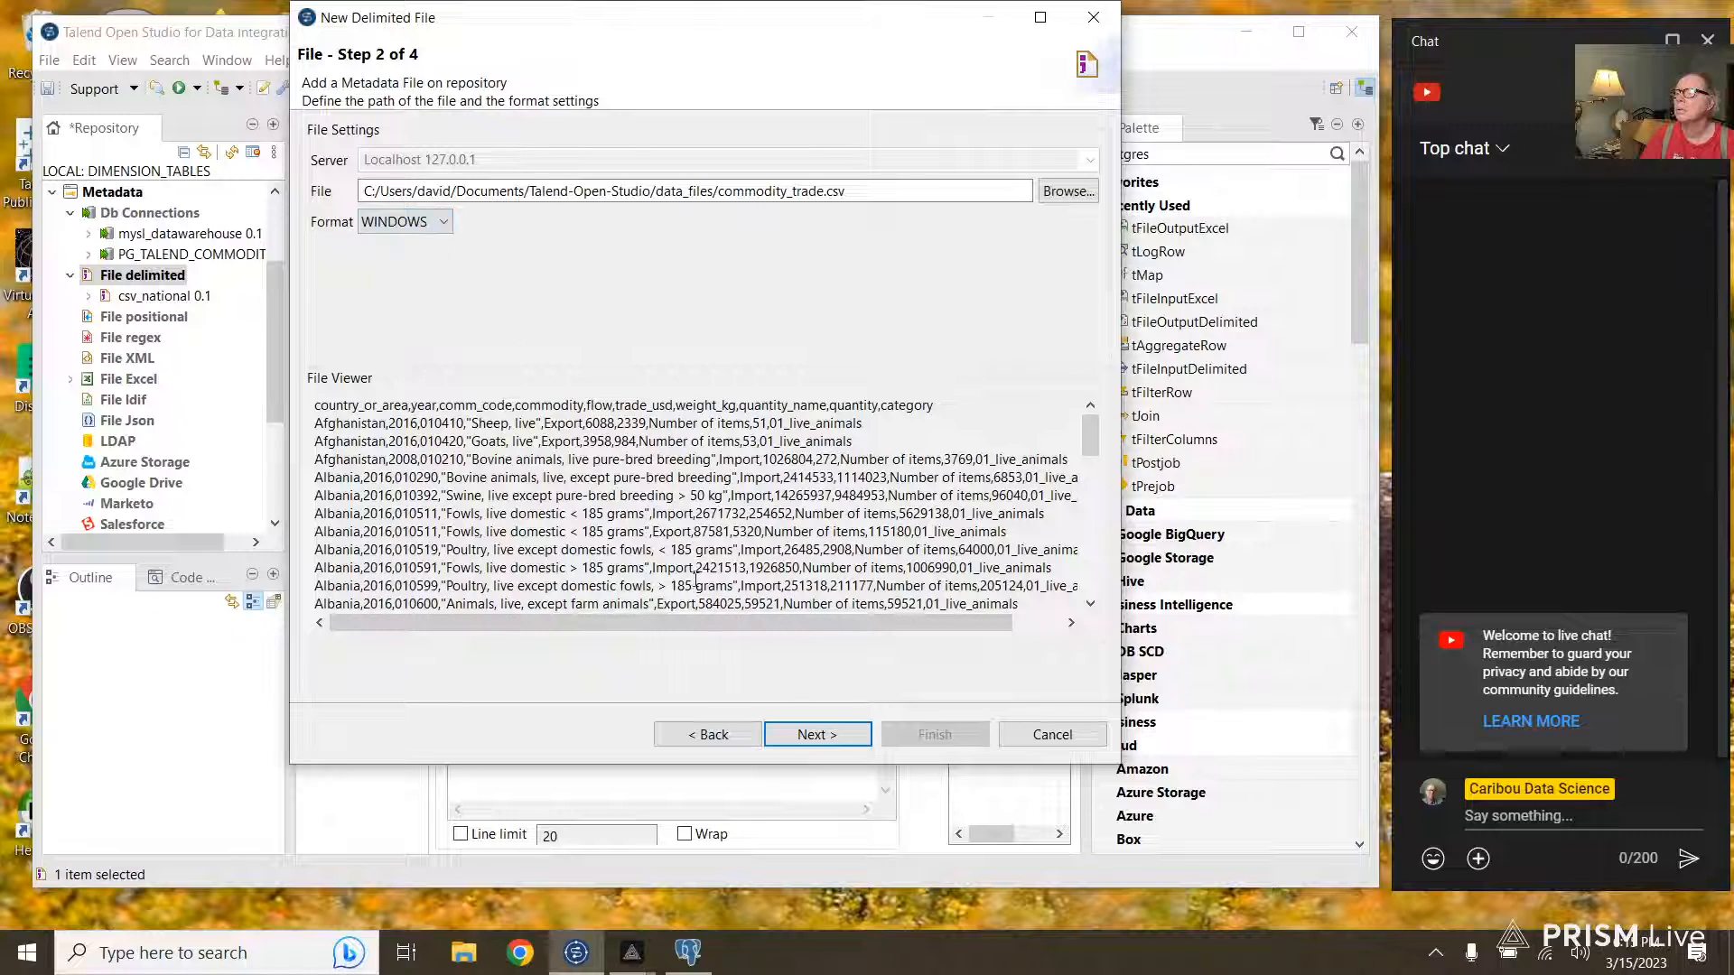
left_click(817, 735)
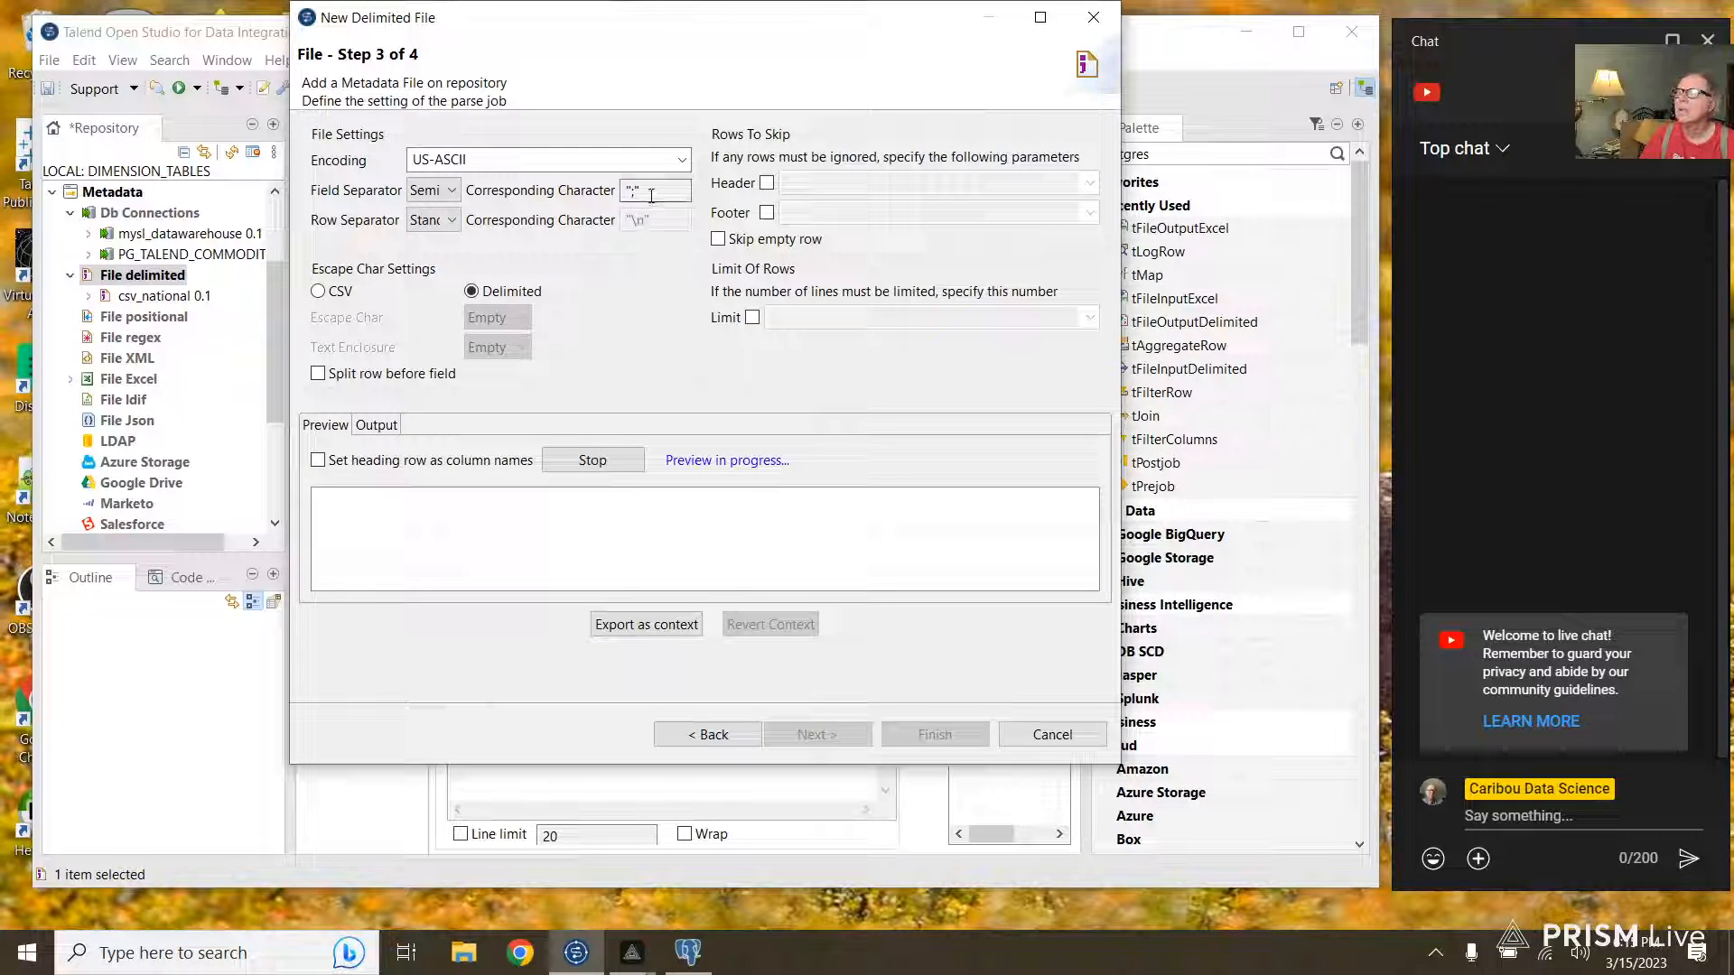
Step: Parse with Comma separator, CSV mode, double-quote enclosure and first row as headings
left_click(440, 192)
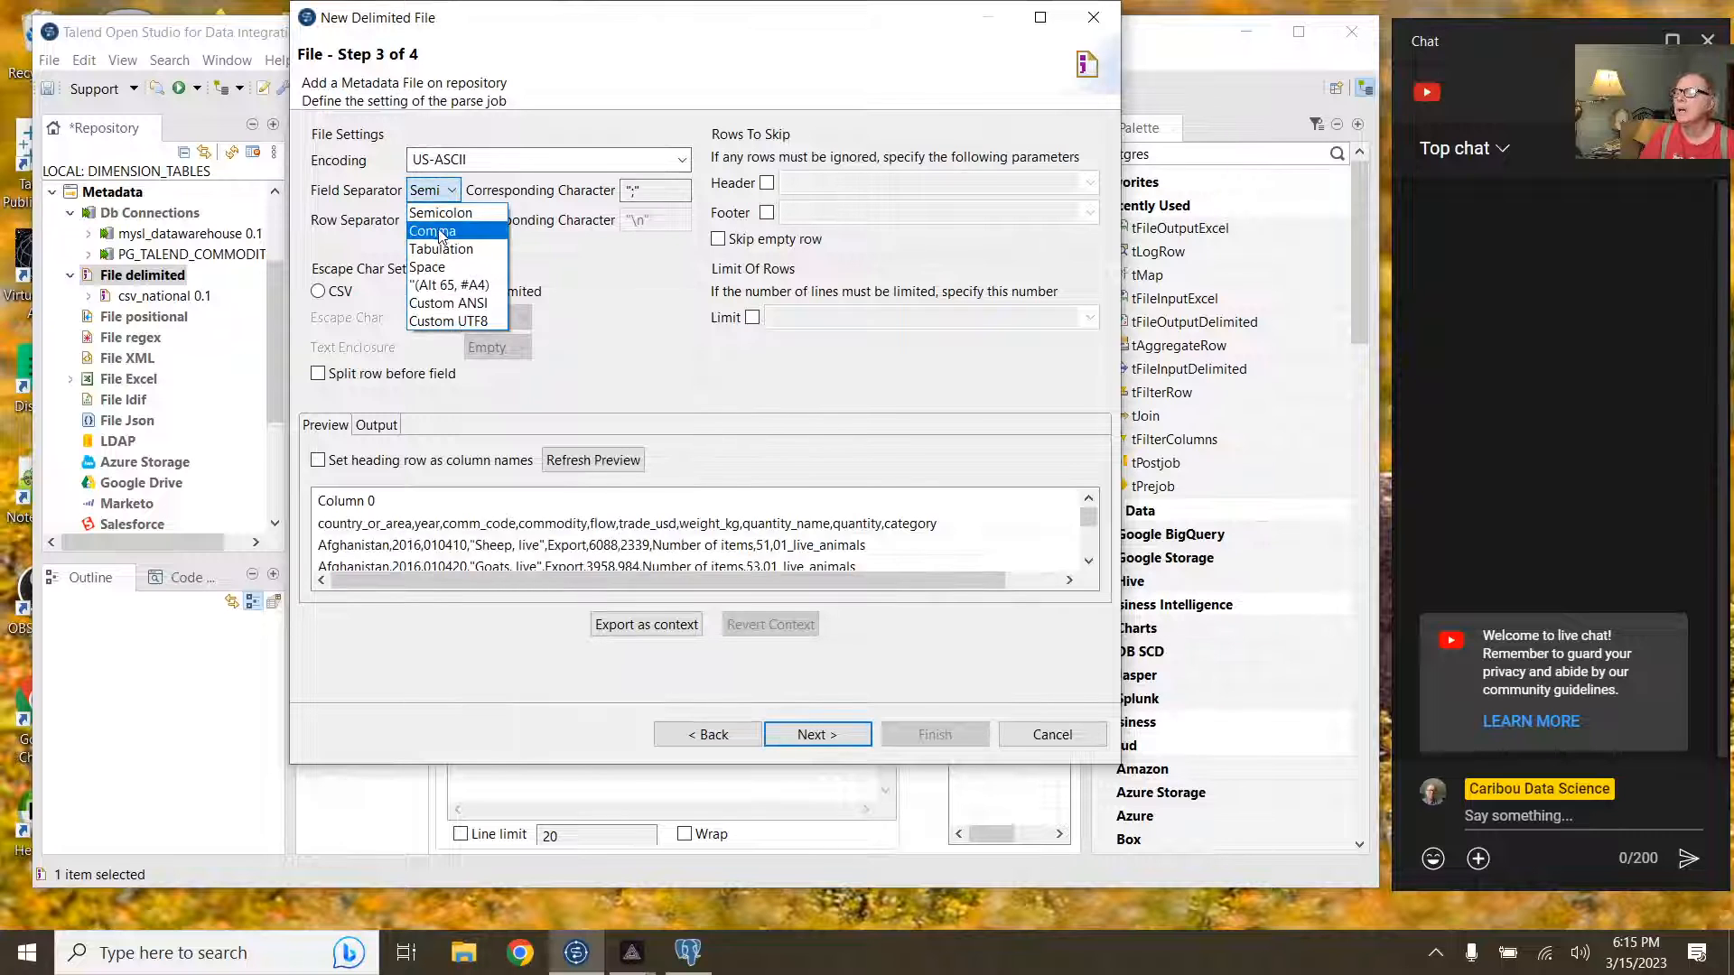
left_click(441, 227)
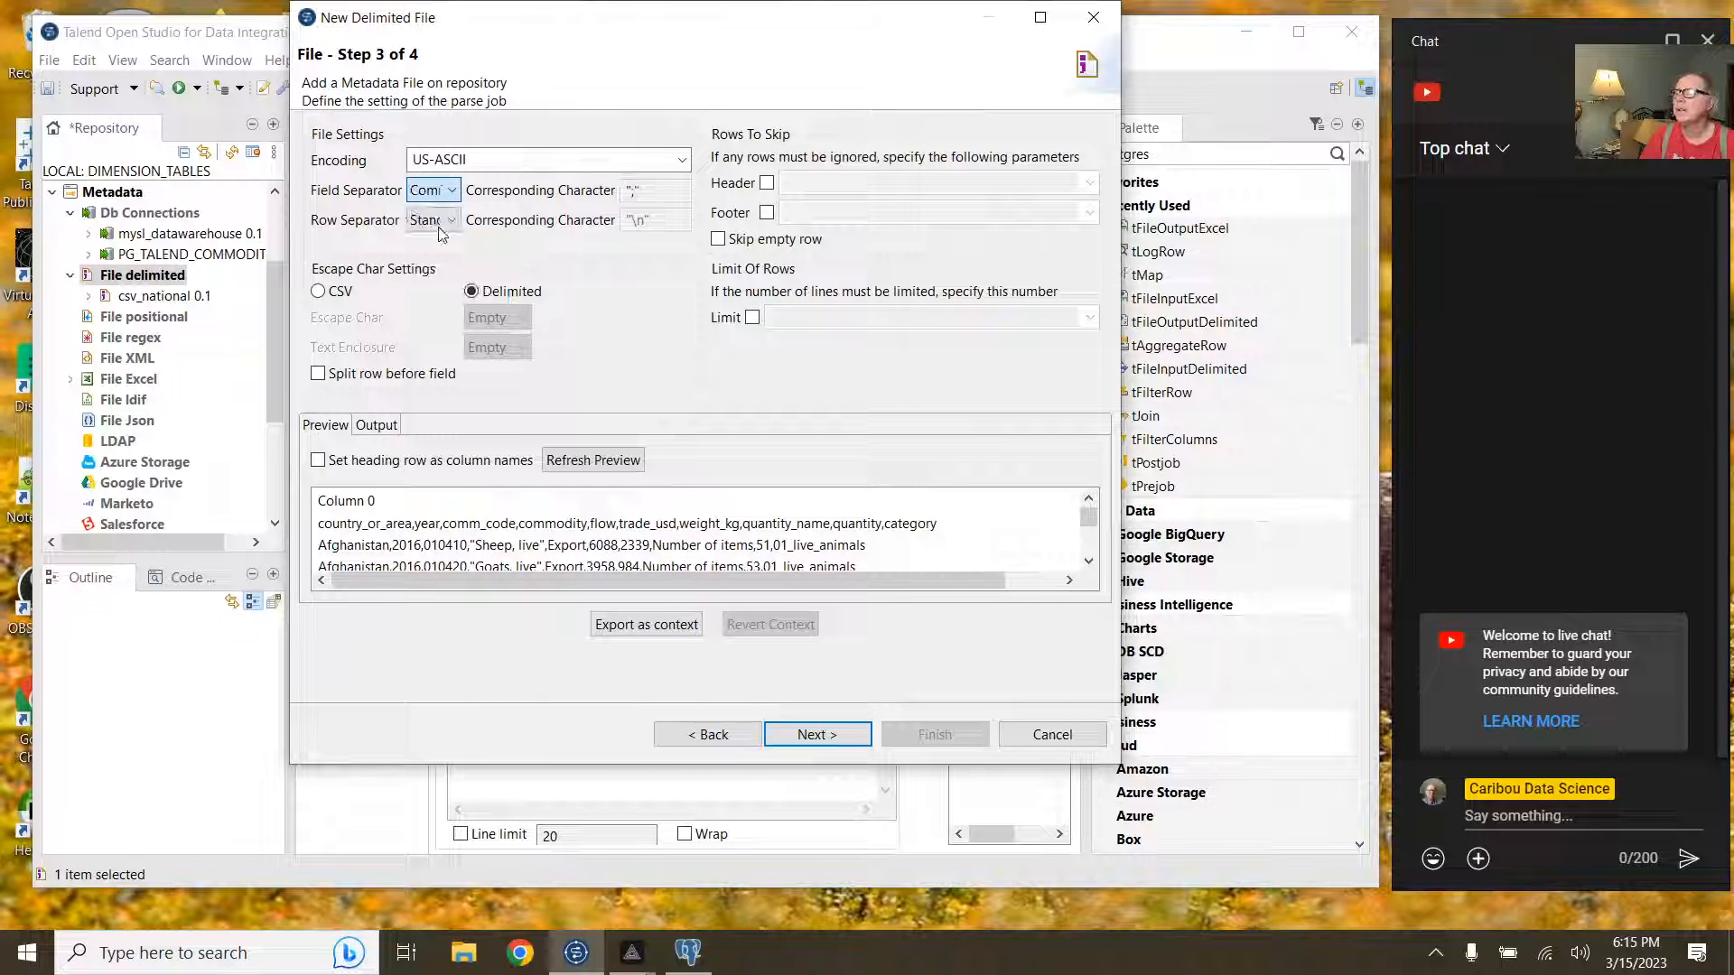
left_click(340, 292)
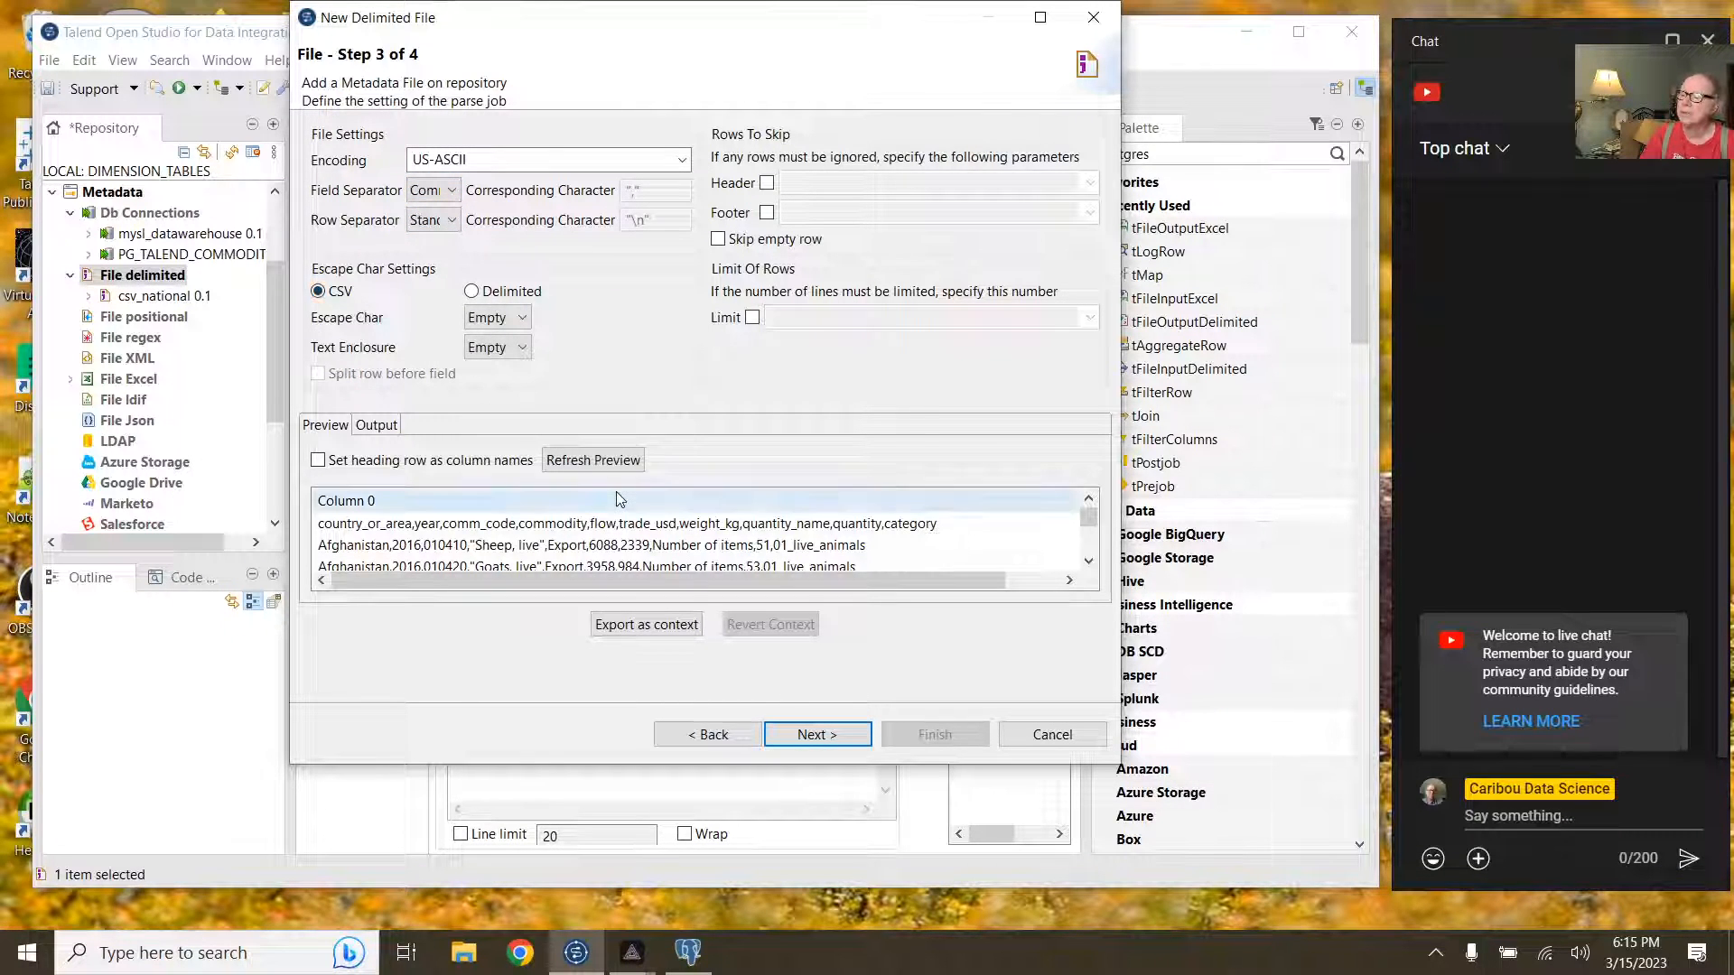
left_click(481, 552)
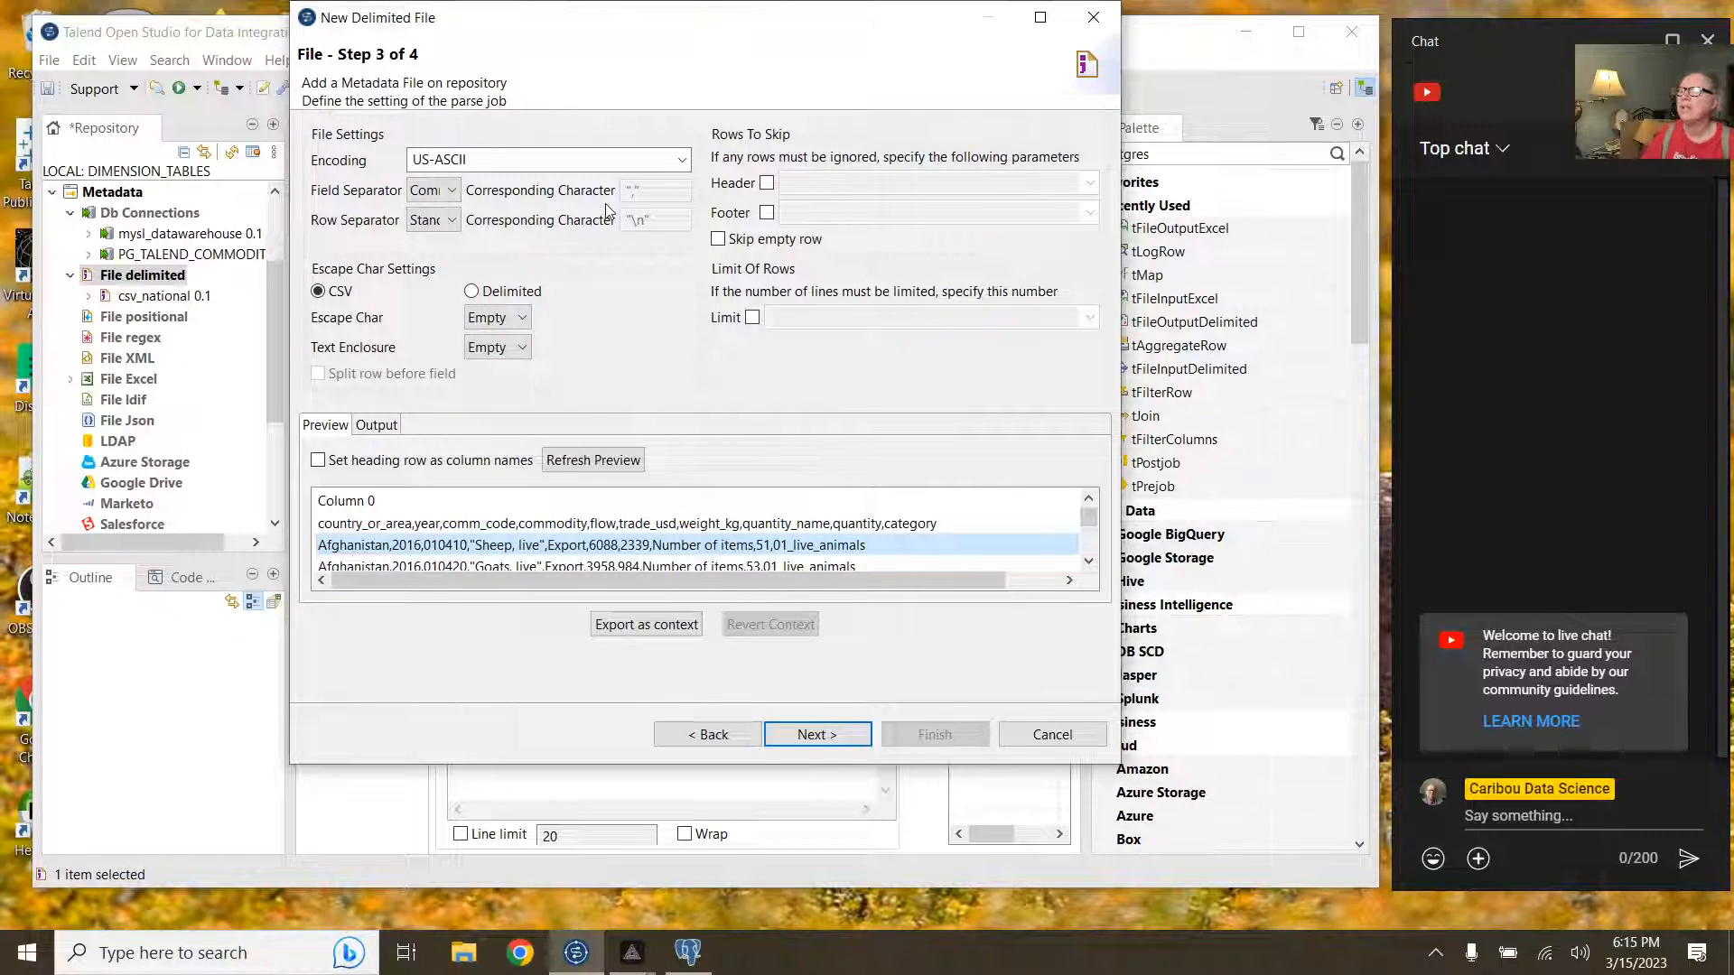
left_click(579, 466)
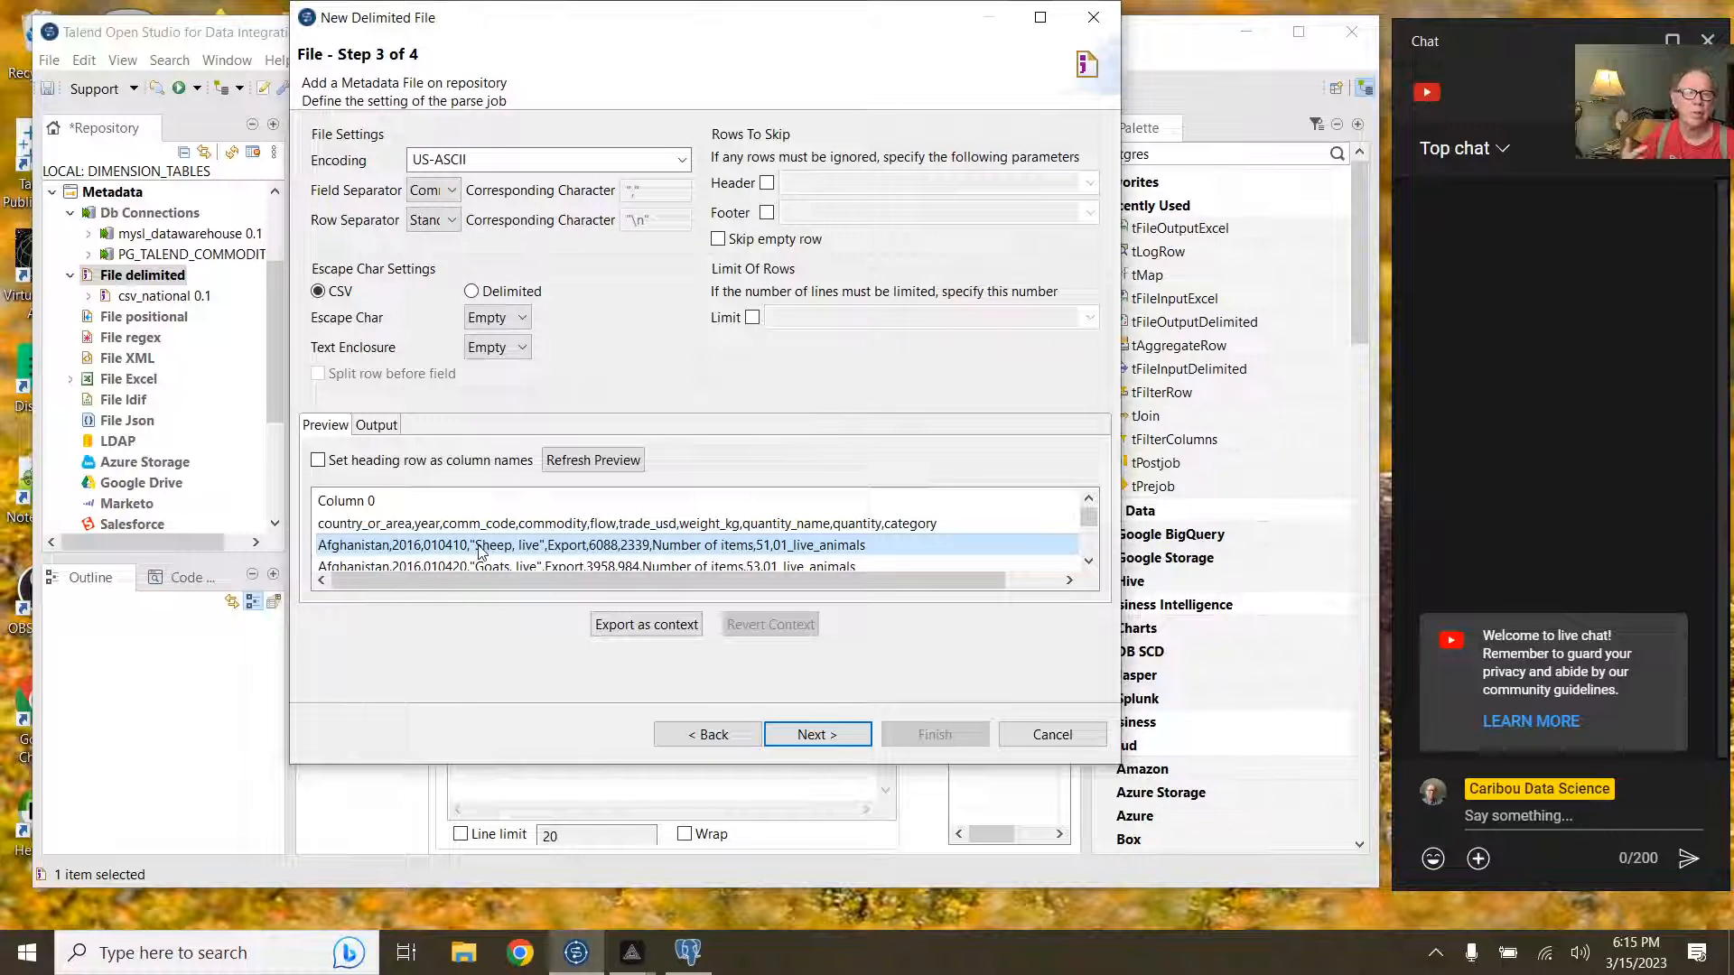
left_click(506, 348)
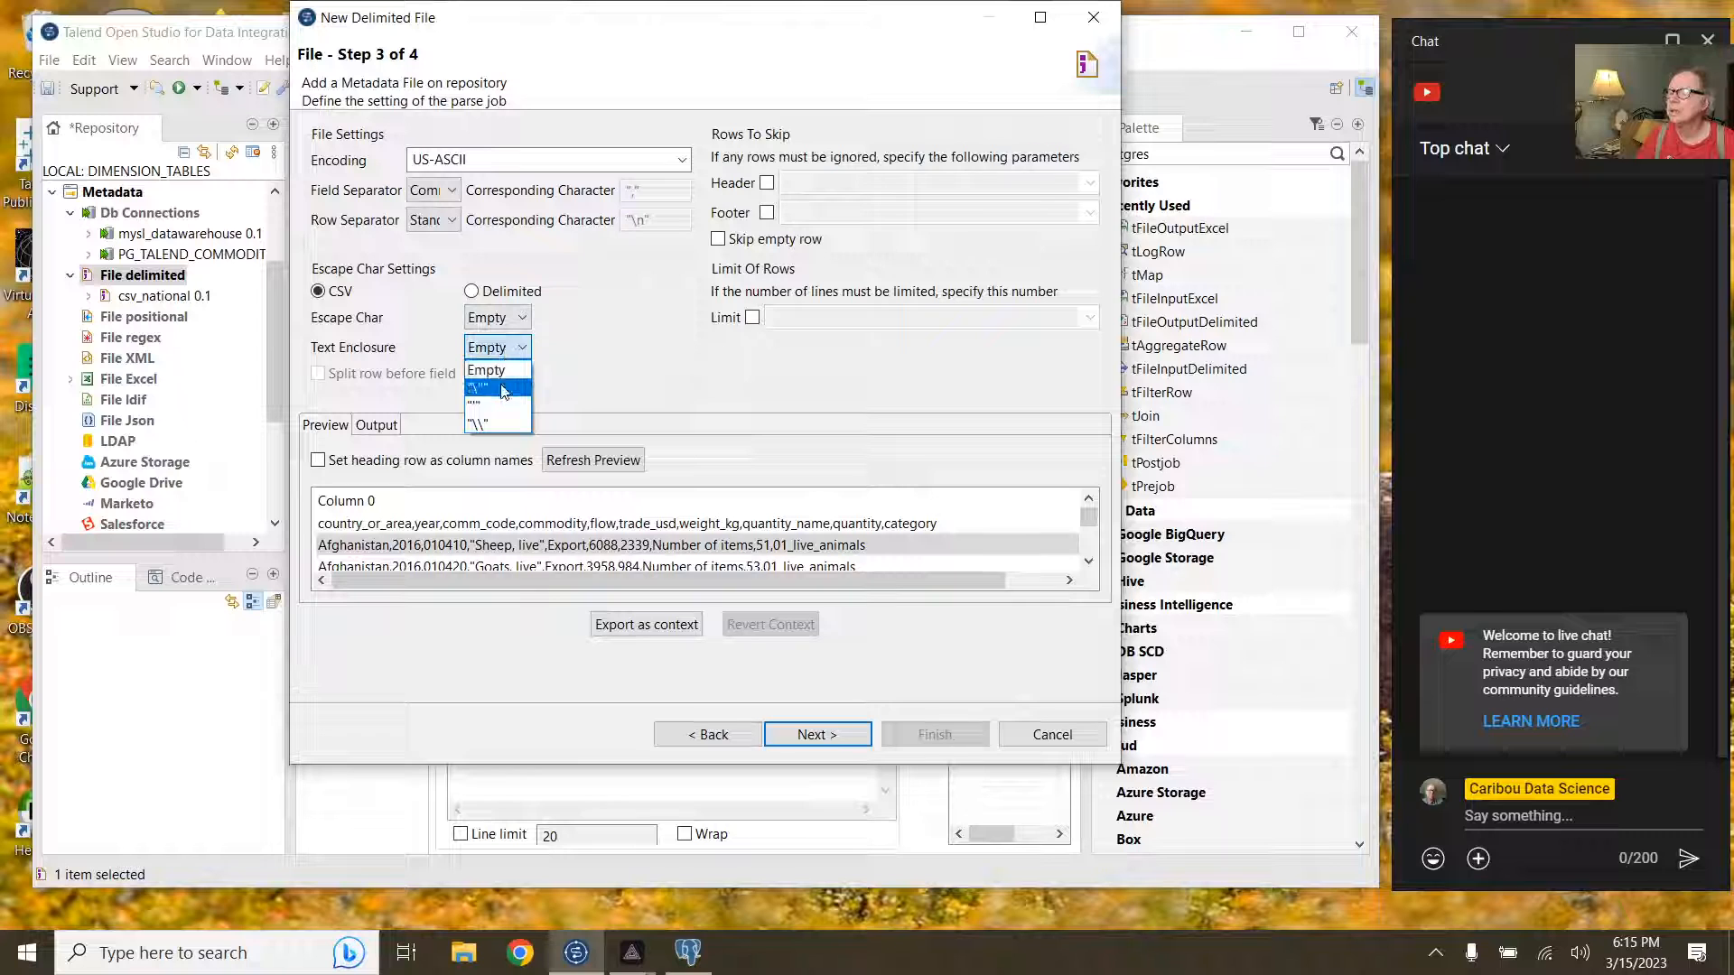
left_click(492, 379)
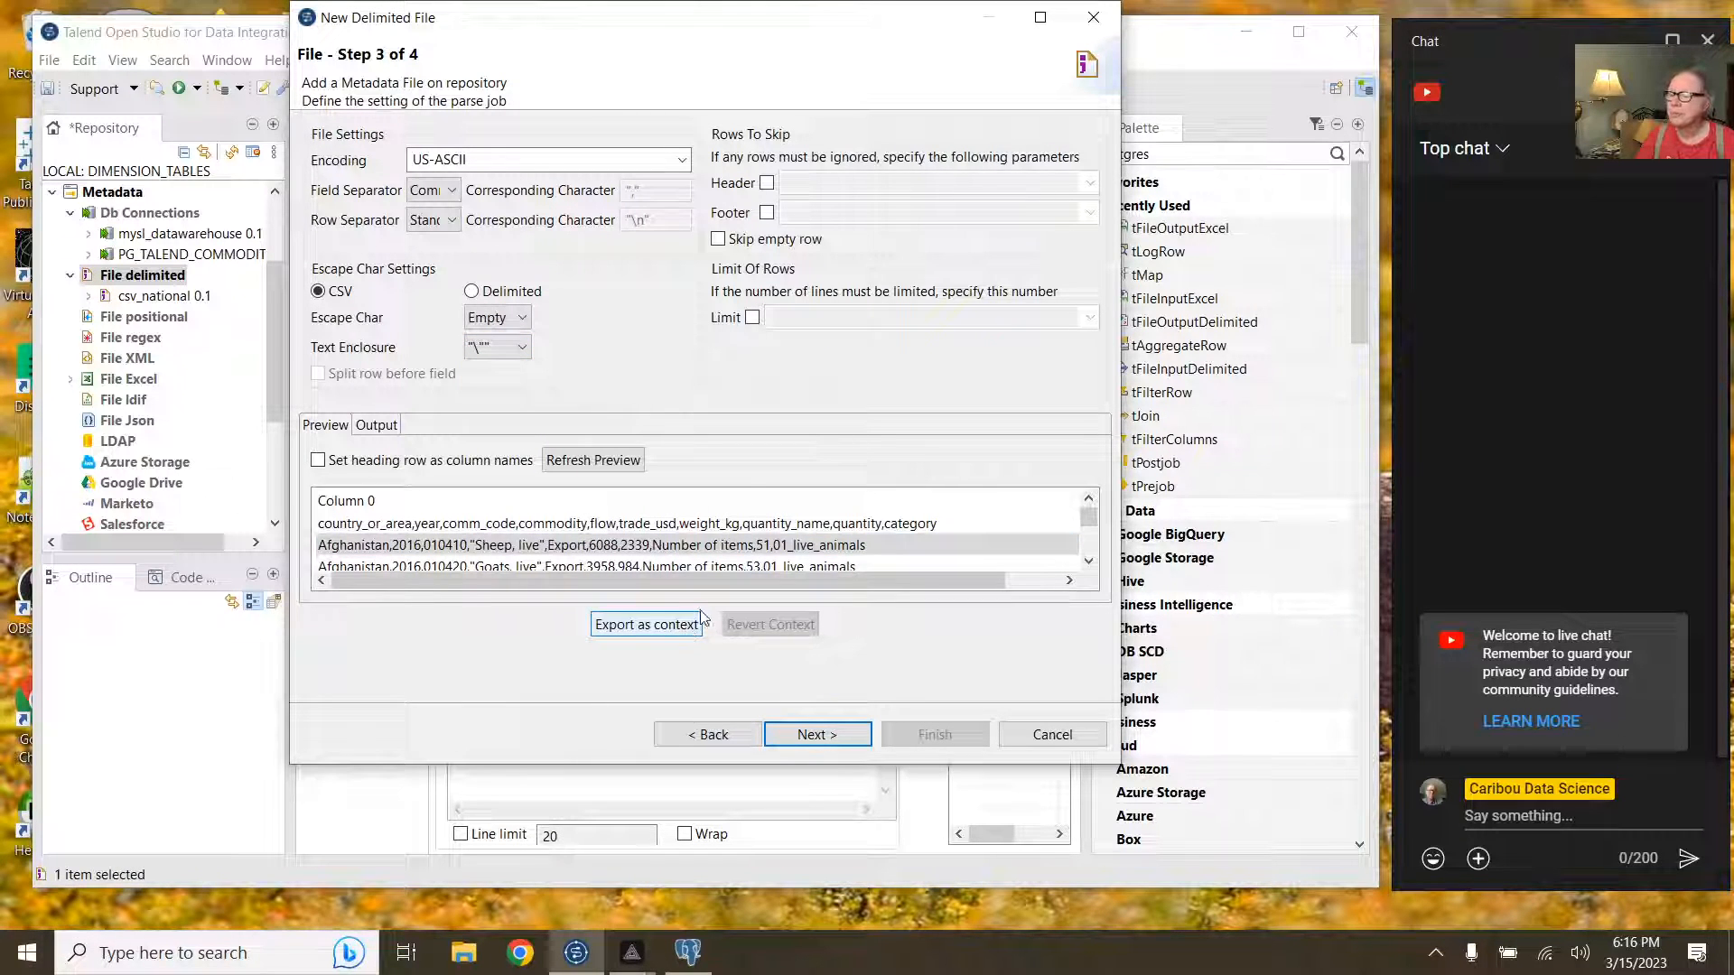
left_click(459, 462)
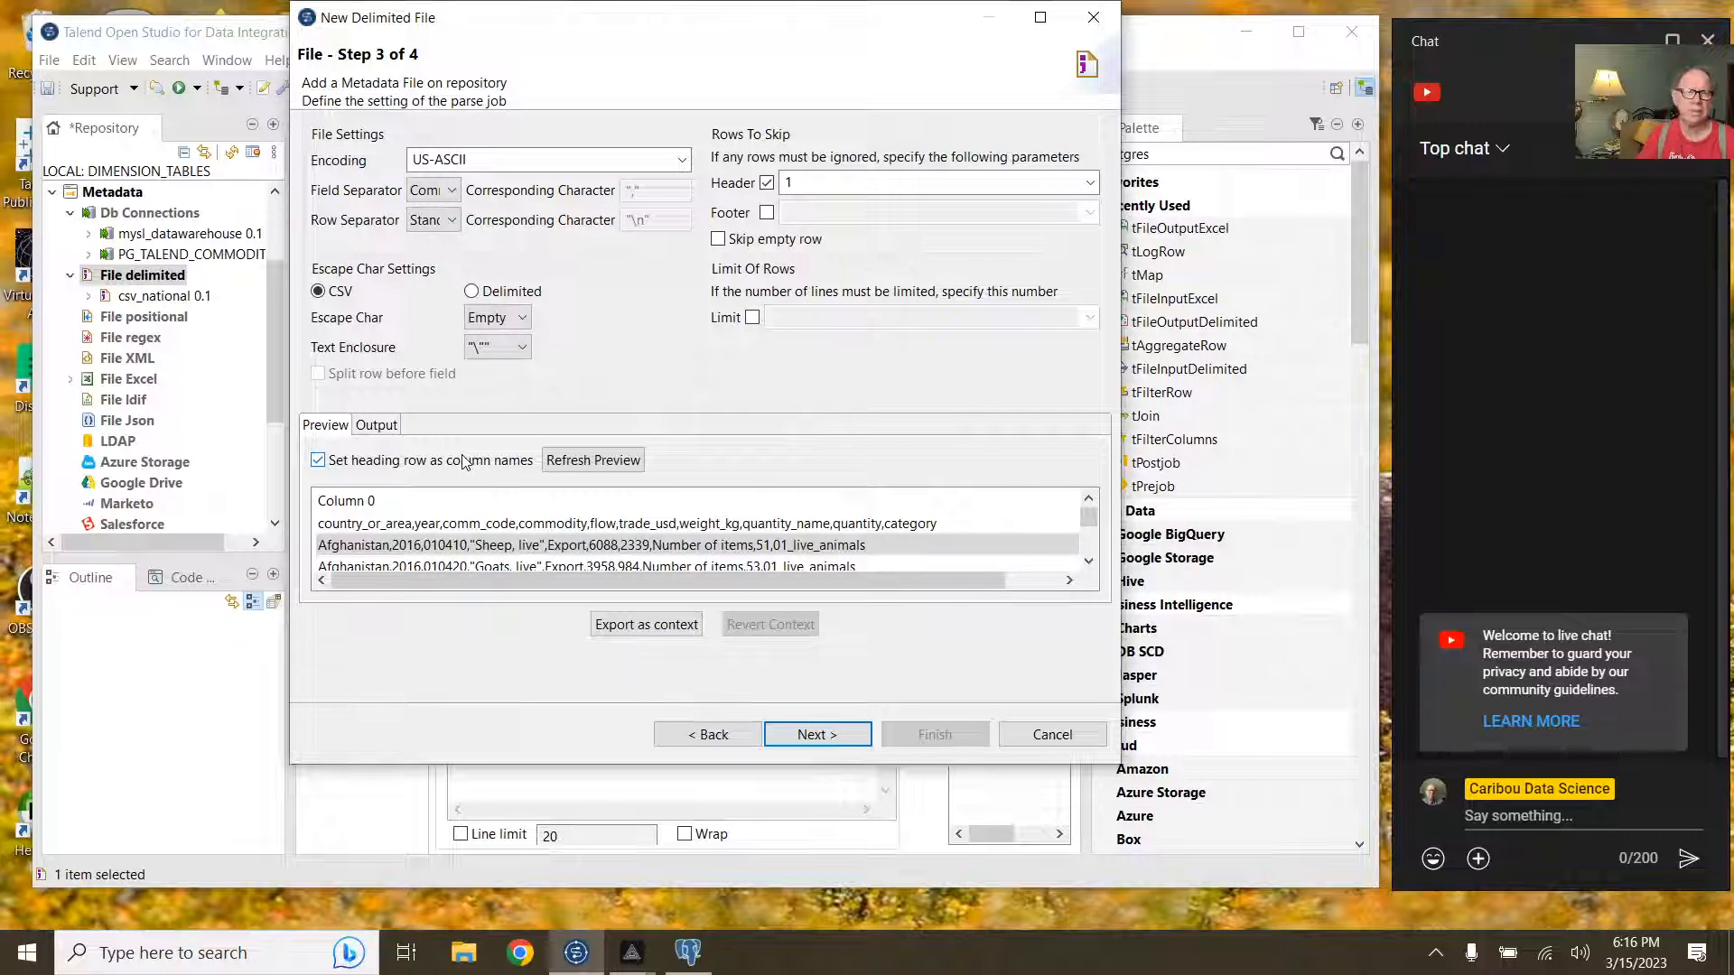
left_click(547, 459)
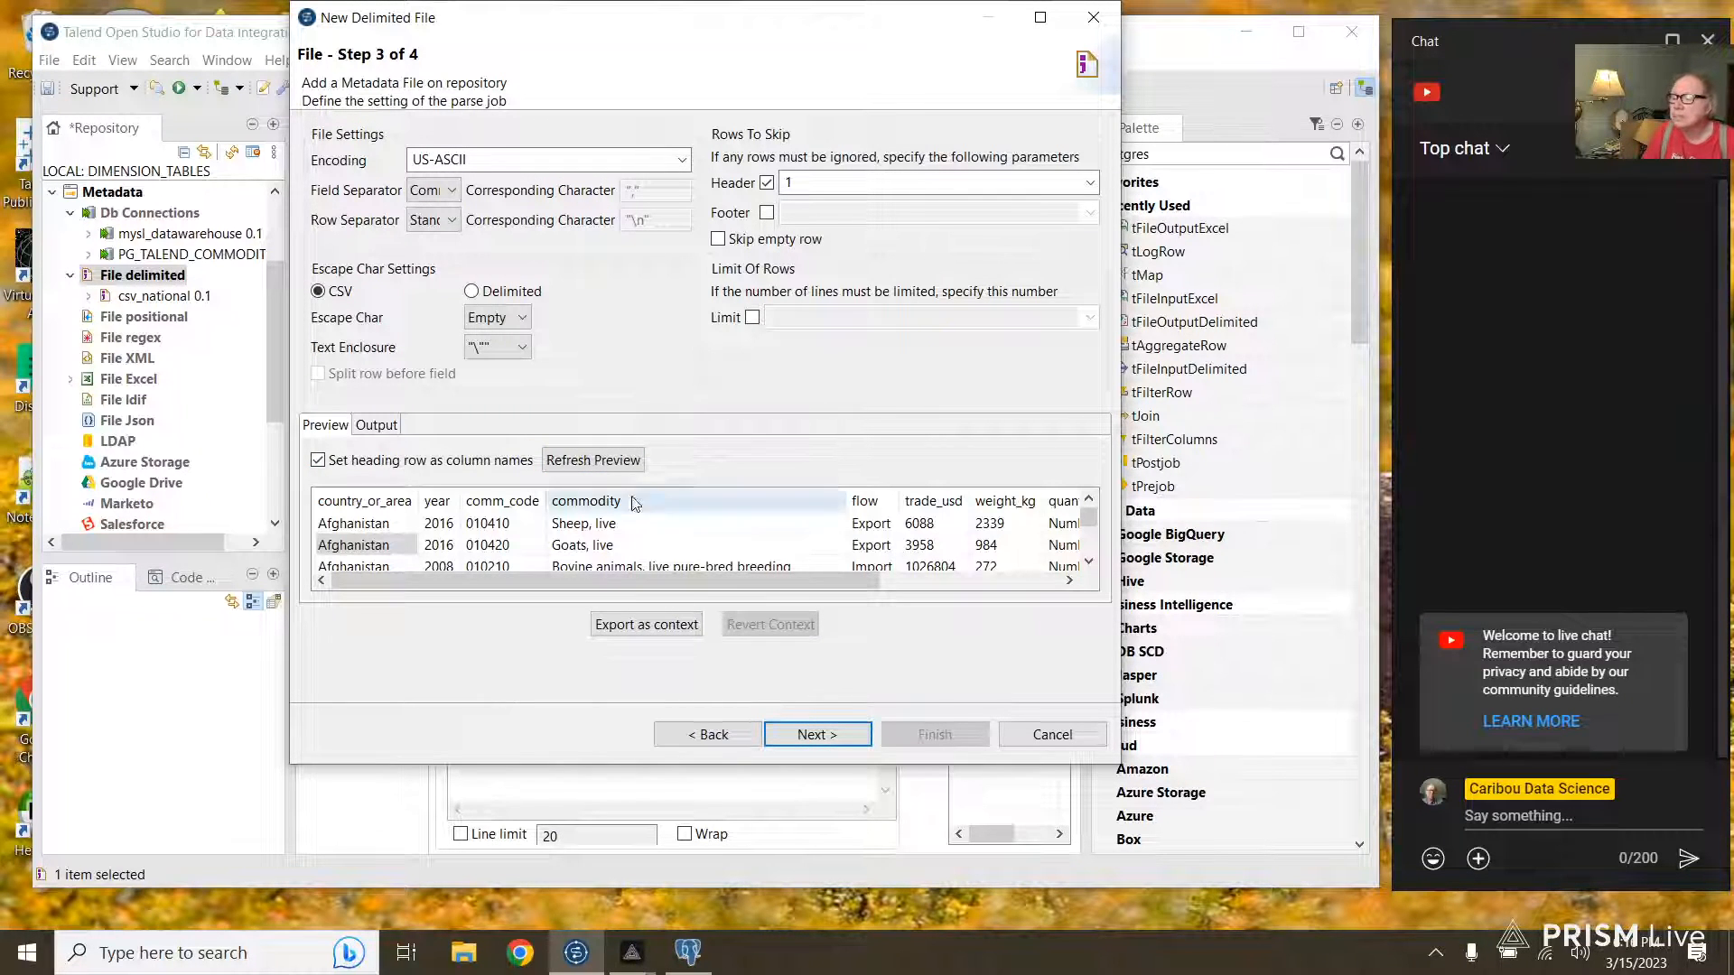
left_click(827, 736)
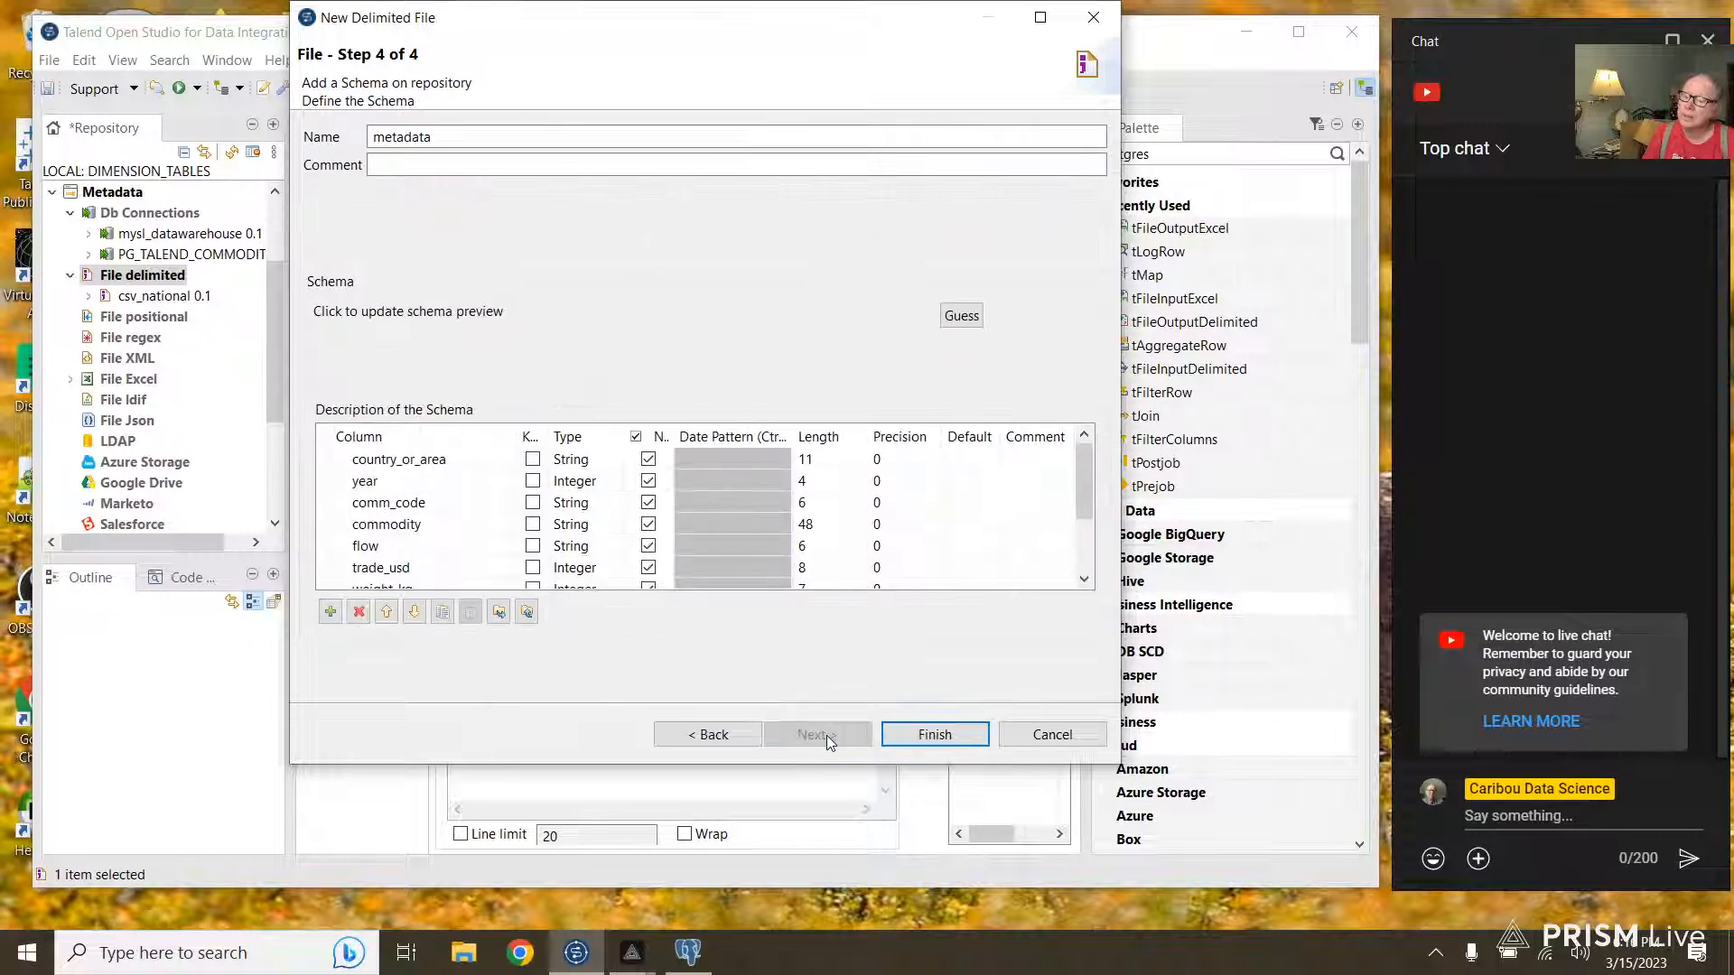
Step: Keep comm_code as String and make trade_usd and weight_kg Float columns
left_click(582, 503)
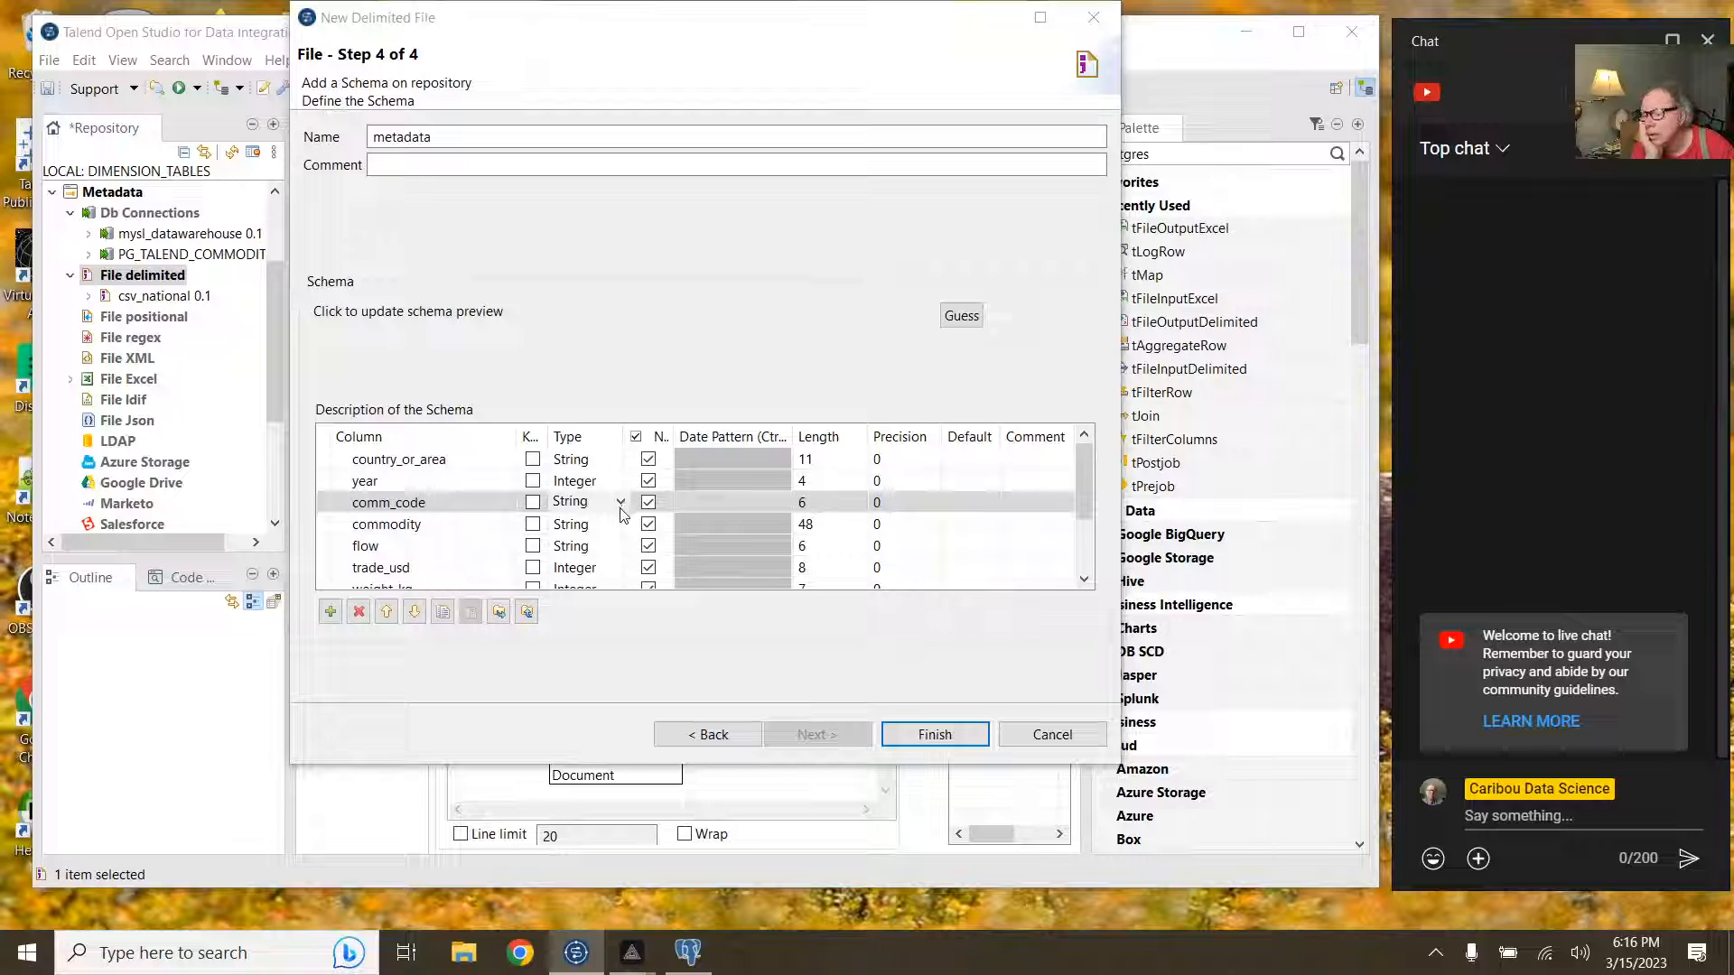
left_click(621, 503)
left_click(619, 504)
left_click(621, 504)
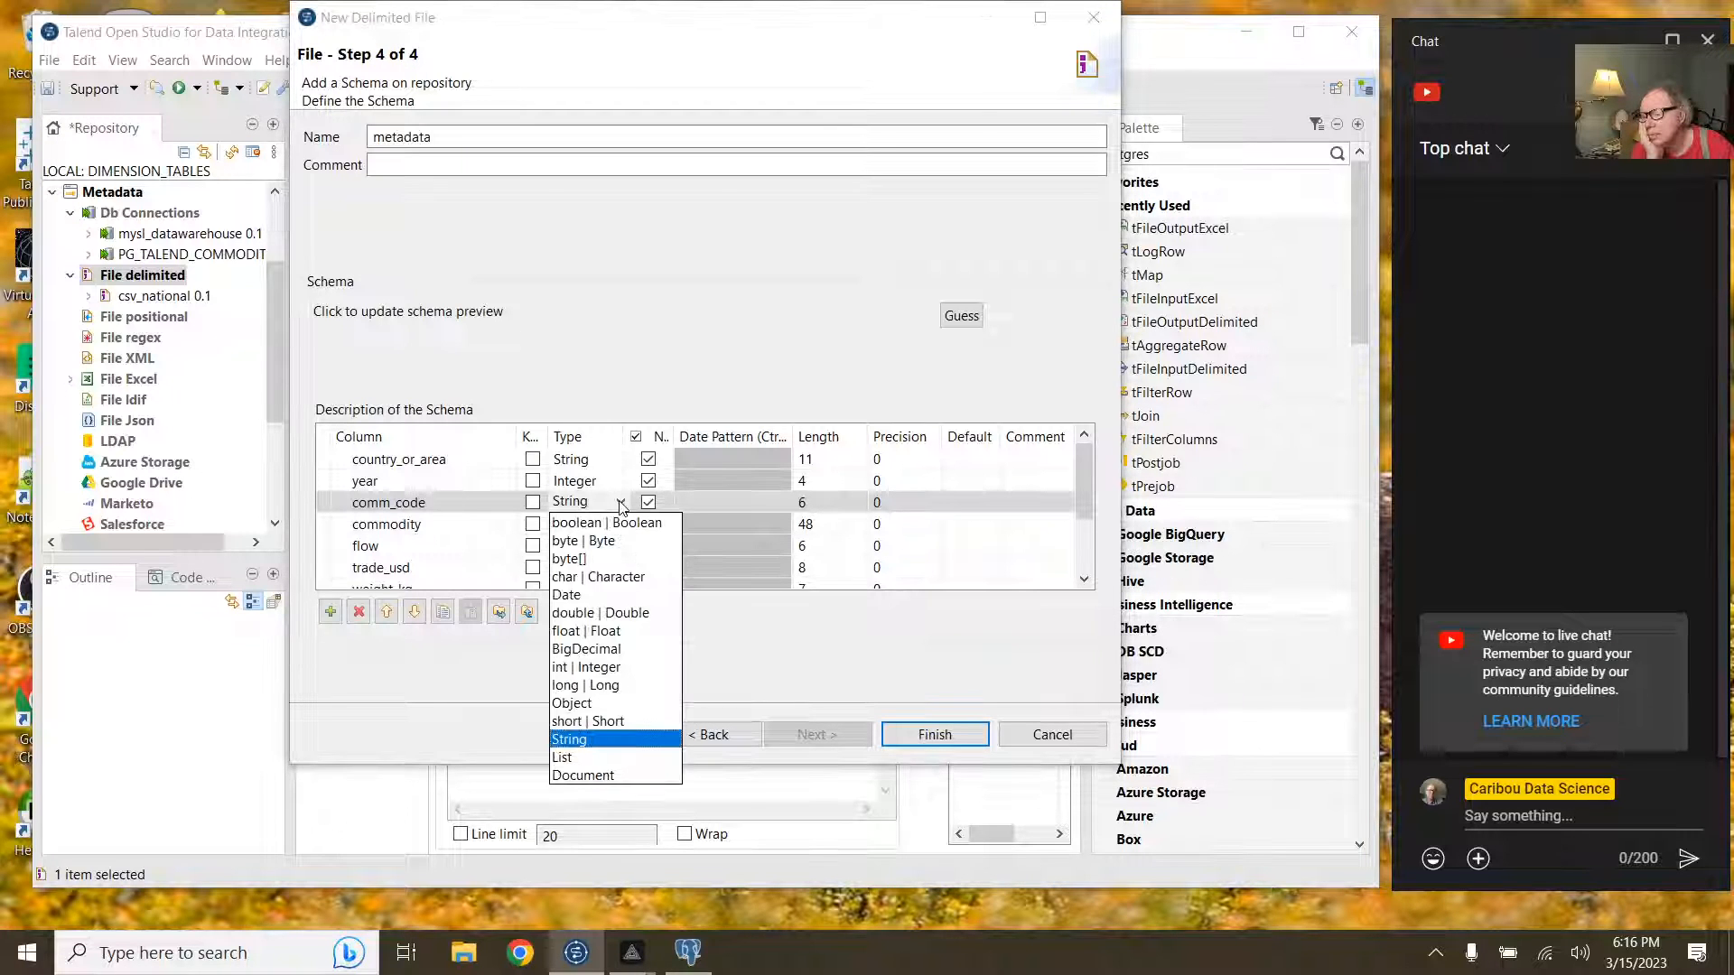
left_click(620, 506)
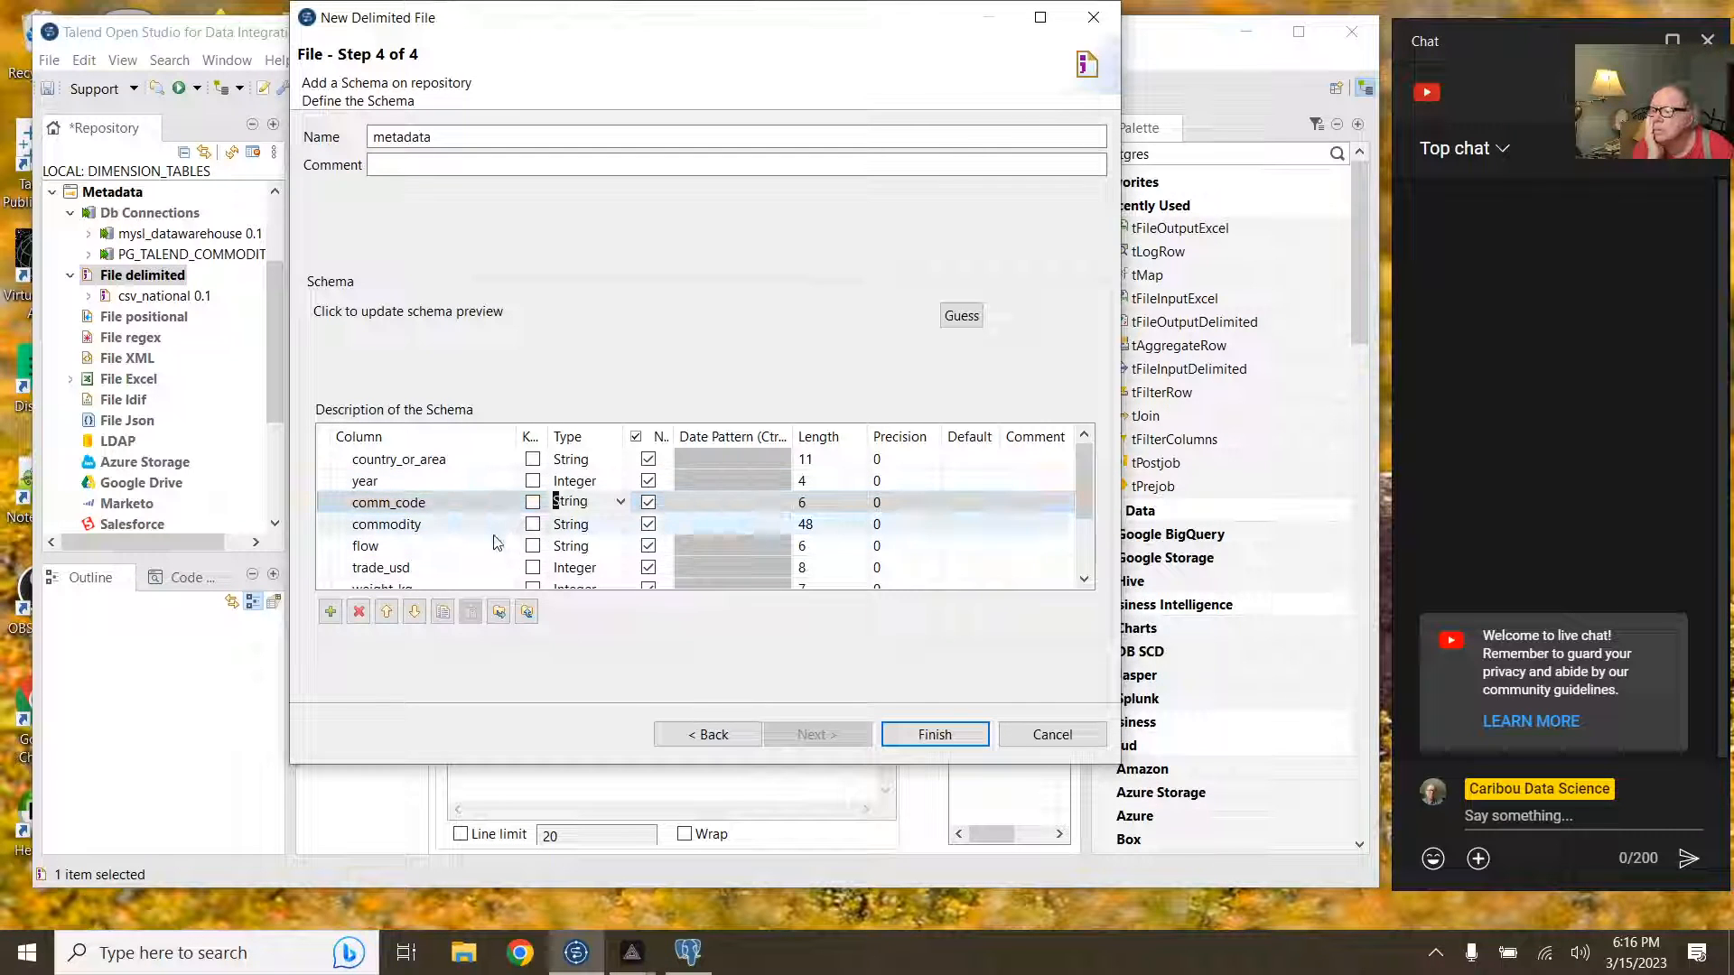
left_click(579, 571)
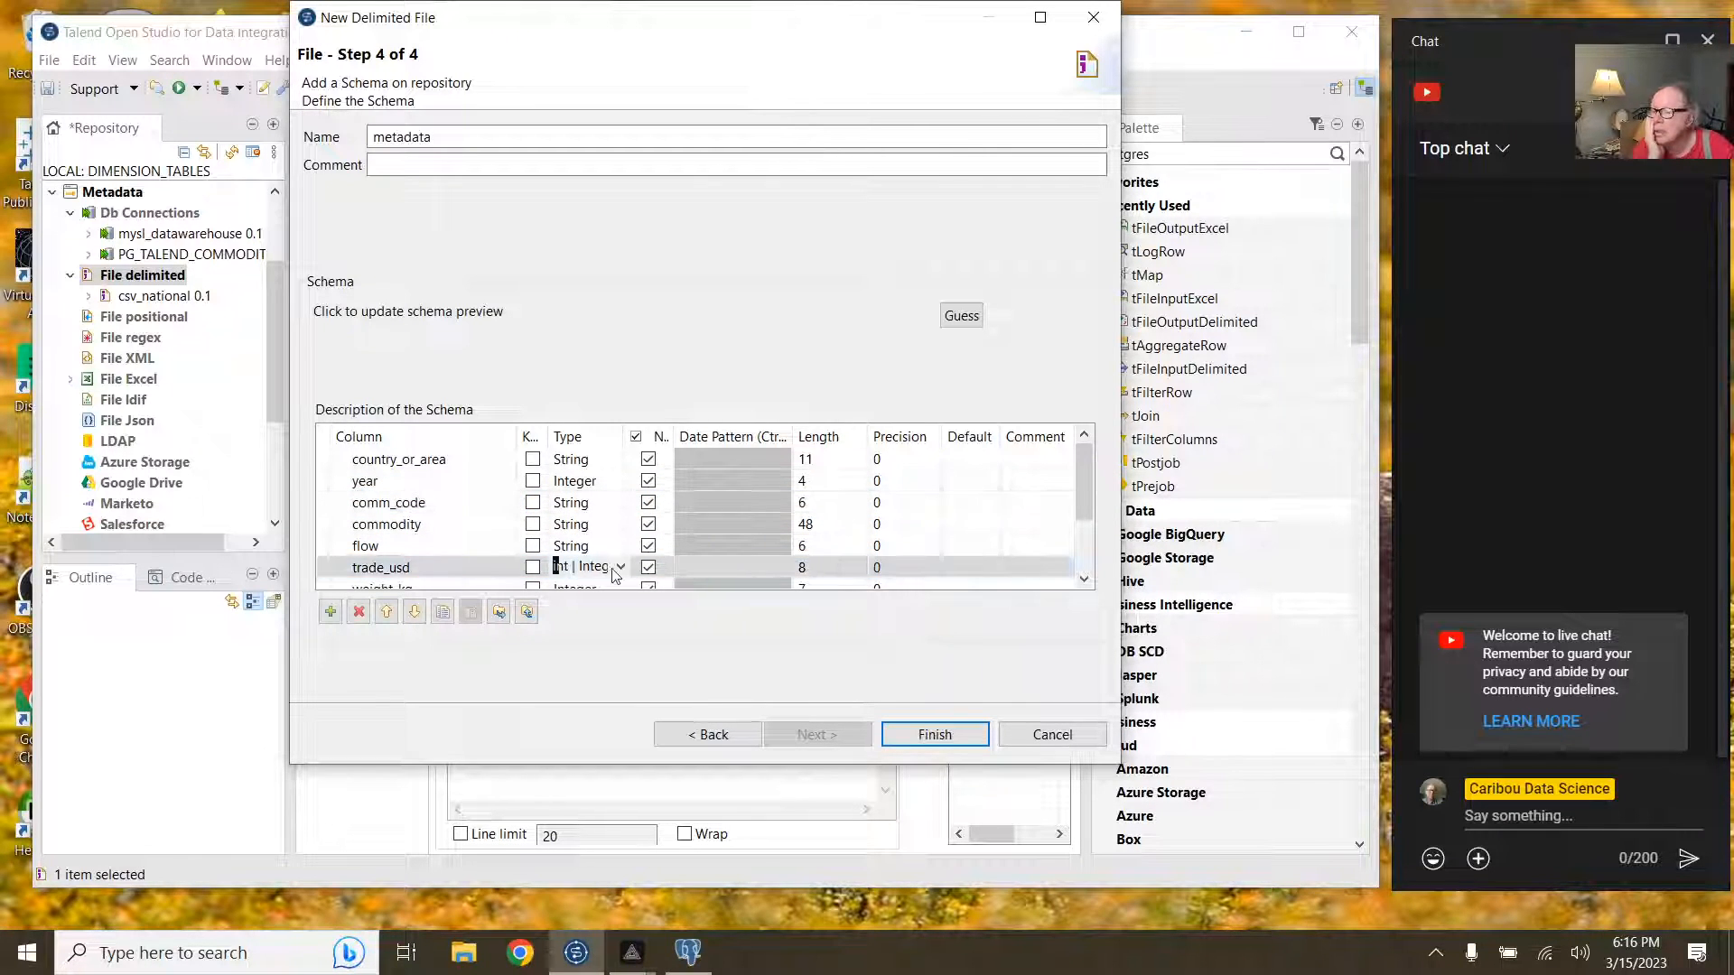
left_click(620, 567)
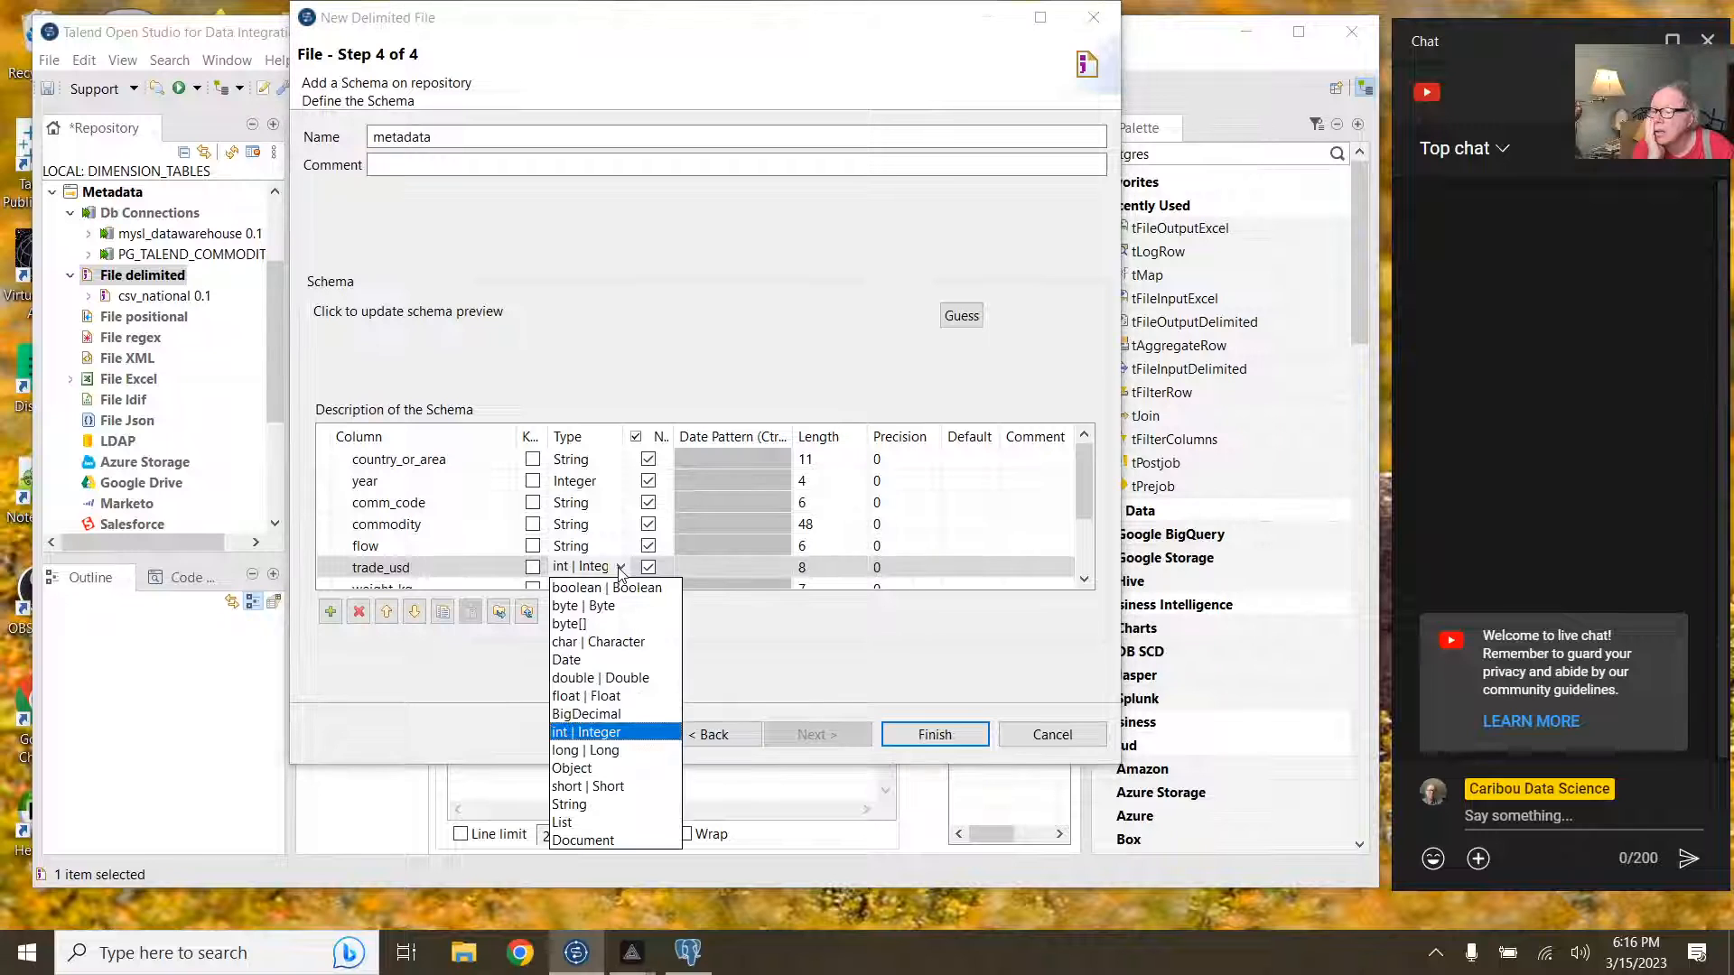
left_click(614, 693)
scroll(609, 535, "down", 2)
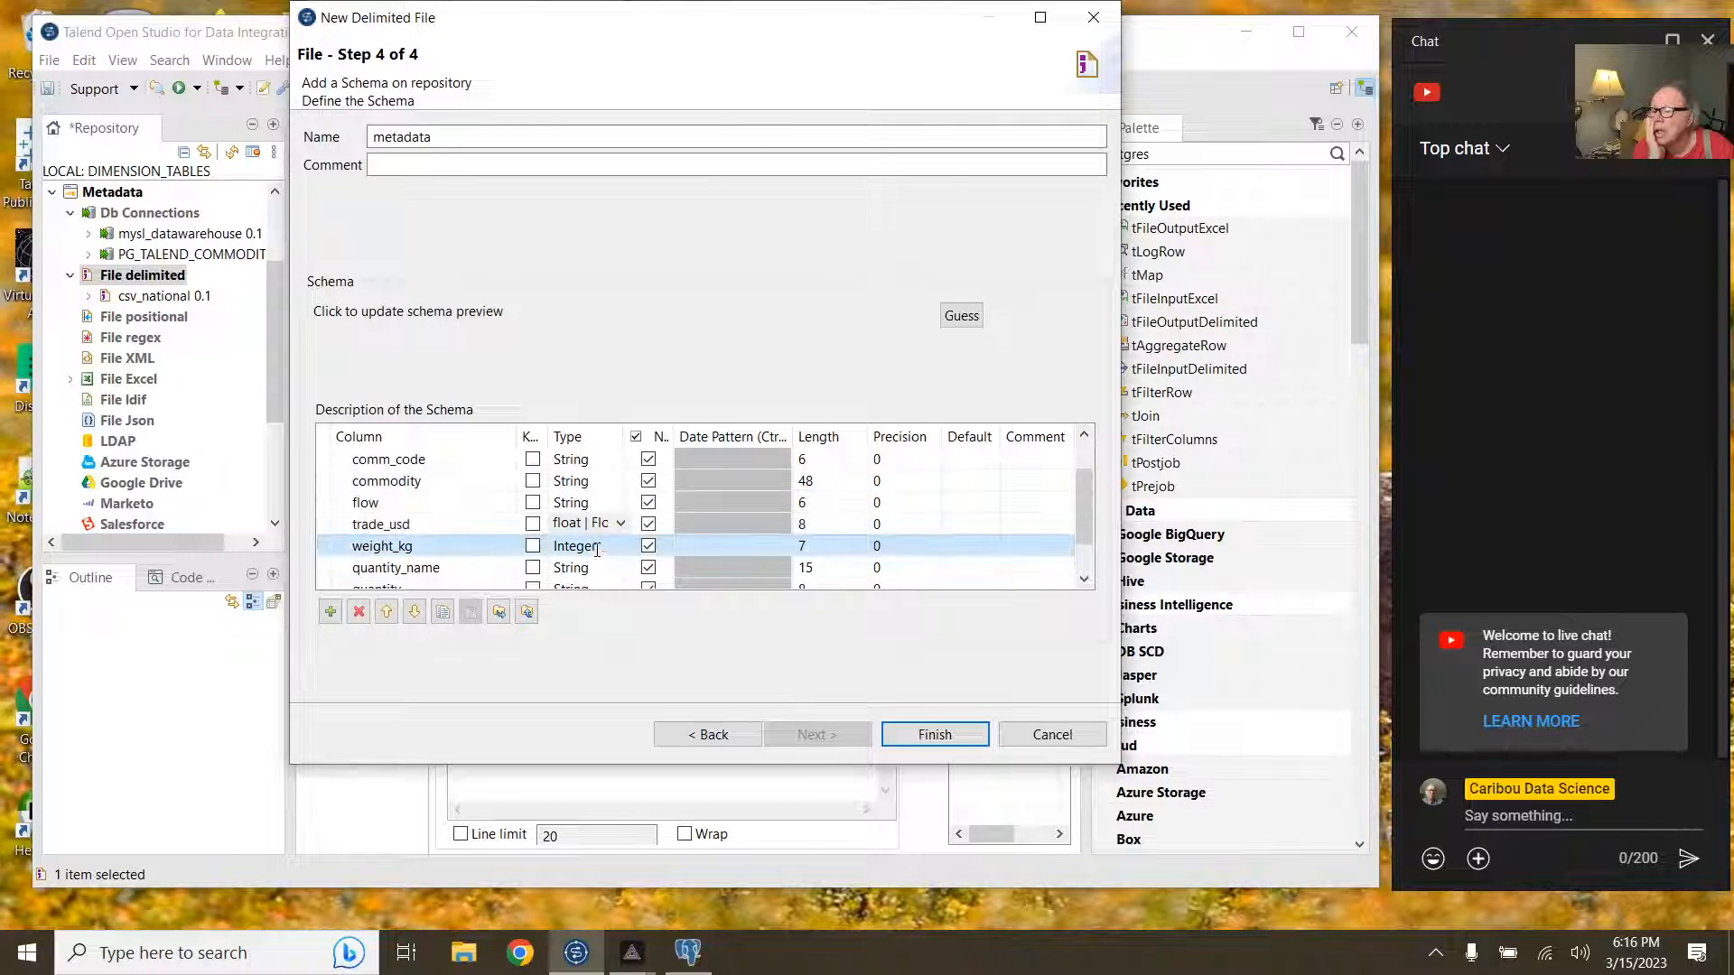
left_click(600, 549)
left_click(621, 546)
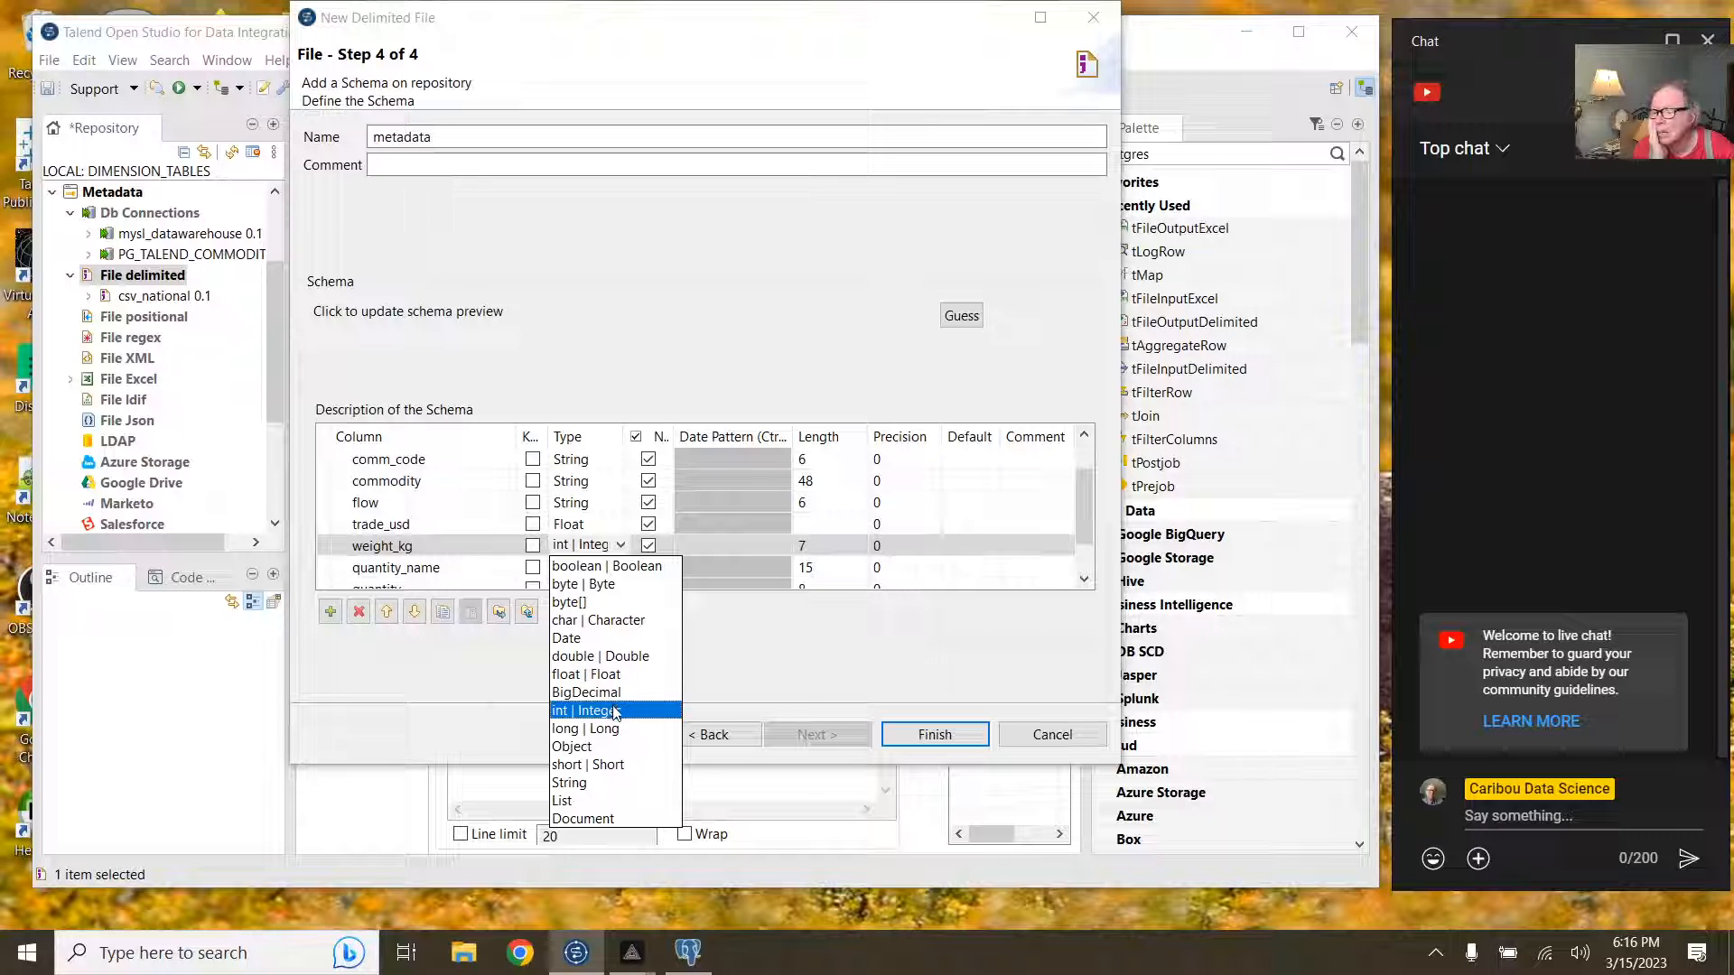
left_click(615, 676)
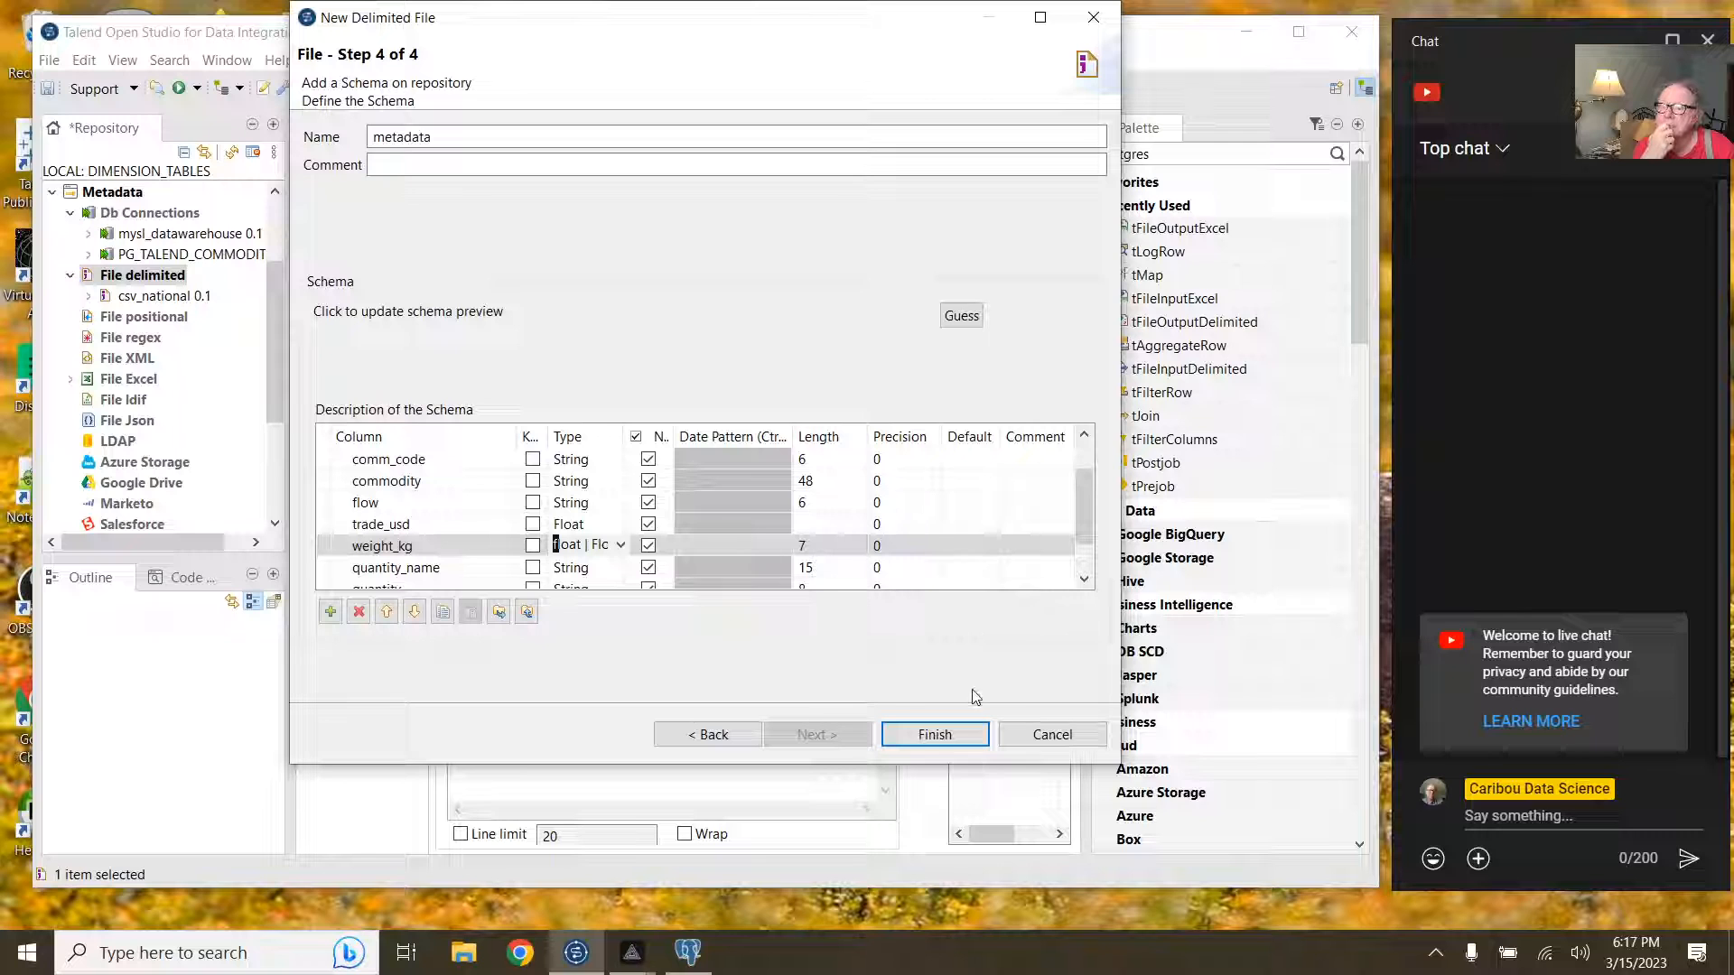
Step: Save the csv_commodity metadata and drag it onto the dim_commodity canvas
left_click(939, 734)
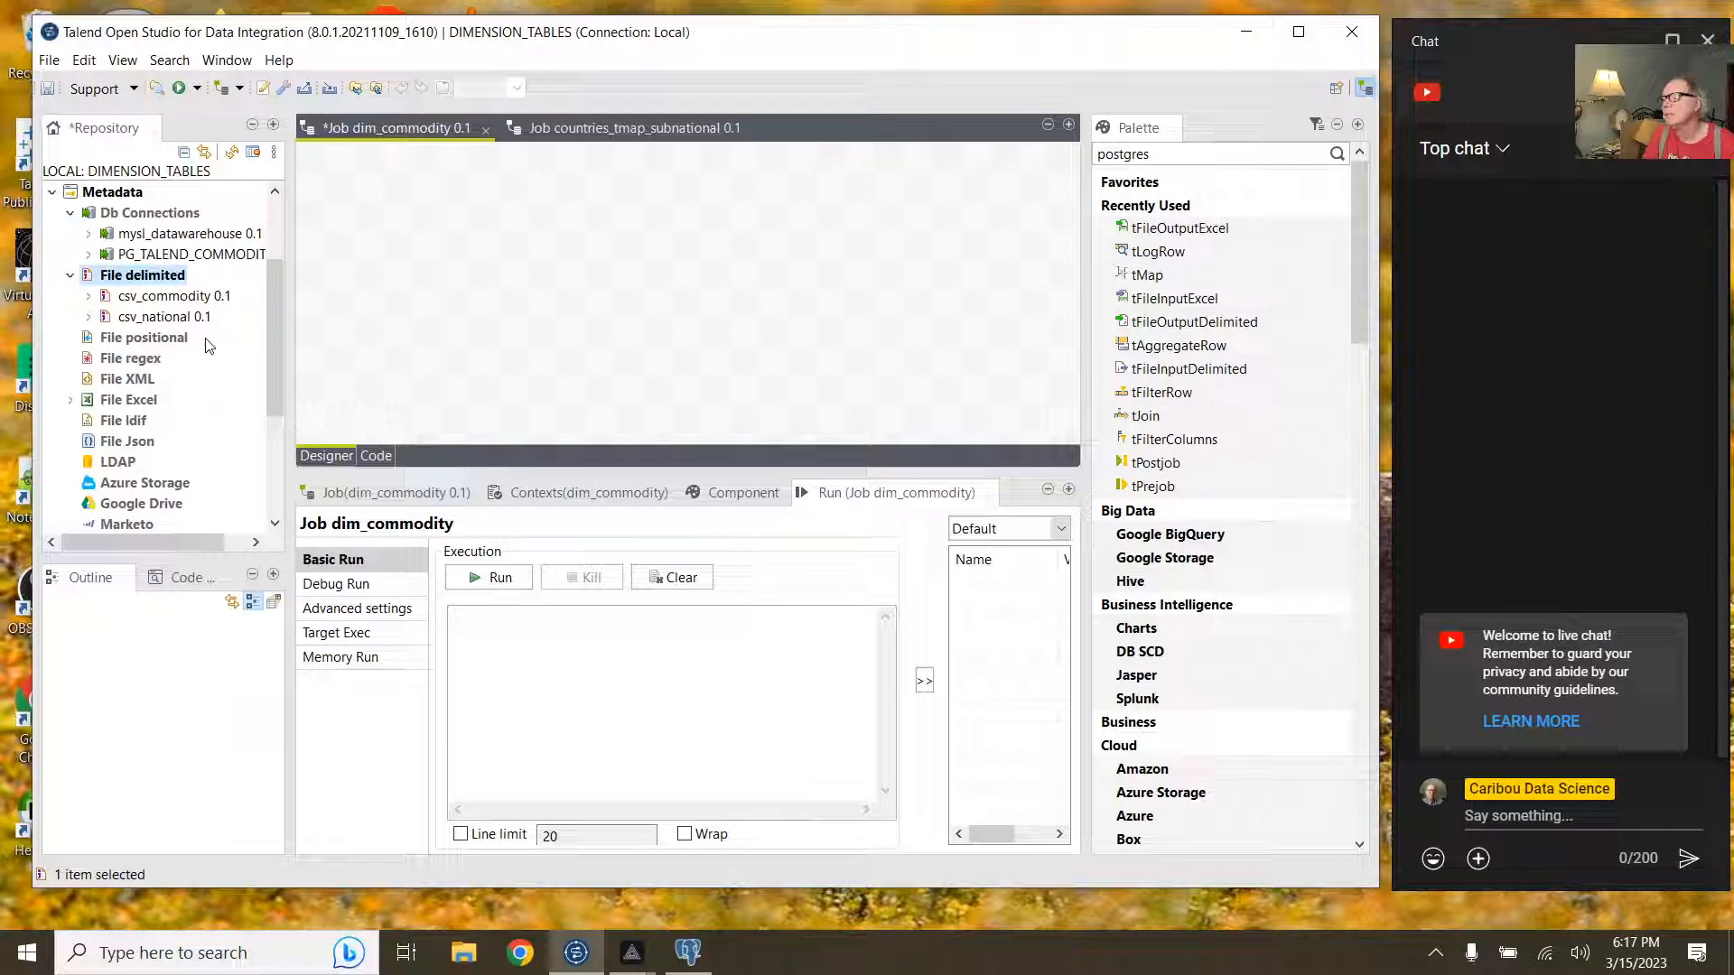
left_click(209, 297)
left_click_drag(208, 297, 528, 291)
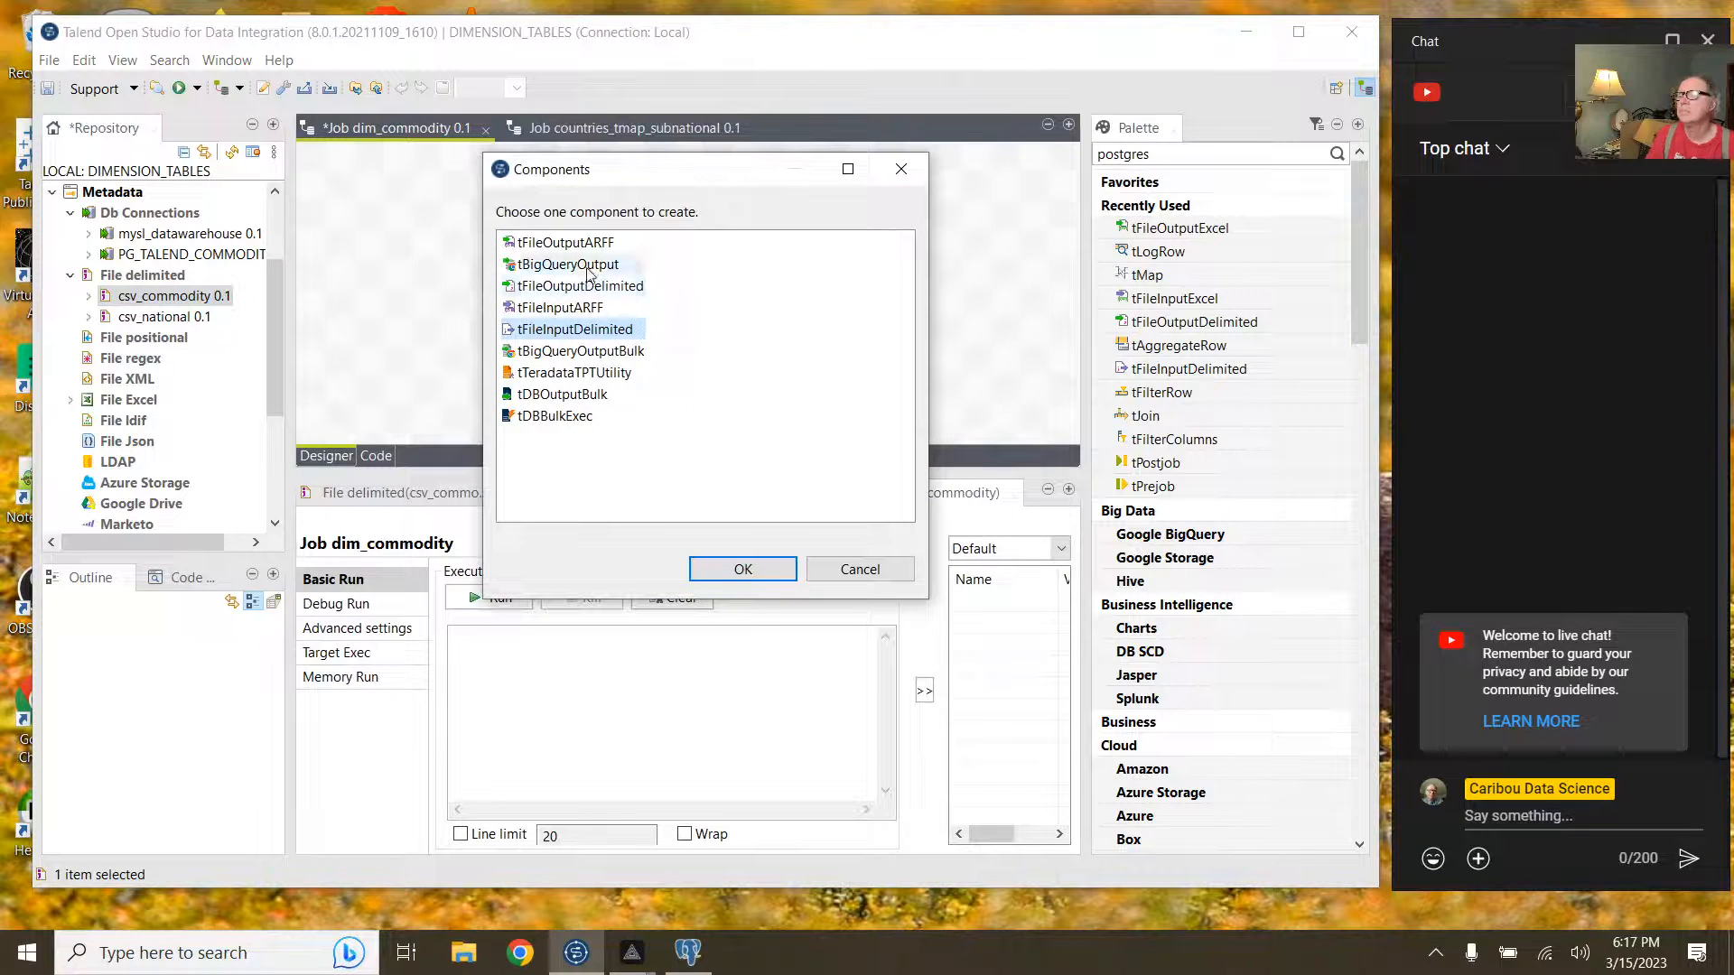
Step: Add csv_commodity to the job as a tFileInputDelimited input and show its settings
left_click(586, 310)
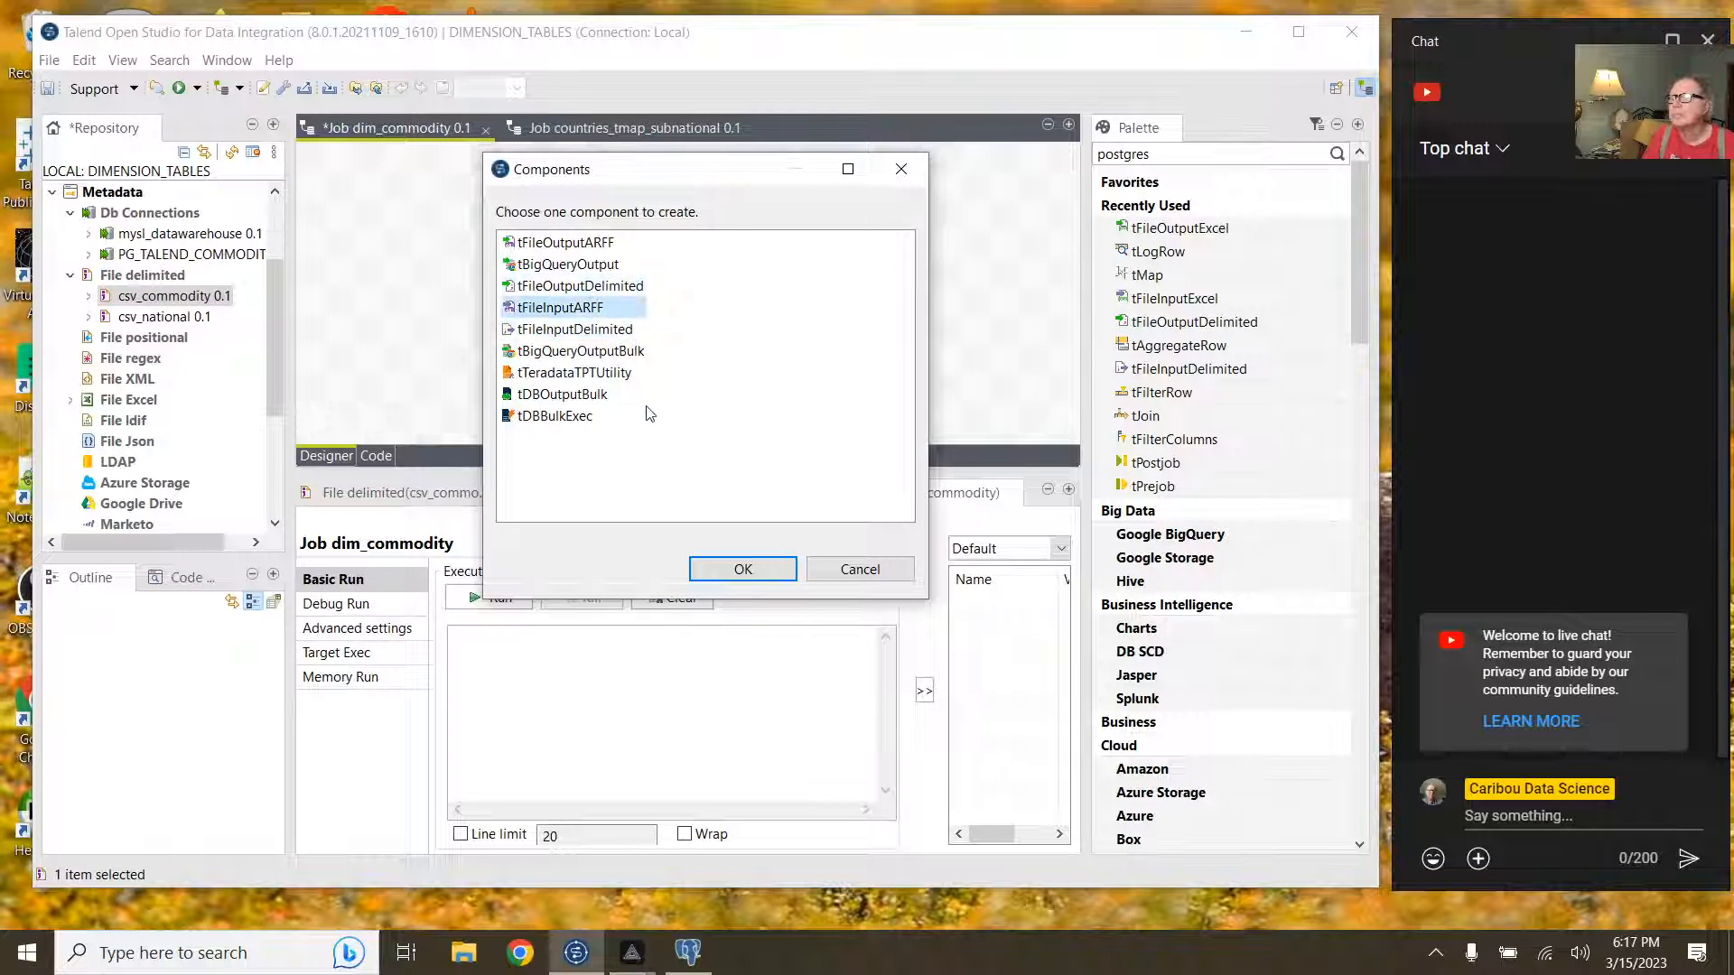
left_click(607, 328)
left_click(739, 567)
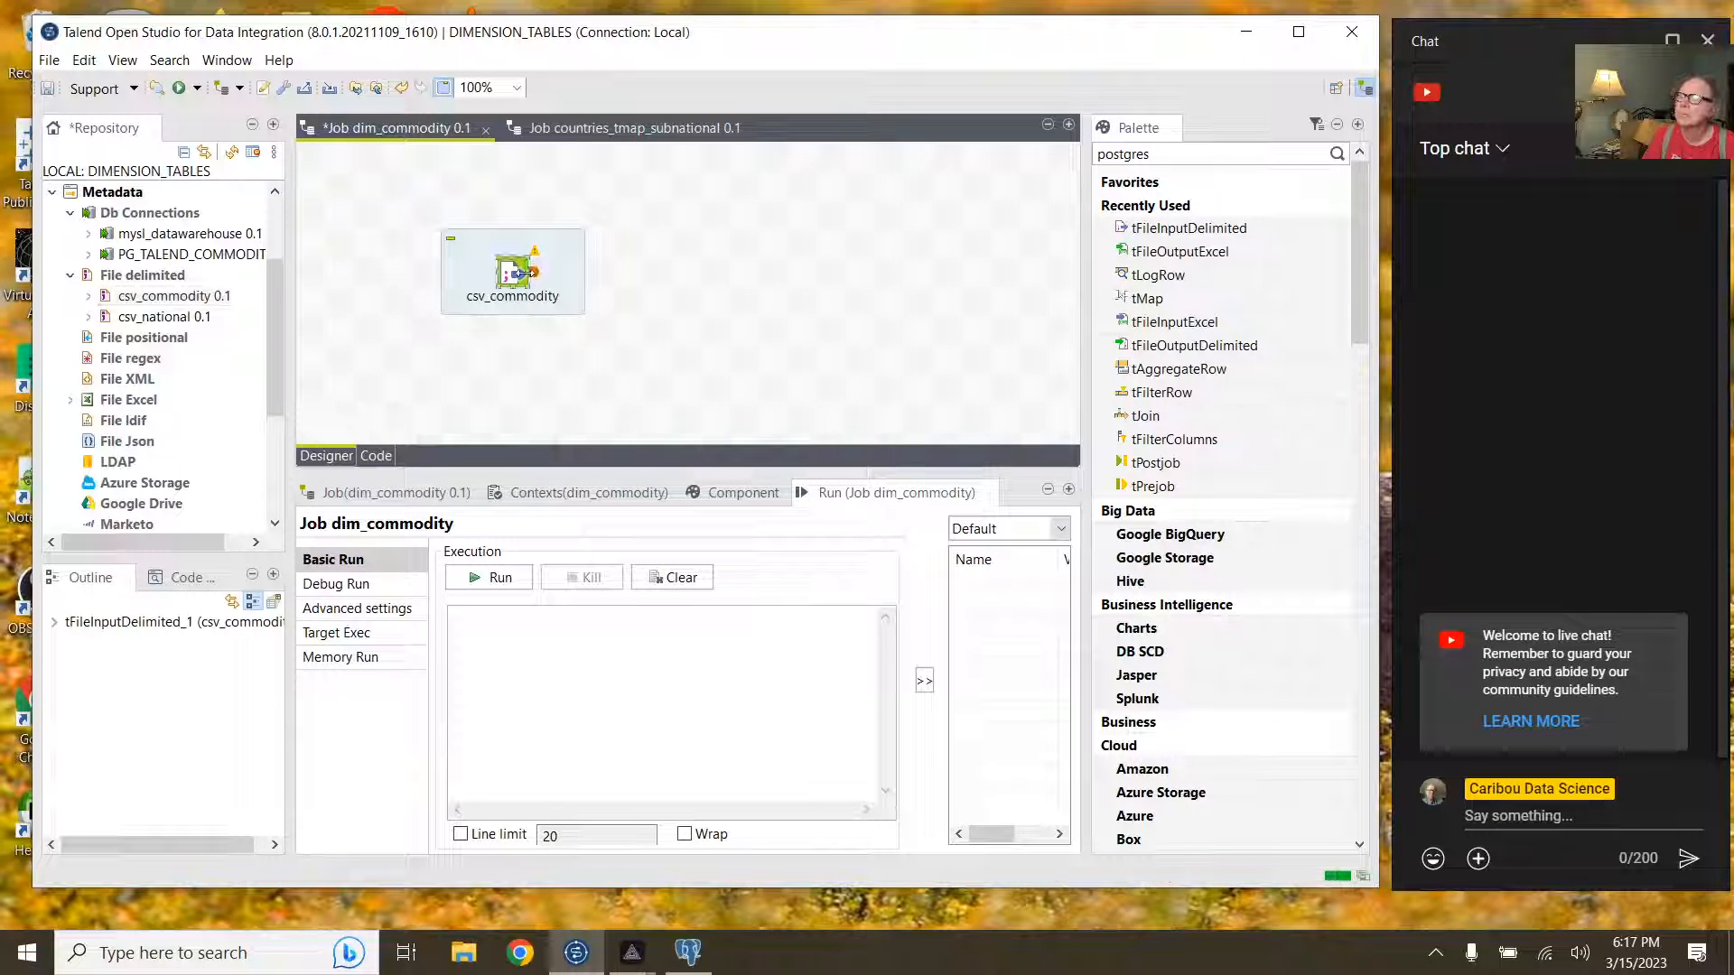
left_click(743, 492)
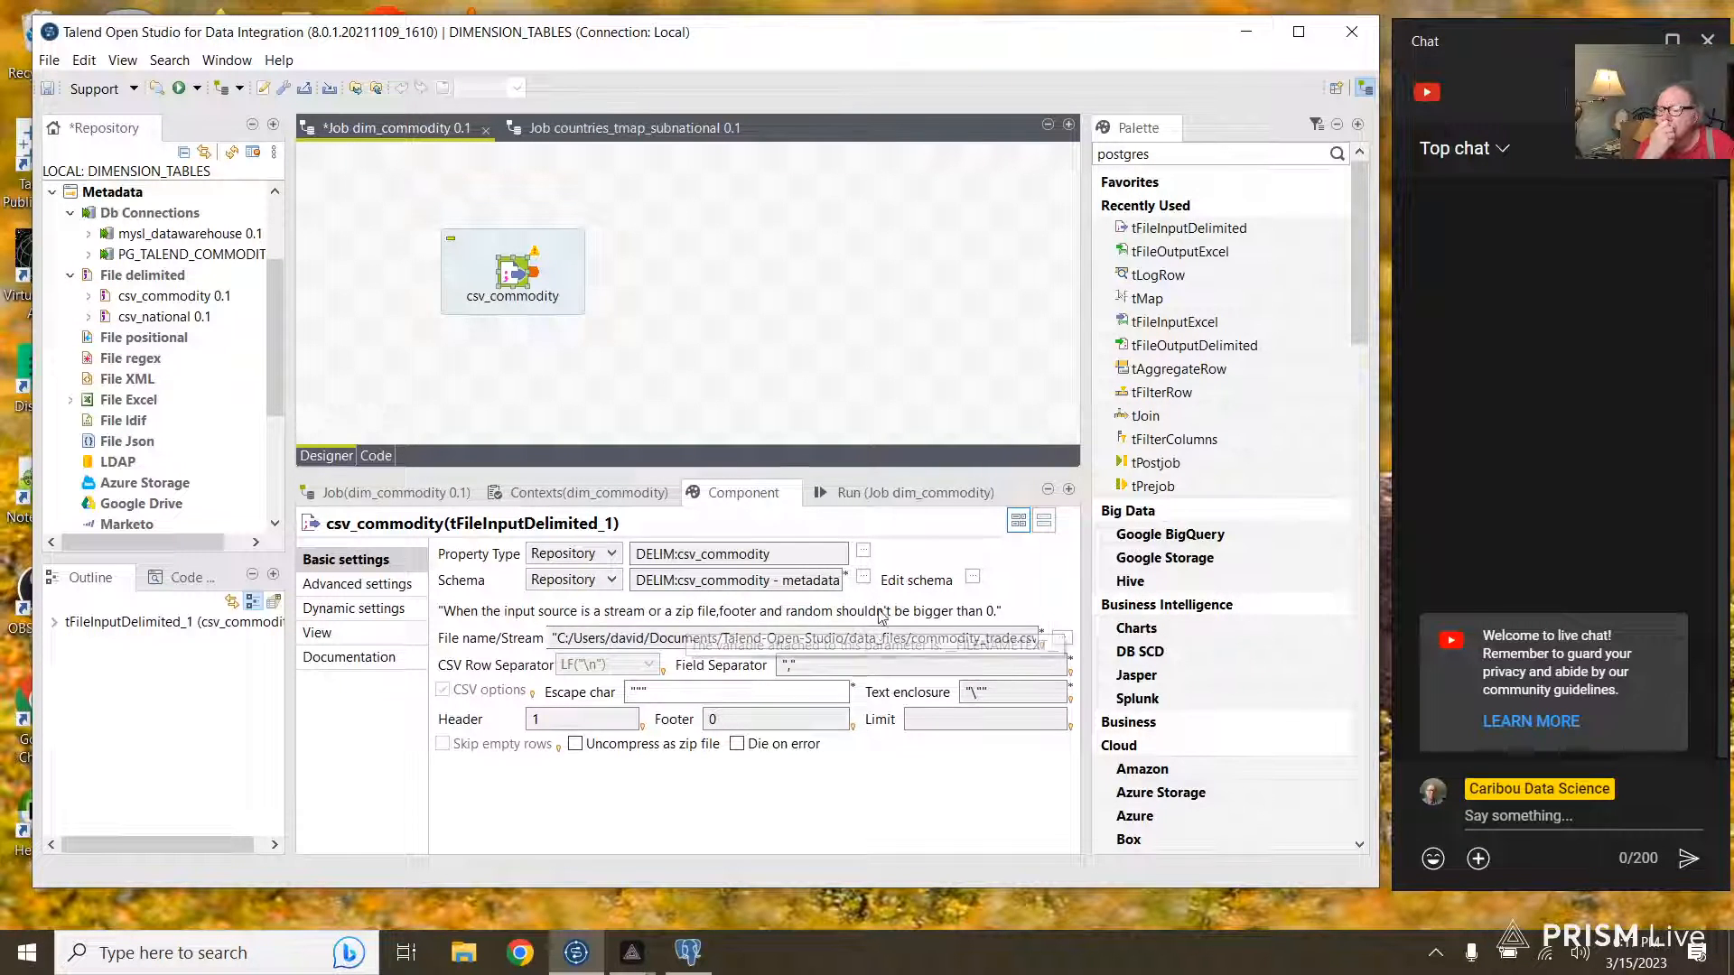
Step: View csv_commodity's repository column schema in a widened window, then close it unchanged
left_click(971, 578)
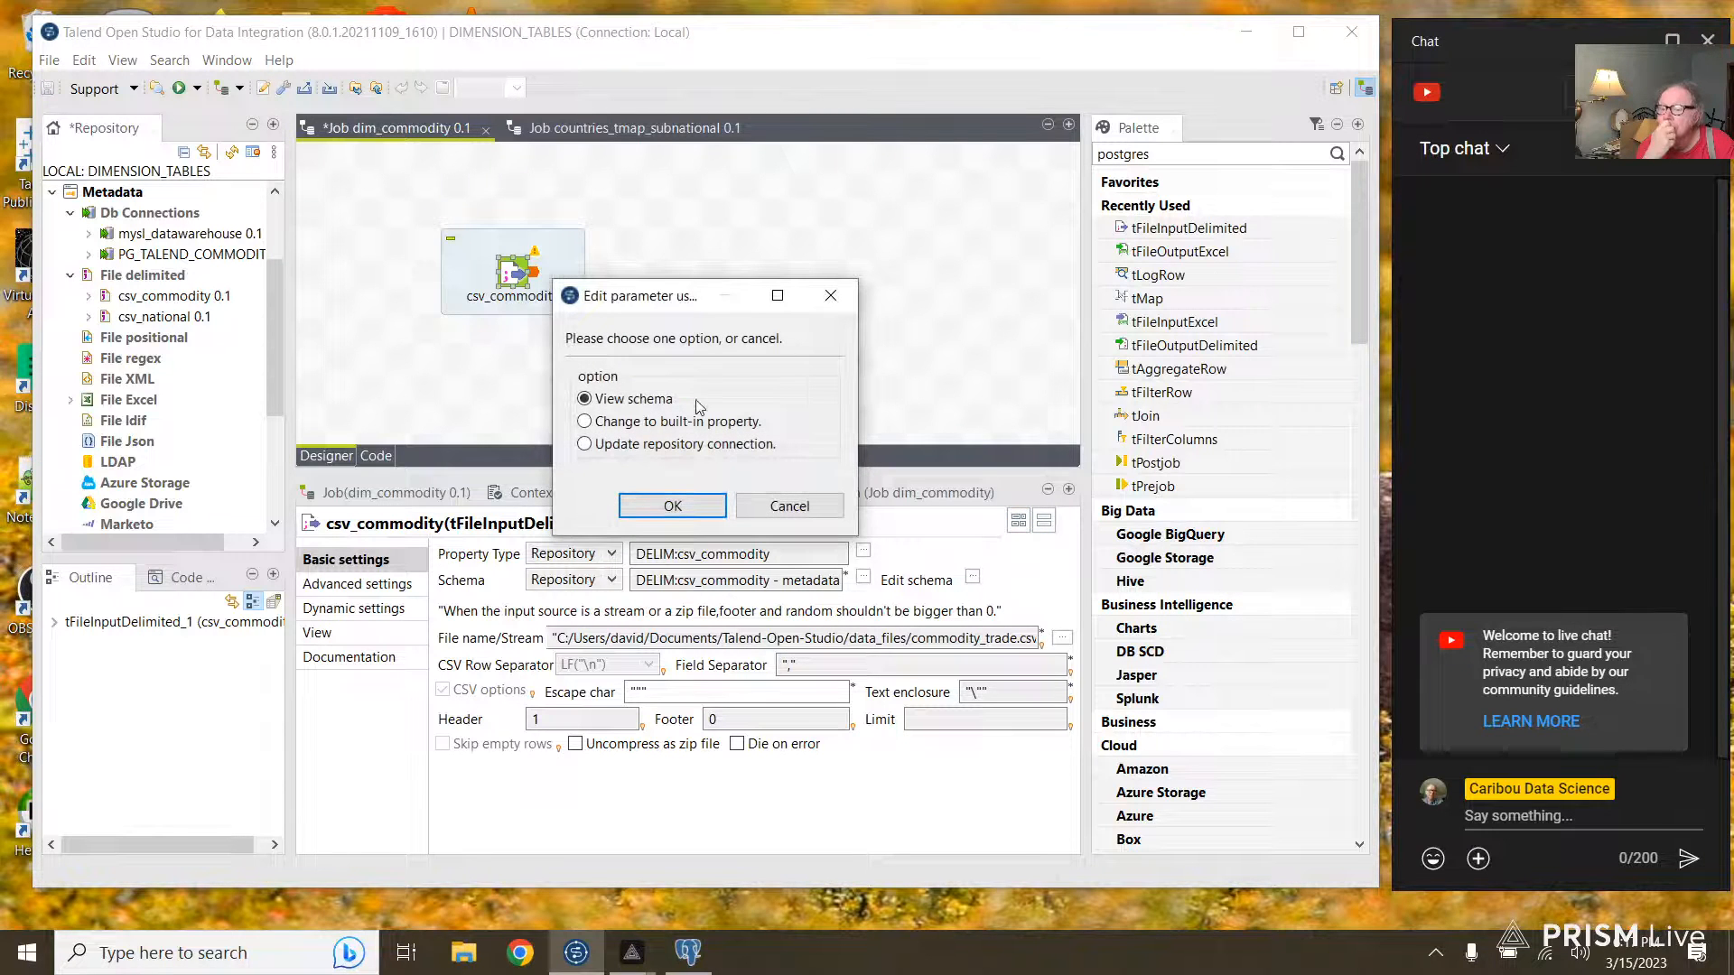
left_click(674, 506)
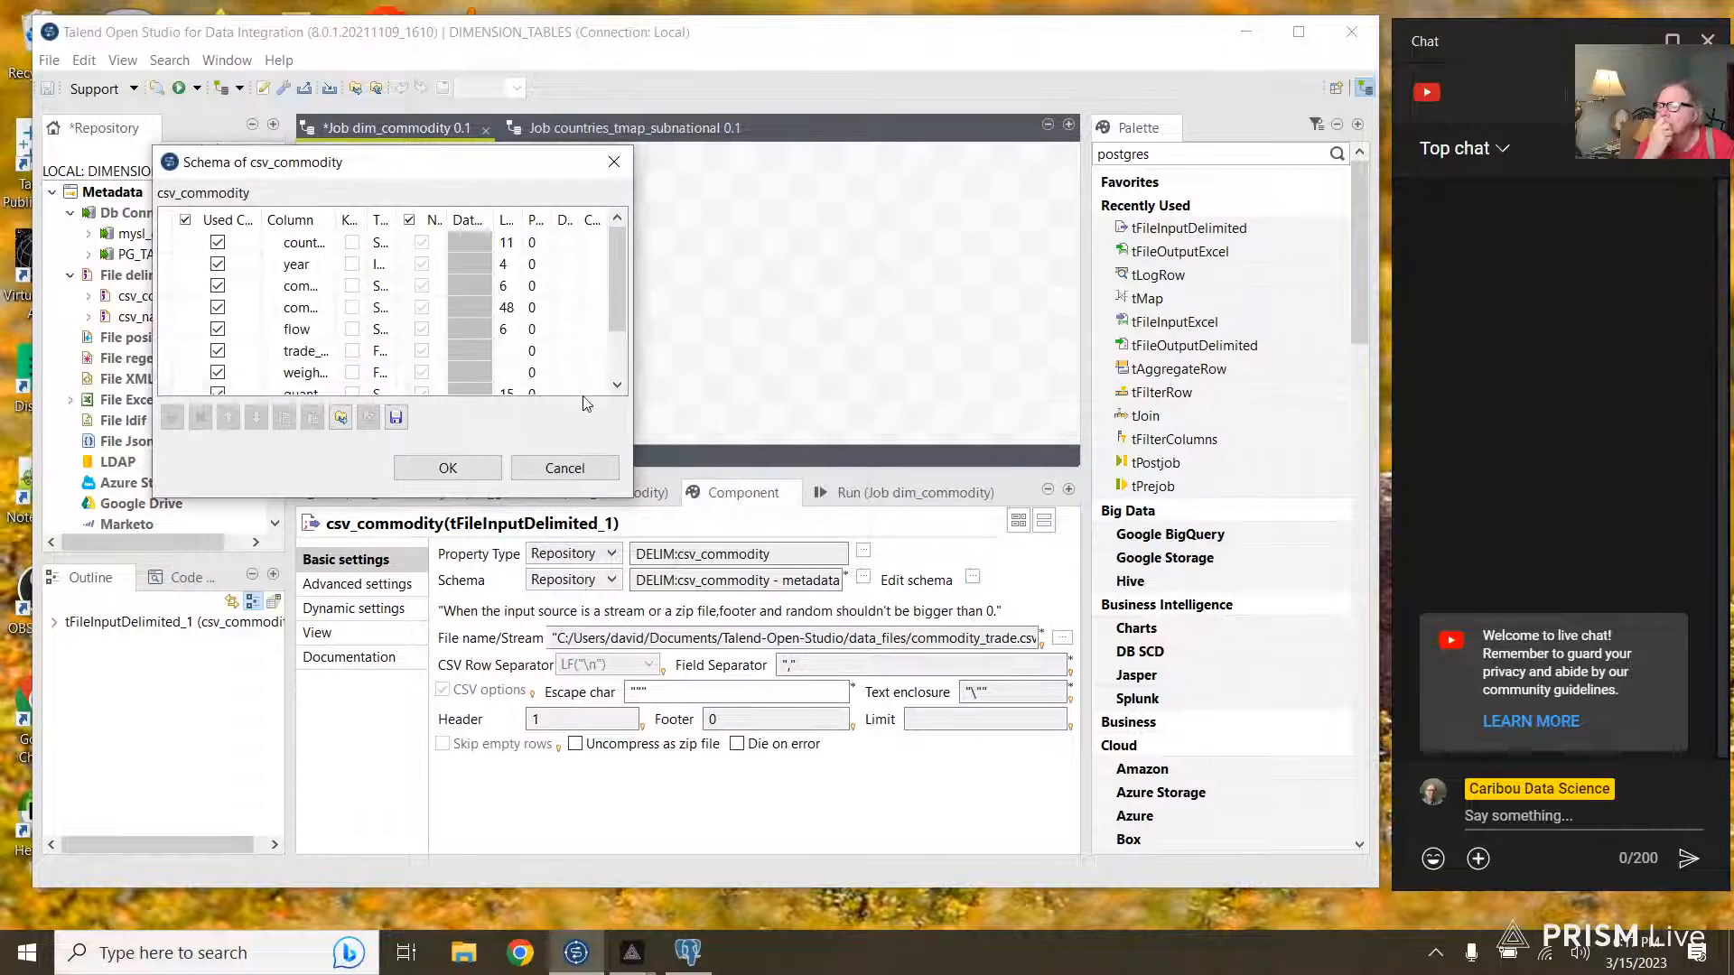
left_click_drag(633, 365, 828, 384)
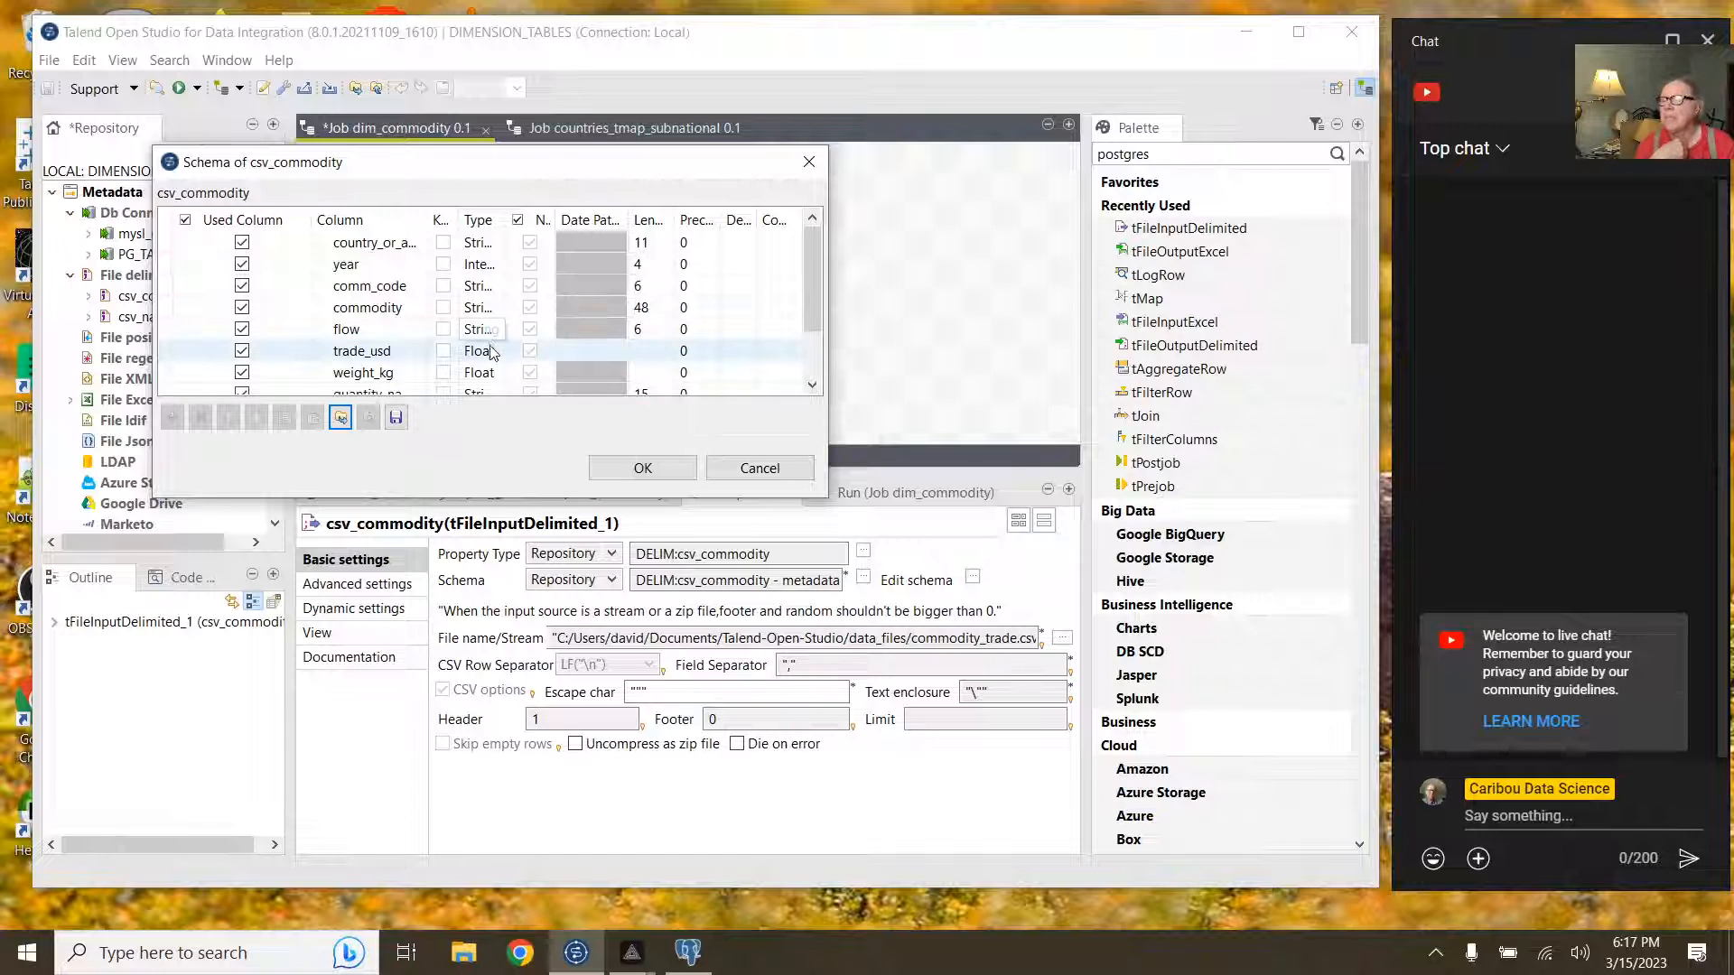
left_click(755, 467)
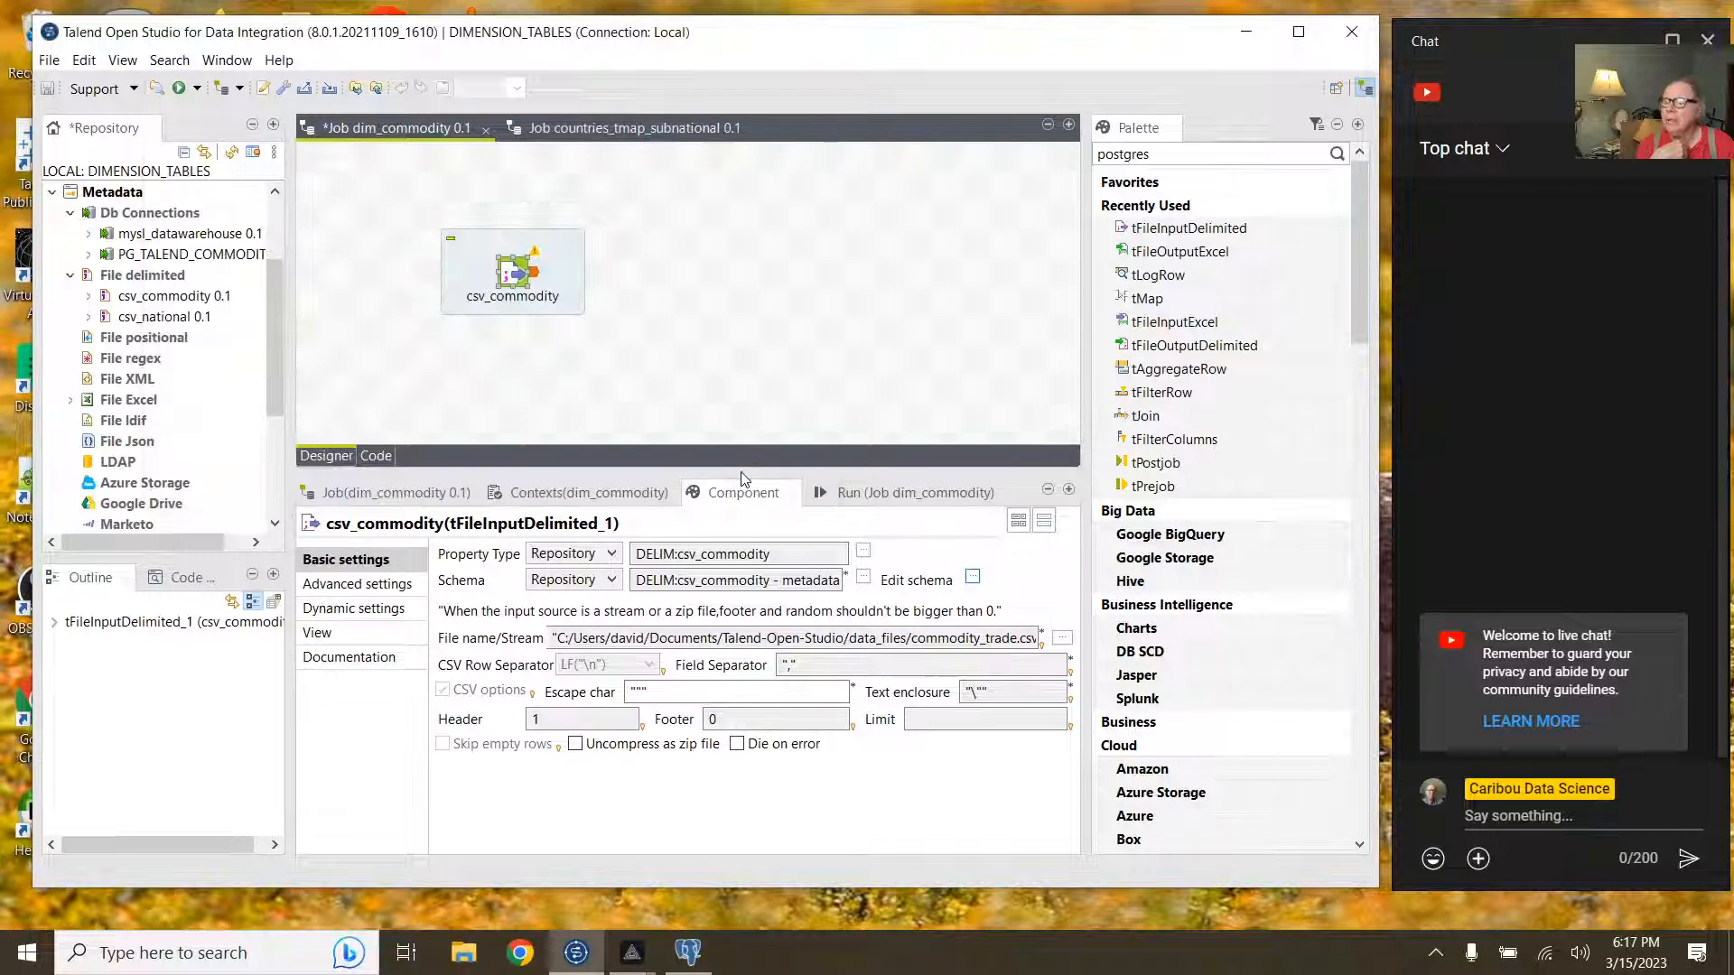
left_click(541, 277)
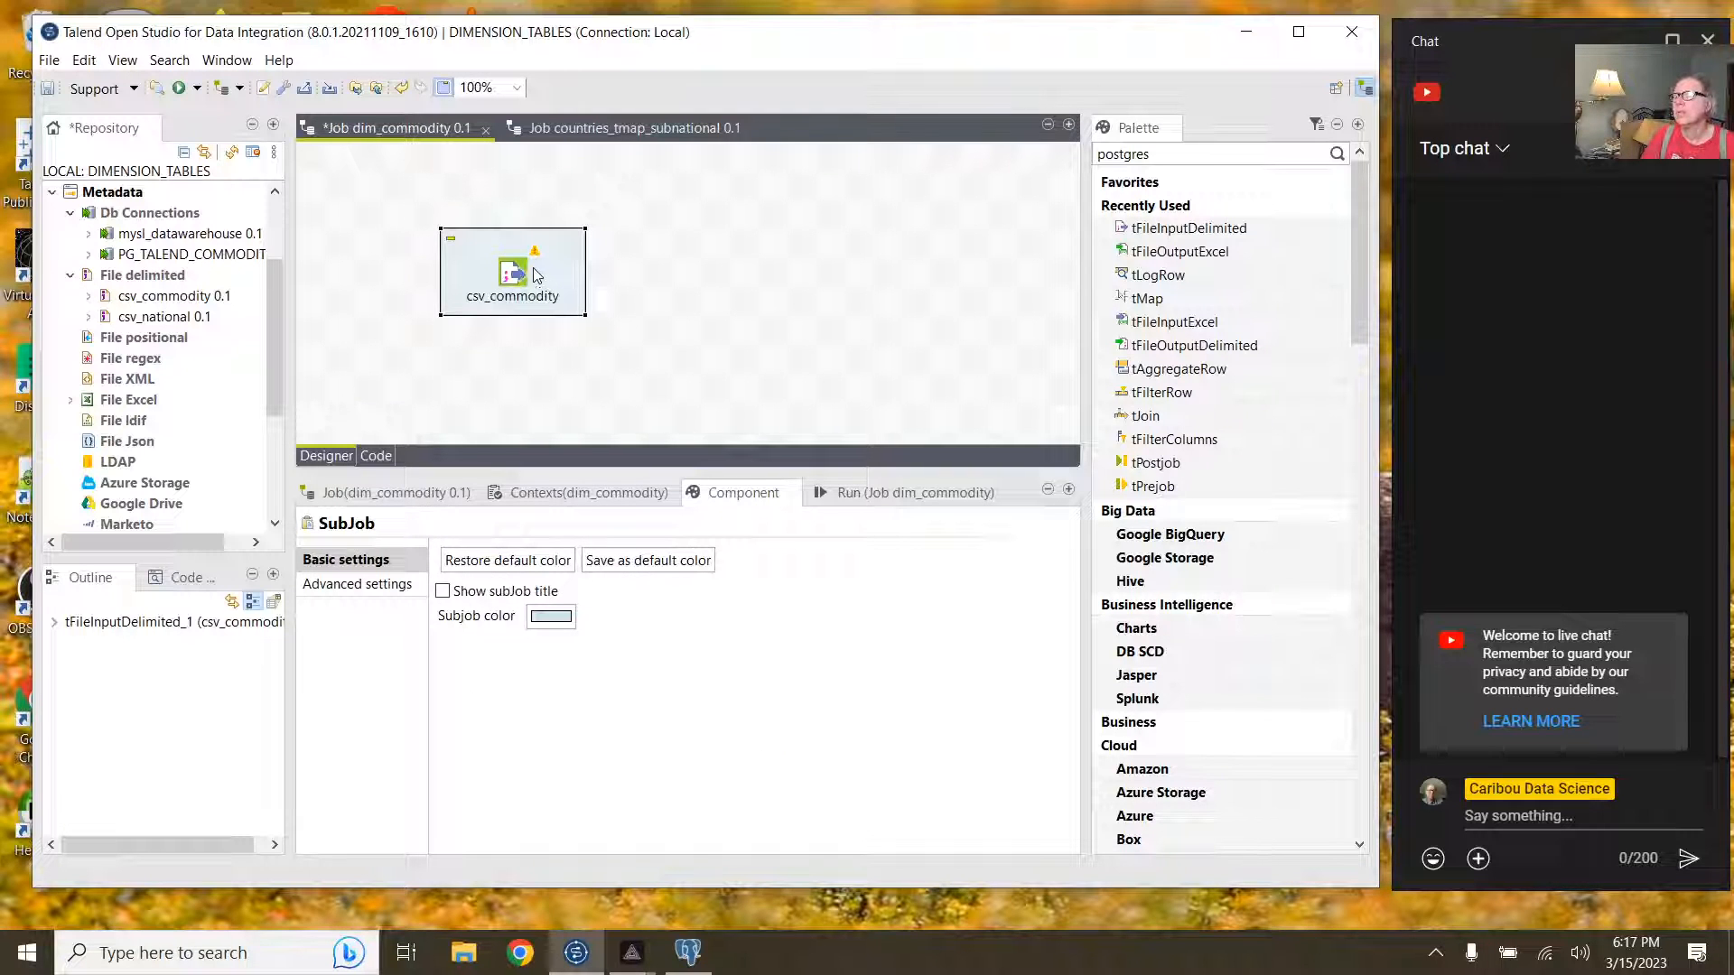
left_click(520, 272)
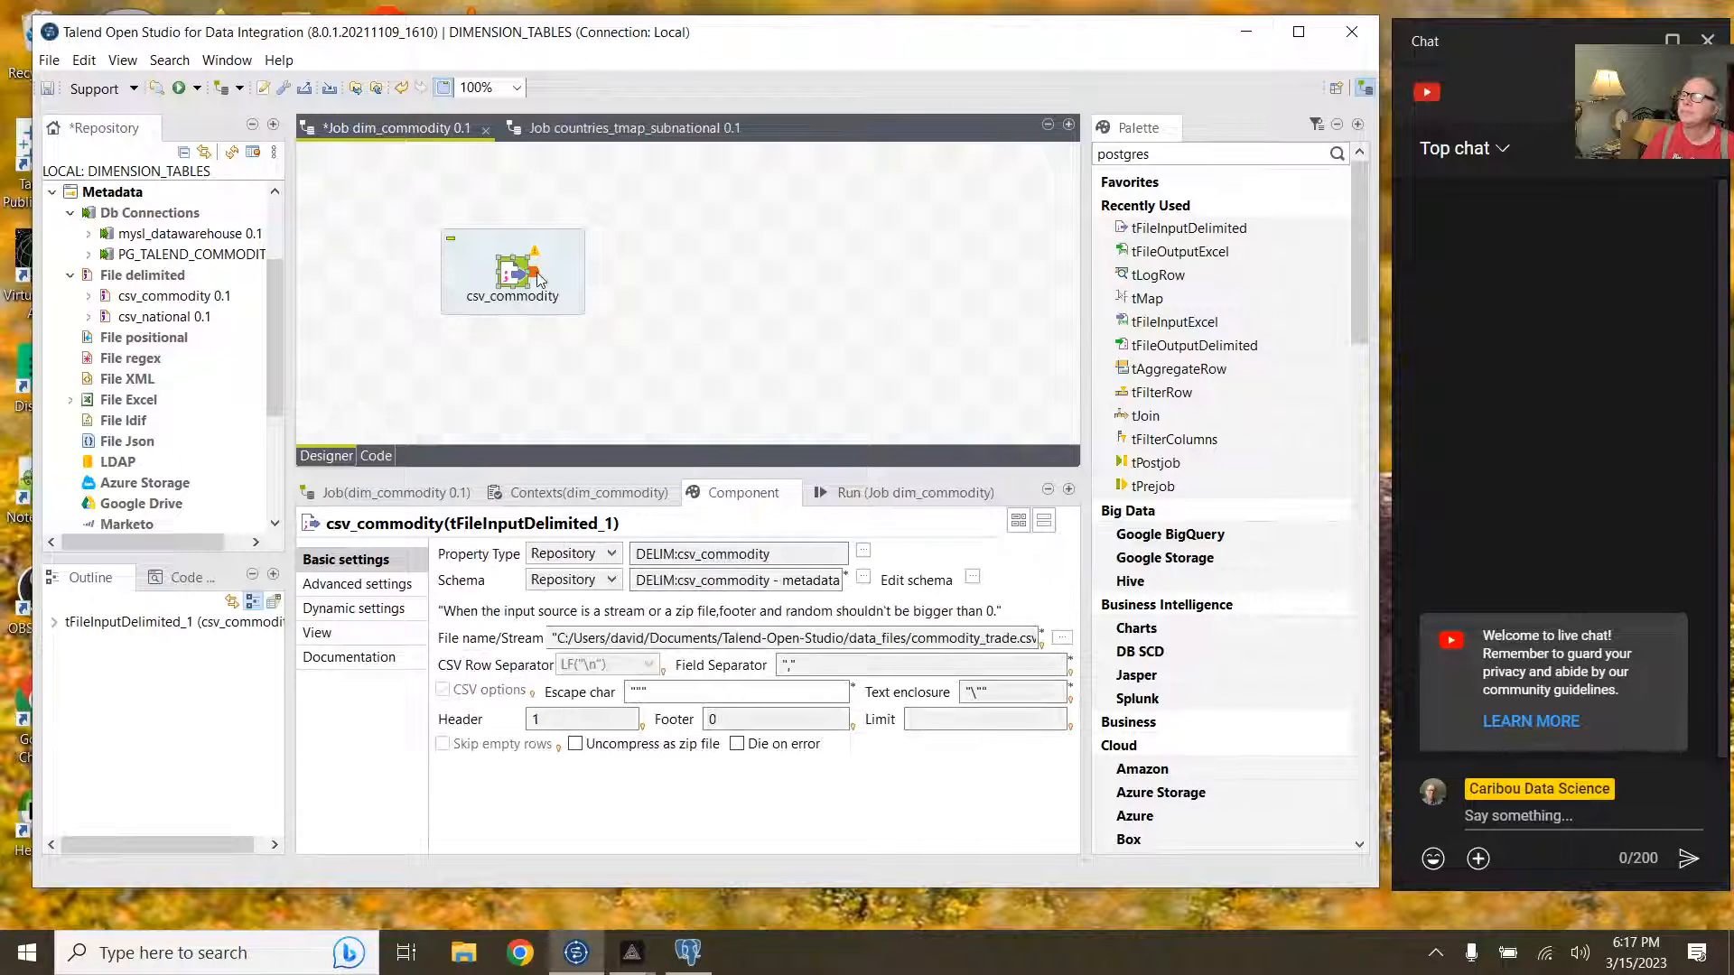
right_click(537, 277)
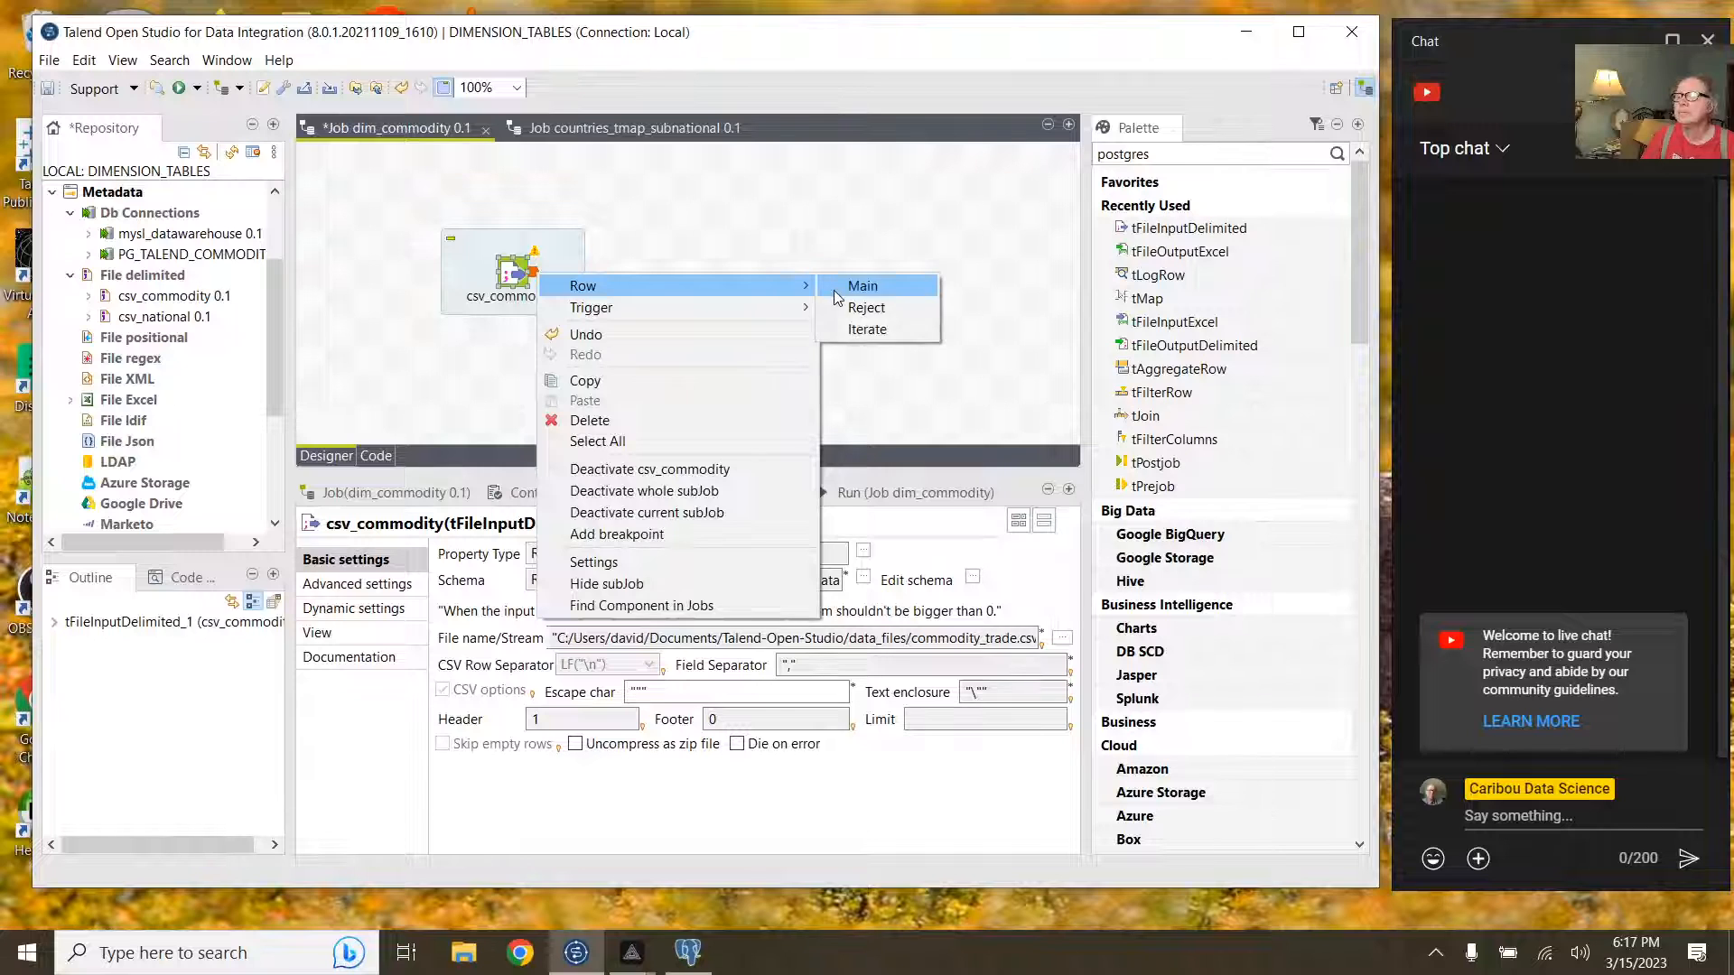
left_click(834, 289)
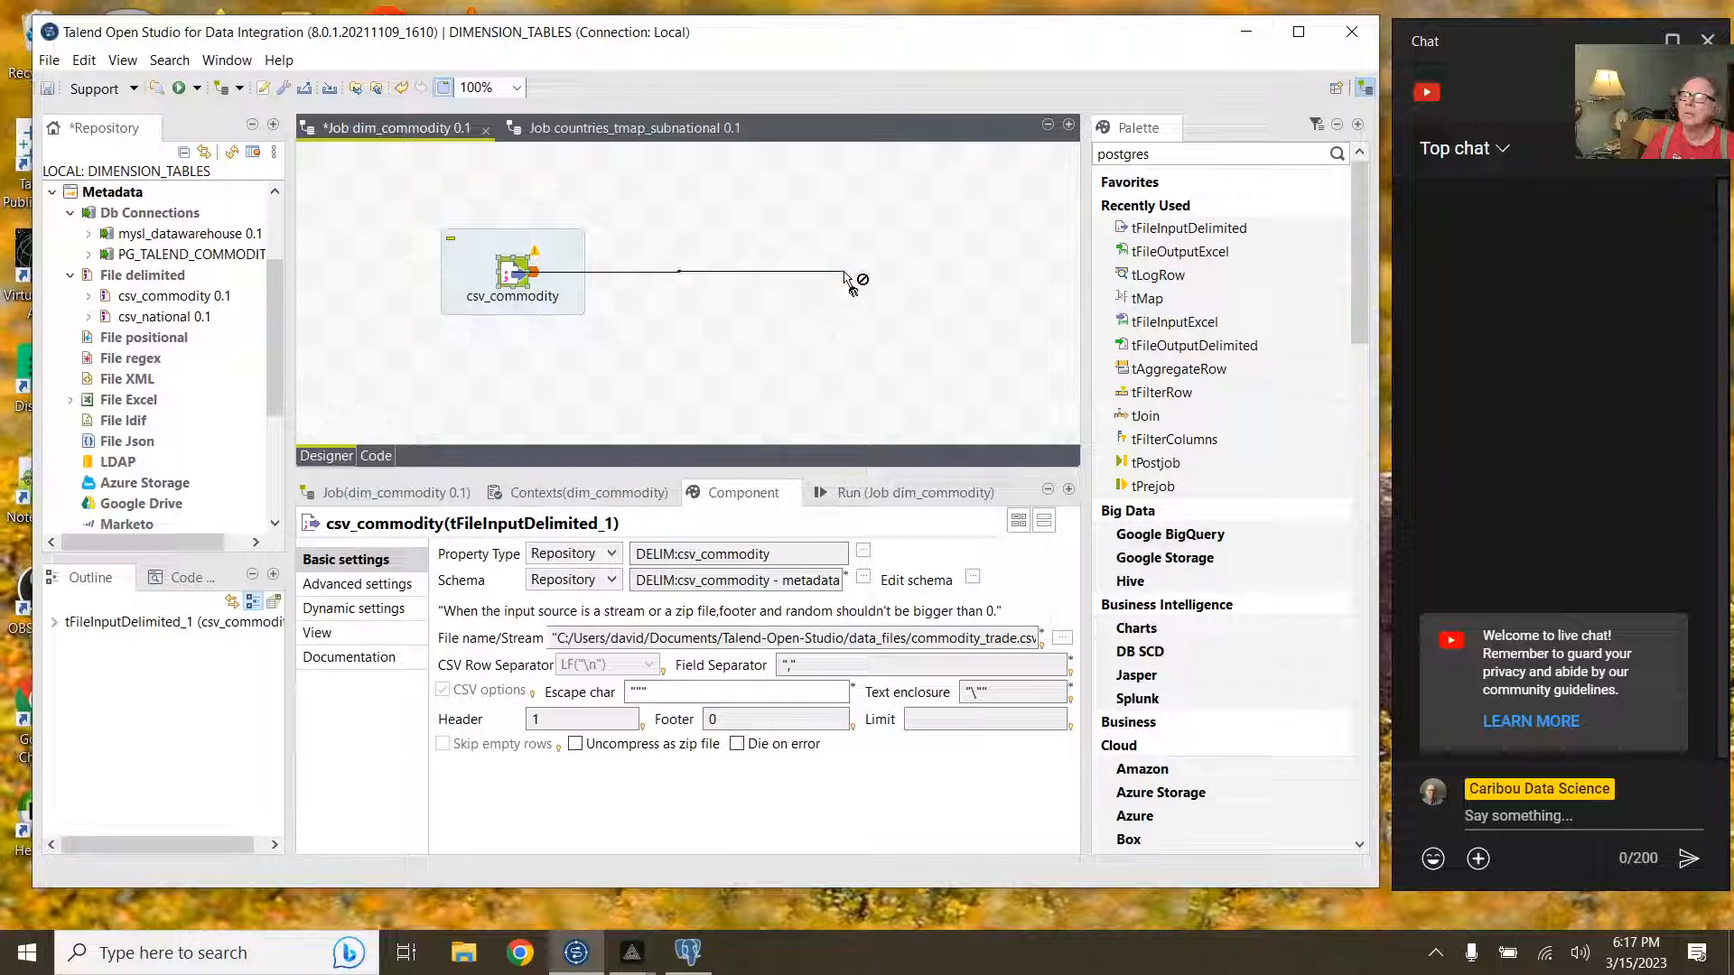
left_click(849, 280)
double_click(892, 316)
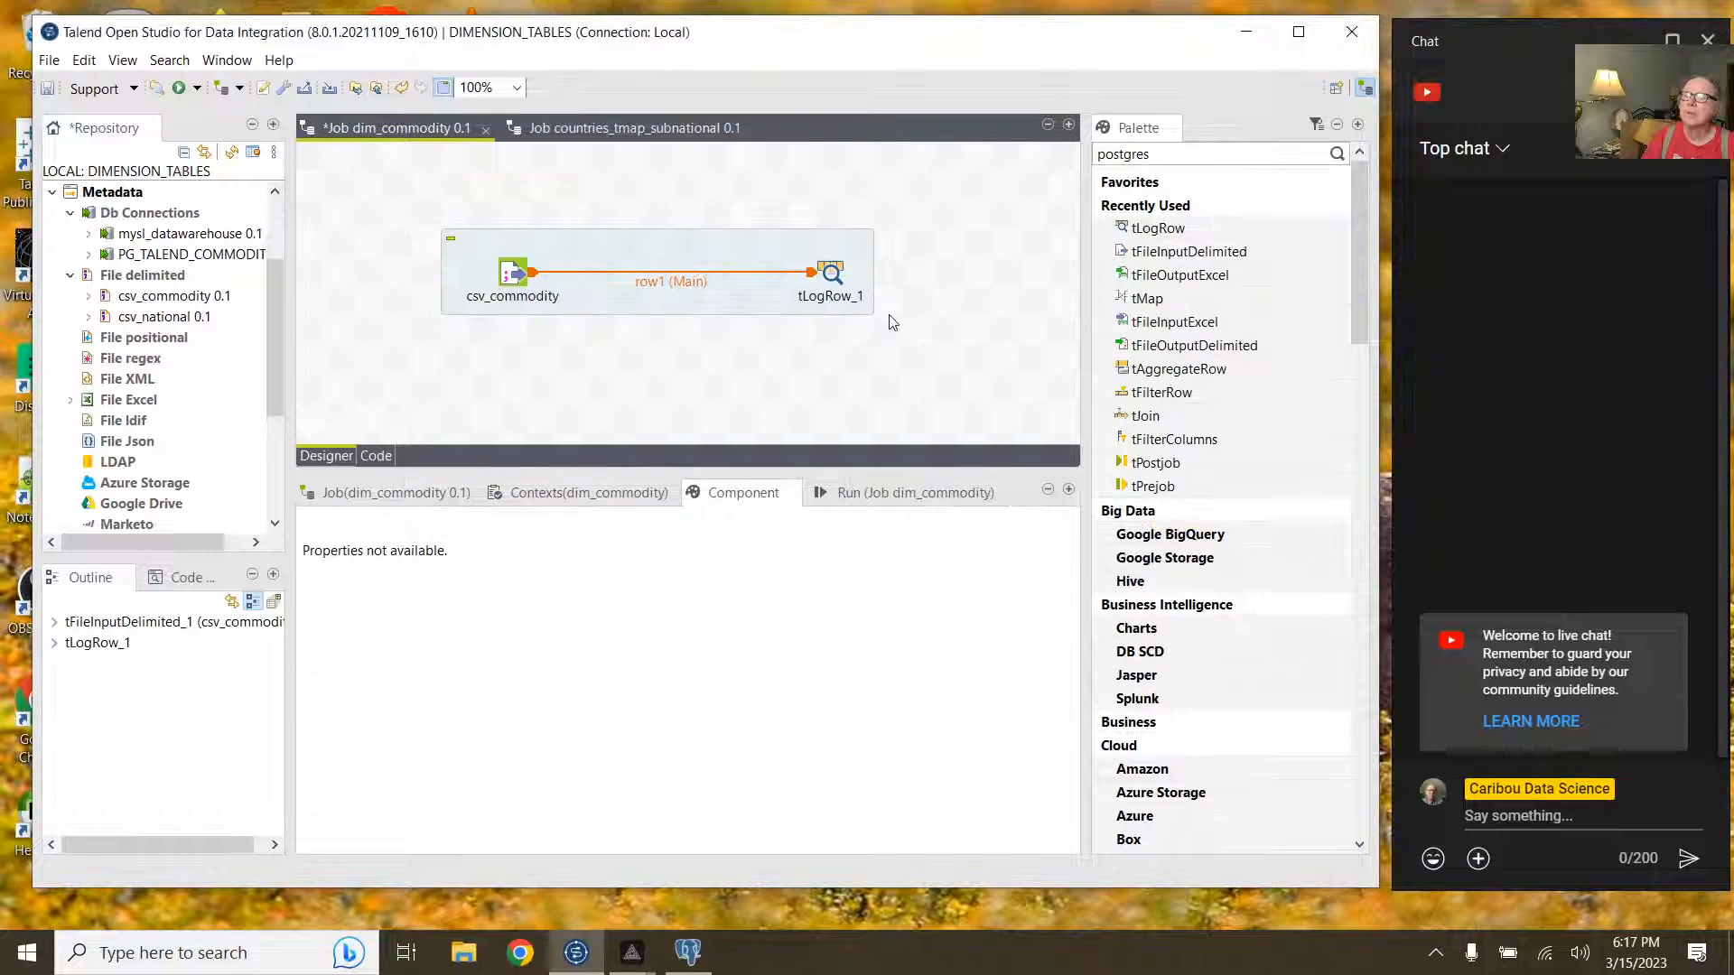
left_click(837, 284)
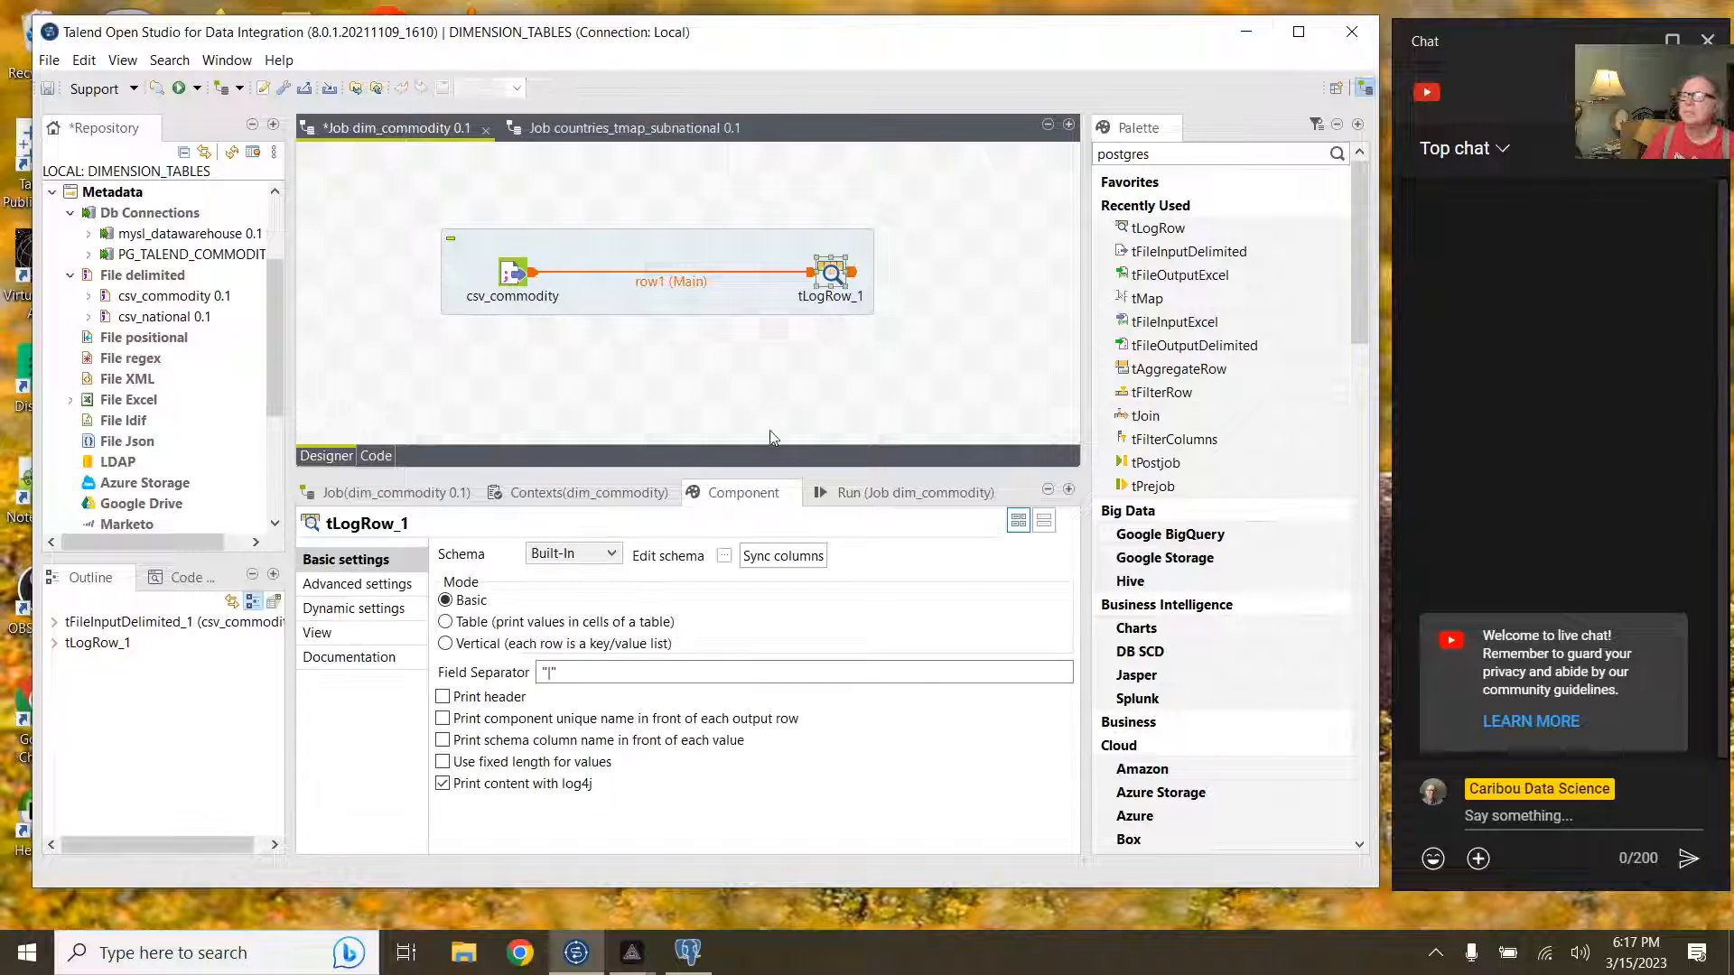
left_click(724, 556)
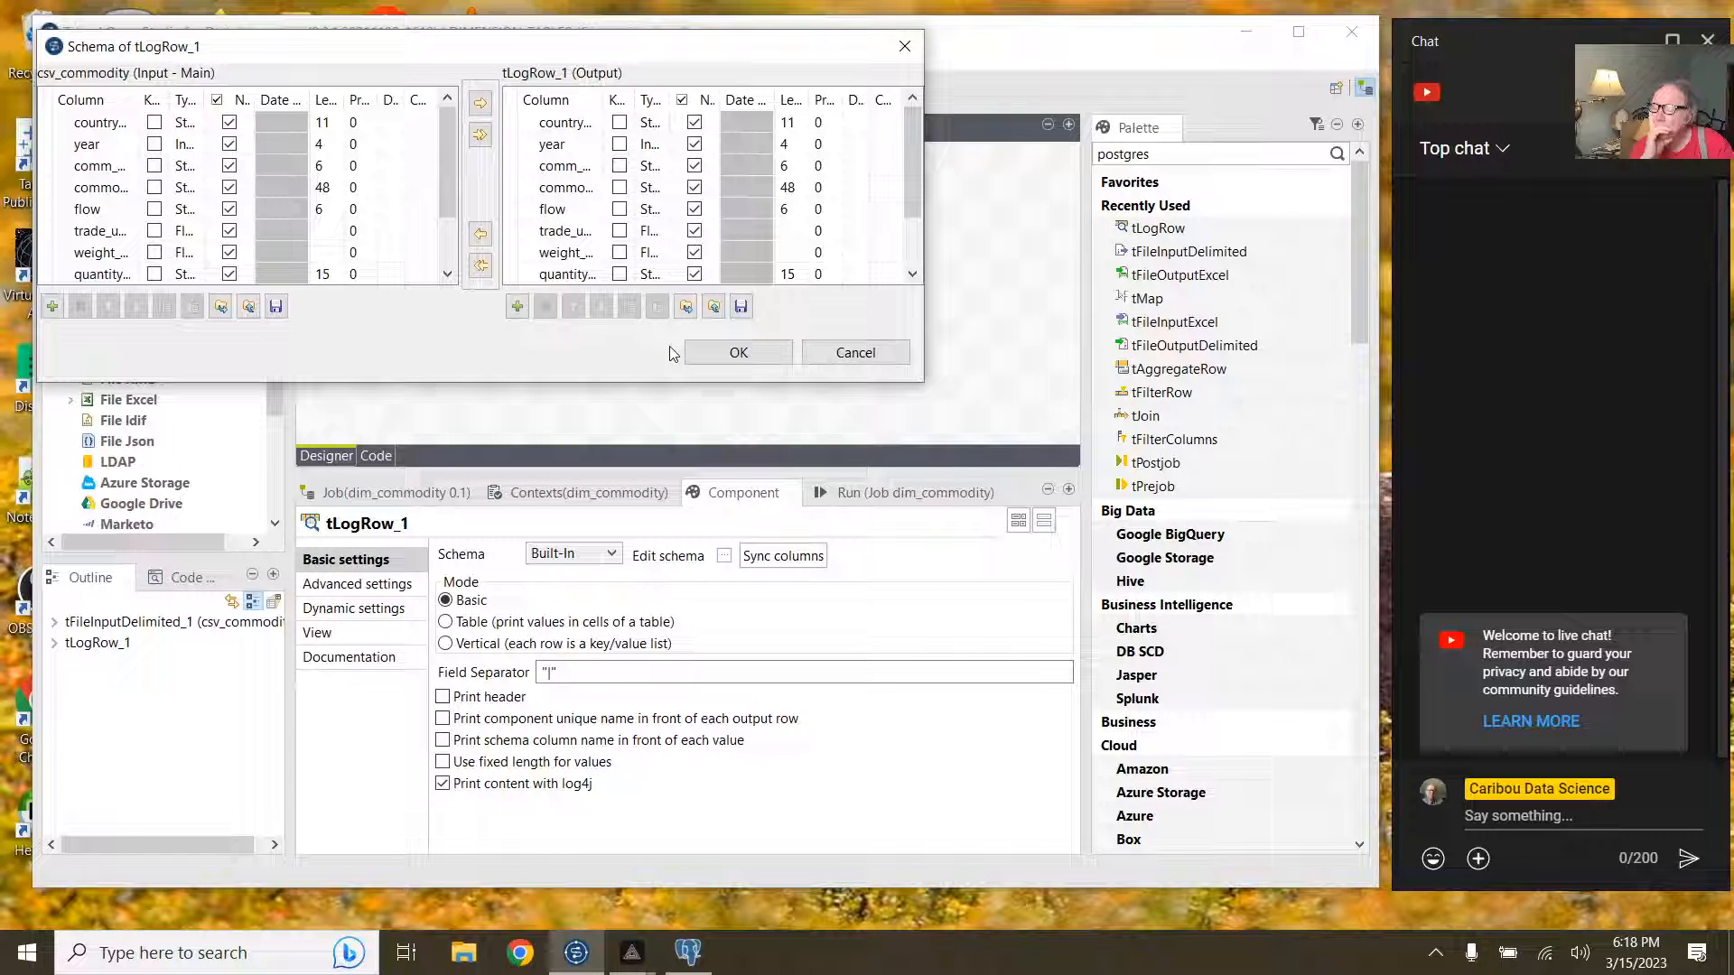
left_click(851, 352)
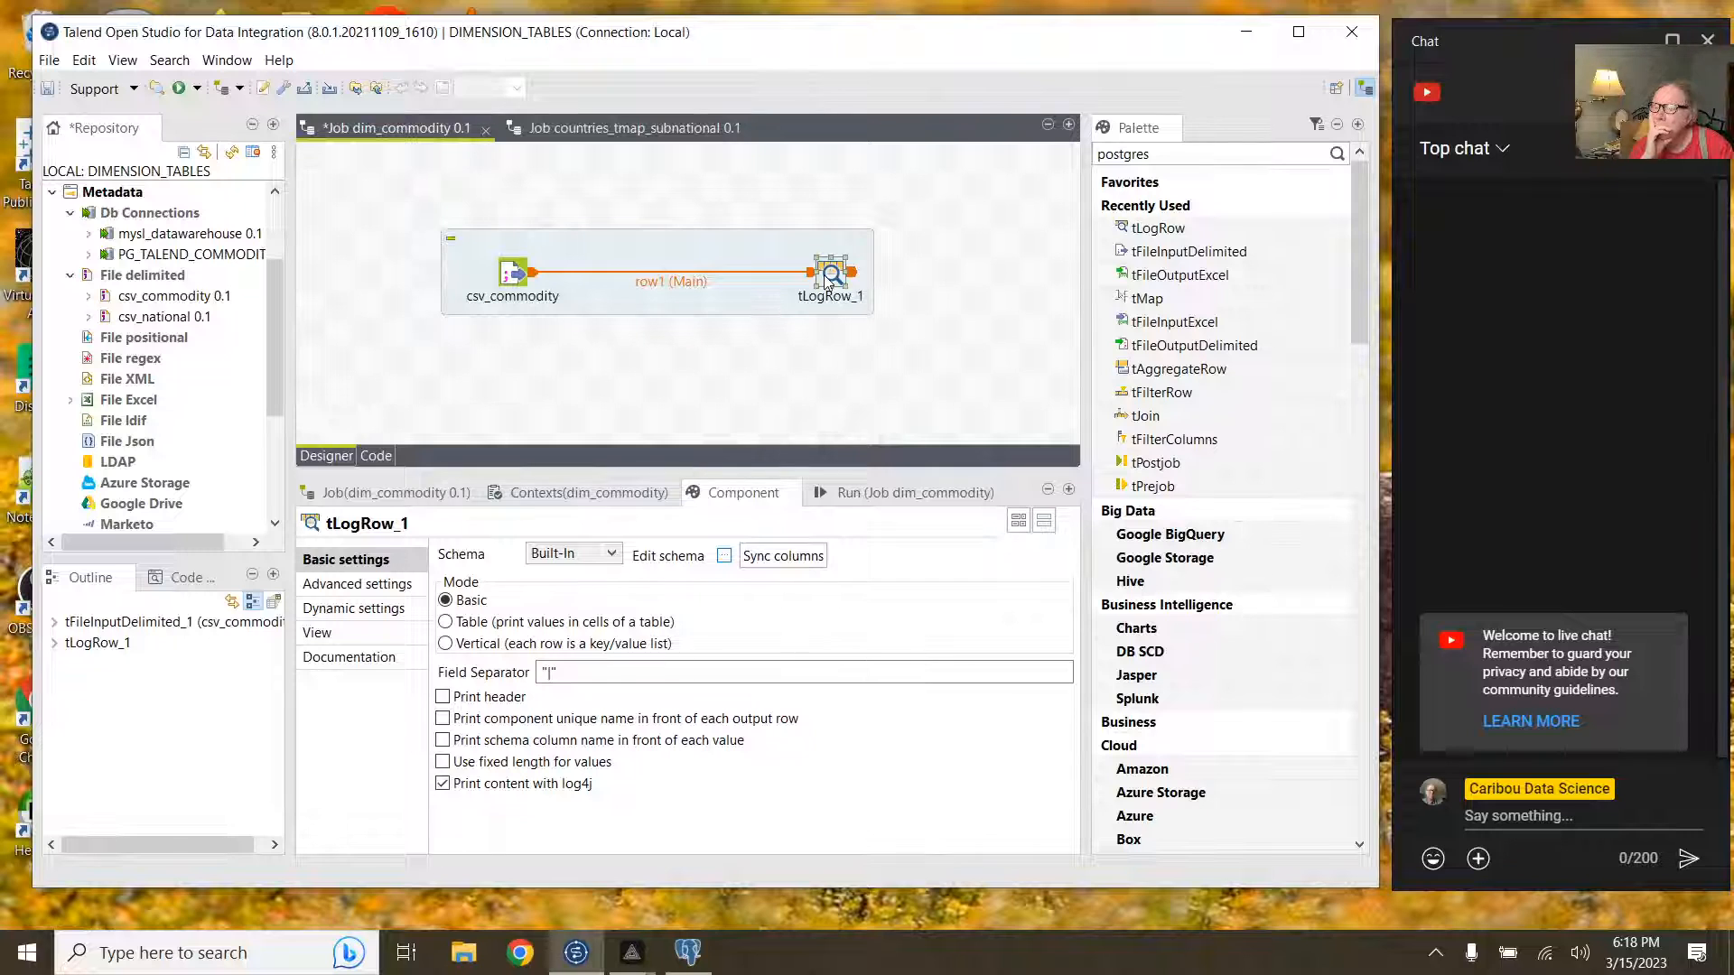
key("Delete")
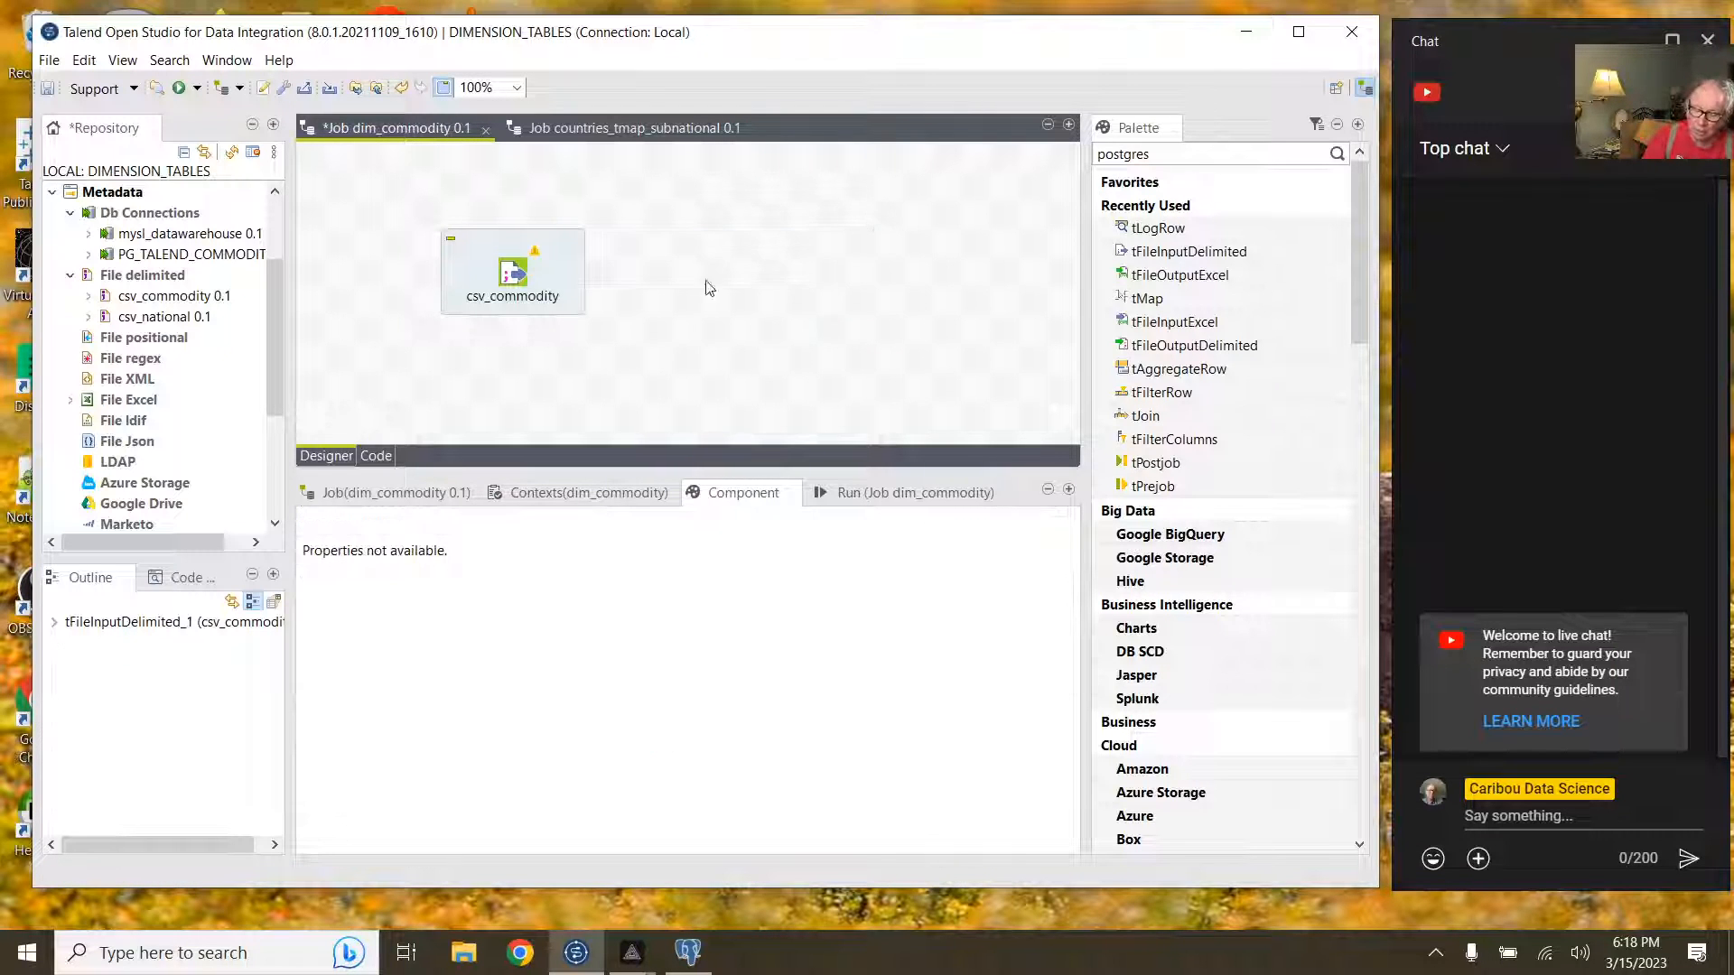
Step: Link csv_commodity with a Main row to a new tMap component
left_click(510, 273)
left_click(536, 279)
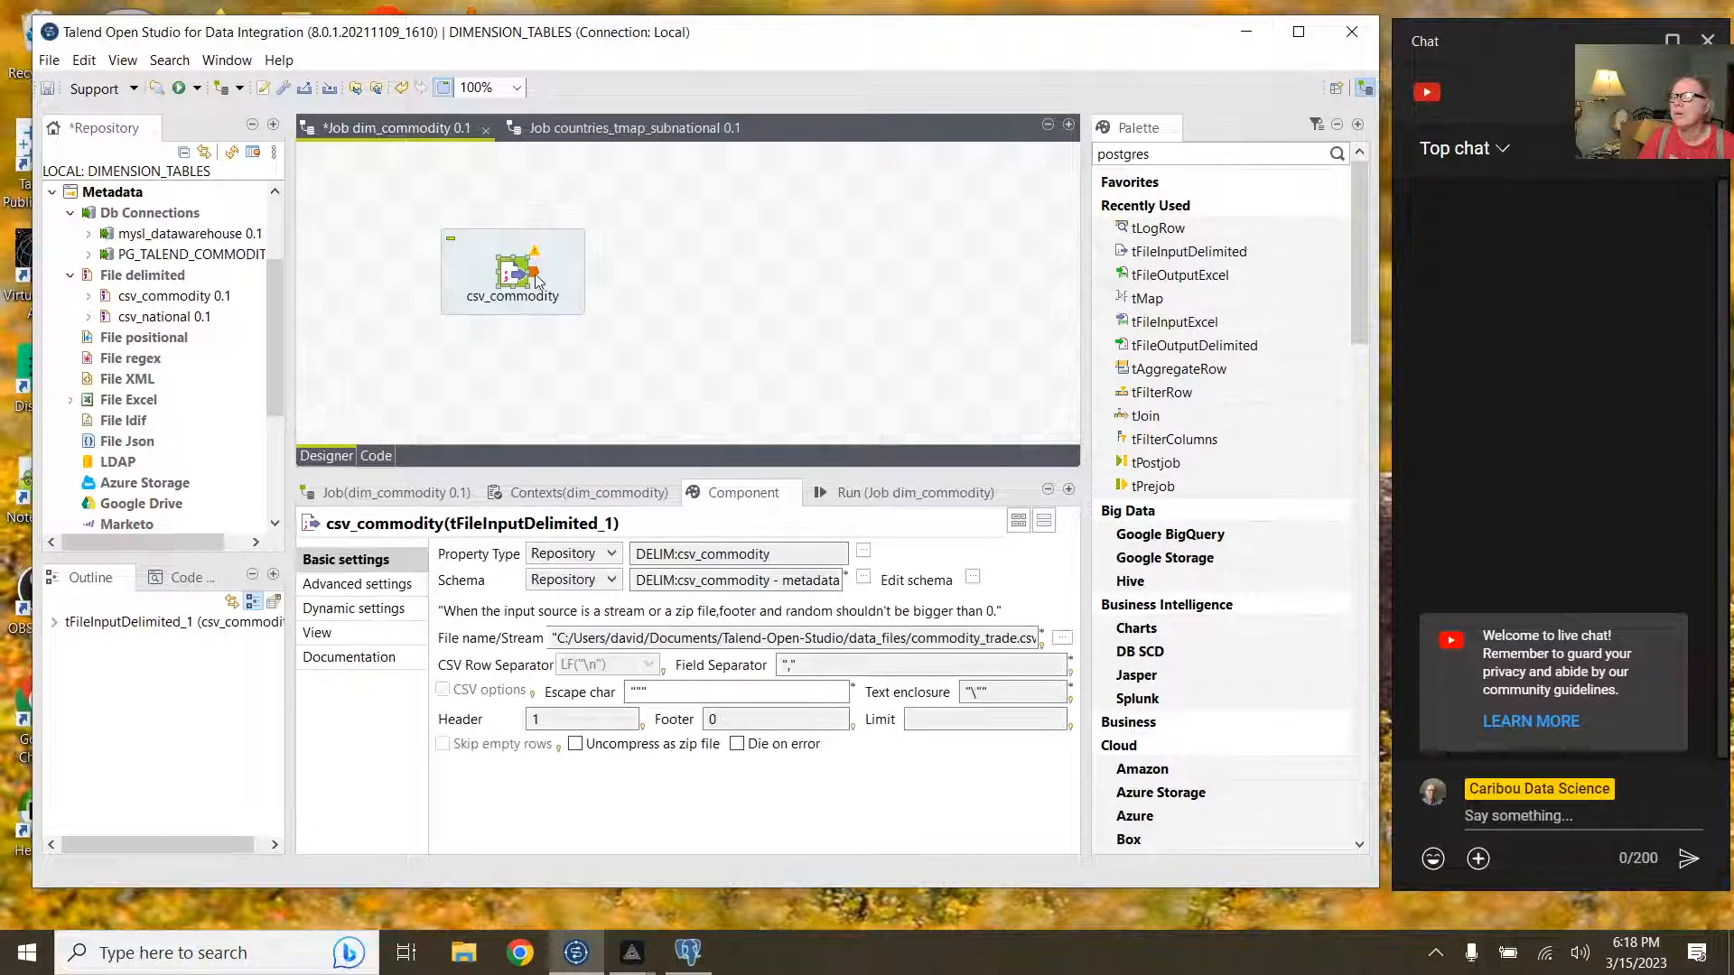
right_click(540, 281)
mouse_move(749, 291)
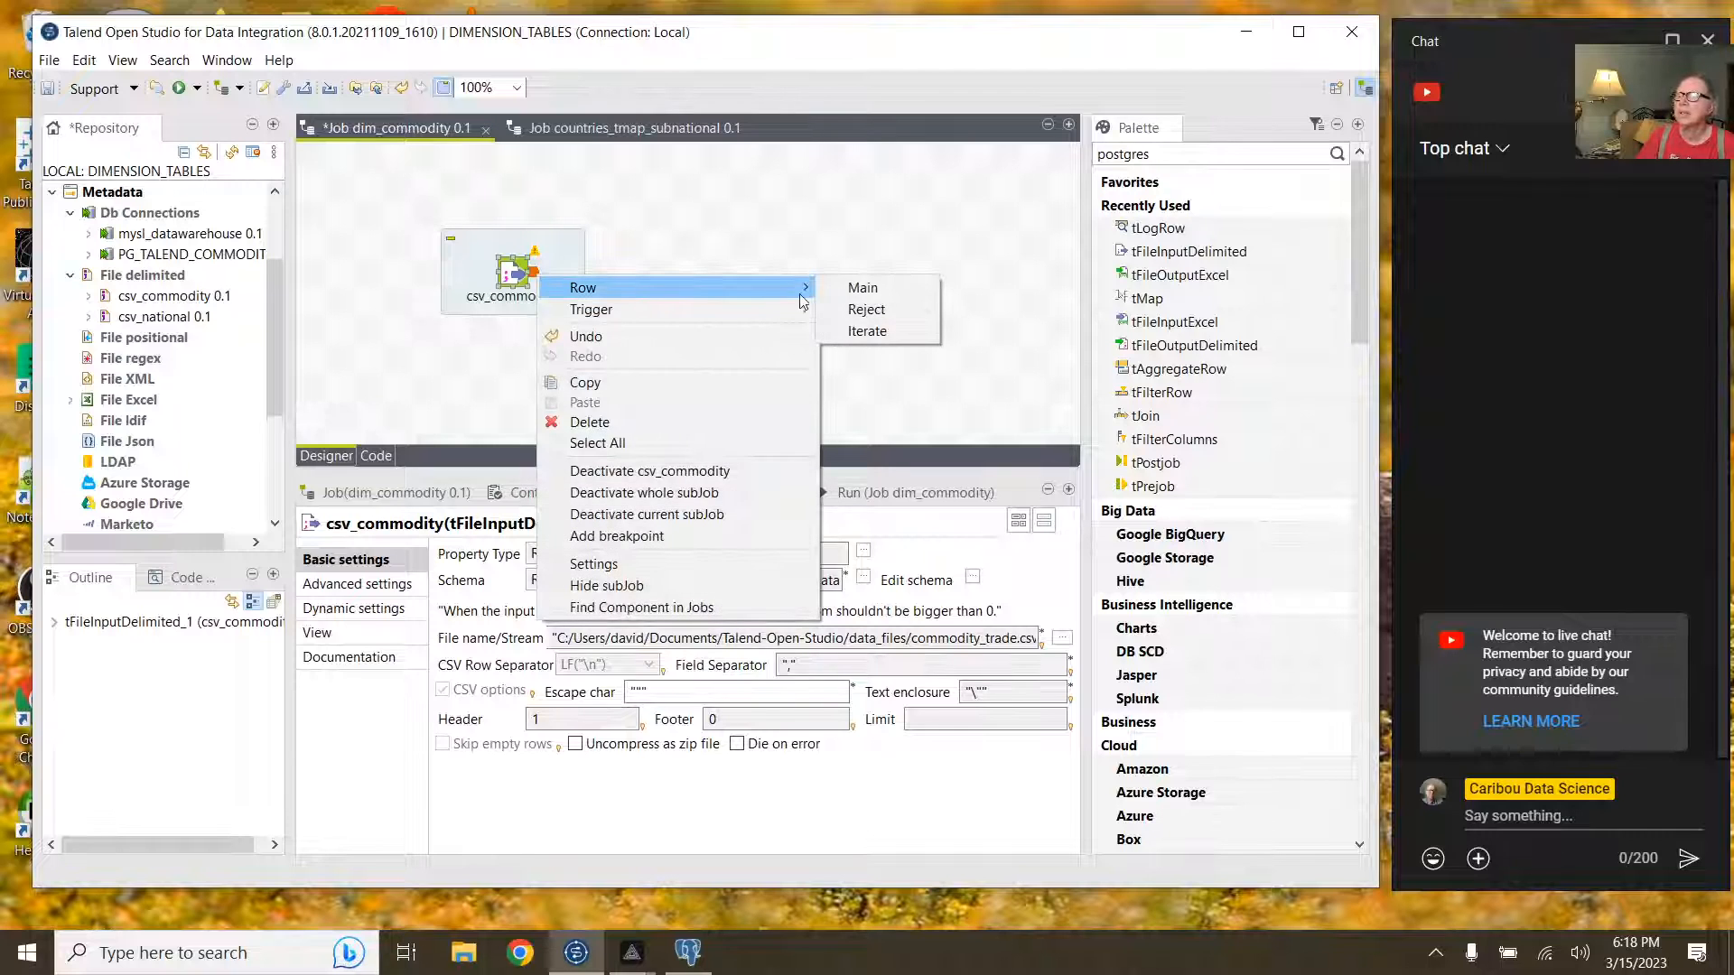
left_click(862, 291)
left_click(865, 271)
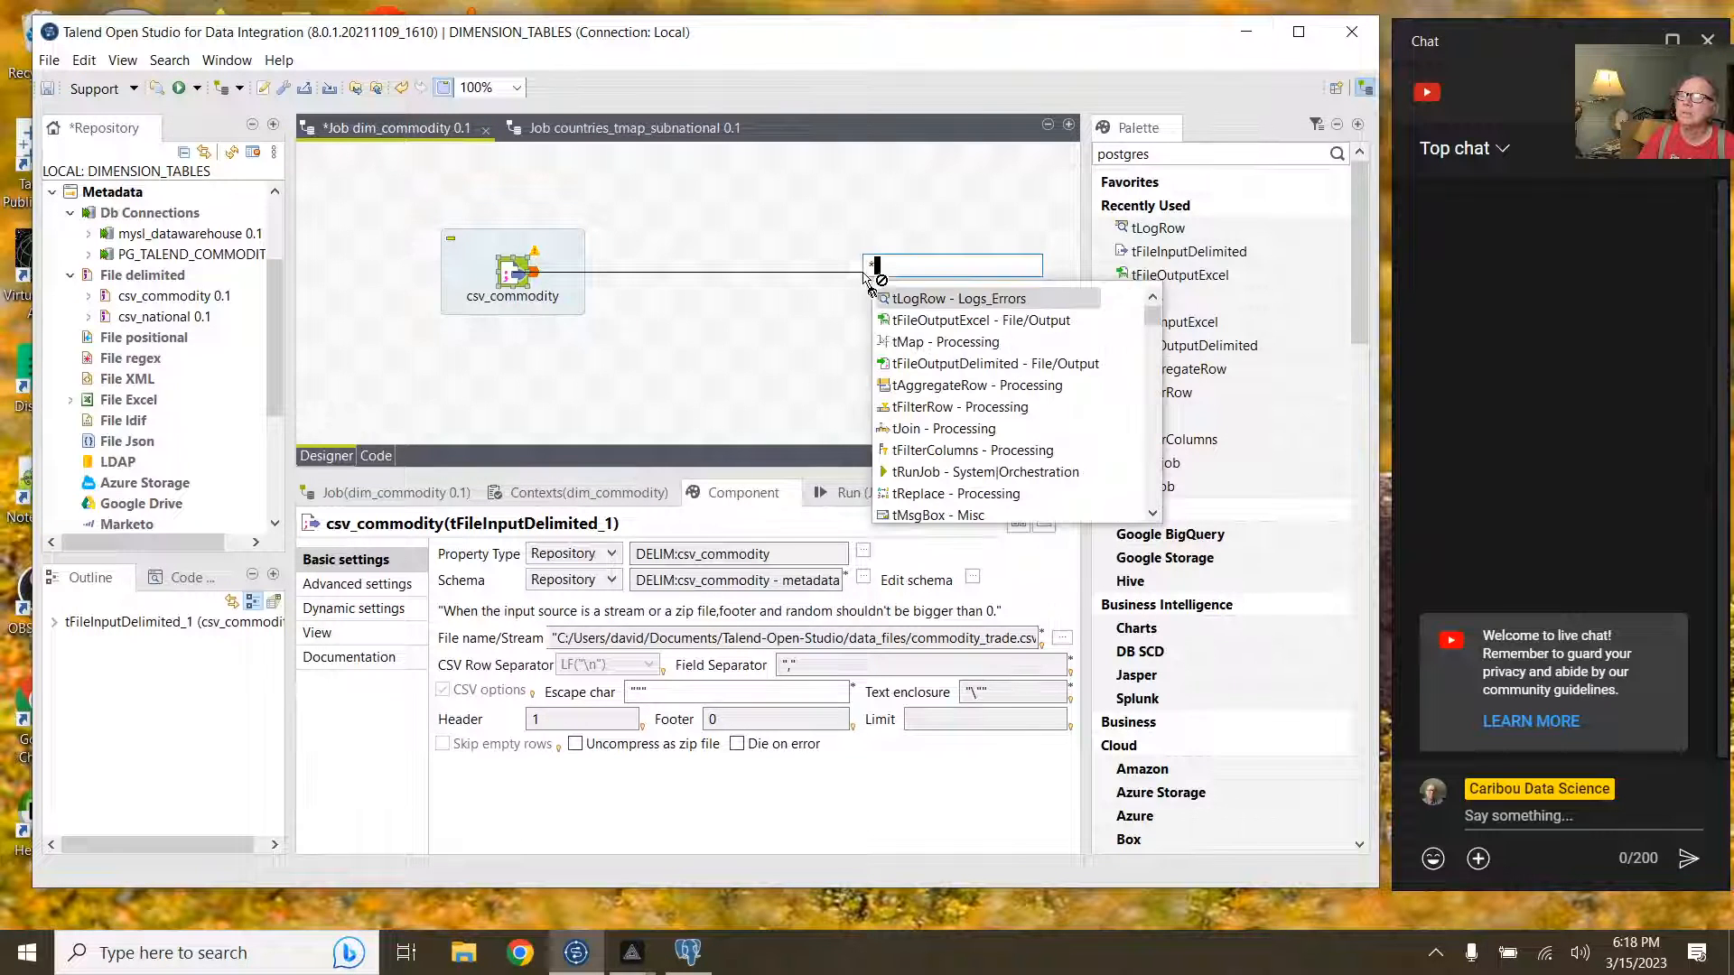
double_click(921, 343)
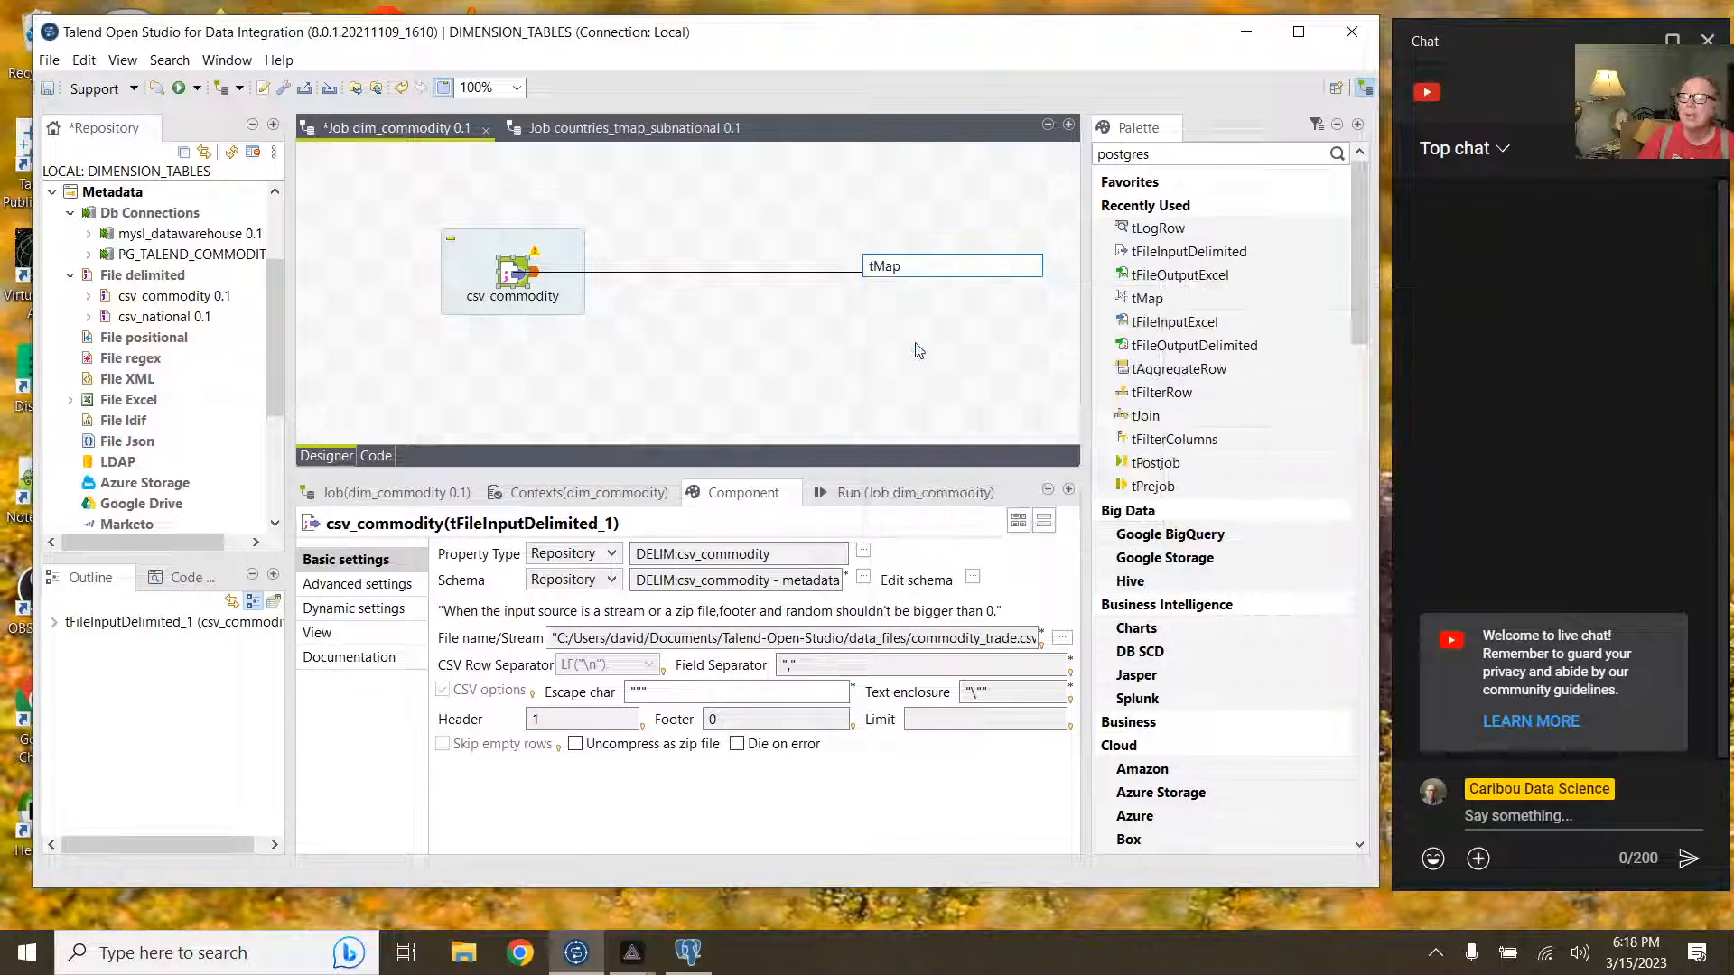
Step: In the tMap_1 editor, create output out1 and map comm_code and commodity into it
double_click(858, 273)
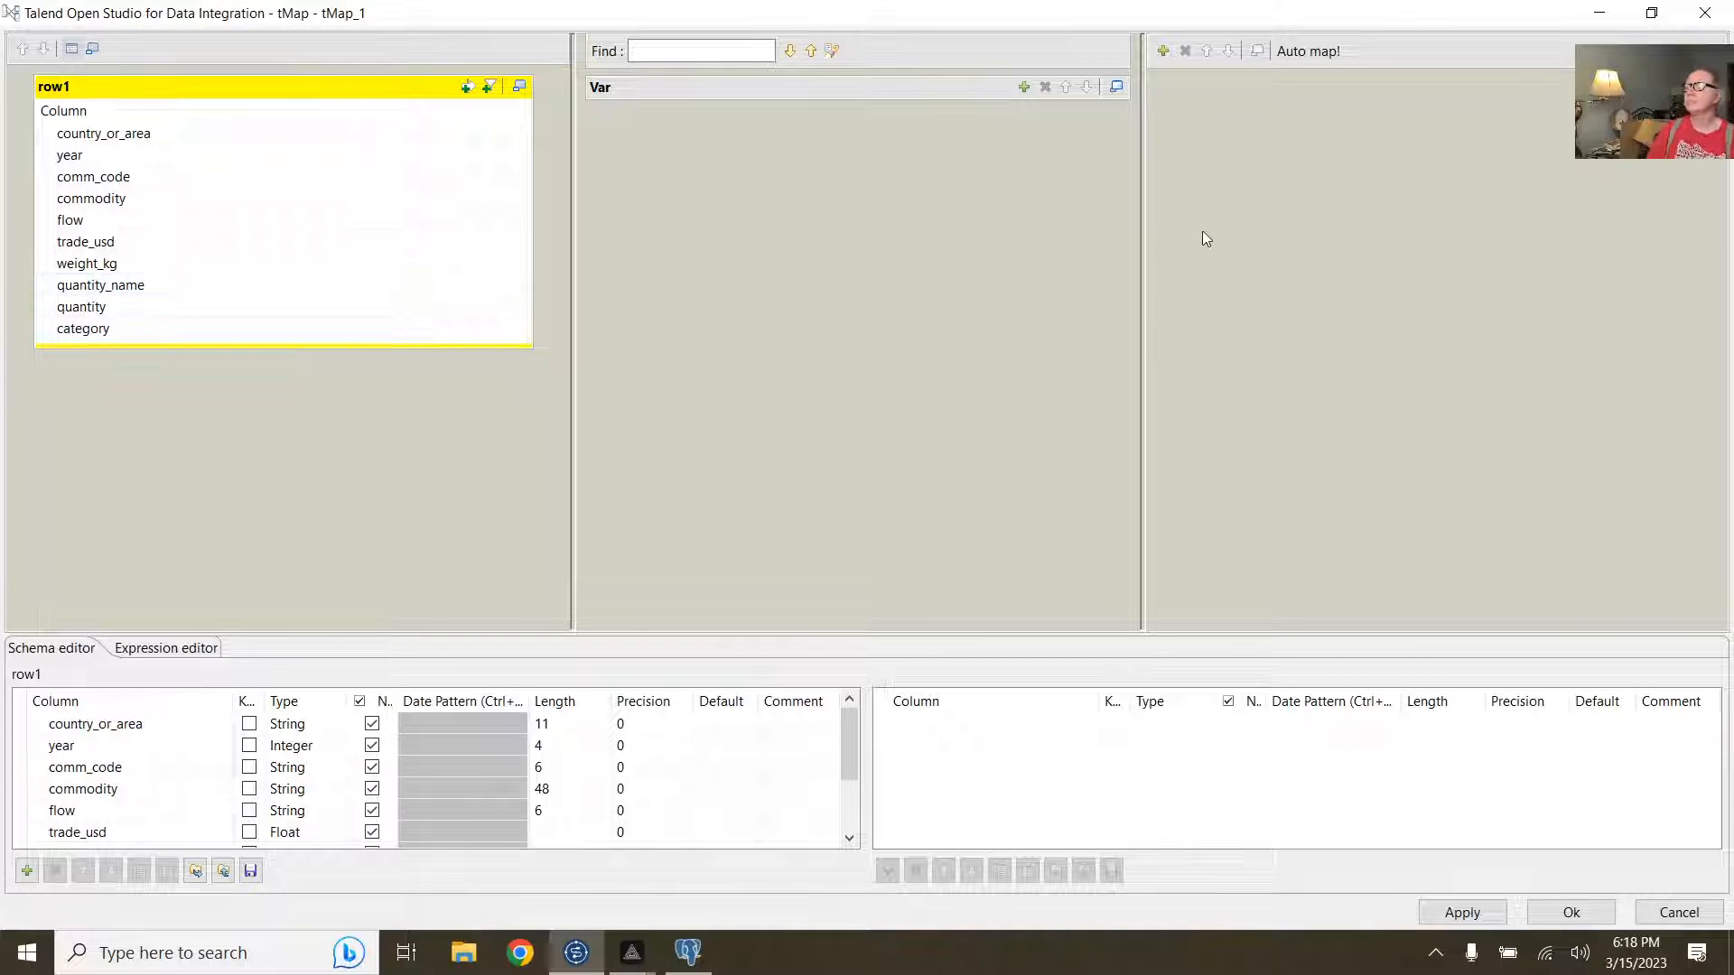
left_click(1163, 50)
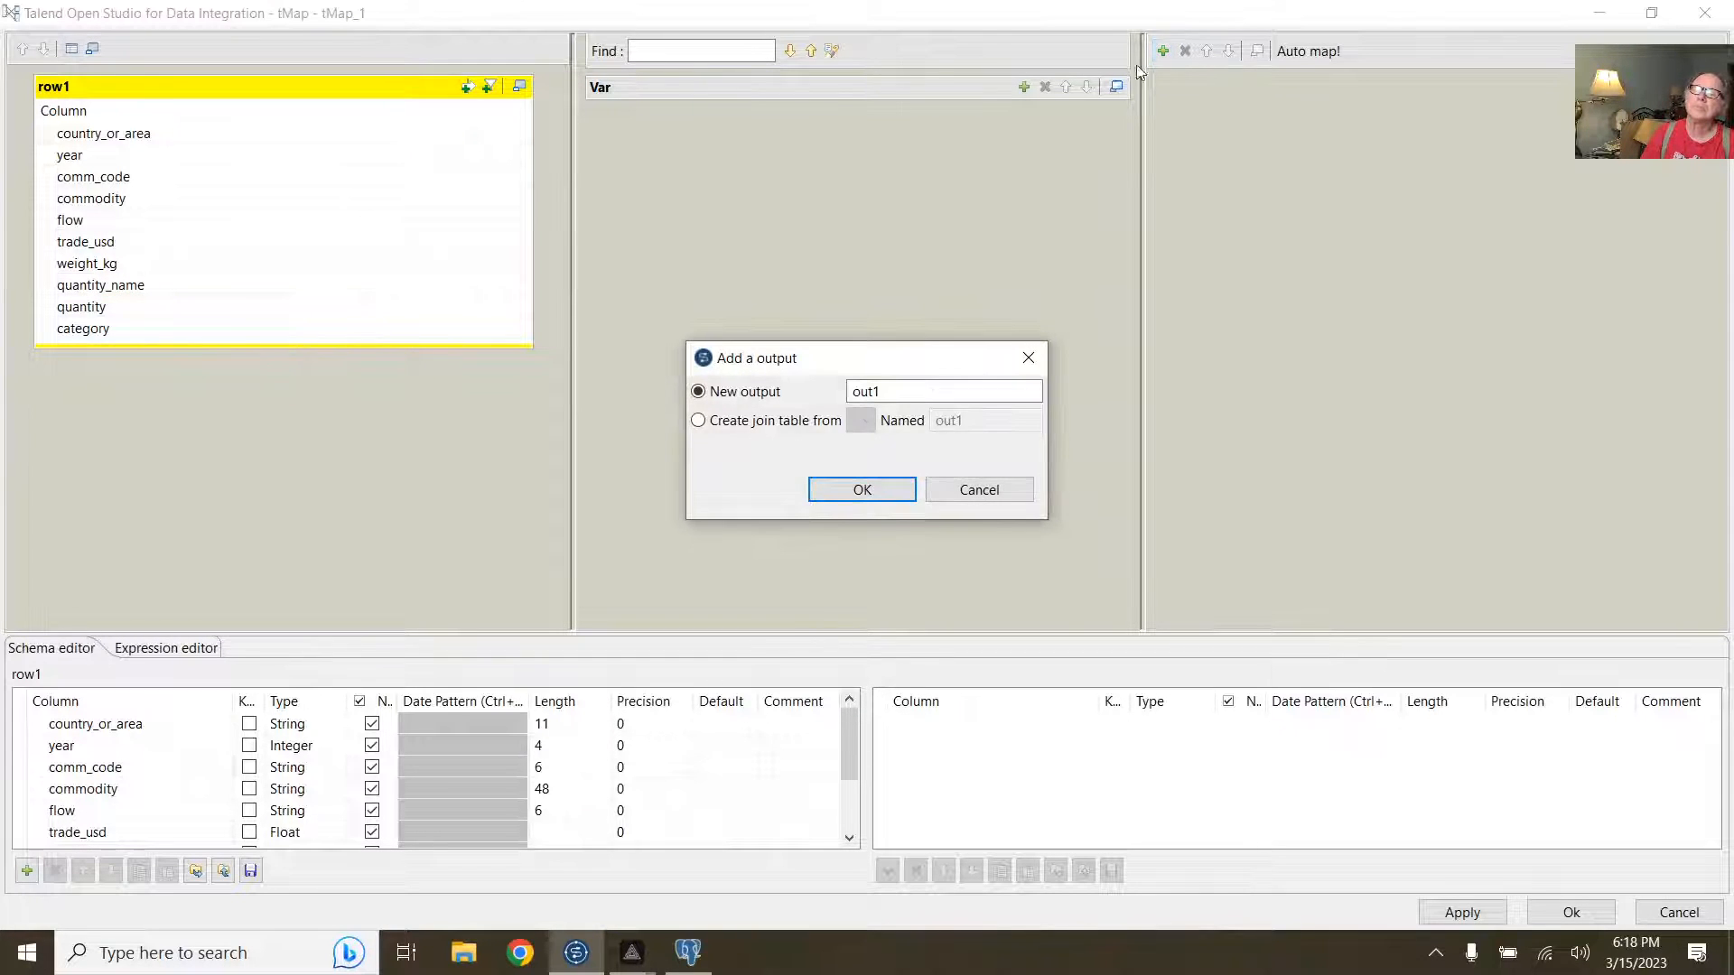
left_click(853, 488)
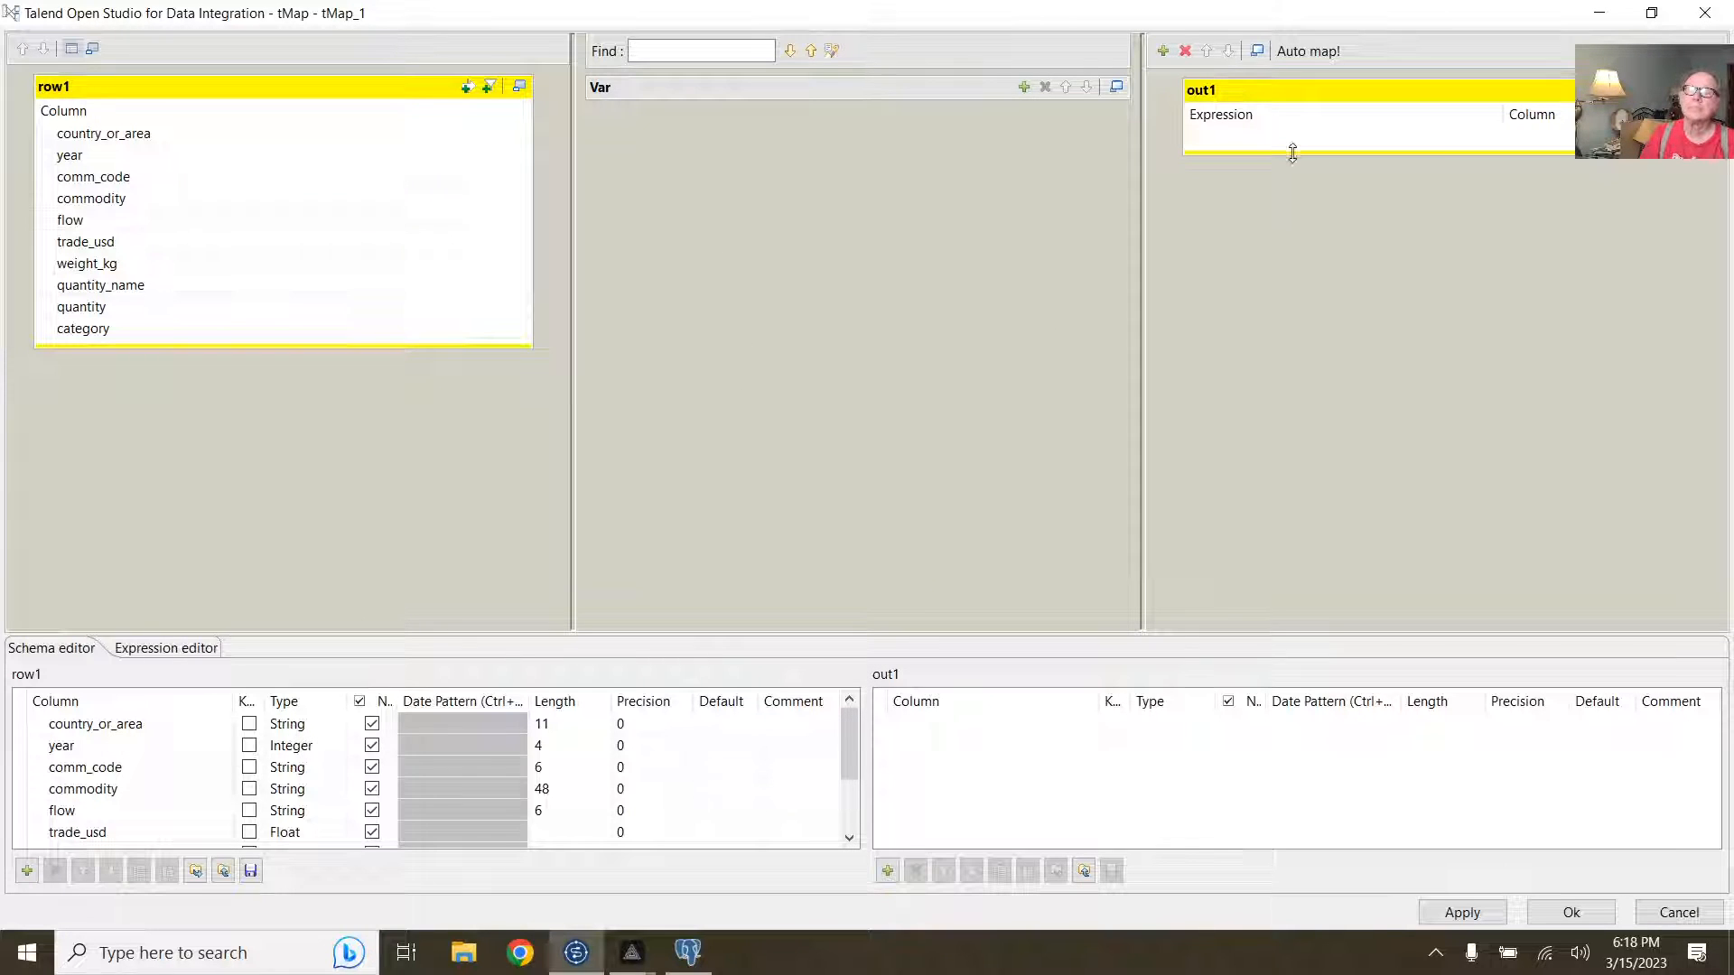
left_click_drag(1293, 153, 1275, 364)
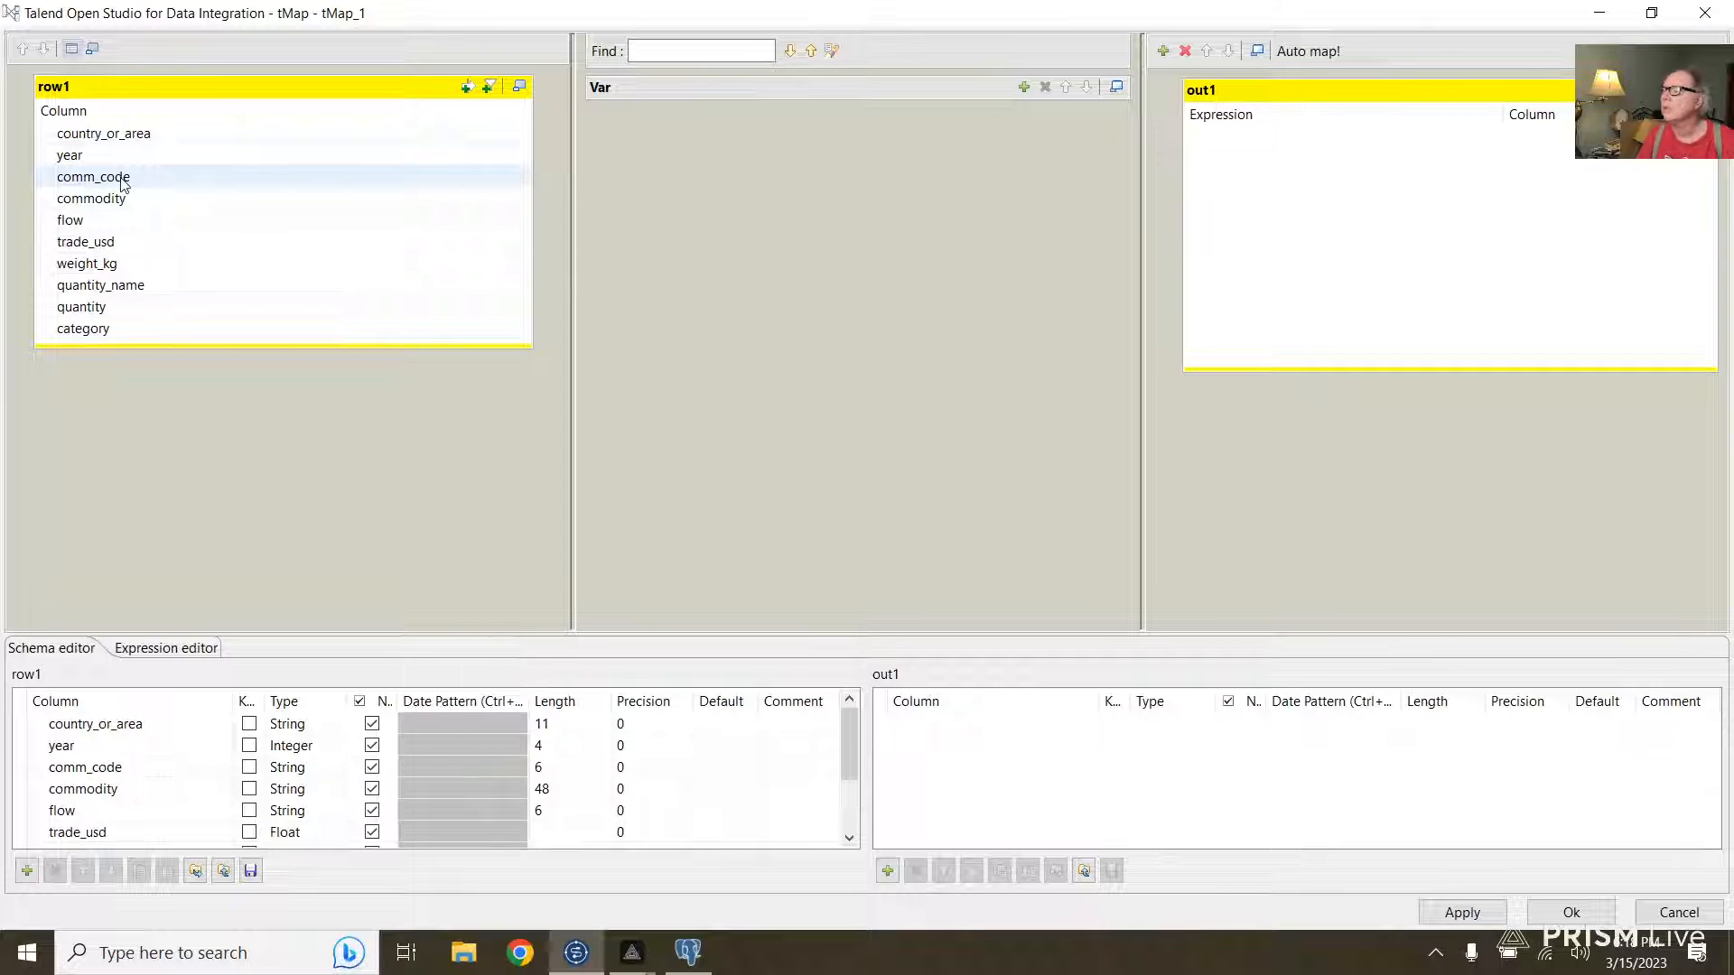
left_click_drag(124, 183, 1395, 219)
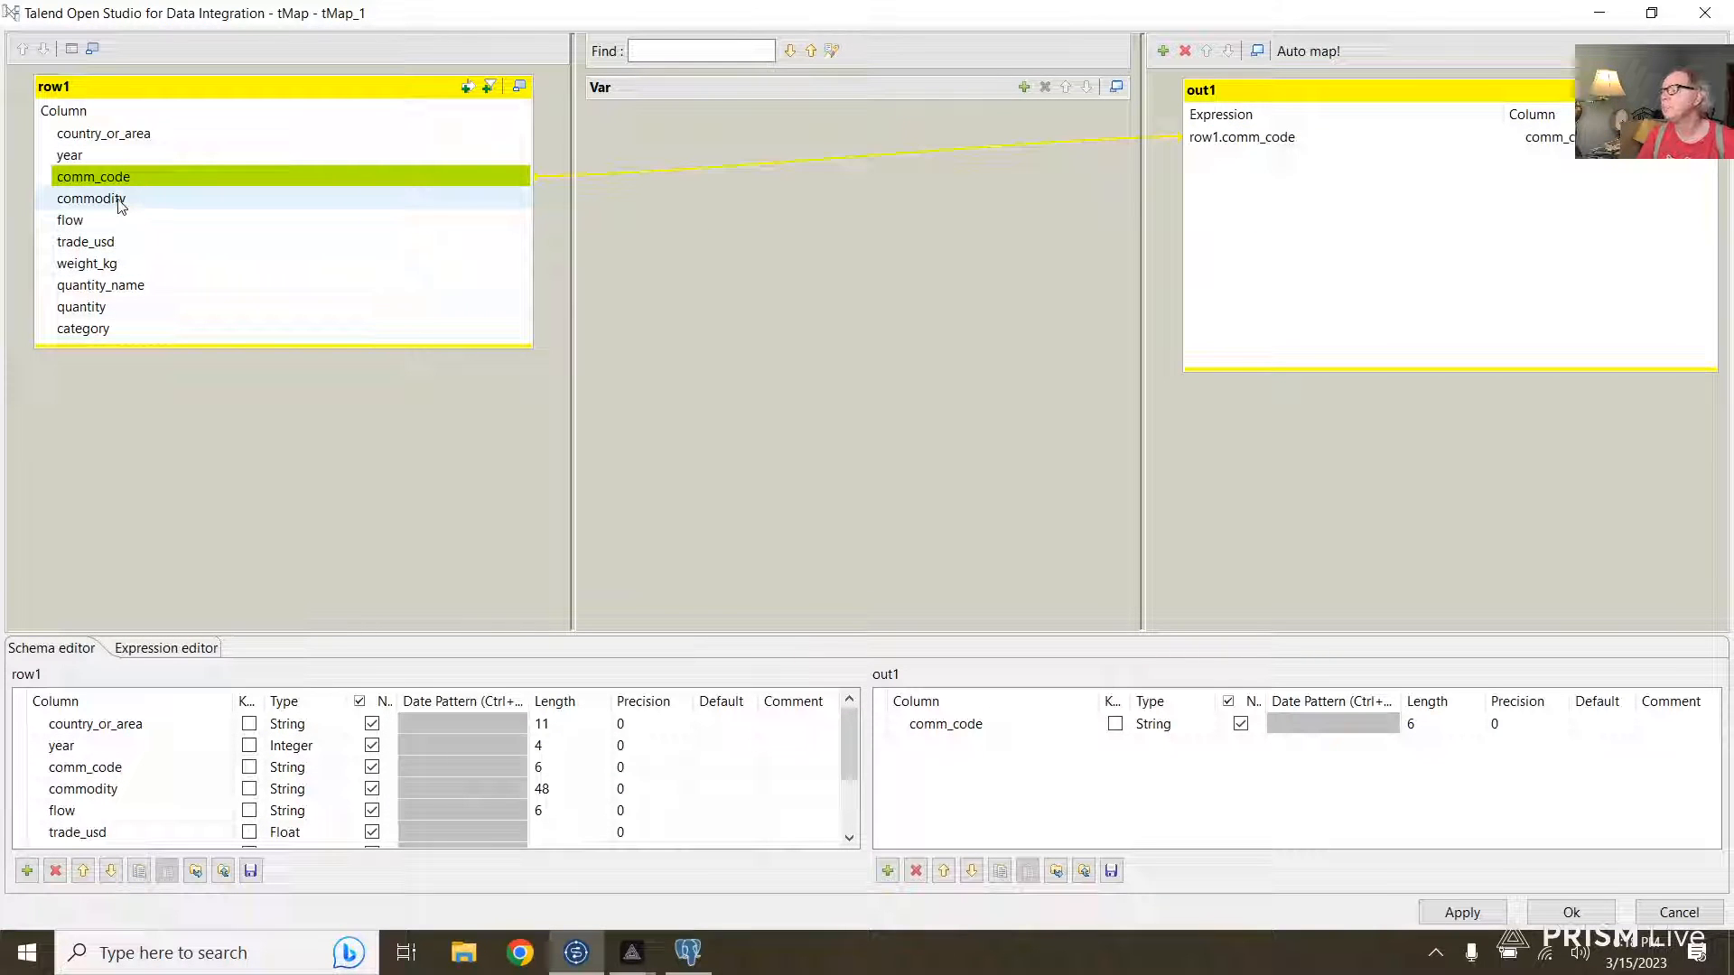
left_click_drag(120, 206, 1385, 233)
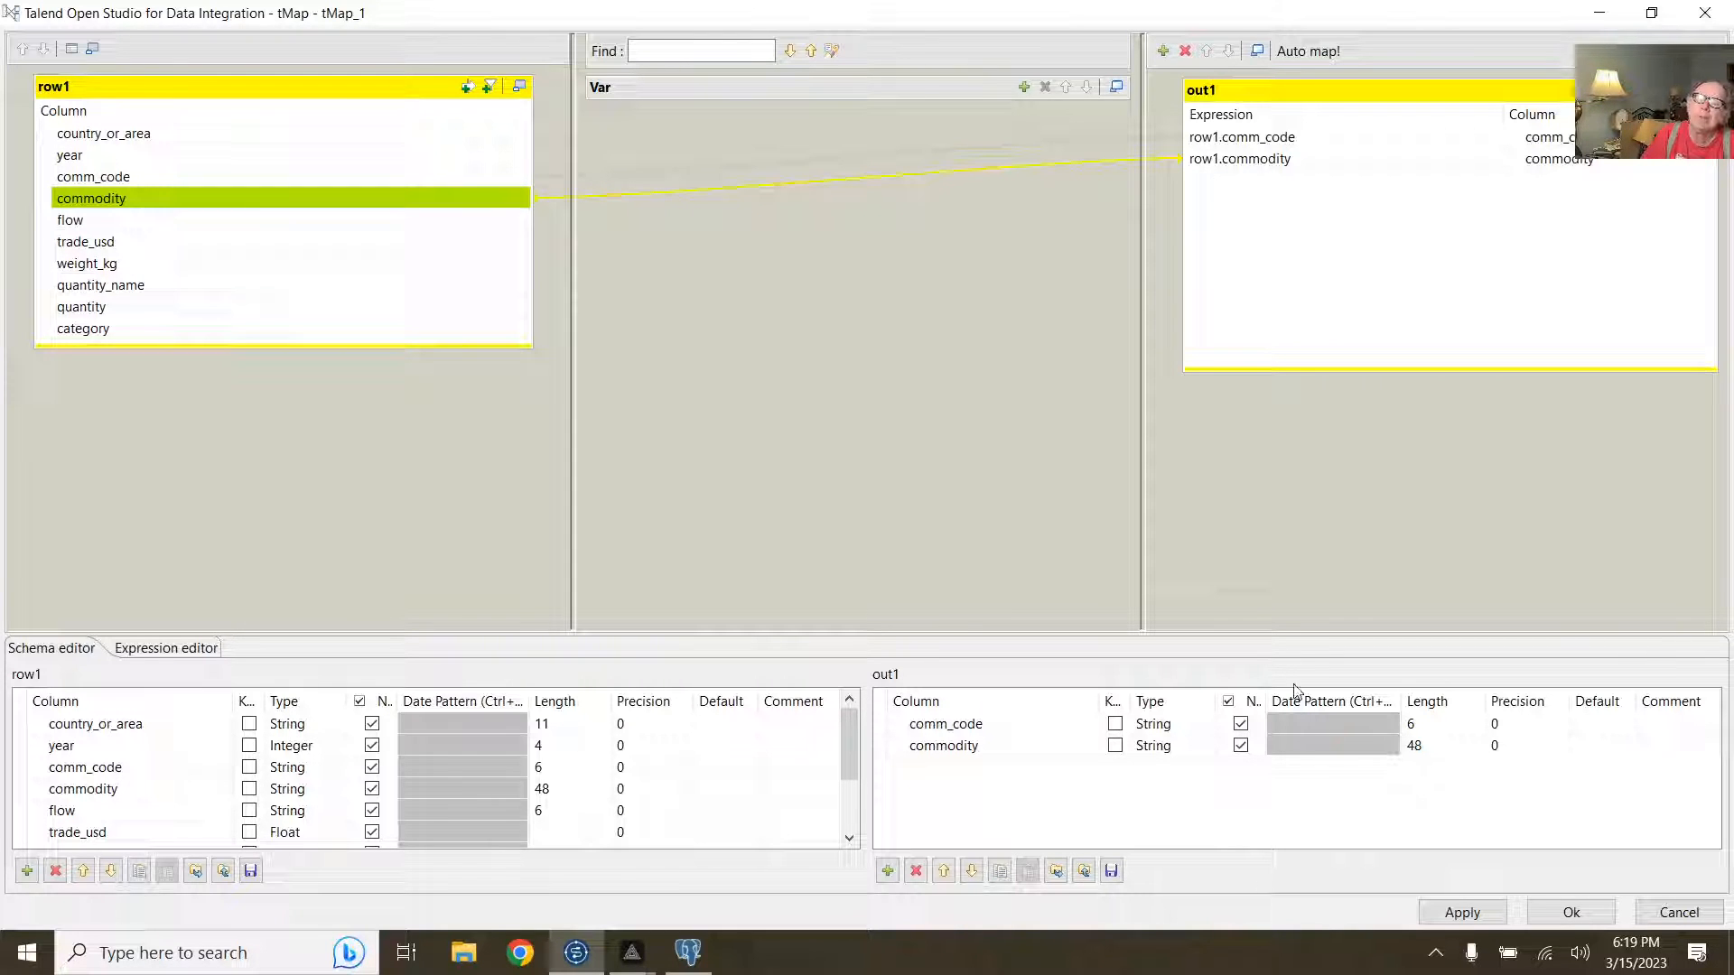
Step: Apply the tMap_1 mappings, close the editor and reposition tMap_1 on the canvas
left_click(1462, 913)
left_click(1561, 915)
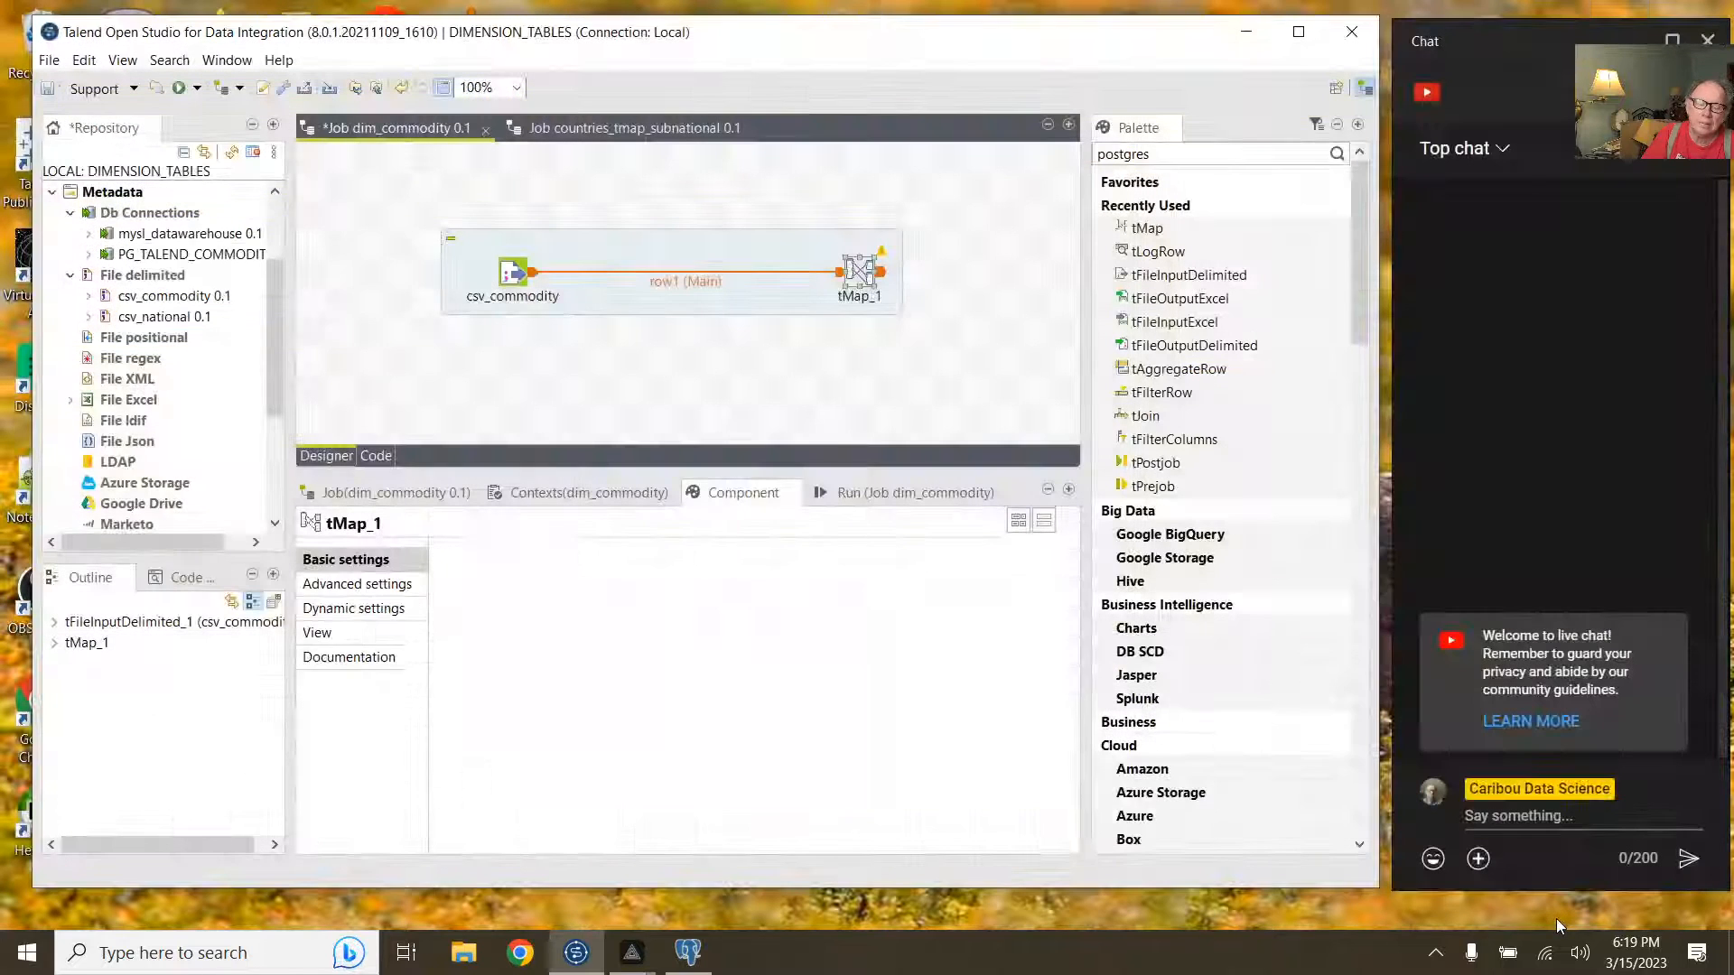
left_click_drag(864, 270, 669, 278)
left_click(683, 279)
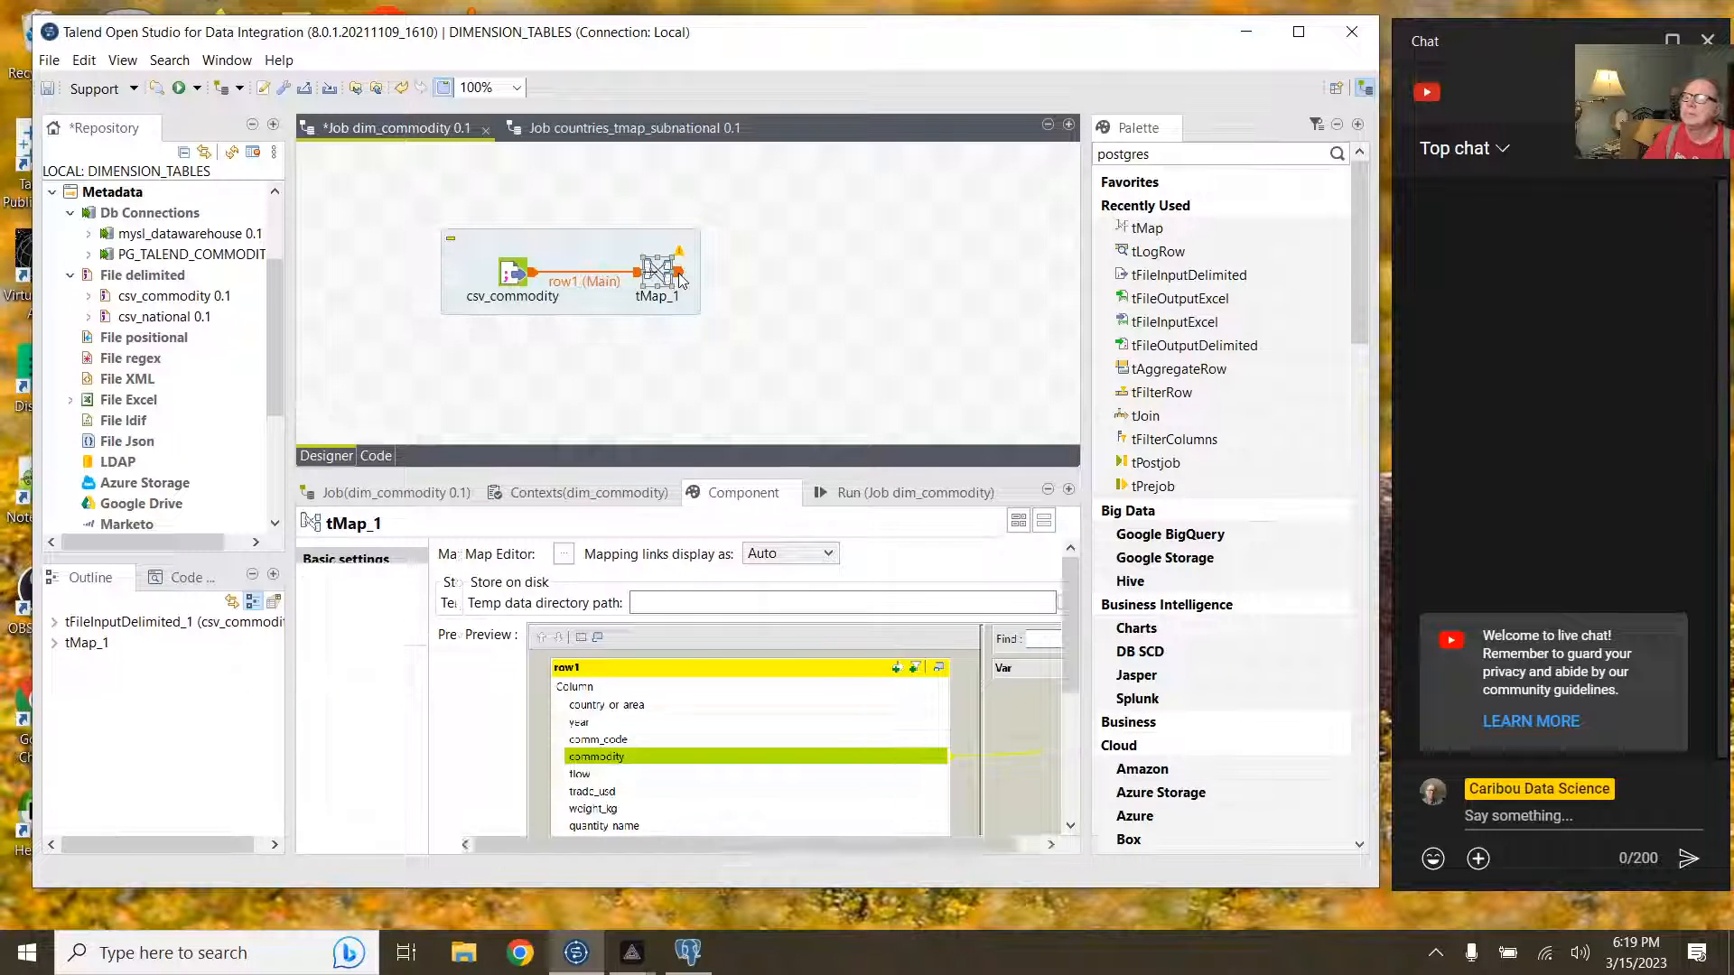
left_click(668, 273)
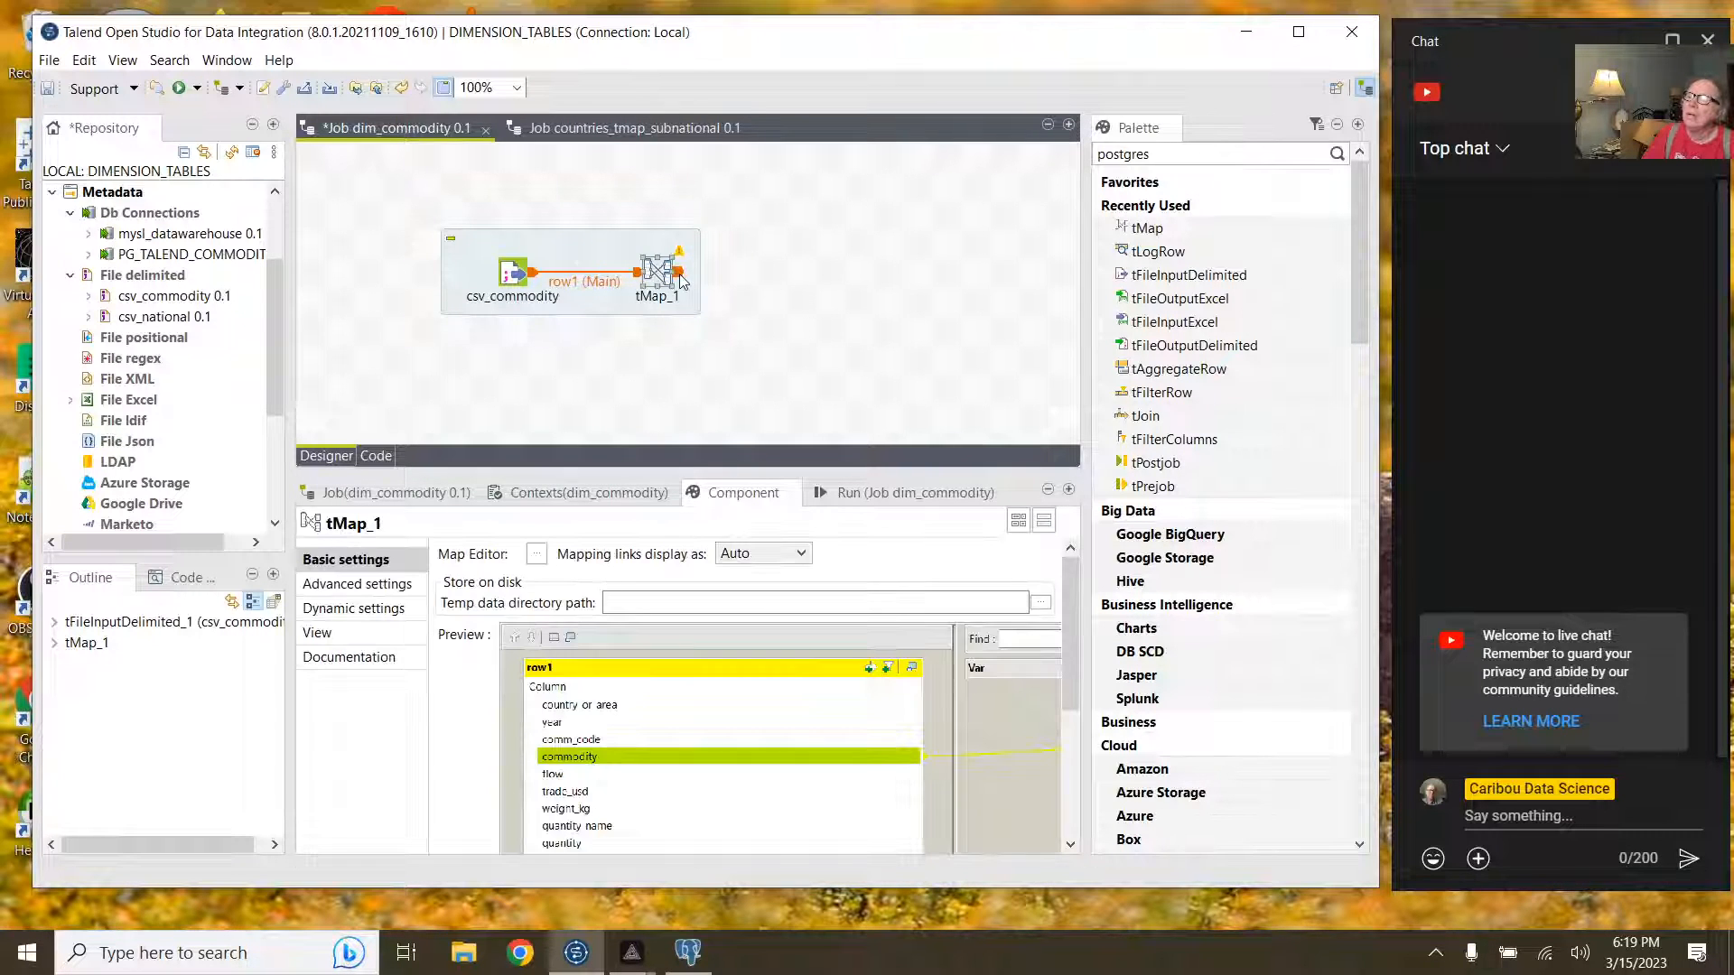
Step: Connect tMap_1's out1 to a new tAggregateRow_2 and sync its schema with the input
right_click(683, 275)
mouse_move(723, 282)
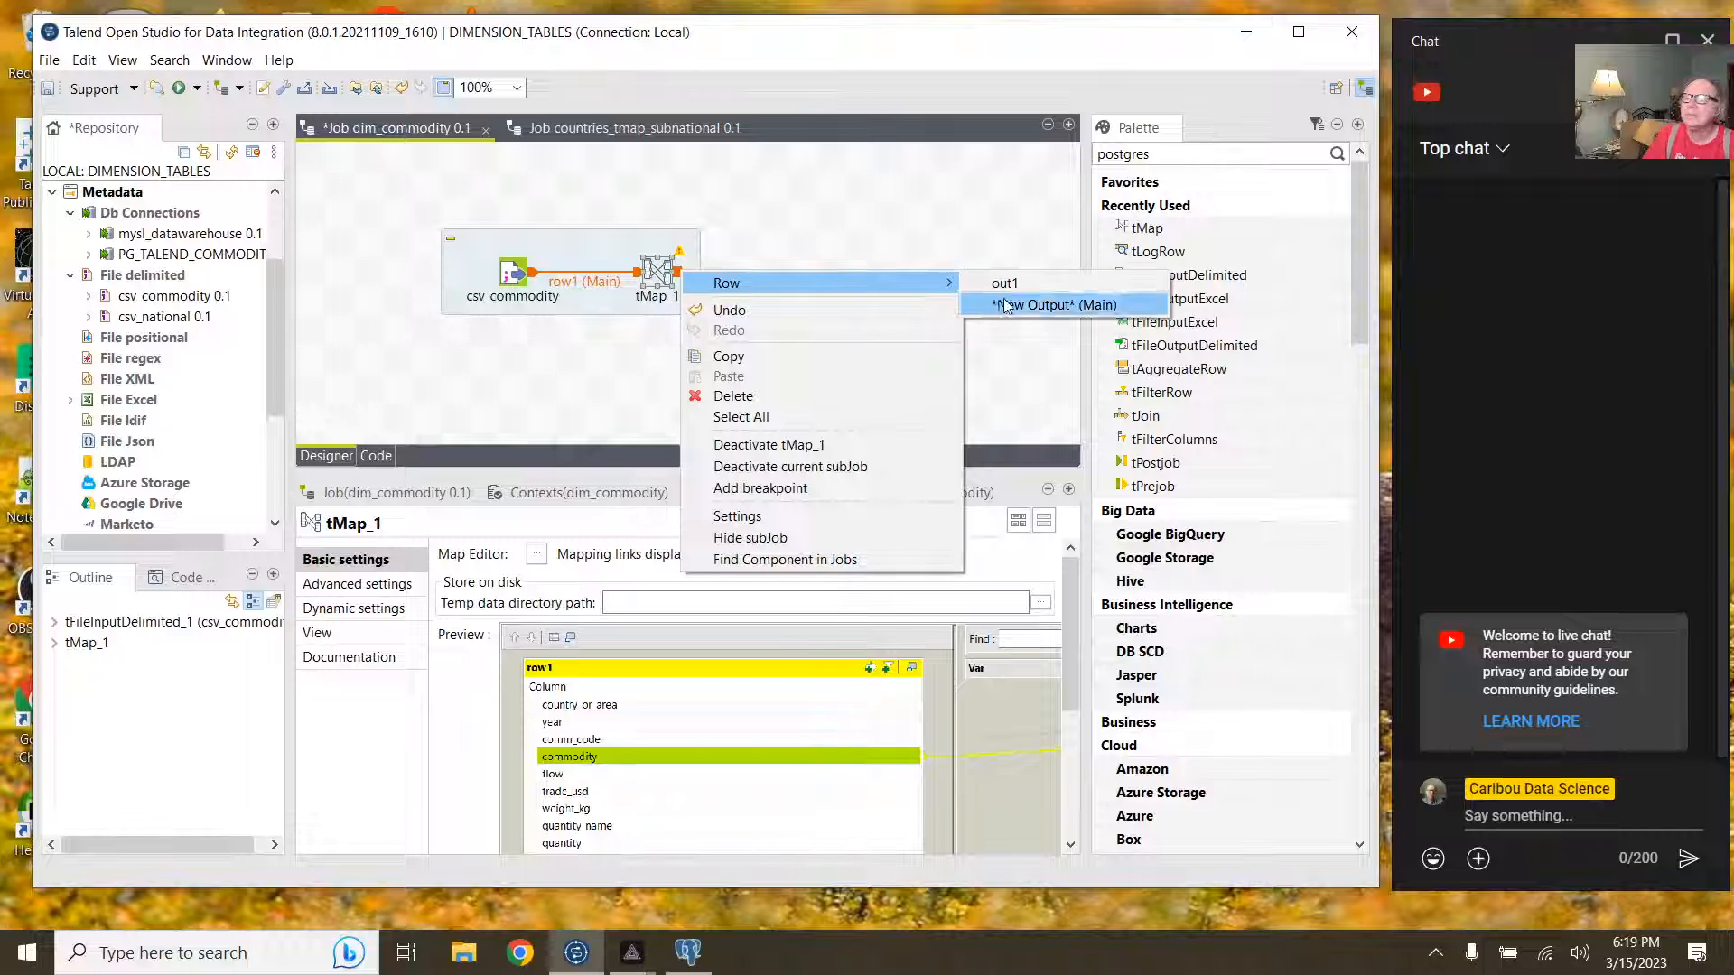
left_click(1004, 283)
left_click(873, 271)
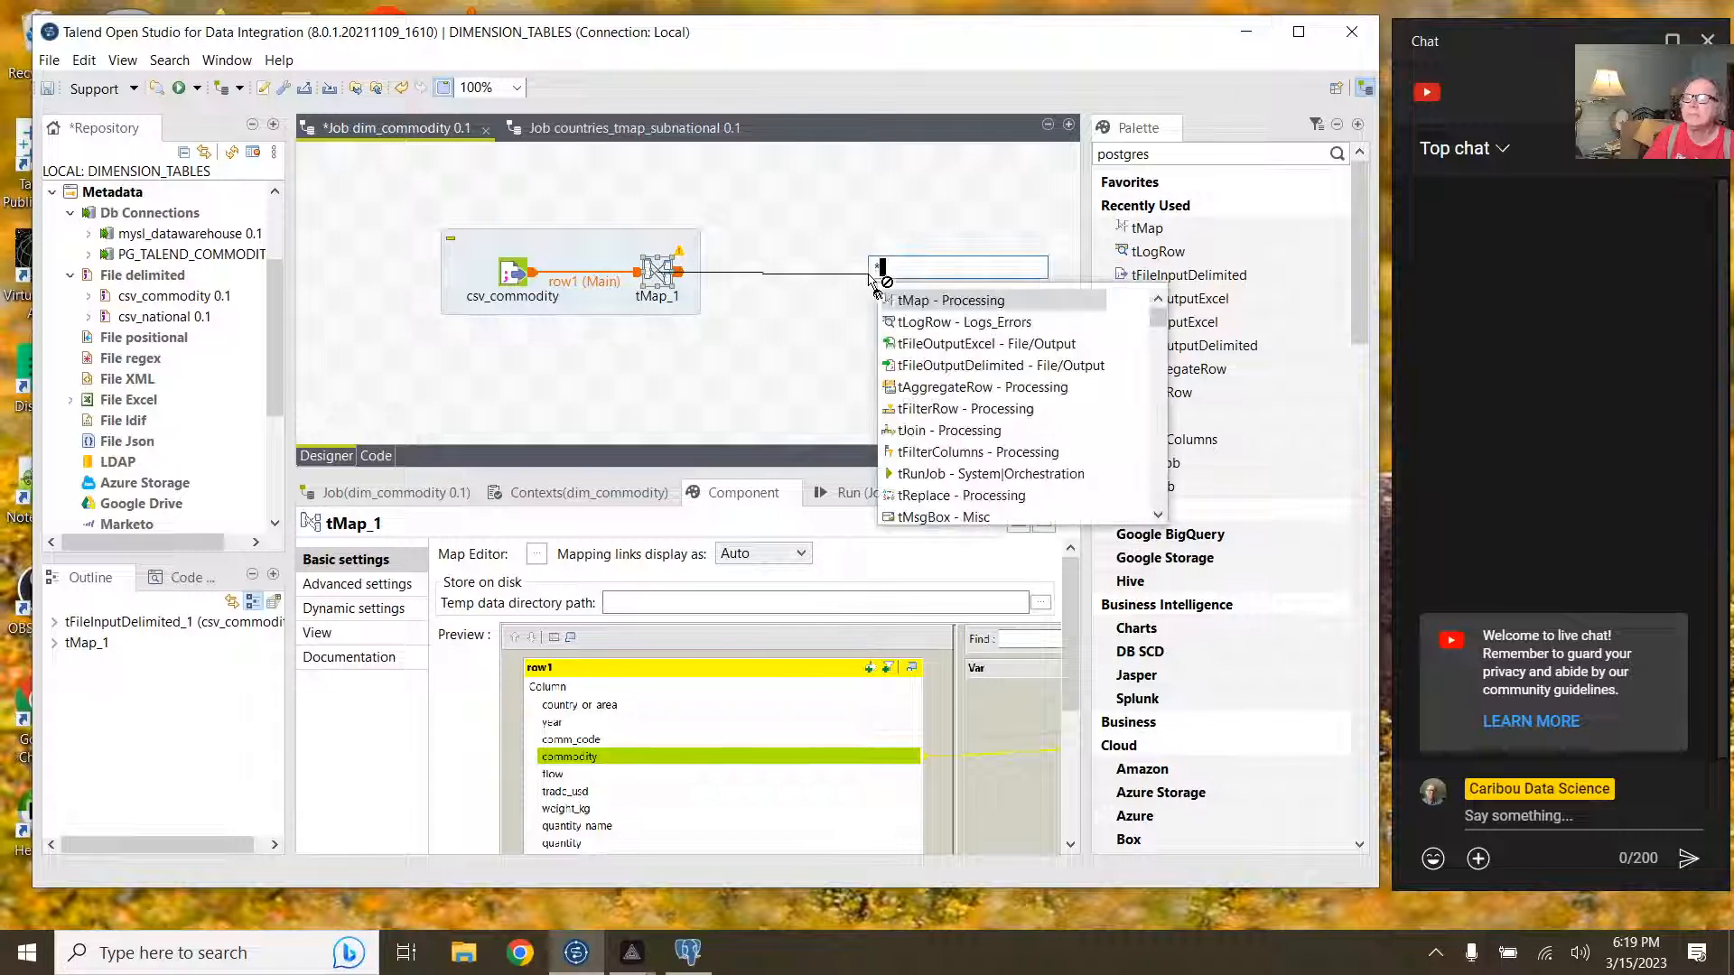
left_click(941, 388)
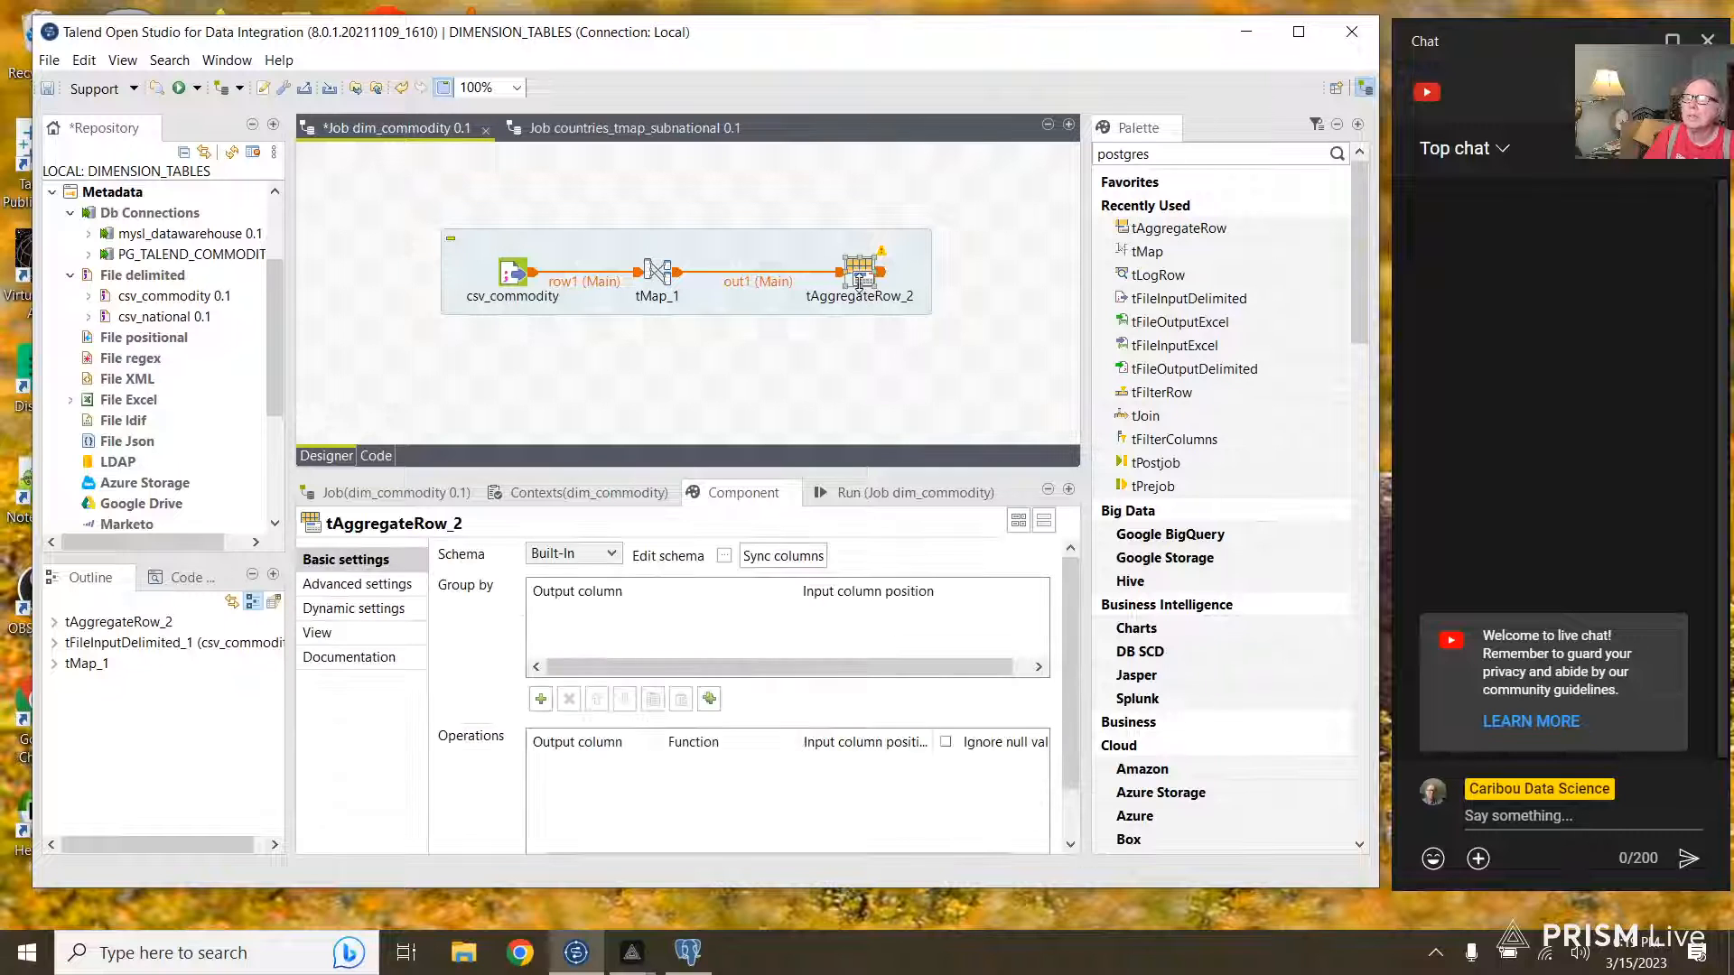
left_click(724, 556)
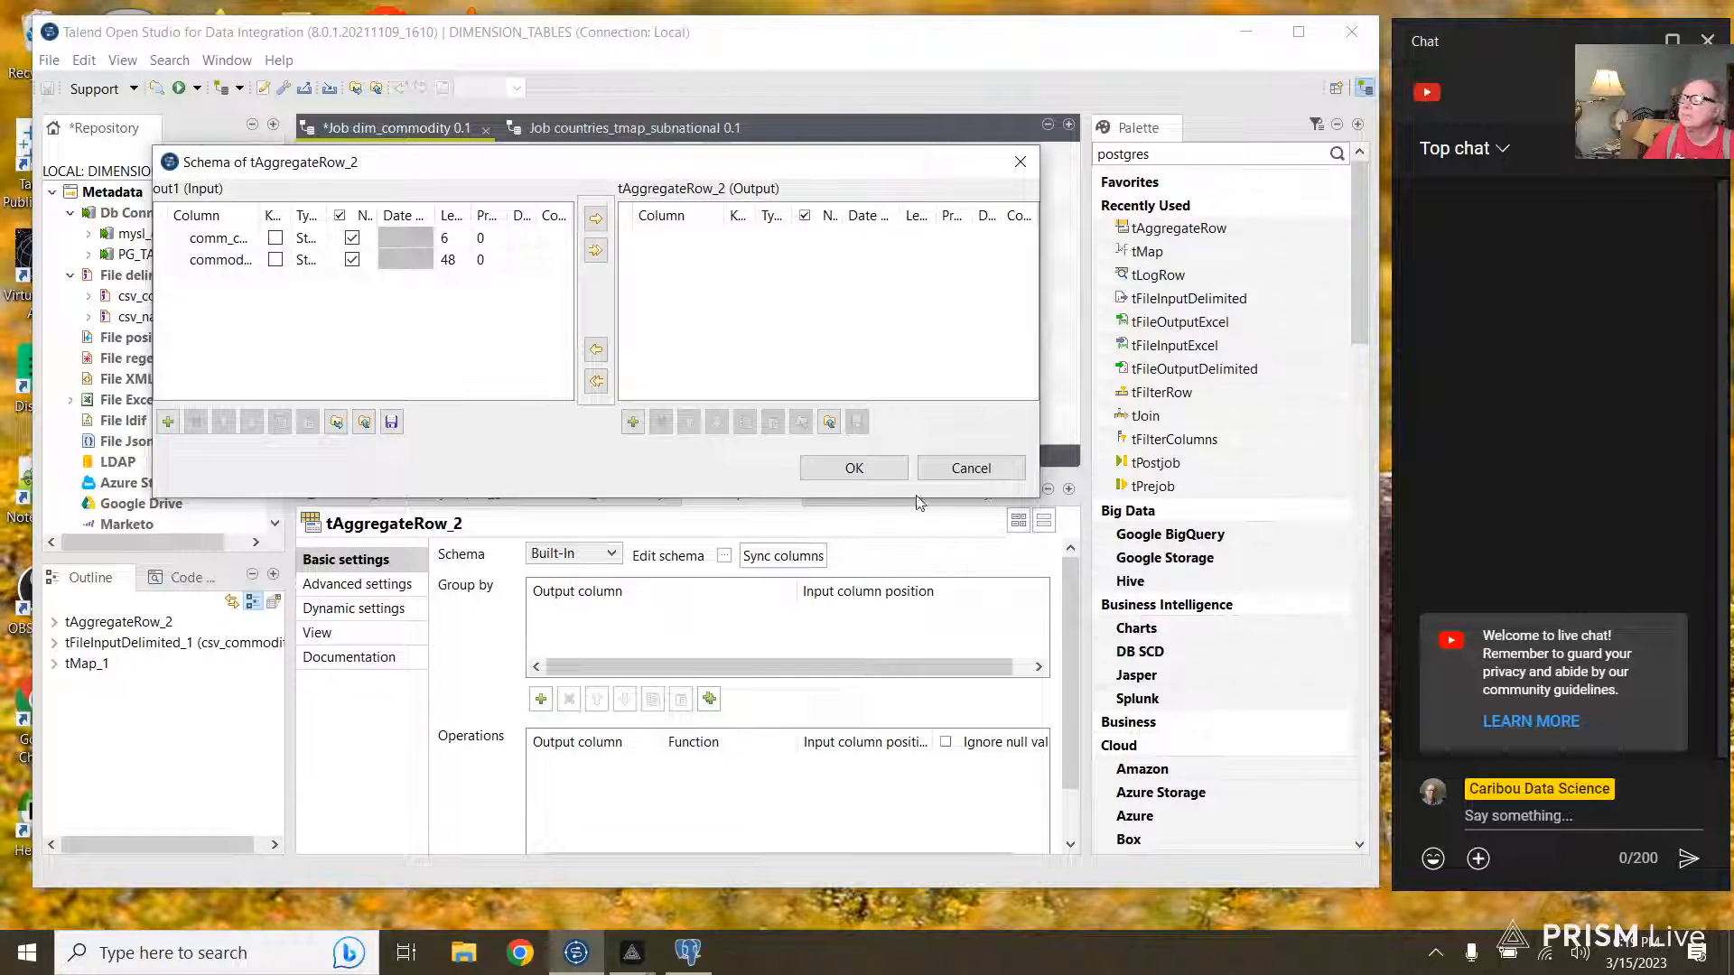
left_click(869, 470)
left_click(803, 558)
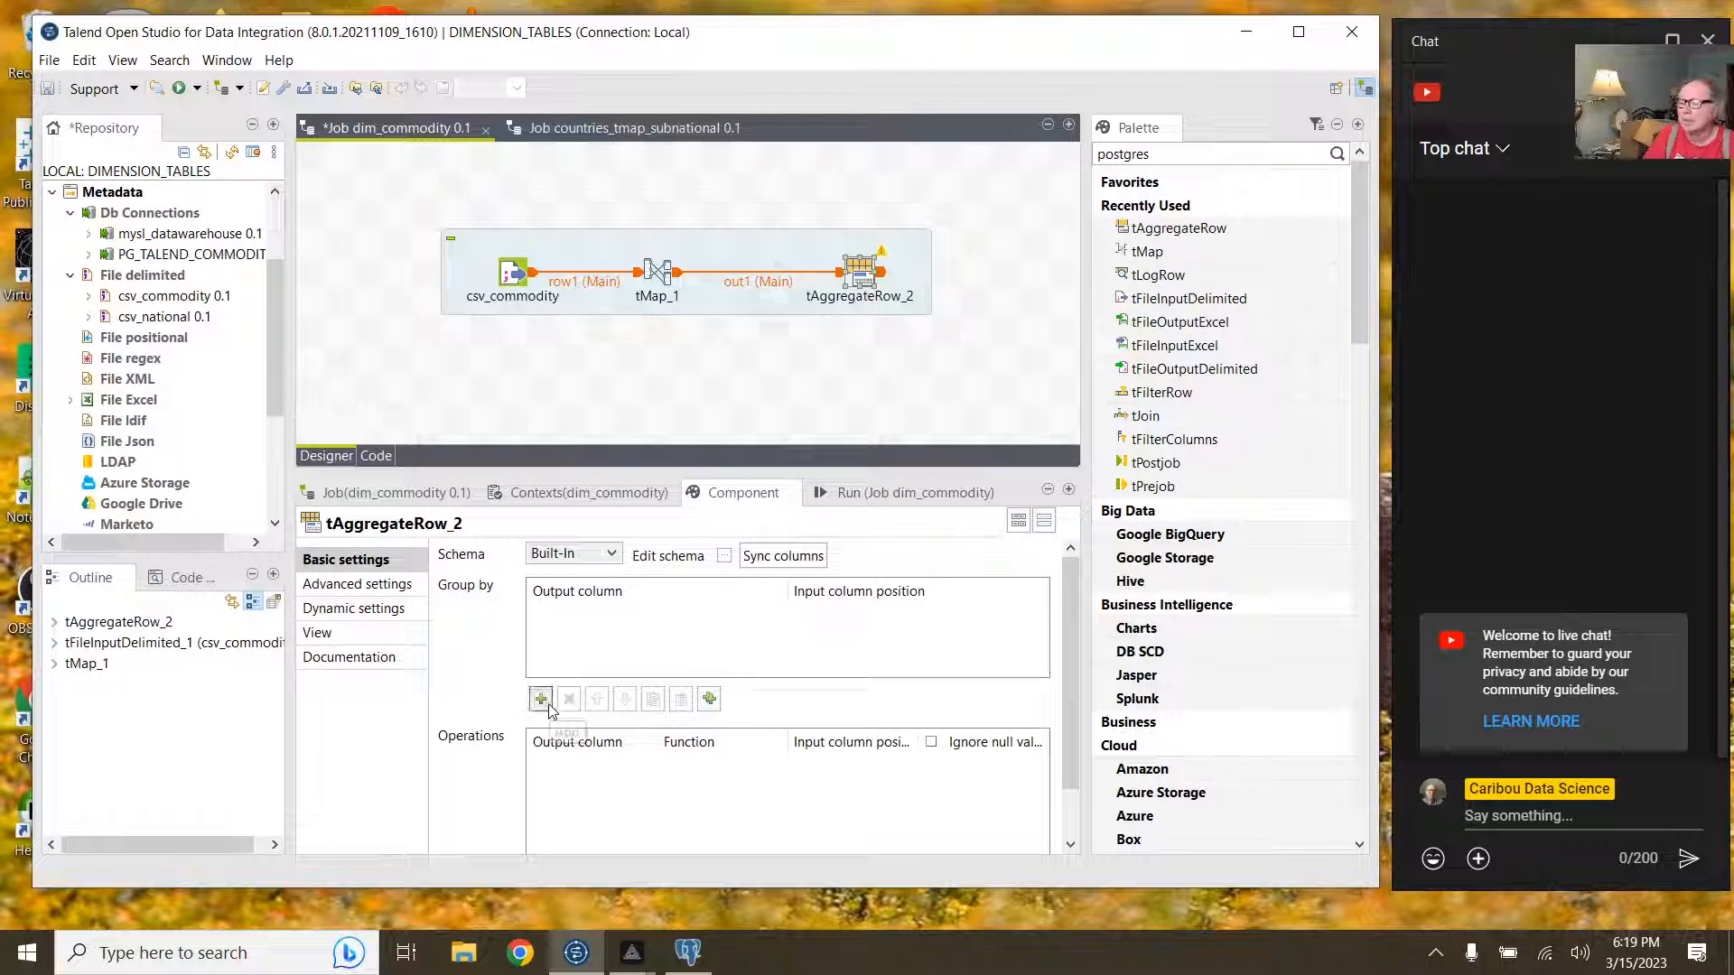
Step: Add comm_code and commodity as tAggregateRow_2 group-by columns and tidy the subjob layout
left_click(542, 700)
left_click(542, 700)
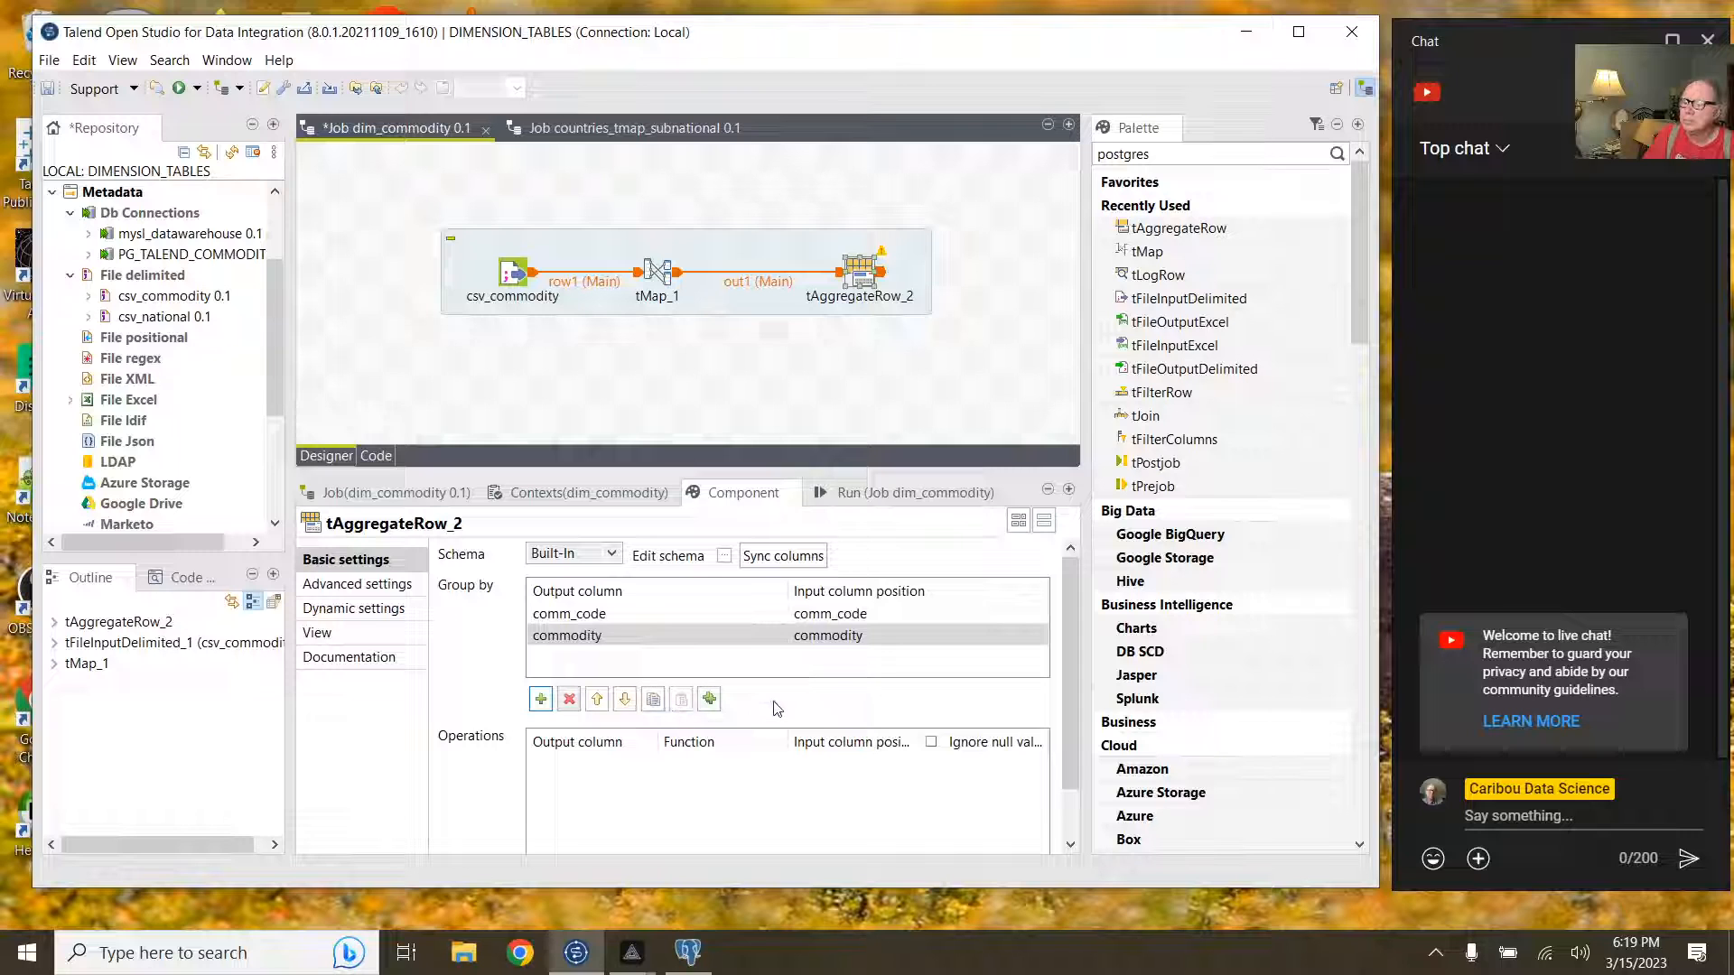
left_click_drag(1064, 649, 1062, 699)
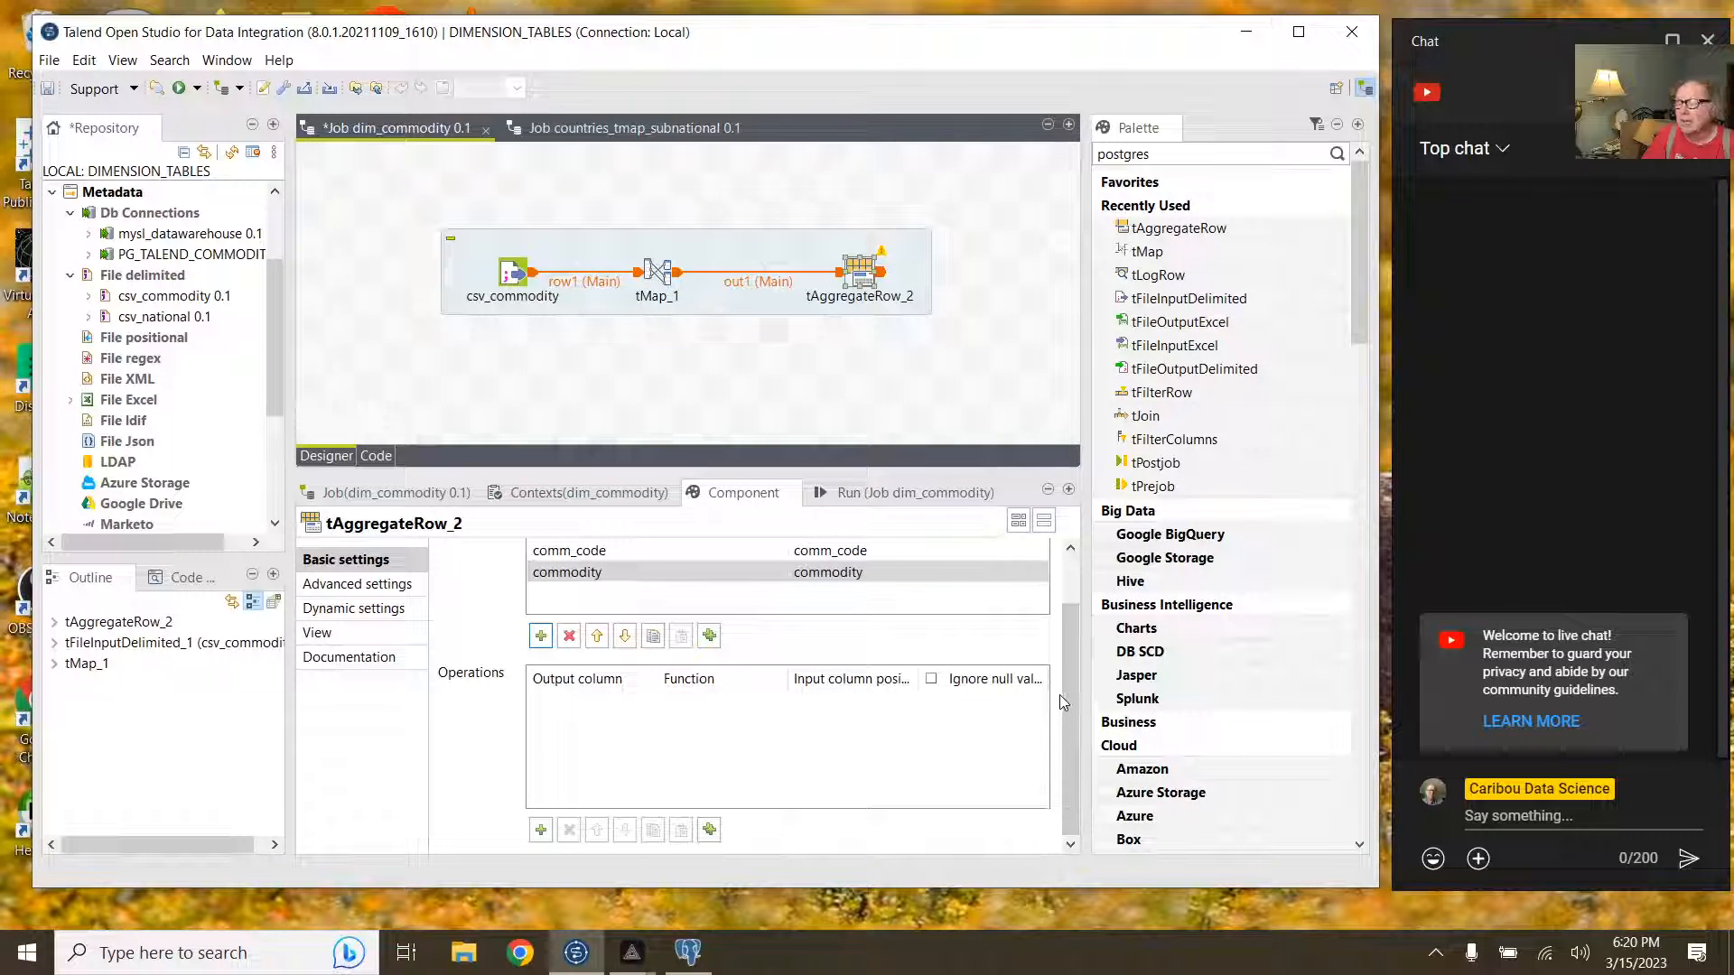
left_click_drag(1068, 695, 1075, 611)
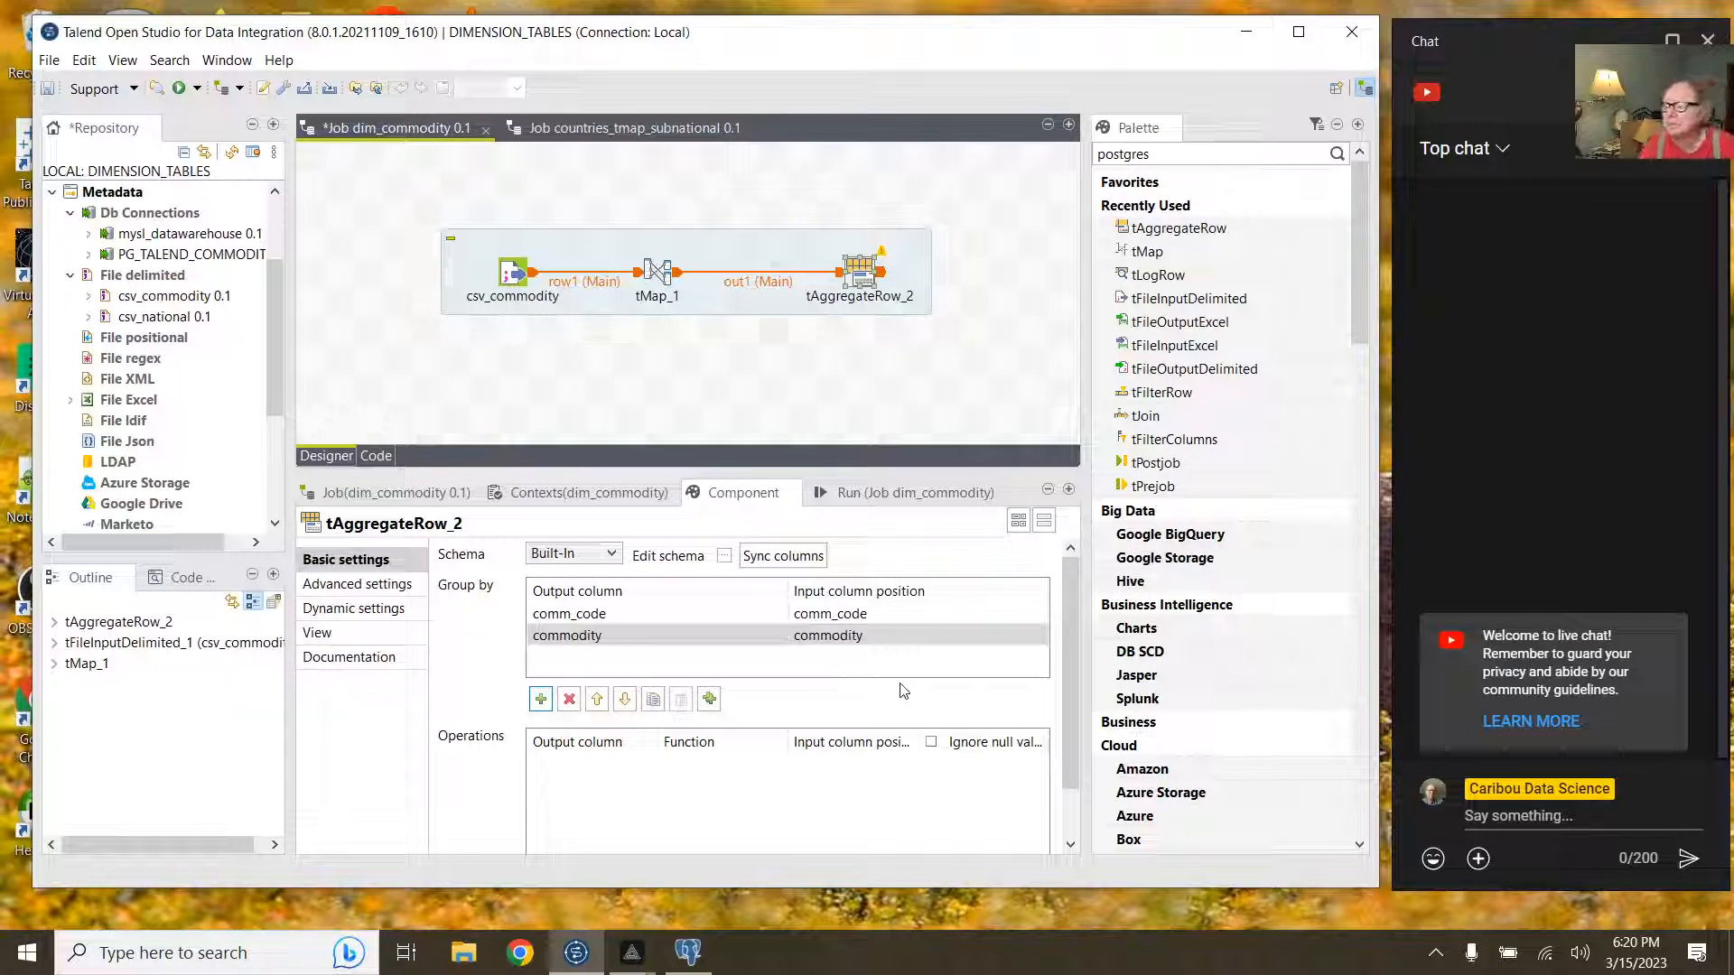
scroll(858, 716, "down", 2)
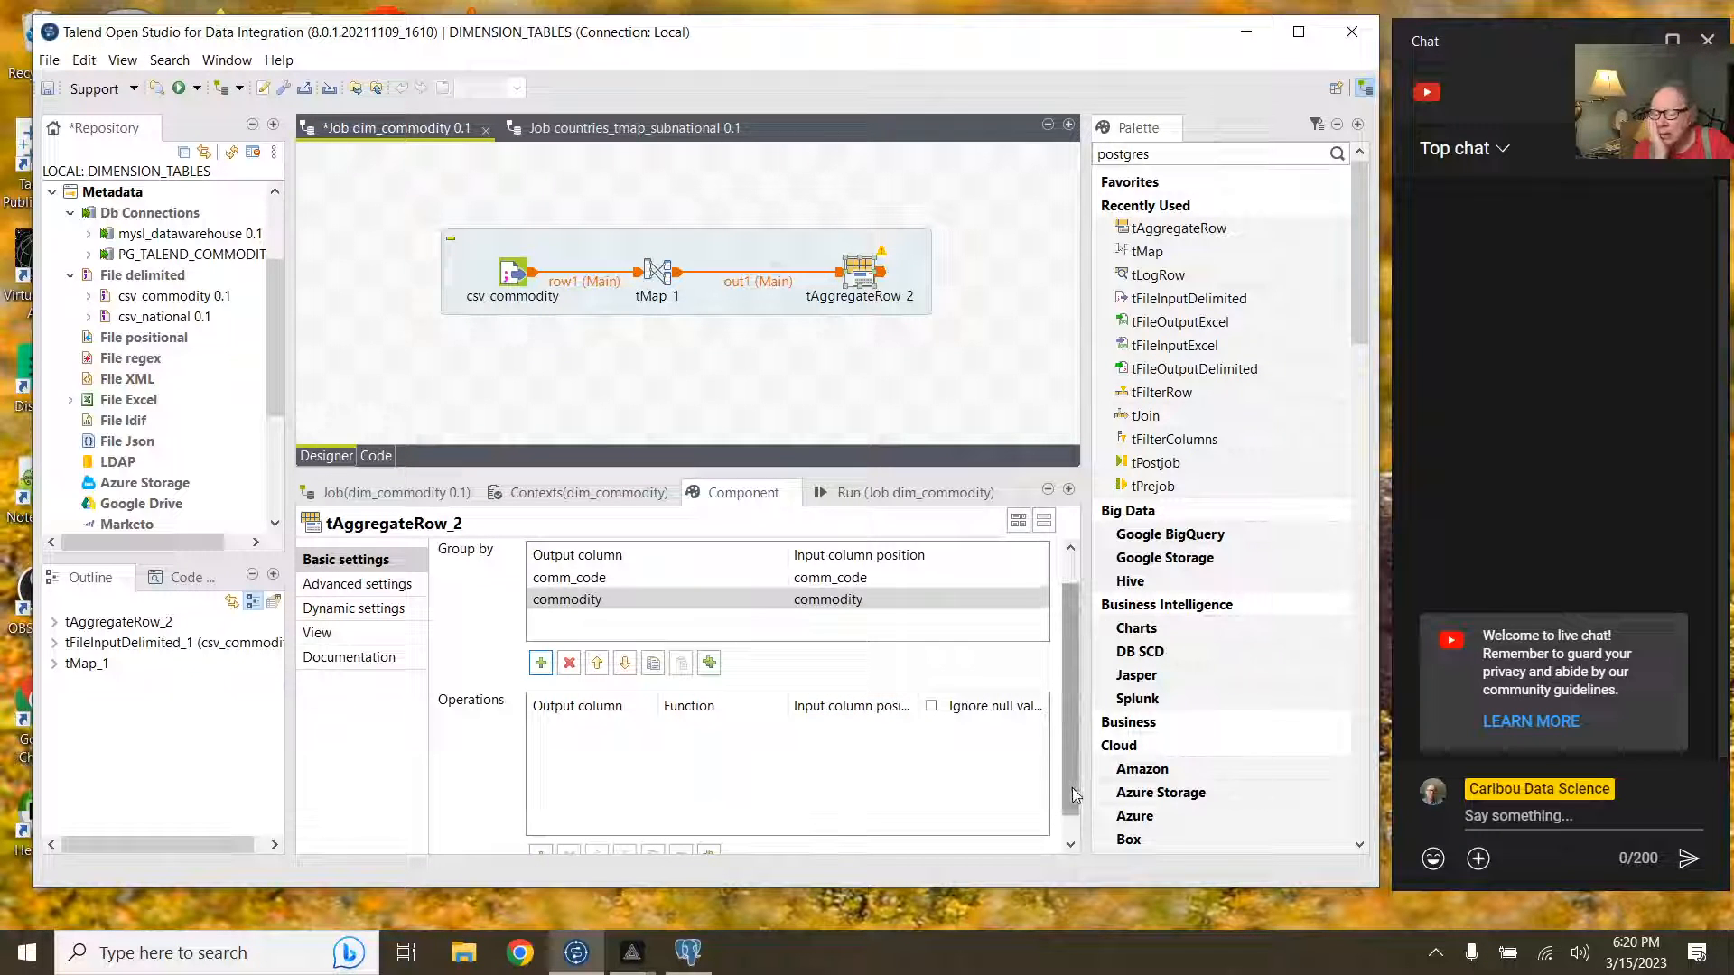
scroll(1054, 815, "down", 1)
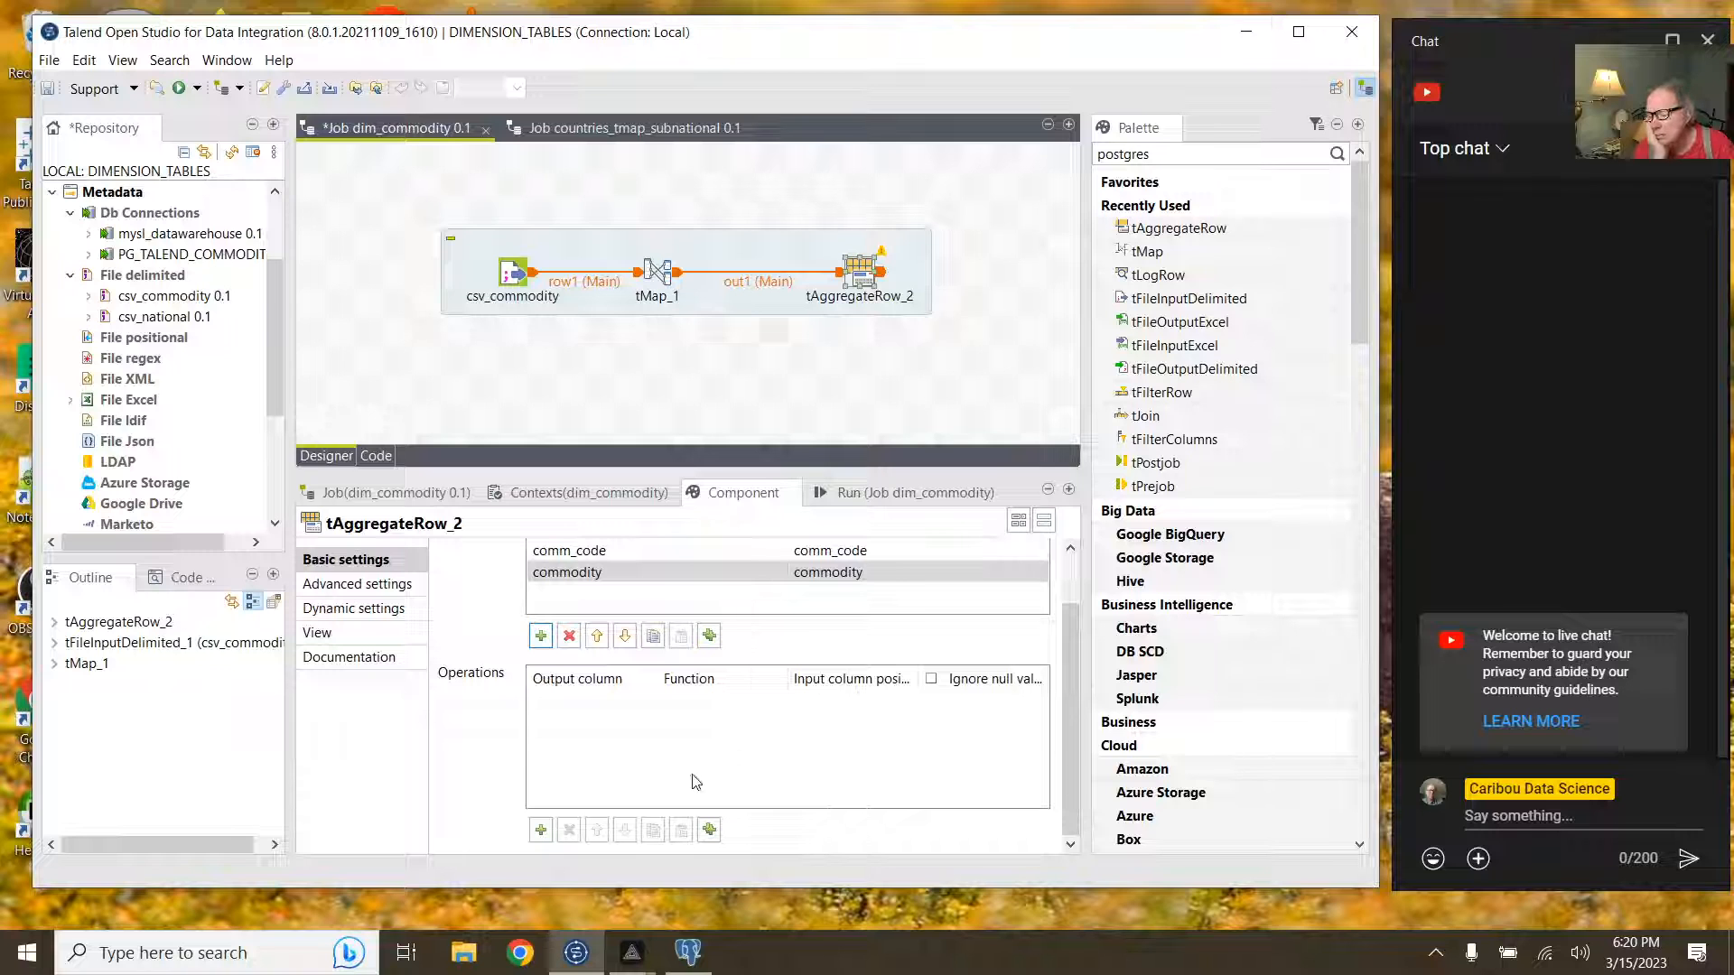
left_click(540, 829)
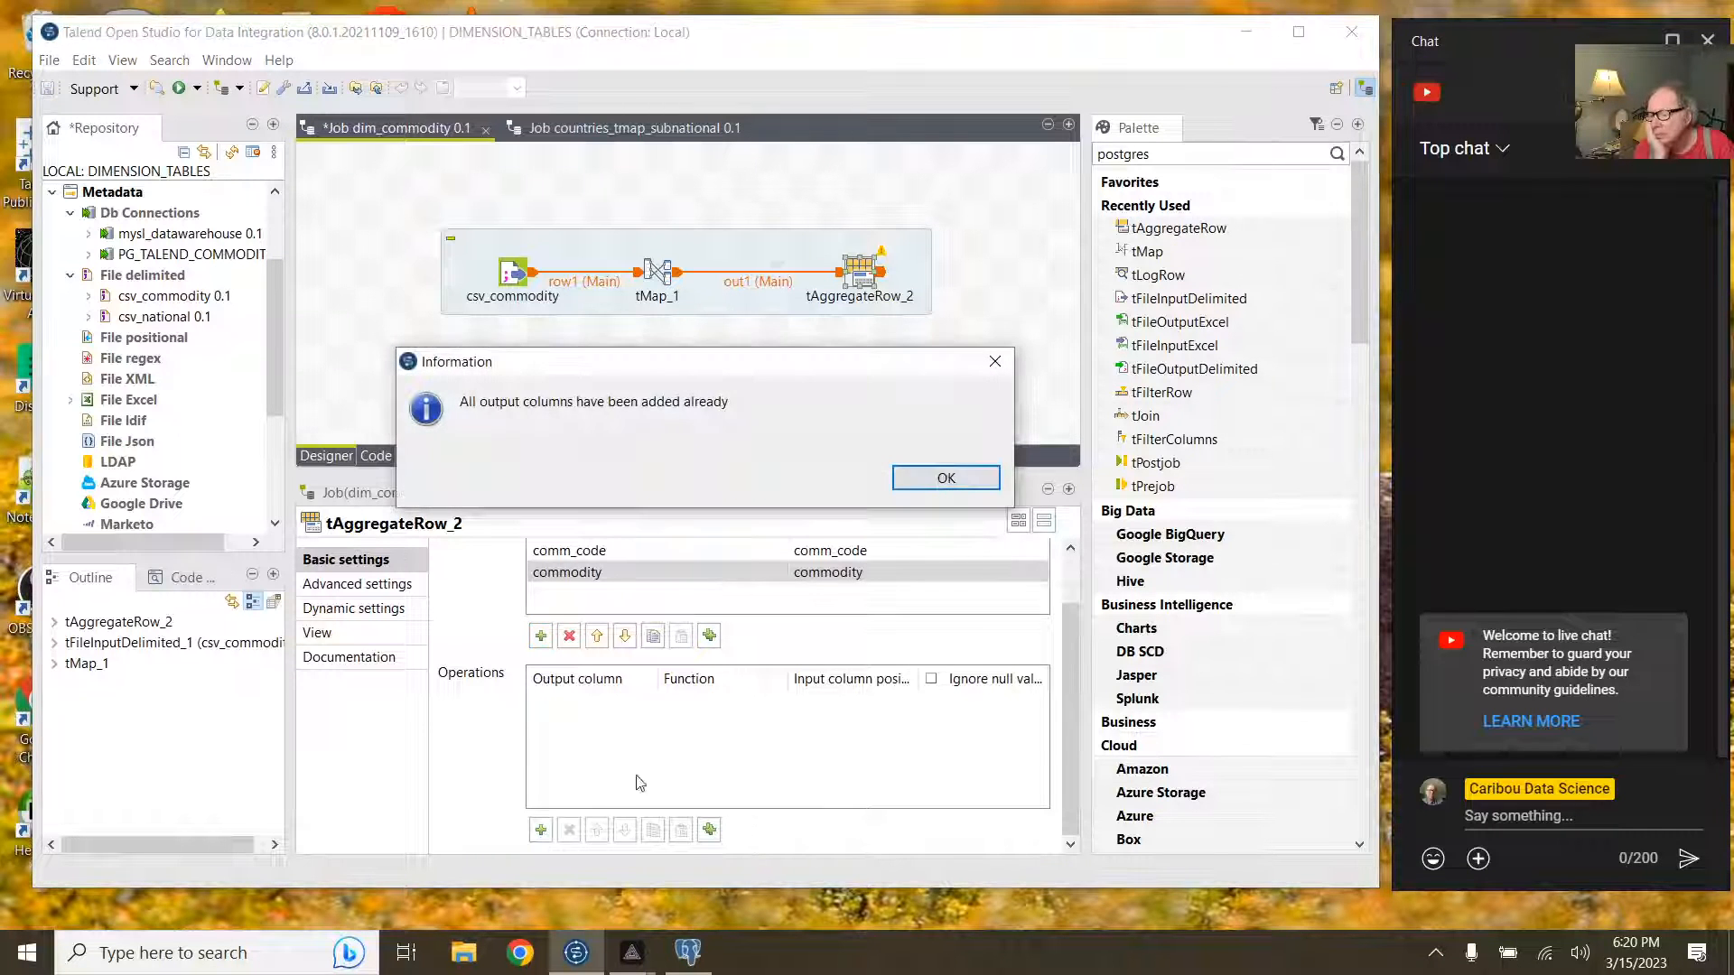
left_click(943, 477)
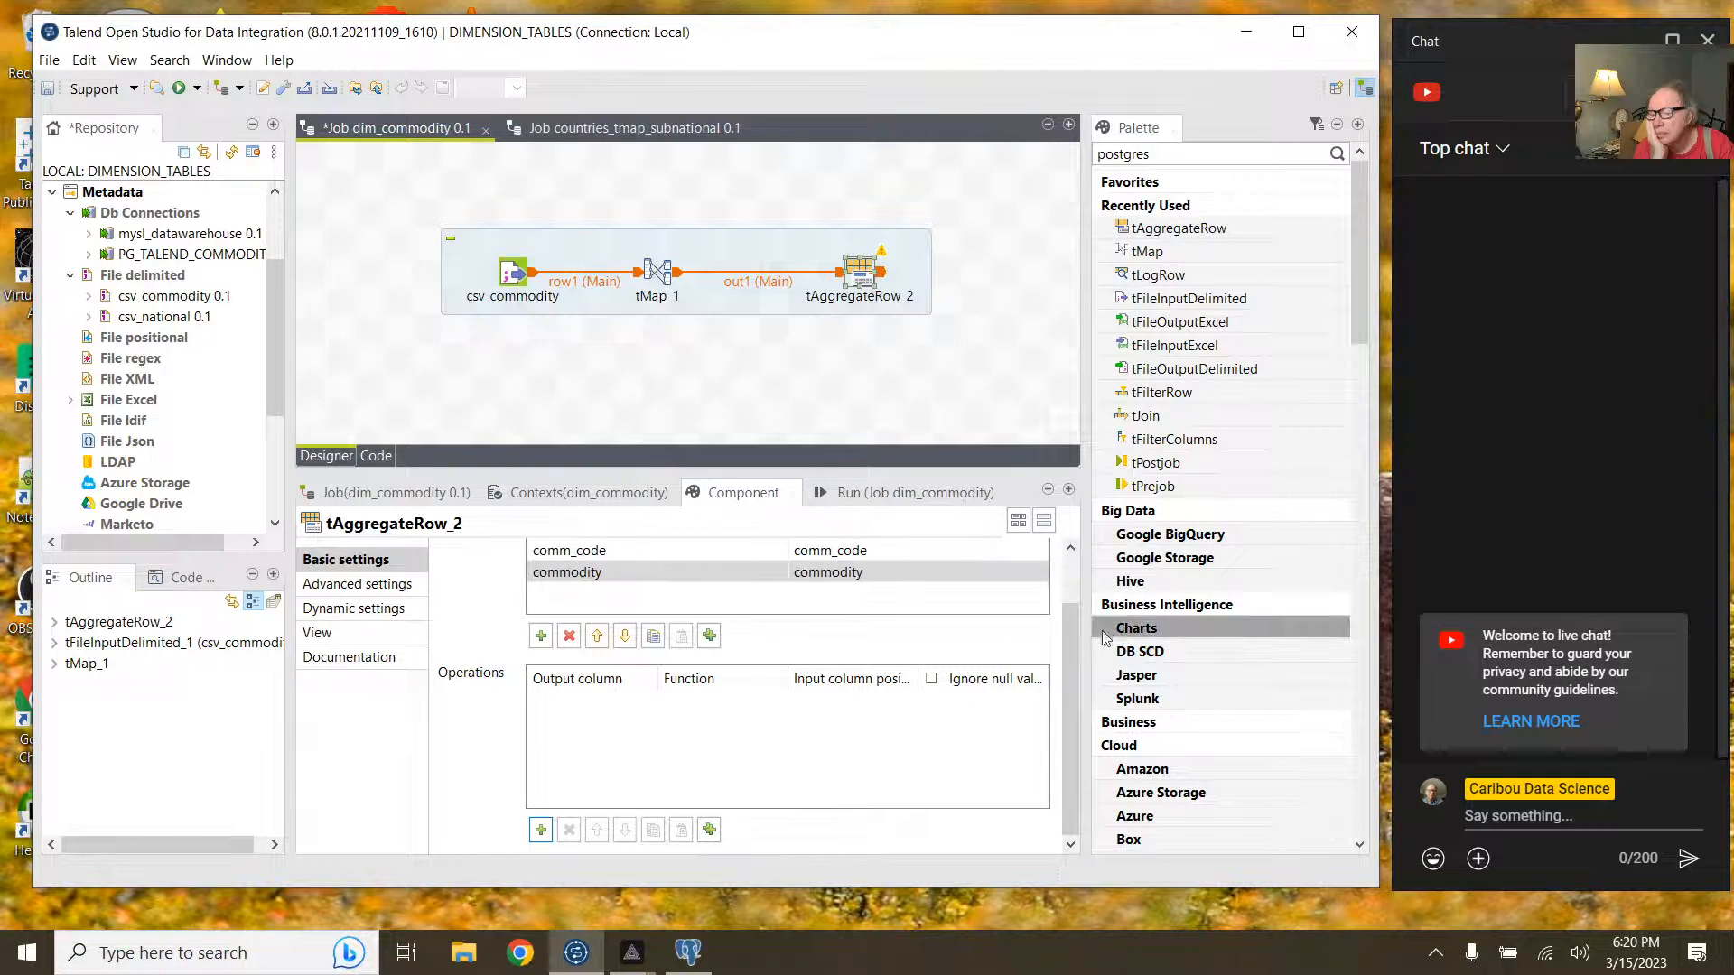
left_click_drag(1075, 621, 1082, 572)
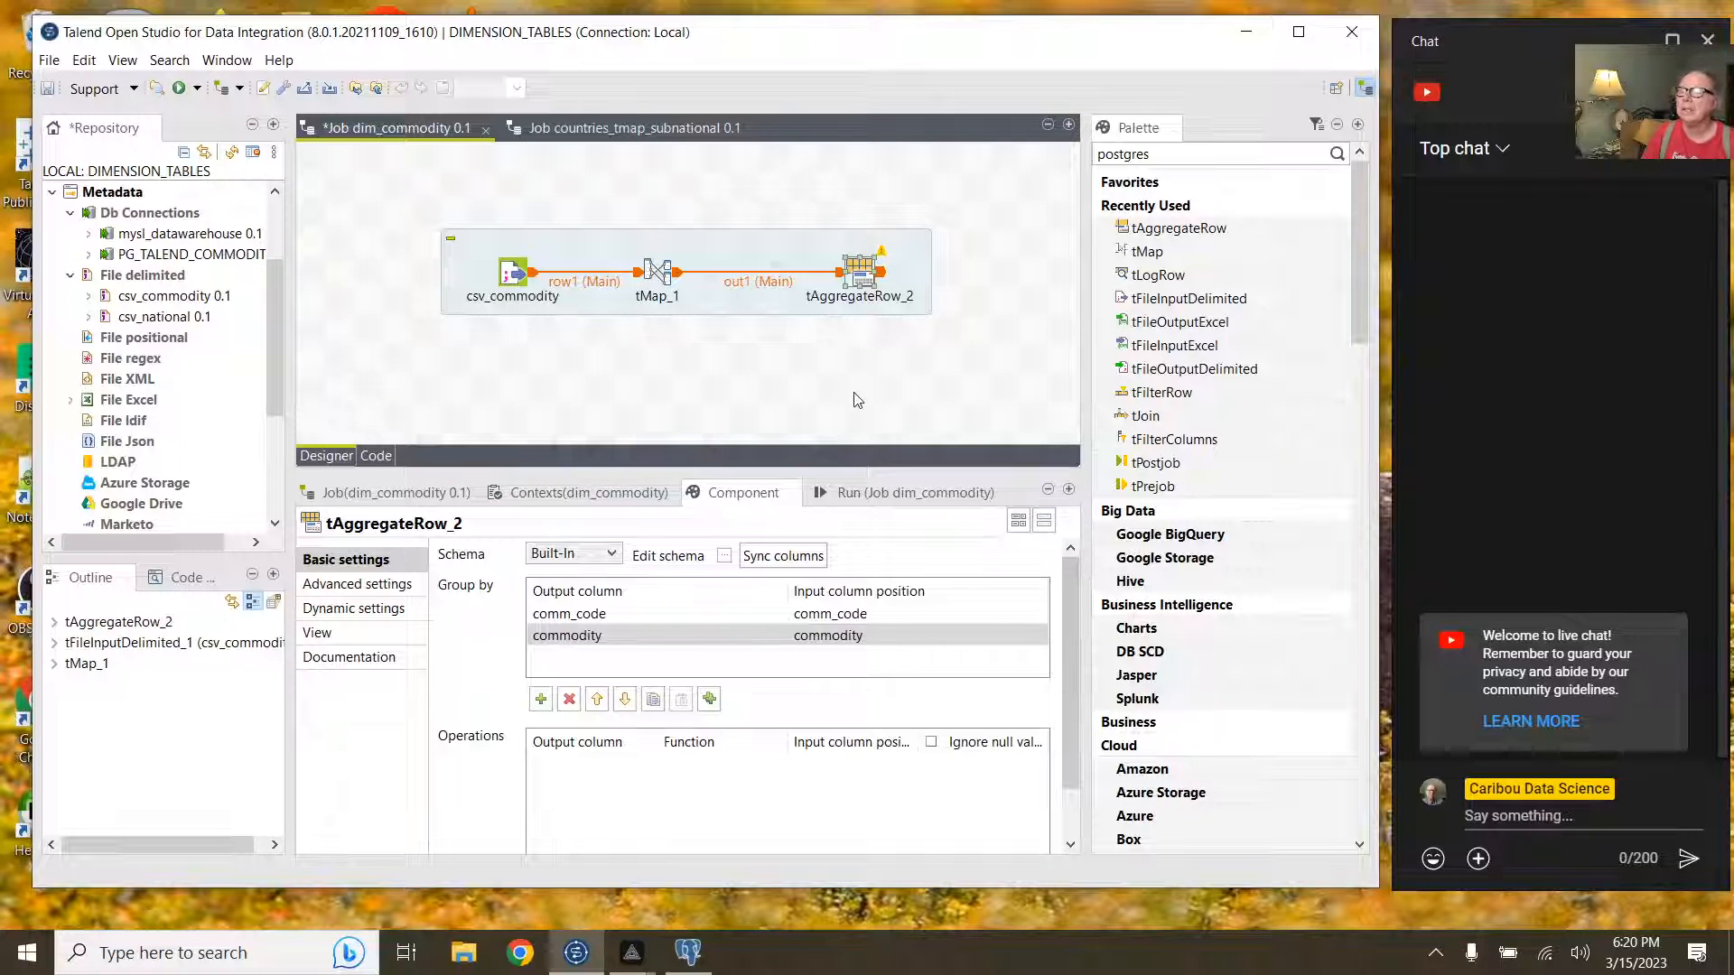
left_click_drag(738, 297, 622, 297)
left_click(746, 279)
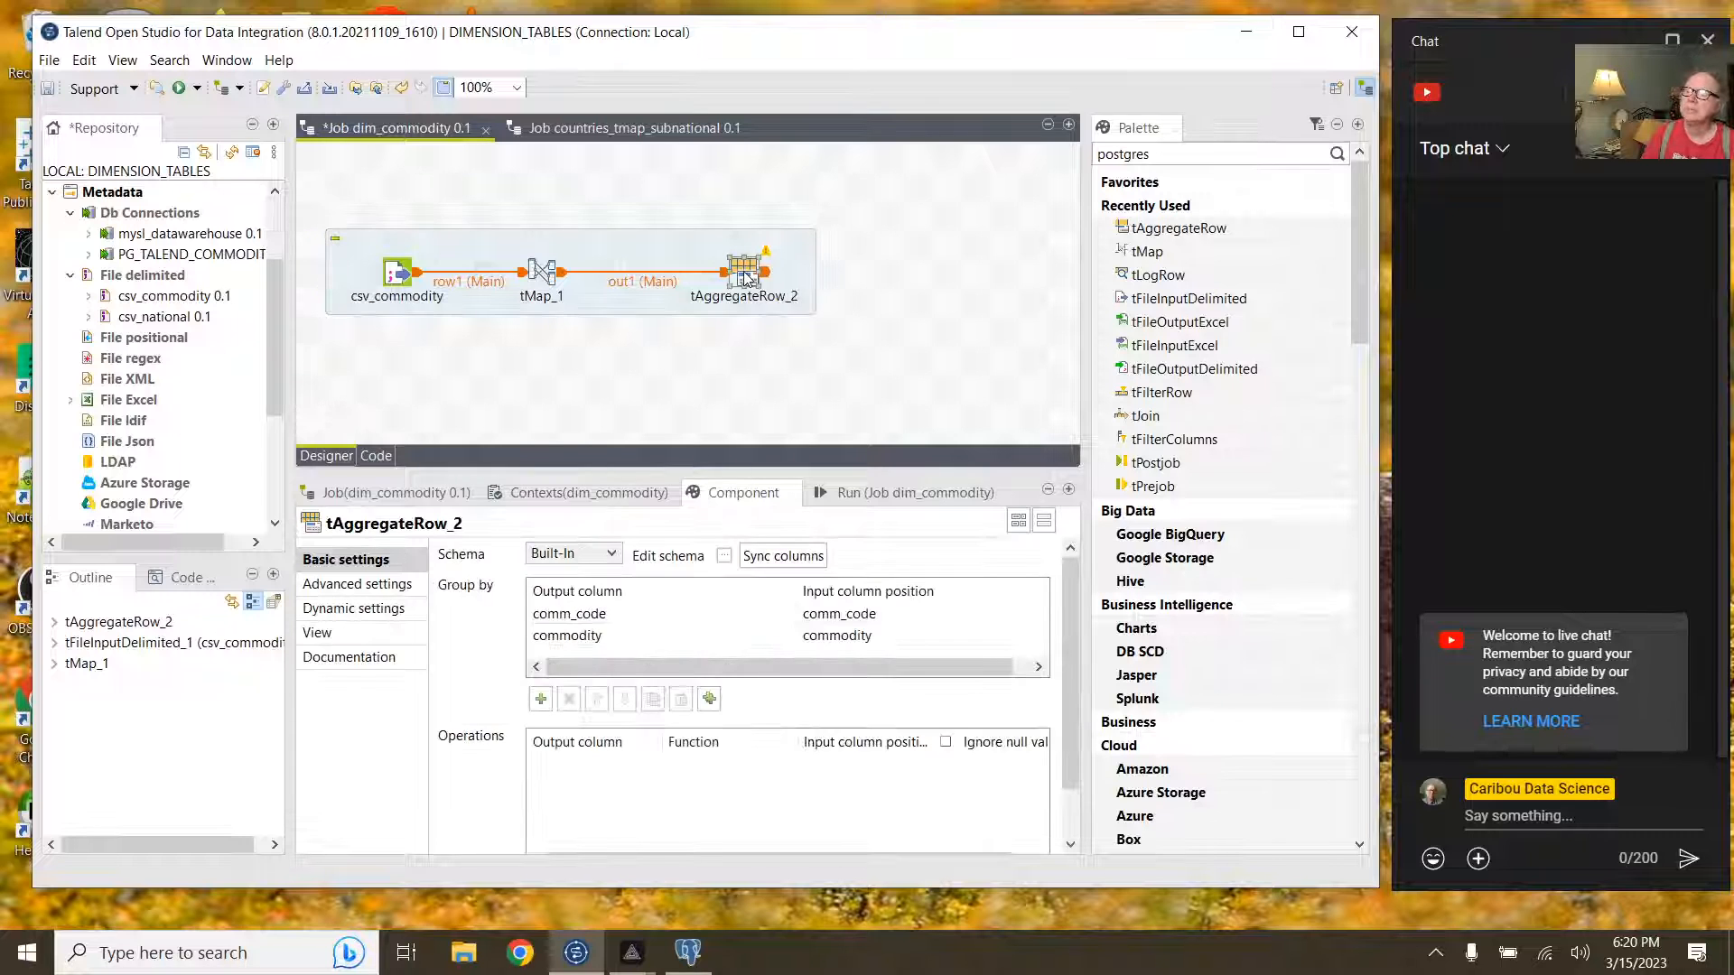
Step: Link tAggregateRow_2 with a Main row to a new tLogRow_1 component
right_click(767, 274)
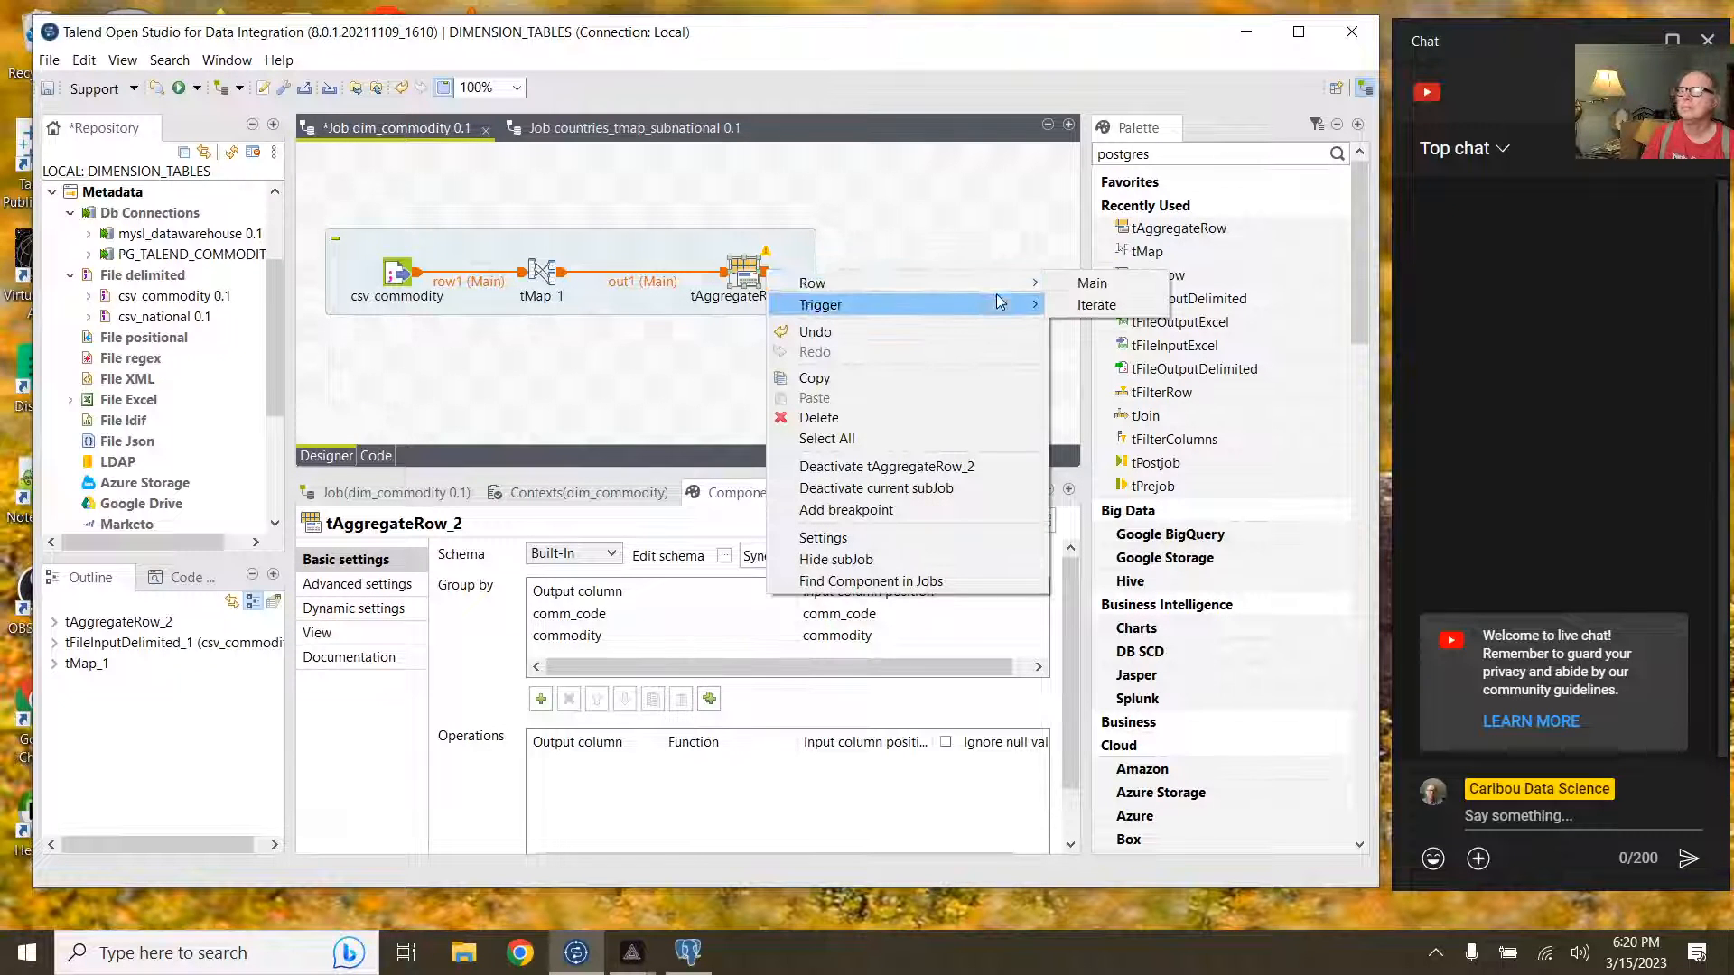
mouse_move(1001, 292)
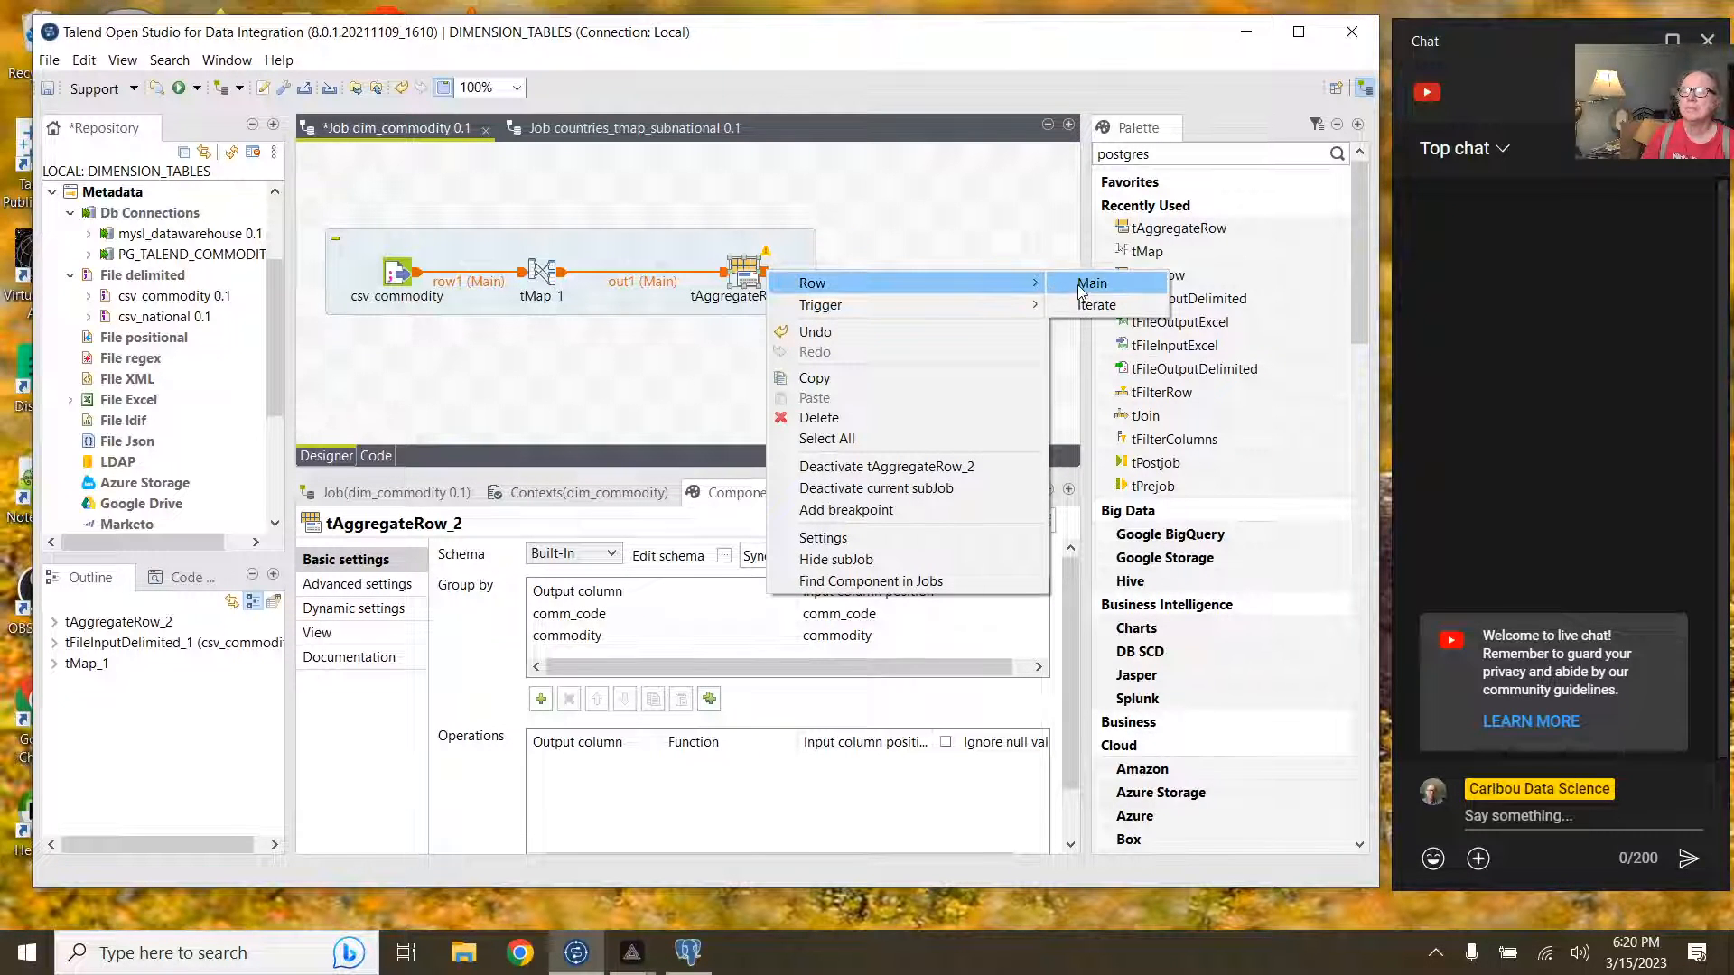
left_click(1081, 283)
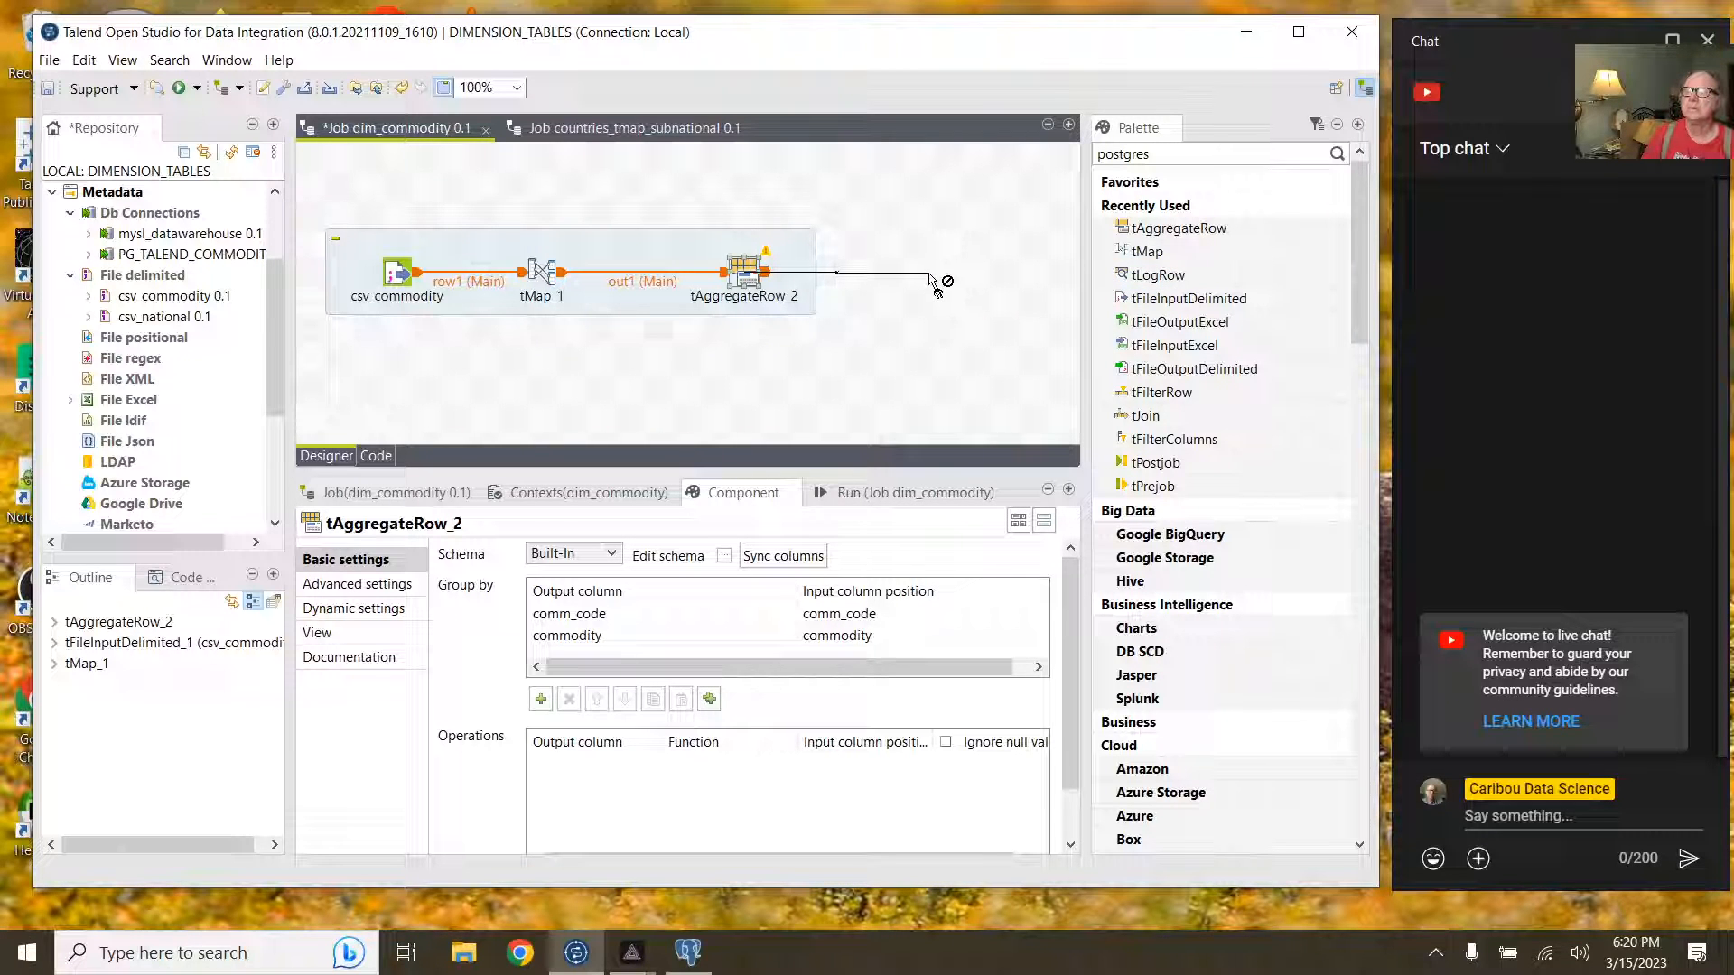
left_click(930, 276)
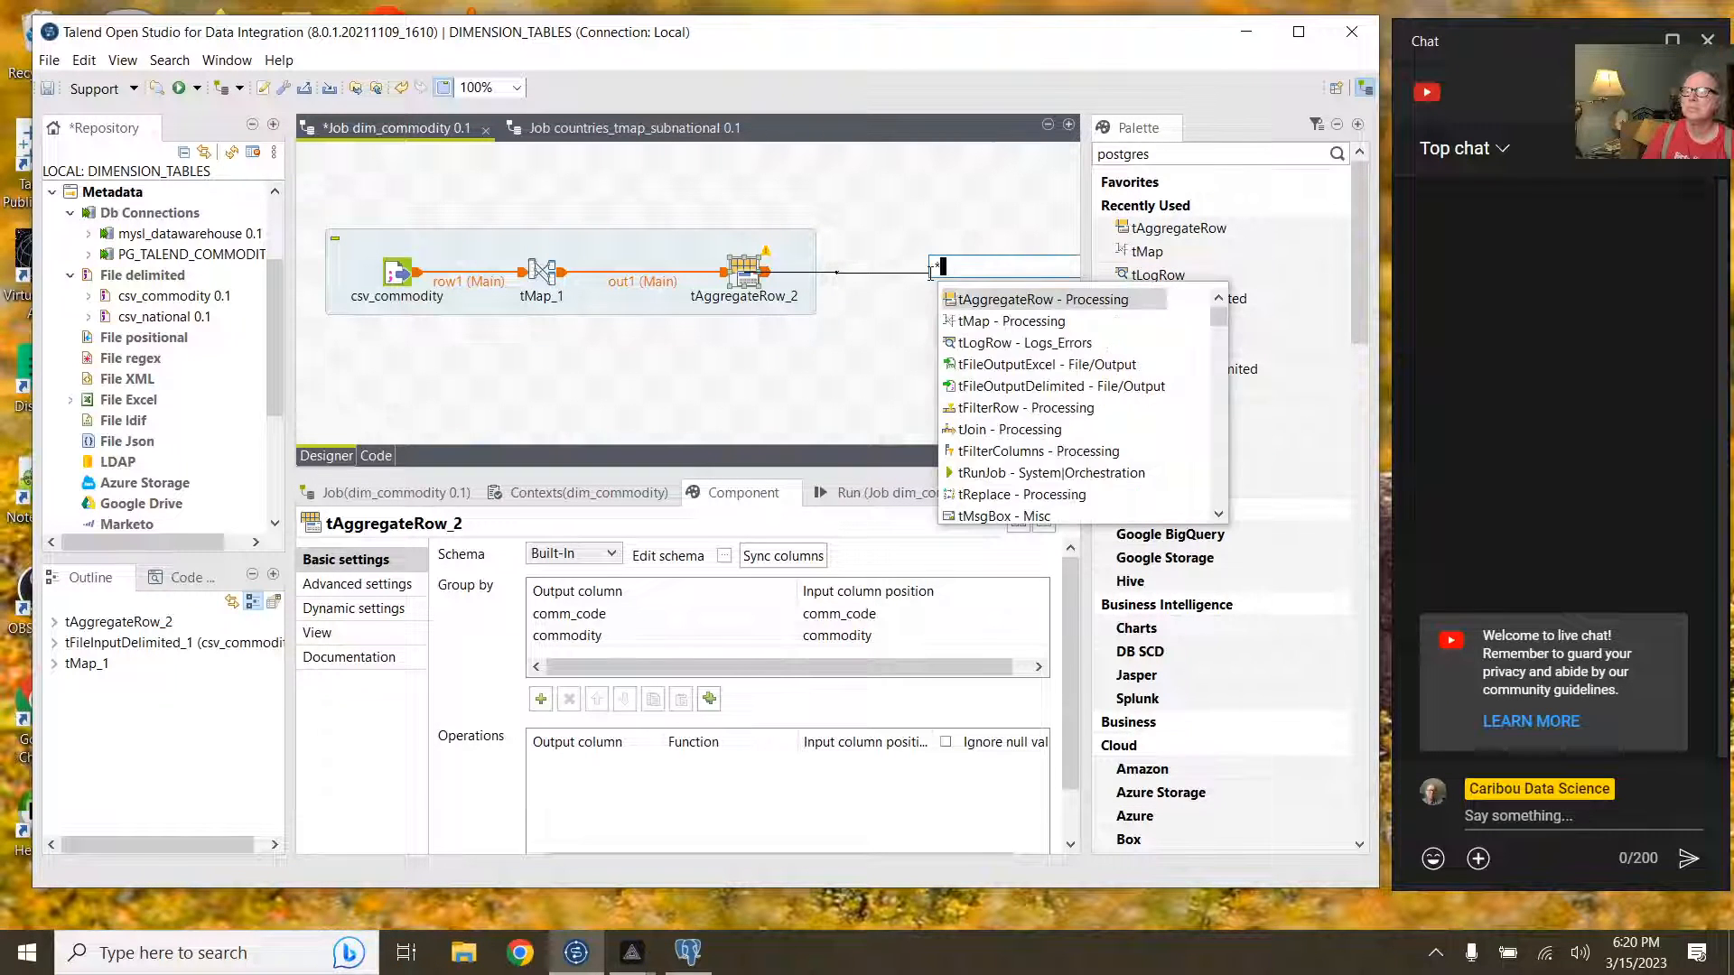
double_click(993, 343)
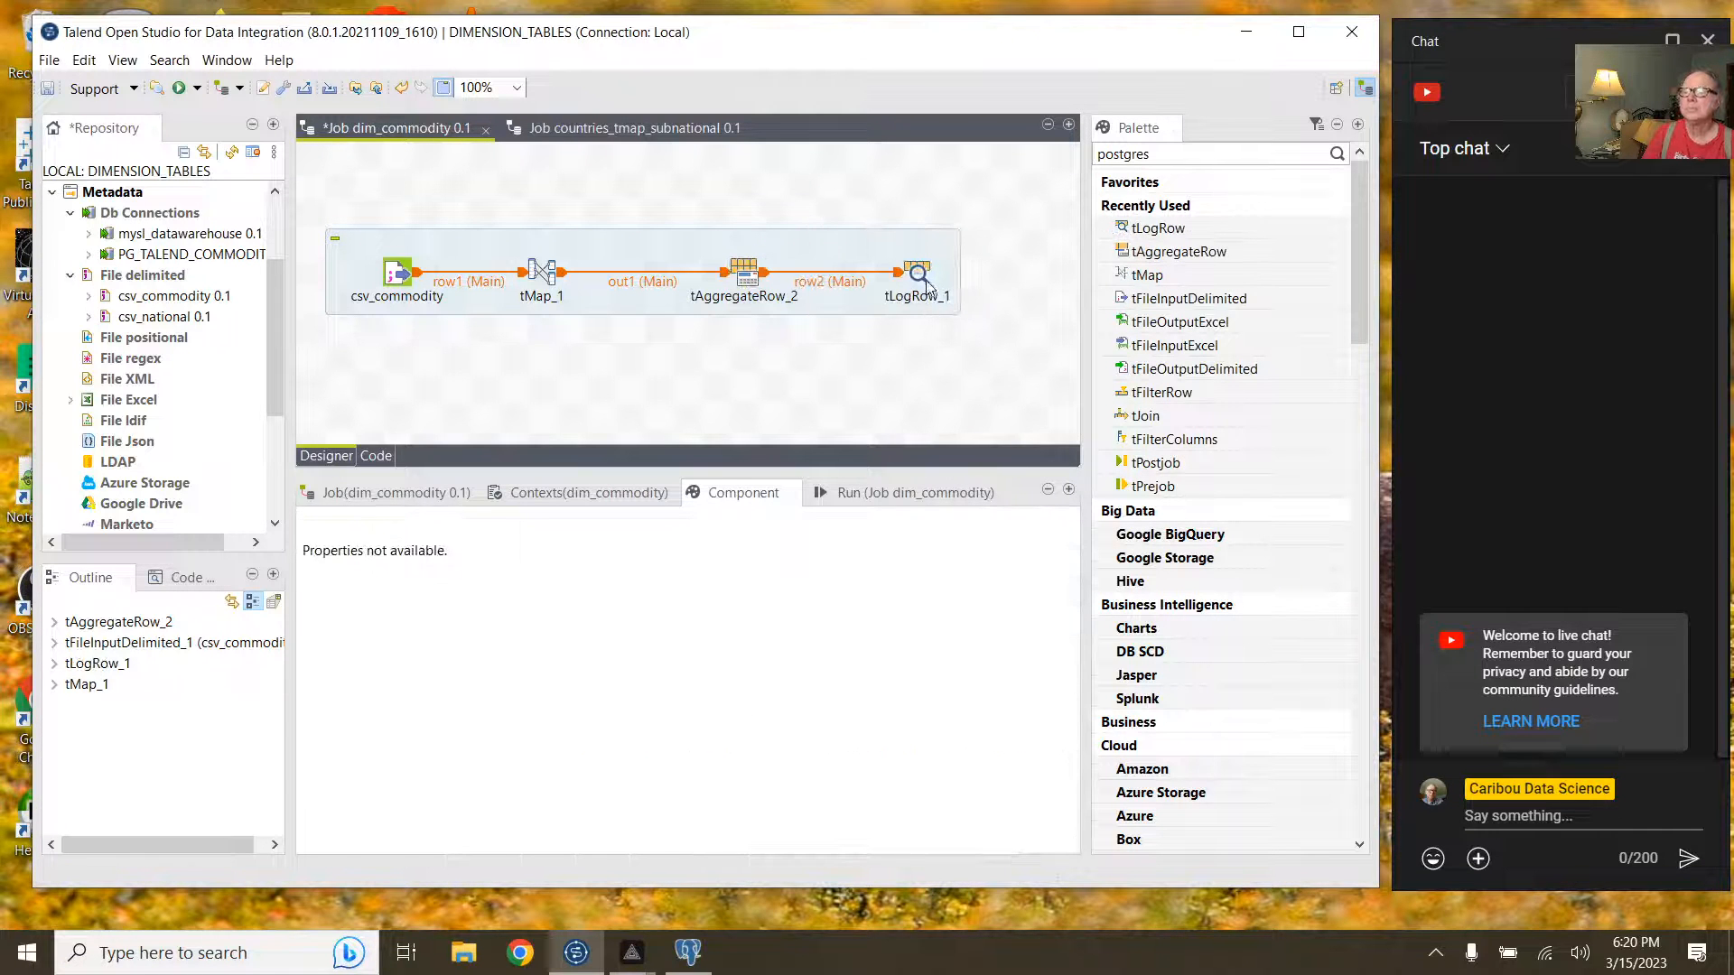
left_click(918, 275)
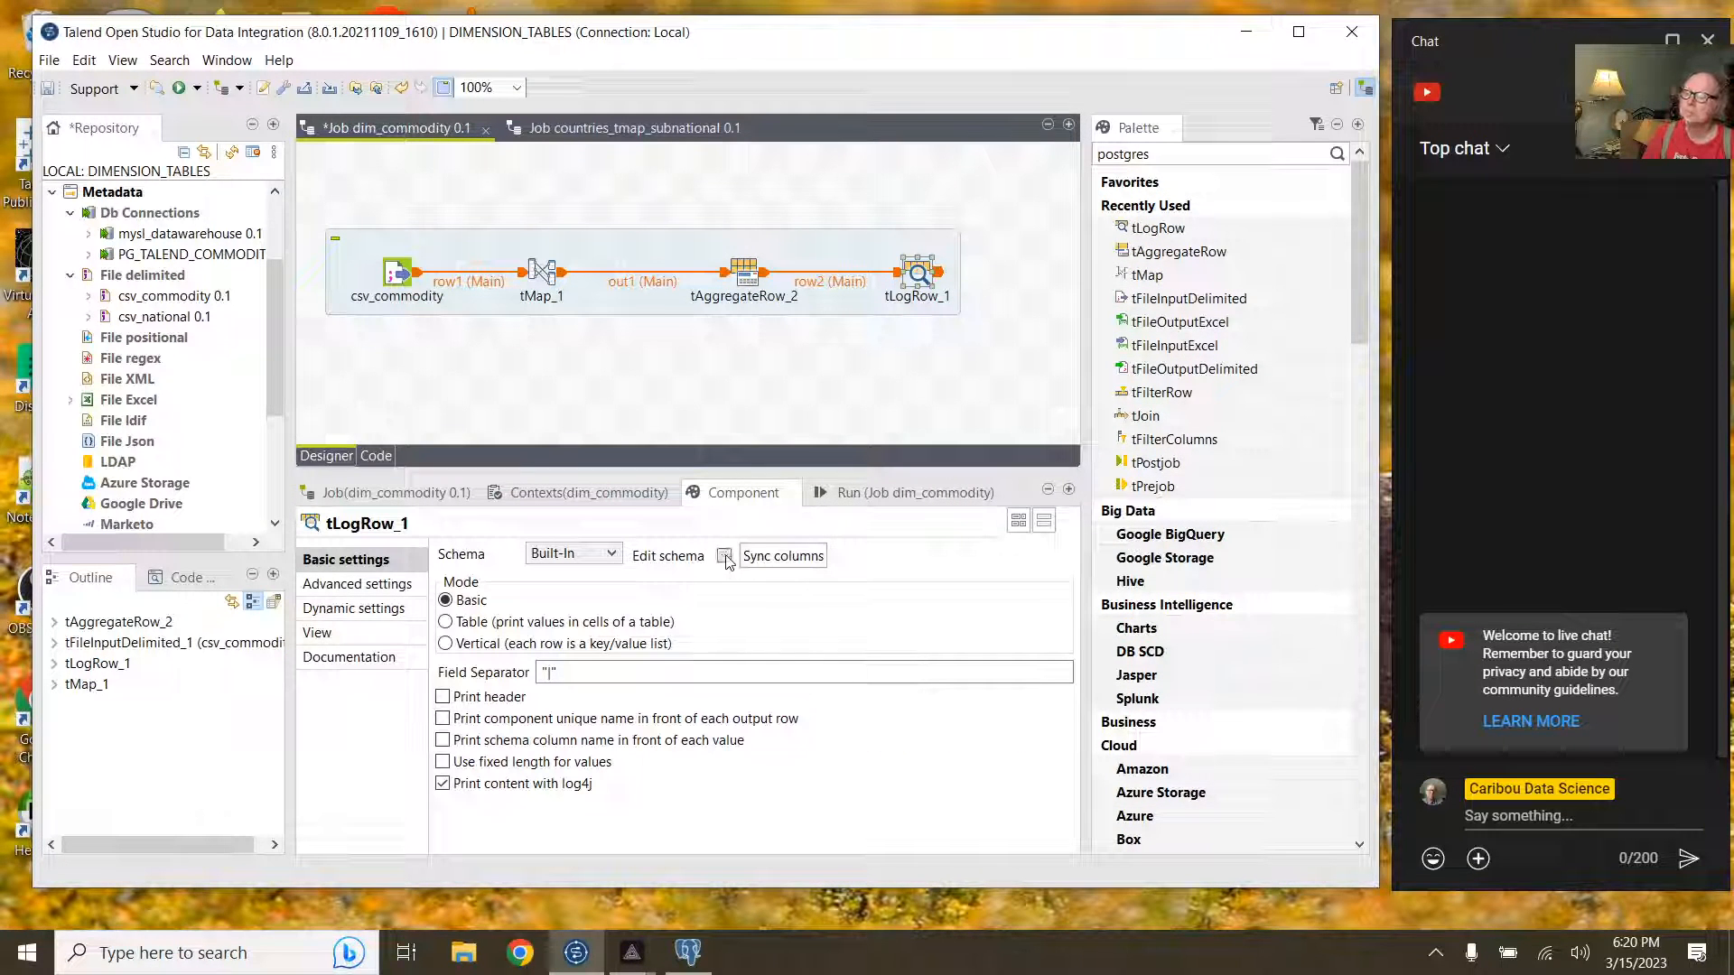
Step: Sync tLogRow_1's schema, enable Print header, and show the Run panel
left_click(725, 556)
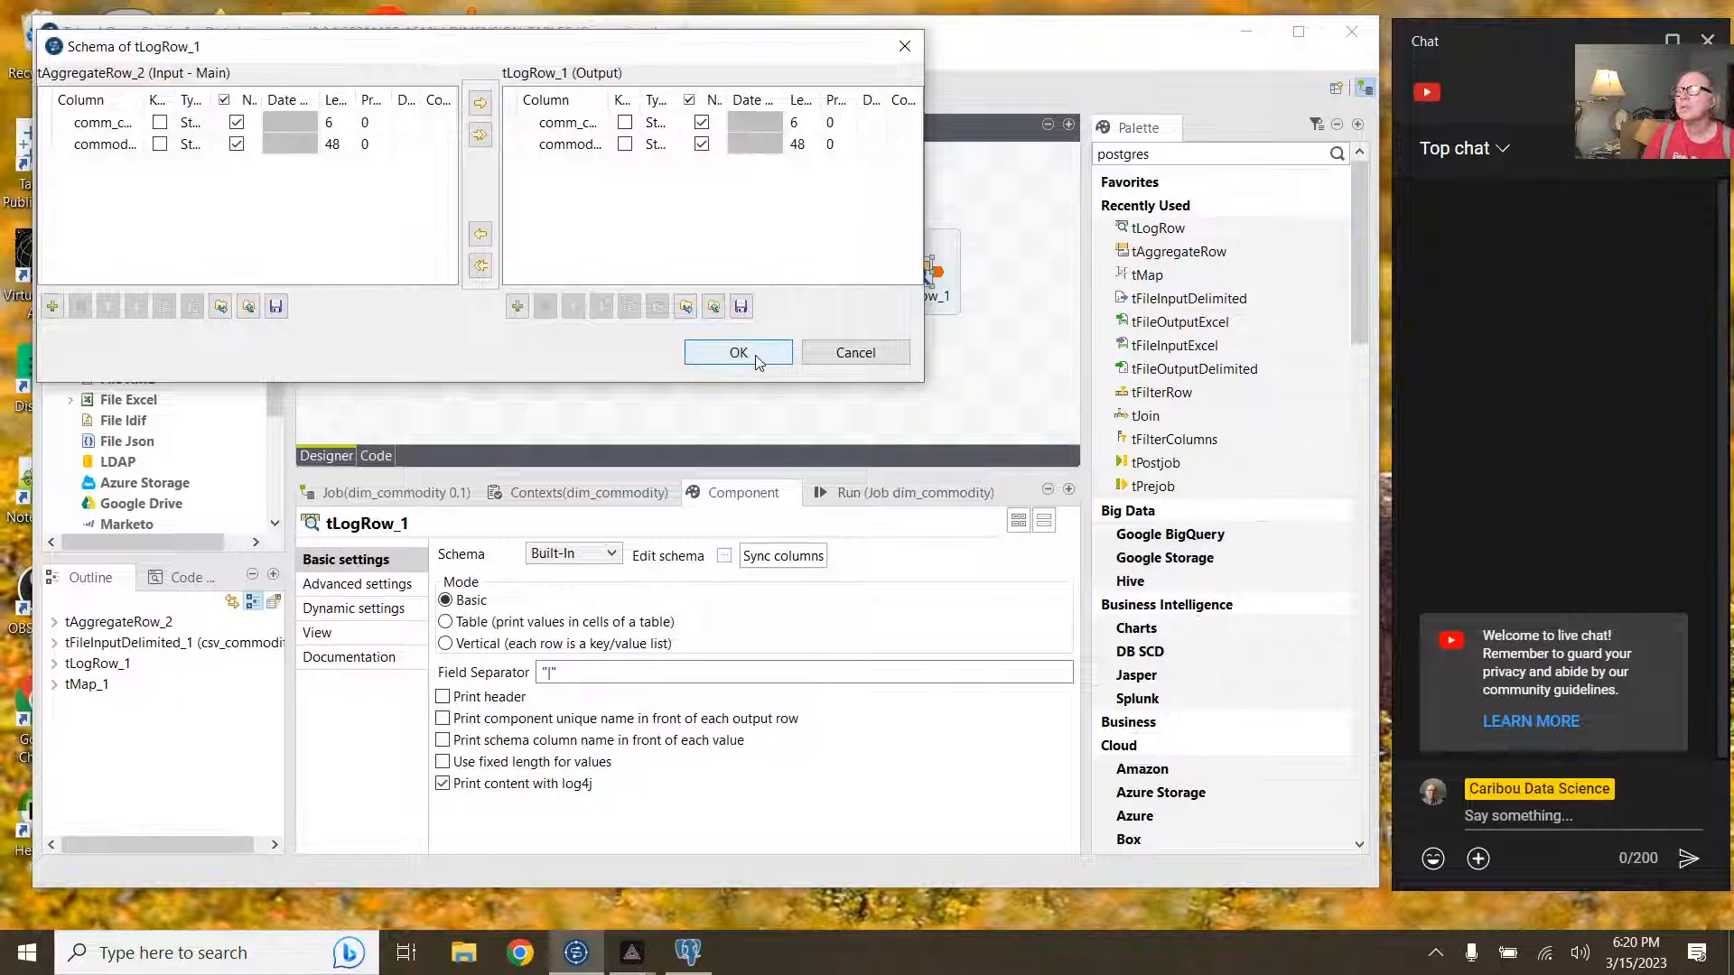
left_click(757, 355)
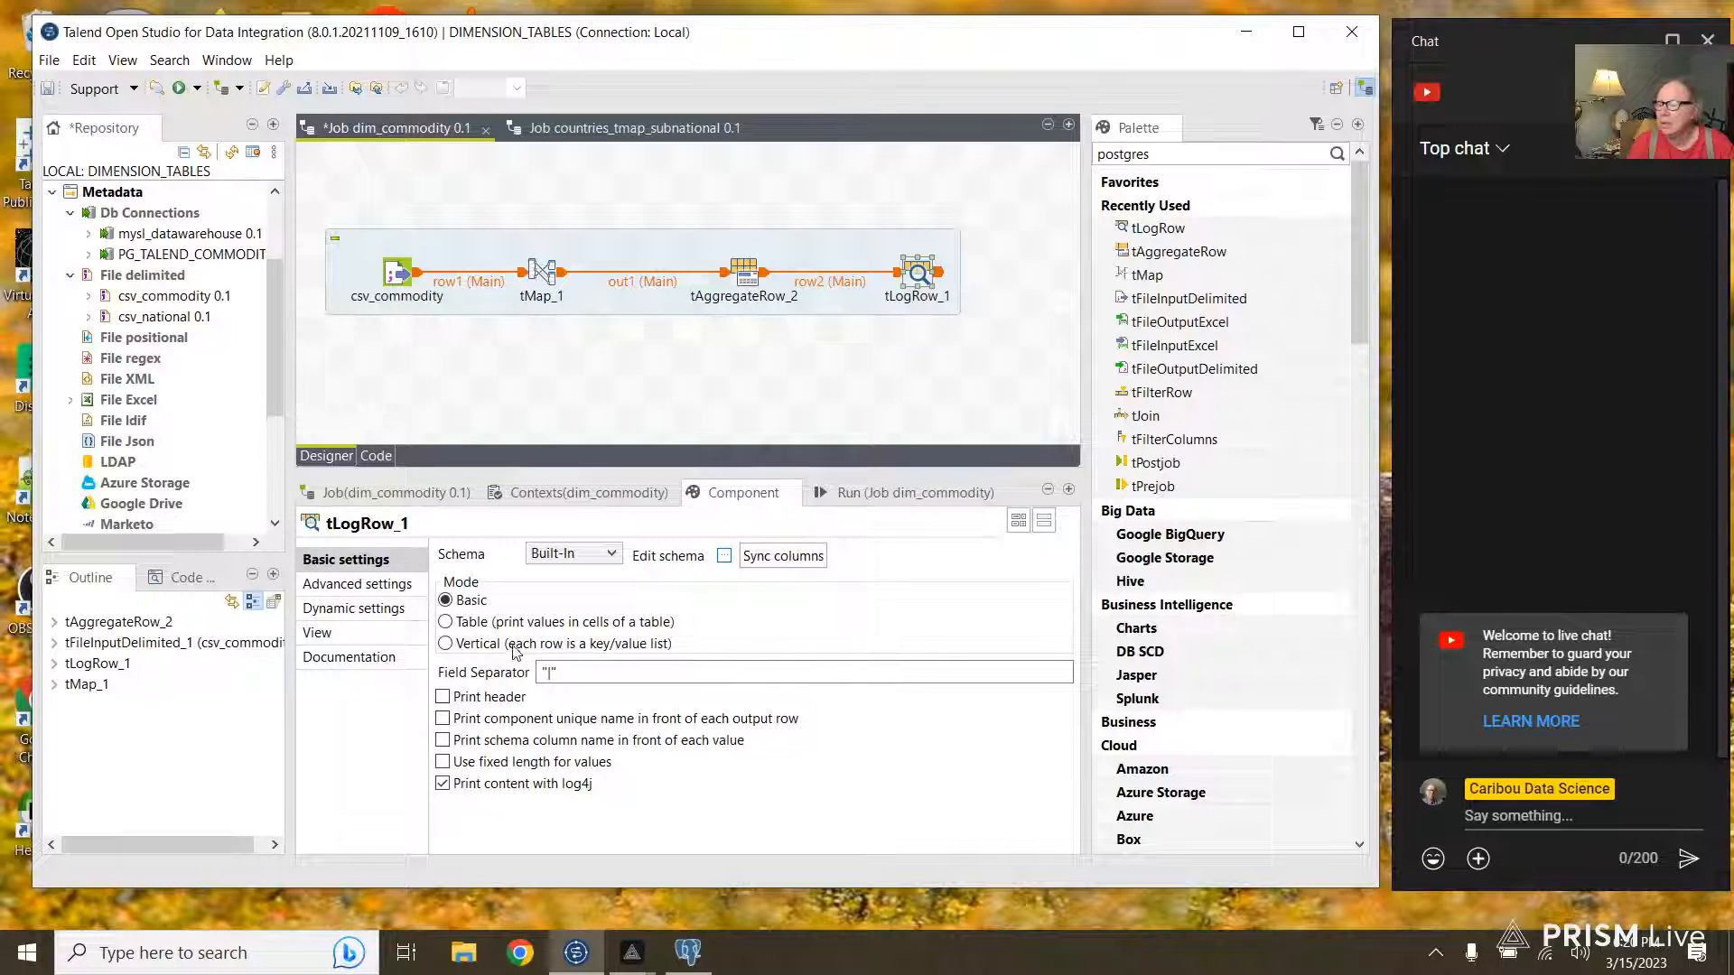
left_click(443, 697)
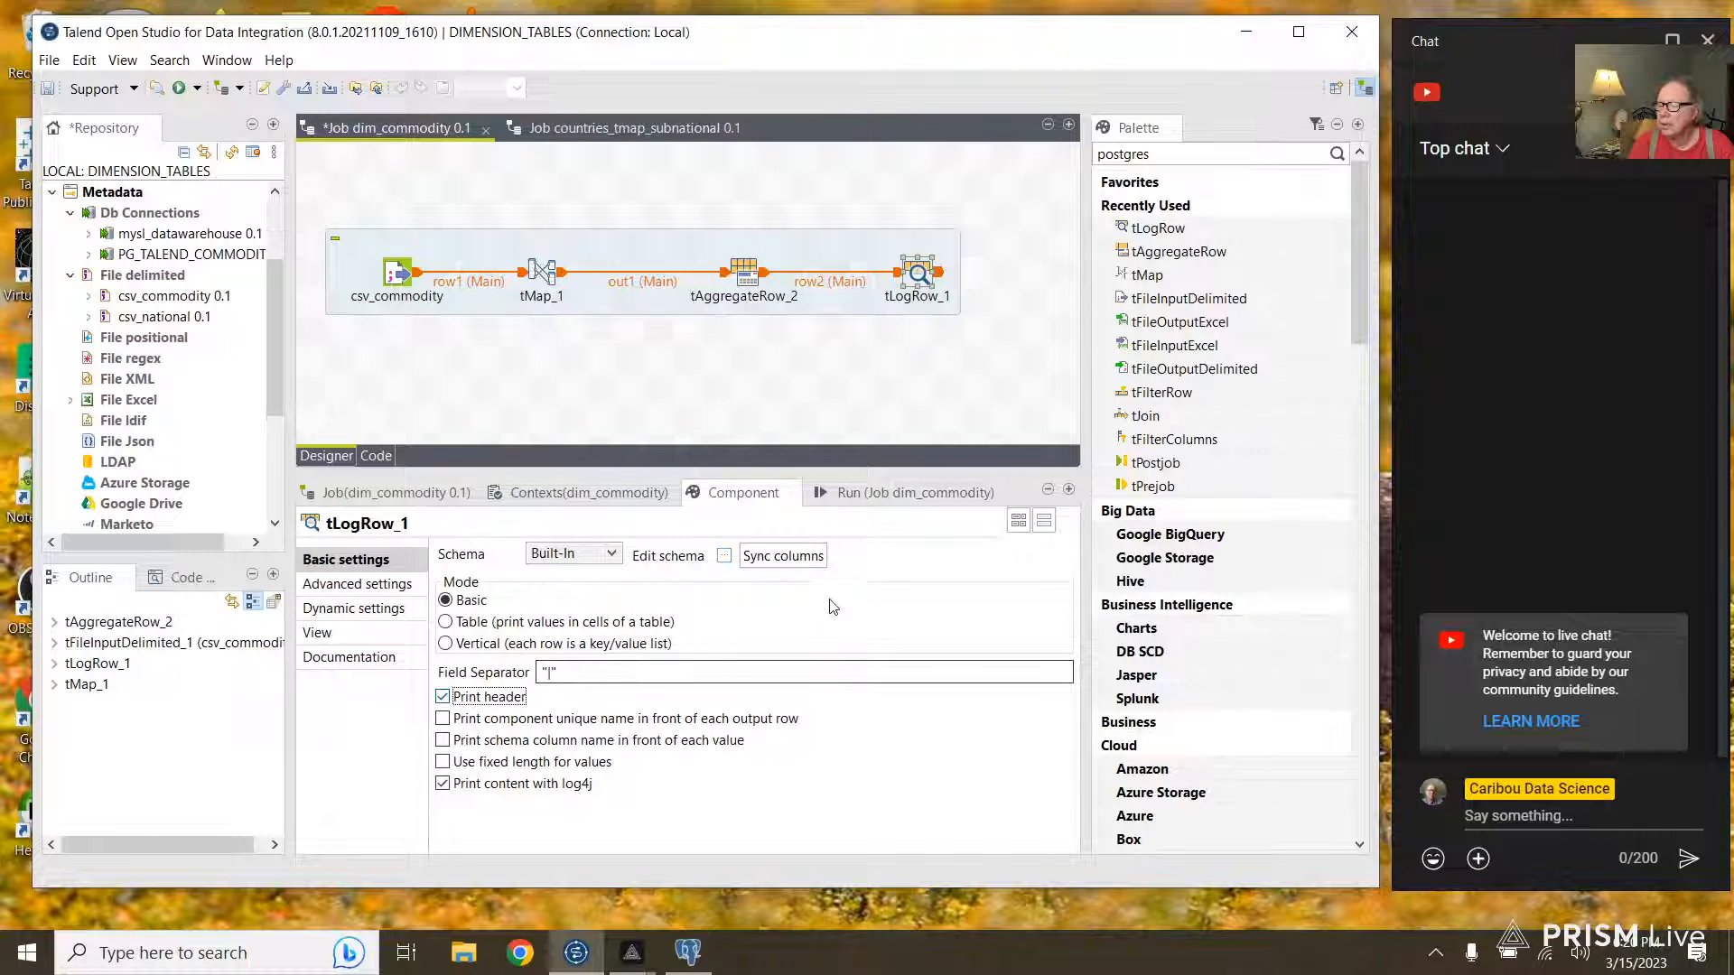
left_click(890, 495)
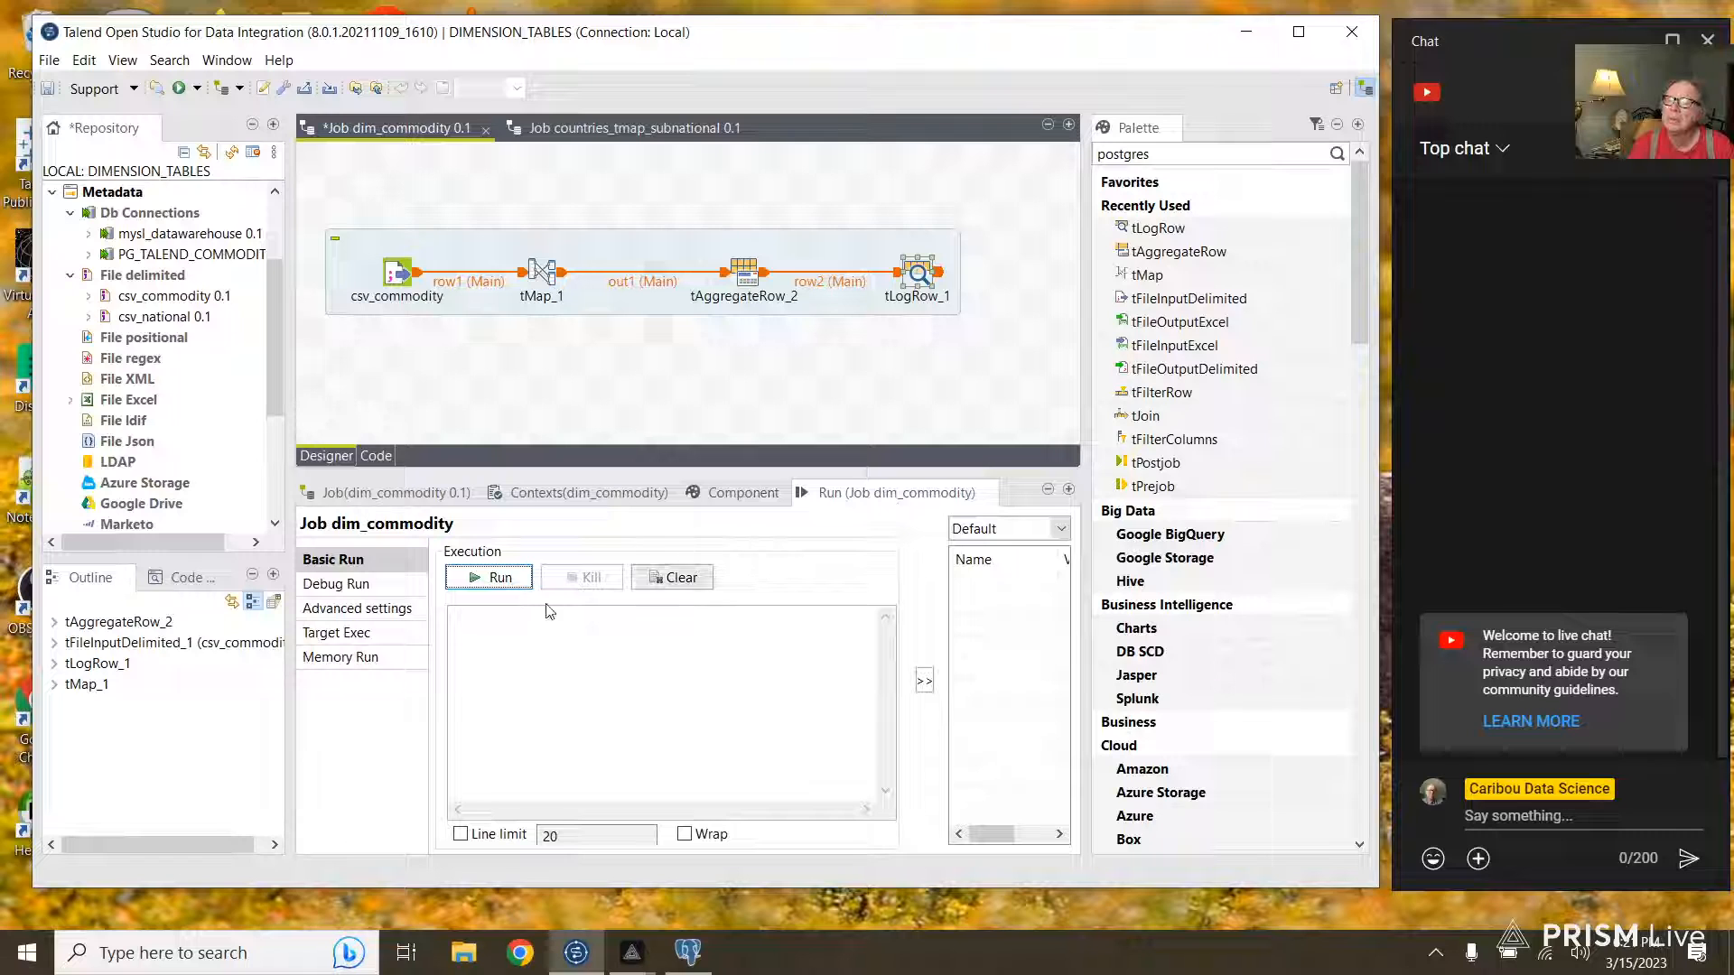
Step: Run dim_commodity, logging 5040 grouped commodity rows, then delete tLogRow_1
left_click(509, 583)
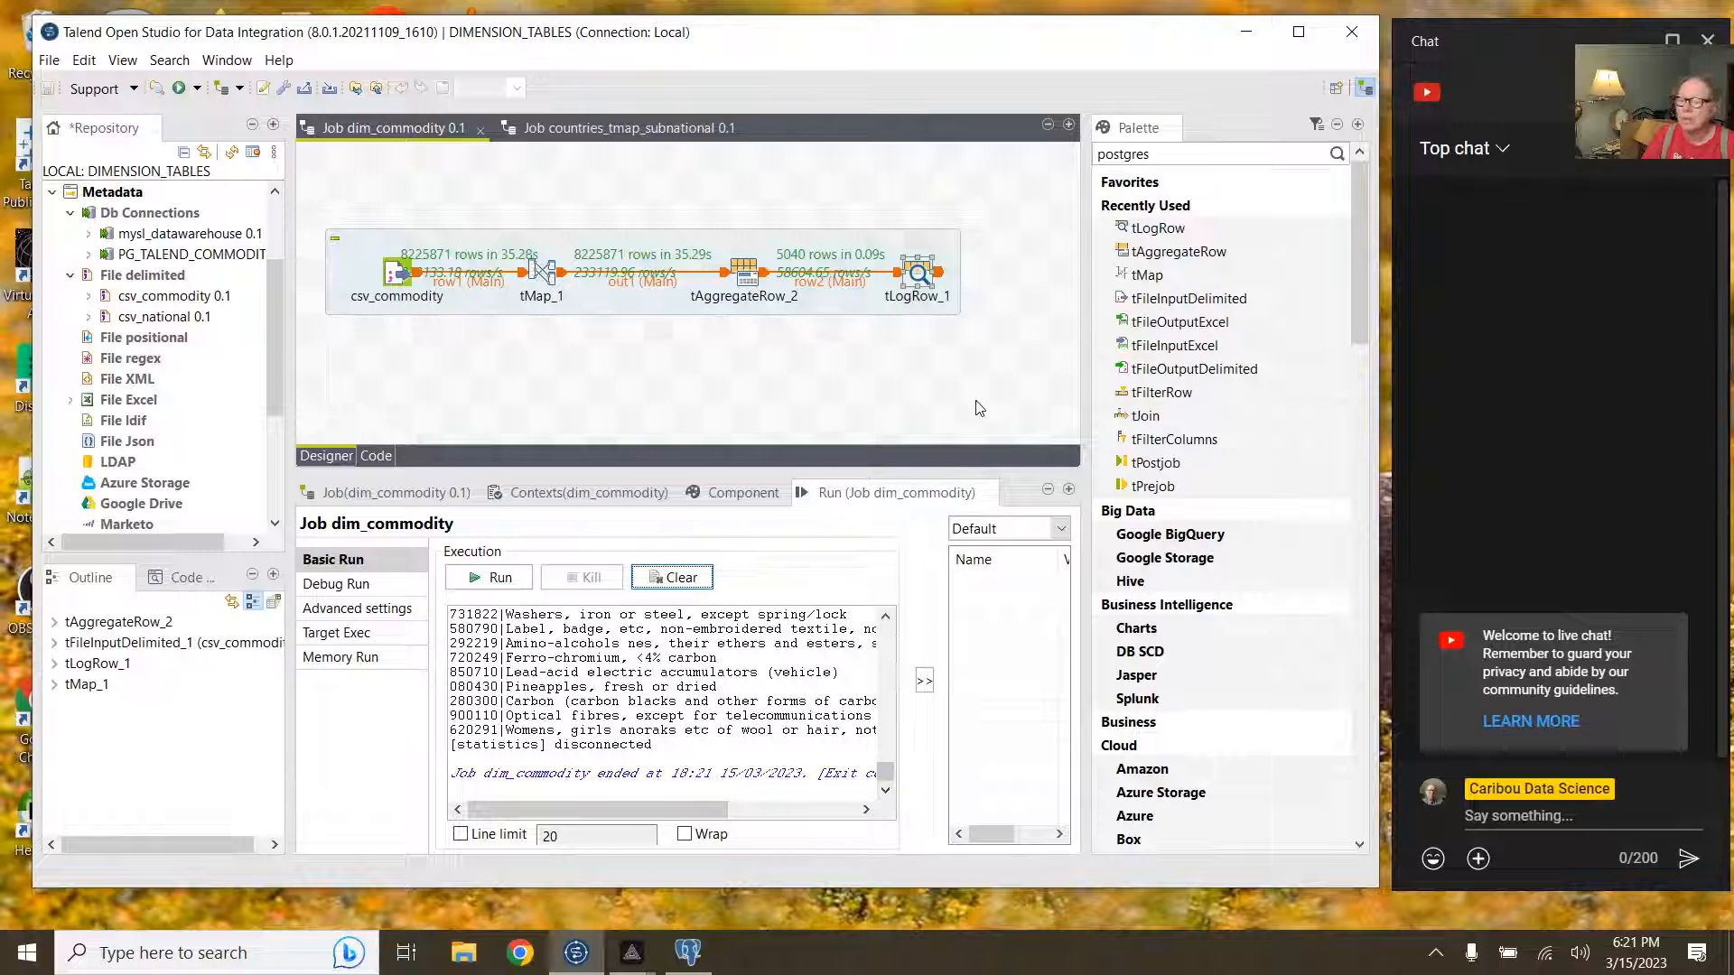
left_click(927, 288)
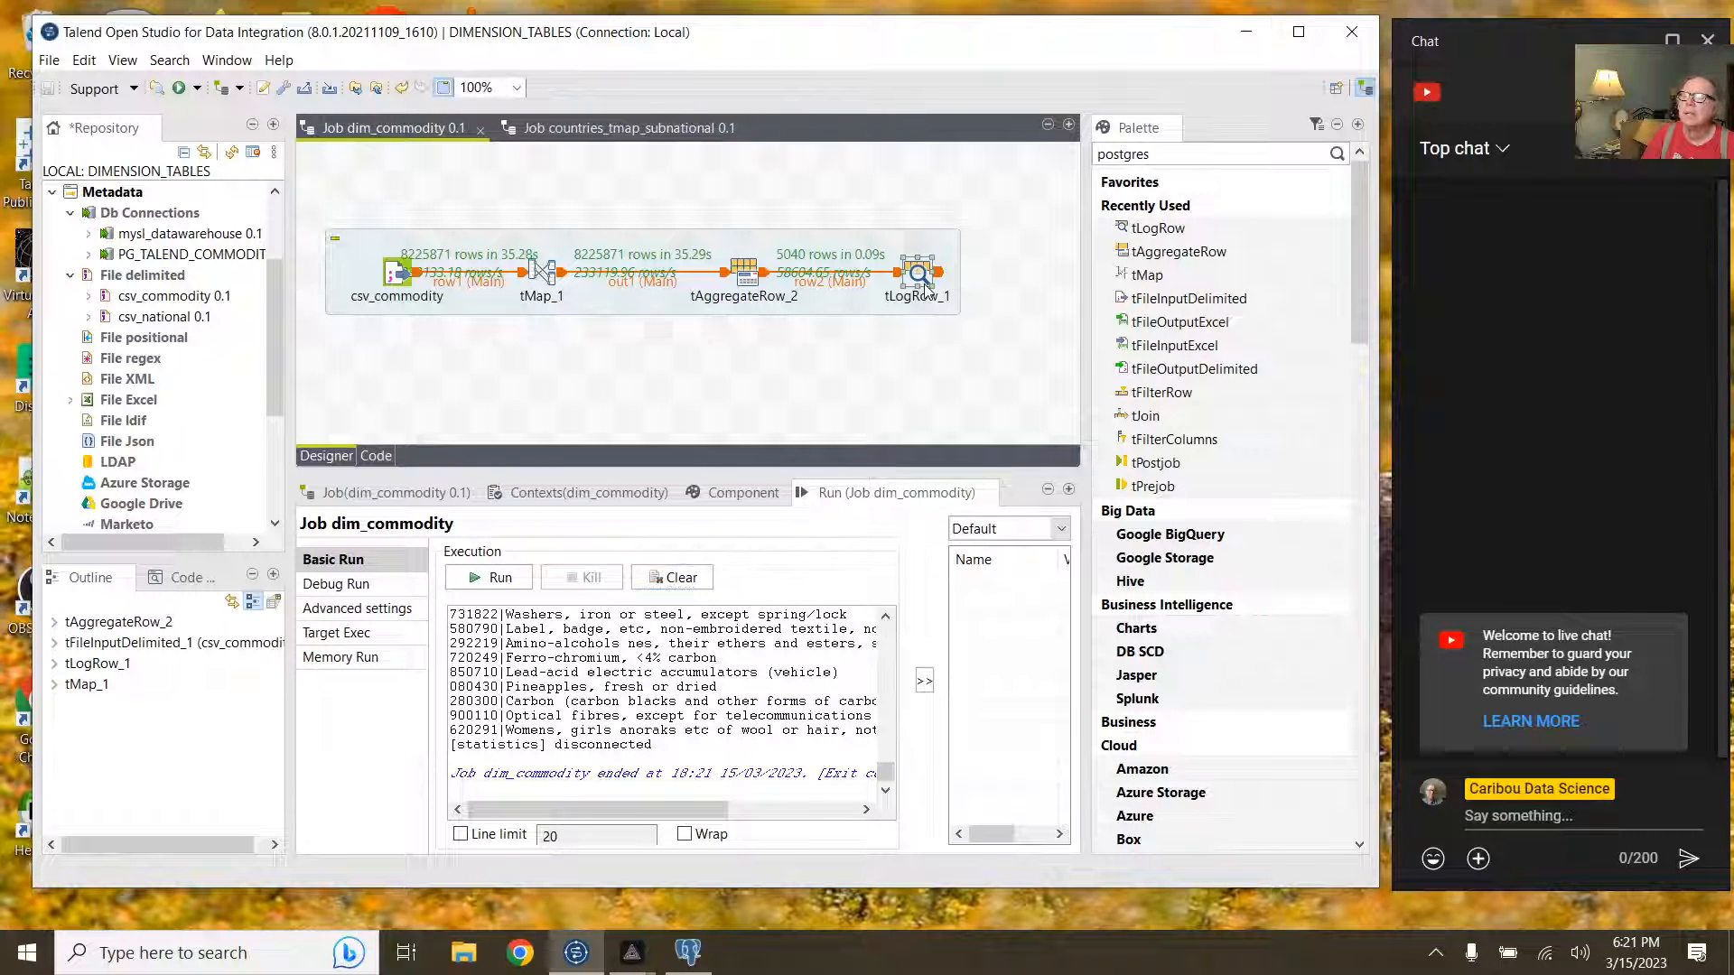
key("Delete")
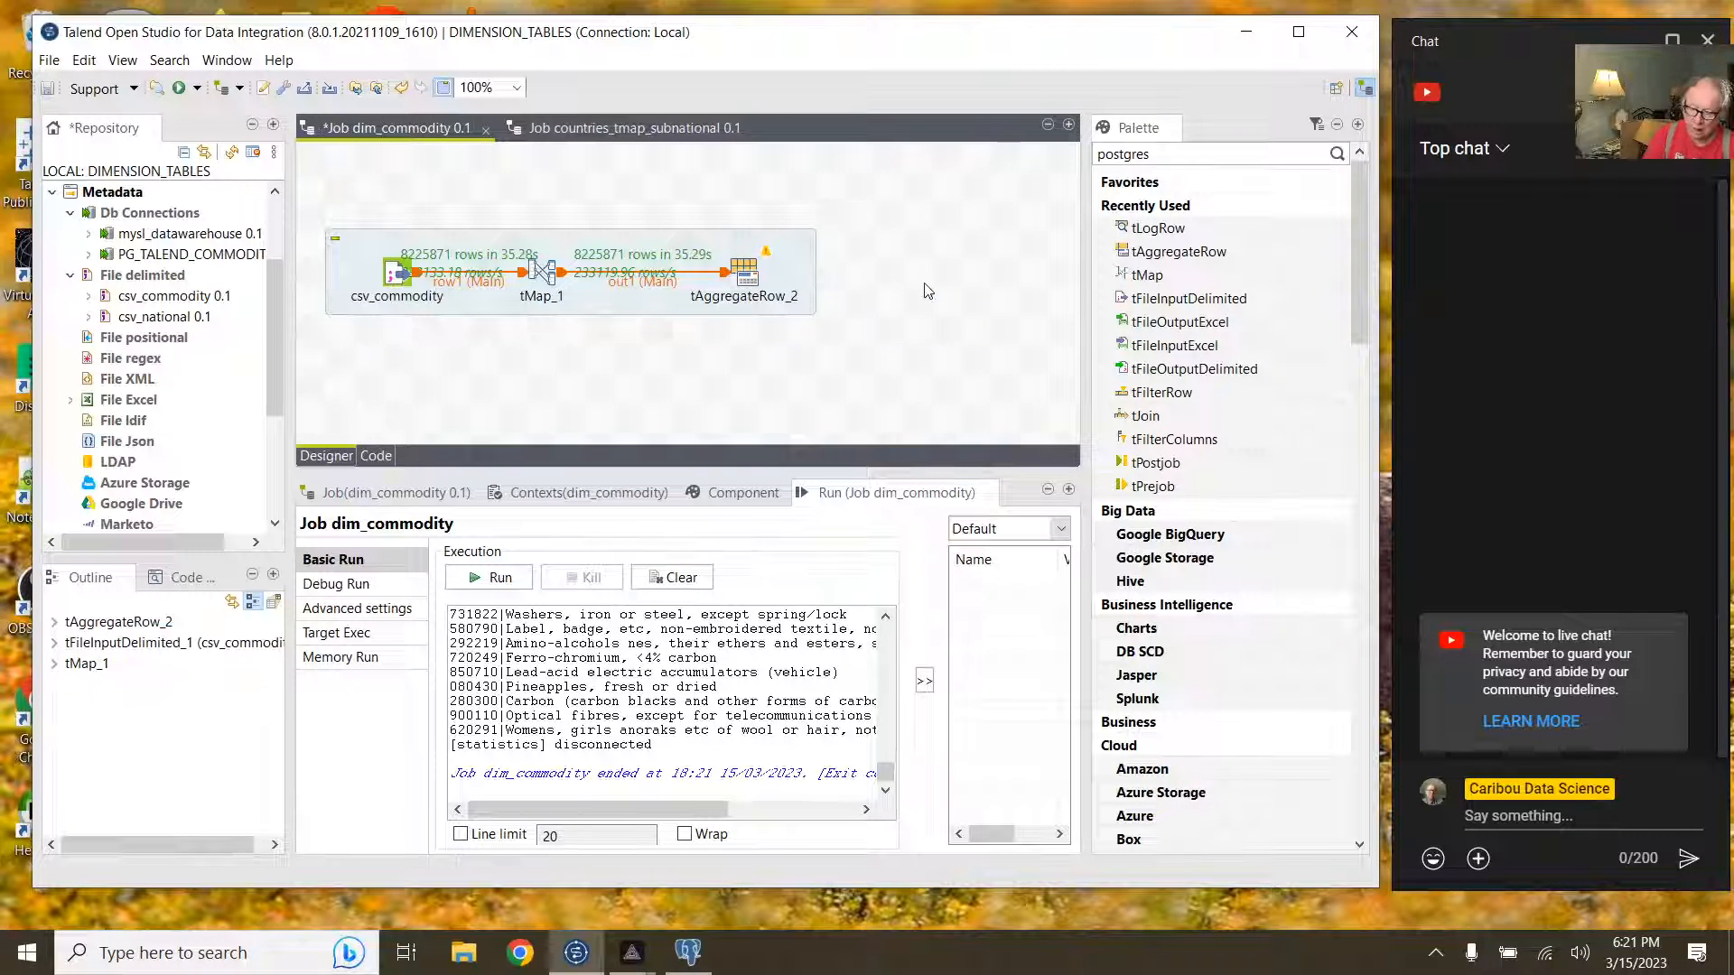
Step: Link tAggregateRow_2 with a Main row to a new tFileOutputExcel_1 and open its settings
left_click(744, 276)
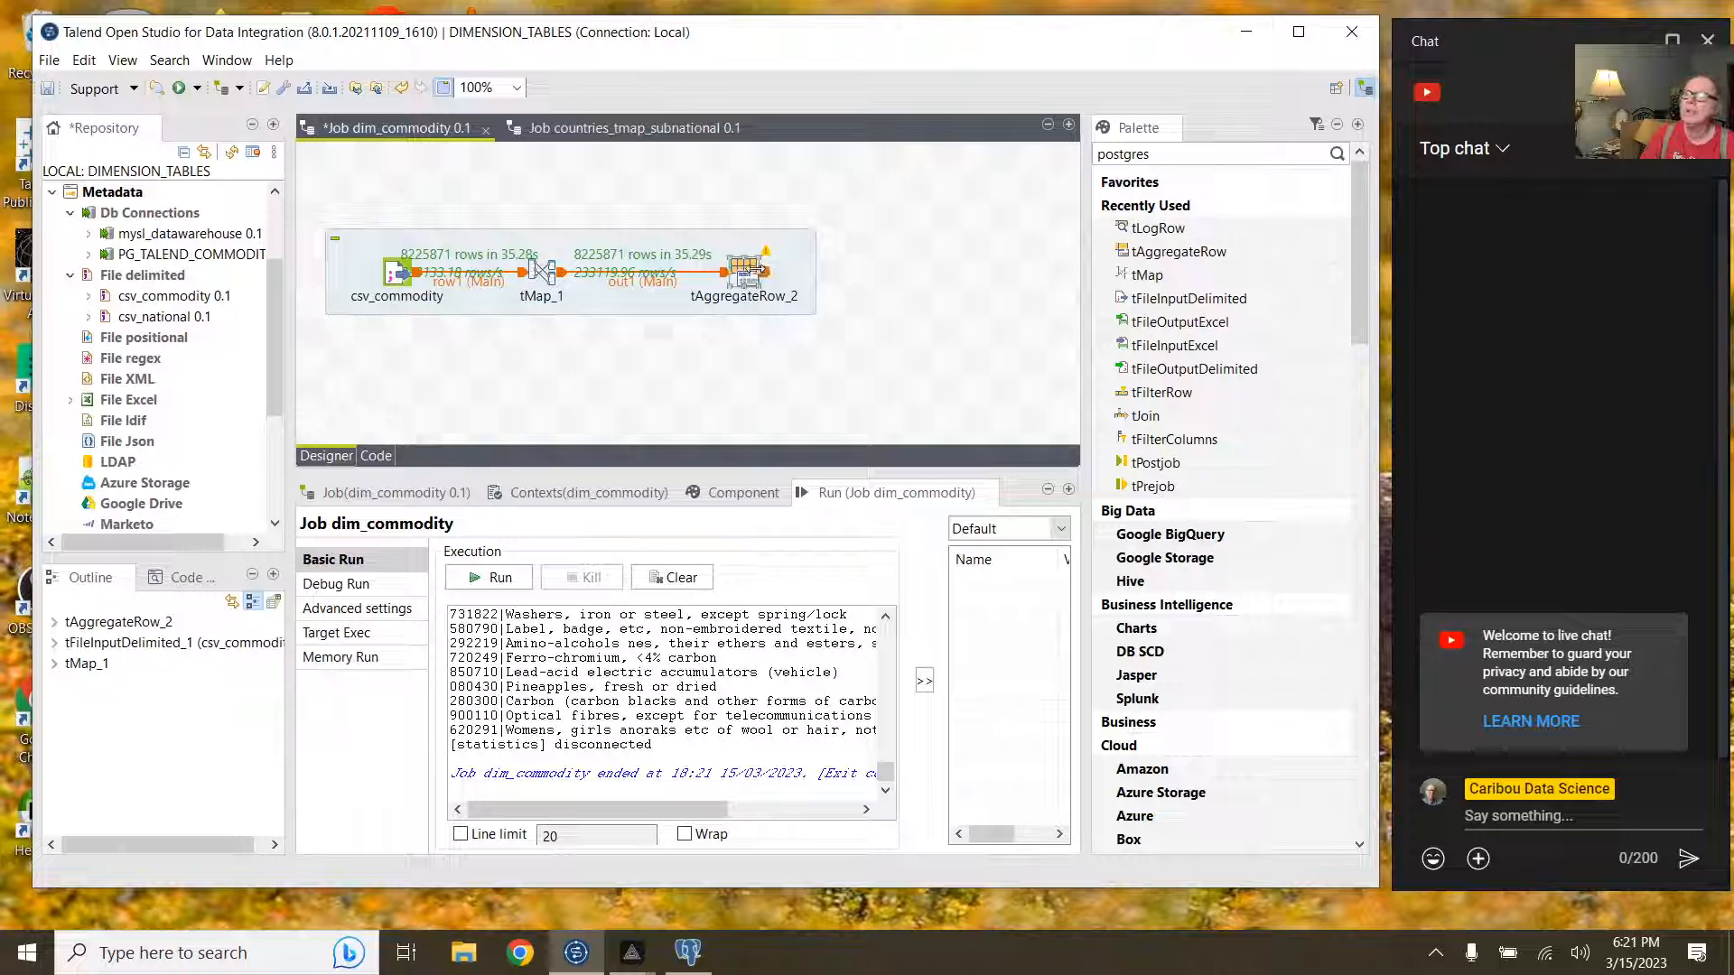
right_click(772, 278)
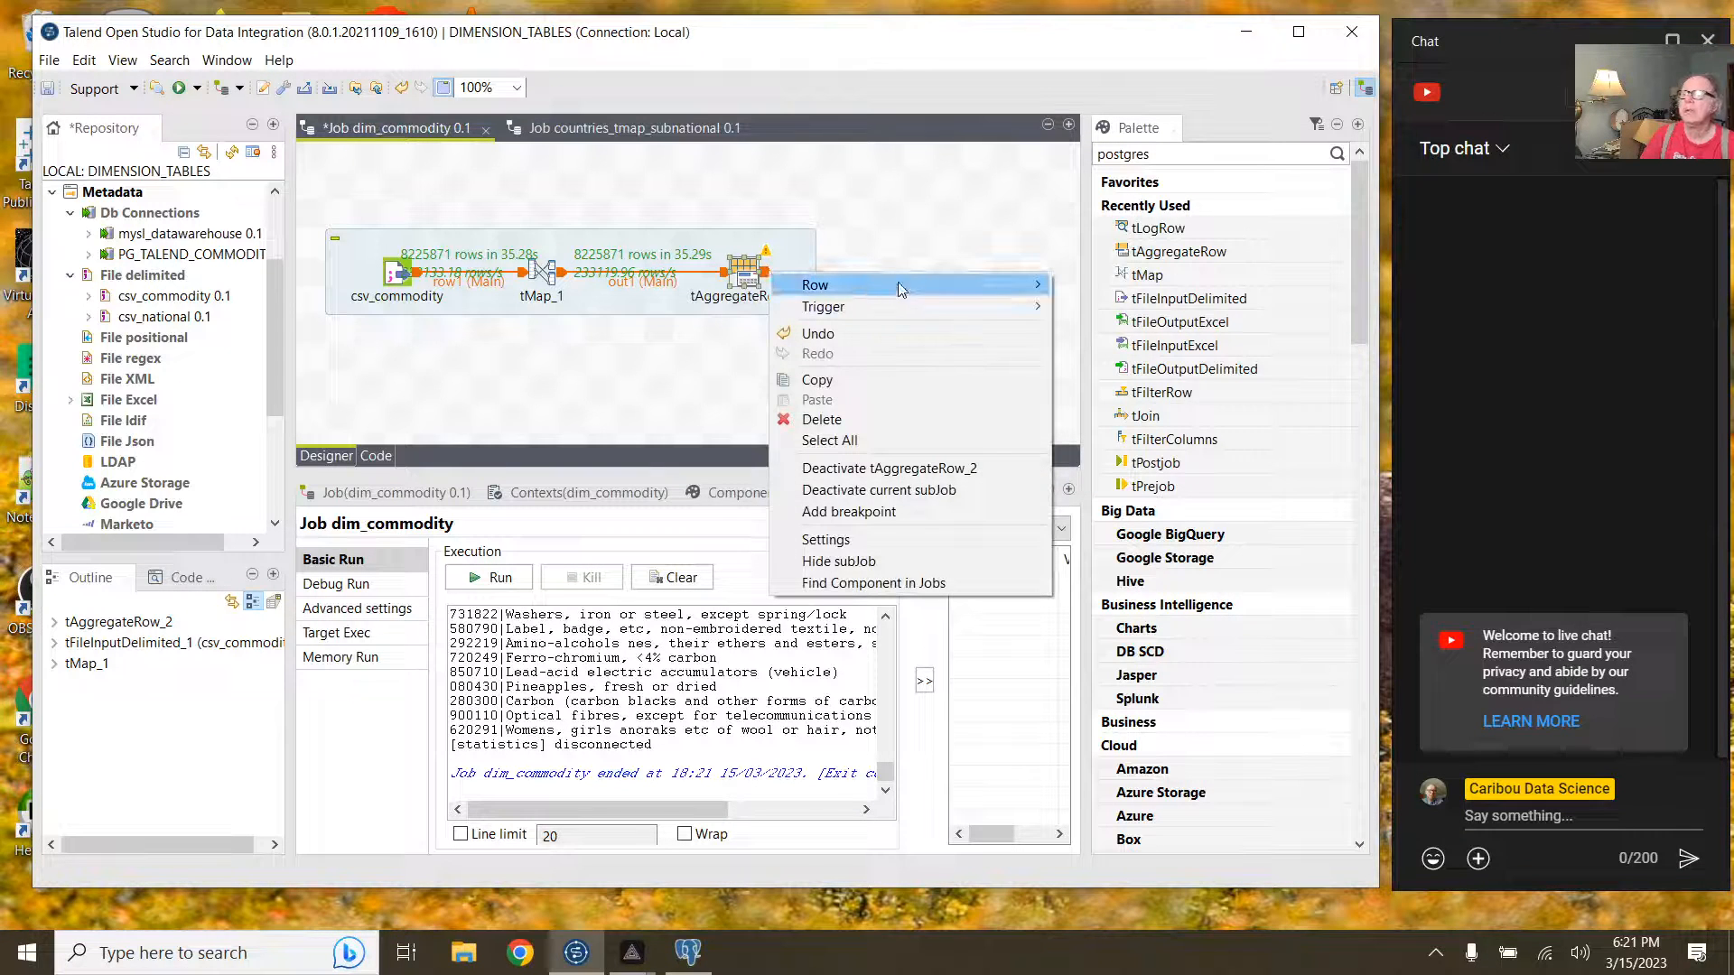
left_click(1103, 279)
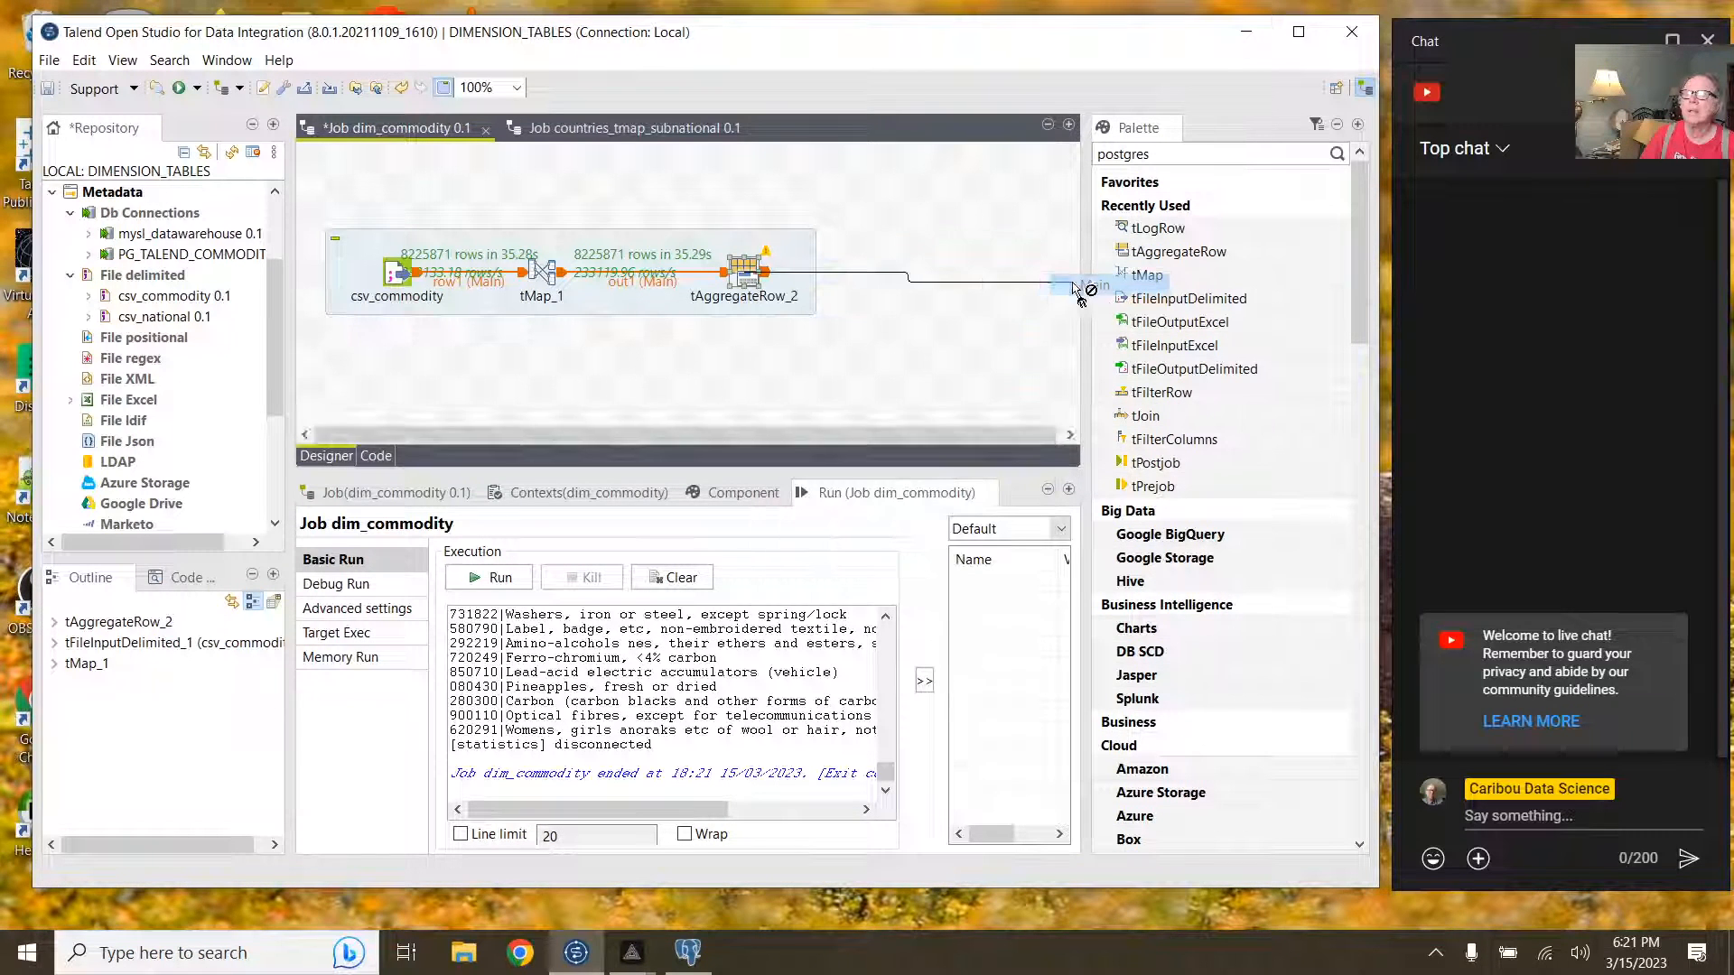
left_click(976, 271)
double_click(1061, 364)
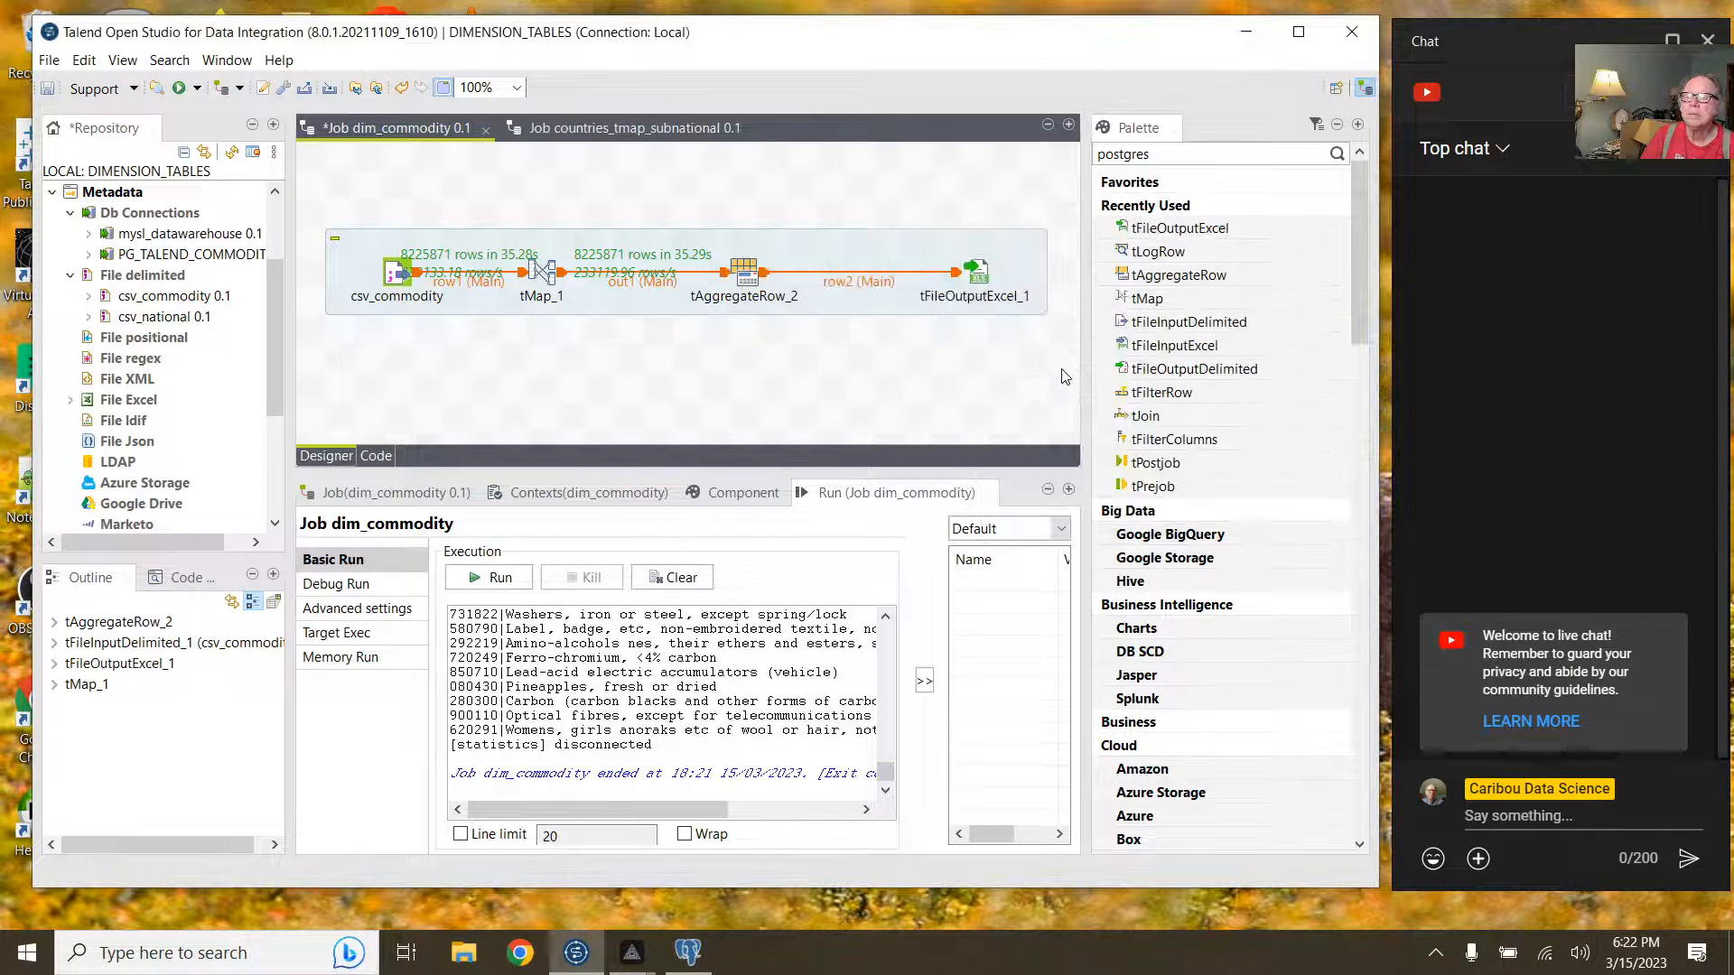
left_click(975, 275)
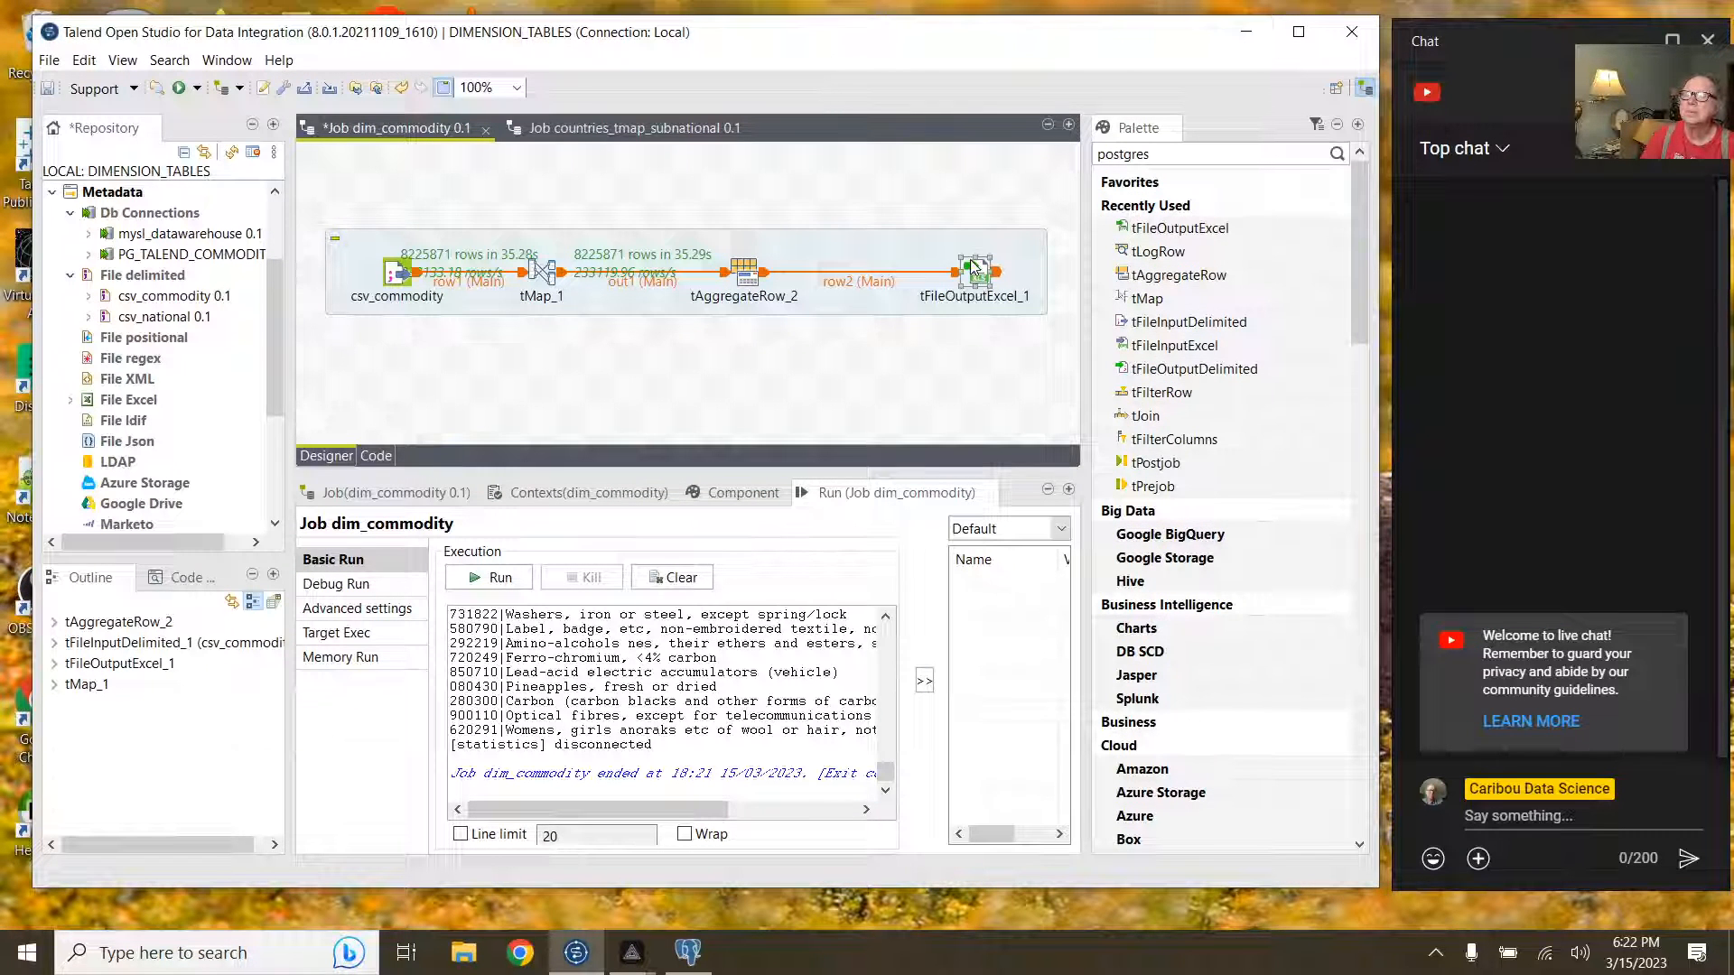
double_click(975, 271)
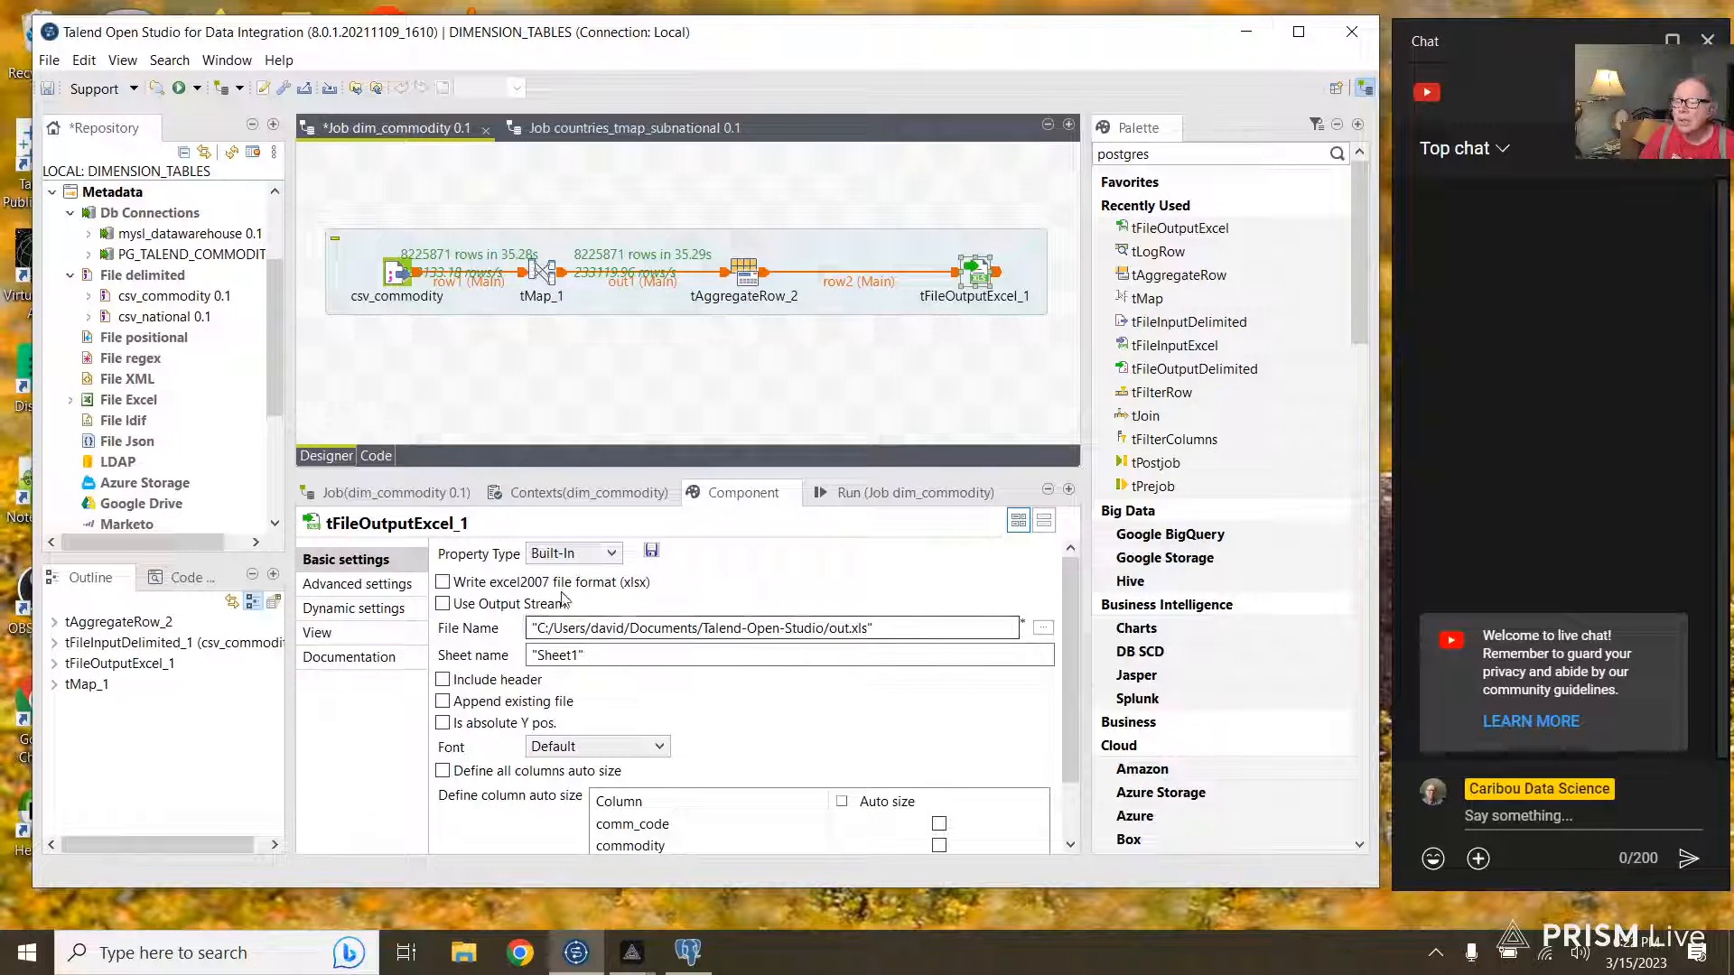
Step: Set tFileOutputExcel_1 to xlsx format, file name dim_commodity.xlsx, with Include header ticked
left_click(443, 582)
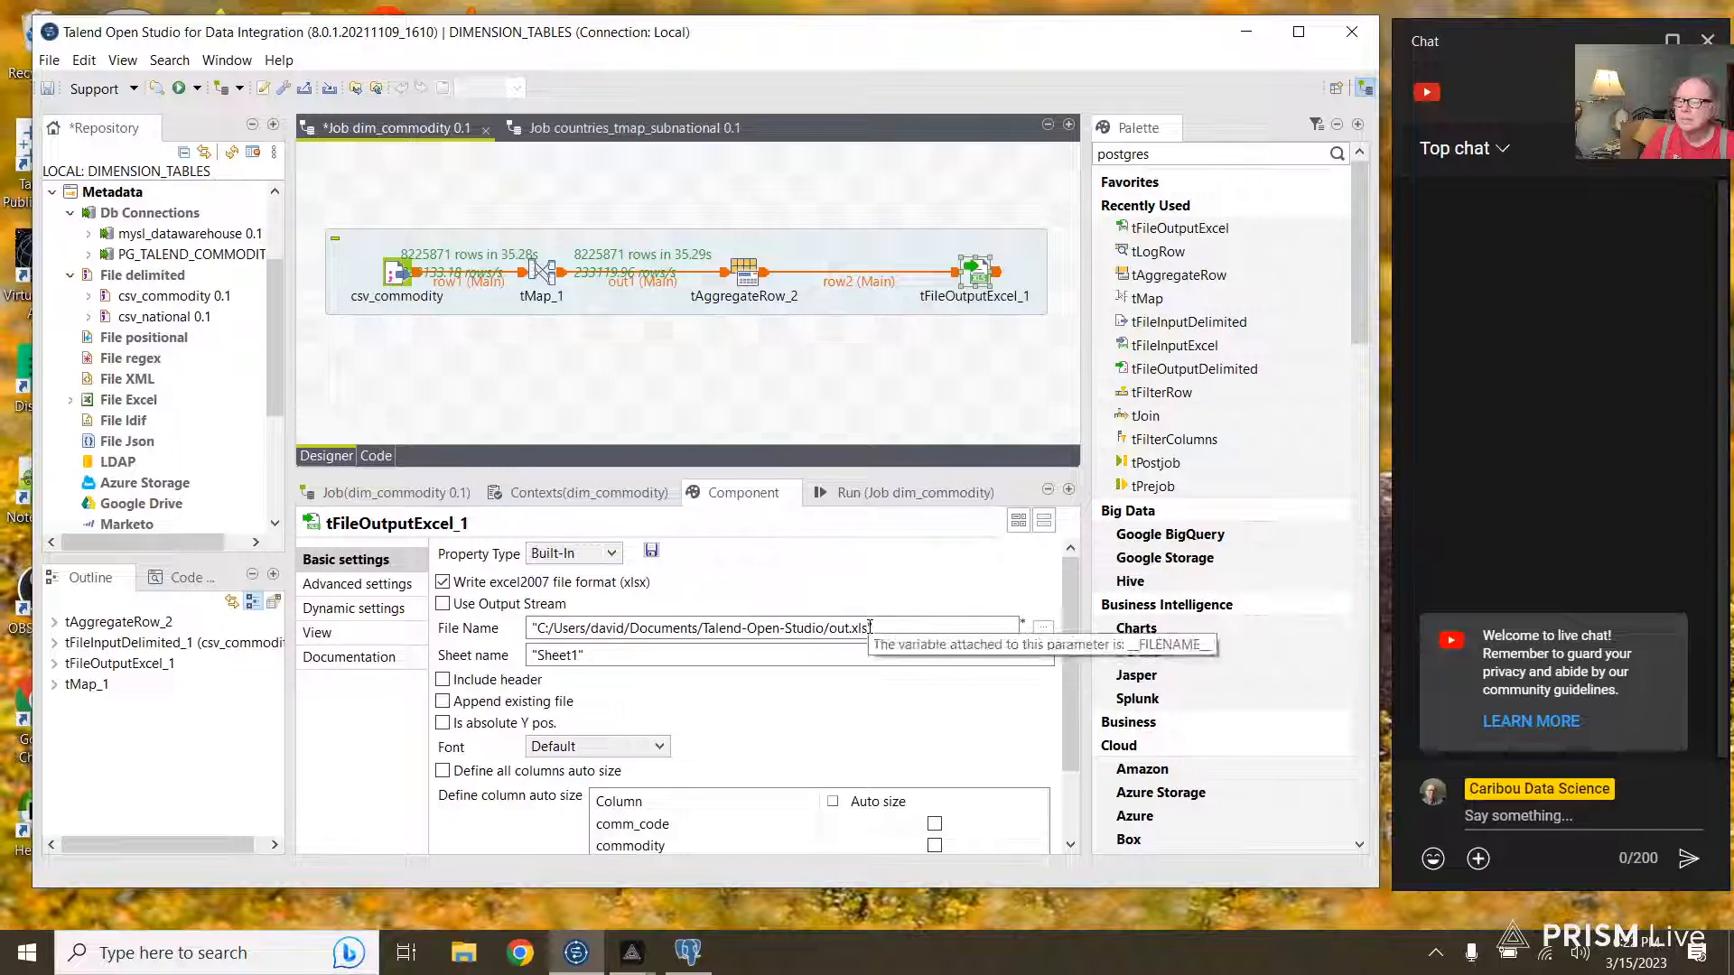
left_click(869, 628)
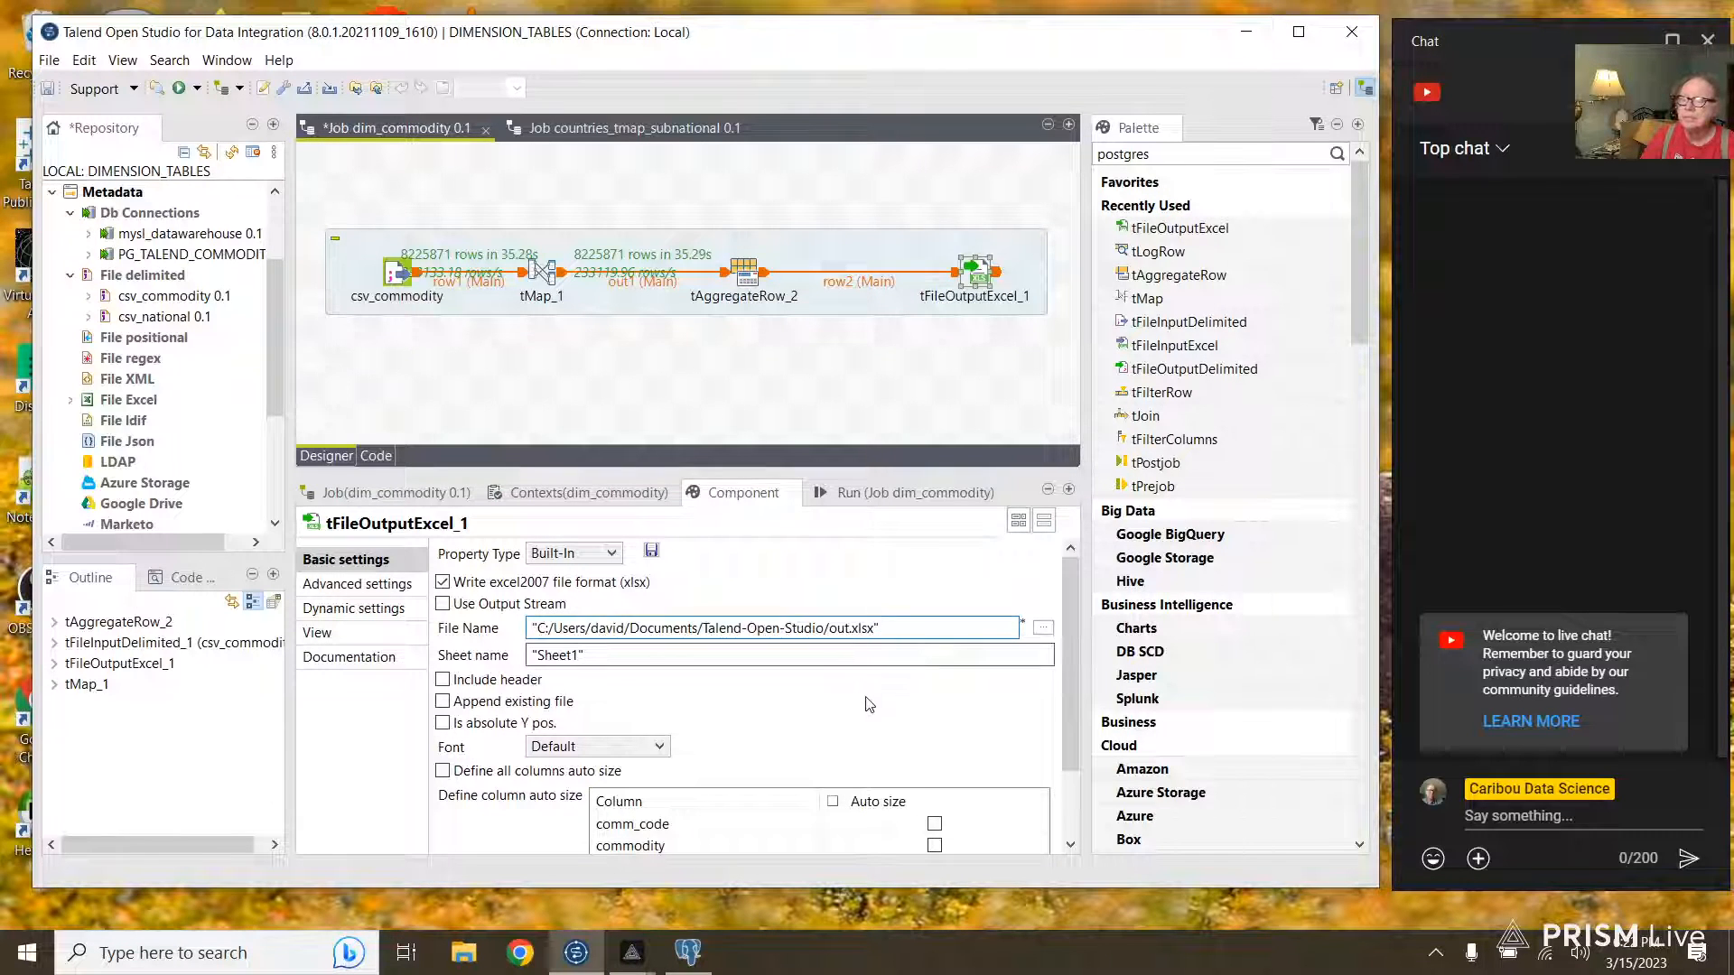
type("x")
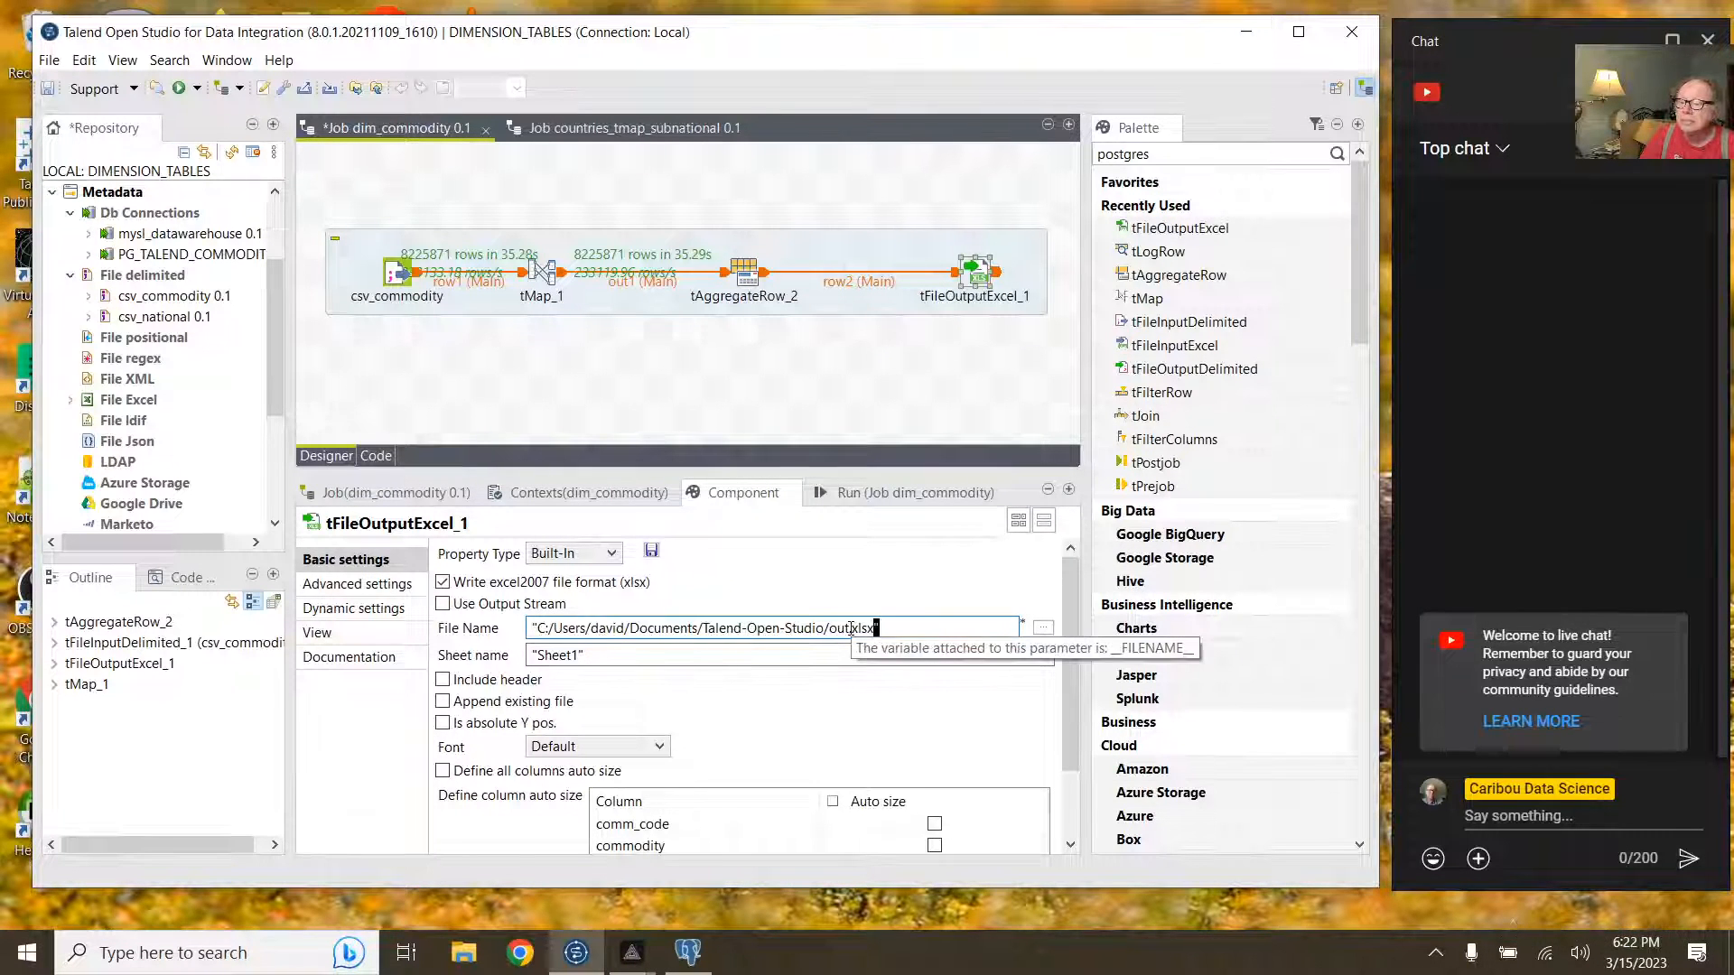
left_click(850, 627)
key("BackSpace")
key("BackSpace")
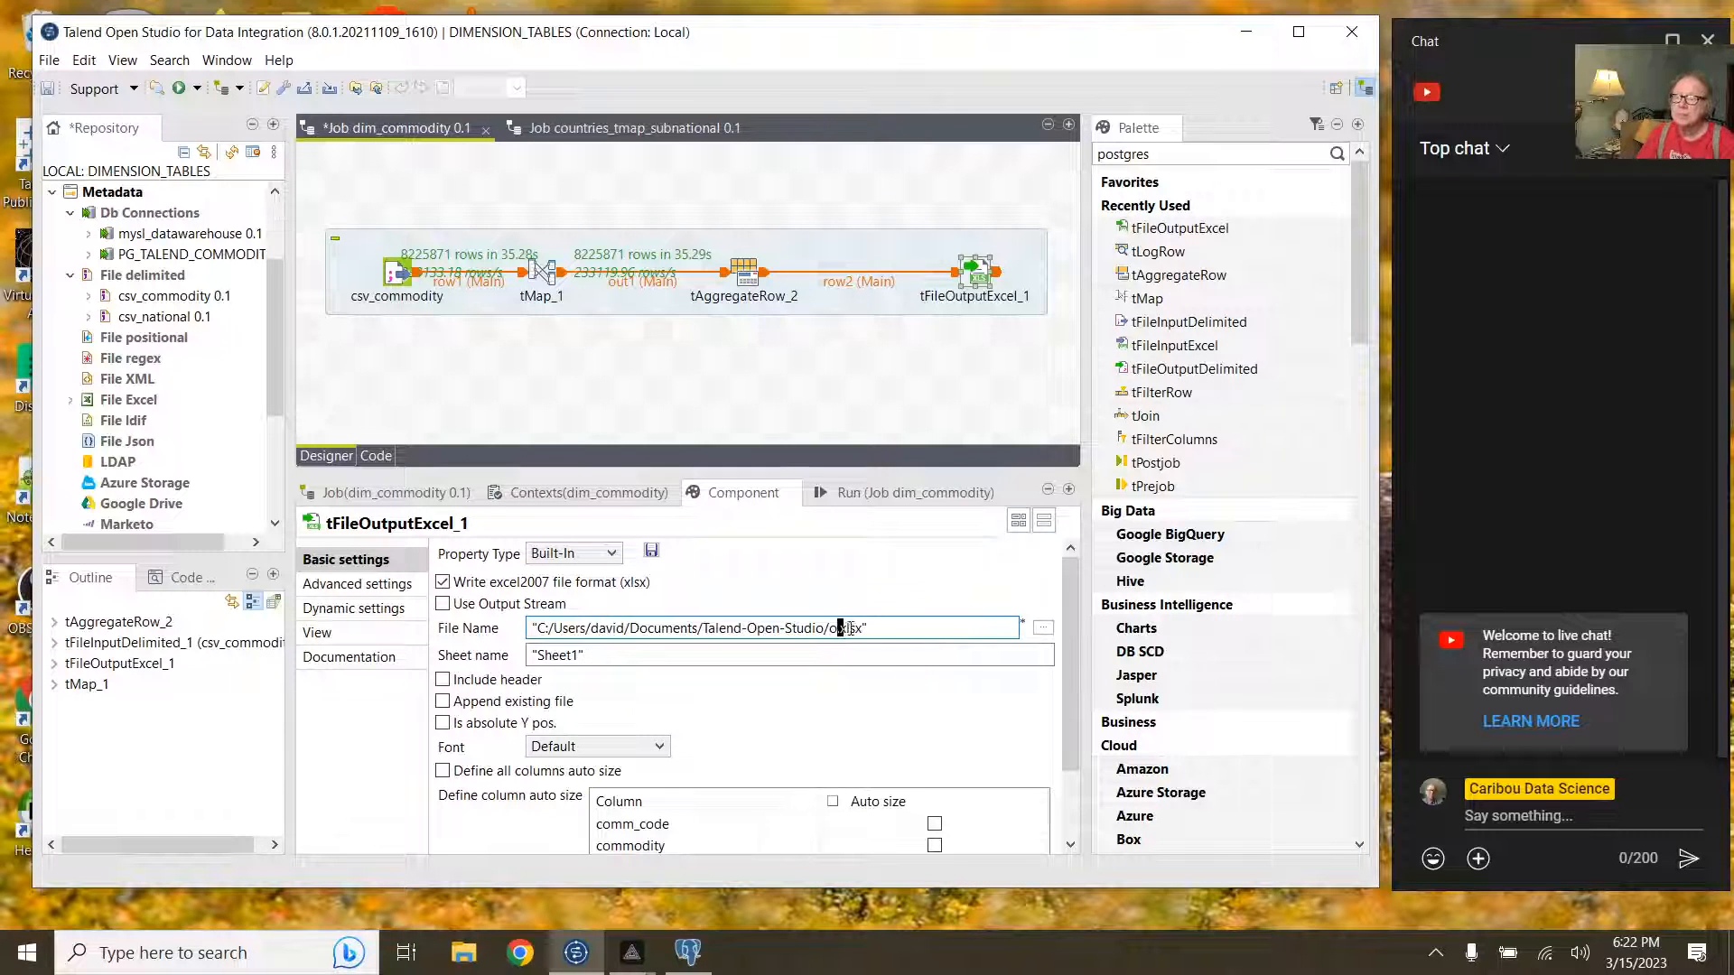
type("im")
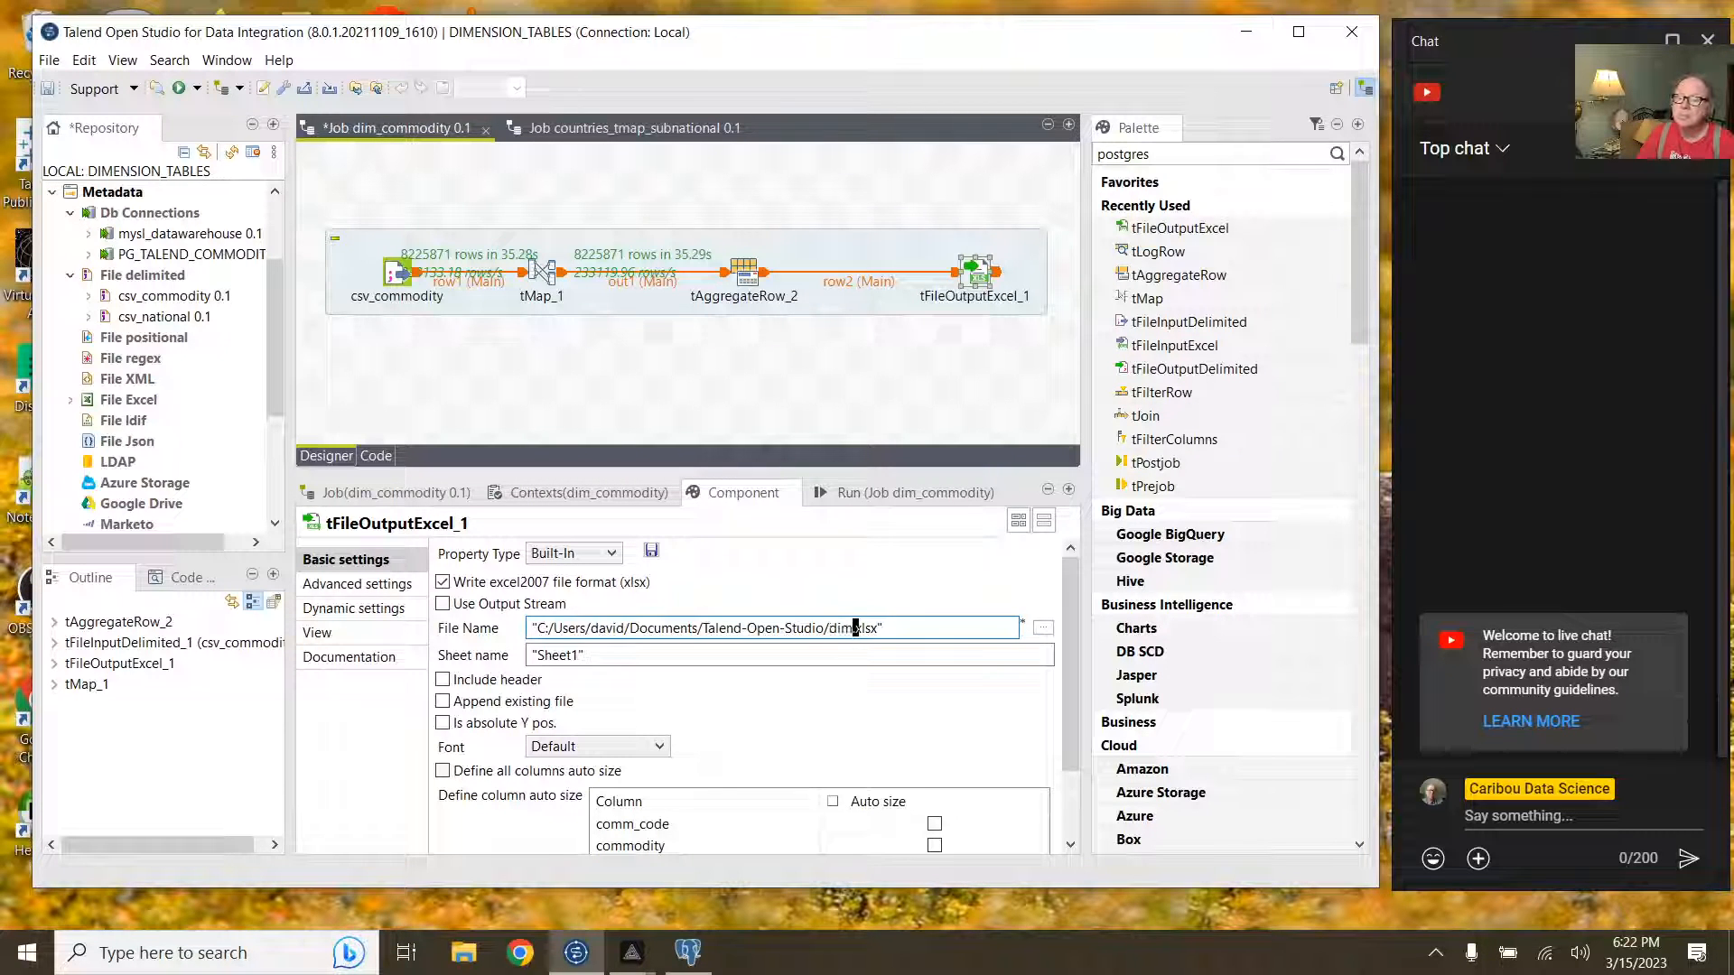
type("_commodity")
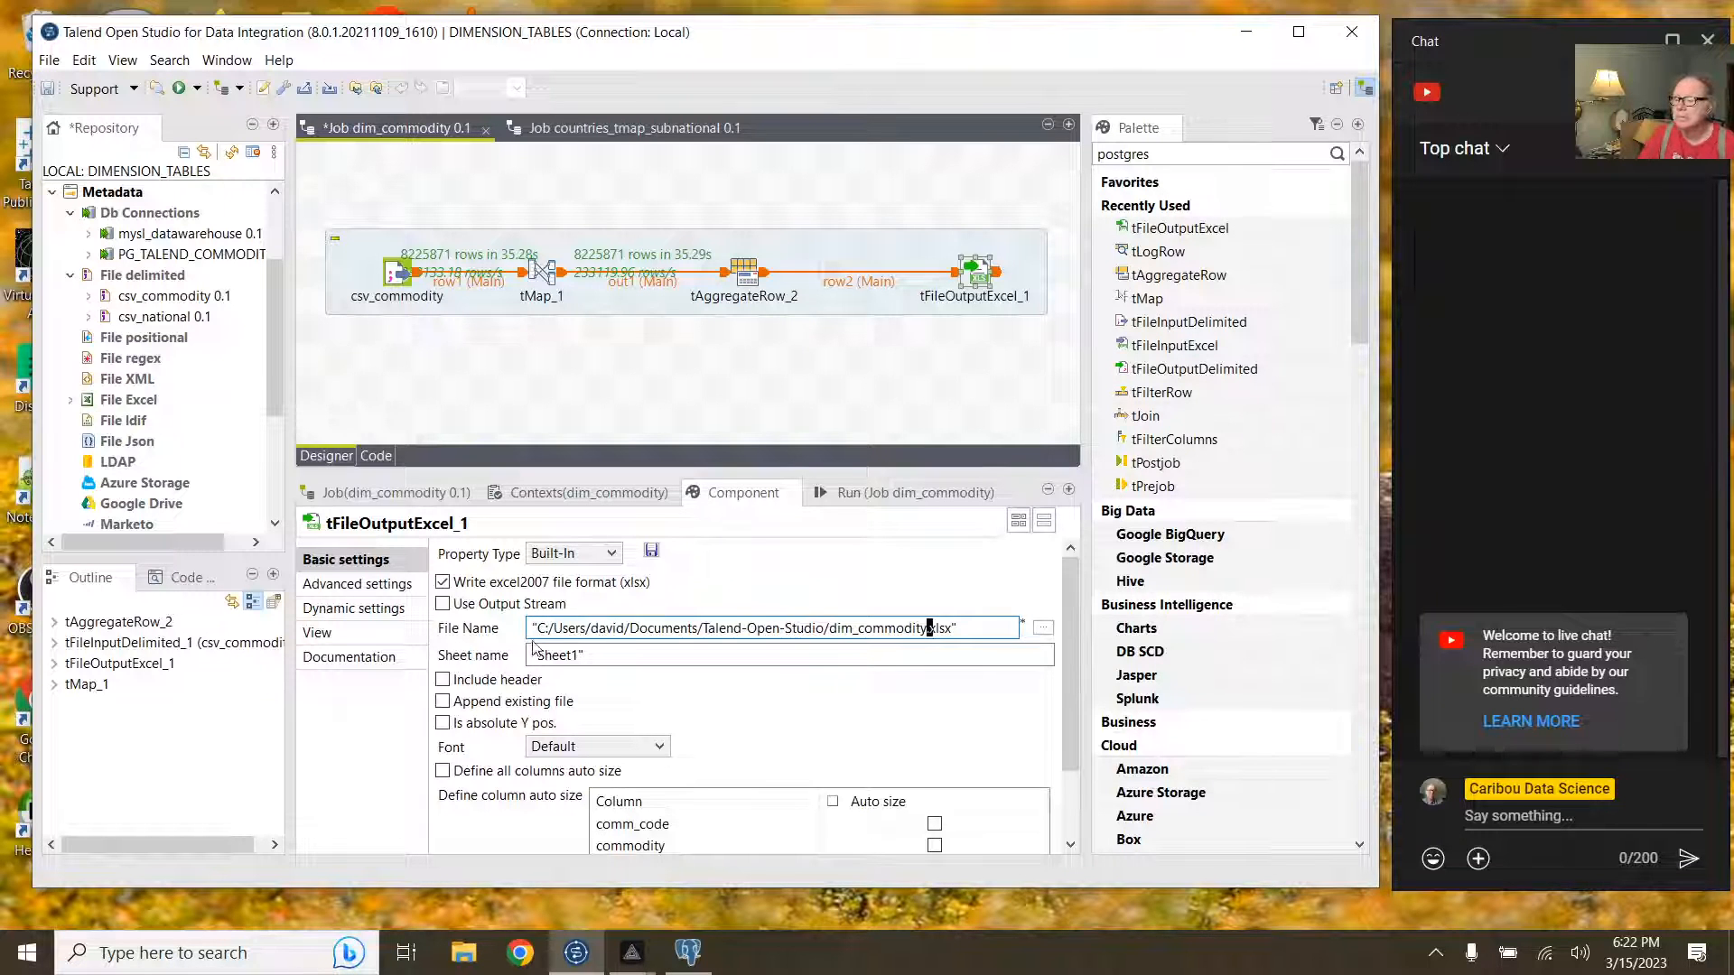
left_click(445, 681)
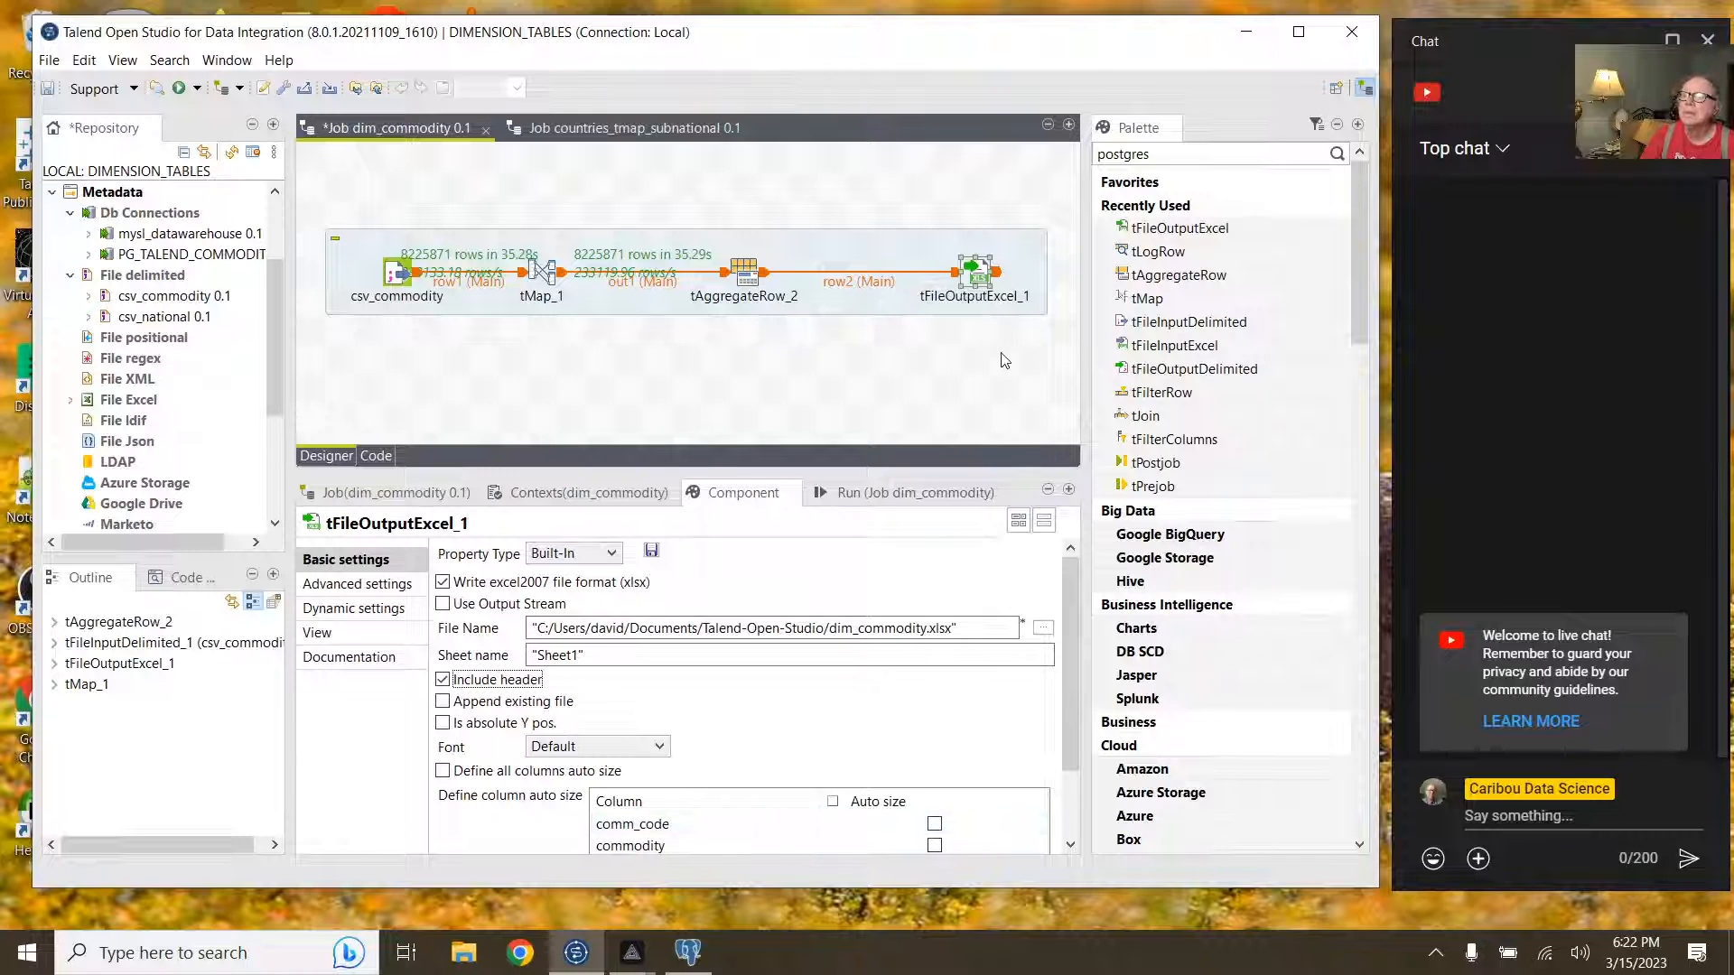
left_click(892, 490)
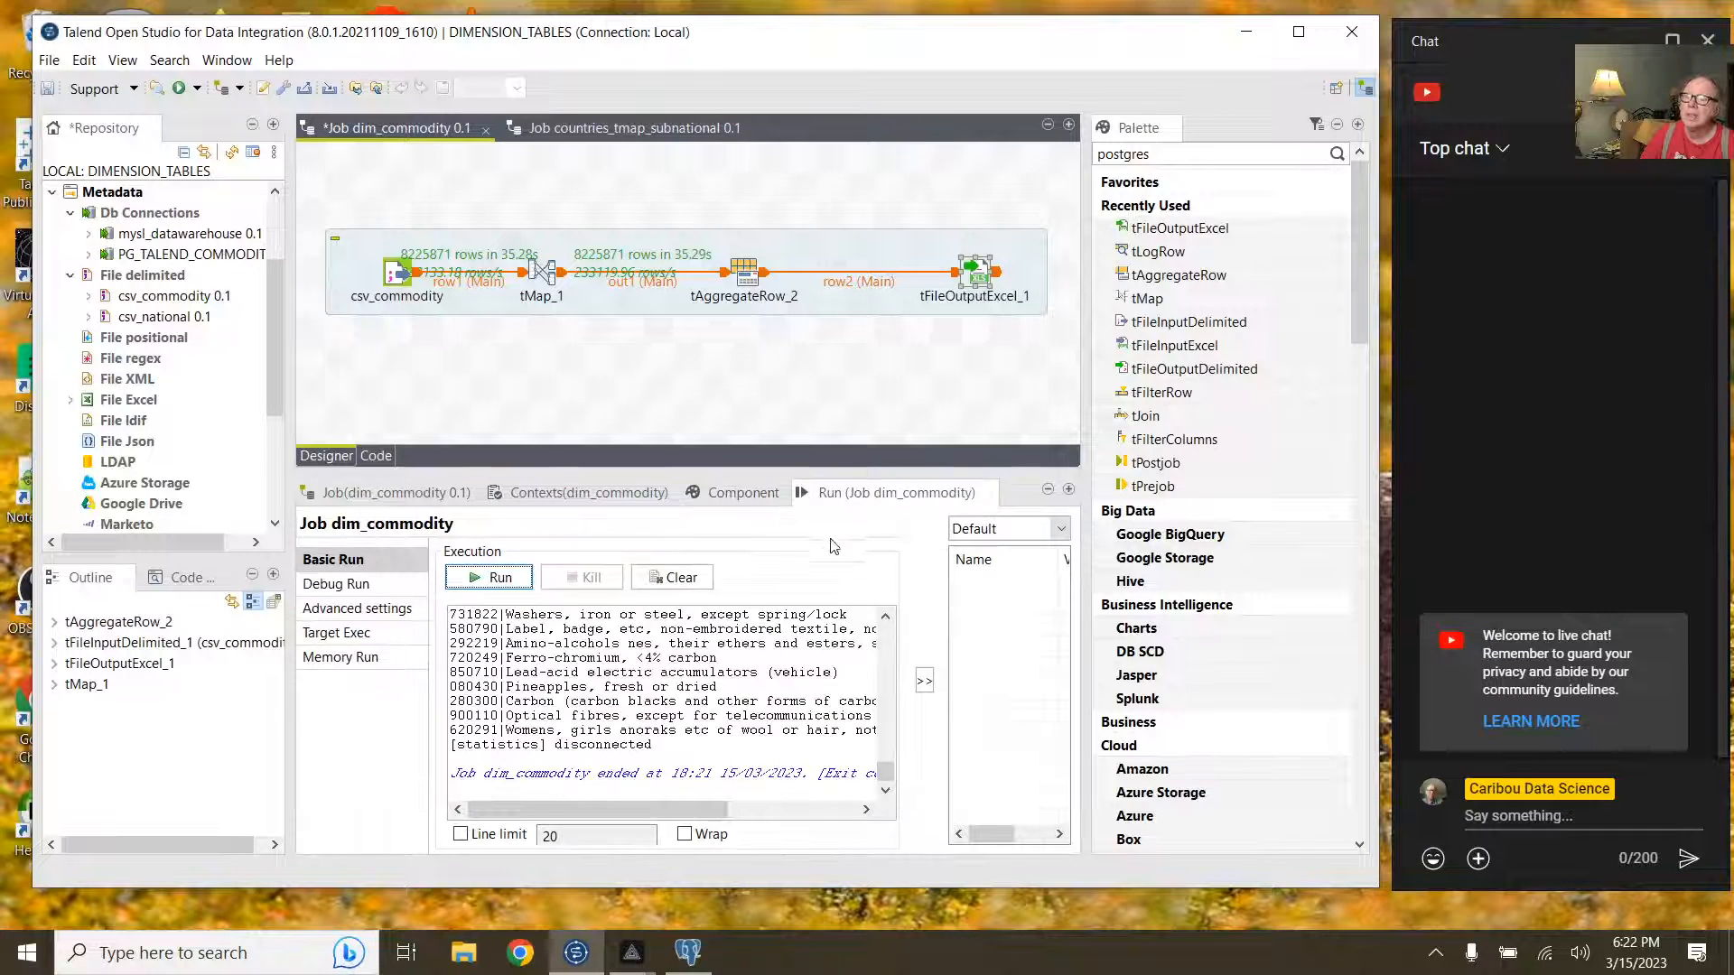
Step: Clear the old output and rerun dim_commodity, writing 5040 aggregated rows to the Excel file
left_click(711, 581)
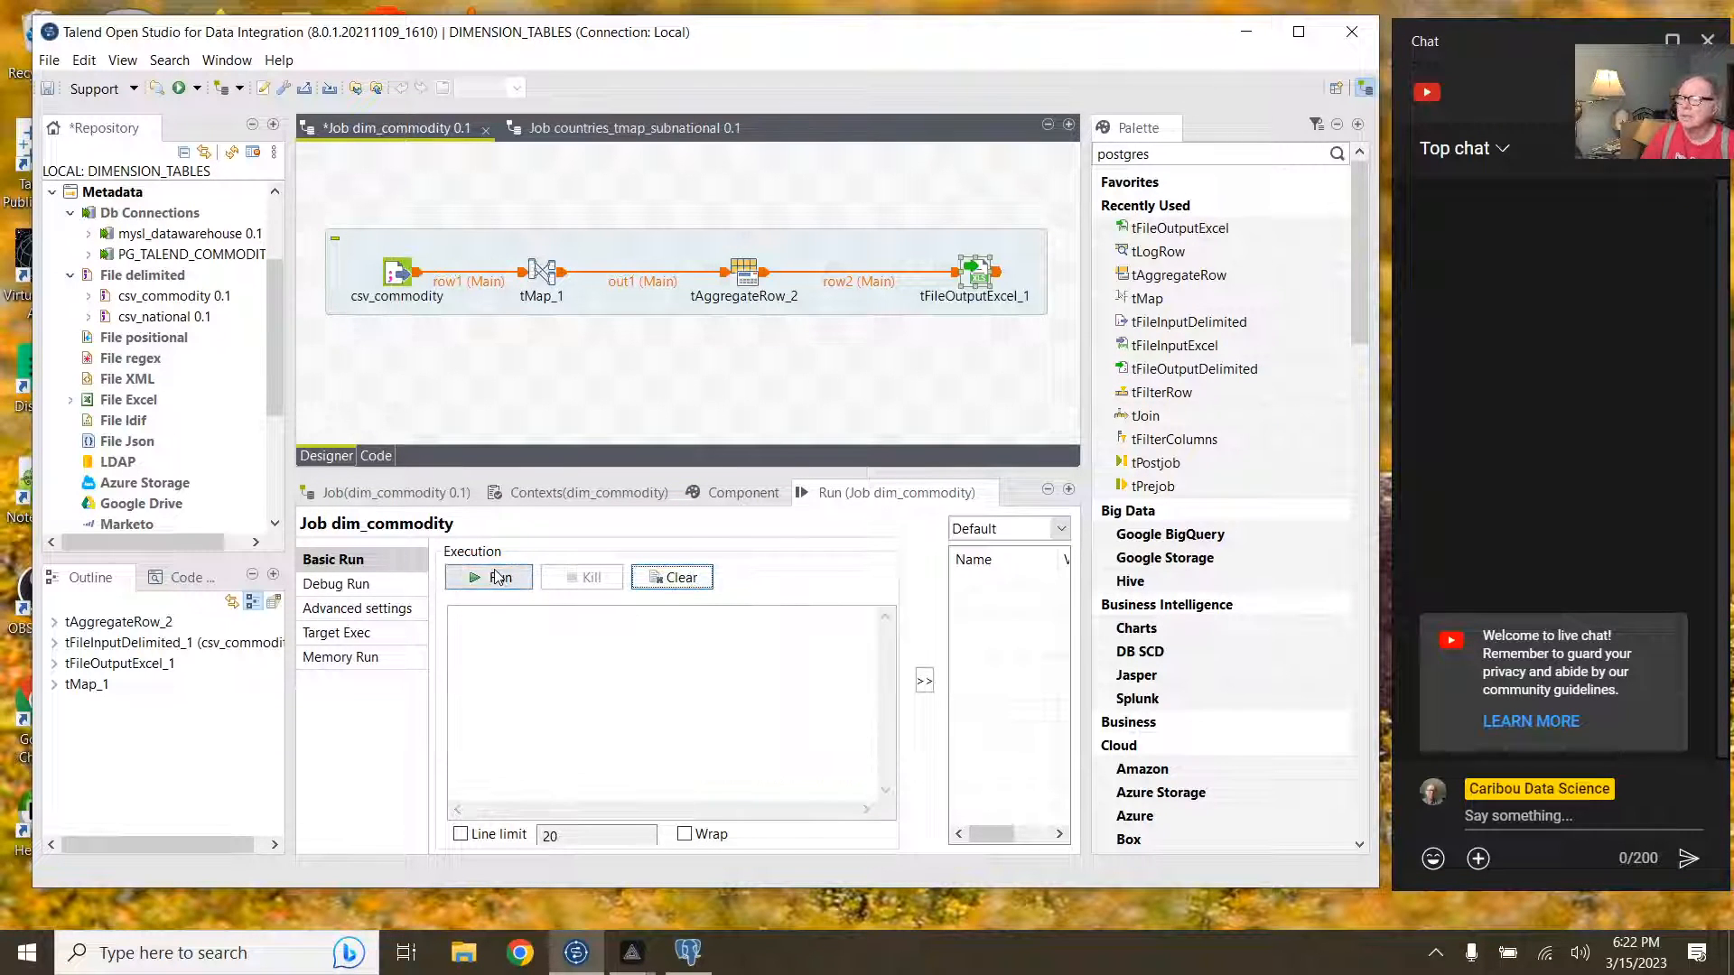
left_click(499, 579)
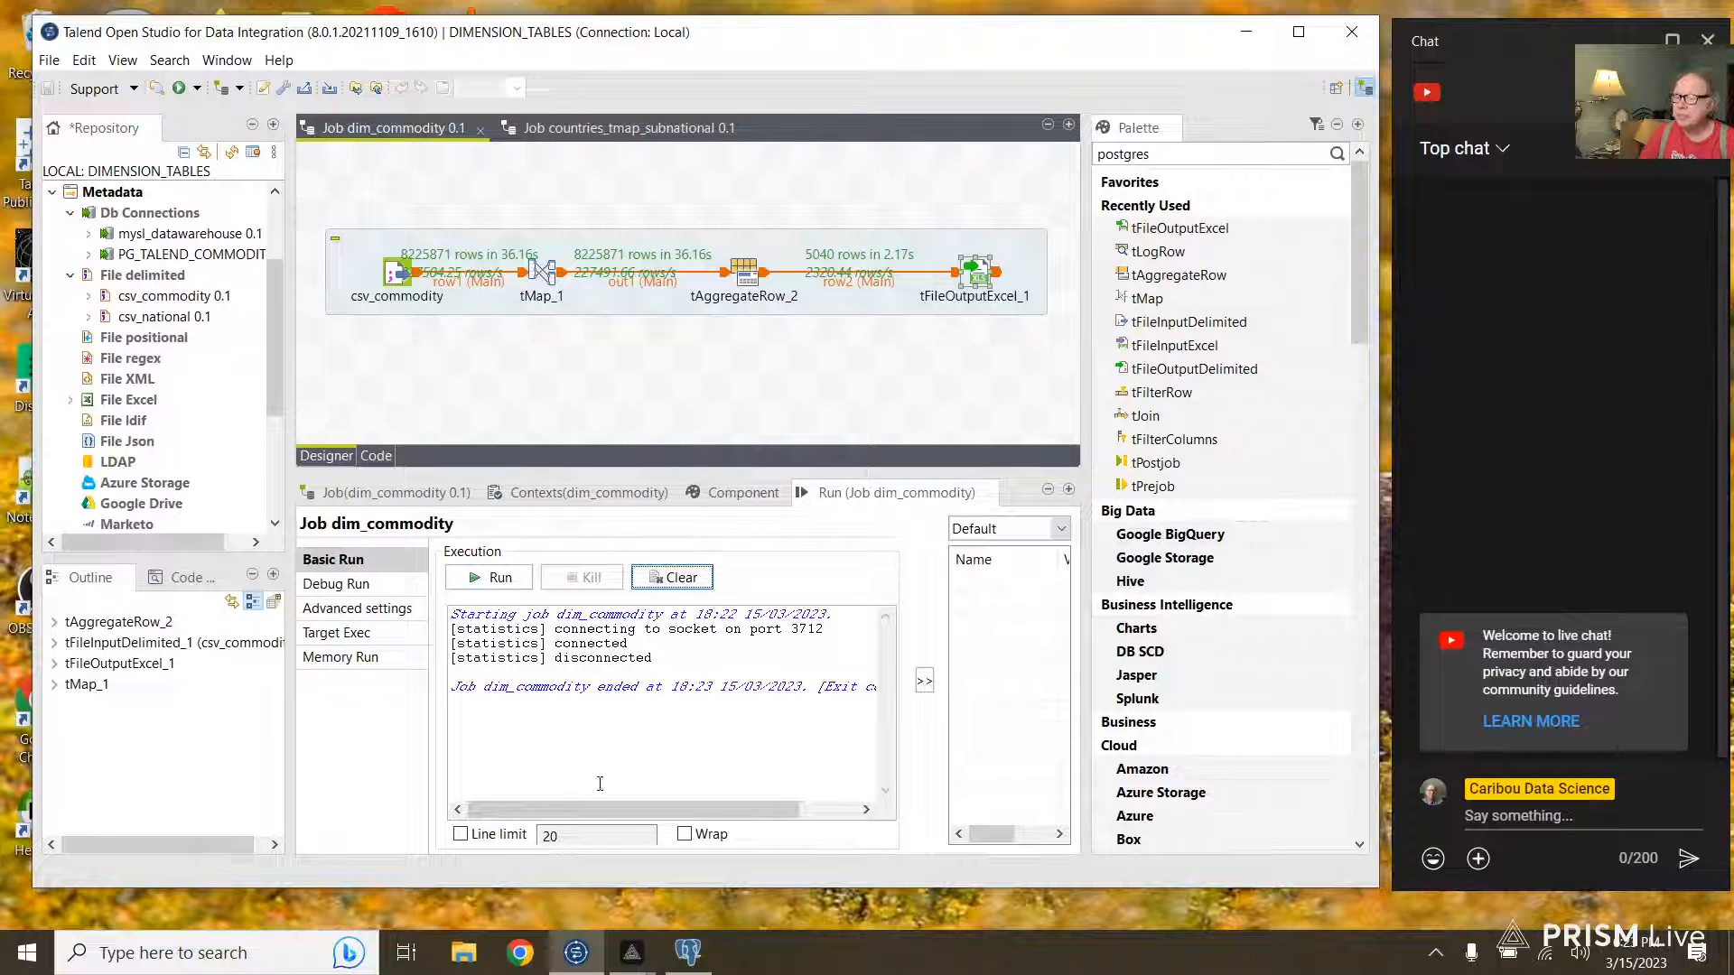
left_click(476, 961)
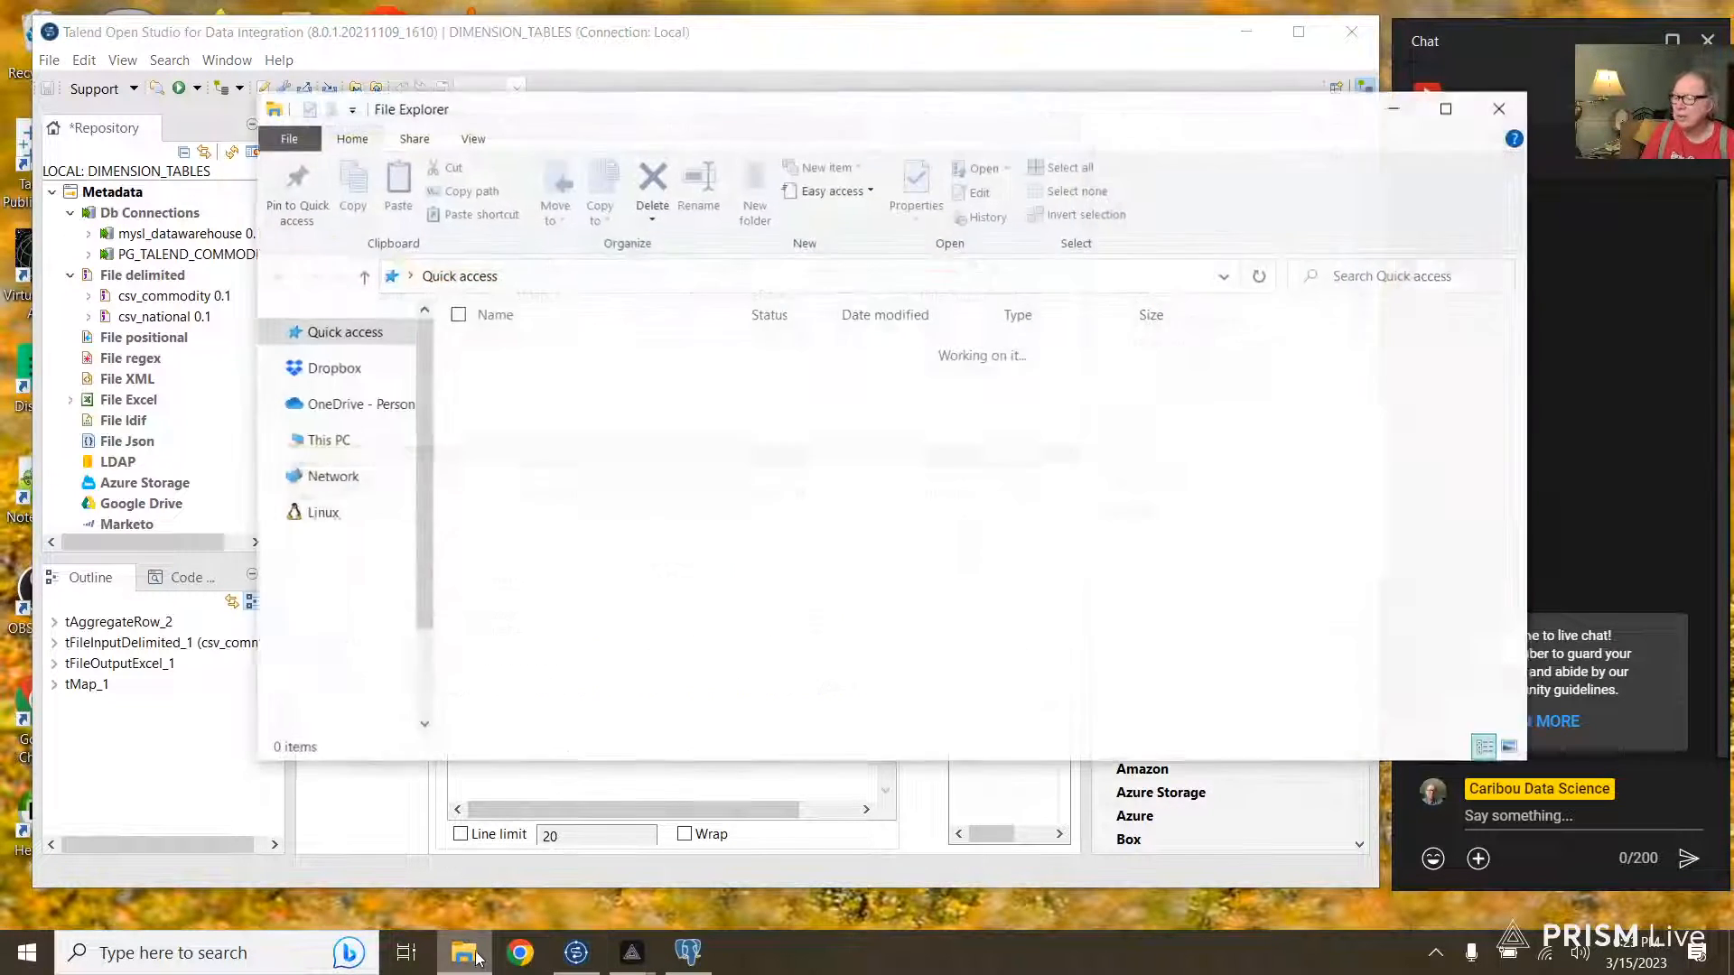
Step: Open dim_commodity.xlsx from the Talend-Open-Studio folder in Excel
double_click(582, 596)
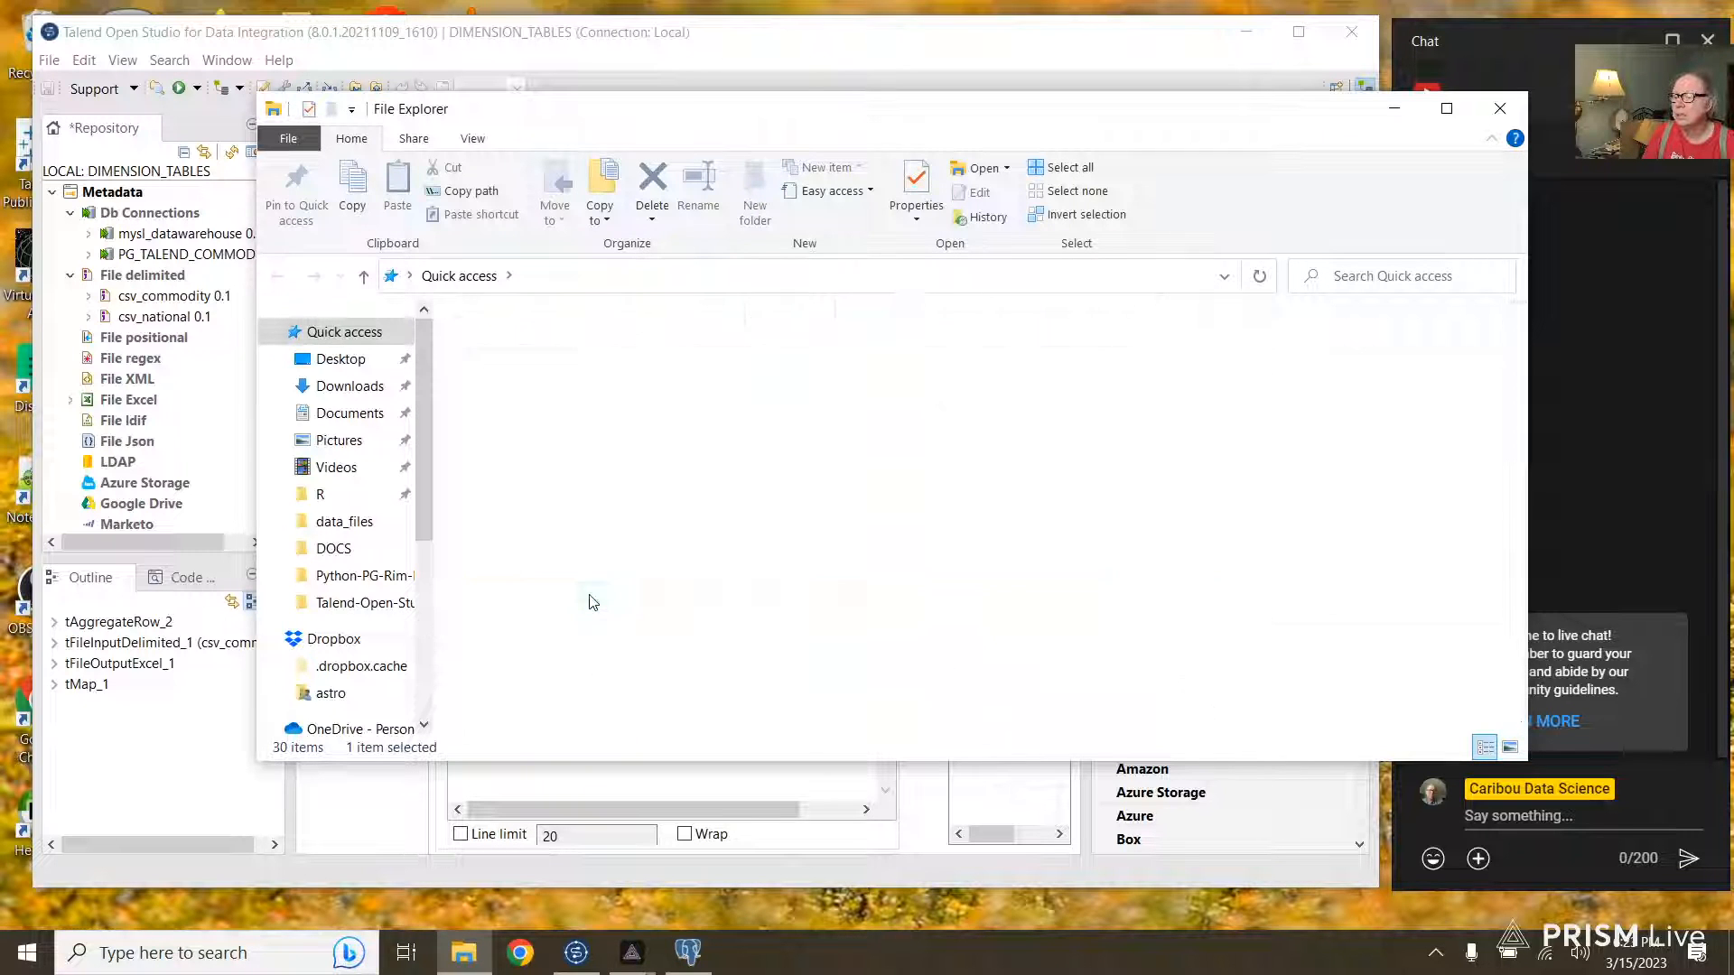
scroll(656, 550, "down", 3)
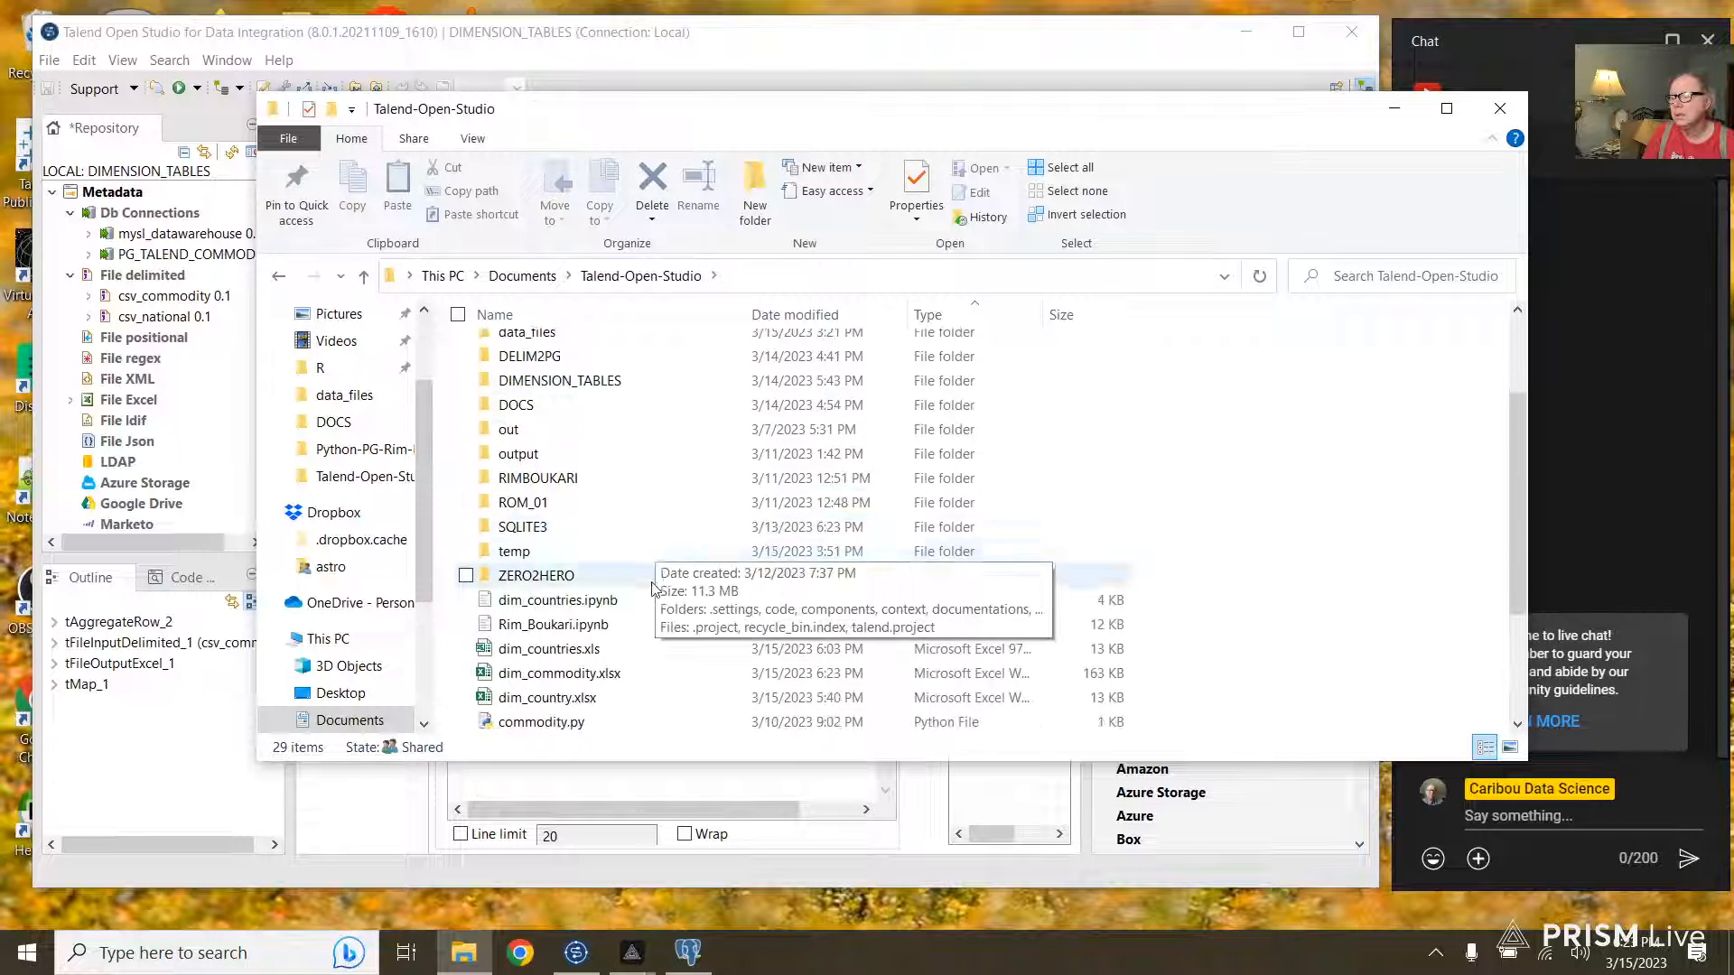
double_click(576, 679)
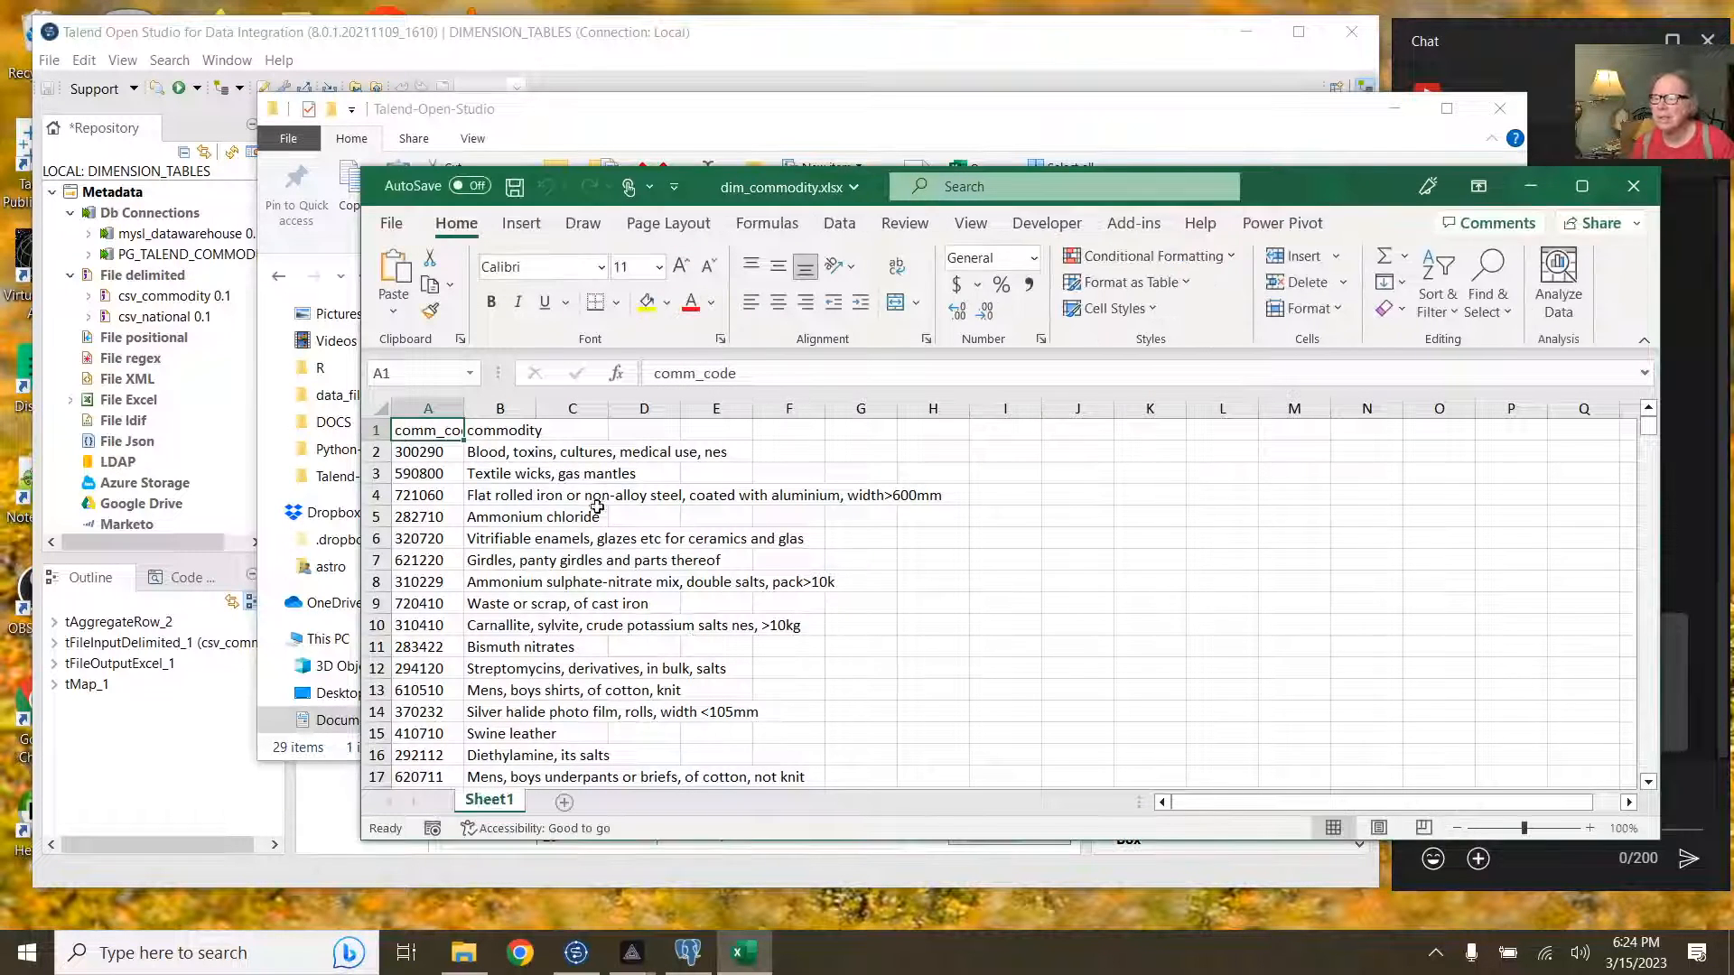
Step: Autofit columns A and B, save dim_commodity.xlsx, and close Excel and File Explorer
double_click(464, 408)
double_click(552, 409)
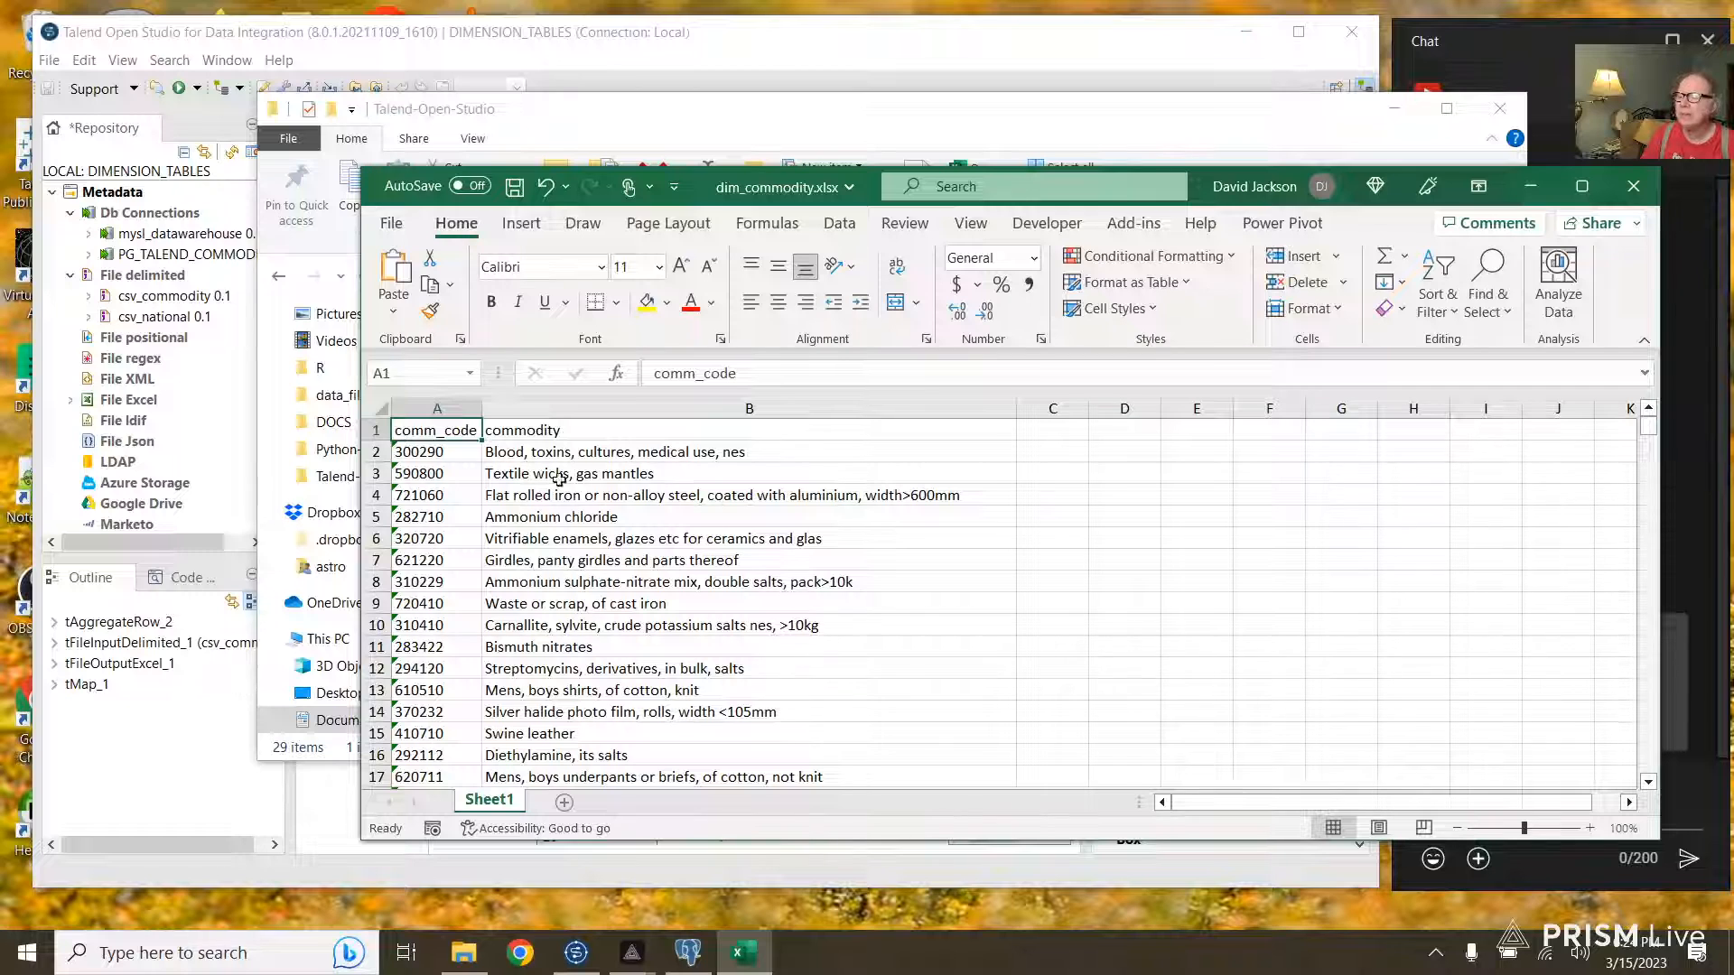
left_click(437, 407)
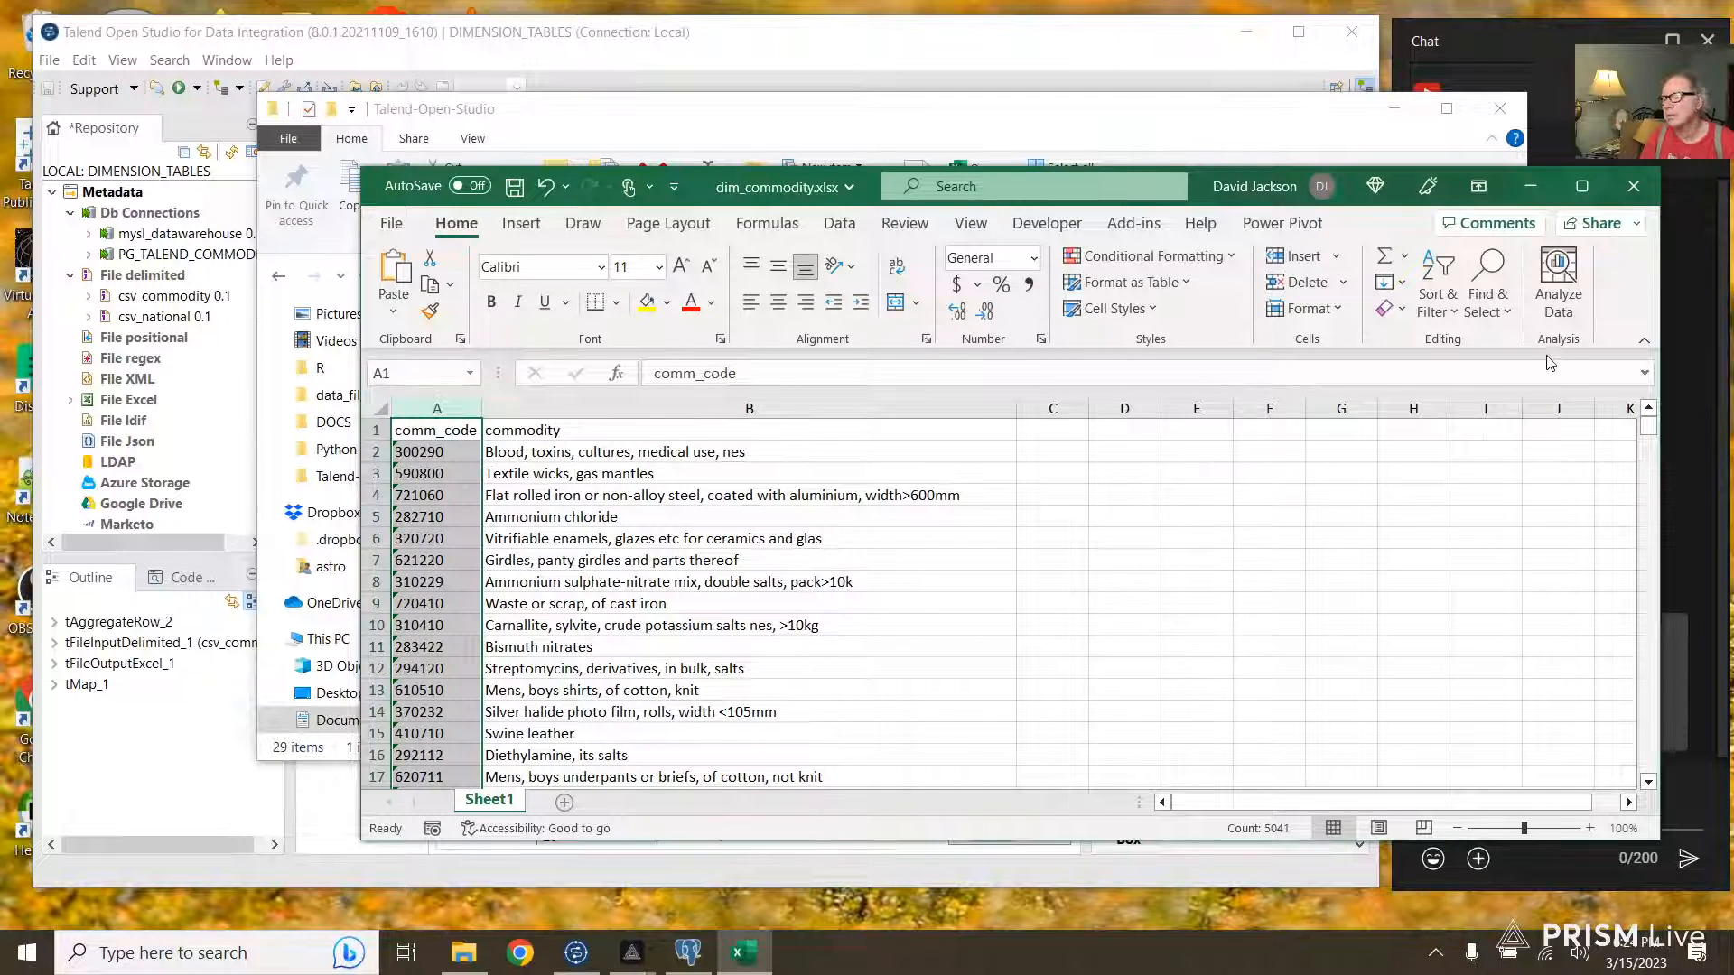
left_click(516, 187)
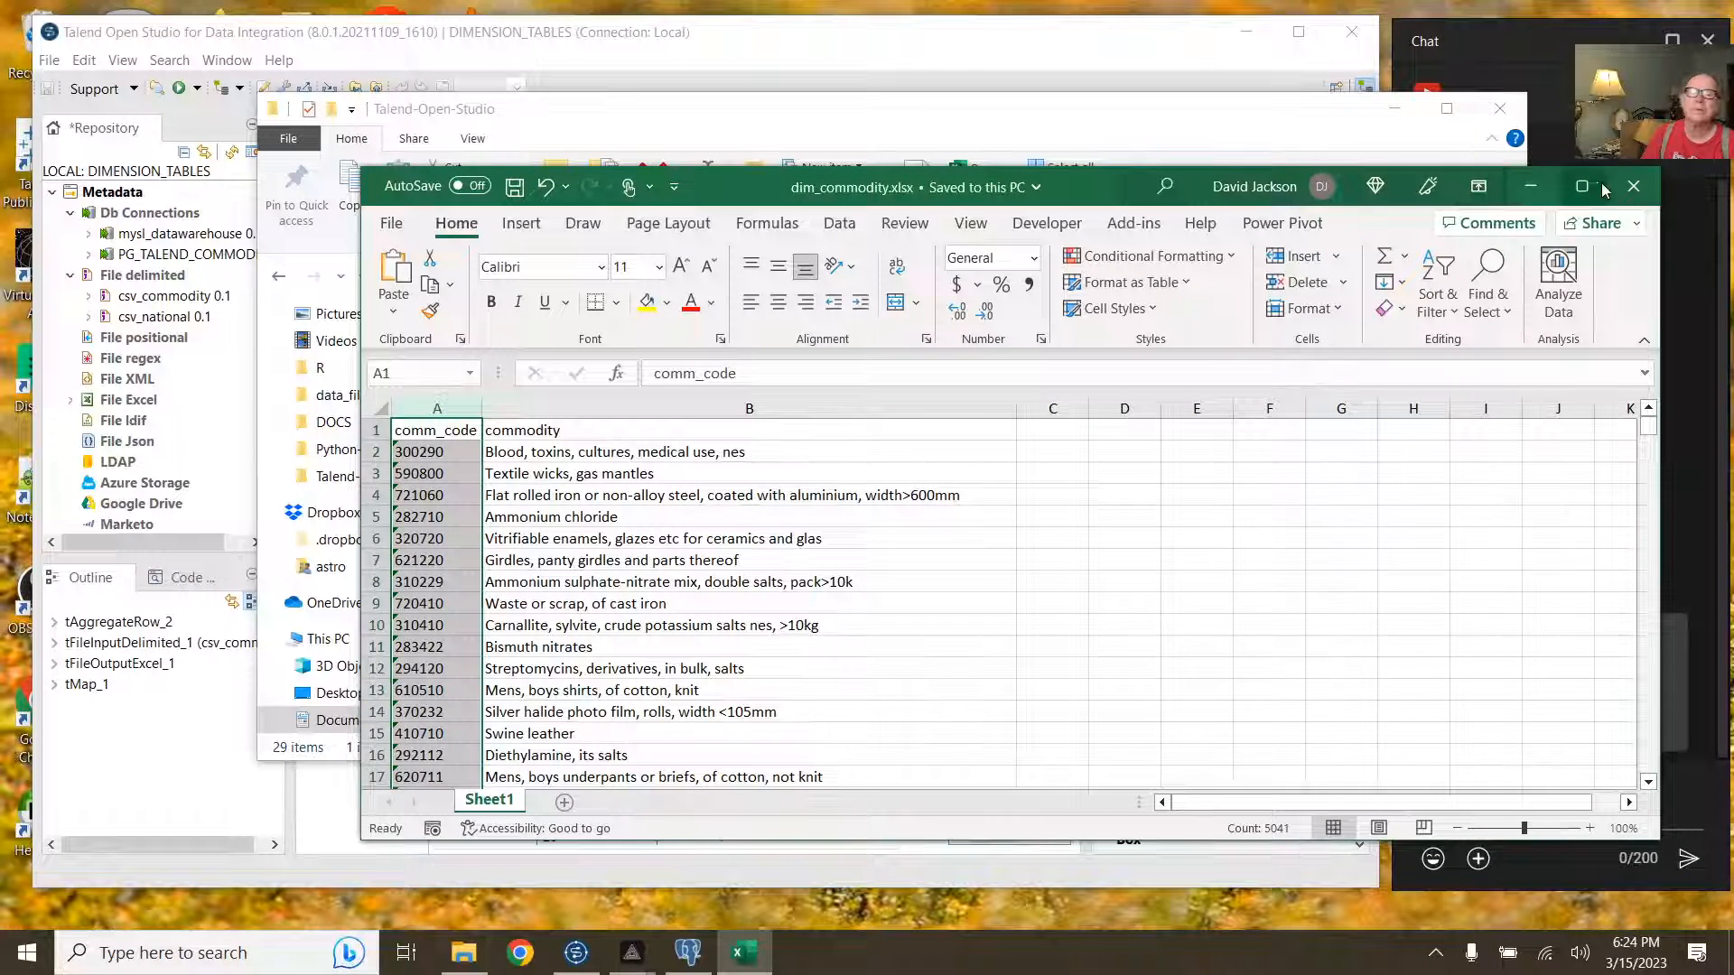
left_click(1631, 189)
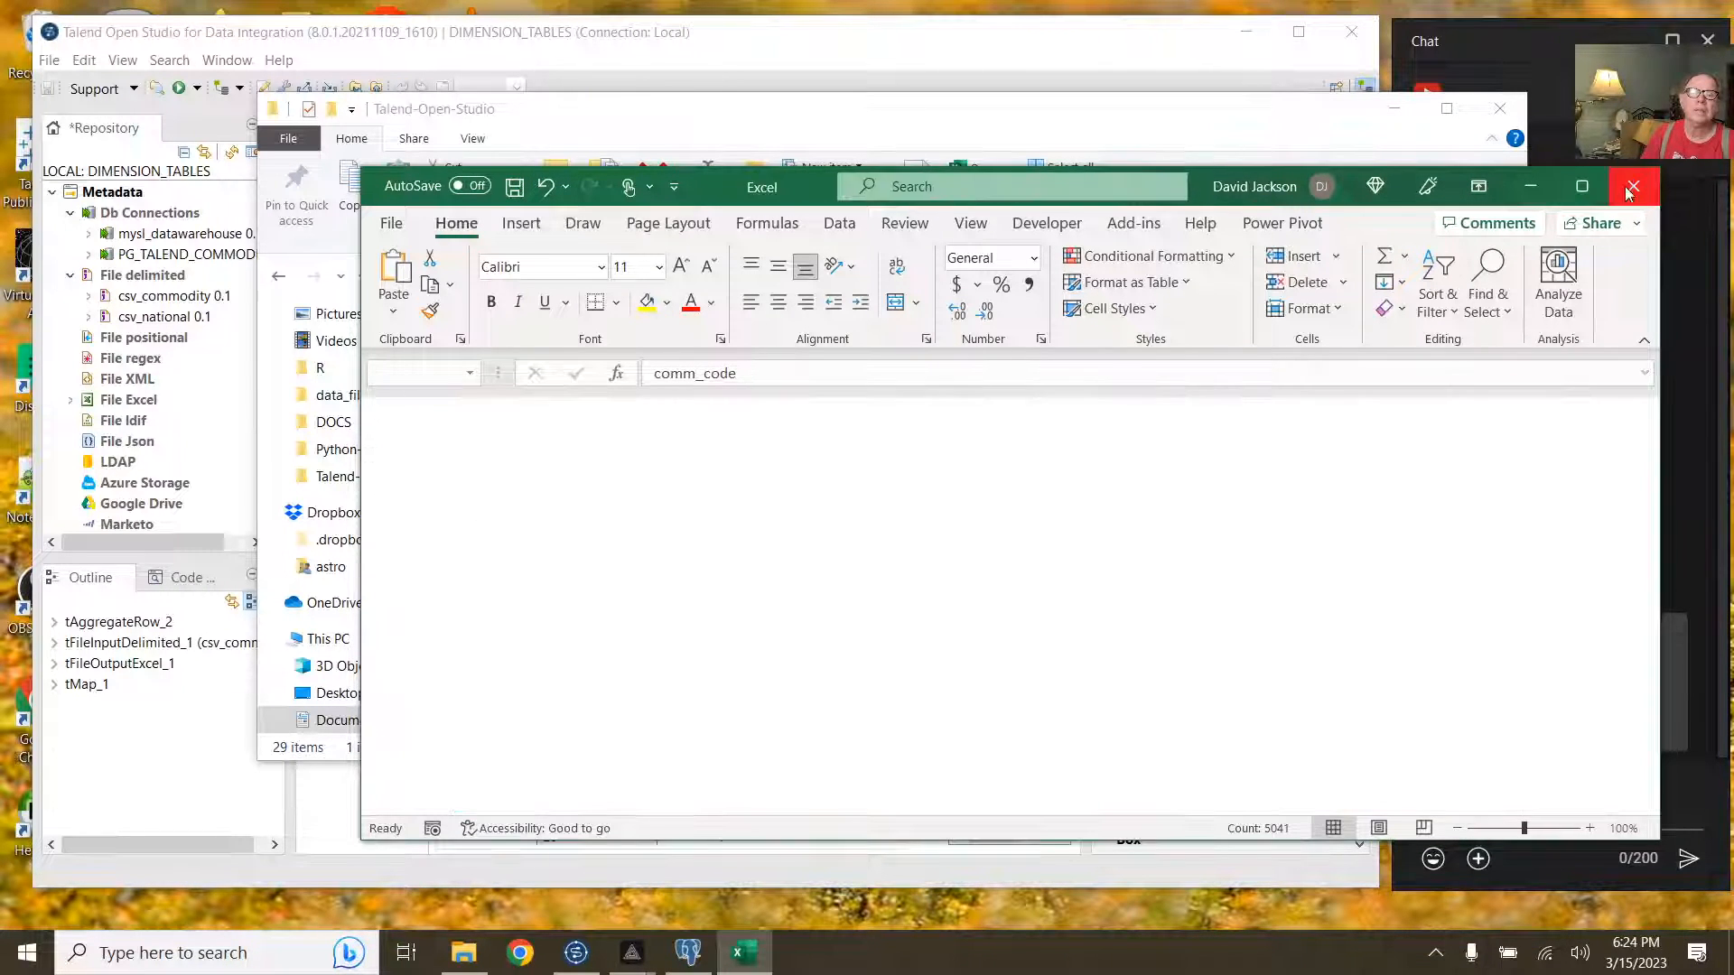
left_click(1500, 109)
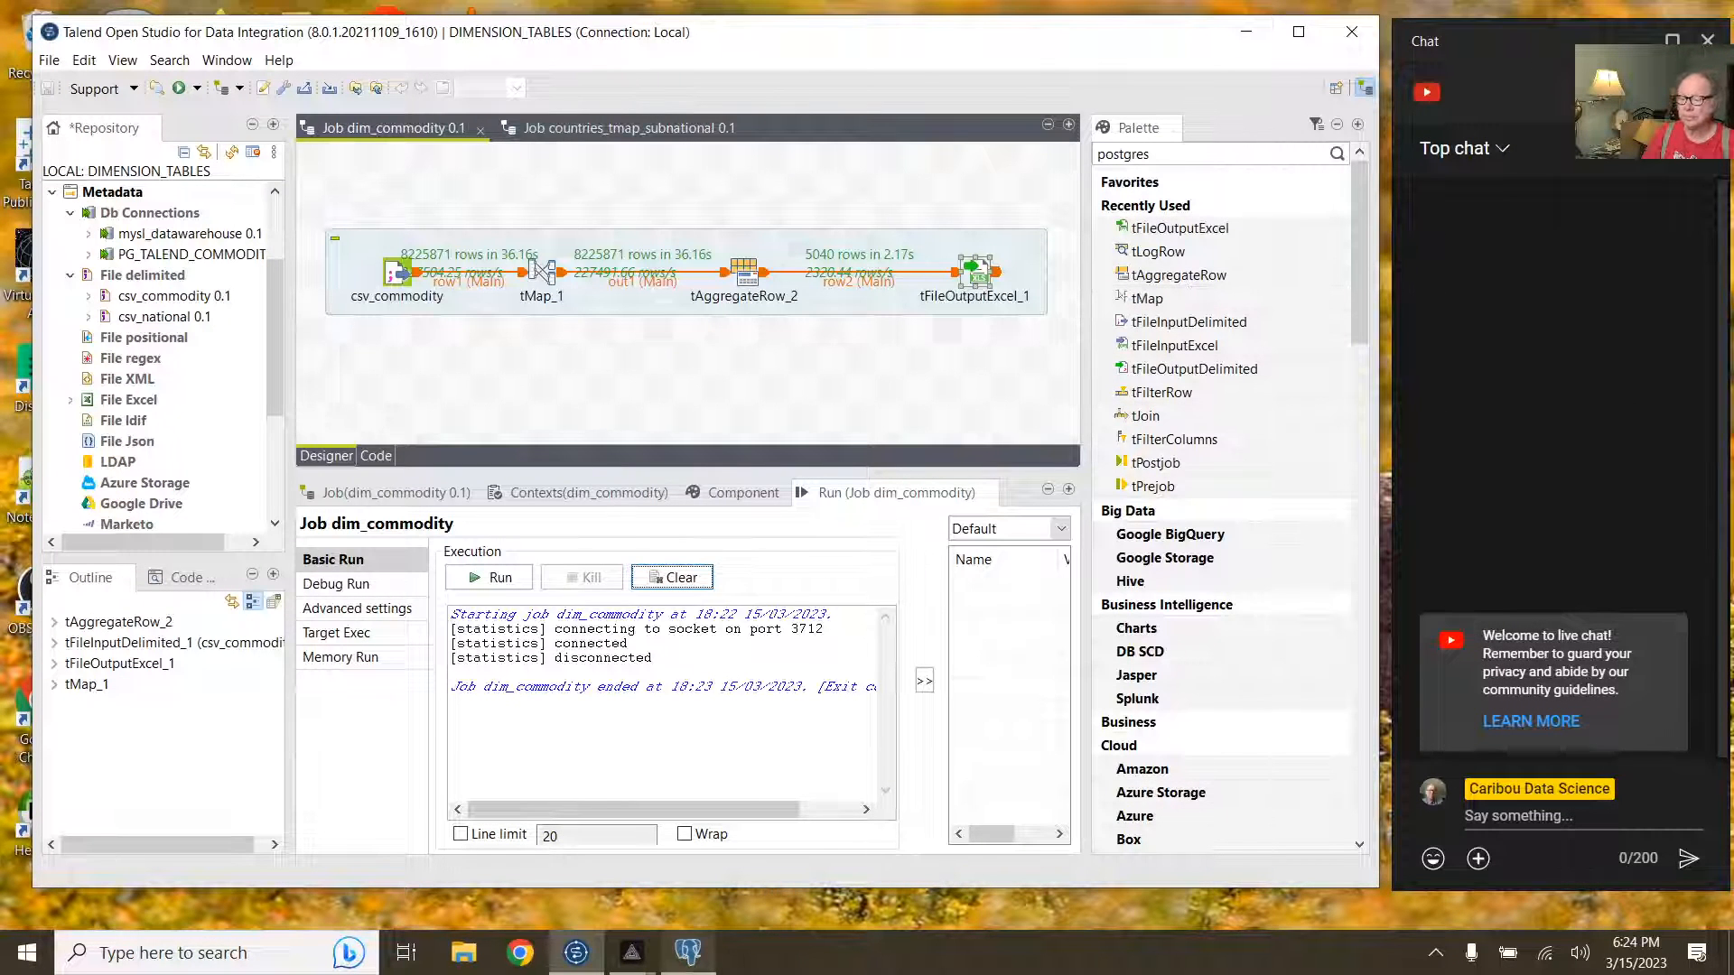
Step: Minimize Talend and bring the PRISM Live Studio broadcast window to the front
mouse_move(648, 963)
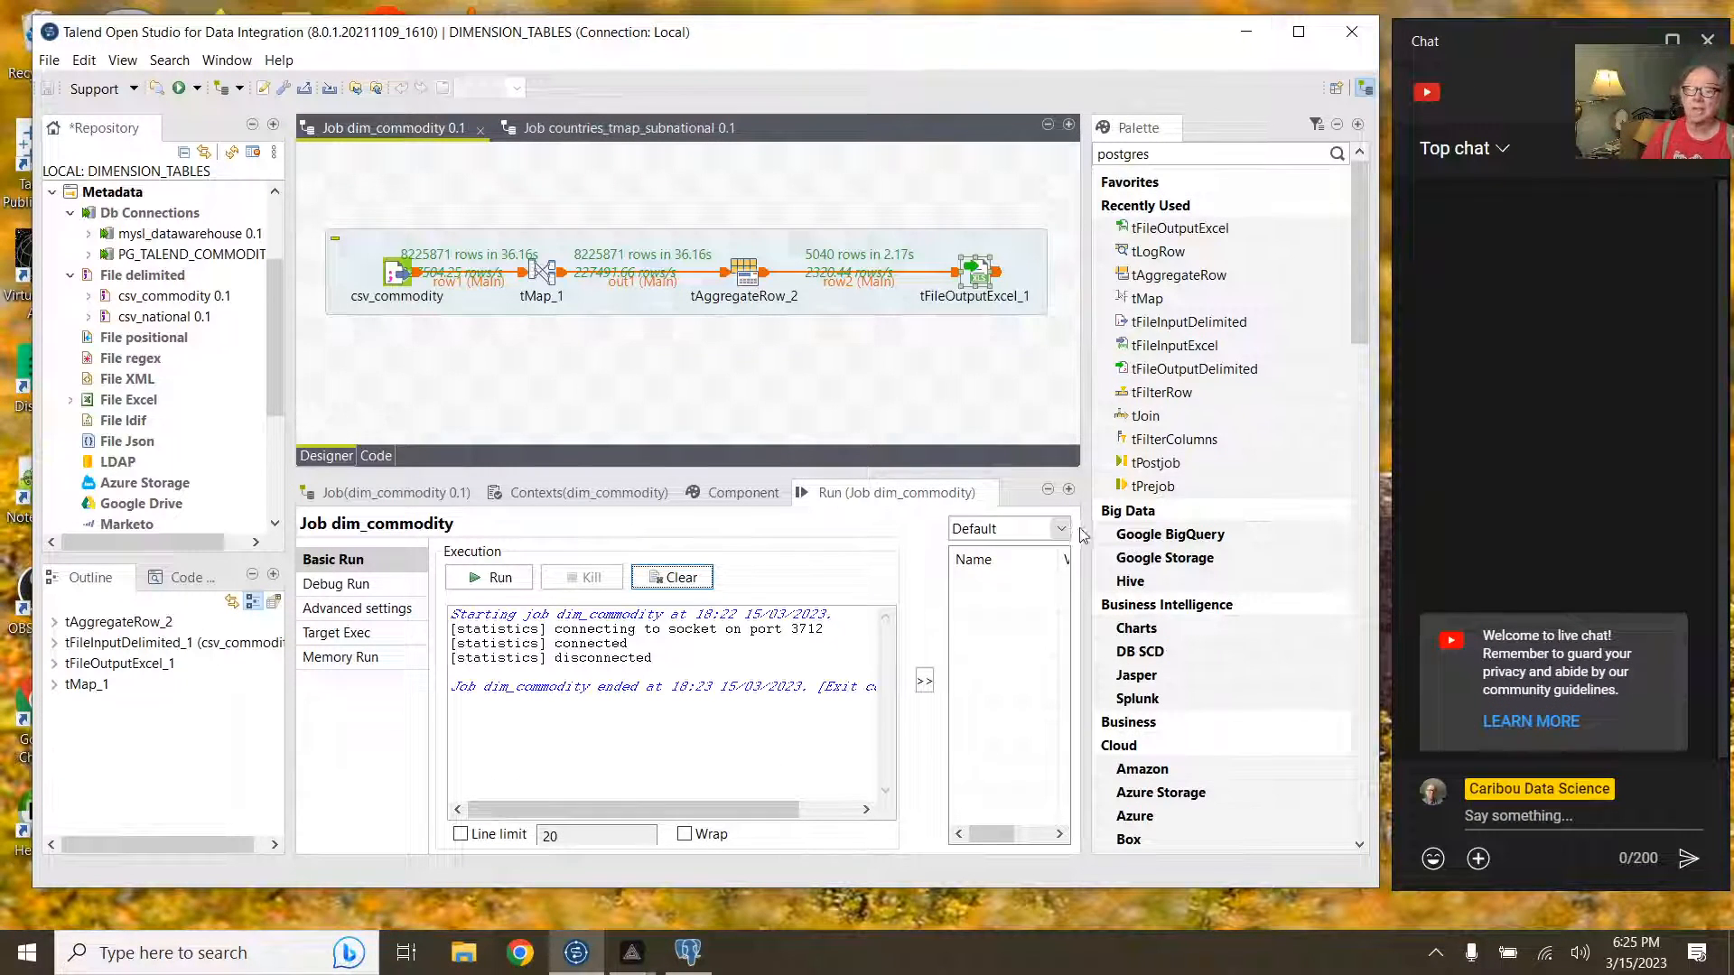
left_click(1246, 32)
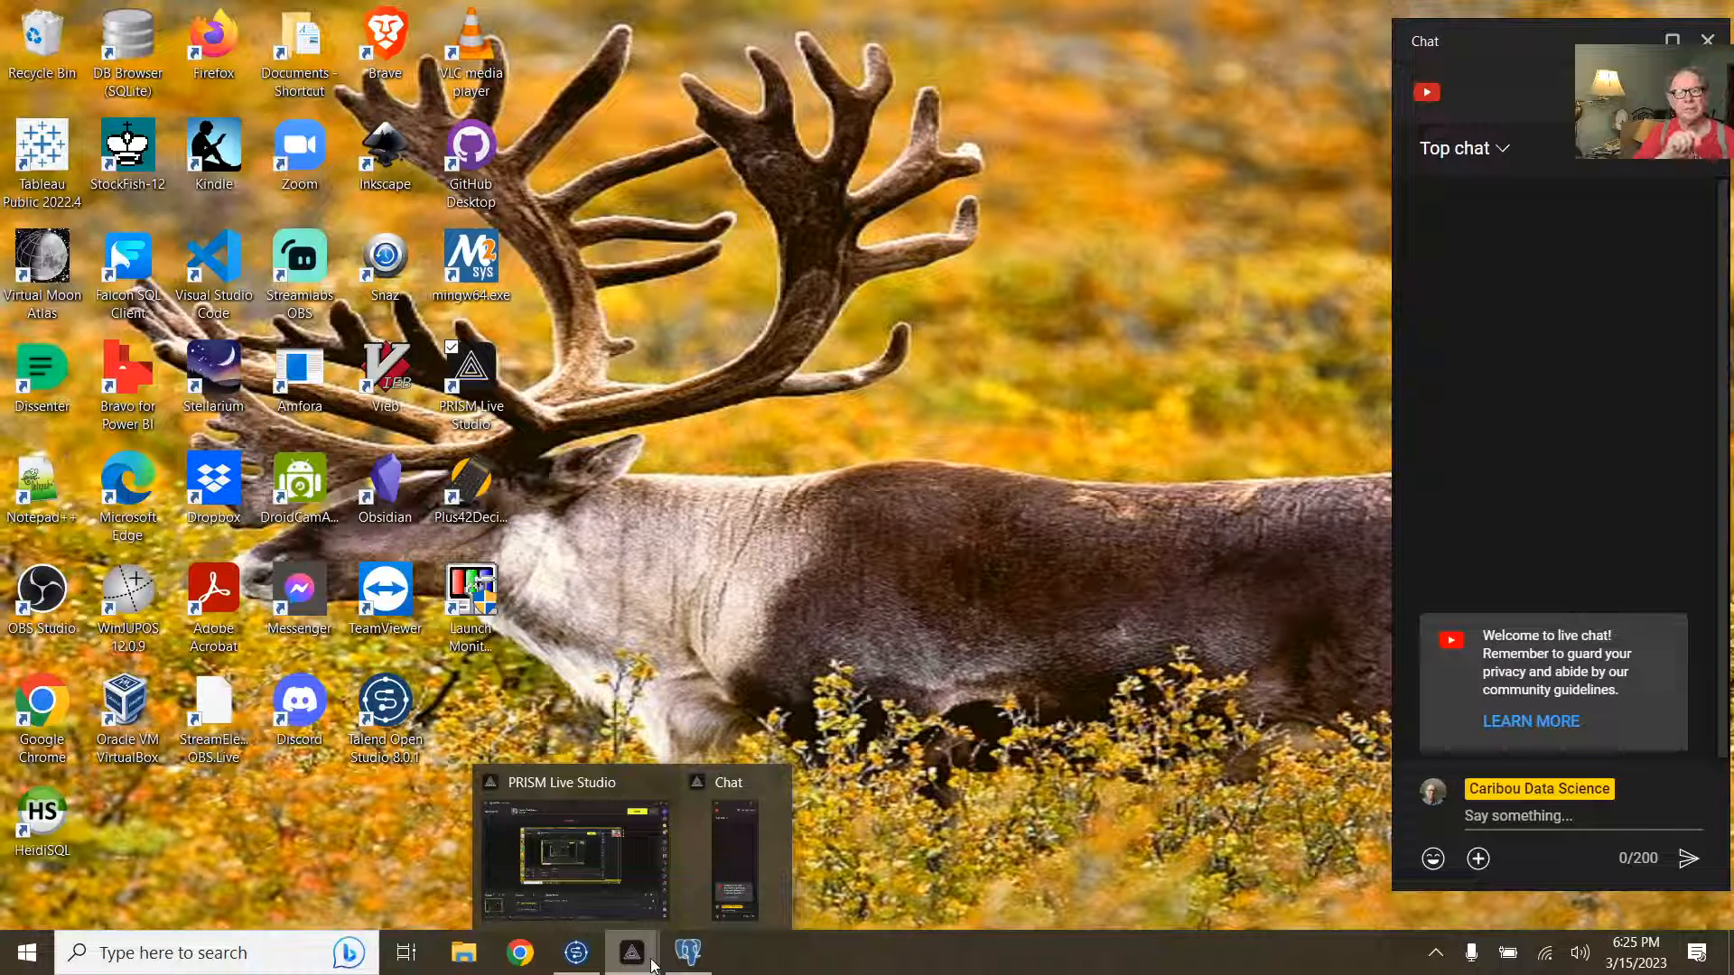
left_click(535, 852)
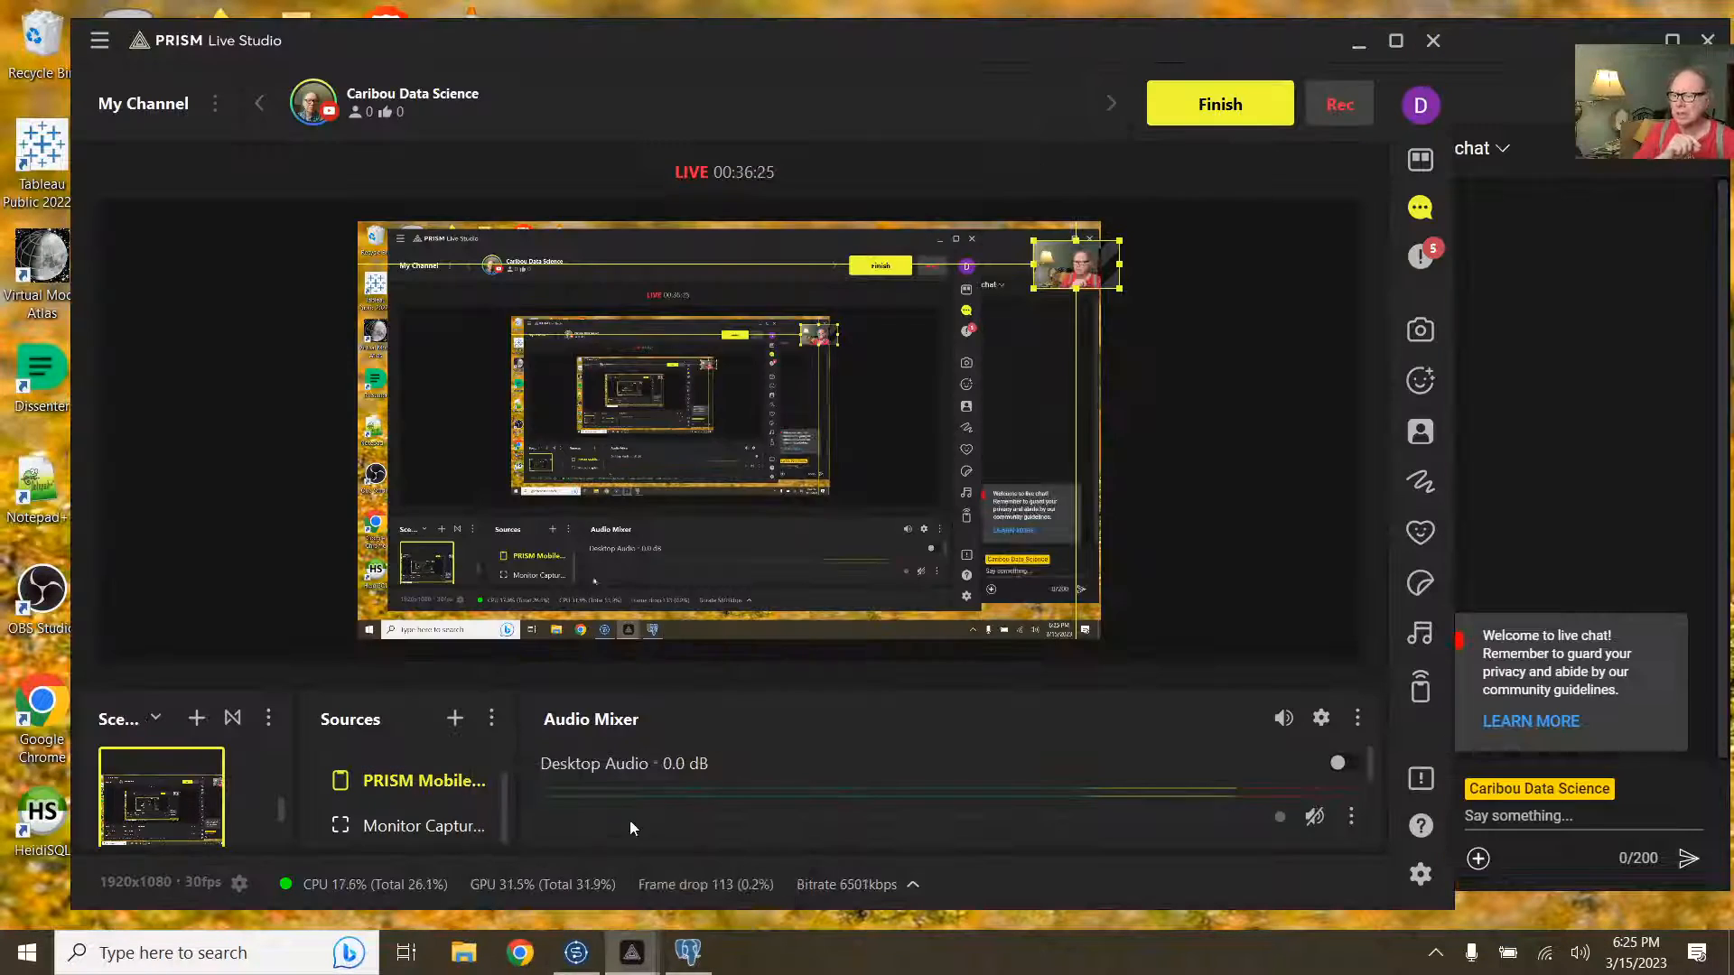